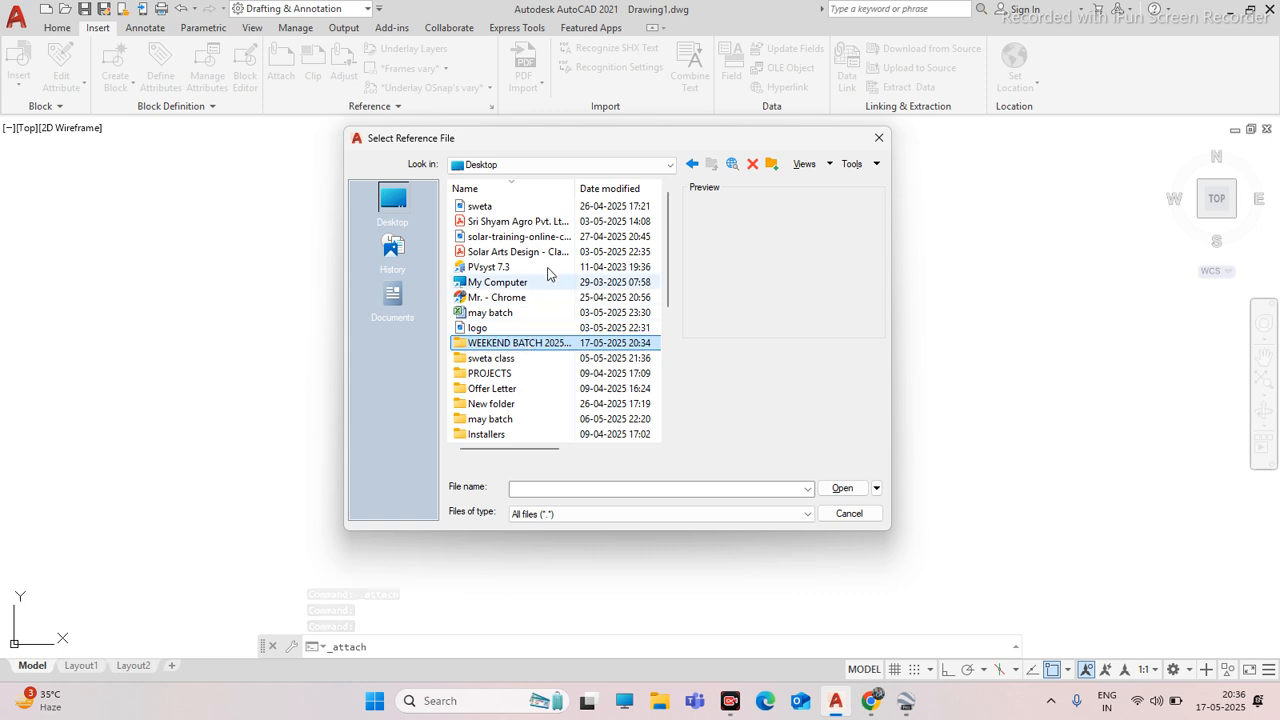
# Attach the image 01 from the WEEKEND BATCH 2025 MAY folder, placing it near the origin at the default scale
pyautogui.doubleClick(542, 343)
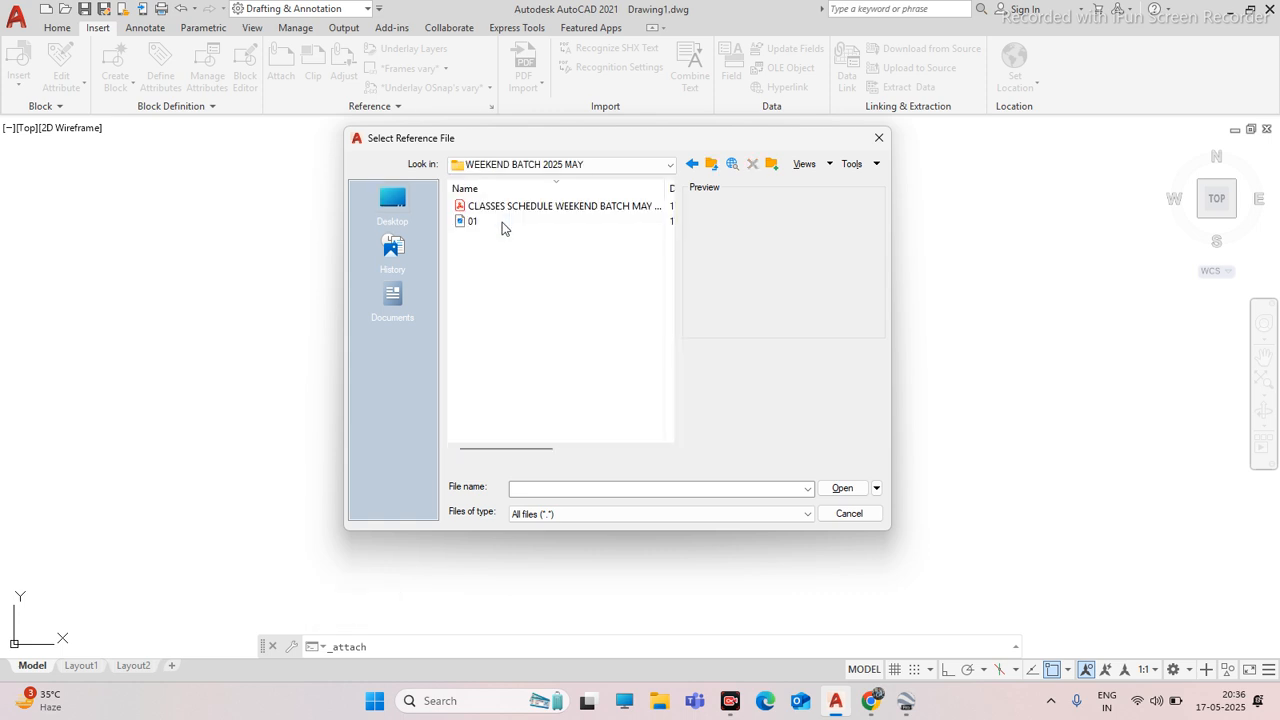
pyautogui.click(502, 222)
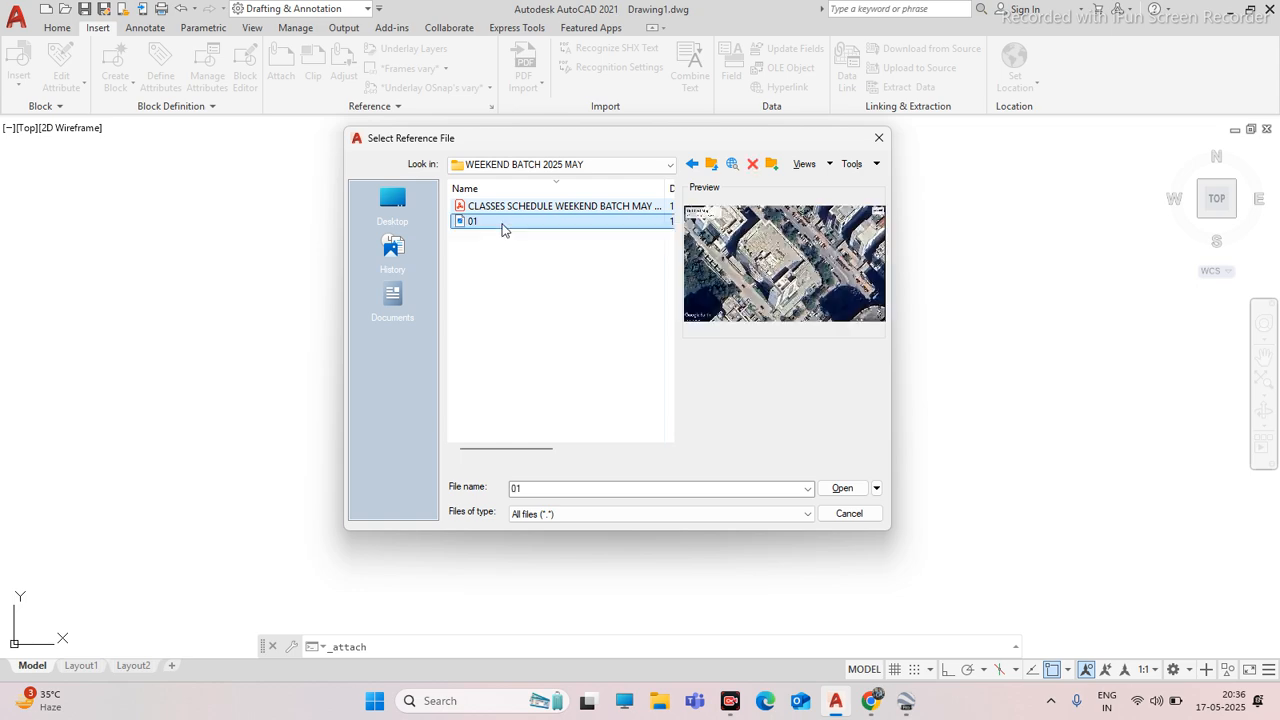
pyautogui.click(826, 490)
pyautogui.click(680, 468)
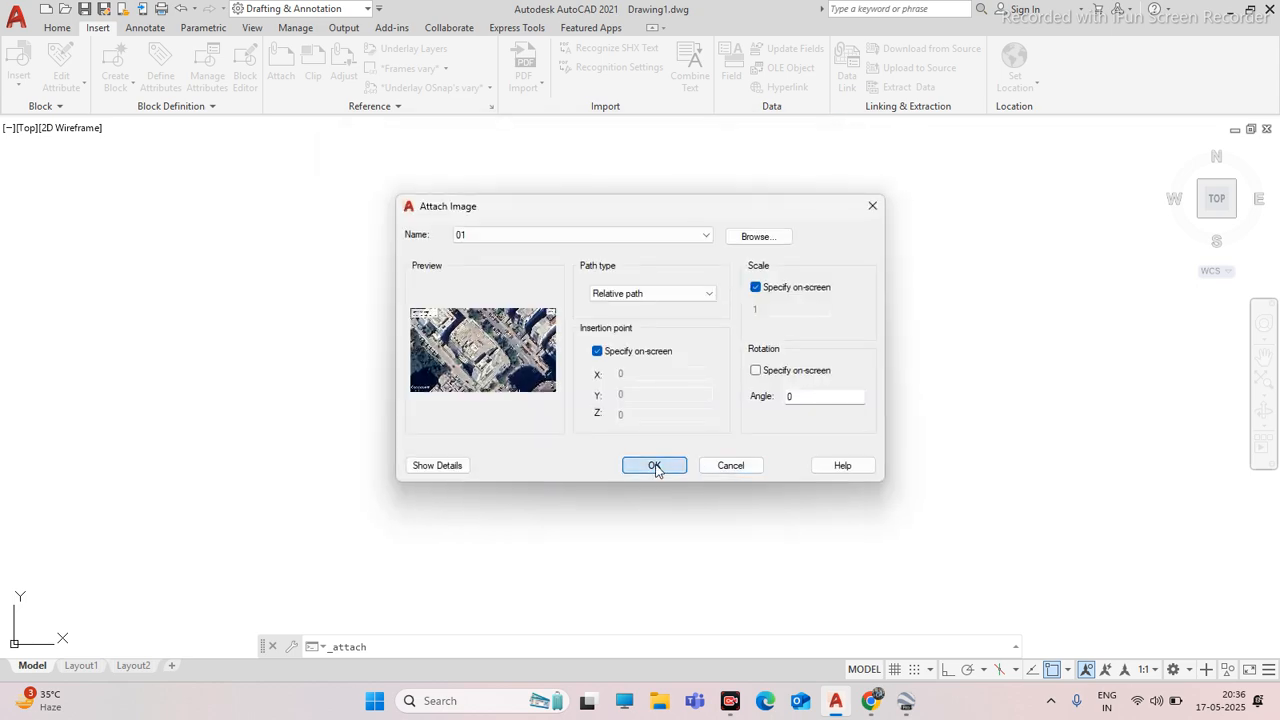
pyautogui.click(557, 447)
pyautogui.press('Return')
pyautogui.scroll(-5, 585, 440)
pyautogui.scroll(5, 585, 440)
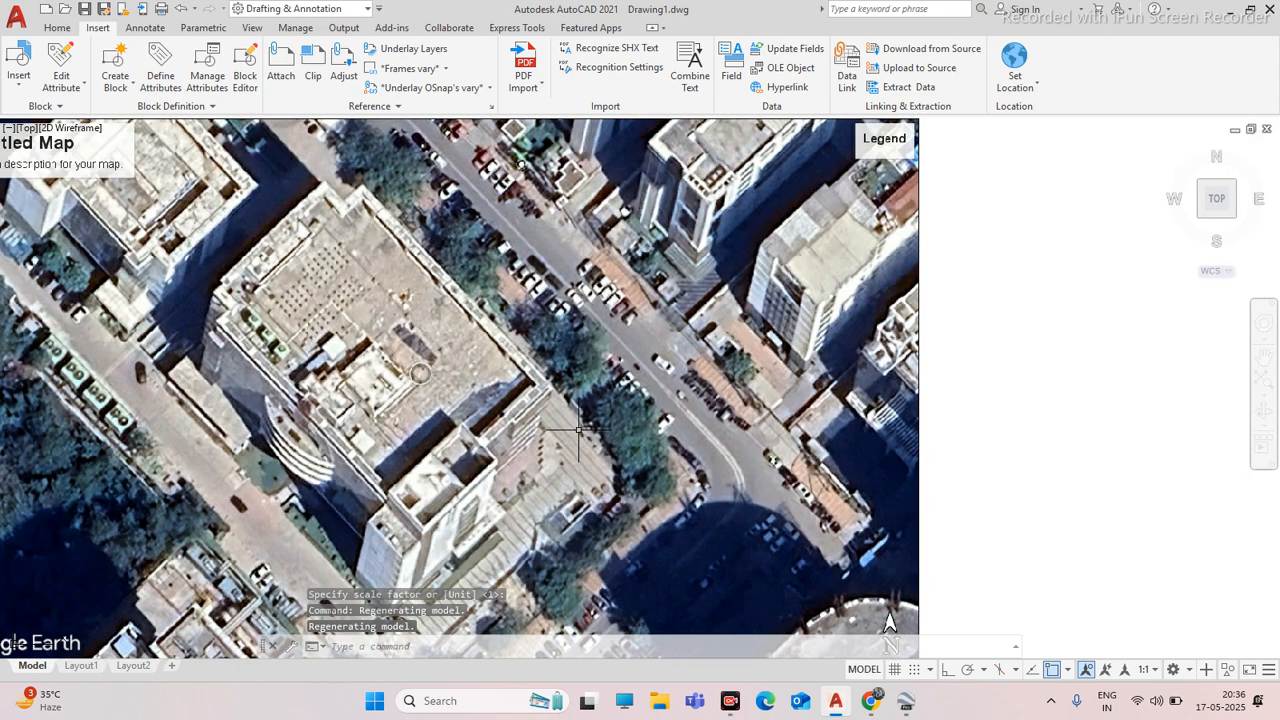
pyautogui.scroll(-4, 585, 400)
pyautogui.scroll(2, 572, 355)
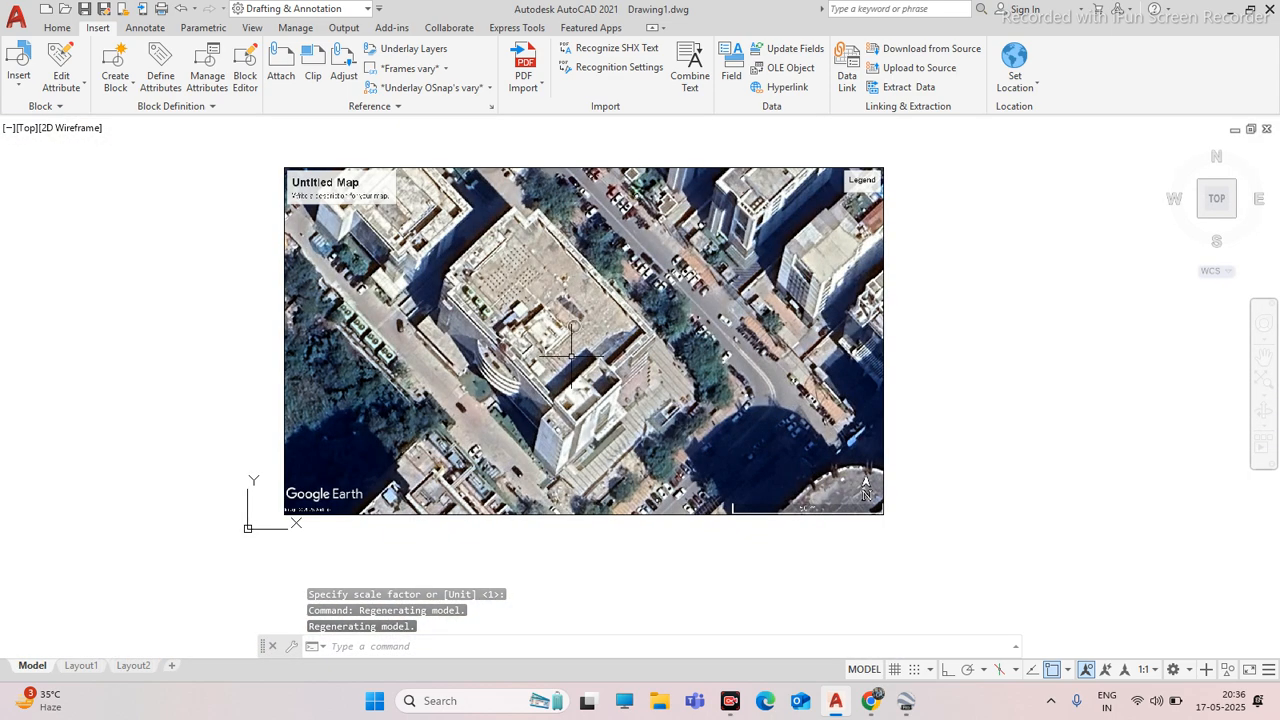
pyautogui.scroll(-2, 568, 355)
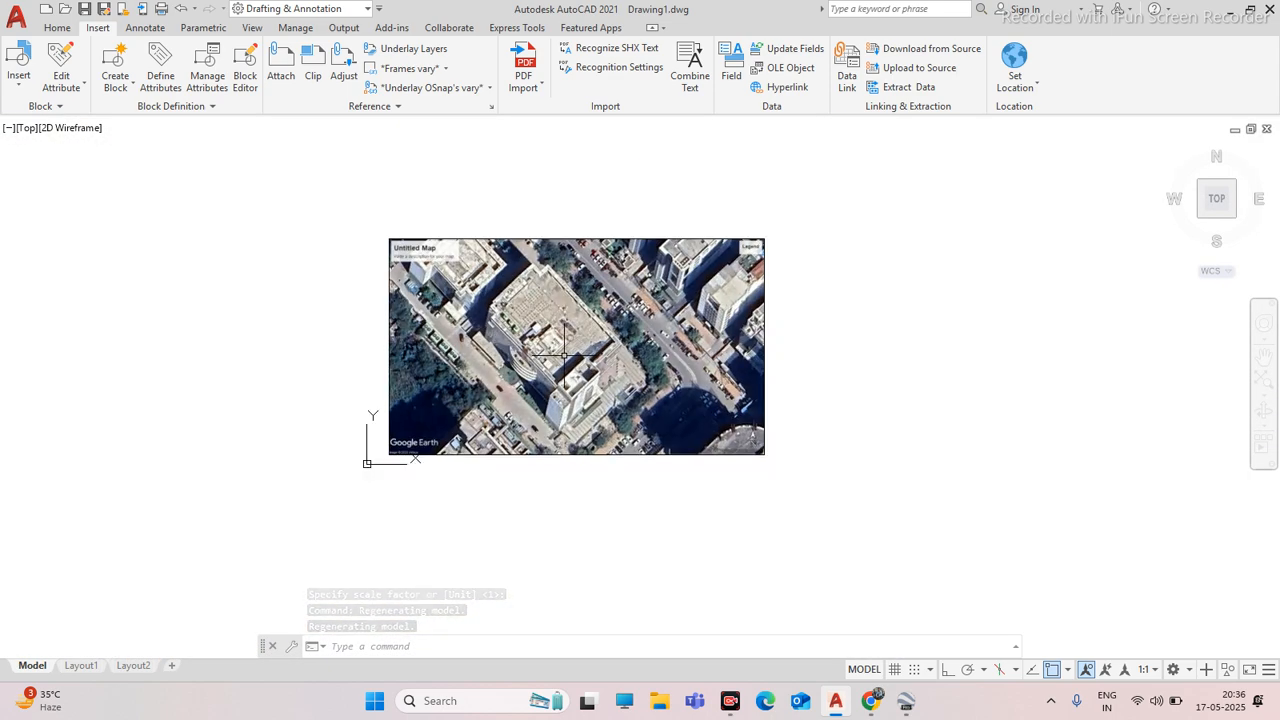
pyautogui.scroll(2, 578, 365)
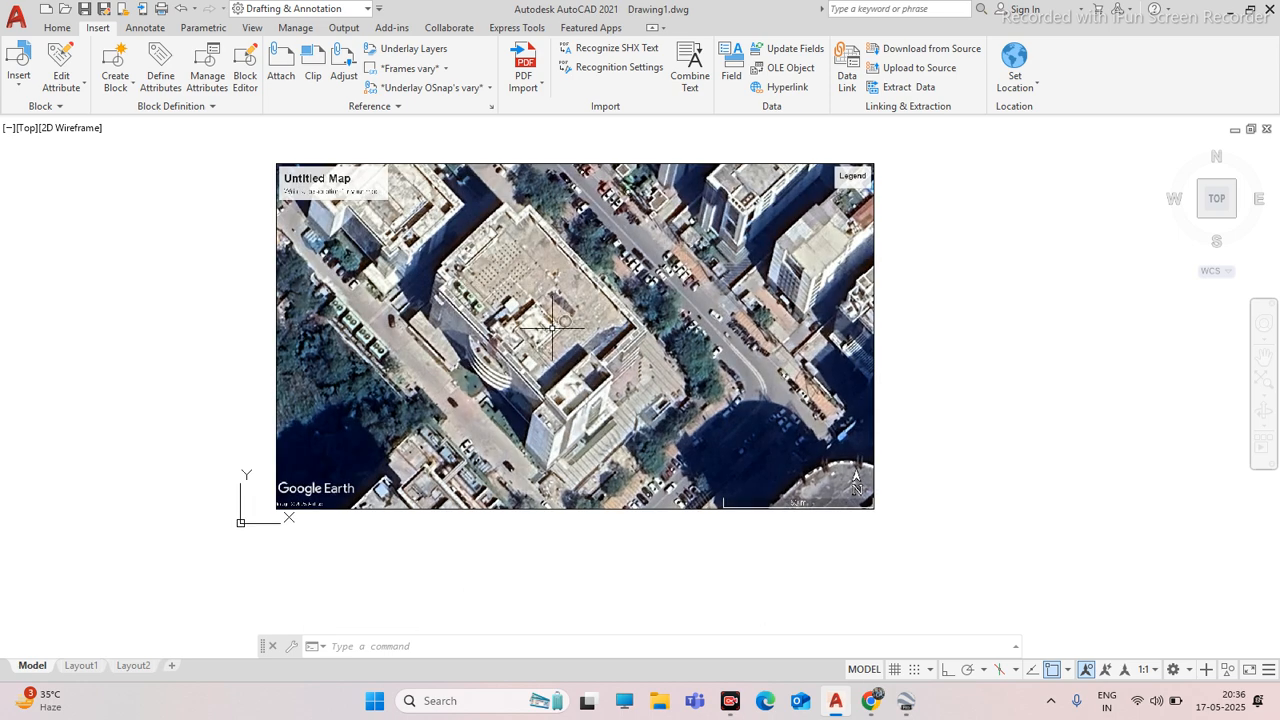
pyautogui.click(56, 28)
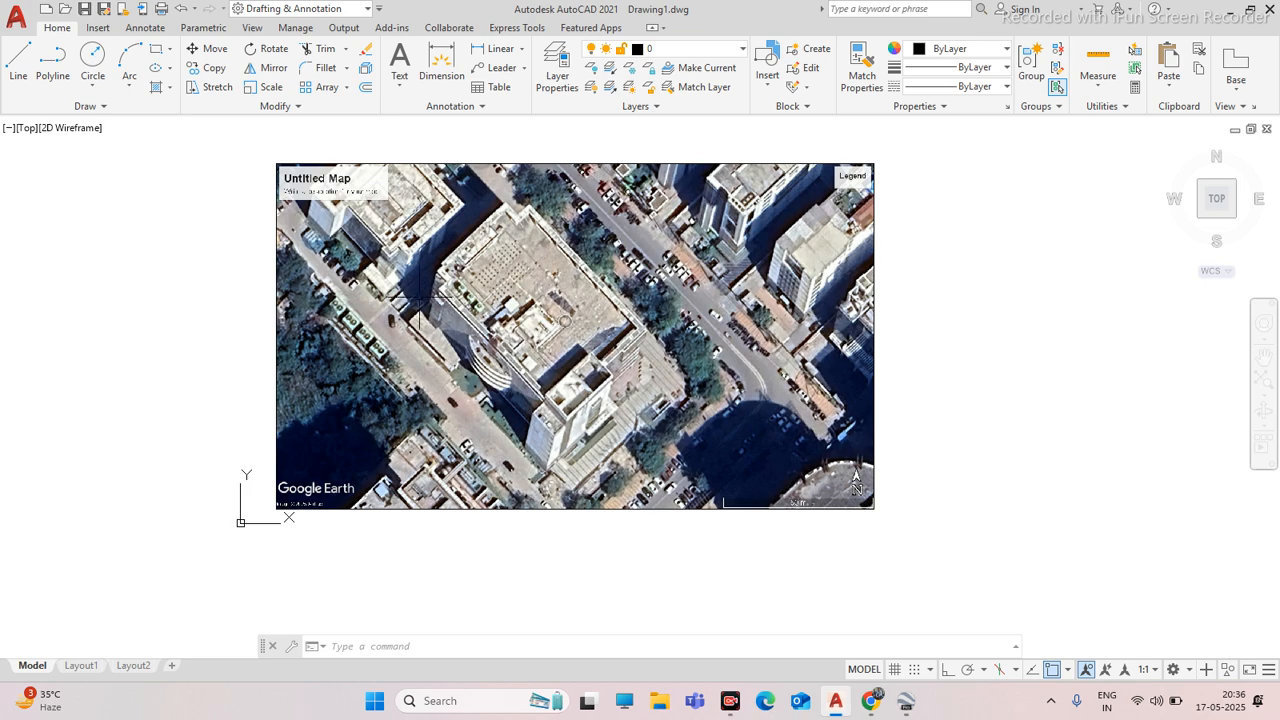
pyautogui.click(53, 62)
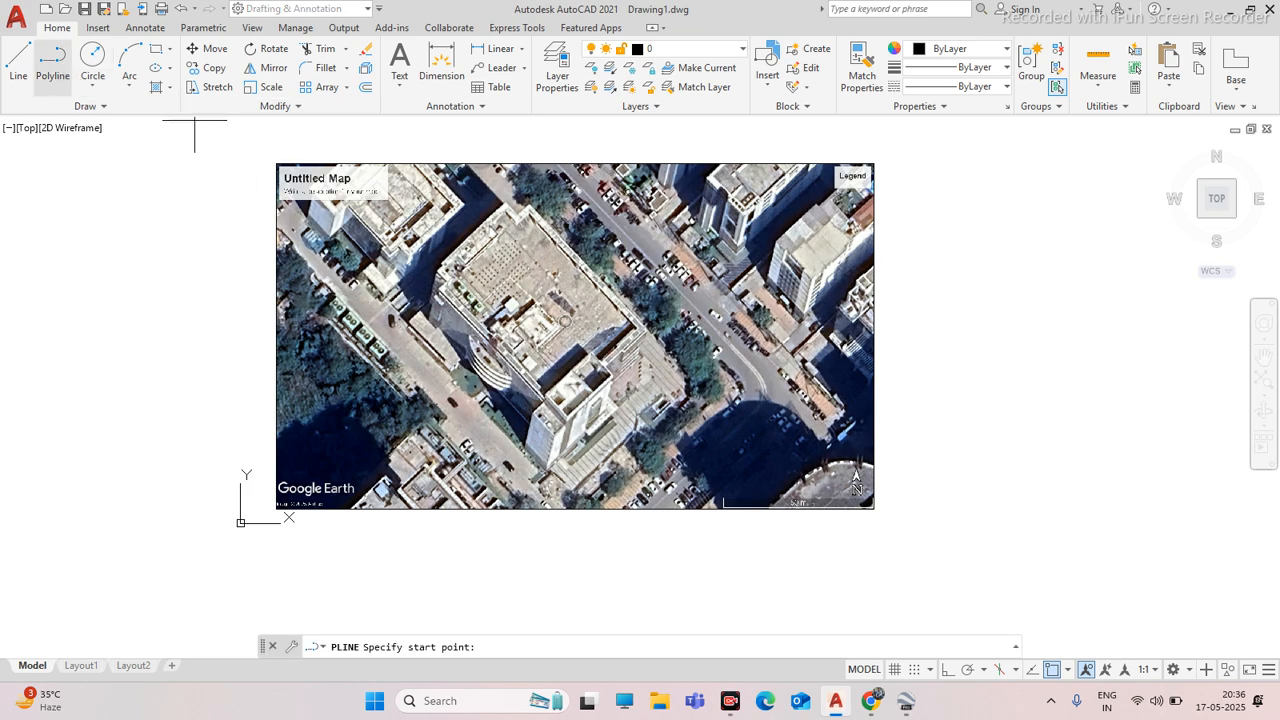
pyautogui.scroll(4, 437, 274)
pyautogui.click(430, 271)
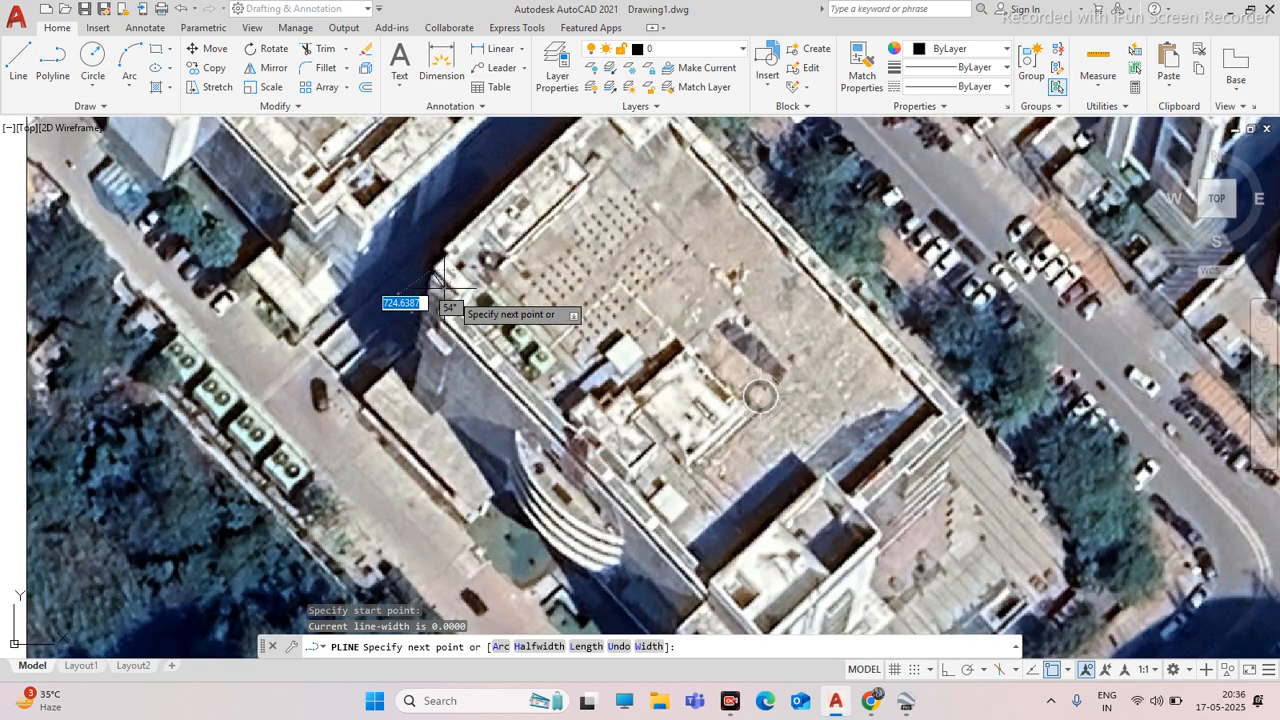
pyautogui.scroll(-2, 481, 329)
pyautogui.scroll(4, 610, 455)
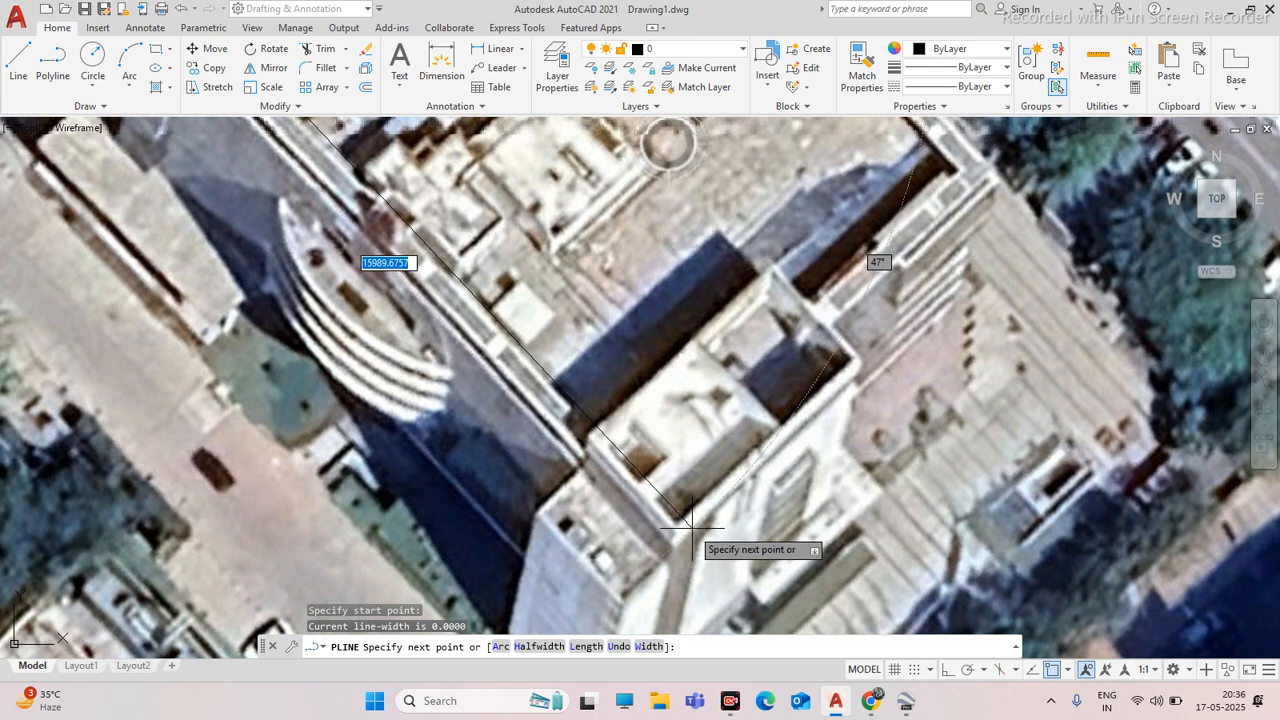
pyautogui.press('Escape')
pyautogui.scroll(-10, 642, 431)
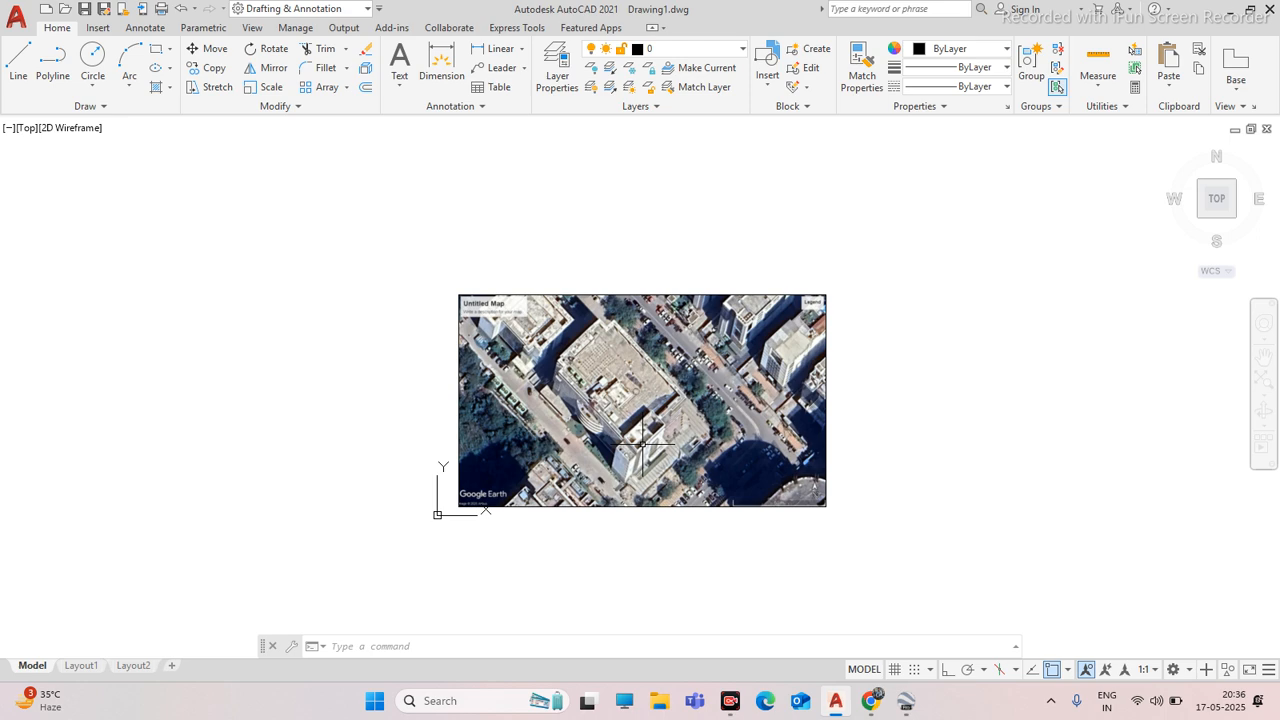
pyautogui.scroll(5, 642, 441)
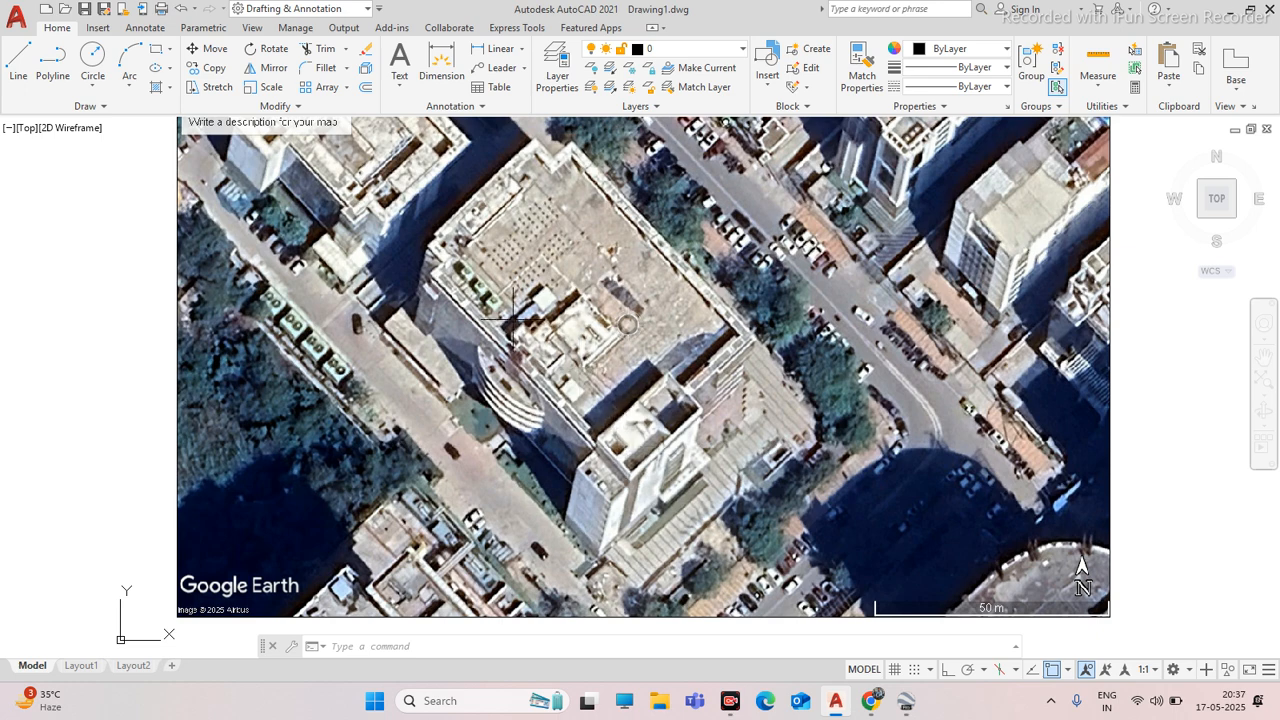
pyautogui.scroll(-5, 475, 317)
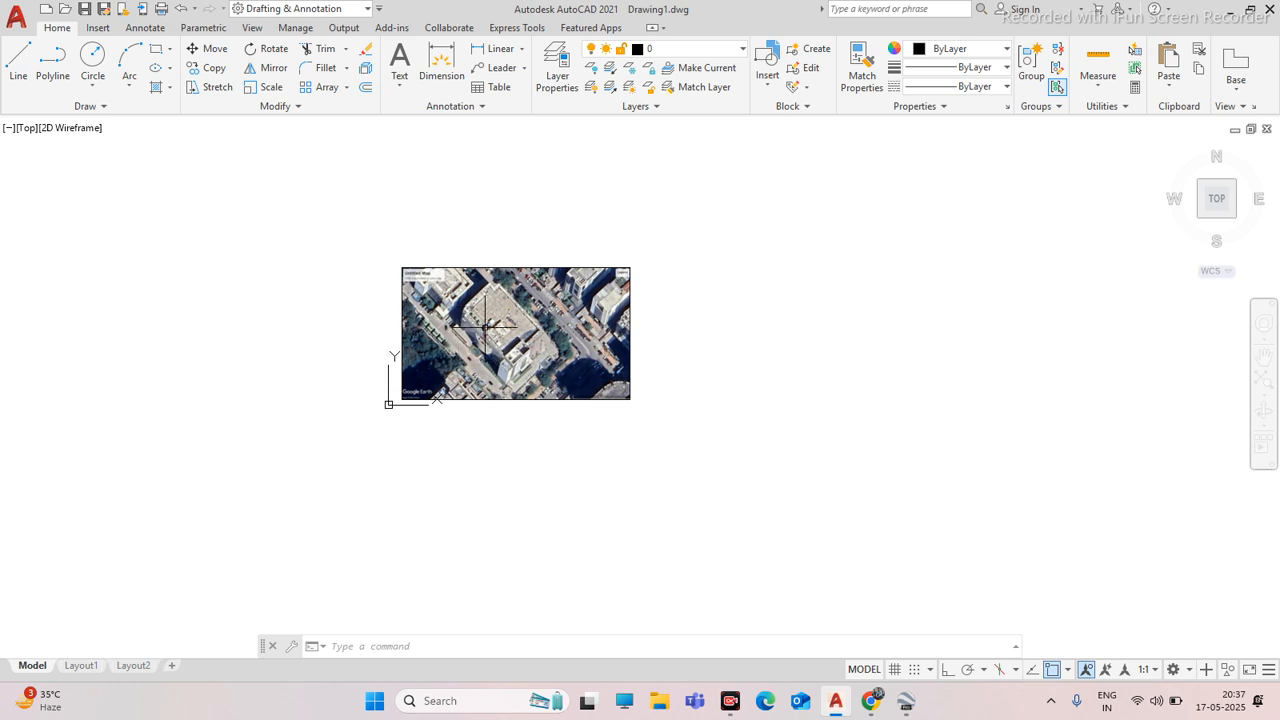
pyautogui.scroll(4, 478, 322)
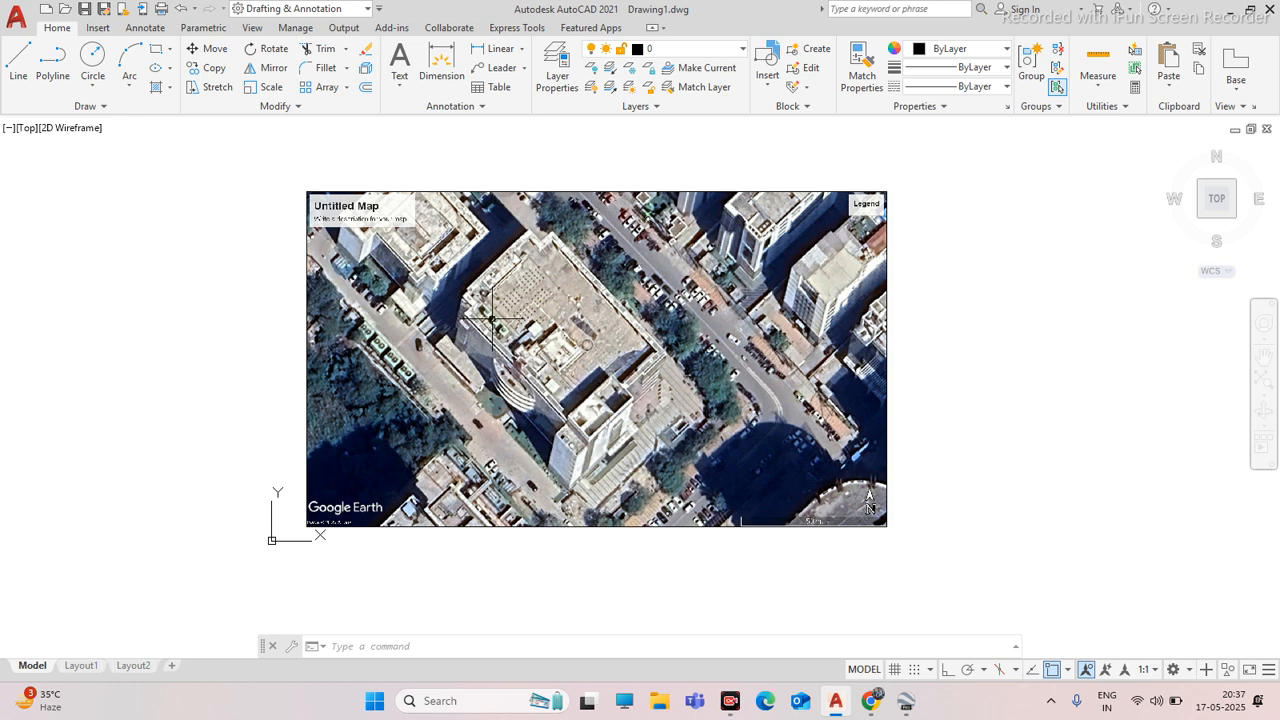
# Draw a trial open polyline of three segments in the empty area west of the map image
pyautogui.click(98, 284)
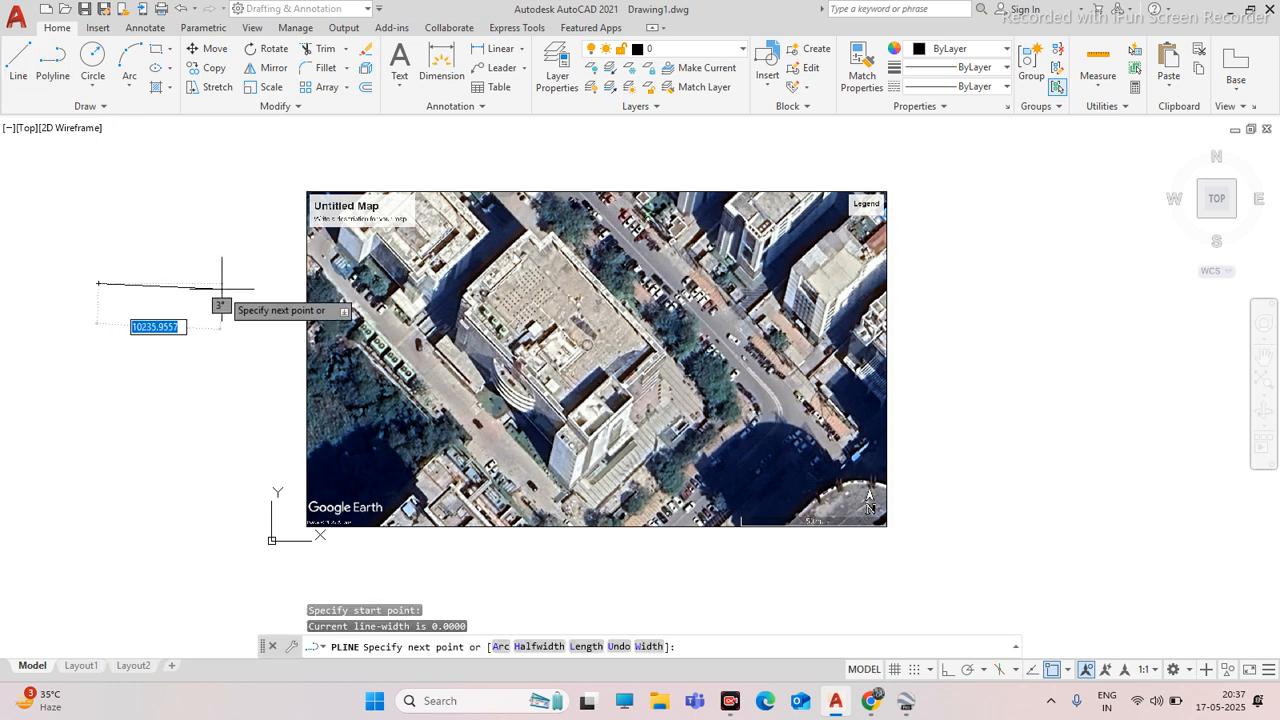
pyautogui.click(235, 284)
pyautogui.click(250, 374)
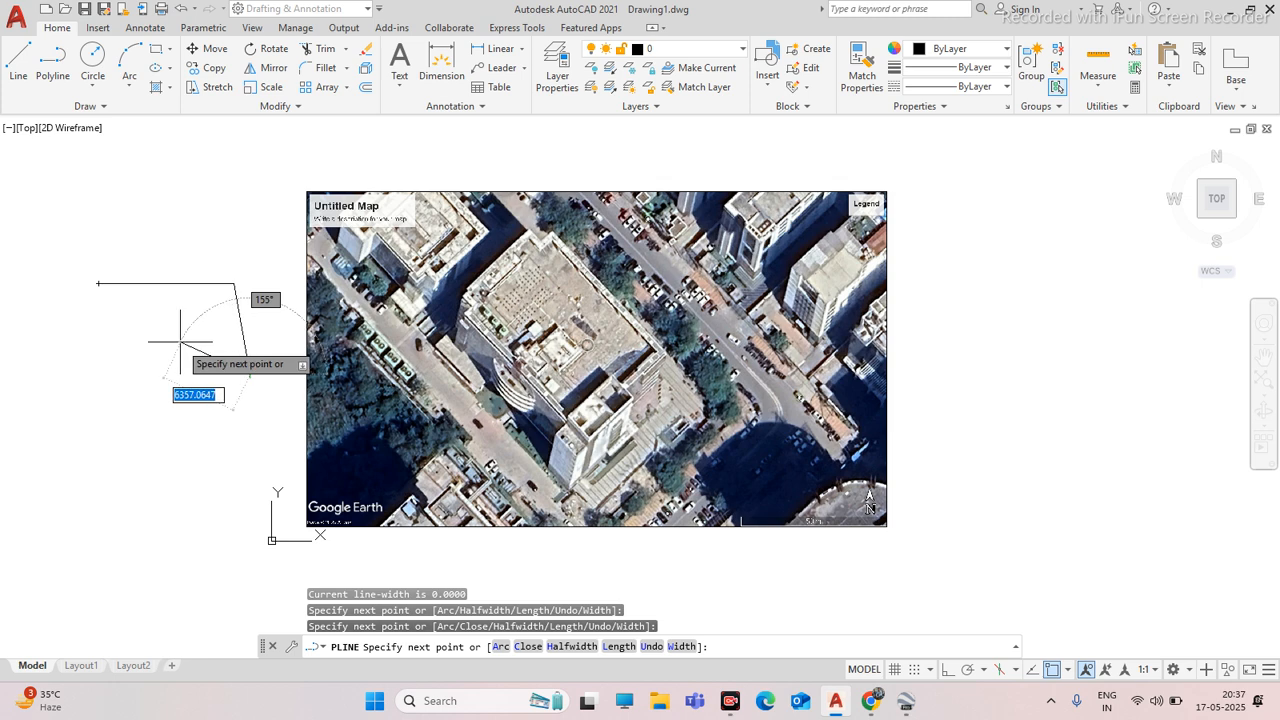
pyautogui.click(181, 343)
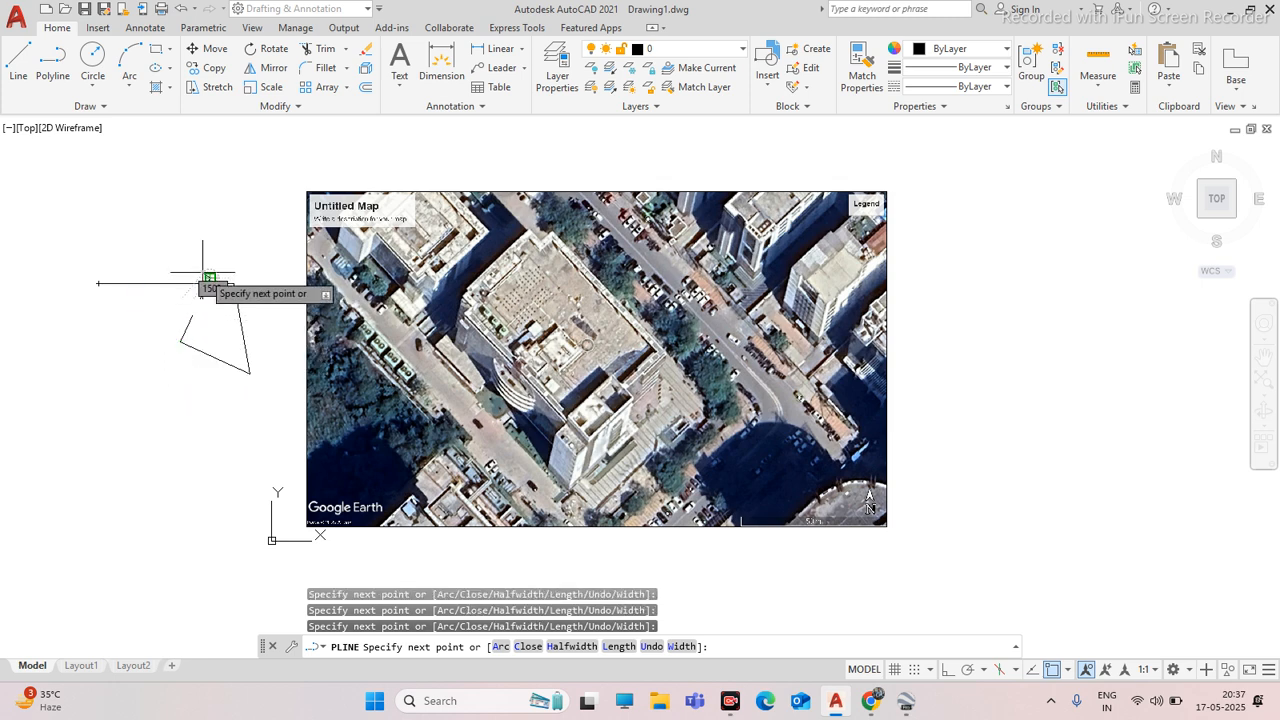
pyautogui.press('Escape')
# Erase the open trial polyline beside the map image
pyautogui.click(250, 240)
pyautogui.click(187, 337)
pyautogui.press('Delete')
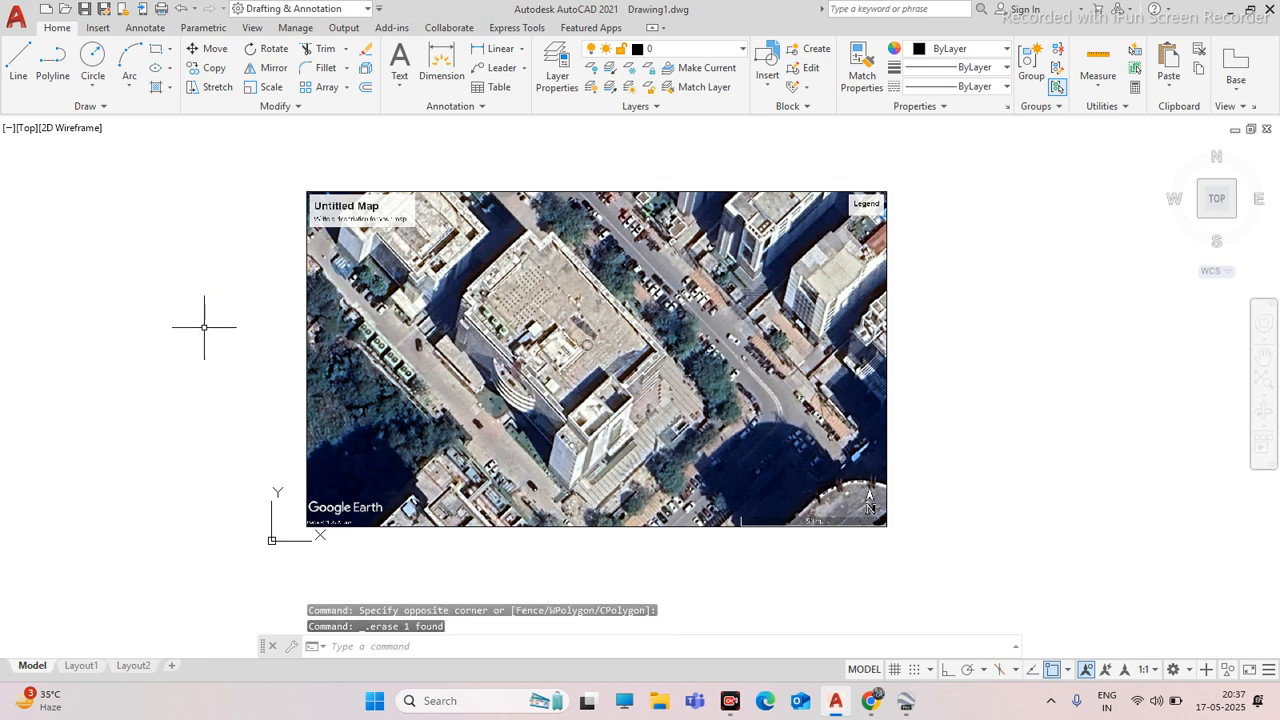
# Draw a trial triangular polyline west of the map image, ending it back at its start point
pyautogui.click(53, 85)
pyautogui.click(88, 276)
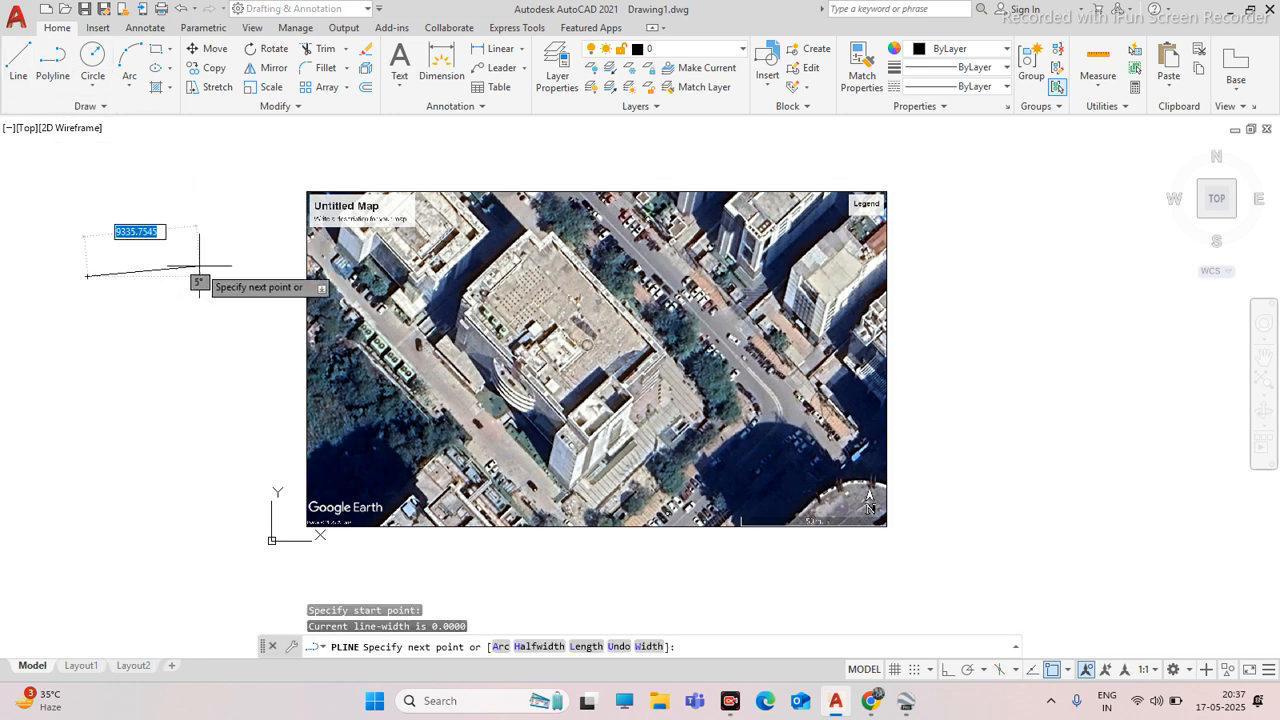
pyautogui.click(200, 267)
pyautogui.click(200, 288)
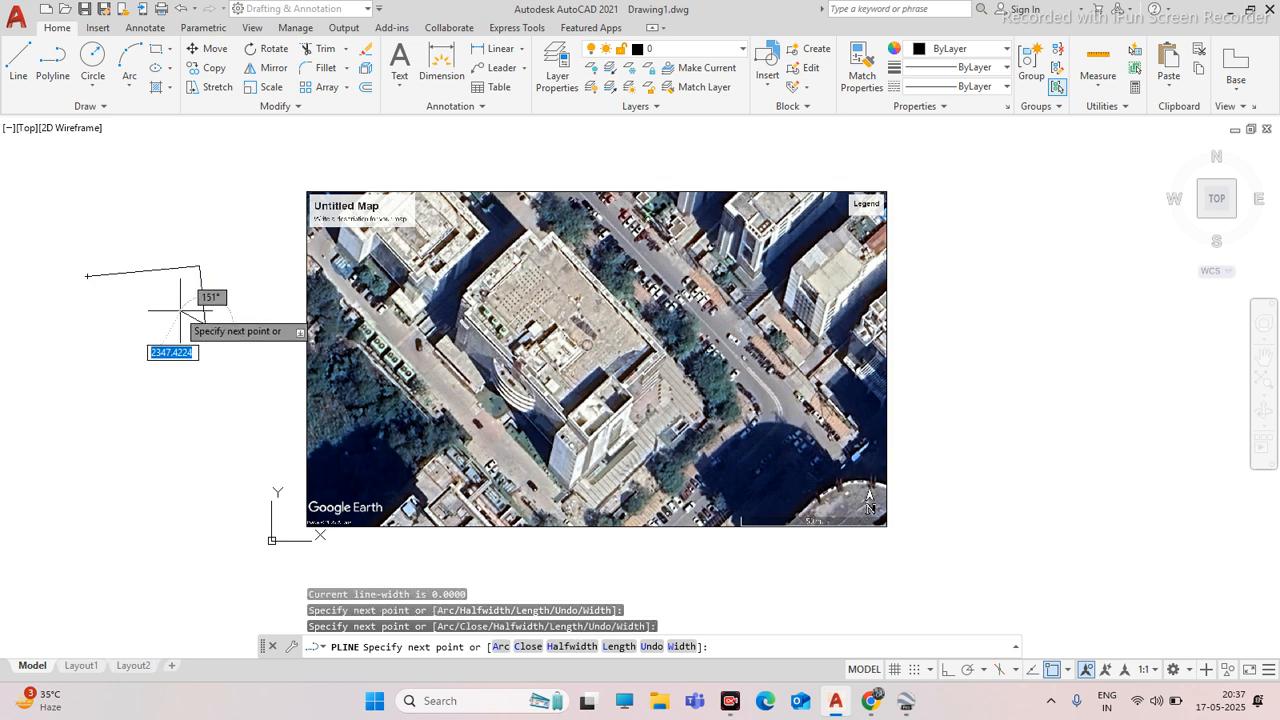
pyautogui.click(88, 276)
pyautogui.press('Escape')
# Erase the triangular trial polyline beside the map image
pyautogui.click(135, 278)
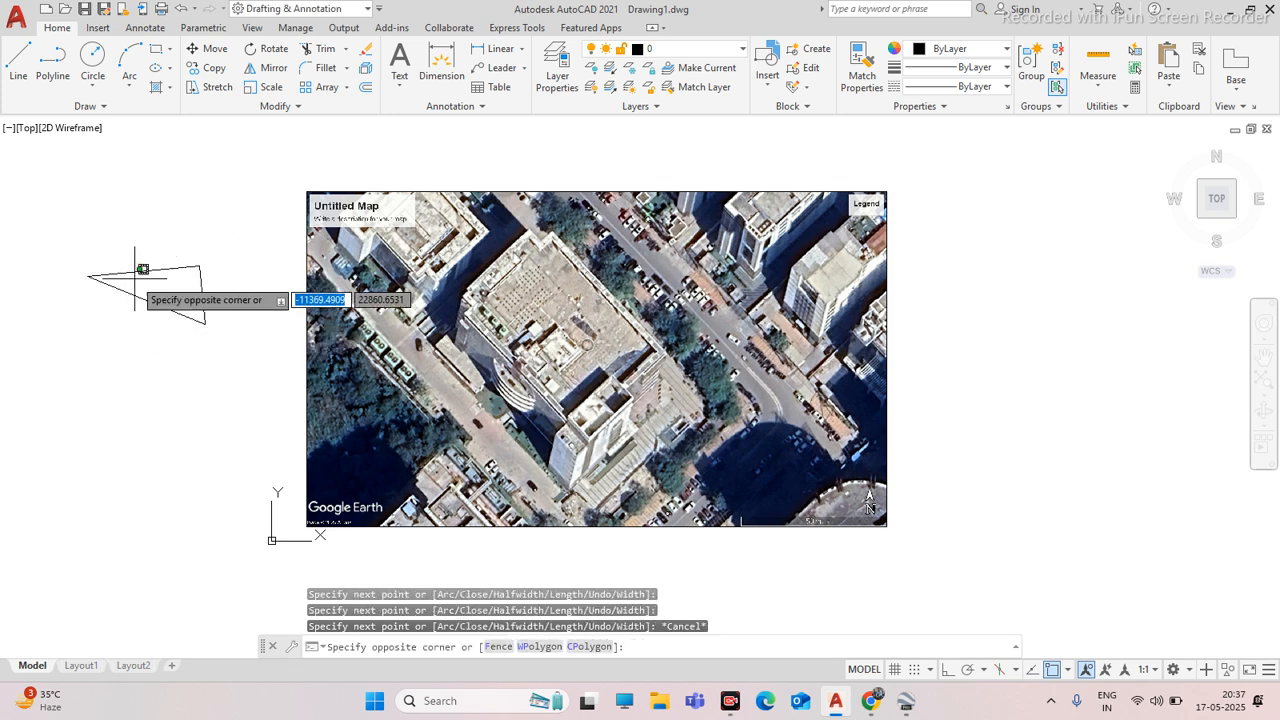
pyautogui.click(128, 292)
pyautogui.press('Delete')
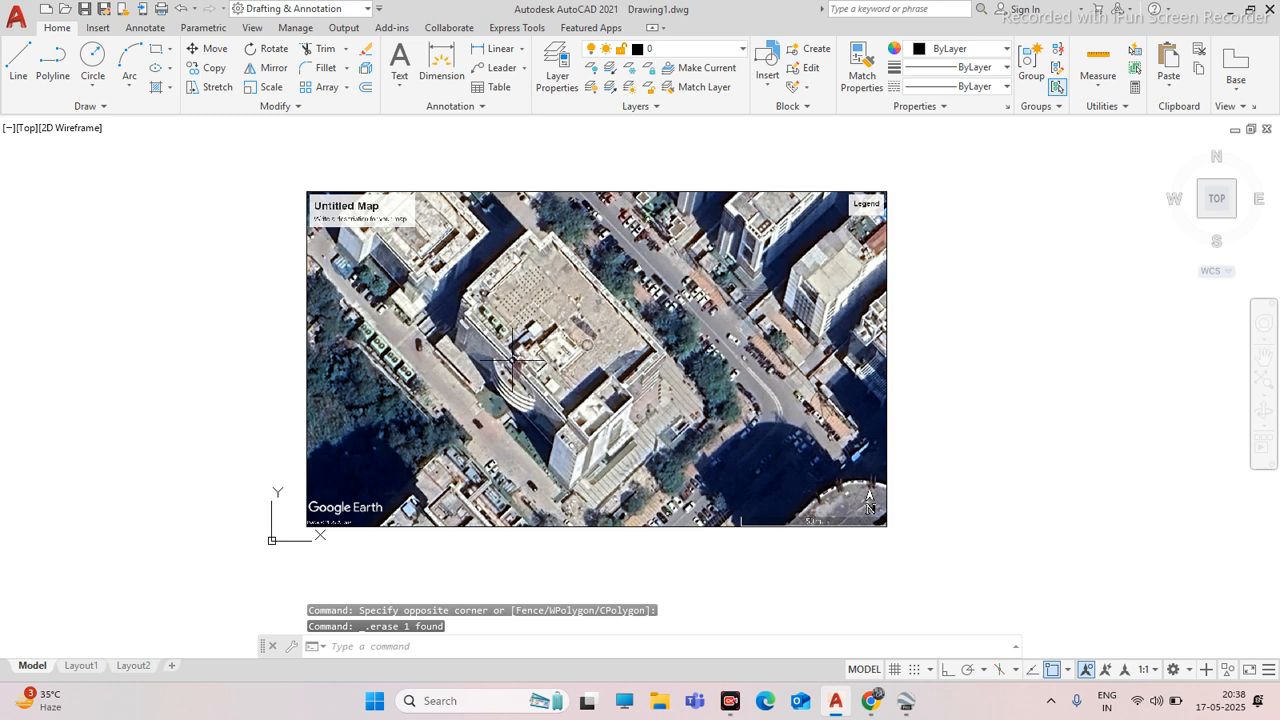
pyautogui.write('un')
pyautogui.press('Escape')
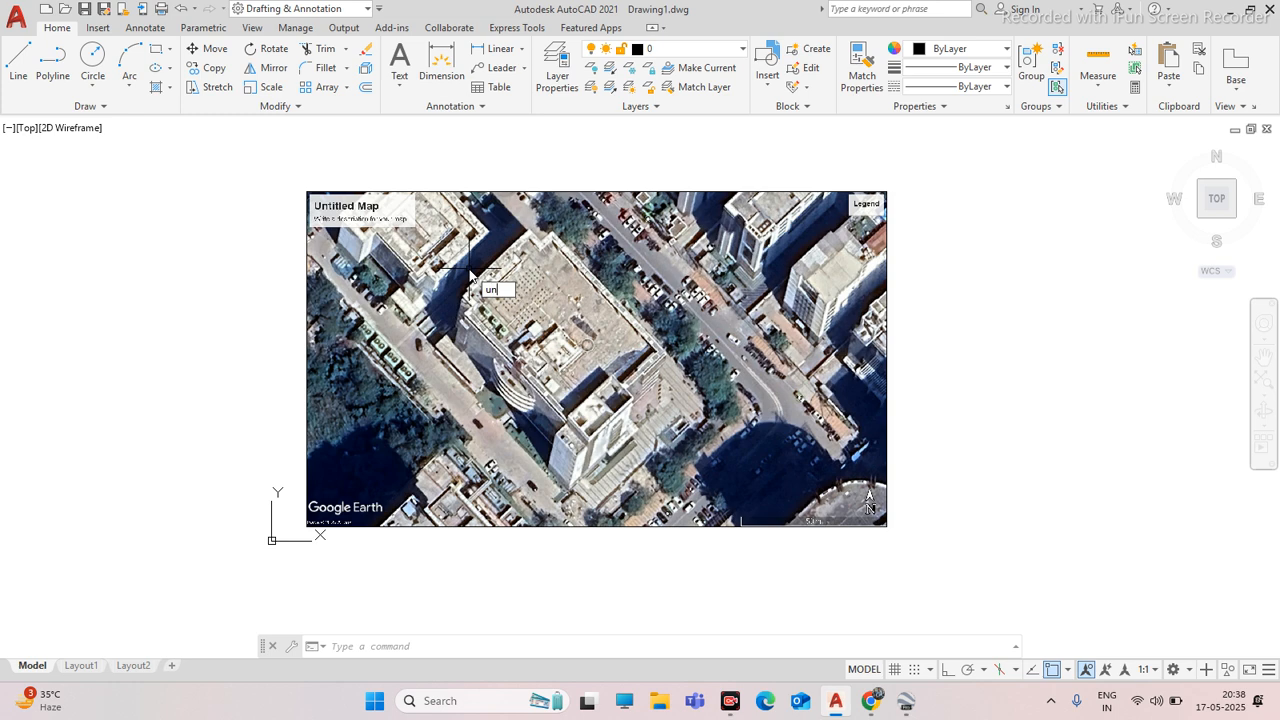
pyautogui.write('UN')
pyautogui.press('Return')
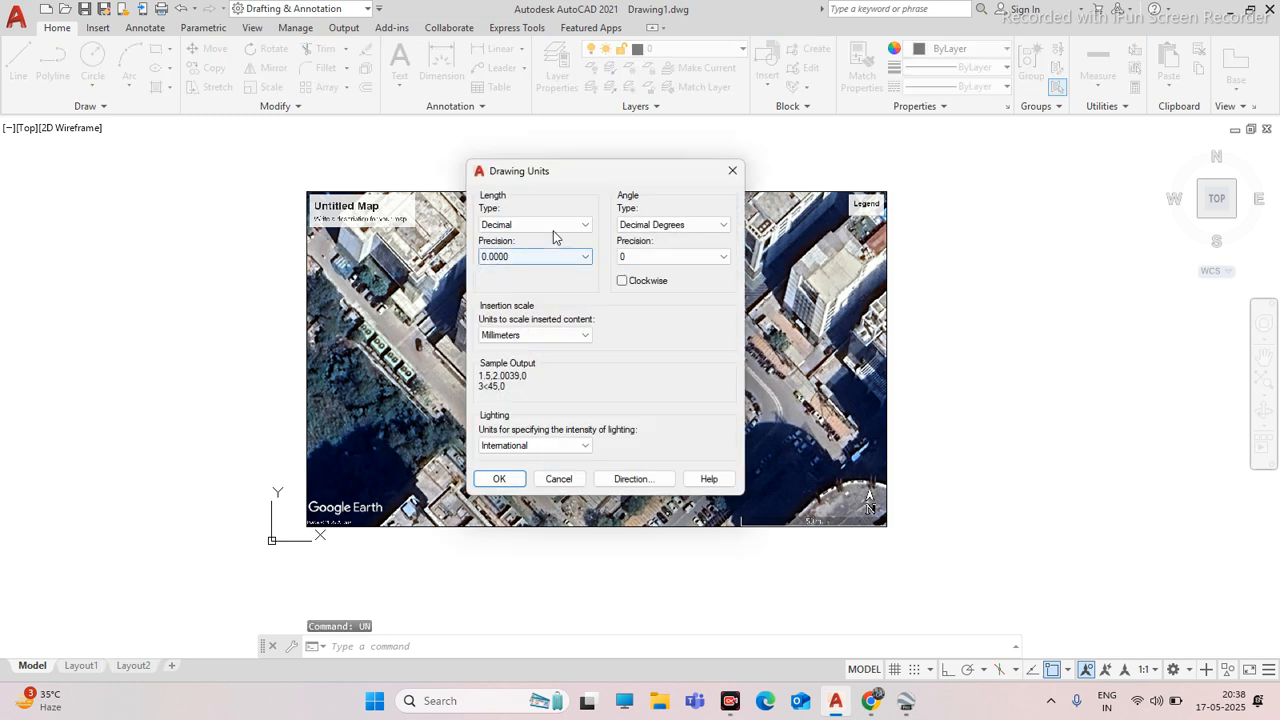
pyautogui.press('Escape')
# Set the insertion scale in the drawing units to Millimeters and accept the settings
pyautogui.write('UN')
pyautogui.press('Return')
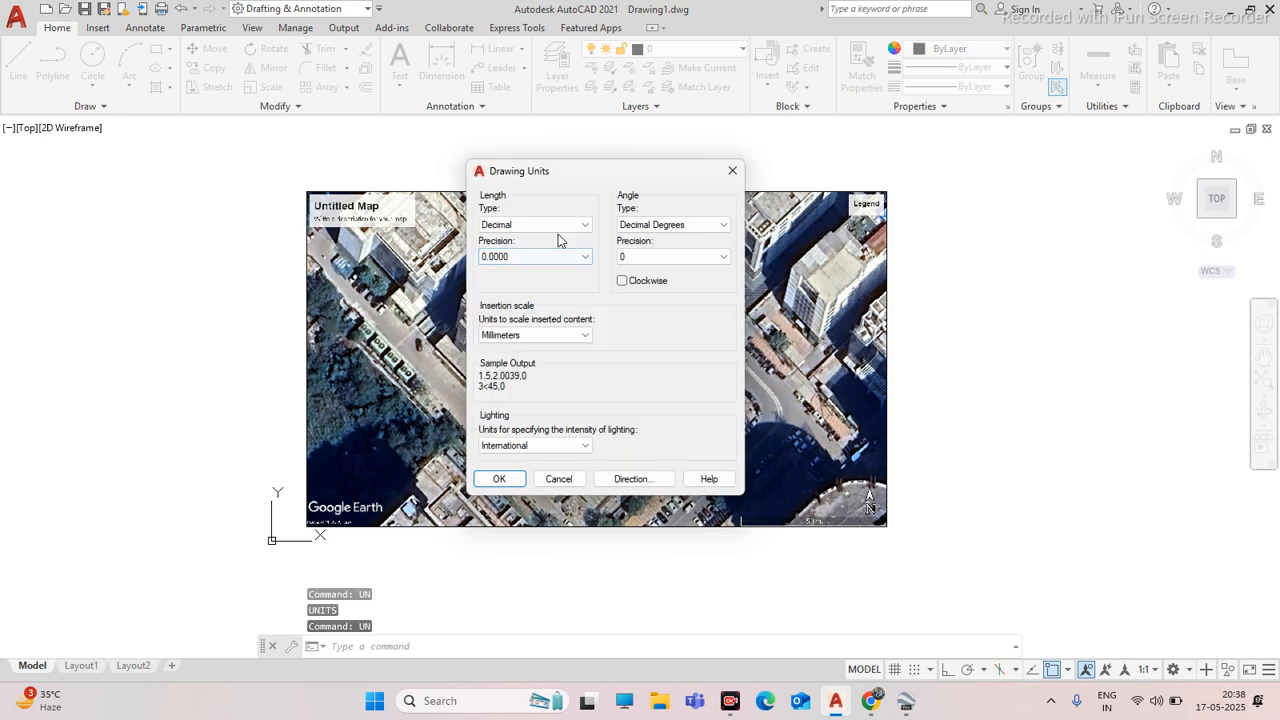
pyautogui.click(586, 335)
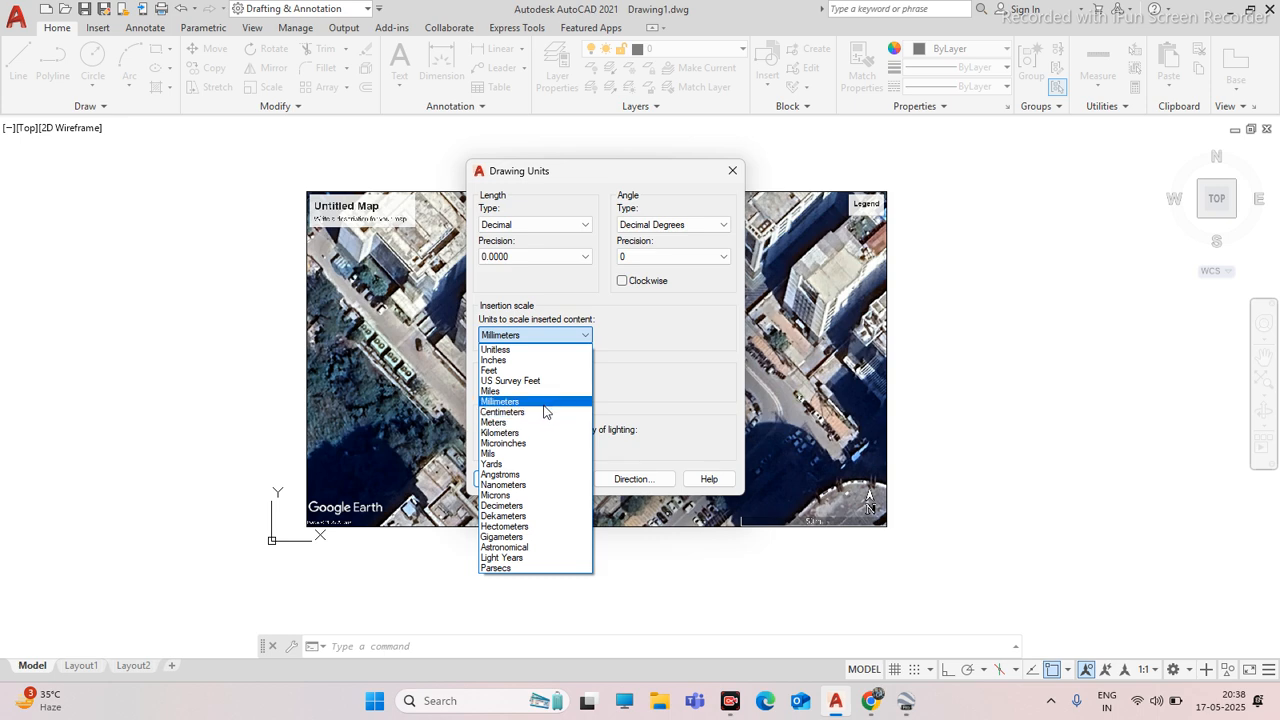
pyautogui.click(533, 403)
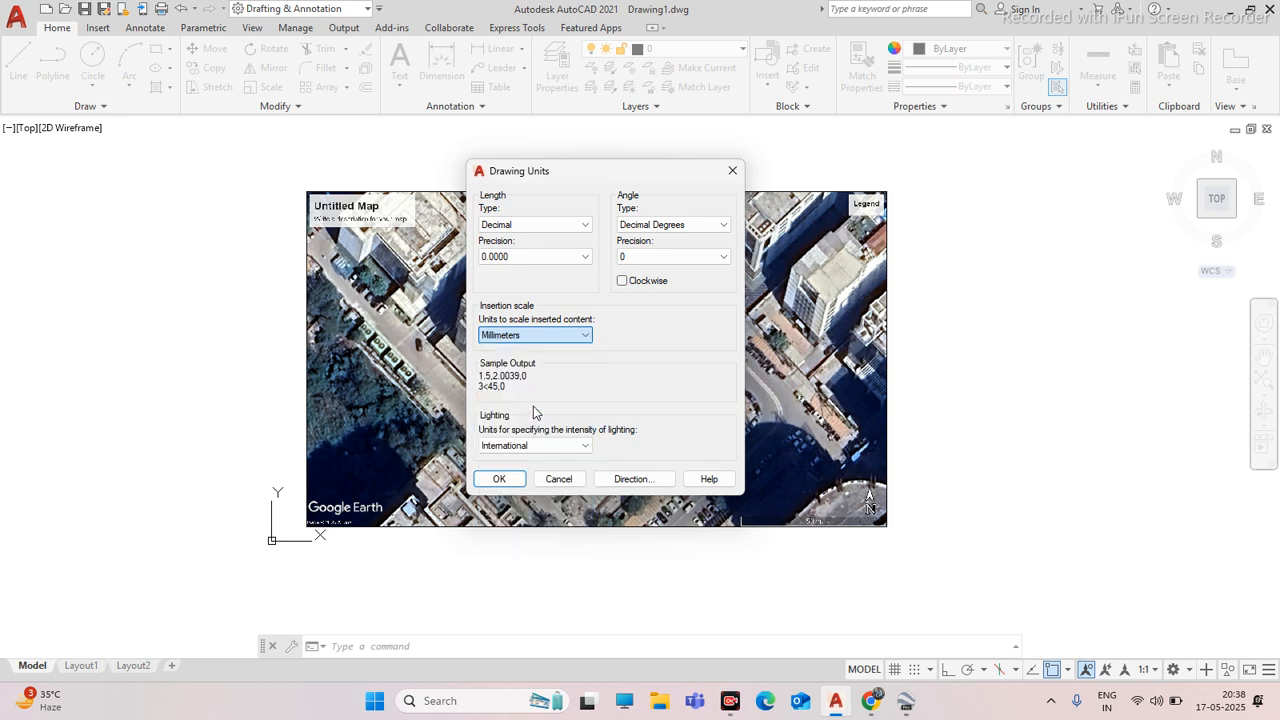
pyautogui.click(523, 478)
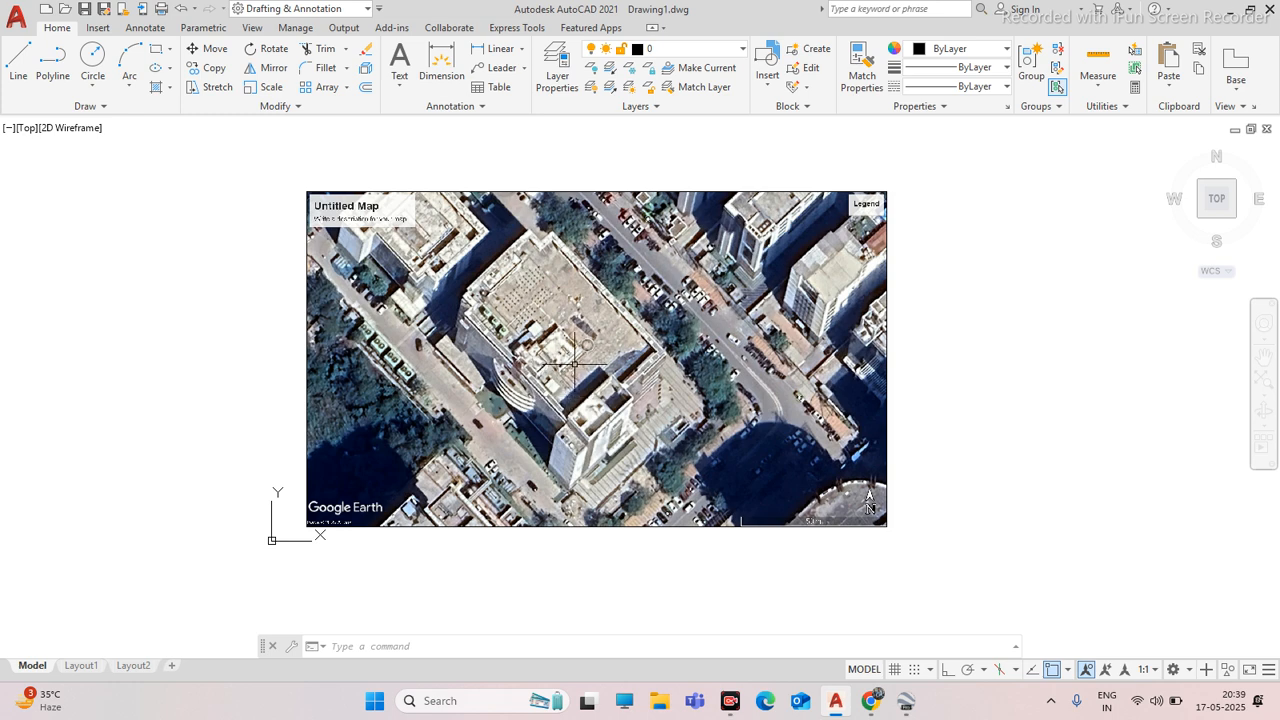
# Try a polyline along the roof's southwest edge and up across the roof, and erase the trial
pyautogui.scroll(2, 512, 315)
pyautogui.scroll(-6, 512, 315)
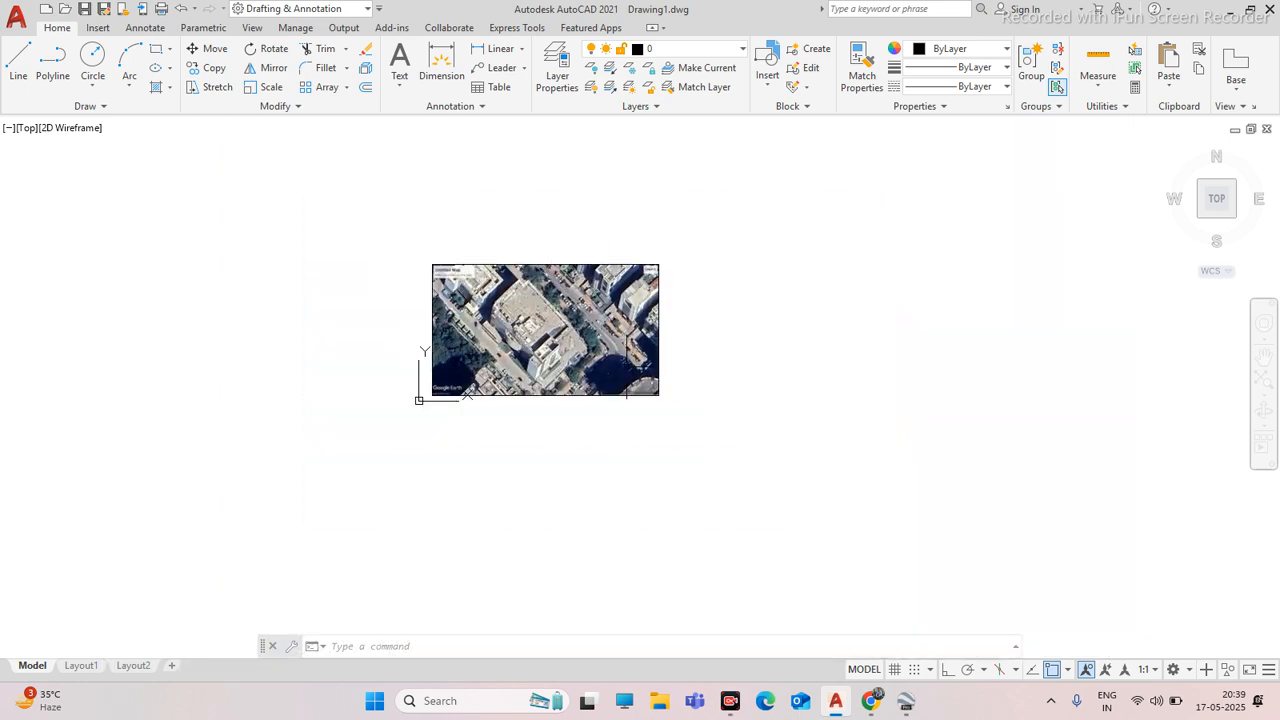
pyautogui.scroll(2, 489, 352)
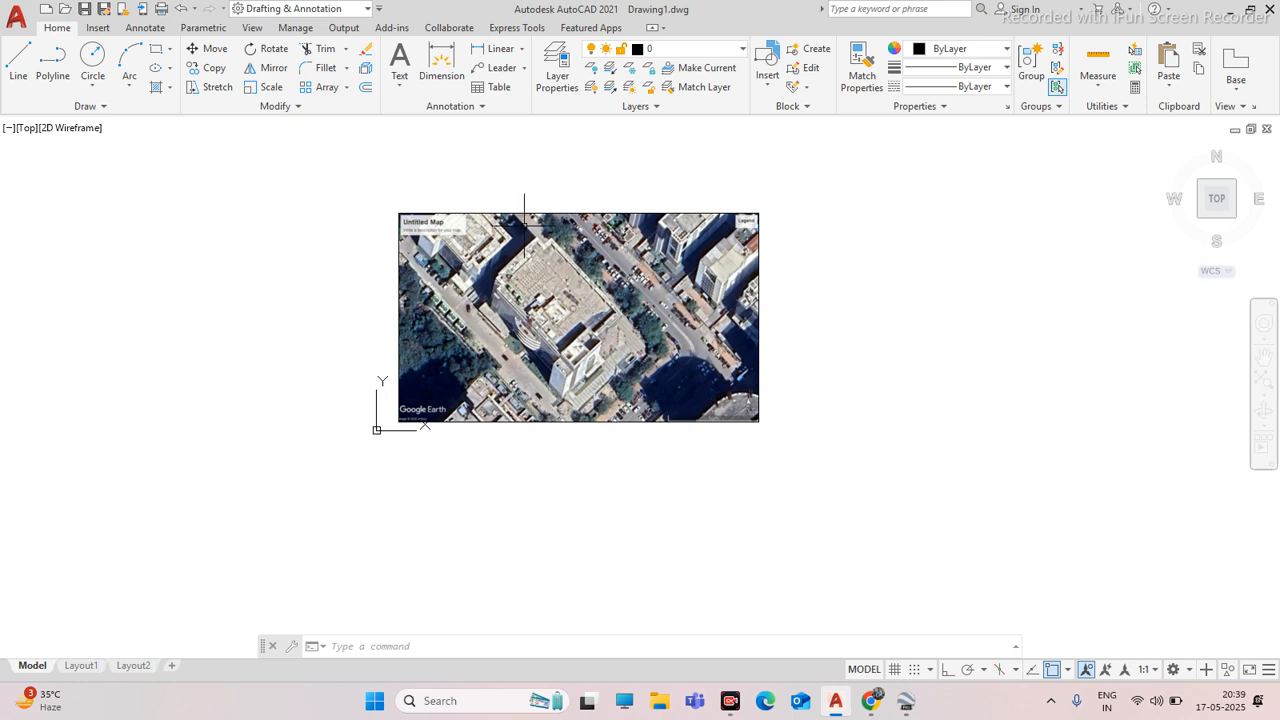
pyautogui.scroll(4, 562, 256)
pyautogui.click(53, 64)
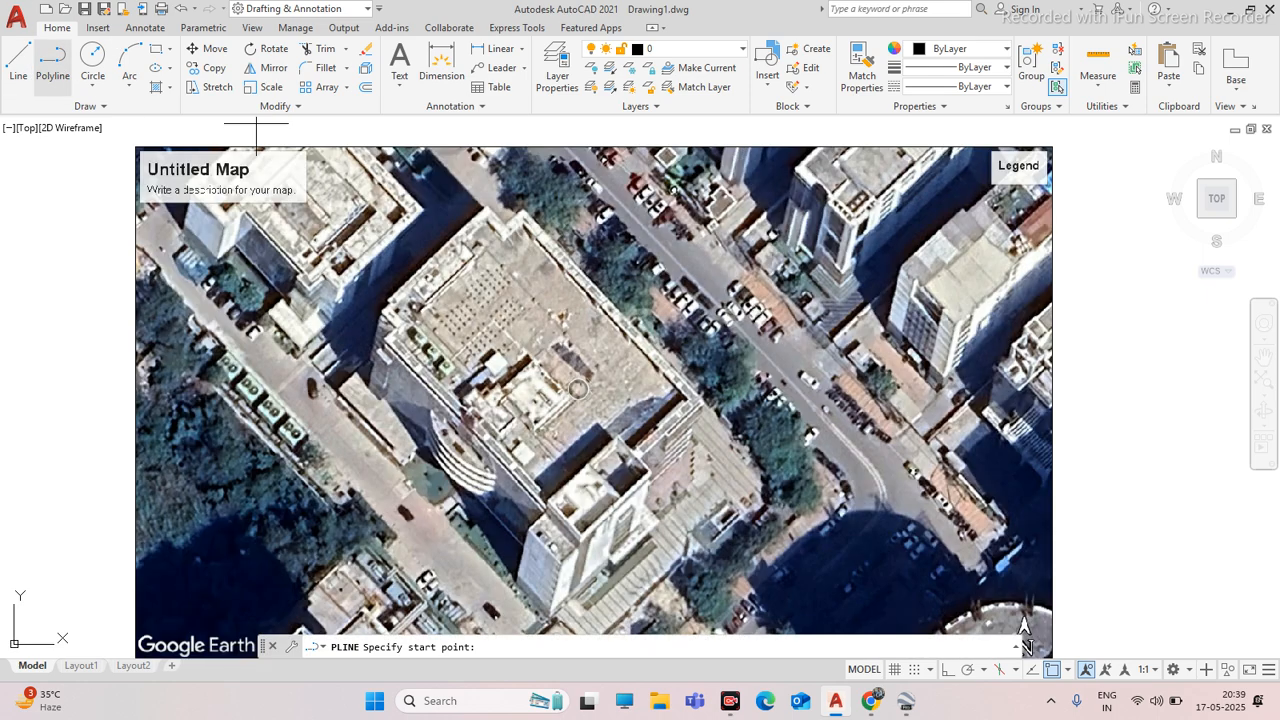
pyautogui.scroll(5, 462, 212)
pyautogui.scroll(-2, 466, 205)
pyautogui.scroll(-3, 490, 285)
pyautogui.scroll(3, 416, 342)
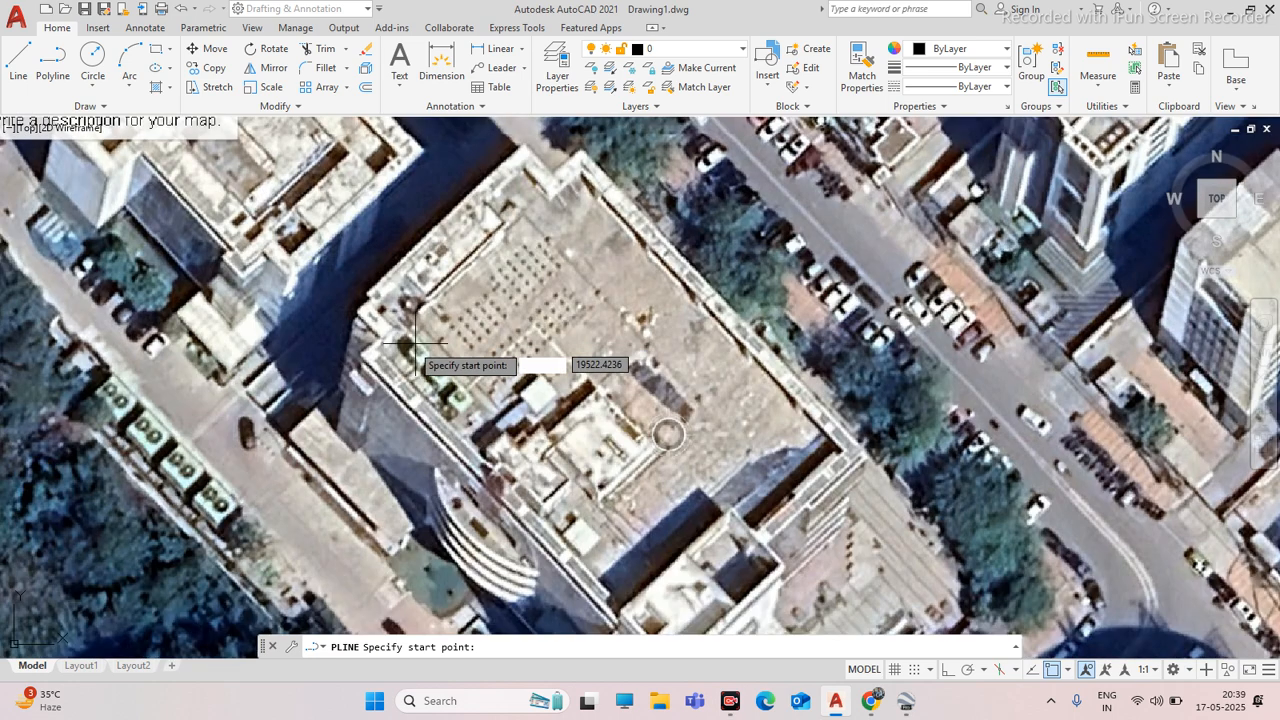
pyautogui.click(372, 355)
pyautogui.scroll(-5, 380, 360)
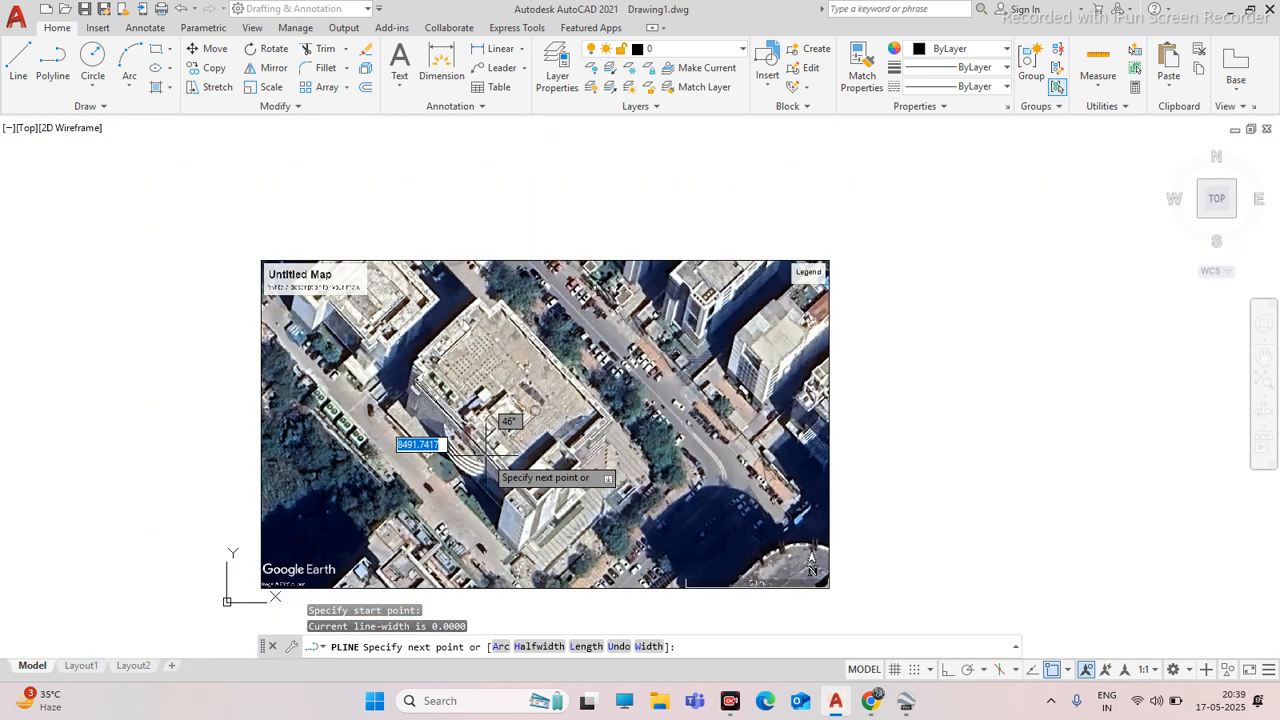
pyautogui.scroll(5, 487, 457)
pyautogui.click(603, 573)
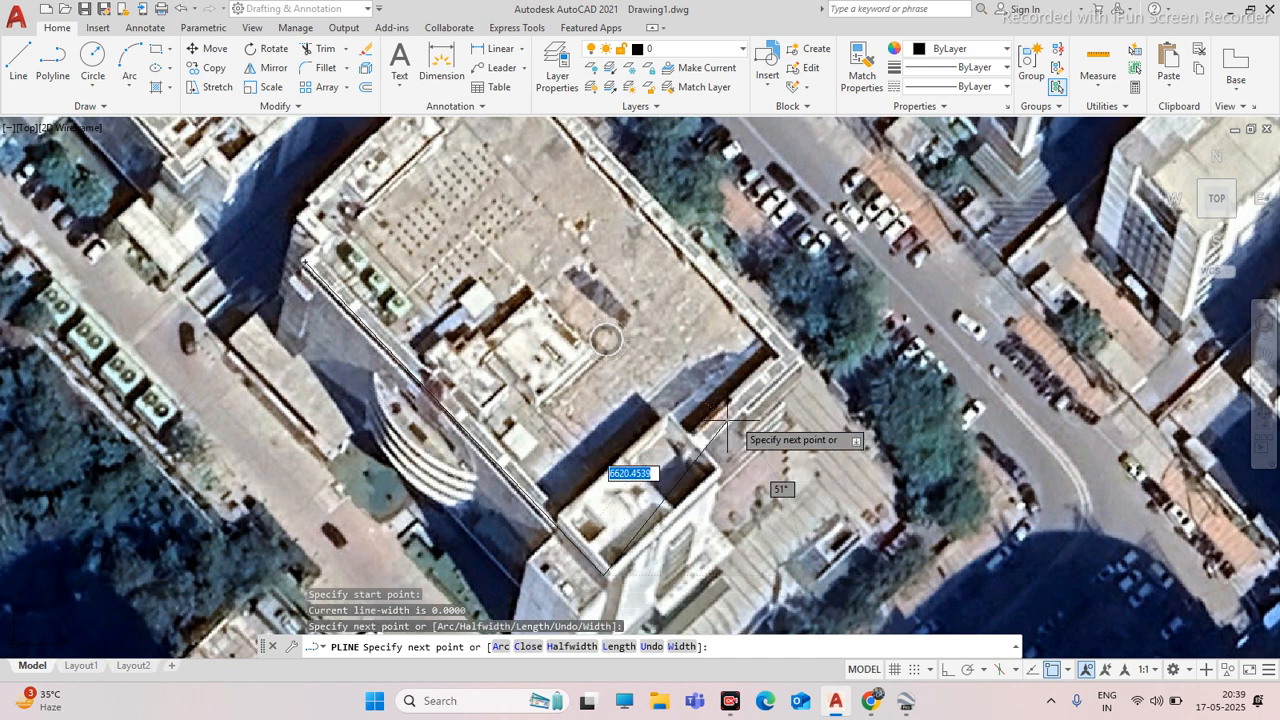
pyautogui.scroll(-2, 665, 412)
pyautogui.click(645, 330)
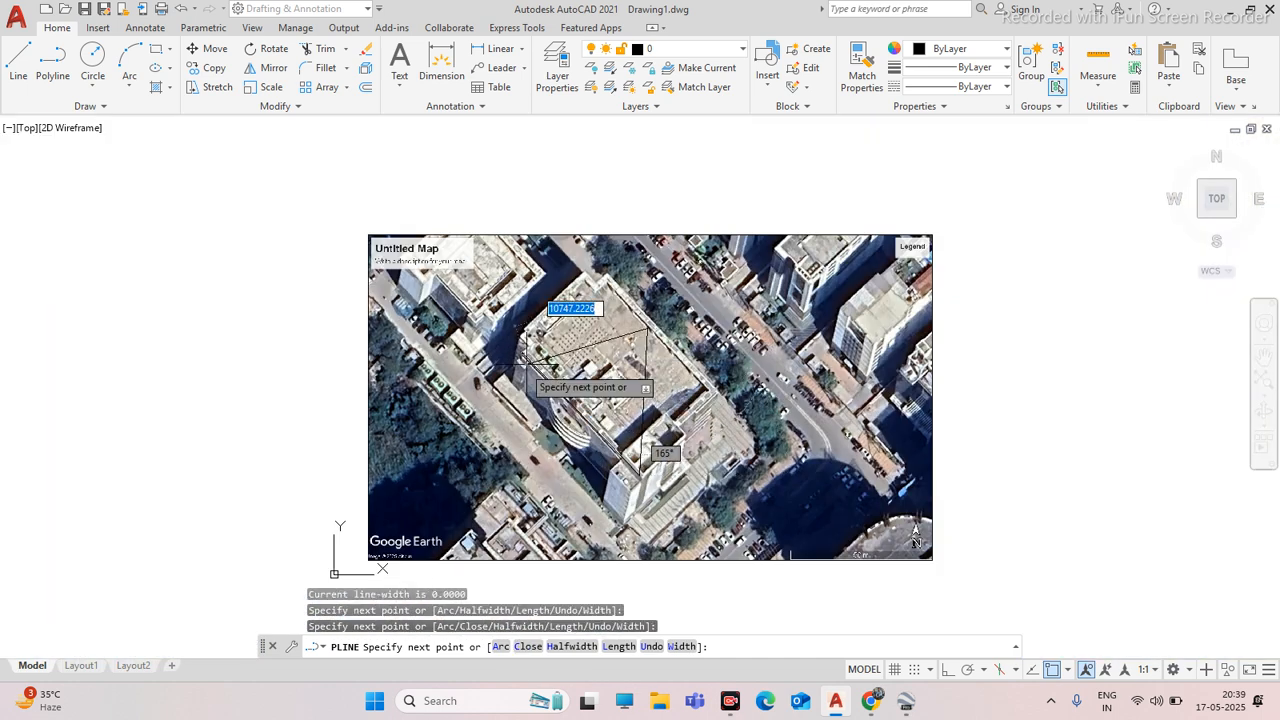
pyautogui.press('Escape')
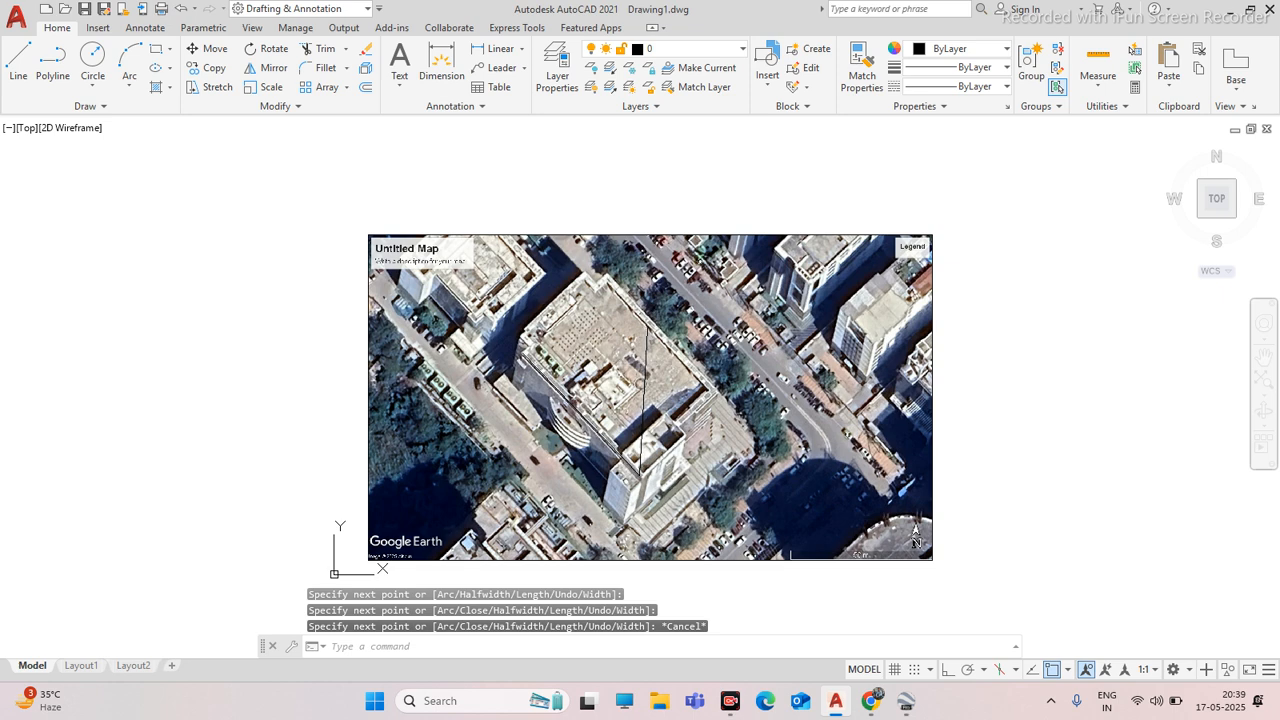
pyautogui.click(645, 362)
pyautogui.press('Delete')
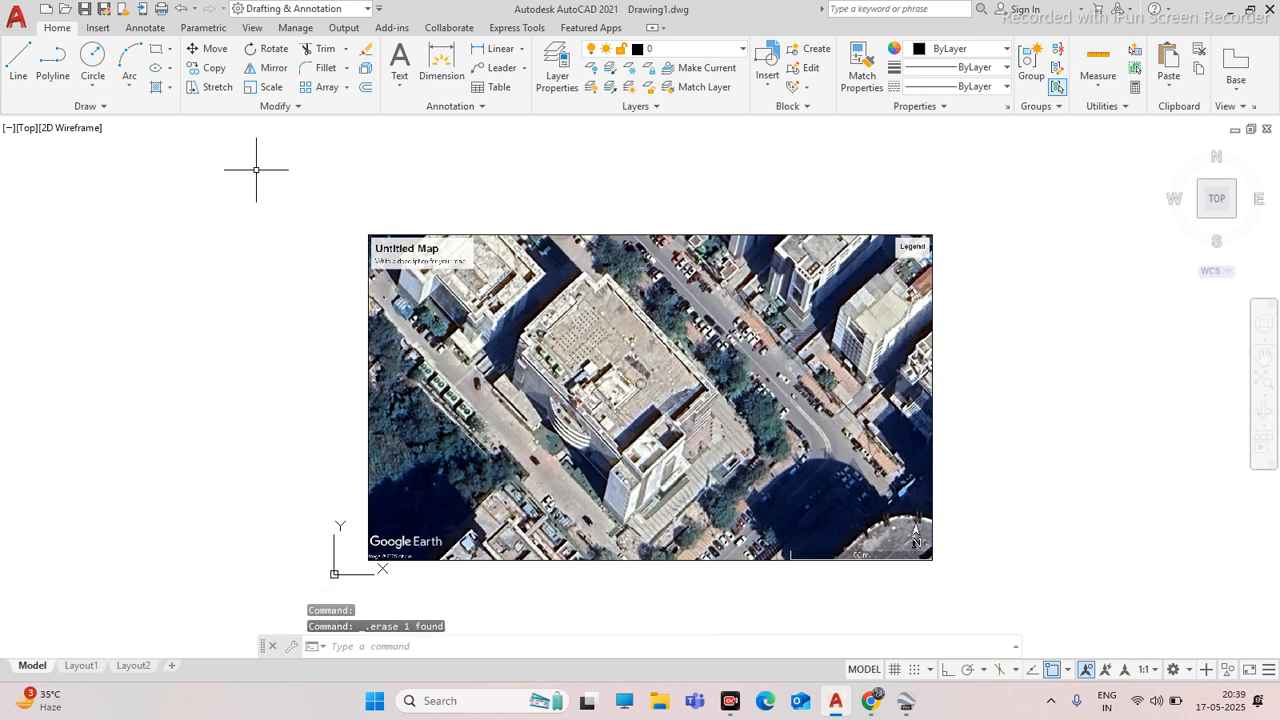
# Draw a trial polyline segment about 14,580 mm long from the roof's west corner to its south corner, and erase it
pyautogui.click(48, 74)
pyautogui.scroll(3, 491, 360)
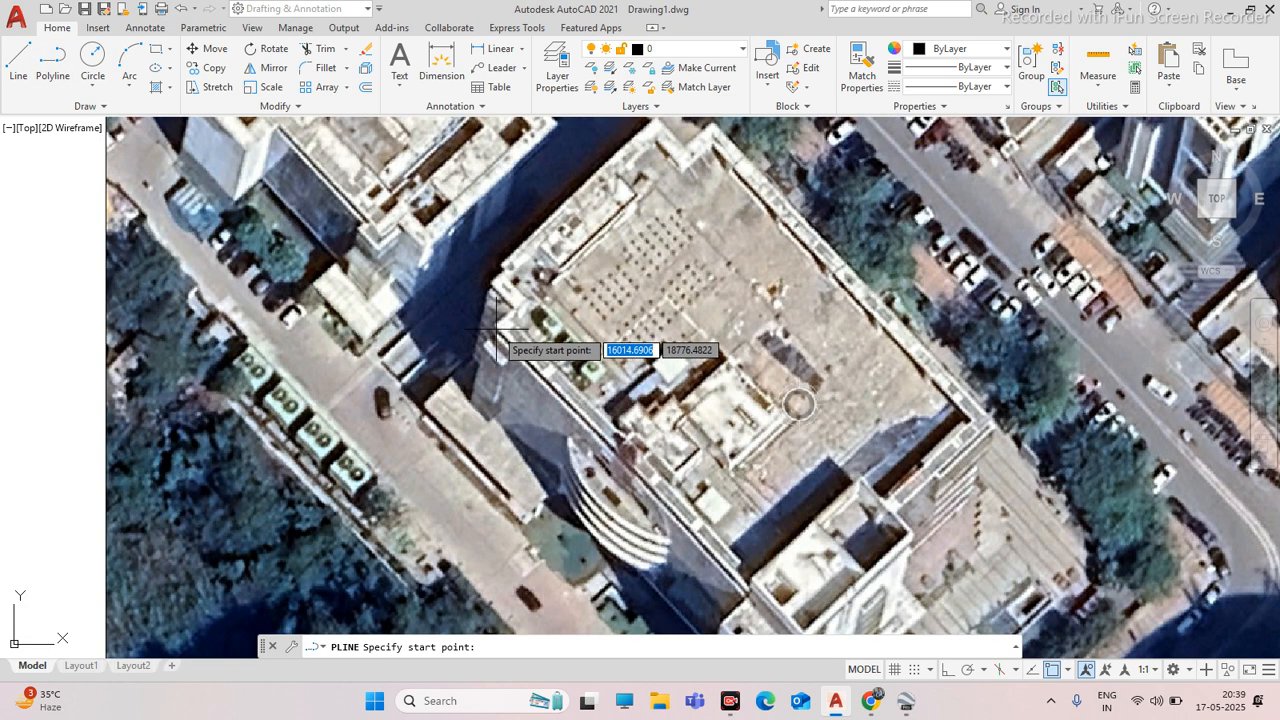
pyautogui.click(497, 330)
pyautogui.scroll(-4, 500, 410)
pyautogui.scroll(2, 640, 460)
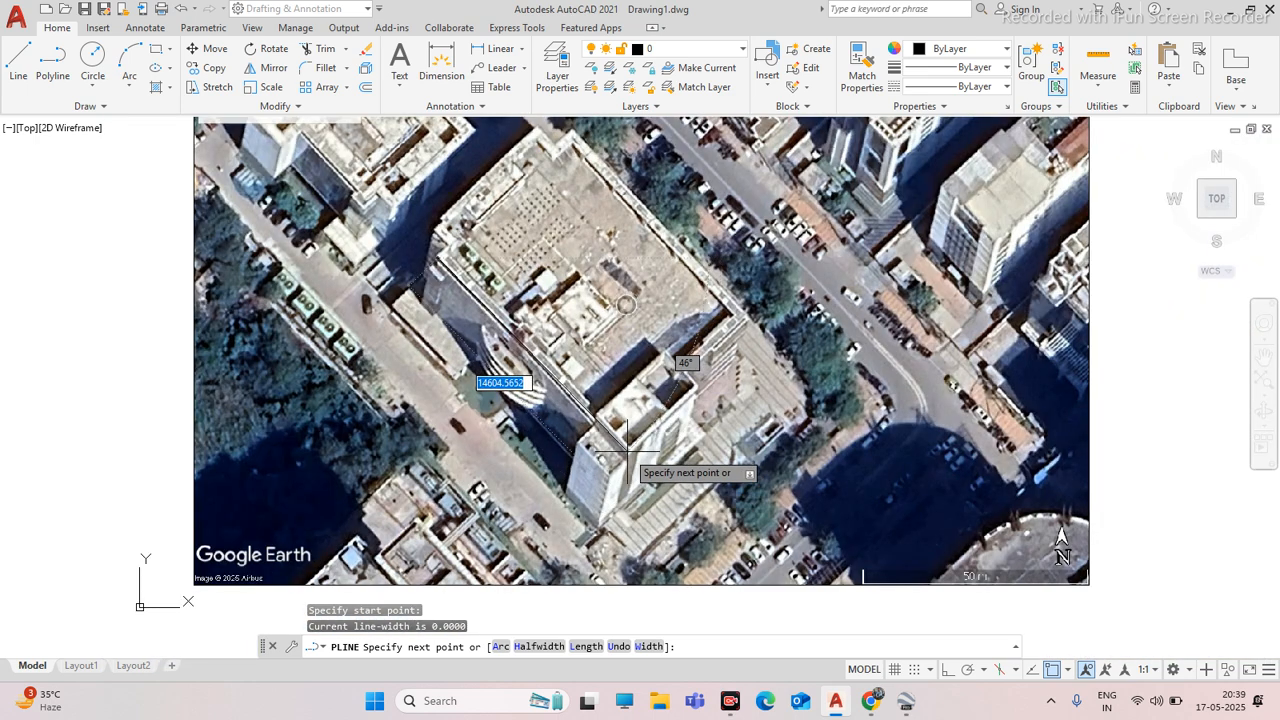
pyautogui.scroll(3, 628, 452)
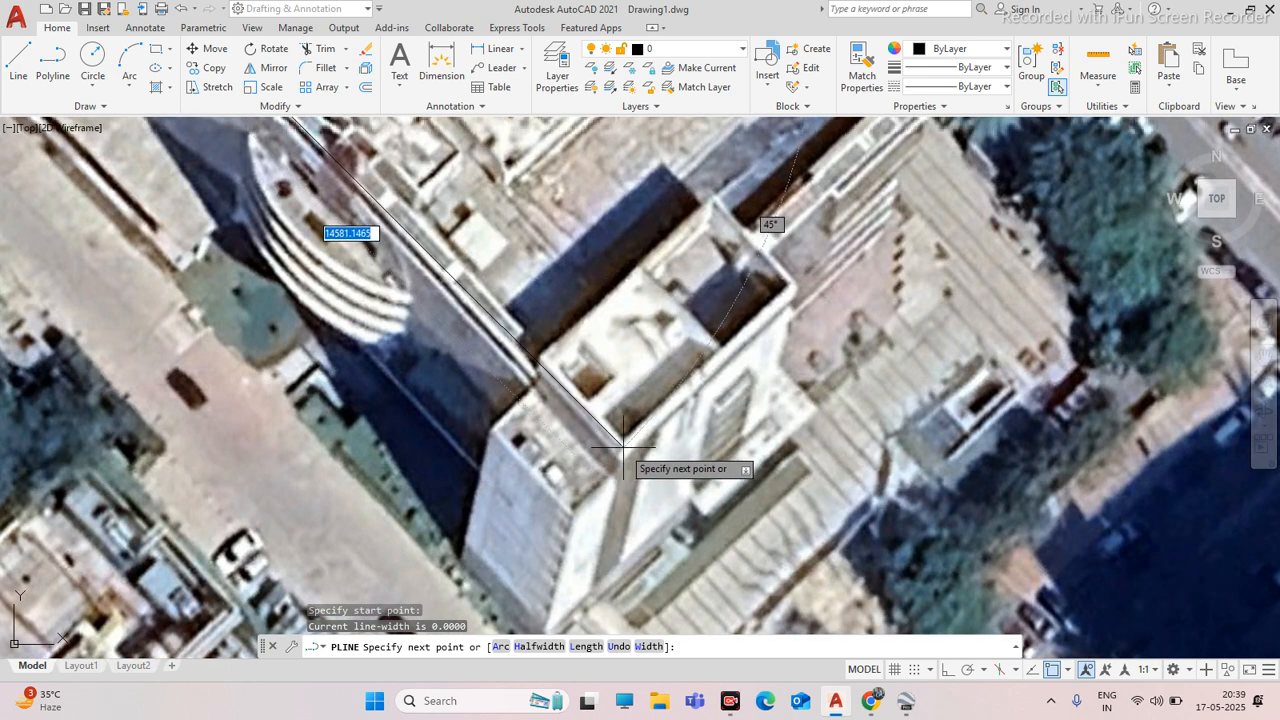
pyautogui.click(624, 448)
pyautogui.press('Escape')
pyautogui.scroll(-4, 624, 448)
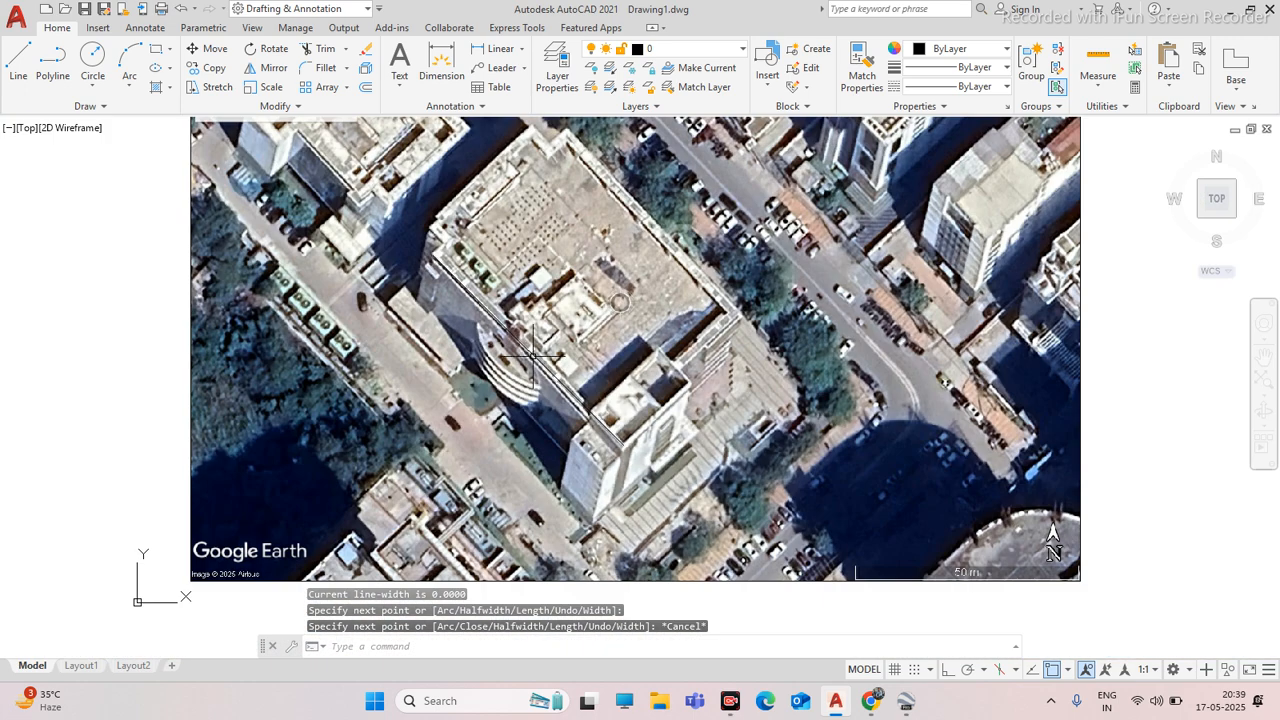
pyautogui.press('Delete')
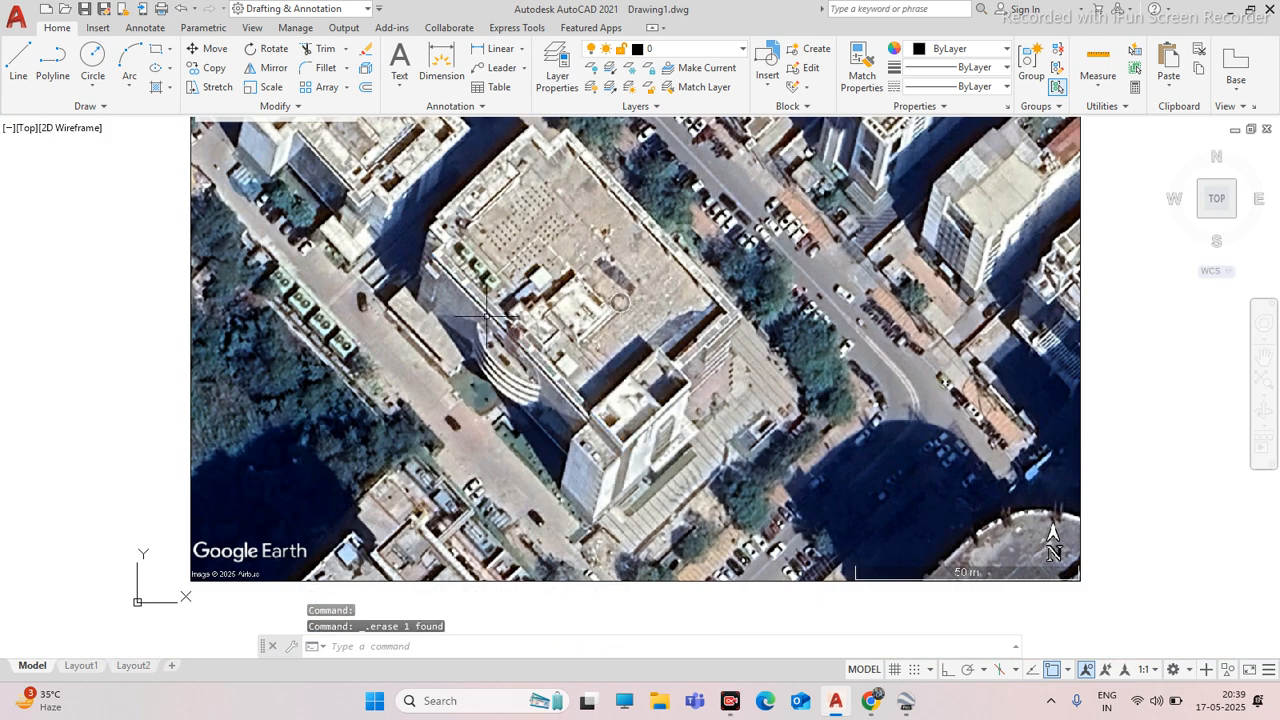
# Trace the roof's southwest edge with a single-segment polyline about 14,510 mm long, from the west to the south corner
pyautogui.click(52, 63)
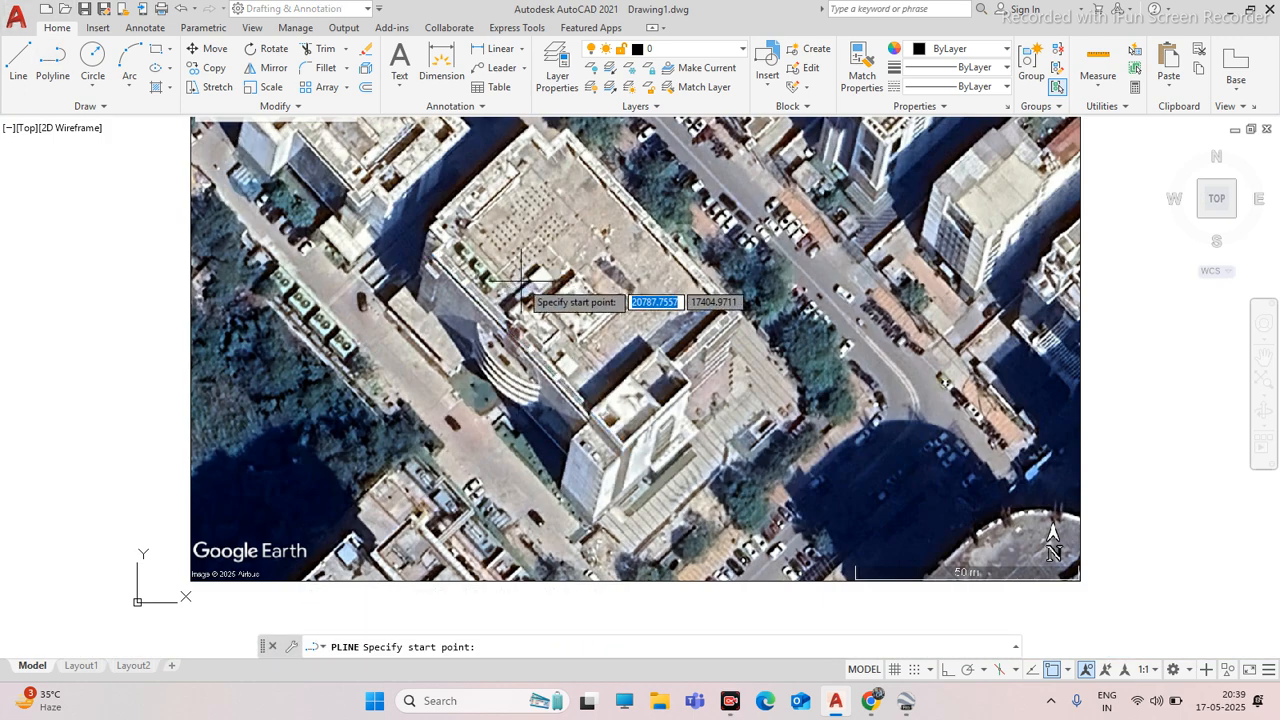
pyautogui.scroll(2, 418, 256)
pyautogui.click(433, 250)
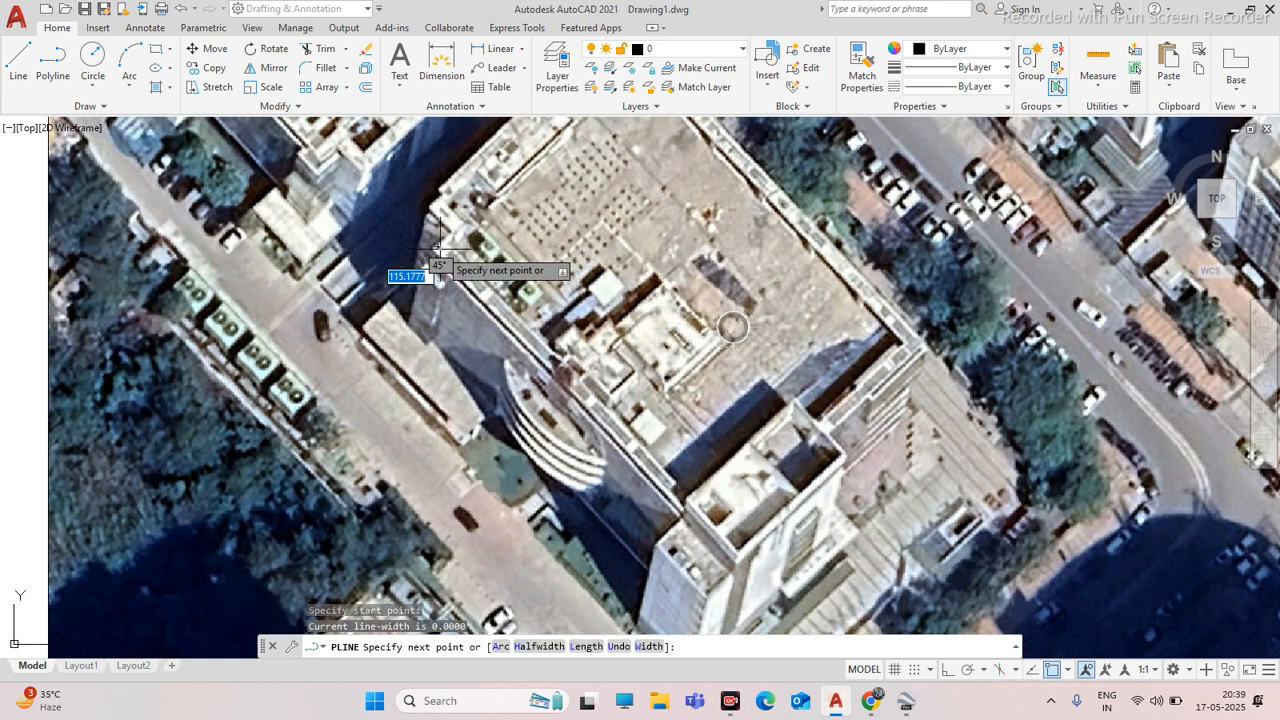
pyautogui.scroll(-4, 440, 320)
pyautogui.scroll(5, 575, 413)
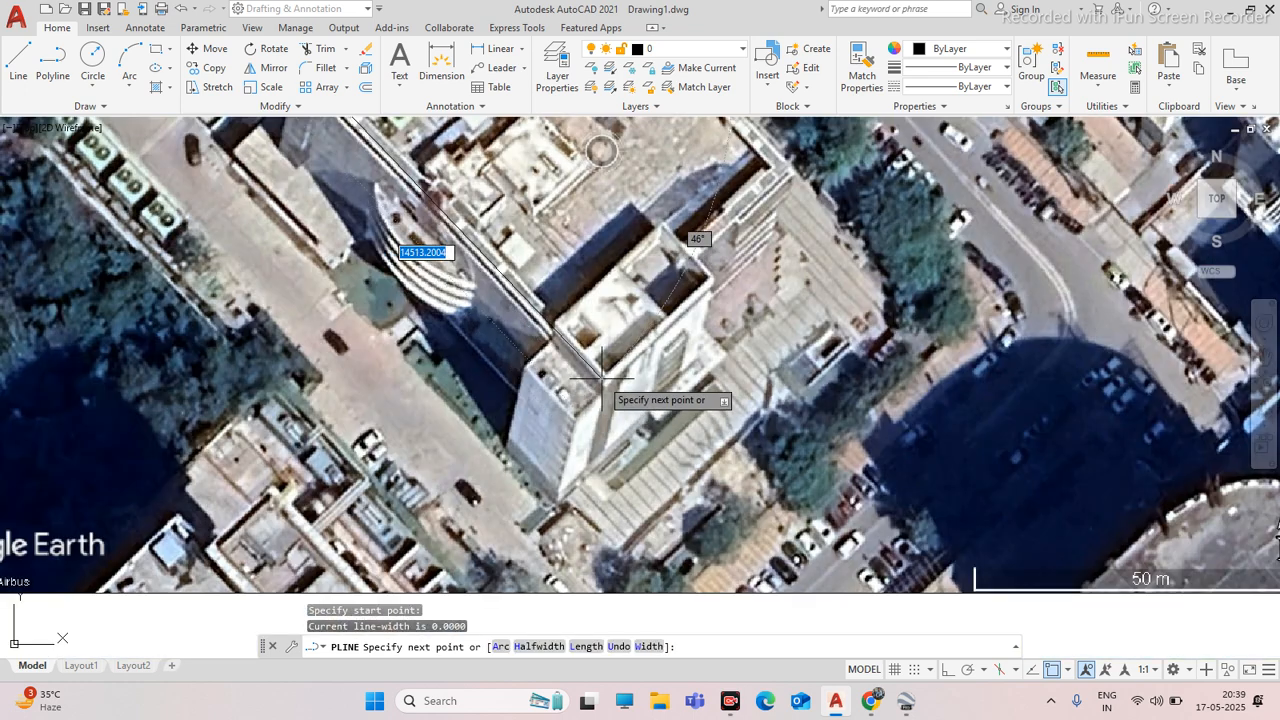
pyautogui.scroll(2, 578, 405)
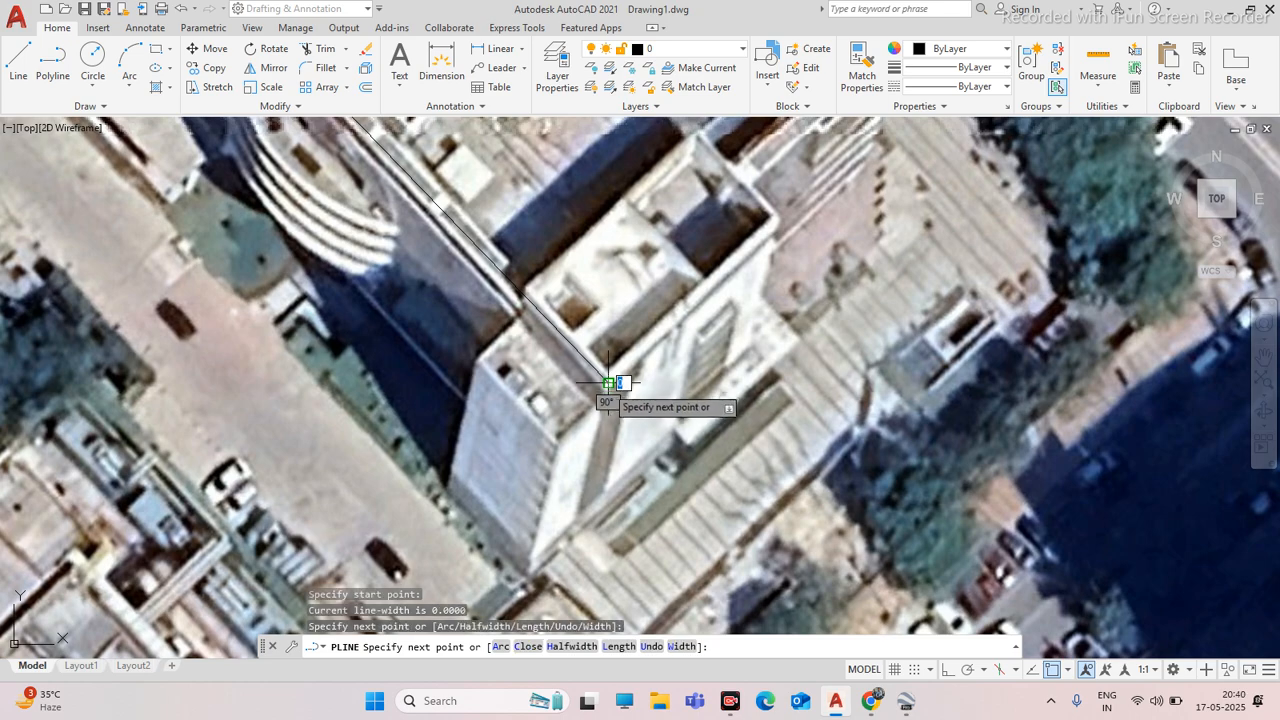
pyautogui.click(610, 385)
pyautogui.press('Escape')
pyautogui.scroll(-6, 560, 375)
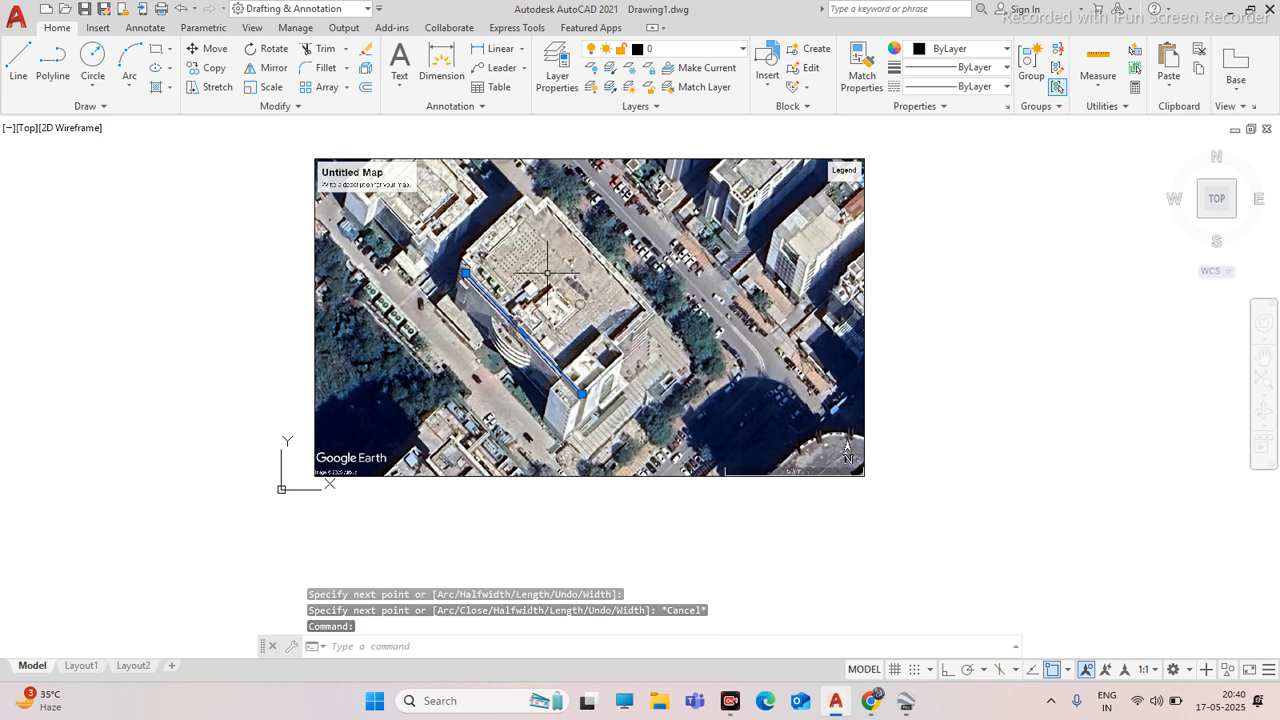
pyautogui.scroll(2, 488, 296)
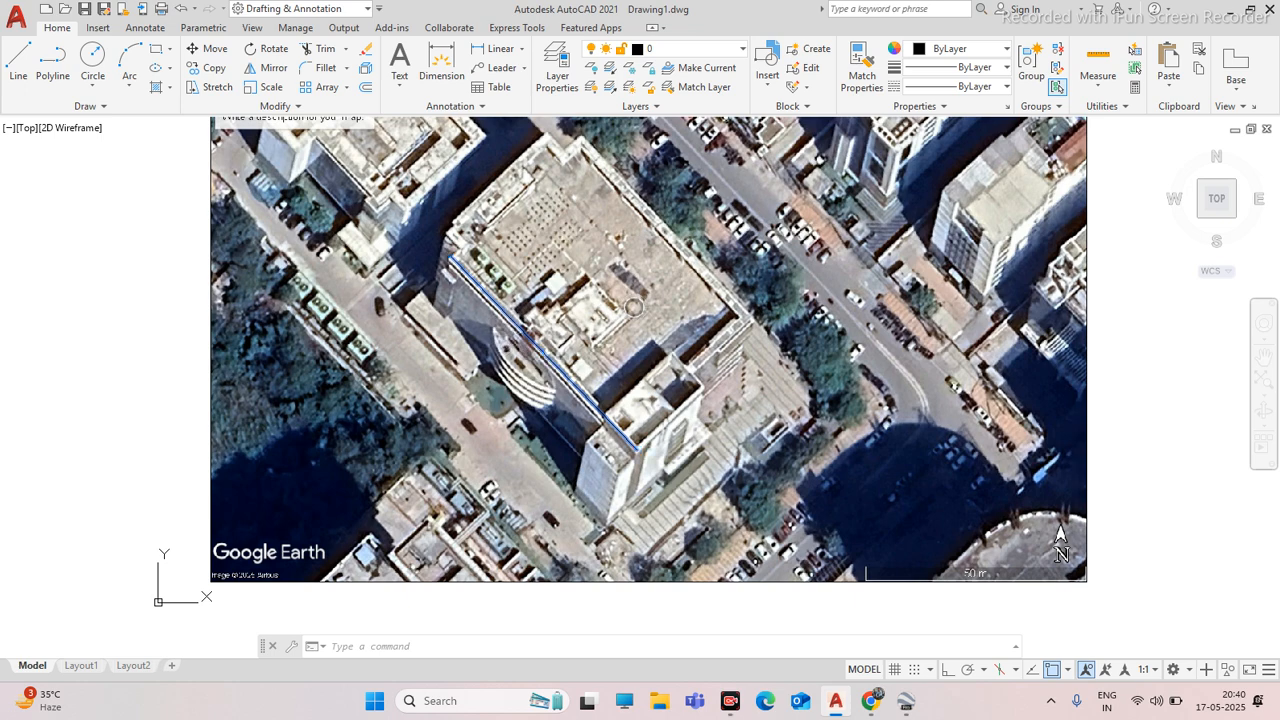
pyautogui.write('co')
pyautogui.press('Return')
pyautogui.click(563, 361)
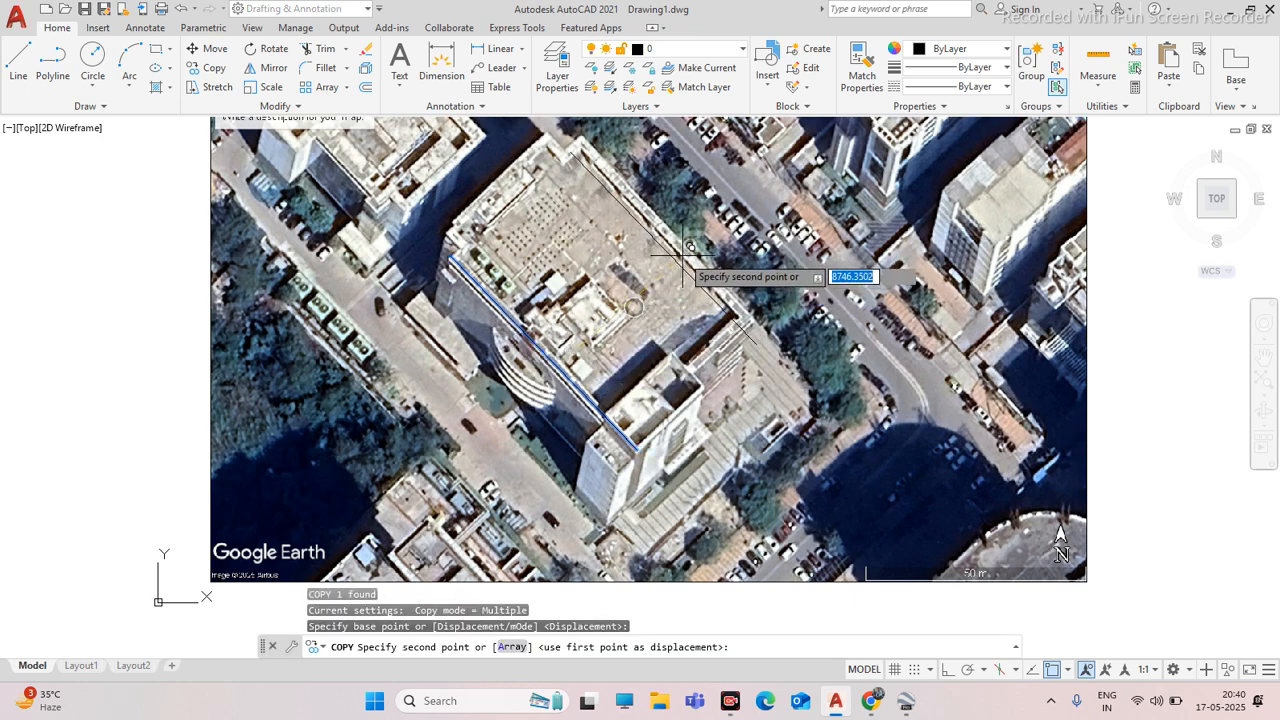
pyautogui.press('Escape')
# Erase the polyline traced along the roof's southwest edge
pyautogui.click(545, 345)
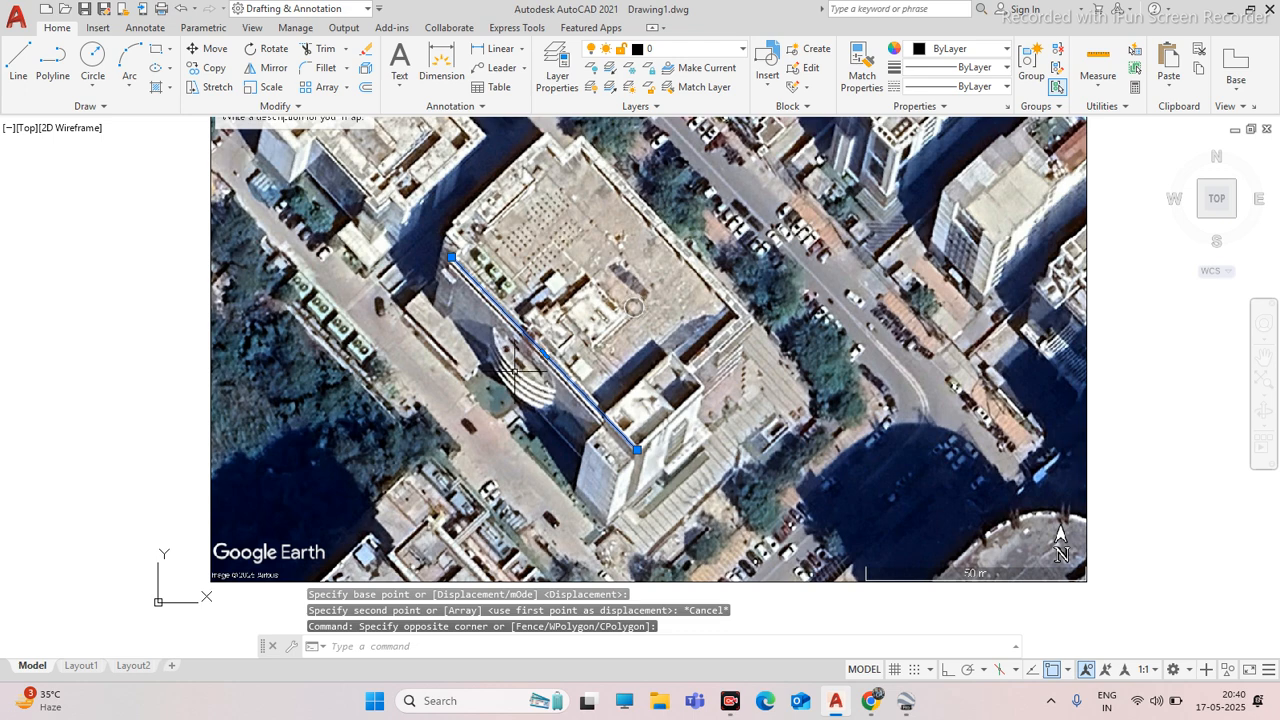
pyautogui.click(514, 372)
pyautogui.press('Delete')
pyautogui.click(43, 85)
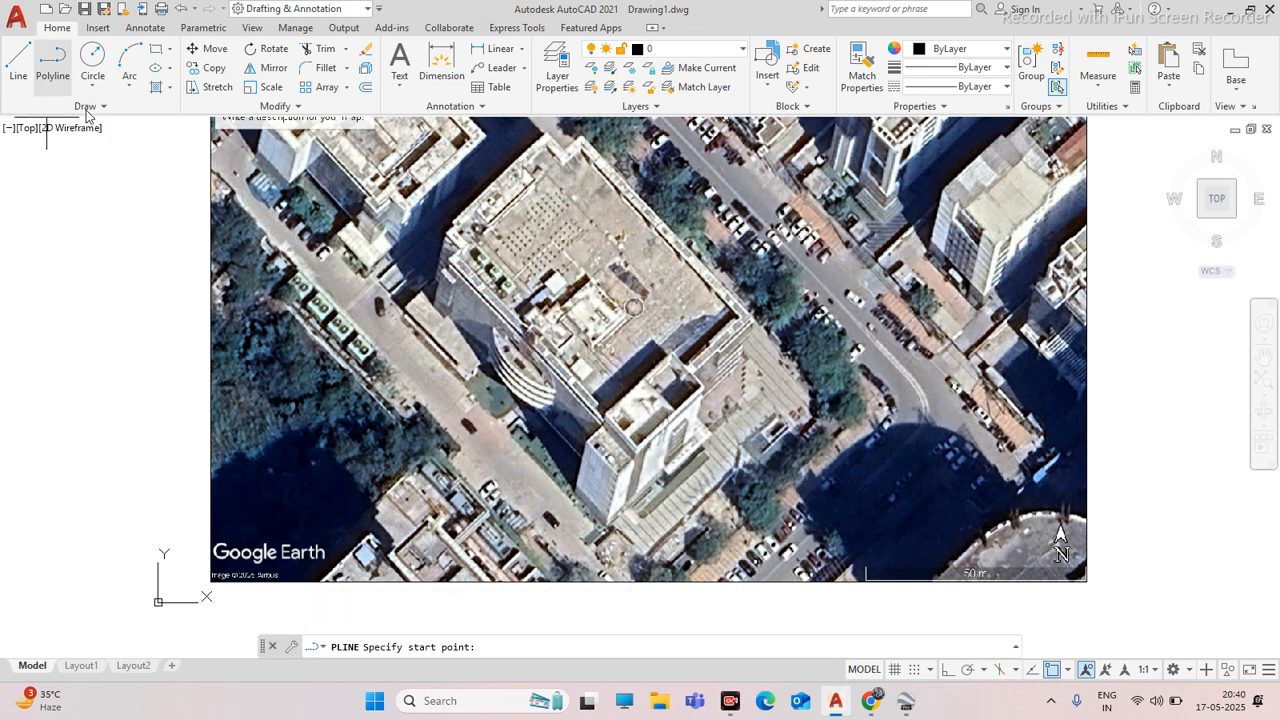
pyautogui.scroll(4, 450, 262)
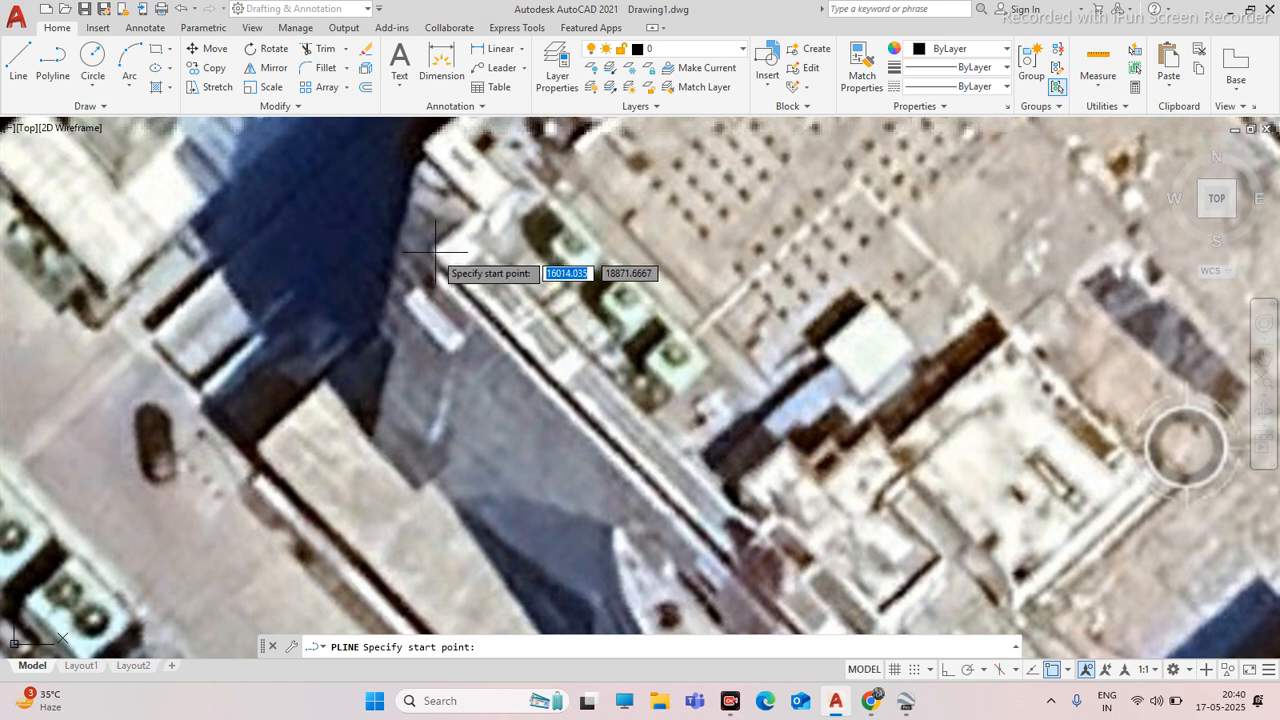
pyautogui.scroll(-2, 433, 245)
pyautogui.scroll(-2, 433, 245)
pyautogui.scroll(2, 440, 243)
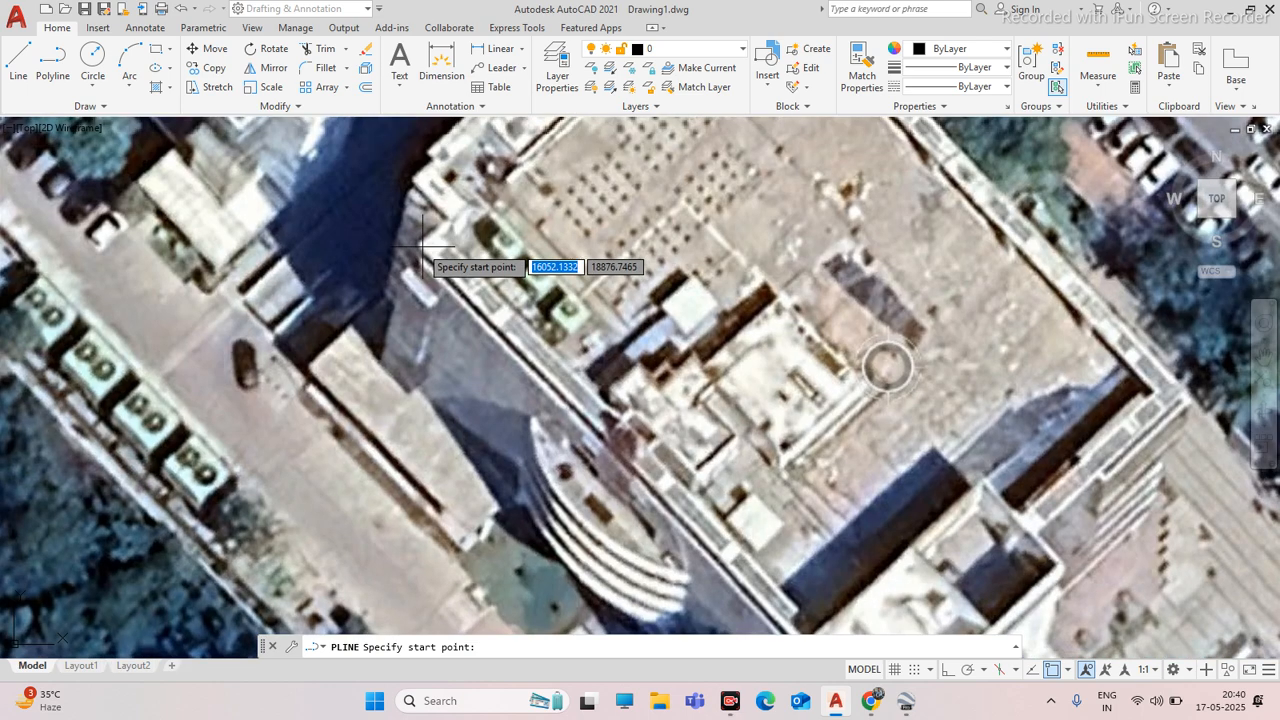
pyautogui.scroll(-5, 420, 245)
pyautogui.press('Escape')
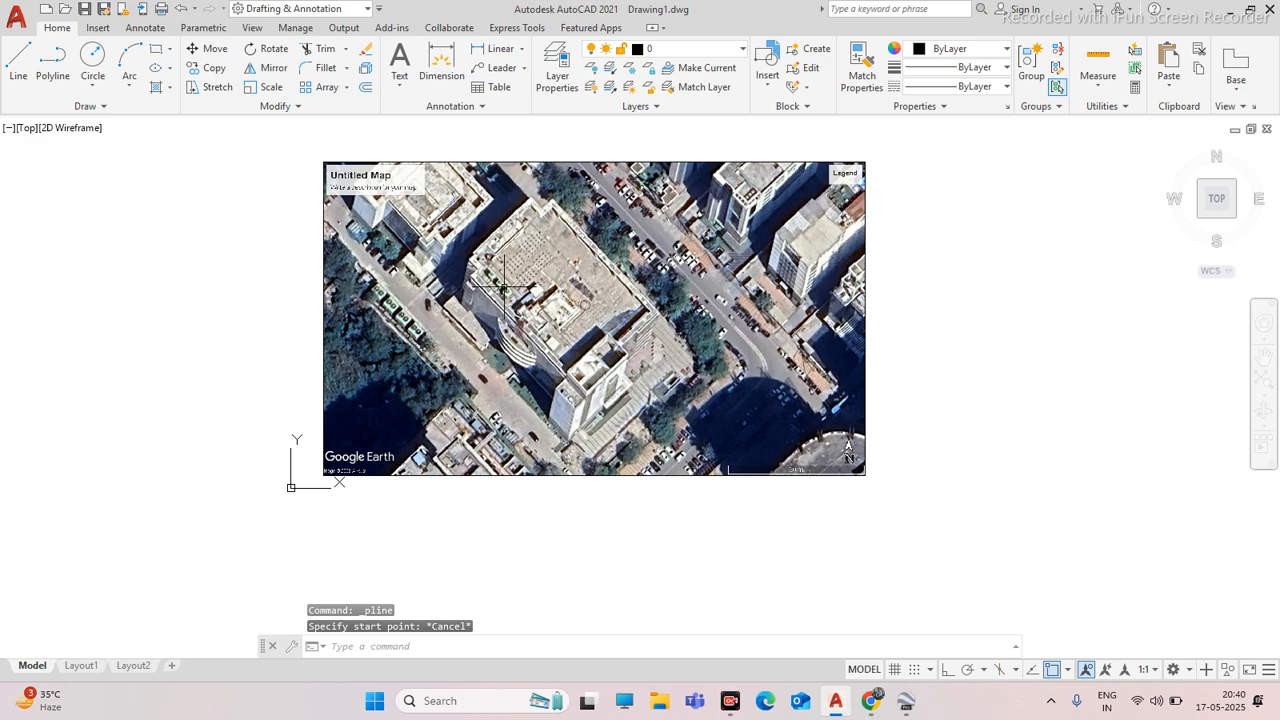
# Trace the roof's northeast edge with a single-segment polyline about 13,770 mm long, from the north to the east corner
pyautogui.scroll(2, 500, 305)
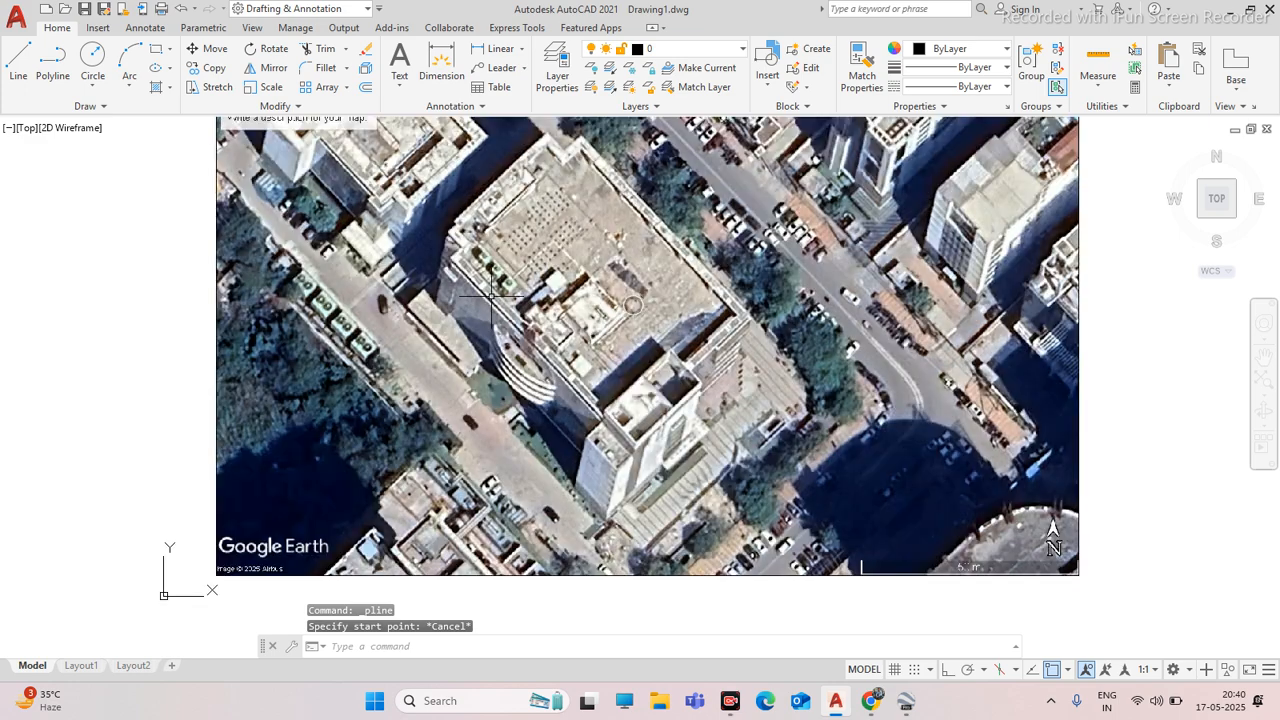
pyautogui.click(53, 65)
pyautogui.scroll(2, 418, 278)
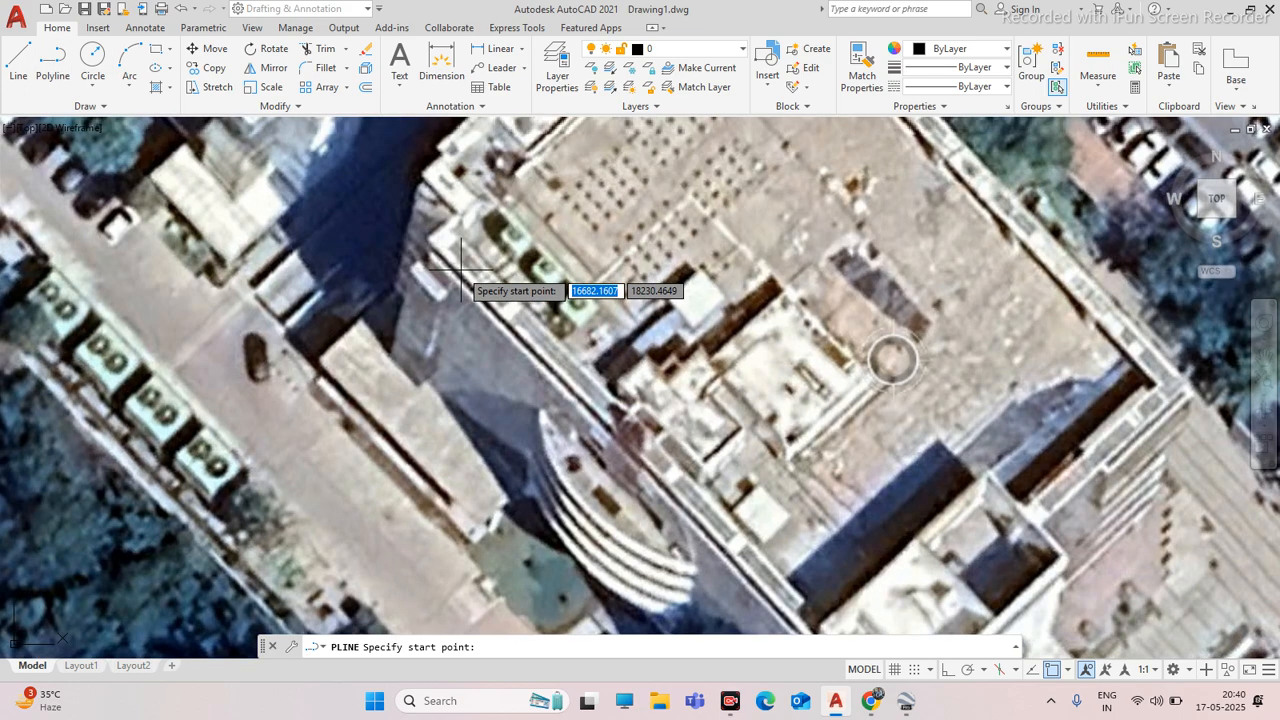
pyautogui.scroll(-2, 435, 255)
pyautogui.scroll(3, 536, 205)
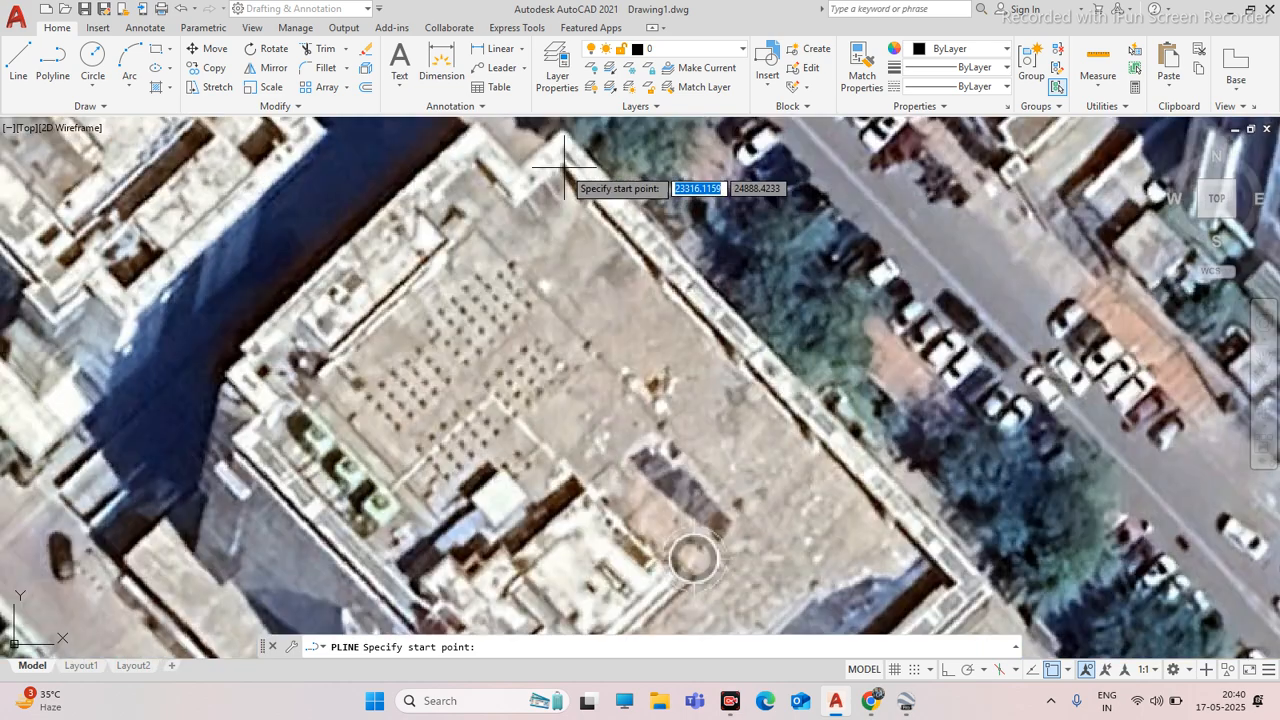
pyautogui.scroll(-2, 486, 243)
pyautogui.scroll(3, 530, 213)
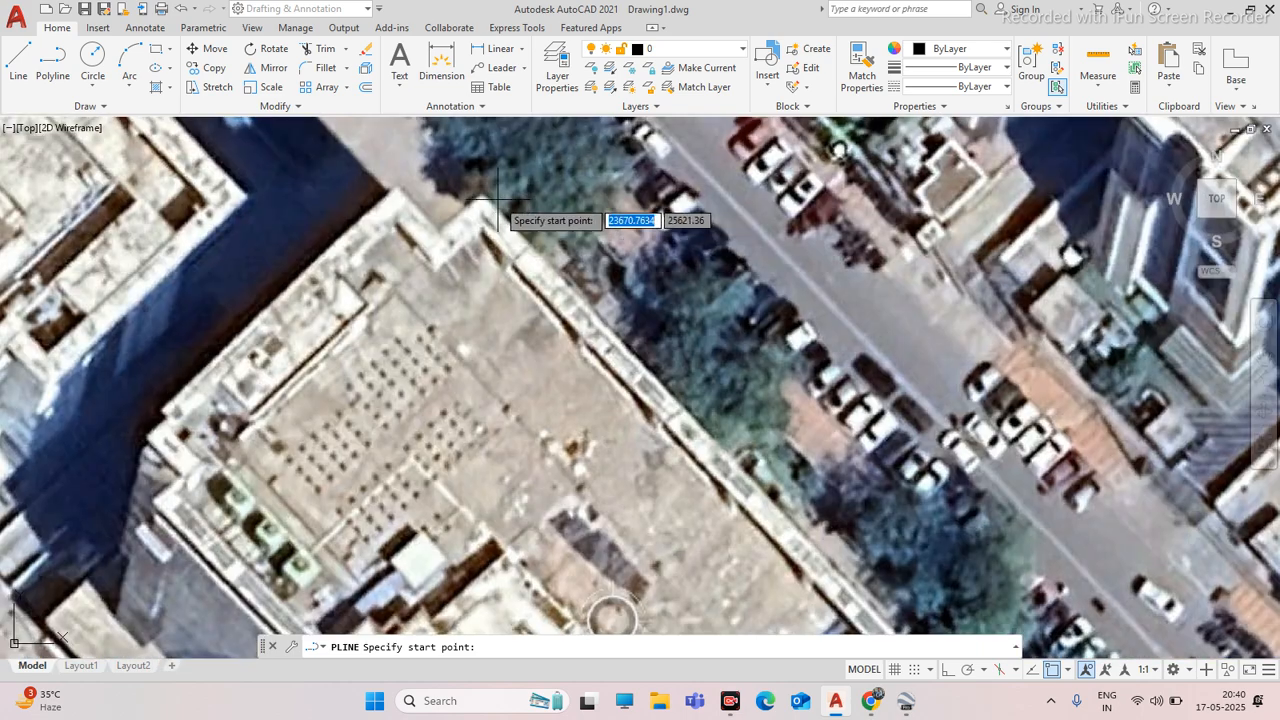
pyautogui.click(487, 207)
pyautogui.scroll(-1, 500, 215)
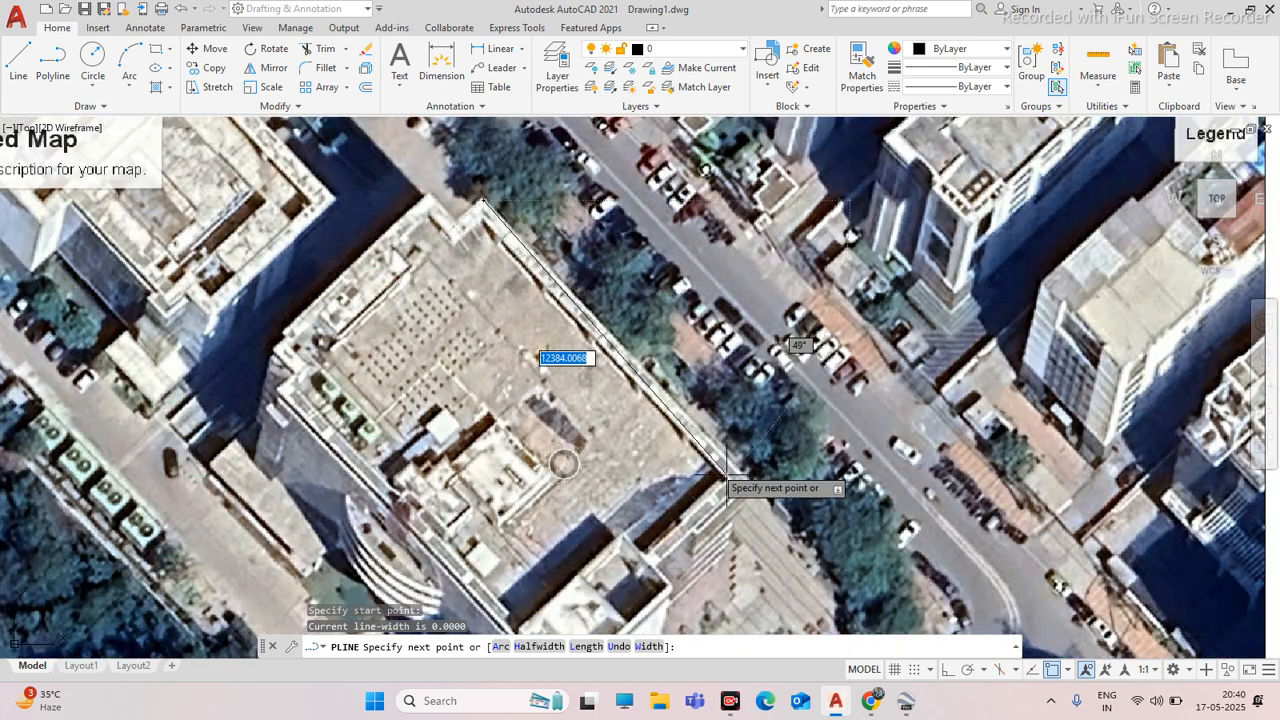
pyautogui.scroll(3, 757, 500)
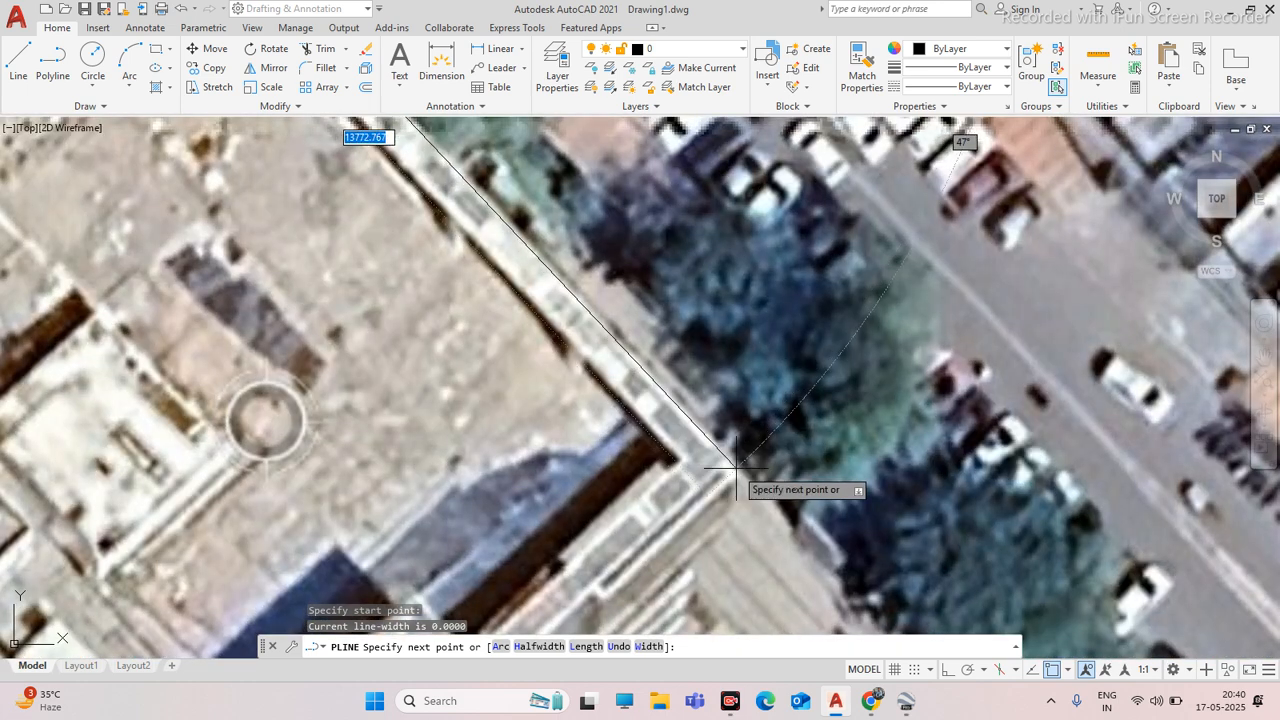
pyautogui.click(737, 468)
pyautogui.press('Escape')
pyautogui.scroll(-3, 700, 455)
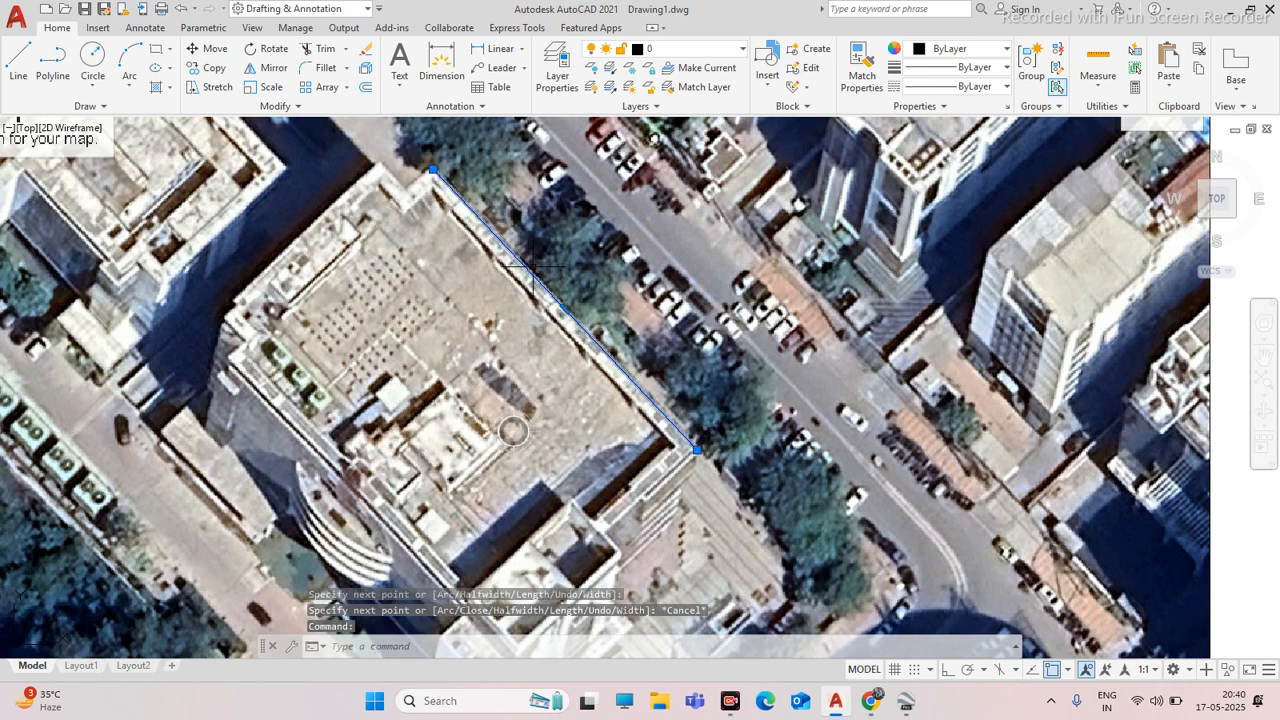
# Start defining a new UCS with its origin at the roof's north corner, on the end of the traced northeast edge
pyautogui.press('Escape')
pyautogui.click(462, 200)
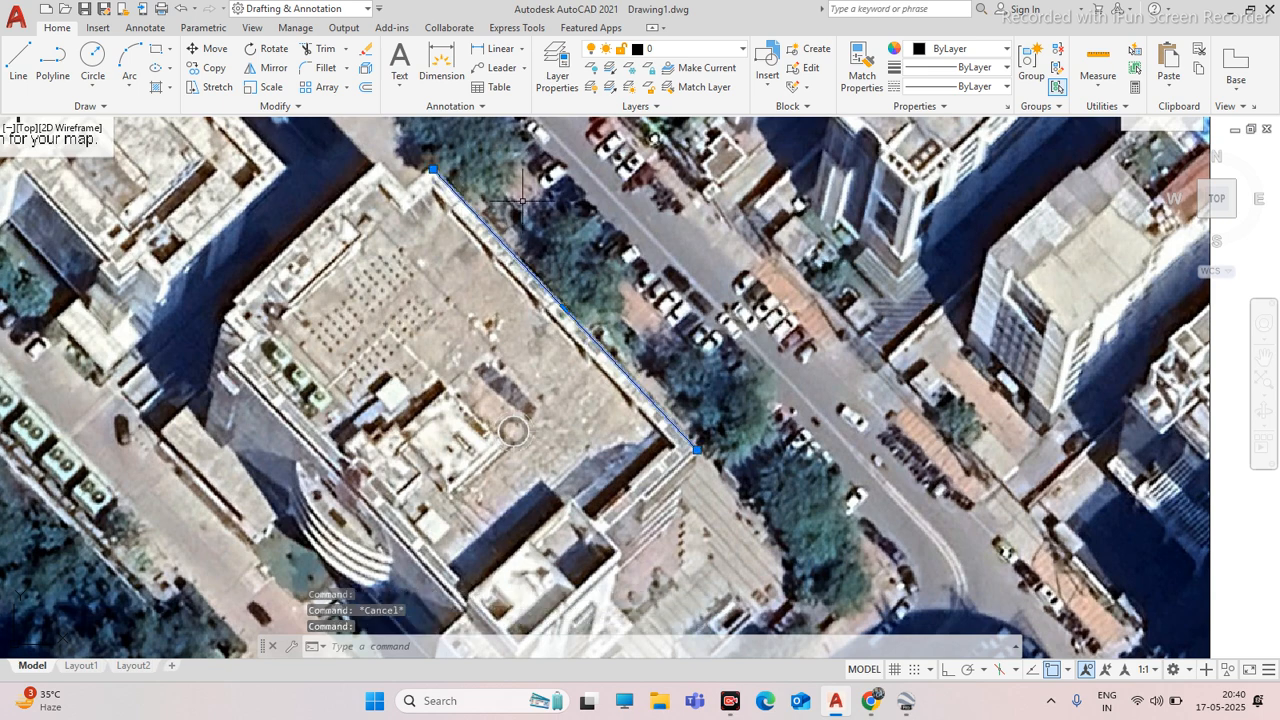
pyautogui.write('Uc')
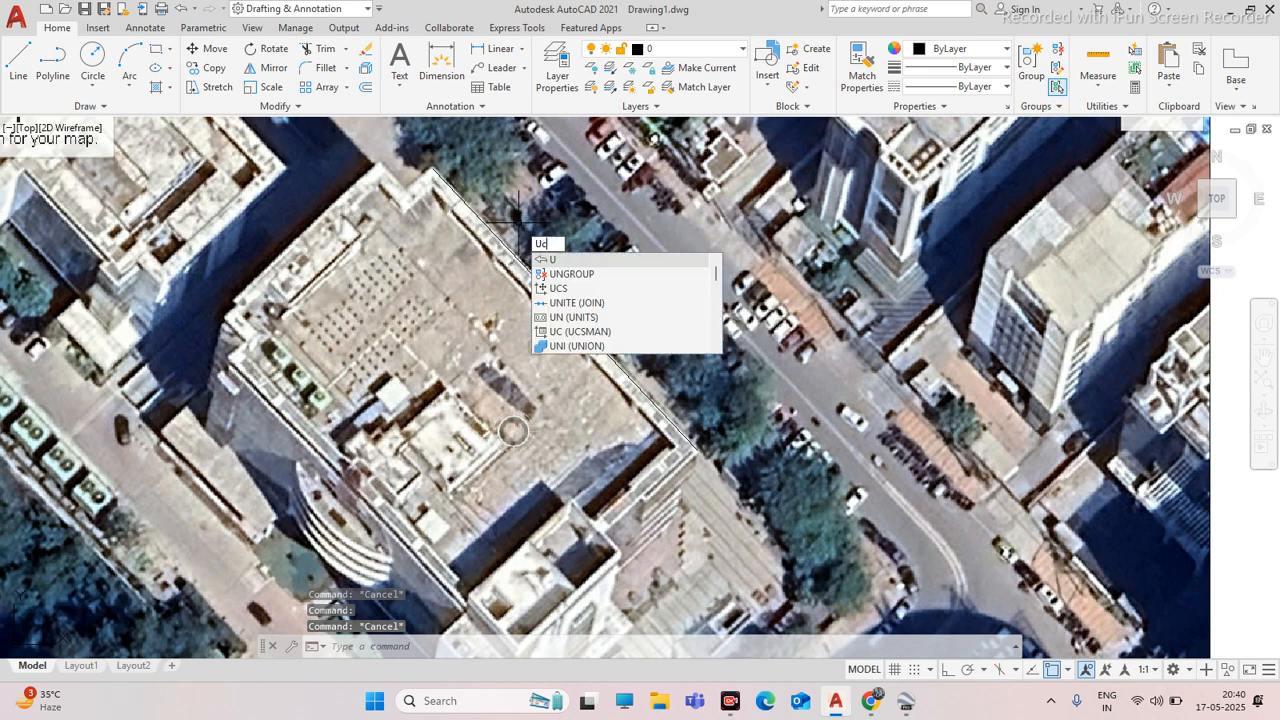
pyautogui.press('Return')
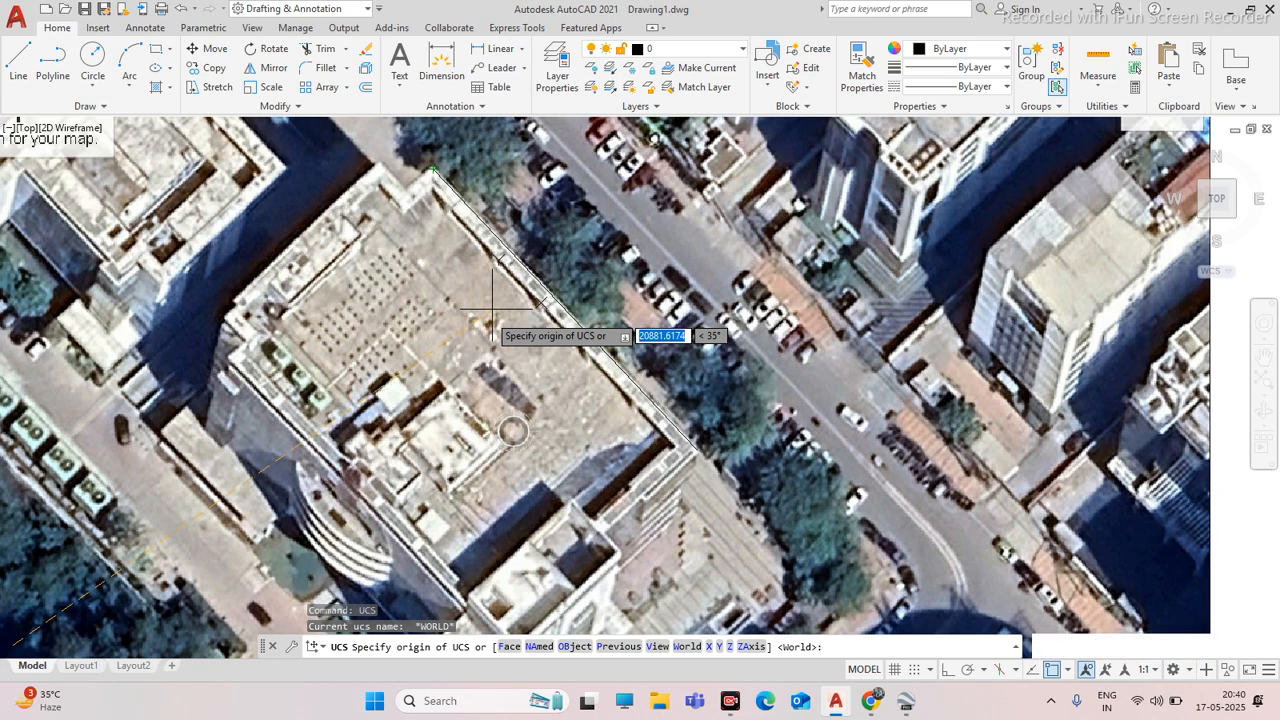
pyautogui.scroll(-2, 472, 282)
pyautogui.scroll(3, 440, 225)
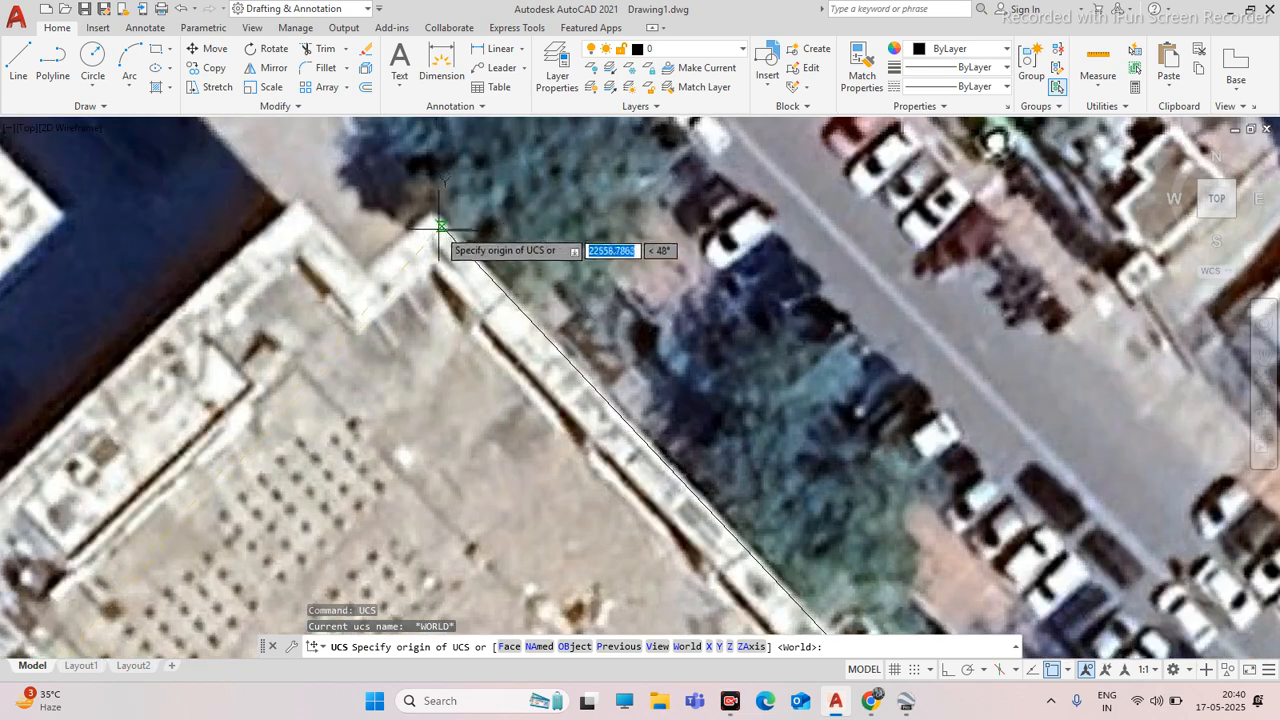
pyautogui.click(436, 220)
# Align the UCS X-axis with the traced edge toward the roof's east corner and set the XY plane with a point northeast of the edge
pyautogui.scroll(-3, 623, 443)
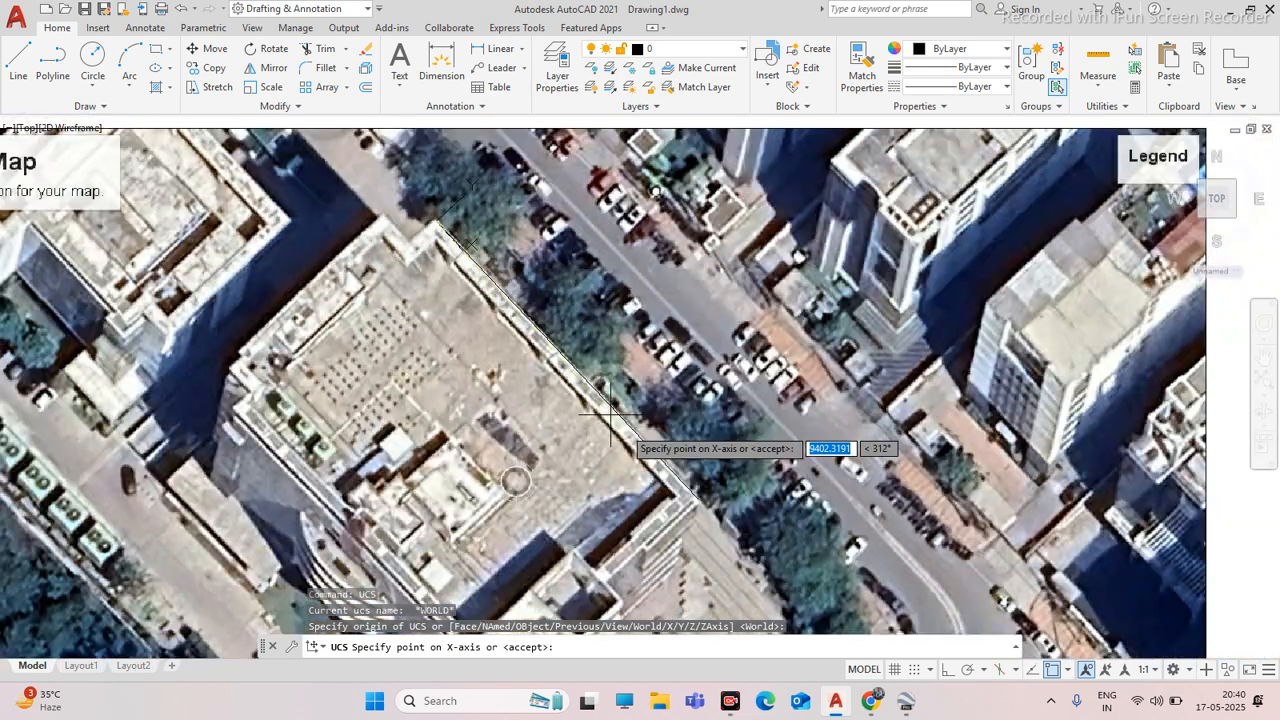
pyautogui.scroll(3, 706, 510)
pyautogui.click(686, 492)
pyautogui.scroll(-3, 640, 500)
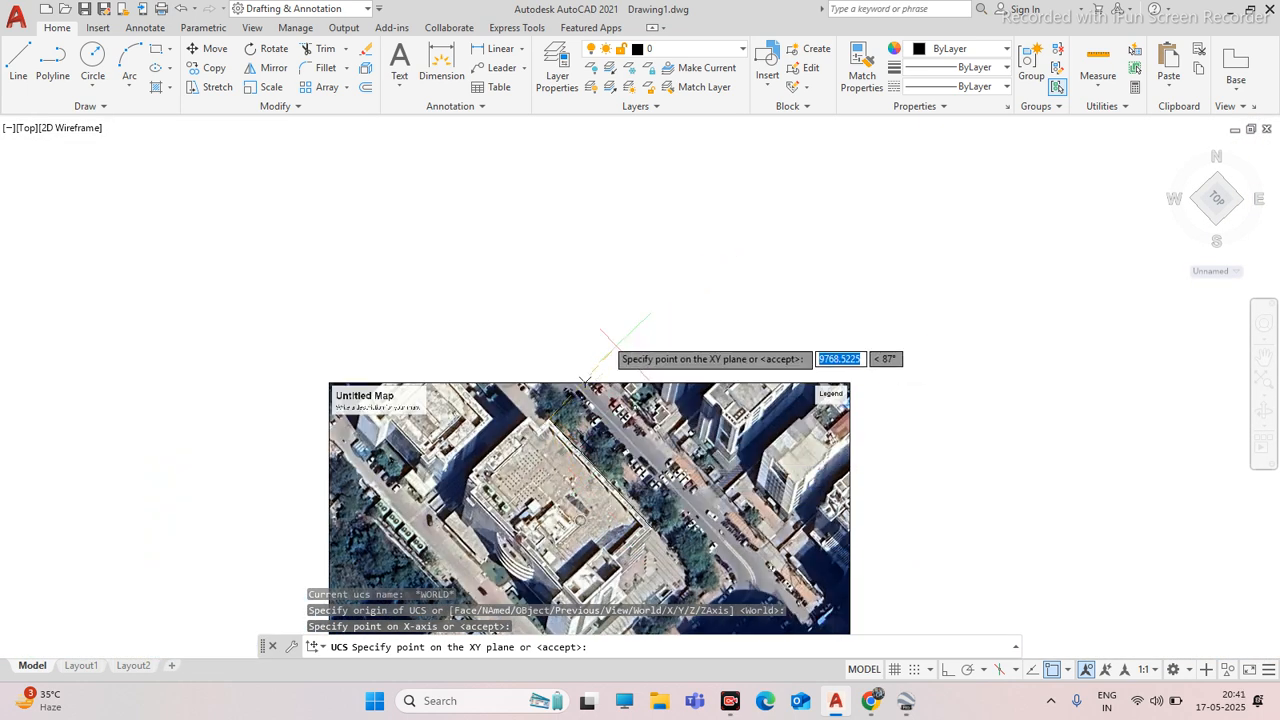
pyautogui.scroll(4, 615, 378)
pyautogui.click(647, 333)
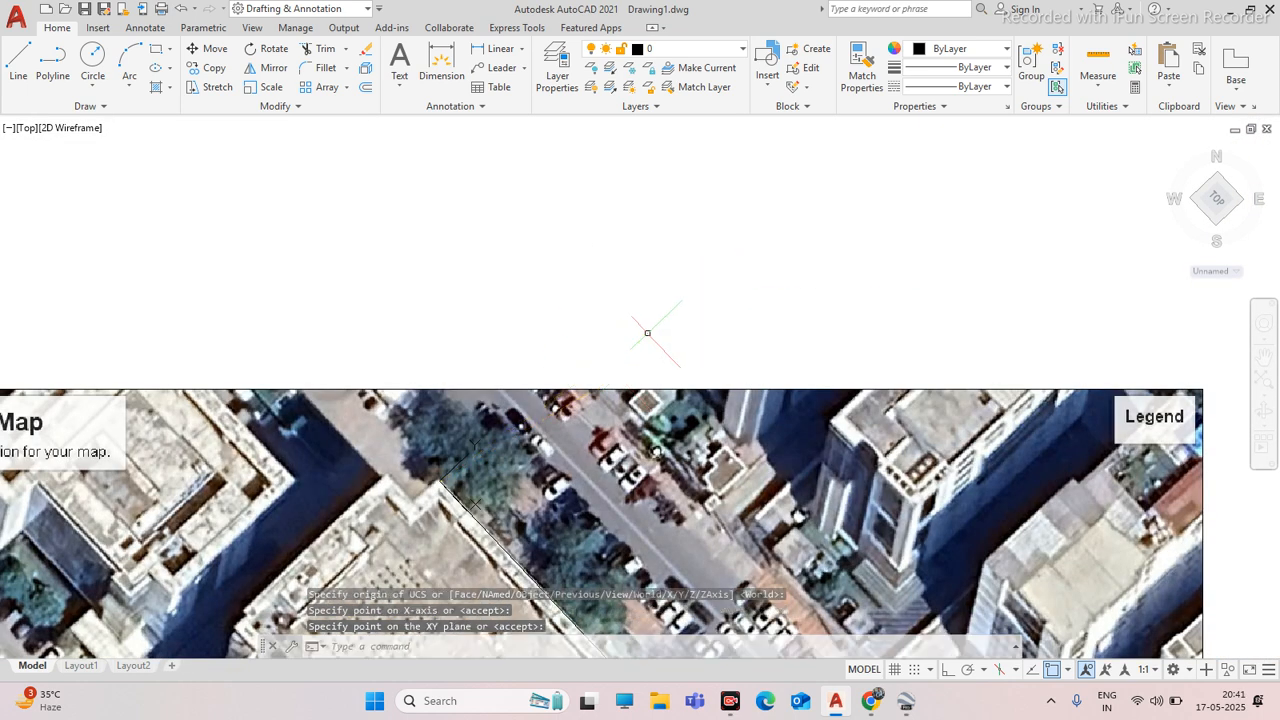
# Examine the attached image and the traced northeast roof edge against the rotated UCS axes
pyautogui.scroll(-3, 585, 300)
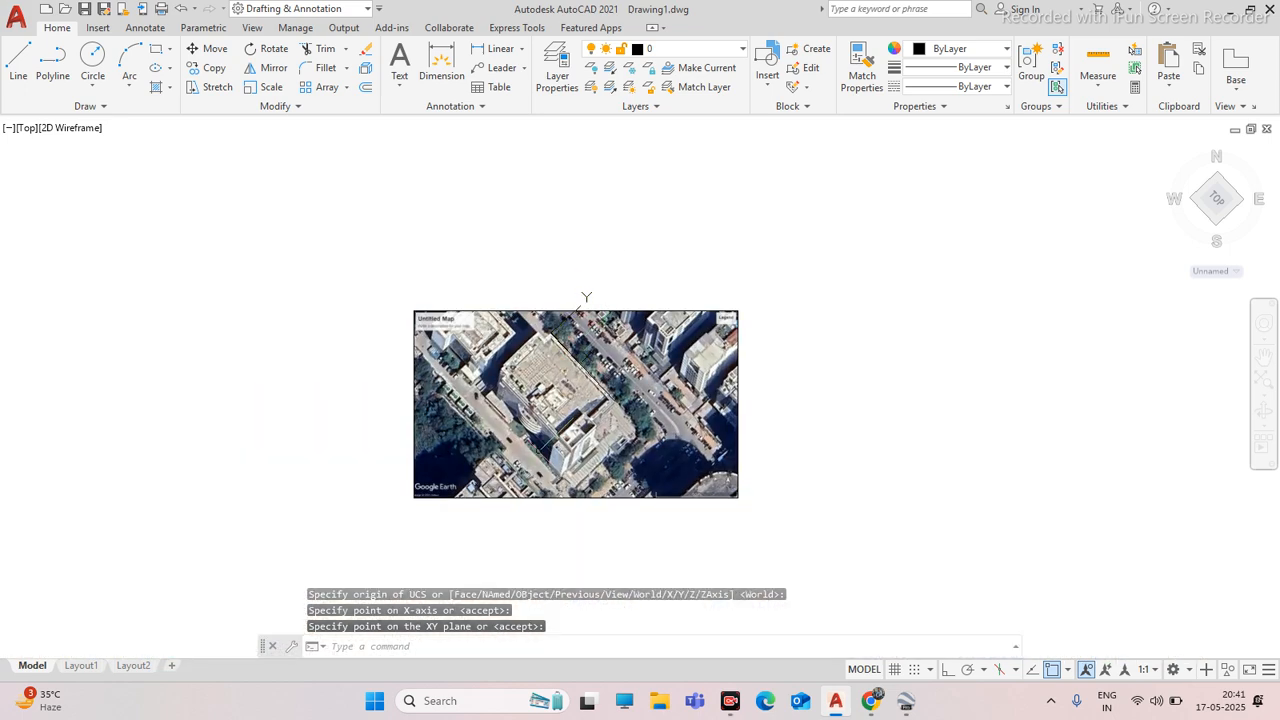
pyautogui.scroll(5, 440, 498)
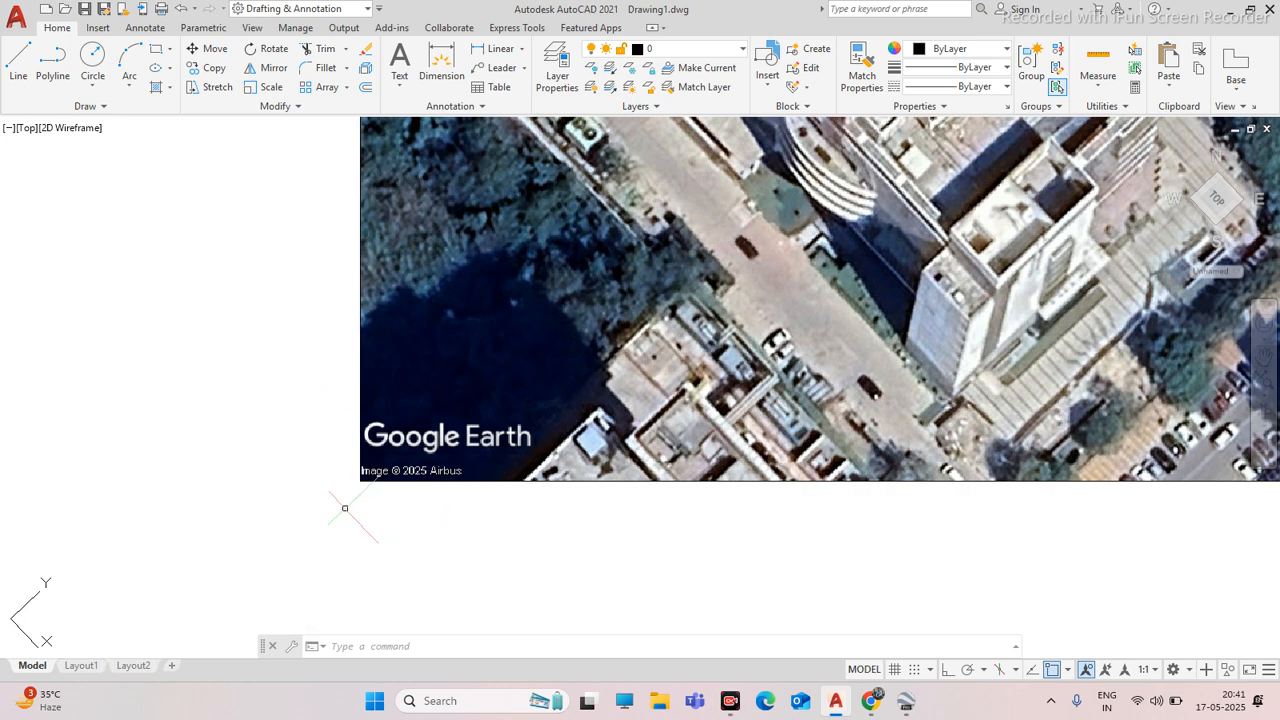
pyautogui.scroll(-4, 567, 329)
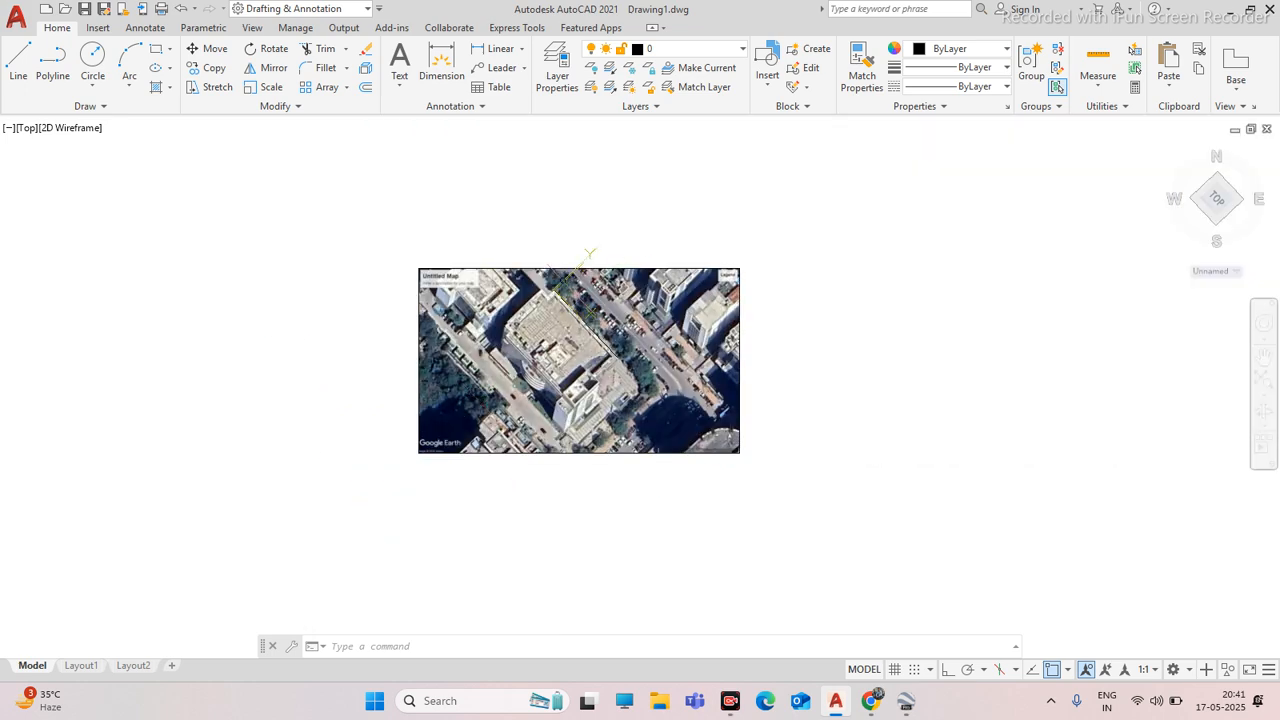
pyautogui.scroll(4, 581, 256)
pyautogui.scroll(-4, 486, 421)
pyautogui.scroll(4, 466, 403)
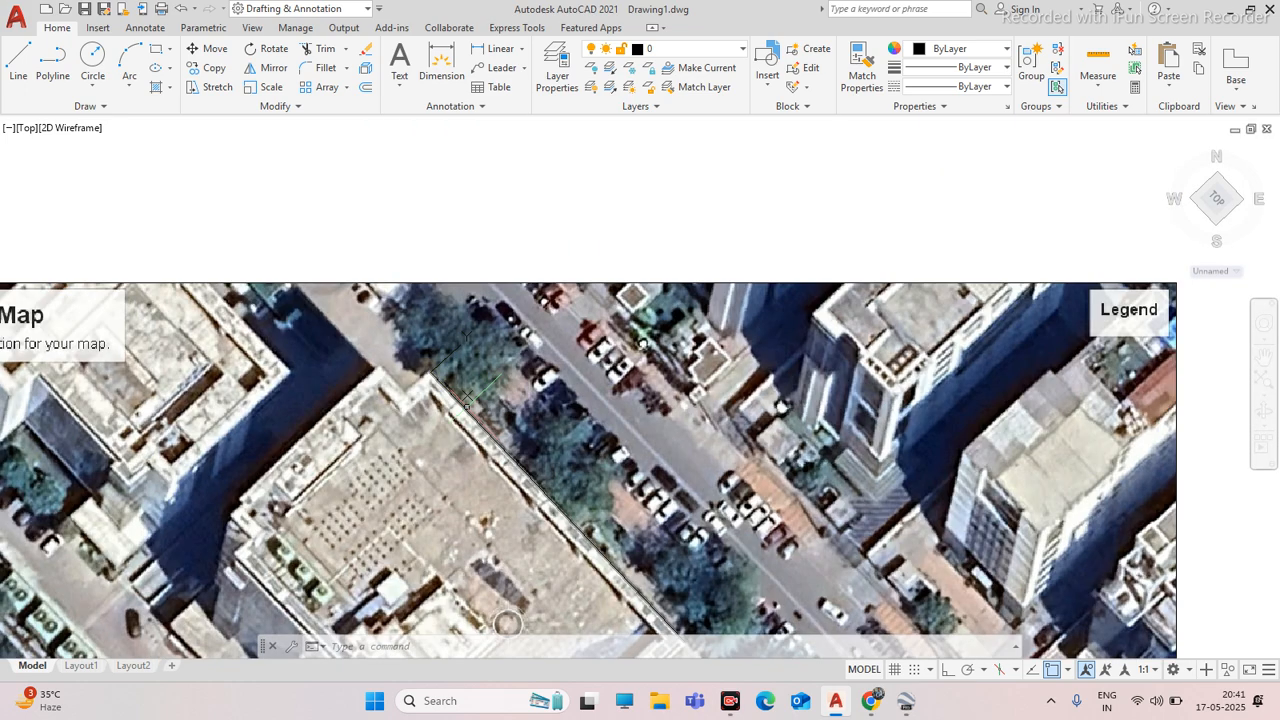
pyautogui.click(466, 394)
pyautogui.scroll(-3, 545, 300)
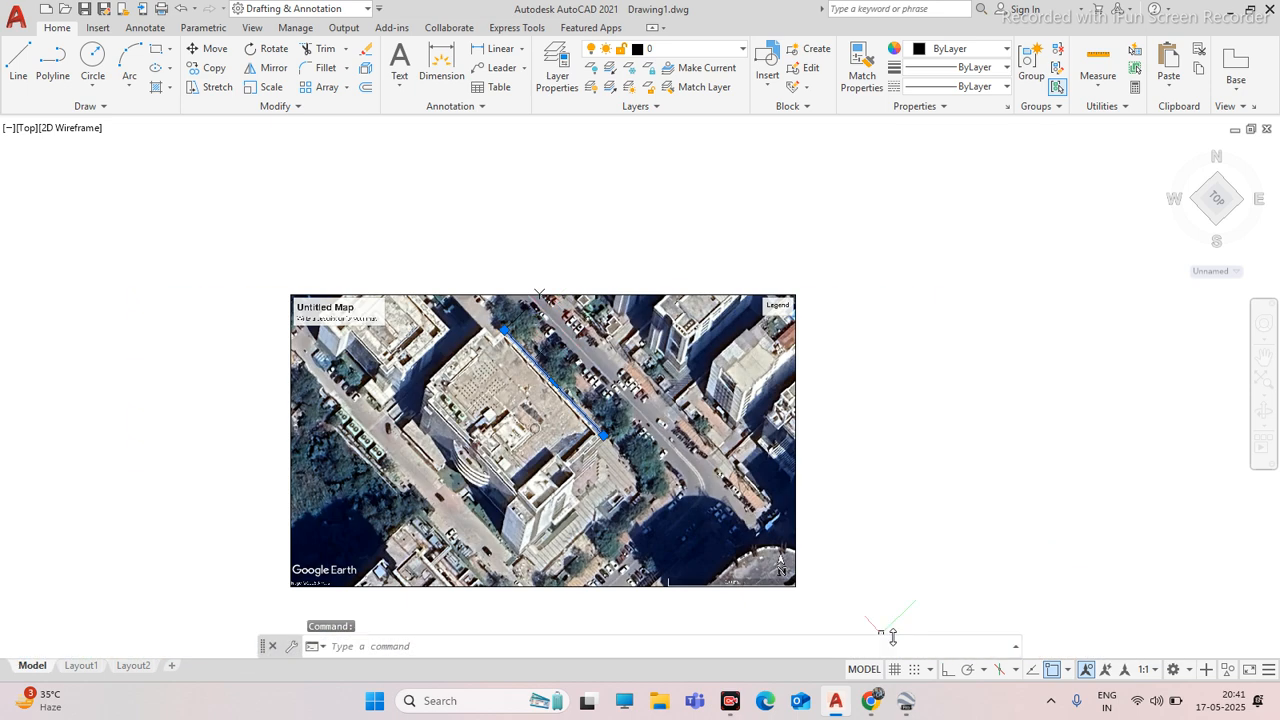
pyautogui.press('Escape')
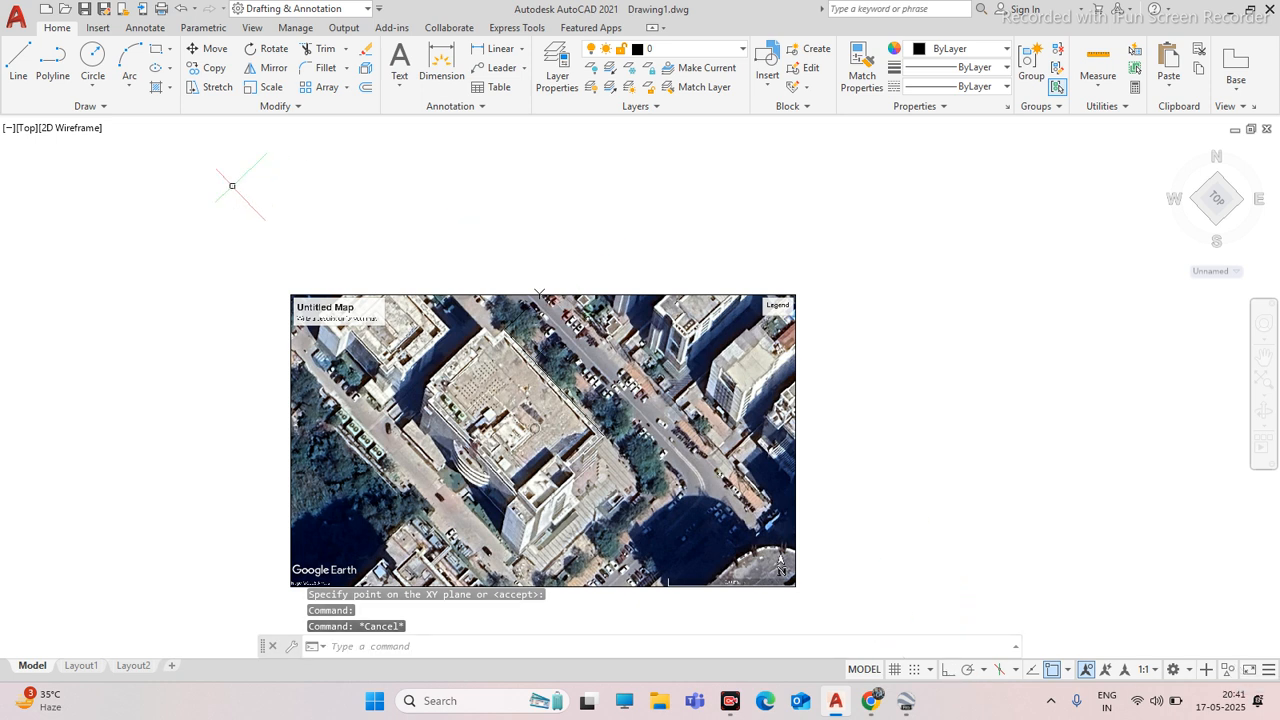
# Draw a trial one-segment polyline above the image along the UCS Y direction with Ortho on, and turn Ortho off
pyautogui.click(52, 65)
pyautogui.click(444, 197)
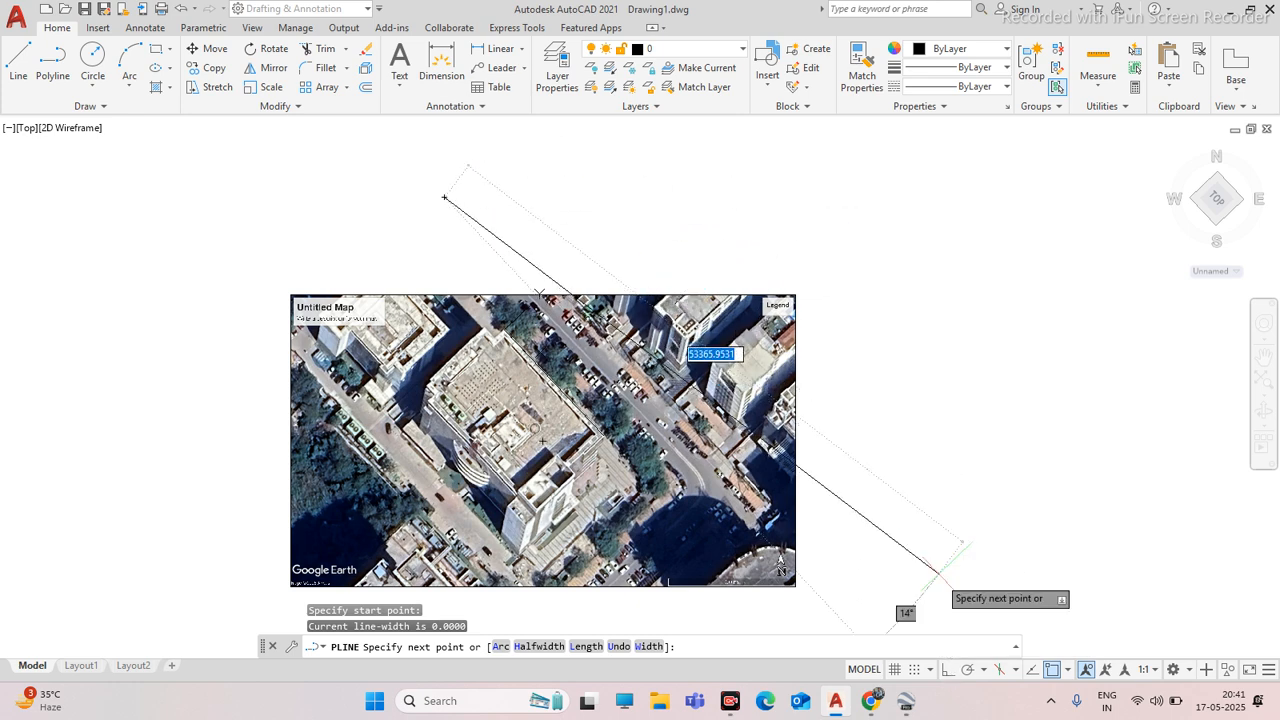
pyautogui.click(948, 669)
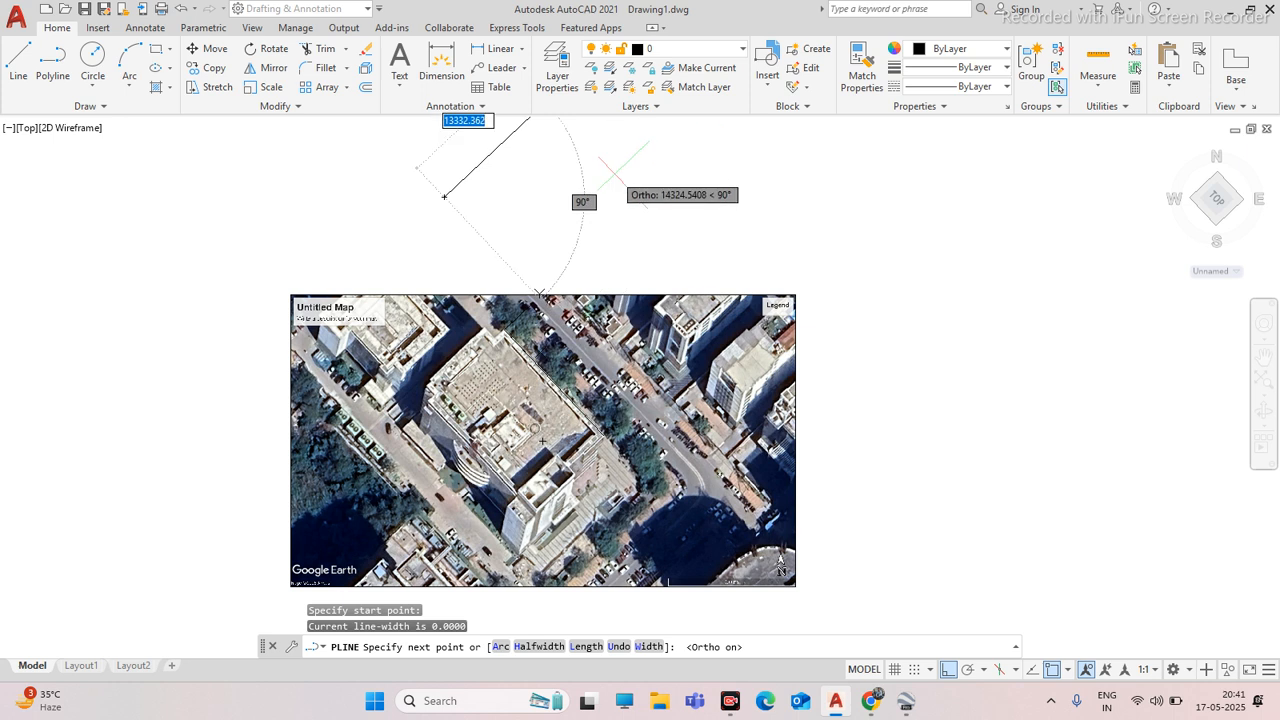
pyautogui.click(511, 137)
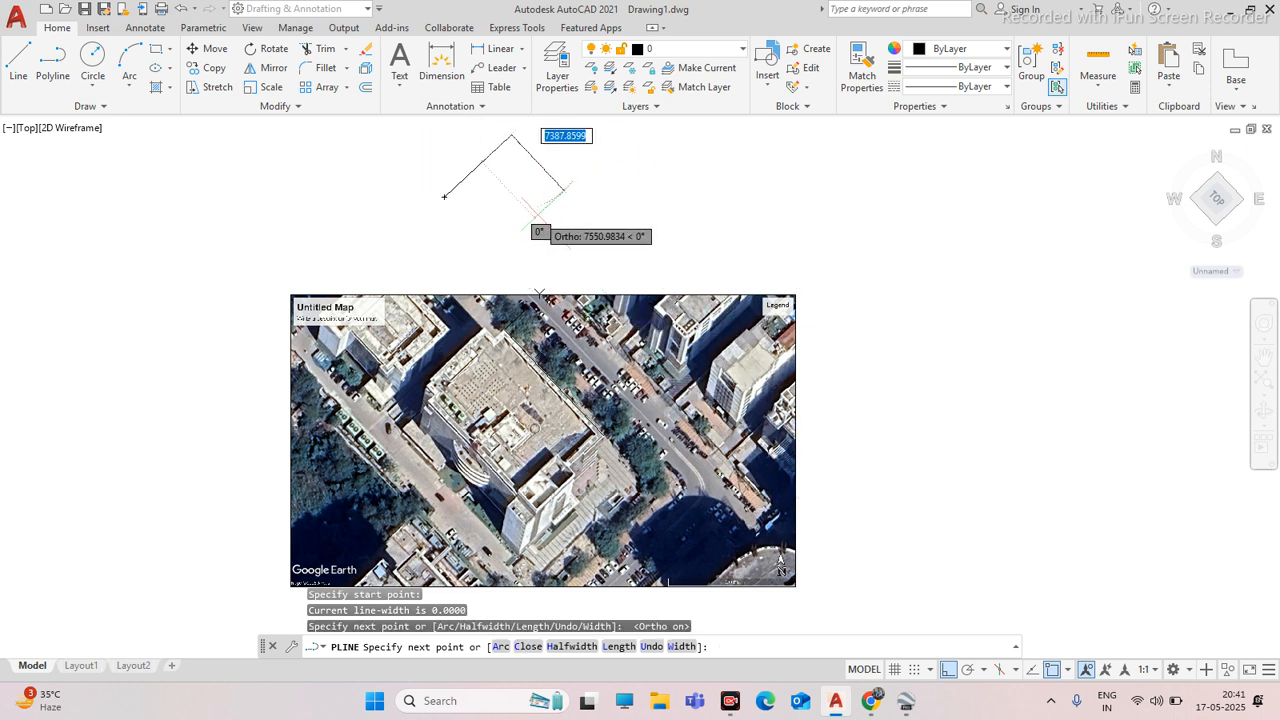
pyautogui.click(948, 670)
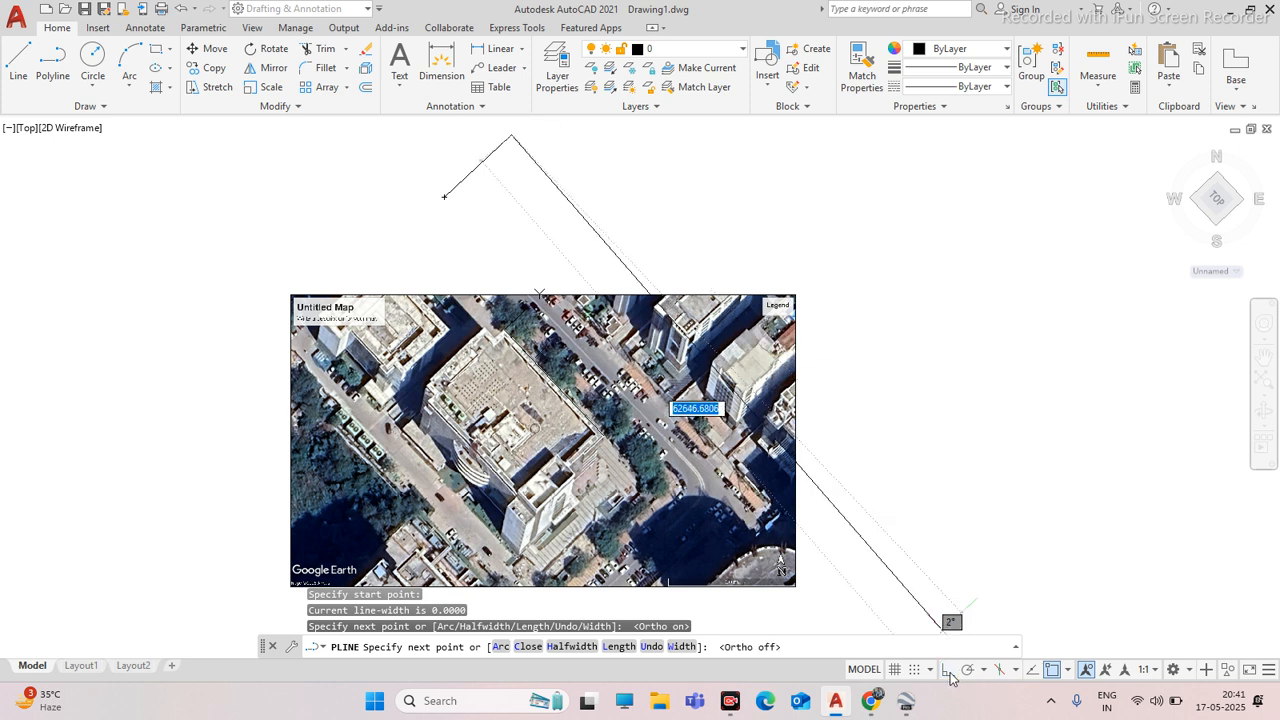
pyautogui.scroll(-3, 517, 361)
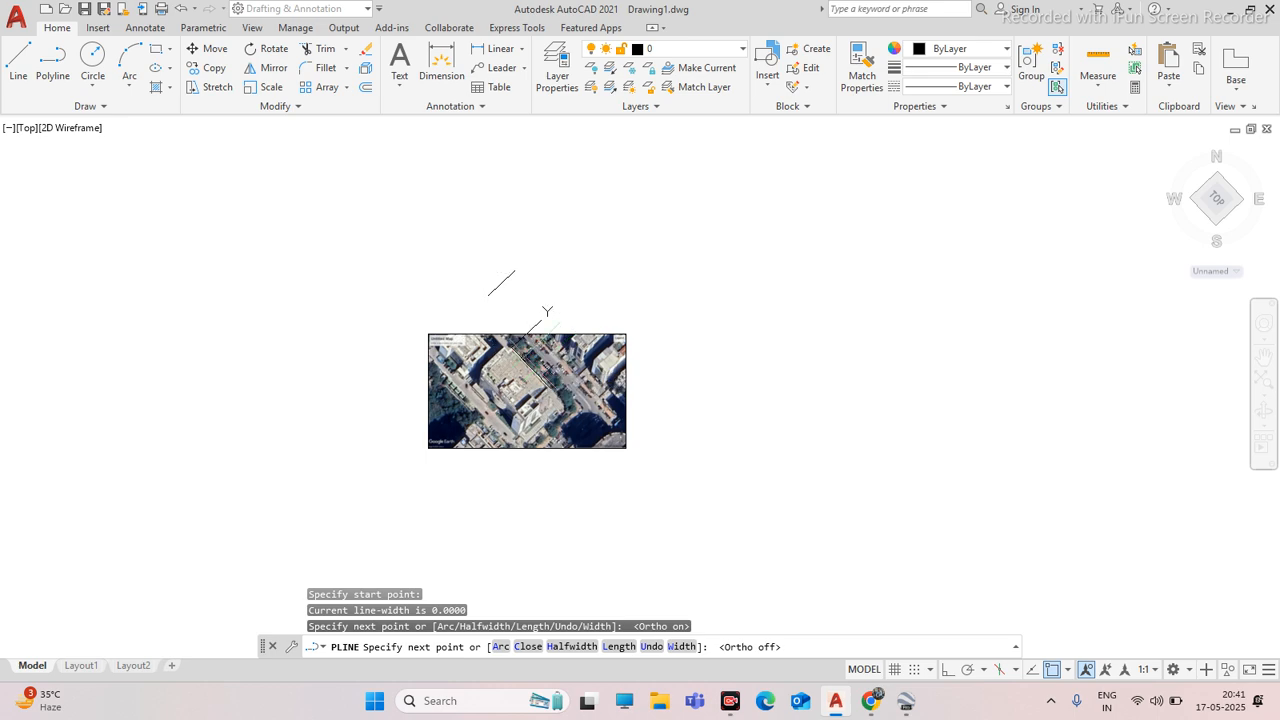
pyautogui.press('Escape')
# With Ortho on, start a polyline at the roof's east corner and trace the southeast edge about 4,400 mm to its inner corner
pyautogui.scroll(5, 515, 362)
pyautogui.click(554, 350)
pyautogui.click(538, 372)
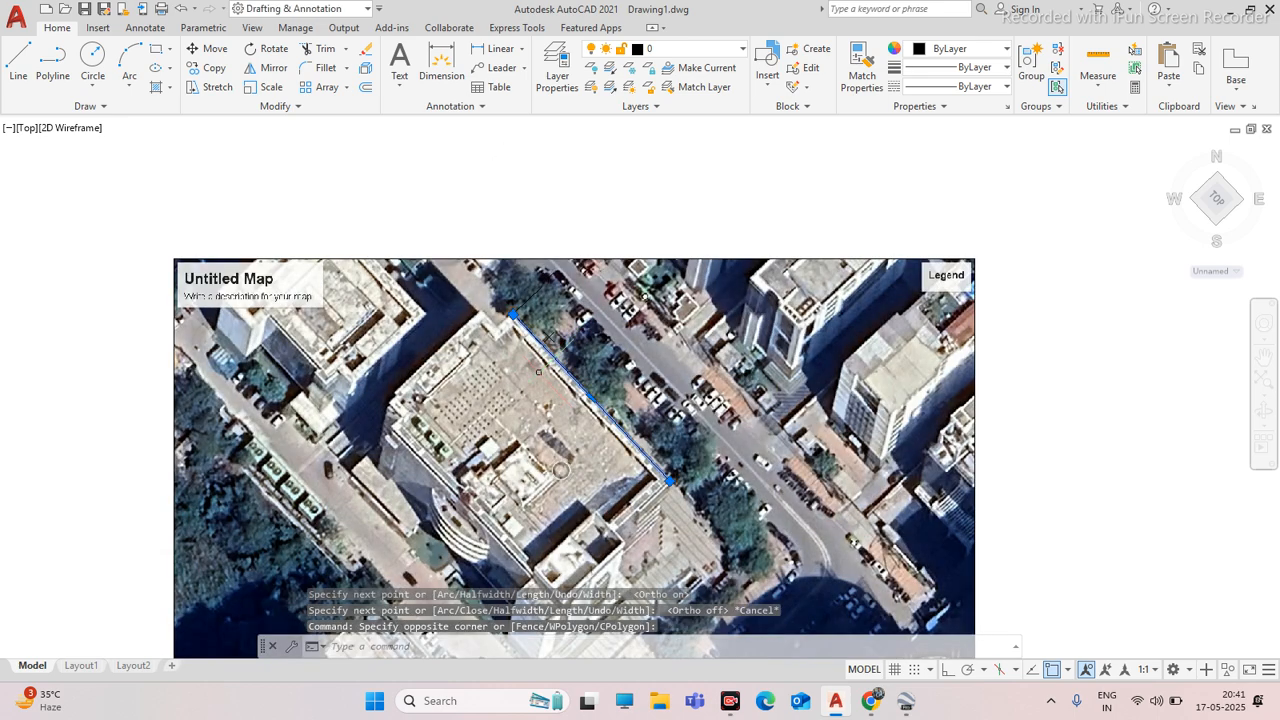
pyautogui.click(948, 669)
pyautogui.click(52, 70)
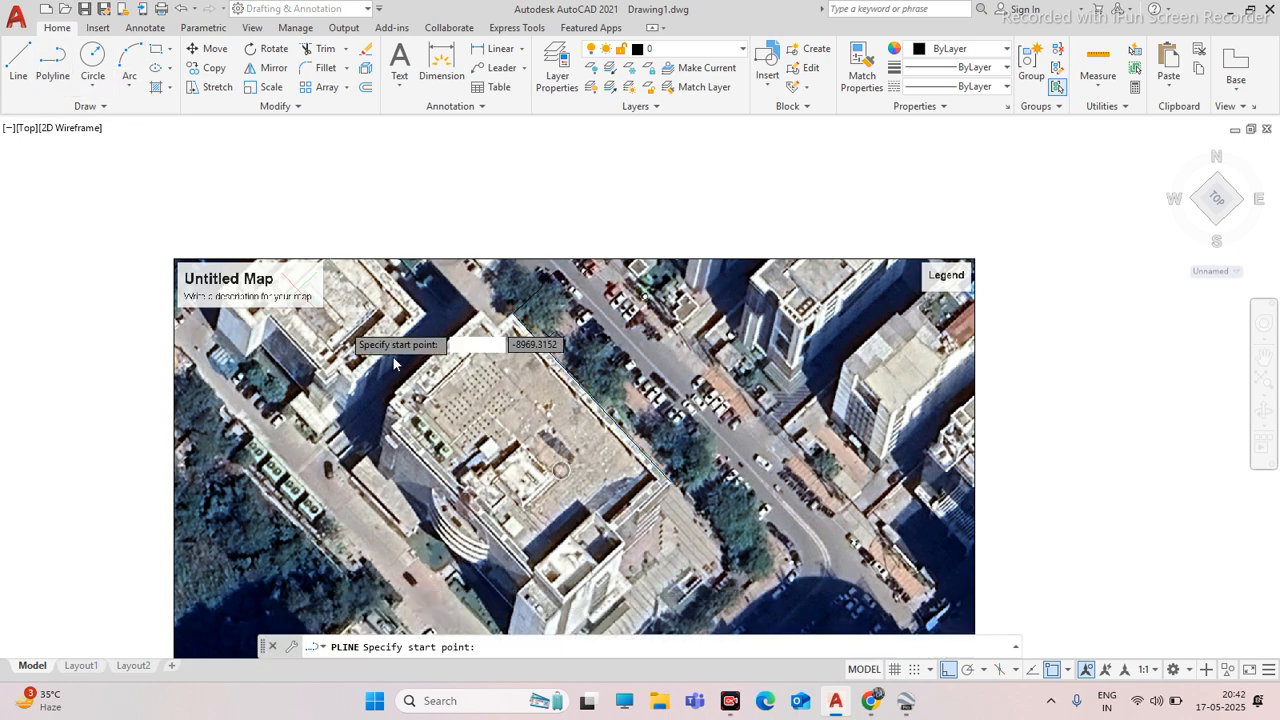
pyautogui.scroll(2, 660, 512)
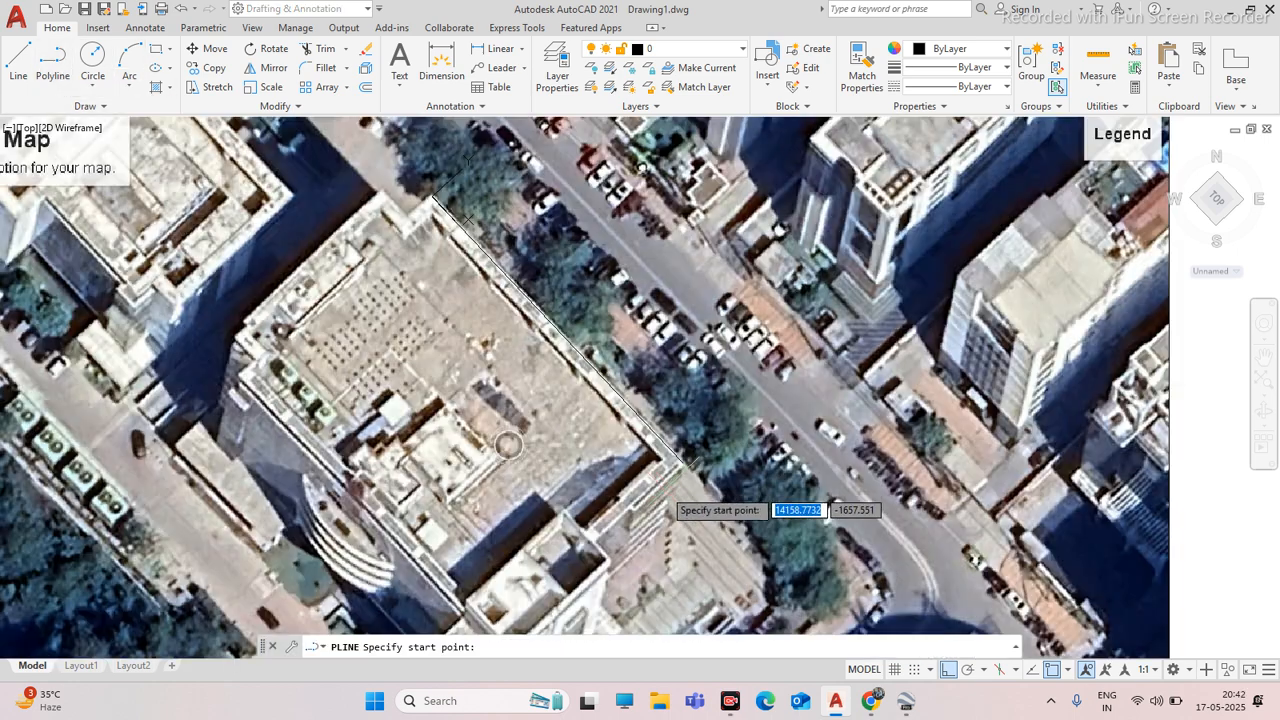
pyautogui.click(681, 462)
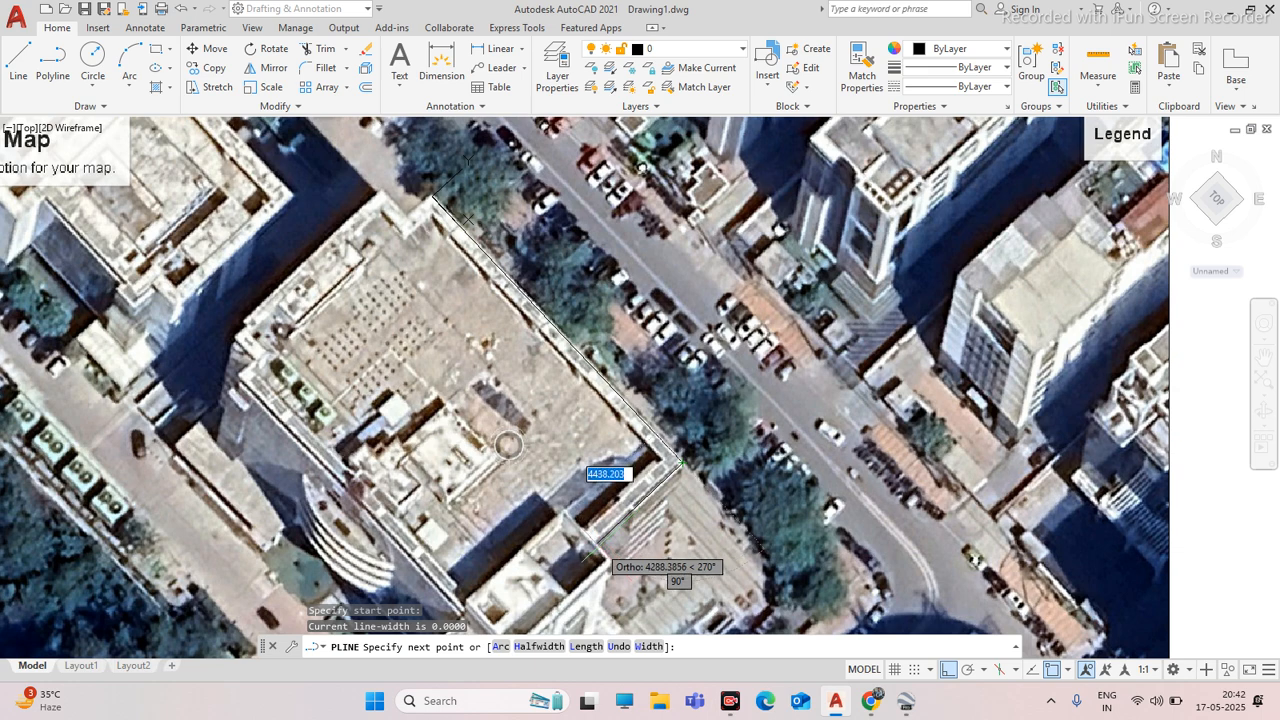
pyautogui.scroll(3, 600, 546)
pyautogui.click(590, 537)
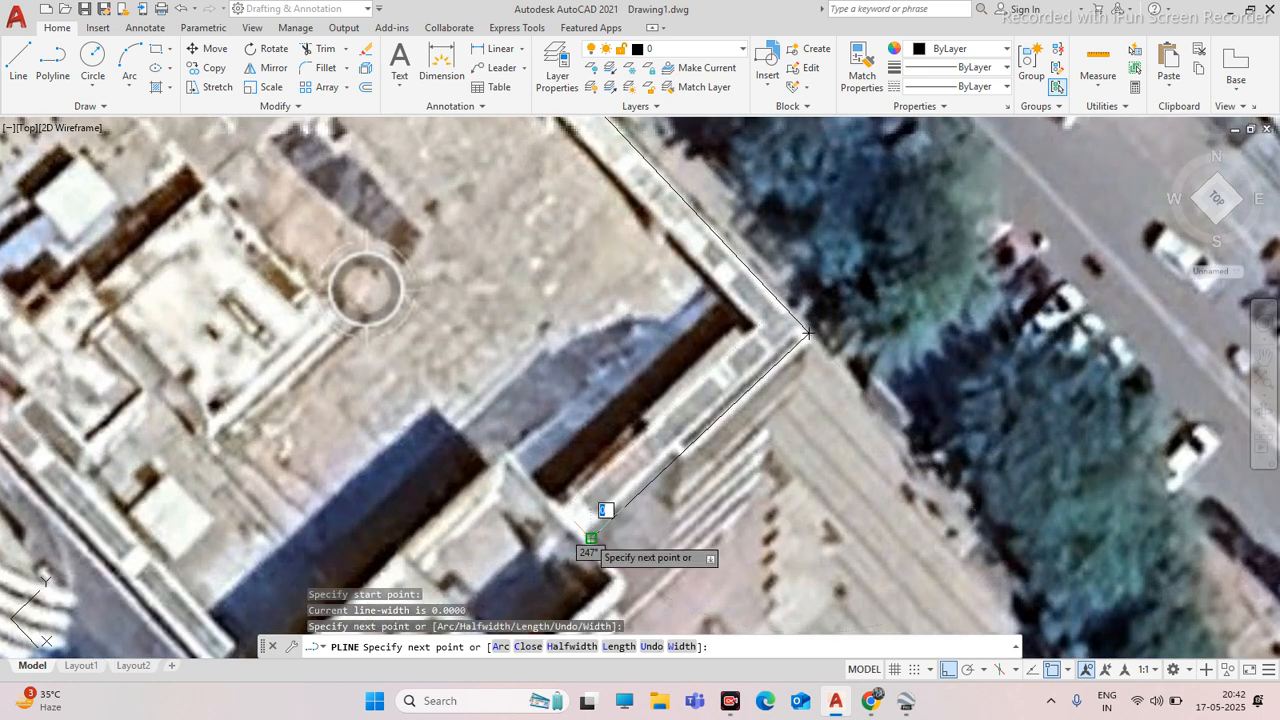
# Continue the polyline around the short outward jog, about 5,300 mm to the south corner, and along the southwest edge toward the west corner
pyautogui.click(628, 579)
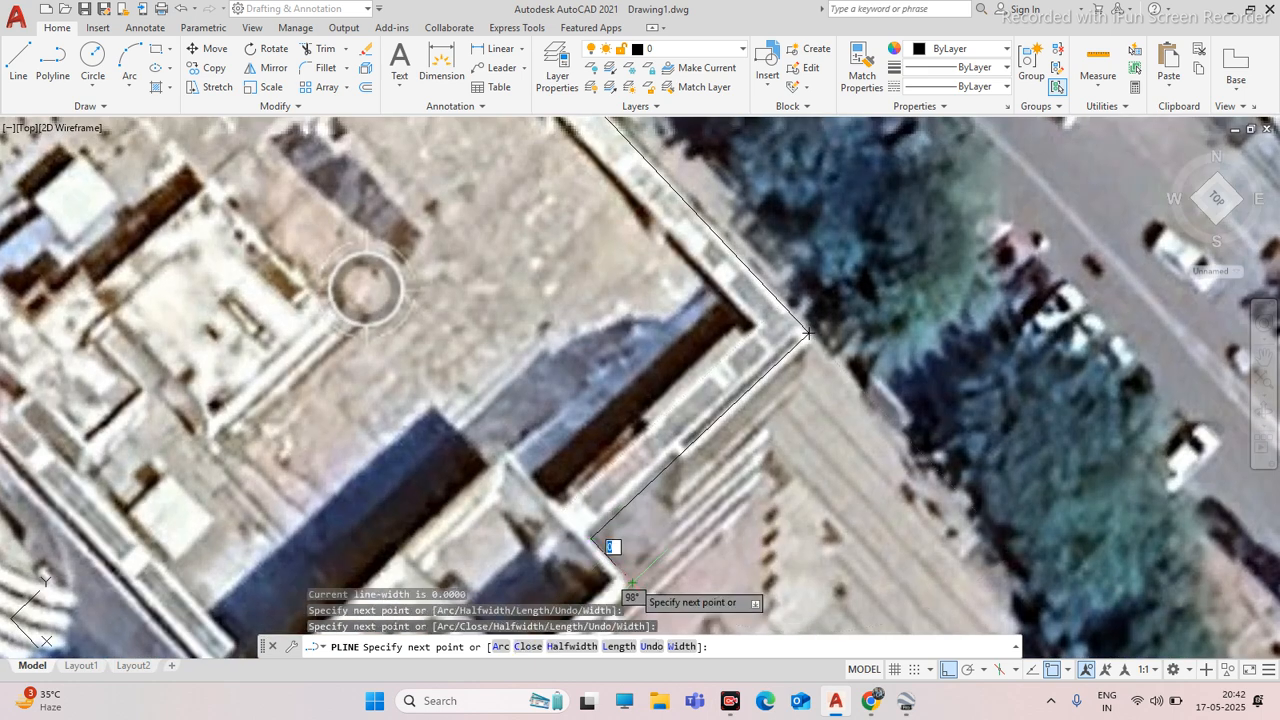
pyautogui.scroll(-4, 640, 560)
pyautogui.scroll(2, 645, 525)
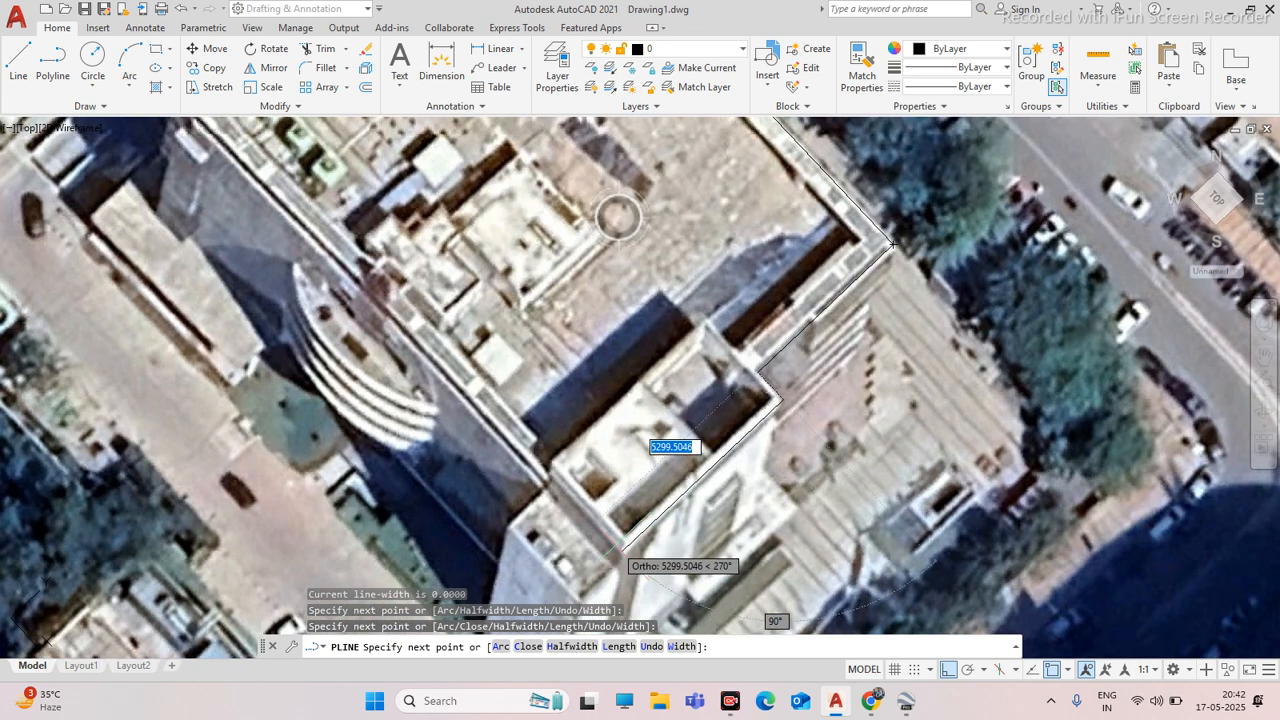
pyautogui.click(621, 549)
pyautogui.scroll(-3, 621, 549)
pyautogui.scroll(5, 388, 270)
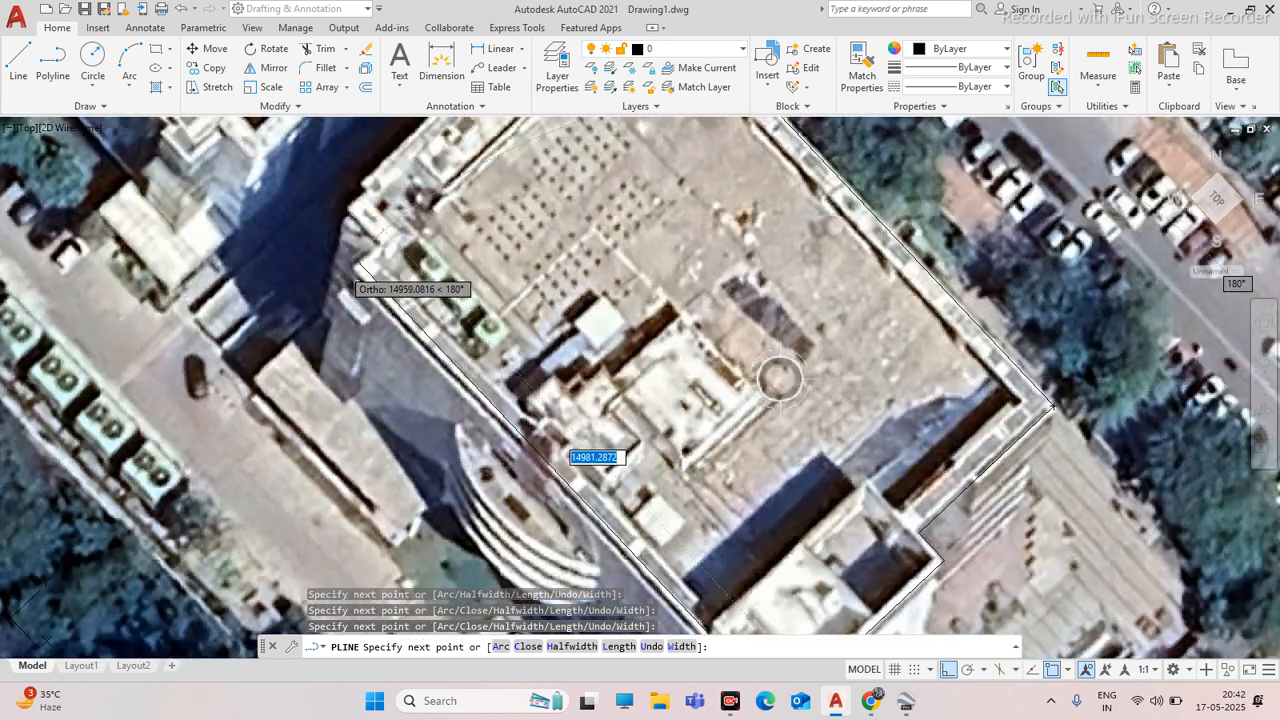
pyautogui.click(392, 265)
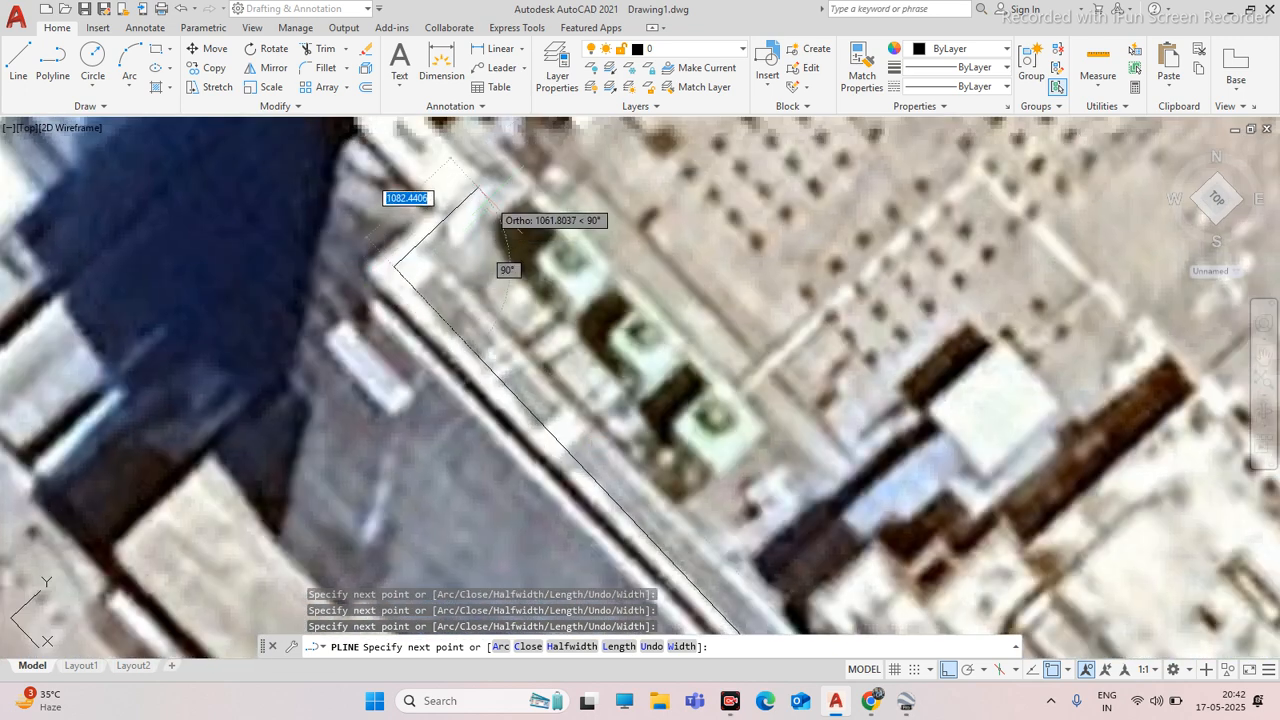
# Trace the small offsets at the roof's west corner, starting with an inward jog of about 1,080 mm
pyautogui.click(480, 188)
pyautogui.scroll(-3, 500, 291)
pyautogui.scroll(3, 510, 296)
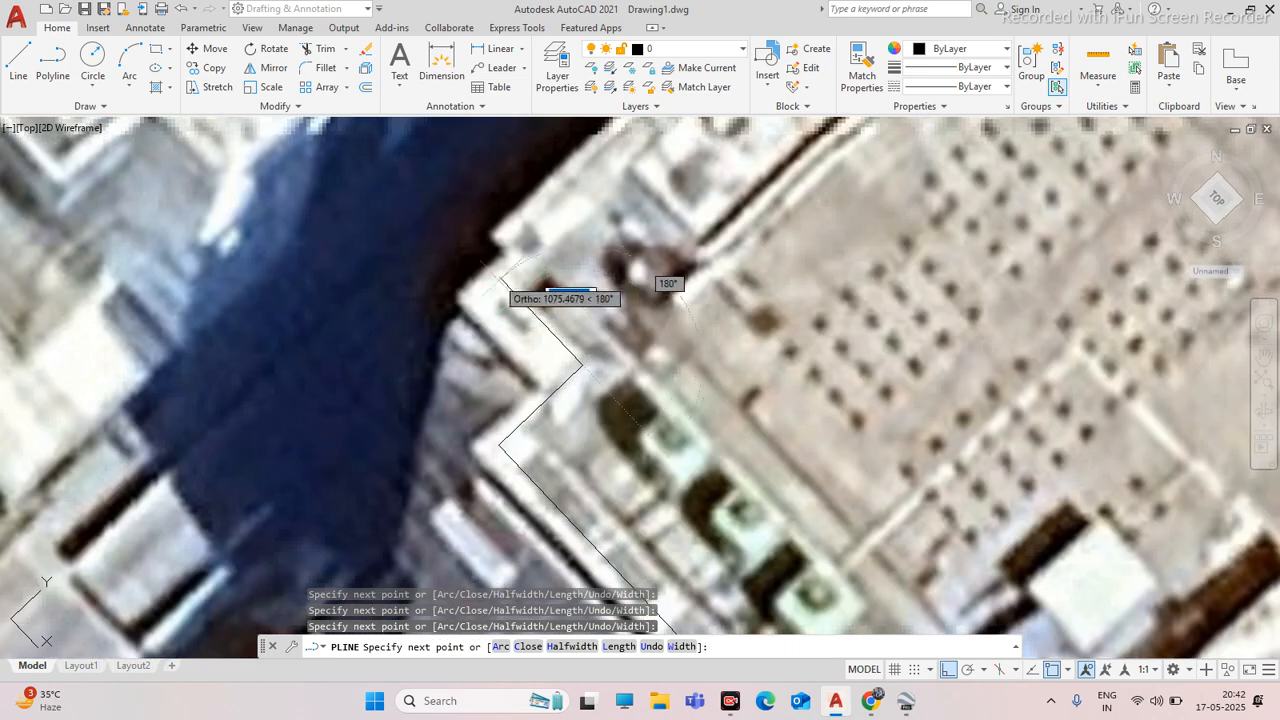
pyautogui.scroll(-4, 510, 255)
pyautogui.scroll(6, 640, 165)
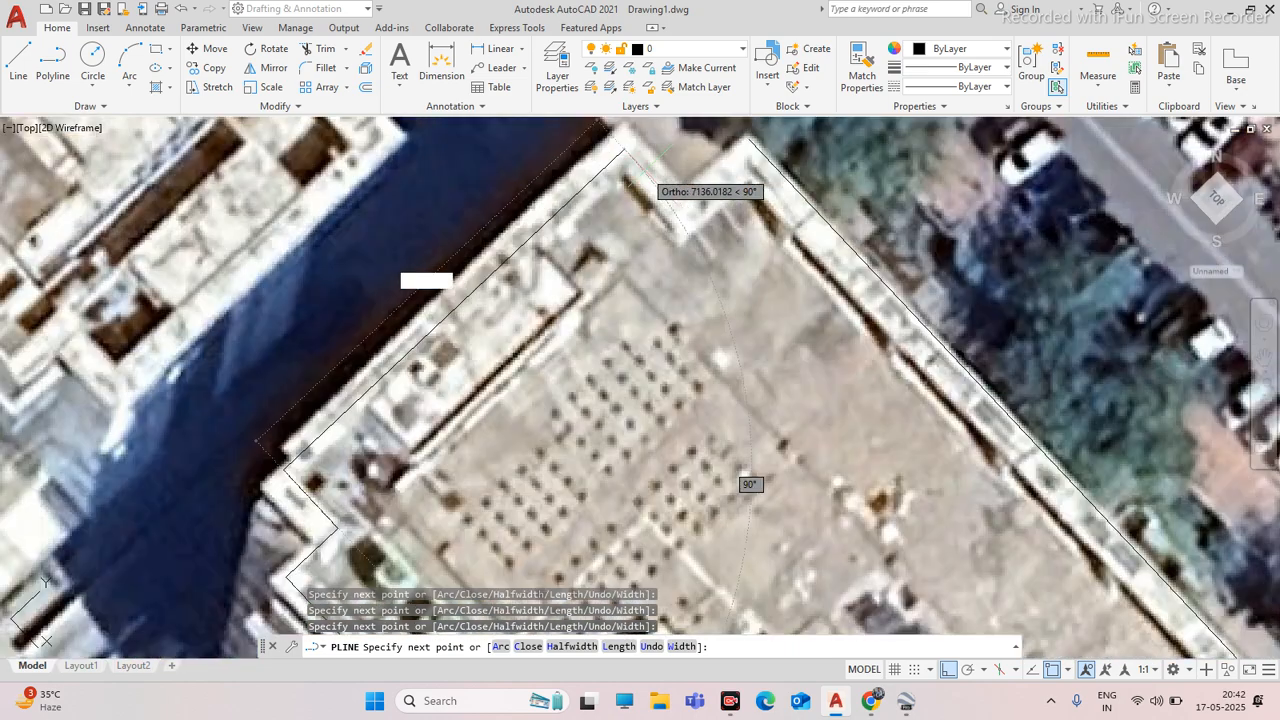
pyautogui.scroll(-4, 600, 272)
pyautogui.scroll(5, 486, 342)
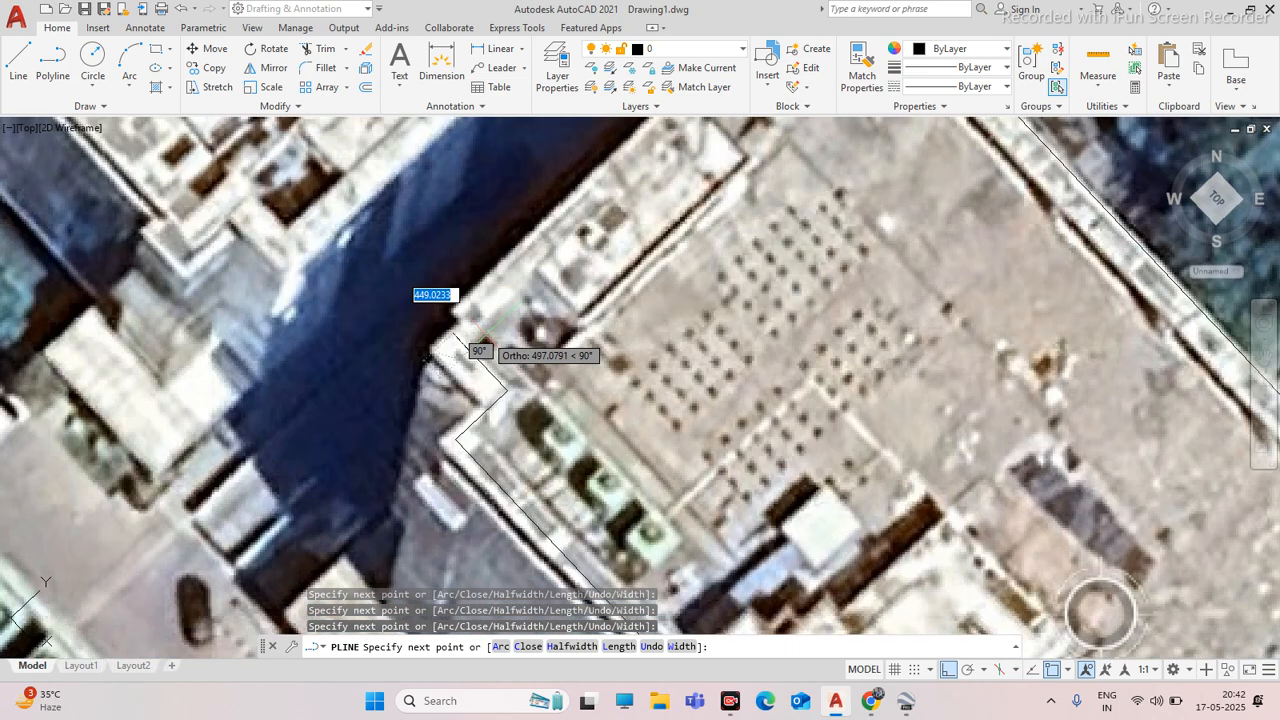
pyautogui.scroll(3, 457, 327)
pyautogui.click(404, 299)
# Trace the northwest edge and the notch near the north corner, ending the polyline beside the northeast edge's north end
pyautogui.scroll(-5, 543, 331)
pyautogui.scroll(4, 657, 235)
pyautogui.click(659, 188)
pyautogui.click(756, 289)
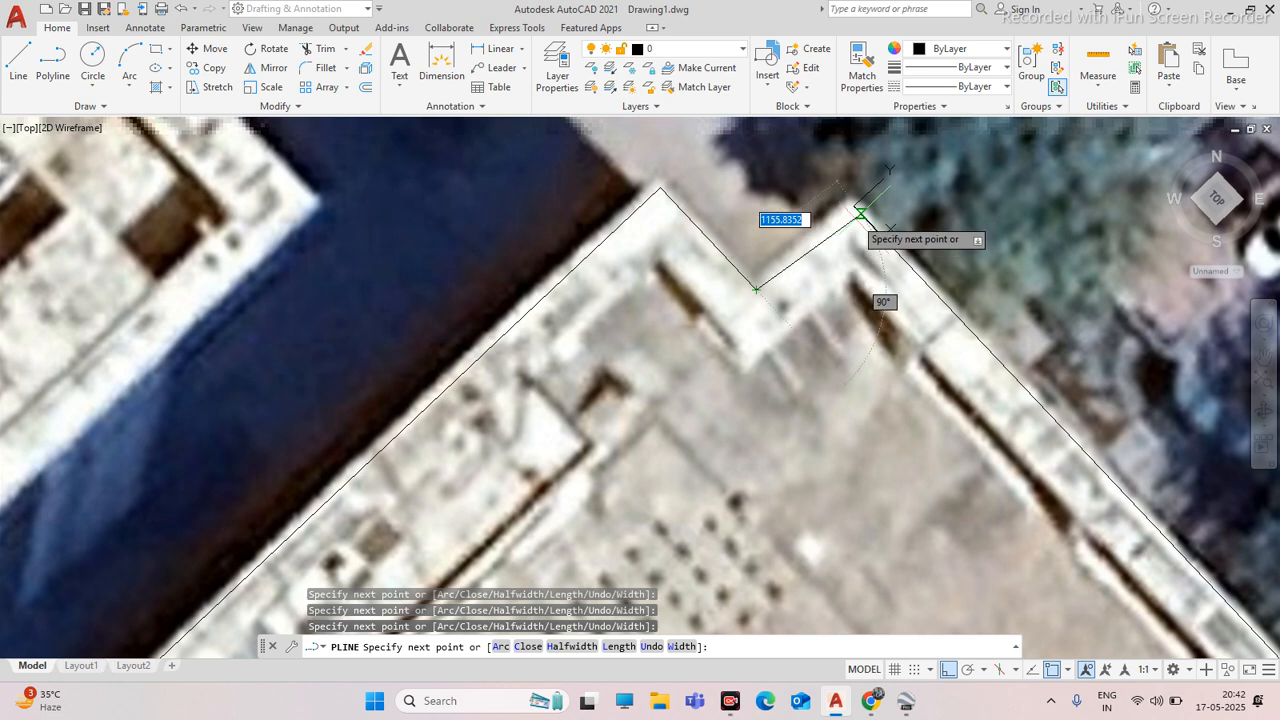
pyautogui.scroll(5, 860, 212)
pyautogui.click(849, 201)
pyautogui.press('Escape')
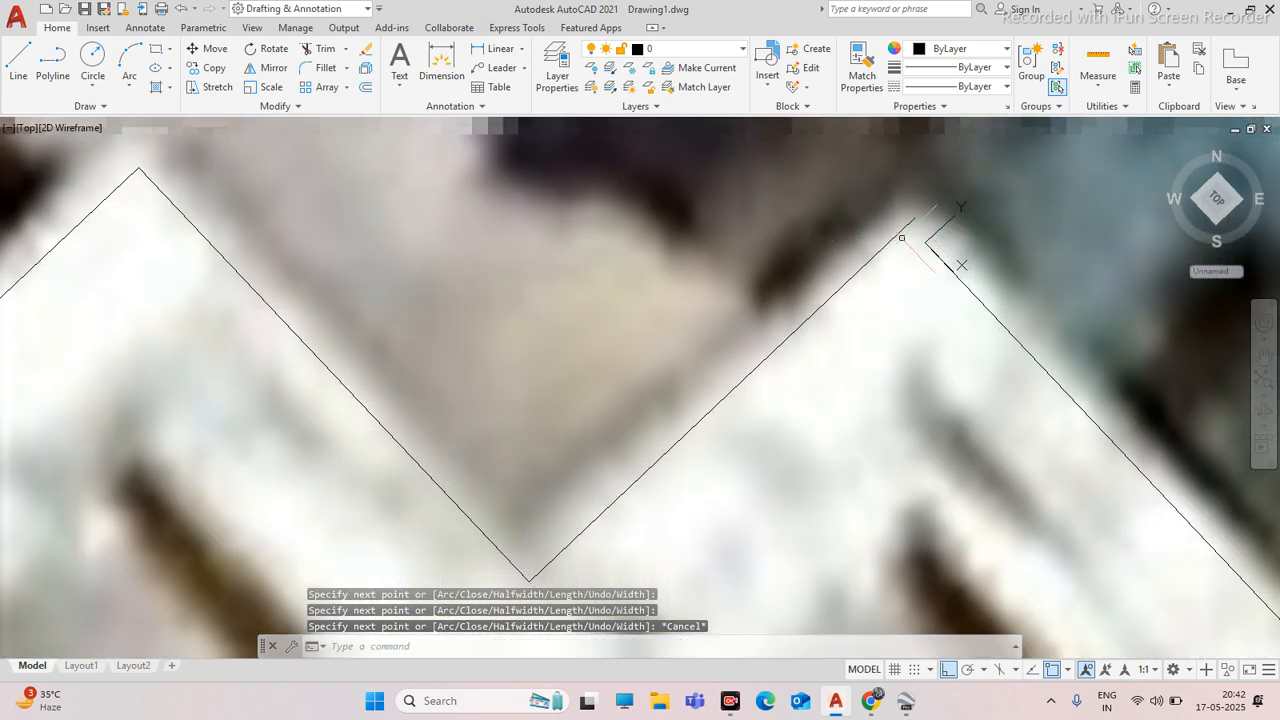
# Close the outline at the north corner with a zero-radius Fillet between the polyline's last segment and the northeast edge, and select the joined outline
pyautogui.write('f')
pyautogui.press('Return')
pyautogui.click(972, 289)
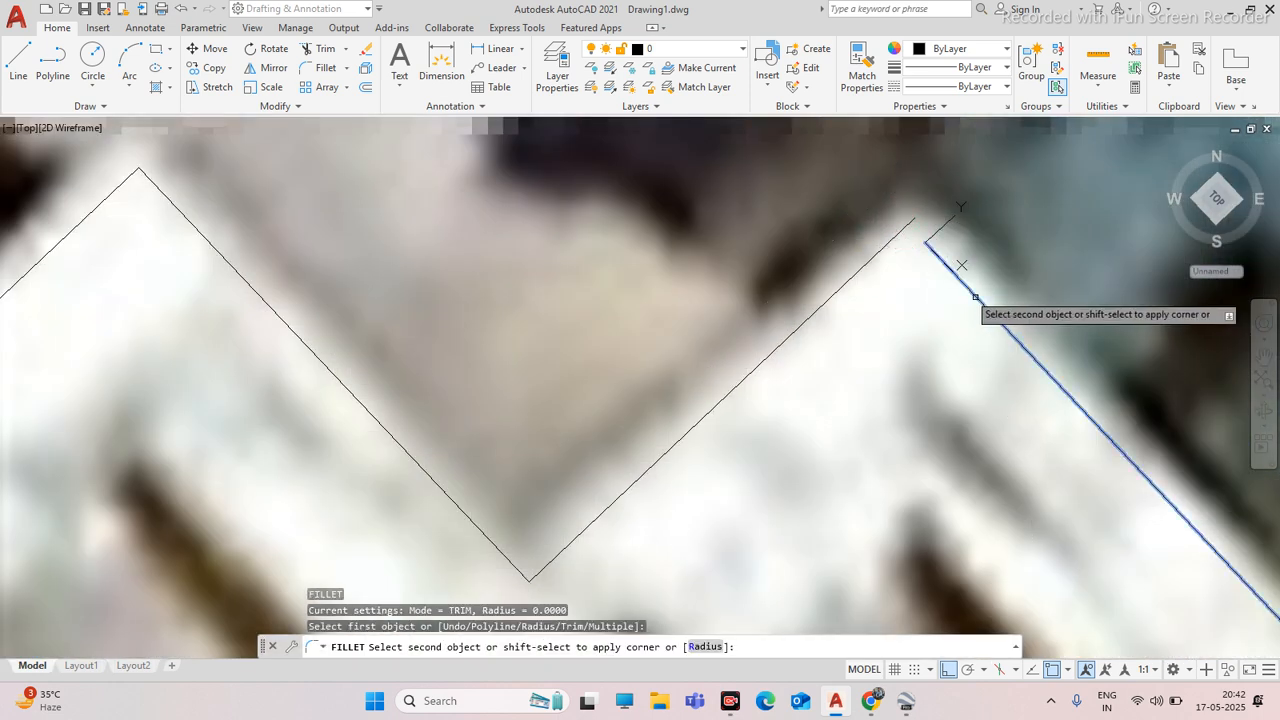
pyautogui.press('Escape')
pyautogui.click(961, 265)
pyautogui.scroll(-8, 835, 268)
pyautogui.scroll(-5, 800, 266)
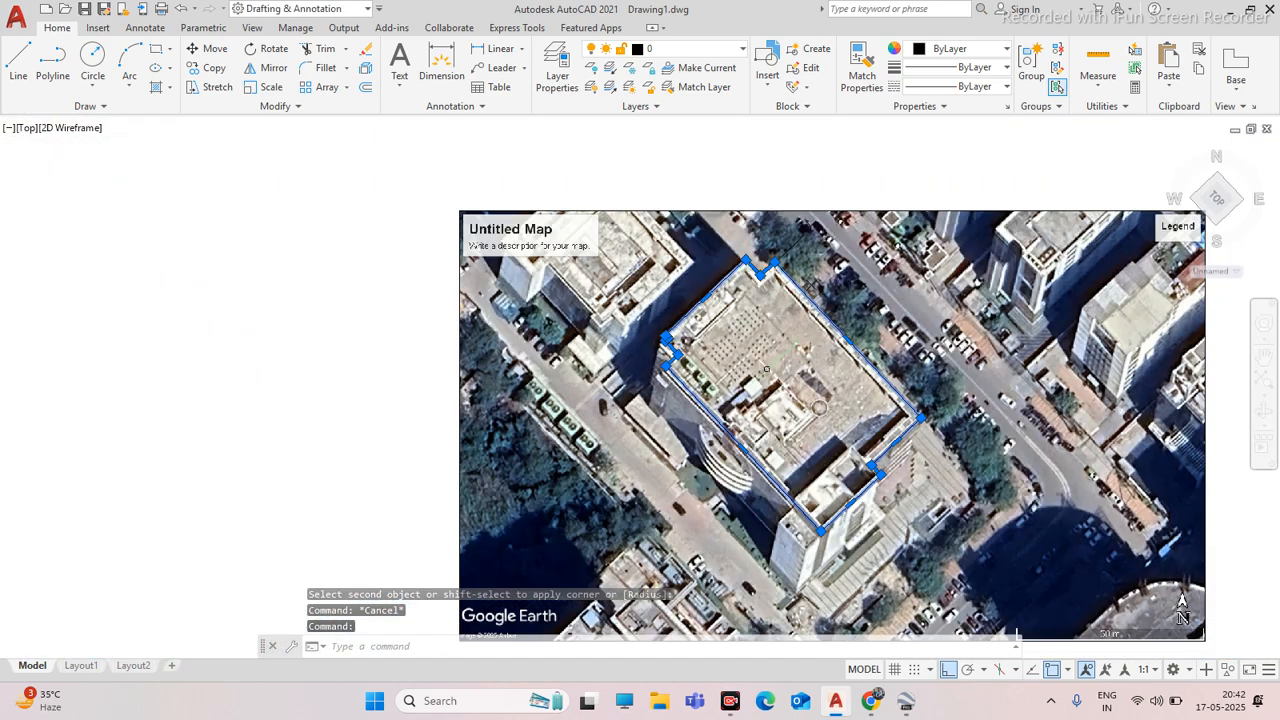
pyautogui.press('Escape')
pyautogui.click(718, 418)
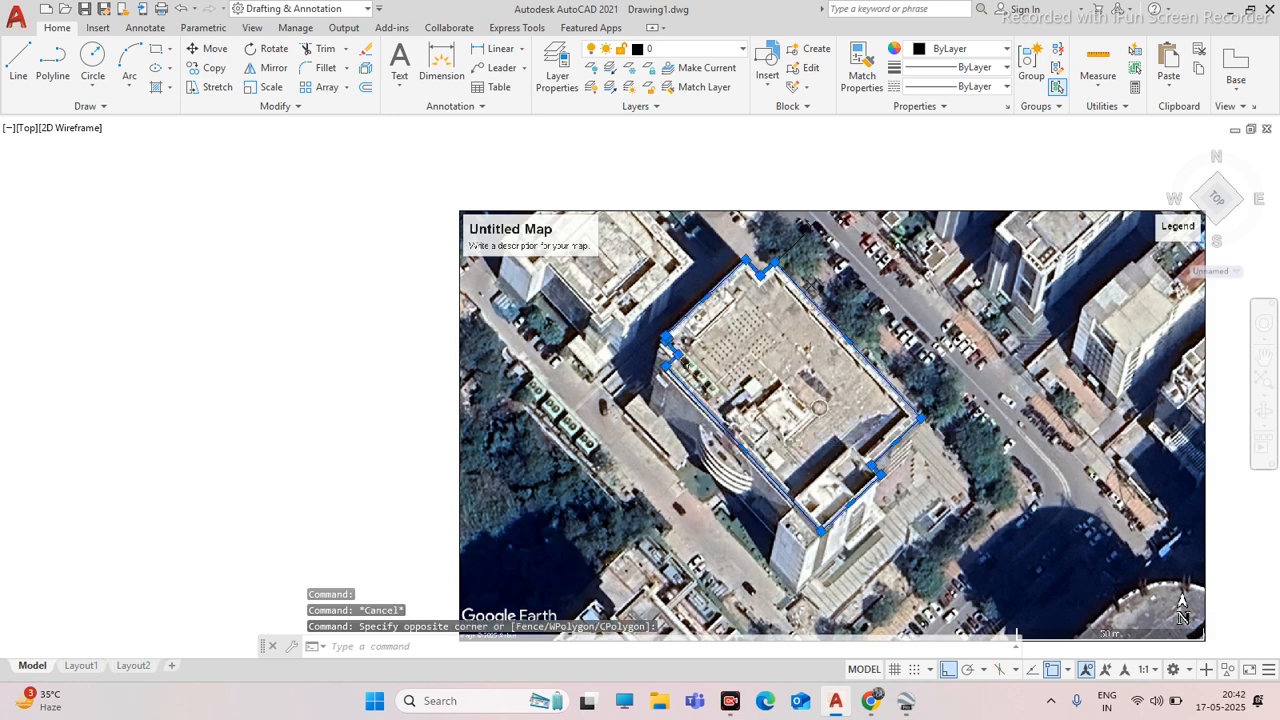
# Delete the joined polyline outline traced around the building's roof
pyautogui.press('Escape')
pyautogui.click(686, 392)
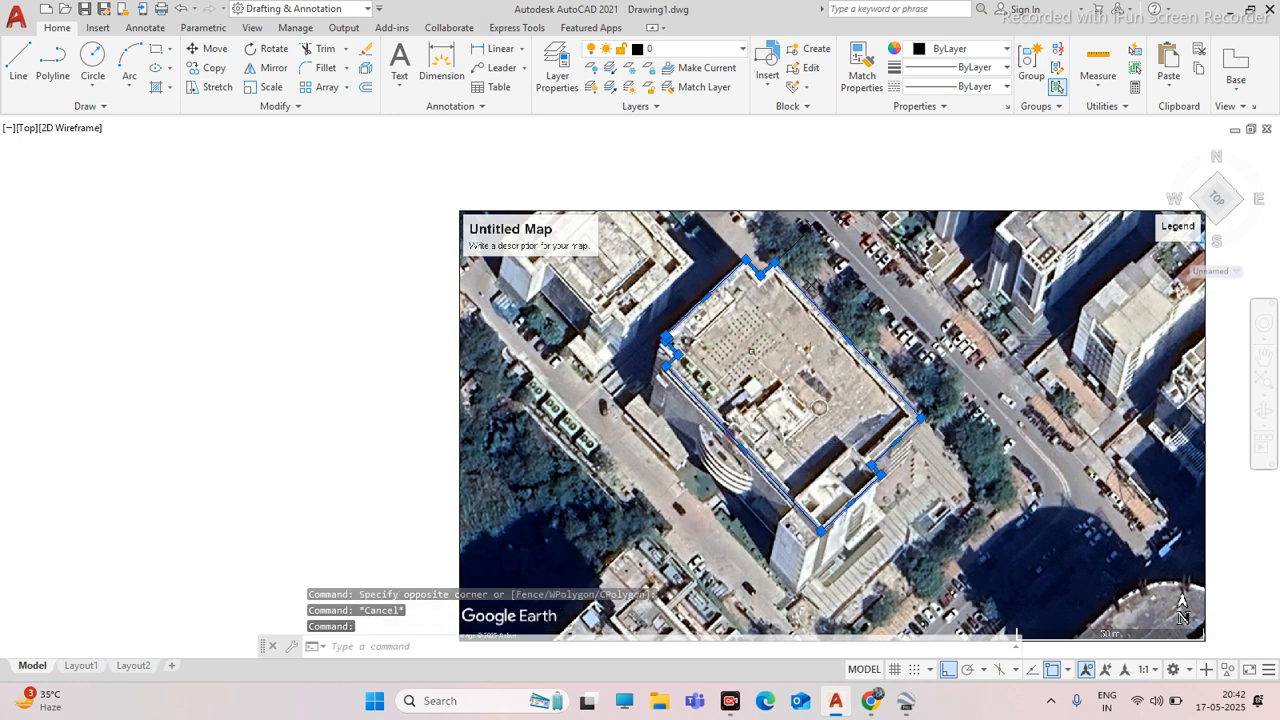
pyautogui.scroll(-4, 703, 356)
pyautogui.scroll(4, 760, 368)
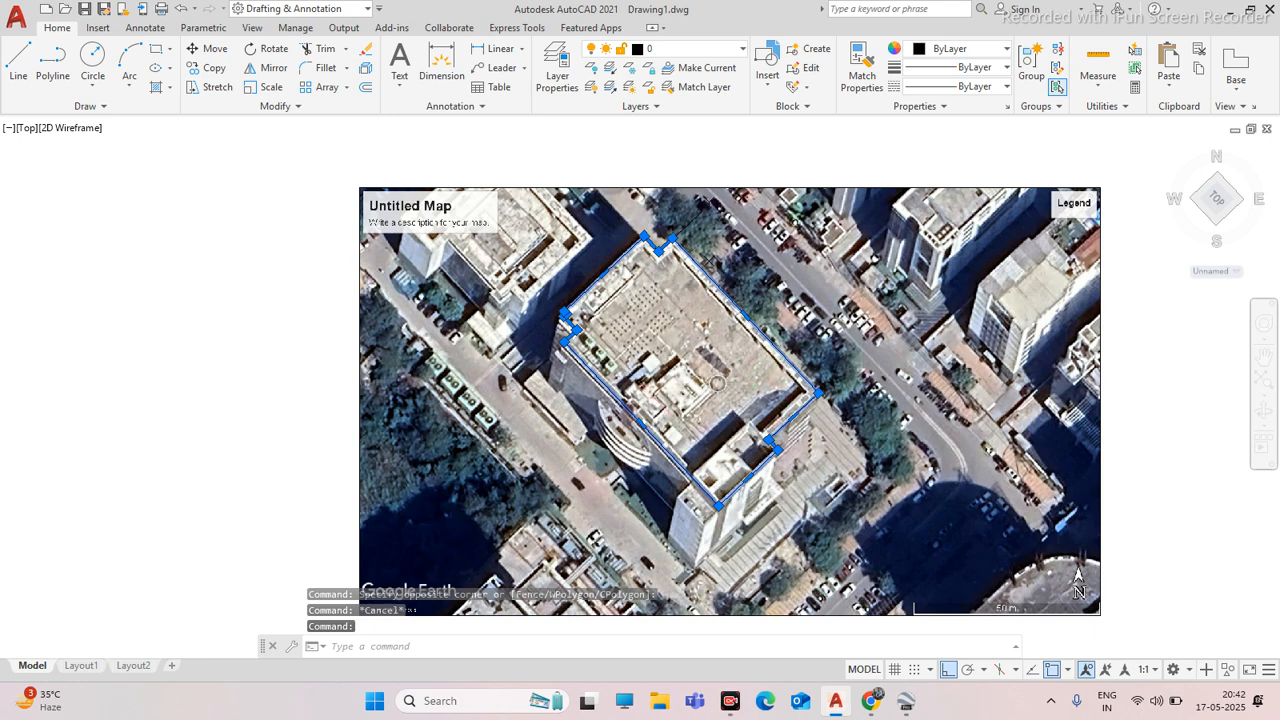
pyautogui.scroll(-4, 705, 345)
pyautogui.scroll(4, 670, 365)
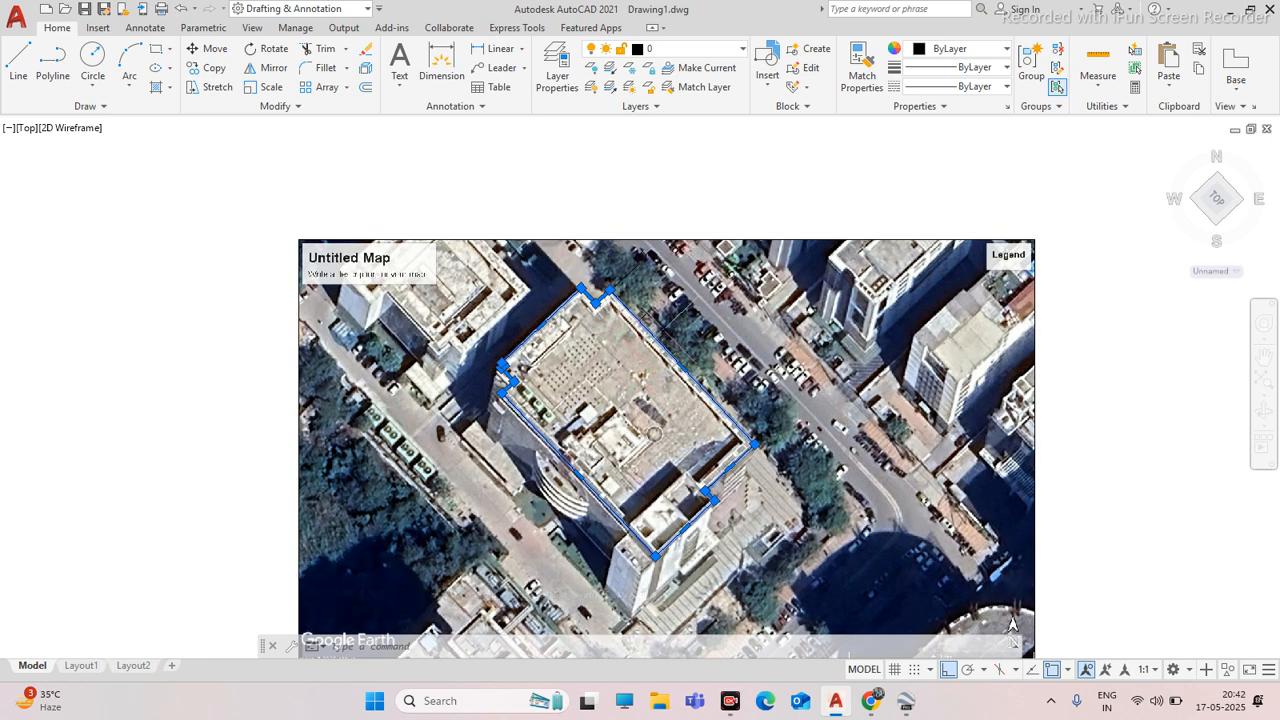
pyautogui.press('Delete')
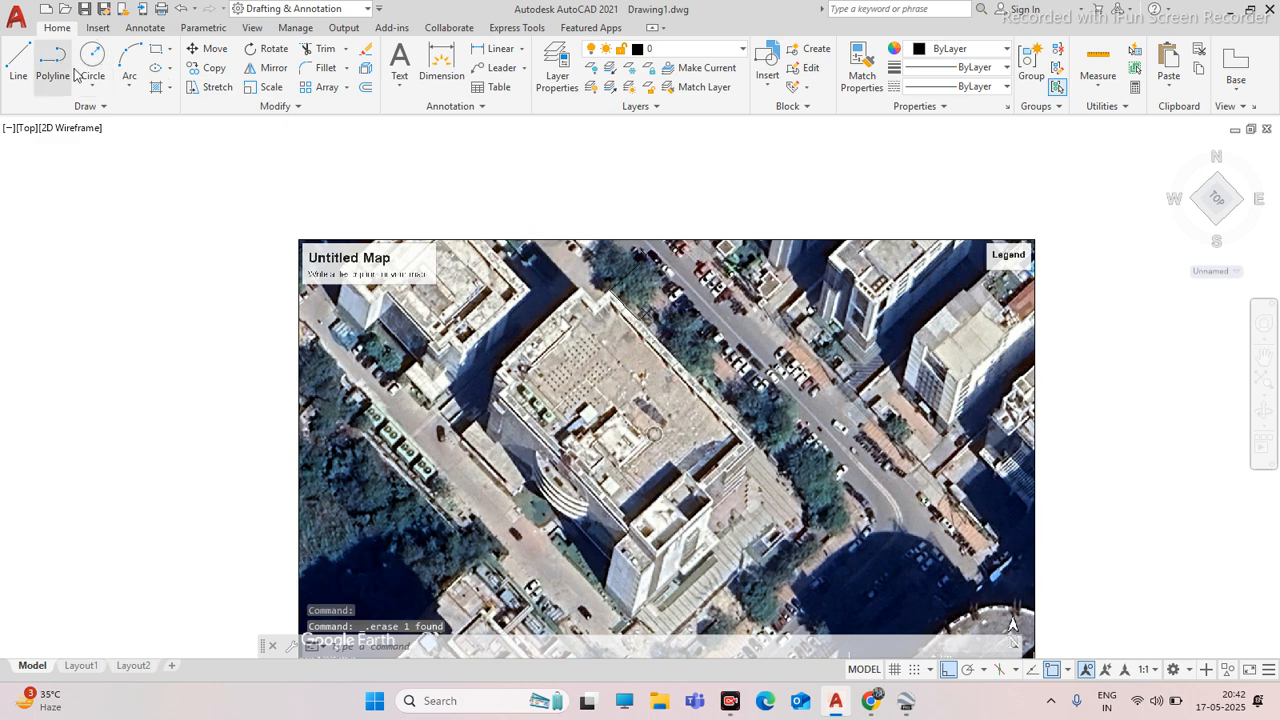
# Draw a single-segment polyline about 13,656 mm long along the roof's northeast edge, from the north corner to the east corner
pyautogui.click(60, 70)
pyautogui.scroll(5, 600, 265)
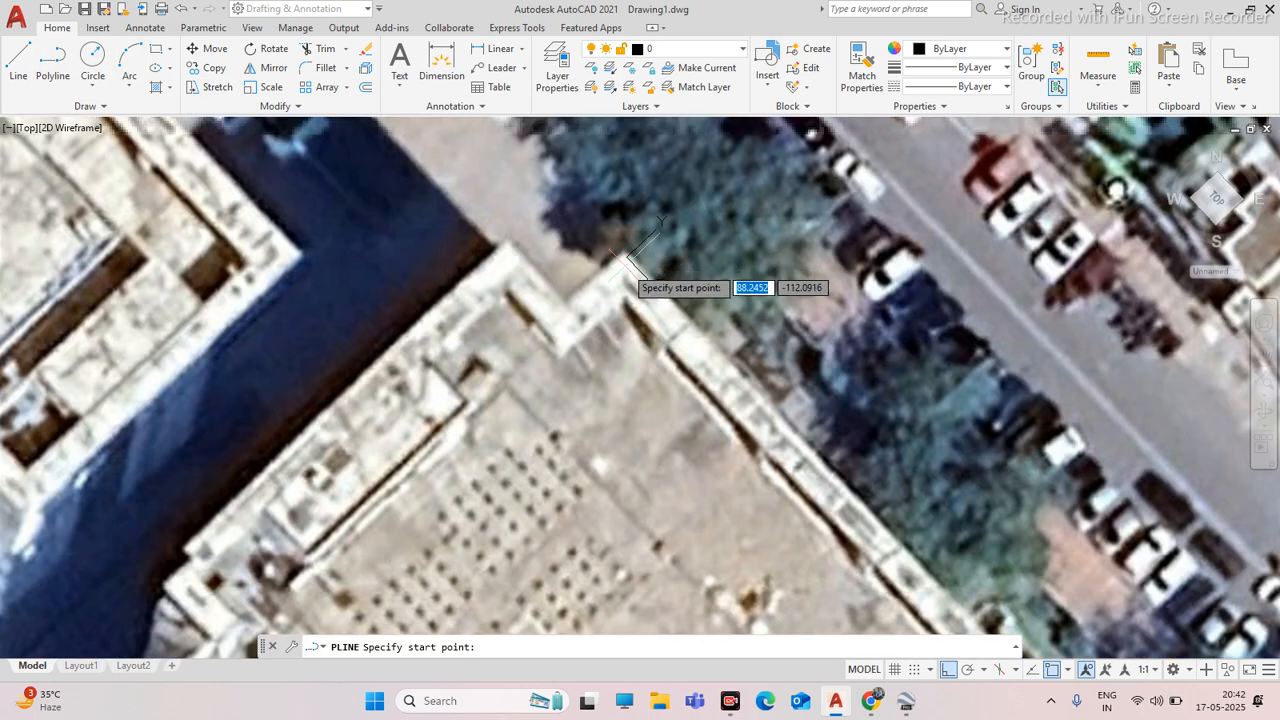
pyautogui.scroll(-4, 627, 256)
pyautogui.scroll(3, 583, 228)
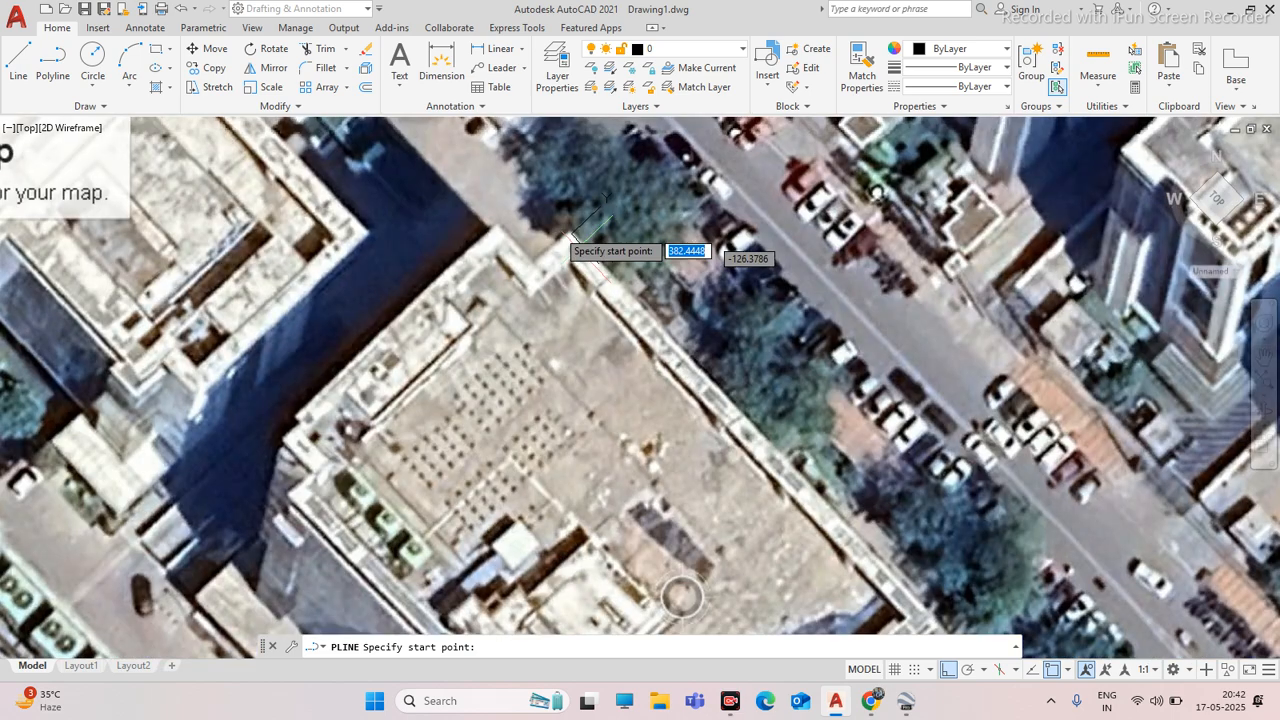
pyautogui.scroll(4, 572, 238)
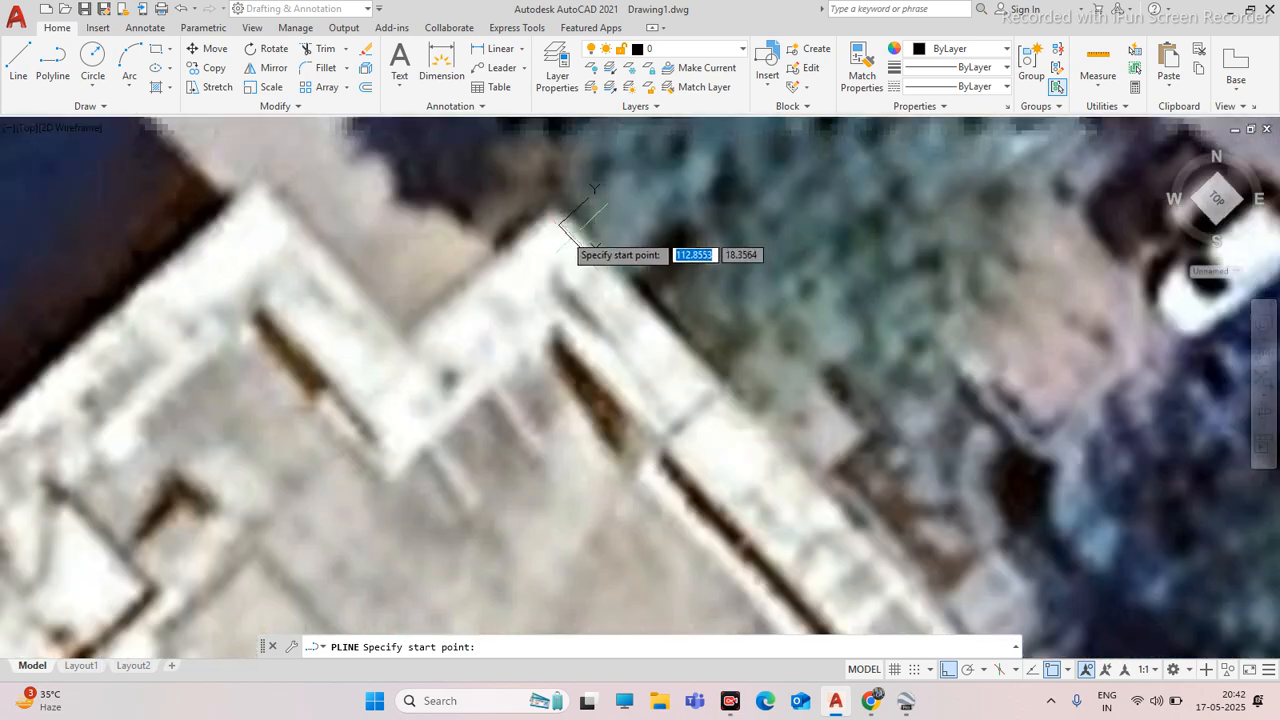
pyautogui.click(555, 225)
pyautogui.scroll(-4, 580, 240)
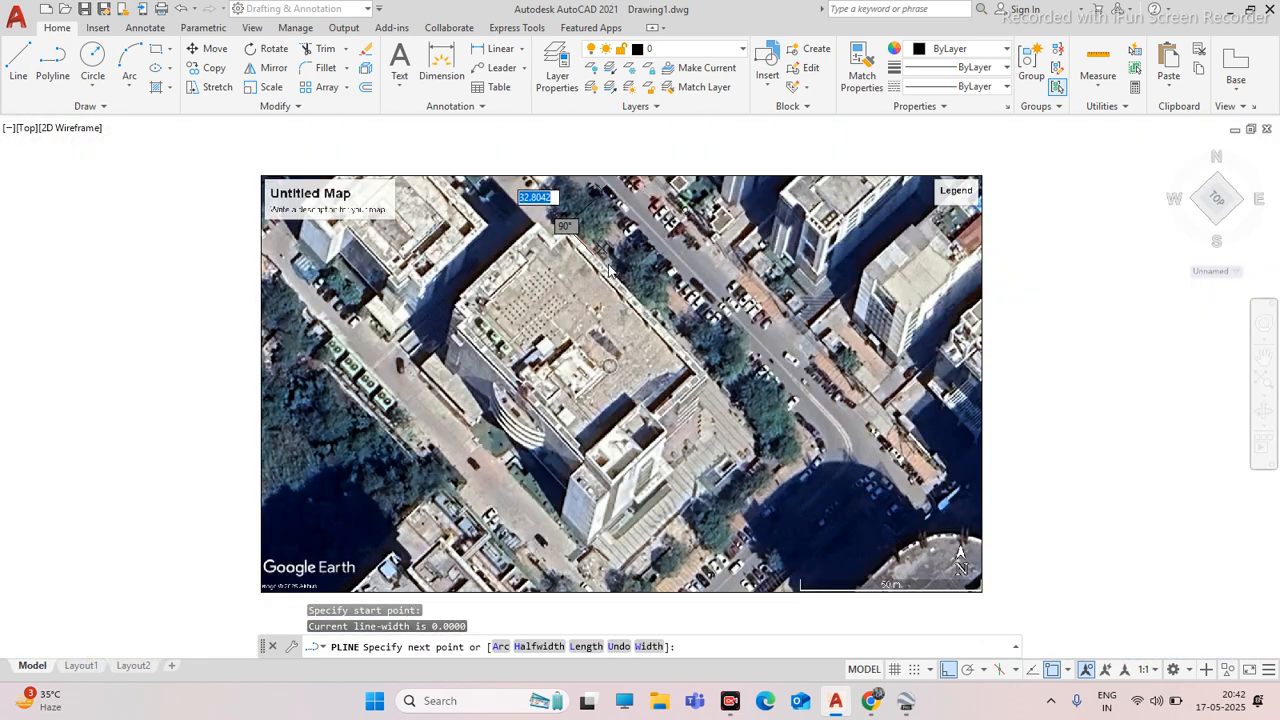
pyautogui.scroll(4, 718, 387)
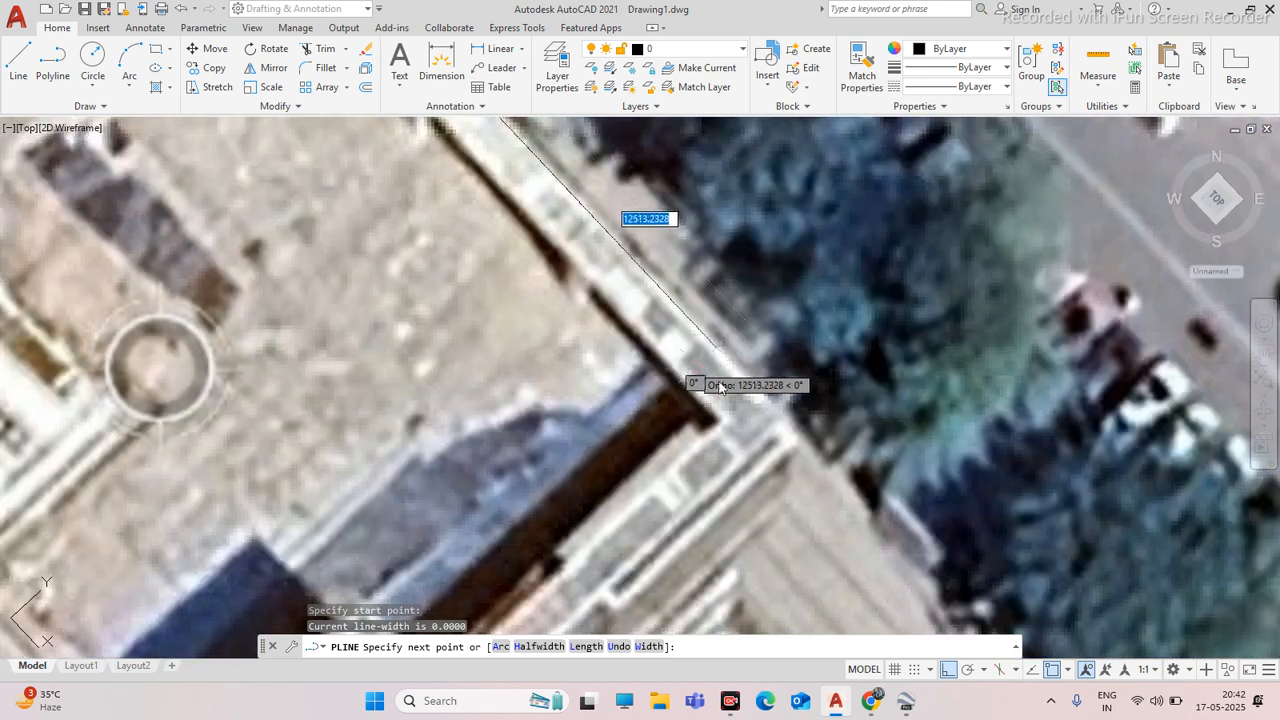
pyautogui.click(787, 422)
pyautogui.press('Escape')
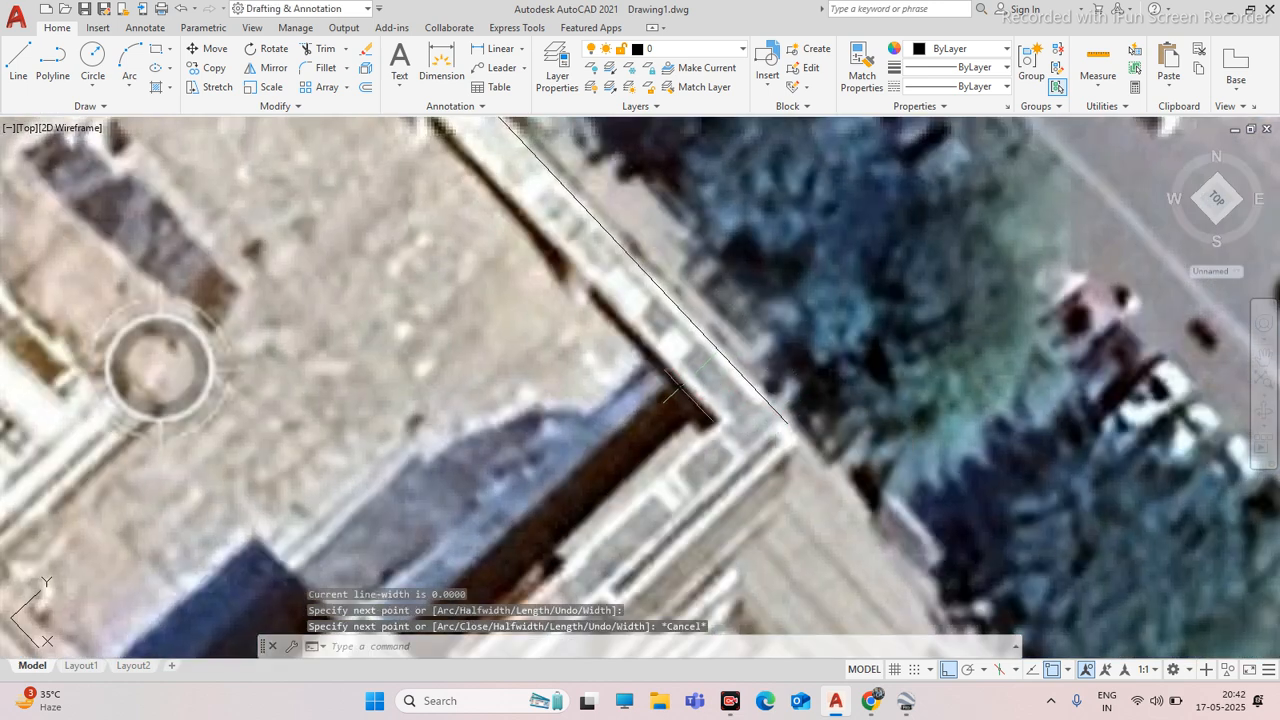
# Align the UCS to the new edge line, with its origin at the north end and the X-axis through the east end
pyautogui.write('UCS')
pyautogui.press('Return')
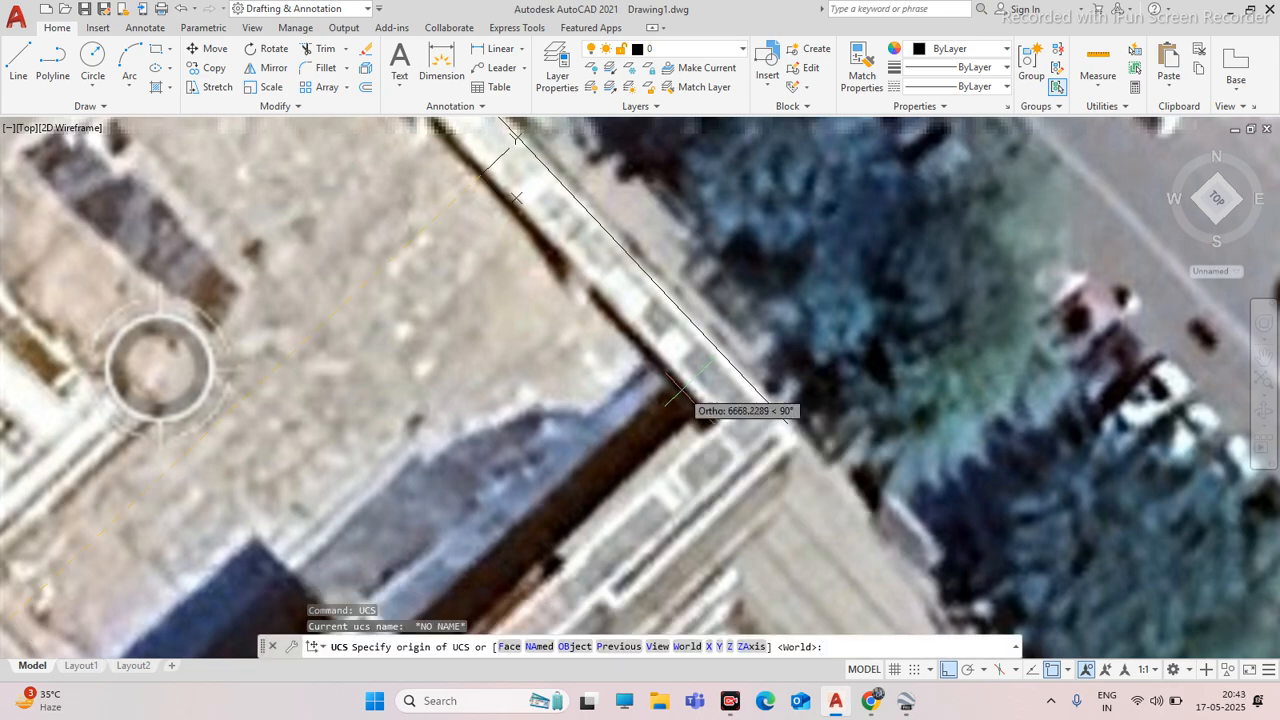
pyautogui.scroll(-5, 681, 388)
pyautogui.scroll(4, 475, 168)
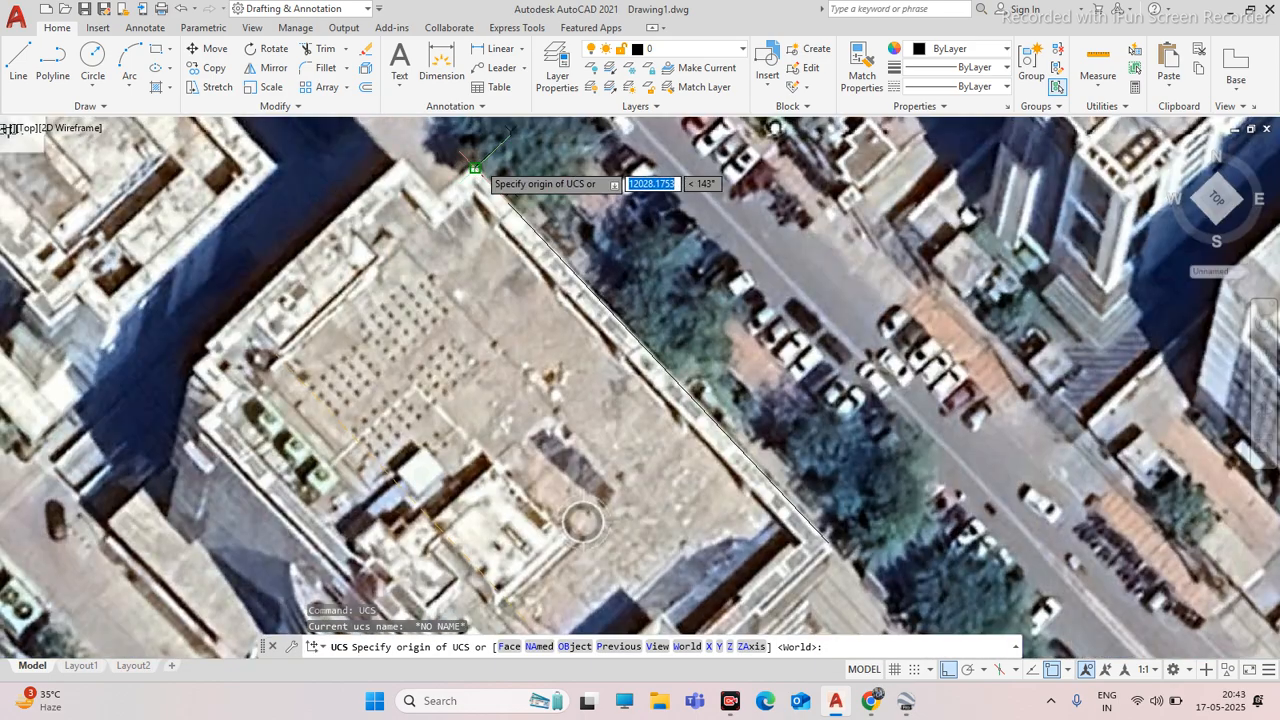
pyautogui.click(475, 168)
pyautogui.scroll(-3, 475, 168)
pyautogui.scroll(3, 527, 232)
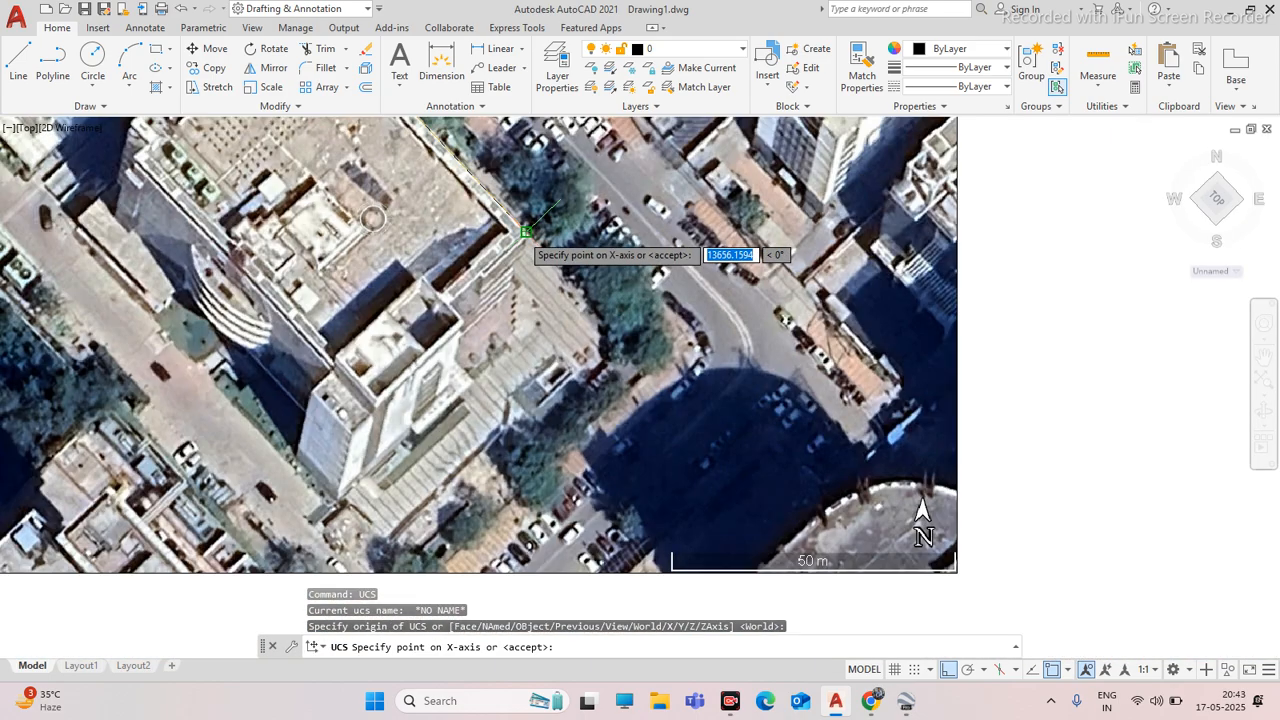
pyautogui.click(527, 232)
pyautogui.scroll(-4, 530, 240)
pyautogui.press('Return')
pyautogui.scroll(1, 552, 266)
pyautogui.scroll(5, 550, 268)
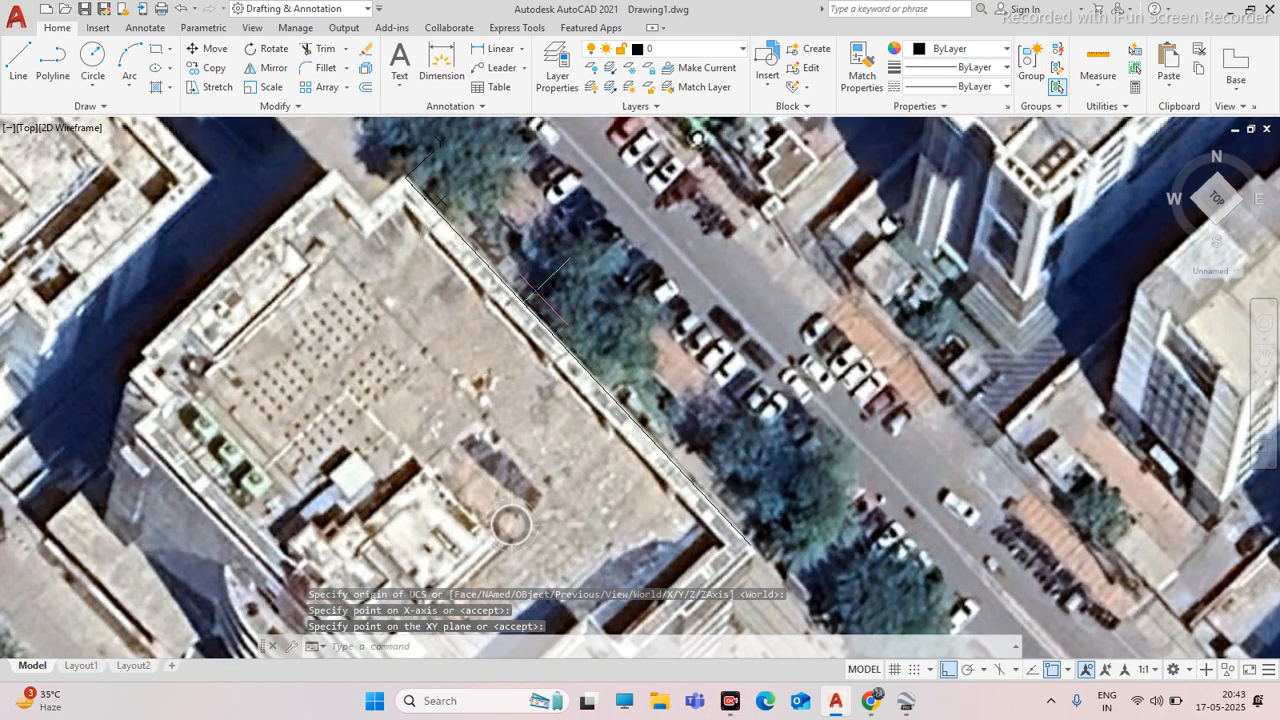
# Start a polyline at the edge line's east end and trace the southeast edge to the inner corner and around the short outward jog
pyautogui.scroll(-5, 544, 290)
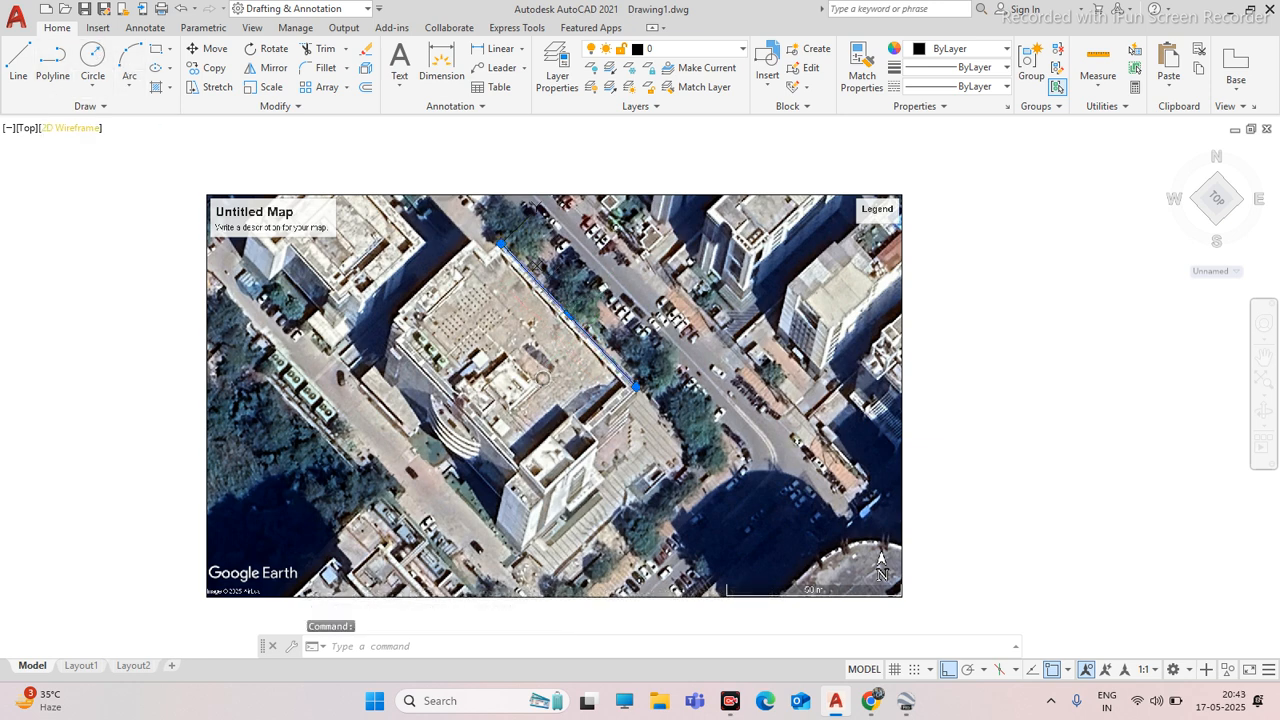
pyautogui.click(47, 66)
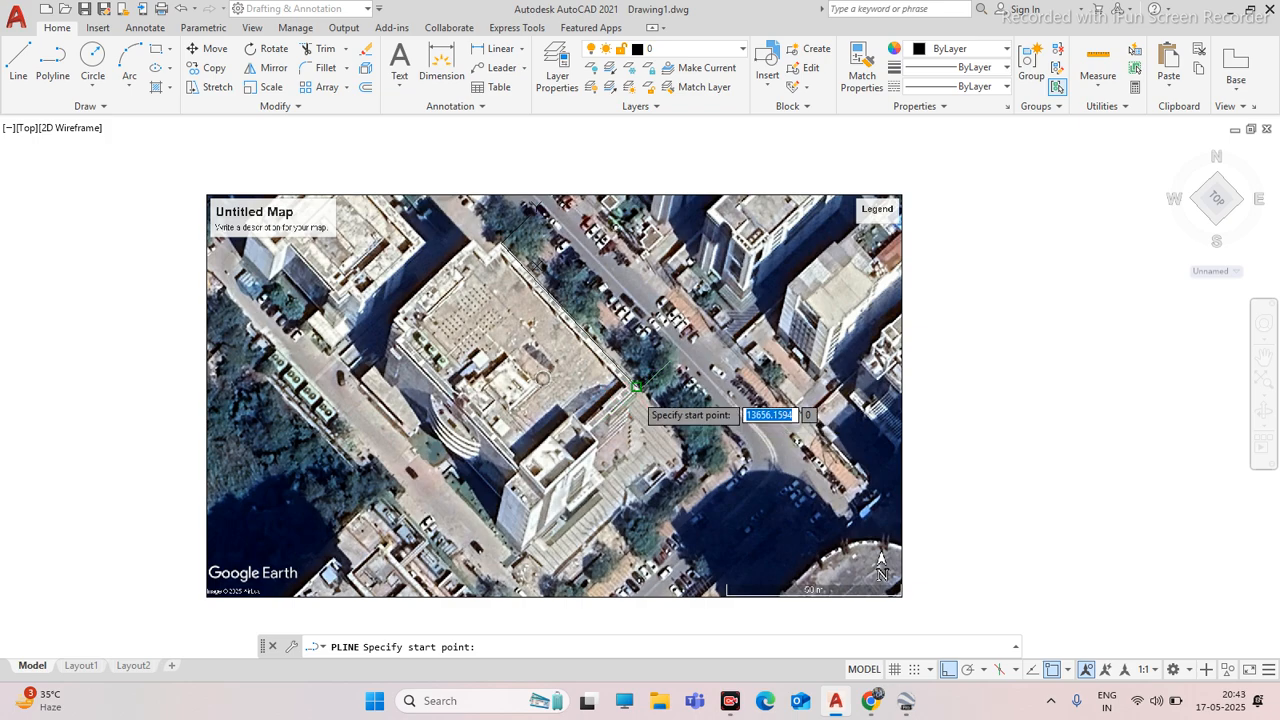
pyautogui.scroll(3, 633, 388)
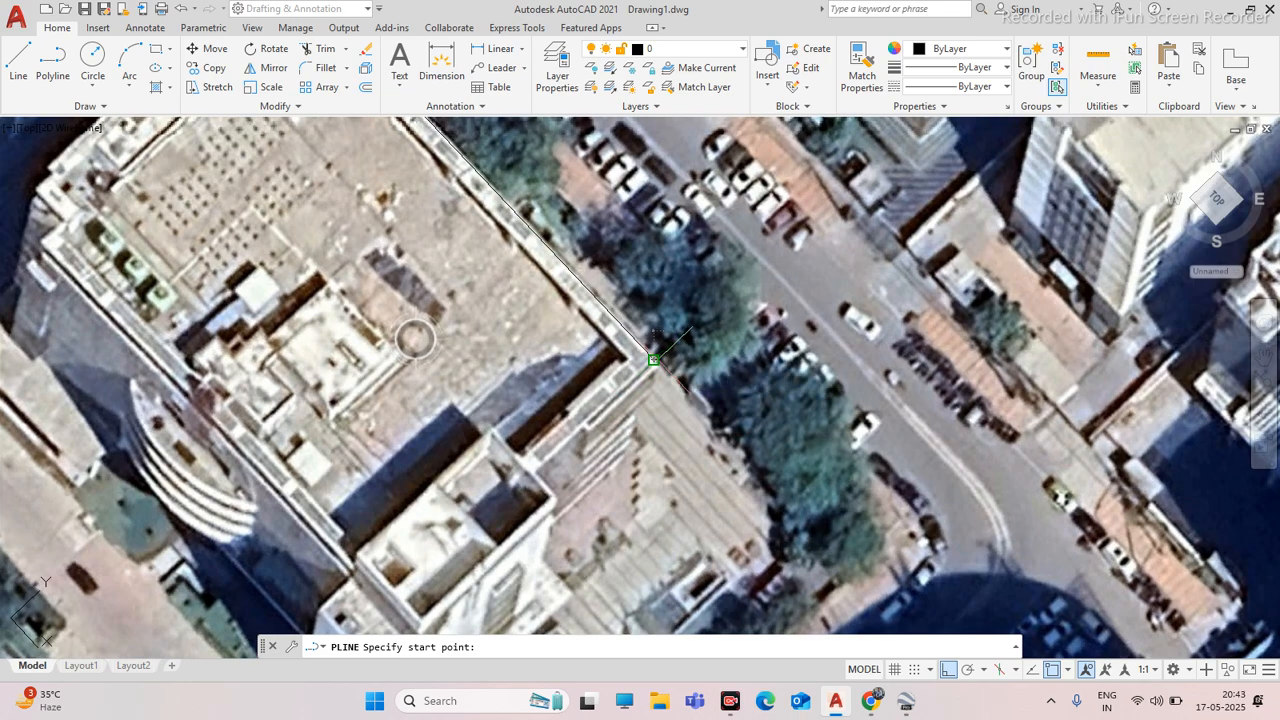
pyautogui.click(652, 358)
pyautogui.scroll(3, 549, 456)
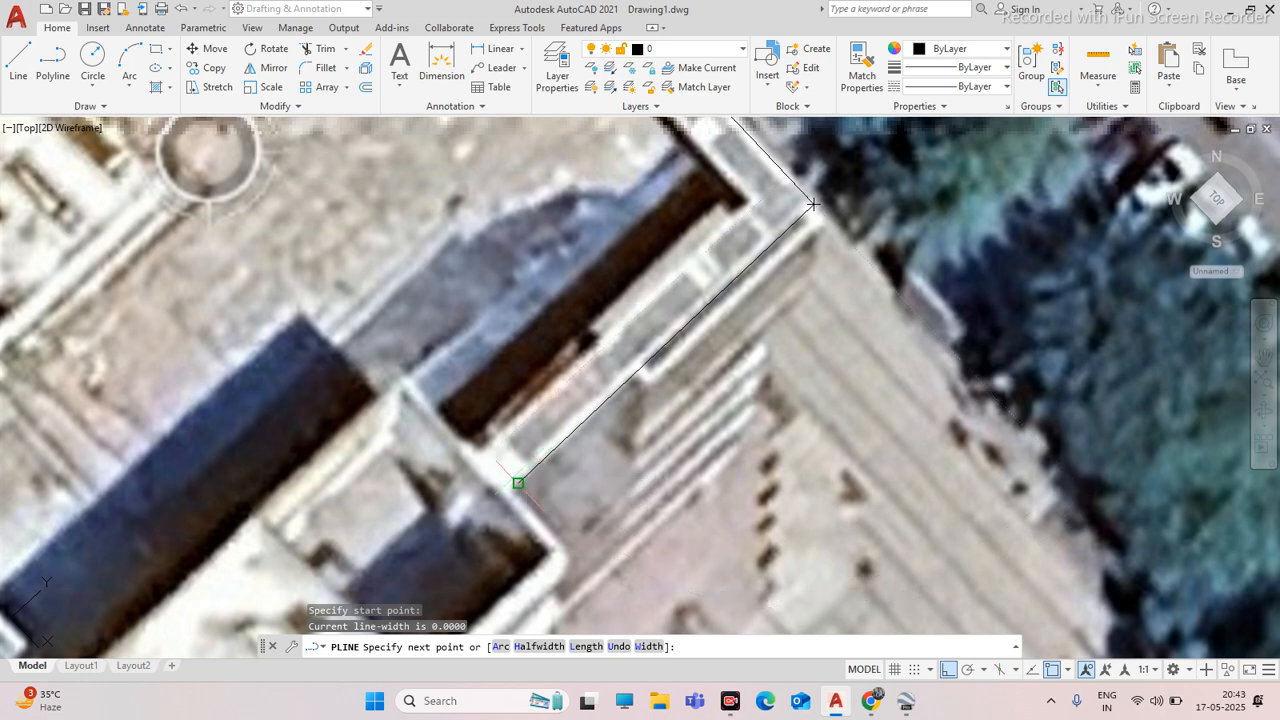
pyautogui.click(518, 484)
pyautogui.click(560, 530)
# Continue the polyline about 5,380 mm to the south corner and along the southwest edge toward the west corner
pyautogui.scroll(-5, 654, 494)
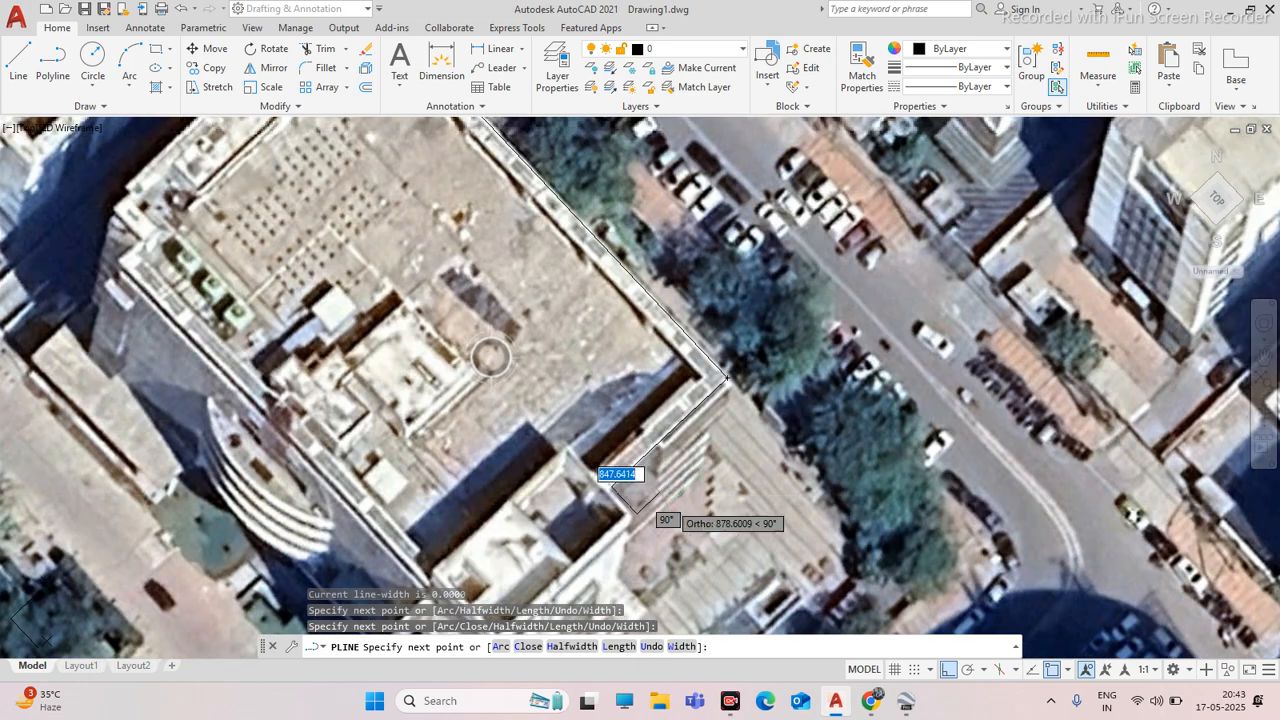
pyautogui.scroll(4, 650, 495)
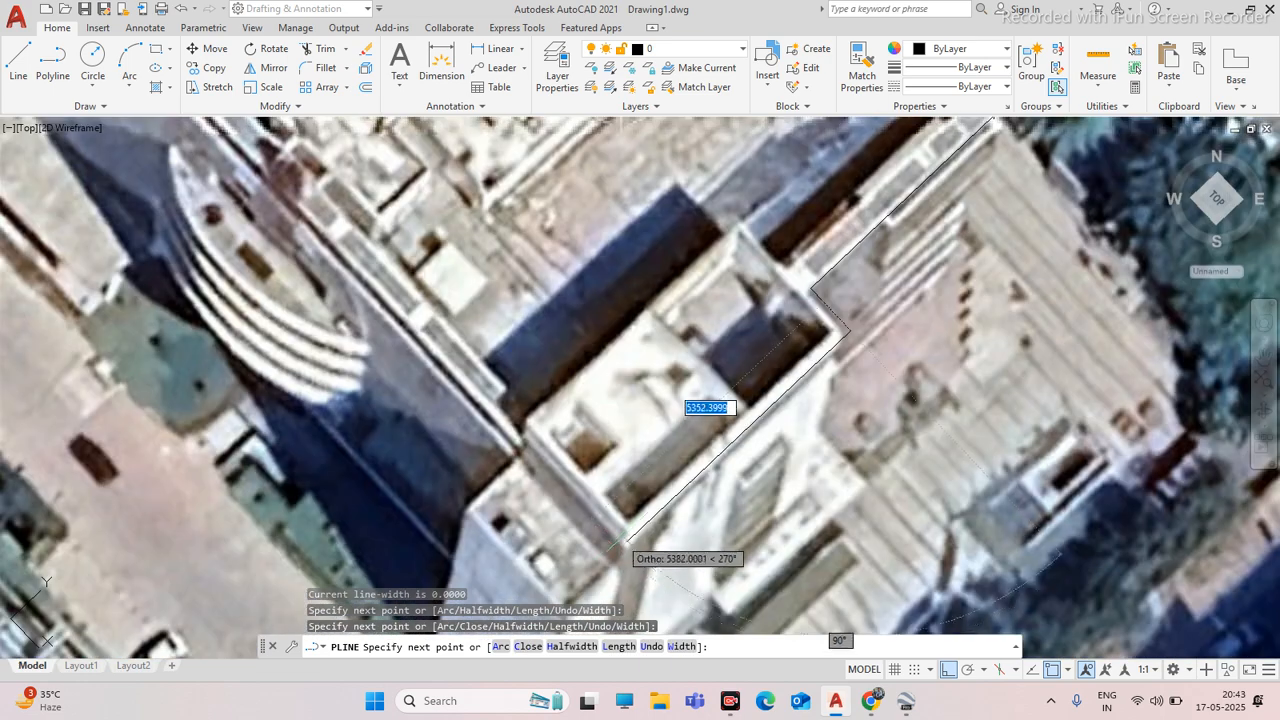
pyautogui.scroll(2, 640, 524)
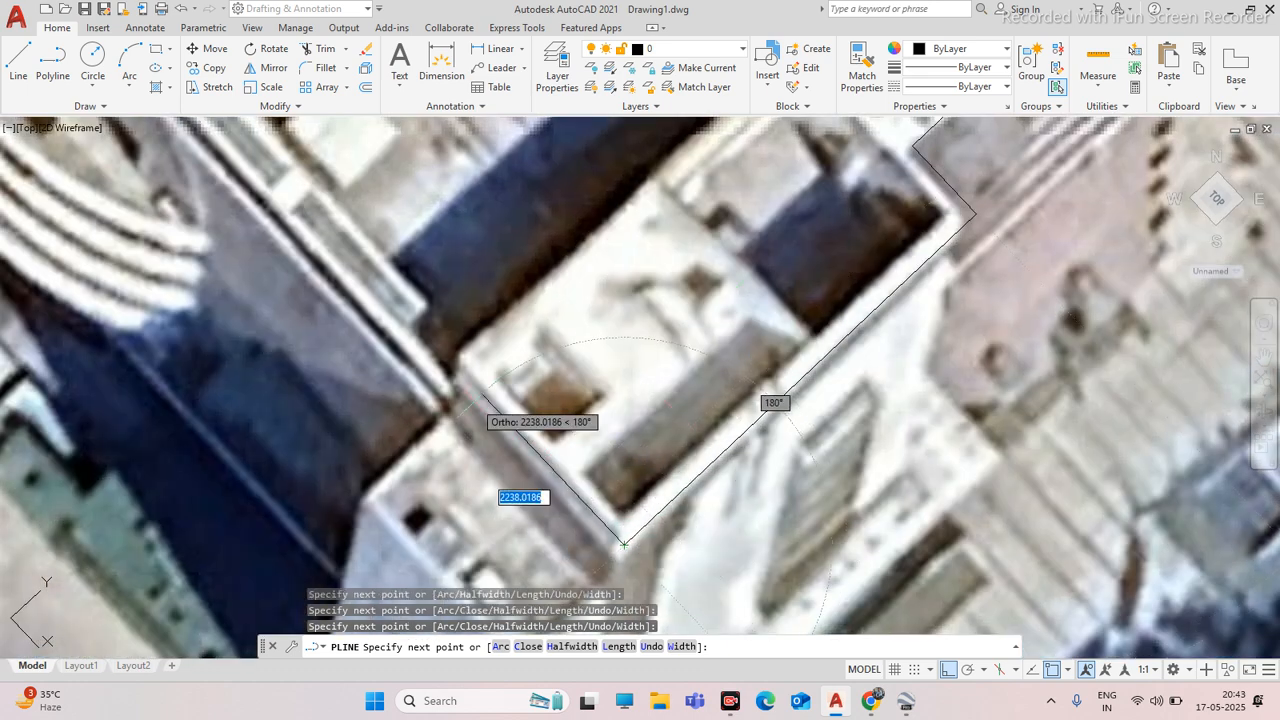
pyautogui.scroll(-8, 449, 366)
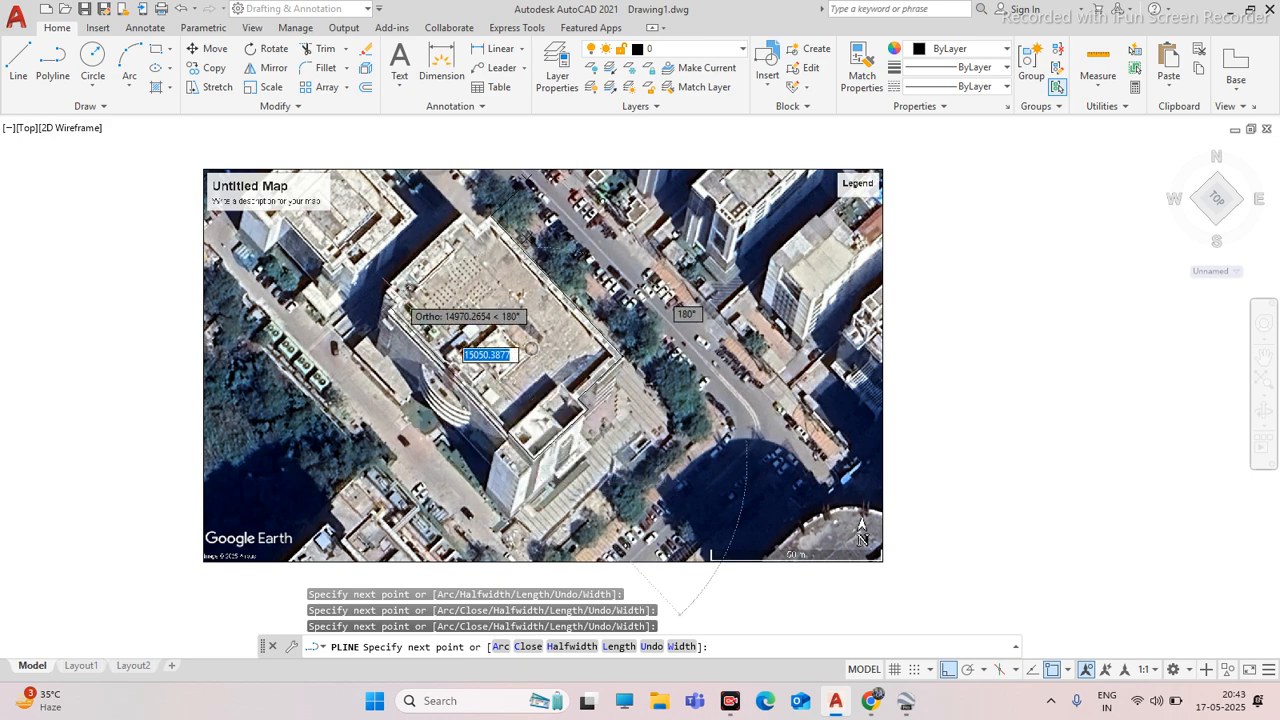
pyautogui.scroll(6, 400, 300)
pyautogui.scroll(4, 376, 384)
pyautogui.click(390, 362)
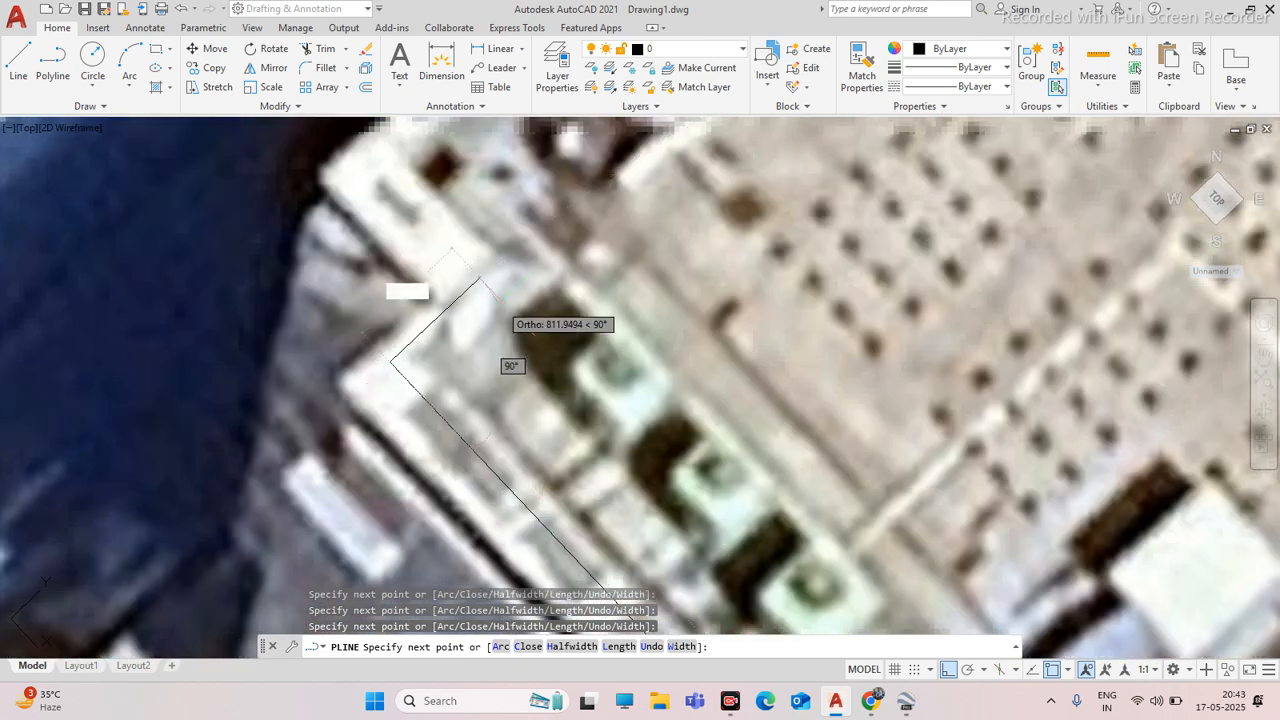
# Trace the inward jog and small stepped offsets at the roof's west corner
pyautogui.click(490, 270)
pyautogui.scroll(-5, 488, 290)
pyautogui.scroll(5, 540, 300)
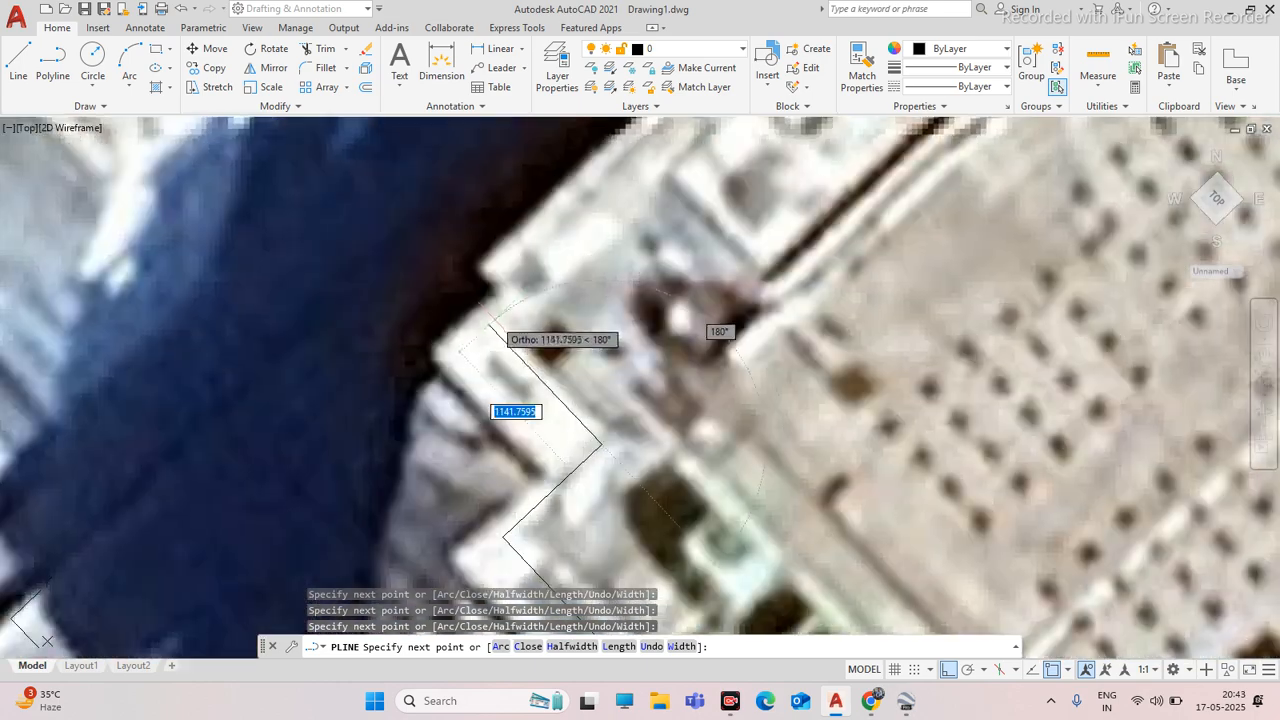
pyautogui.click(477, 348)
pyautogui.scroll(5, 515, 302)
pyautogui.click(530, 290)
pyautogui.click(462, 215)
# Trace the northwest edge and the notch near the north corner, ending the polyline just beyond the northeast edge line's north end
pyautogui.scroll(-6, 455, 280)
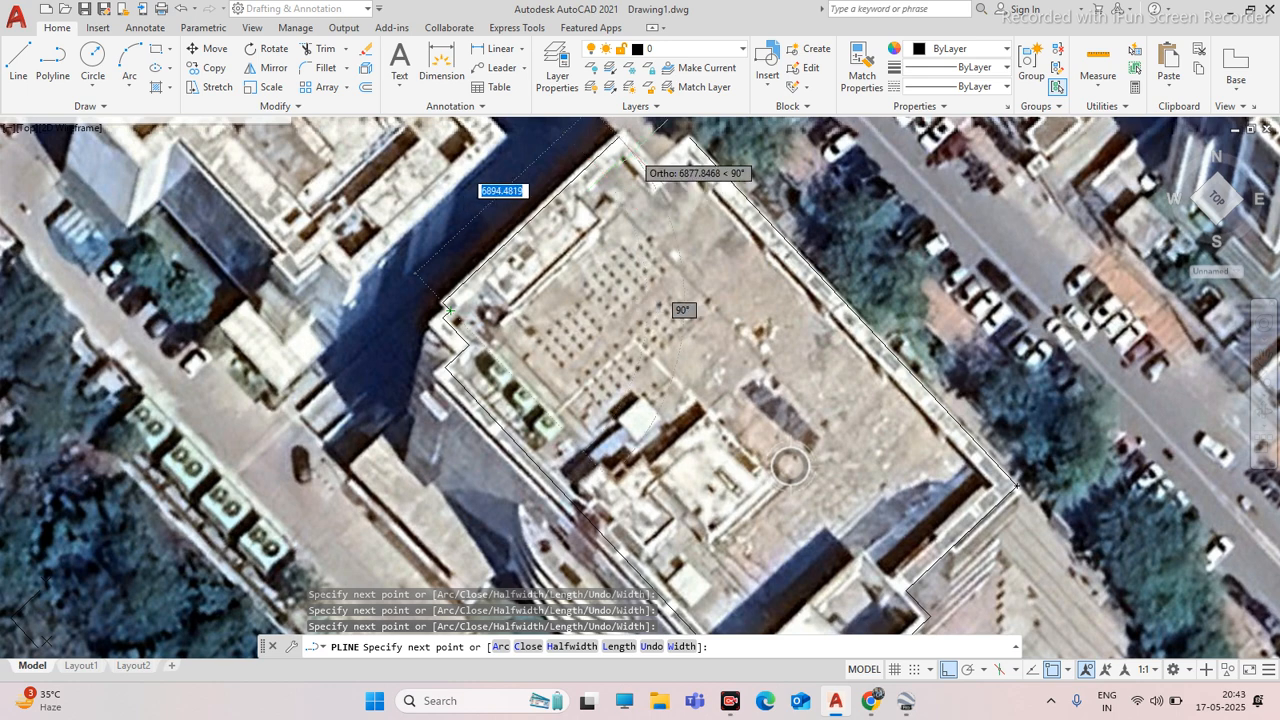
pyautogui.scroll(4, 645, 165)
pyautogui.scroll(-5, 645, 150)
pyautogui.scroll(3, 520, 235)
pyautogui.click(517, 226)
pyautogui.click(597, 309)
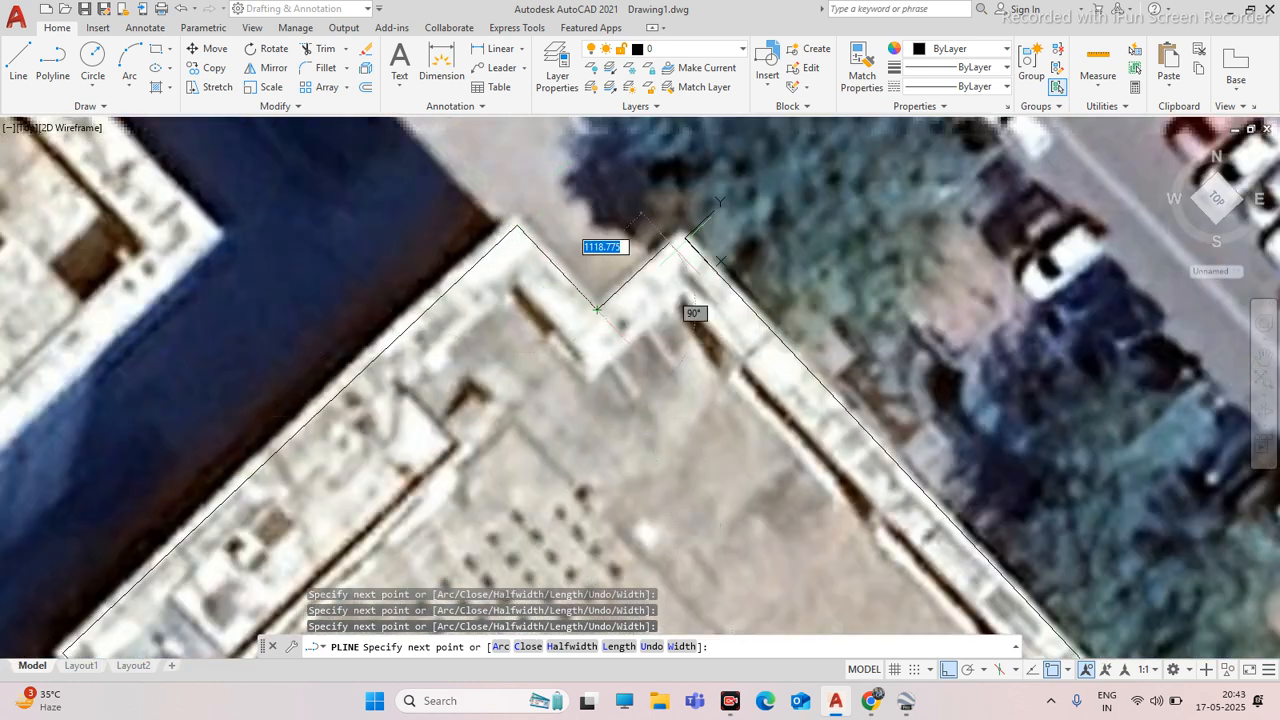
pyautogui.scroll(4, 686, 235)
pyautogui.click(684, 233)
pyautogui.press('Escape')
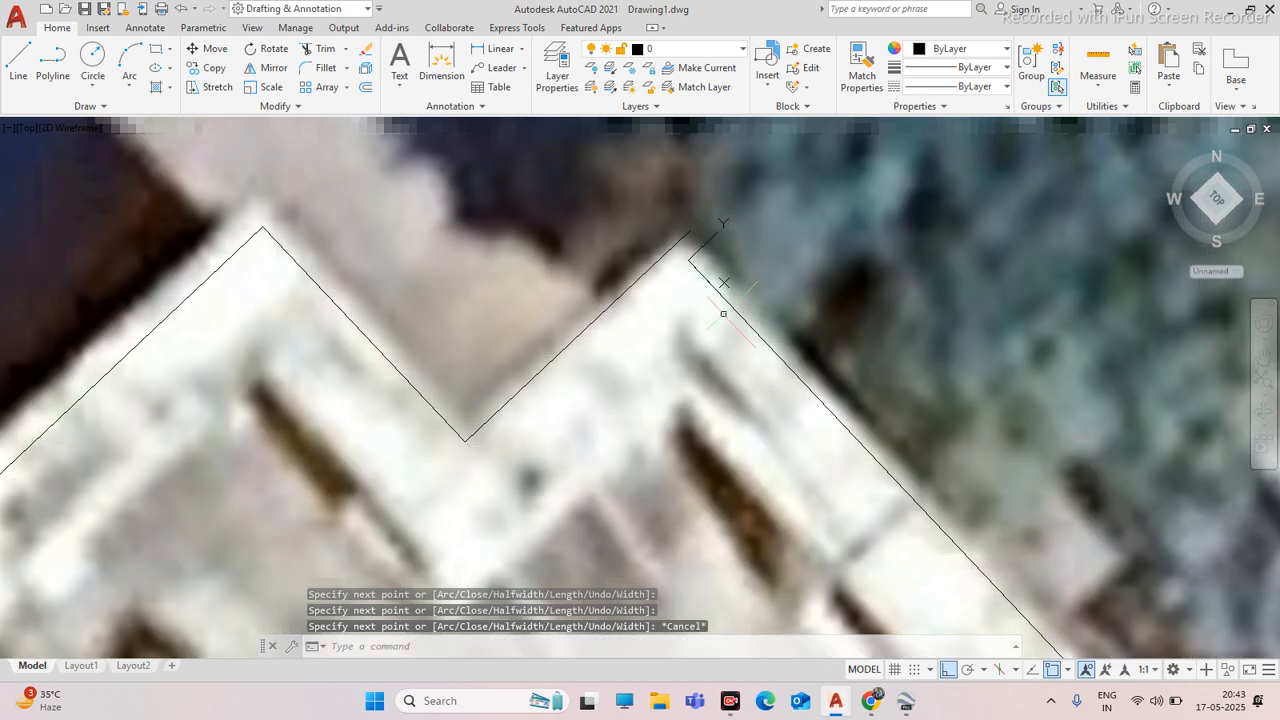
# Close the outline at the north corner with a zero-radius Fillet between the northeast edge line and the polyline's last segment
pyautogui.write('f')
pyautogui.press('Return')
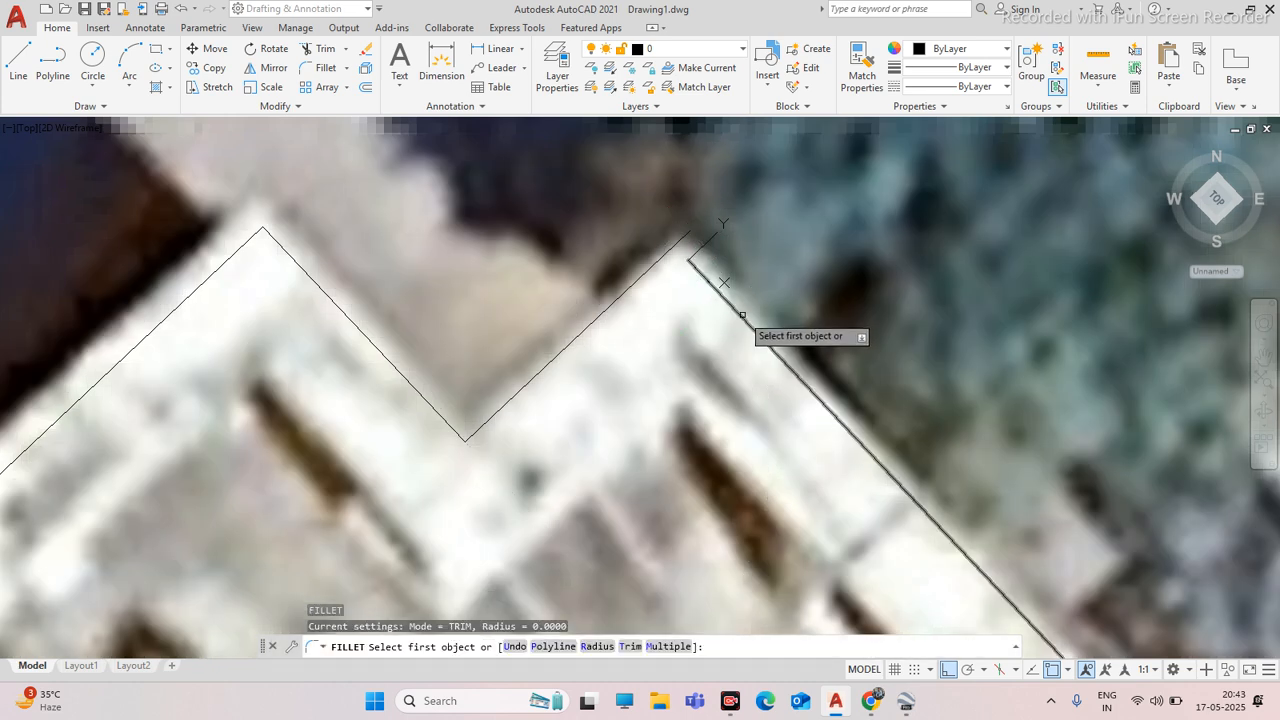
pyautogui.click(743, 315)
pyautogui.click(634, 285)
pyautogui.scroll(-5, 600, 290)
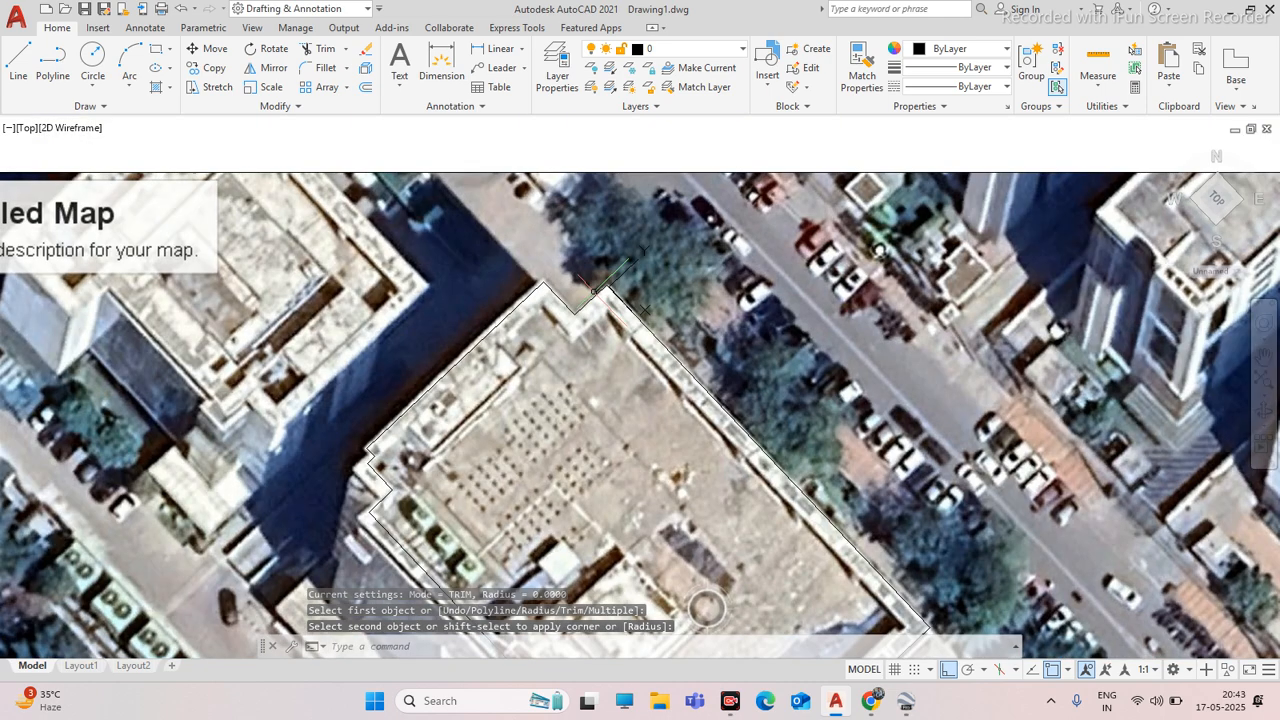
pyautogui.press('Escape')
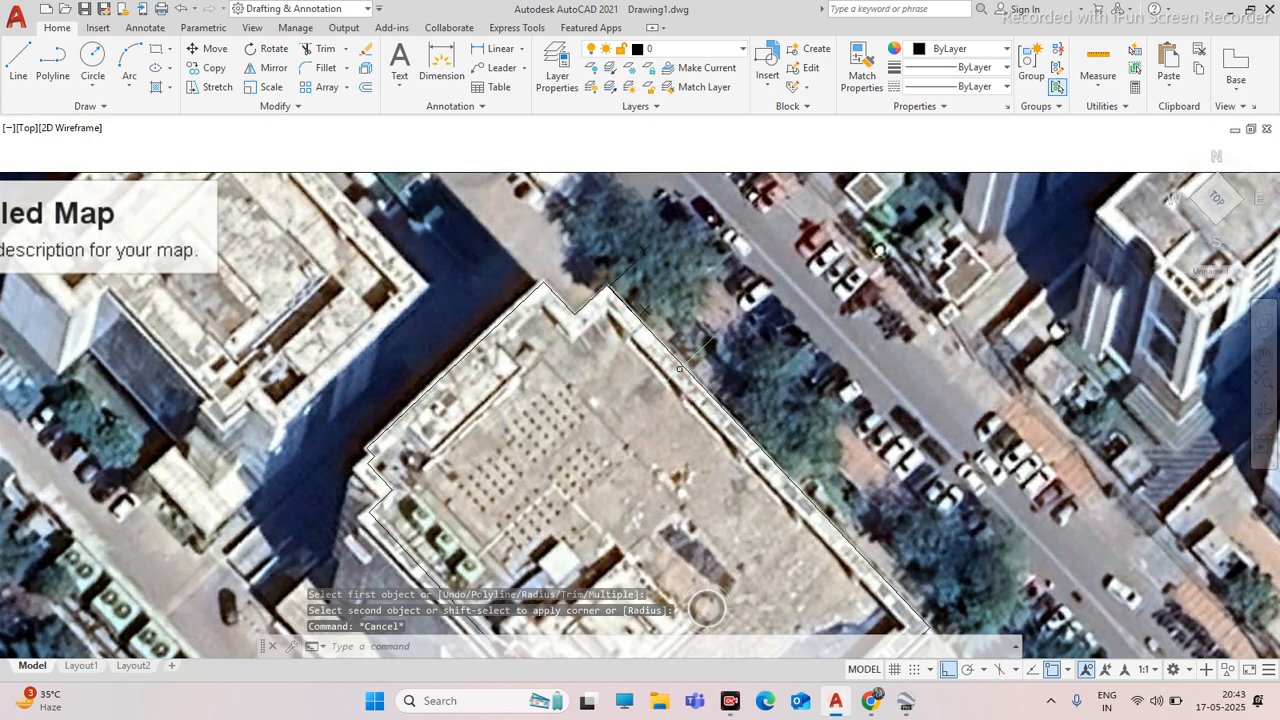
pyautogui.click(692, 378)
pyautogui.click(665, 377)
pyautogui.press('Escape')
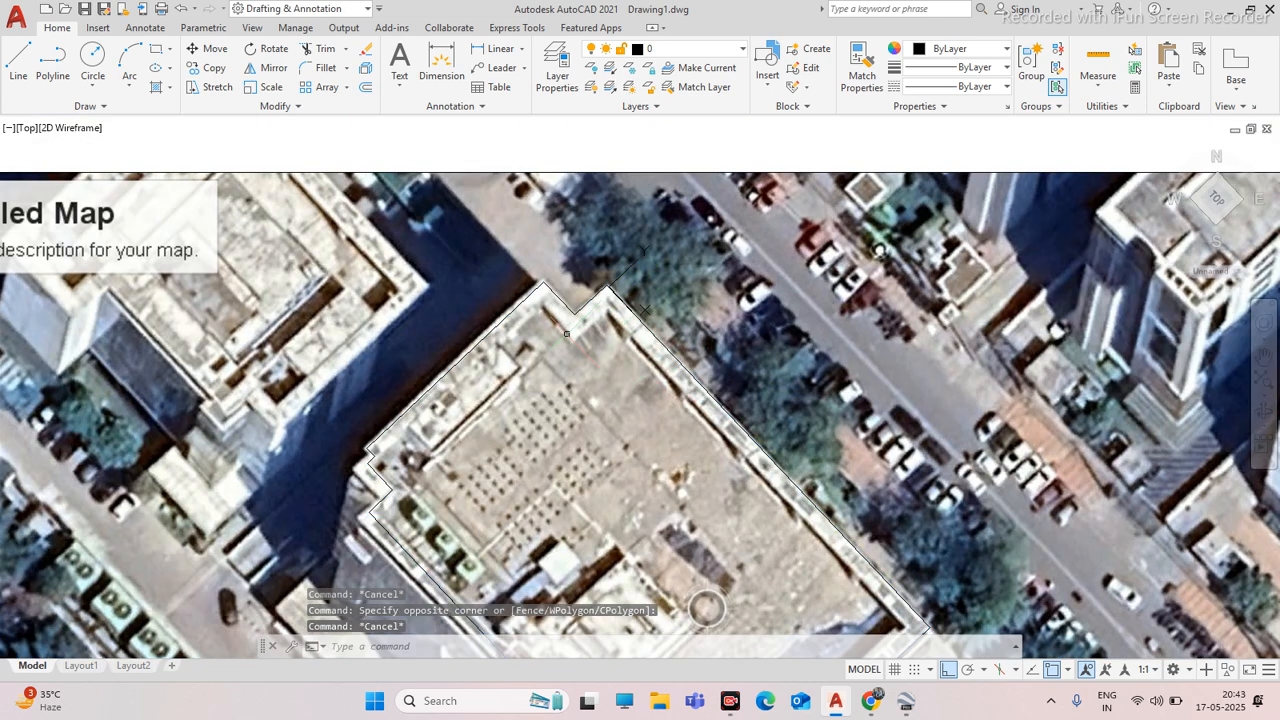
pyautogui.write('fi')
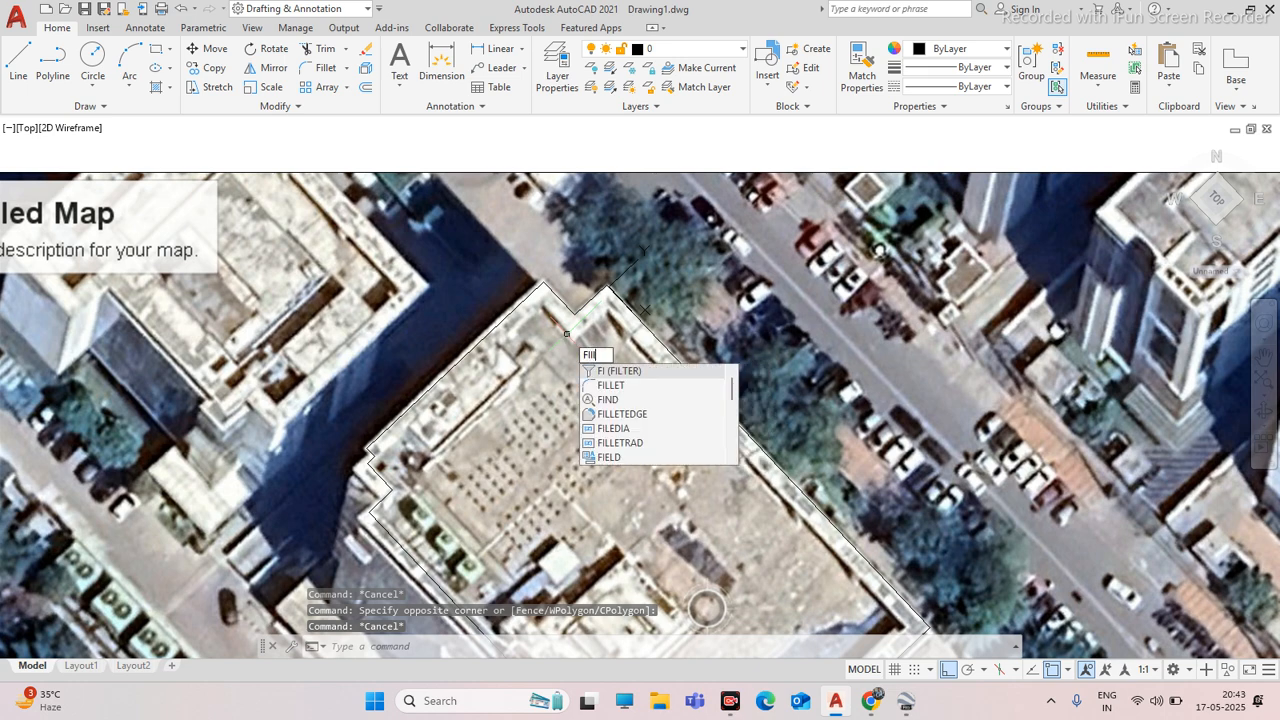
pyautogui.write('lle')
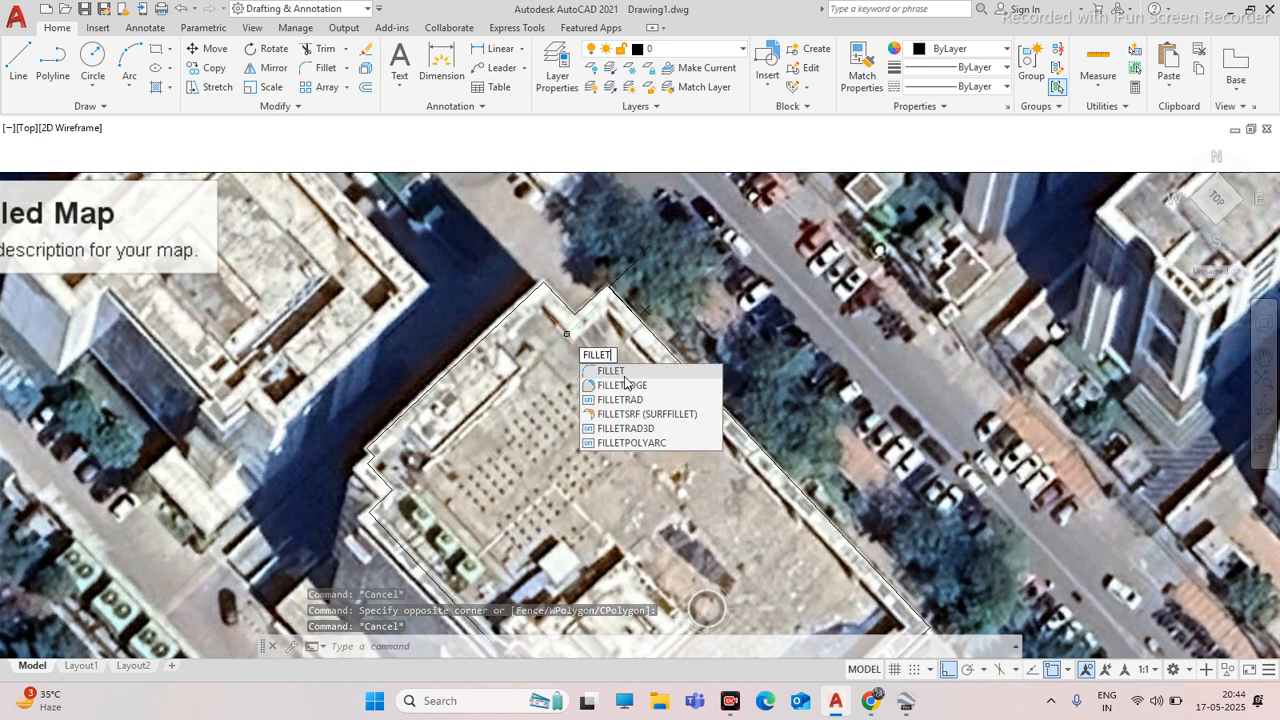
pyautogui.write('t')
pyautogui.press('Escape')
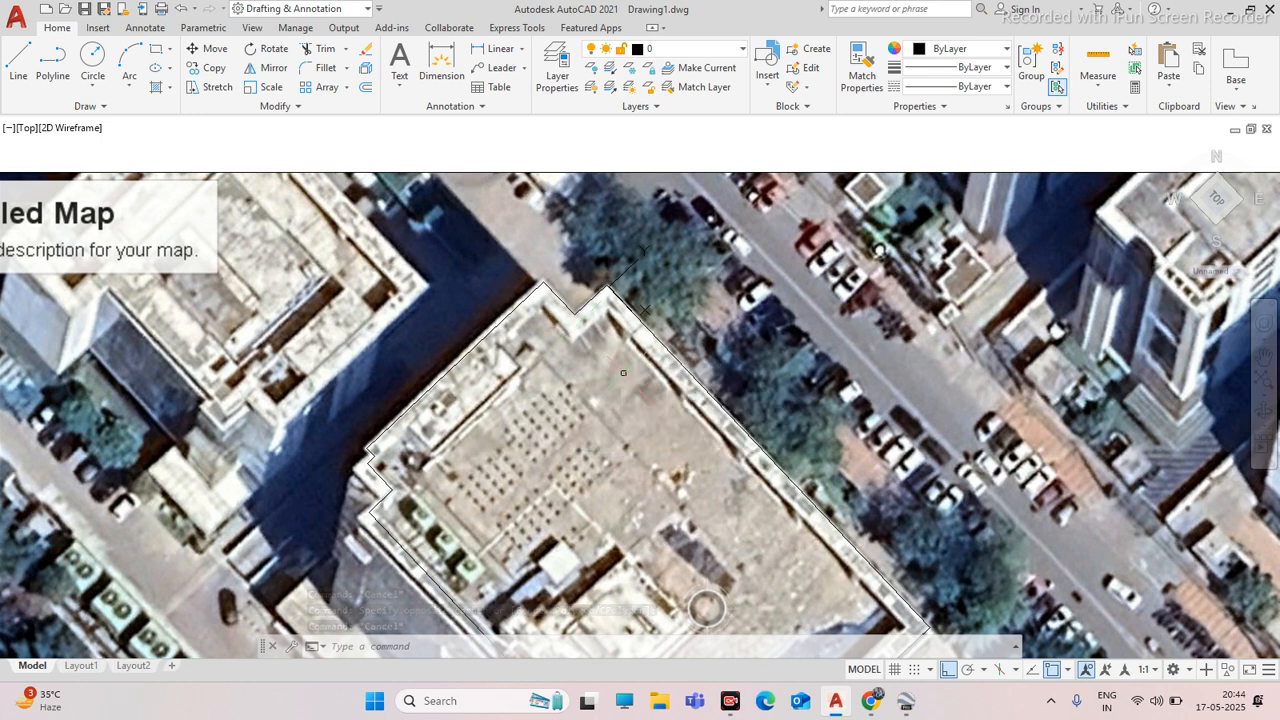
# Draw a single-segment demonstration polyline running up to the northeast in the blank space east of the image
pyautogui.click(50, 80)
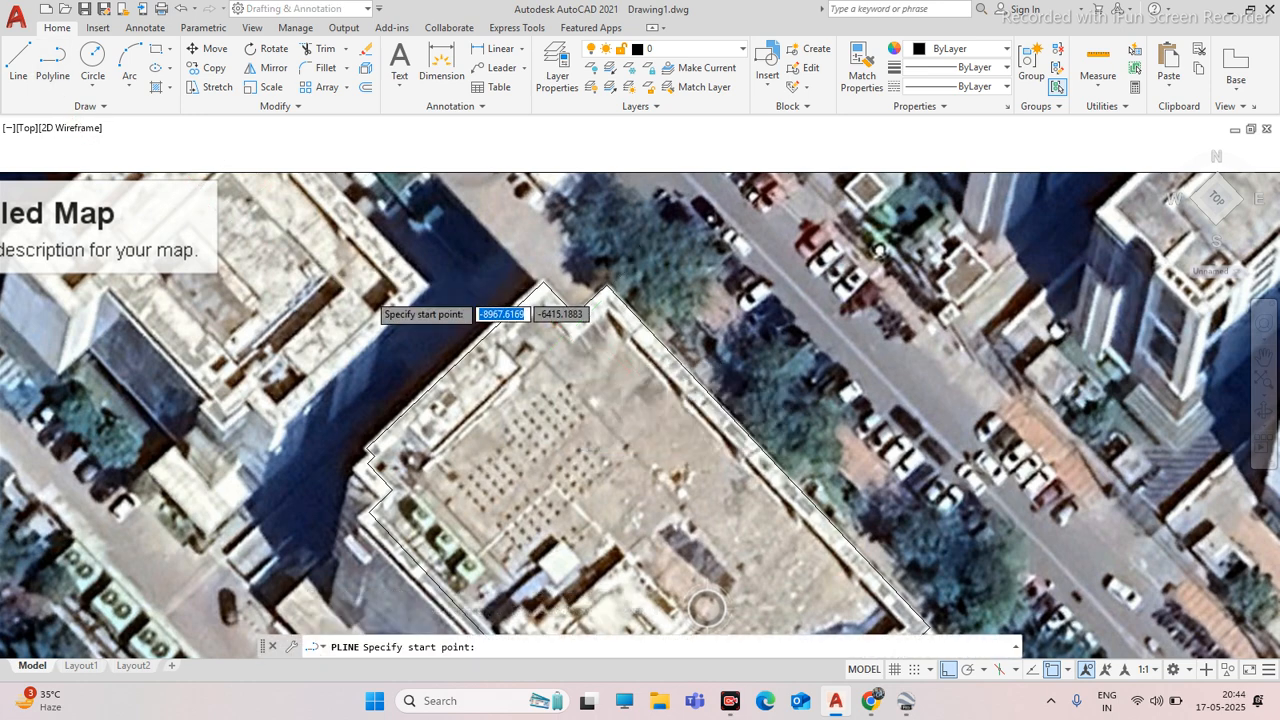
pyautogui.scroll(-6, 480, 310)
pyautogui.scroll(2, 766, 350)
pyautogui.click(740, 355)
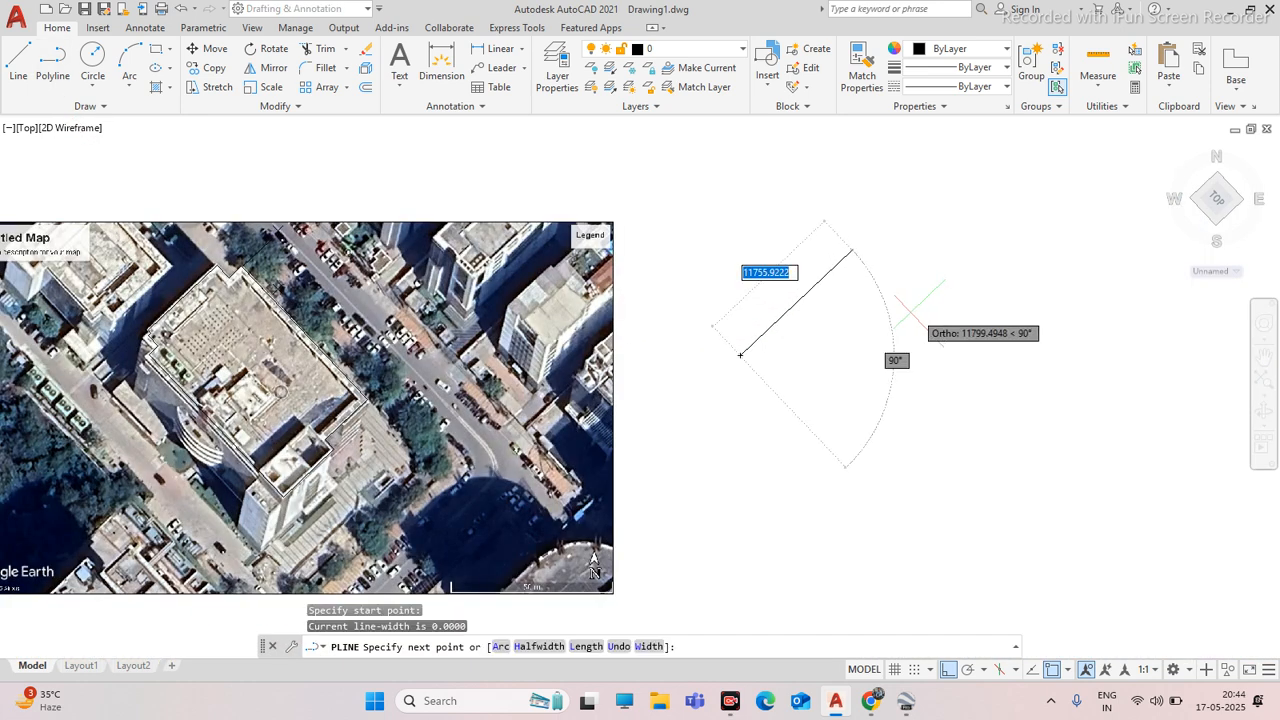
pyautogui.click(831, 283)
pyautogui.press('Escape')
pyautogui.scroll(6, 846, 294)
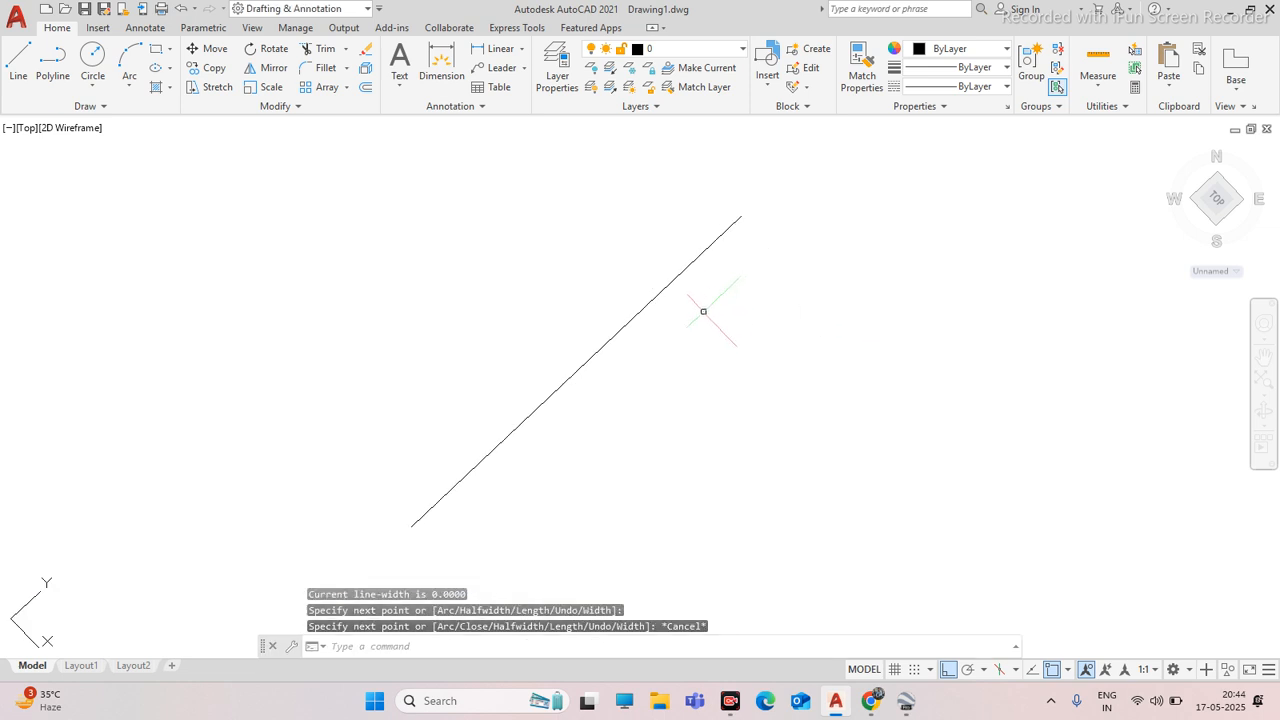
# Draw a second demonstration polyline about 6,300 mm long, perpendicular to the first and starting just past its upper end
pyautogui.press('Return')
pyautogui.click(774, 235)
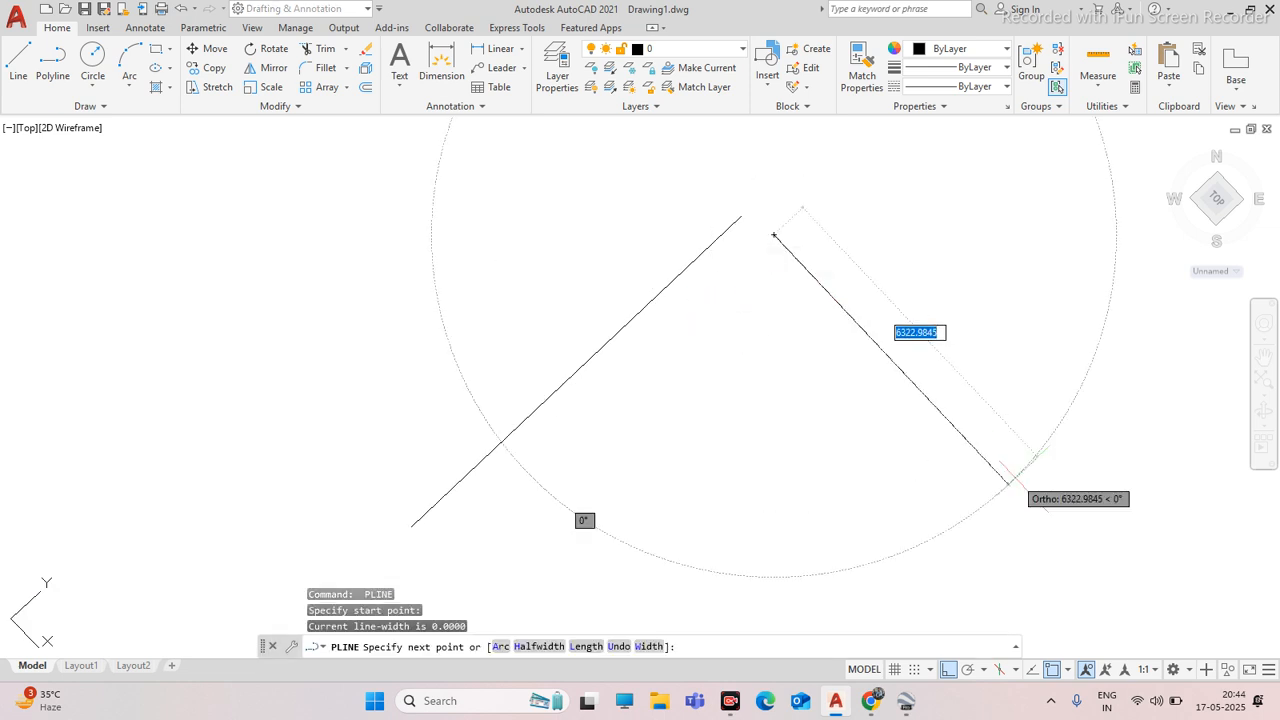
pyautogui.click(1003, 483)
pyautogui.press('Escape')
pyautogui.scroll(-6, 729, 349)
pyautogui.scroll(4, 739, 338)
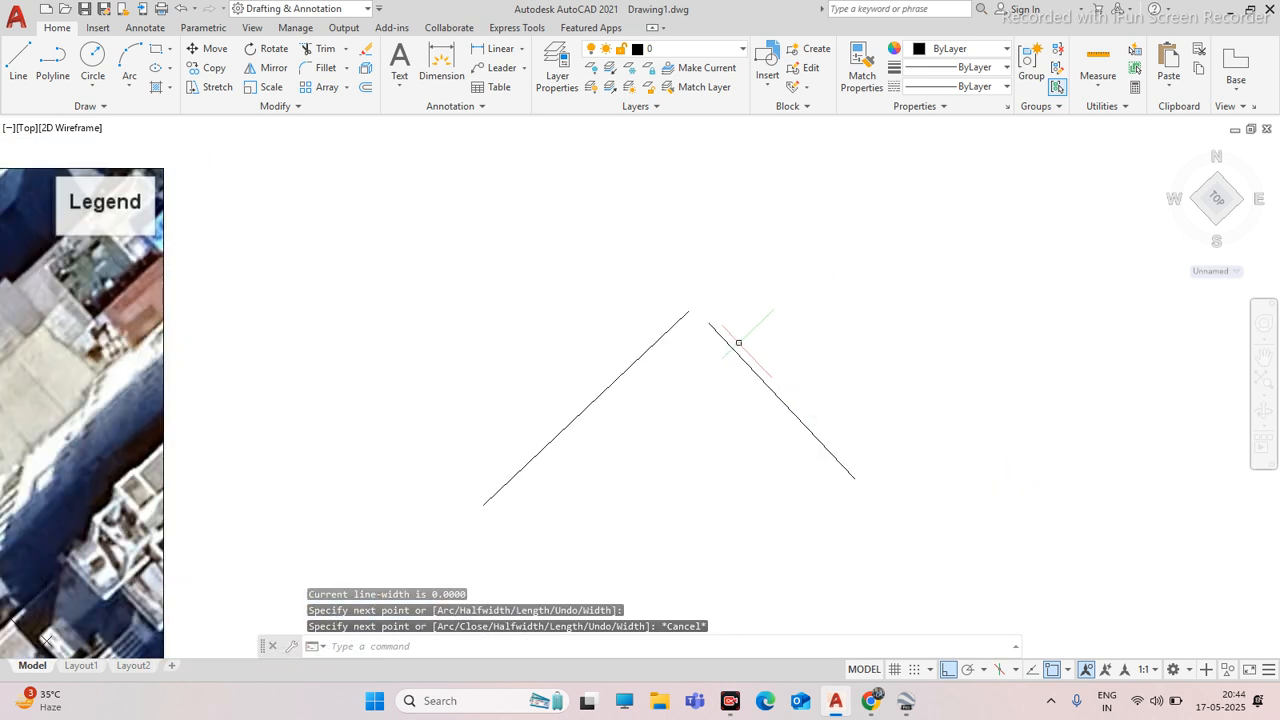
# Join the two demonstration lines into a sharp corner with a zero-radius Fillet
pyautogui.write('FILLET')
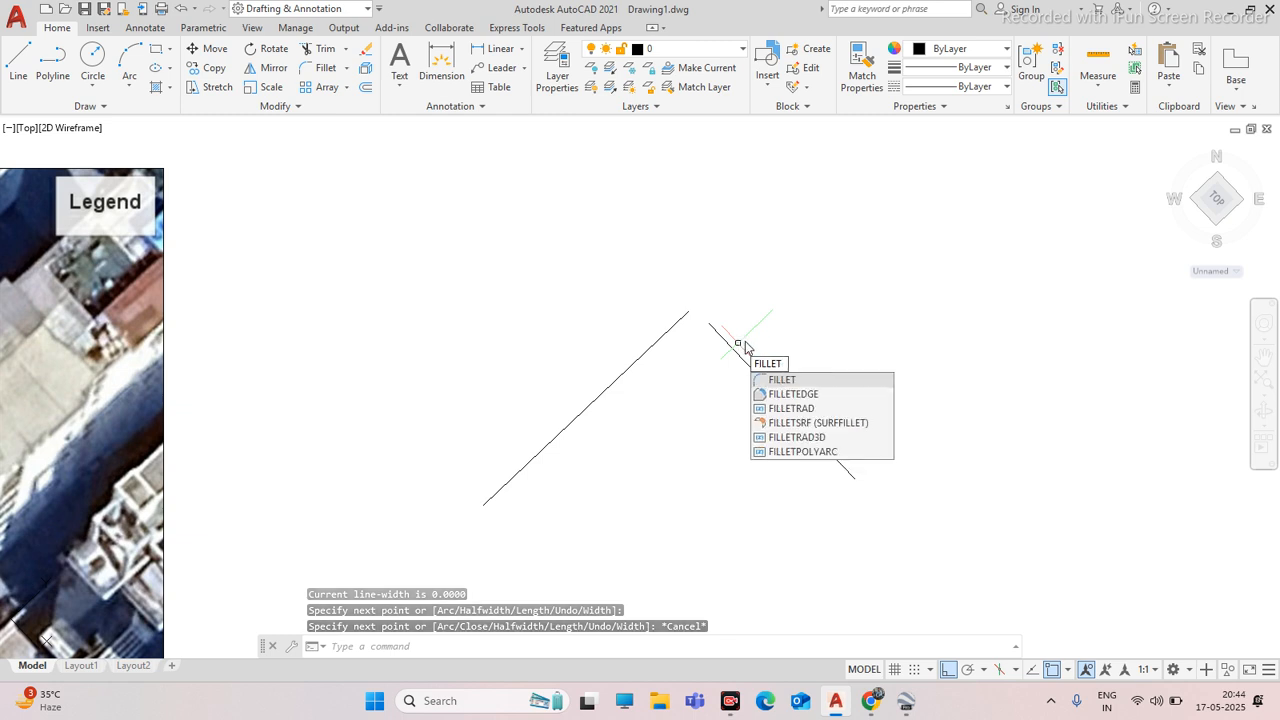
pyautogui.press('Escape')
pyautogui.write('f')
pyautogui.press('Return')
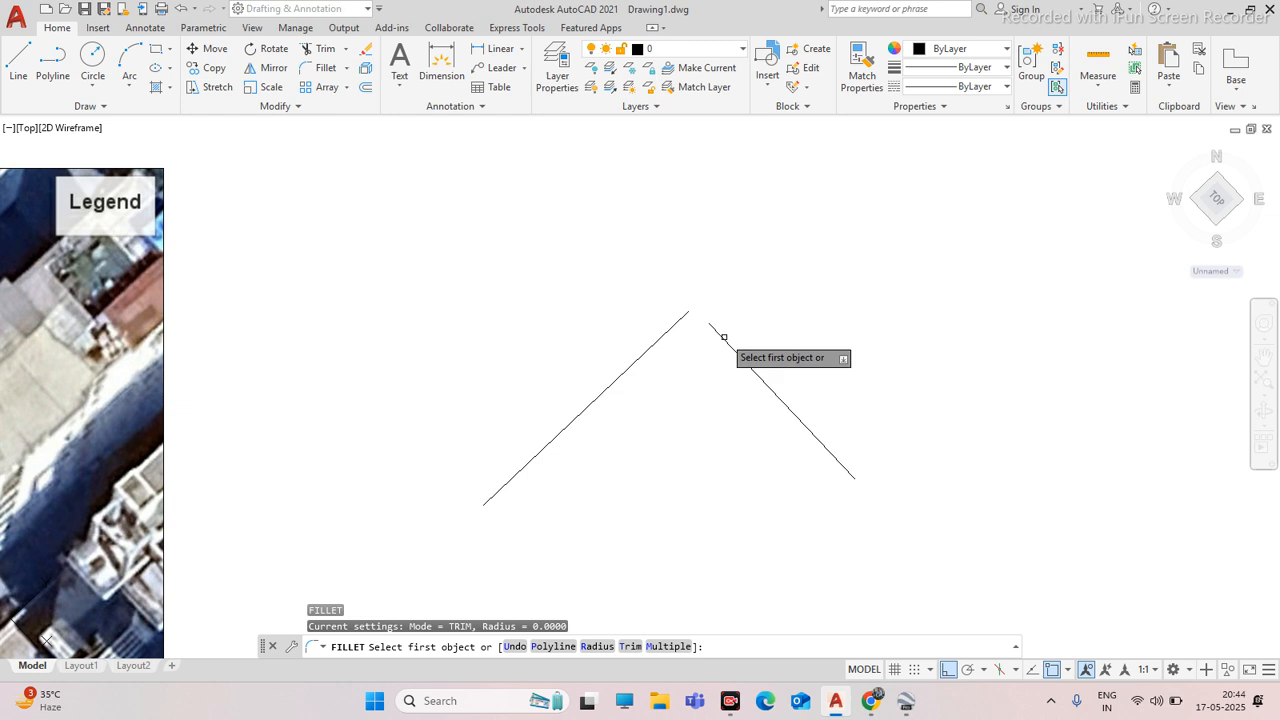
pyautogui.click(713, 326)
pyautogui.click(677, 319)
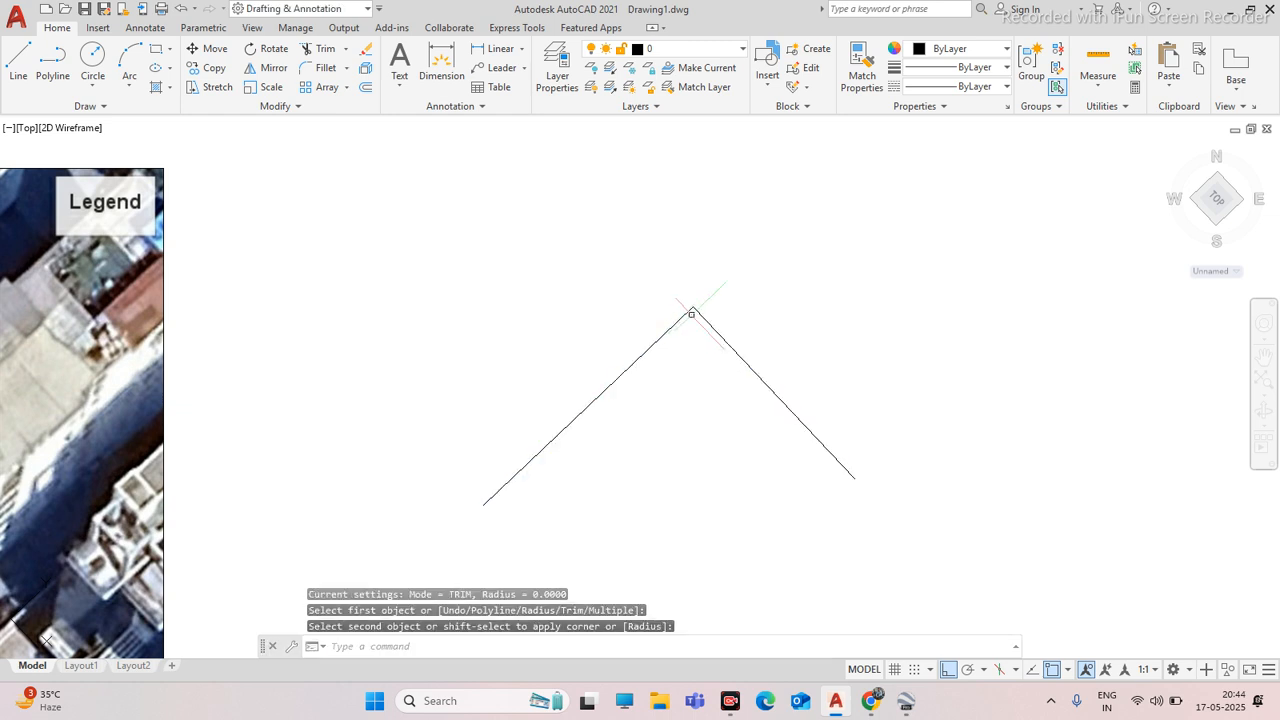
# Select the joined demonstration polyline and erase it
pyautogui.scroll(2, 691, 314)
pyautogui.click(692, 308)
pyautogui.click(694, 306)
pyautogui.press('Escape')
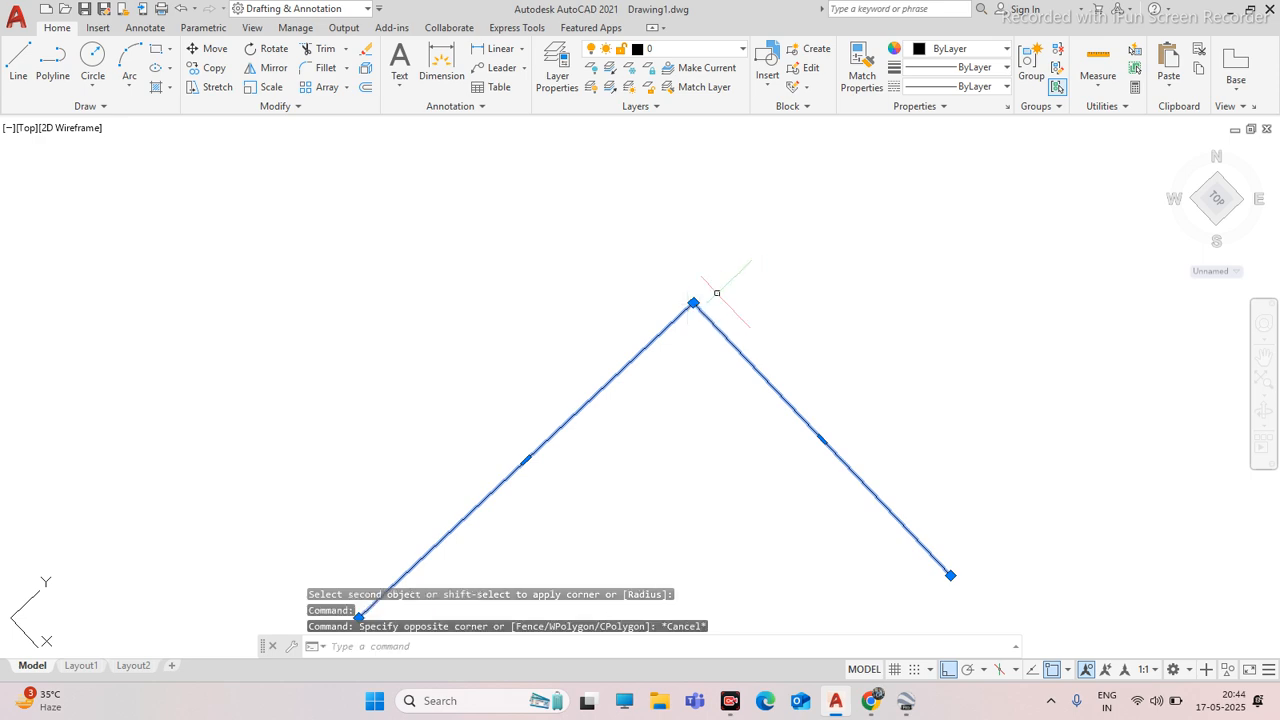
pyautogui.scroll(-5, 685, 319)
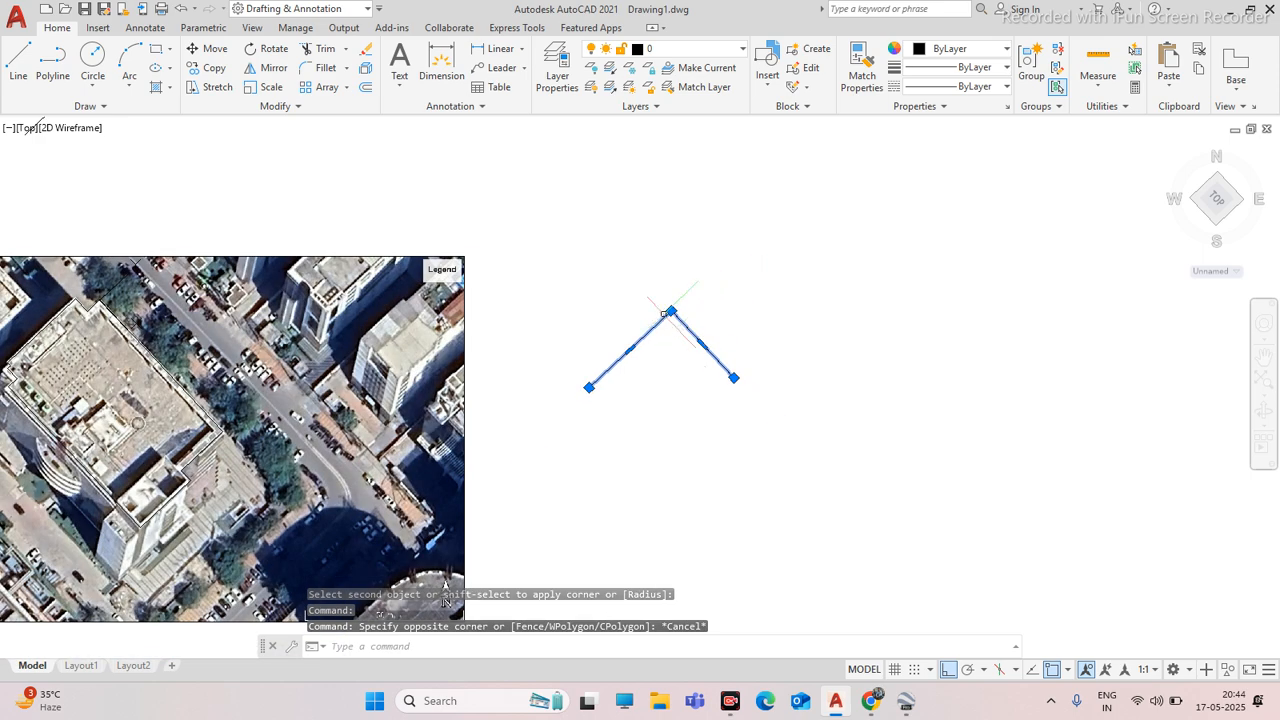
pyautogui.scroll(4, 676, 315)
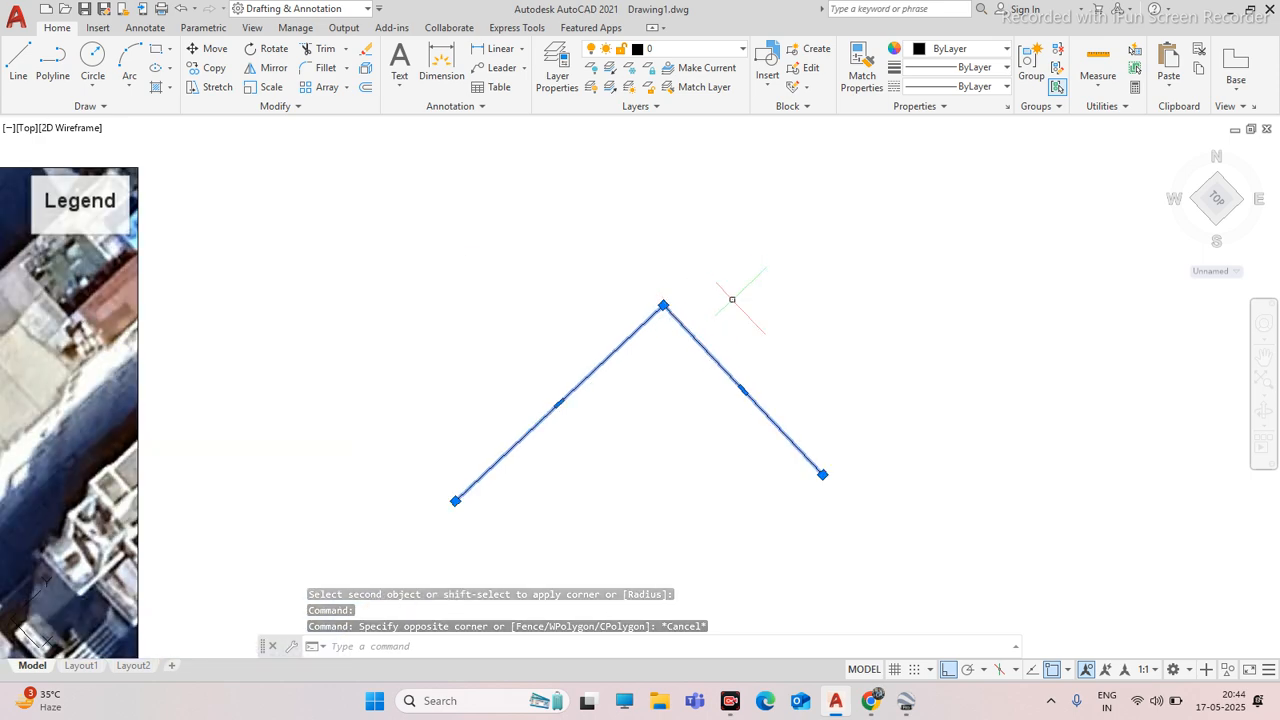
pyautogui.scroll(-6, 732, 299)
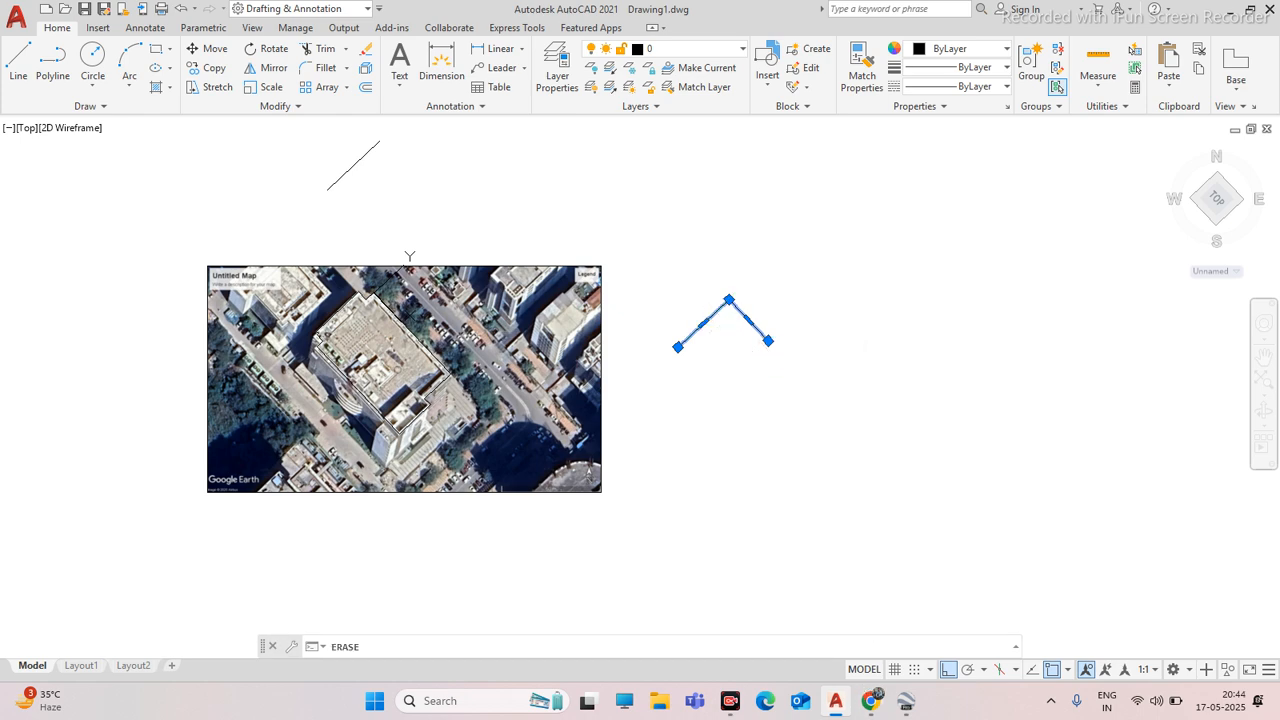
pyautogui.press('Delete')
# Copy the map image together with its traced roof outline into the blank space east of the original
pyautogui.scroll(6, 368, 433)
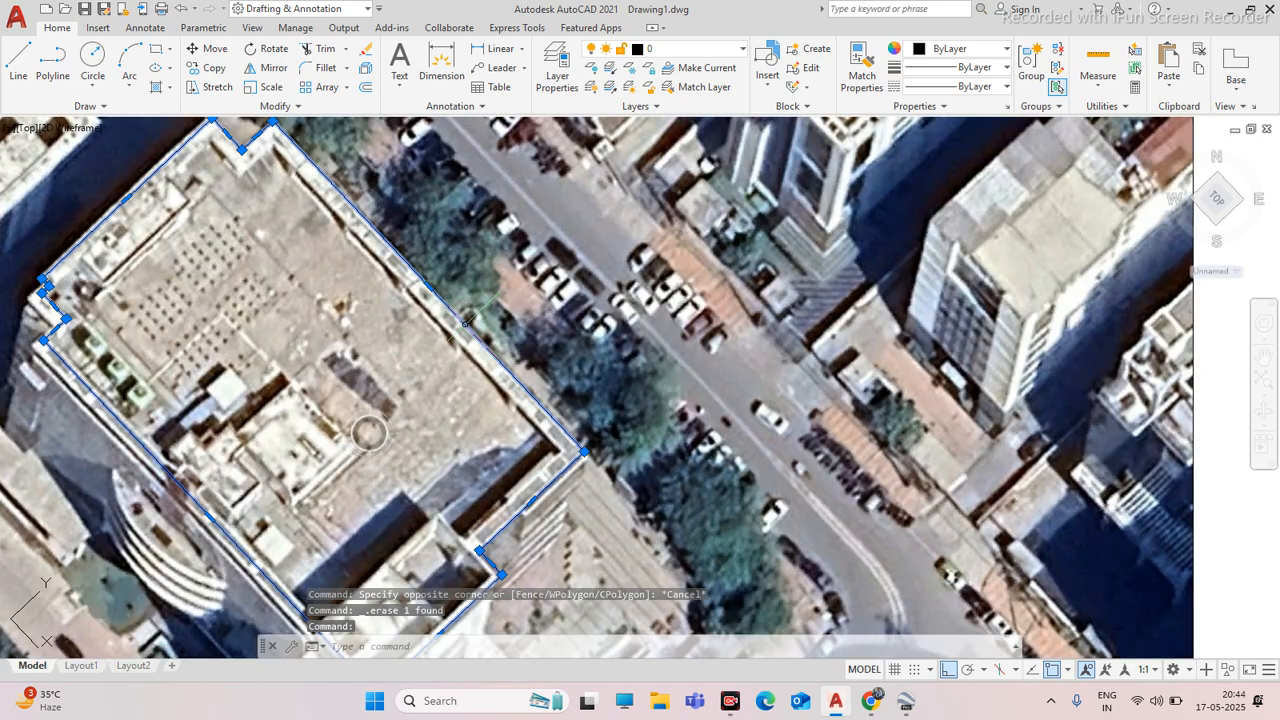
pyautogui.scroll(-6, 623, 319)
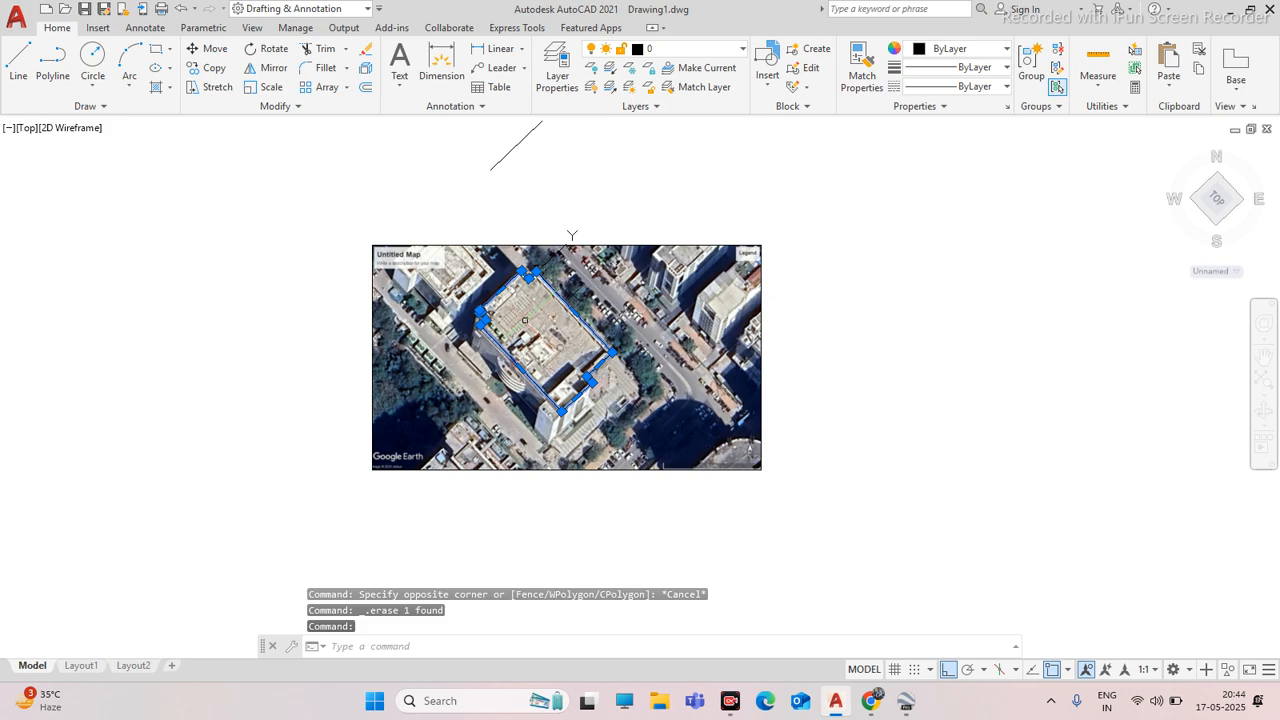
pyautogui.scroll(4, 527, 333)
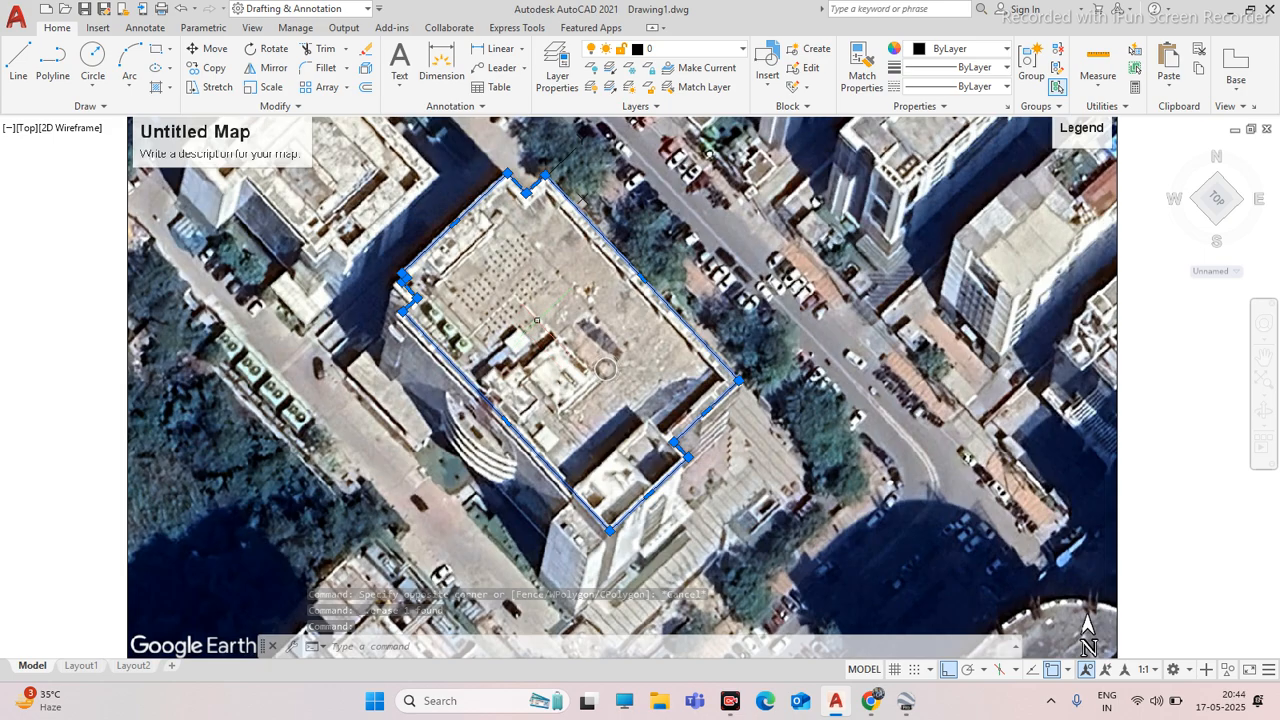
pyautogui.scroll(-4, 560, 320)
pyautogui.scroll(8, 530, 228)
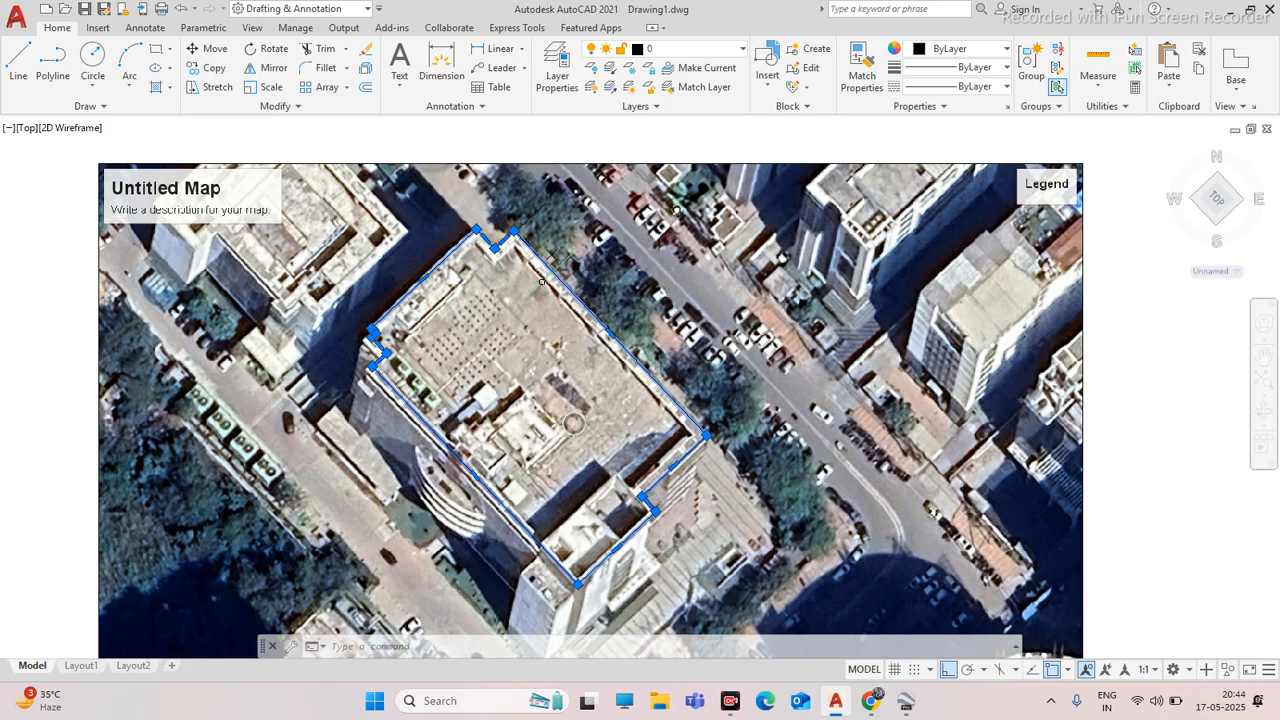
pyautogui.scroll(-6, 518, 235)
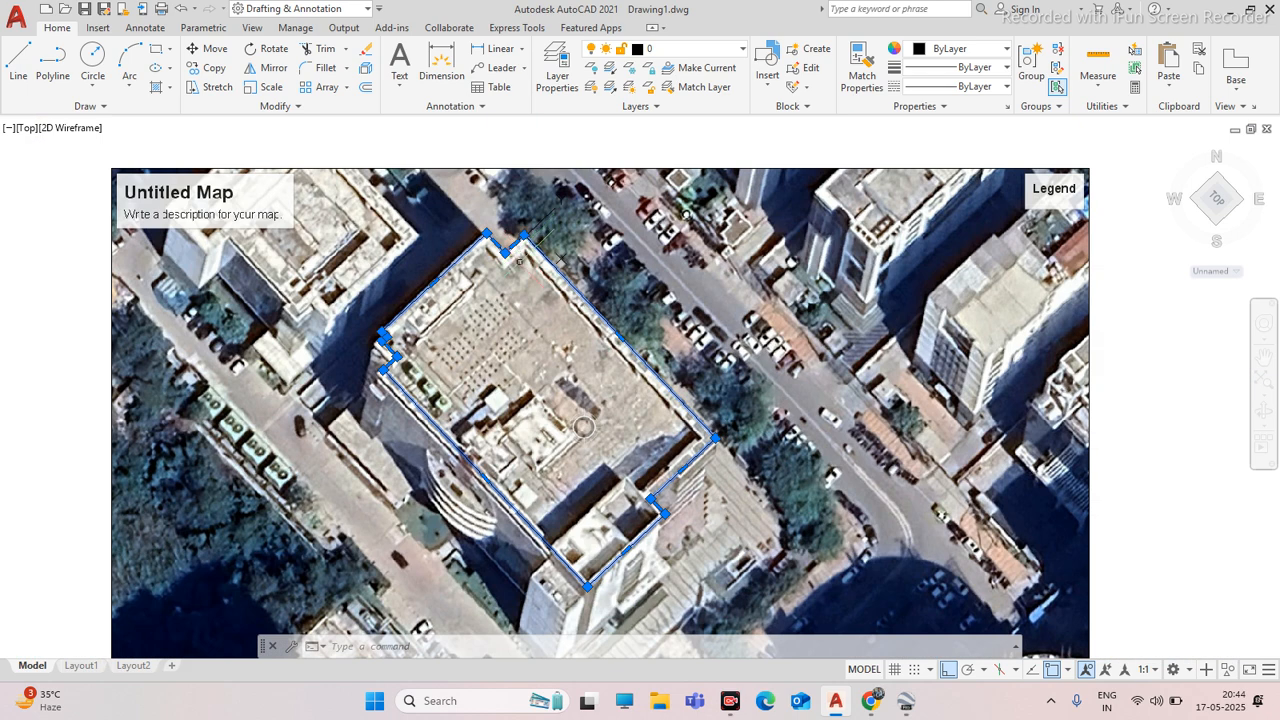
pyautogui.scroll(-4, 489, 333)
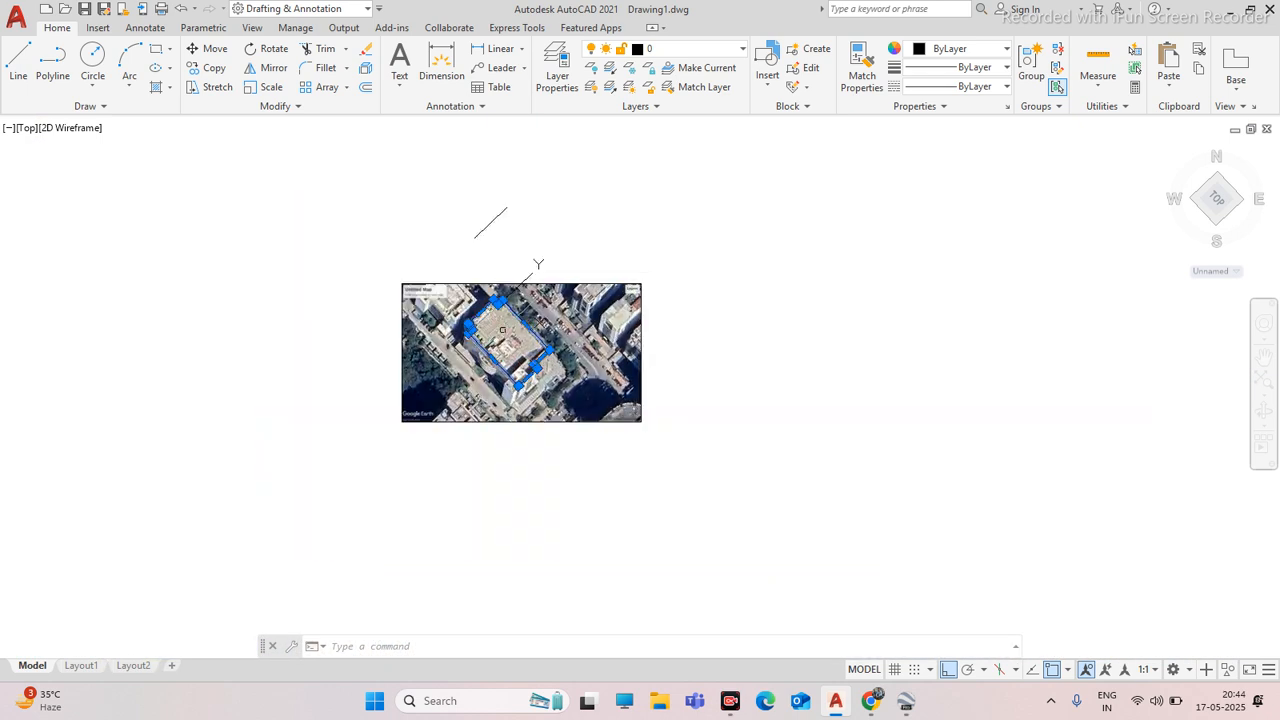
pyautogui.click(674, 271)
pyautogui.click(625, 287)
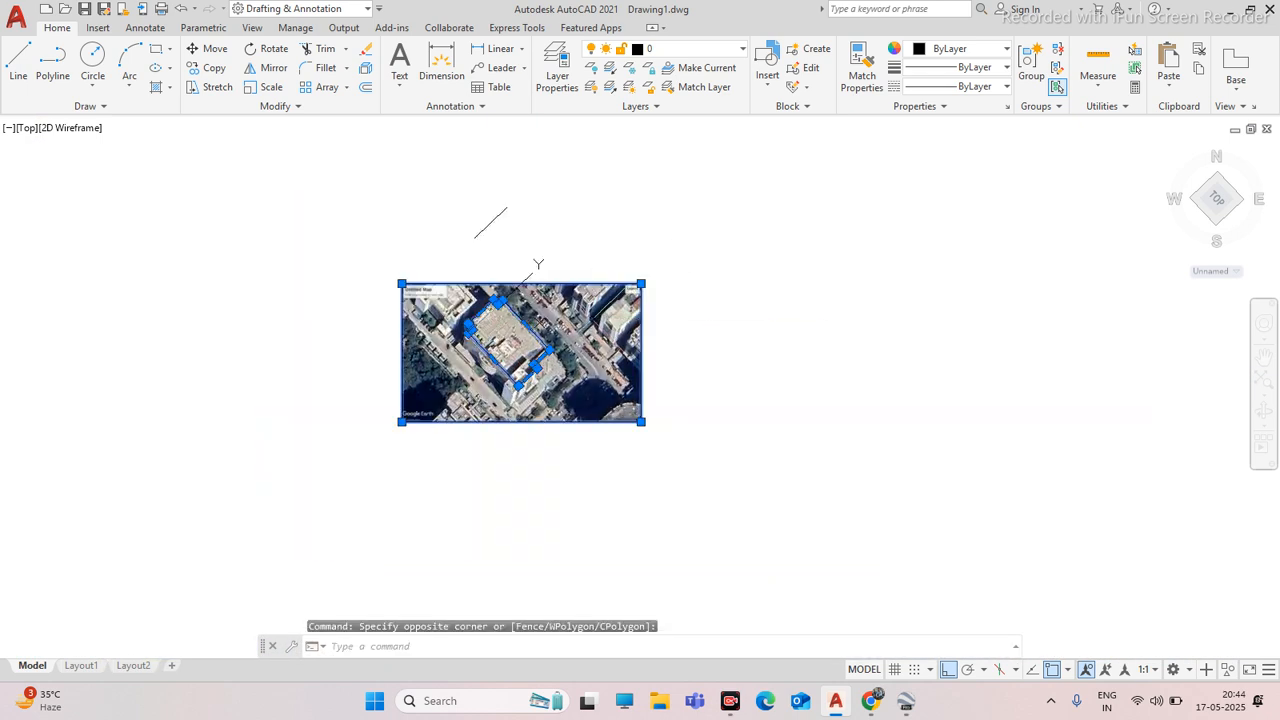
pyautogui.write('co')
pyautogui.press('Return')
pyautogui.click(592, 318)
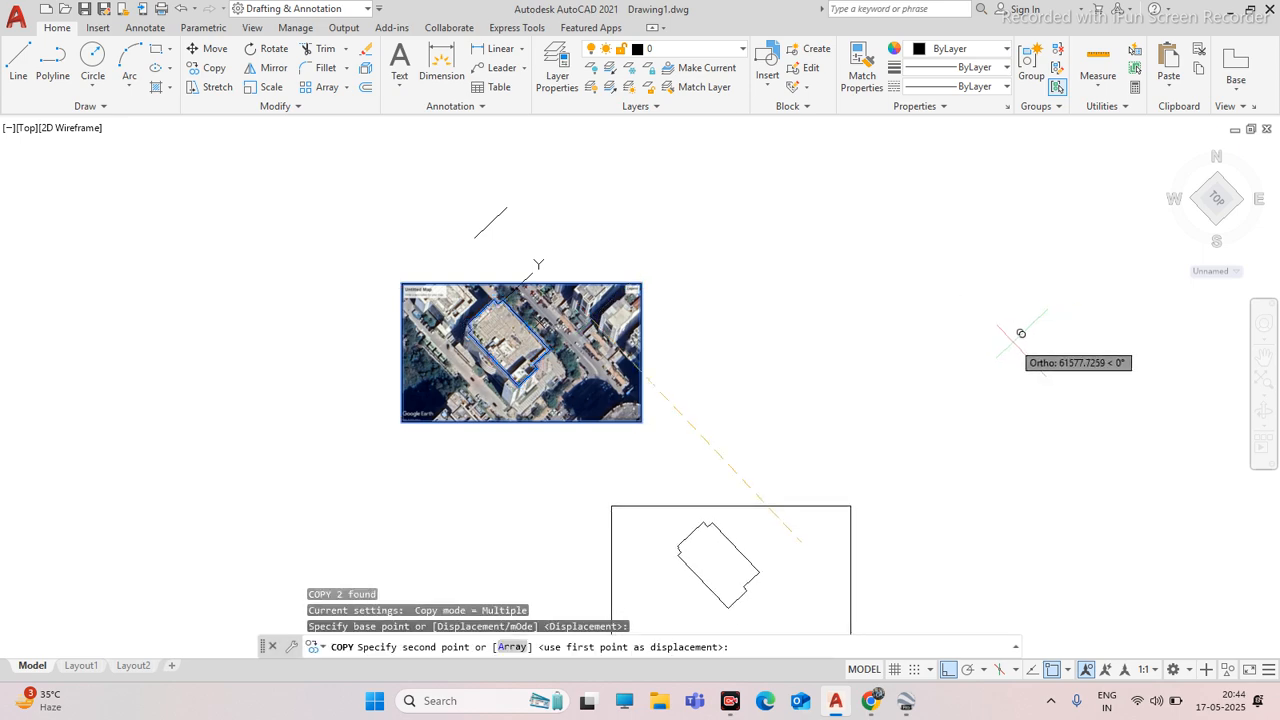
pyautogui.press('F8')
pyautogui.click(1020, 322)
# Erase the roof outline from the copied image, leaving only the picture
pyautogui.scroll(2, 995, 342)
pyautogui.click(944, 328)
pyautogui.press('Delete')
pyautogui.scroll(4, 950, 313)
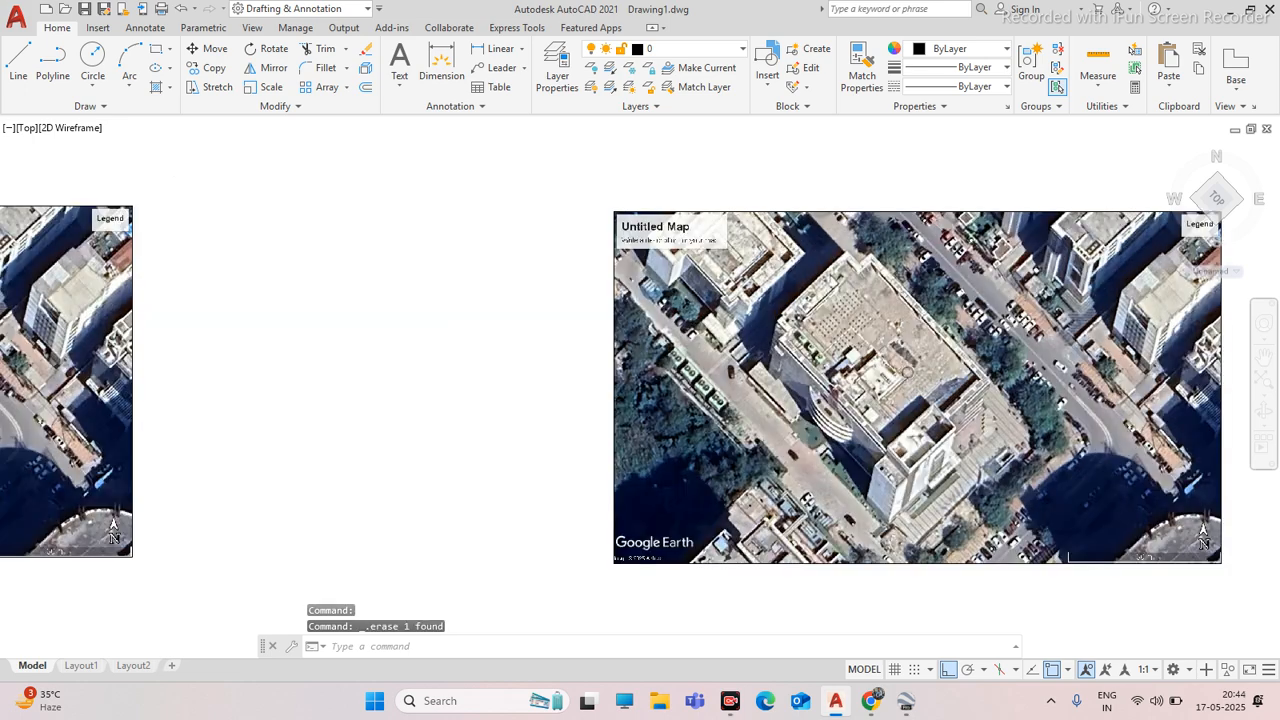
pyautogui.scroll(-1, 730, 338)
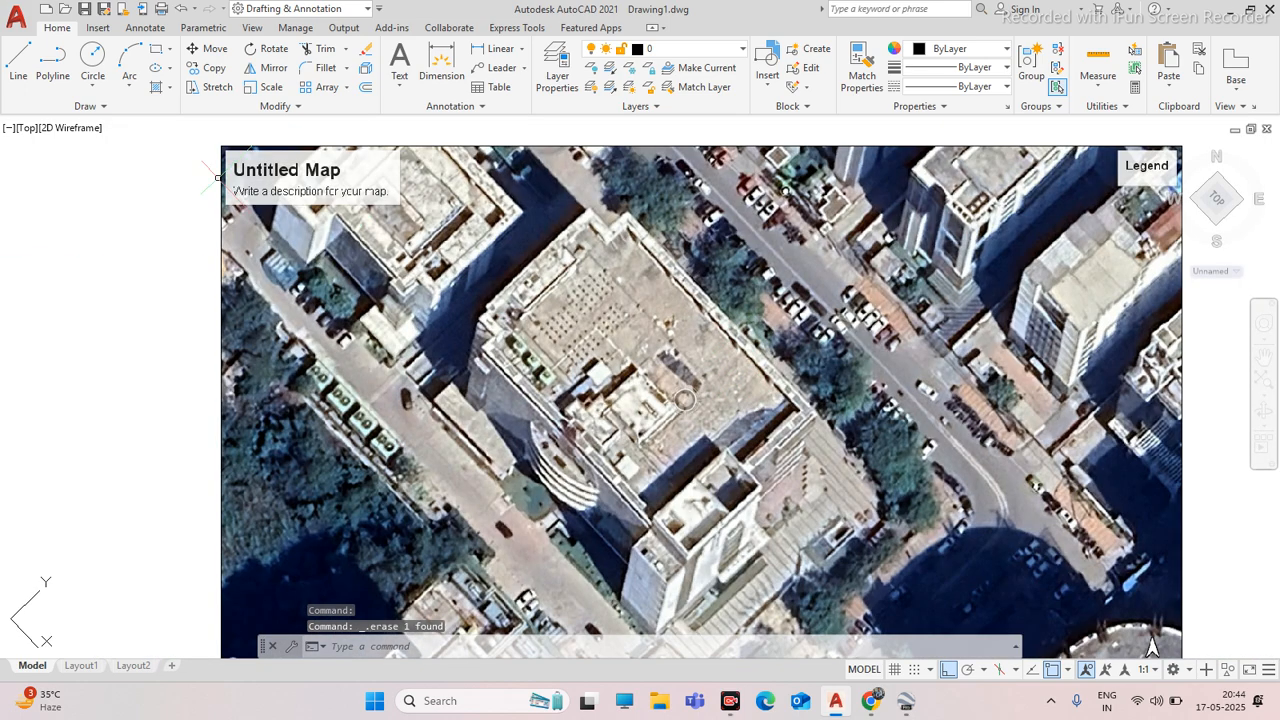
# Draw a trial polyline about 7,630 mm long on the copied image, along the roof's northwest edge from the west corner
pyautogui.click(36, 66)
pyautogui.scroll(4, 640, 212)
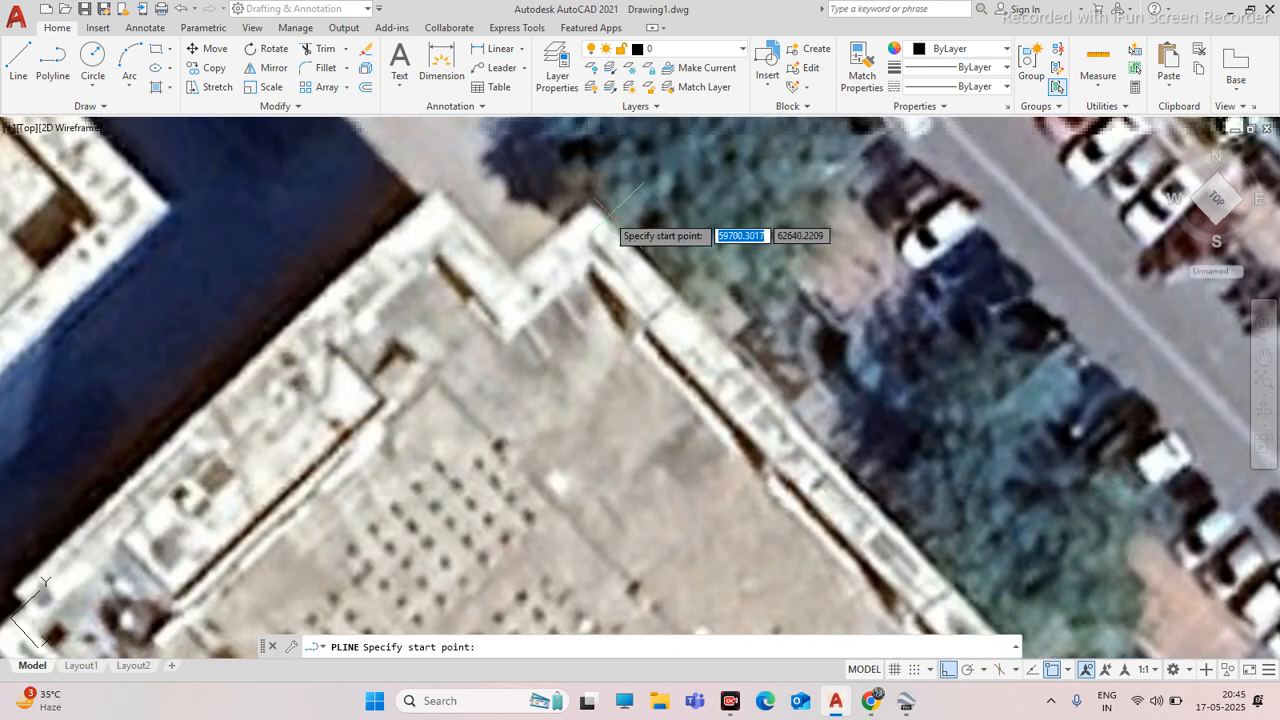
pyautogui.scroll(-4, 556, 236)
pyautogui.scroll(3, 540, 280)
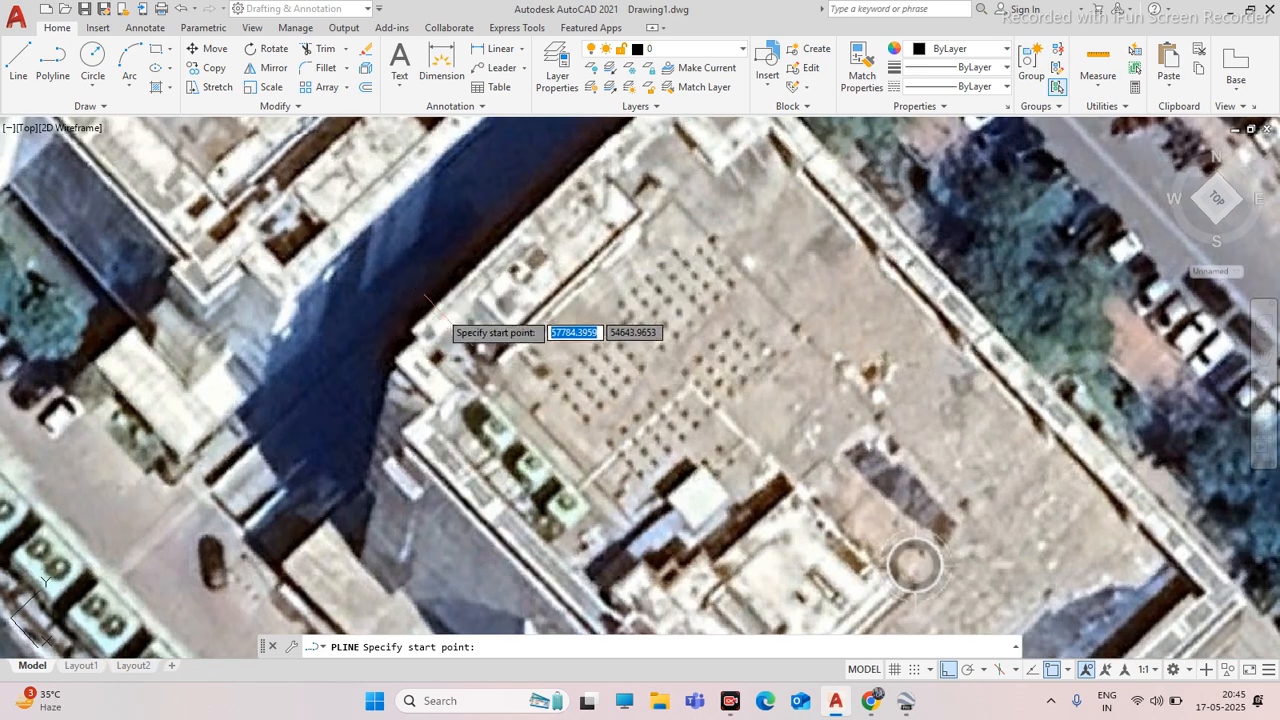
pyautogui.click(402, 358)
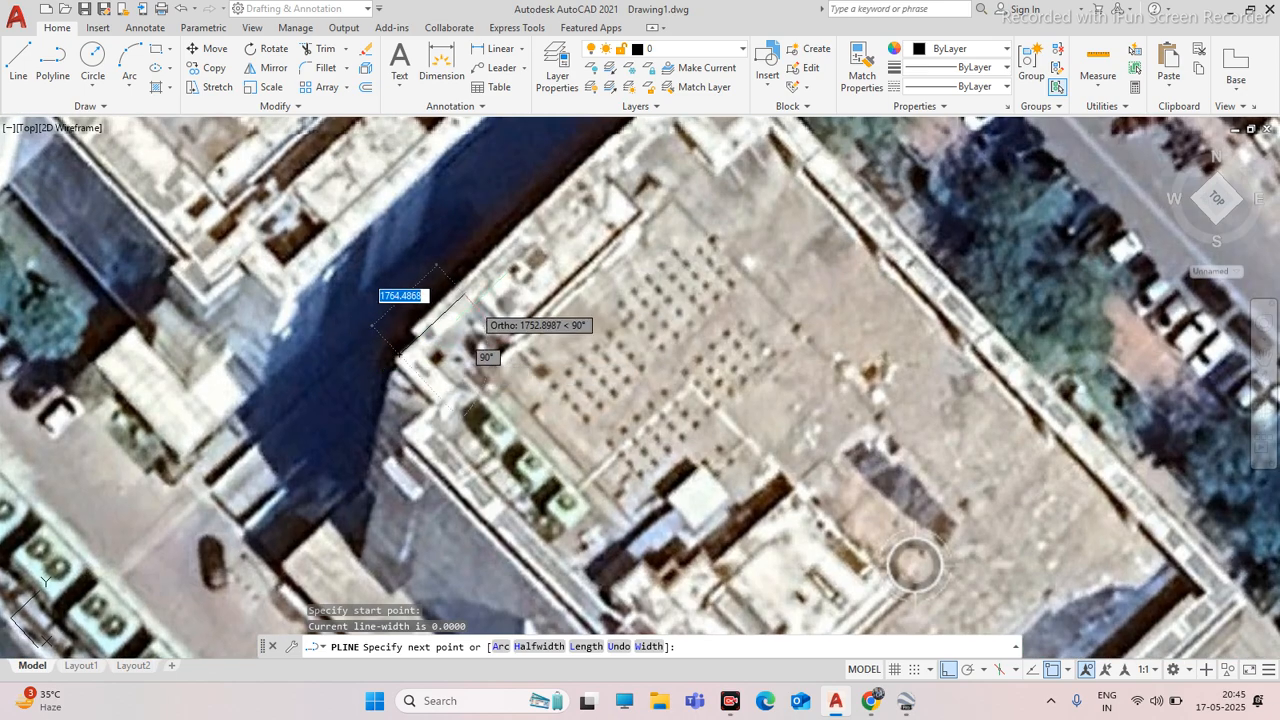
pyautogui.scroll(-3, 462, 318)
pyautogui.scroll(3, 540, 228)
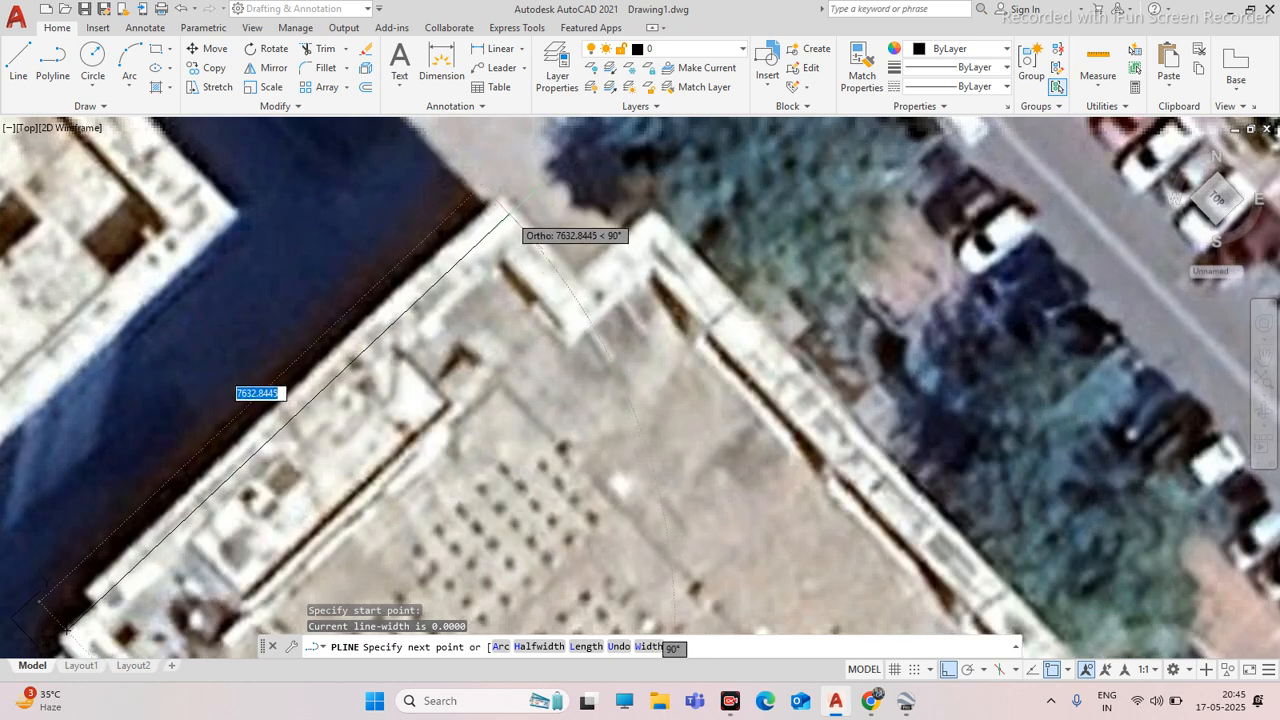
pyautogui.click(509, 211)
pyautogui.press('Escape')
pyautogui.scroll(-2, 532, 207)
pyautogui.scroll(1, 440, 285)
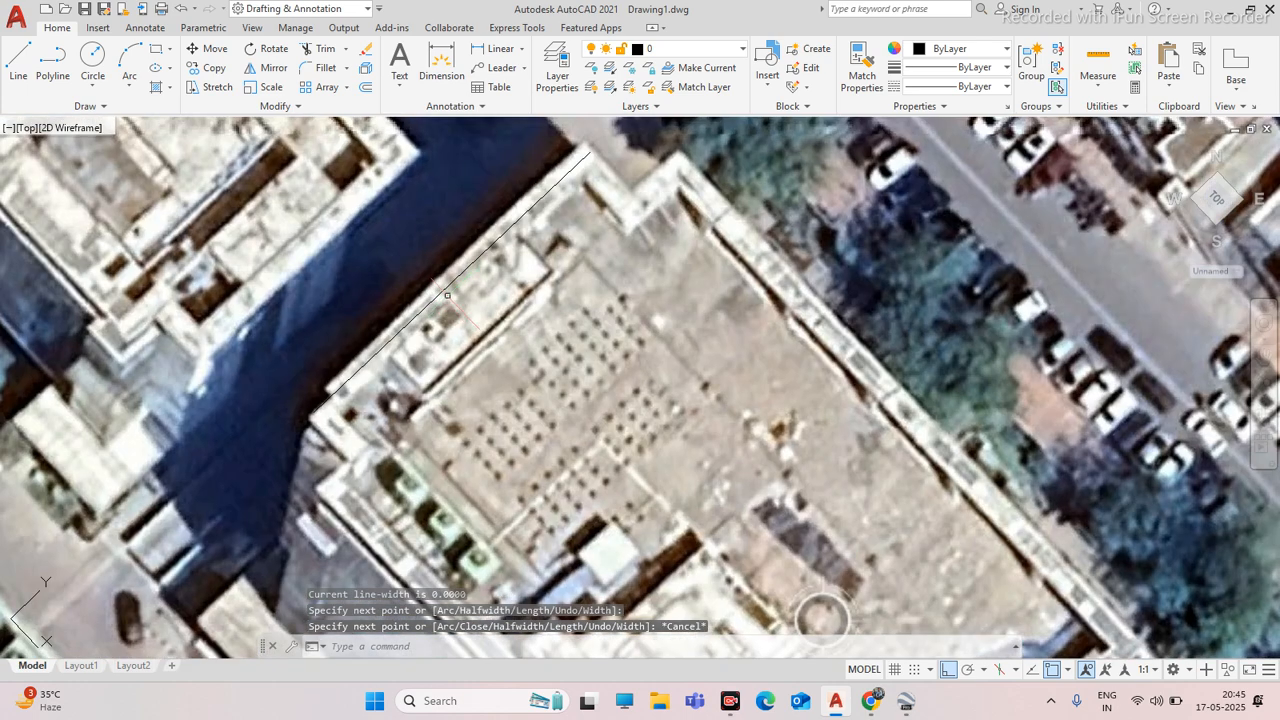
# Erase the trial line along the northwest roof edge of the copied image
pyautogui.click(436, 296)
pyautogui.scroll(2, 360, 375)
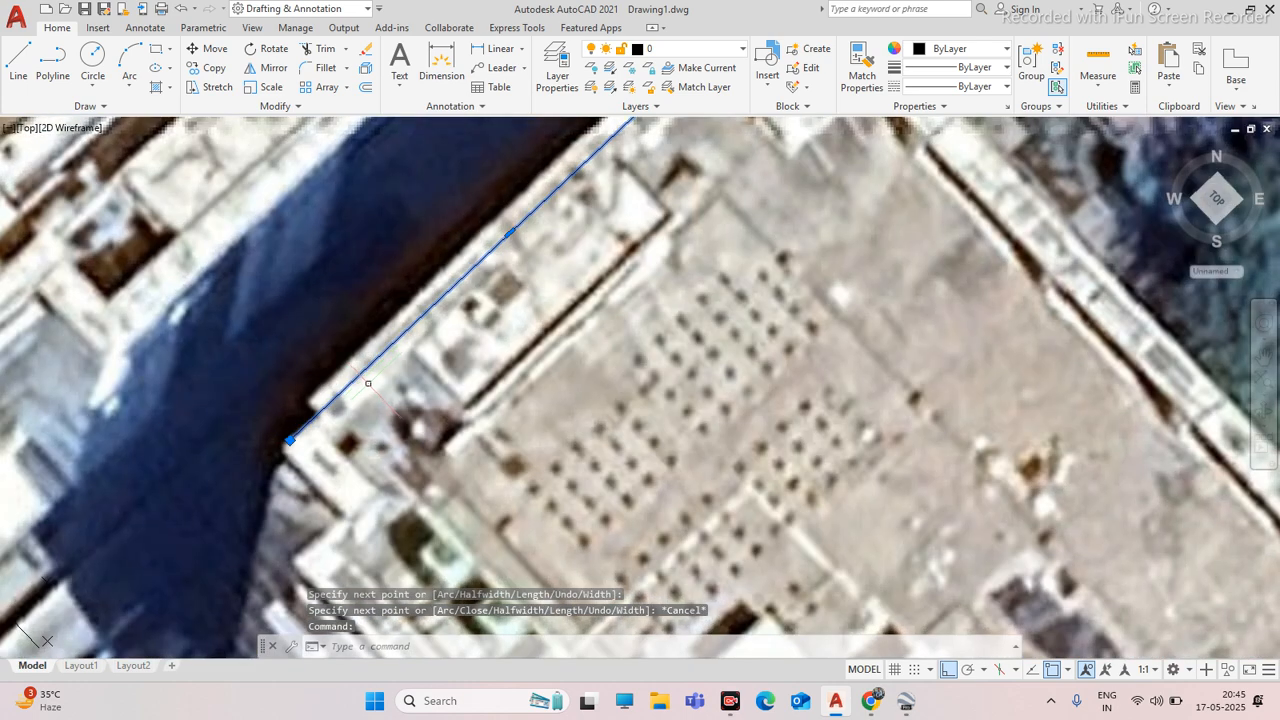
pyautogui.press('Delete')
pyautogui.scroll(-5, 390, 370)
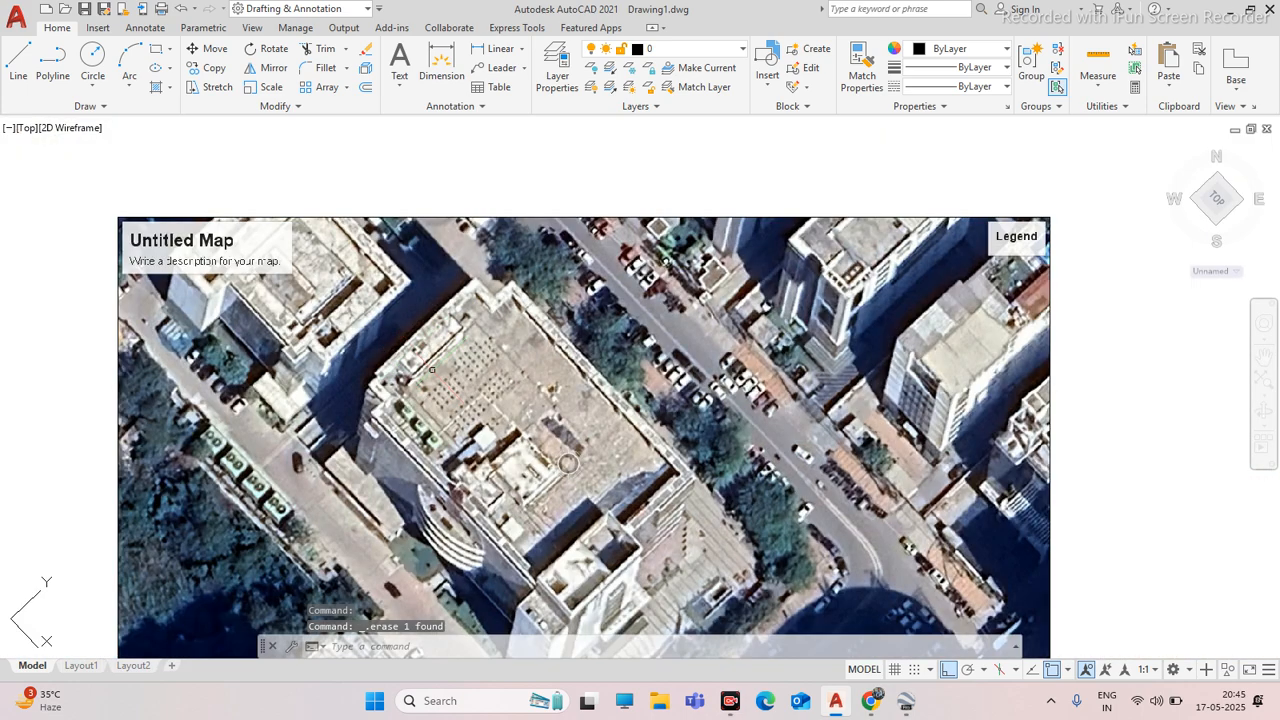
# Draw a trial polyline about 13,470 mm long on the copied image, along the roof's northeast edge from the north corner
pyautogui.scroll(3, 567, 463)
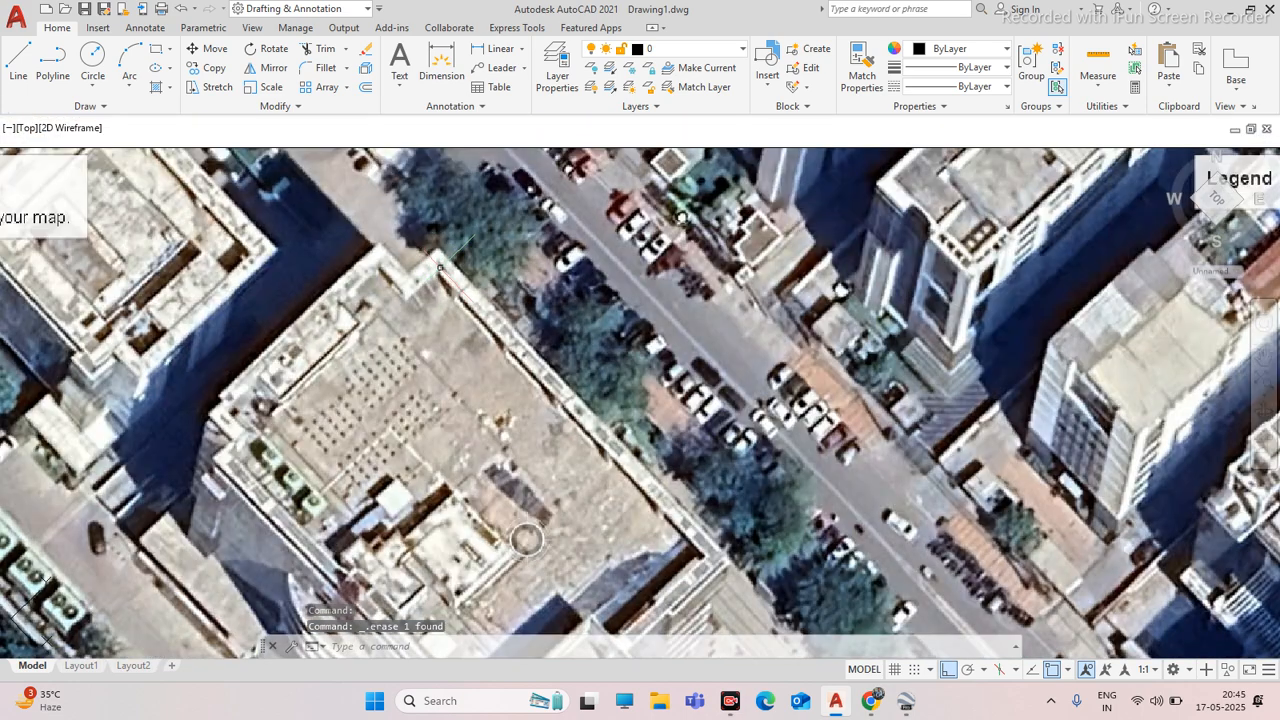
pyautogui.scroll(2, 721, 567)
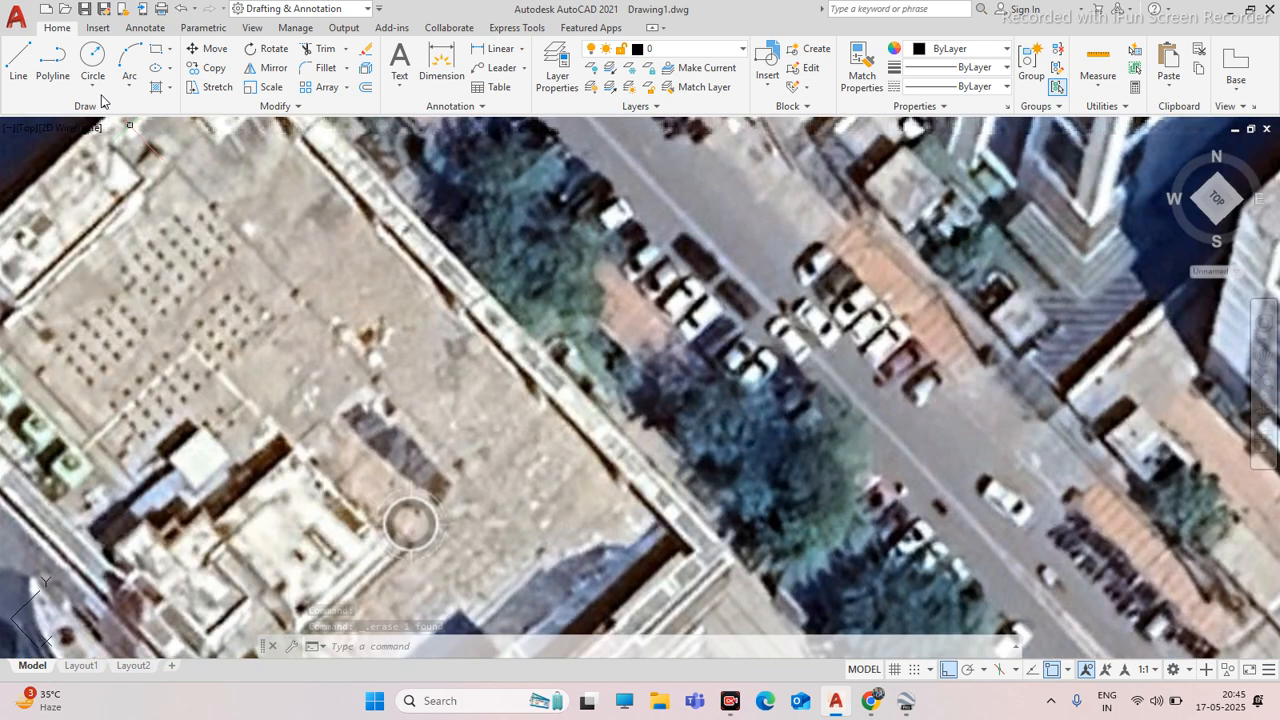
pyautogui.click(56, 66)
pyautogui.scroll(-3, 414, 309)
pyautogui.scroll(3, 400, 246)
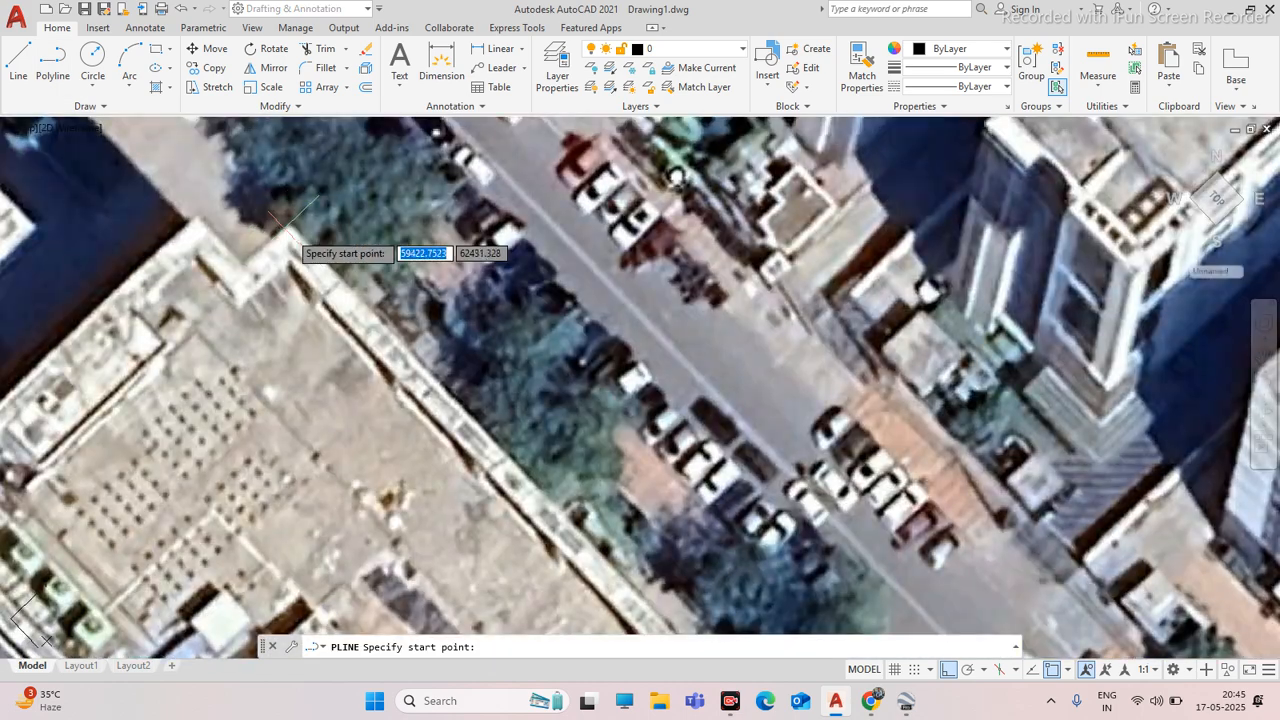
pyautogui.click(289, 232)
pyautogui.scroll(-3, 330, 240)
pyautogui.scroll(4, 470, 420)
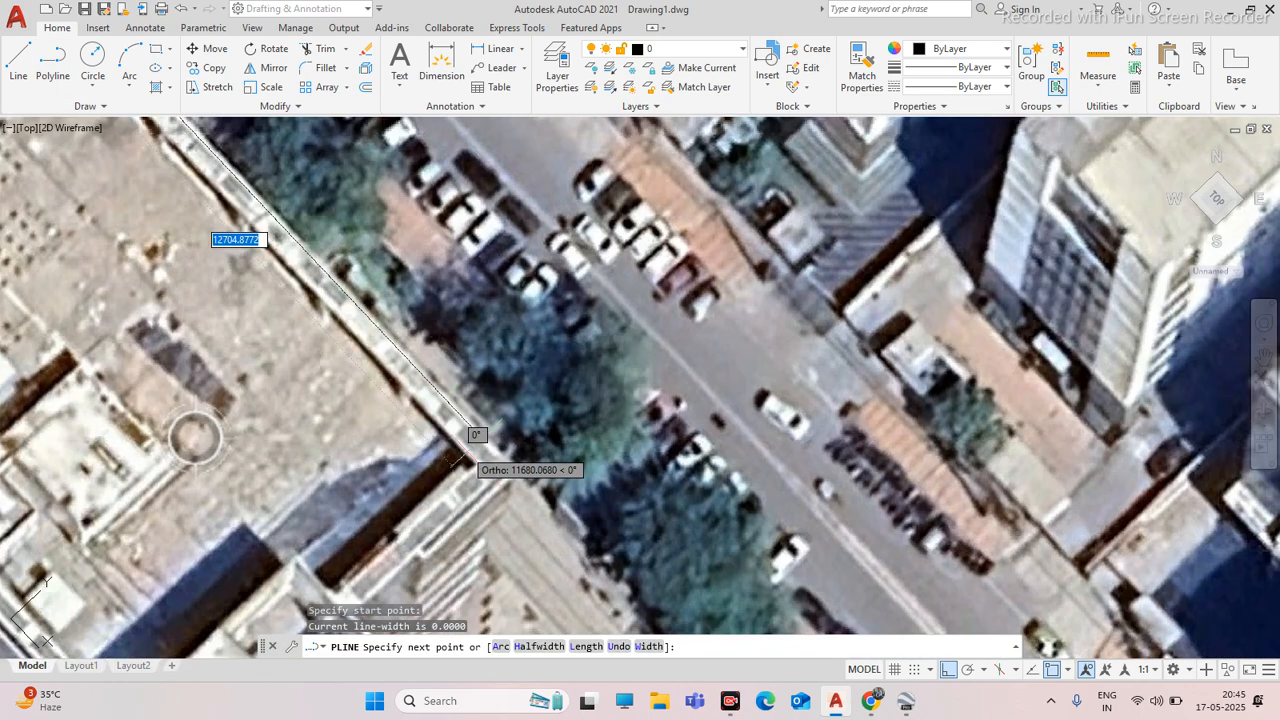
pyautogui.scroll(-4, 515, 468)
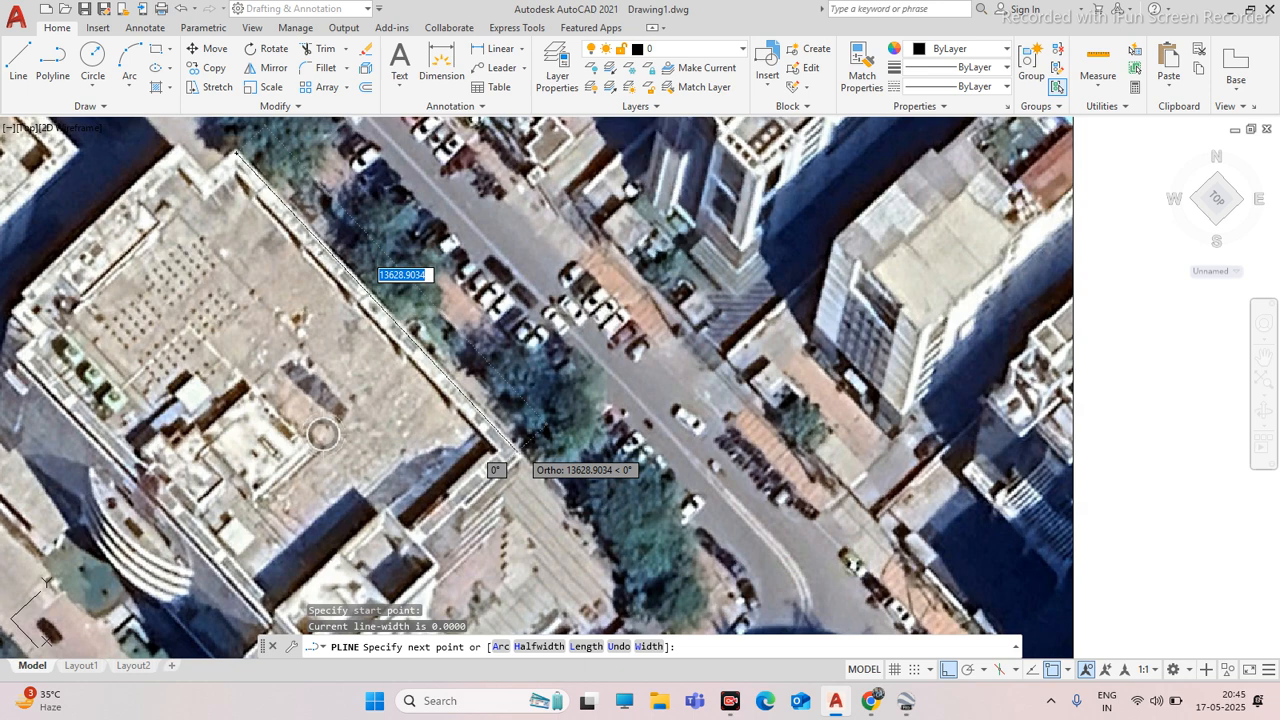
pyautogui.scroll(5, 518, 455)
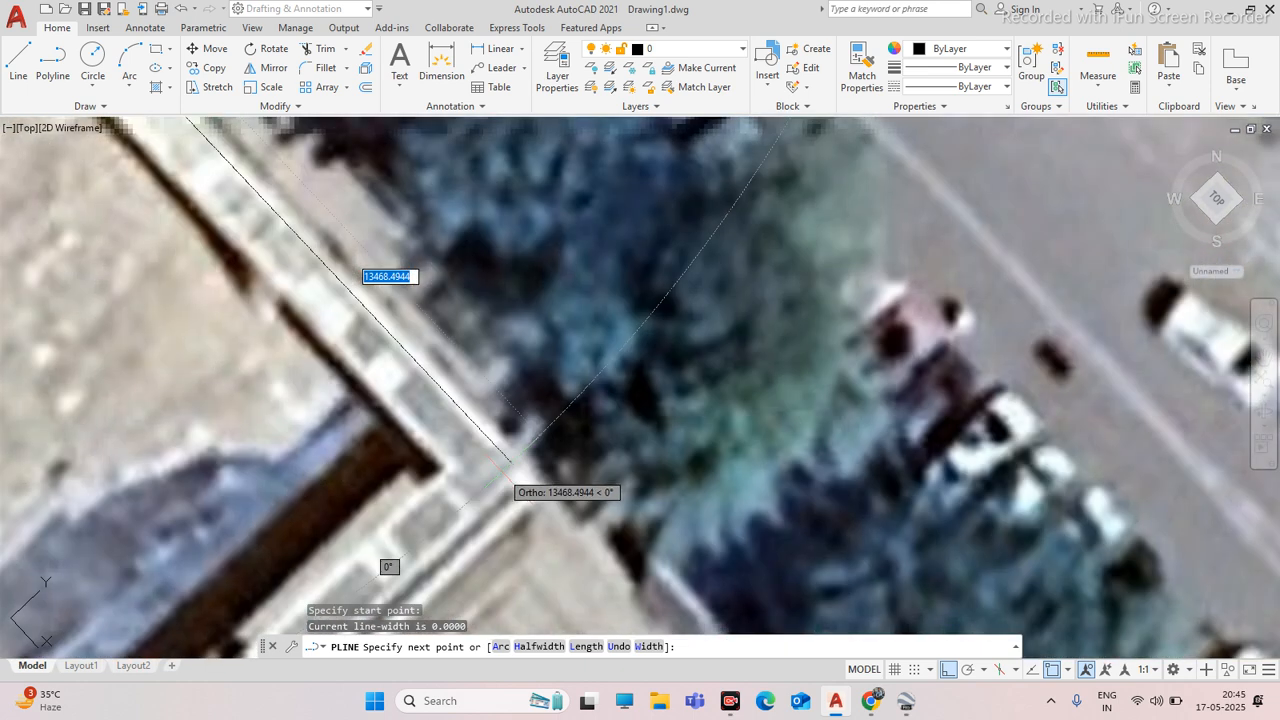
pyautogui.click(521, 469)
pyautogui.press('Escape')
pyautogui.scroll(-5, 540, 460)
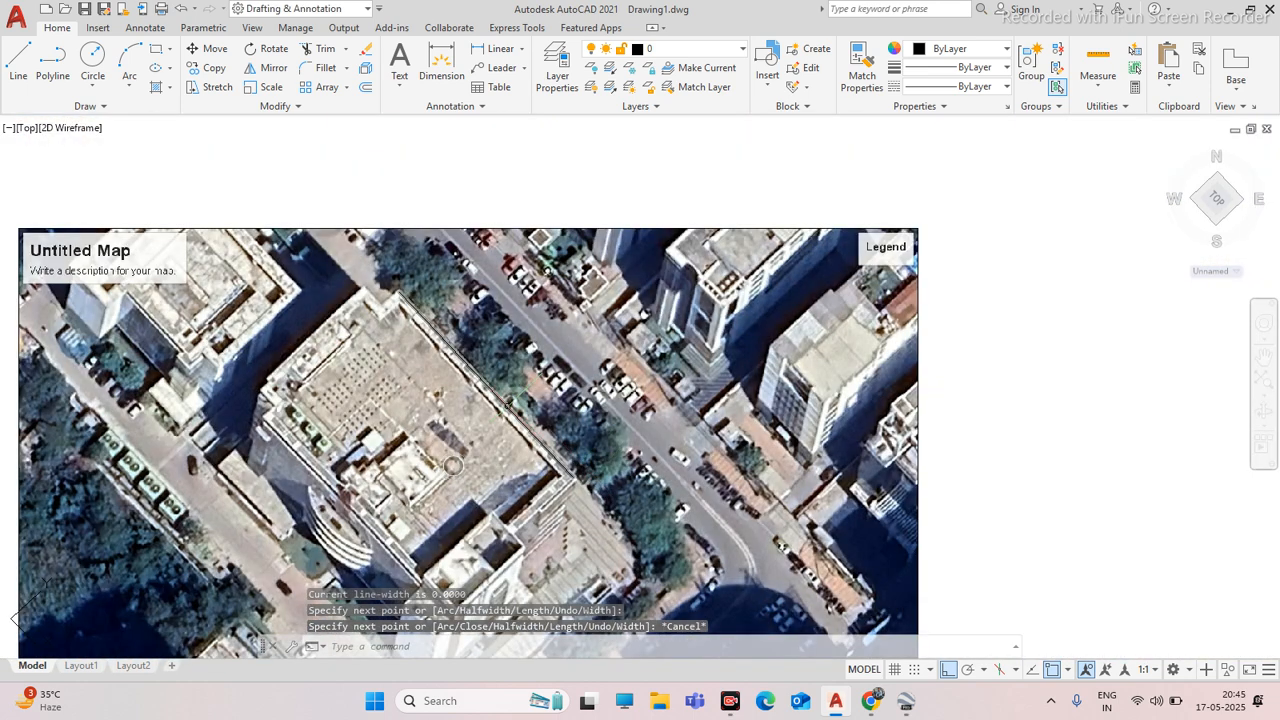
pyautogui.scroll(-3, 453, 466)
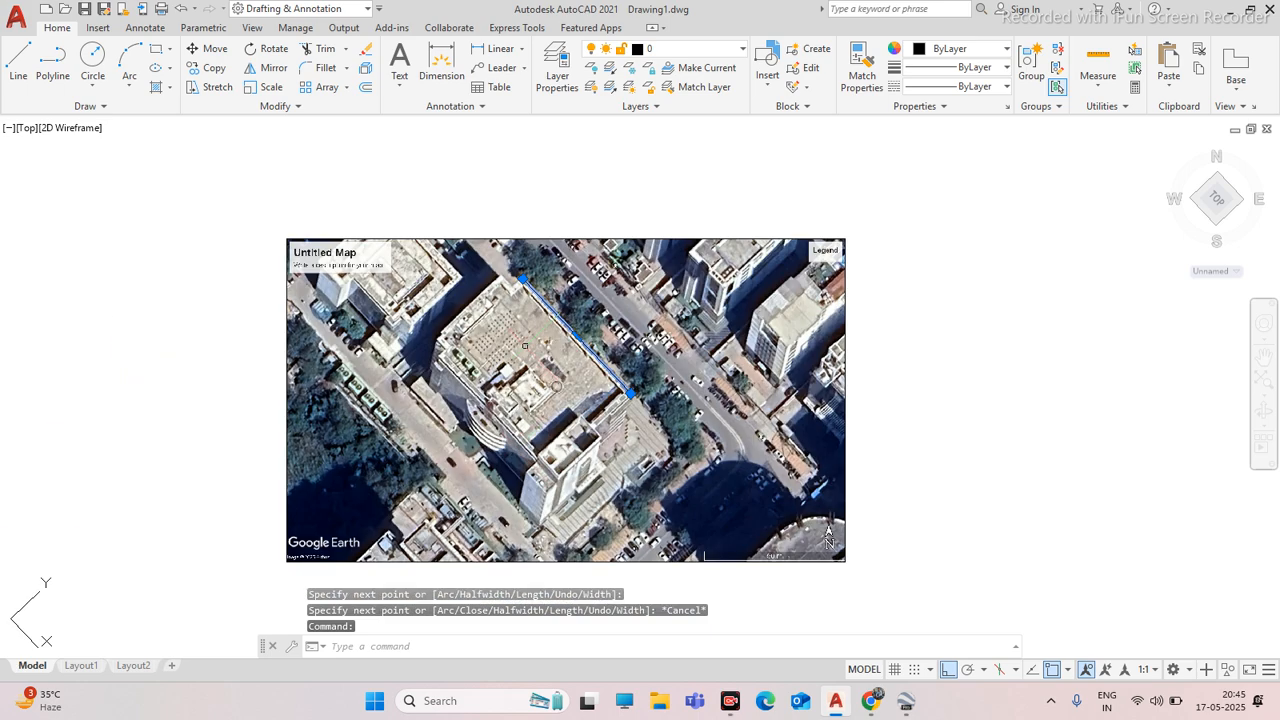
pyautogui.scroll(4, 515, 292)
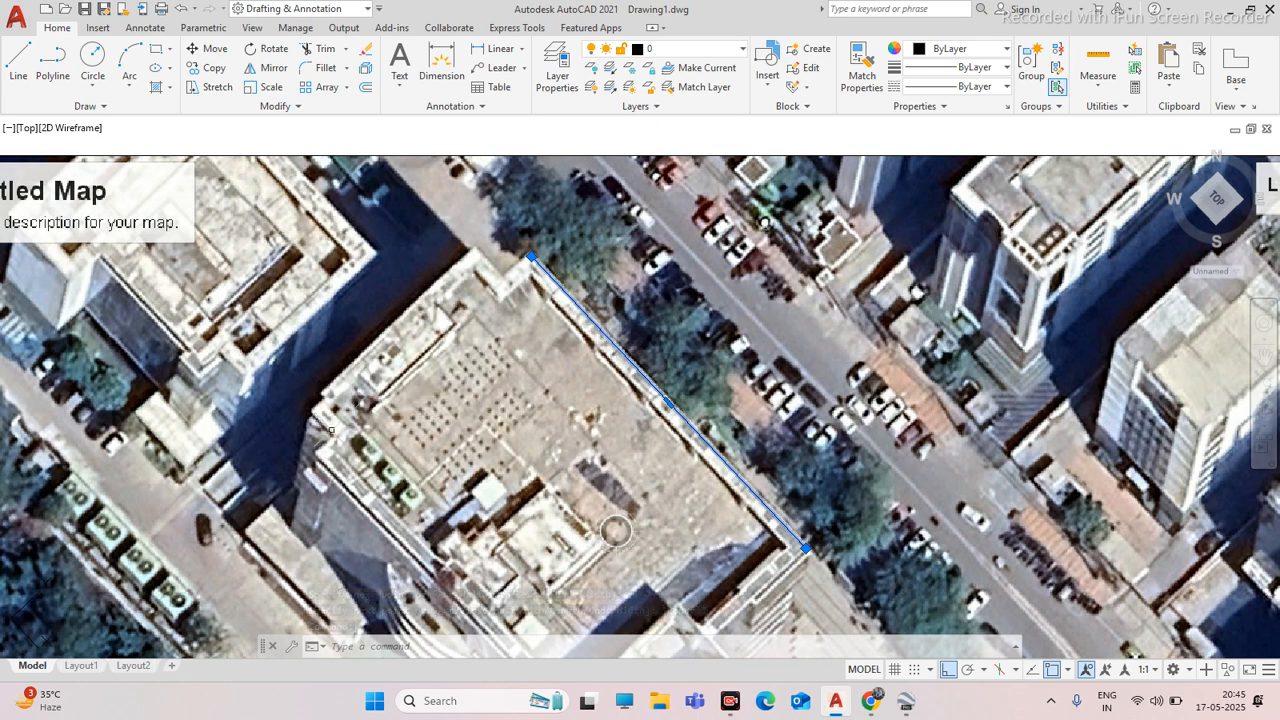
pyautogui.scroll(-4, 384, 512)
pyautogui.scroll(4, 562, 466)
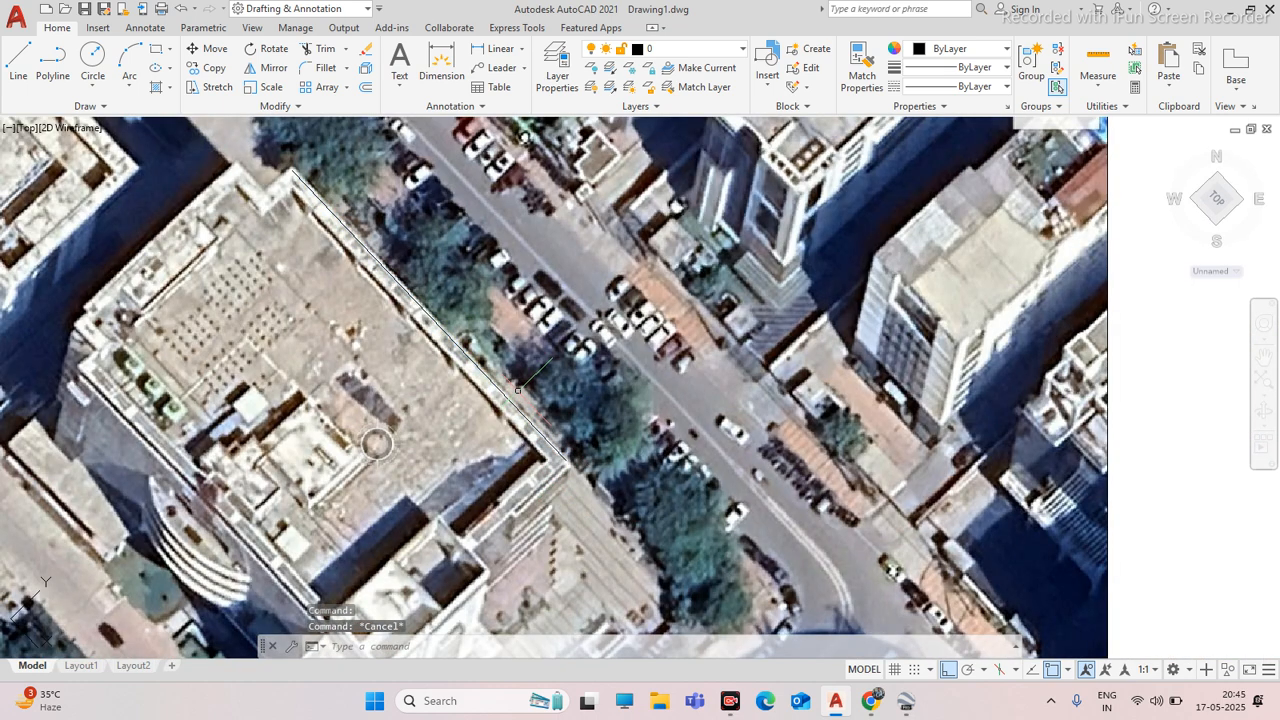
pyautogui.write('cs')
pyautogui.press('Return')
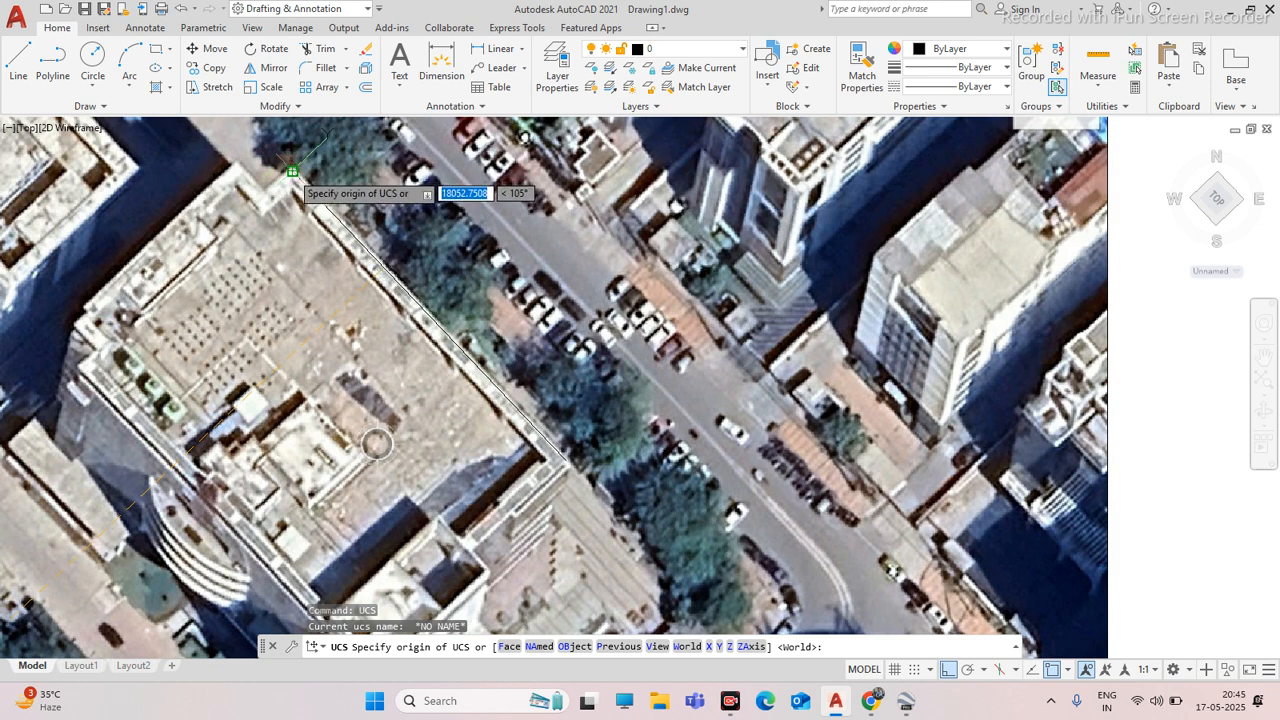
pyautogui.press('Escape')
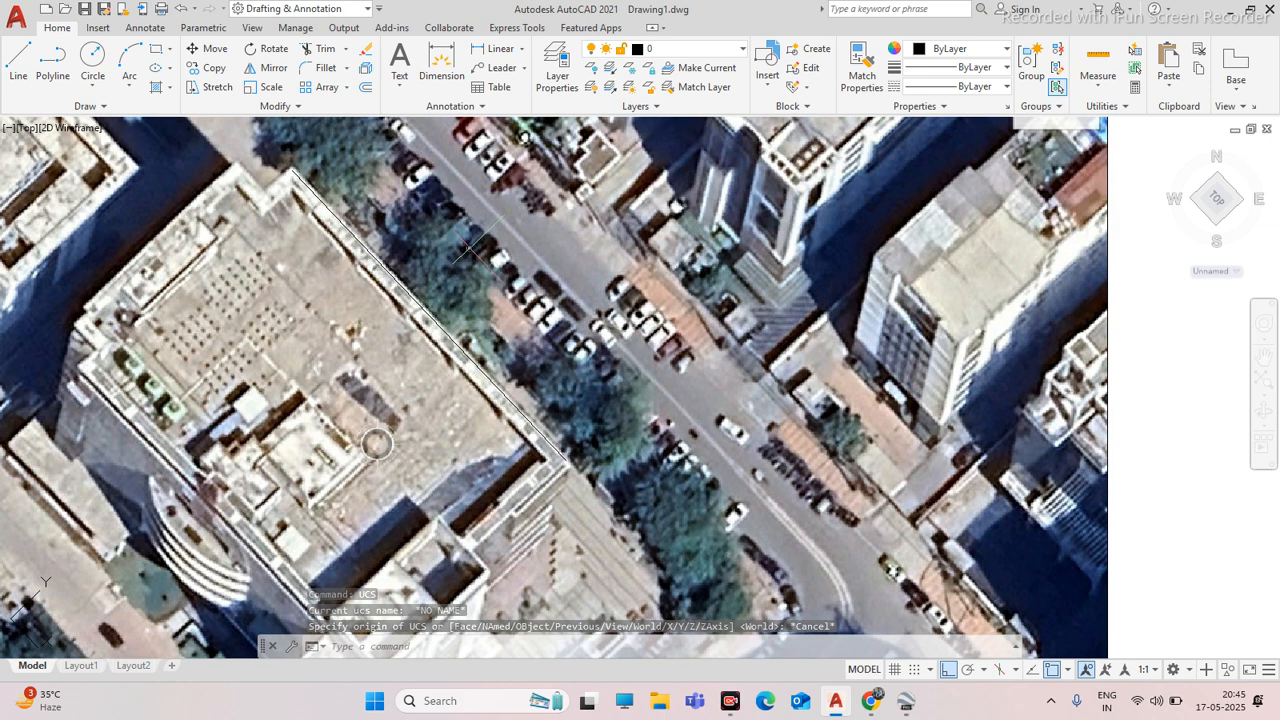
# Erase the copied map image together with the trial line along its northeast roof edge
pyautogui.click(443, 326)
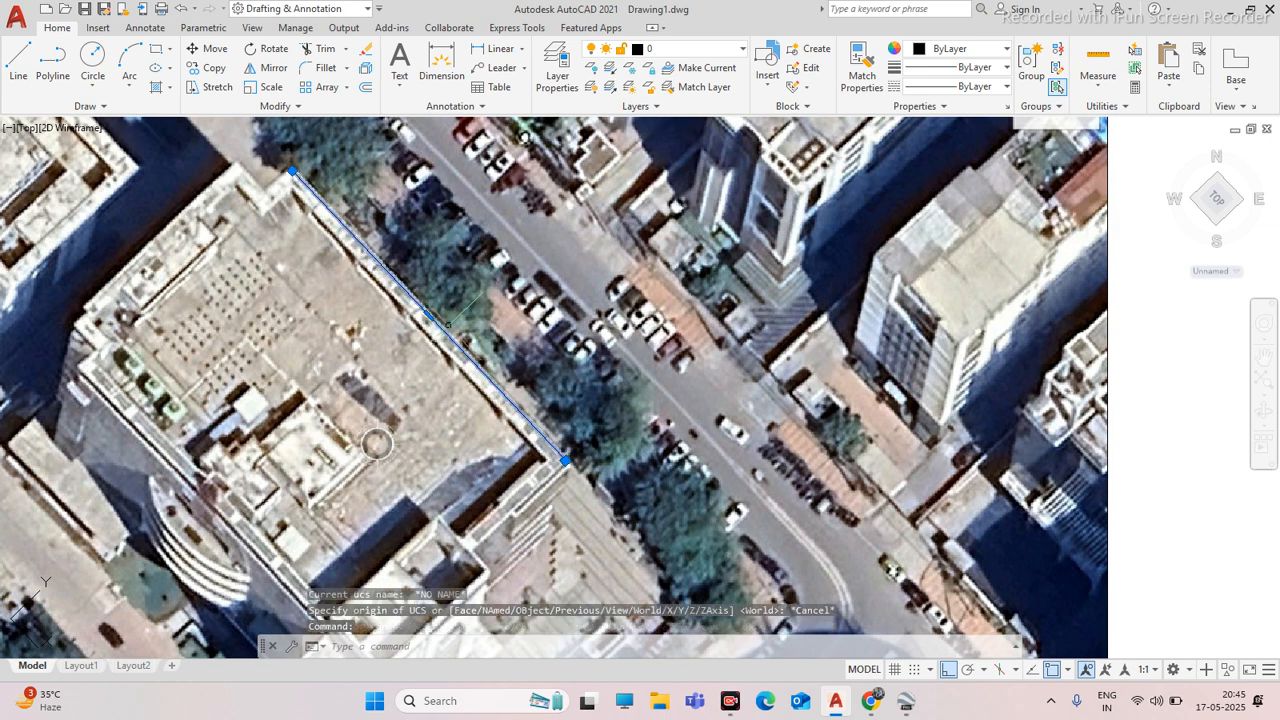
pyautogui.scroll(-4, 552, 320)
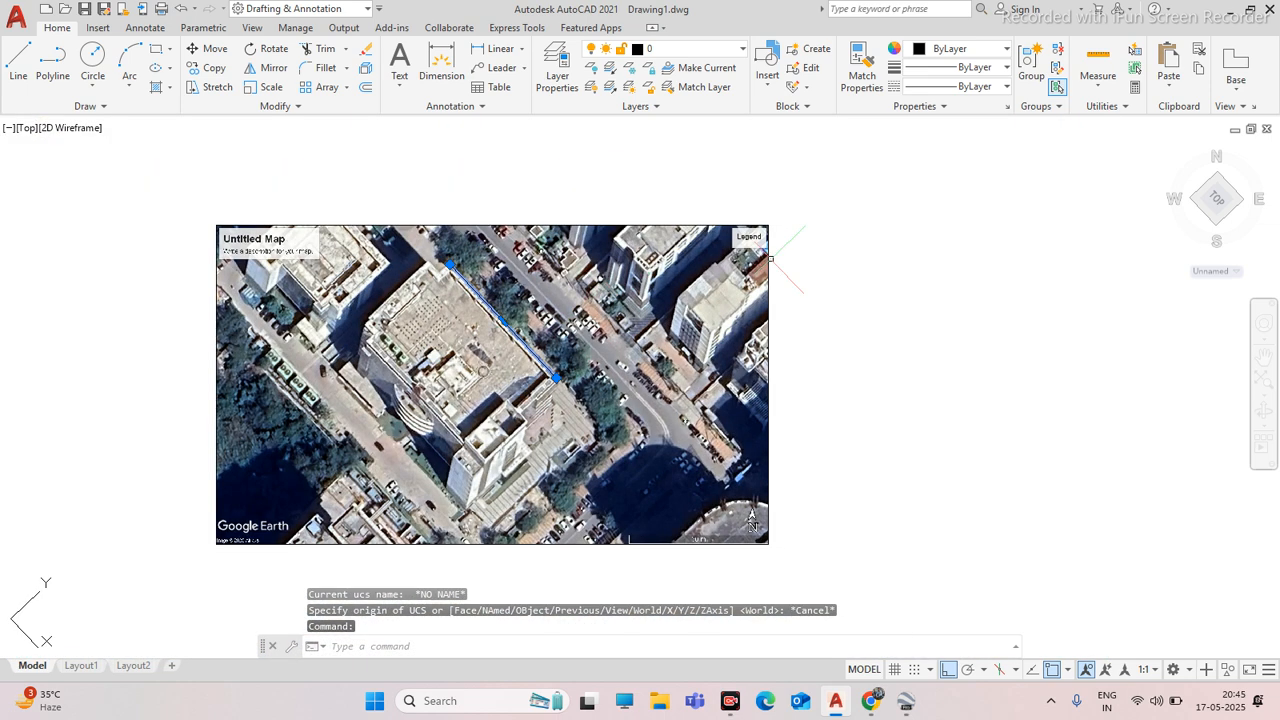
pyautogui.click(785, 250)
pyautogui.click(640, 335)
pyautogui.press('Delete')
pyautogui.scroll(-3, 596, 288)
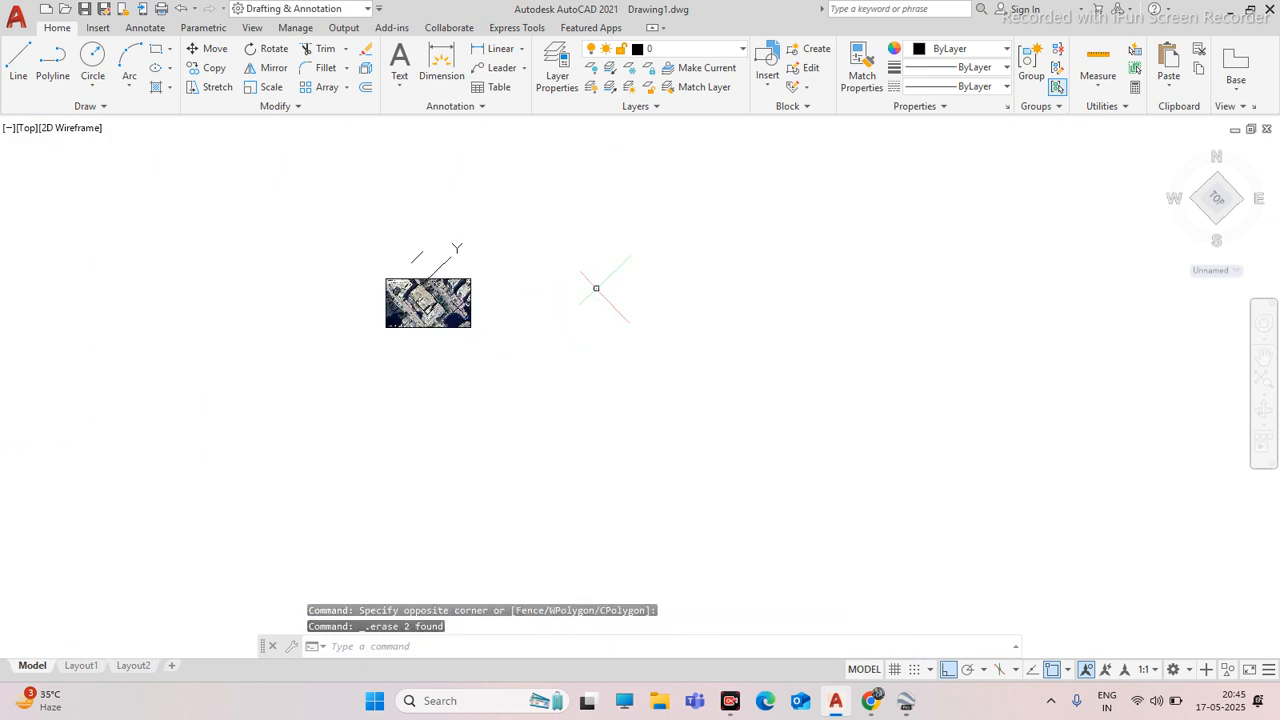
pyautogui.scroll(4, 397, 281)
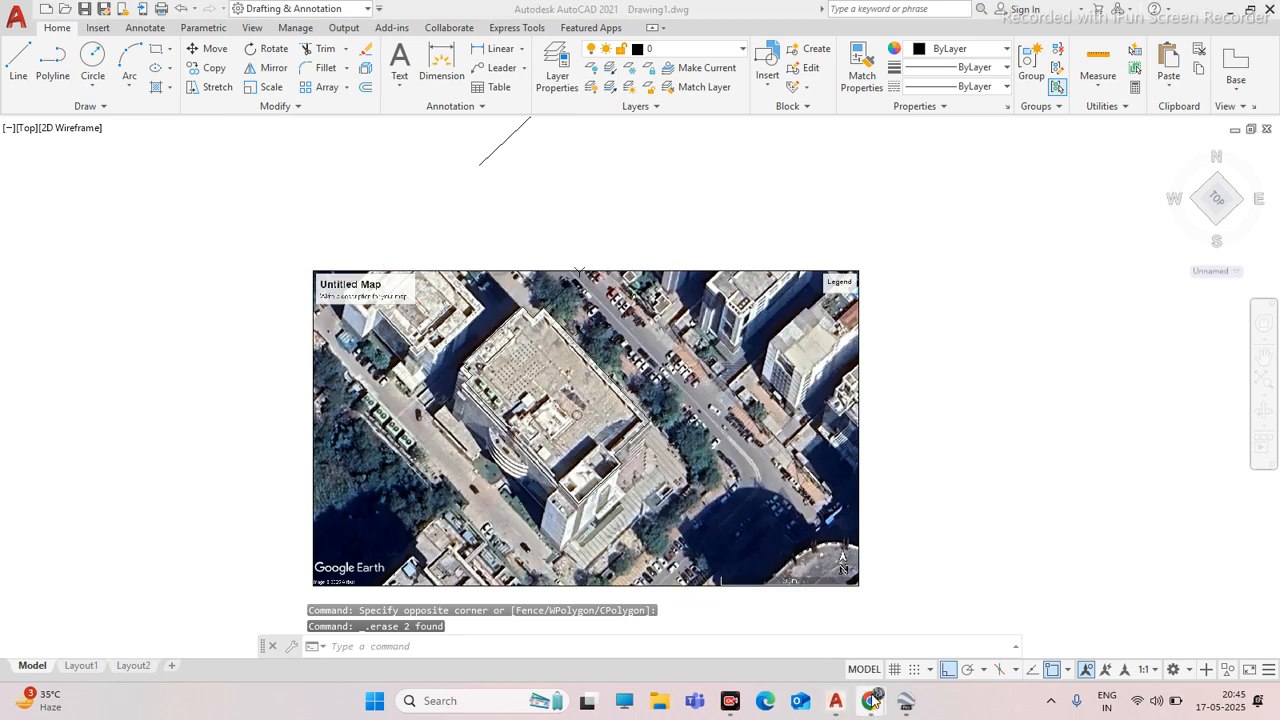
pyautogui.click(796, 615)
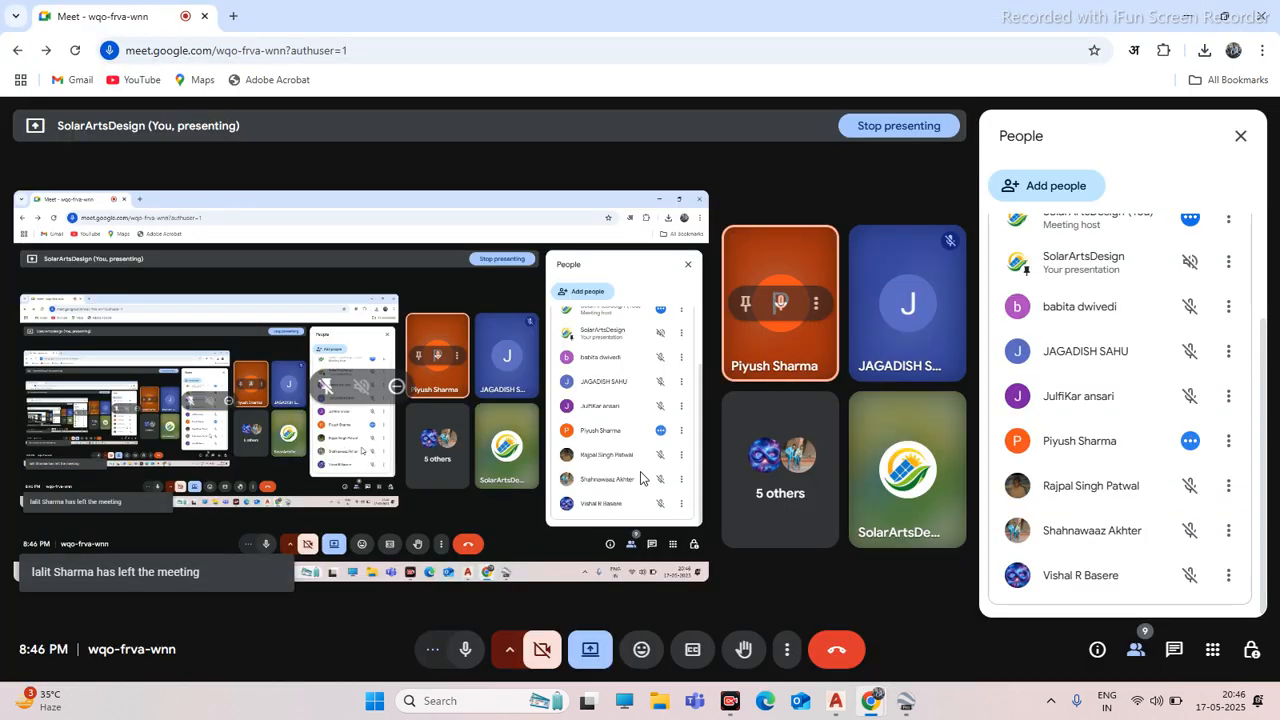
pyautogui.hotkey('alt', 'Tab')
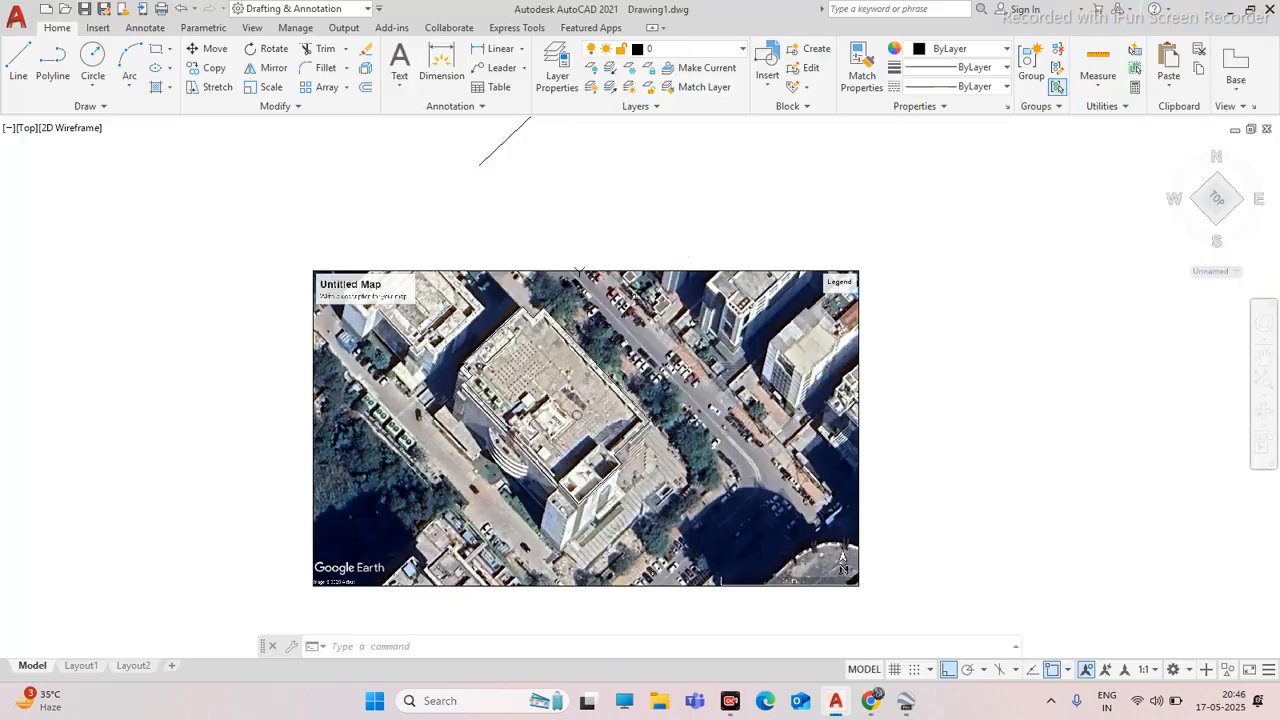
pyautogui.scroll(4, 604, 378)
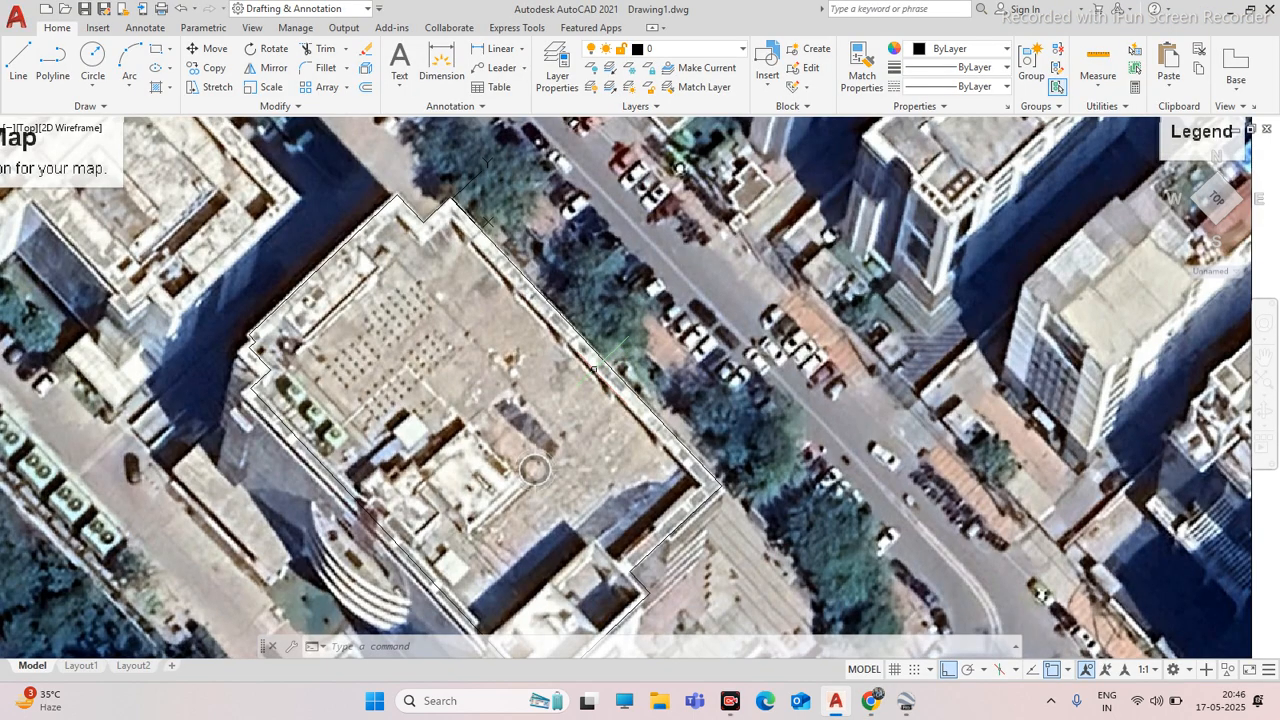
pyautogui.click(612, 366)
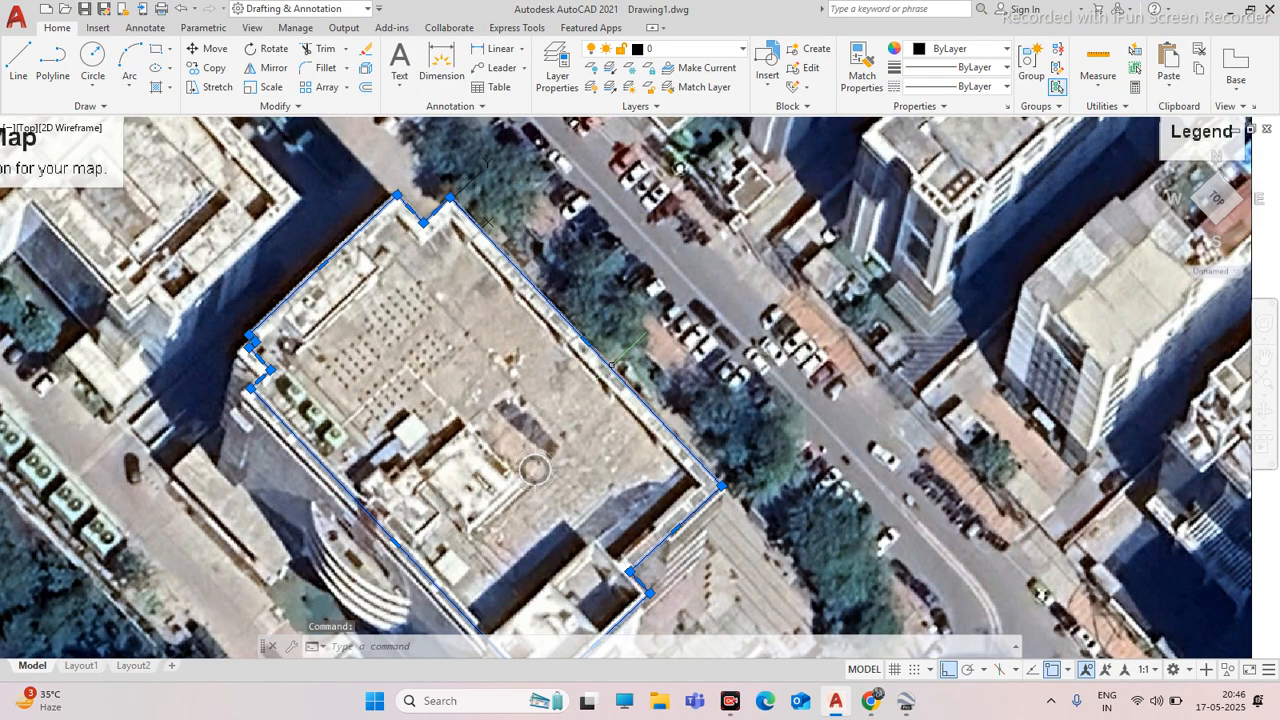
pyautogui.click(968, 52)
pyautogui.press('Escape')
pyautogui.press('Escape')
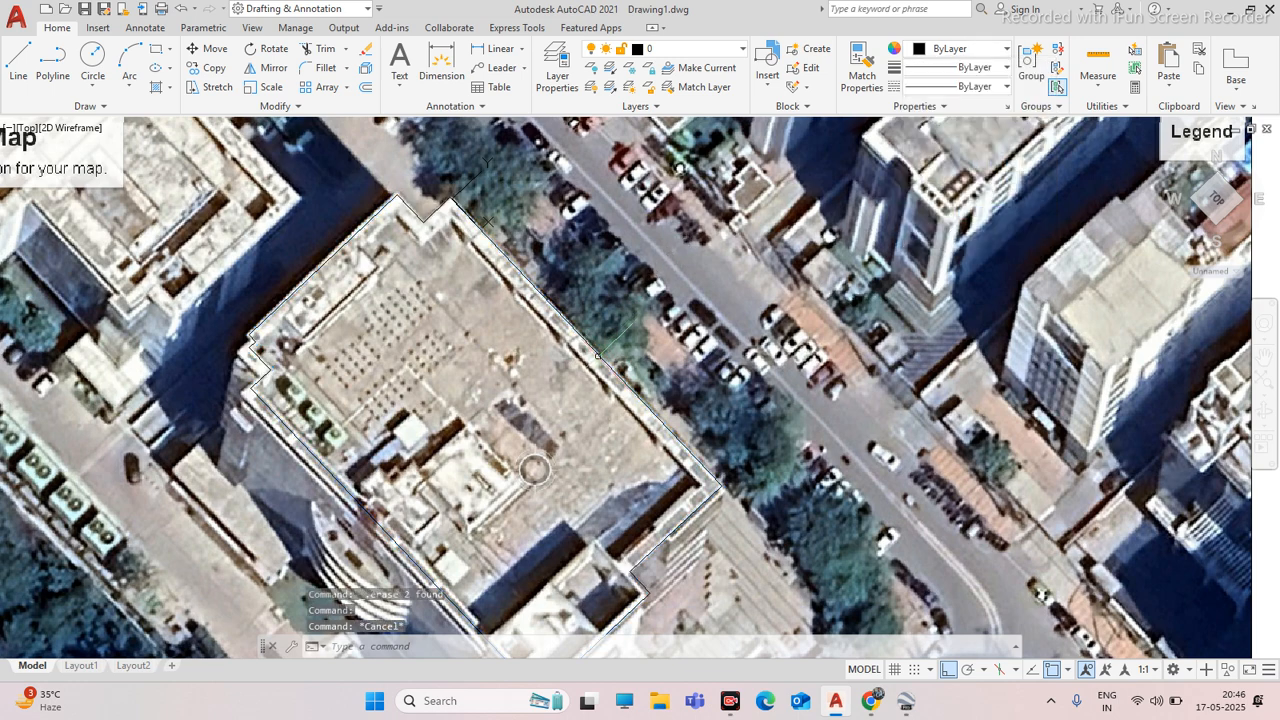
pyautogui.scroll(-5, 534, 470)
pyautogui.scroll(5, 505, 450)
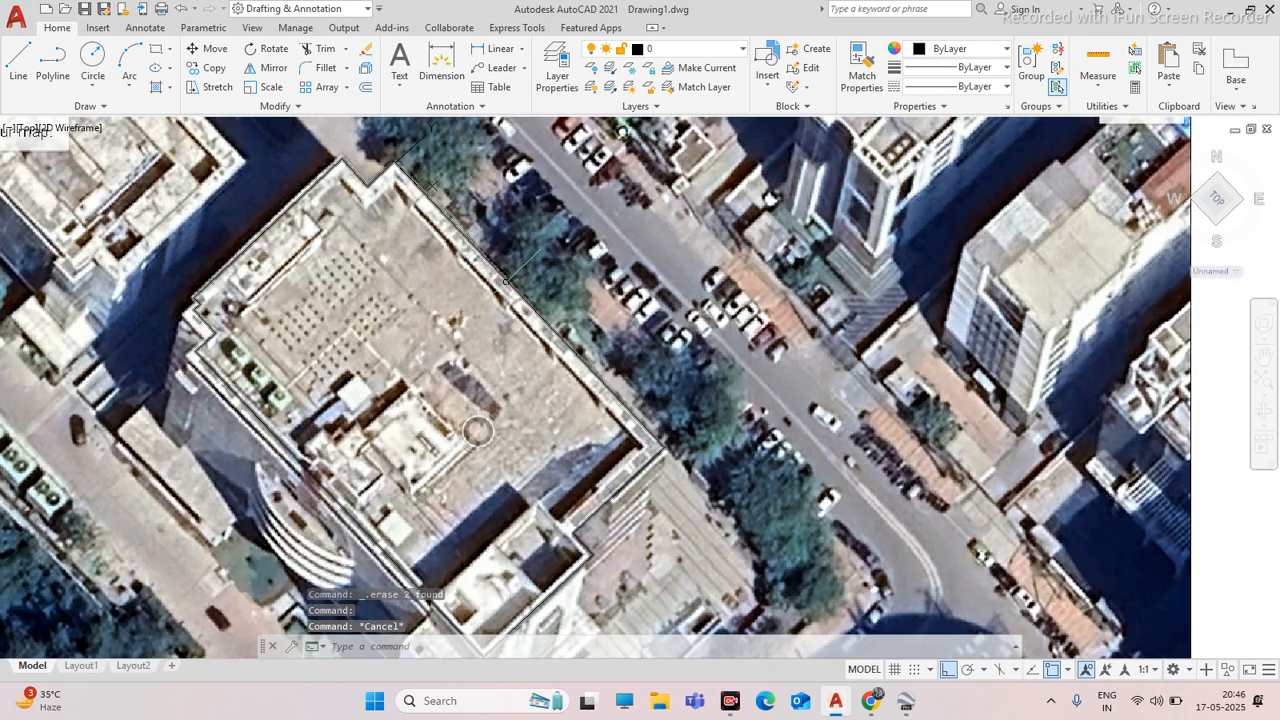
# Change the colour of the traced roof outline on the original map image to red
pyautogui.click(507, 282)
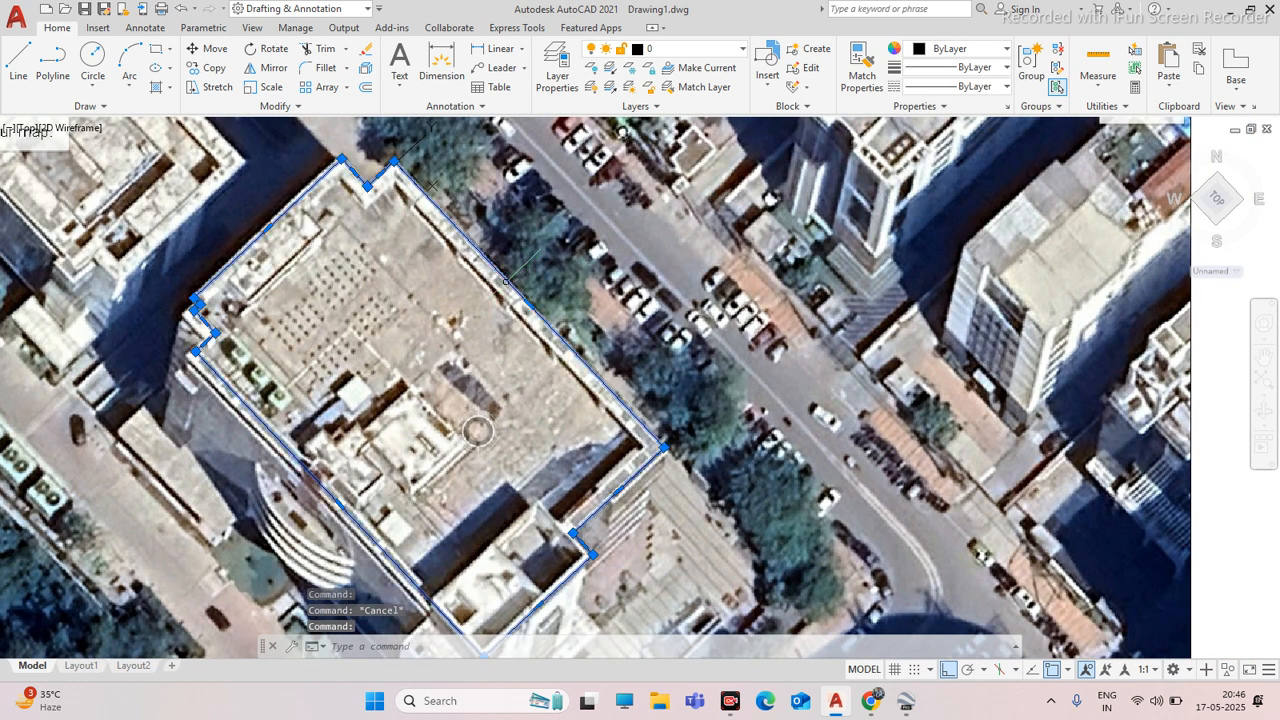
pyautogui.click(967, 50)
pyautogui.scroll(-2, 569, 250)
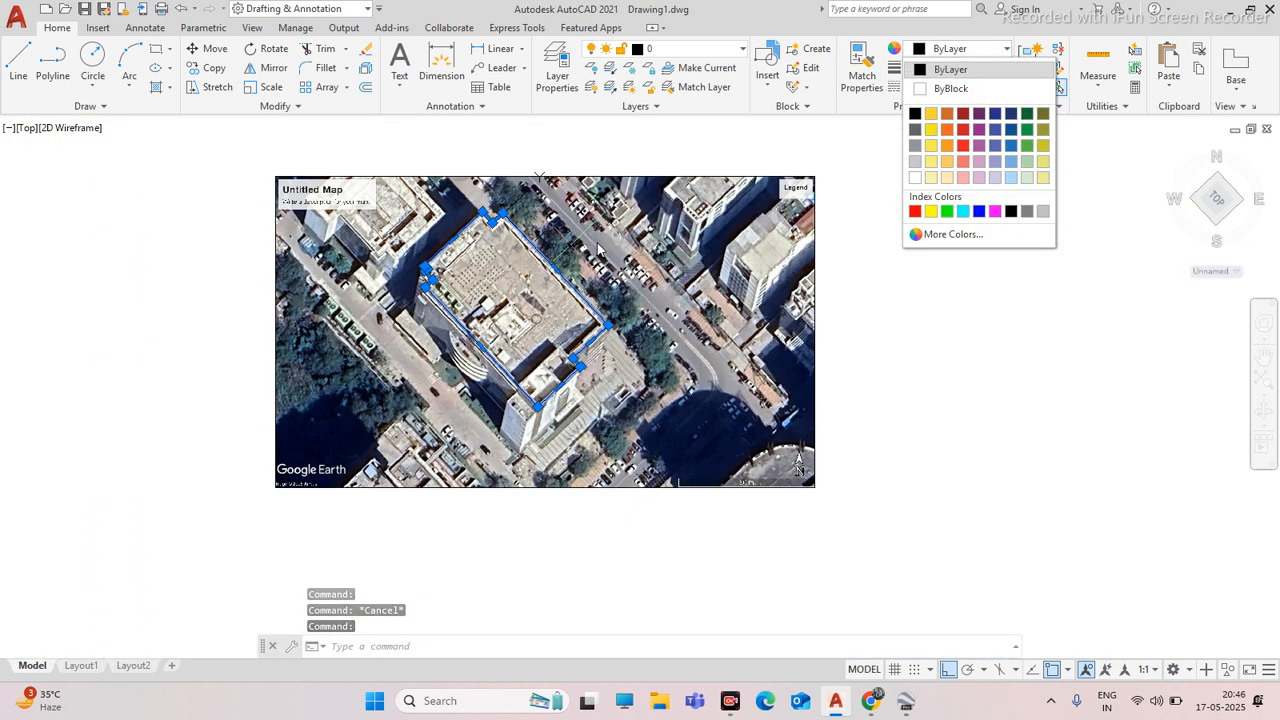
pyautogui.click(914, 212)
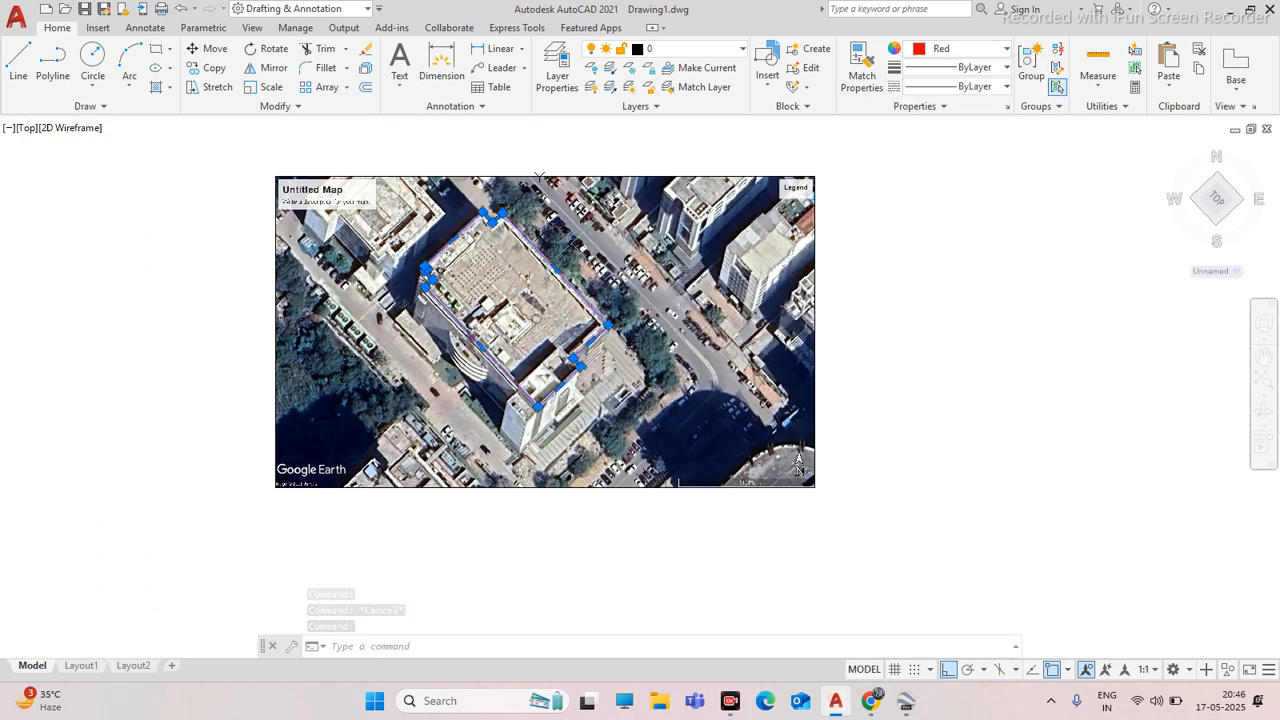
# Set the global width of the roof outline polyline to 10 through Quick Properties and deselect it
pyautogui.write('qp')
pyautogui.press('Return')
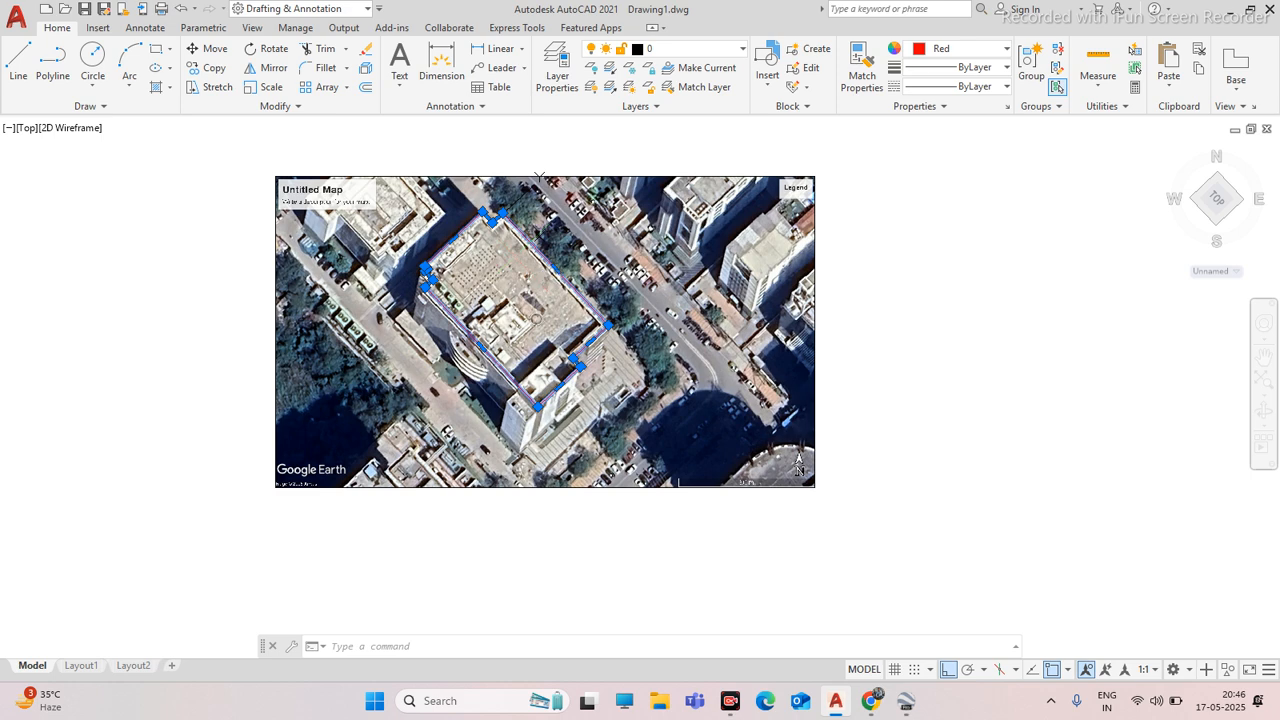
pyautogui.click(934, 200)
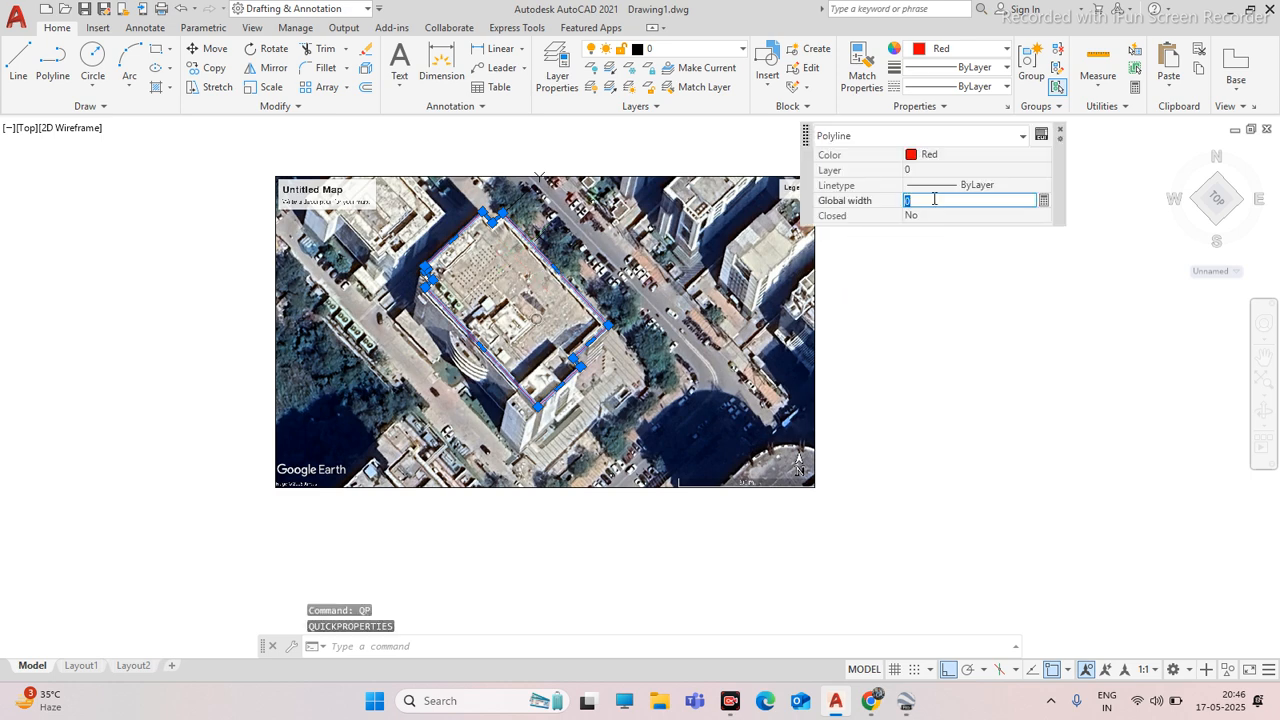
pyautogui.write('10')
pyautogui.press('Return')
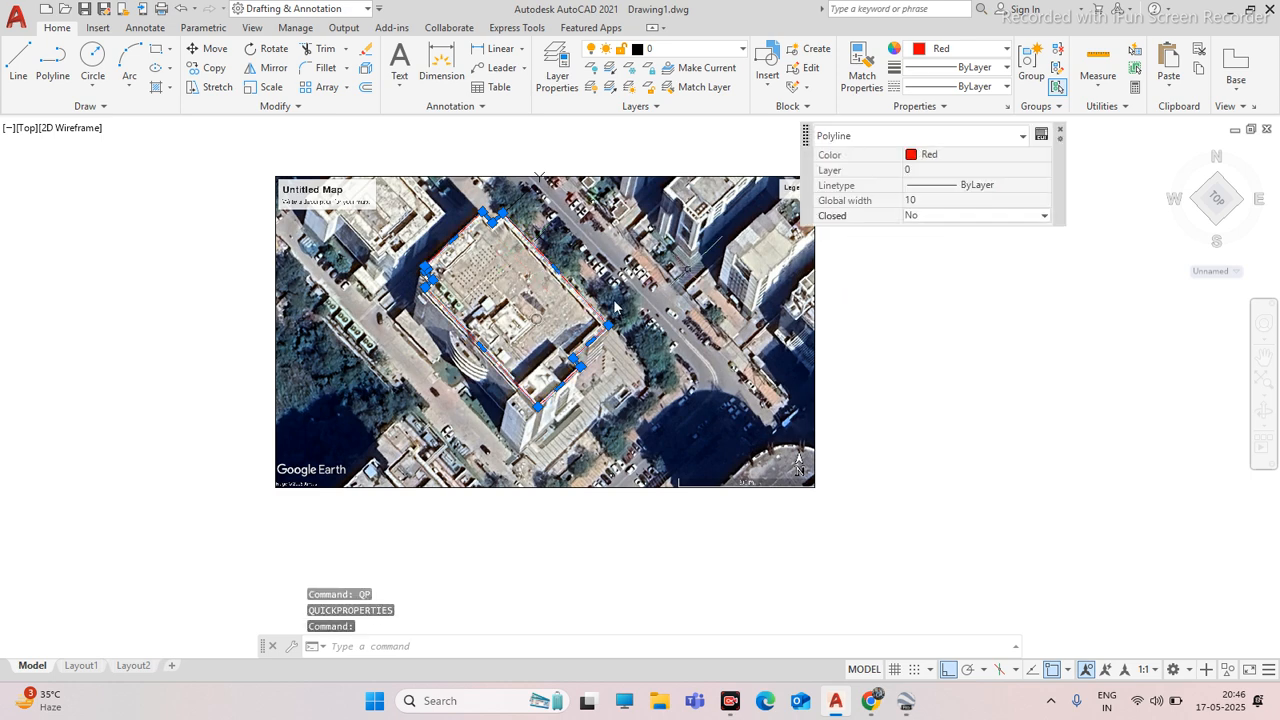
pyautogui.scroll(4, 600, 308)
pyautogui.press('Escape')
# Reselect the red roof outline and examine how it follows the roof edges, especially along the southwest side and south corner
pyautogui.click(568, 305)
pyautogui.scroll(-5, 568, 305)
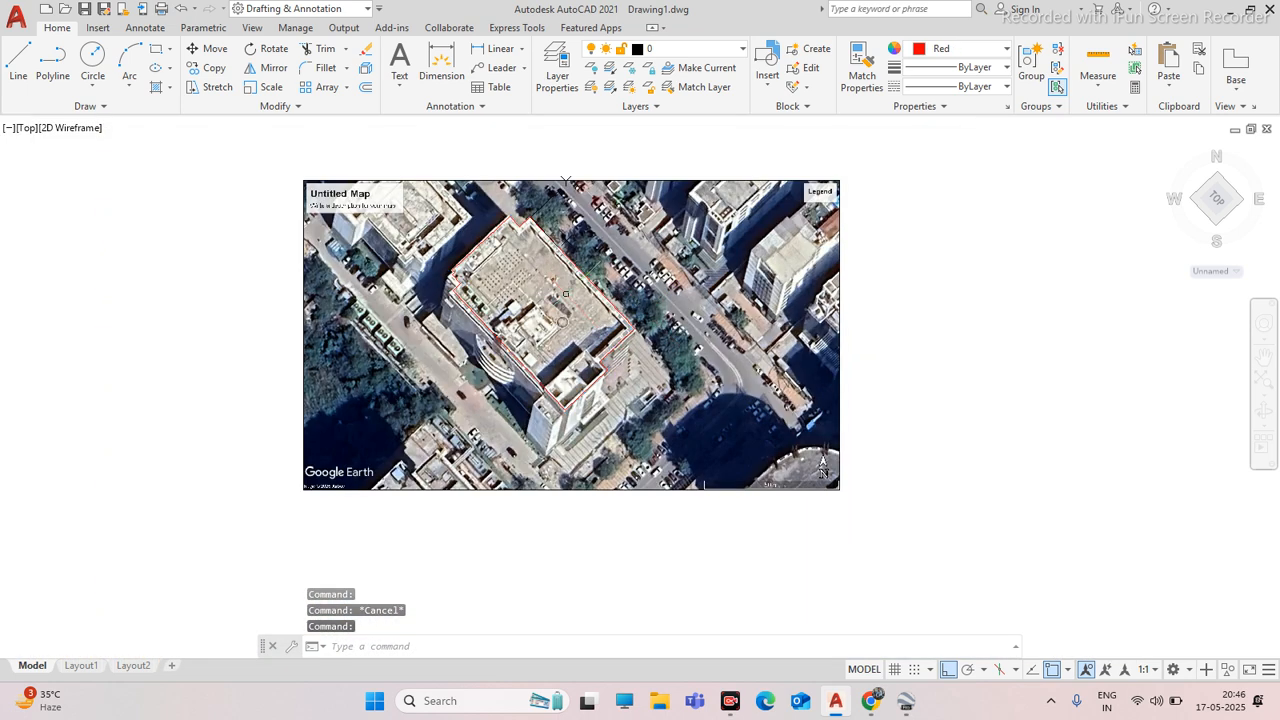
pyautogui.press('Escape')
pyautogui.scroll(5, 590, 253)
pyautogui.click(590, 253)
pyautogui.scroll(-2, 560, 235)
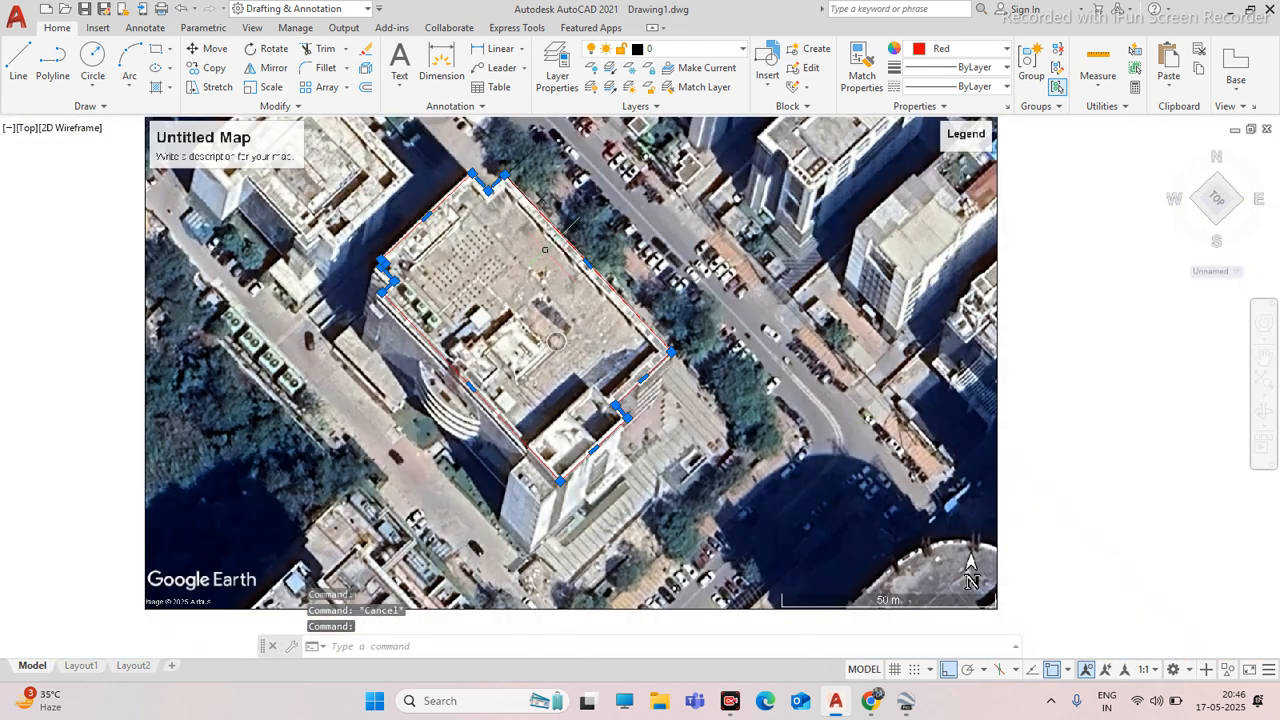
pyautogui.scroll(2, 483, 349)
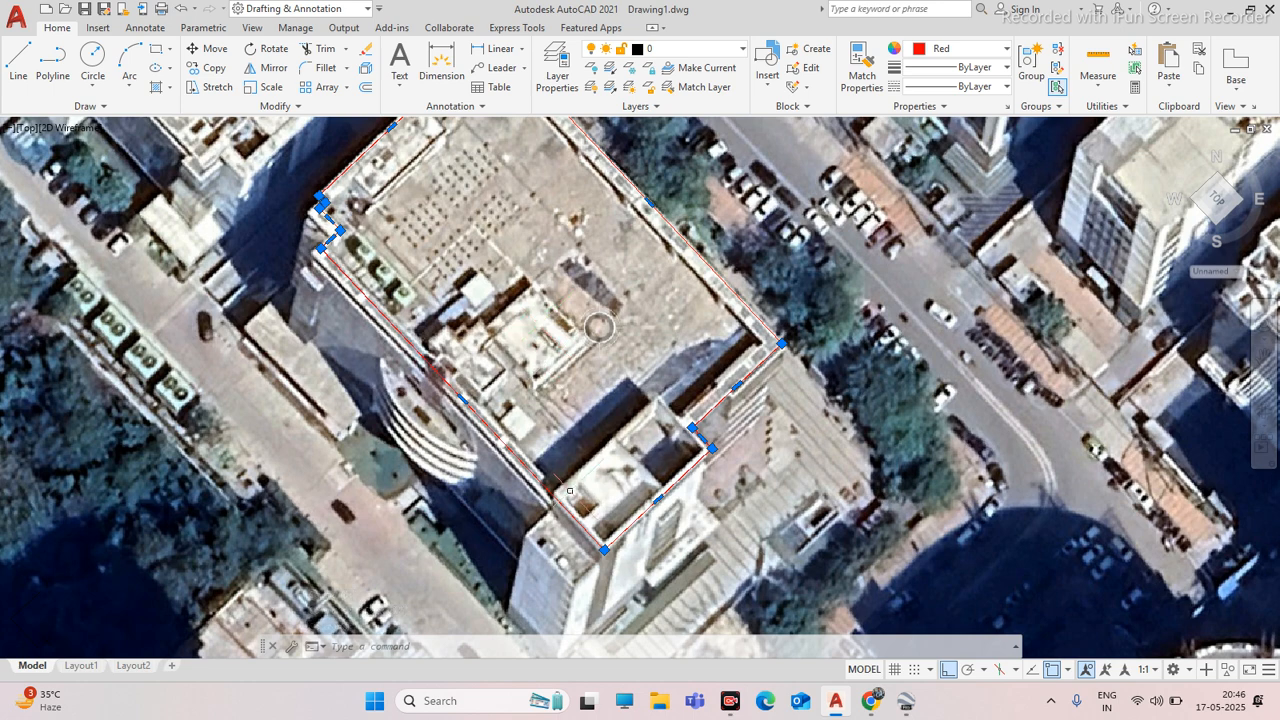
pyautogui.scroll(3, 585, 465)
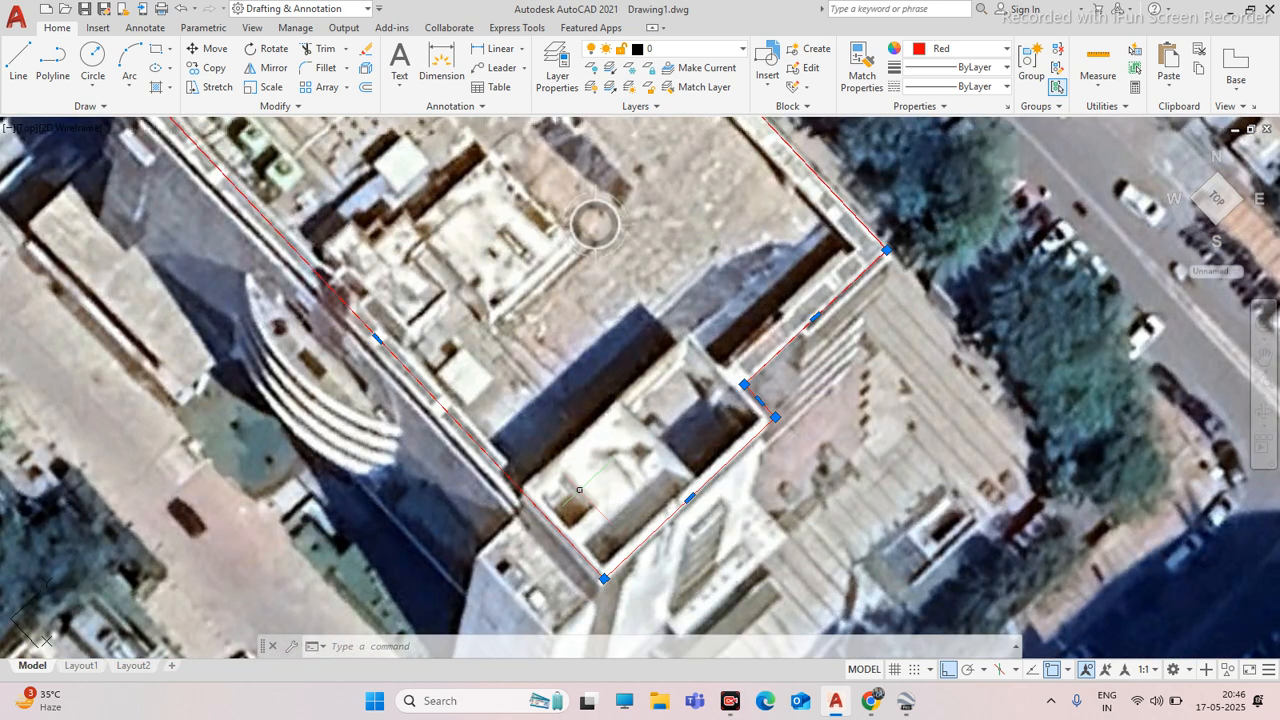
pyautogui.scroll(-3, 600, 455)
pyautogui.scroll(4, 601, 317)
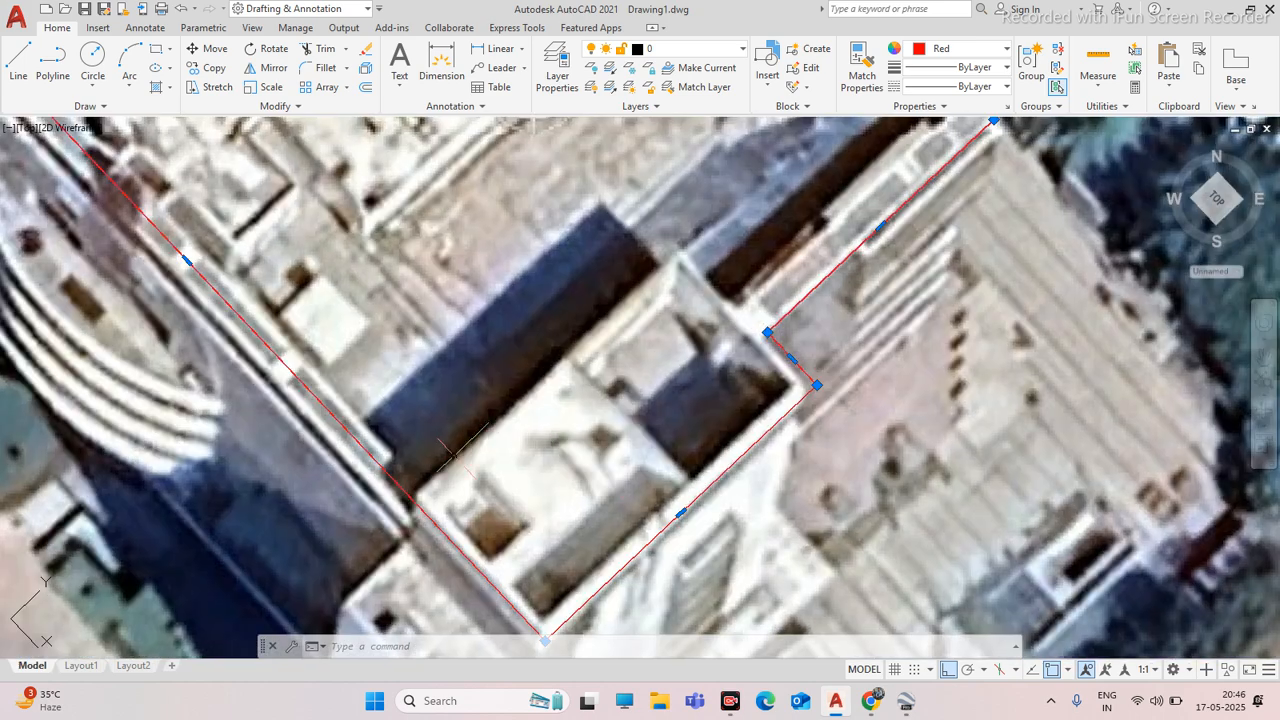
pyautogui.scroll(-4, 591, 268)
pyautogui.scroll(-2, 550, 330)
pyautogui.scroll(5, 565, 300)
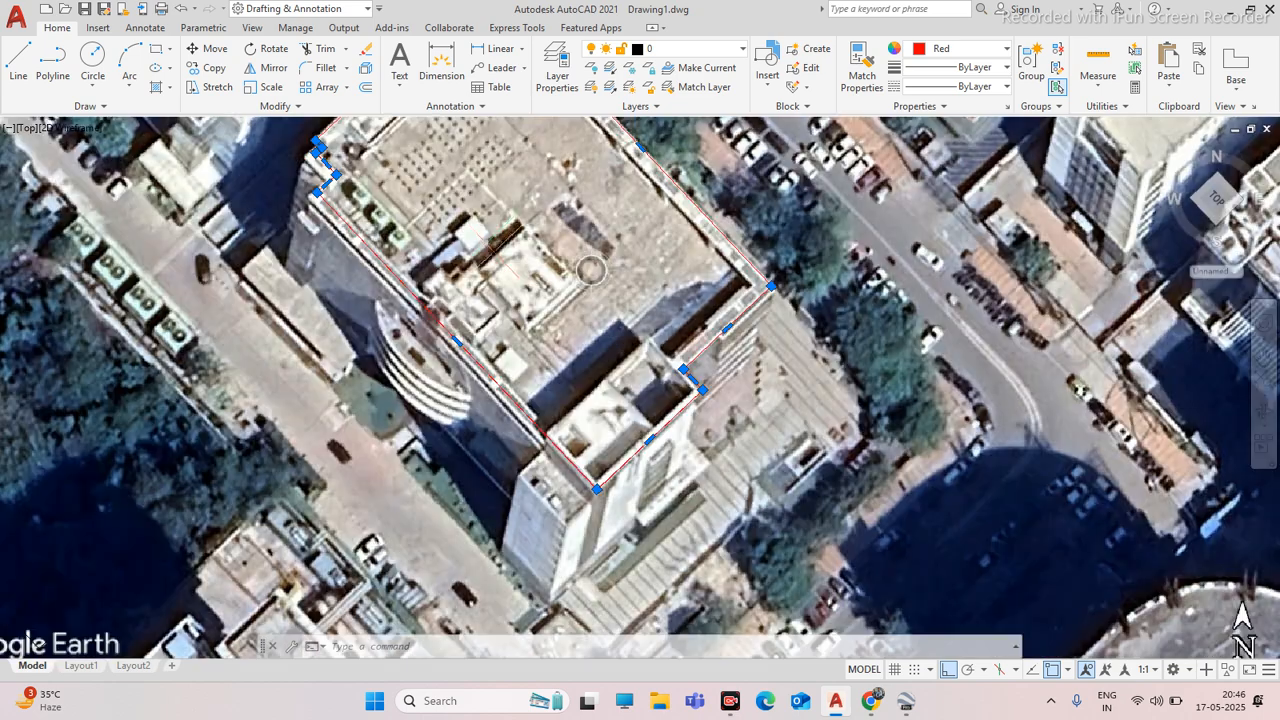
pyautogui.scroll(-4, 560, 285)
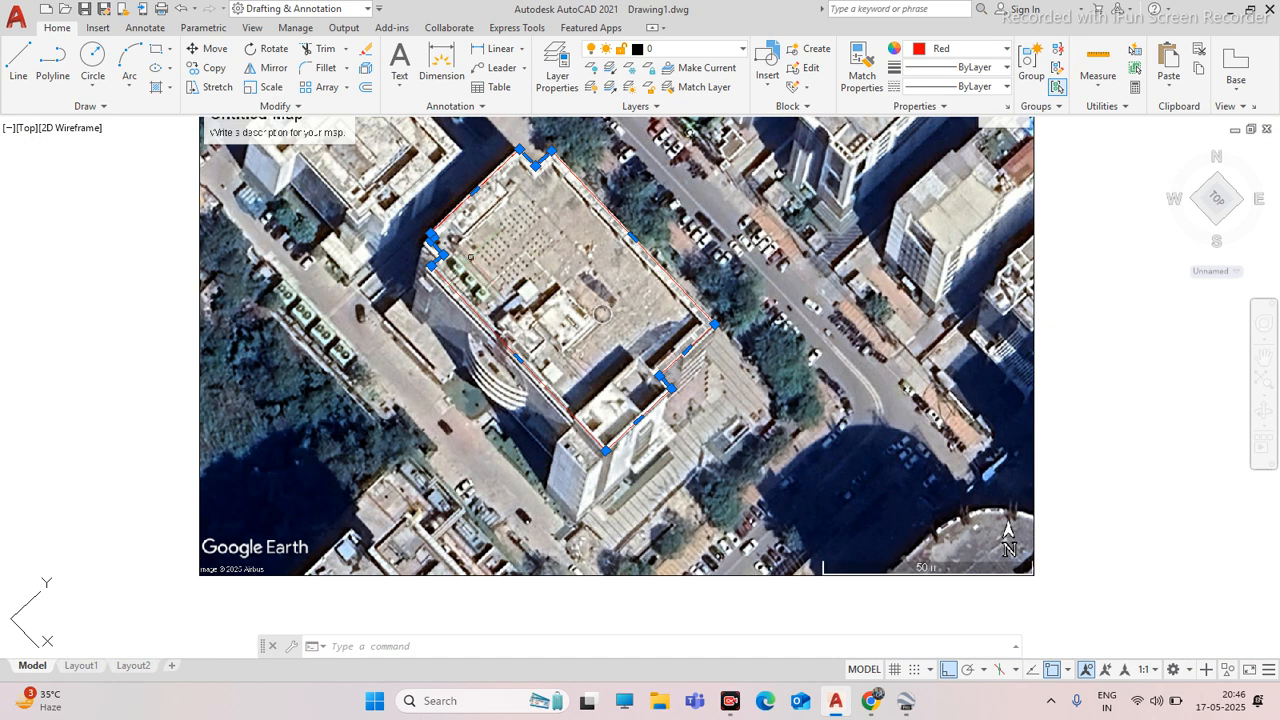
# Draw a rectangle around the long narrow structure along the roof's northwest edge, from its west corner to its east corner
pyautogui.scroll(6, 439, 276)
pyautogui.scroll(-3, 362, 312)
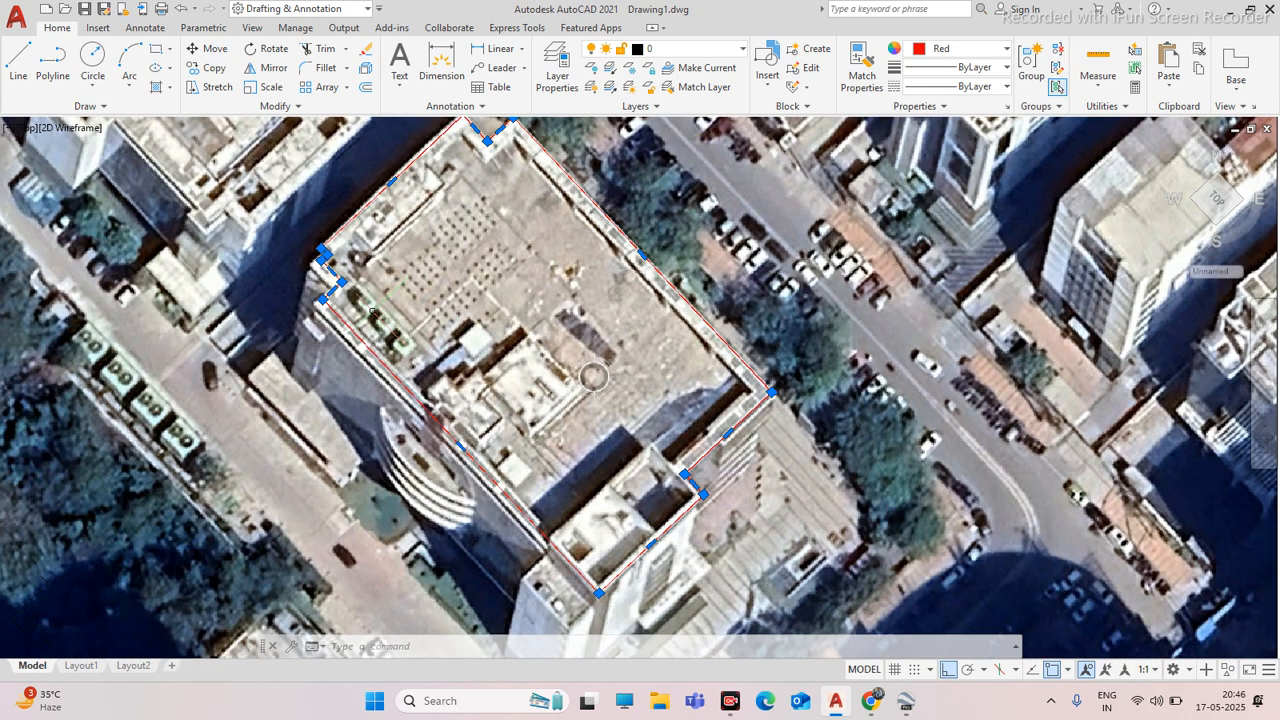
pyautogui.scroll(1, 400, 343)
pyautogui.scroll(-2, 410, 345)
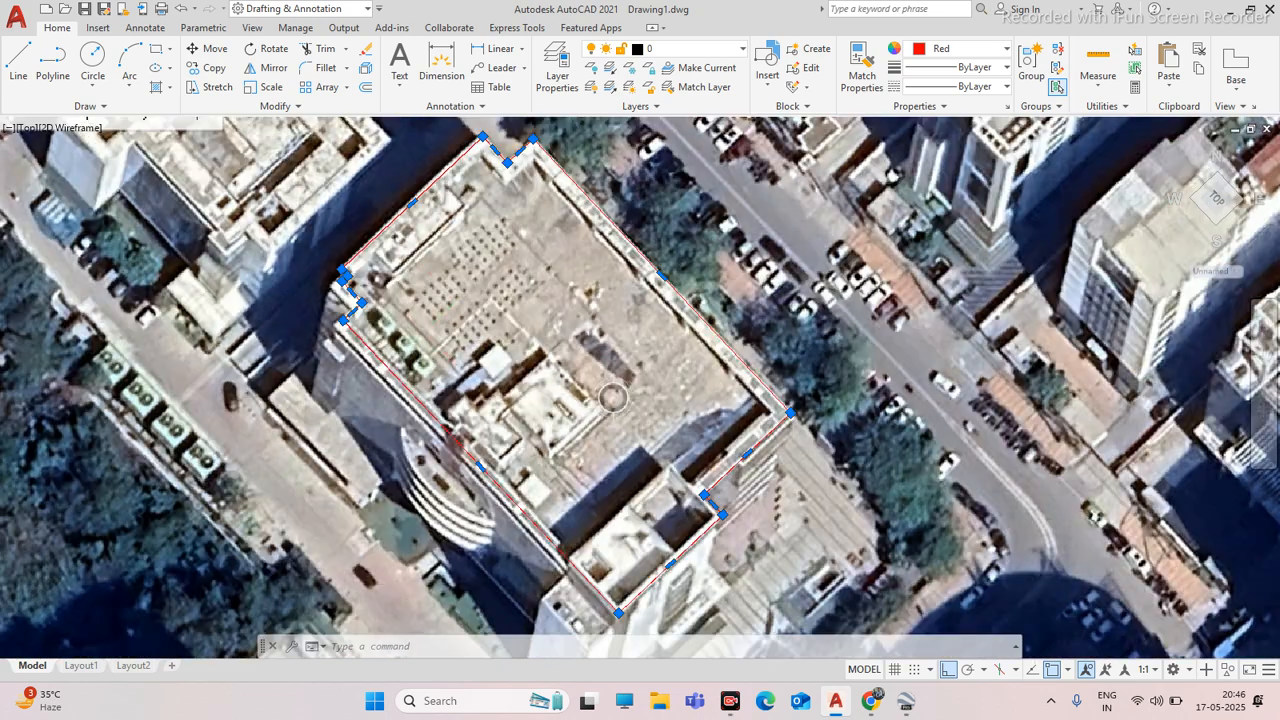
pyautogui.scroll(4, 417, 245)
pyautogui.scroll(-2, 375, 300)
pyautogui.scroll(2, 400, 280)
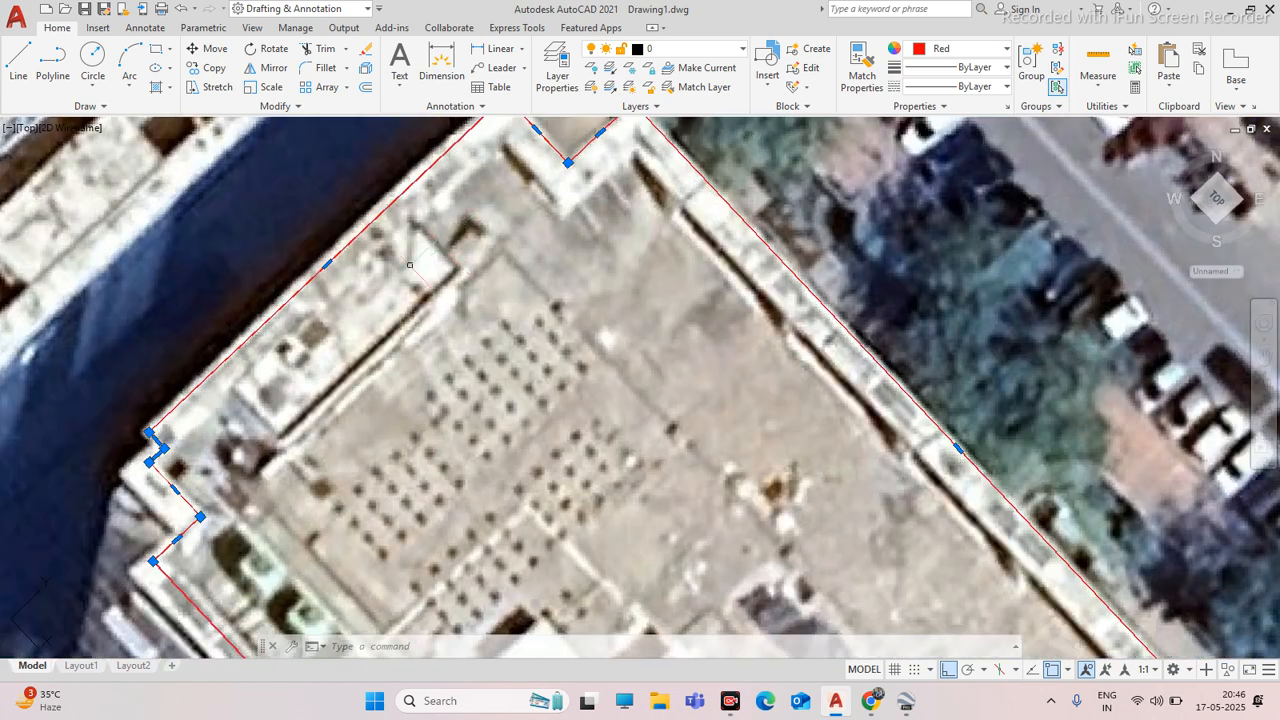
pyautogui.click(156, 48)
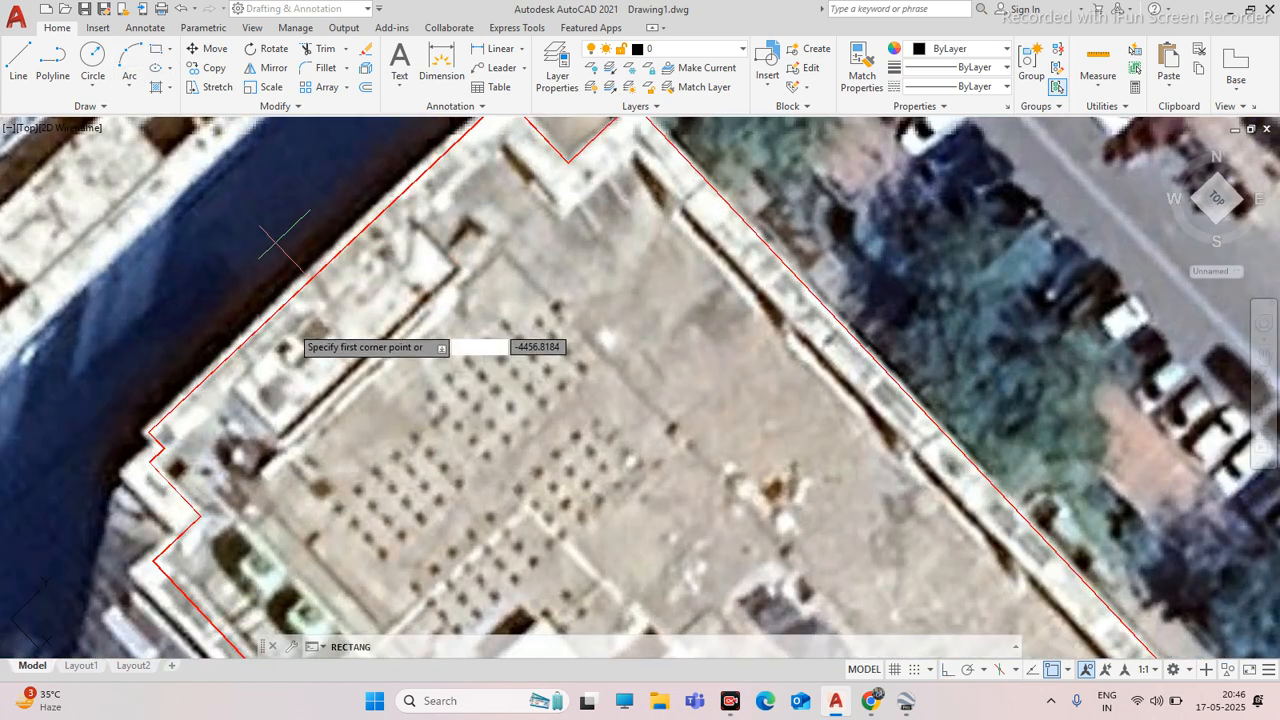
pyautogui.scroll(1, 262, 386)
pyautogui.click(212, 378)
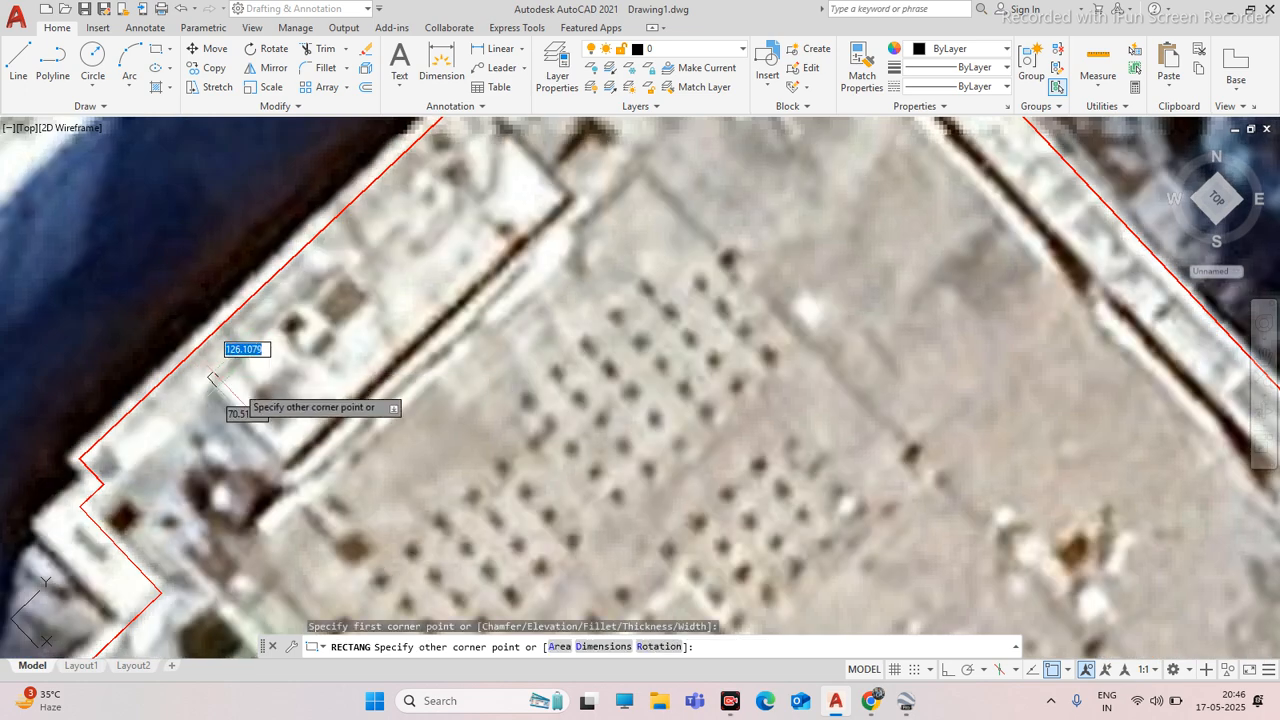
pyautogui.click(566, 202)
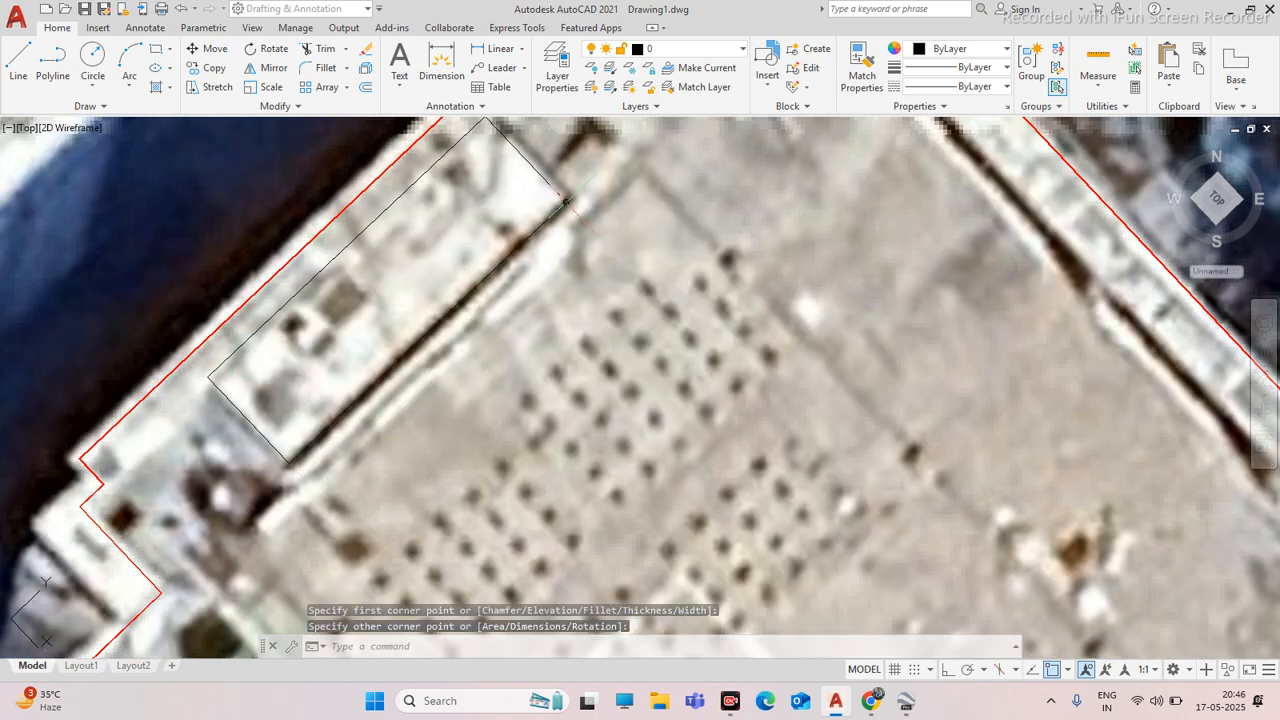
# Match the properties of the red roof outline onto the rectangle along the northwest edge
pyautogui.scroll(-2, 496, 258)
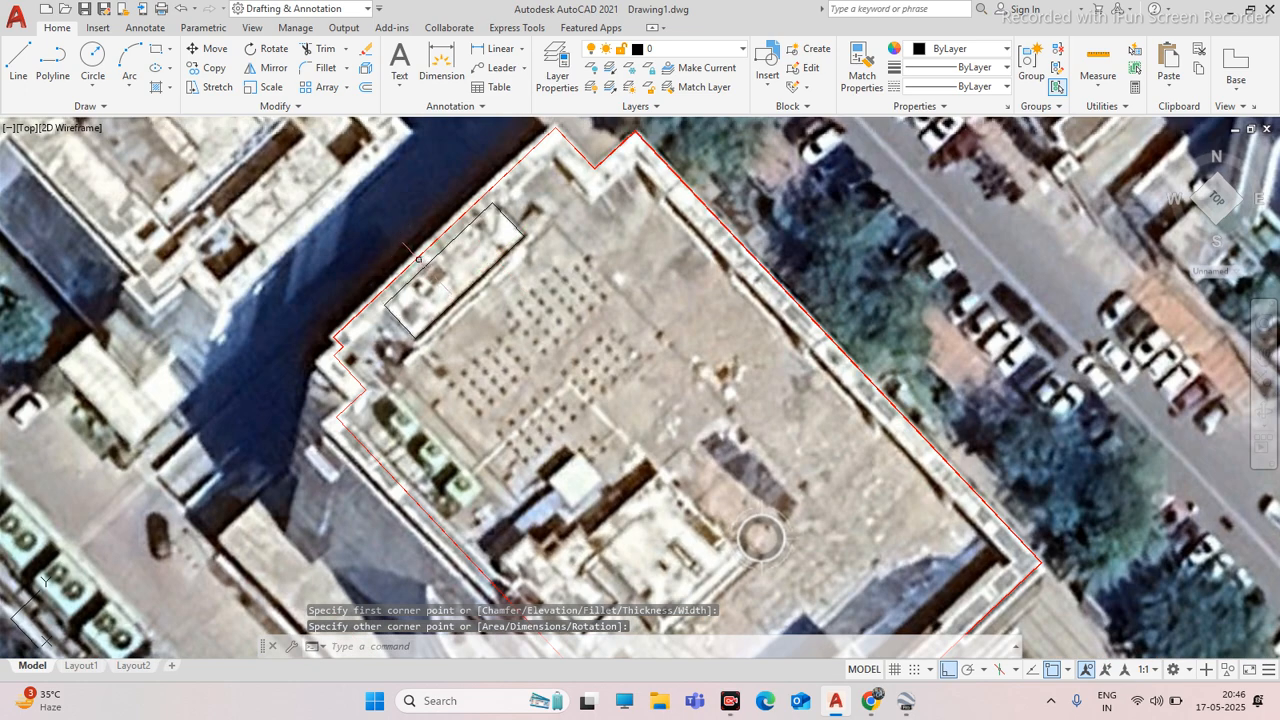
pyautogui.click(418, 258)
pyautogui.write('ma')
pyautogui.press('Return')
pyautogui.press('Escape')
# Draw a rectangle of about 3020 by 640 around the row of green rooftop units beside the southwest edge
pyautogui.scroll(-2, 455, 295)
pyautogui.moveTo(402, 419); pyautogui.dragTo(402, 375, button='middle')
pyautogui.scroll(2, 402, 375)
pyautogui.click(156, 50)
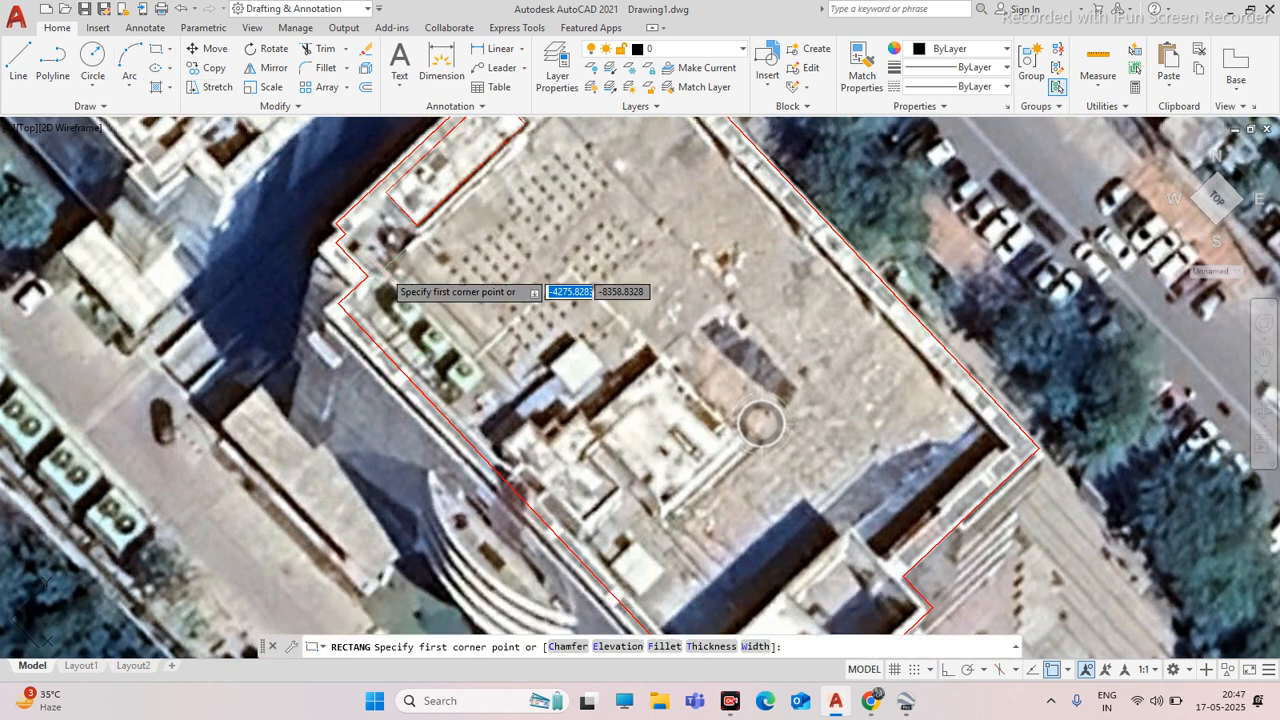
pyautogui.scroll(3, 420, 310)
pyautogui.click(358, 284)
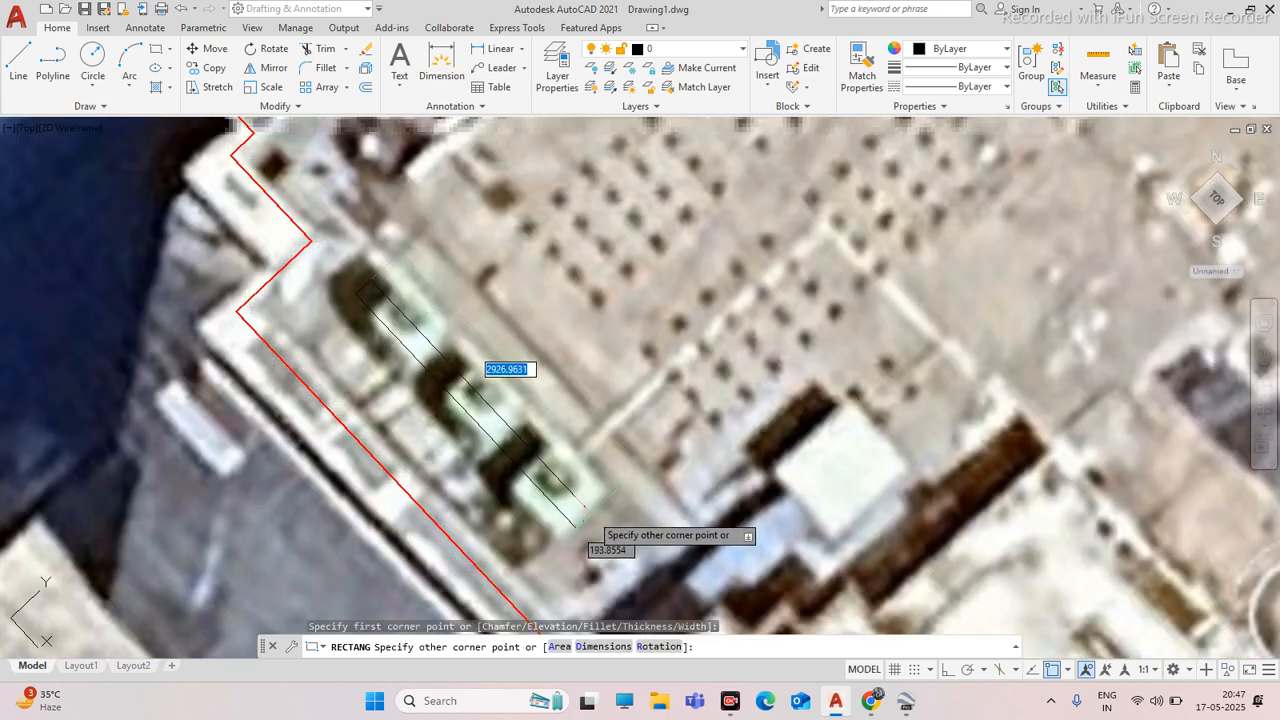
pyautogui.press('Escape')
pyautogui.press('Return')
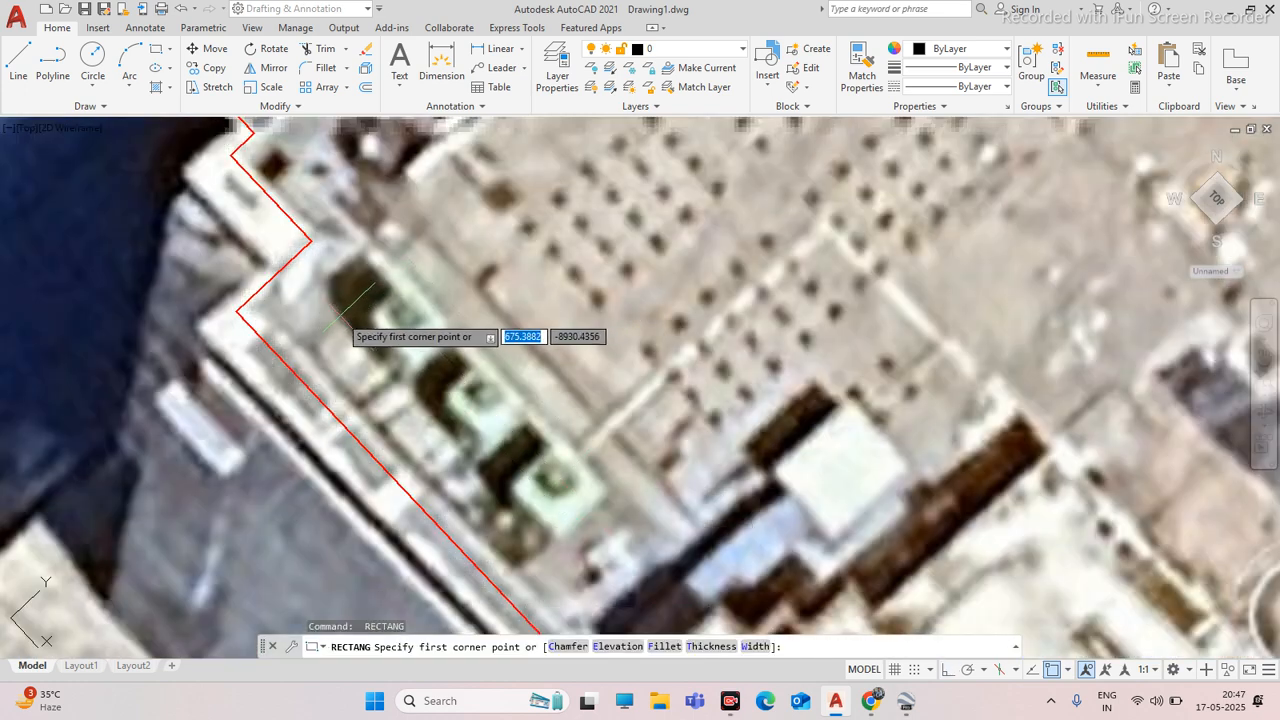
pyautogui.click(328, 300)
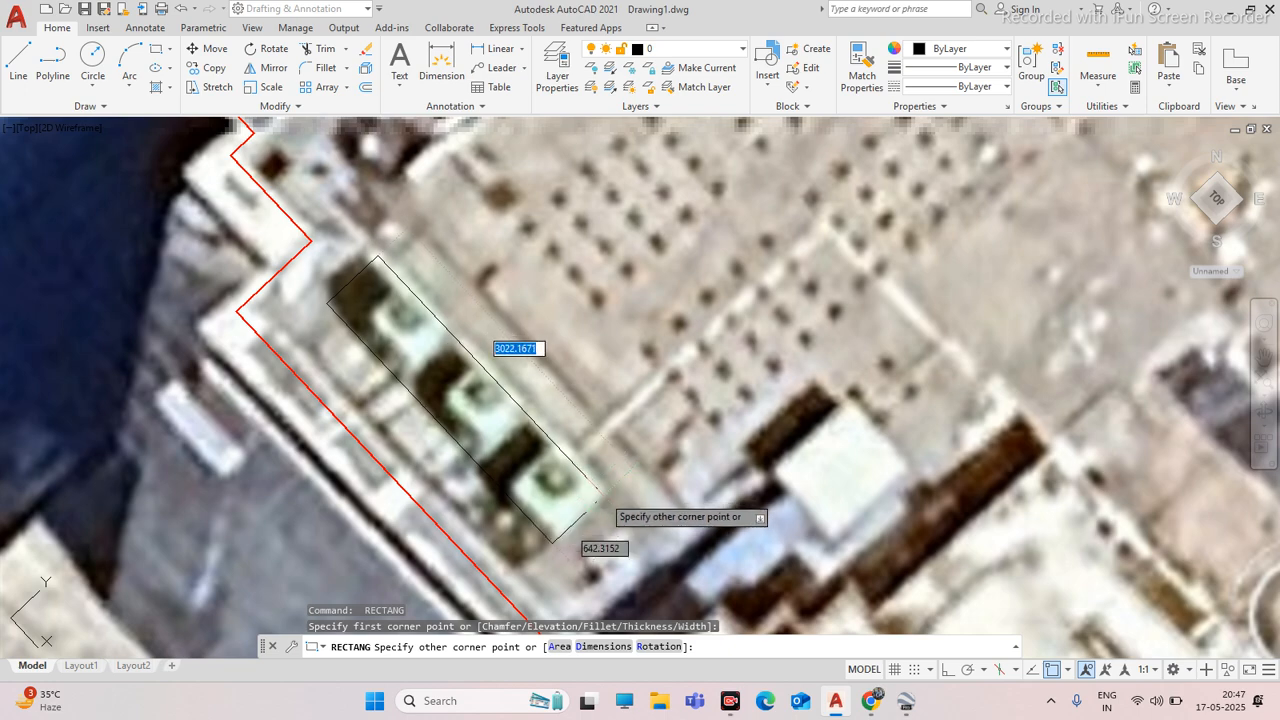
pyautogui.click(598, 491)
# Draw a rectangle around the small white square structure southeast of the green rooftop units
pyautogui.scroll(-4, 520, 408)
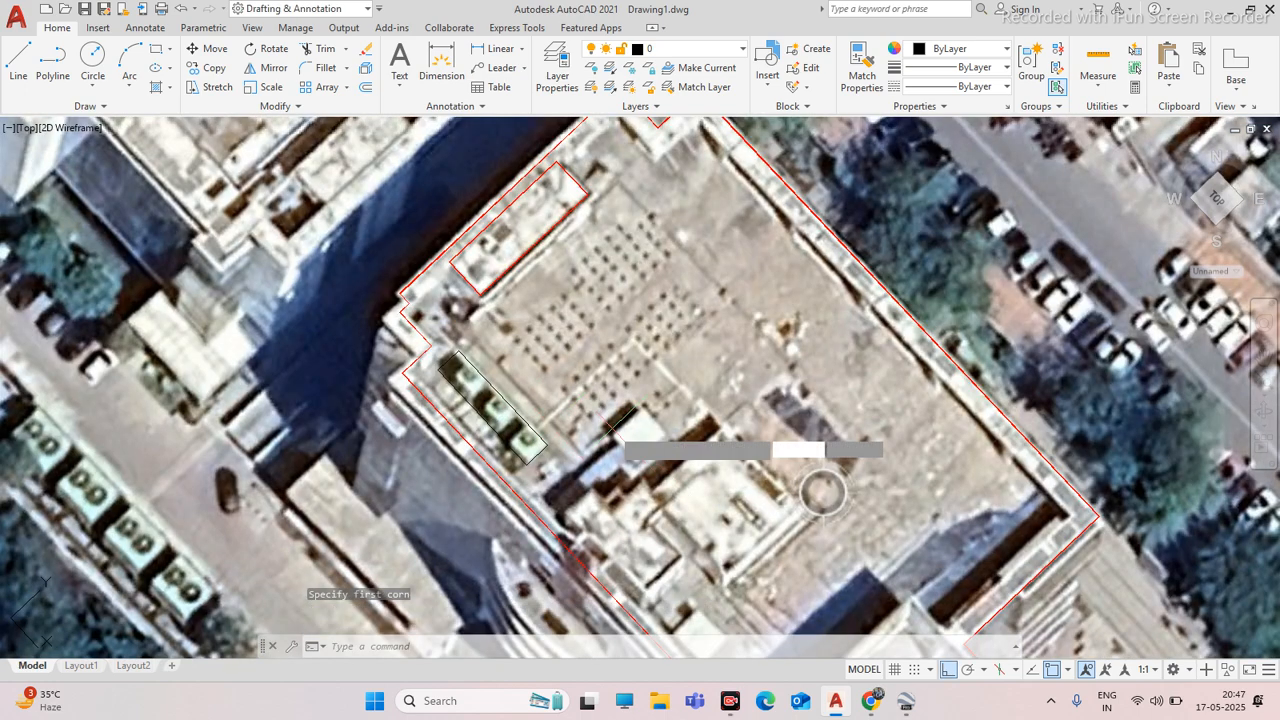
pyautogui.scroll(2, 616, 432)
pyautogui.press('Return')
pyautogui.click(613, 432)
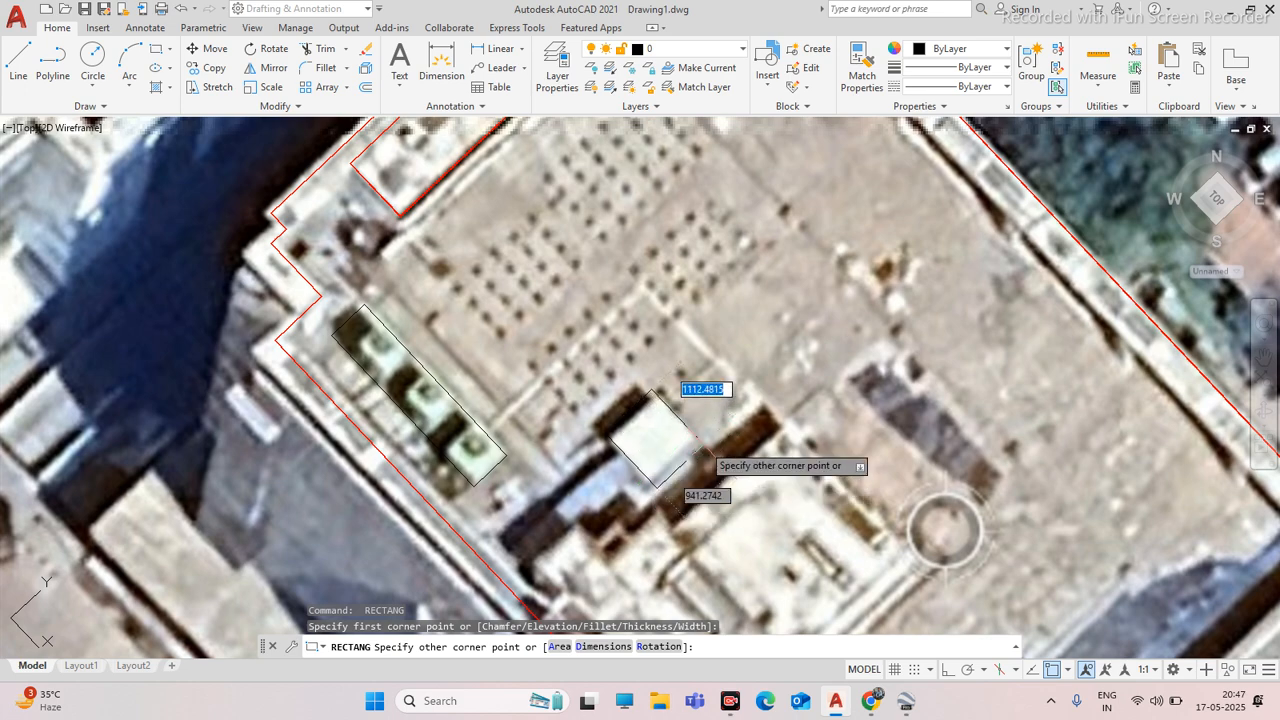
pyautogui.click(698, 441)
# Draw a rectangle around the large rooftop block southeast of the small white square structure
pyautogui.scroll(-4, 660, 435)
pyautogui.scroll(2, 620, 430)
pyautogui.press('Return')
pyautogui.click(600, 425)
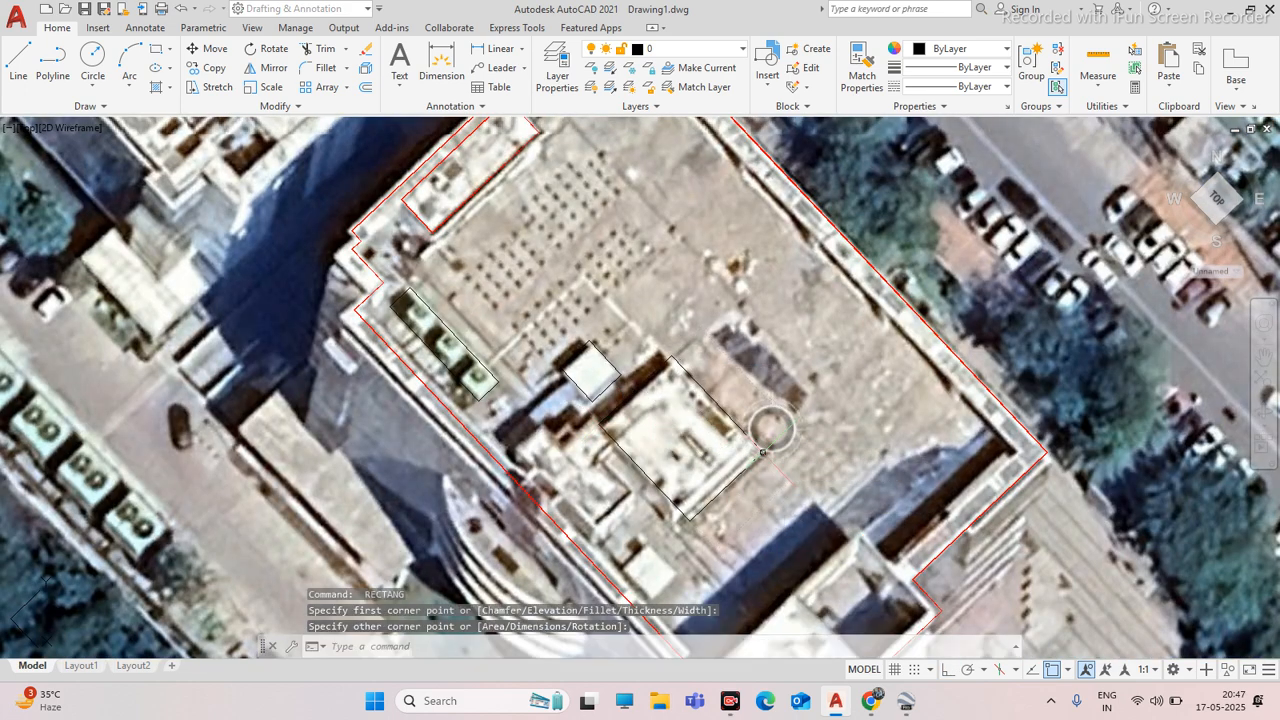
pyautogui.click(748, 437)
# Draw a rectangle of about 5200 by 2900 around the block at the roof's south corner, ending on the outline's notch corner
pyautogui.scroll(-3, 748, 437)
pyautogui.scroll(3, 780, 540)
pyautogui.press('Return')
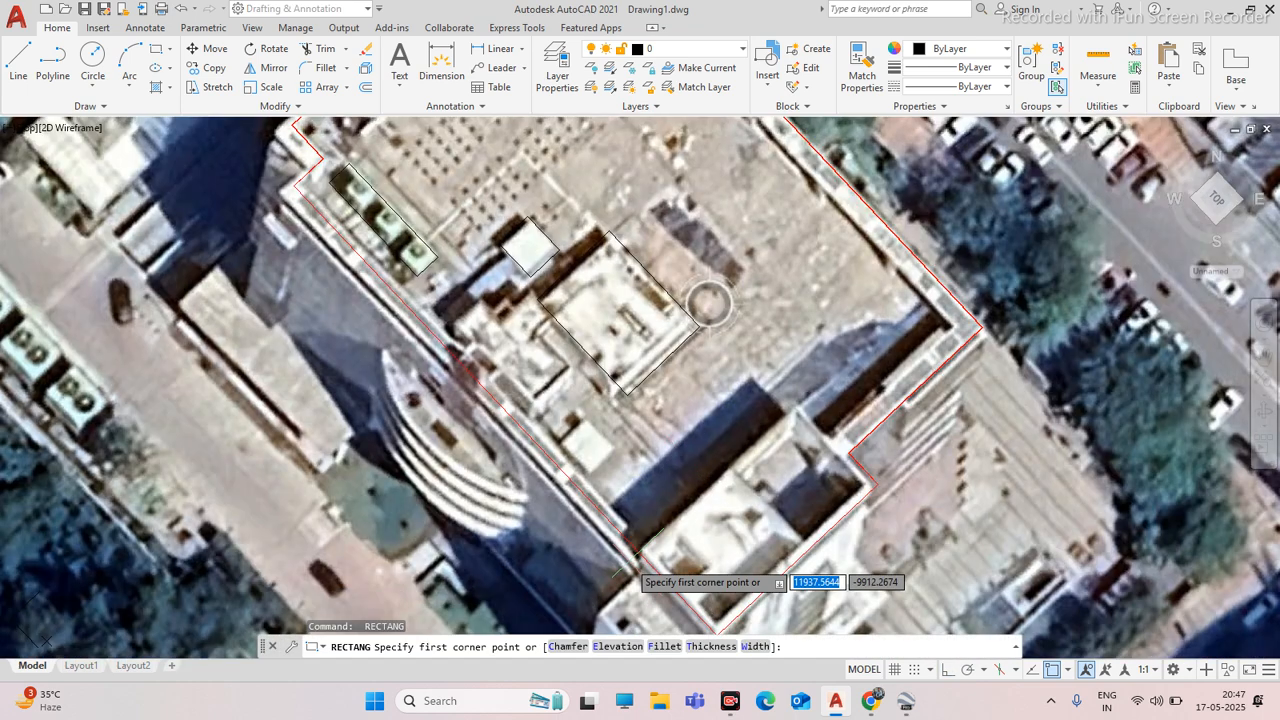
pyautogui.click(650, 538)
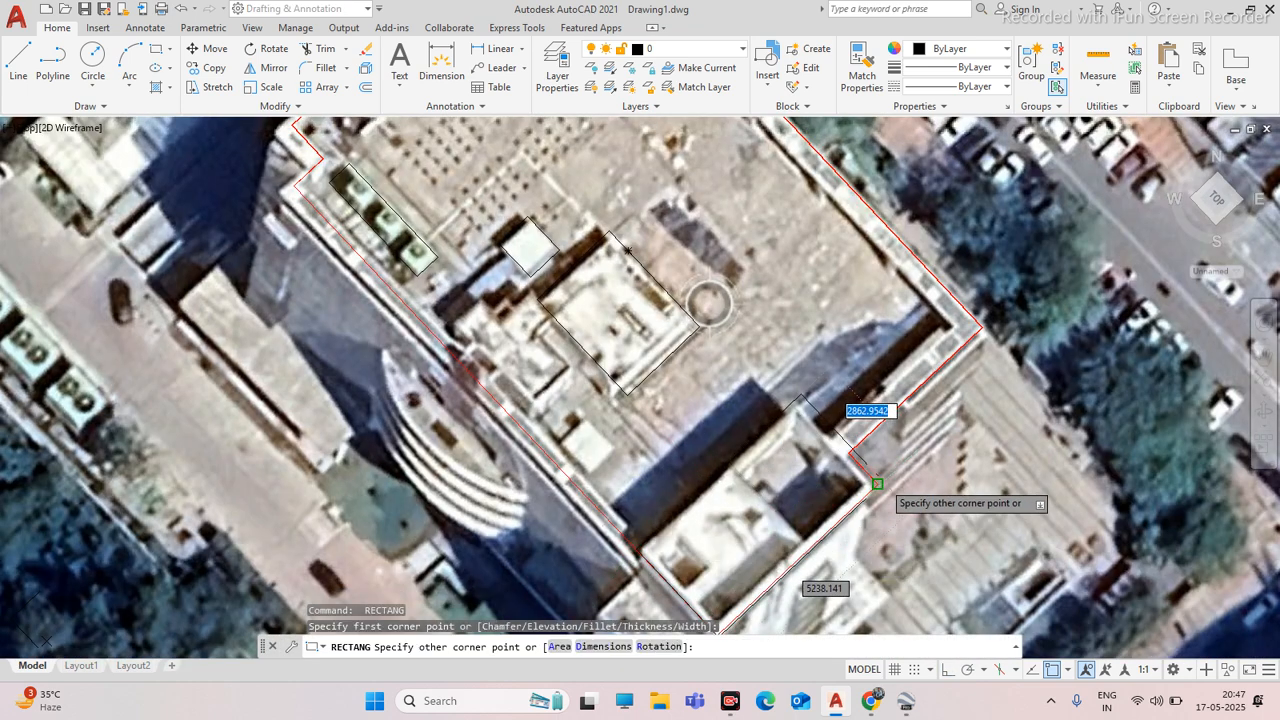
pyautogui.click(876, 483)
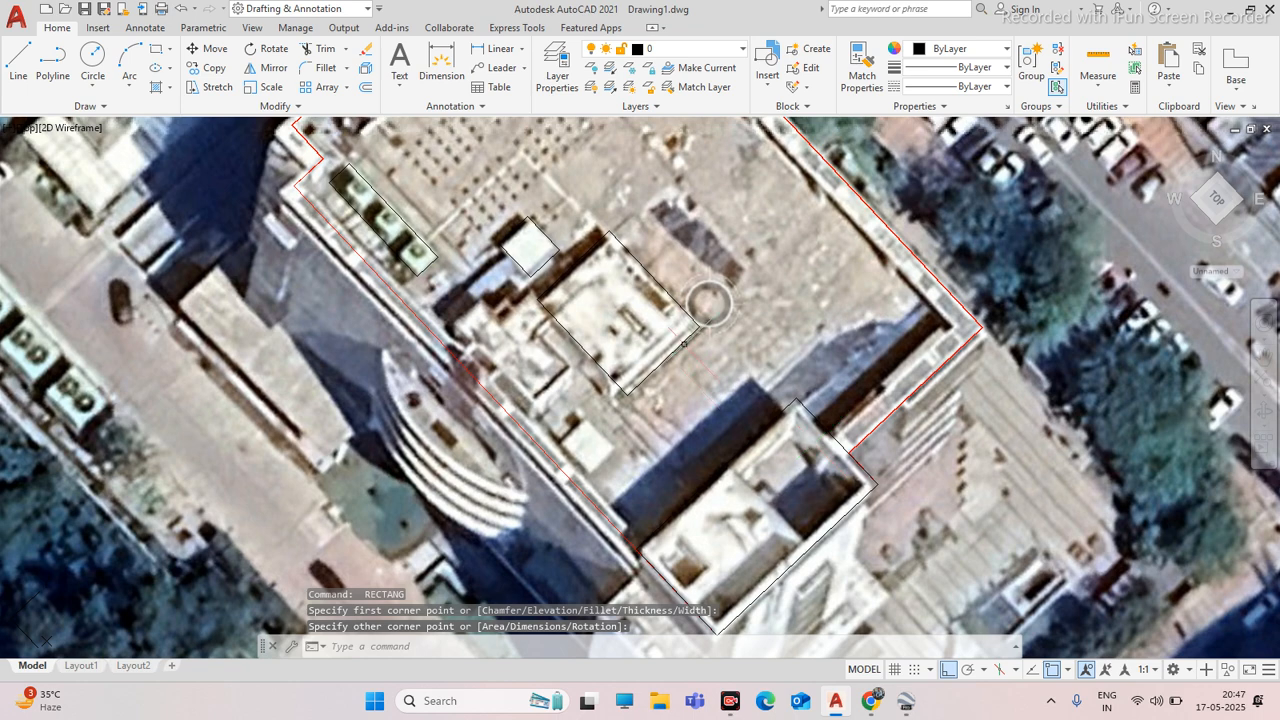
# Match the red roof outline's properties onto the rectangles of the south block, large block, white square and green units
pyautogui.click(900, 407)
pyautogui.click(876, 386)
pyautogui.write('MA')
pyautogui.press('Return')
pyautogui.click(822, 405)
pyautogui.click(783, 420)
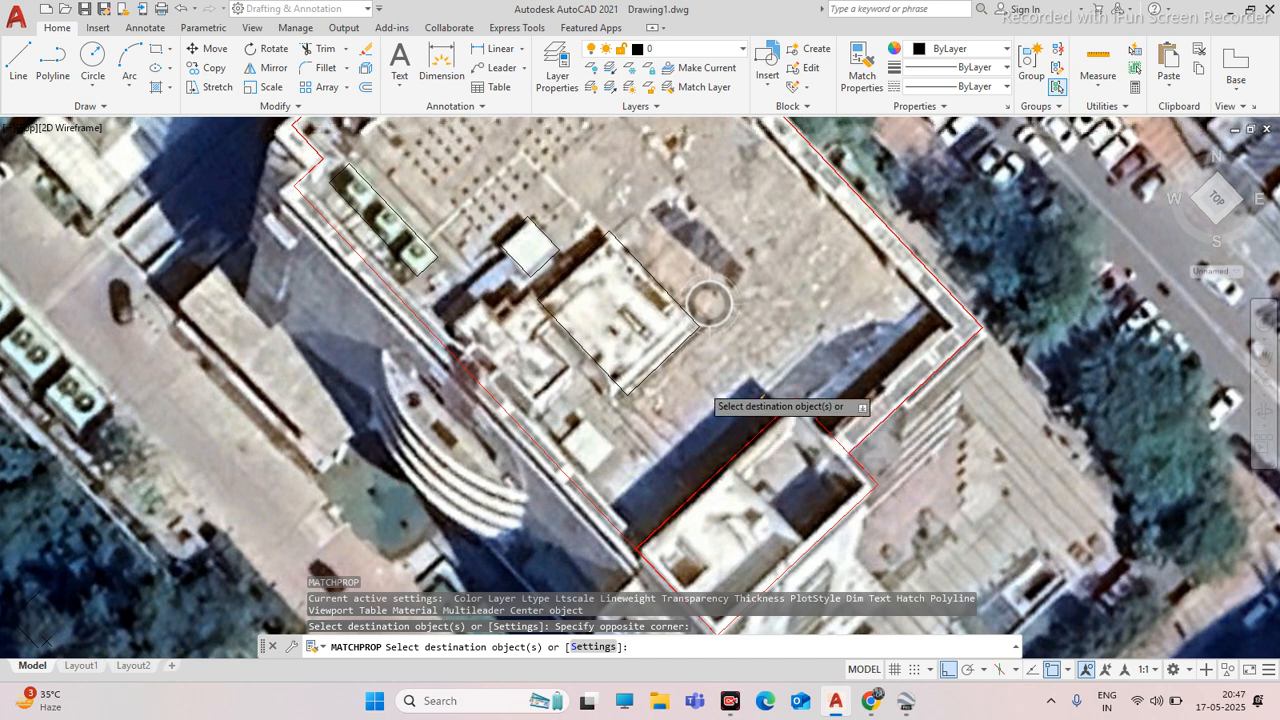
pyautogui.click(650, 265)
pyautogui.click(518, 298)
pyautogui.click(428, 219)
pyautogui.click(391, 243)
pyautogui.scroll(-2, 504, 262)
pyautogui.scroll(1, 467, 190)
pyautogui.scroll(-2, 466, 200)
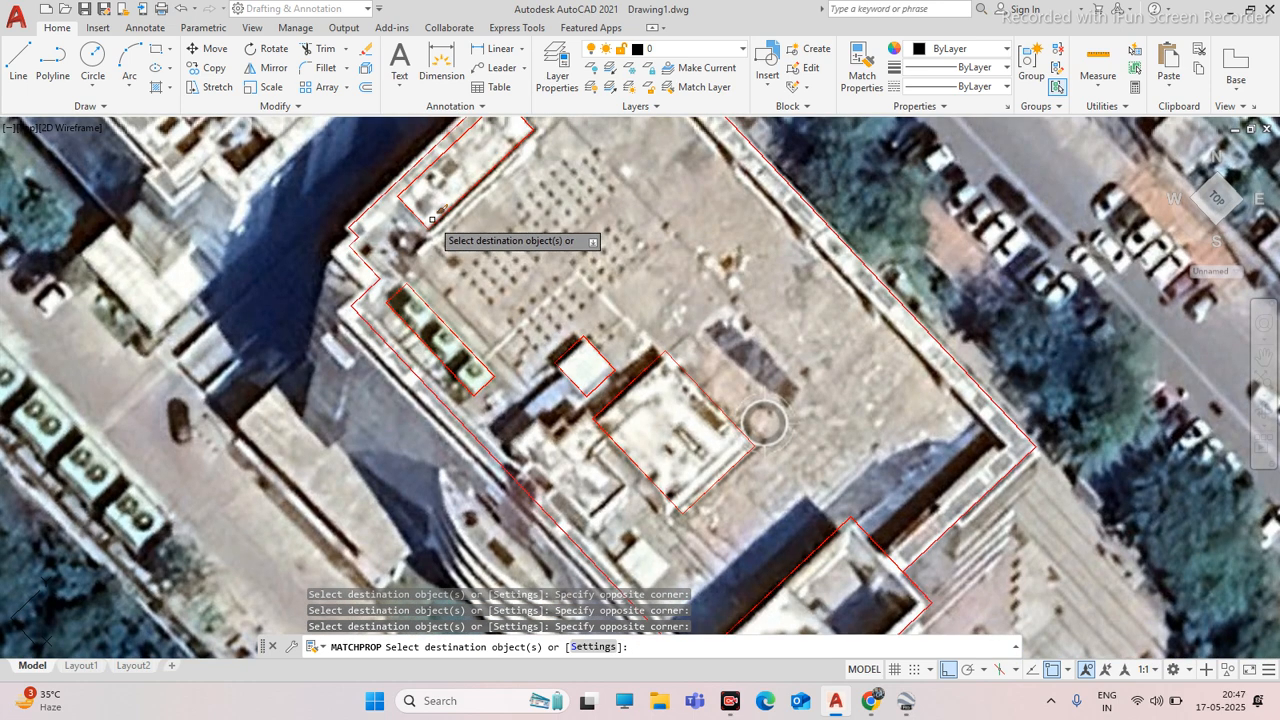
pyautogui.press('Escape')
# Draw a rectangle around the irregular structure between the large rooftop block and the roof's southwest edge
pyautogui.scroll(-3, 604, 264)
pyautogui.scroll(4, 586, 251)
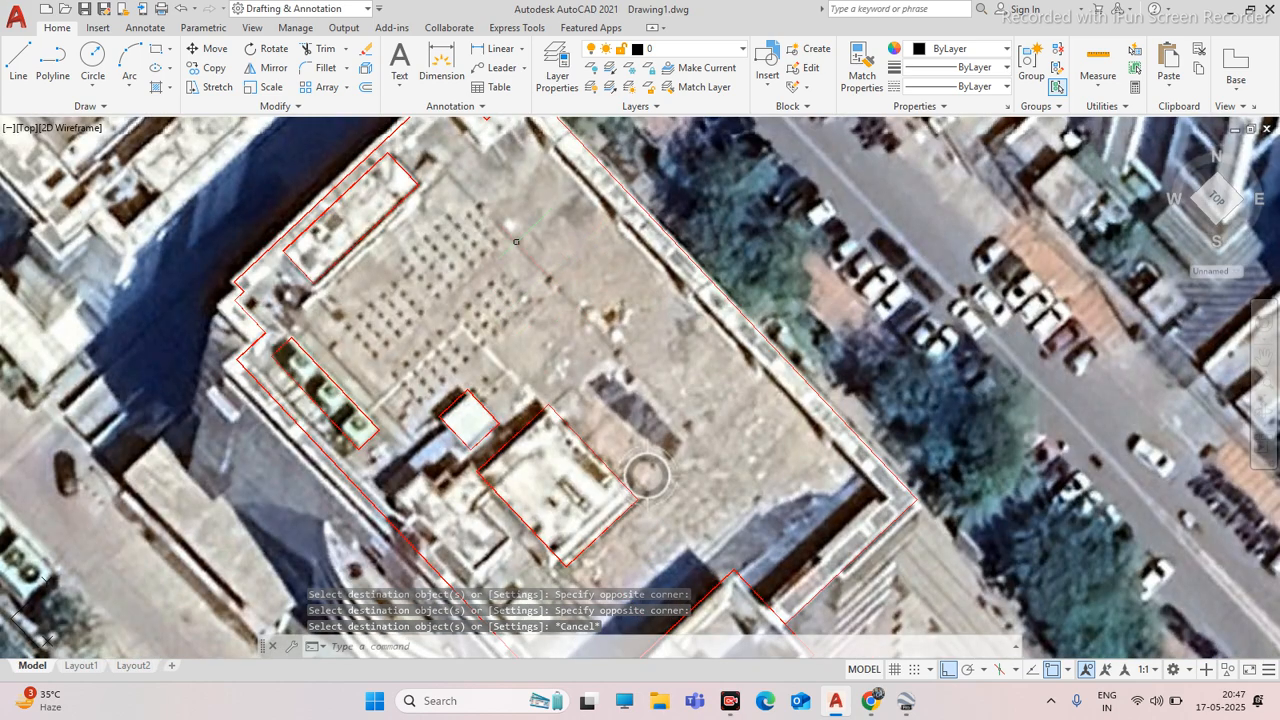
pyautogui.scroll(-2, 526, 256)
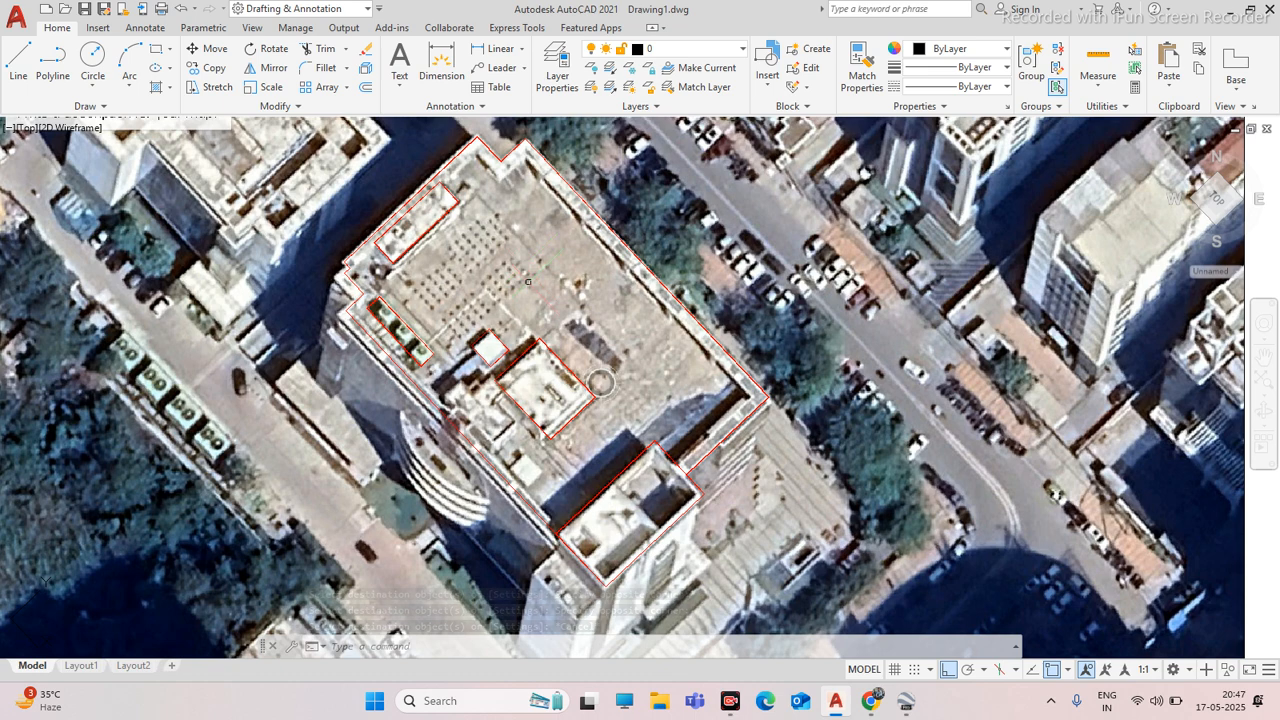
pyautogui.scroll(-2, 528, 282)
pyautogui.scroll(4, 568, 378)
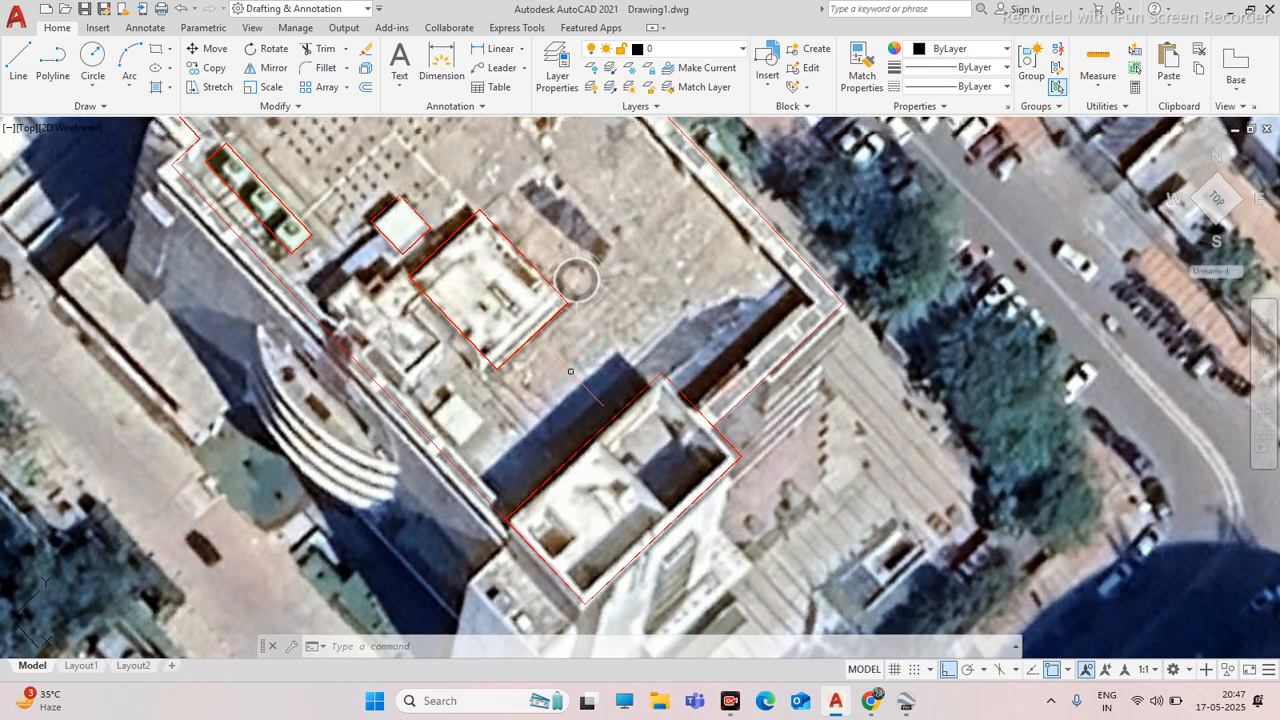
pyautogui.click(157, 49)
pyautogui.scroll(2, 392, 274)
pyautogui.click(279, 300)
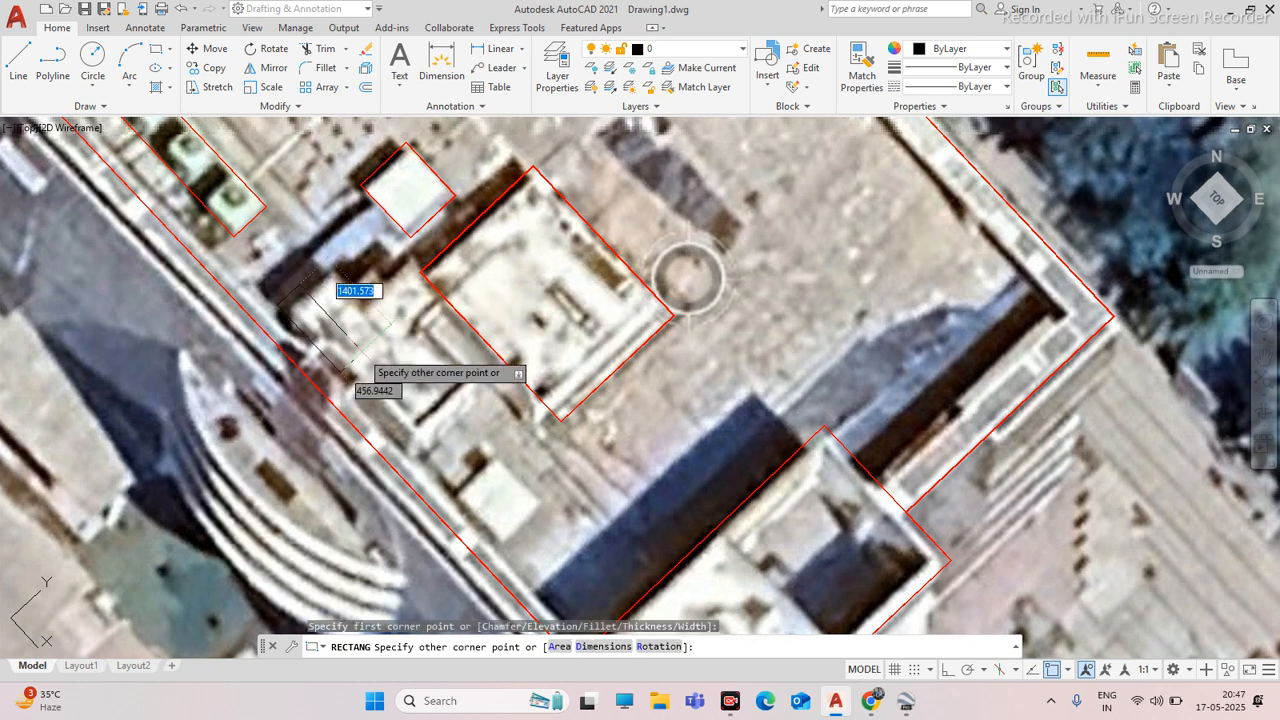
pyautogui.click(476, 381)
# Match the red properties of an existing outline onto the rectangle around the irregular structure by the southwest edge
pyautogui.click(462, 337)
pyautogui.click(445, 292)
pyautogui.write('ma')
pyautogui.press('Return')
pyautogui.click(440, 342)
pyautogui.press('Escape')
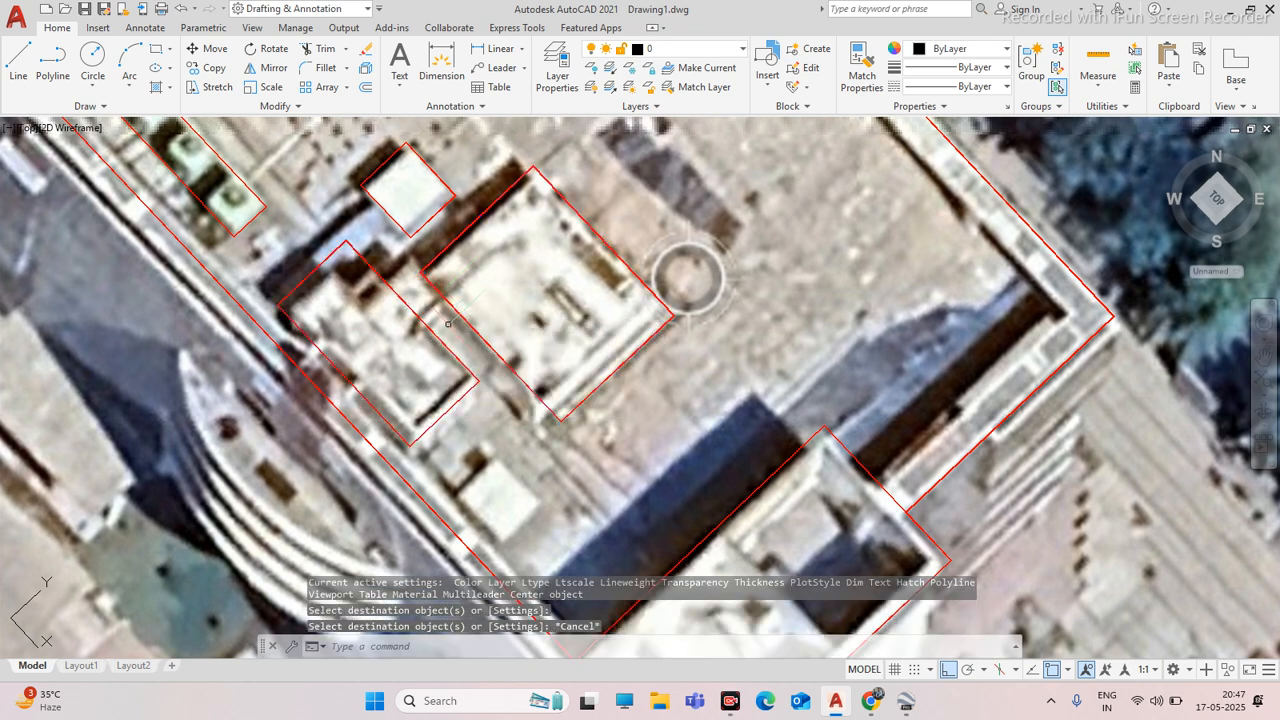
# Examine how the red rectangles fit the rooftop structures, and inspect the untraced details in the middle of the roof
pyautogui.scroll(-4, 446, 323)
pyautogui.scroll(2, 421, 320)
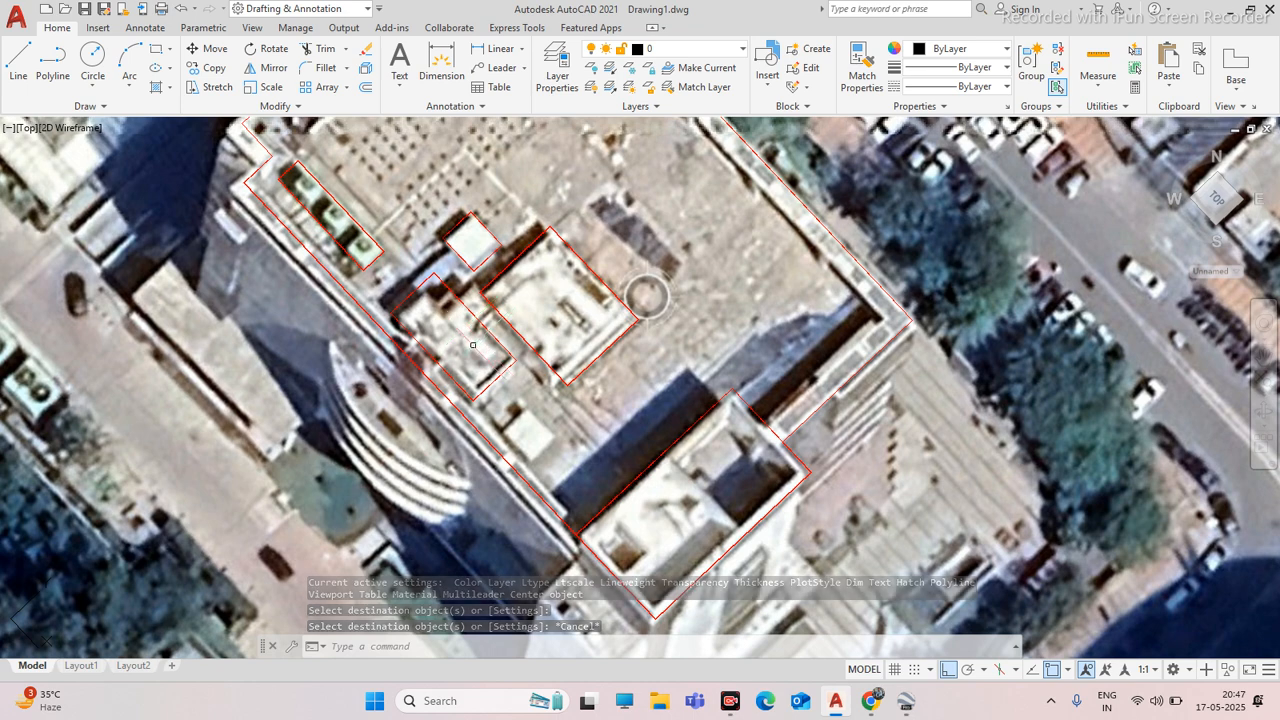
pyautogui.scroll(-2, 287, 271)
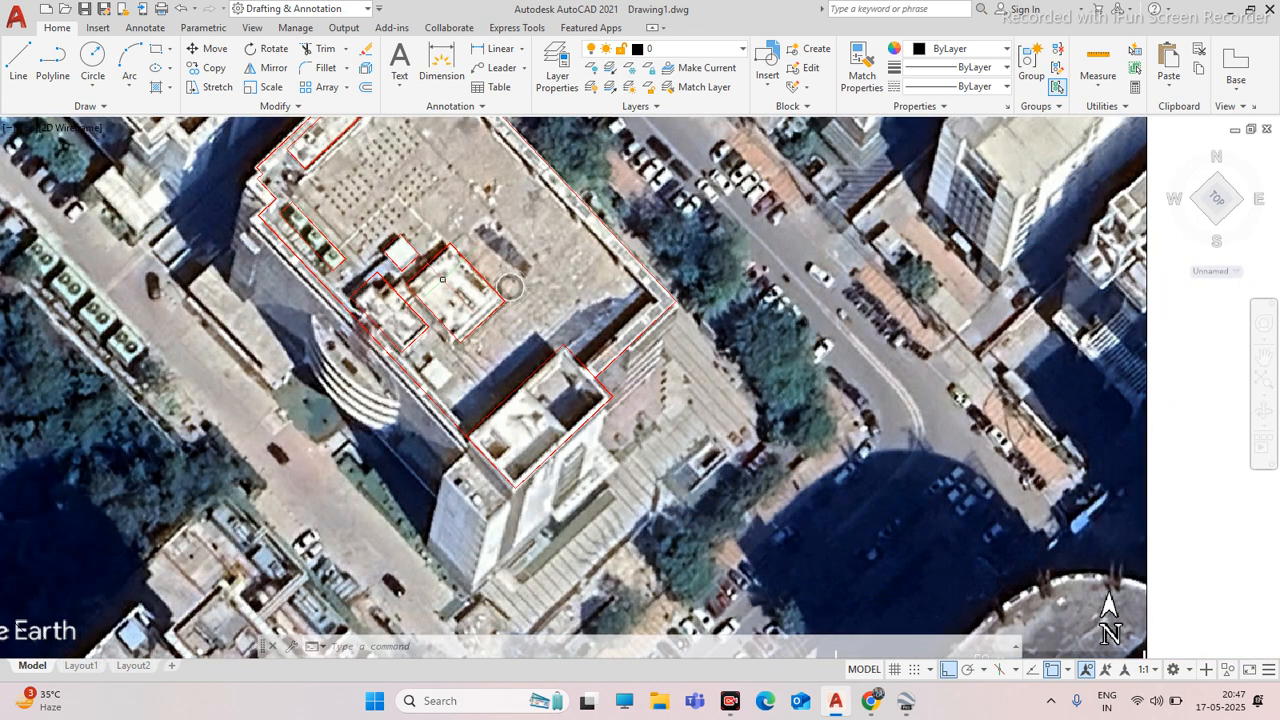
pyautogui.scroll(3, 720, 400)
pyautogui.scroll(-3, 900, 500)
pyautogui.scroll(3, 700, 450)
pyautogui.scroll(-2, 682, 456)
pyautogui.scroll(-1, 500, 288)
pyautogui.scroll(3, 500, 288)
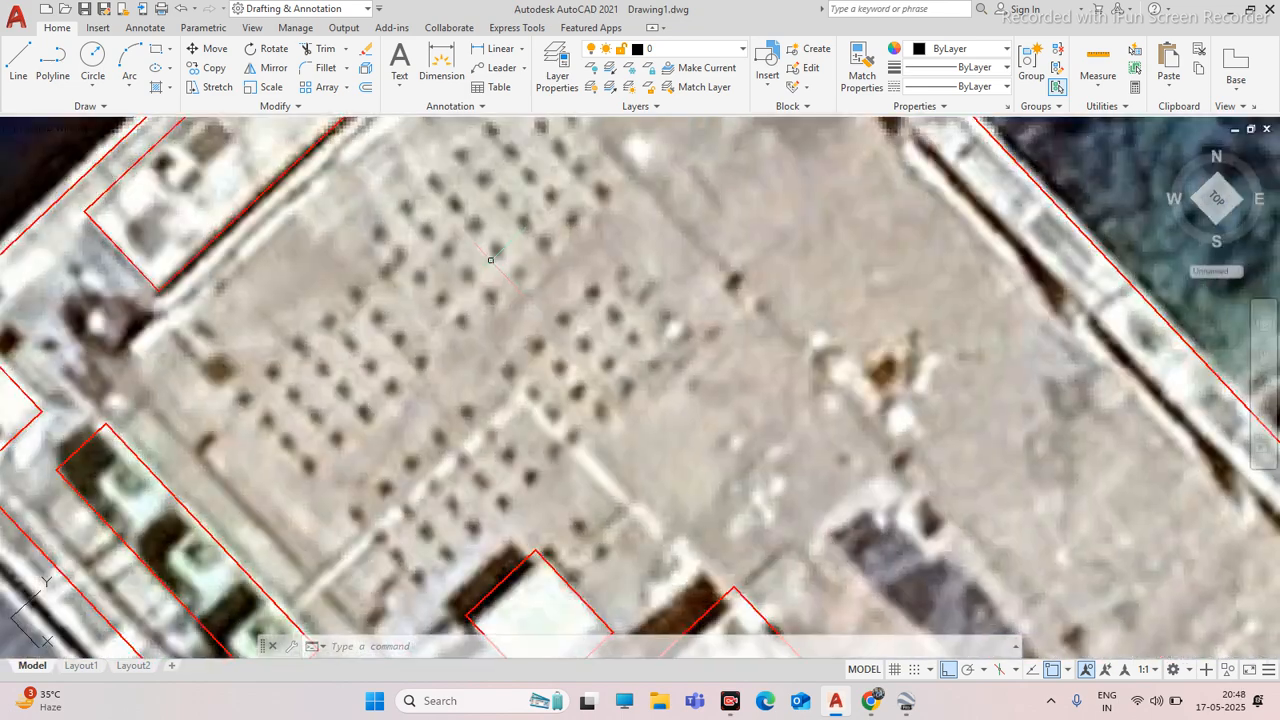
pyautogui.scroll(-4, 500, 288)
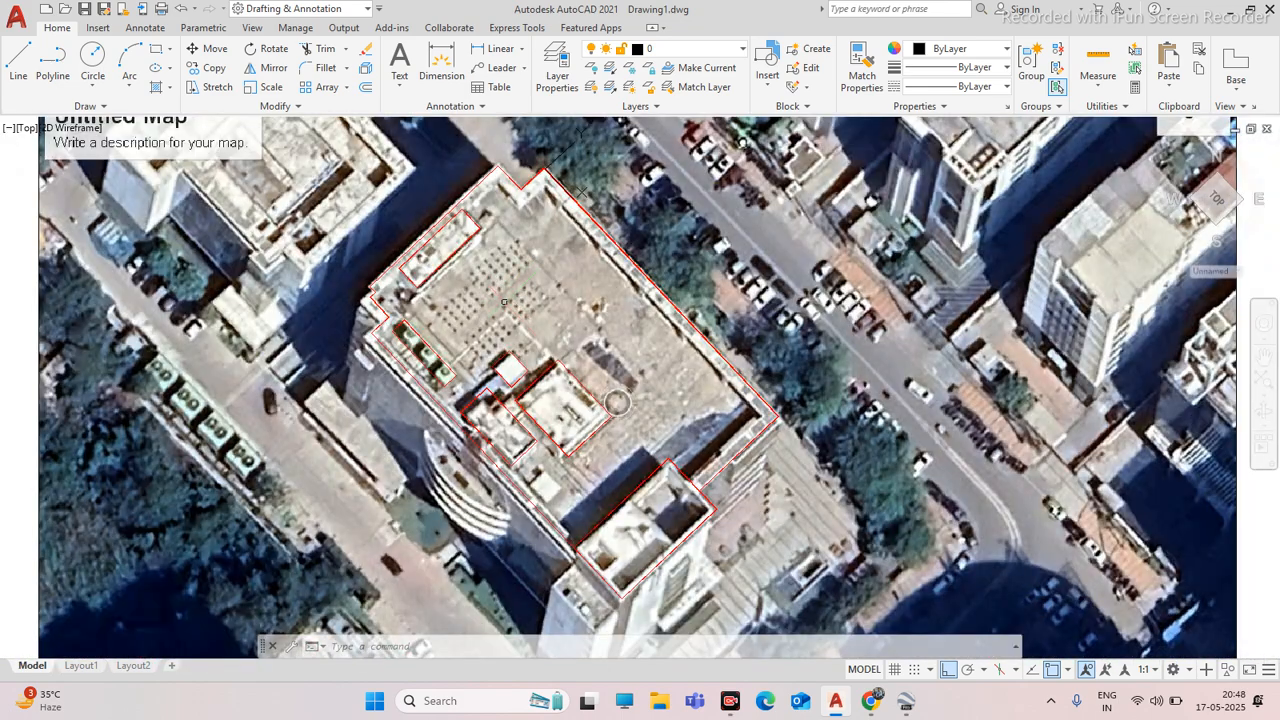
pyautogui.scroll(4, 478, 303)
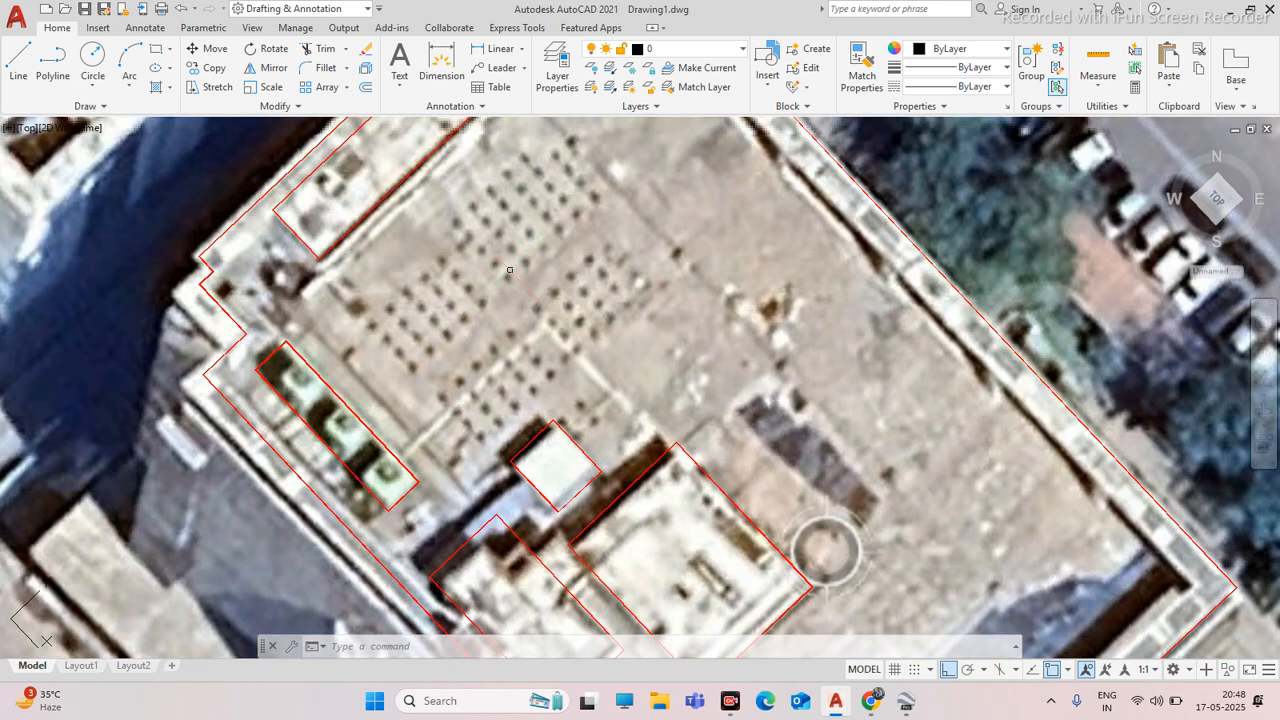
pyautogui.scroll(-2, 498, 271)
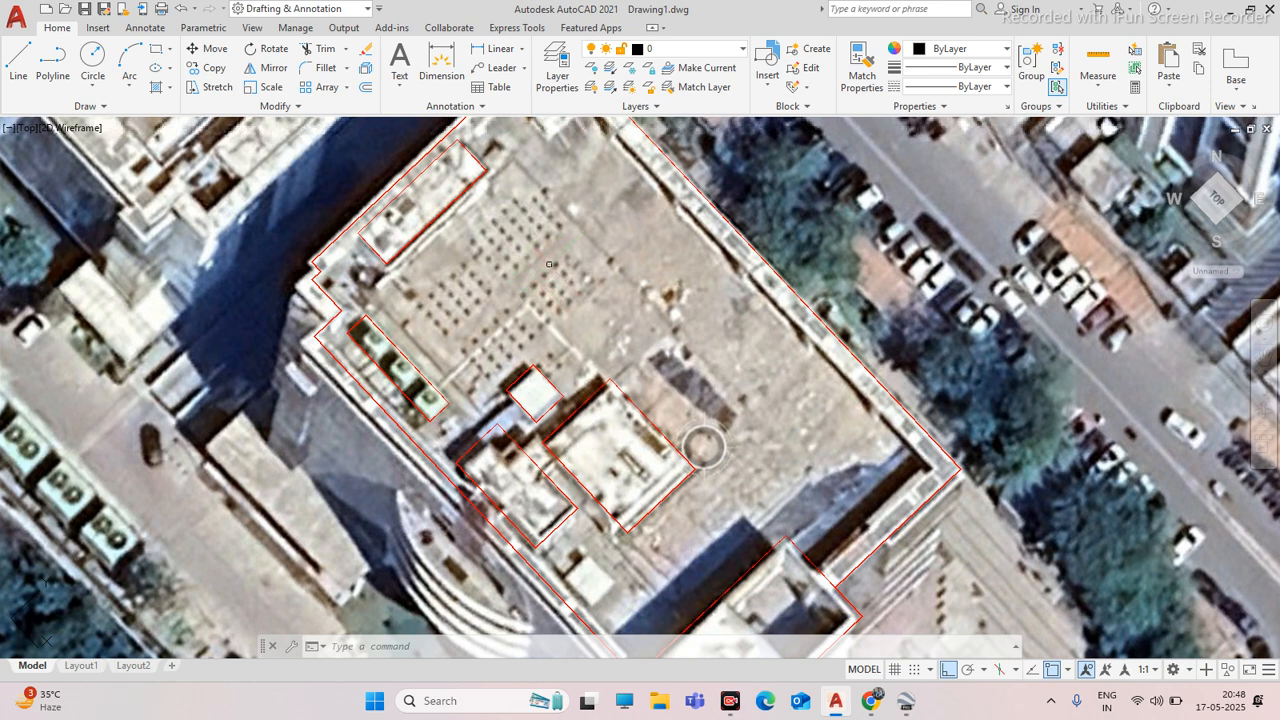
pyautogui.scroll(4, 548, 264)
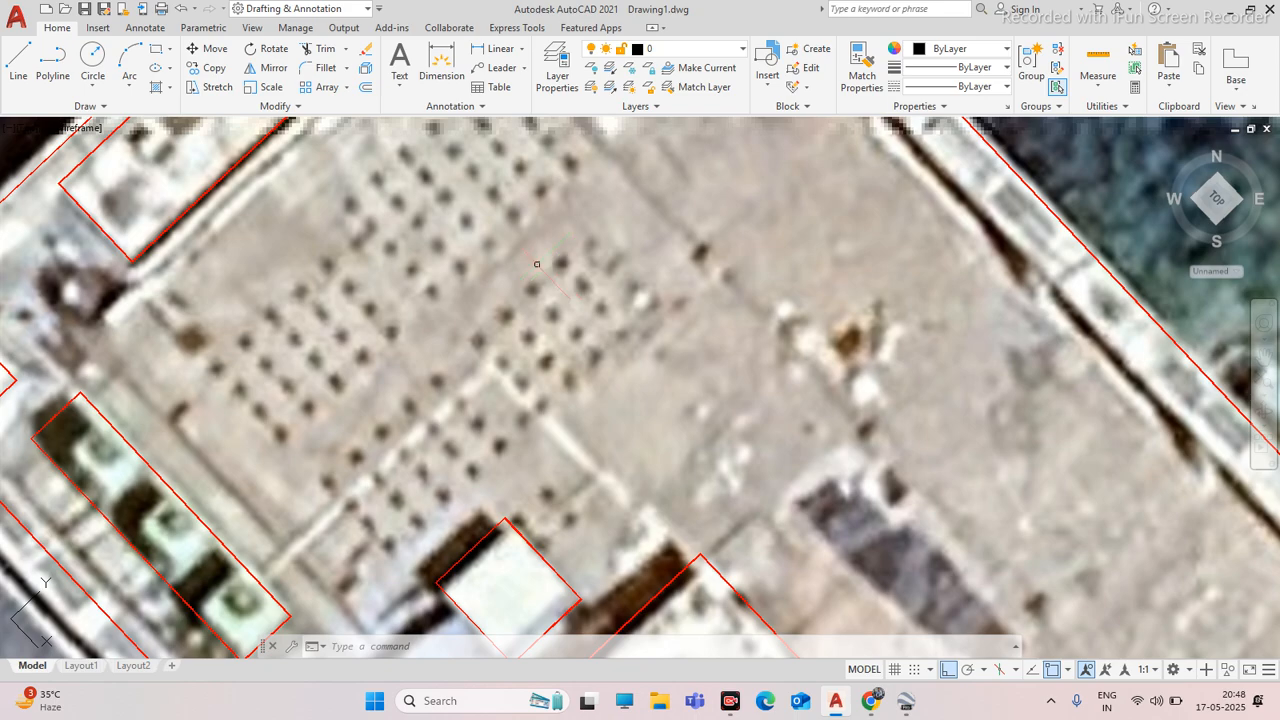
pyautogui.scroll(-4, 537, 264)
pyautogui.scroll(4, 529, 275)
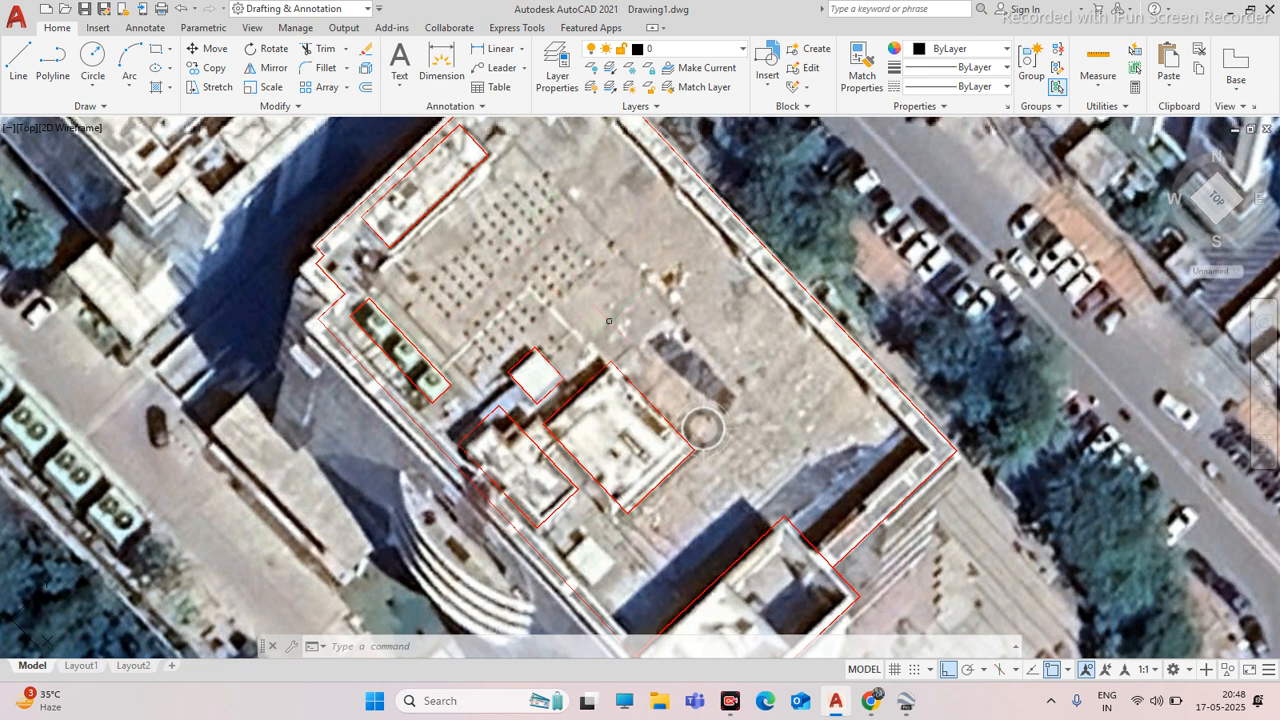
pyautogui.scroll(4, 756, 387)
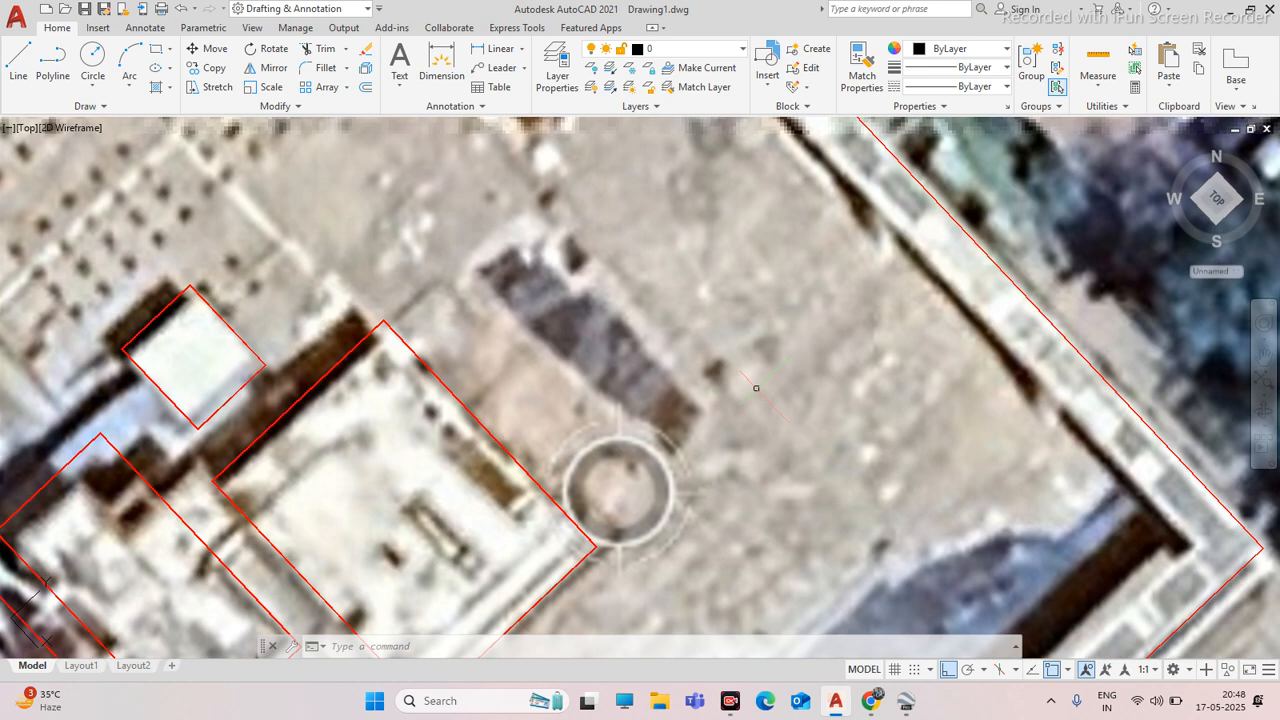
pyautogui.scroll(-2, 720, 378)
pyautogui.scroll(-2, 640, 300)
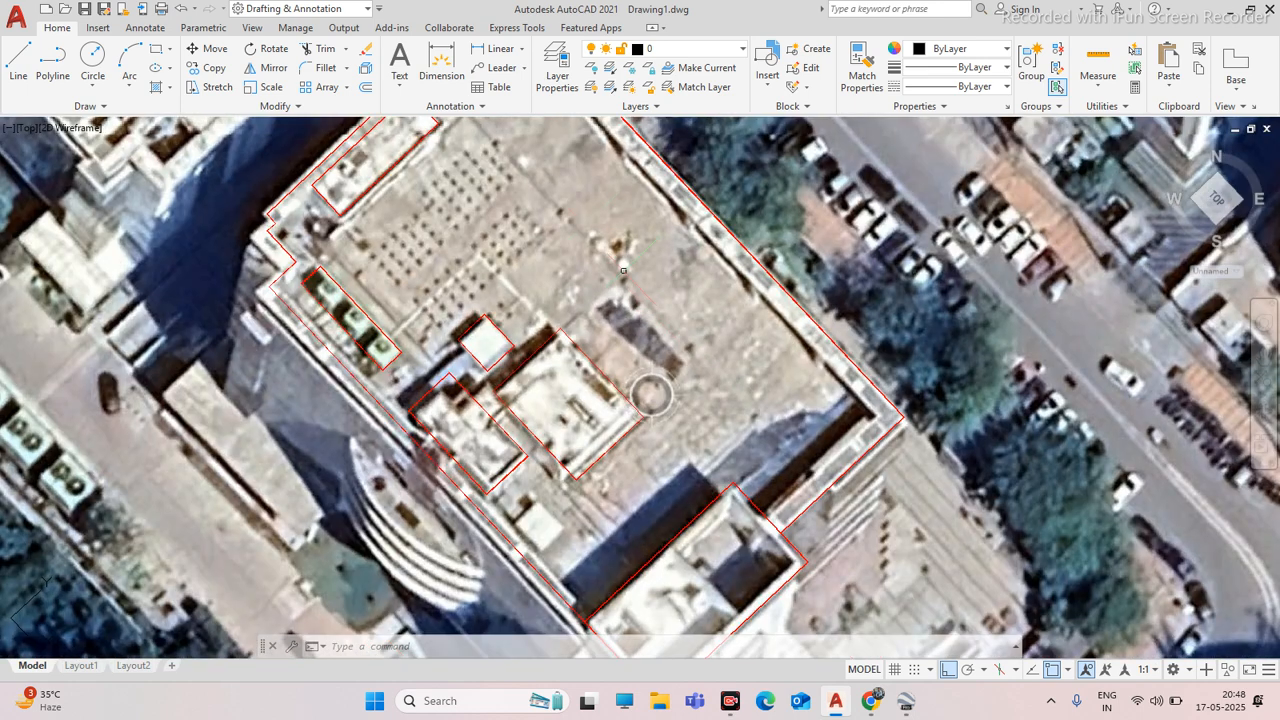
pyautogui.scroll(4, 652, 348)
pyautogui.scroll(-4, 652, 348)
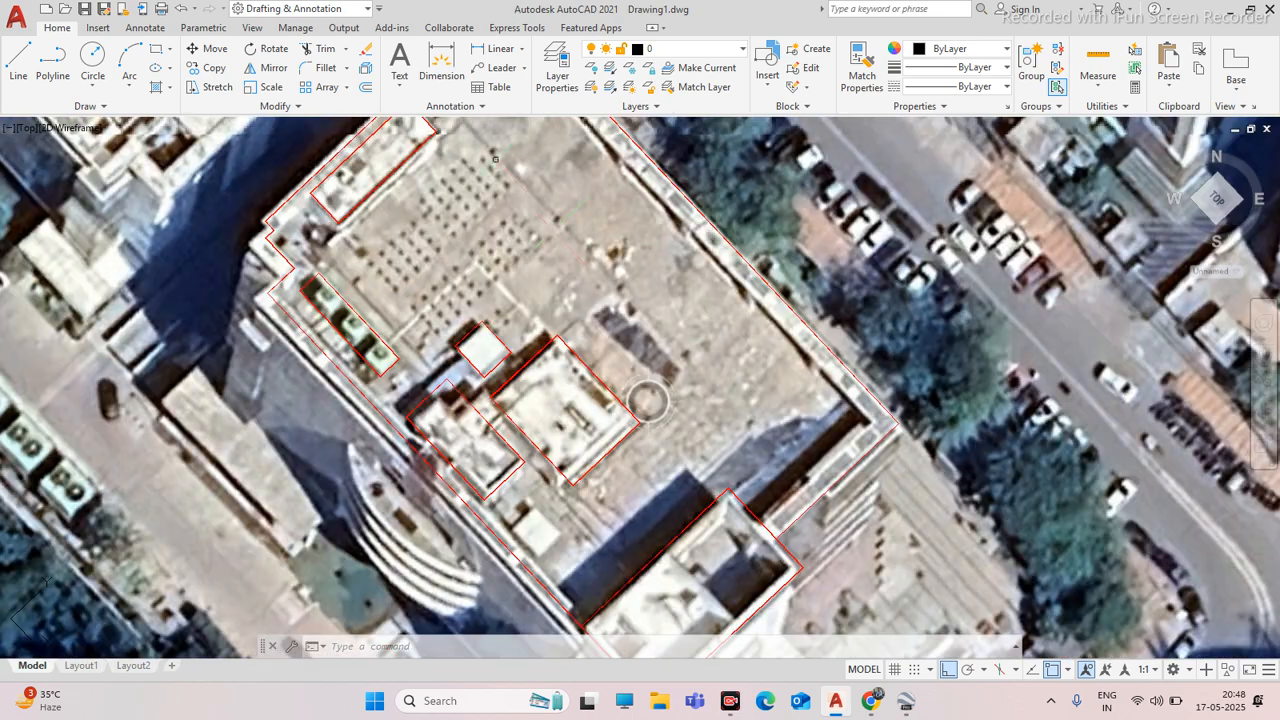
# Draw small rectangles around two dark spots along the roof seam northeast of the dotted grid
pyautogui.scroll(4, 652, 348)
pyautogui.scroll(-4, 652, 348)
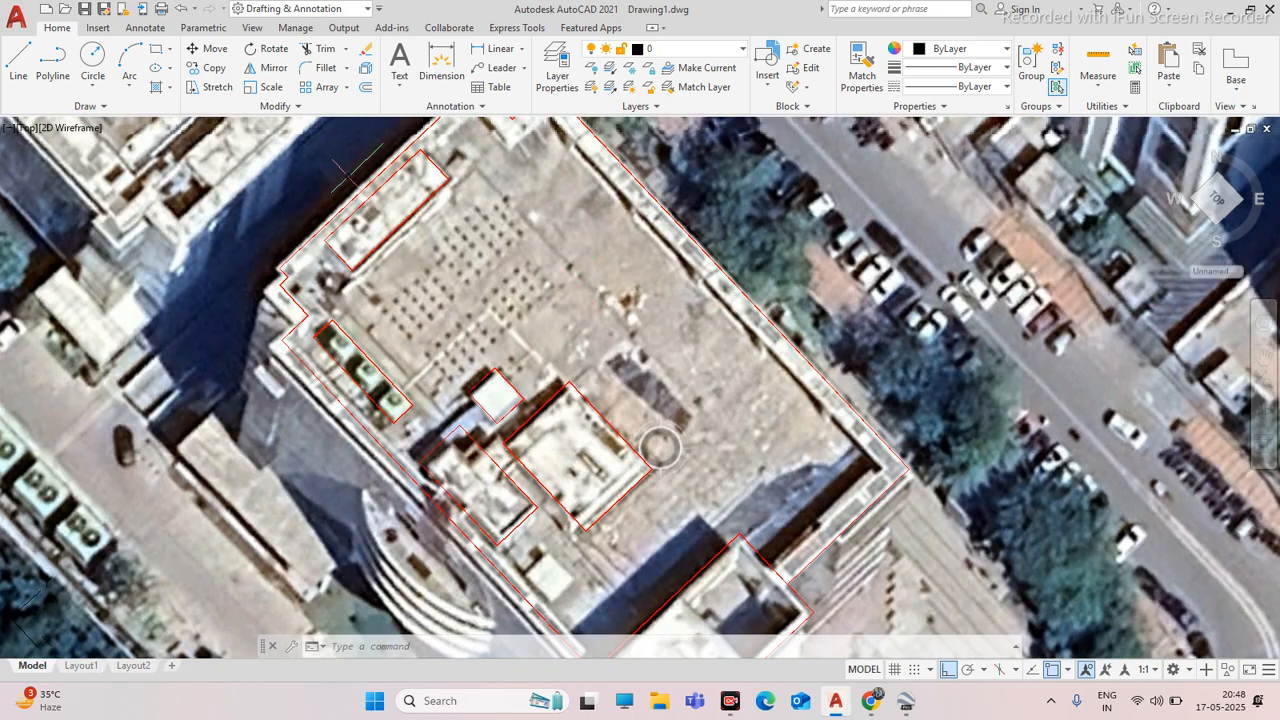
pyautogui.click(157, 49)
pyautogui.scroll(4, 484, 186)
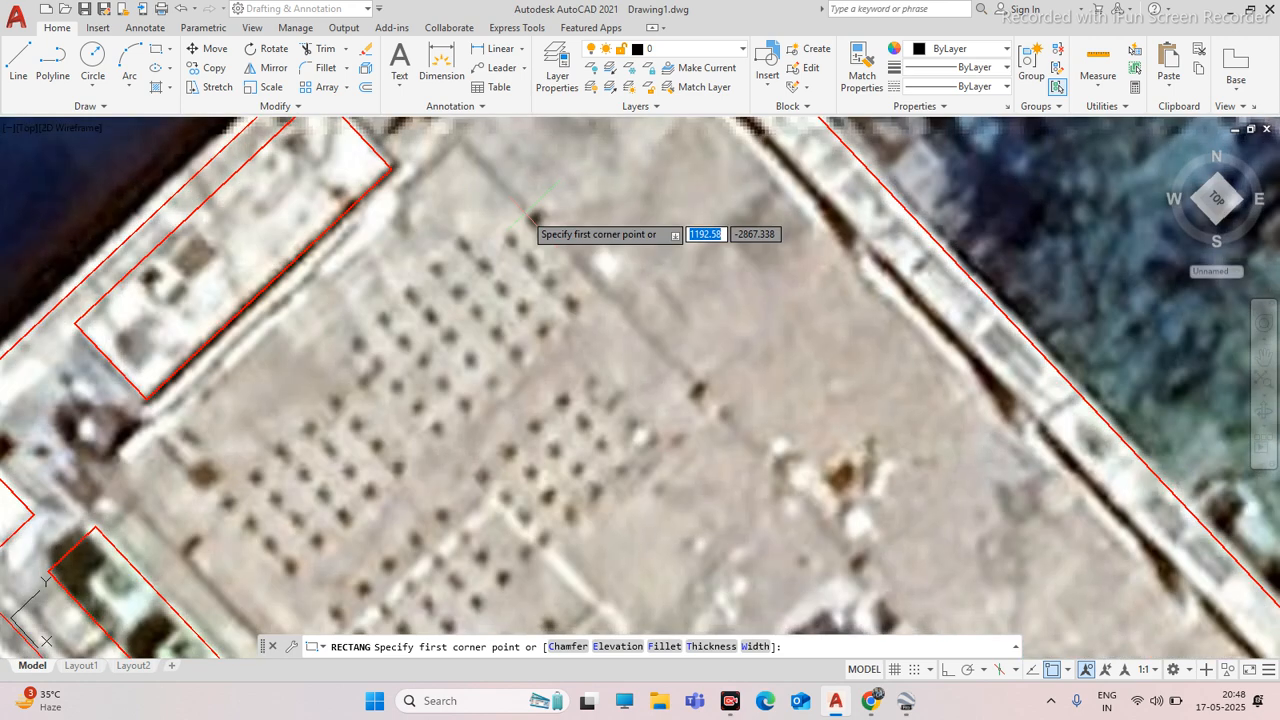
pyautogui.click(518, 212)
pyautogui.click(557, 224)
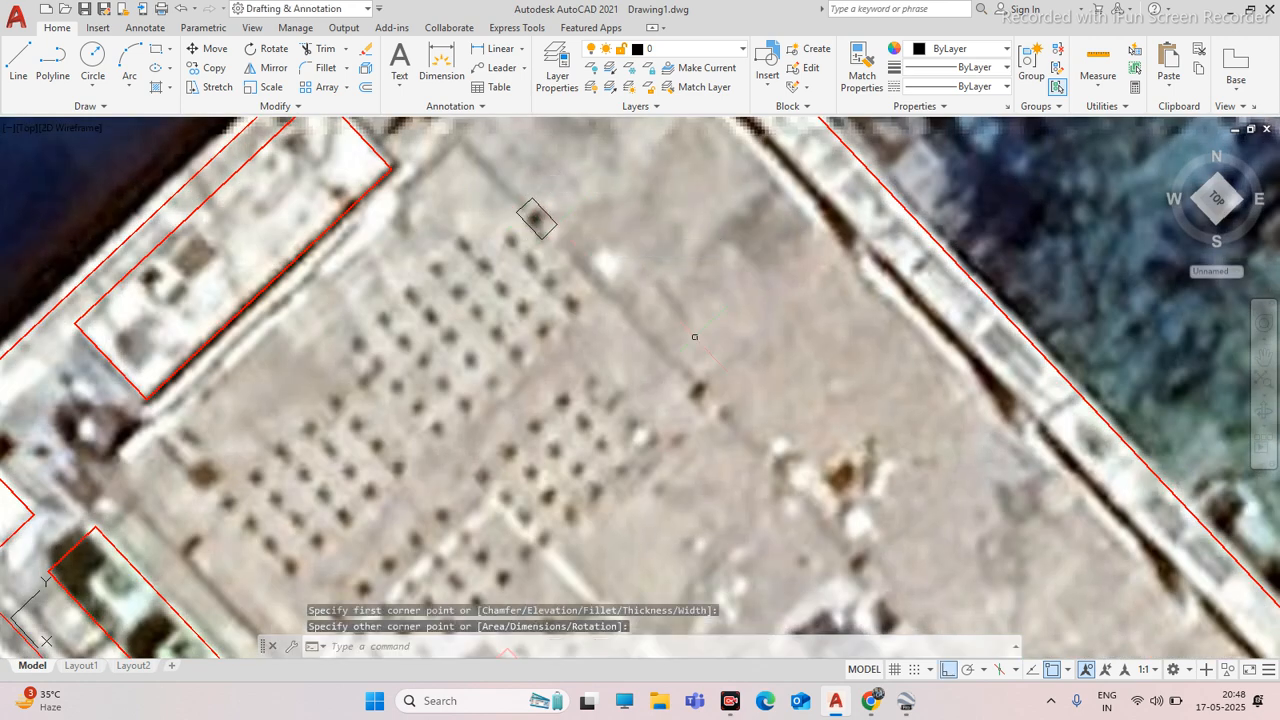
pyautogui.press('Return')
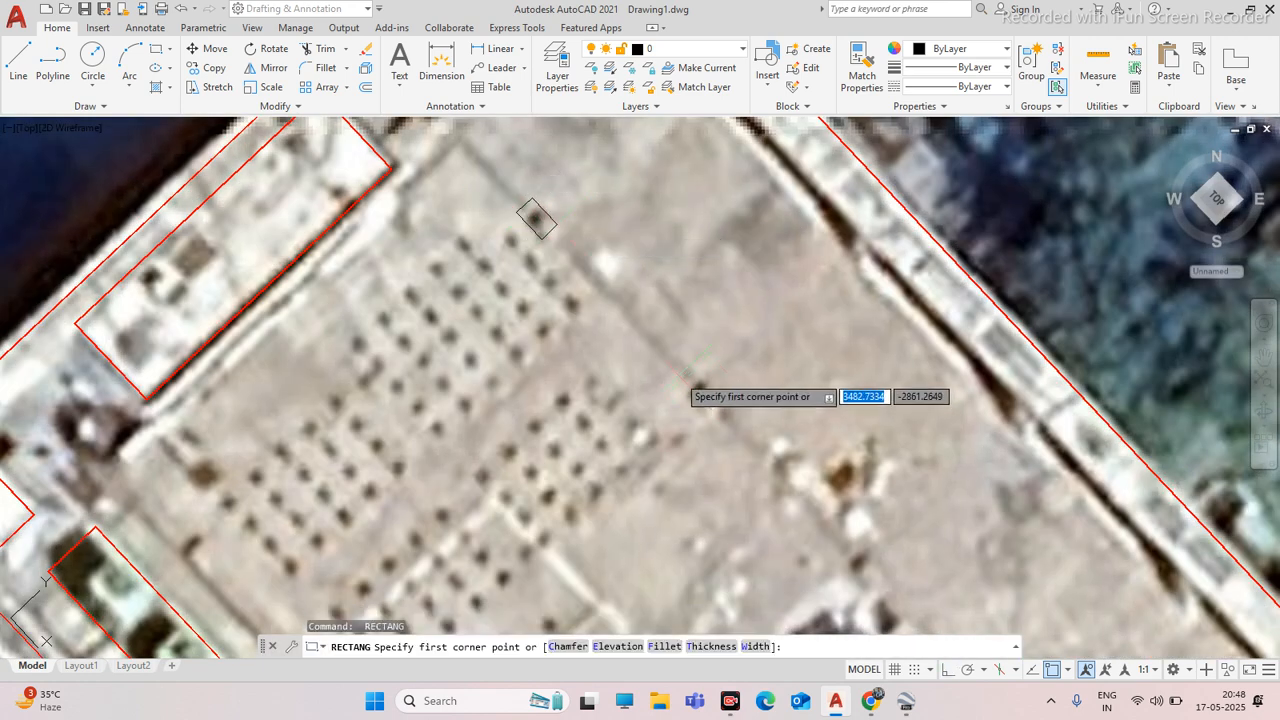
pyautogui.click(683, 374)
pyautogui.click(717, 402)
pyautogui.press('Escape')
# Erase the two small rectangles just drawn around the dark spots on the open roof
pyautogui.click(690, 373)
pyautogui.click(551, 224)
pyautogui.click(521, 193)
pyautogui.press('Delete')
pyautogui.scroll(-3, 533, 288)
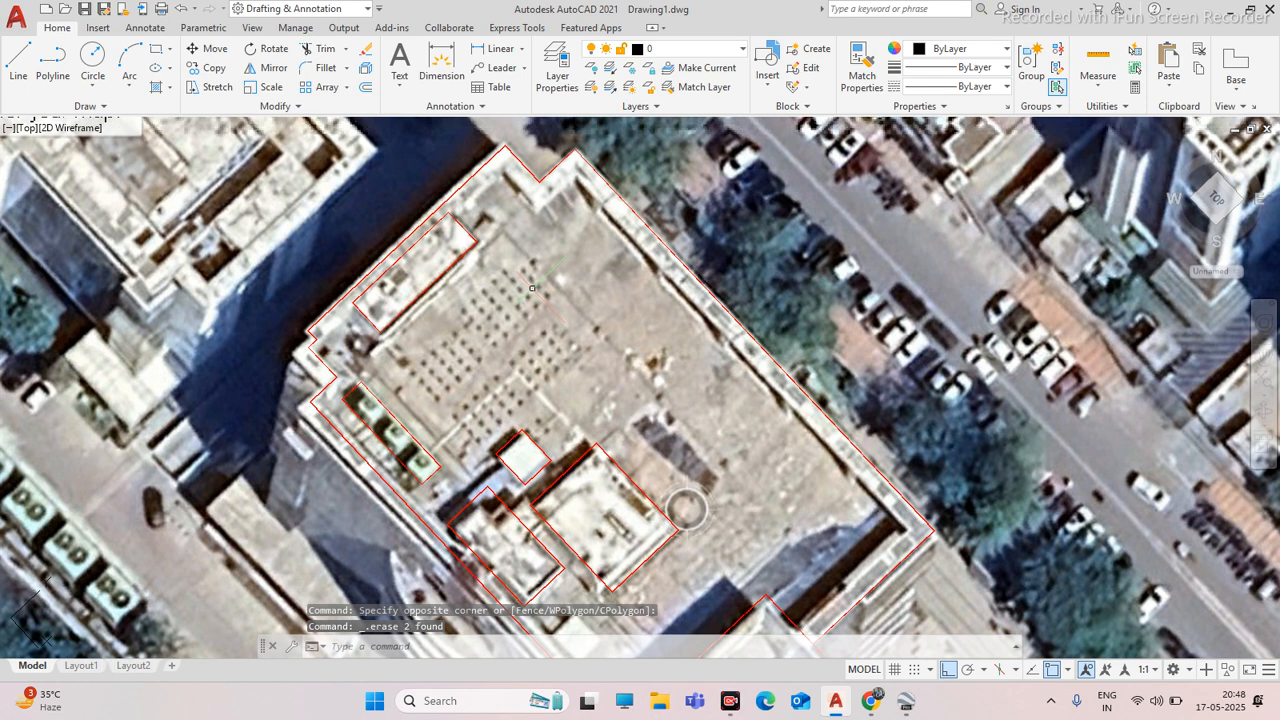
# Examine the dotted grid and other untraced details on the roof against the red outlines and the whole image
pyautogui.scroll(4, 533, 288)
pyautogui.scroll(-3, 553, 322)
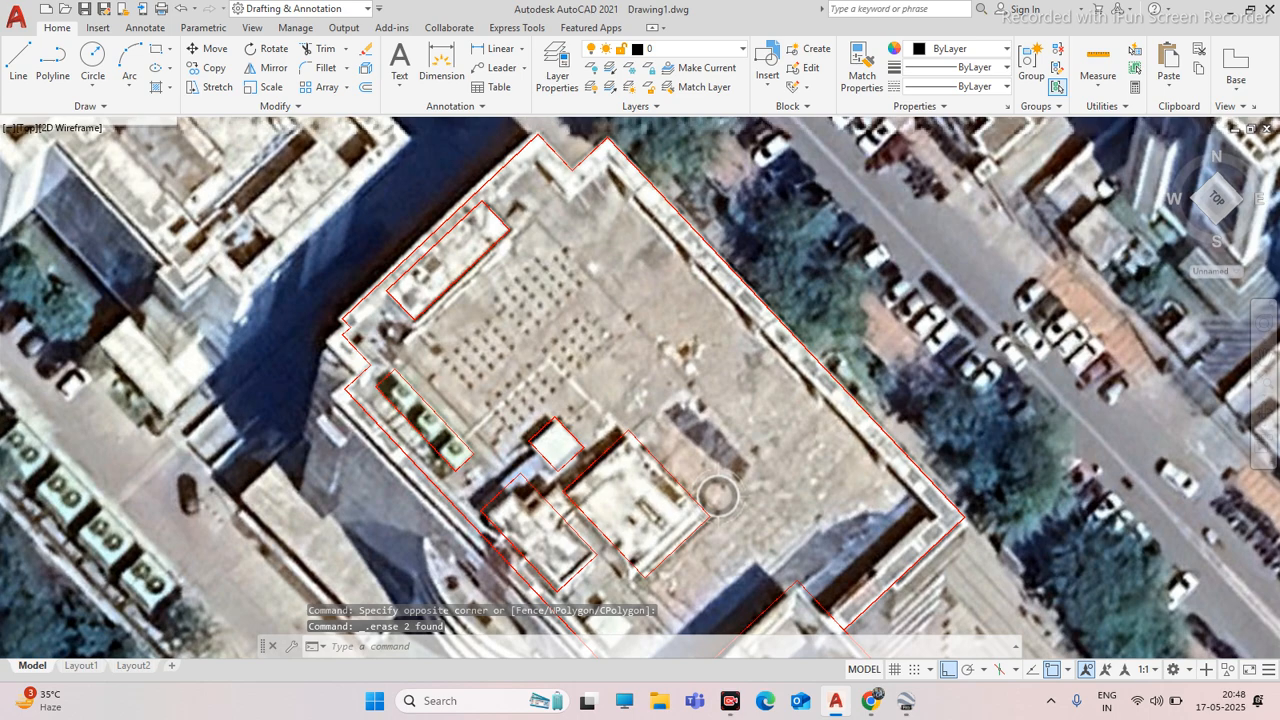
pyautogui.scroll(2, 562, 335)
pyautogui.scroll(-4, 566, 318)
pyautogui.scroll(2, 570, 314)
pyautogui.scroll(2, 562, 294)
pyautogui.scroll(-4, 533, 284)
pyautogui.scroll(4, 462, 320)
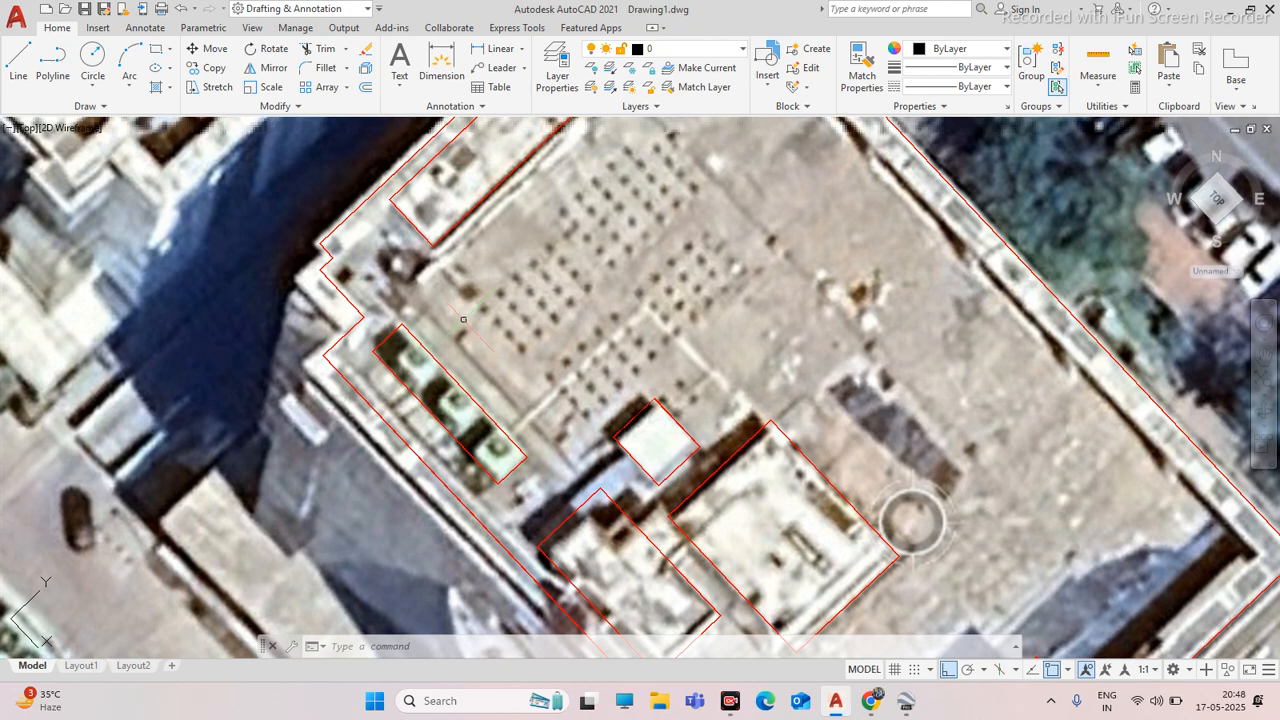
pyautogui.scroll(-5, 470, 308)
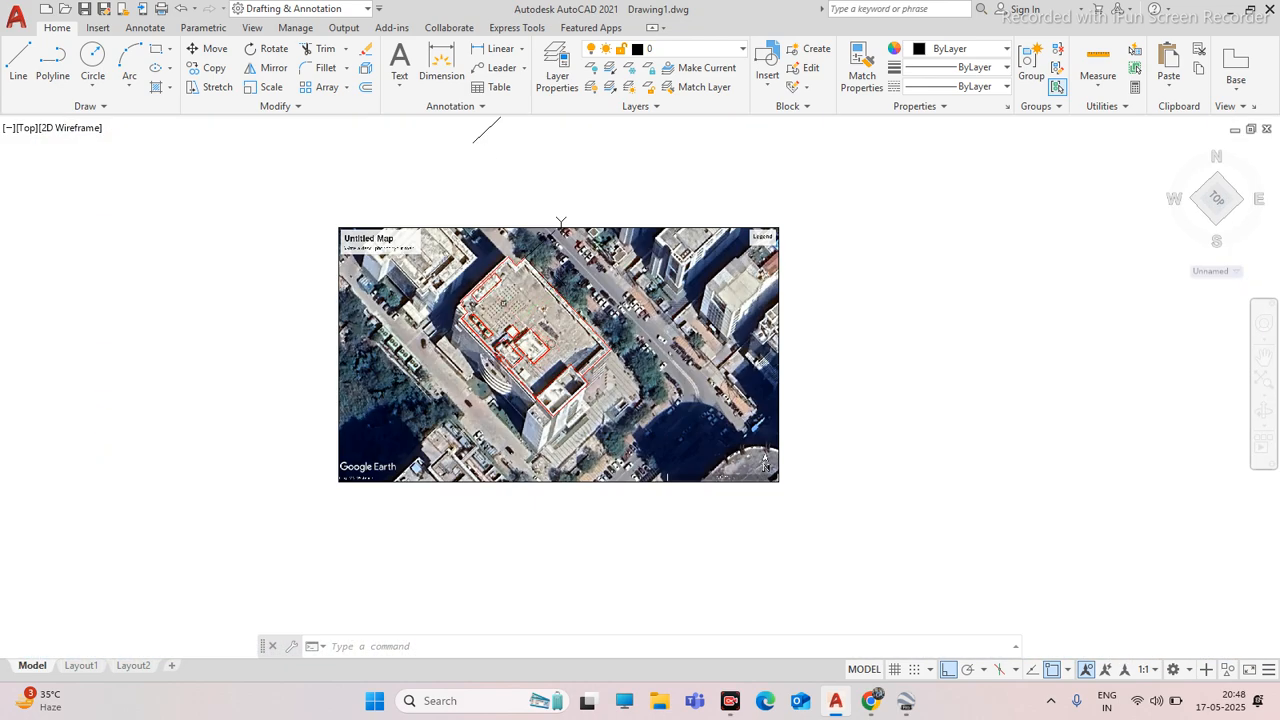
pyautogui.scroll(5, 490, 317)
pyautogui.scroll(-5, 534, 325)
pyautogui.scroll(6, 472, 263)
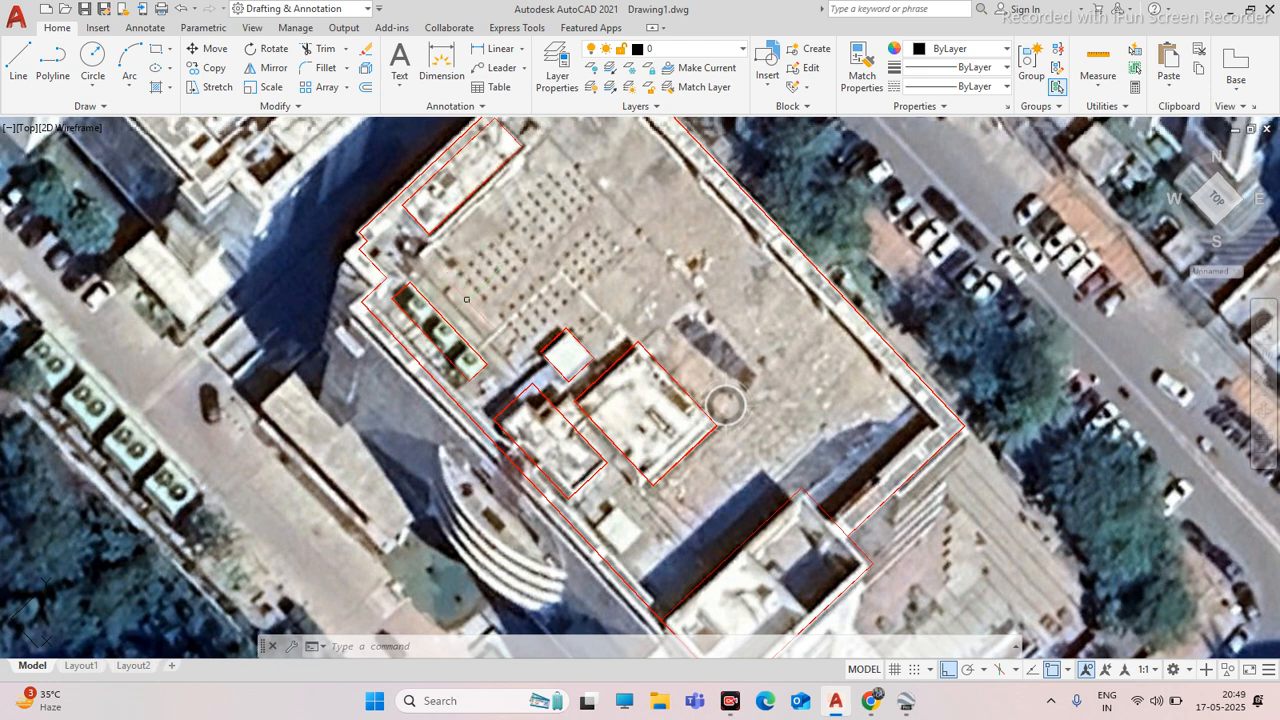
pyautogui.scroll(-5, 473, 273)
pyautogui.scroll(5, 500, 290)
pyautogui.scroll(-5, 558, 205)
pyautogui.scroll(2, 520, 281)
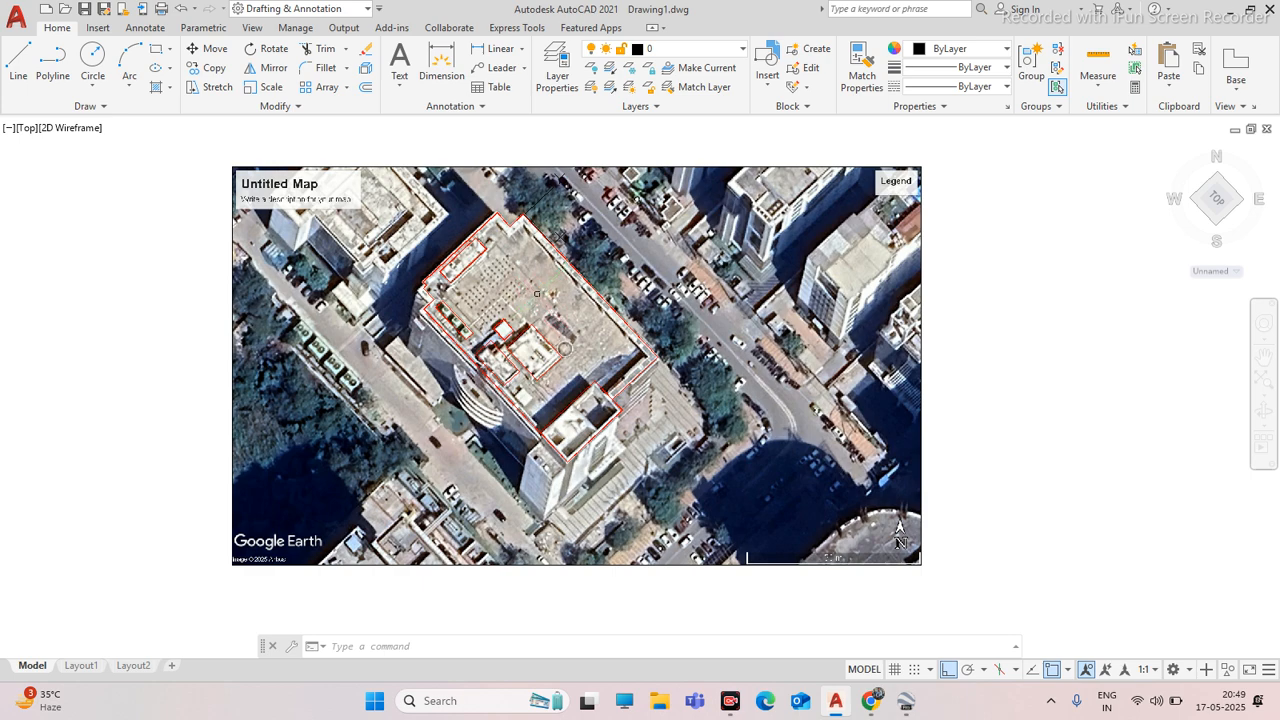
pyautogui.scroll(2, 536, 290)
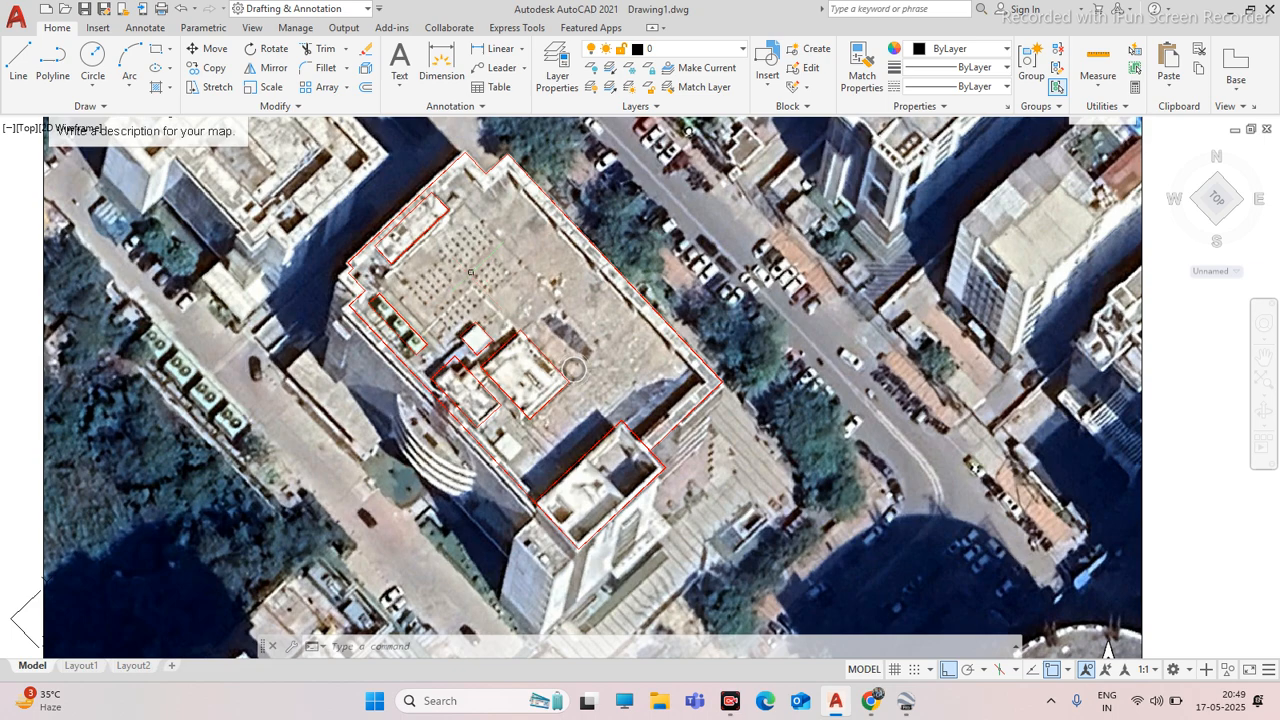
pyautogui.scroll(3, 470, 272)
pyautogui.scroll(-3, 448, 272)
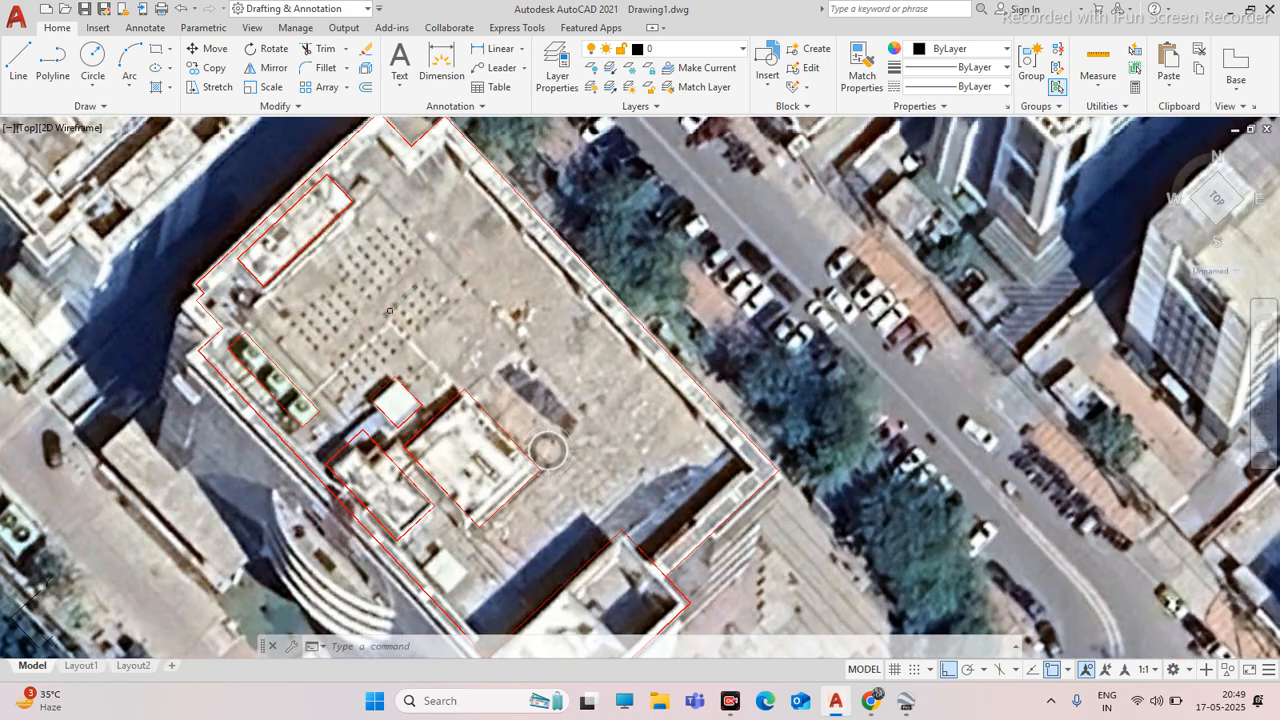
pyautogui.scroll(6, 505, 308)
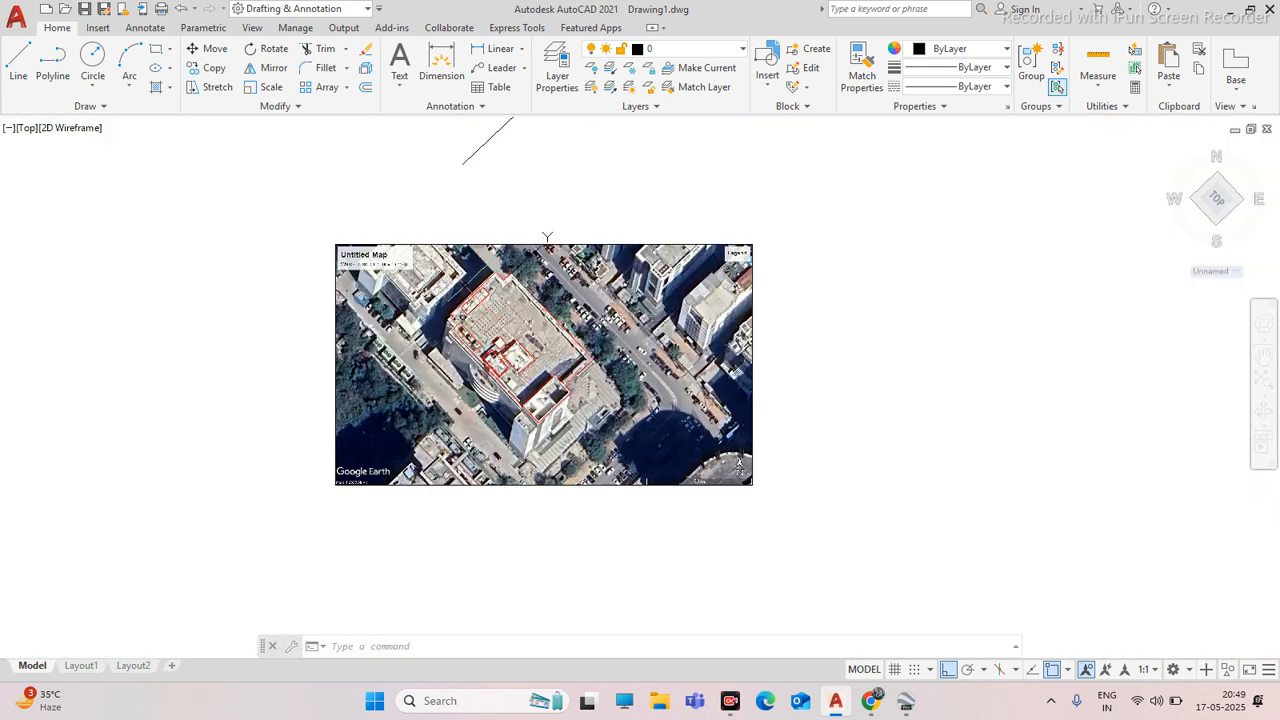
# Erase the stray diagonal line lying outside the image, just above its upper edge
pyautogui.scroll(-6, 500, 290)
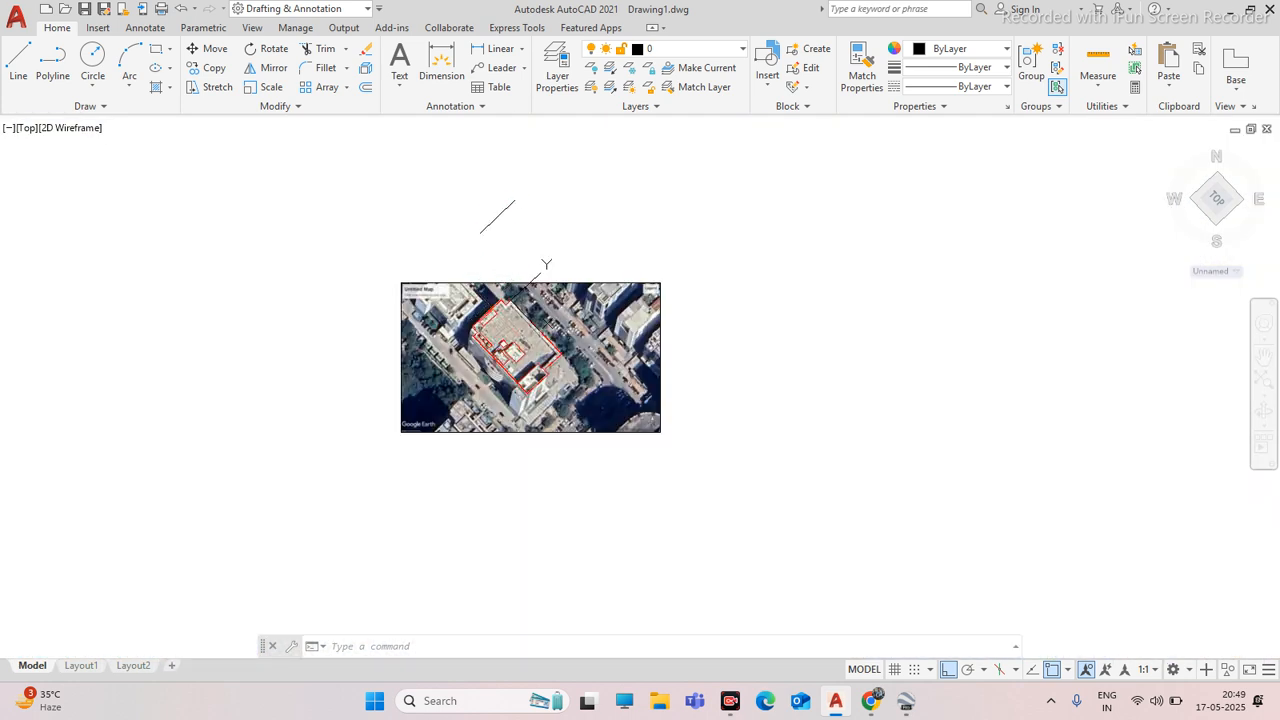
pyautogui.click(495, 215)
pyautogui.moveTo(497, 216)
pyautogui.press('Delete')
# Draw a small rectangle closely around each of the two dark spots on the seam beside the dotted grid
pyautogui.scroll(6, 523, 305)
pyautogui.scroll(3, 443, 358)
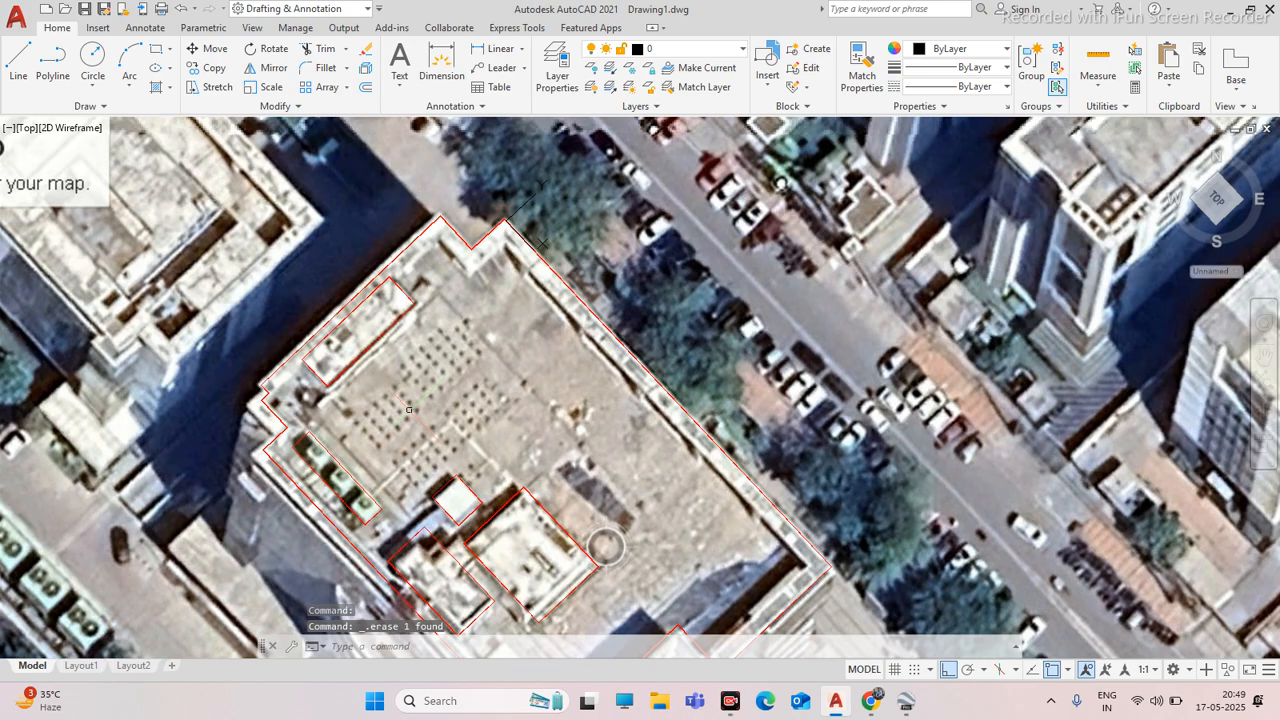
pyautogui.scroll(-5, 408, 398)
pyautogui.scroll(5, 403, 392)
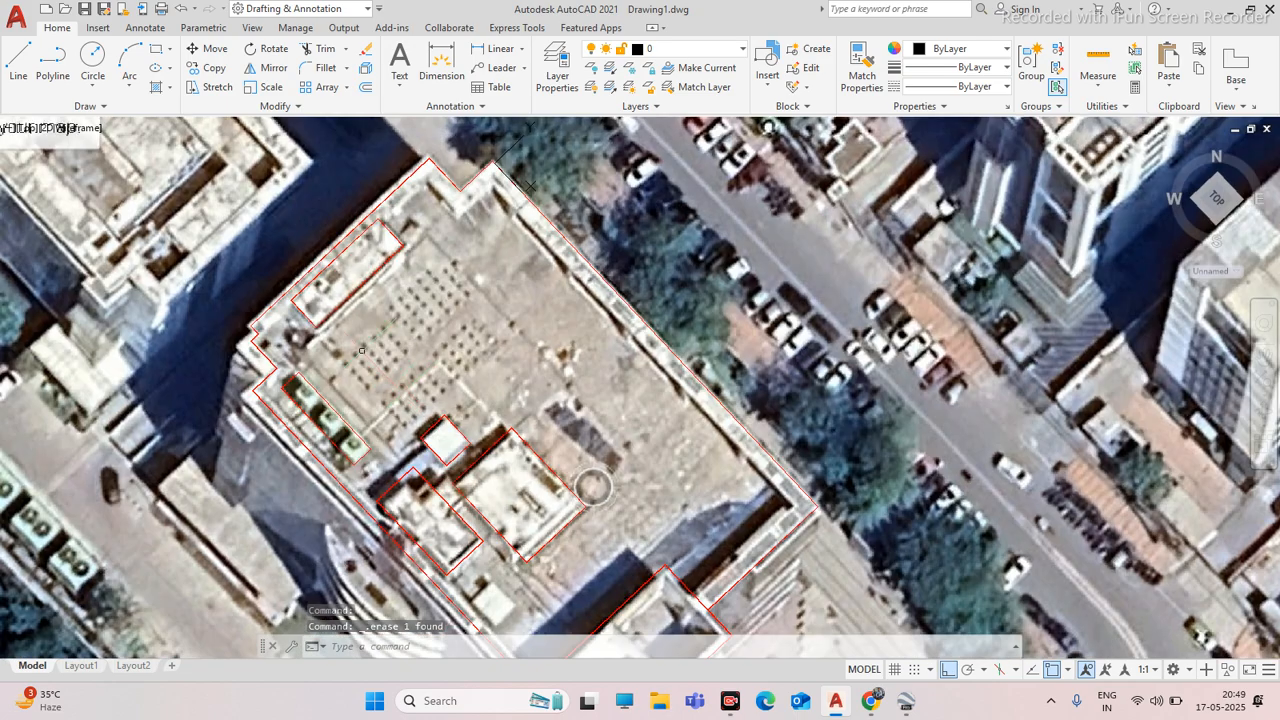
pyautogui.scroll(3, 400, 385)
pyautogui.scroll(-4, 386, 361)
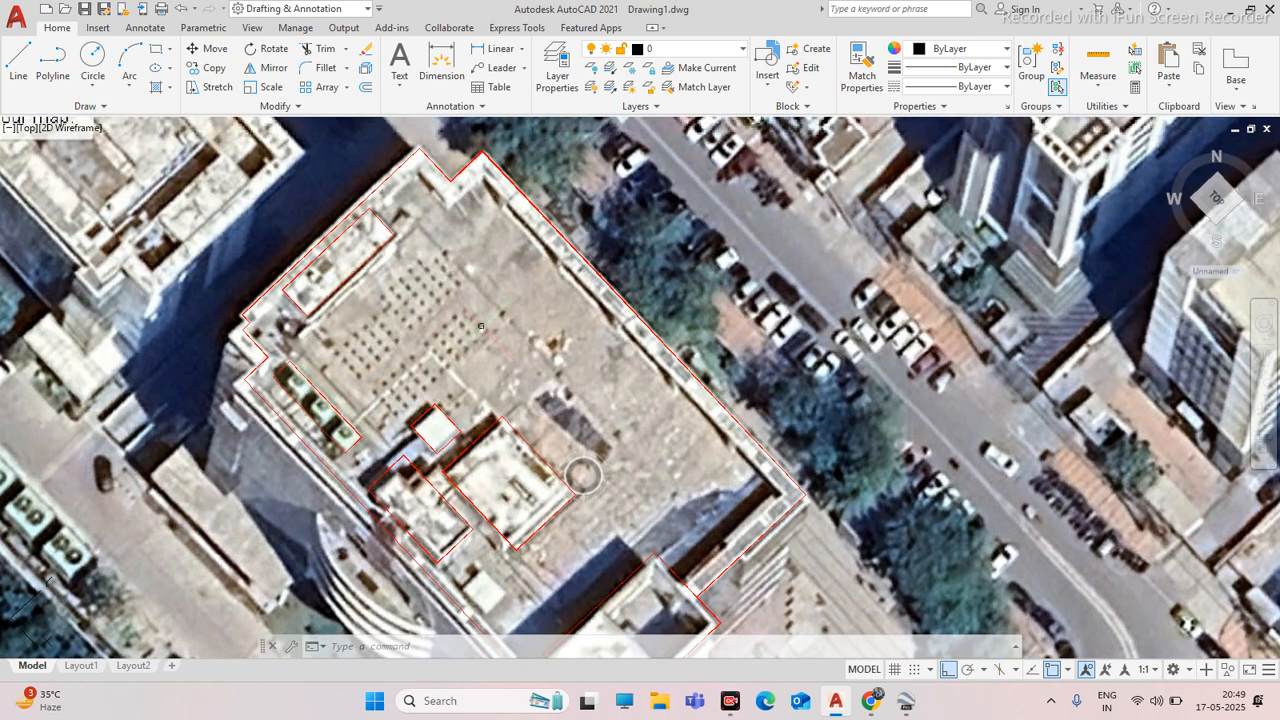
pyautogui.scroll(2, 481, 326)
pyautogui.click(157, 49)
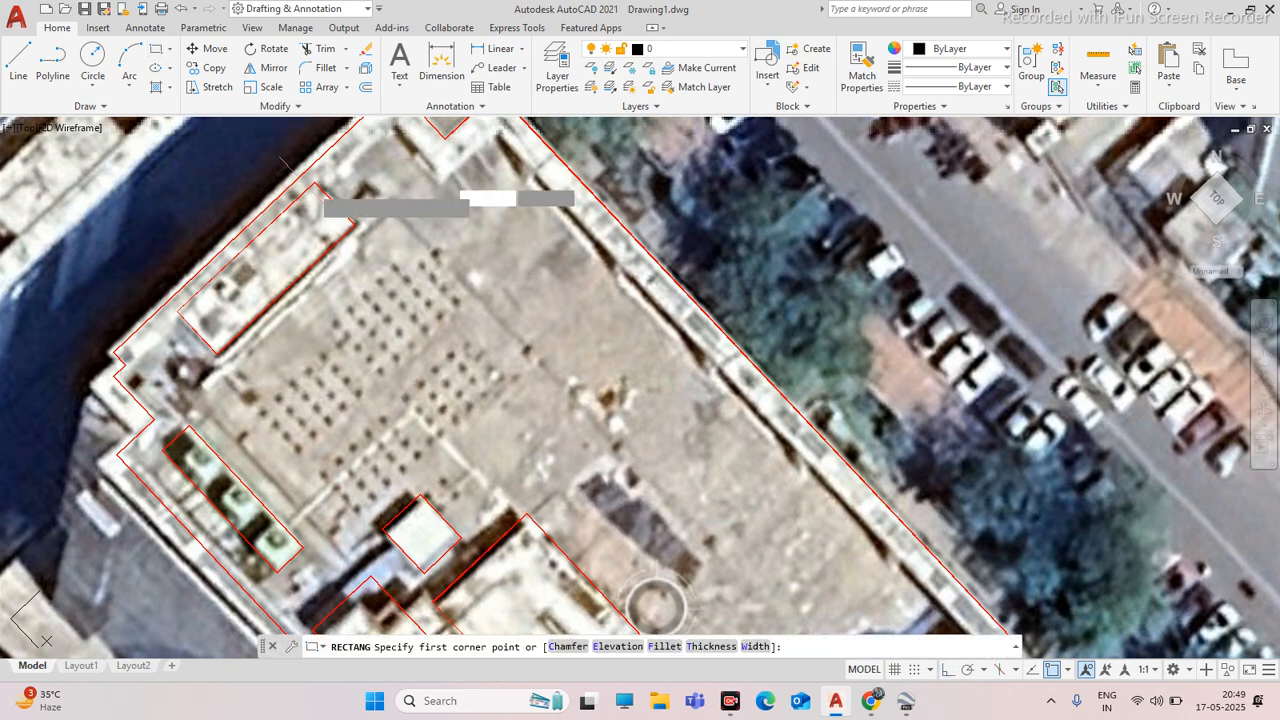
pyautogui.scroll(8, 398, 235)
pyautogui.click(586, 321)
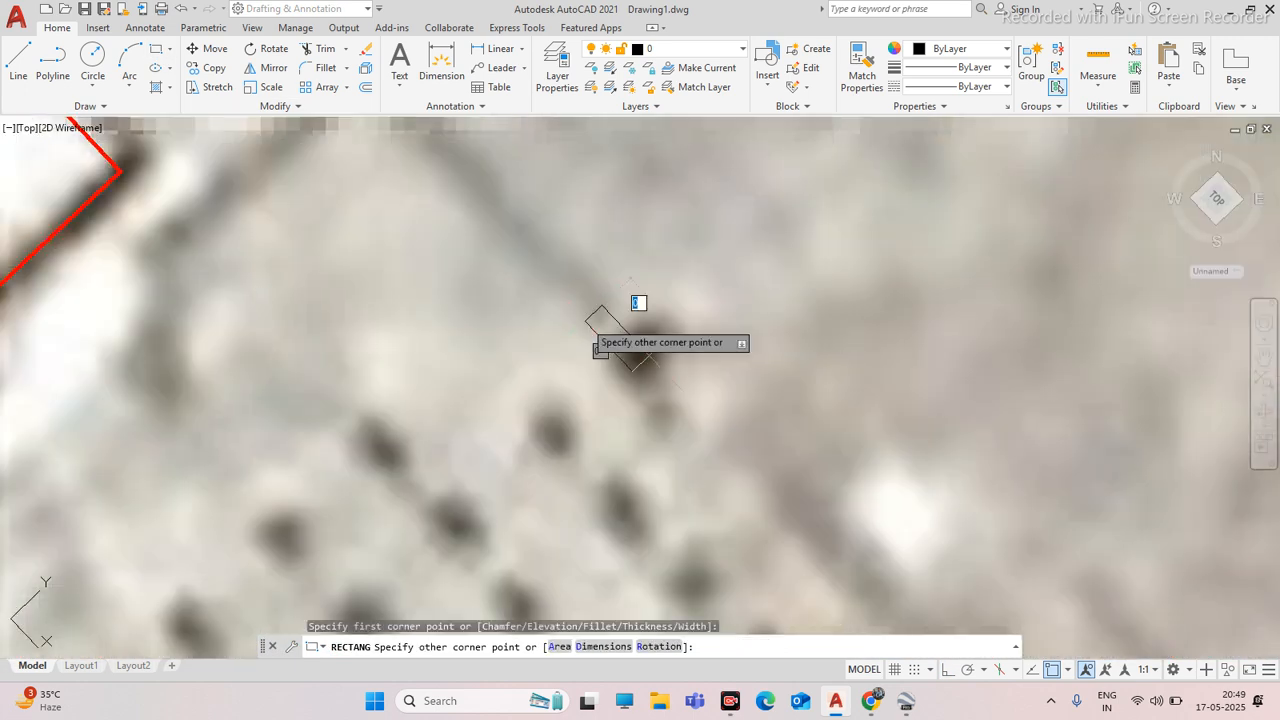
pyautogui.click(700, 340)
pyautogui.scroll(-8, 566, 291)
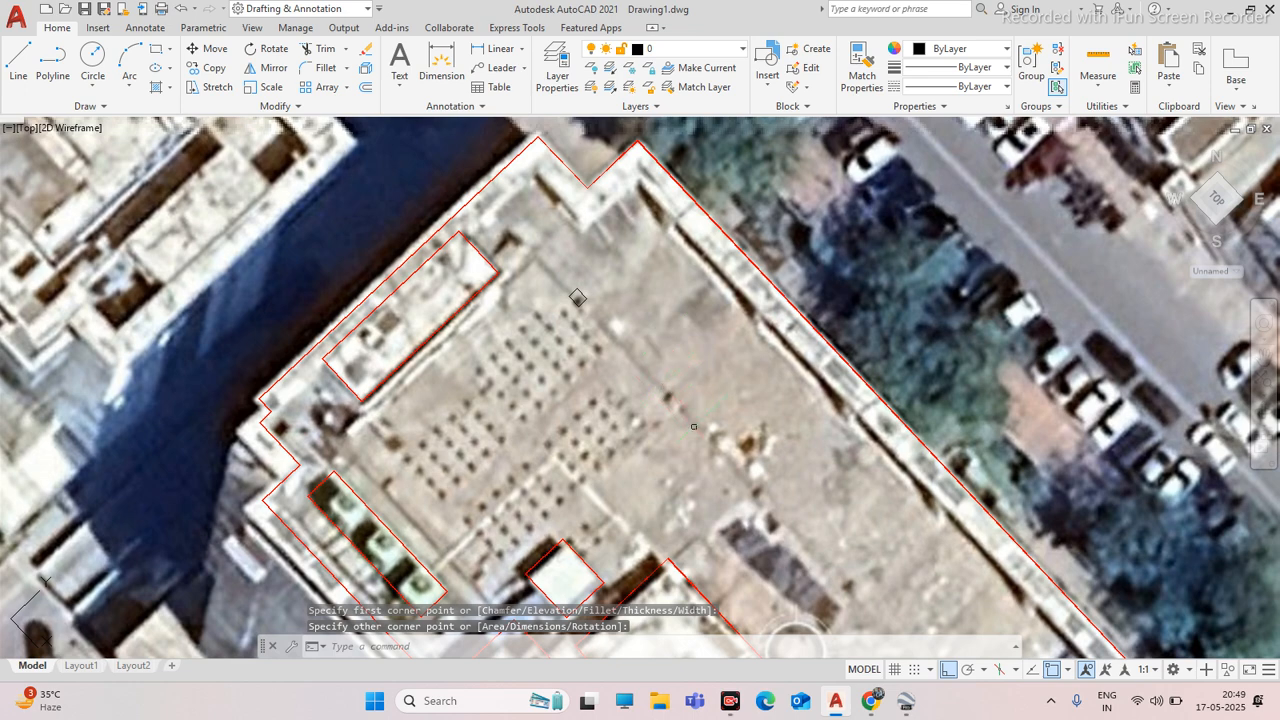
pyautogui.scroll(5, 694, 427)
pyautogui.press('Return')
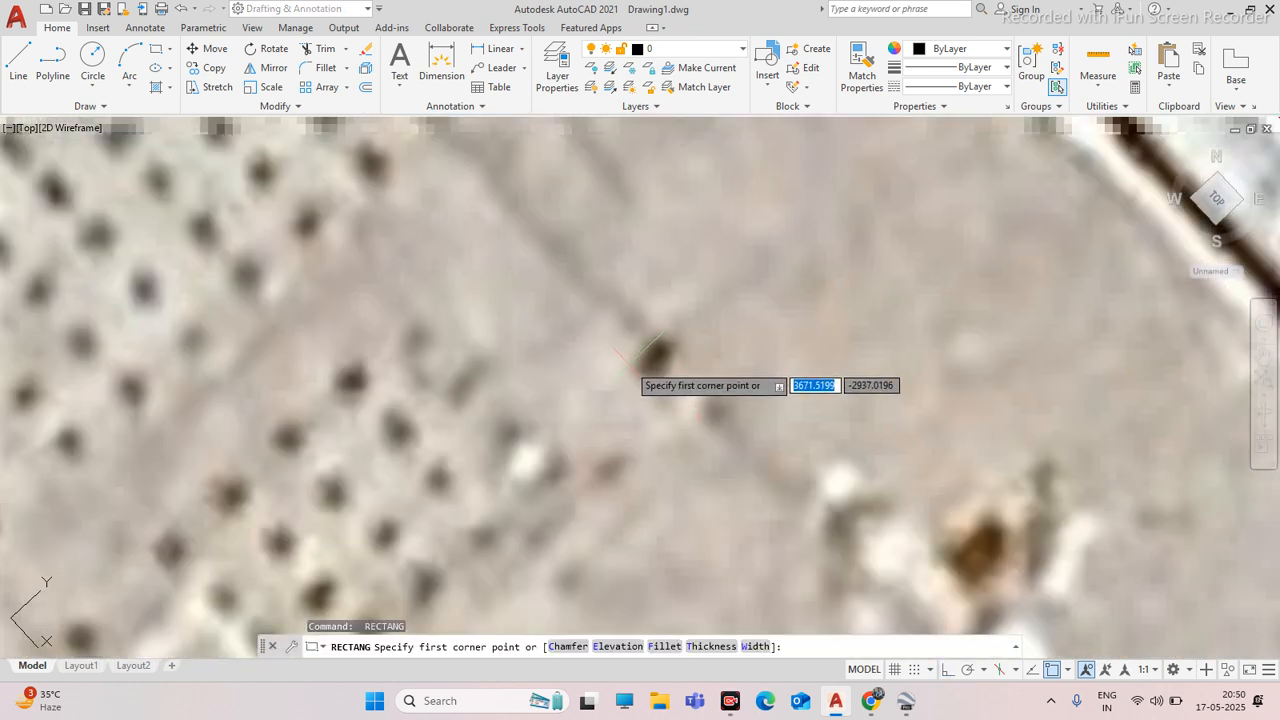
pyautogui.click(638, 366)
pyautogui.click(686, 356)
pyautogui.scroll(-5, 617, 326)
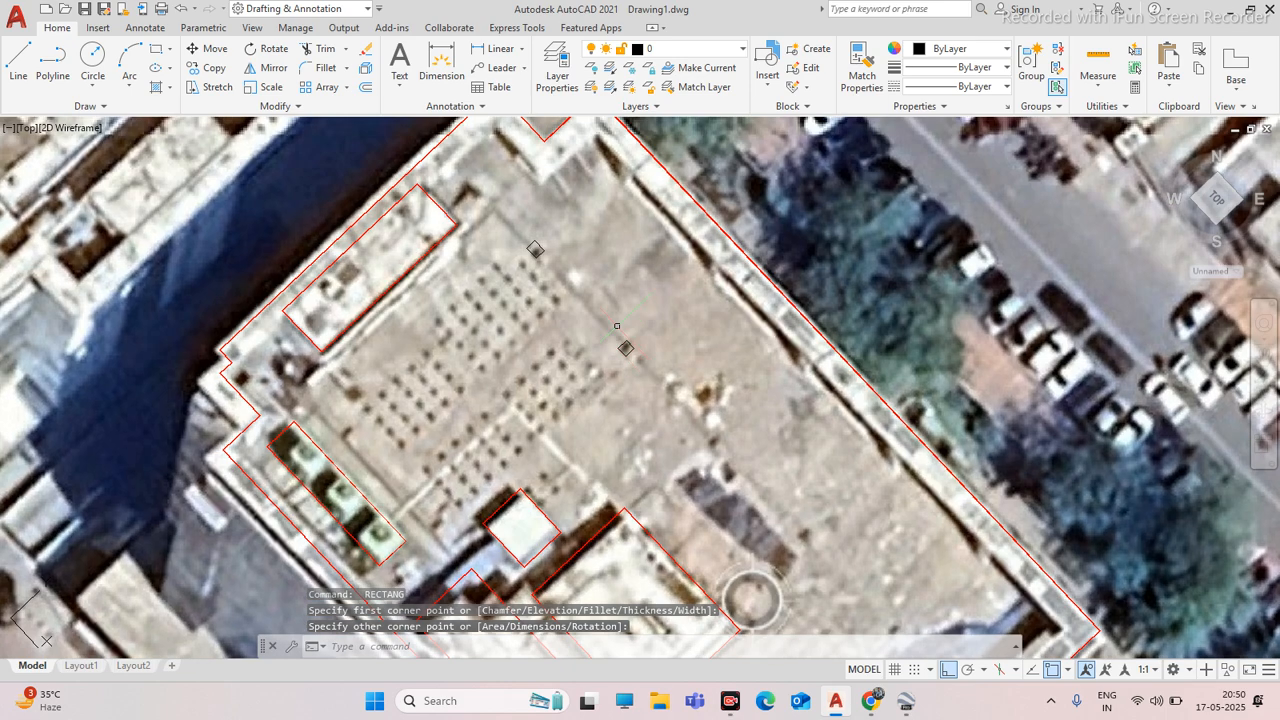
# Erase both small rectangles around the dark spots beside the dotted grid
pyautogui.click(547, 236)
pyautogui.click(520, 260)
pyautogui.click(629, 338)
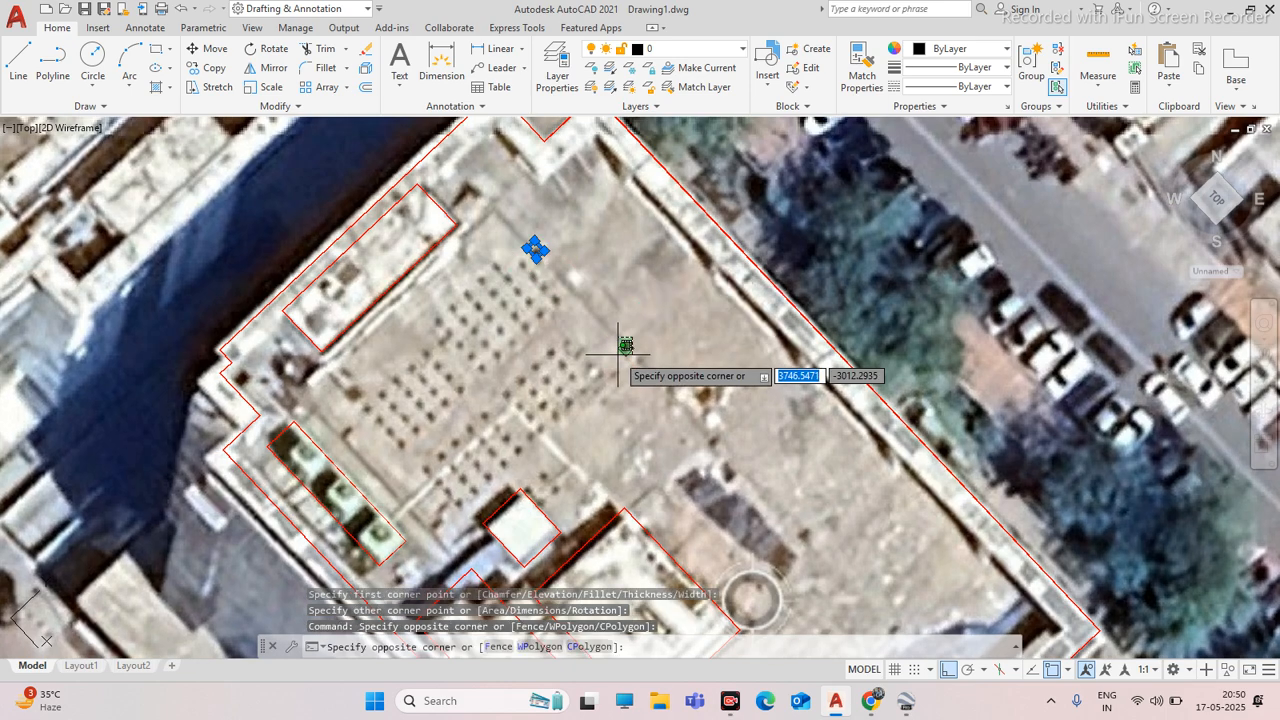
pyautogui.click(623, 353)
pyautogui.press('Delete')
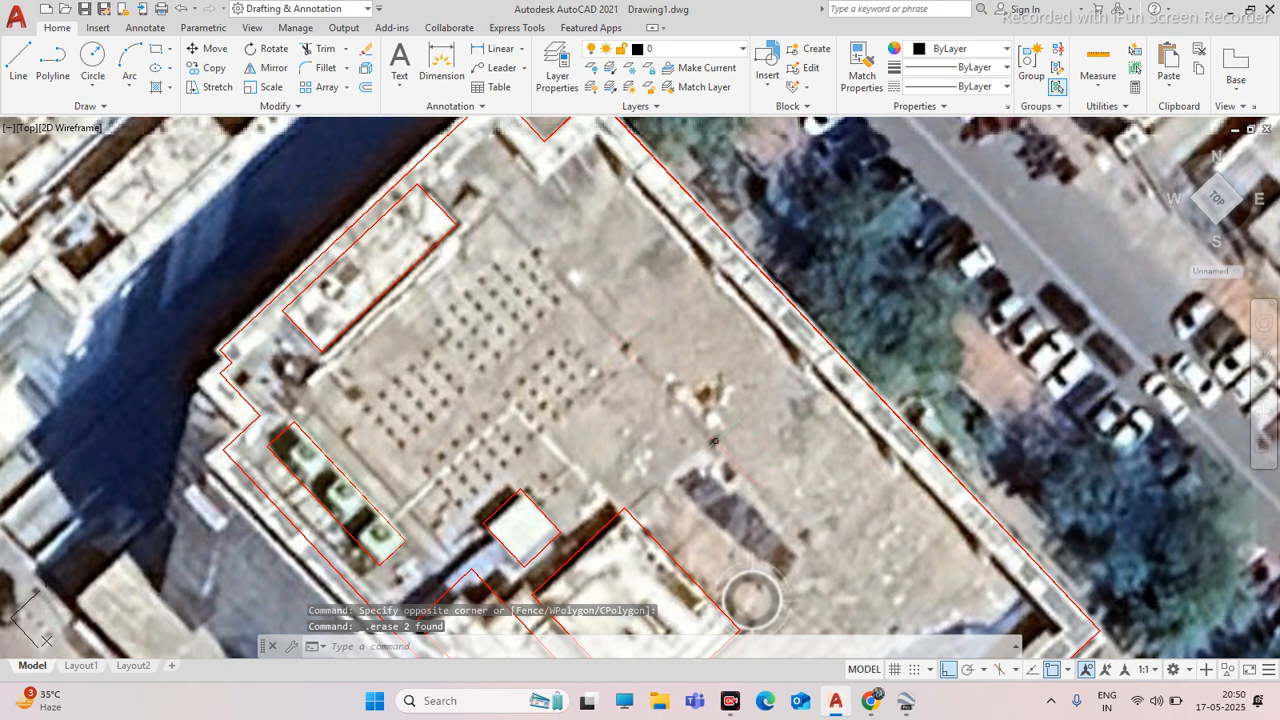
# Inspect the traced roof outline, the rooftop rectangles and the remaining untraced spots between the dotted grid and the large block
pyautogui.scroll(-6, 594, 362)
pyautogui.scroll(4, 597, 367)
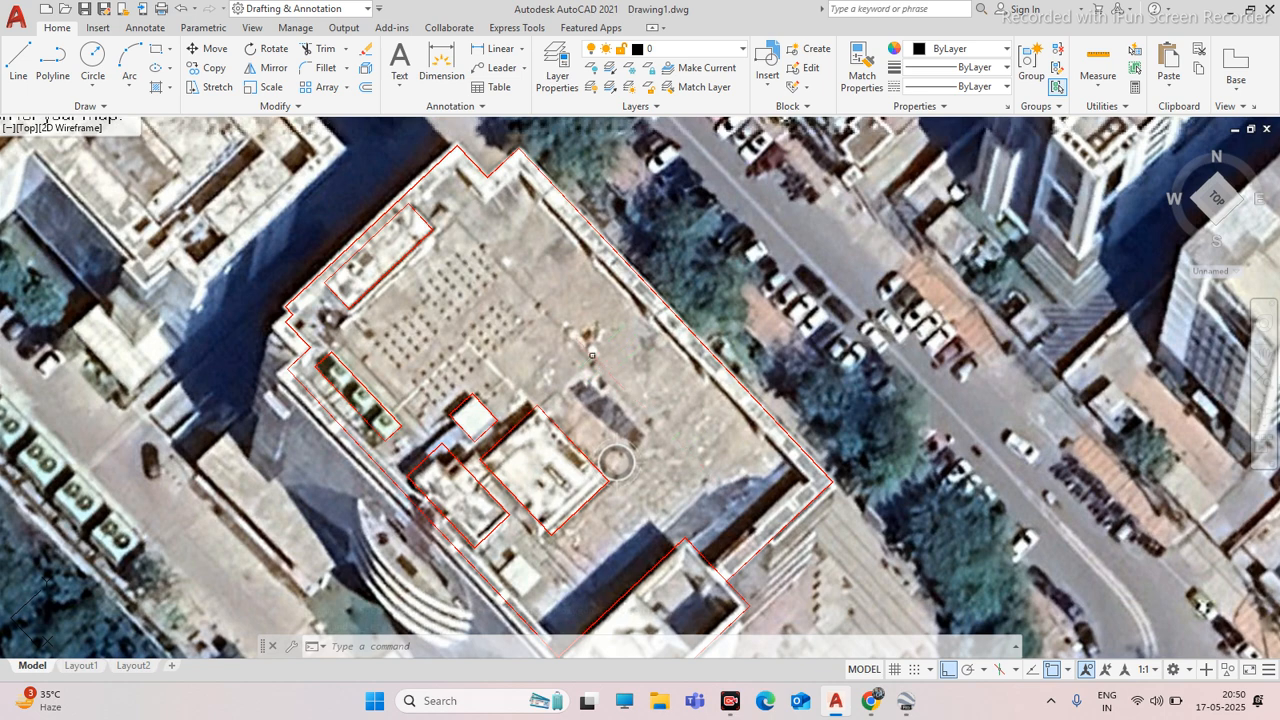
pyautogui.scroll(2, 568, 345)
pyautogui.scroll(-4, 539, 306)
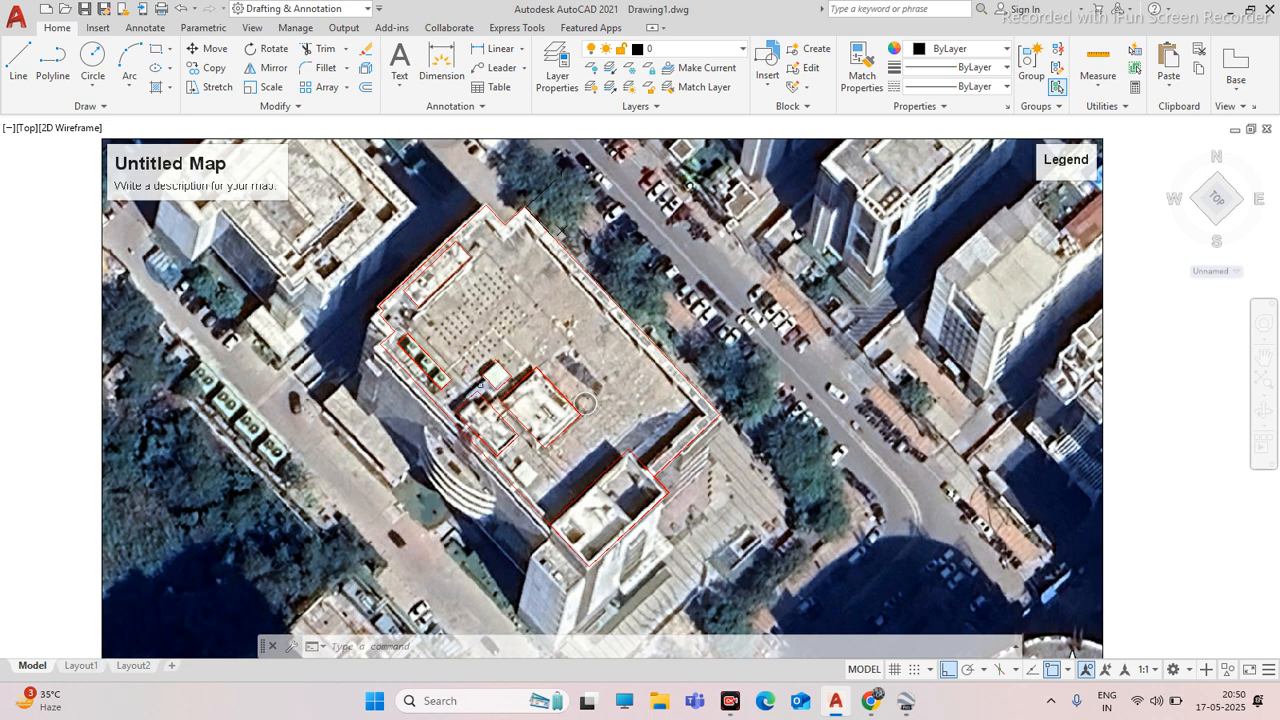
pyautogui.scroll(2, 484, 385)
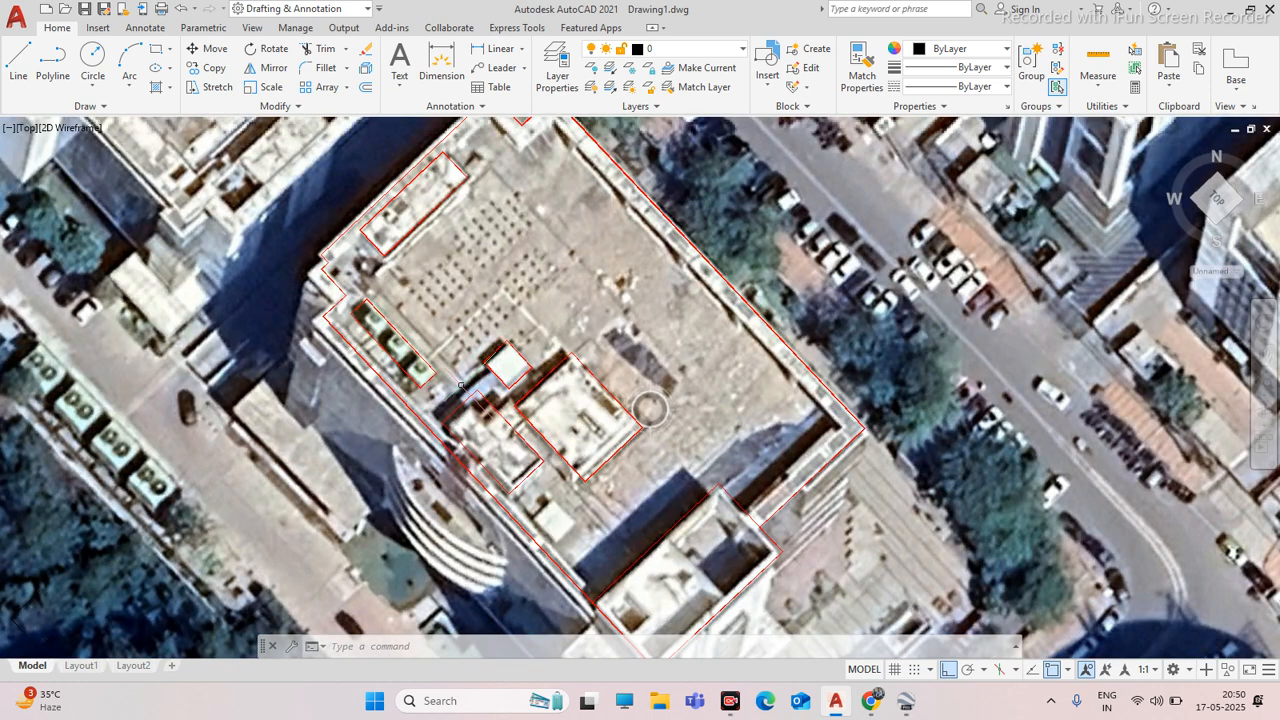
pyautogui.scroll(4, 574, 263)
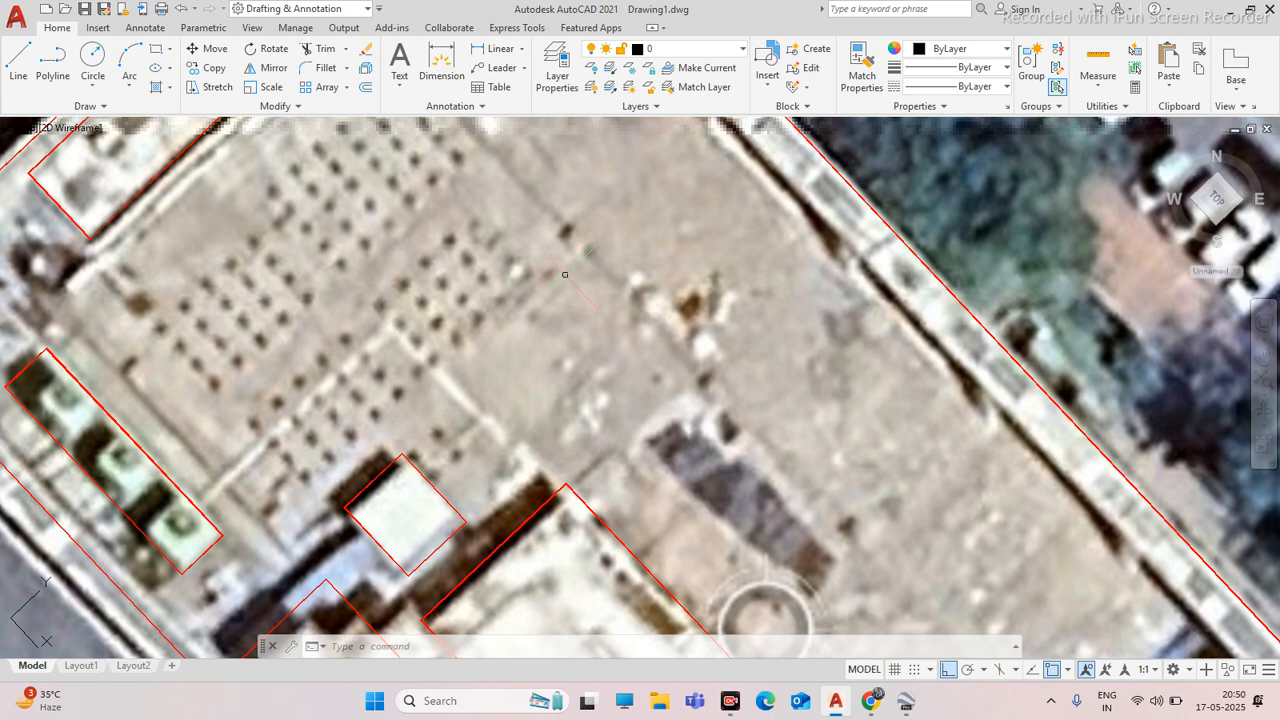
pyautogui.scroll(-10, 560, 279)
pyautogui.scroll(6, 565, 262)
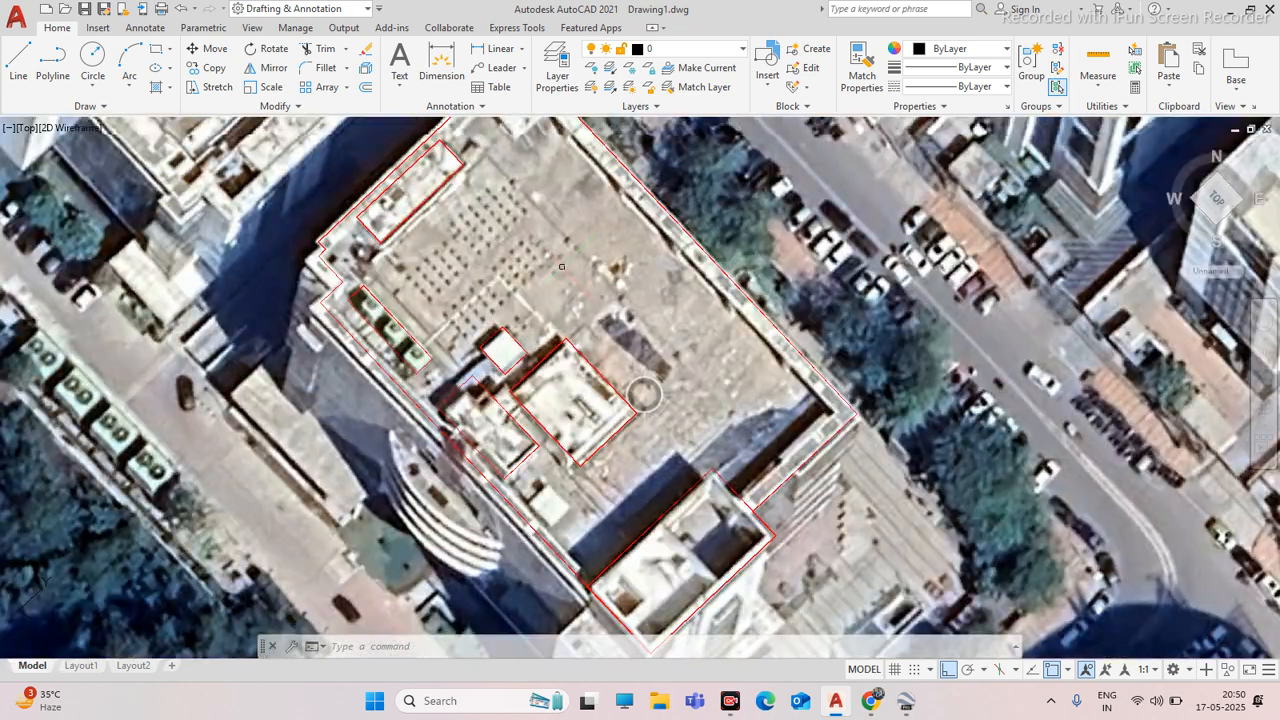
pyautogui.scroll(3, 561, 242)
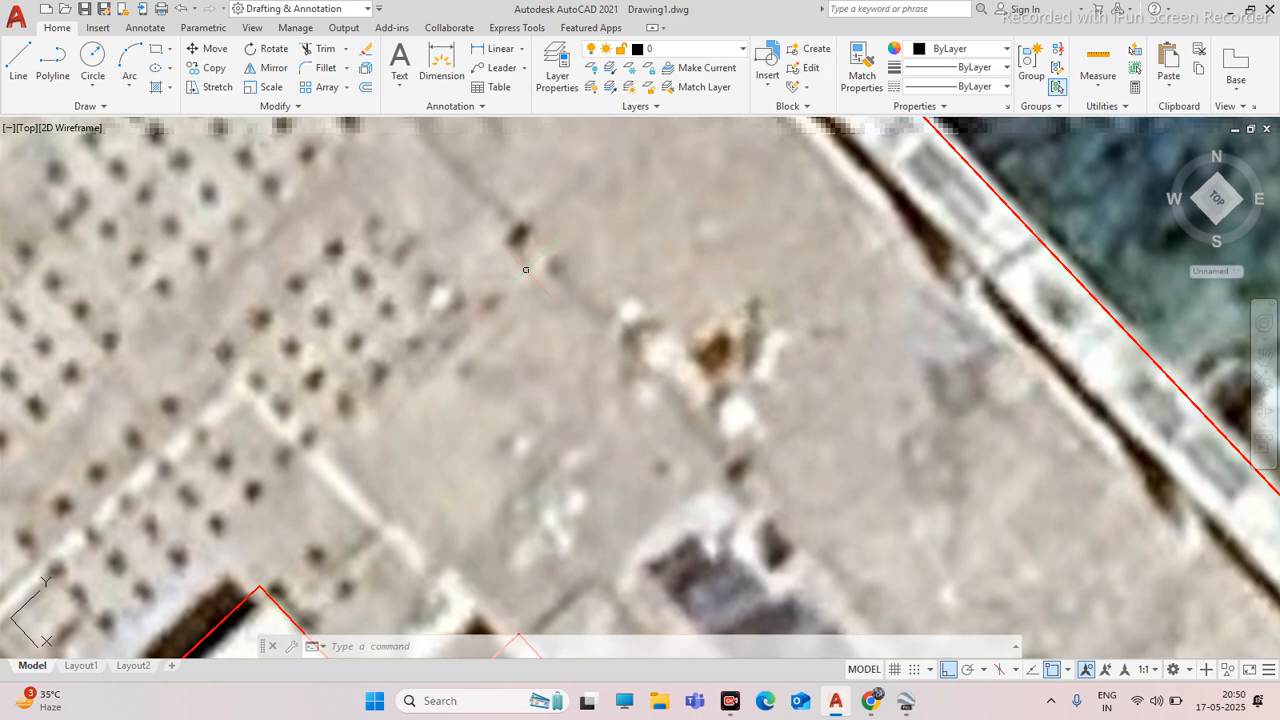
pyautogui.scroll(-6, 525, 266)
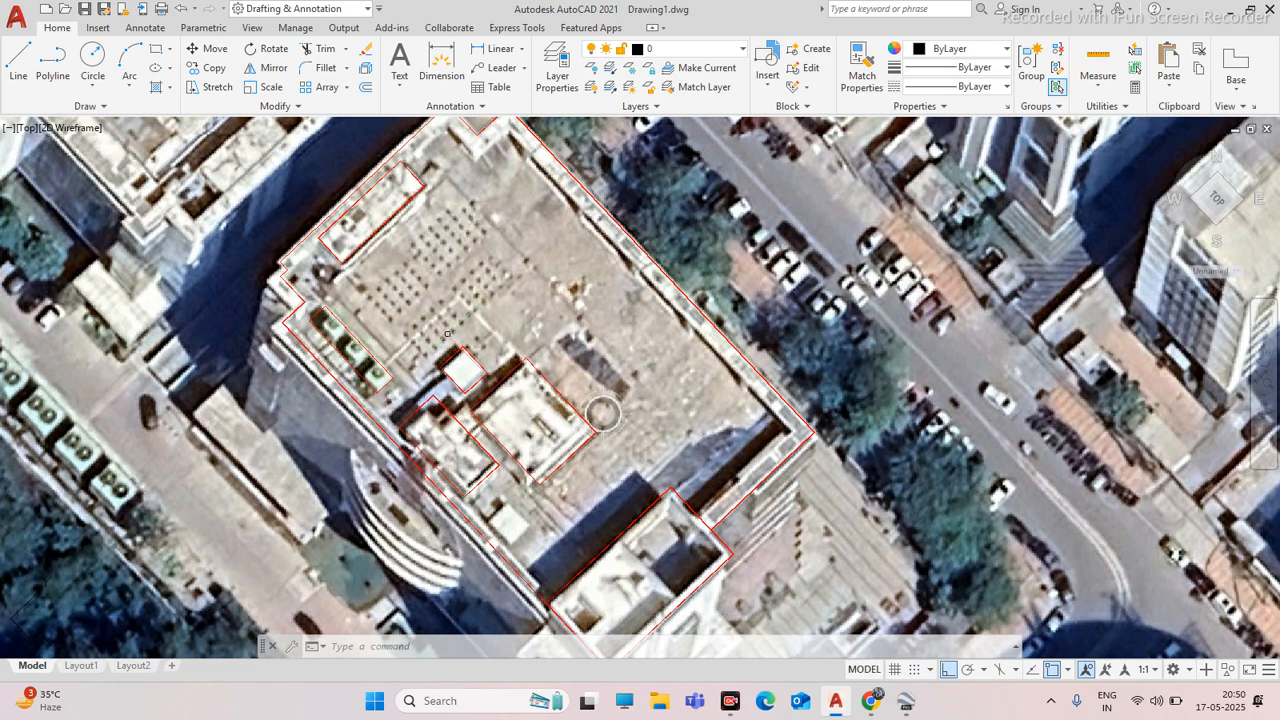
pyautogui.scroll(2, 437, 330)
pyautogui.scroll(4, 335, 274)
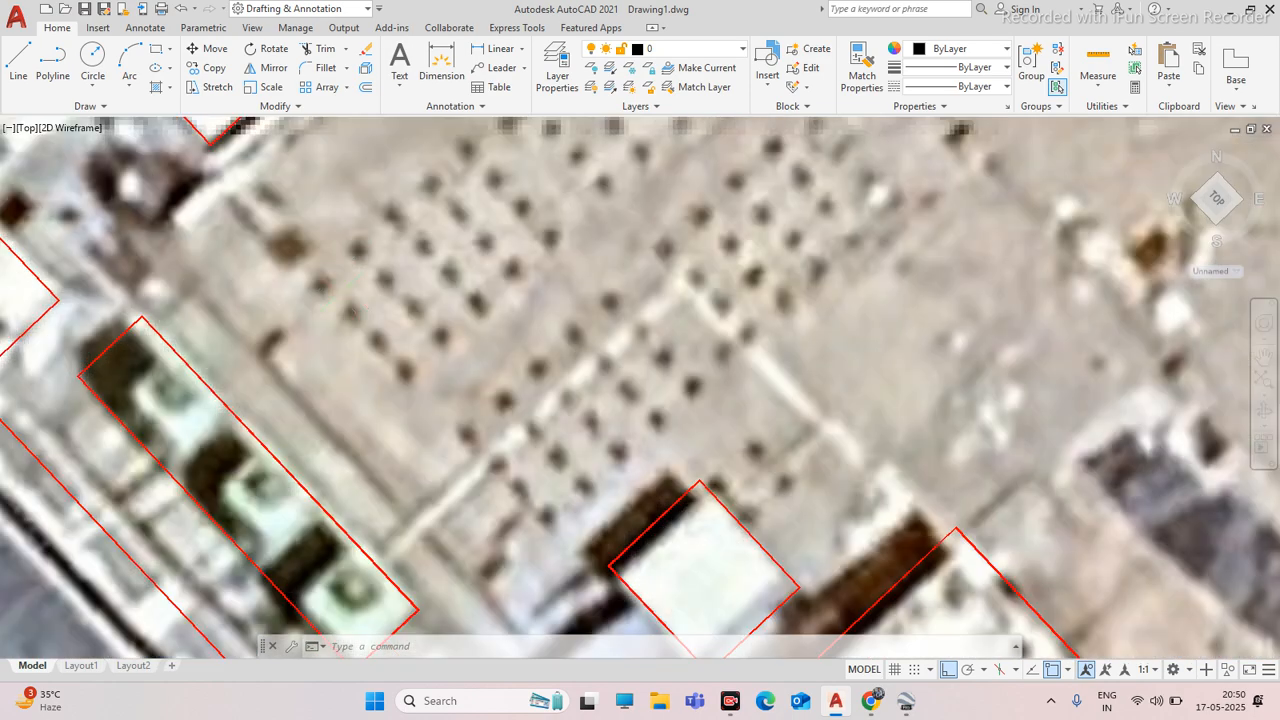
pyautogui.scroll(-6, 382, 281)
pyautogui.scroll(5, 335, 299)
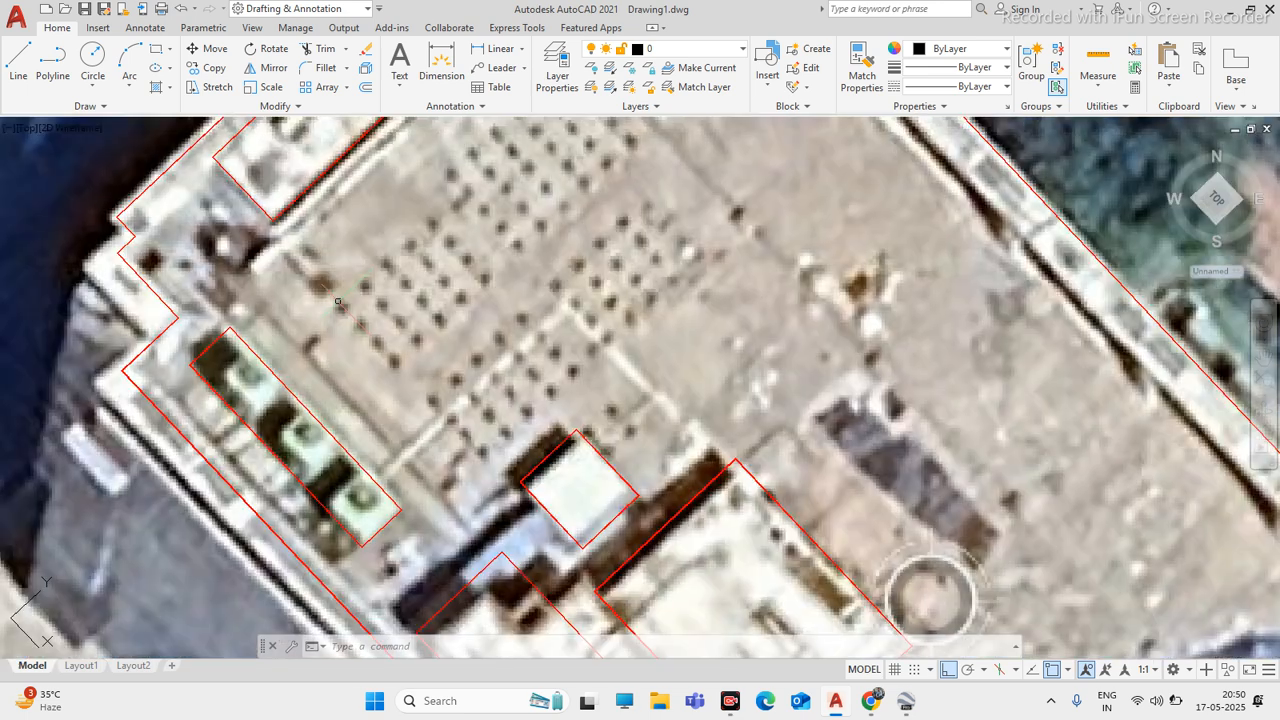
pyautogui.scroll(-4, 376, 307)
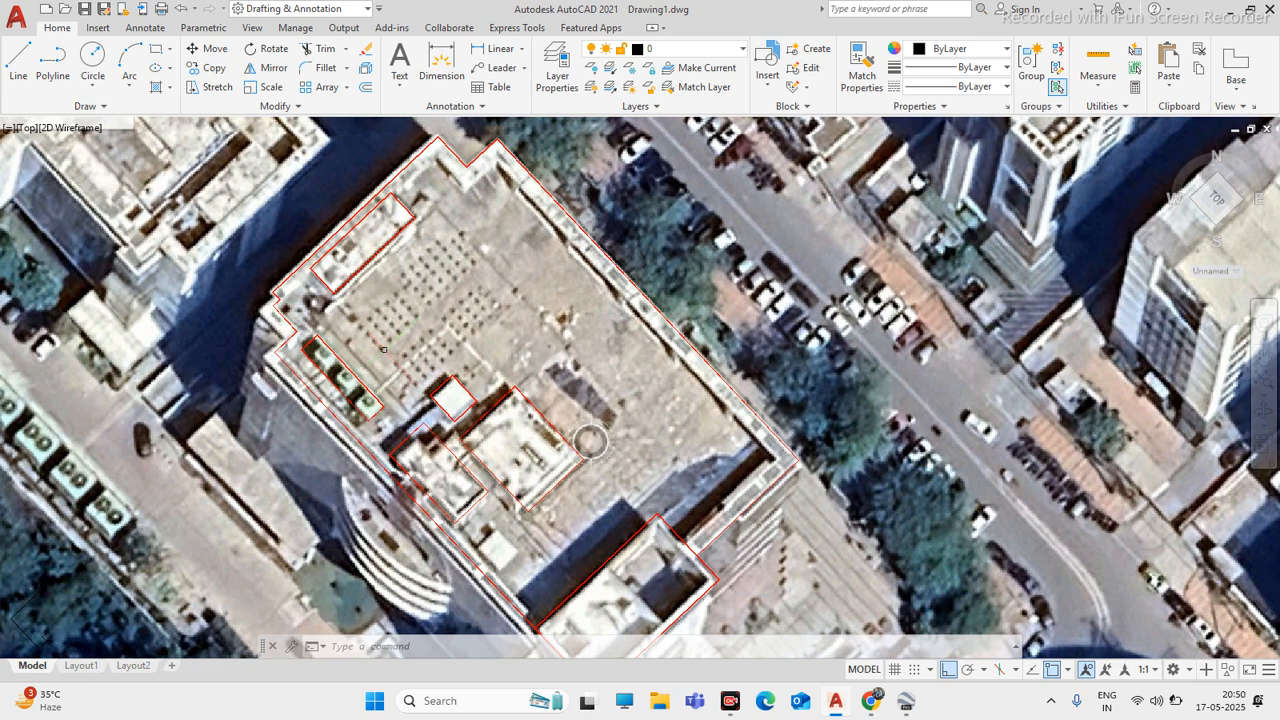
pyautogui.scroll(2, 383, 349)
pyautogui.scroll(-6, 379, 354)
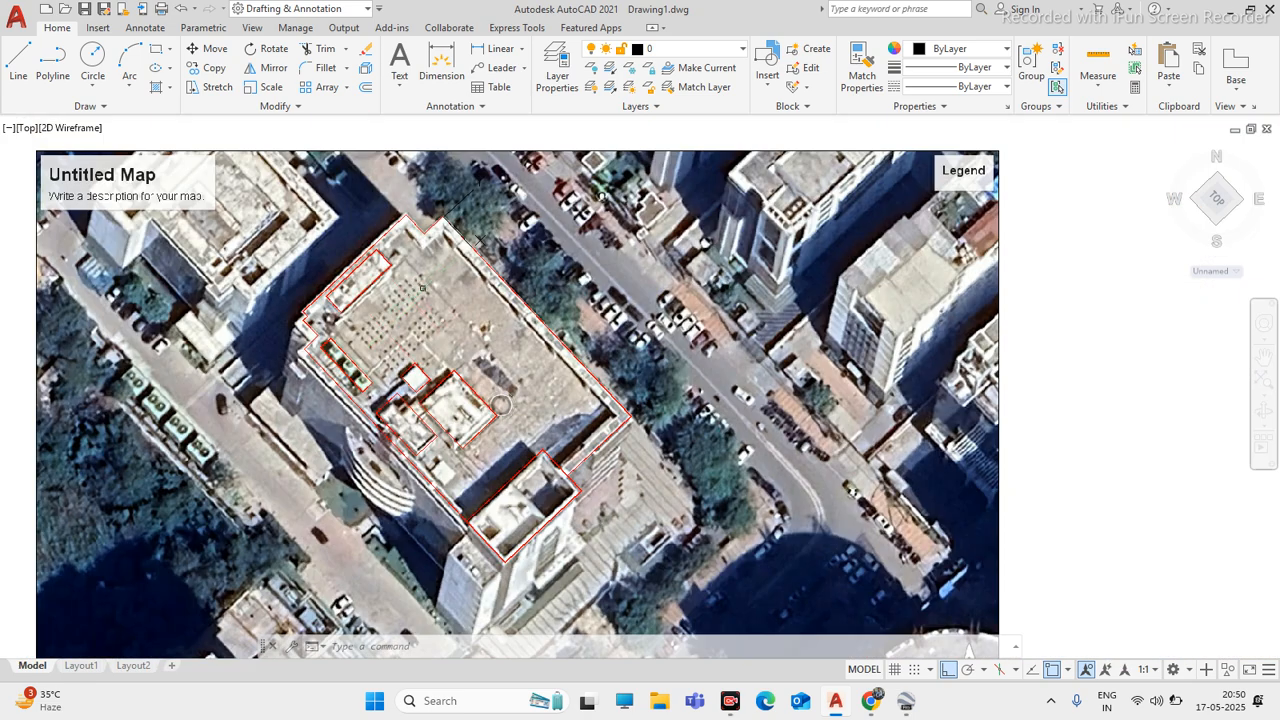
# Examine the traced roof edge and the rectangles around the green units, the white cabin and the central blocks against the satellite image
pyautogui.scroll(4, 414, 292)
pyautogui.scroll(-4, 313, 351)
pyautogui.scroll(2, 307, 353)
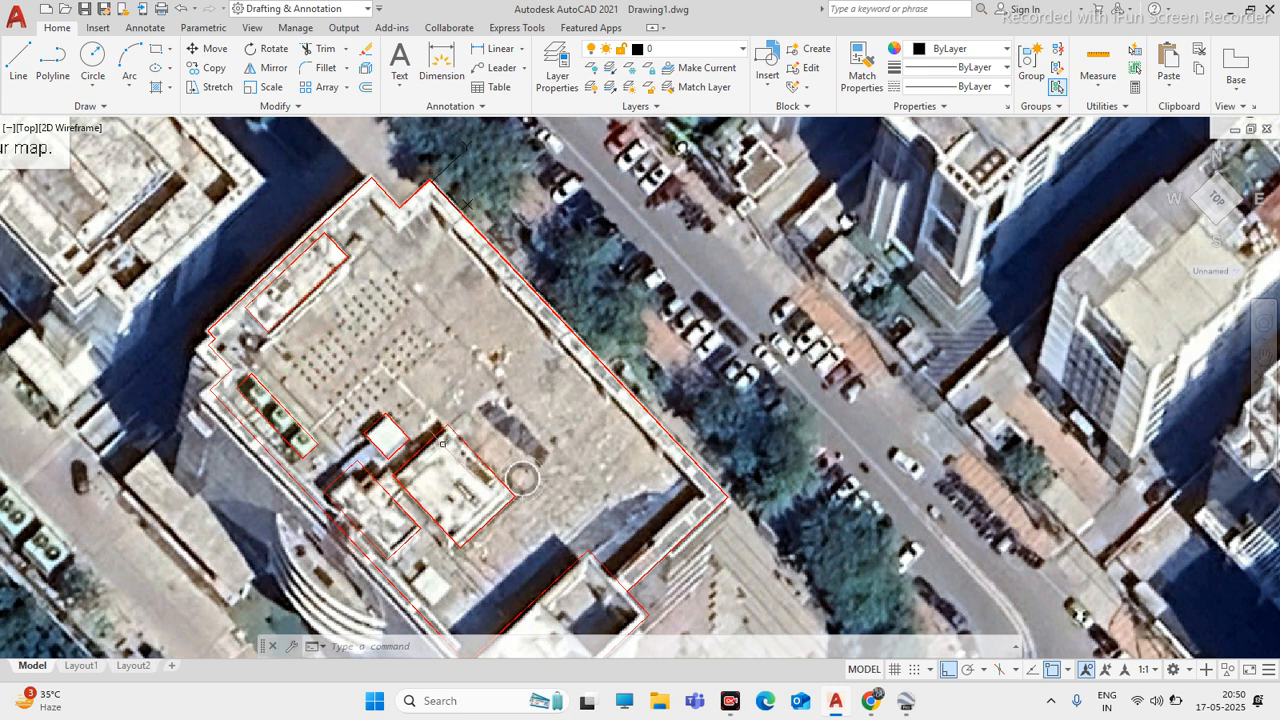
pyautogui.scroll(2, 447, 431)
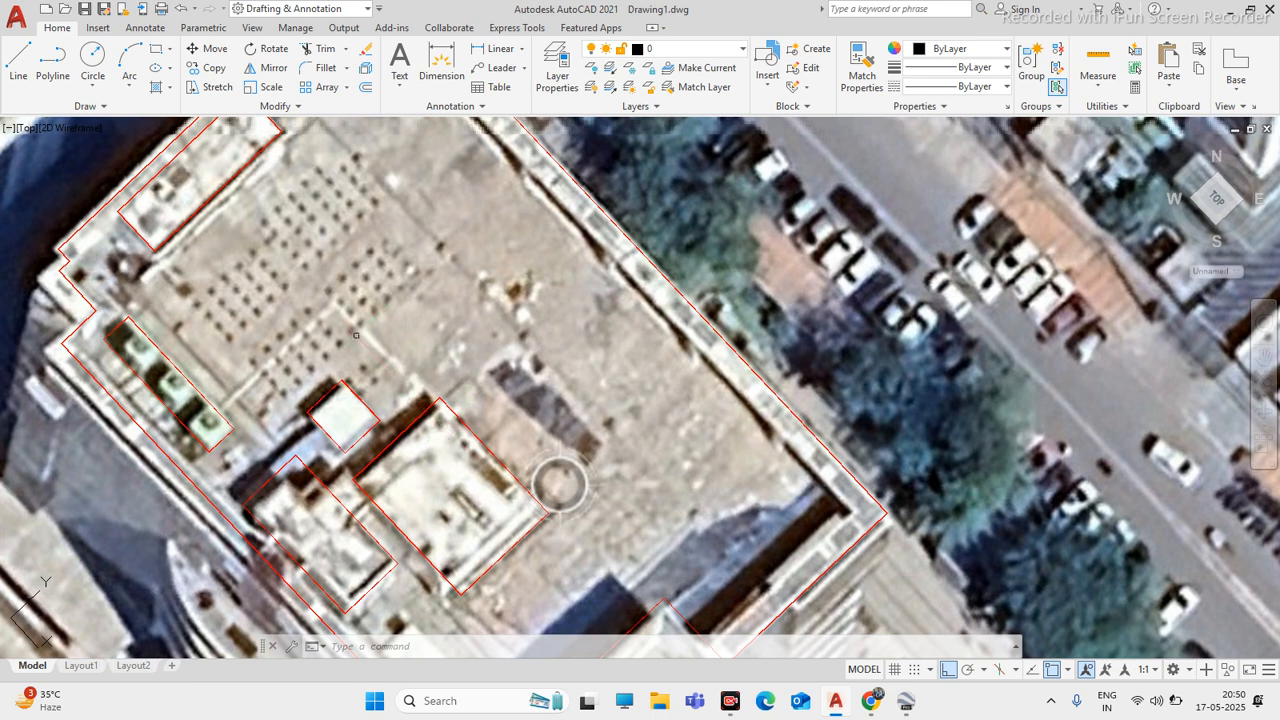
pyautogui.scroll(-4, 366, 345)
pyautogui.scroll(2, 461, 497)
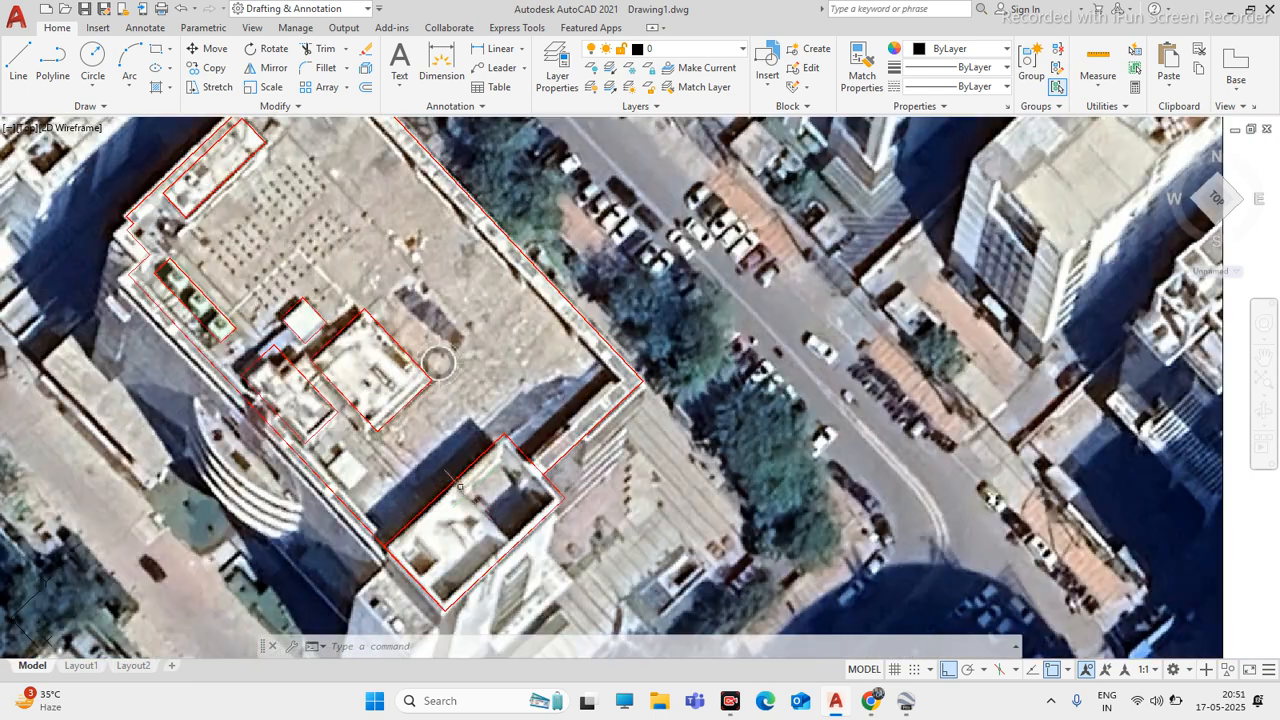
pyautogui.scroll(-2, 461, 443)
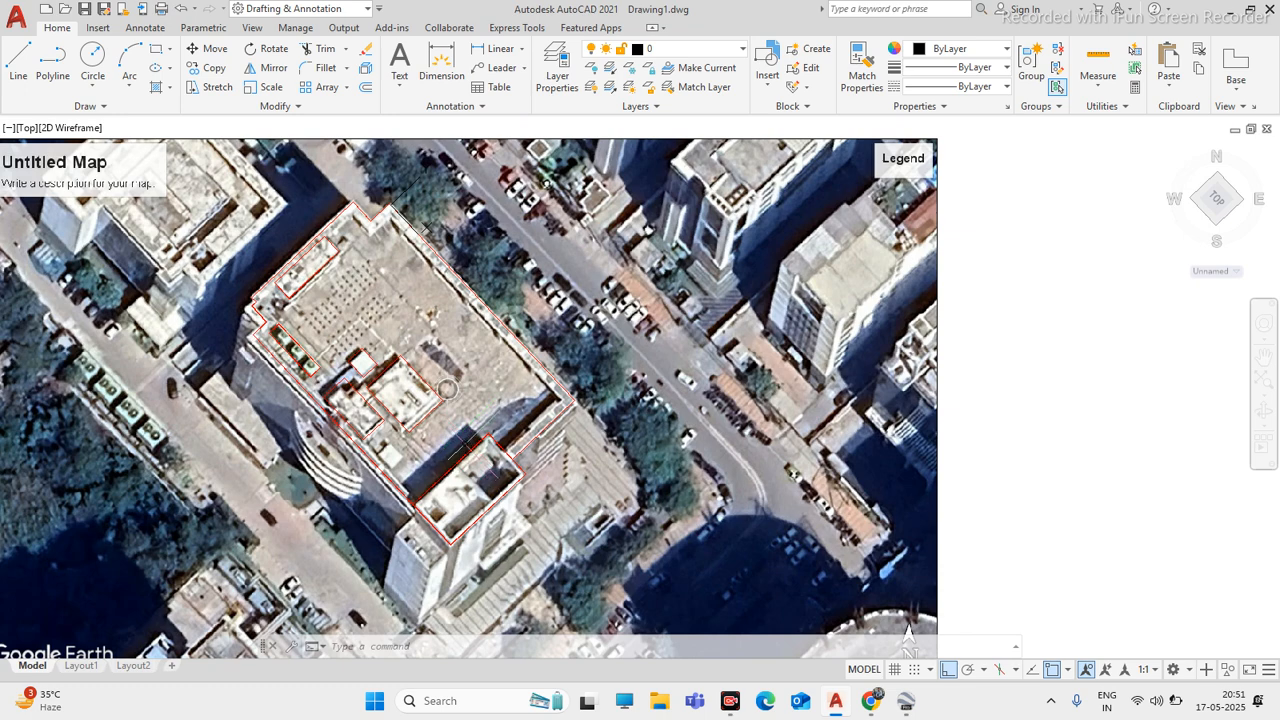
pyautogui.scroll(6, 292, 340)
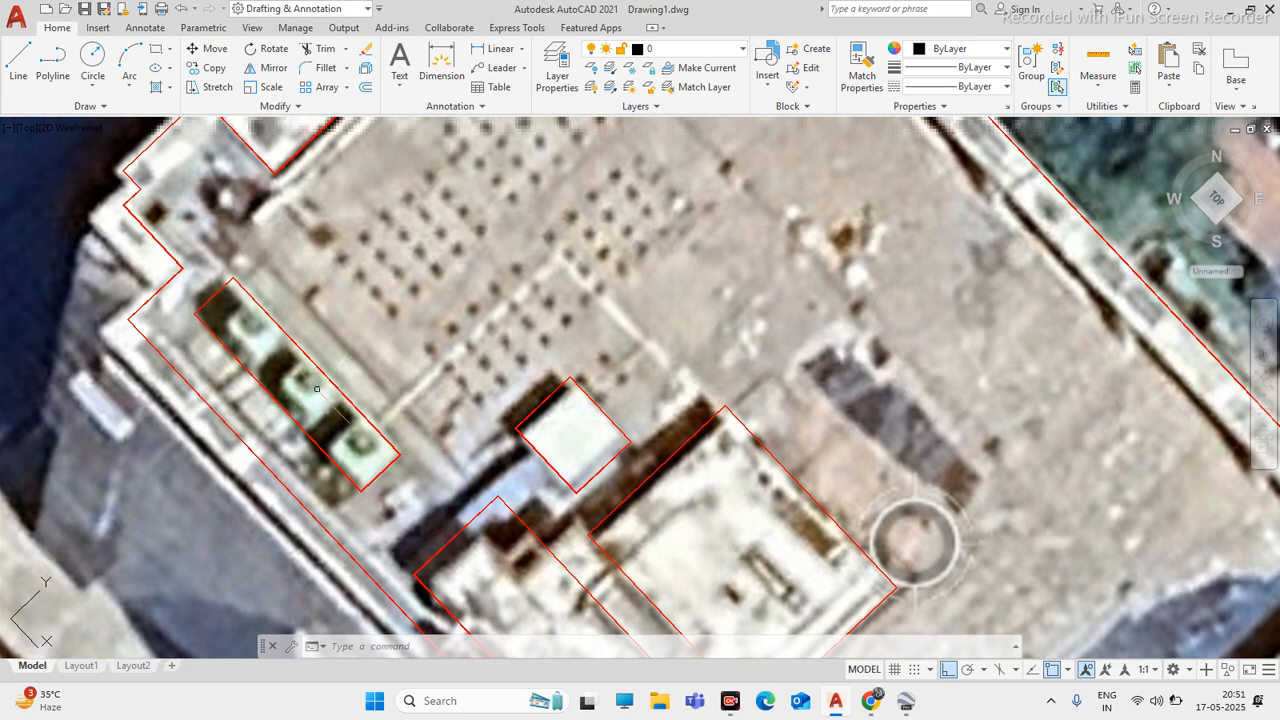
pyautogui.scroll(-2, 318, 389)
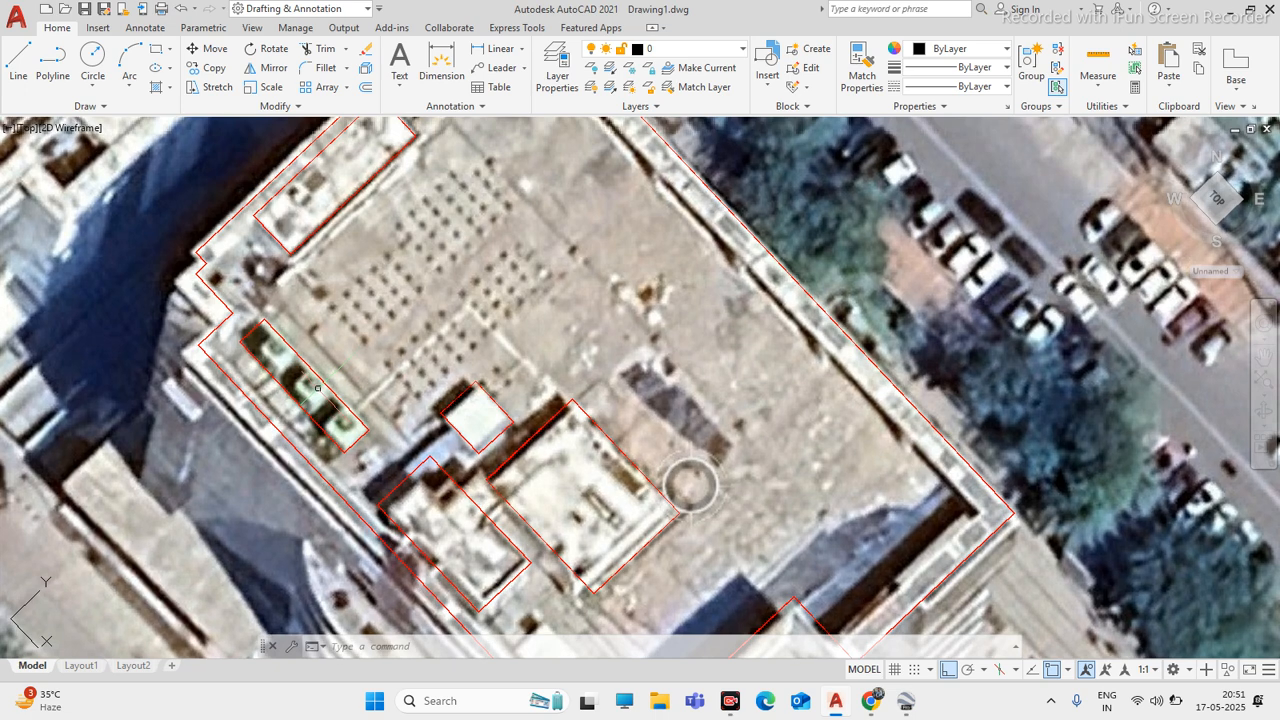
pyautogui.scroll(-2, 316, 387)
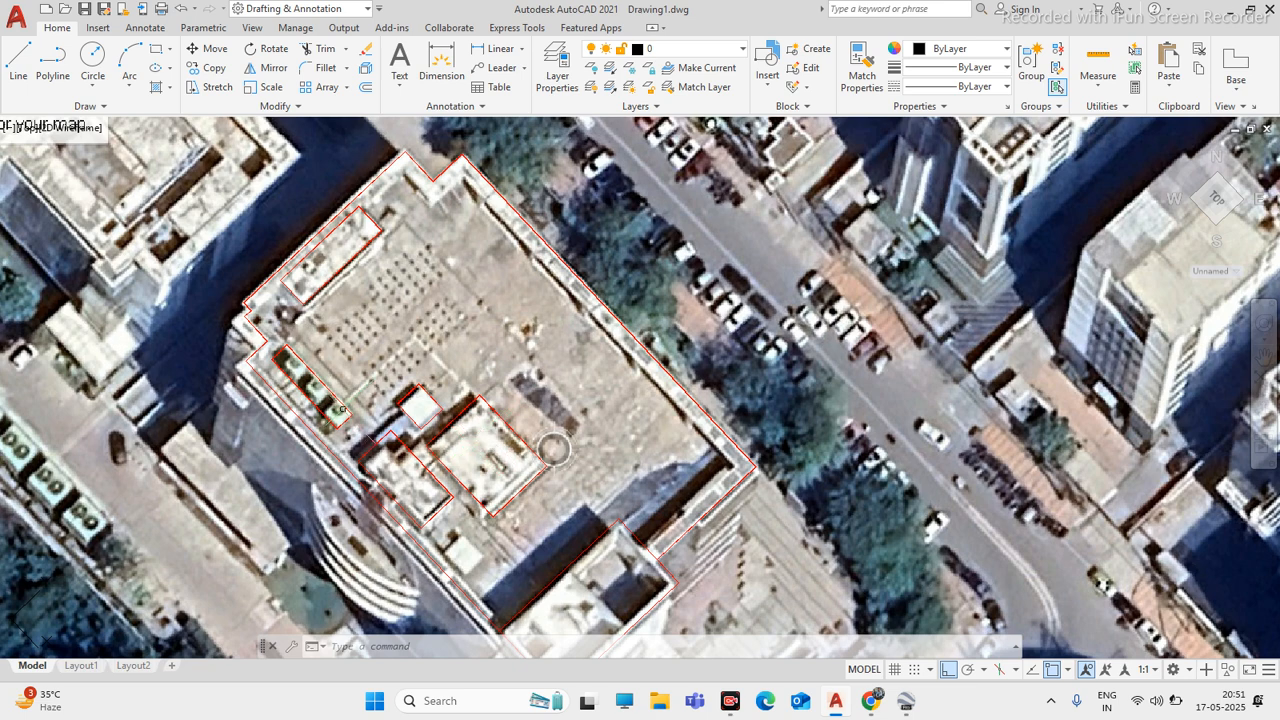
pyautogui.scroll(3, 345, 406)
pyautogui.scroll(-4, 340, 400)
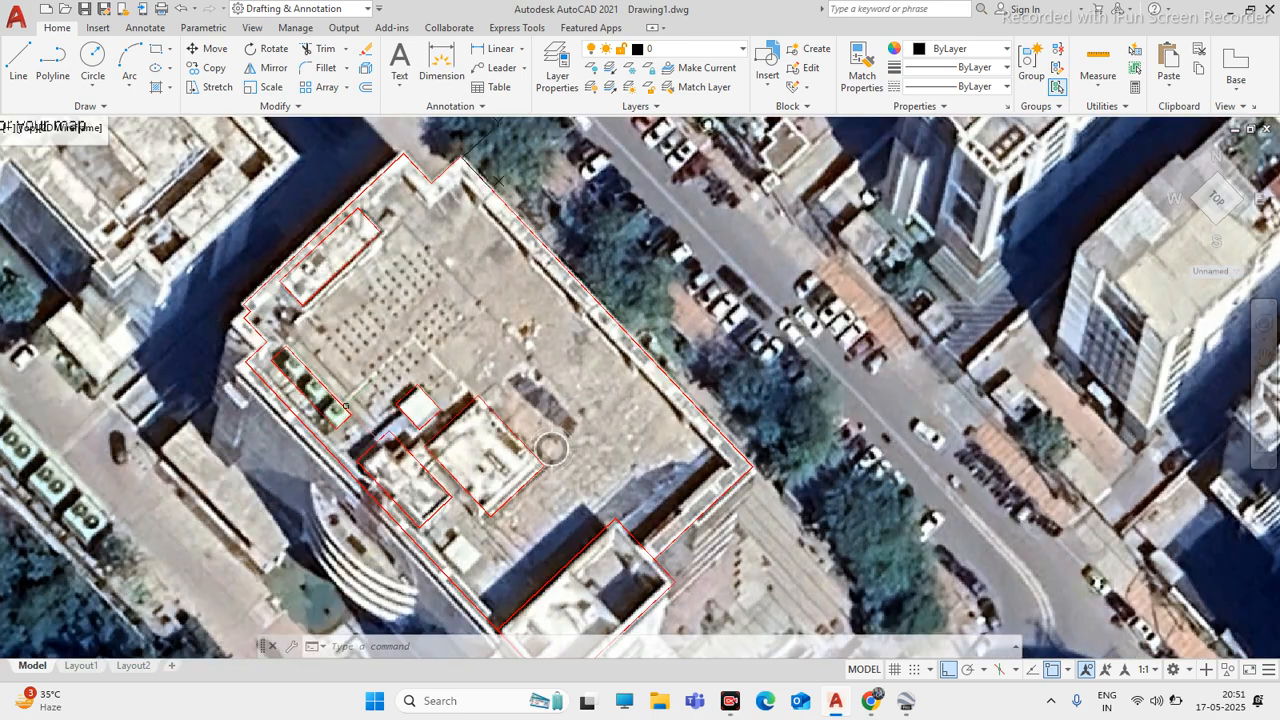
pyautogui.scroll(6, 320, 380)
pyautogui.scroll(-1, 300, 352)
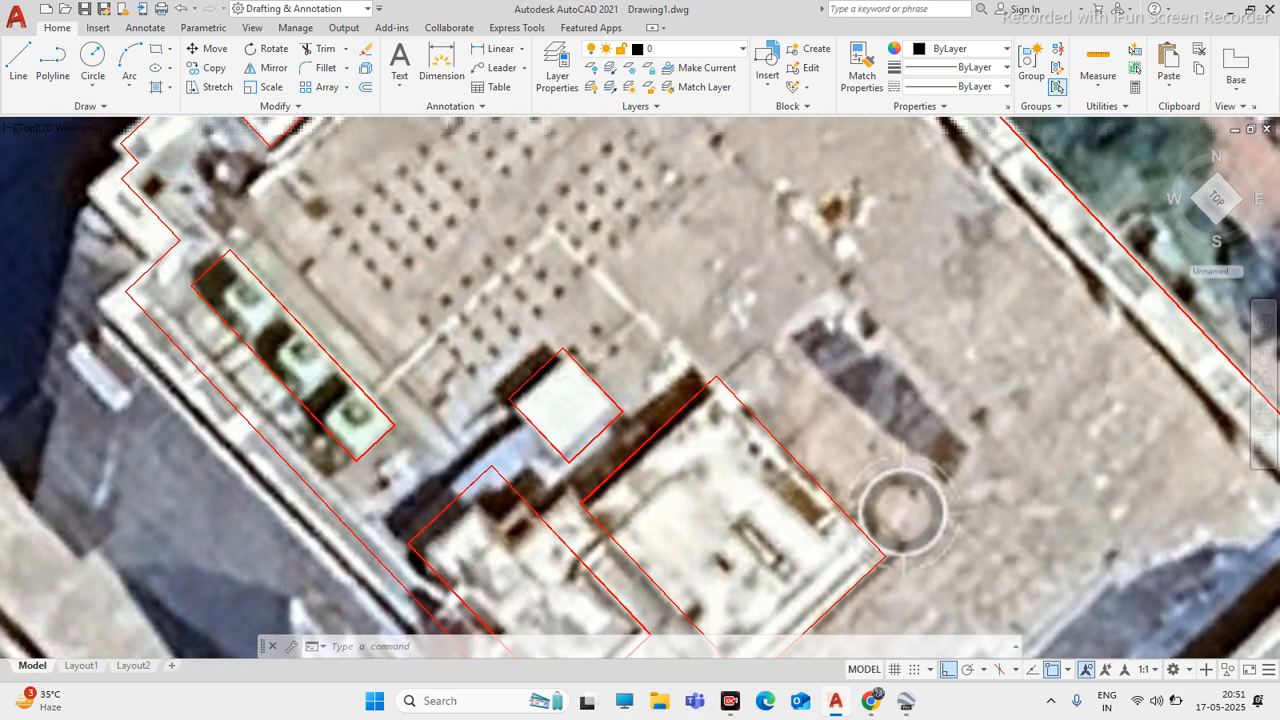
pyautogui.scroll(-8, 330, 340)
pyautogui.scroll(6, 365, 322)
pyautogui.scroll(5, 458, 455)
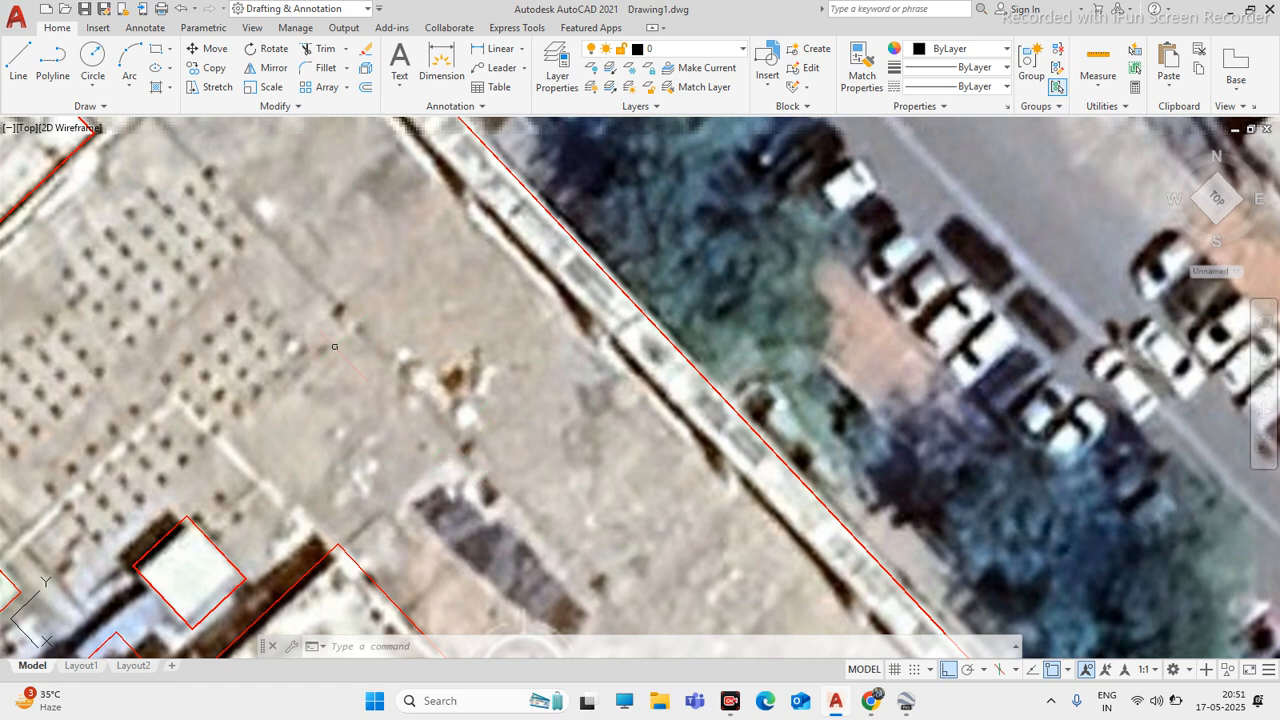
pyautogui.scroll(-10, 440, 380)
pyautogui.scroll(7, 360, 450)
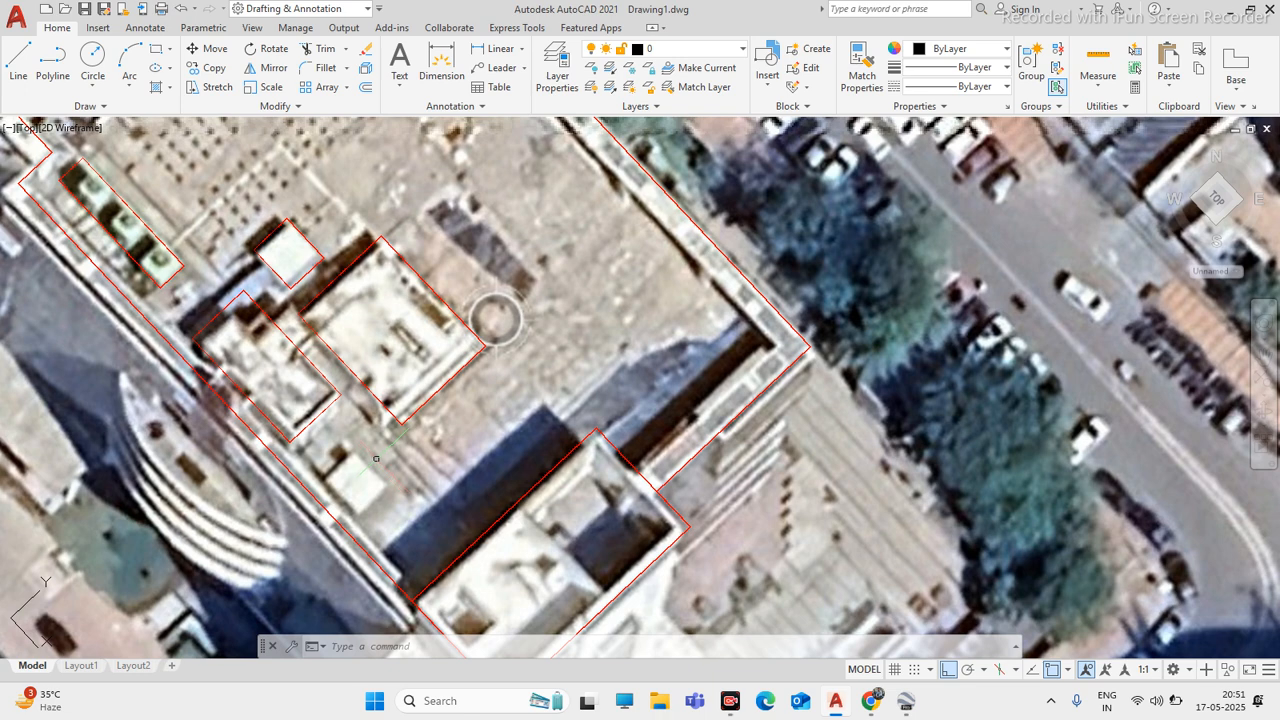
pyautogui.scroll(-5, 398, 440)
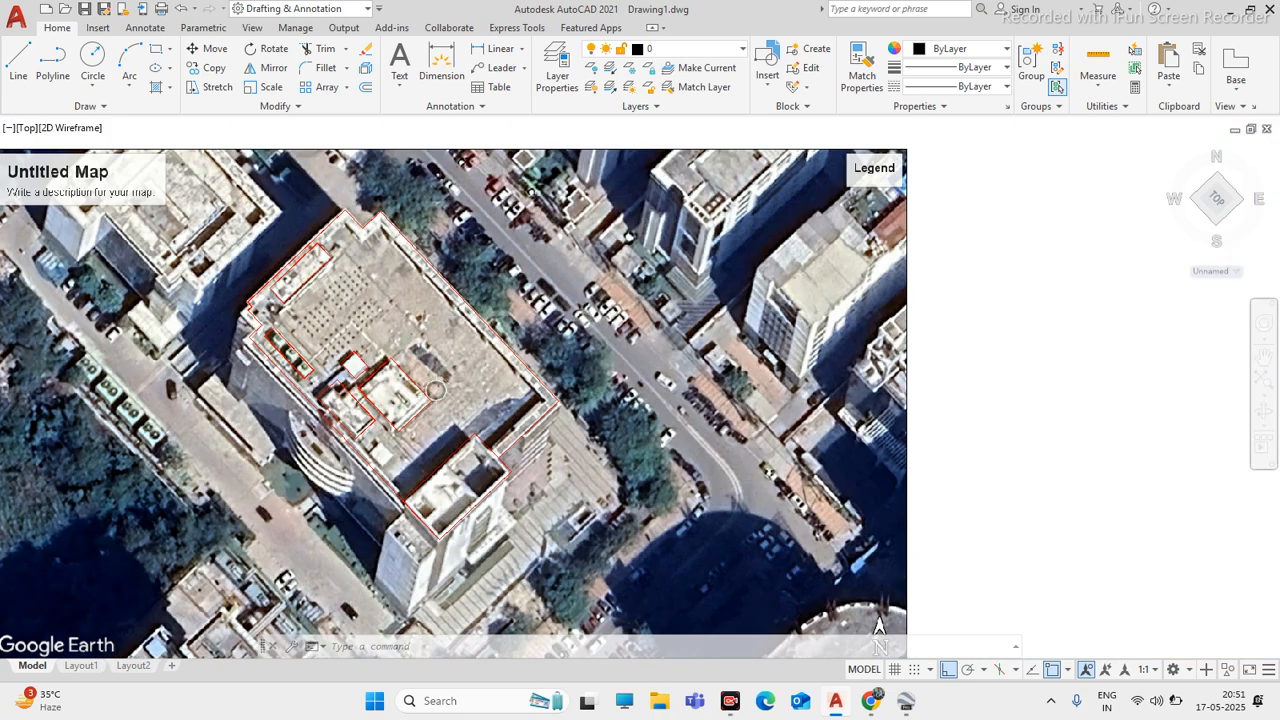
pyautogui.scroll(-3, 343, 370)
pyautogui.scroll(3, 314, 336)
pyautogui.scroll(2, 350, 385)
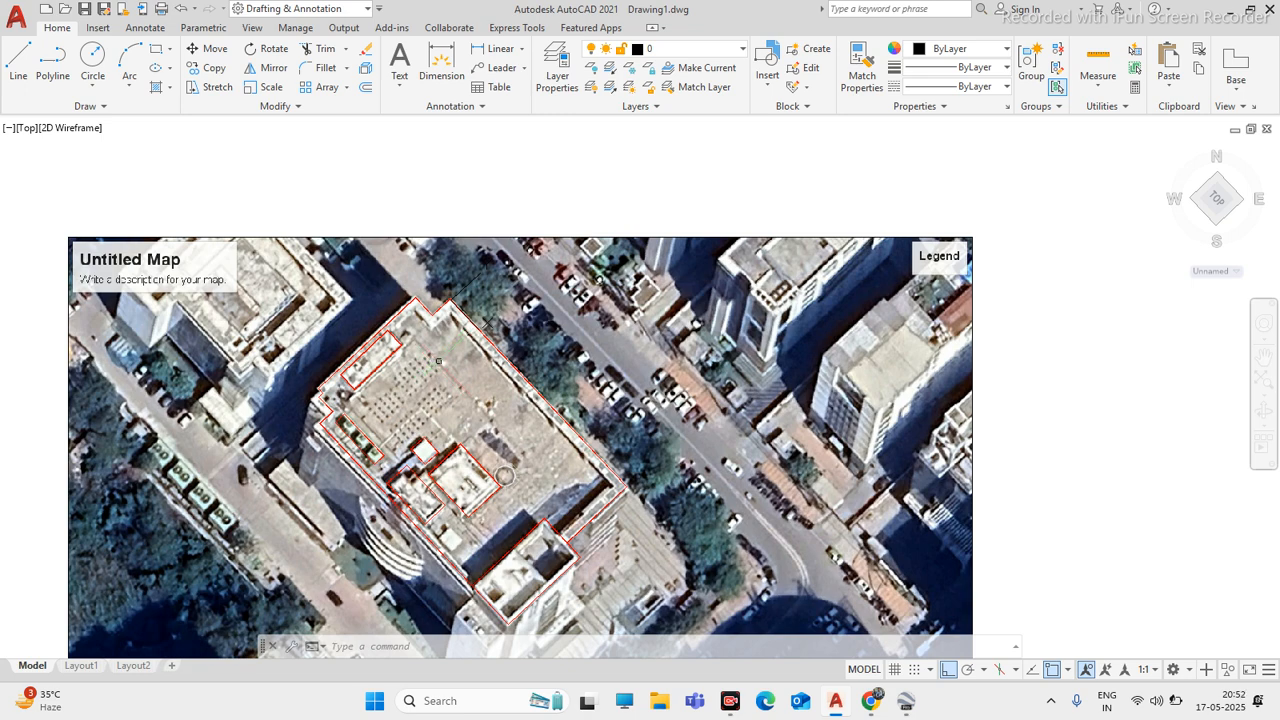
pyautogui.scroll(-4, 468, 336)
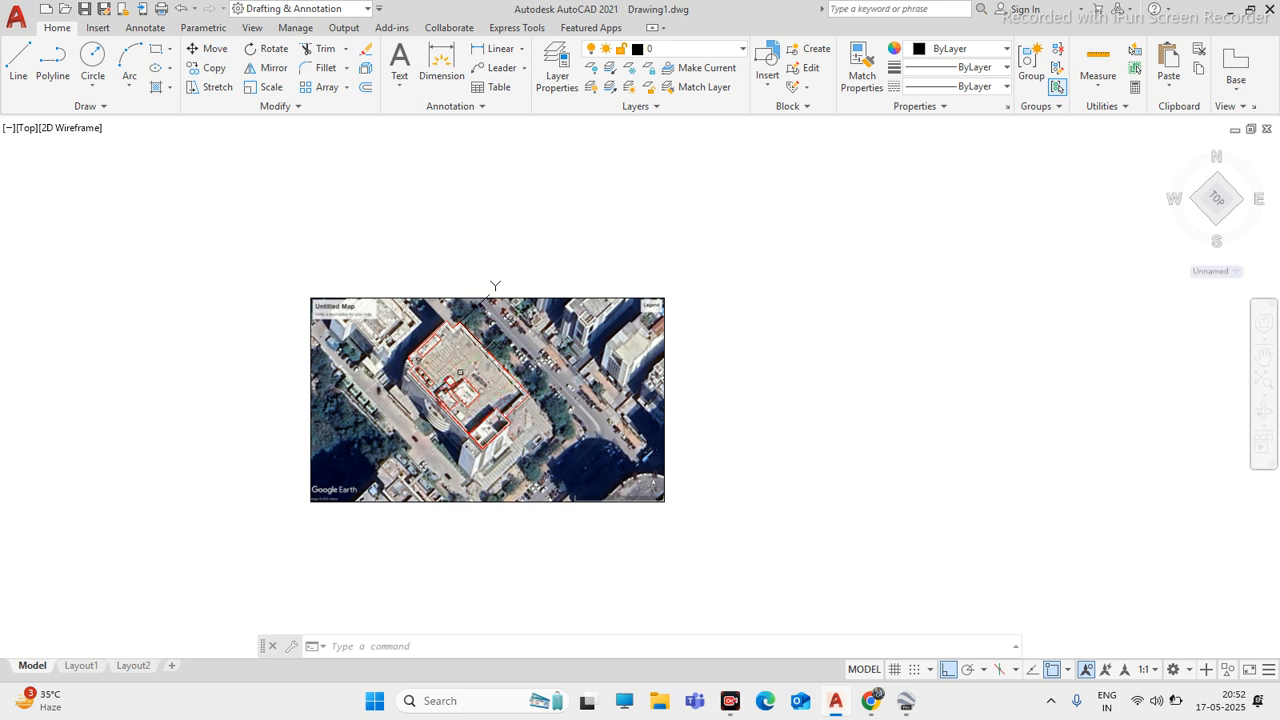
pyautogui.scroll(2, 462, 390)
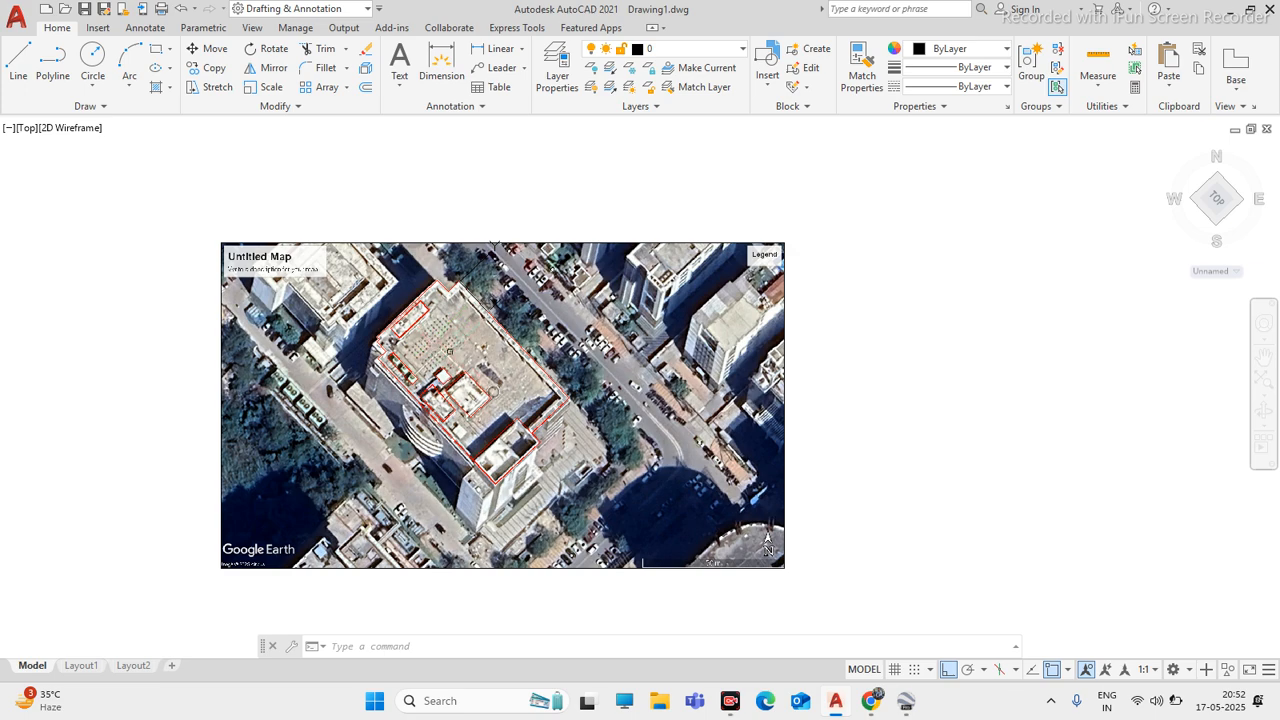
pyautogui.scroll(6, 462, 357)
pyautogui.scroll(-5, 481, 344)
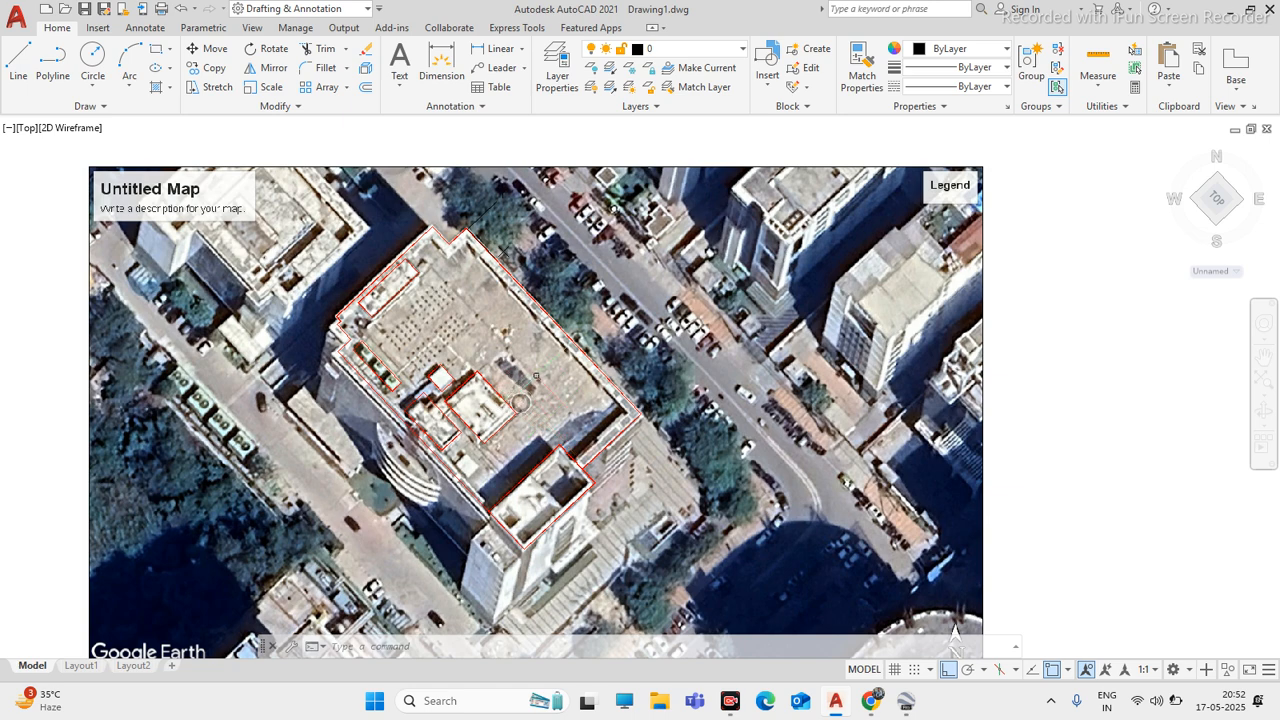
pyautogui.scroll(-3, 596, 378)
pyautogui.scroll(2, 582, 285)
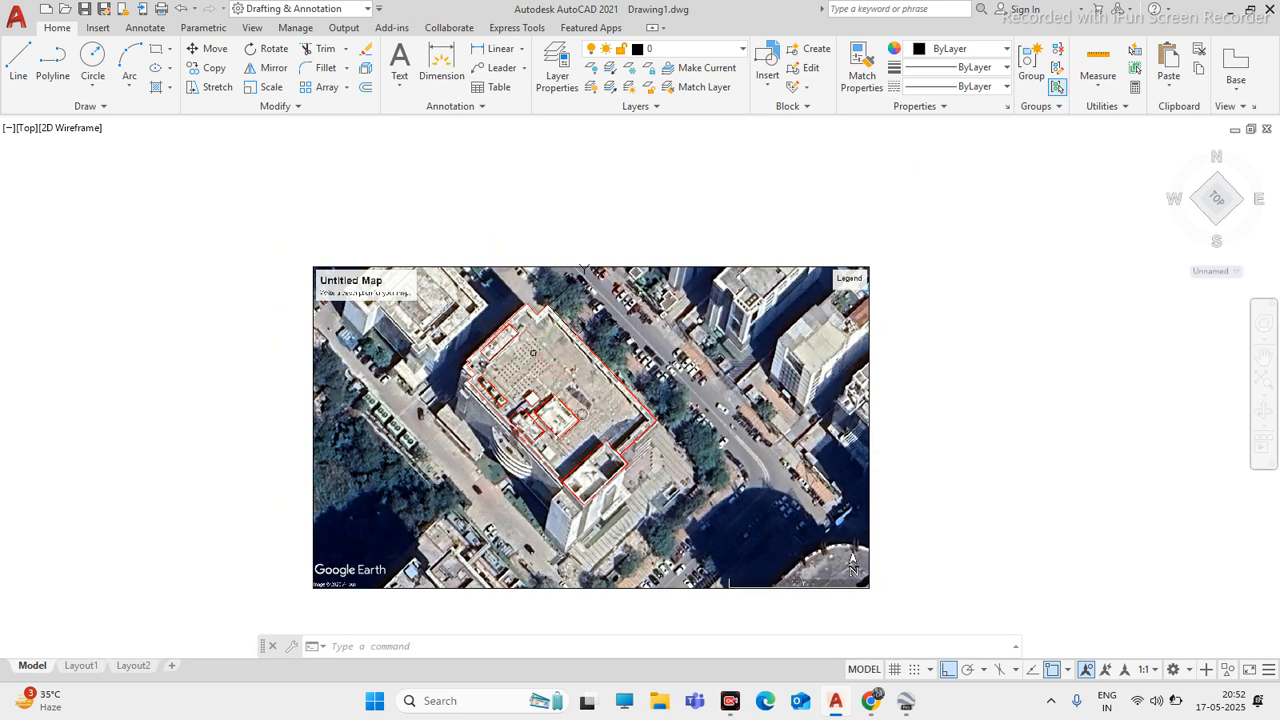
pyautogui.scroll(-2, 604, 373)
pyautogui.scroll(1, 600, 379)
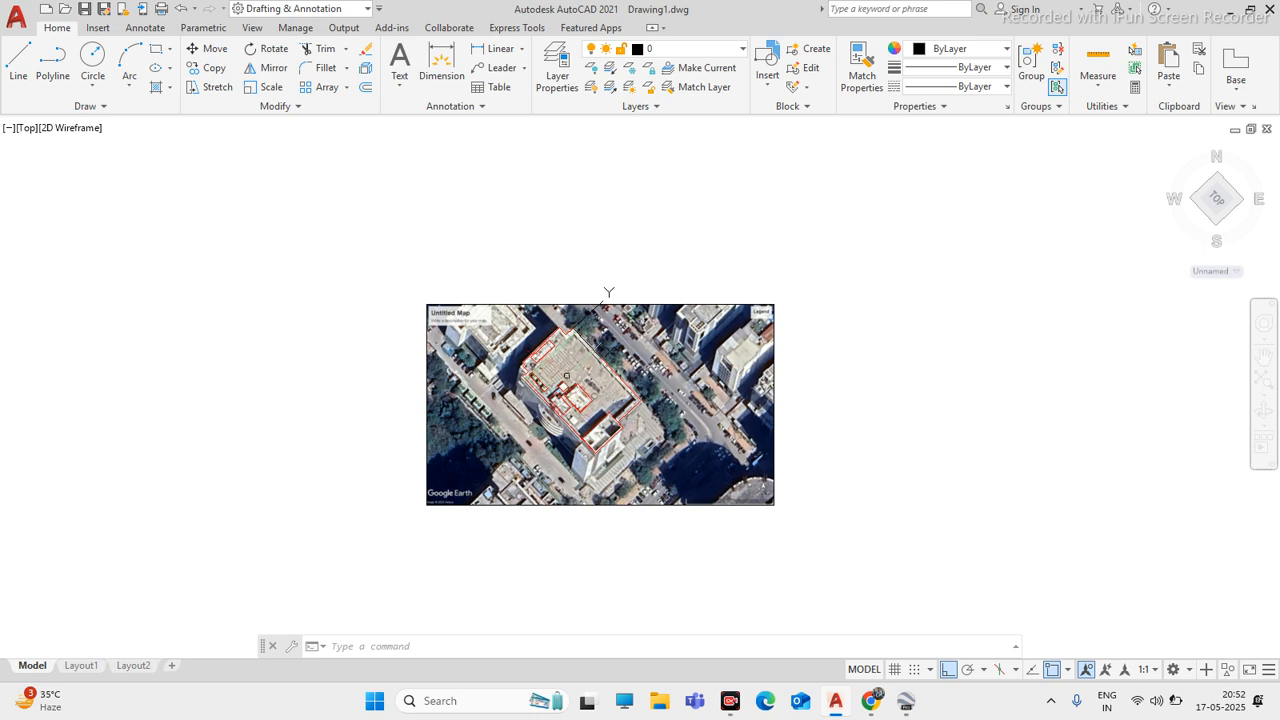
pyautogui.scroll(2, 600, 383)
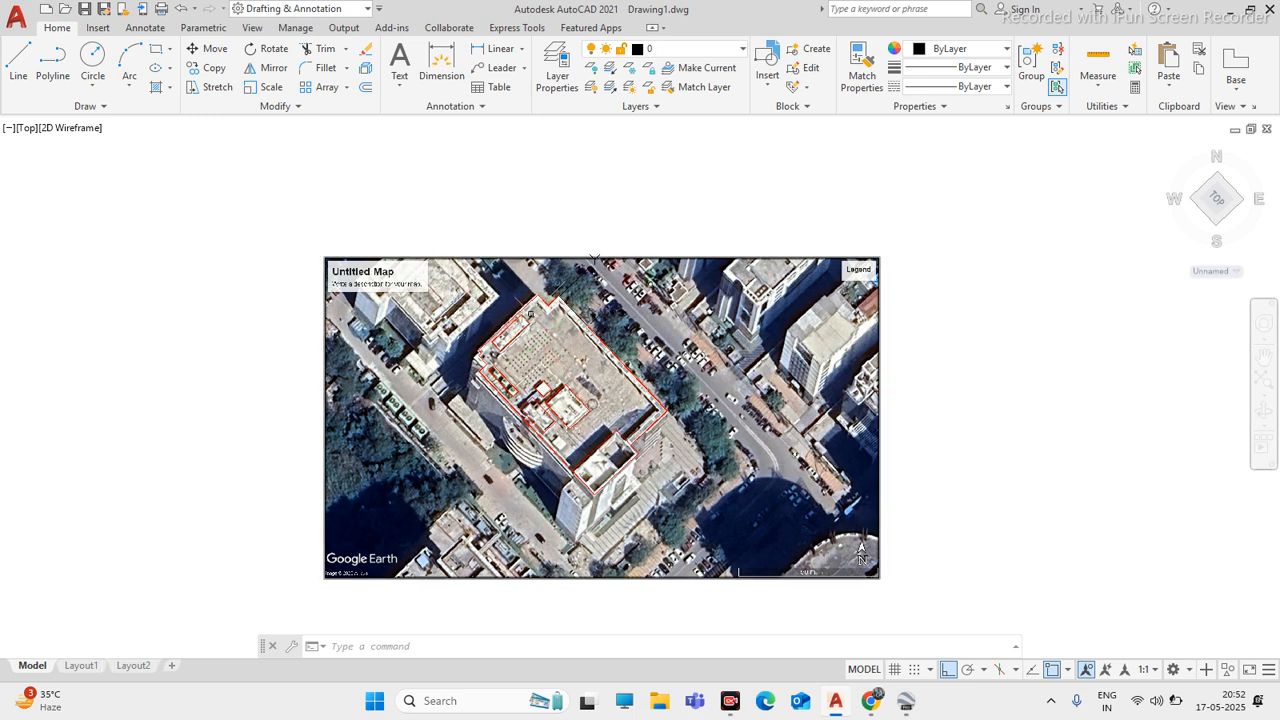
pyautogui.scroll(2, 540, 331)
pyautogui.scroll(-2, 482, 294)
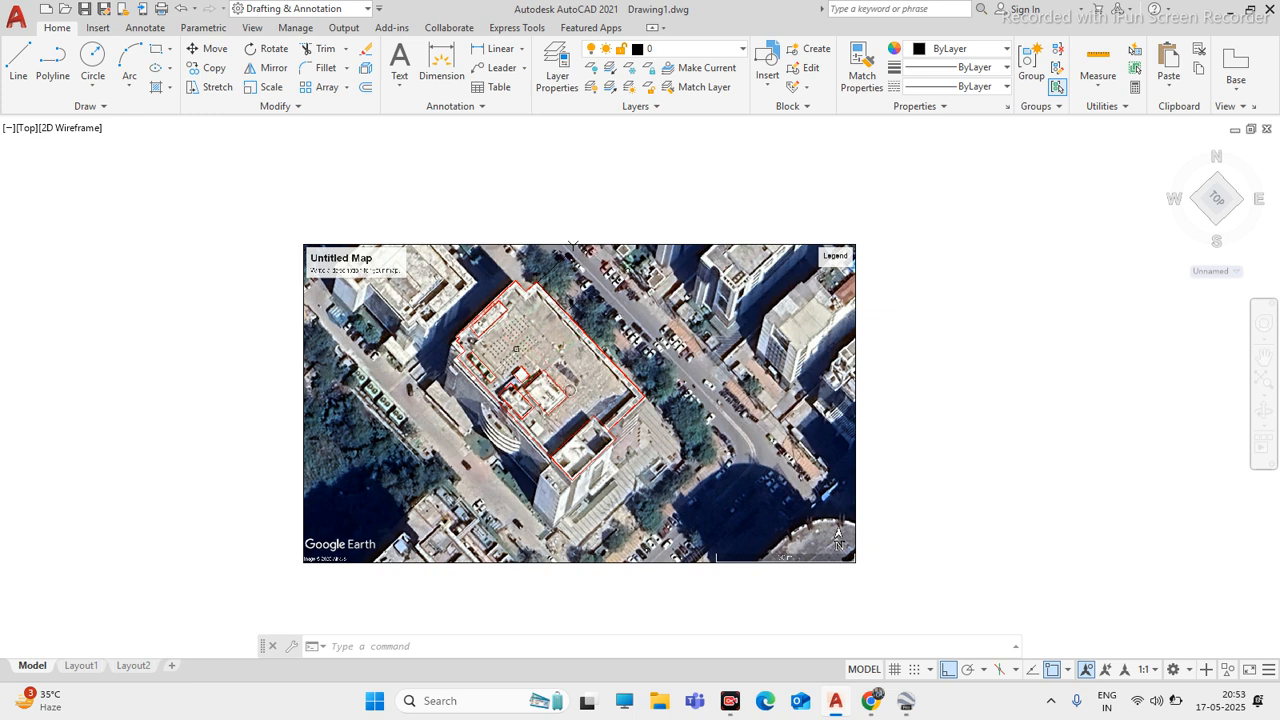
pyautogui.scroll(-2, 575, 385)
pyautogui.scroll(2, 572, 388)
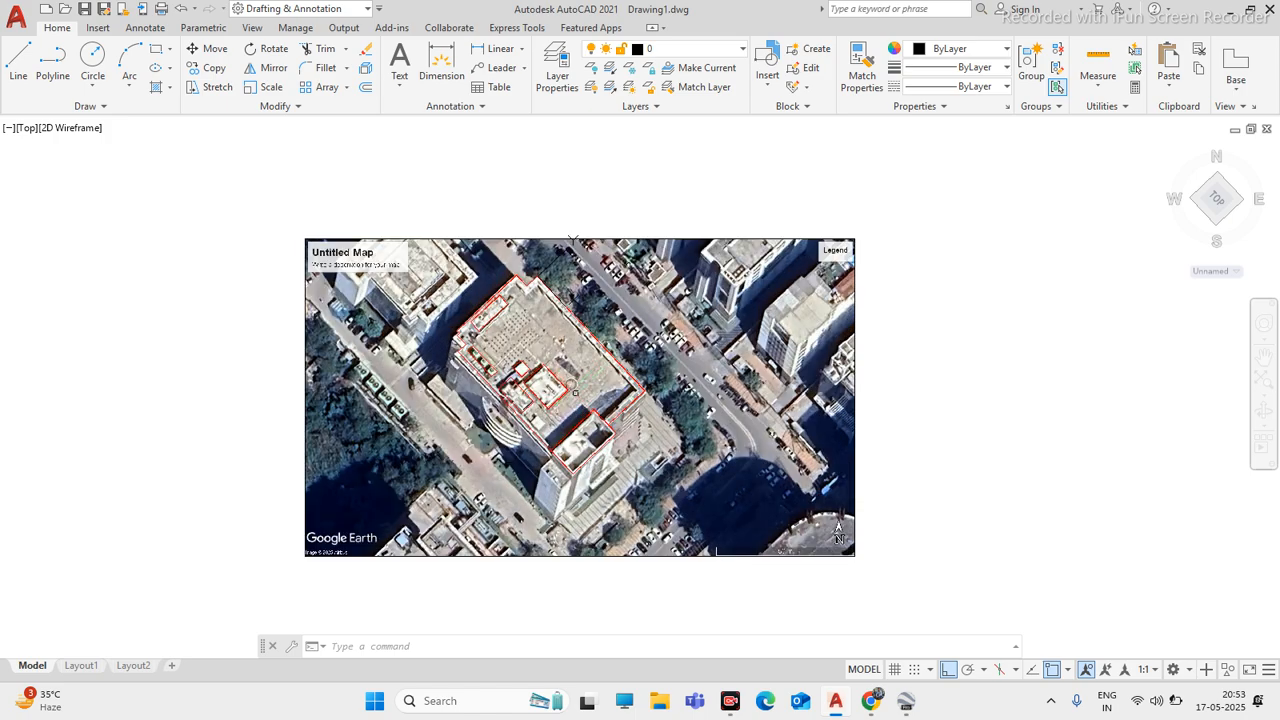
pyautogui.scroll(4, 551, 386)
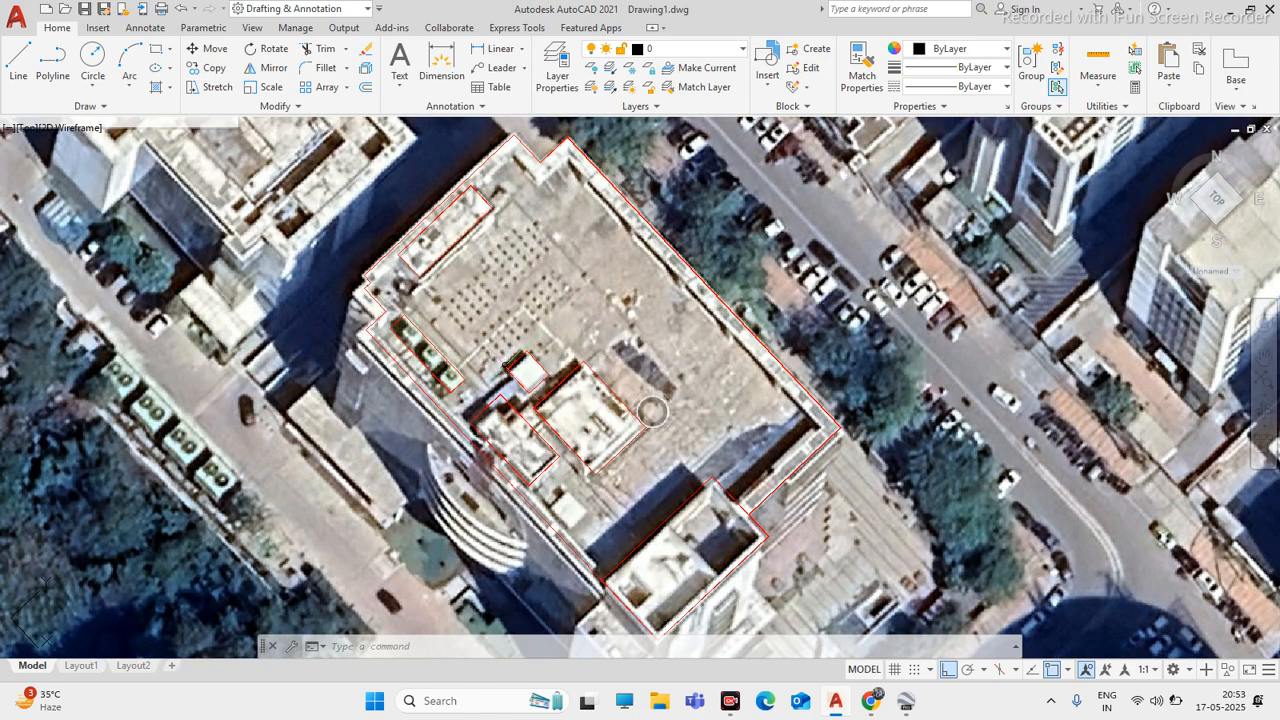
pyautogui.scroll(-4, 503, 368)
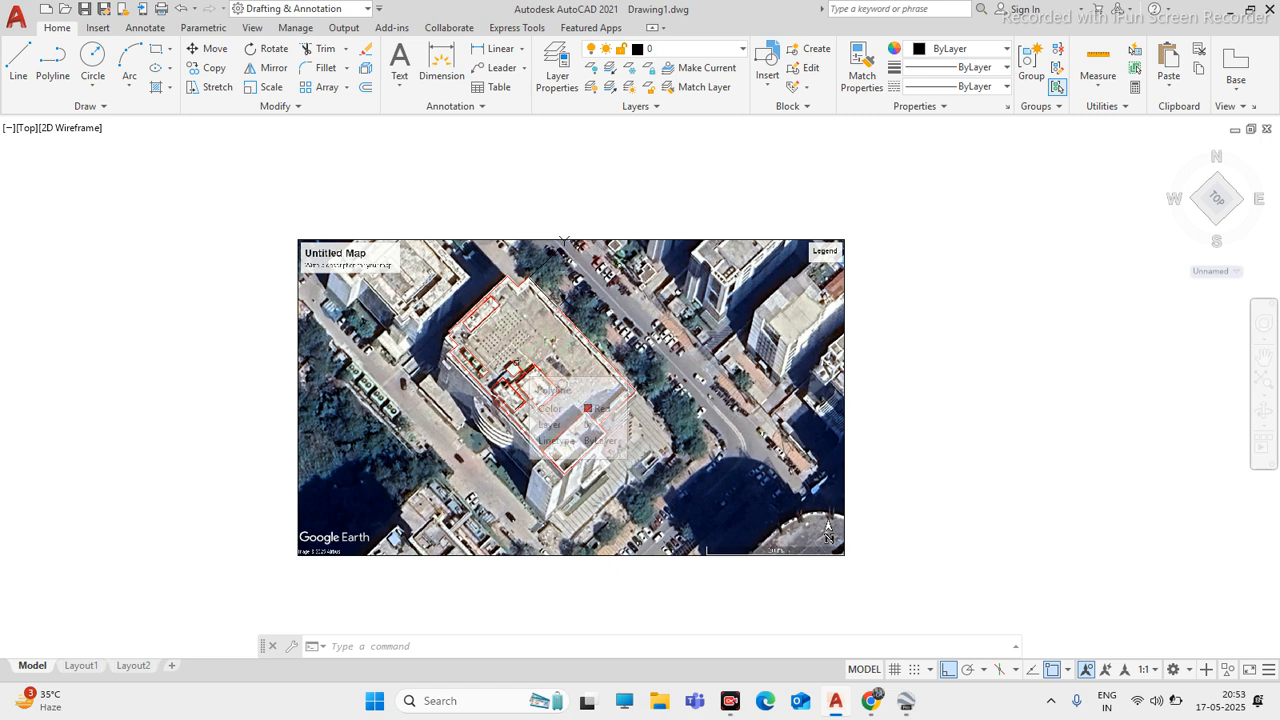
pyautogui.scroll(2, 566, 379)
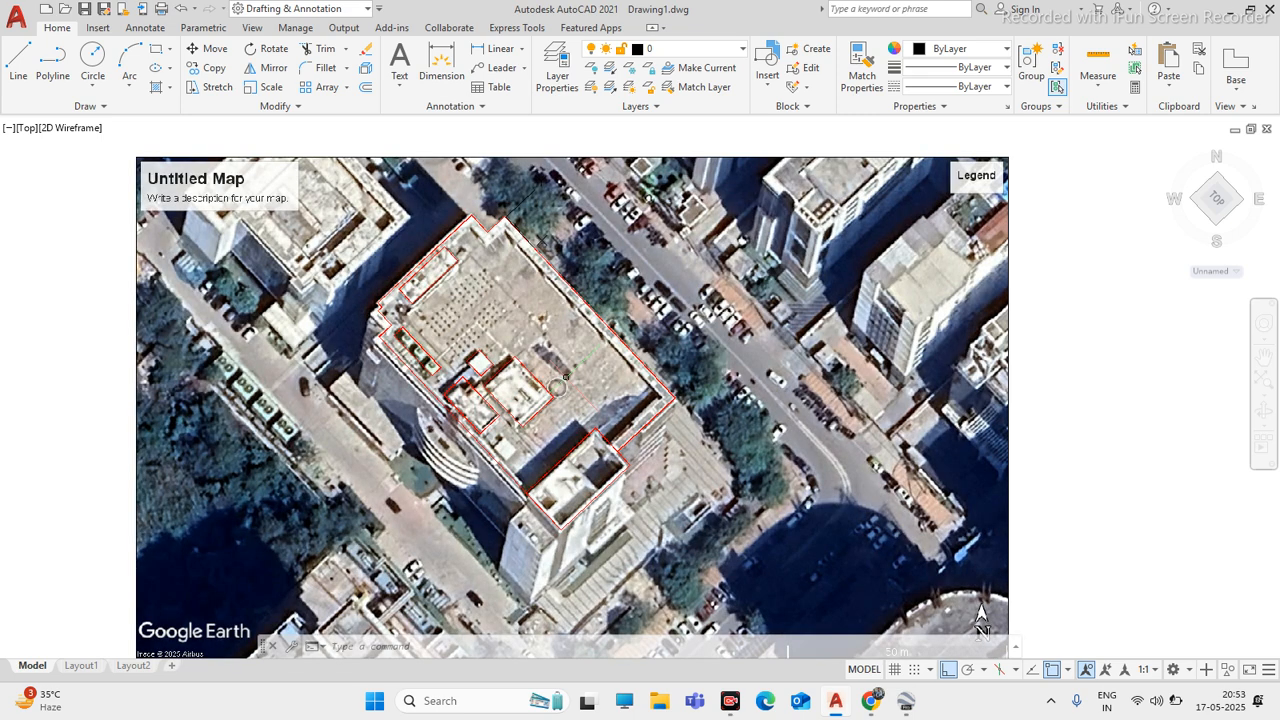
pyautogui.scroll(-2, 566, 379)
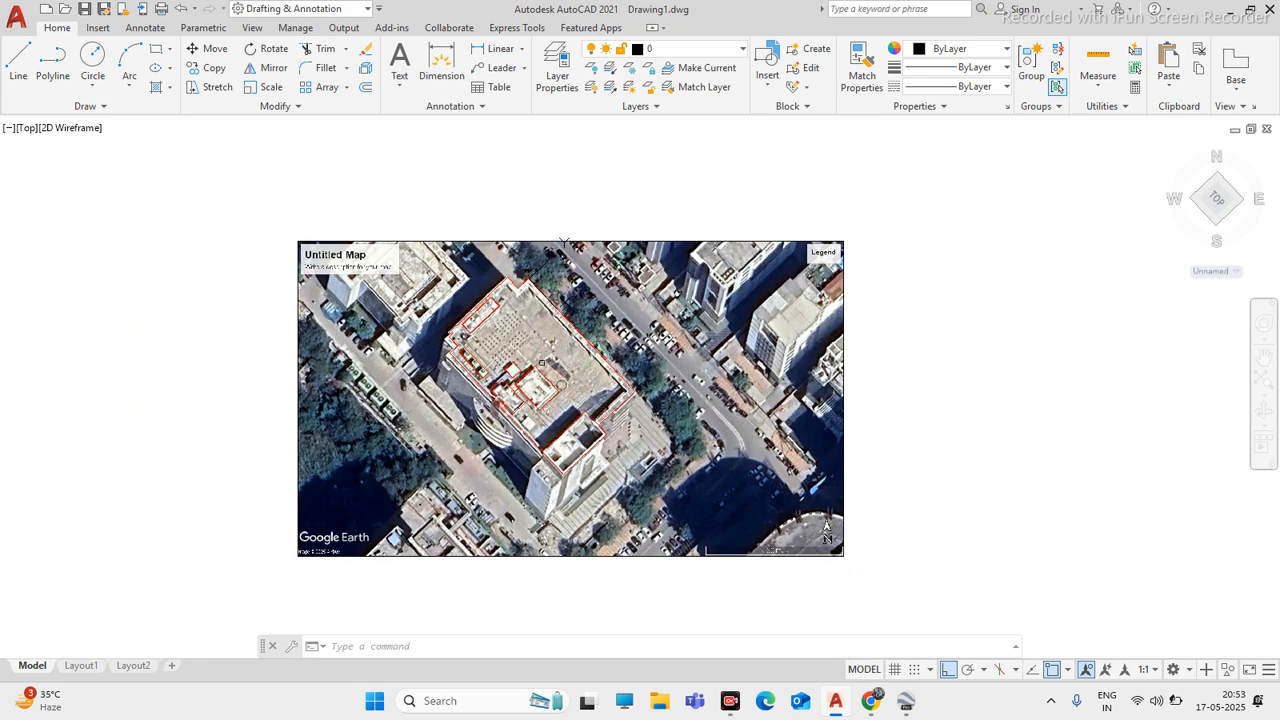
pyautogui.scroll(2, 540, 370)
pyautogui.scroll(-2, 540, 370)
pyautogui.scroll(4, 540, 370)
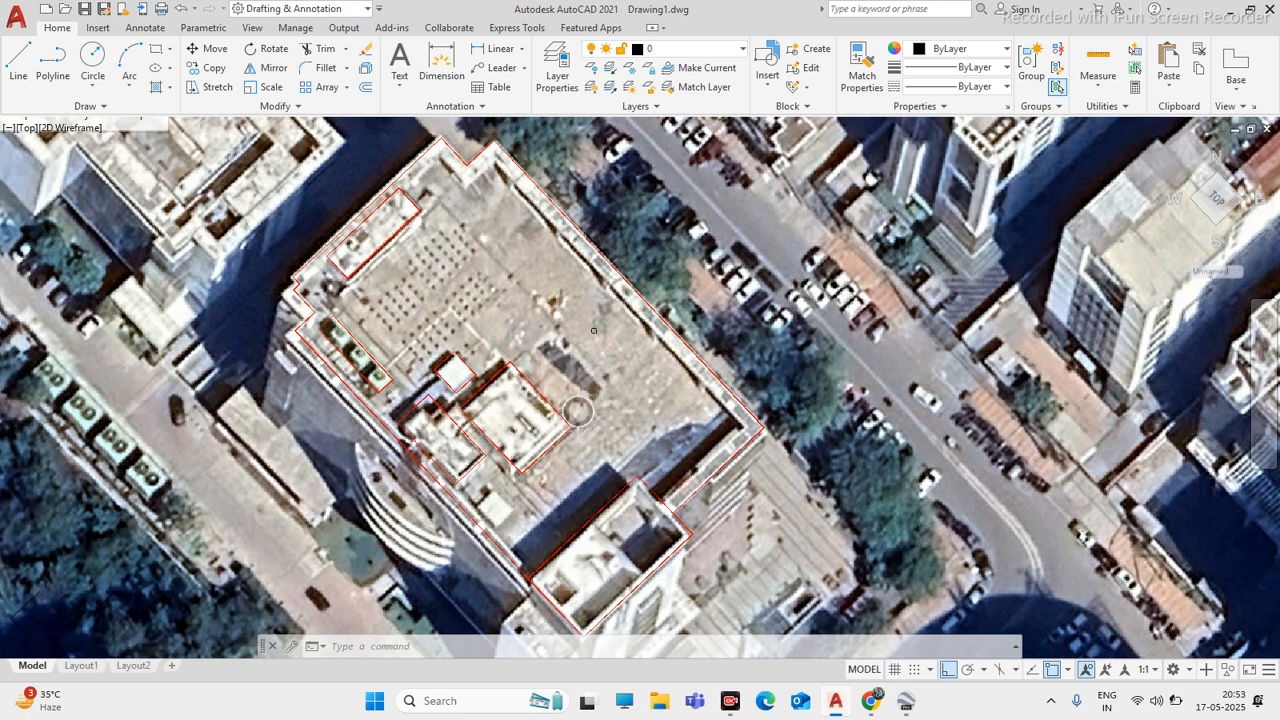
pyautogui.scroll(-2, 520, 352)
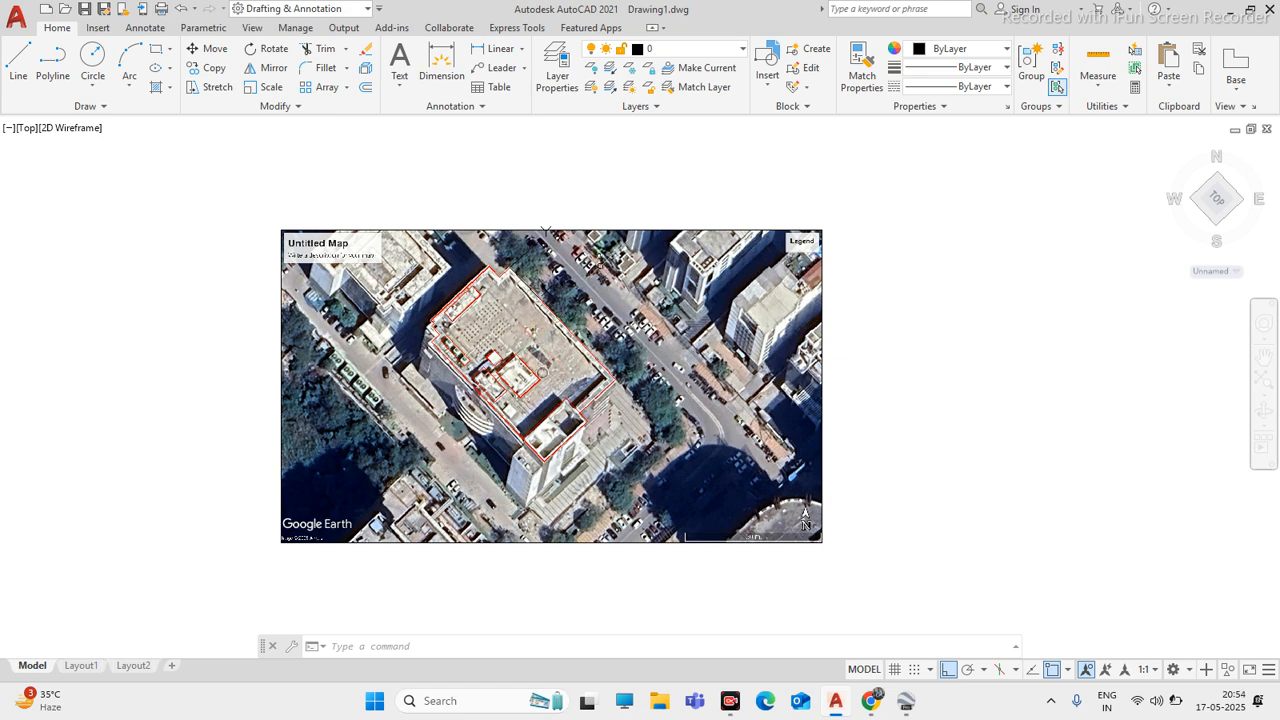
pyautogui.scroll(2, 533, 336)
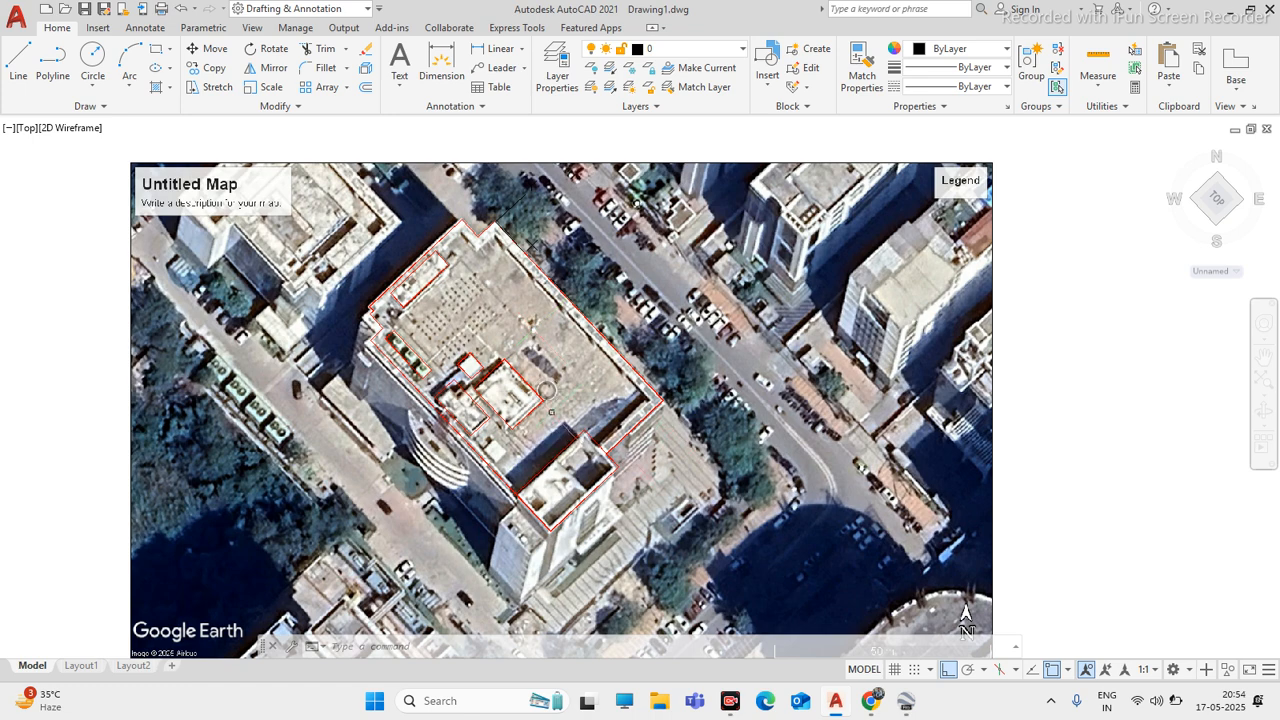
pyautogui.scroll(-4, 576, 350)
pyautogui.scroll(4, 576, 350)
pyautogui.scroll(-2, 576, 350)
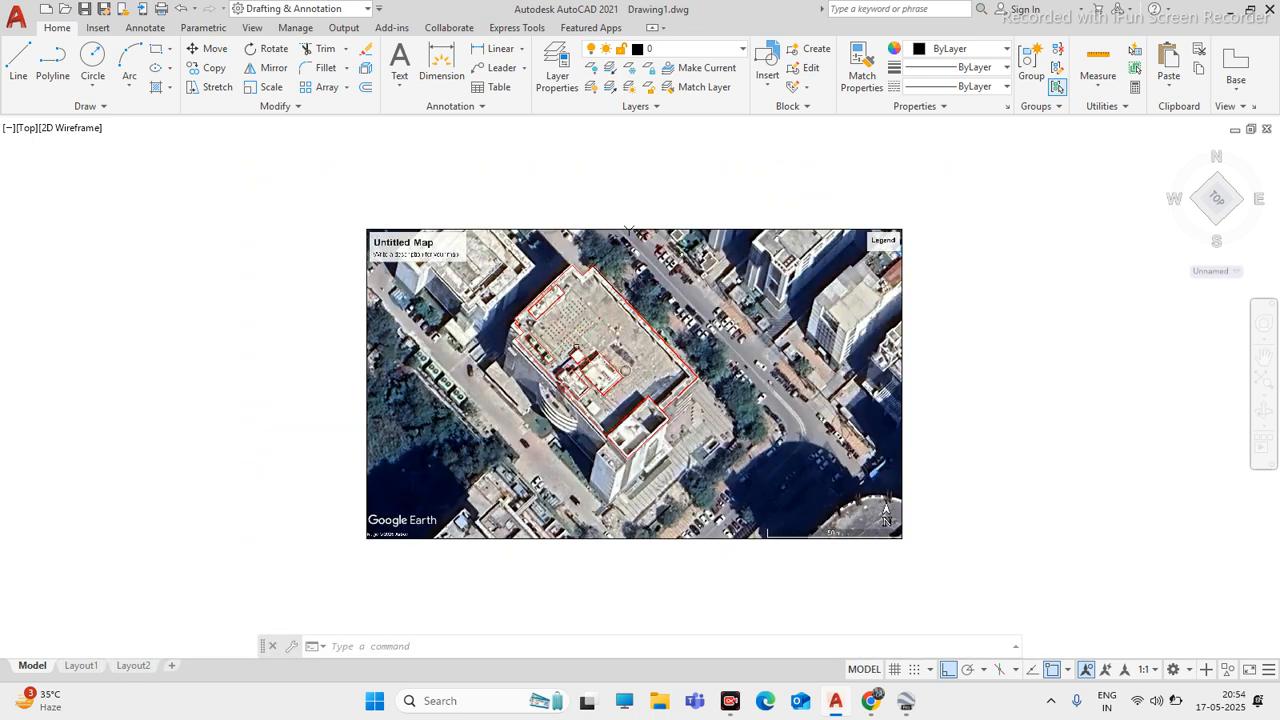
# Switch to Google Earth Pro and examine the building's roof structures and facade in a tilted, rotated close-up view
pyautogui.click(905, 700)
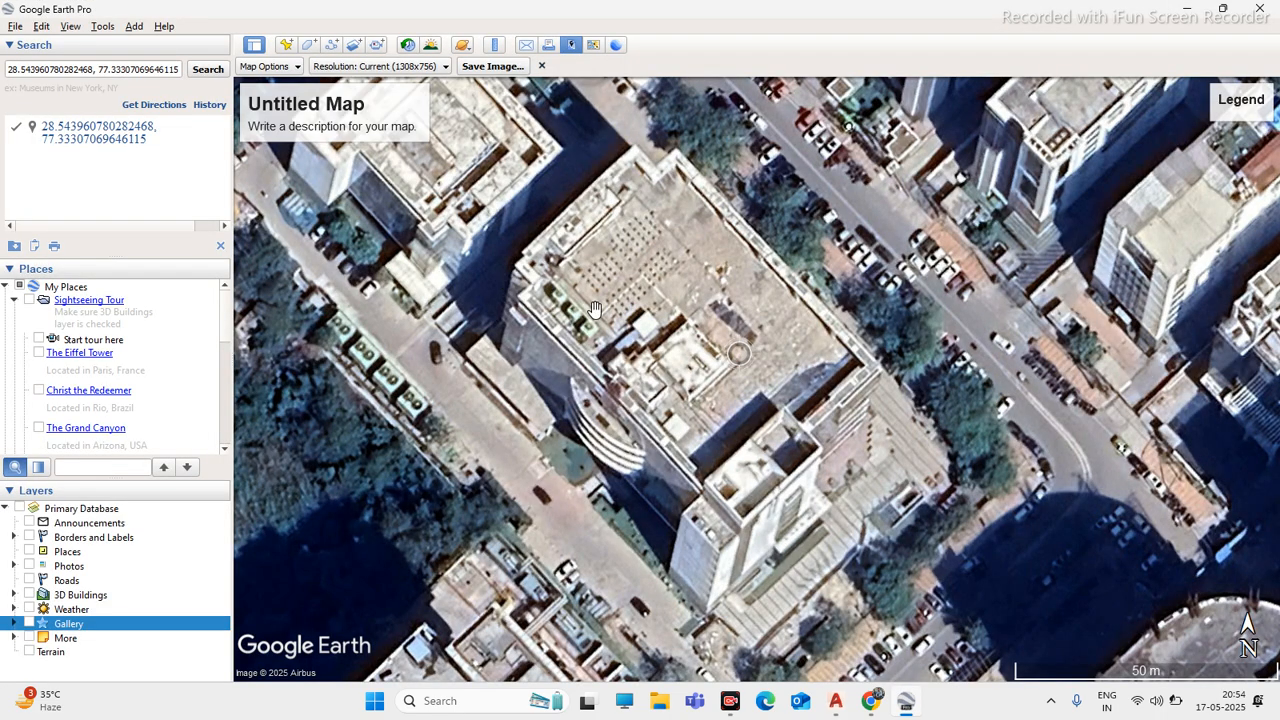
pyautogui.moveTo(596, 305); pyautogui.dragTo(632, 374, button='middle')
pyautogui.moveTo(600, 309); pyautogui.dragTo(634, 392, button='middle')
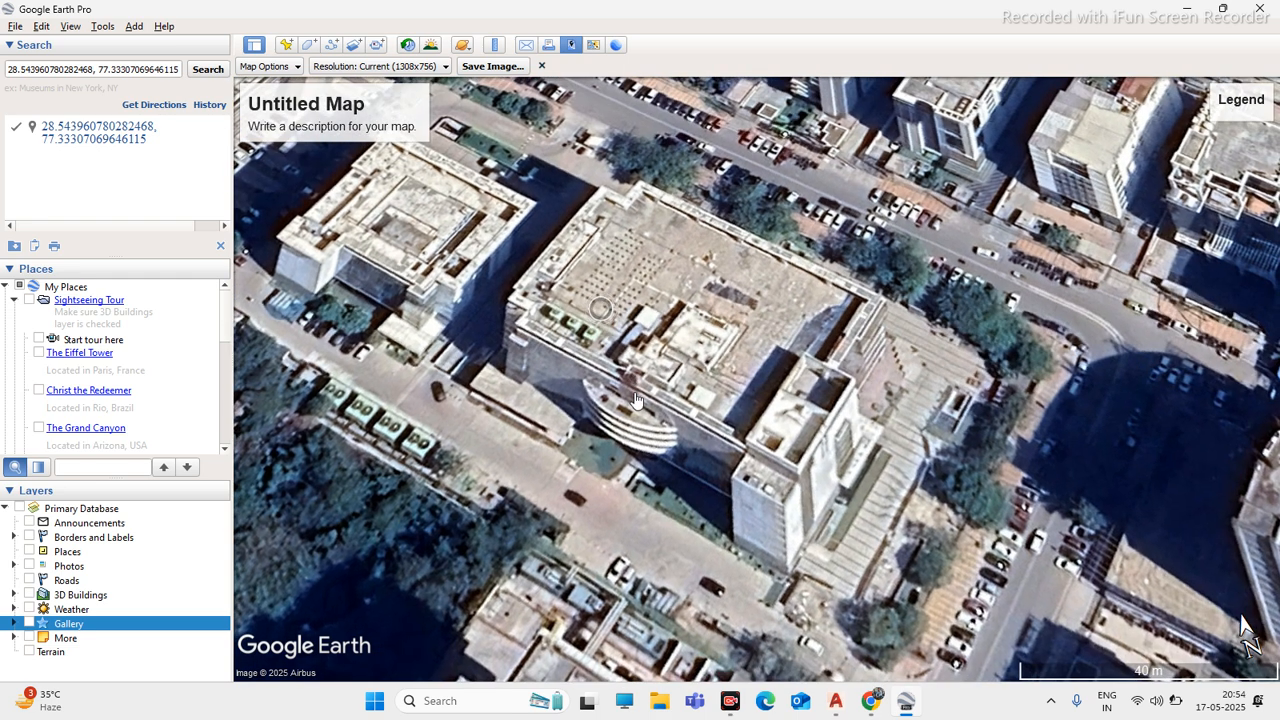
pyautogui.scroll(2, 690, 375)
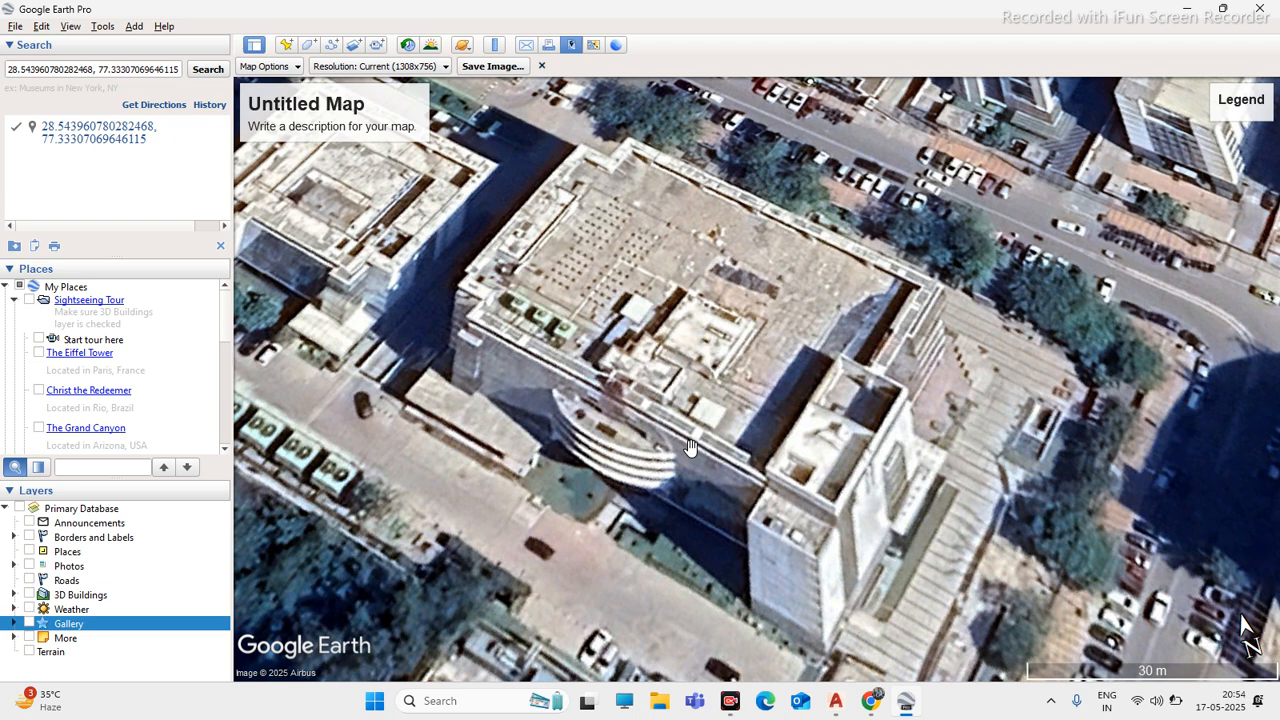
# Check the Google Meet call in Chrome, and return to the tilted building view in Google Earth Pro
pyautogui.moveTo(873, 709)
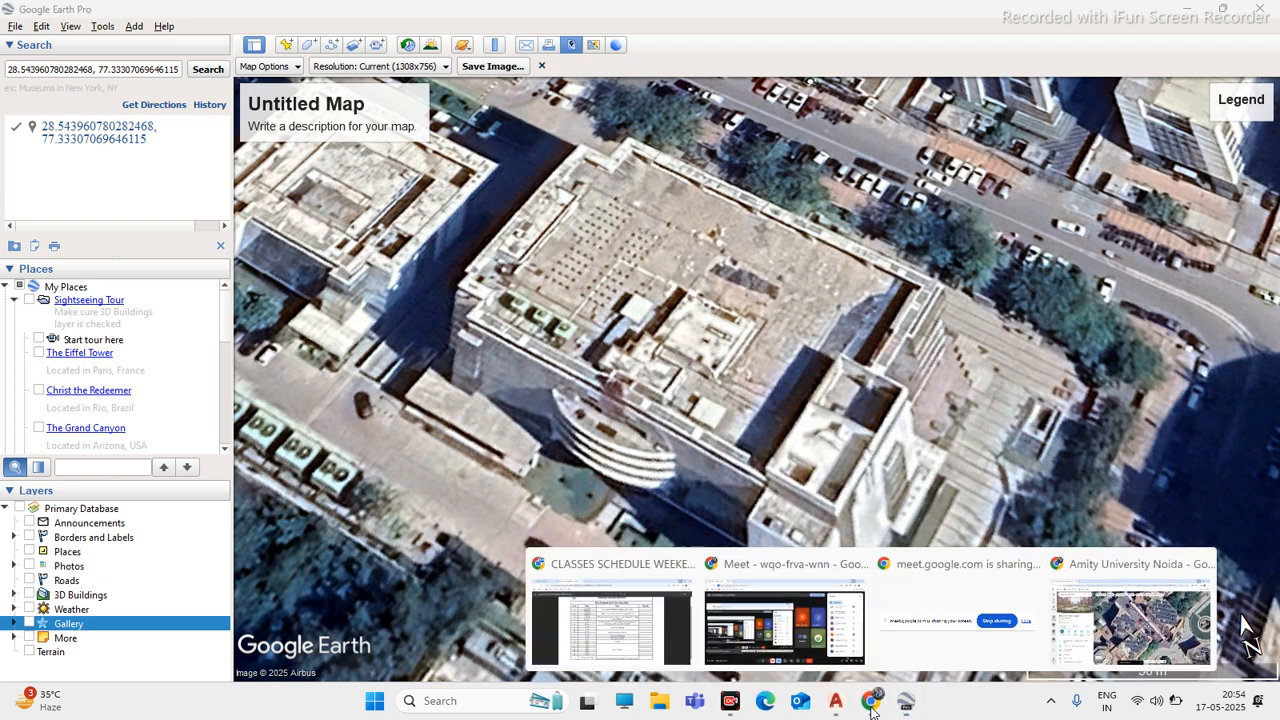
pyautogui.click(809, 628)
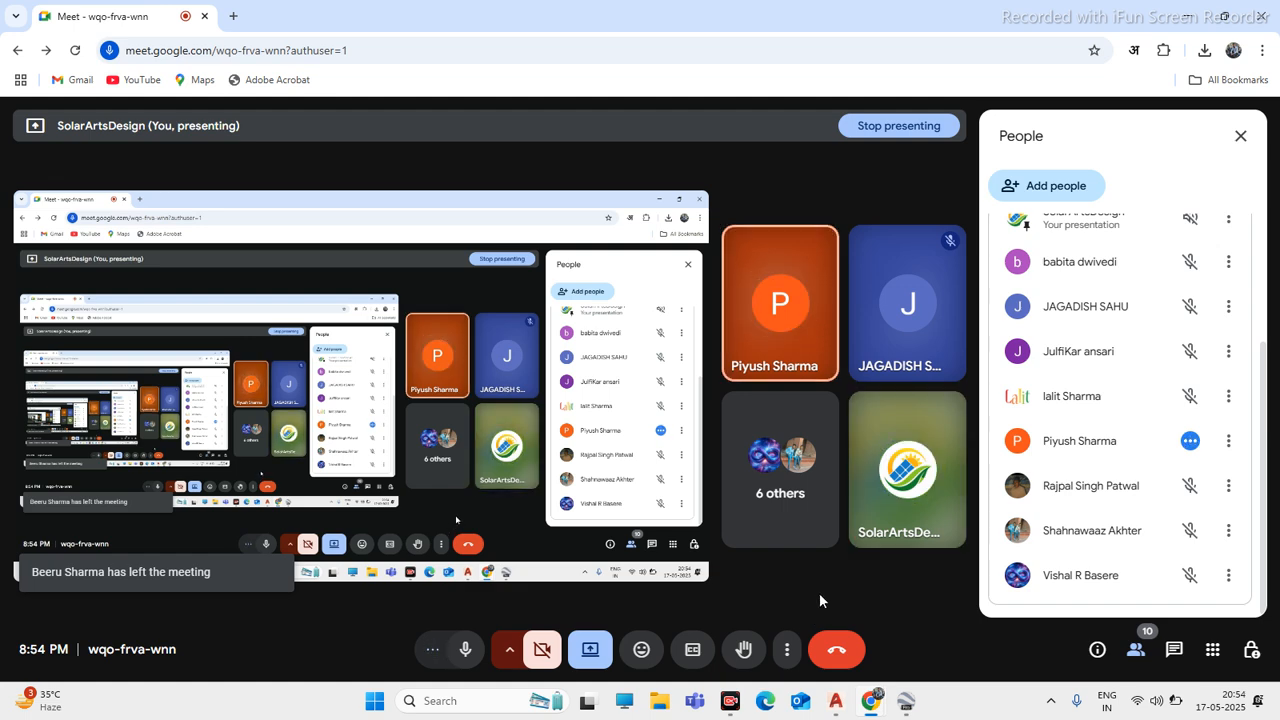
pyautogui.hotkey('alt', 'Tab')
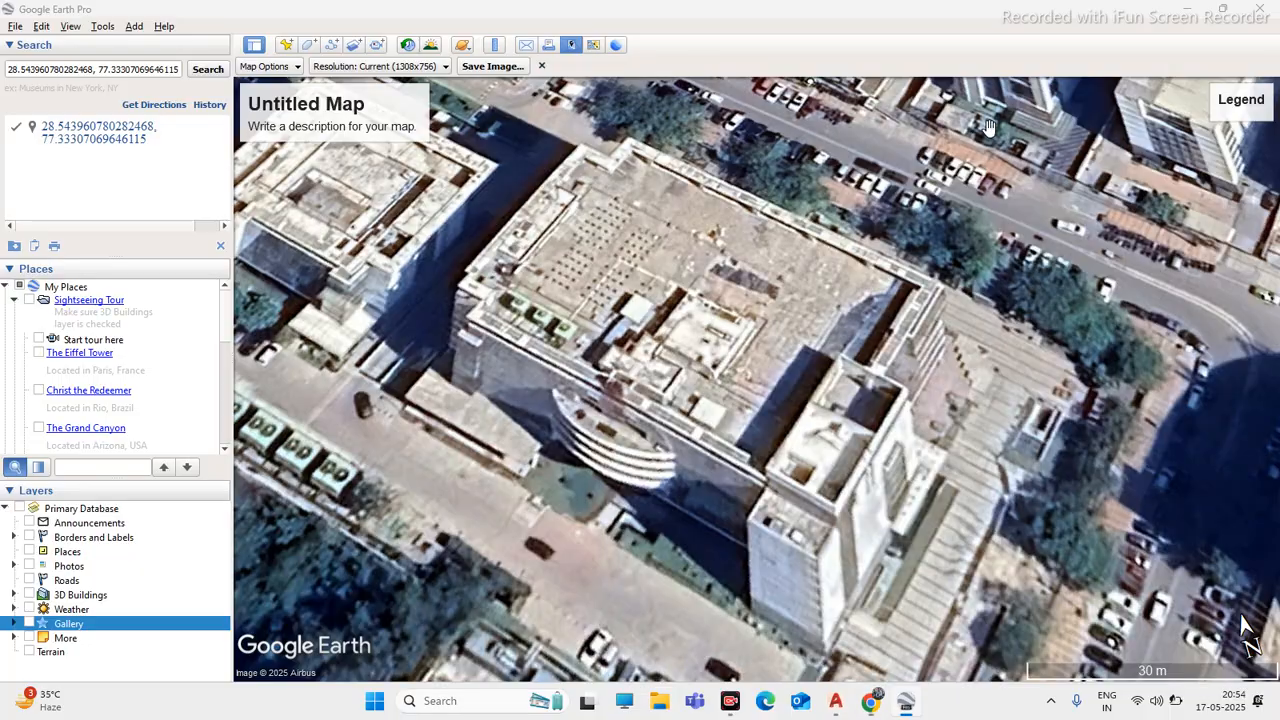
# Switch to Google Maps in Chrome and look up the coordinates at the Amity University Noida marker
pyautogui.scroll(-2, 645, 351)
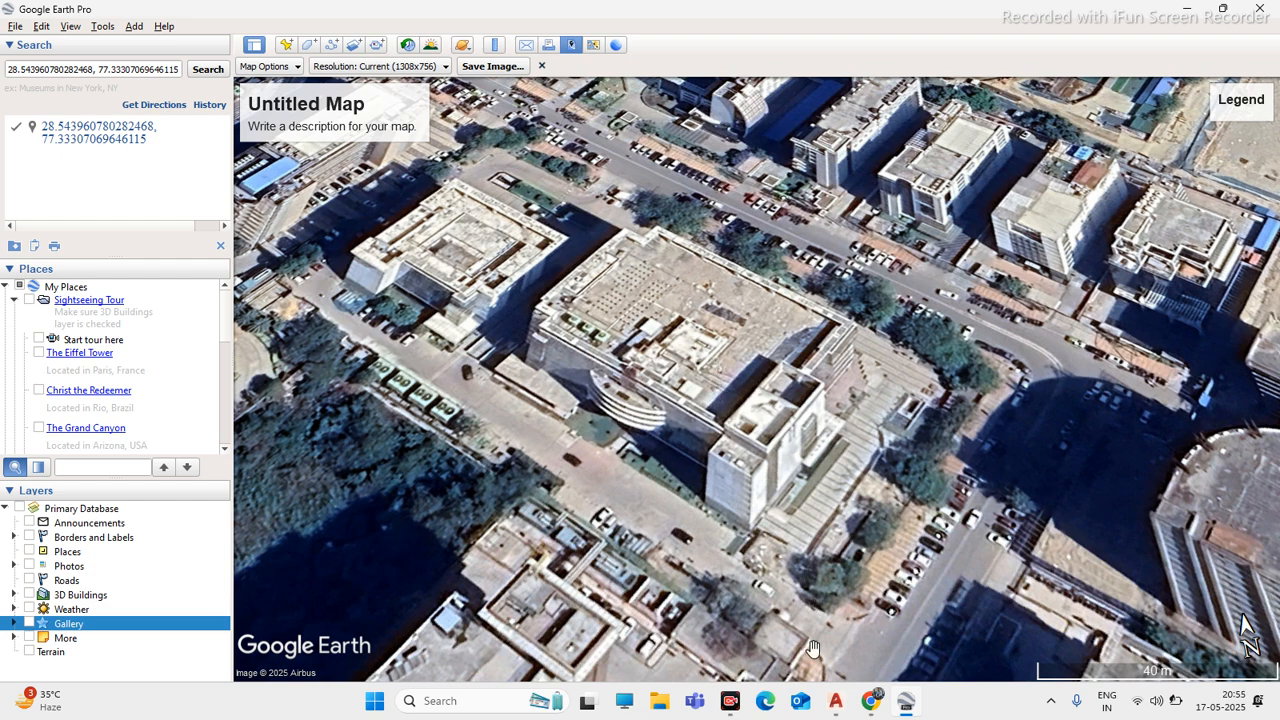
pyautogui.click(876, 707)
pyautogui.moveTo(872, 707)
pyautogui.click(1085, 628)
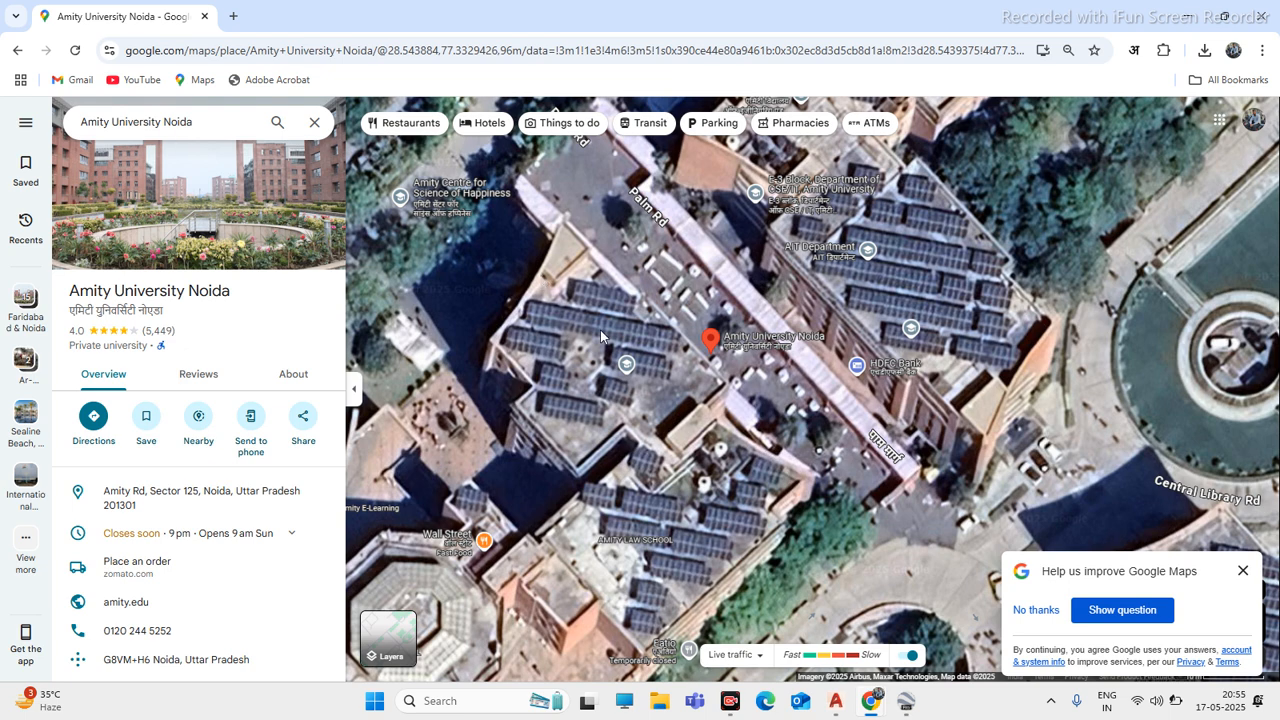
pyautogui.scroll(-2, 657, 348)
pyautogui.scroll(3, 670, 358)
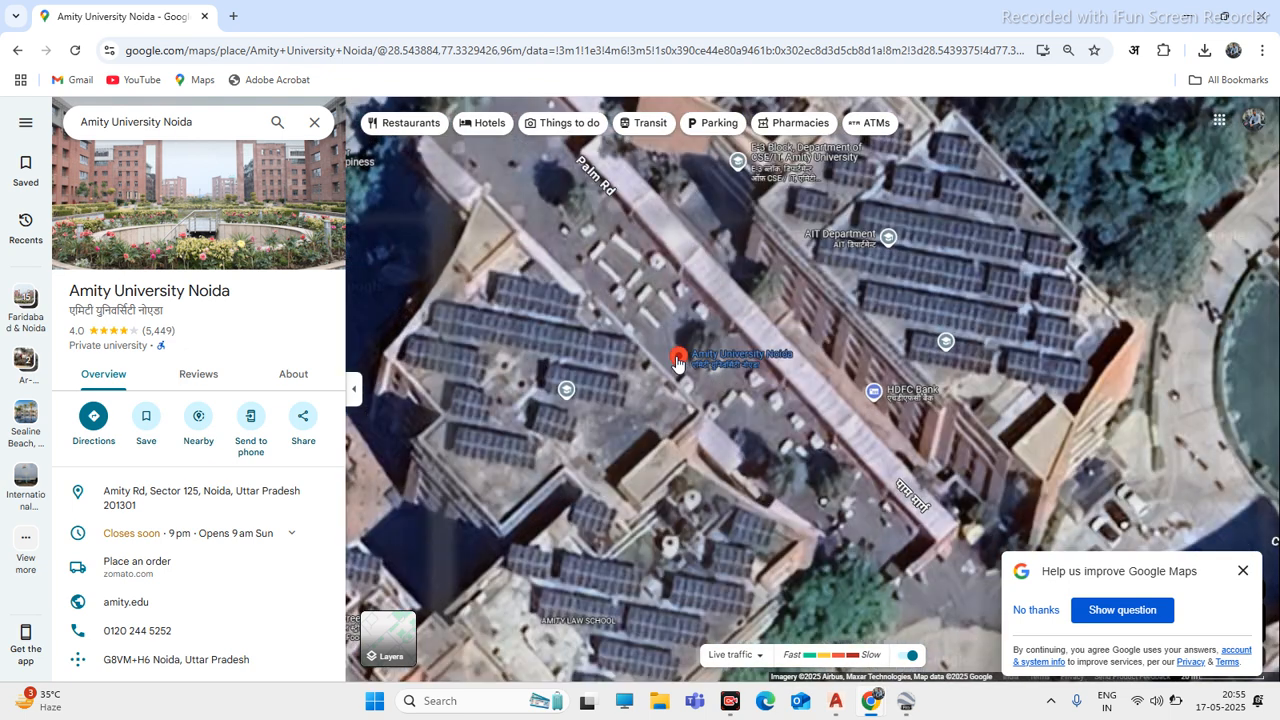
pyautogui.rightClick(677, 363)
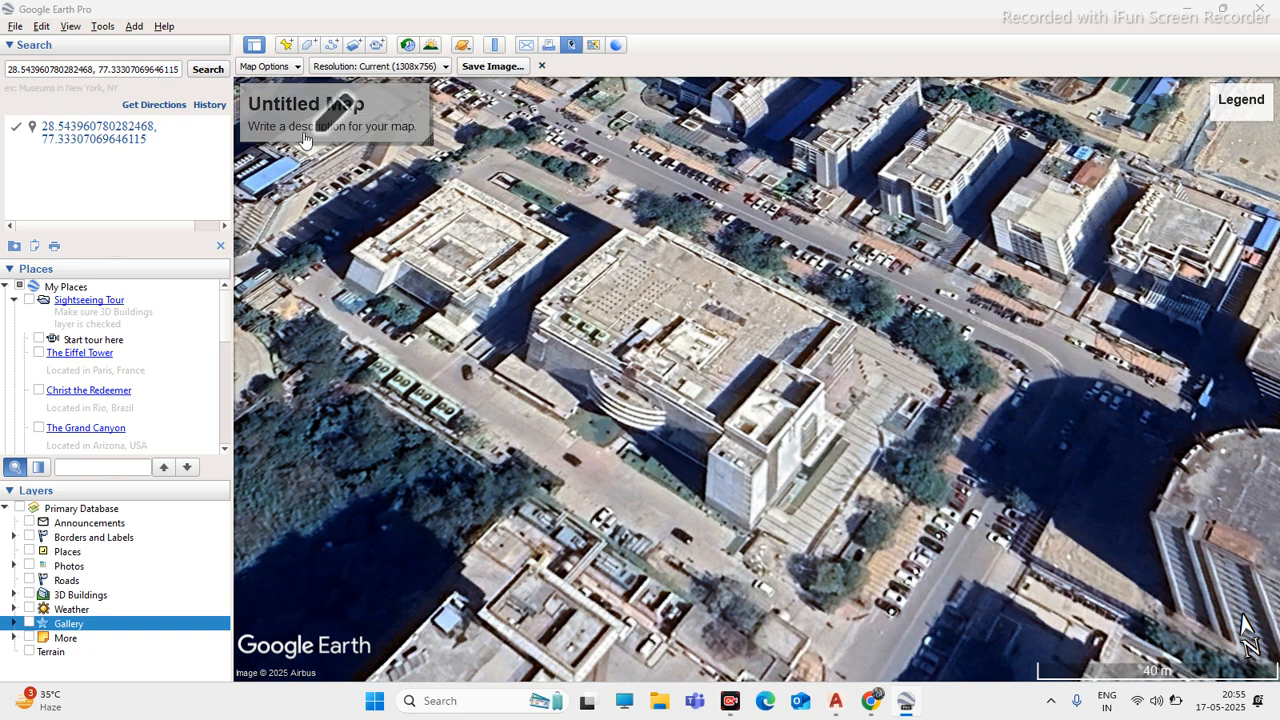
# Return to Google Earth Pro and examine the surroundings between the building and the placemark at the searched coordinates
pyautogui.scroll(-2, 543, 350)
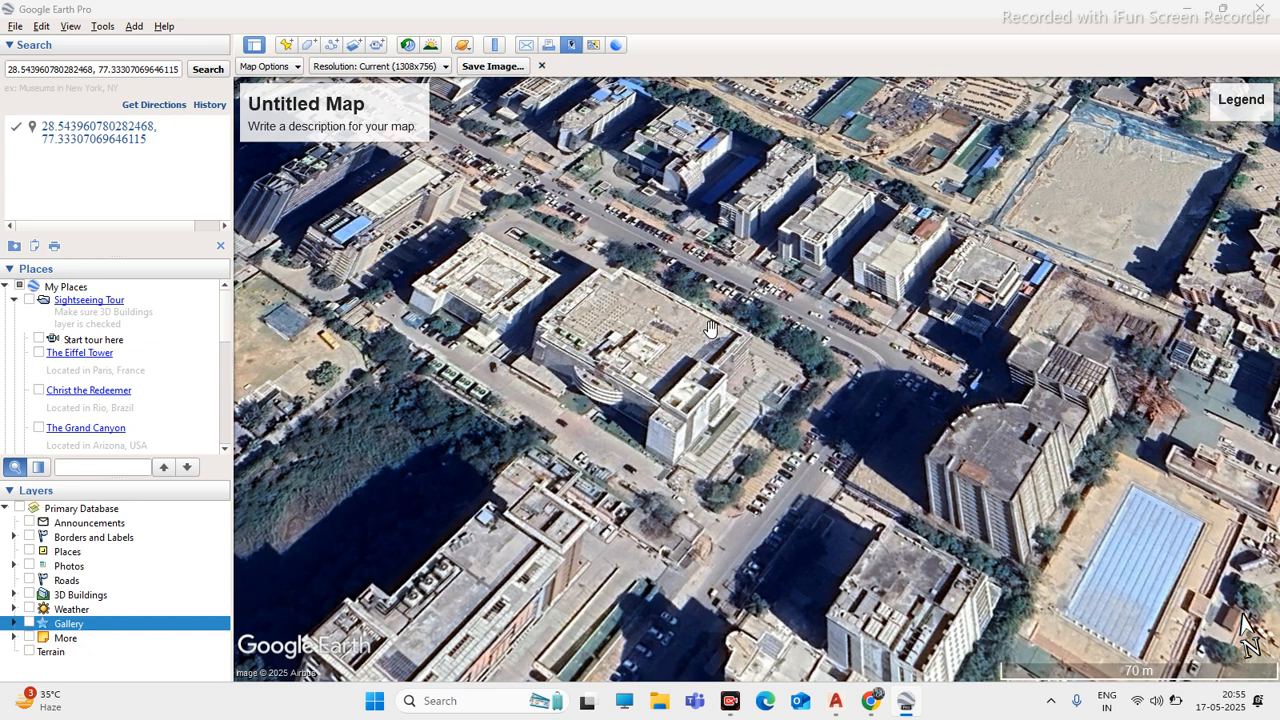
pyautogui.scroll(-1, 689, 342)
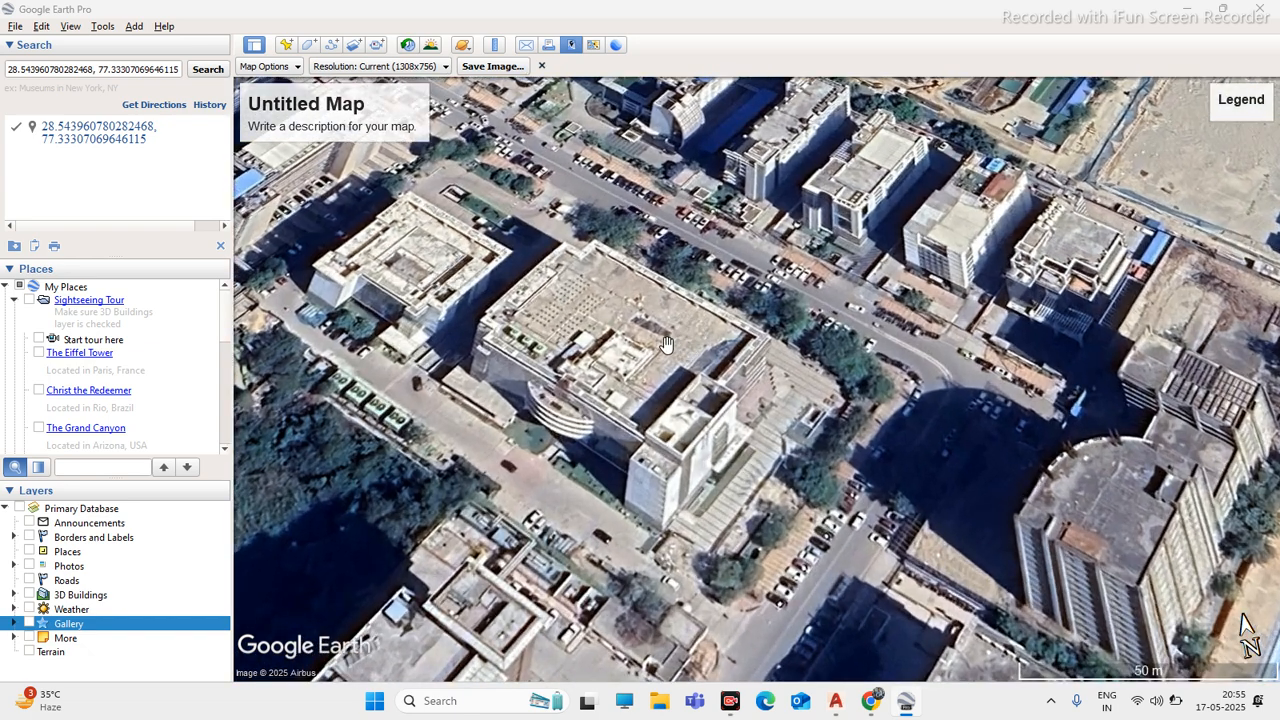
pyautogui.scroll(-2, 581, 373)
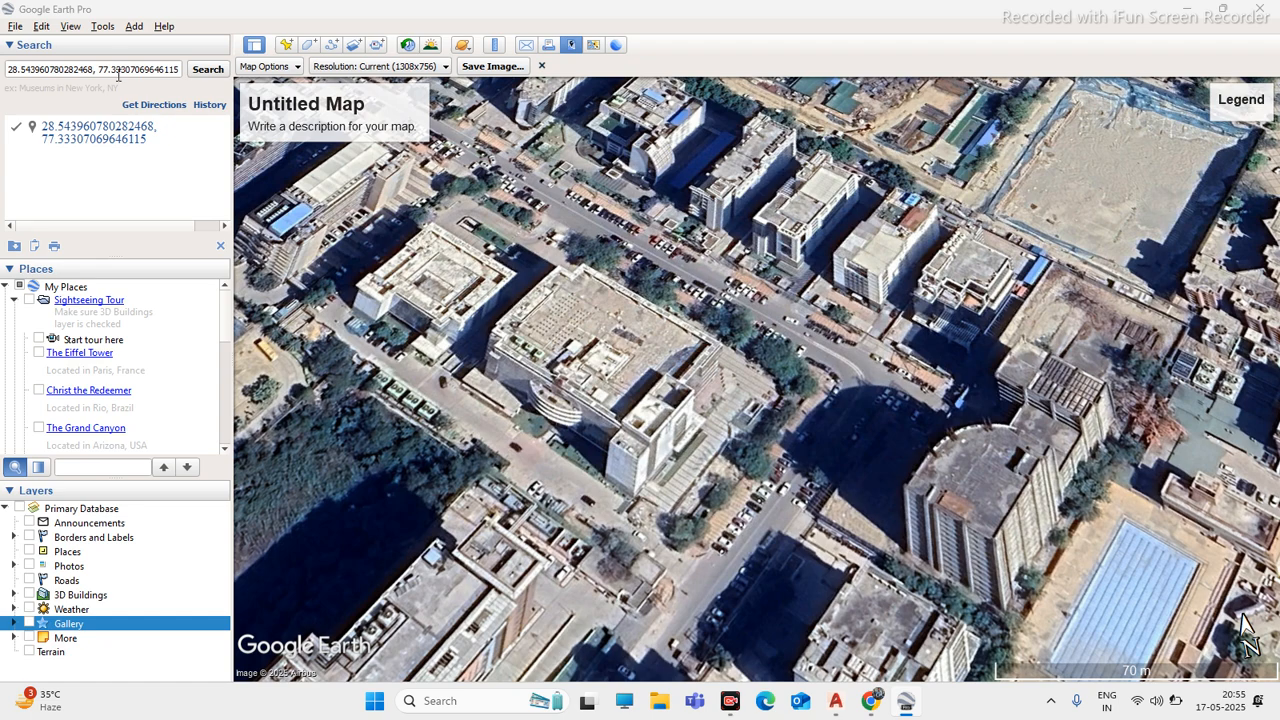
pyautogui.scroll(-5, 622, 362)
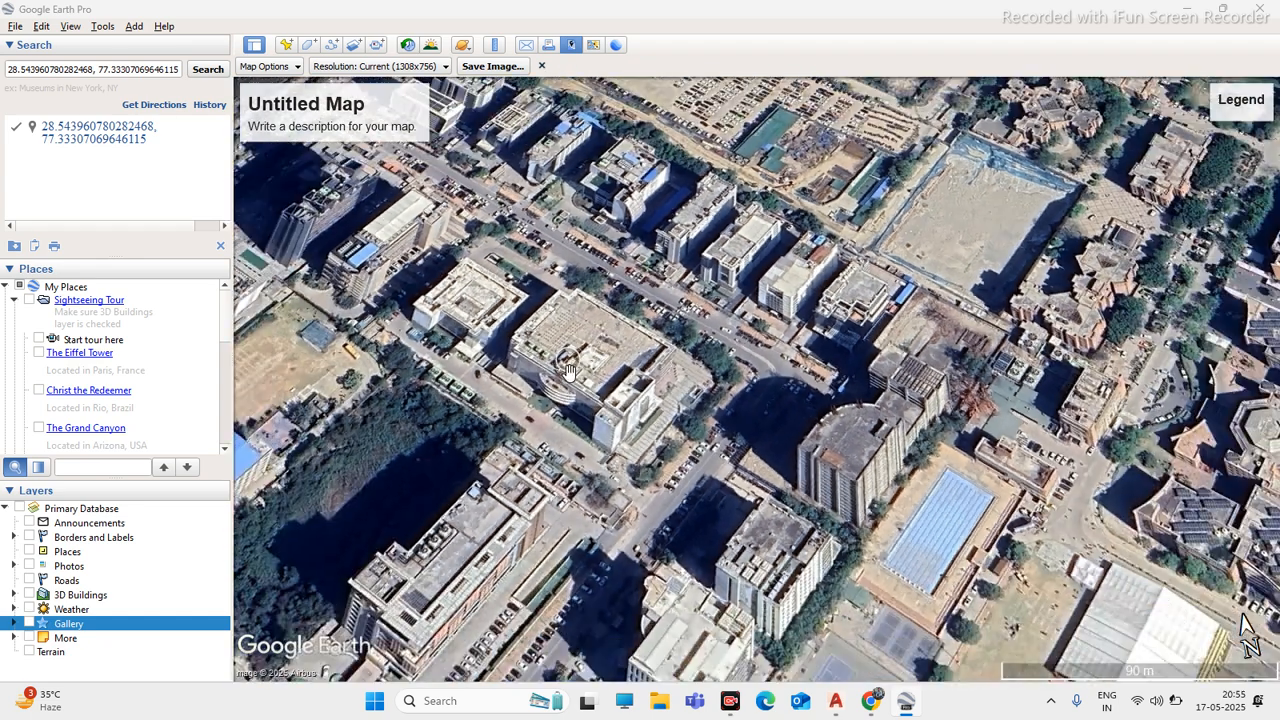
pyautogui.scroll(3, 843, 347)
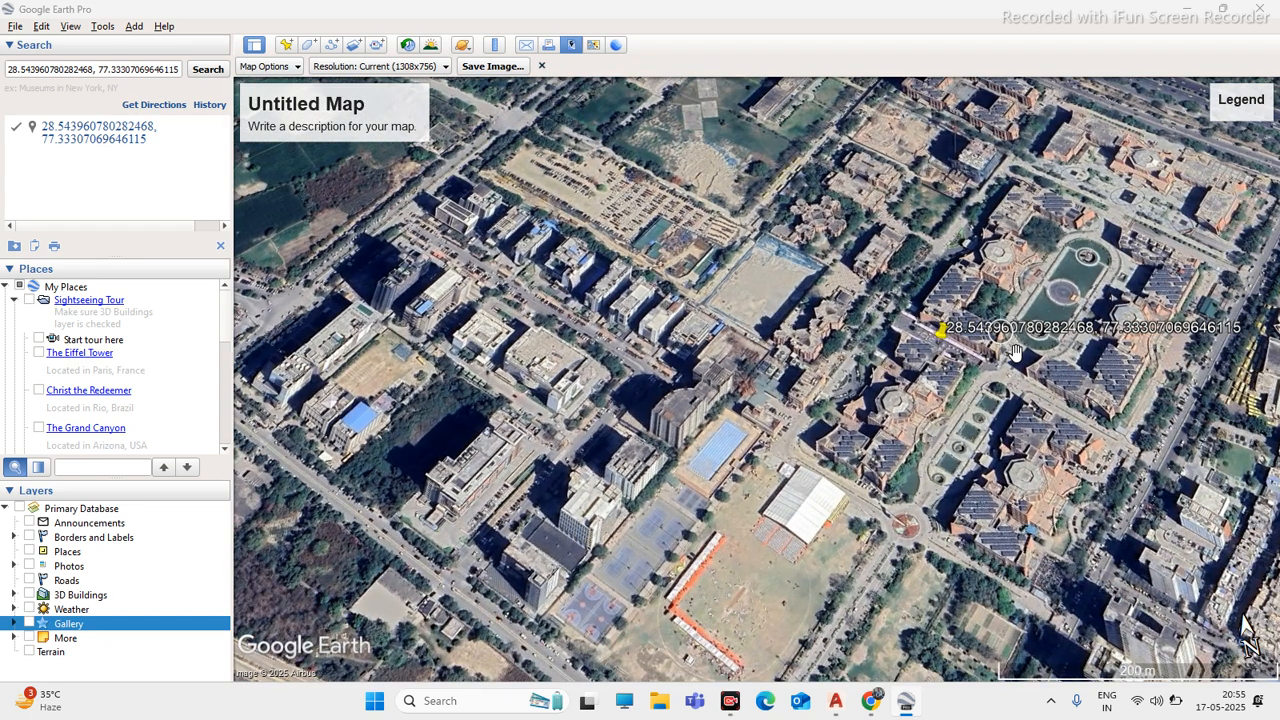
pyautogui.scroll(-1, 928, 438)
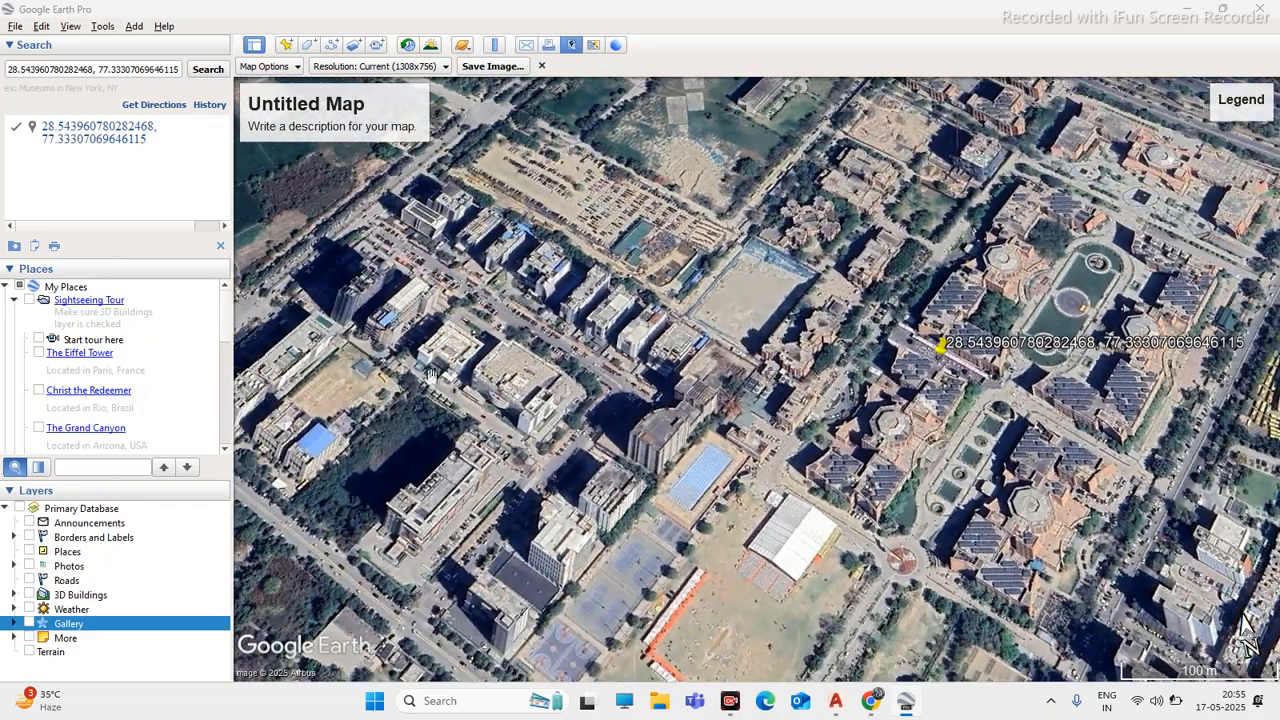
pyautogui.scroll(3, 410, 397)
pyautogui.scroll(-2, 520, 395)
pyautogui.scroll(4, 948, 493)
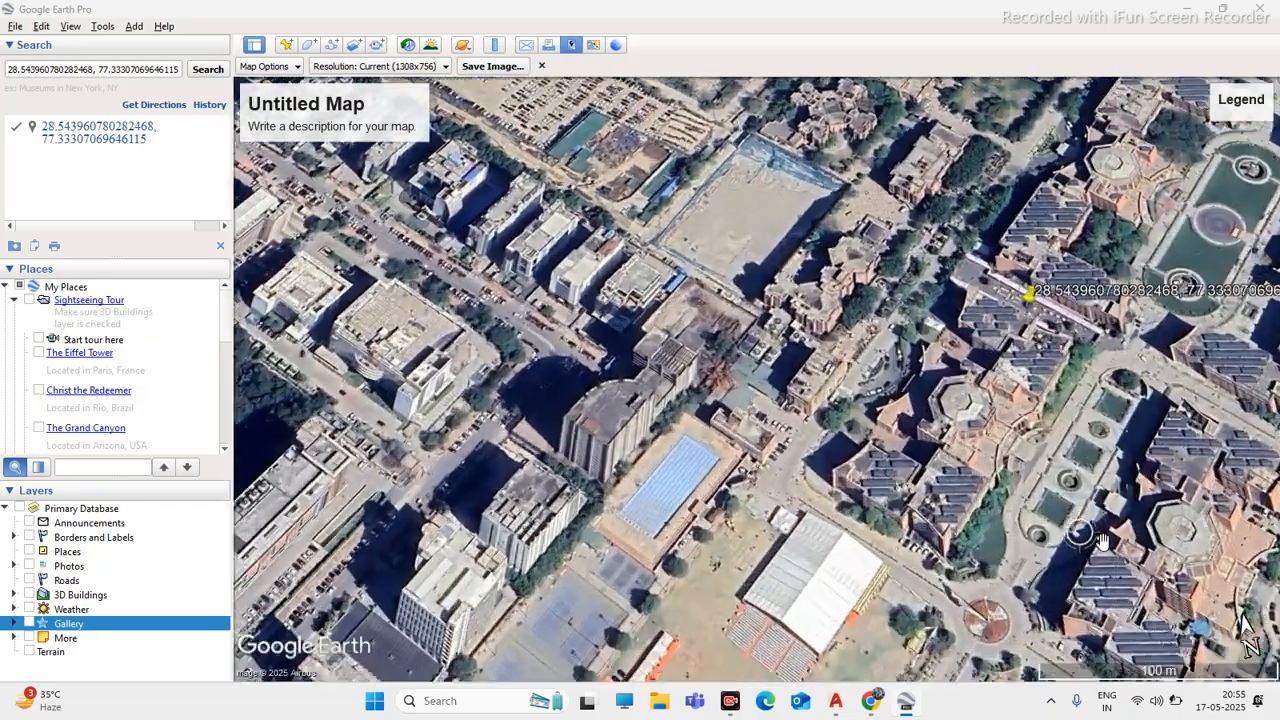
pyautogui.scroll(-3, 850, 490)
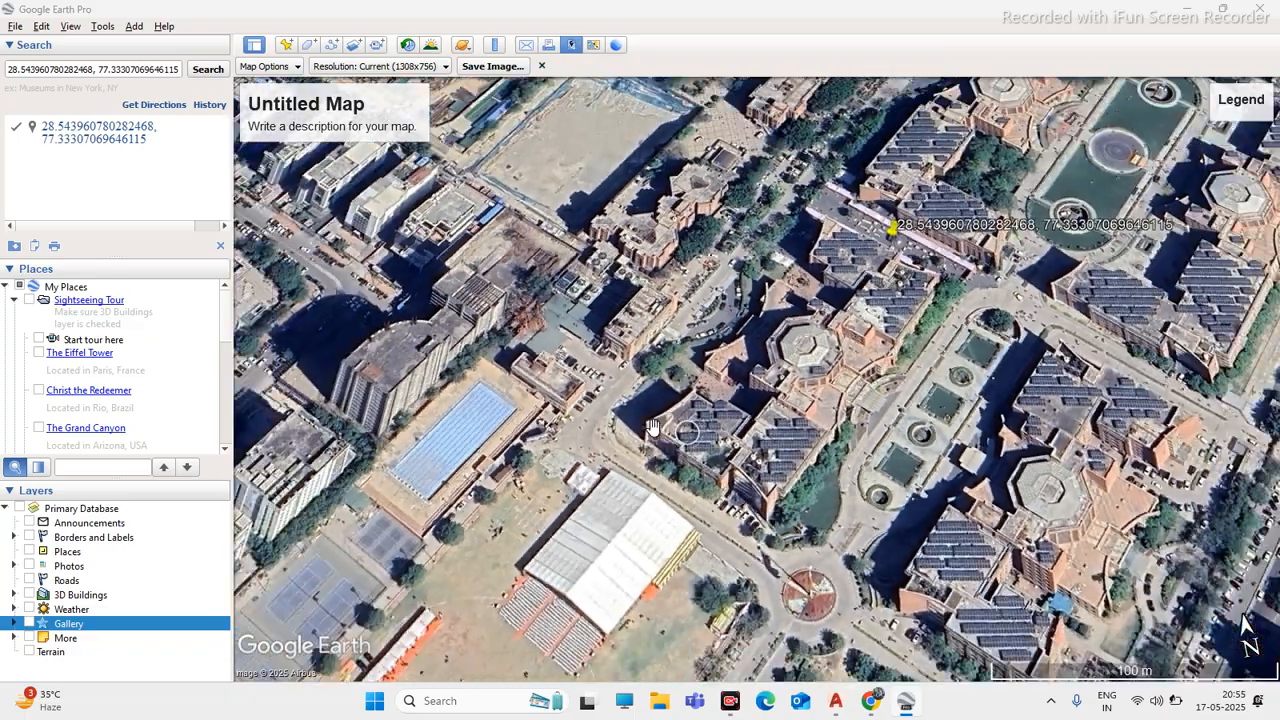
pyautogui.scroll(-2, 921, 537)
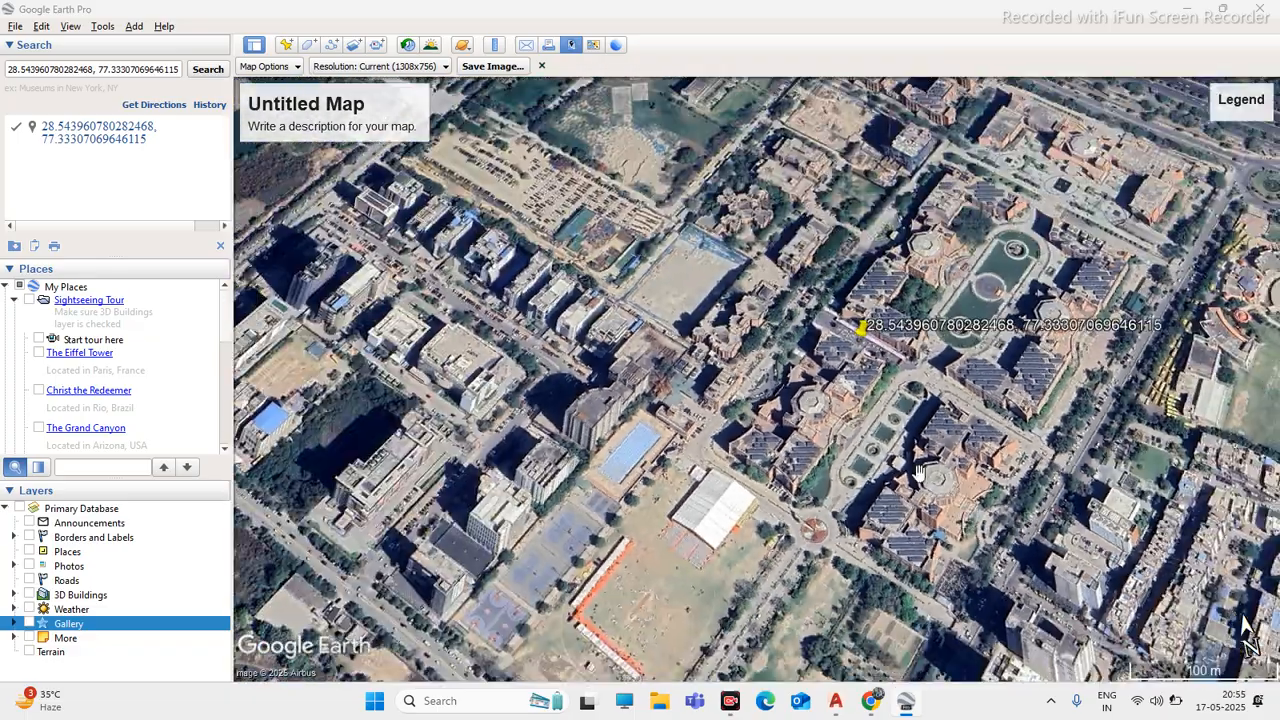
pyautogui.scroll(3, 421, 338)
pyautogui.scroll(4, 421, 338)
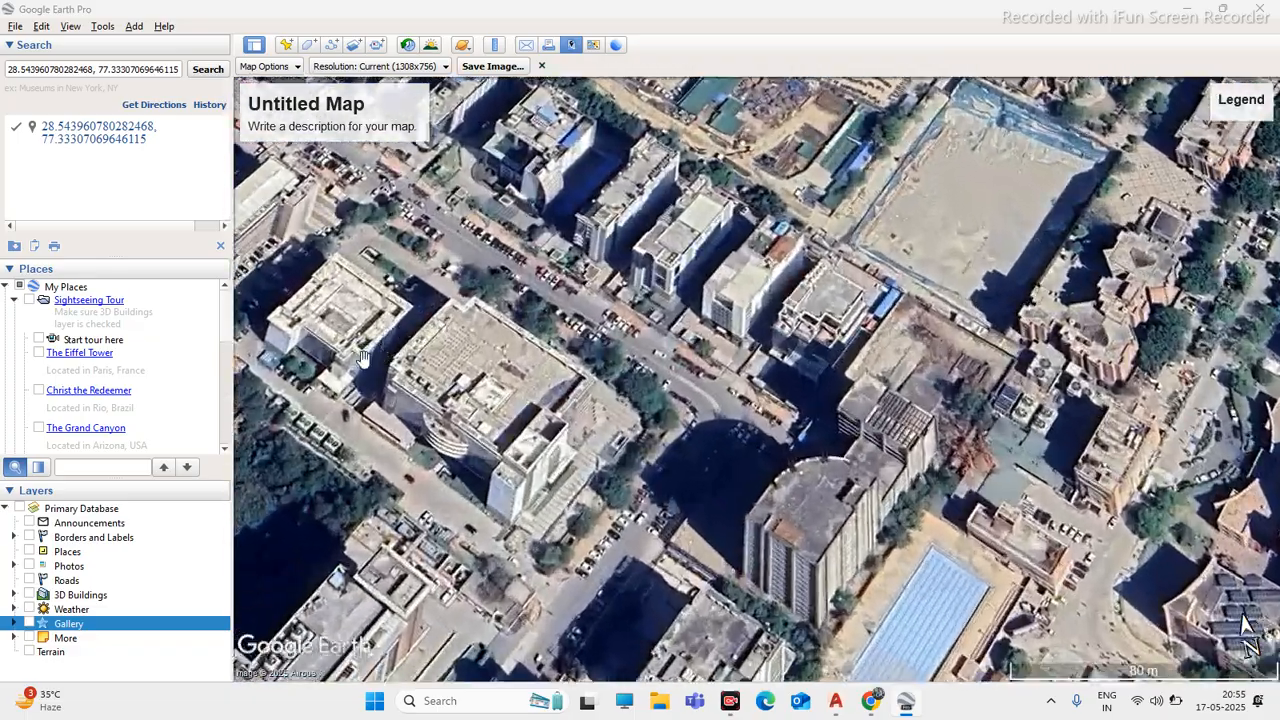
# Examine the building from a rotated angle, and restore a close, north-up view of its roof
pyautogui.scroll(-4, 420, 388)
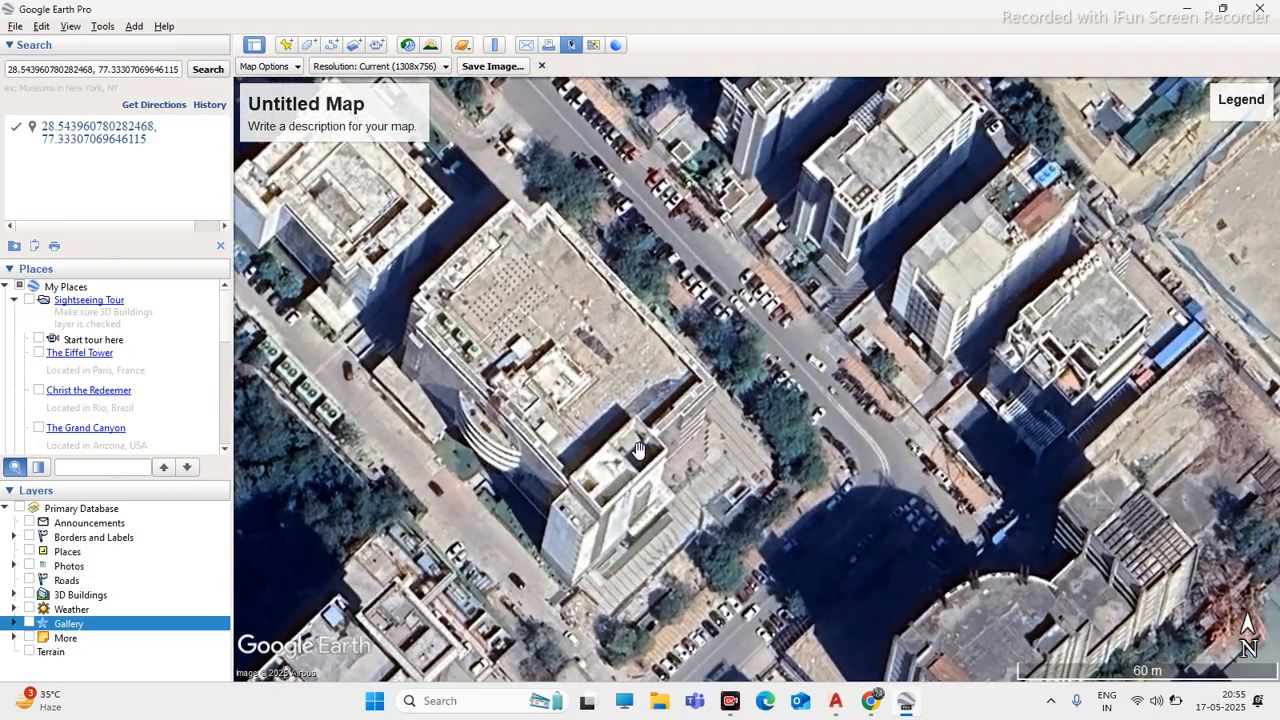
pyautogui.scroll(3, 471, 331)
pyautogui.moveTo(615, 453); pyautogui.dragTo(453, 484, button='middle')
pyautogui.scroll(-5, 636, 521)
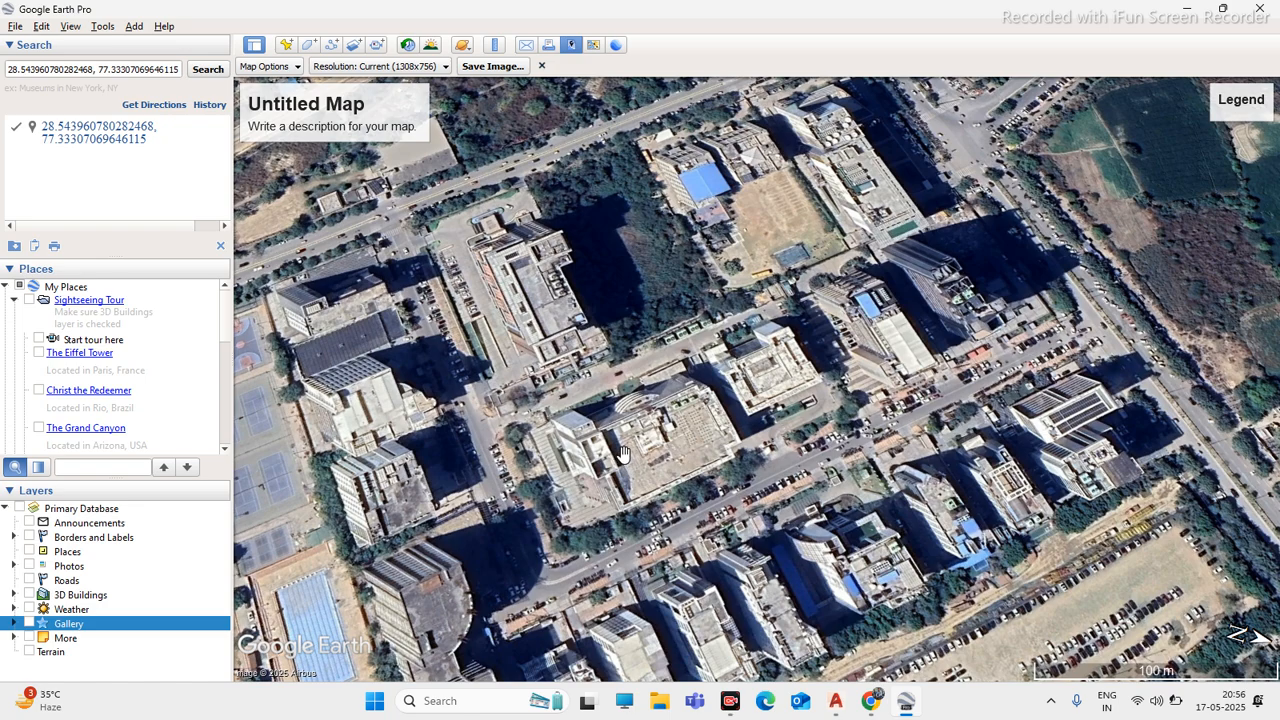
pyautogui.press('n')
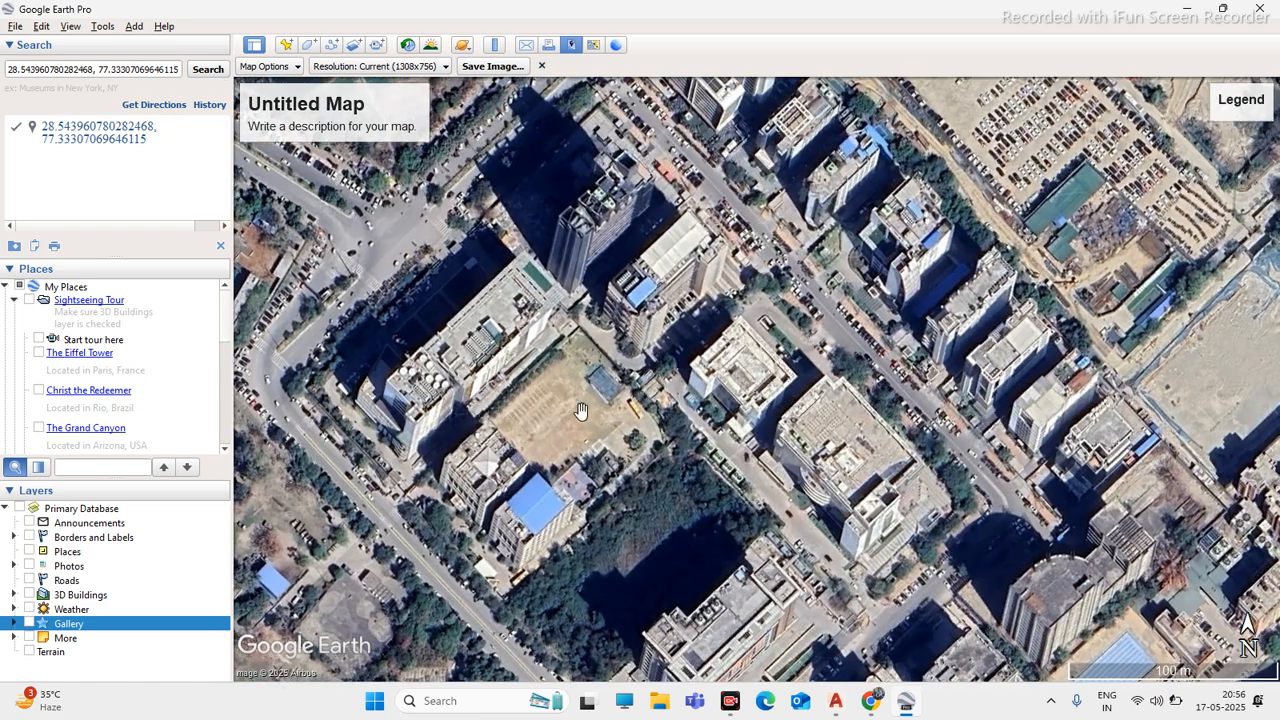
pyautogui.scroll(-2, 582, 411)
pyautogui.moveTo(882, 492); pyautogui.dragTo(770, 480)
pyautogui.scroll(4, 770, 482)
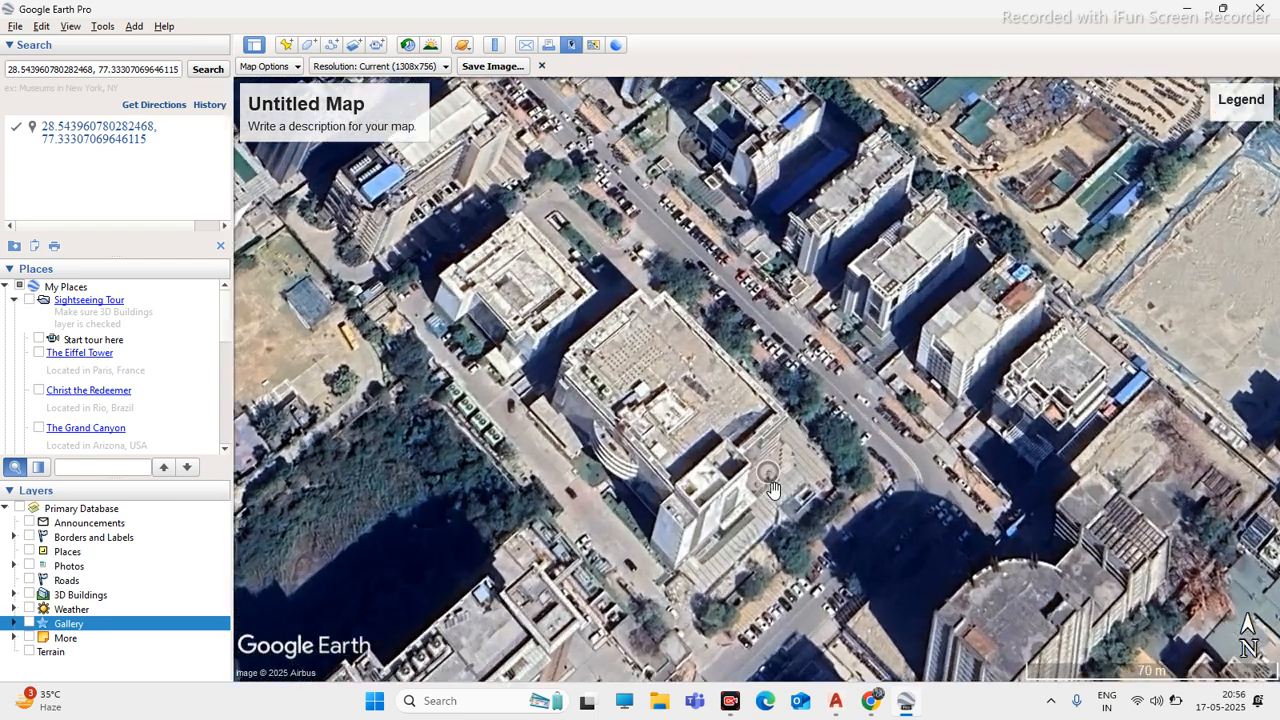
pyautogui.scroll(2, 770, 488)
pyautogui.moveTo(733, 528); pyautogui.dragTo(718, 485, button='middle')
pyautogui.moveTo(621, 484); pyautogui.dragTo(673, 482, button='middle')
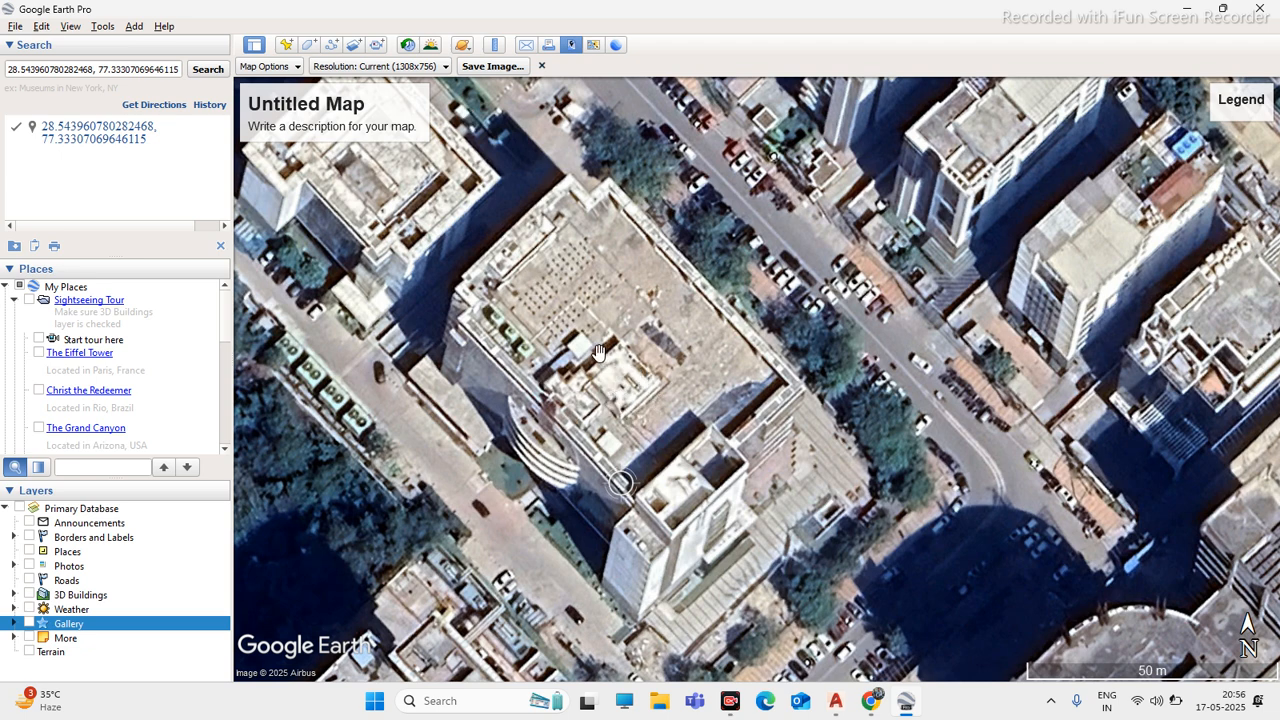
pyautogui.moveTo(599, 352)
pyautogui.mouseDown(button='middle')
pyautogui.moveTo(597, 318)
pyautogui.moveTo(590, 360)
pyautogui.mouseUp(button='middle')
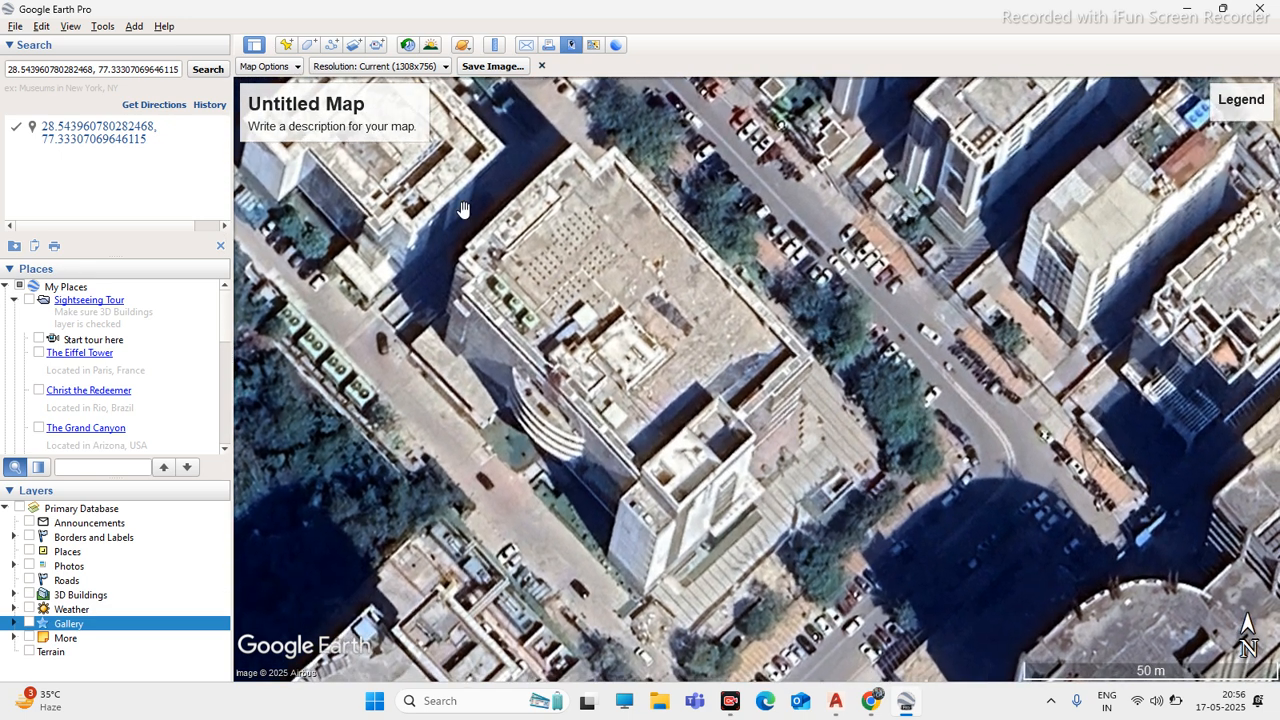
# Check the traced image in AutoCAD, and measure the roof's long northeast edge in Google Earth Pro with a ruler line in meters
pyautogui.click(837, 703)
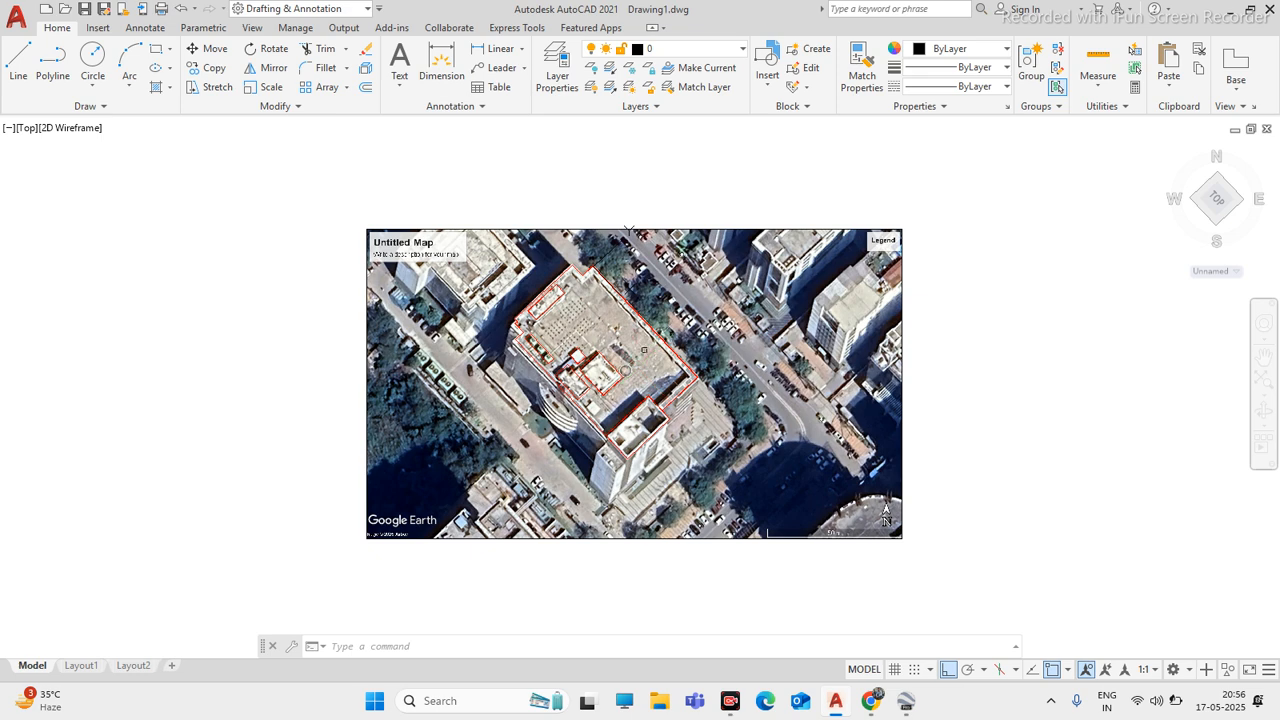
pyautogui.click(907, 703)
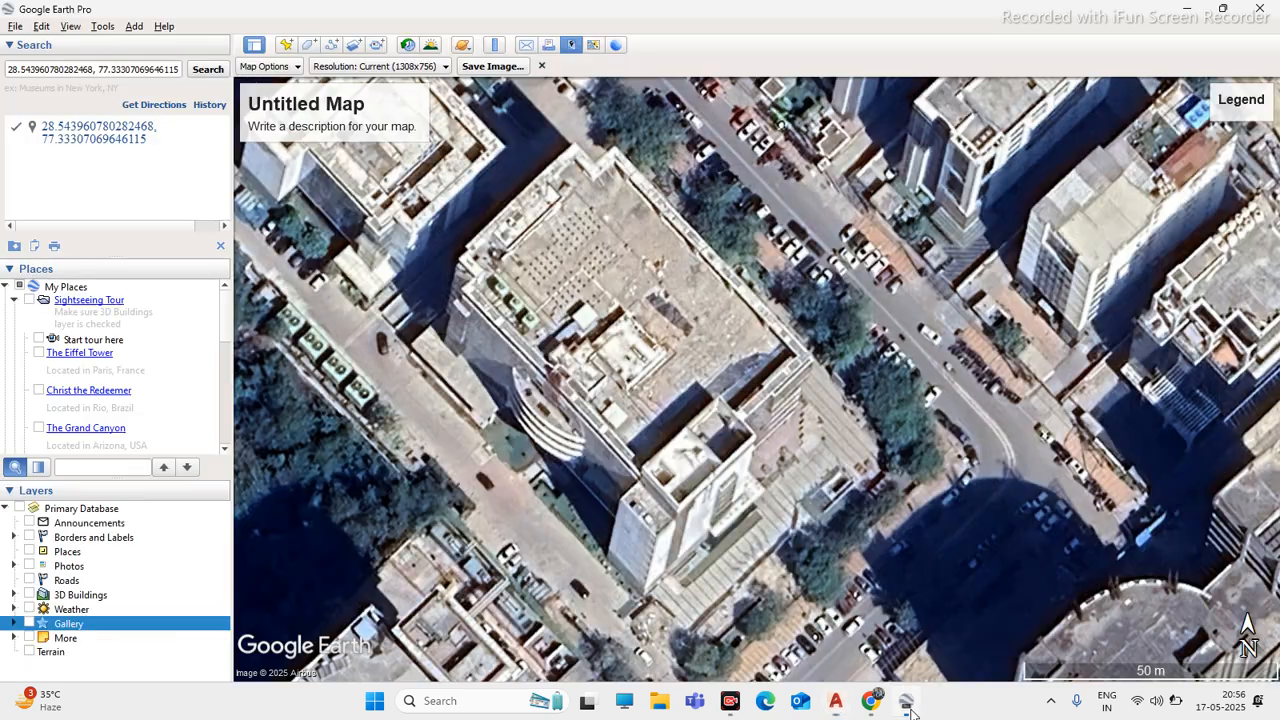
pyautogui.click(494, 46)
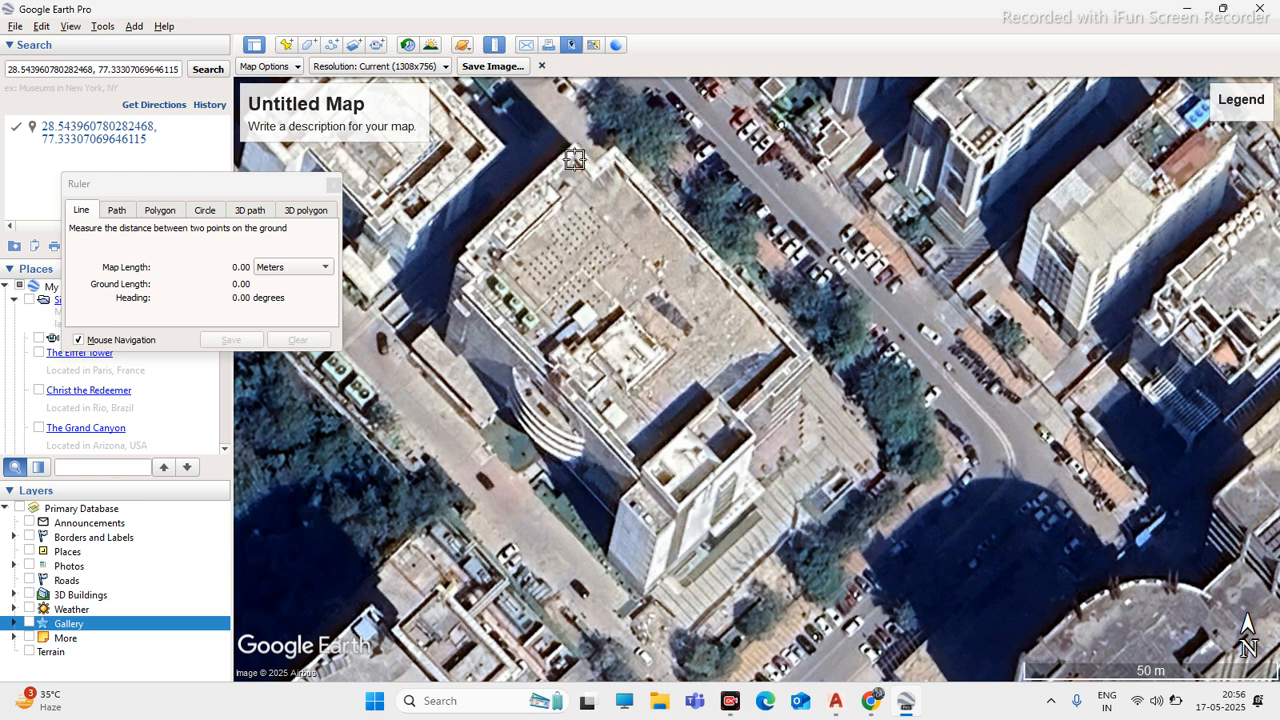
pyautogui.scroll(2, 682, 167)
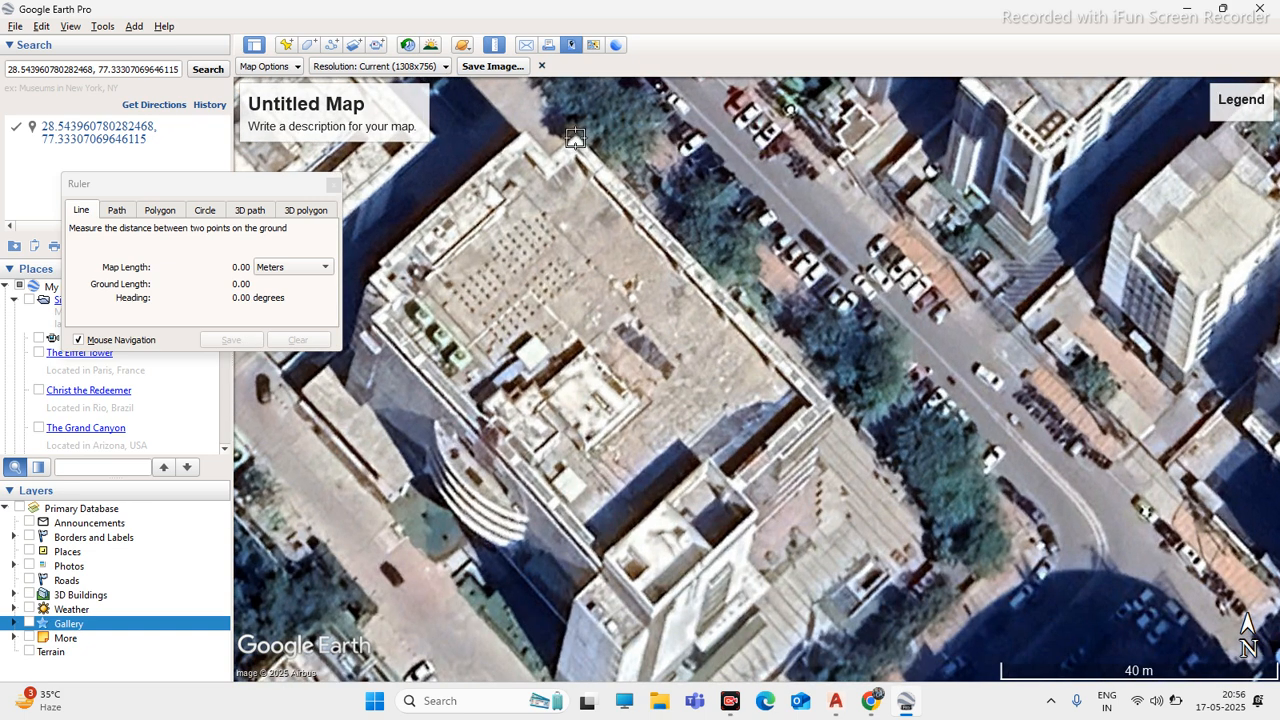
pyautogui.click(575, 137)
pyautogui.scroll(1, 834, 403)
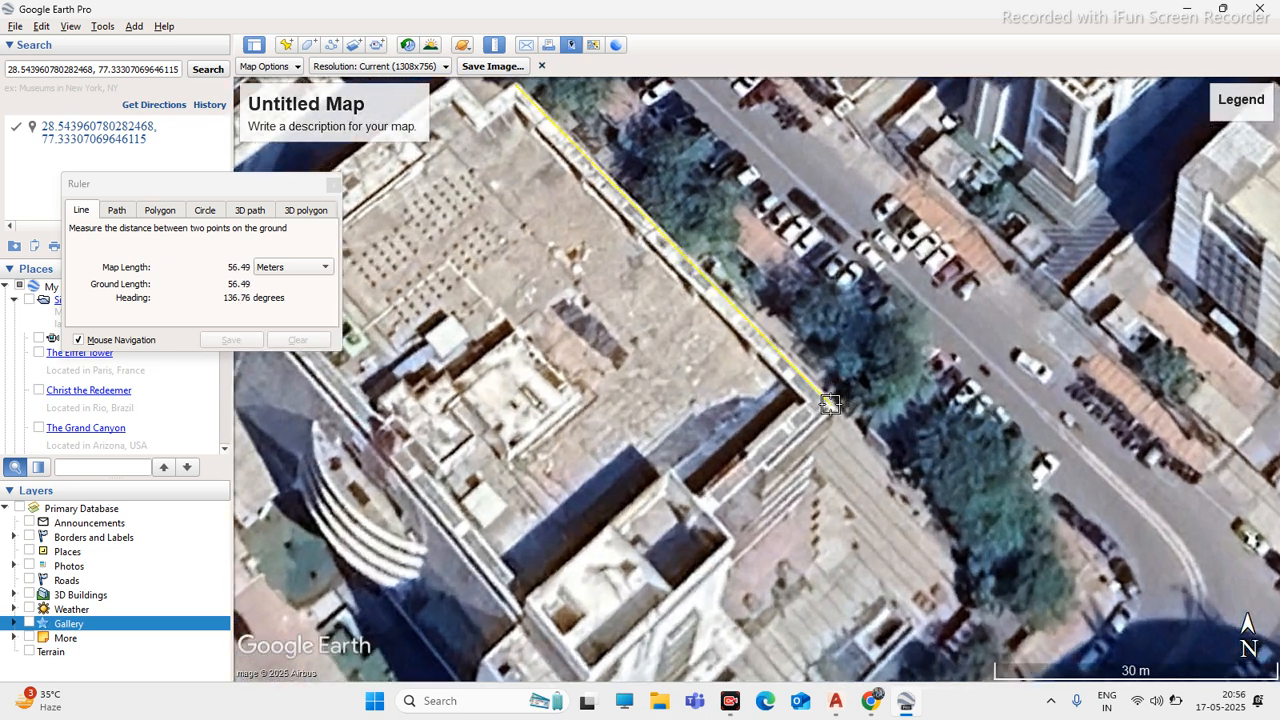
pyautogui.click(833, 405)
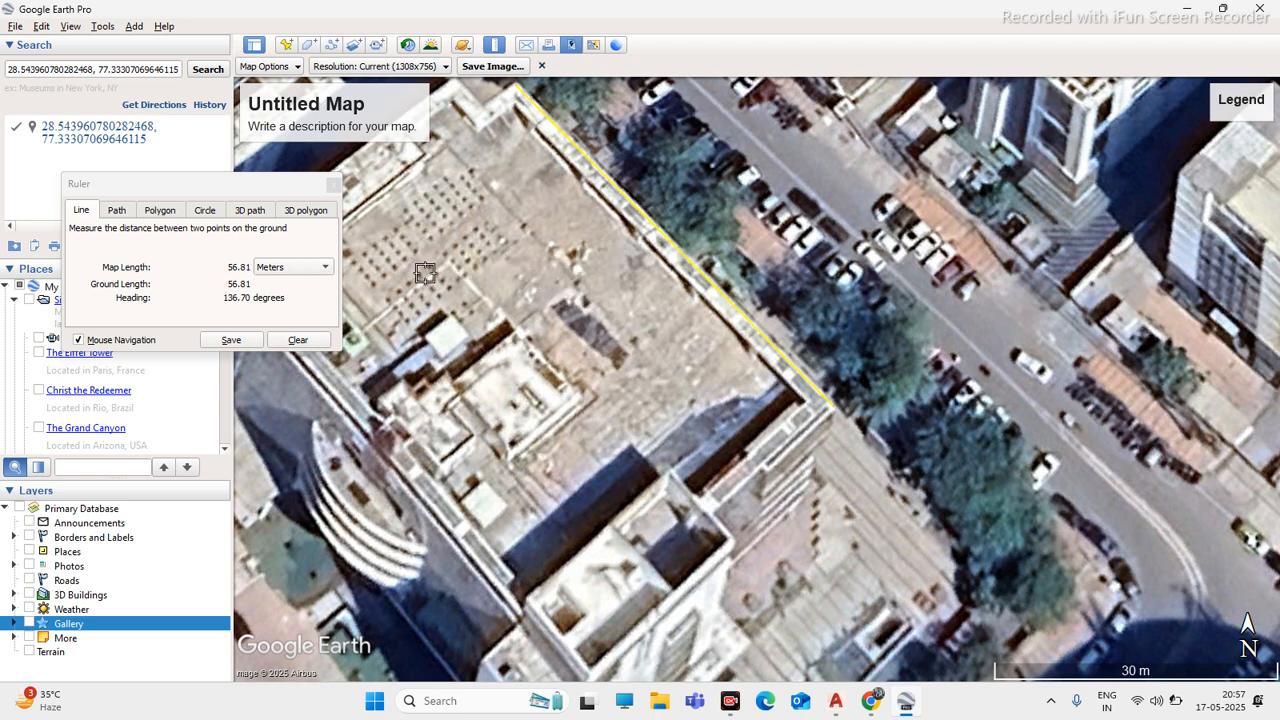
pyautogui.scroll(-2, 762, 441)
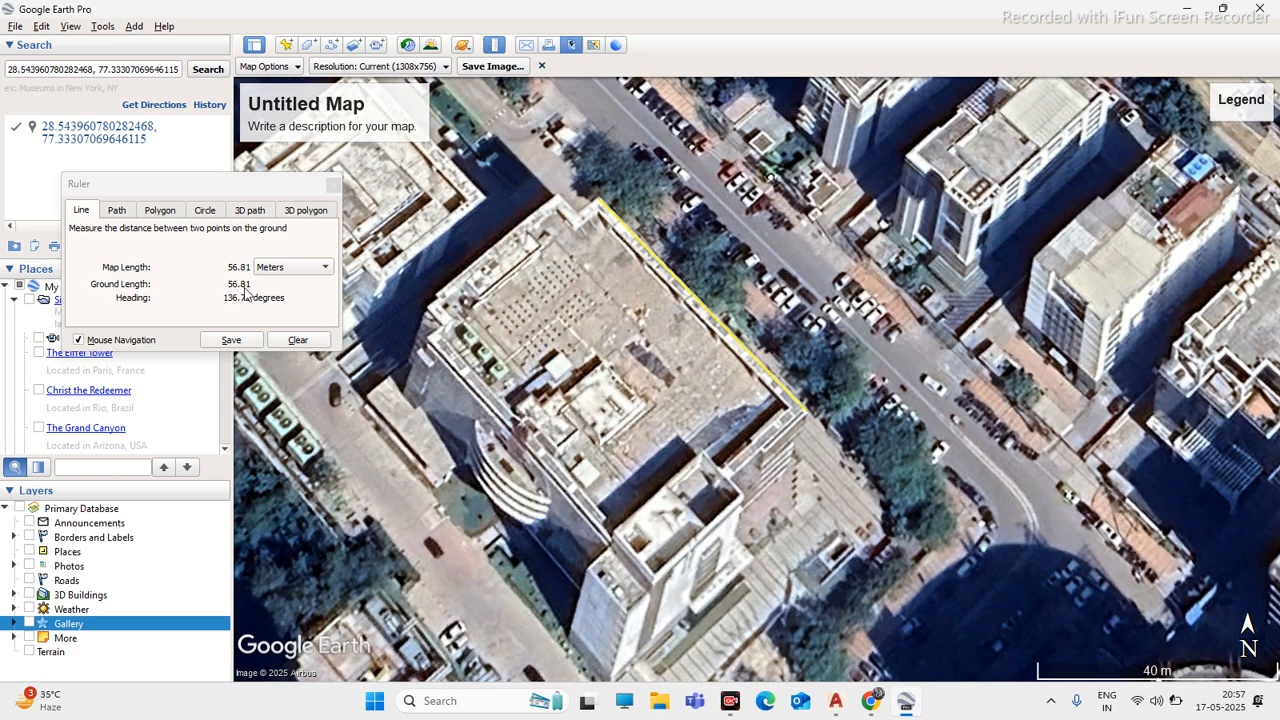
# Switch to AutoCAD and examine the red roof tracing on the satellite image
pyautogui.click(836, 701)
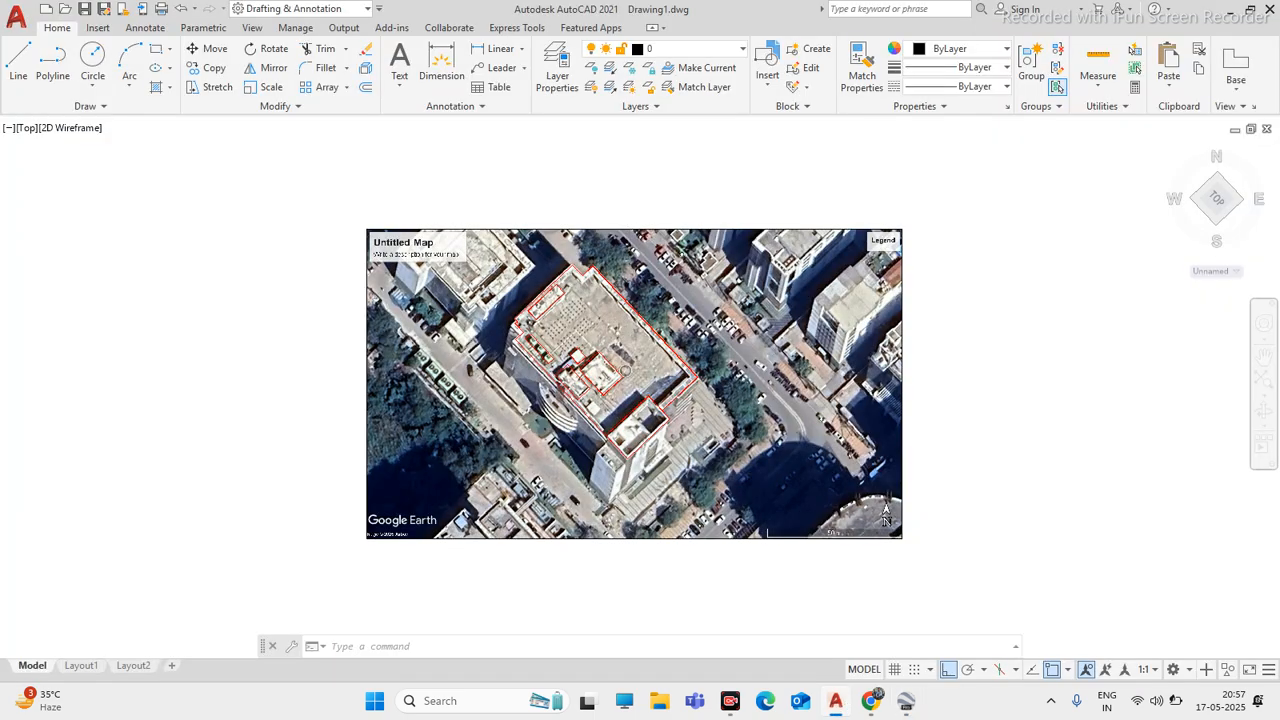
pyautogui.scroll(8, 663, 320)
pyautogui.scroll(-6, 663, 320)
pyautogui.scroll(2, 575, 360)
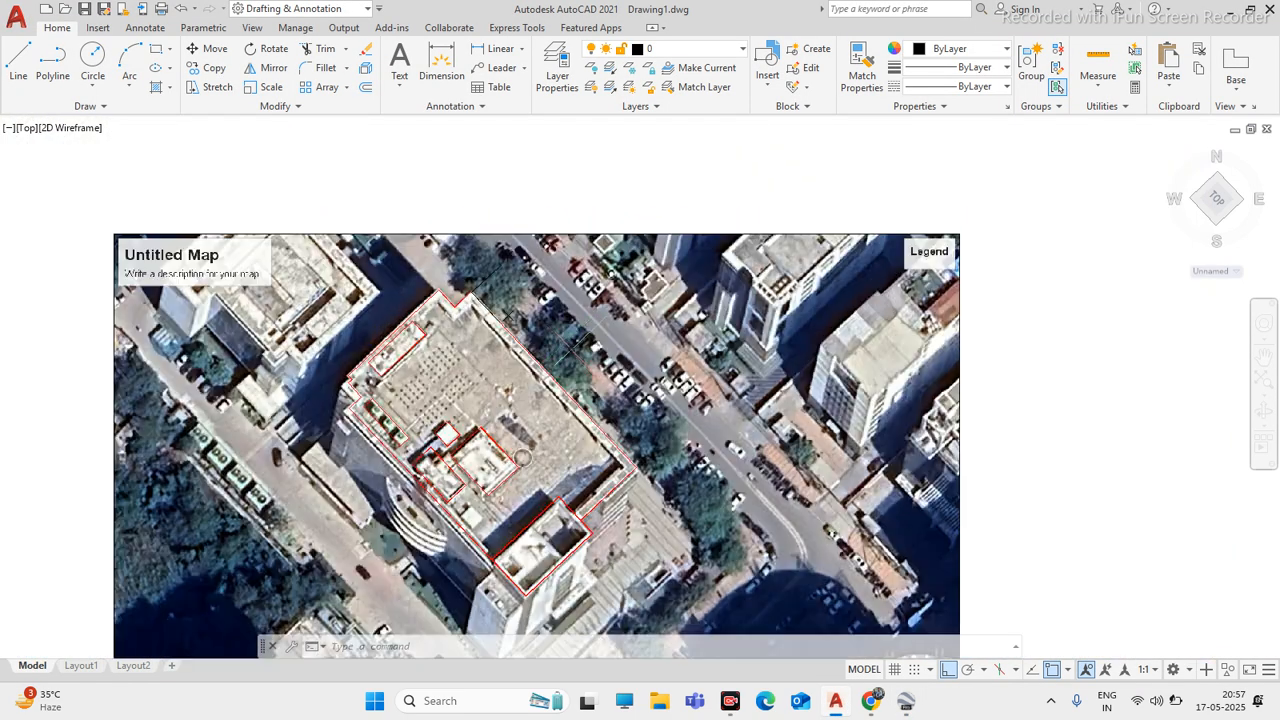
pyautogui.click(50, 68)
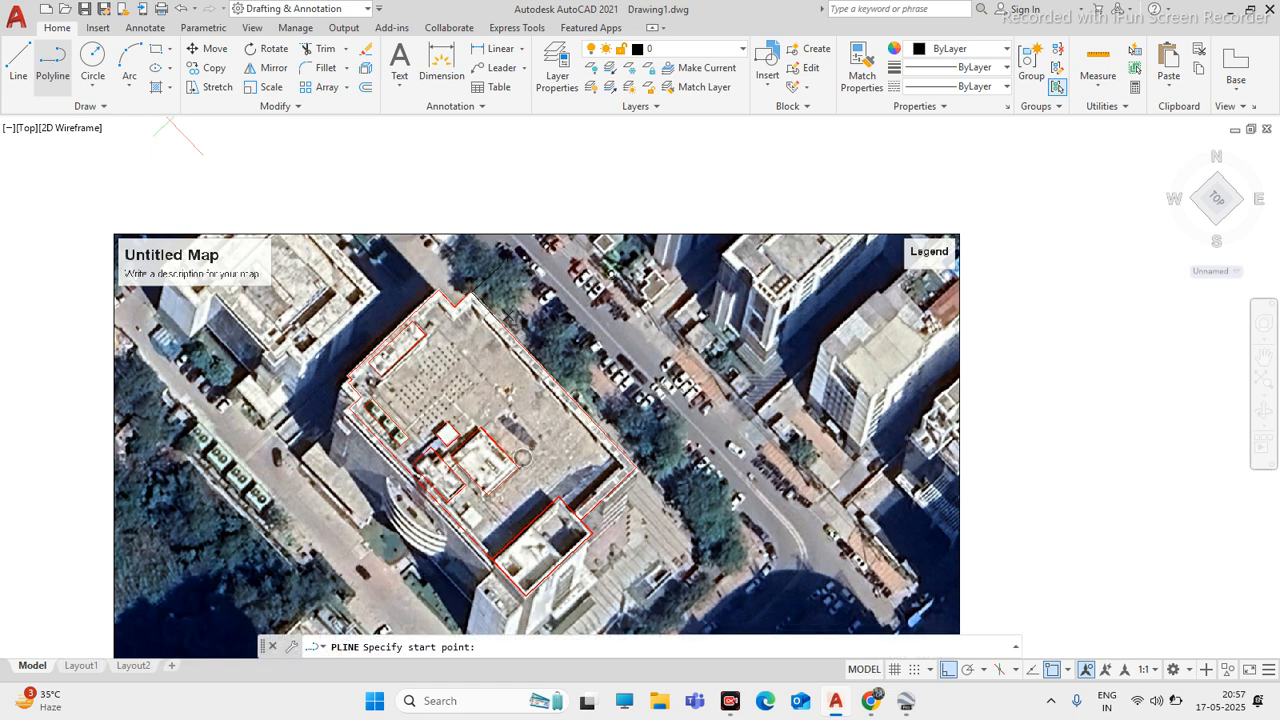
pyautogui.scroll(4, 488, 315)
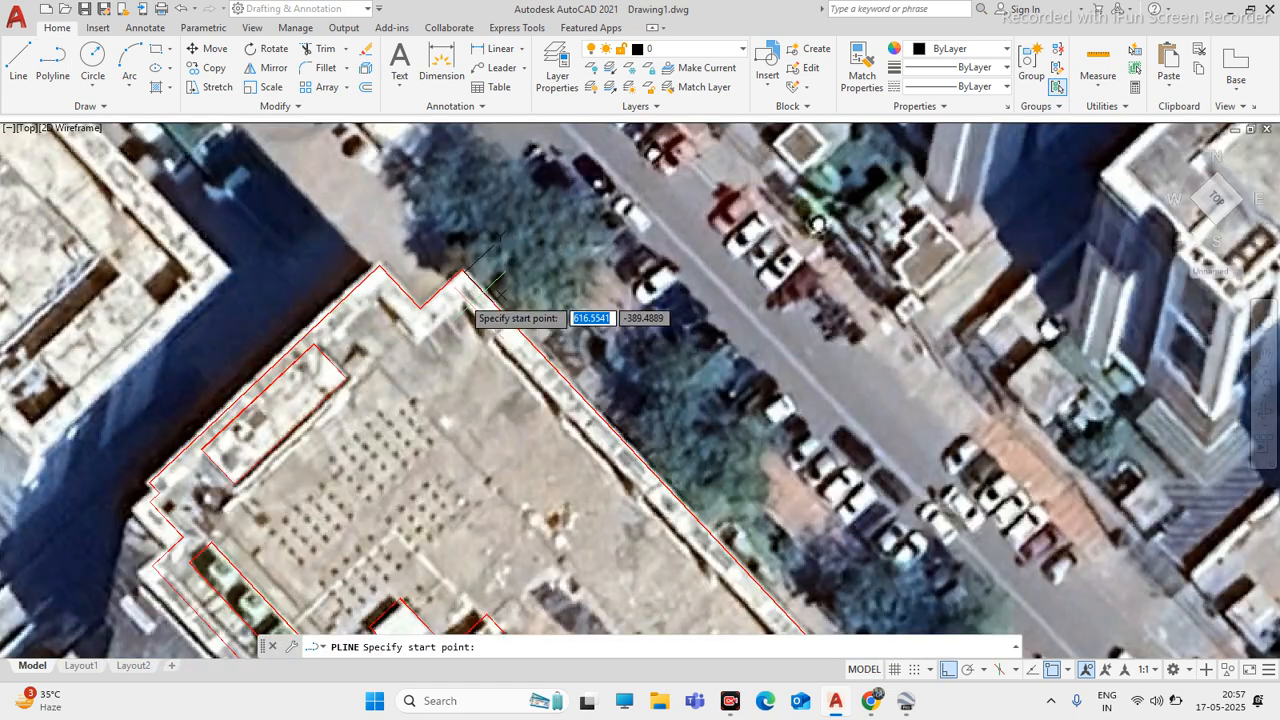
pyautogui.scroll(5, 458, 268)
pyautogui.click(456, 258)
pyautogui.scroll(-7, 457, 230)
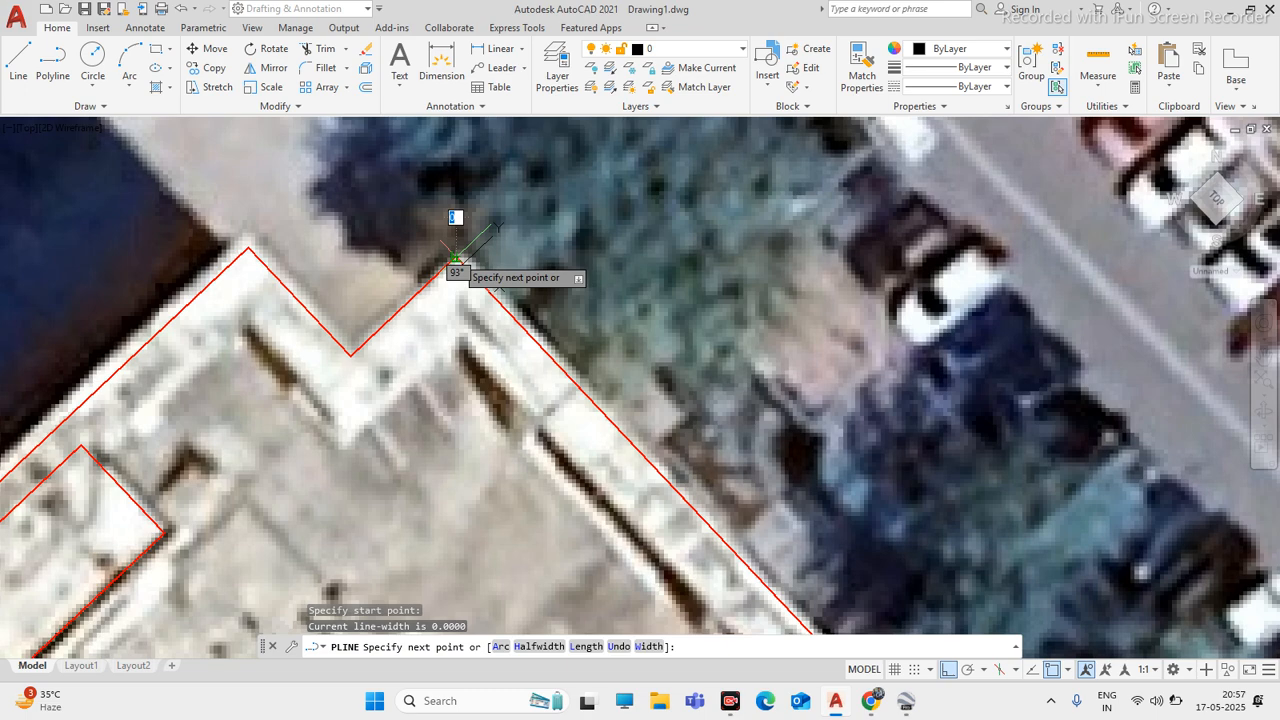
pyautogui.scroll(2, 451, 410)
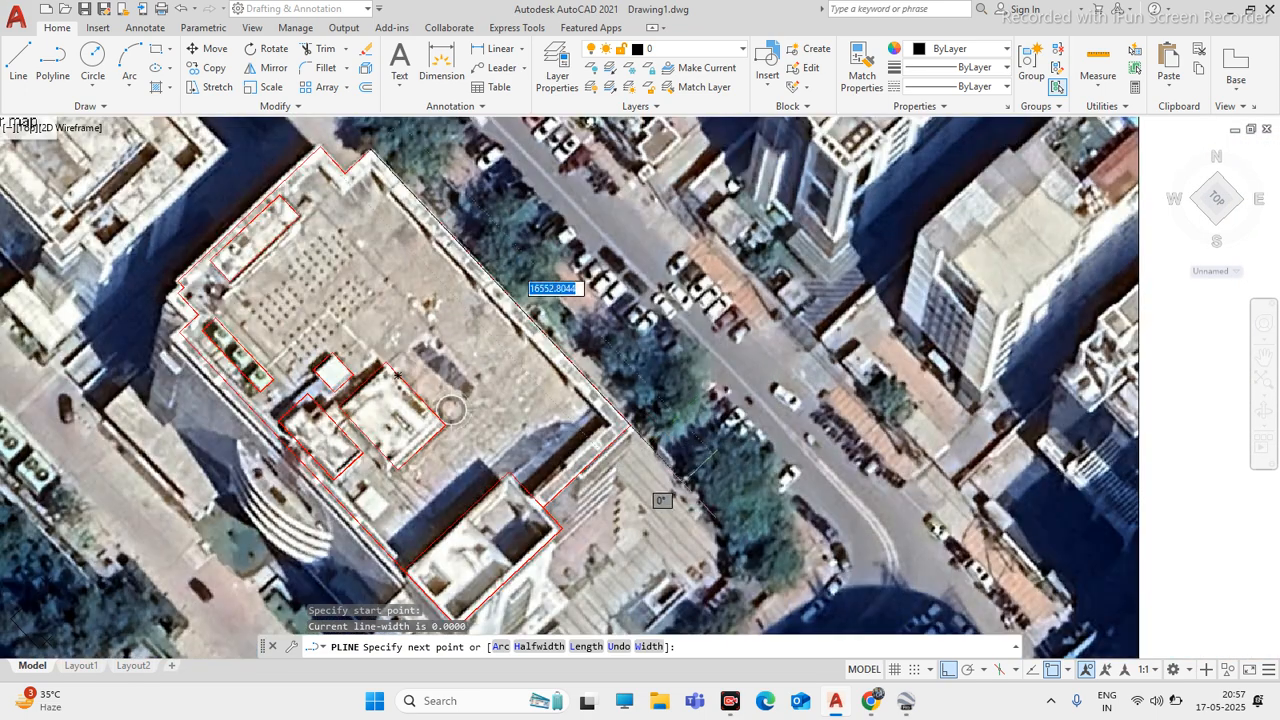
pyautogui.scroll(6, 645, 425)
pyautogui.scroll(-2, 632, 403)
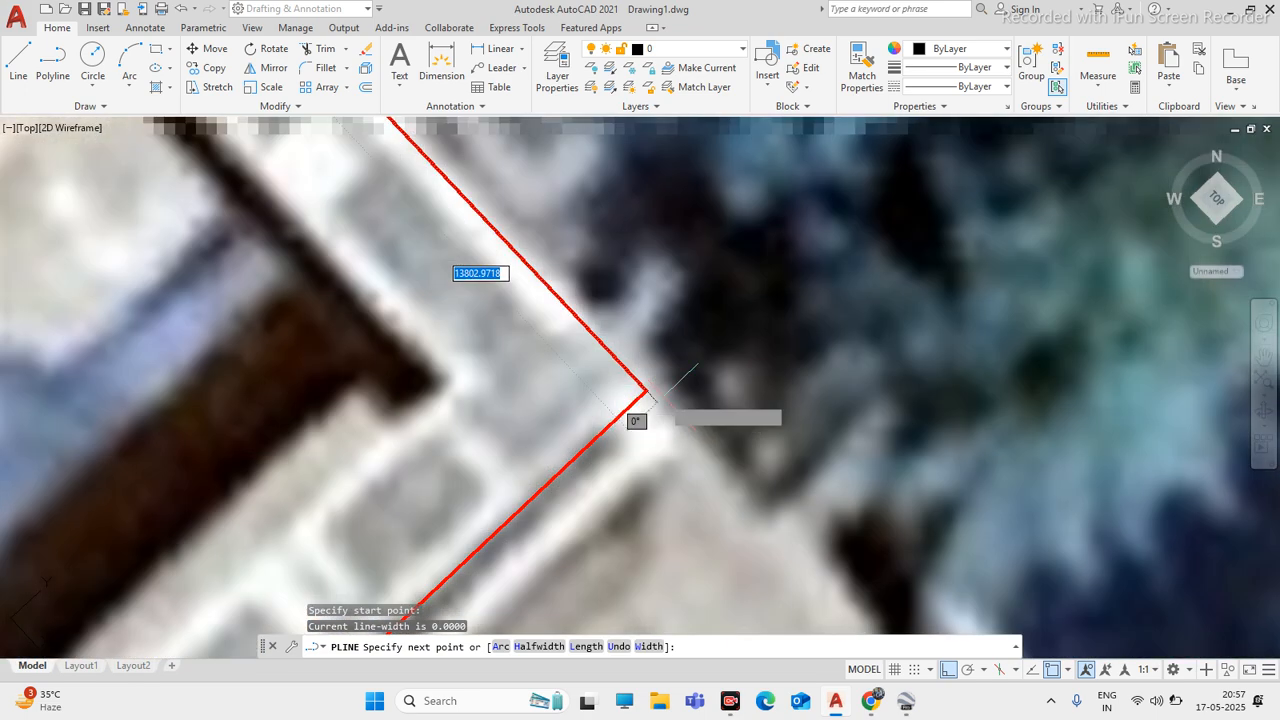
pyautogui.scroll(-2, 640, 400)
pyautogui.press('Escape')
pyautogui.scroll(-5, 643, 399)
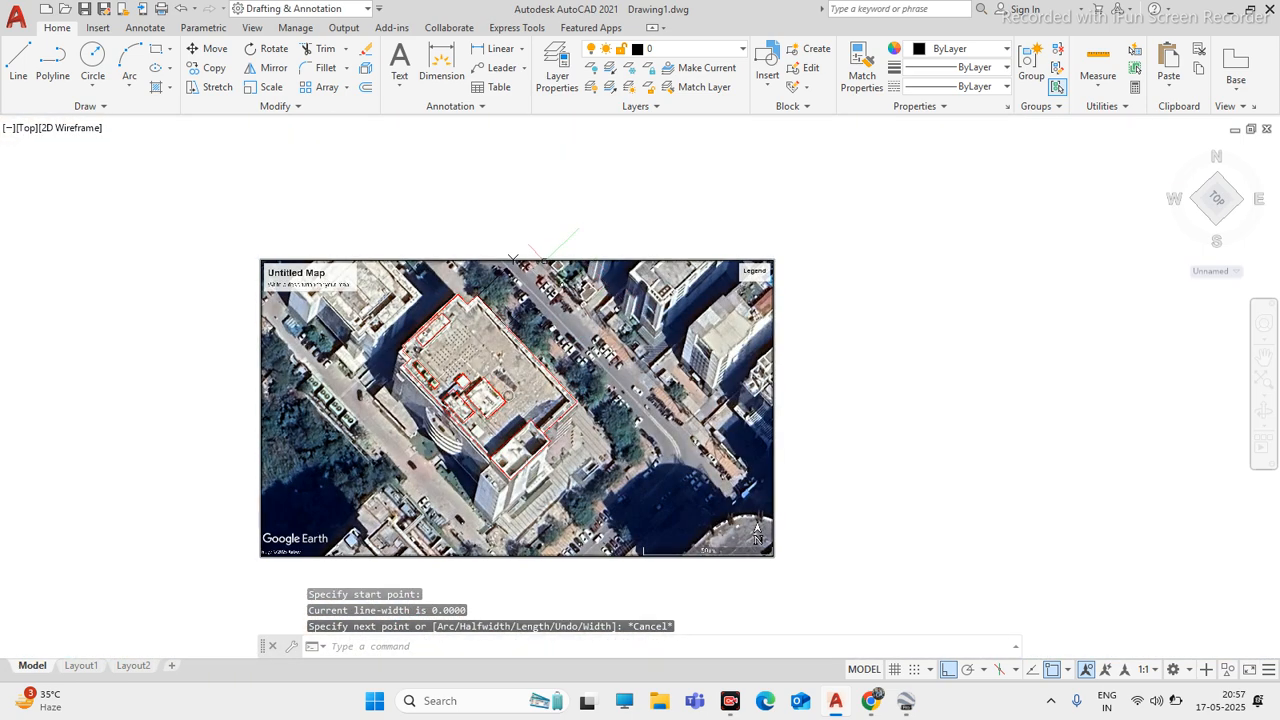
# Draw a polyline segment 56000 long from the roof outline's north corner, running southeast along the roof's long northeast edge
pyautogui.press('Escape')
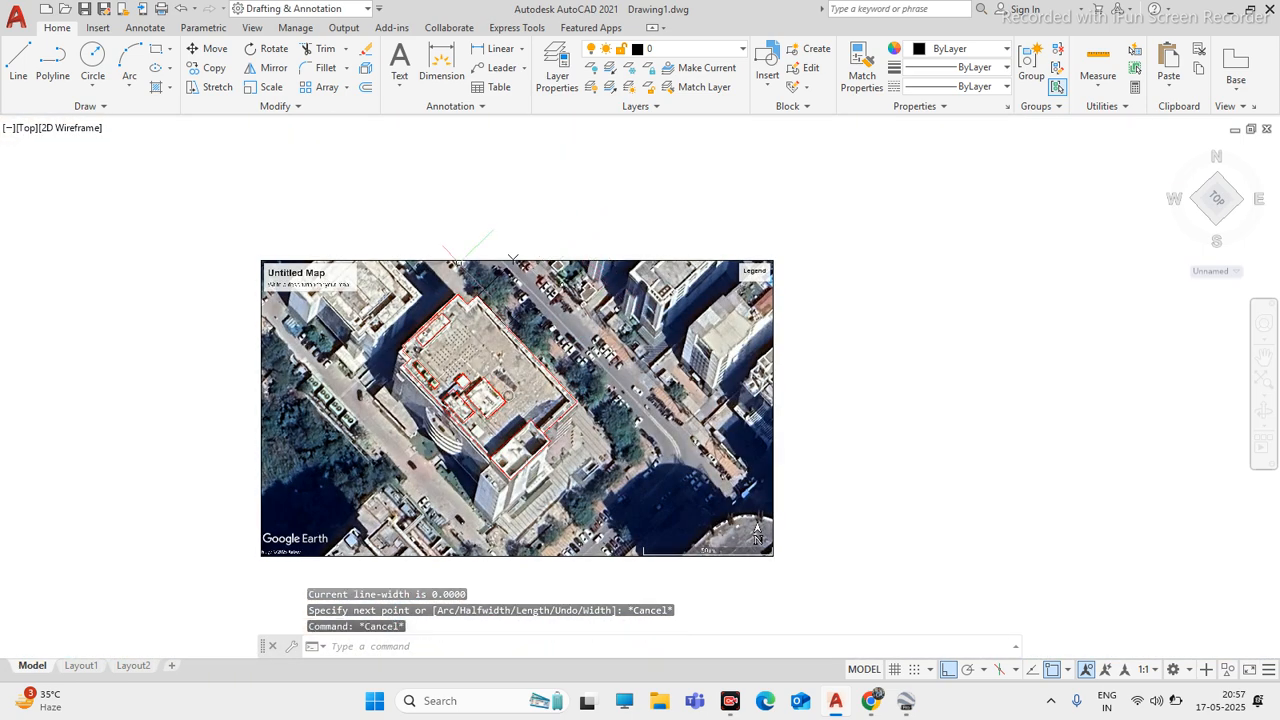
pyautogui.click(53, 62)
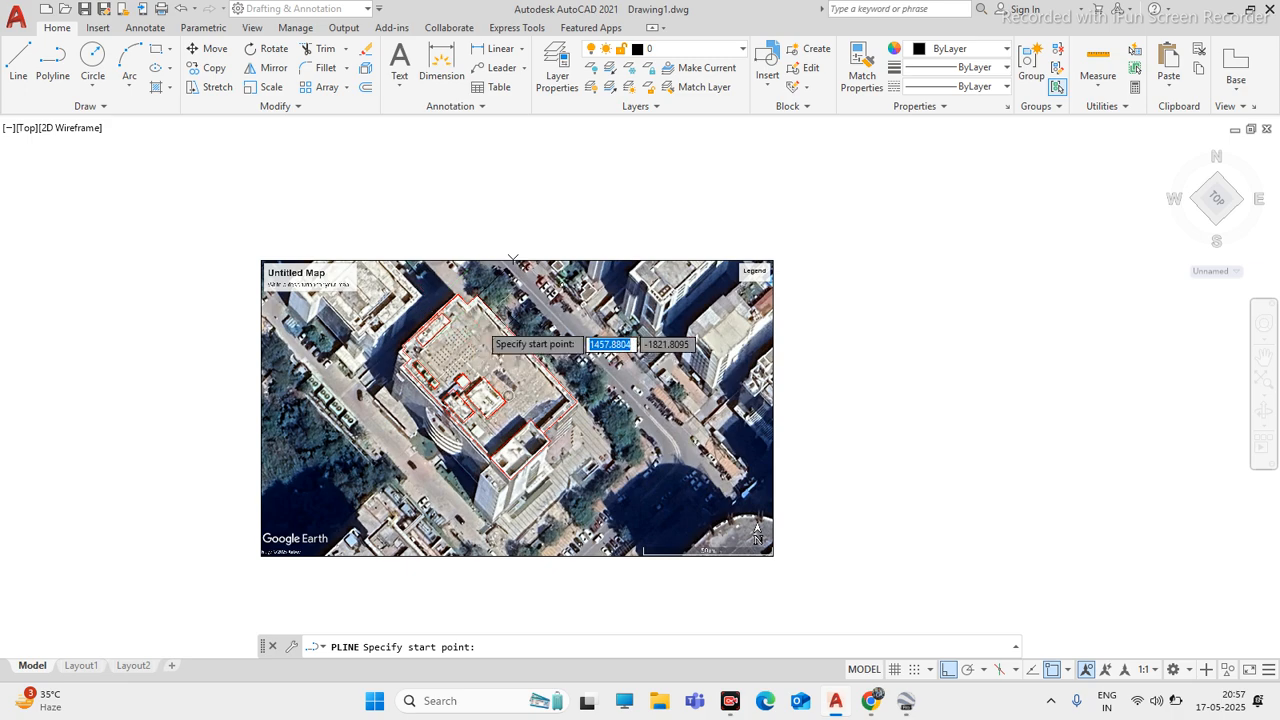
pyautogui.scroll(7, 482, 330)
pyautogui.scroll(-8, 400, 215)
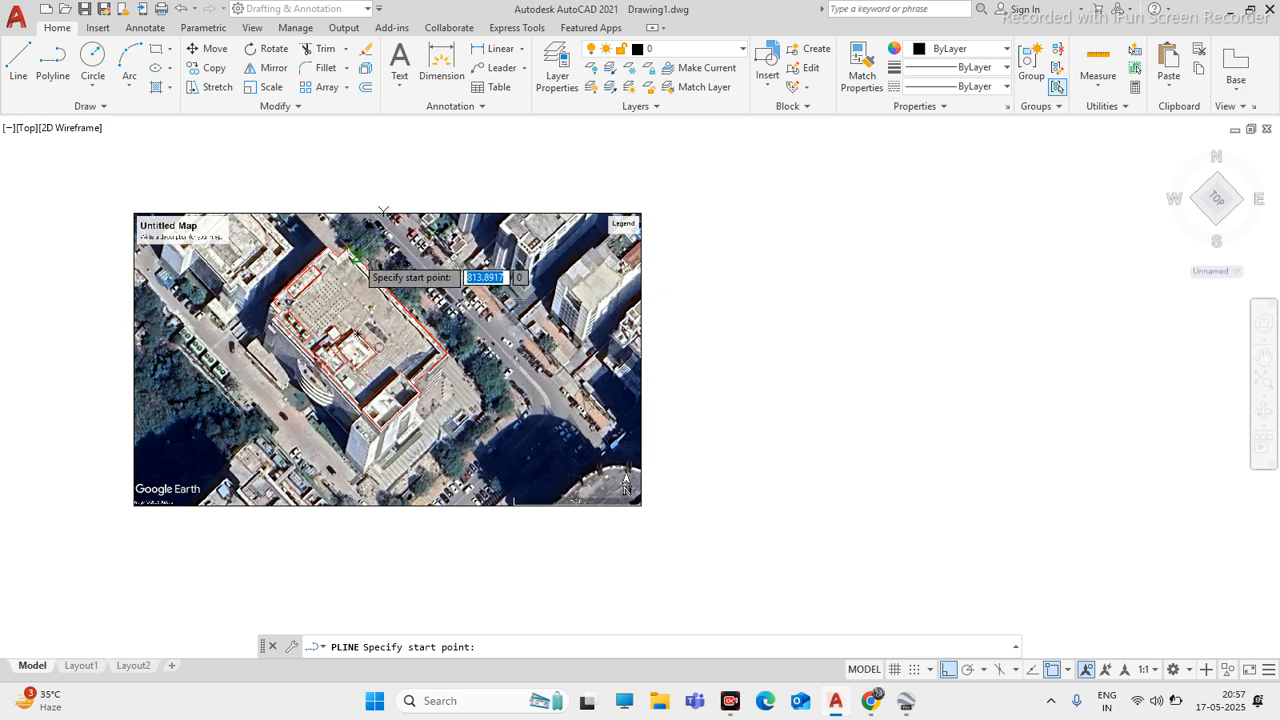
pyautogui.scroll(6, 348, 246)
pyautogui.scroll(5, 314, 226)
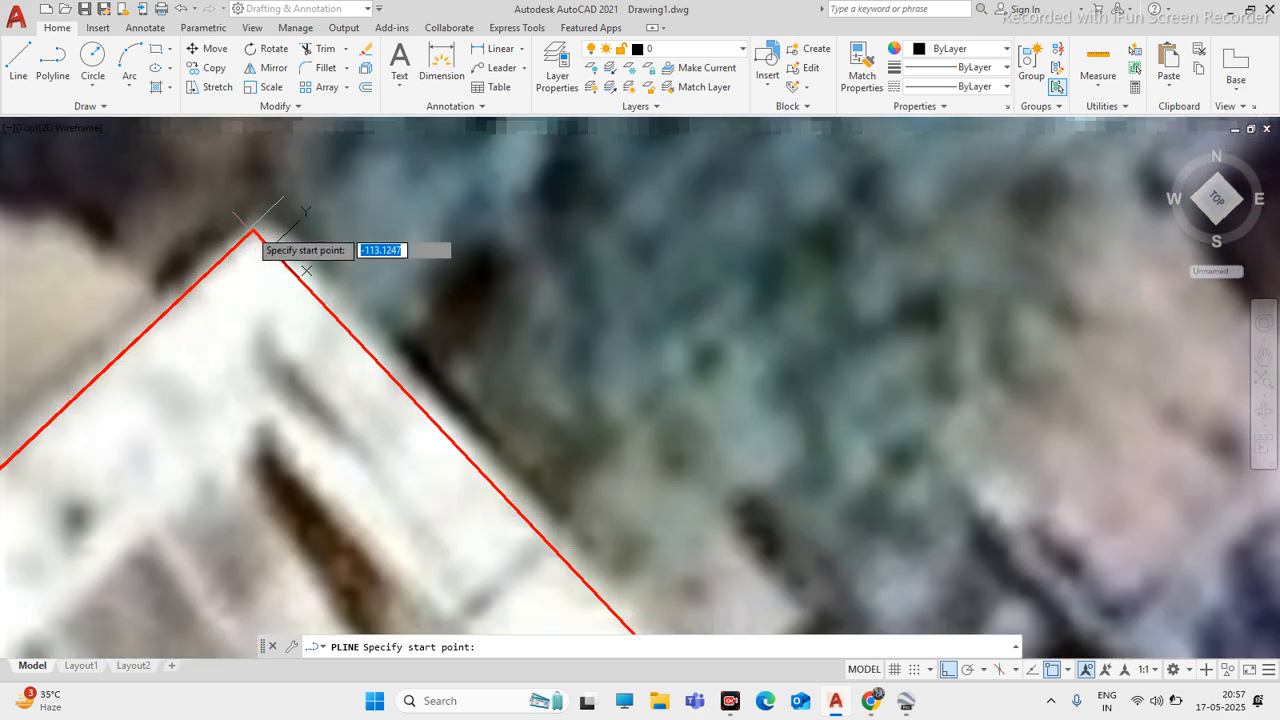
pyautogui.click(251, 232)
pyautogui.scroll(-10, 290, 210)
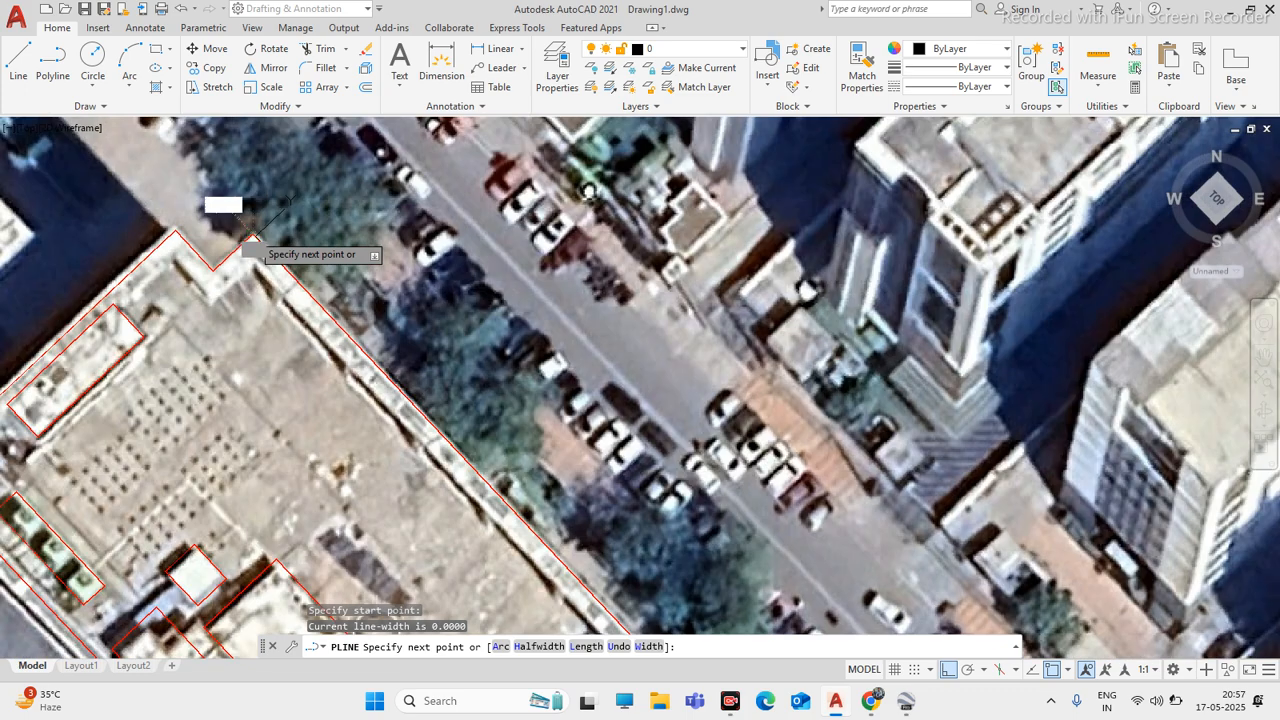
pyautogui.scroll(-2, 297, 212)
pyautogui.scroll(3, 352, 348)
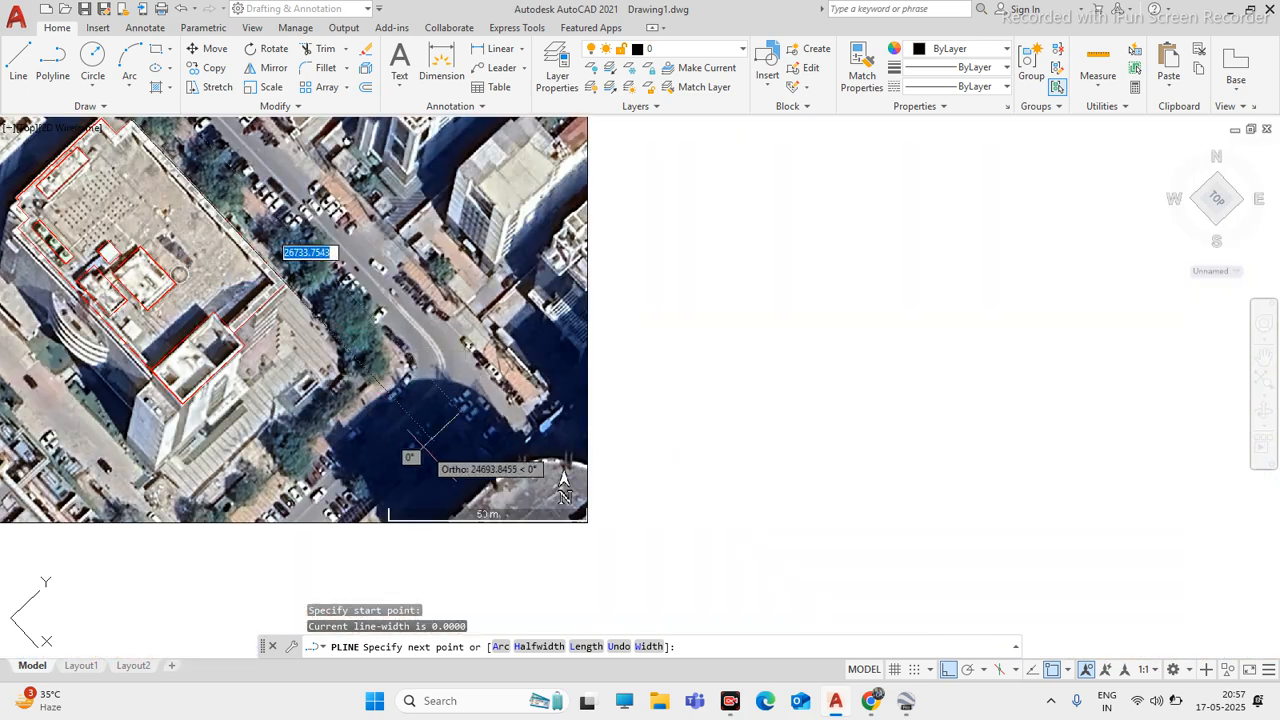
pyautogui.write('56000')
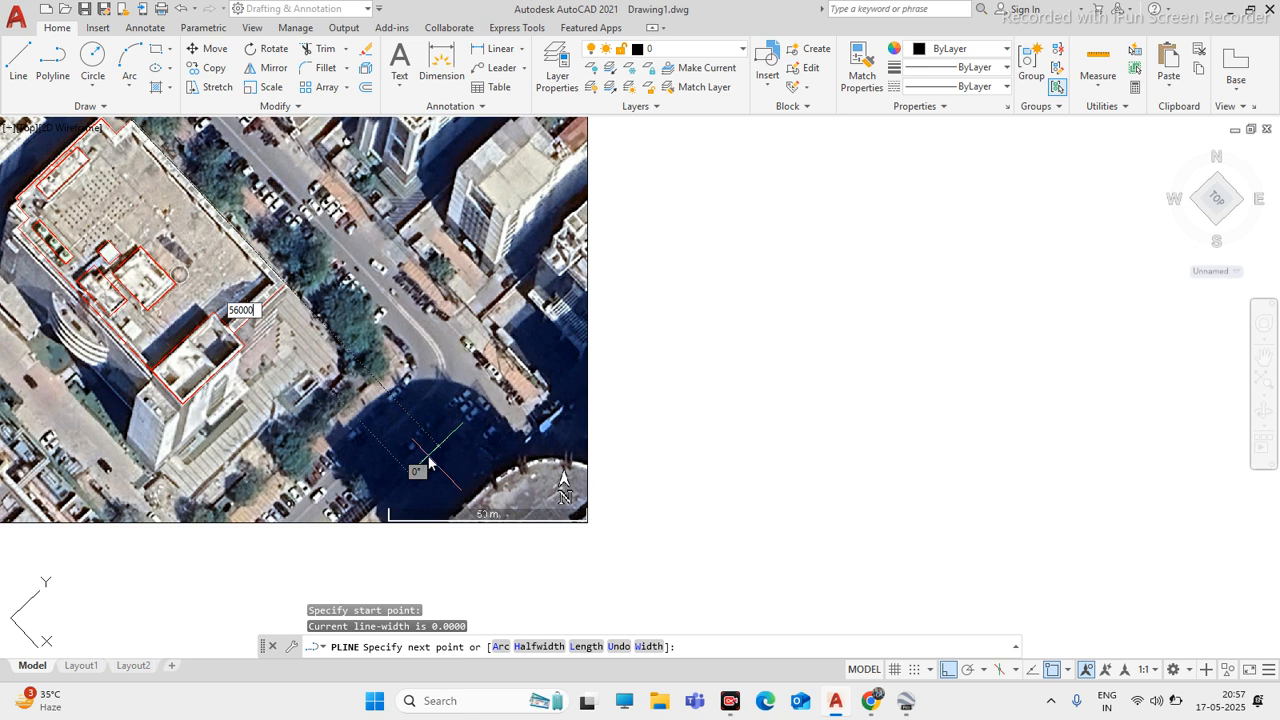
pyautogui.press('Return')
# Add a perpendicular segment about 50,540 long toward the northeast at the 56000 segment's far end, and finish the polyline
pyautogui.scroll(-3, 480, 440)
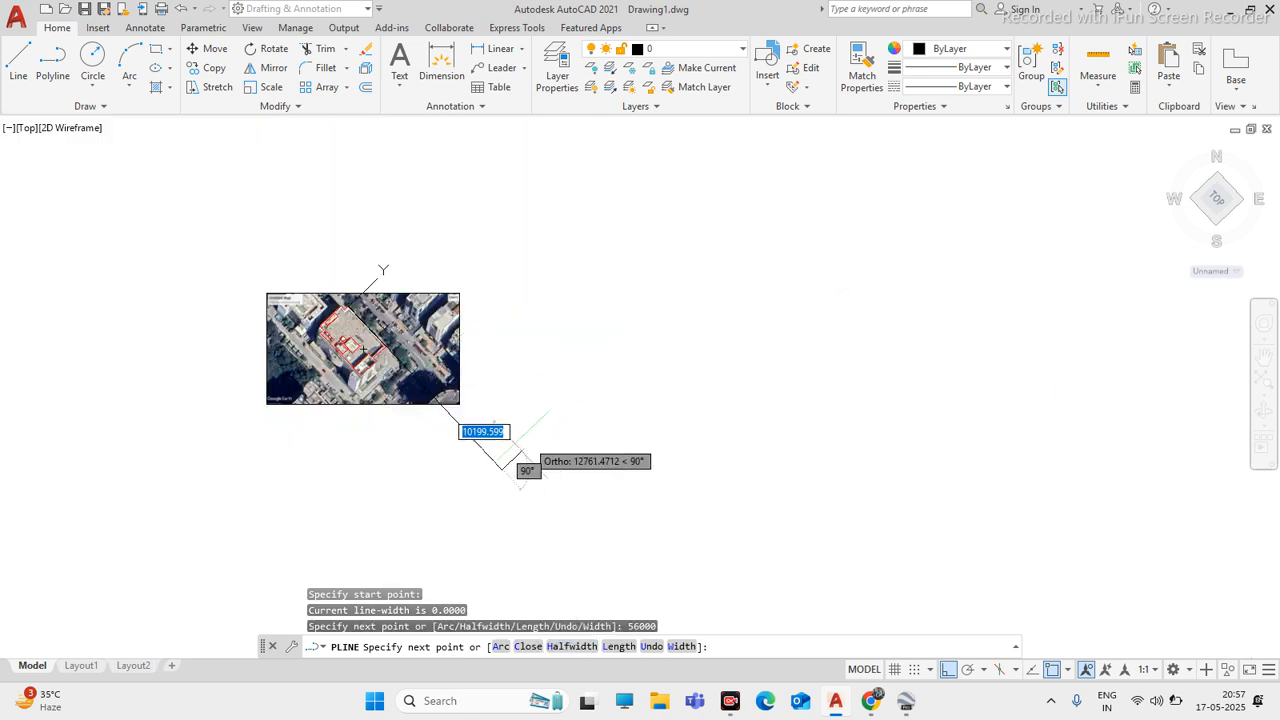
pyautogui.scroll(2, 540, 437)
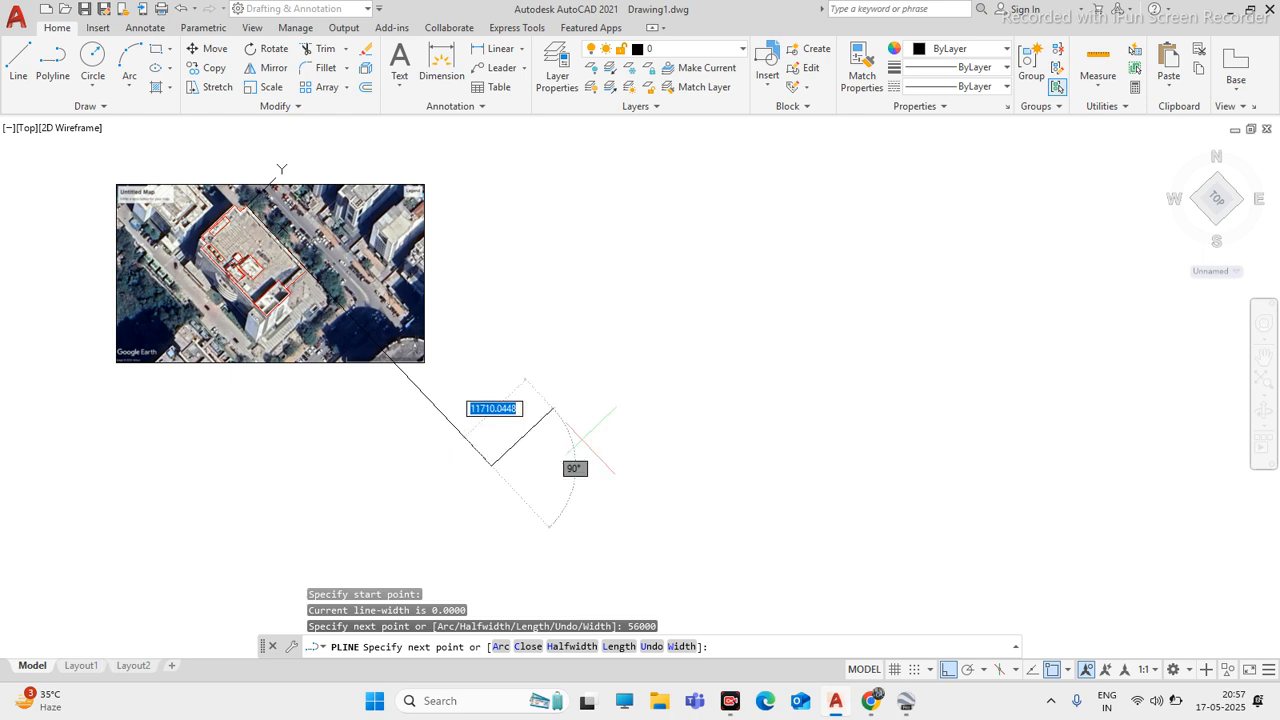
pyautogui.scroll(2, 553, 408)
pyautogui.scroll(-5, 545, 405)
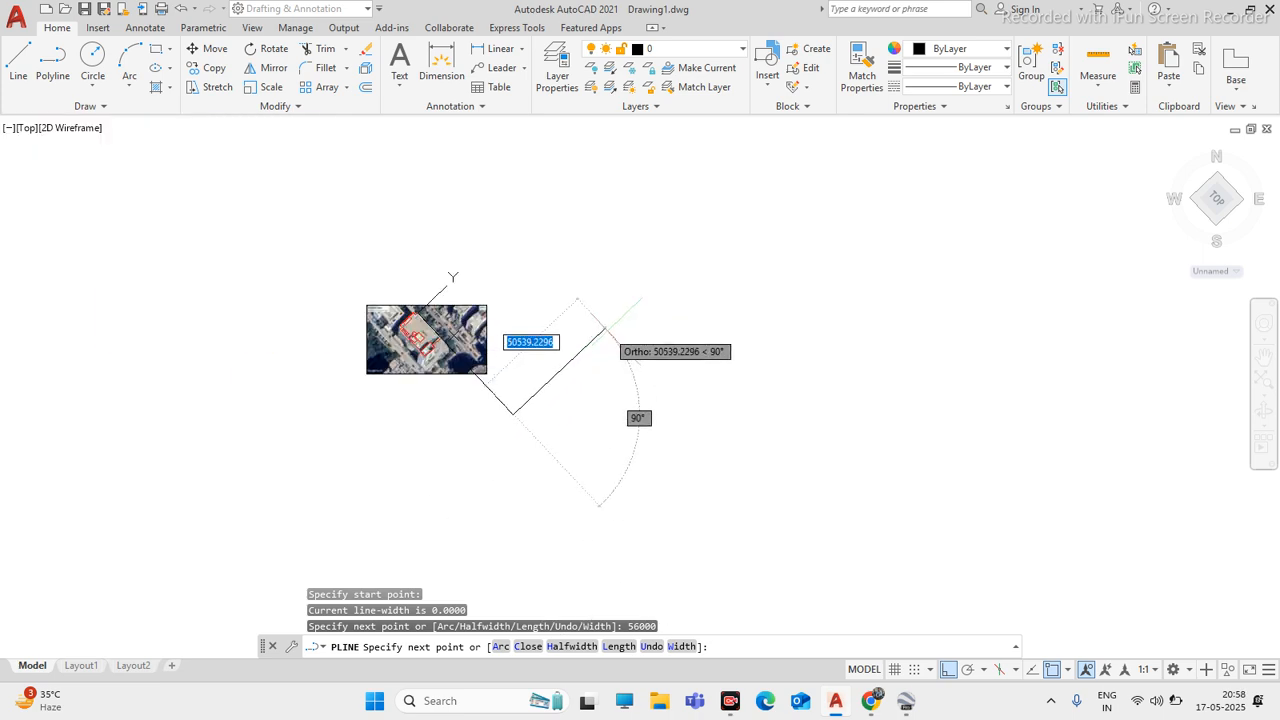
pyautogui.click(605, 328)
pyautogui.press('Escape')
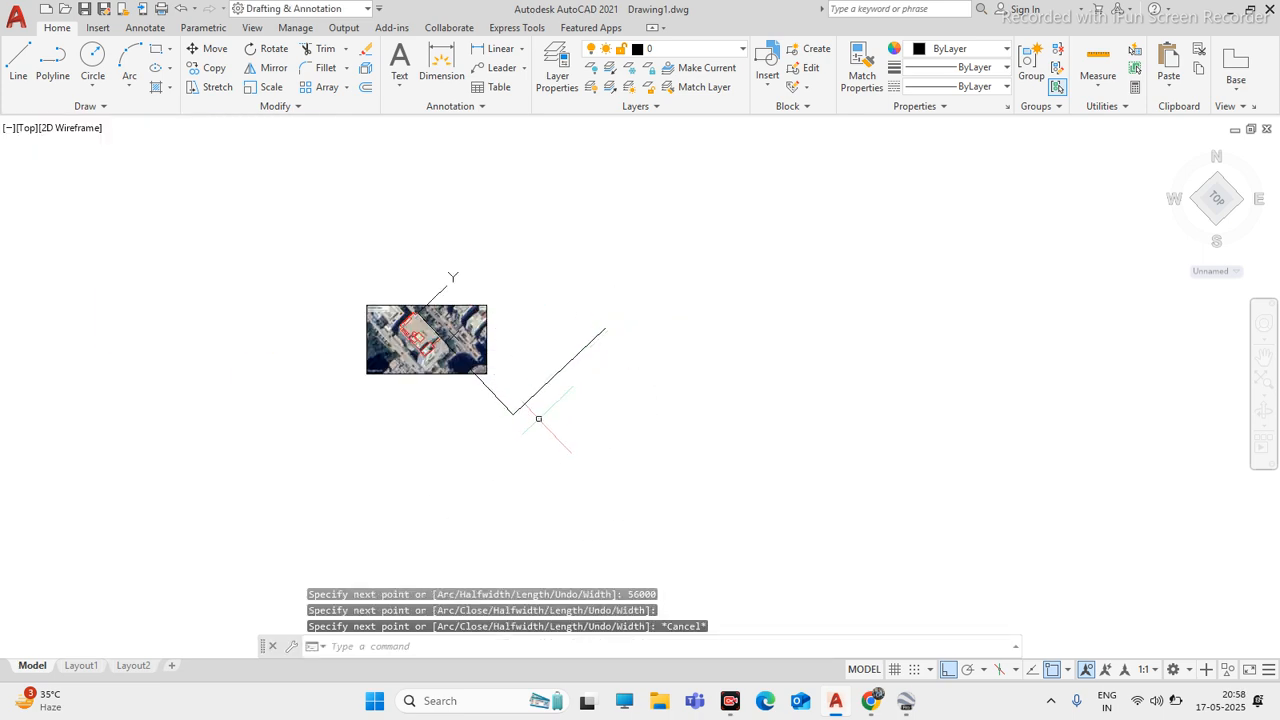
pyautogui.click(492, 393)
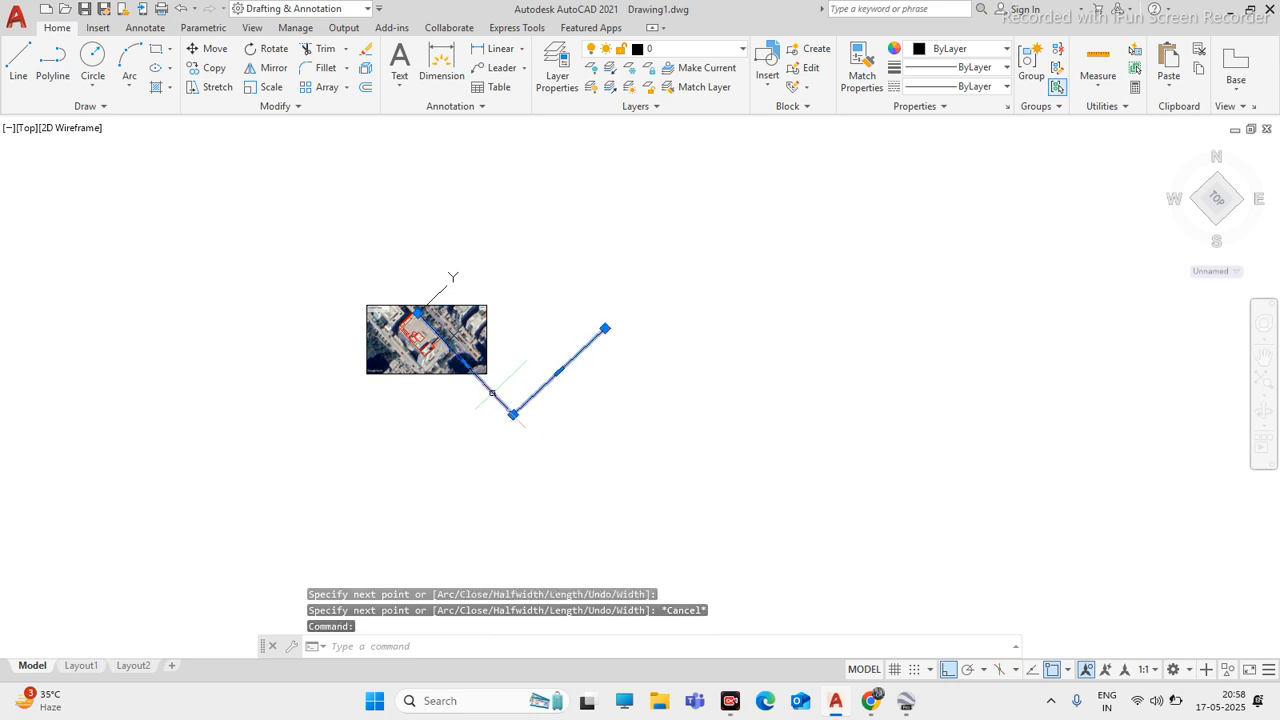
pyautogui.scroll(2, 500, 397)
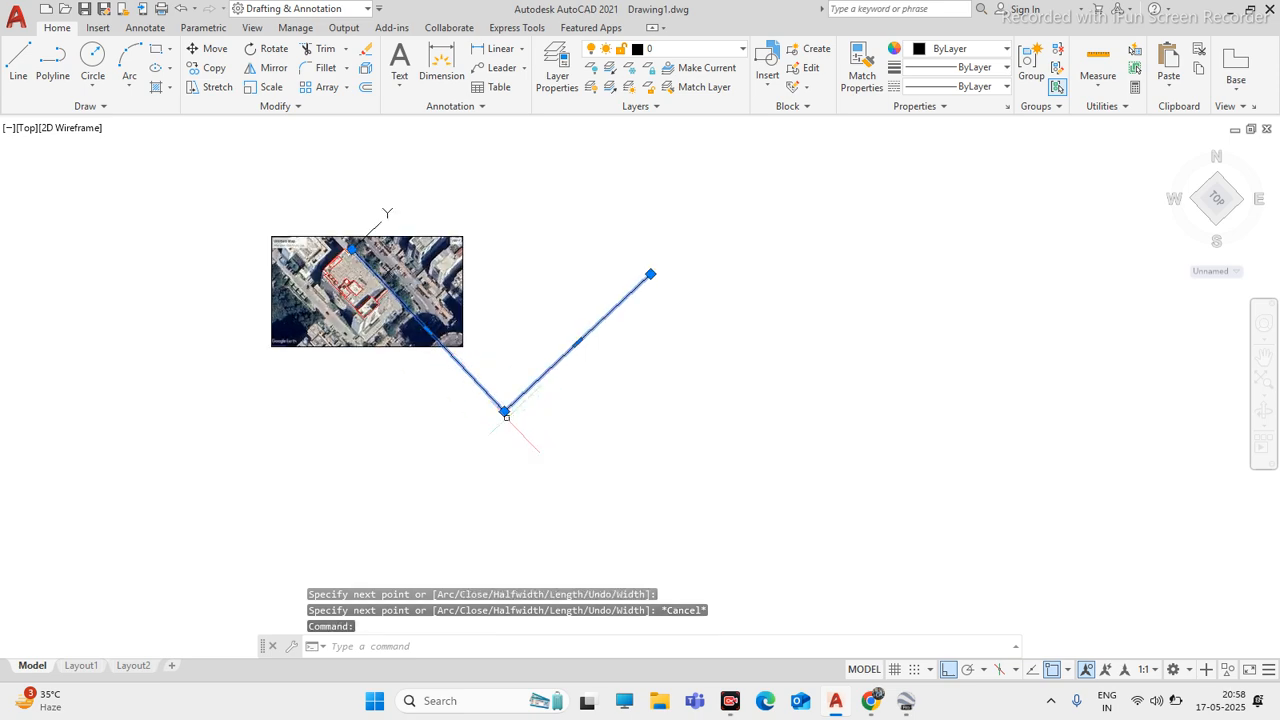
pyautogui.press('Escape')
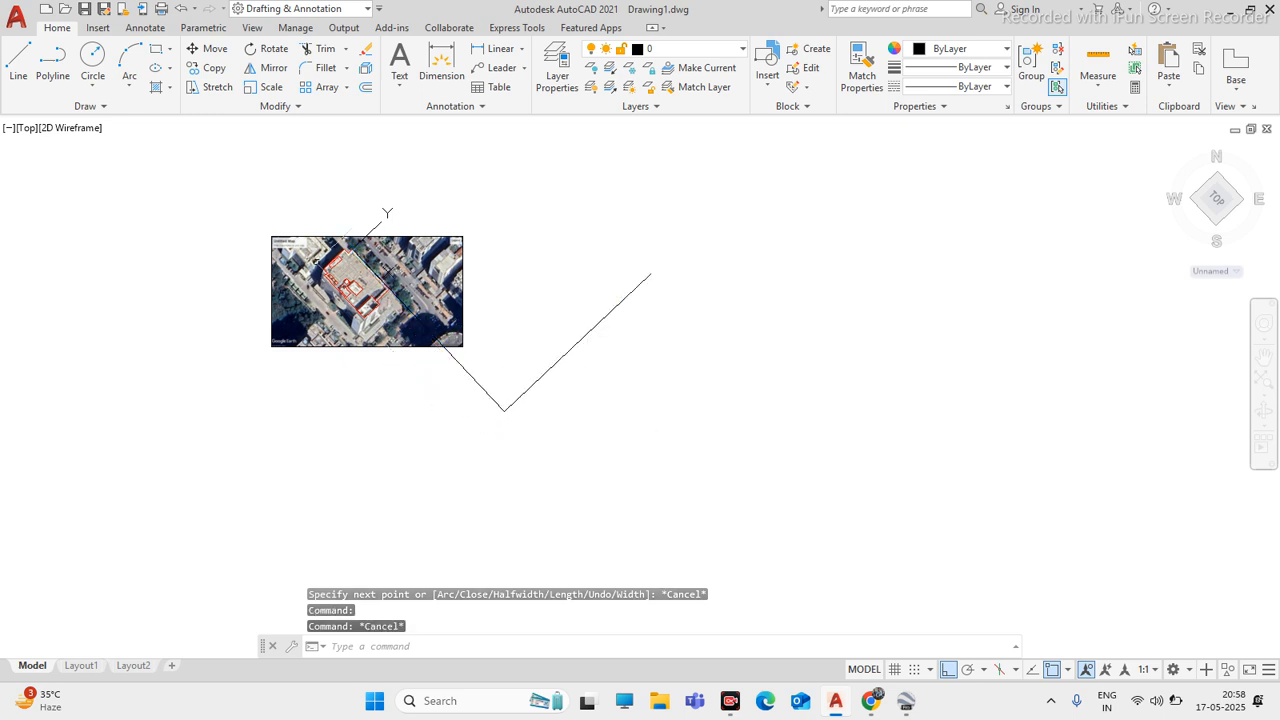
pyautogui.click(223, 200)
pyautogui.press('Escape')
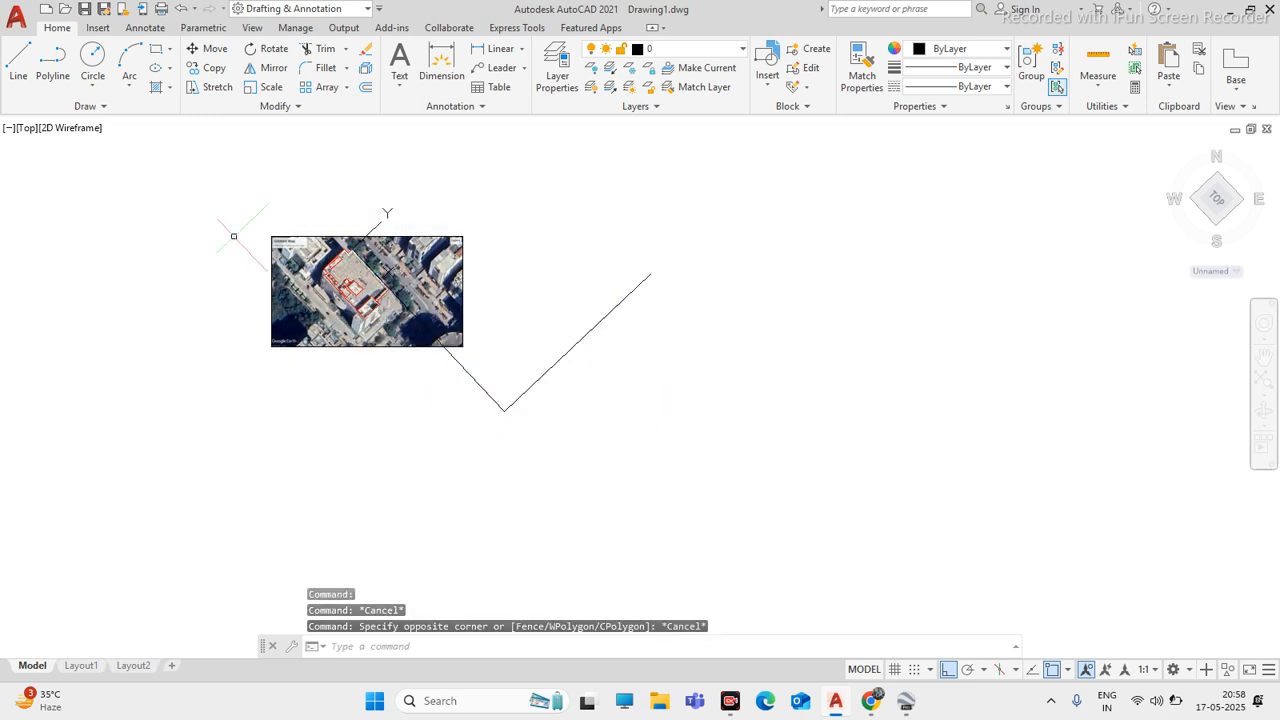
pyautogui.click(191, 200)
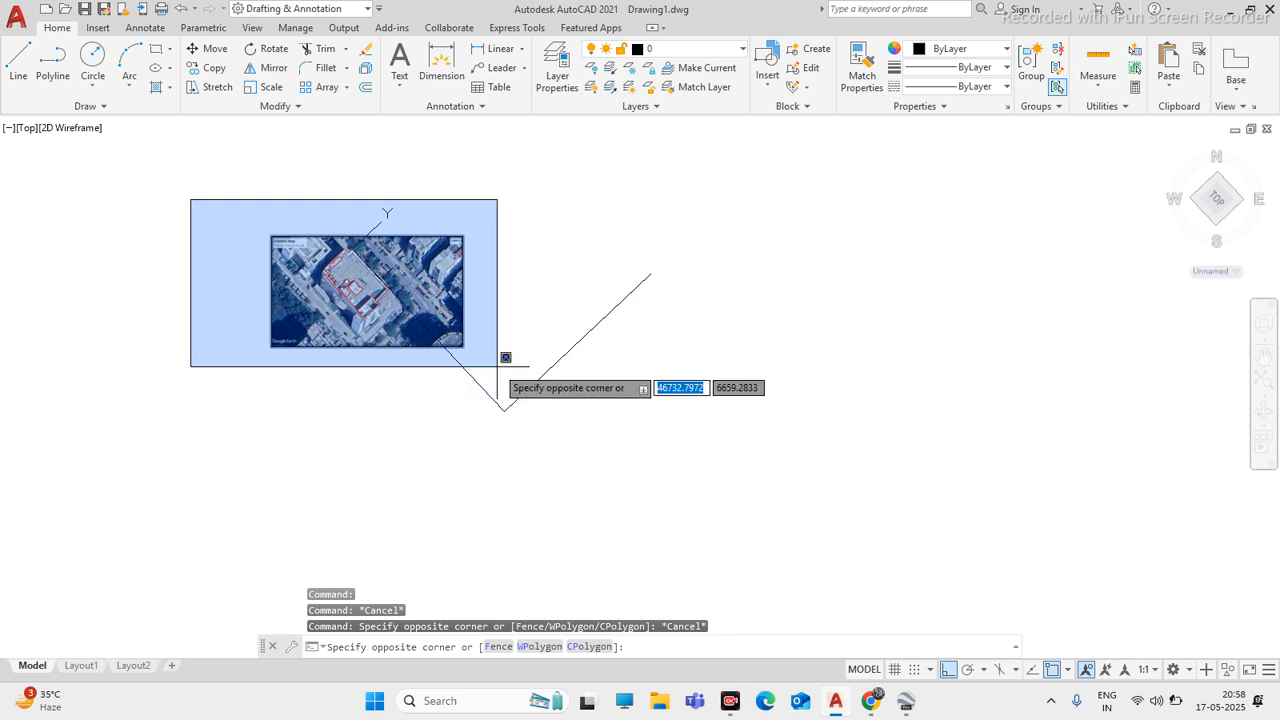
pyautogui.scroll(4, 504, 365)
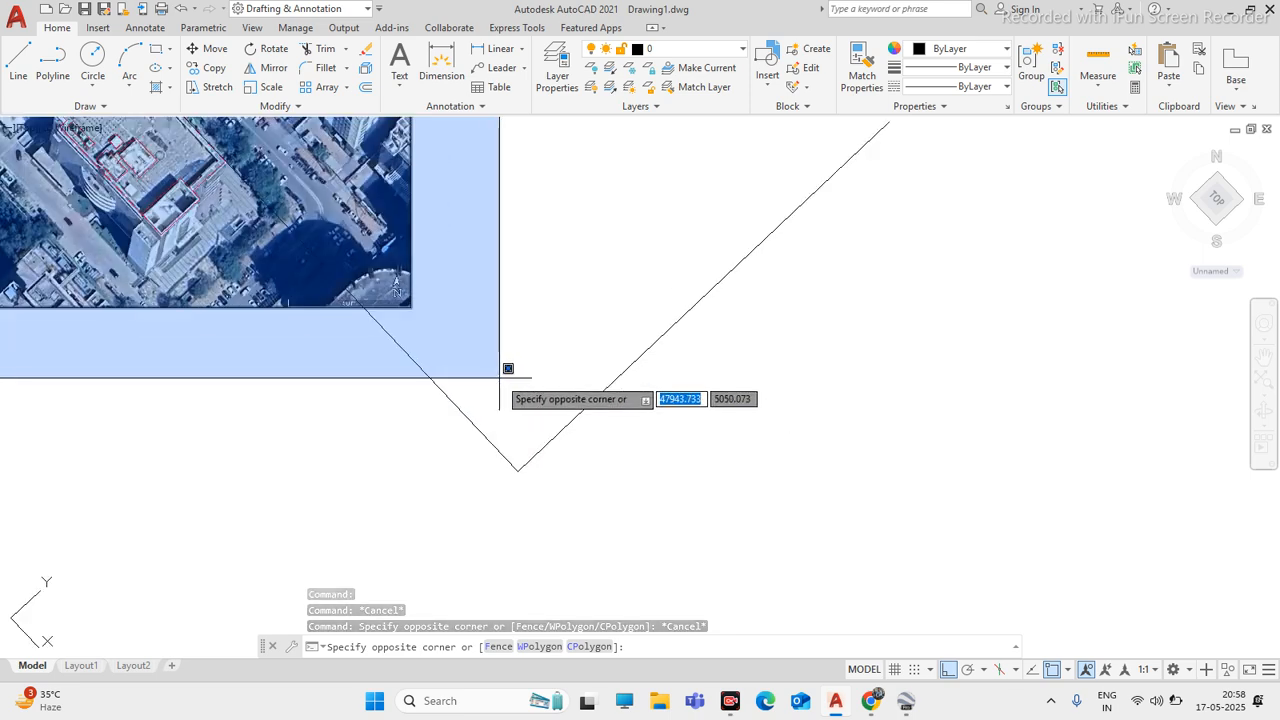
pyautogui.press('Escape')
pyautogui.scroll(-6, 436, 372)
pyautogui.scroll(2, 436, 289)
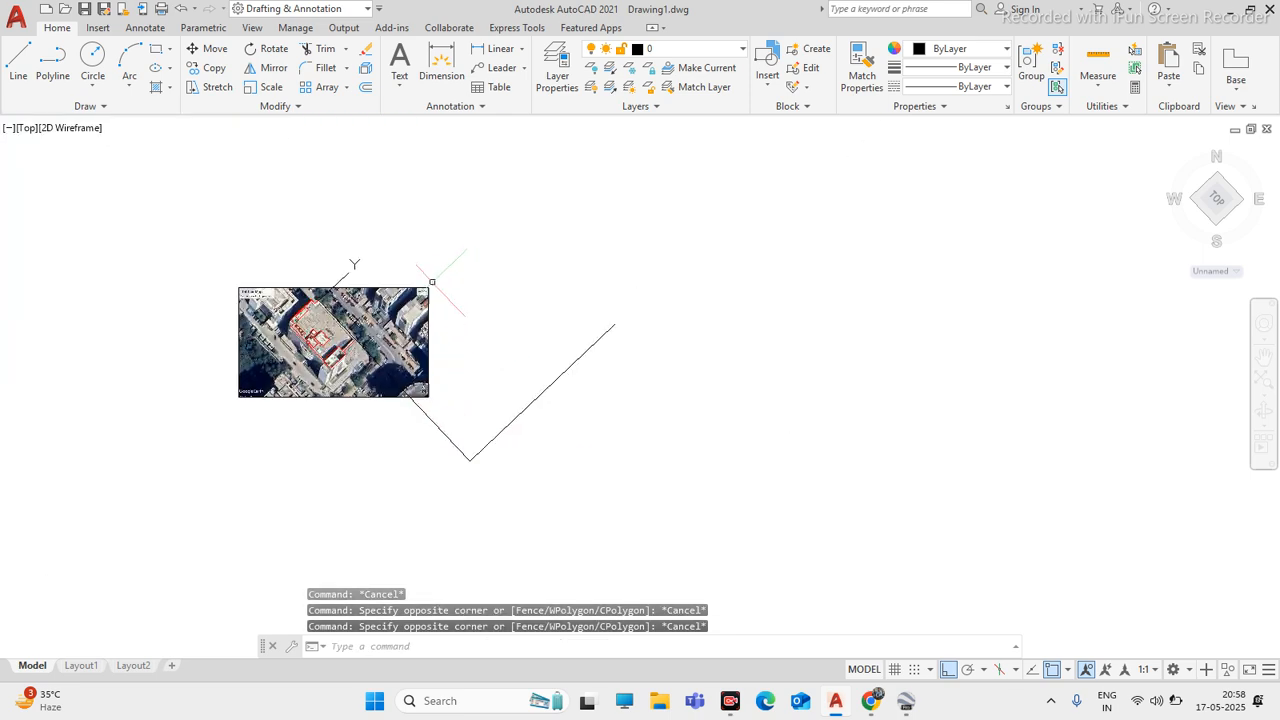
pyautogui.click(481, 241)
pyautogui.press('Escape')
pyautogui.click(541, 232)
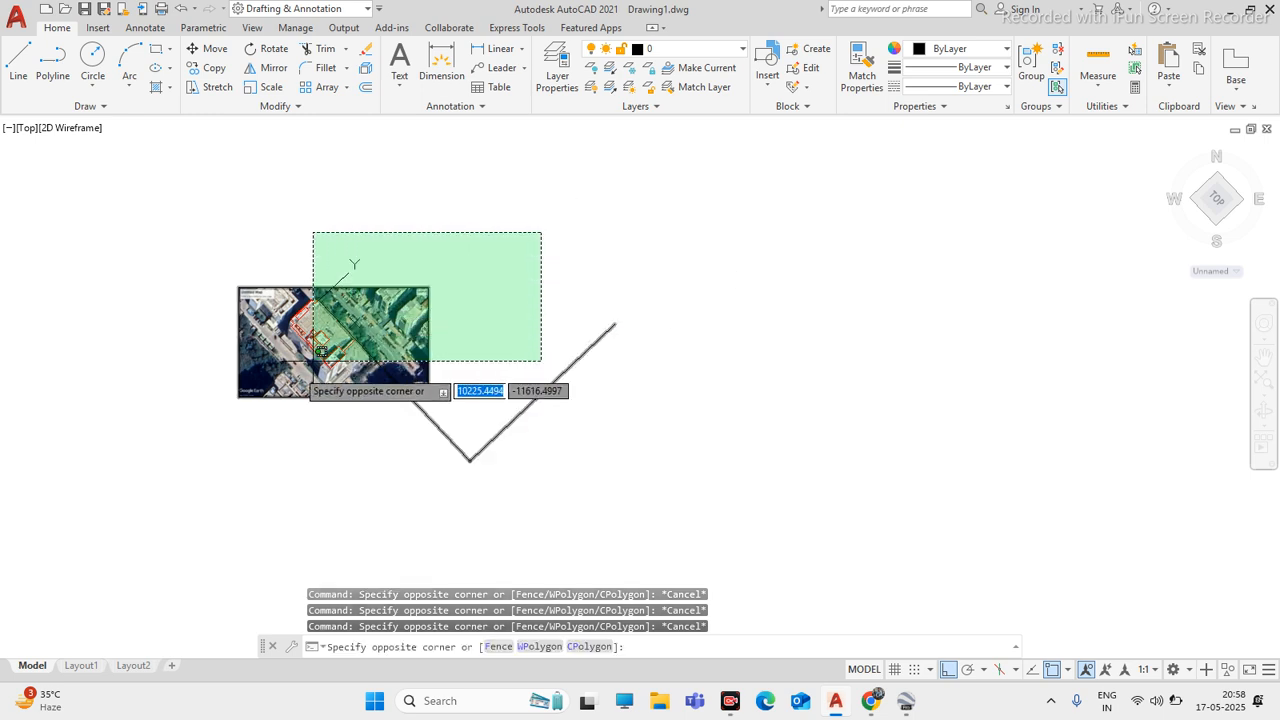
pyautogui.scroll(4, 421, 302)
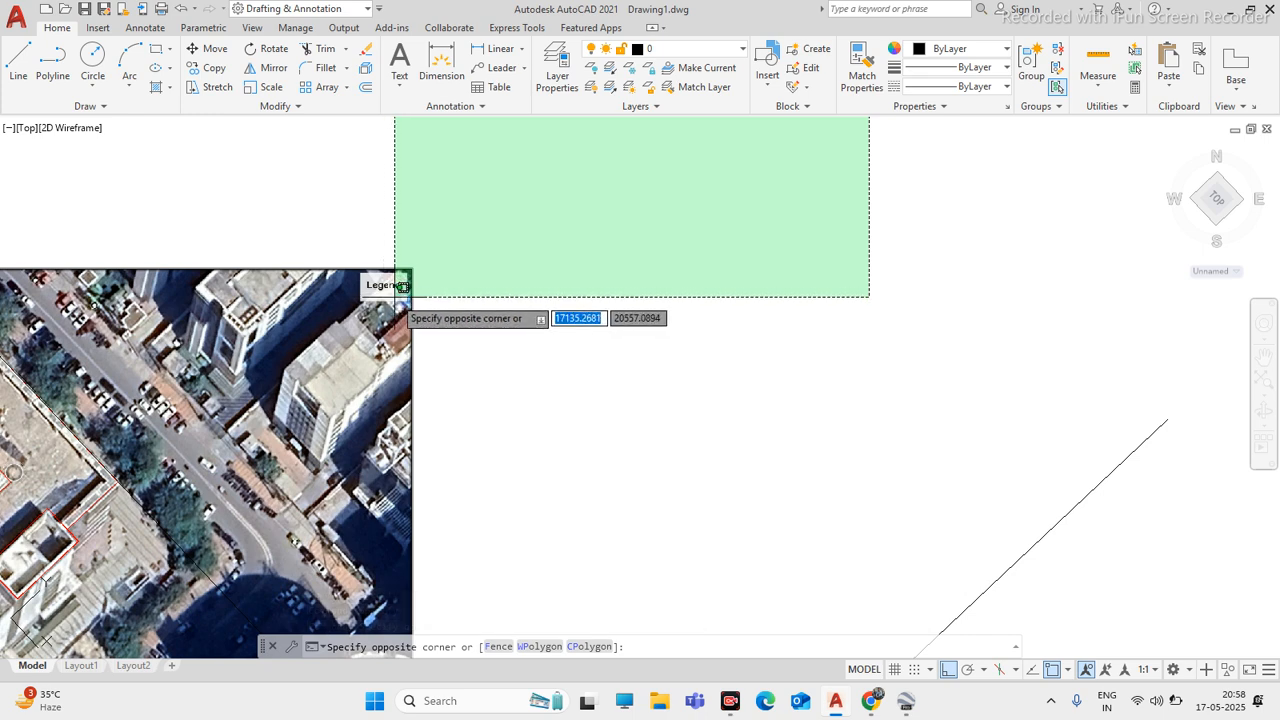
pyautogui.scroll(-3, 405, 288)
pyautogui.click(392, 299)
pyautogui.scroll(-3, 420, 308)
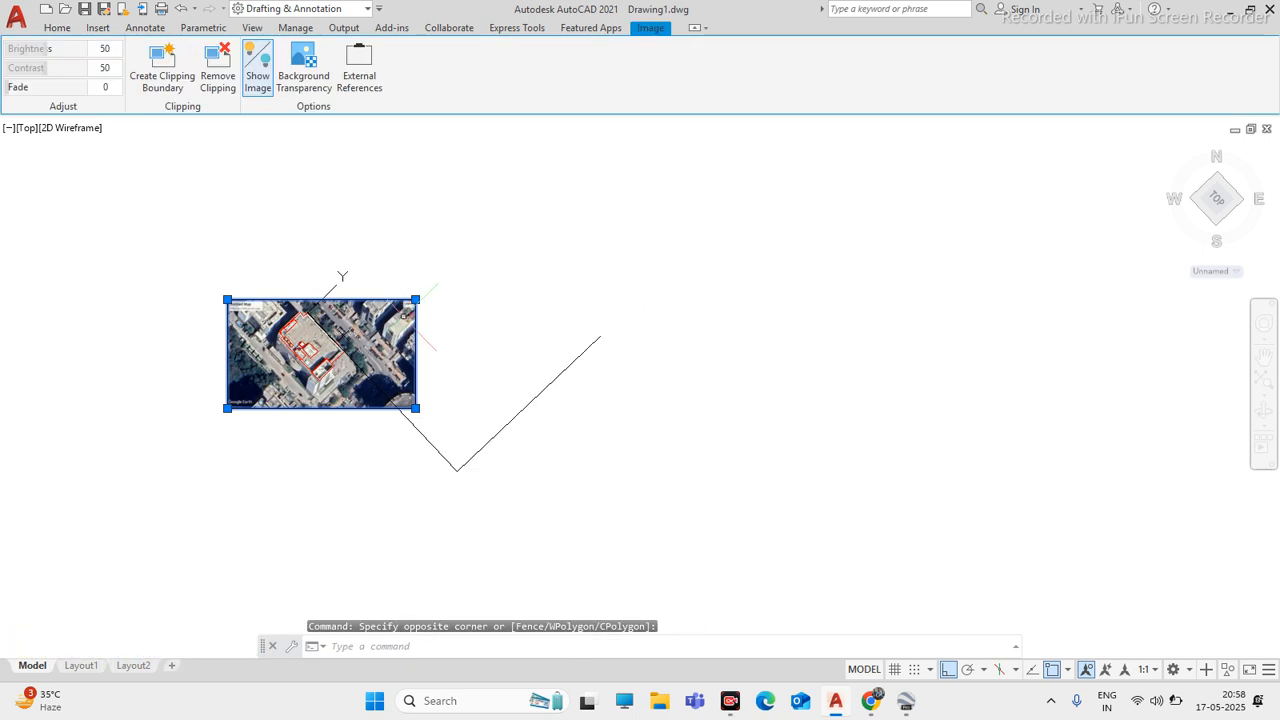
pyautogui.press('Escape')
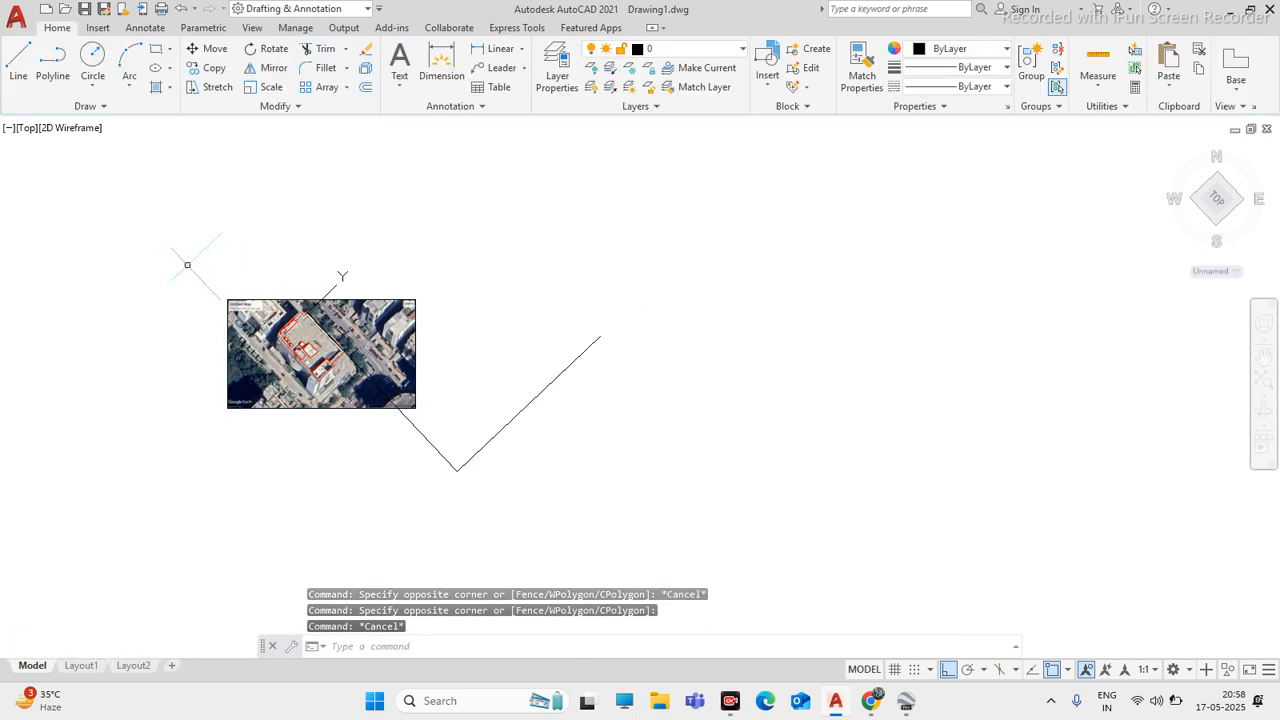
# Window-select the satellite image together with the red roof tracing, leaving the new reference polyline out of the selection
pyautogui.click(118, 239)
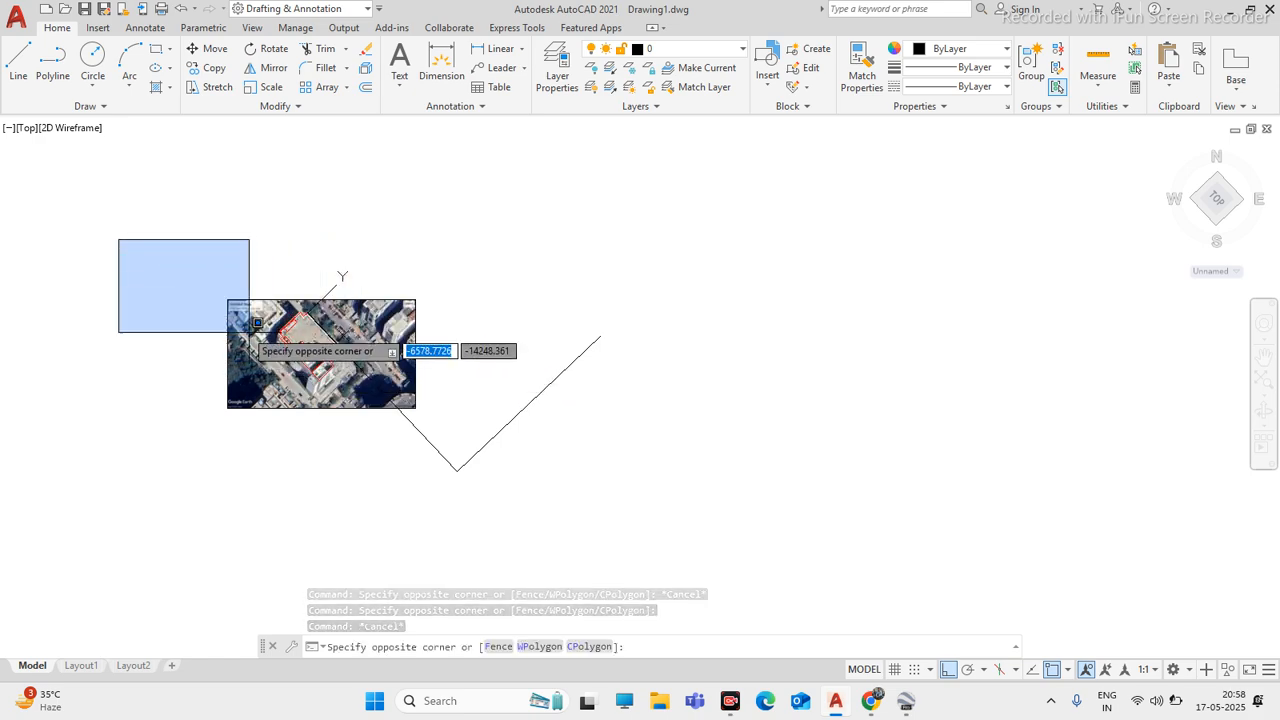
pyautogui.scroll(4, 261, 328)
pyautogui.scroll(-6, 330, 390)
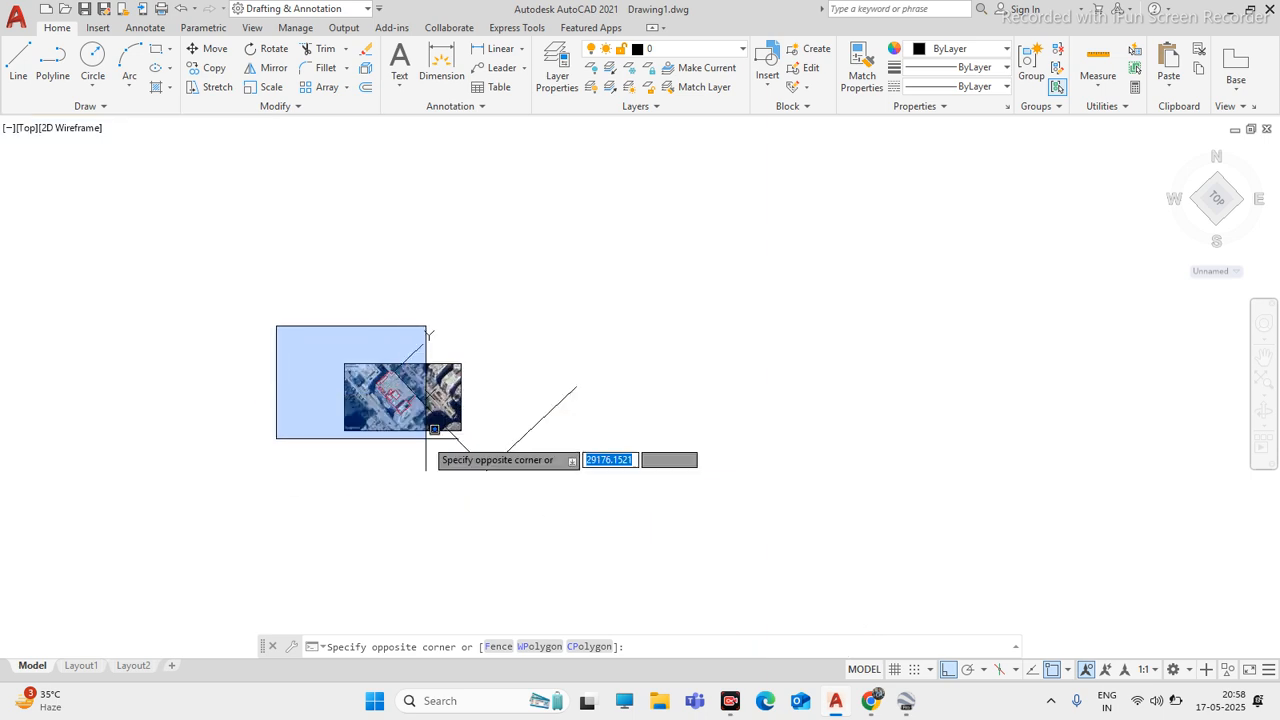
pyautogui.scroll(4, 367, 406)
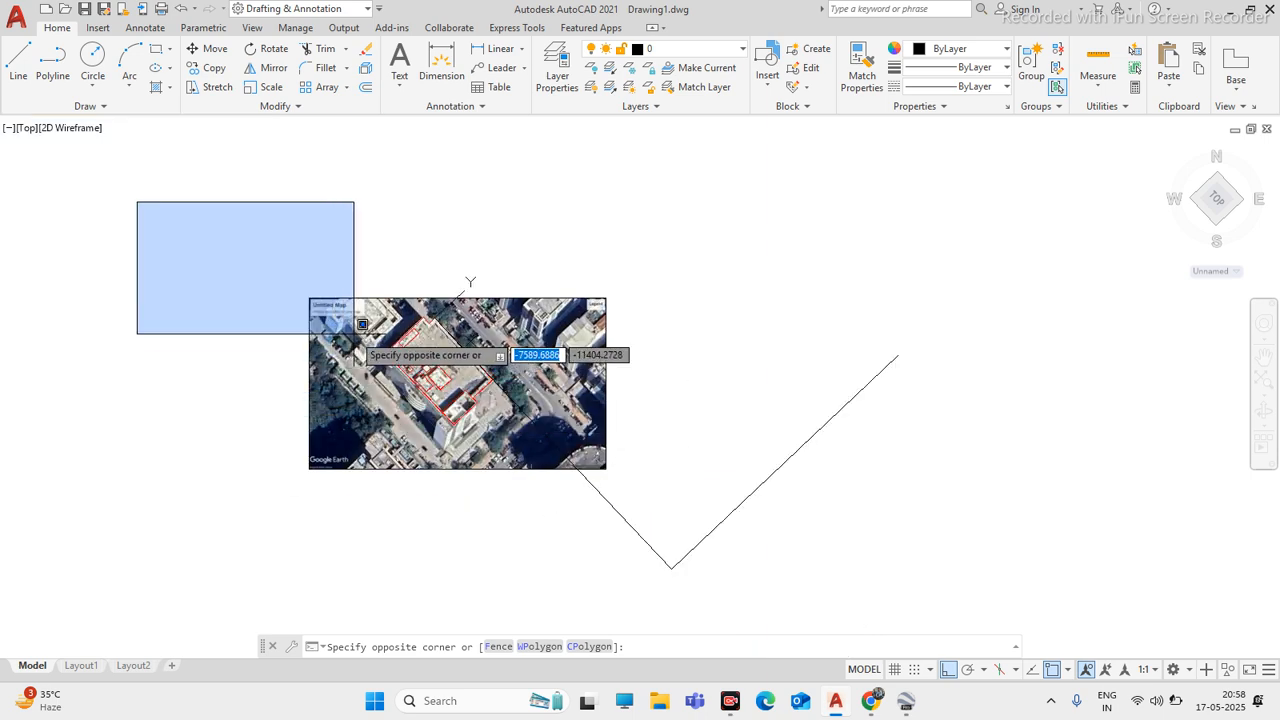
pyautogui.scroll(2, 362, 324)
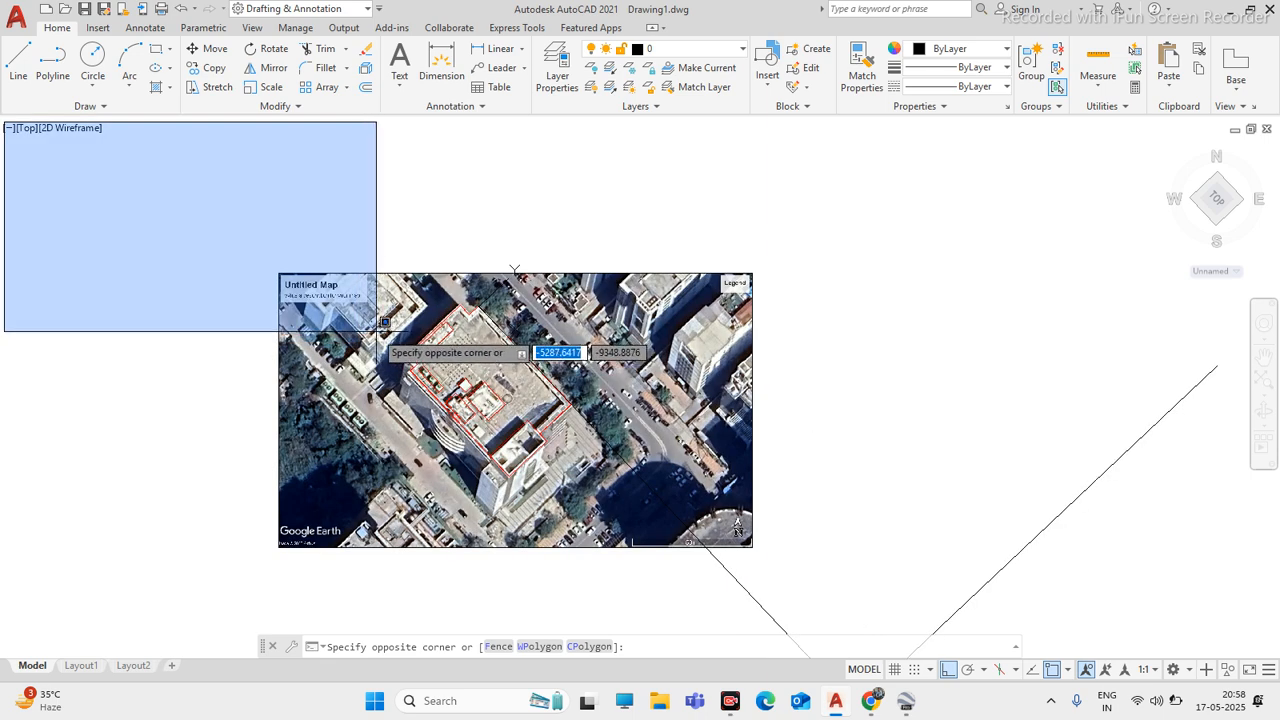
pyautogui.scroll(-5, 400, 285)
pyautogui.scroll(7, 372, 307)
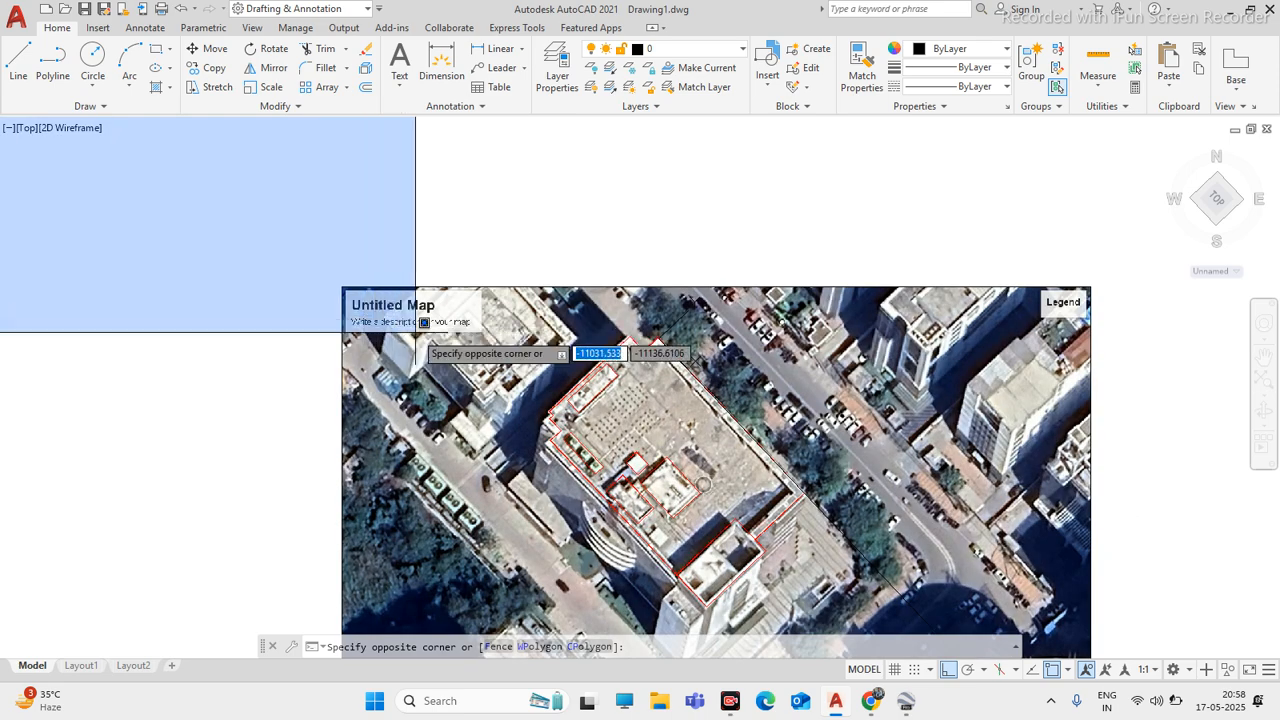
pyautogui.scroll(-2, 416, 332)
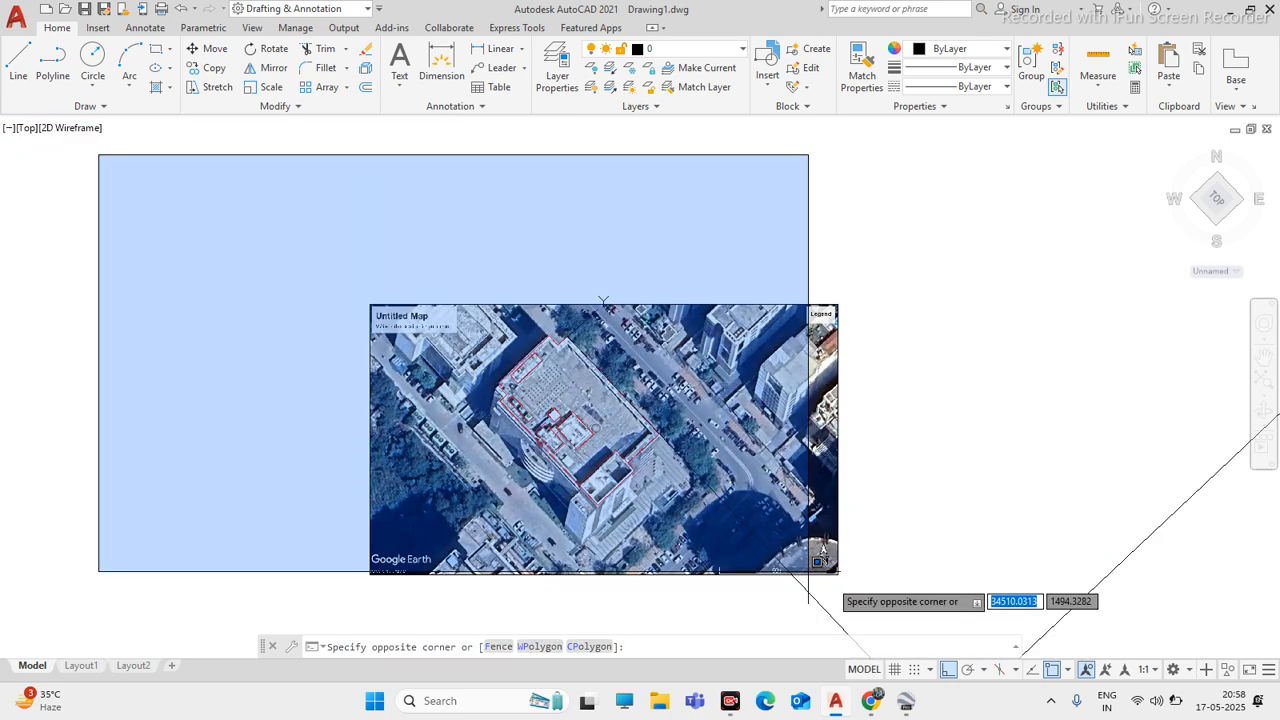
pyautogui.scroll(-8, 509, 416)
pyautogui.scroll(4, 612, 476)
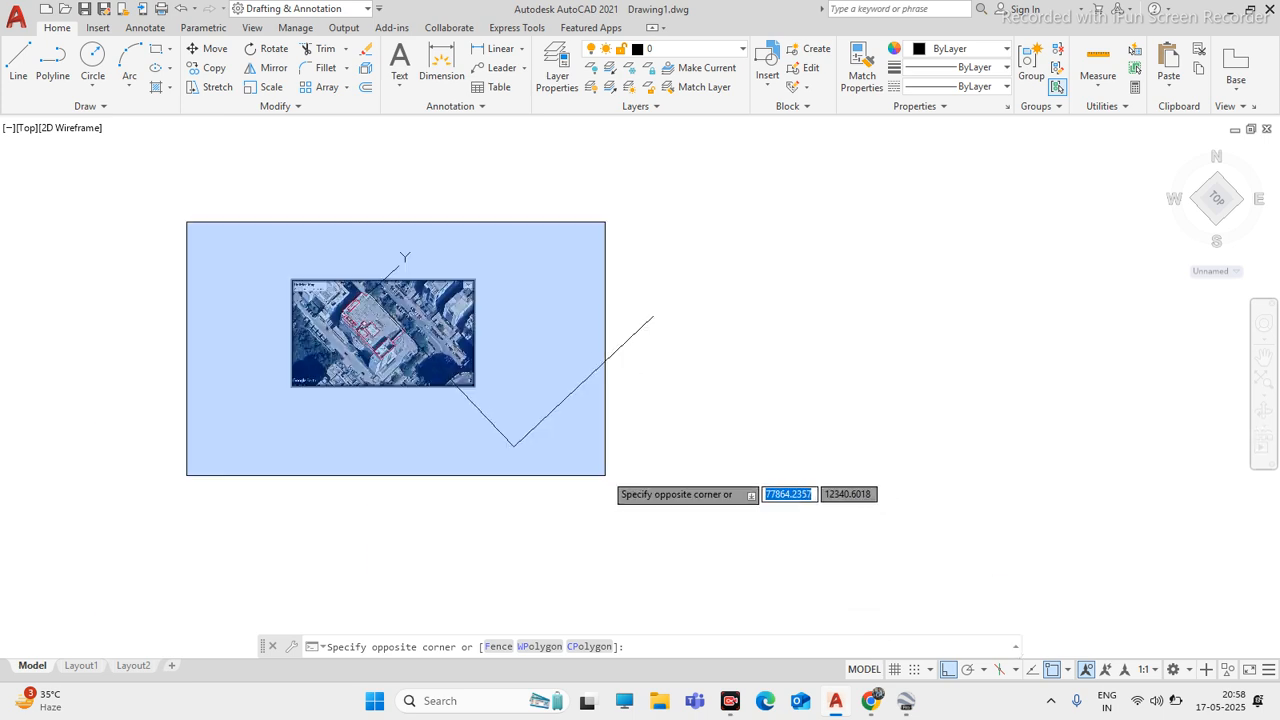
pyautogui.scroll(2, 500, 402)
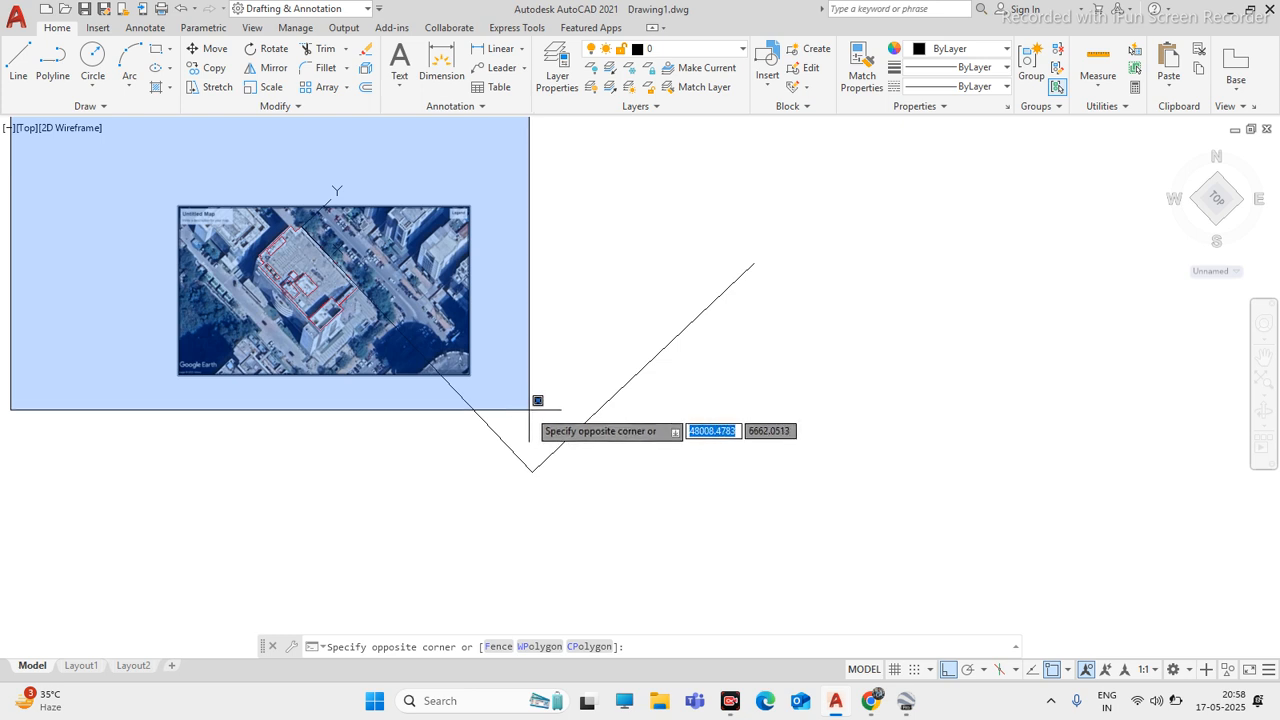
# Start scaling the satellite image together with its traced outlines, using the building's upper roof corner as the base point
pyautogui.click(529, 410)
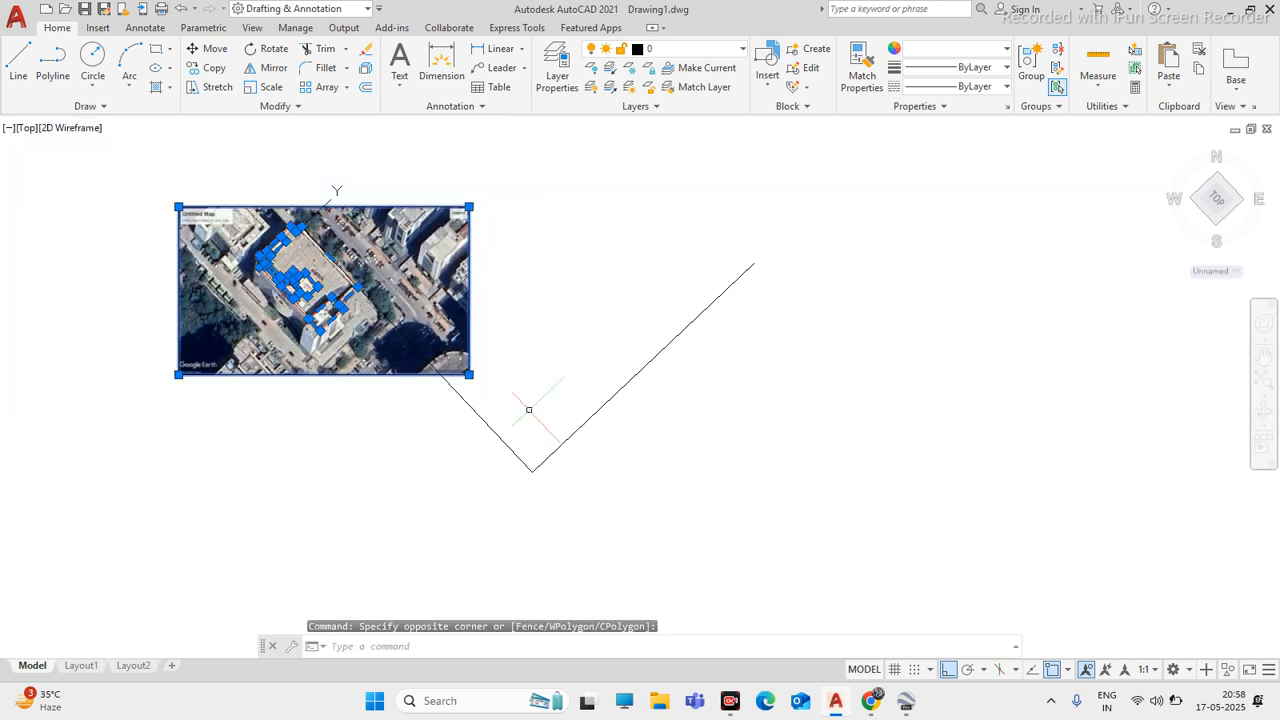
pyautogui.scroll(-2, 511, 378)
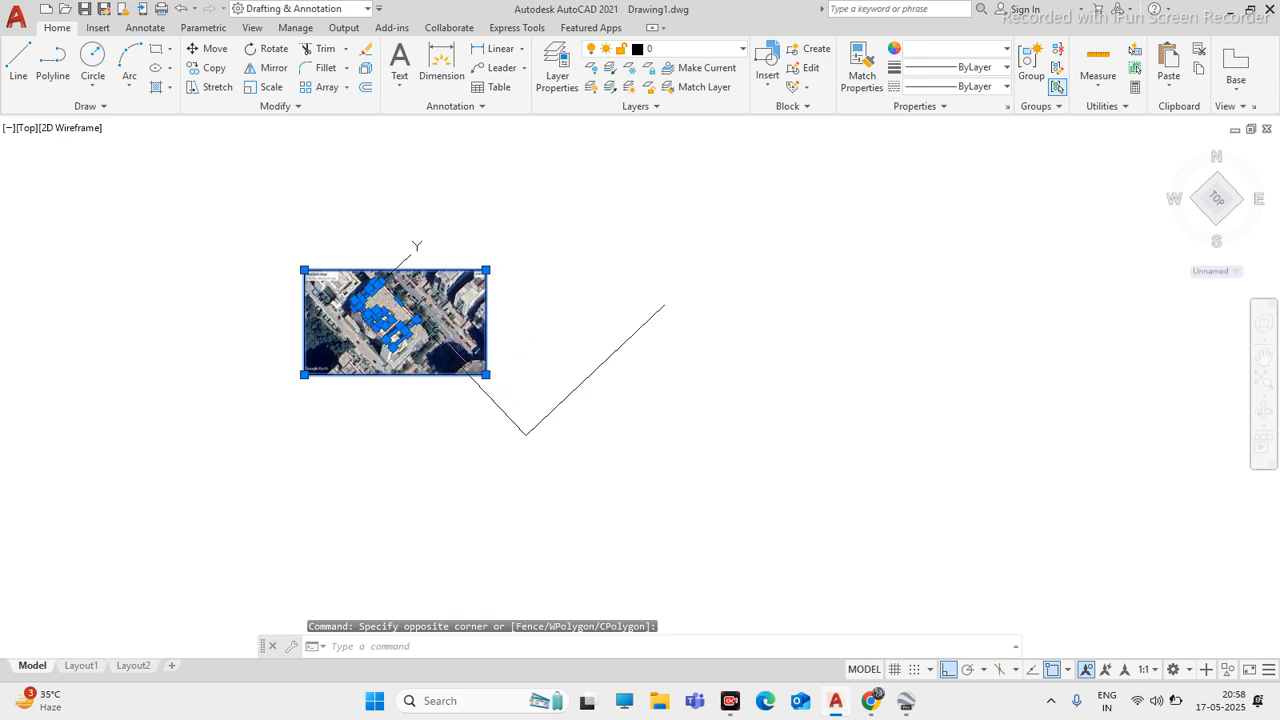
pyautogui.scroll(4, 370, 267)
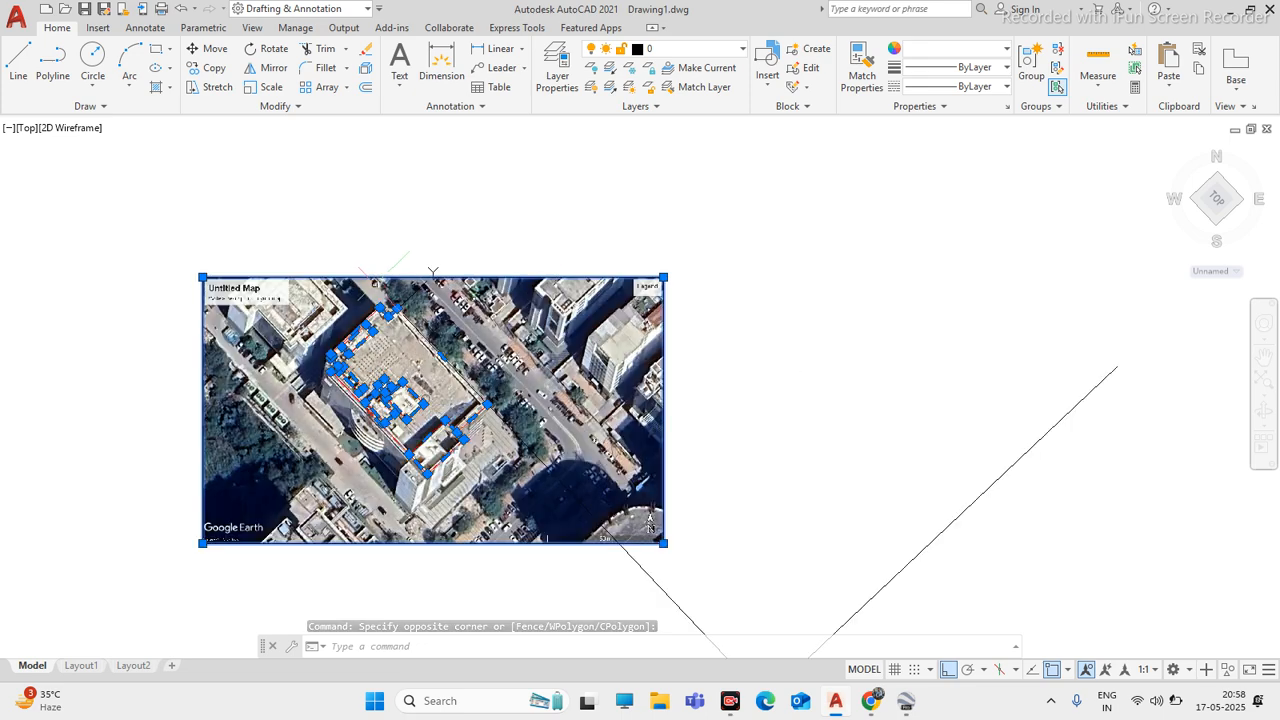
pyautogui.write('SC')
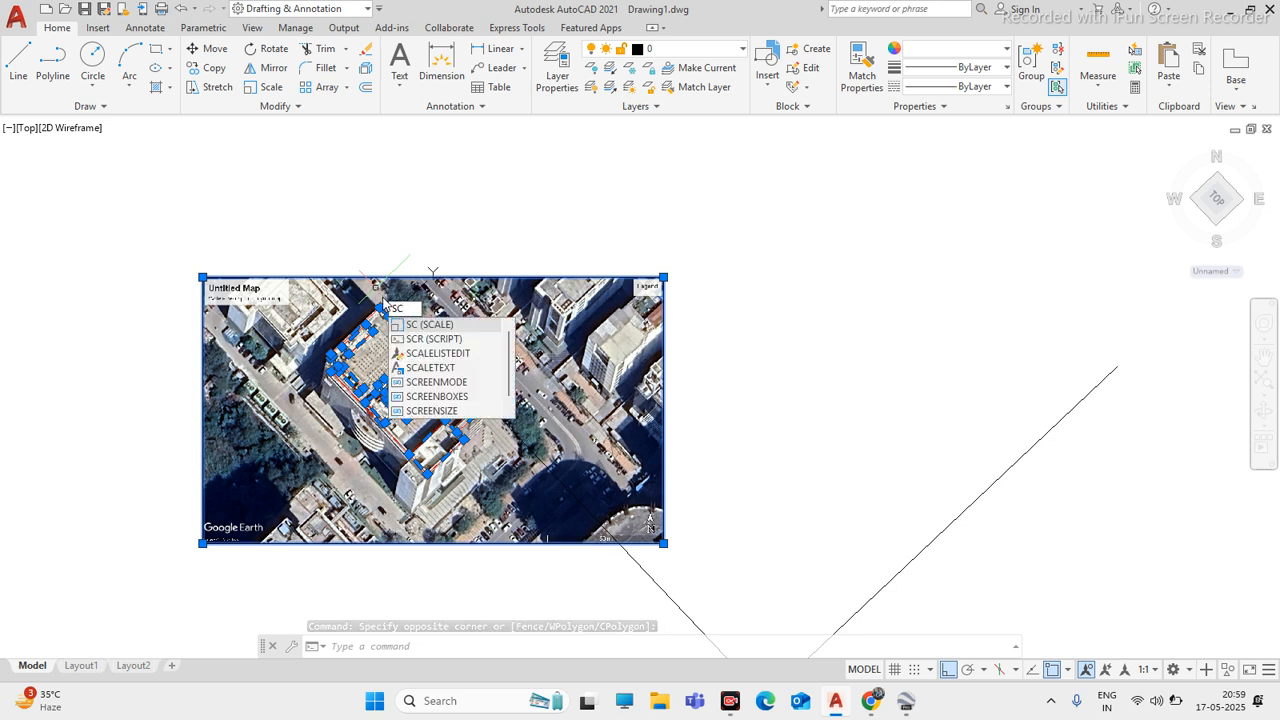
pyautogui.press('Return')
pyautogui.scroll(5, 415, 300)
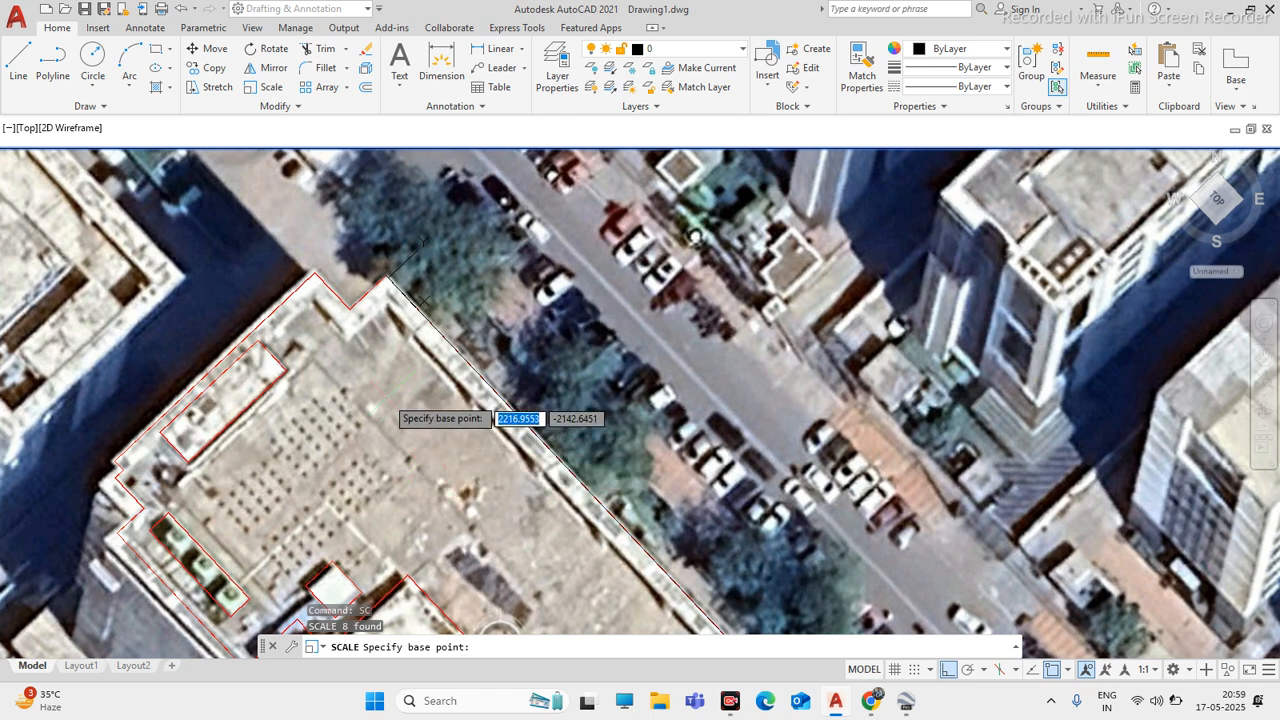
pyautogui.scroll(10, 375, 268)
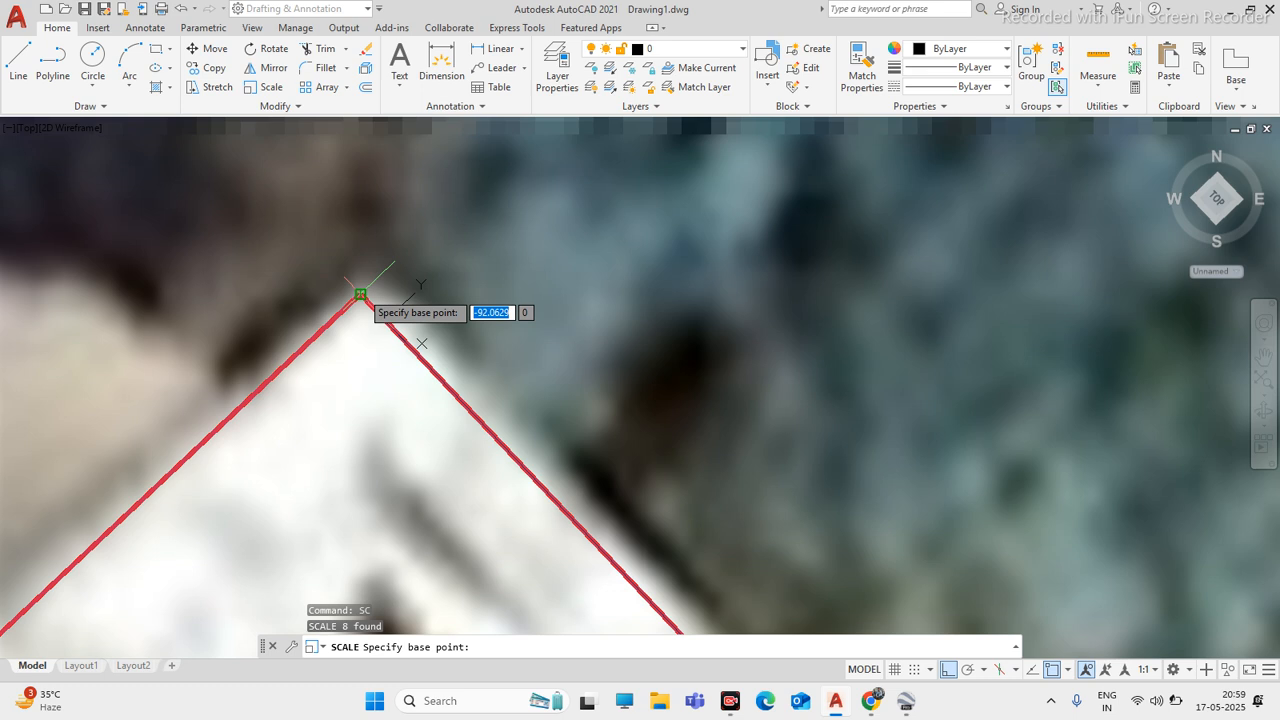
pyautogui.click(360, 294)
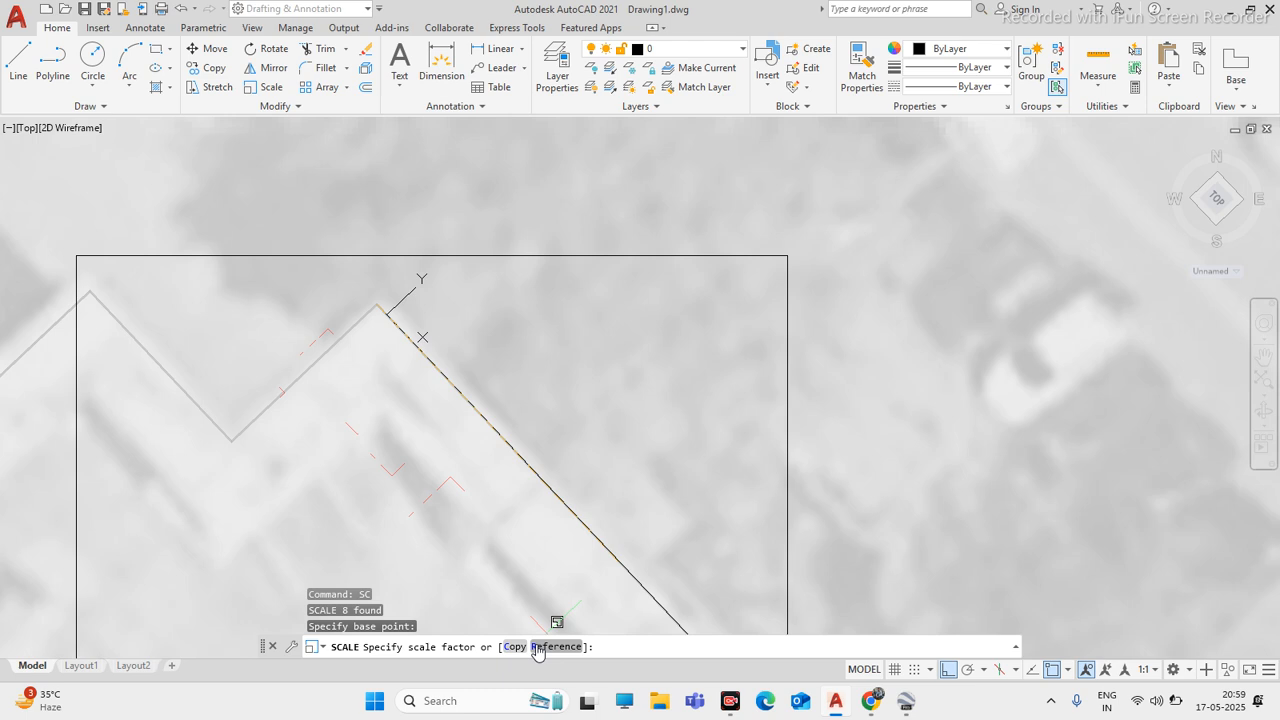
# Try to scale by reference, taking the building's long northeast edge as reference length and the black polyline's corner as the new length
pyautogui.click(540, 647)
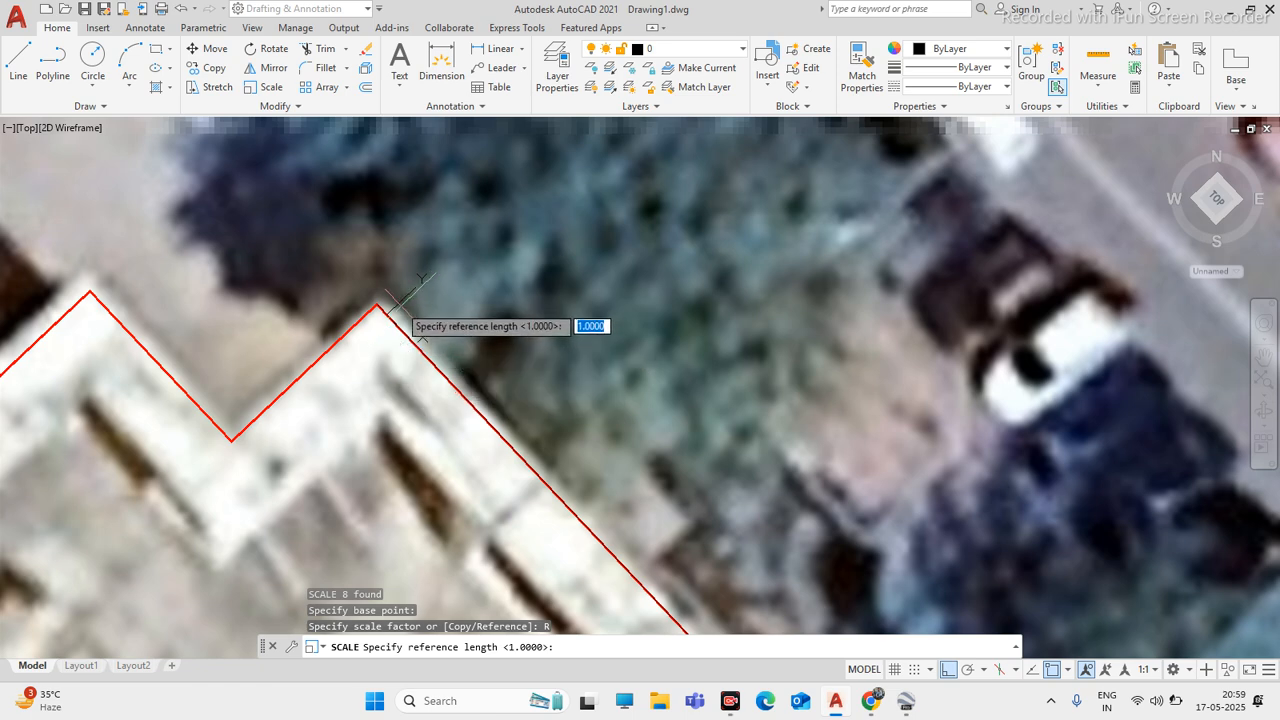
pyautogui.scroll(3, 422, 336)
pyautogui.click(330, 336)
pyautogui.scroll(-5, 335, 338)
pyautogui.scroll(-2, 330, 338)
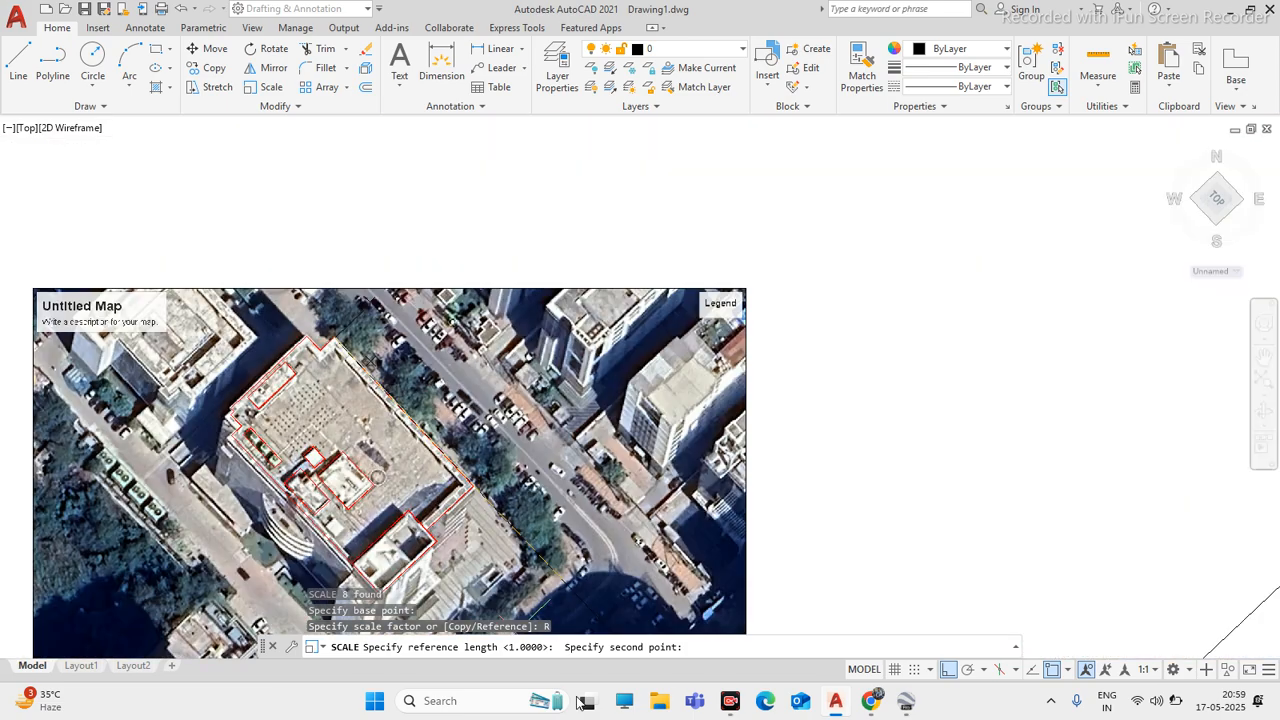
pyautogui.scroll(6, 500, 510)
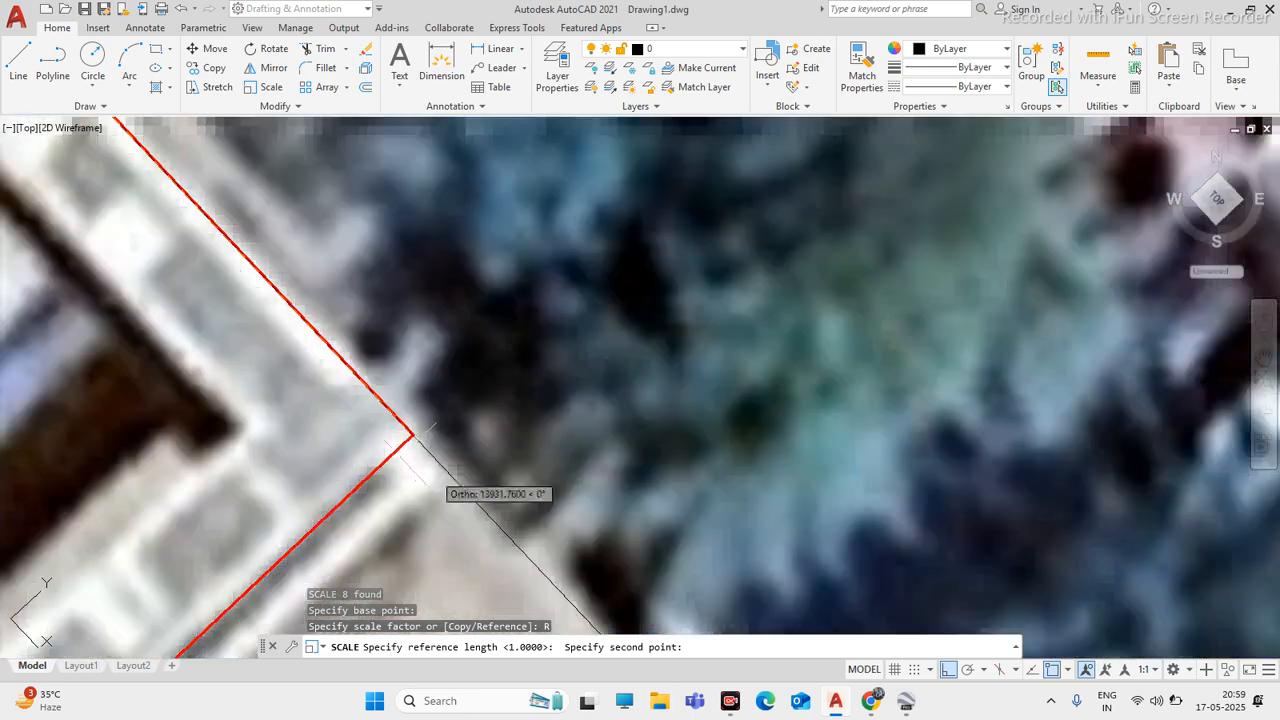
pyautogui.scroll(5, 413, 435)
pyautogui.click(421, 455)
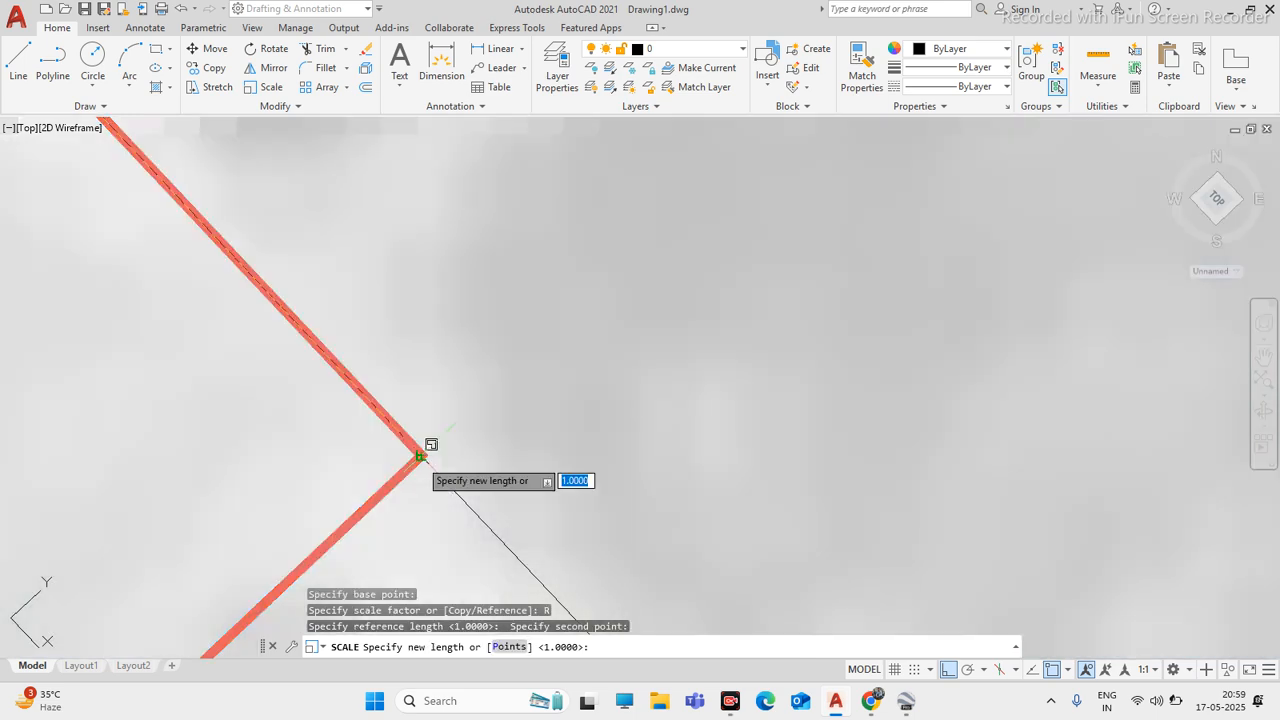
pyautogui.scroll(-10, 425, 452)
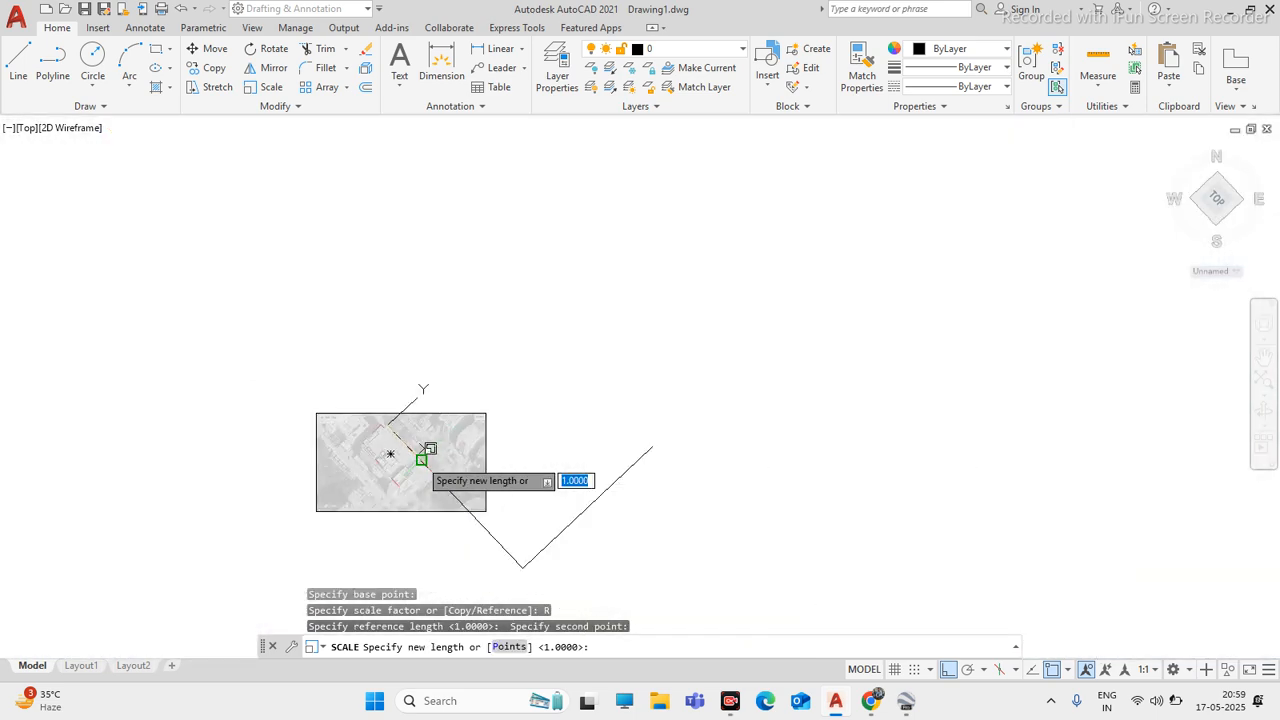
pyautogui.scroll(4, 480, 512)
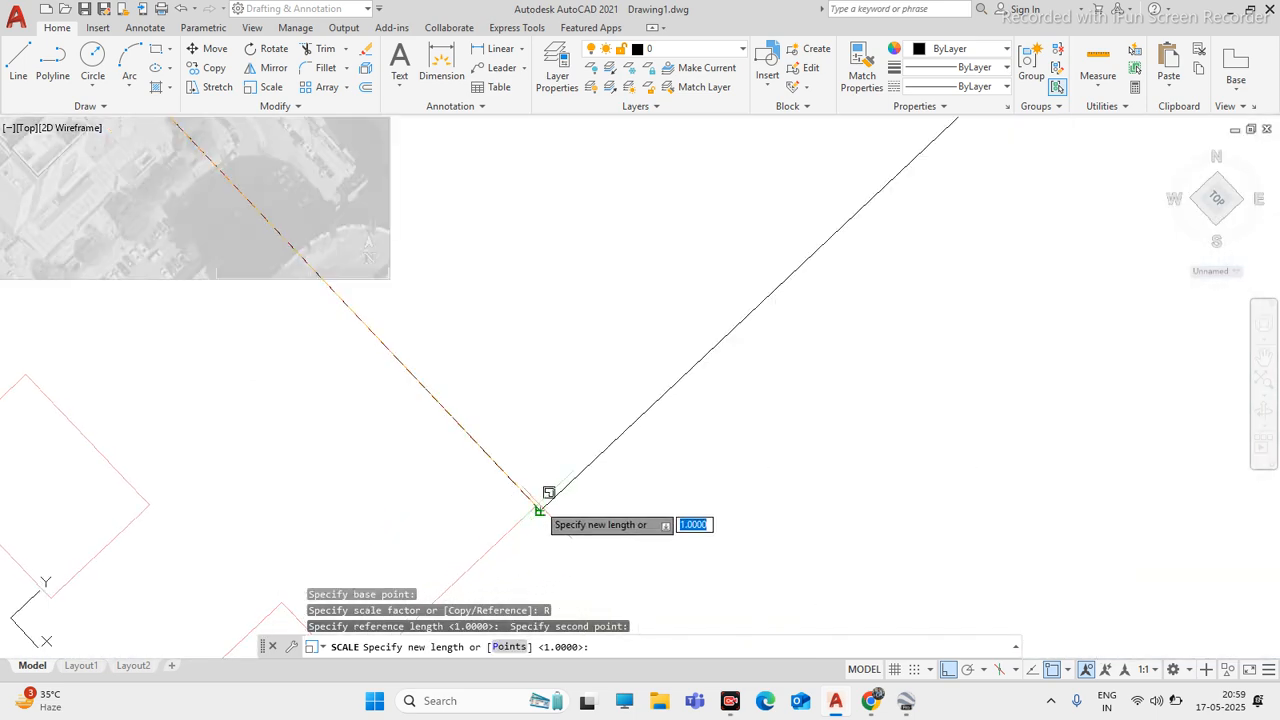
pyautogui.click(540, 505)
pyautogui.scroll(-2, 540, 505)
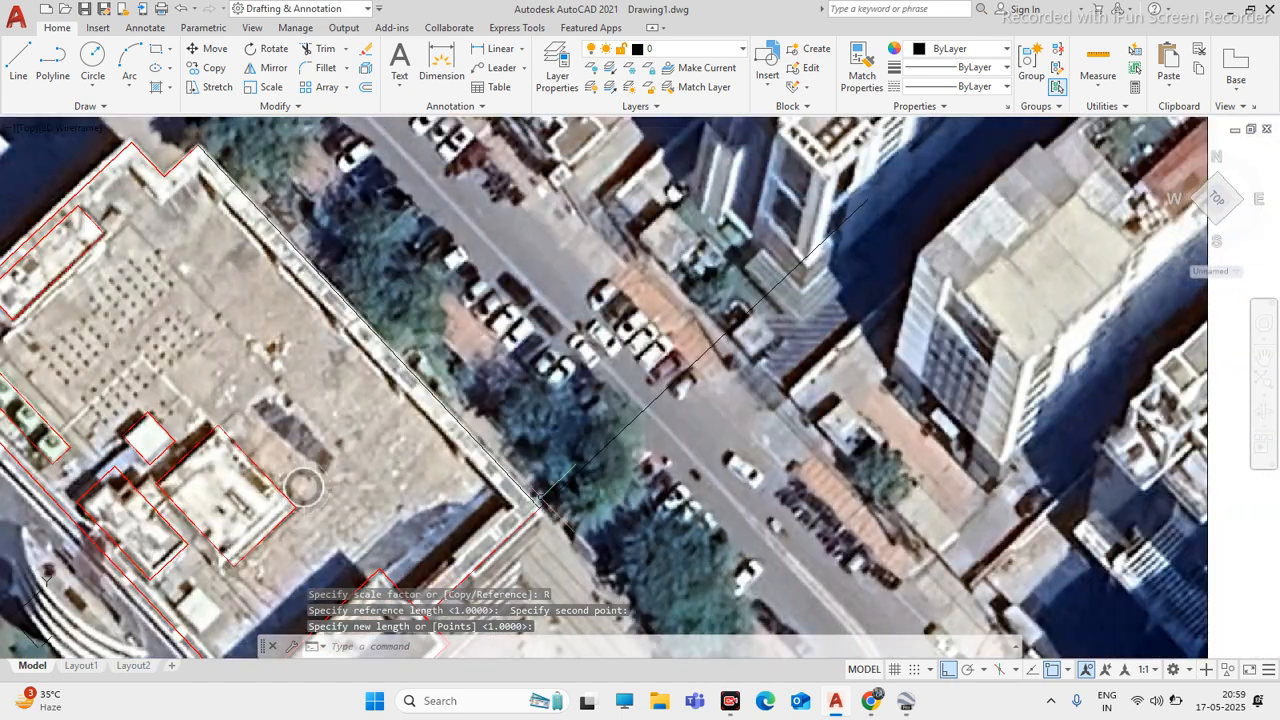
# Undo the reference scaling of the satellite image and traced outlines
pyautogui.click(610, 441)
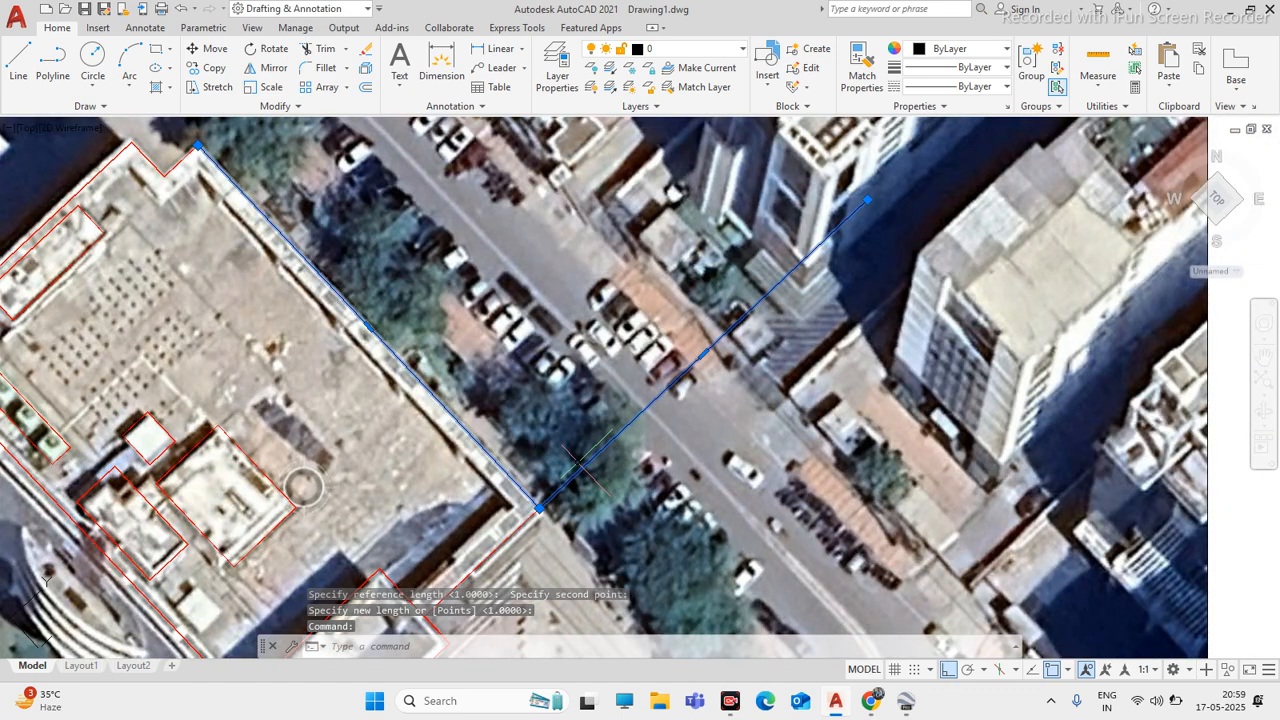
pyautogui.hotkey('ctrl', 'z')
pyautogui.hotkey('ctrl', 'z')
pyautogui.scroll(-5, 557, 457)
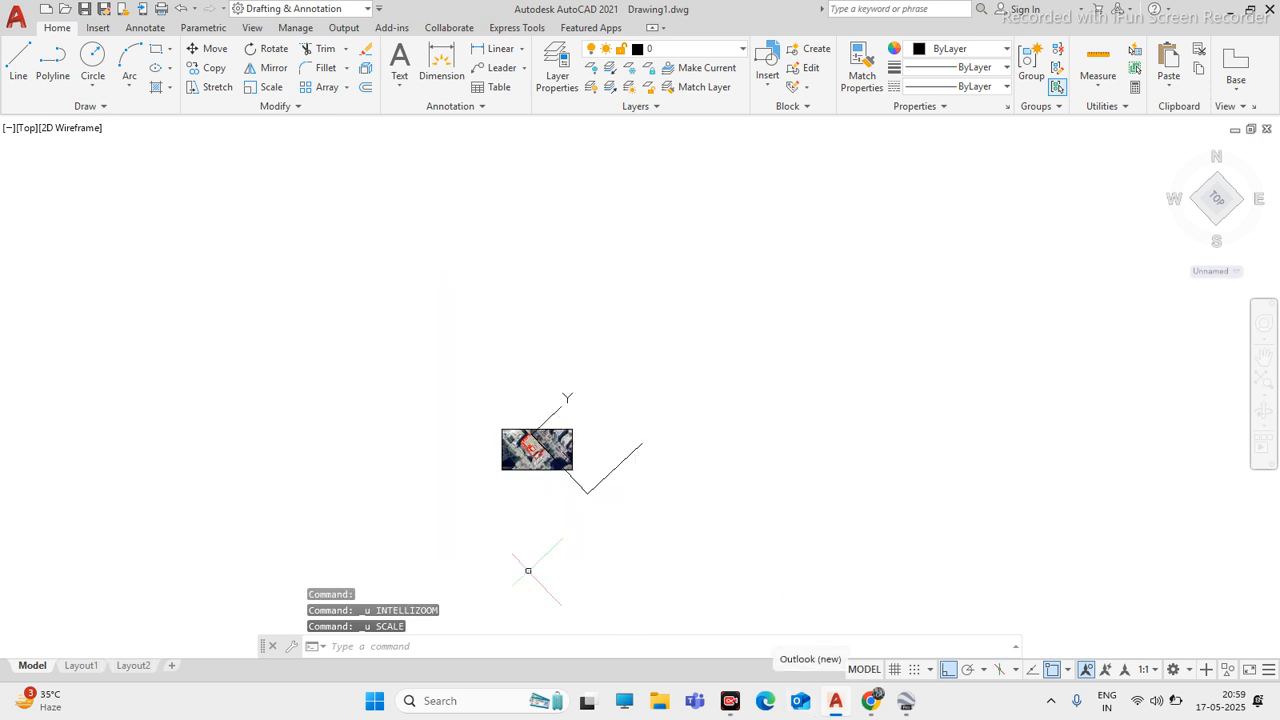
pyautogui.scroll(3, 576, 462)
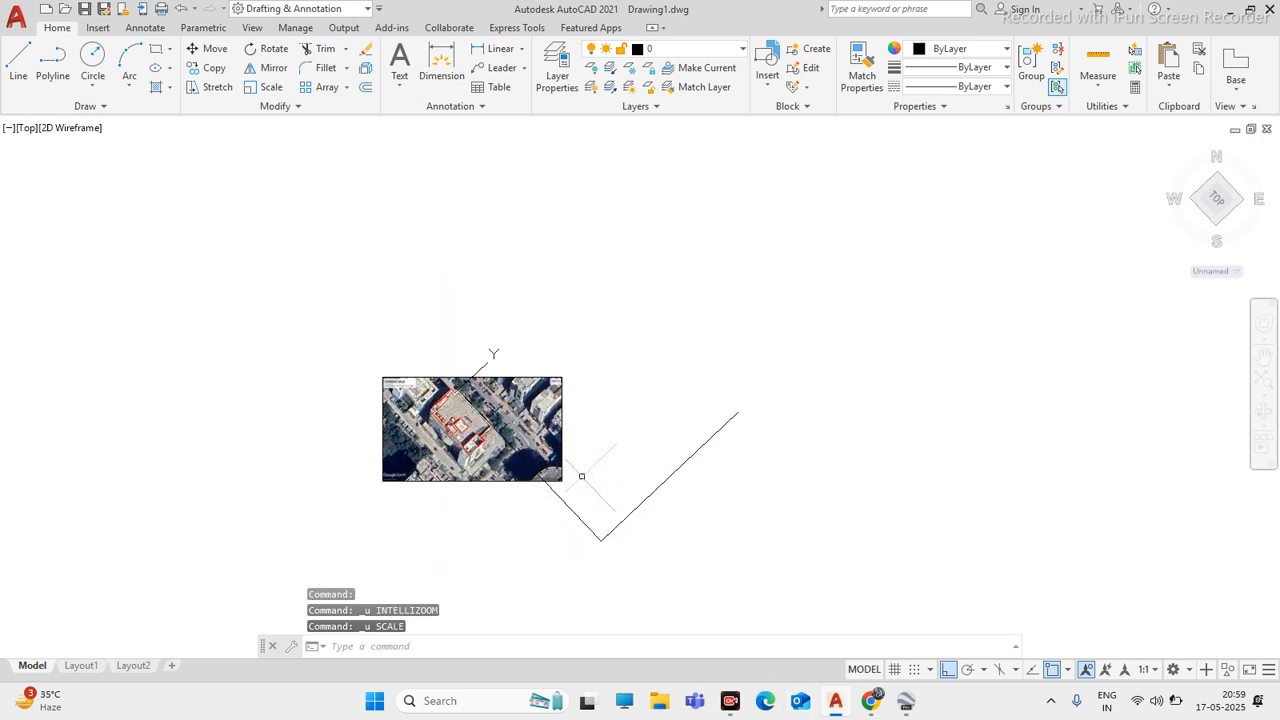
pyautogui.click(682, 463)
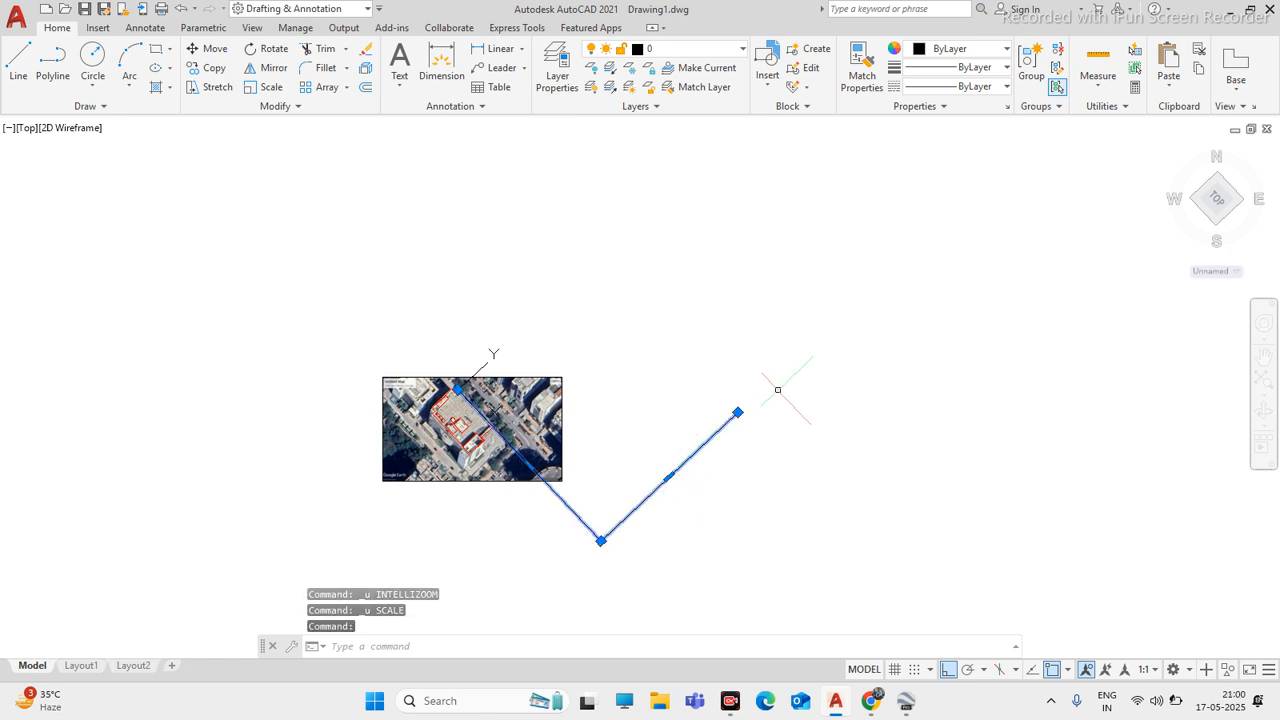
pyautogui.press('Escape')
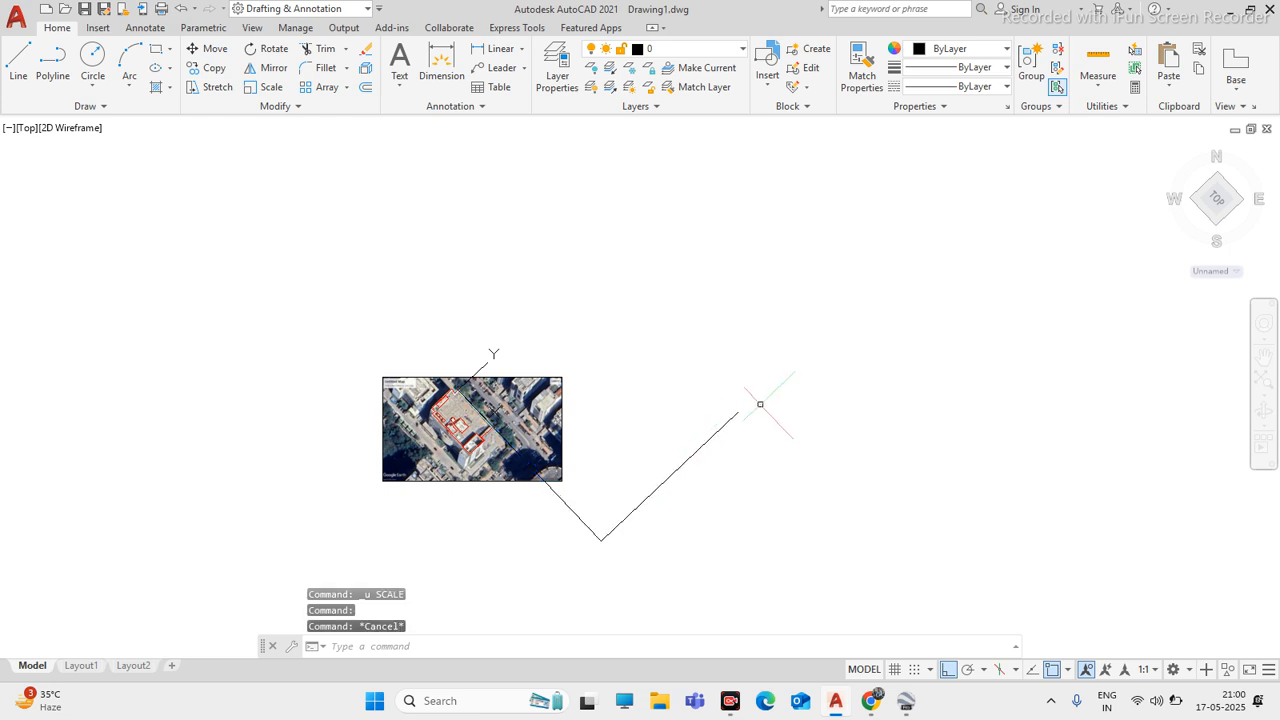
pyautogui.click(761, 400)
pyautogui.click(712, 455)
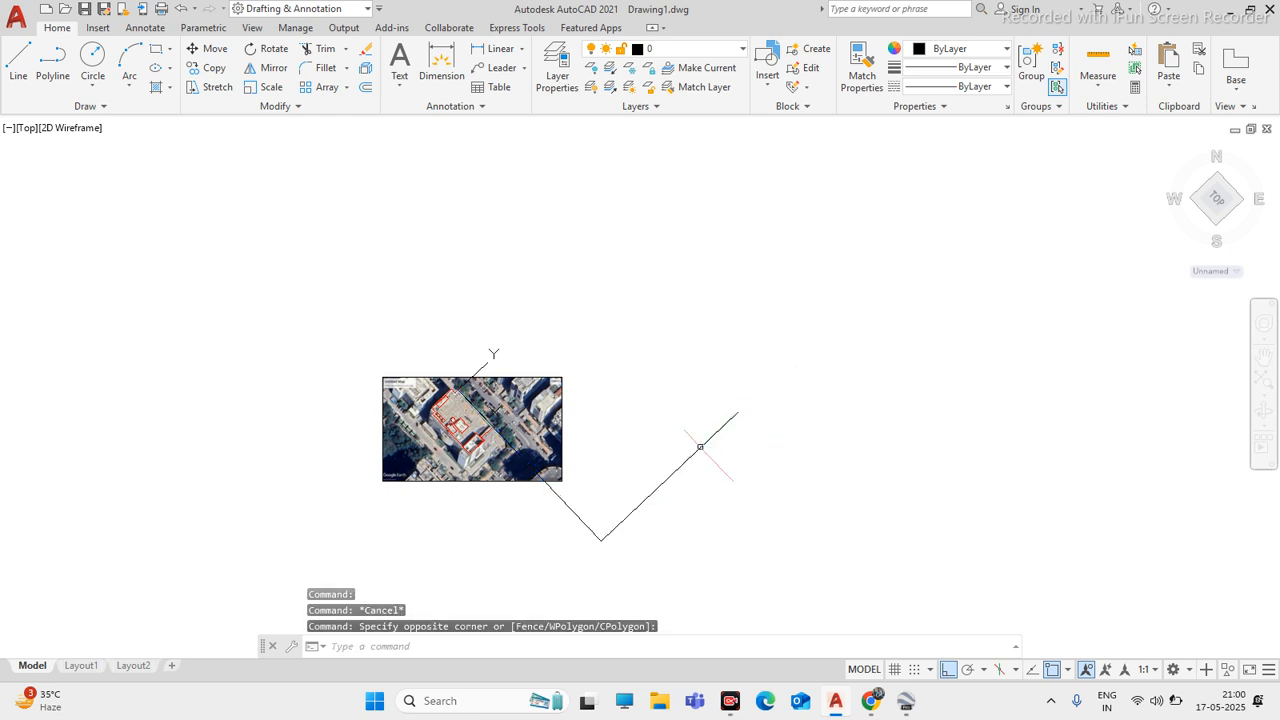
pyautogui.press('Escape')
# Select the satellite image with its traced outlines and examine the roof outlines and the black polyline at different scales
pyautogui.click(274, 311)
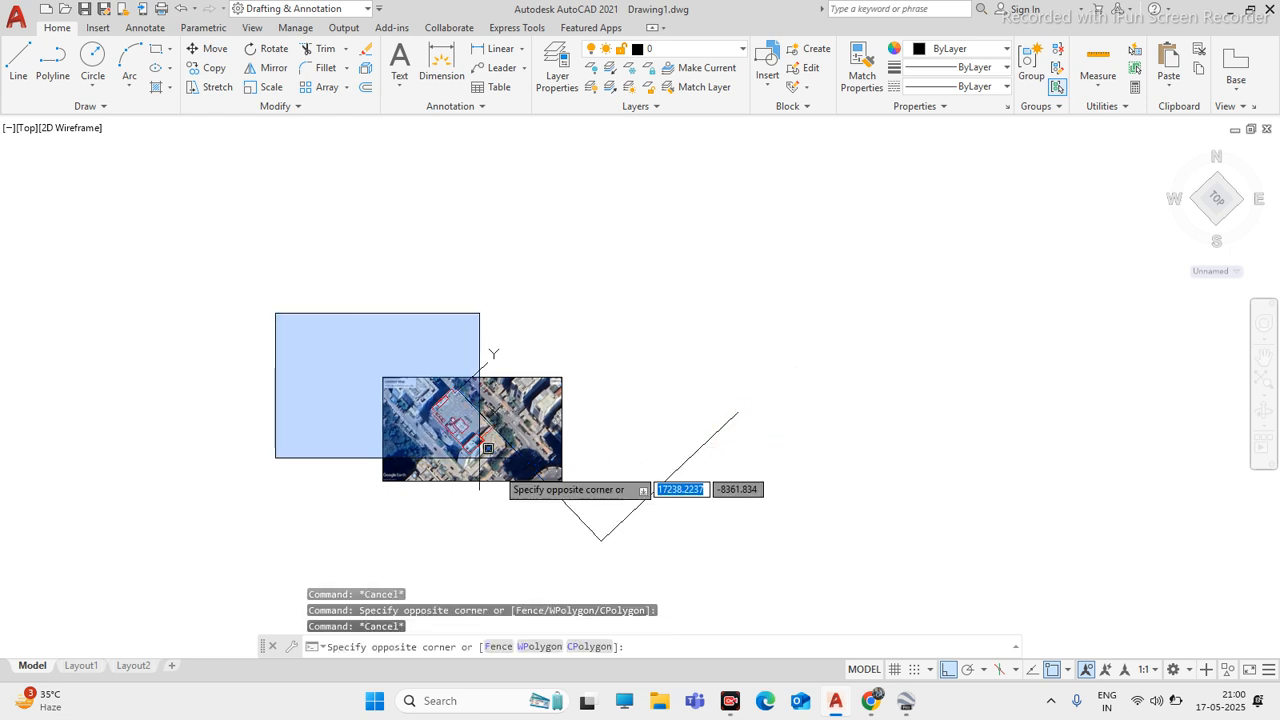
pyautogui.scroll(2, 598, 498)
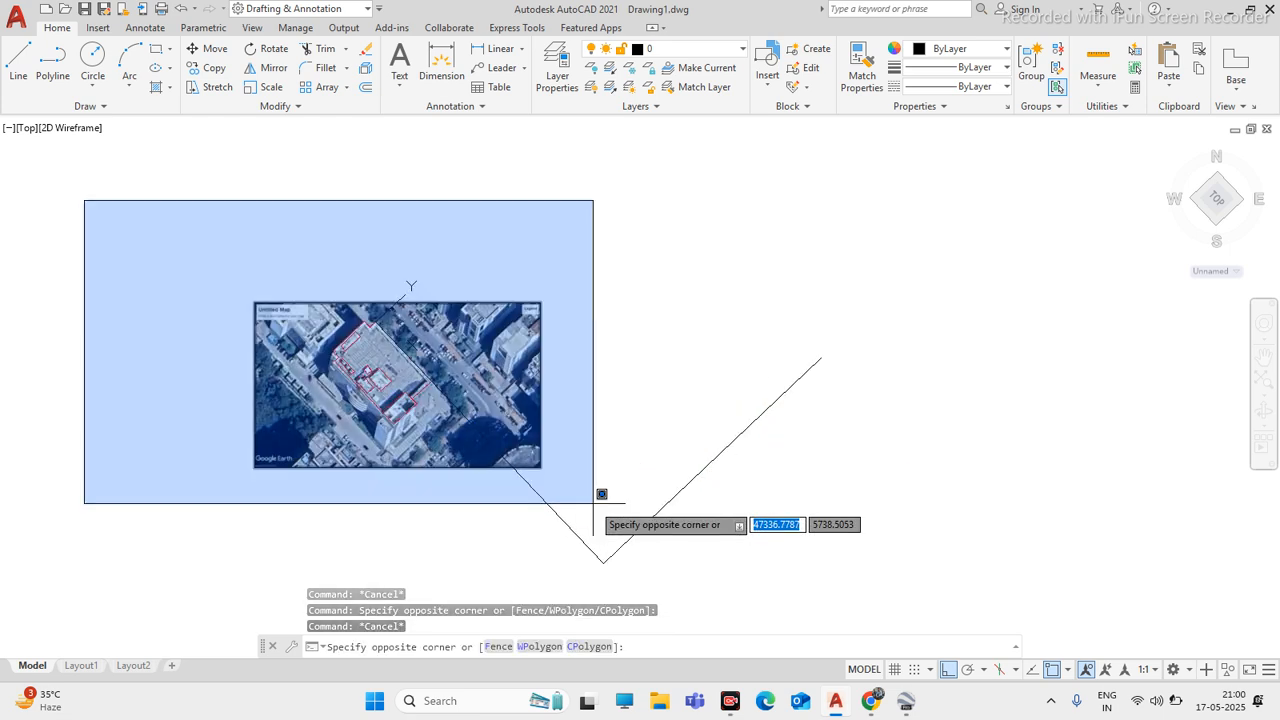
pyautogui.click(594, 502)
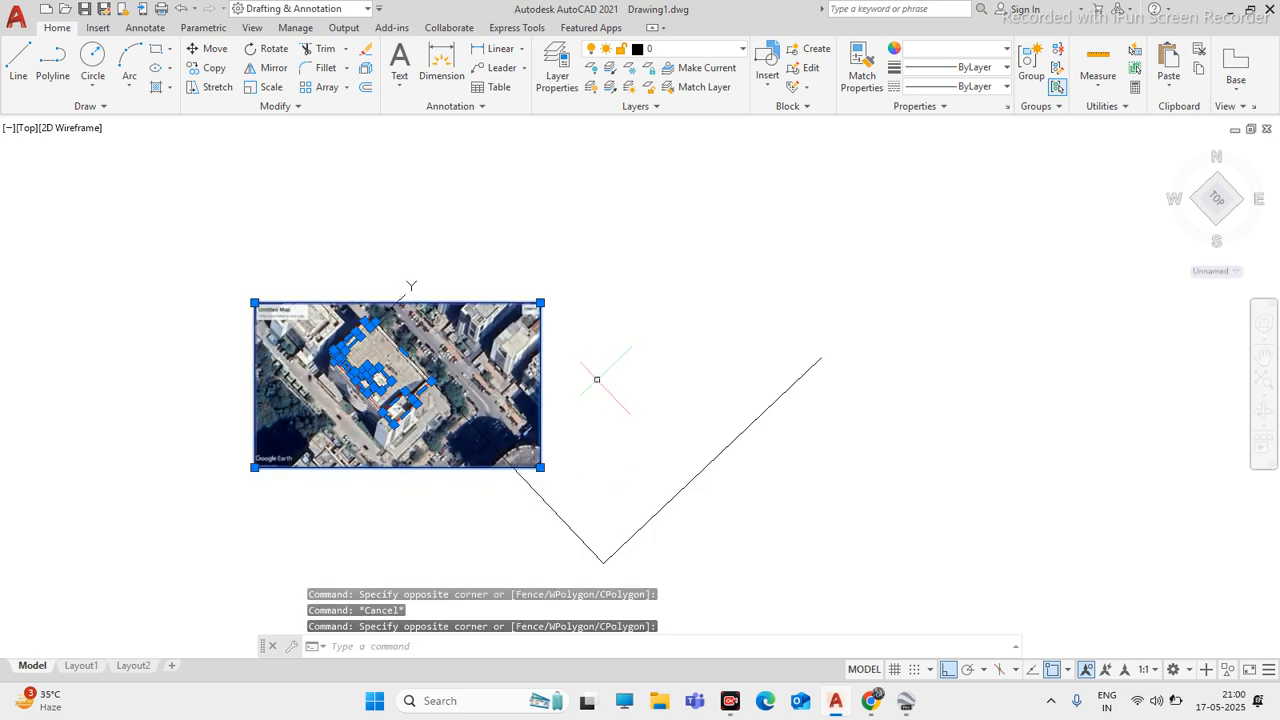
pyautogui.scroll(-5, 594, 380)
pyautogui.scroll(7, 587, 377)
pyautogui.scroll(-5, 587, 377)
pyautogui.scroll(4, 587, 377)
pyautogui.scroll(-4, 570, 372)
pyautogui.scroll(8, 551, 368)
pyautogui.scroll(-5, 541, 373)
pyautogui.scroll(4, 541, 373)
pyautogui.scroll(-6, 543, 374)
pyautogui.scroll(6, 563, 378)
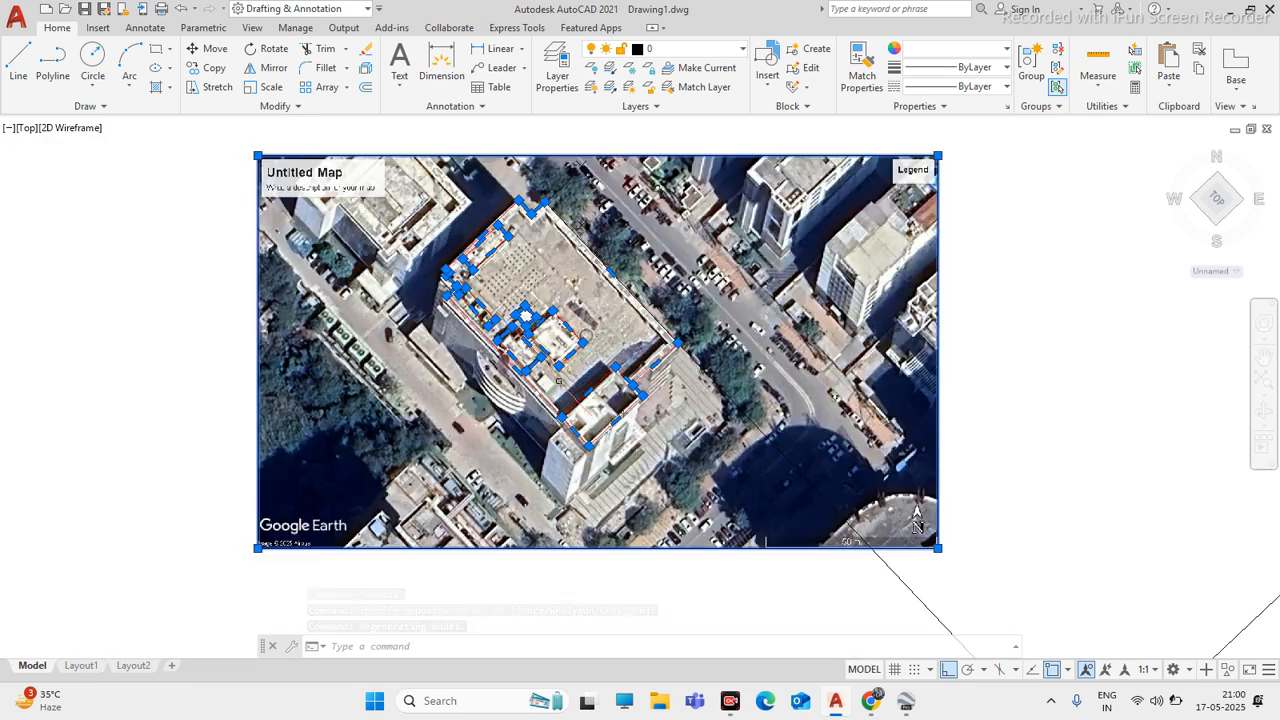
pyautogui.scroll(3, 563, 372)
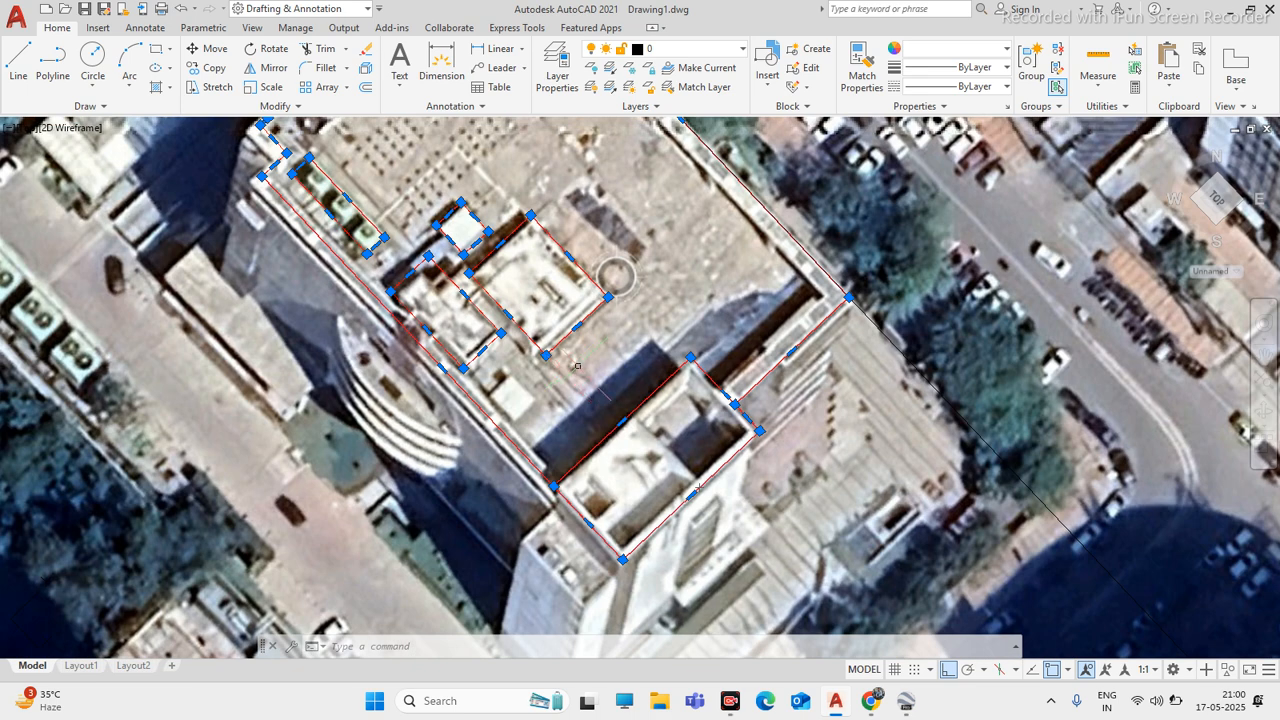
pyautogui.scroll(4, 581, 364)
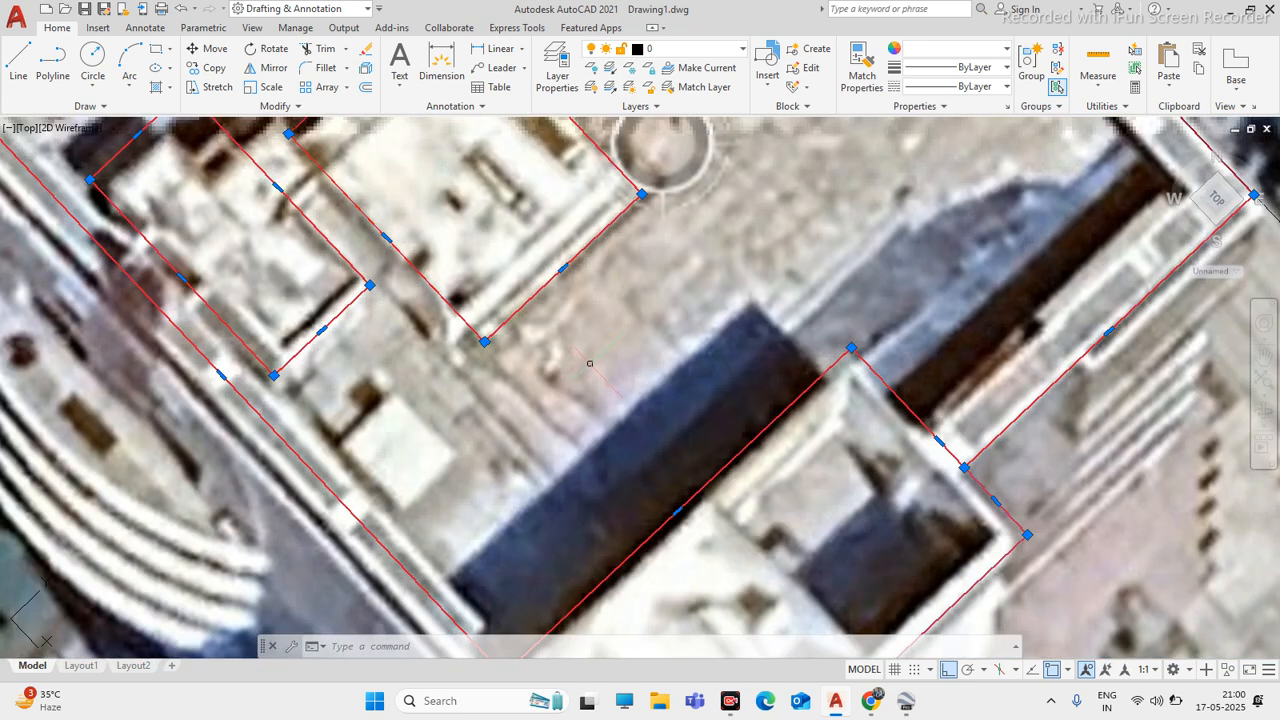
pyautogui.scroll(-12, 578, 340)
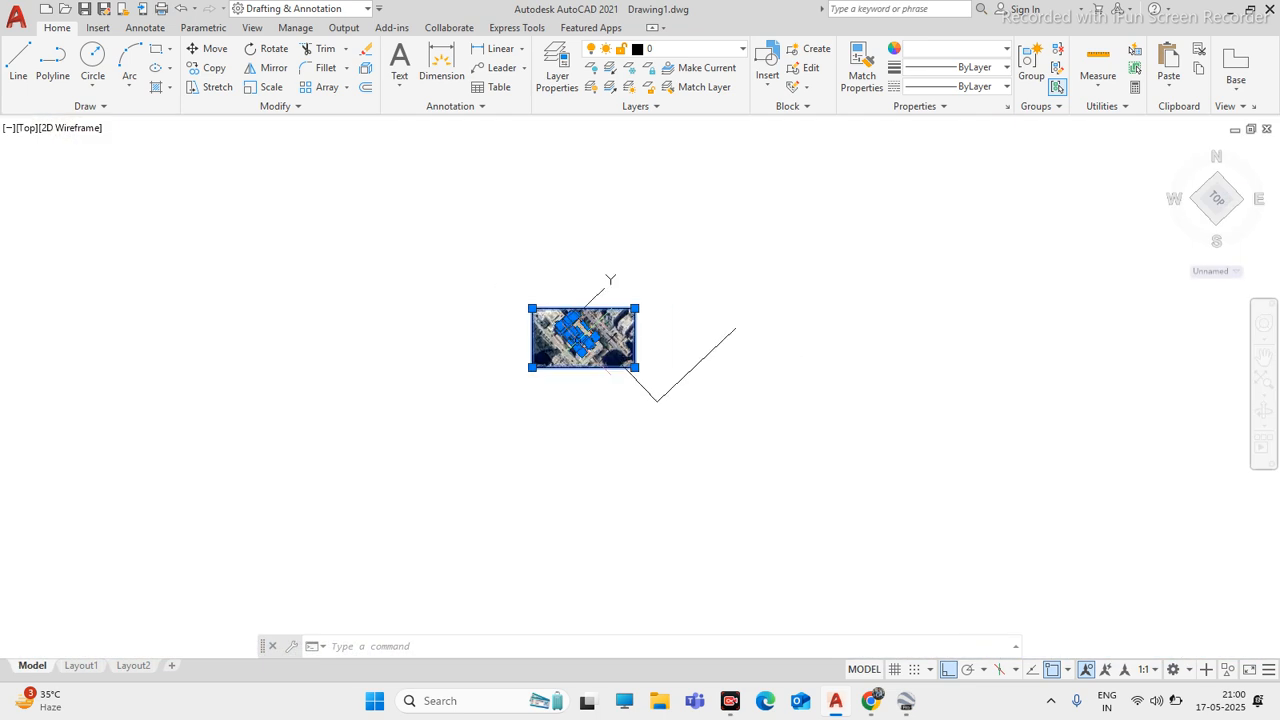
pyautogui.scroll(-3, 585, 334)
pyautogui.moveTo(585, 332)
pyautogui.scroll(15, 590, 335)
pyautogui.scroll(4, 606, 314)
pyautogui.scroll(-4, 603, 313)
pyautogui.scroll(12, 605, 318)
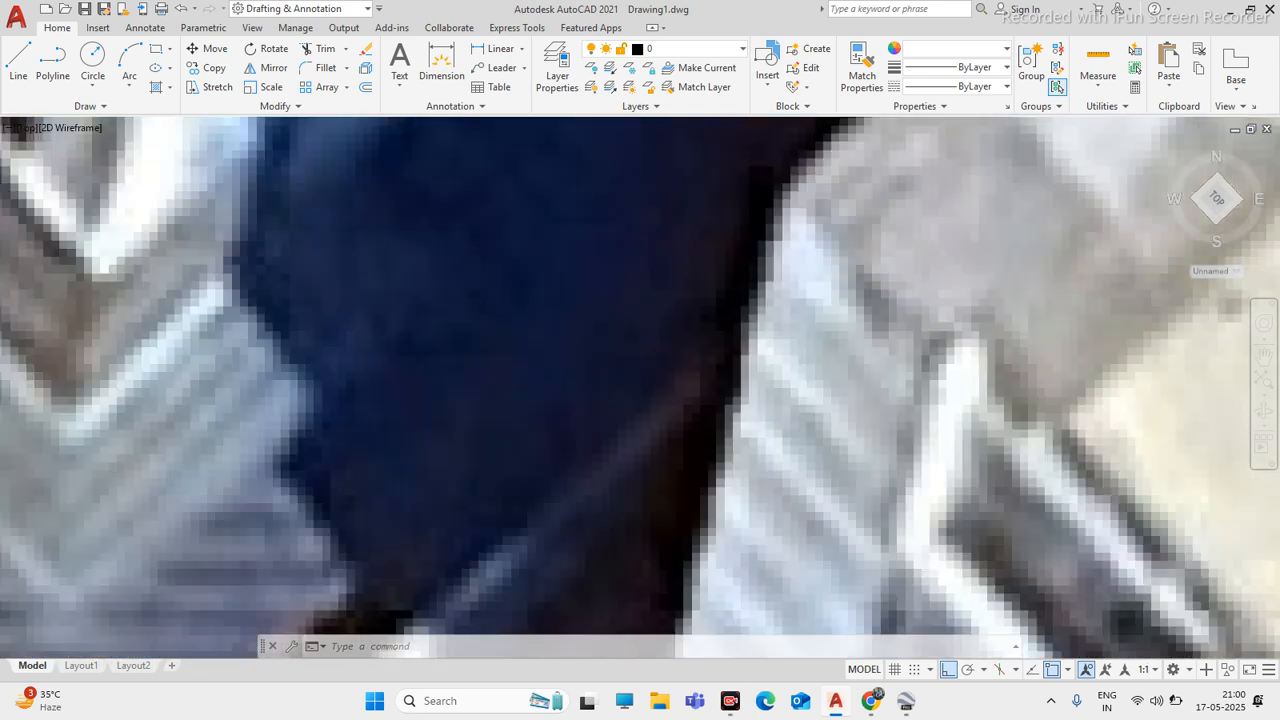
pyautogui.scroll(-15, 613, 322)
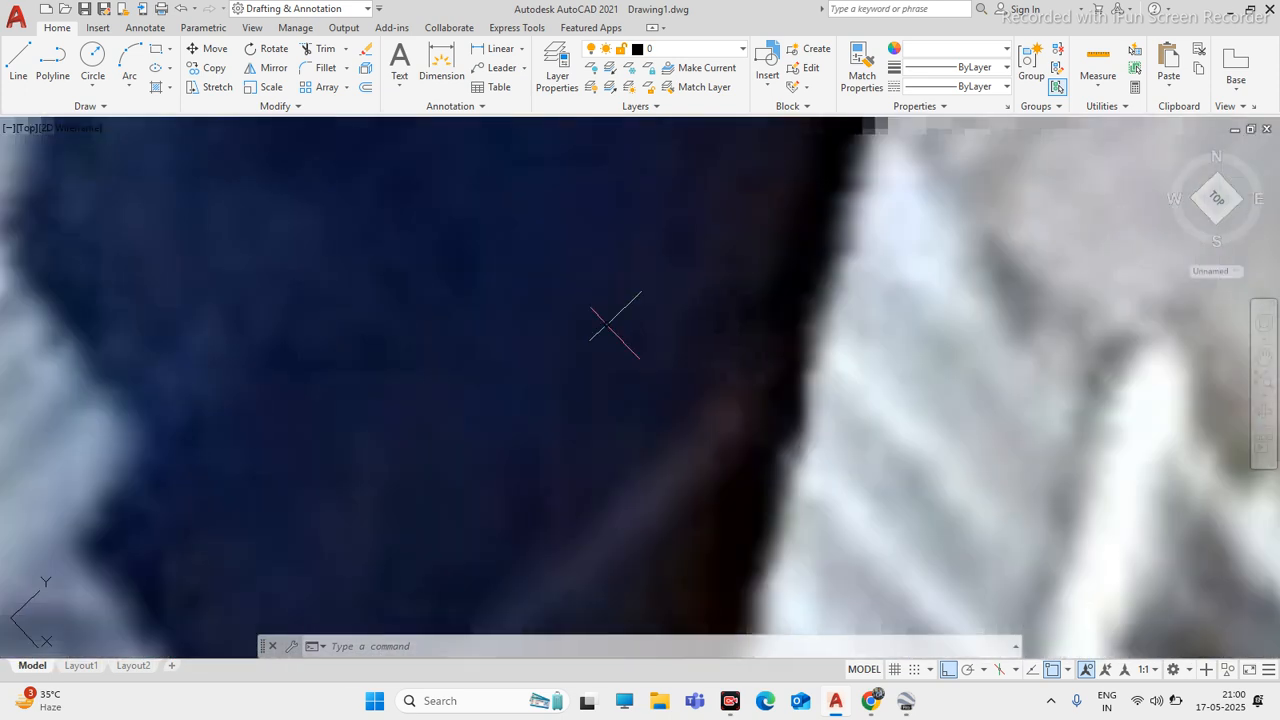
pyautogui.scroll(-5, 608, 325)
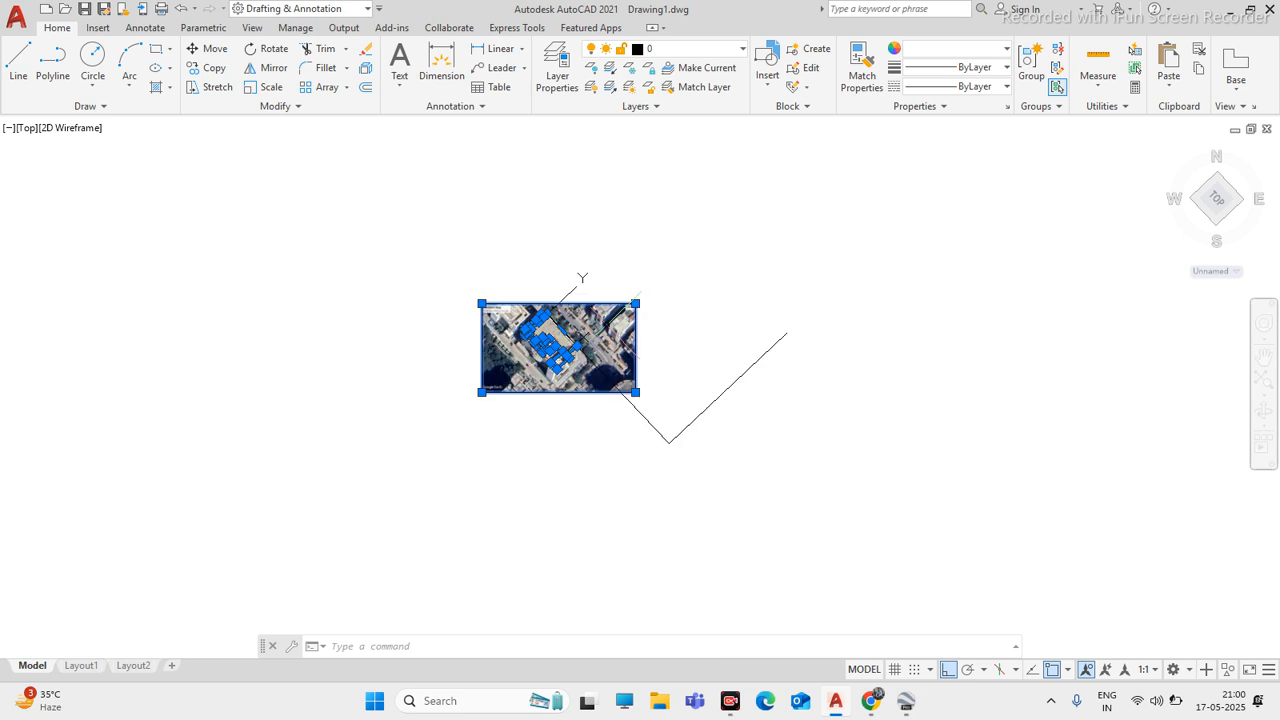
pyautogui.scroll(-7, 601, 334)
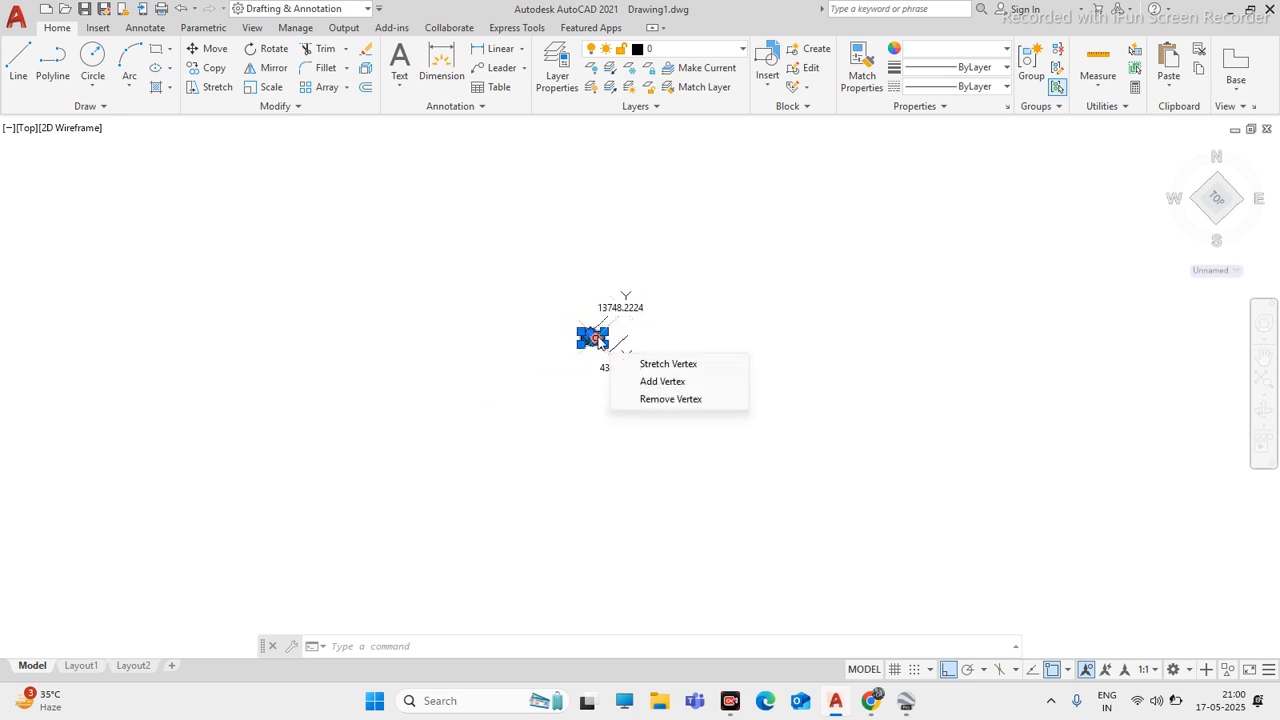
pyautogui.press('Escape')
pyautogui.scroll(4, 598, 331)
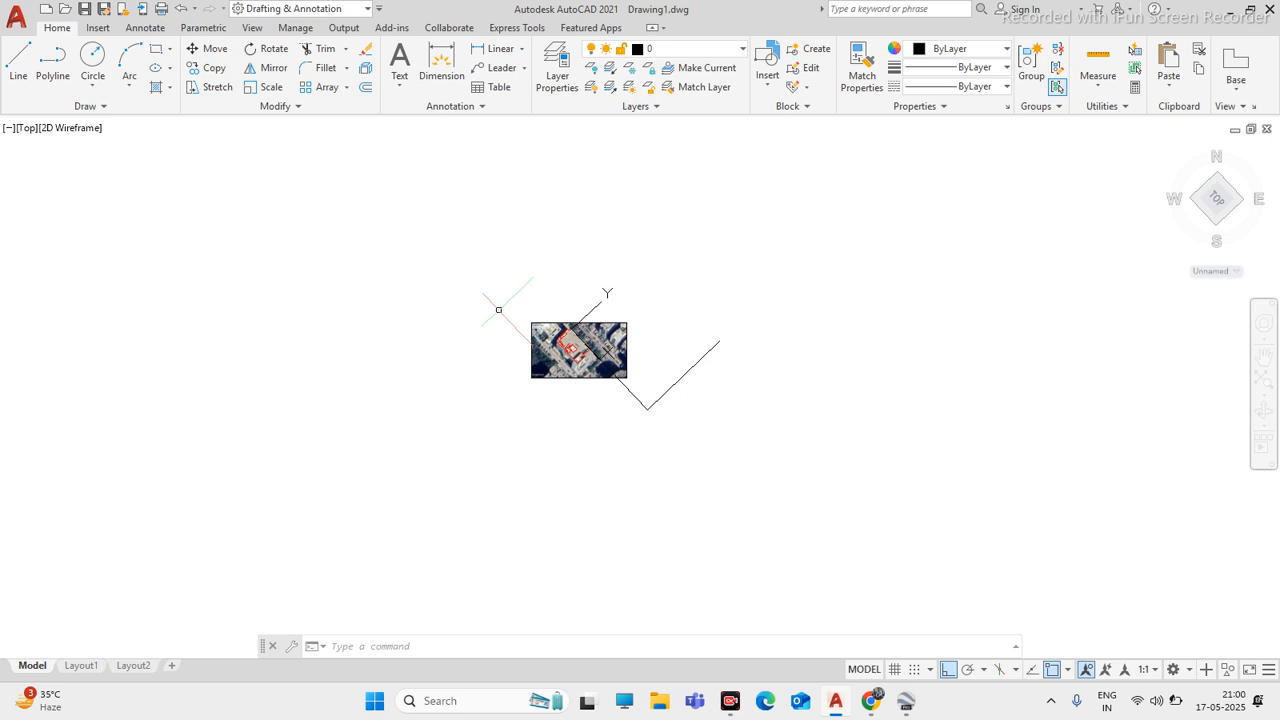
pyautogui.scroll(2, 506, 314)
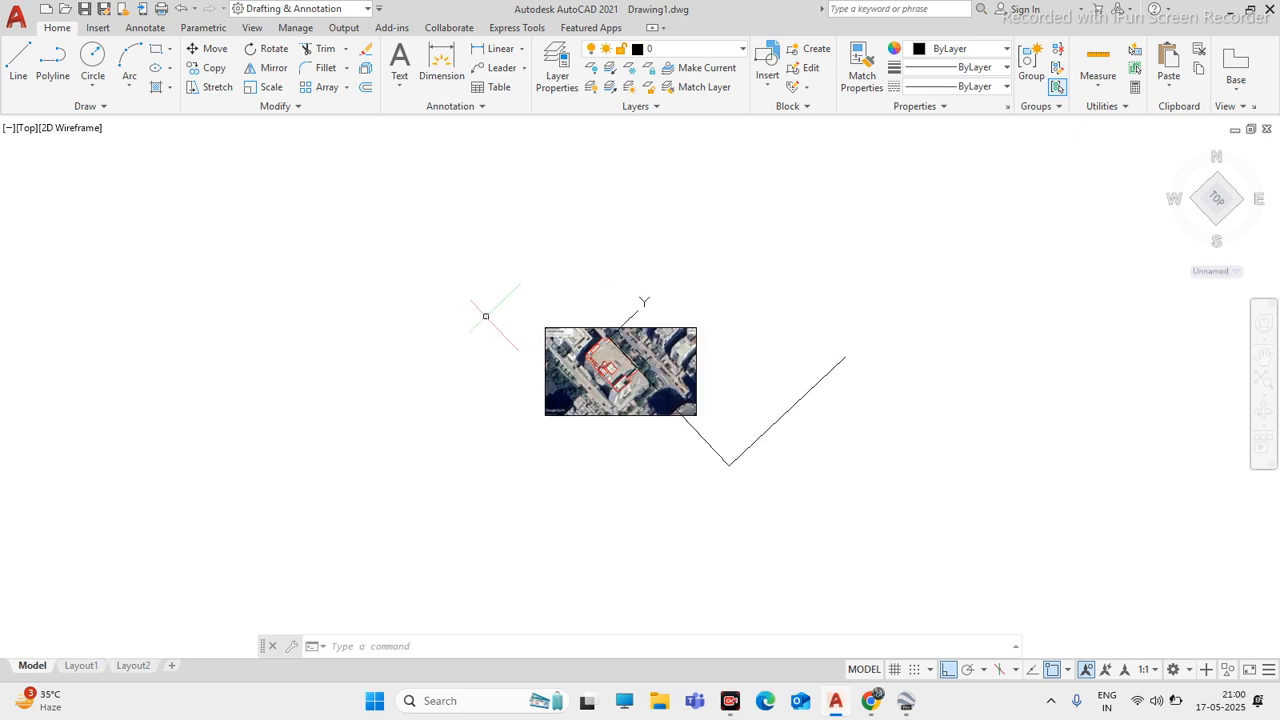
pyautogui.click(427, 278)
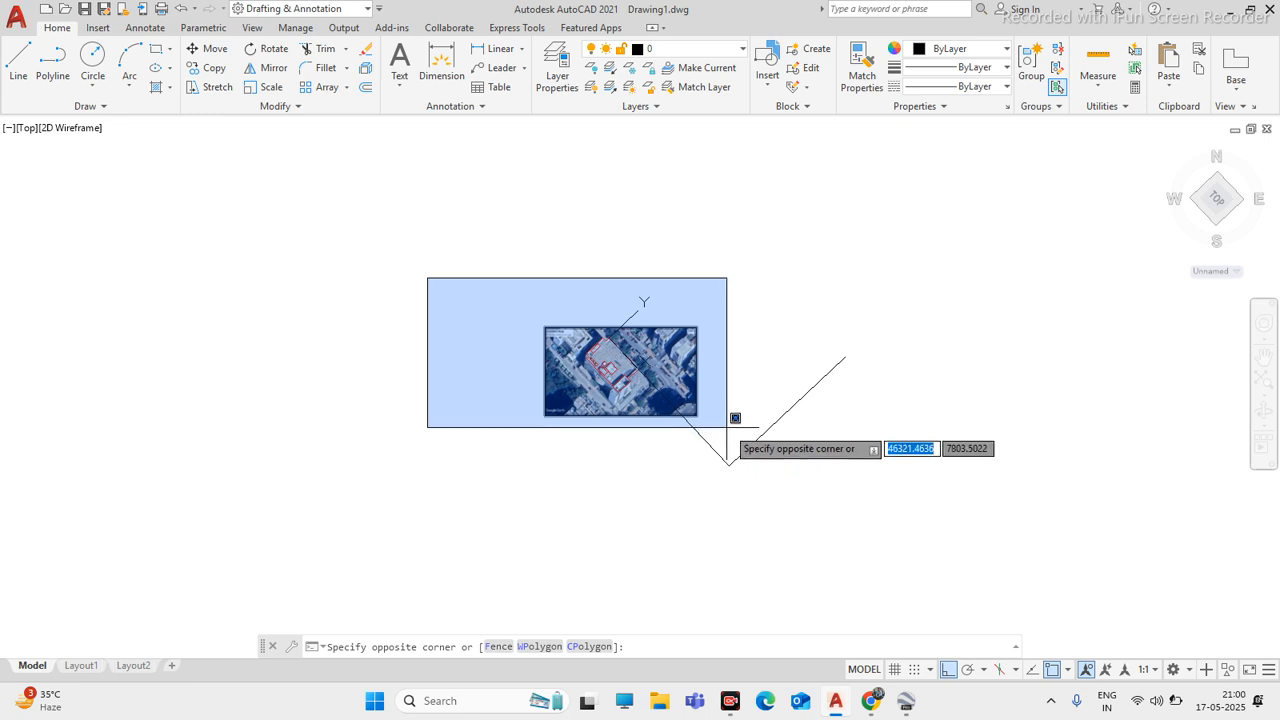
pyautogui.press('Escape')
pyautogui.click(364, 254)
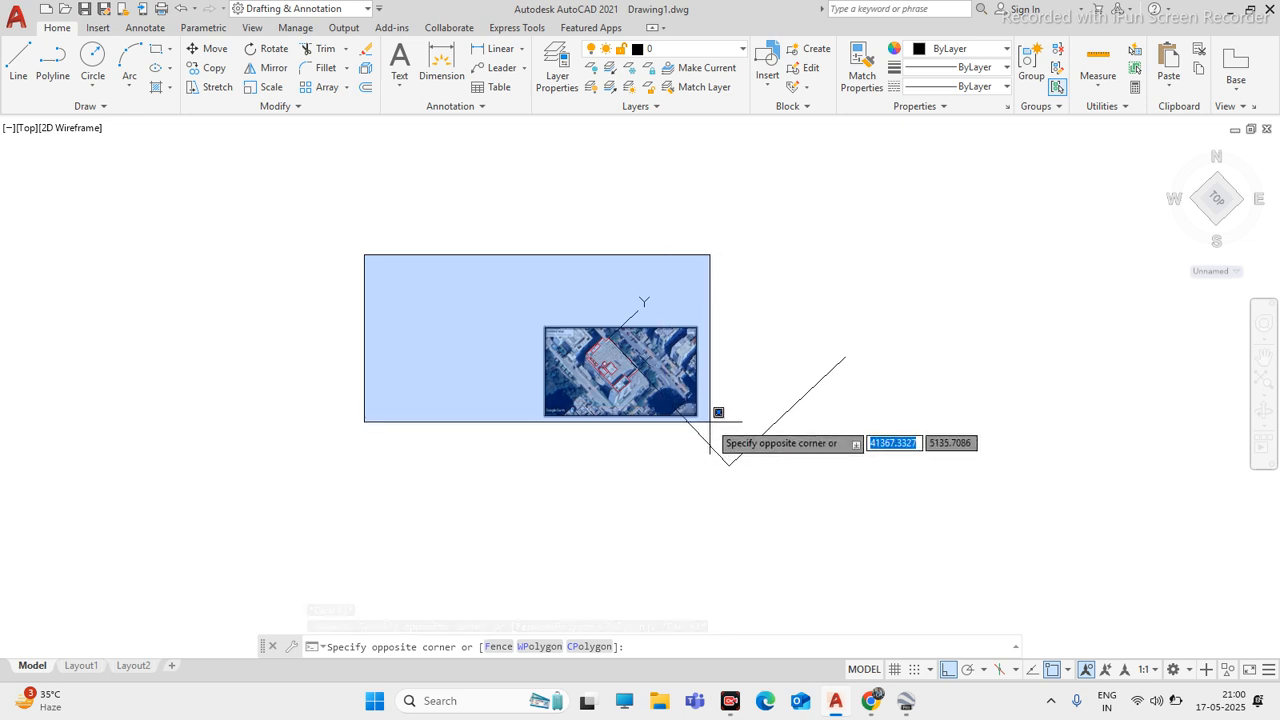
pyautogui.press('Escape')
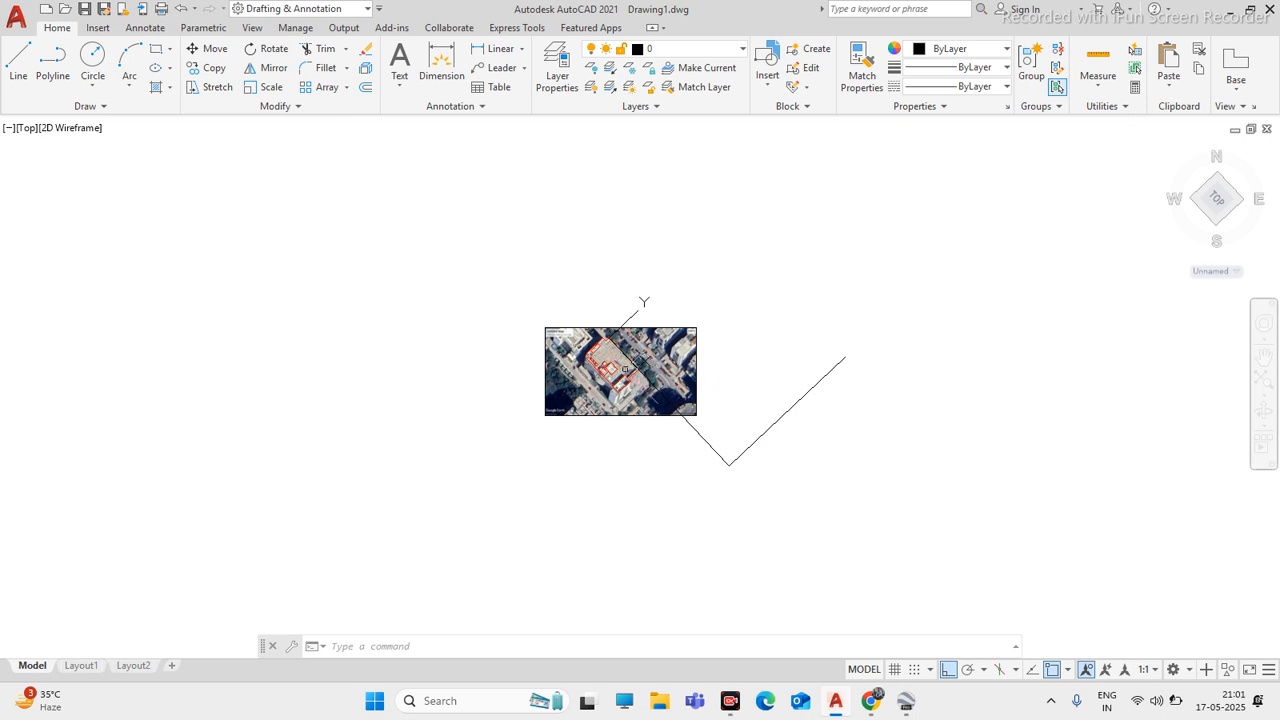
pyautogui.click(443, 279)
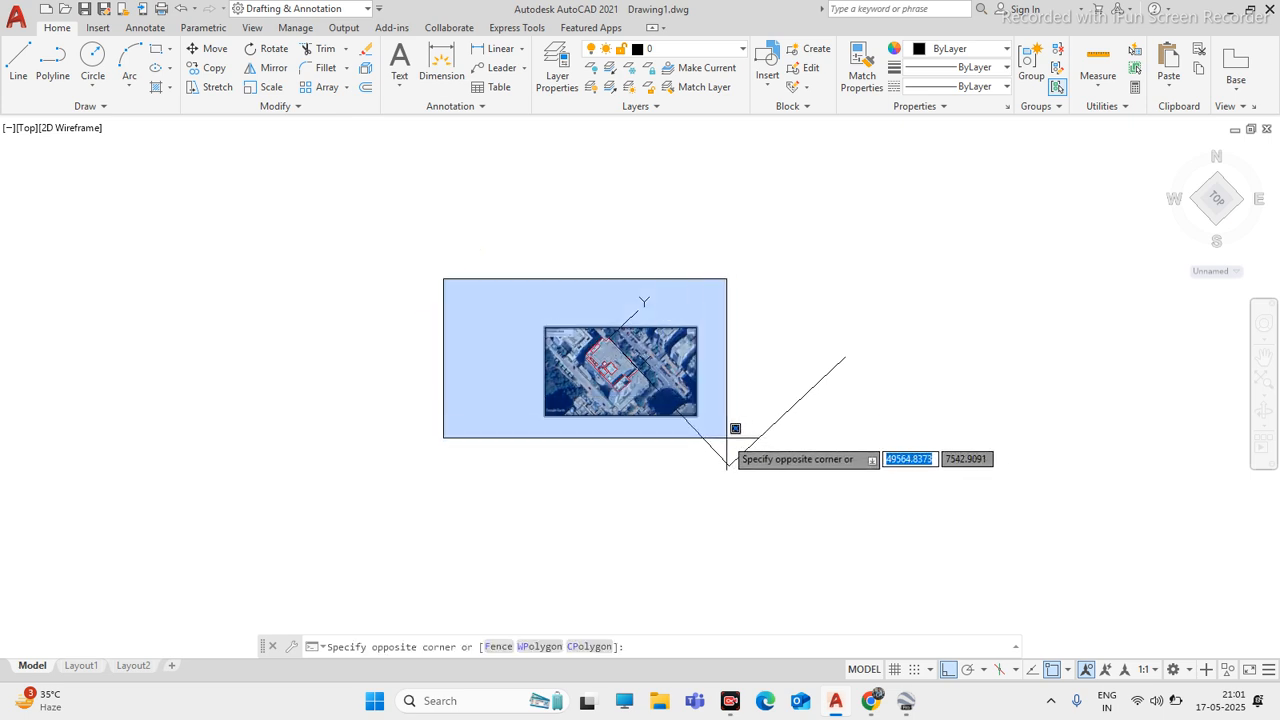
pyautogui.press('Escape')
pyautogui.press('Escape')
# Switch to the Google Meet call to check the meeting and its participants, and return to the AutoCAD drawing
pyautogui.moveTo(869, 710)
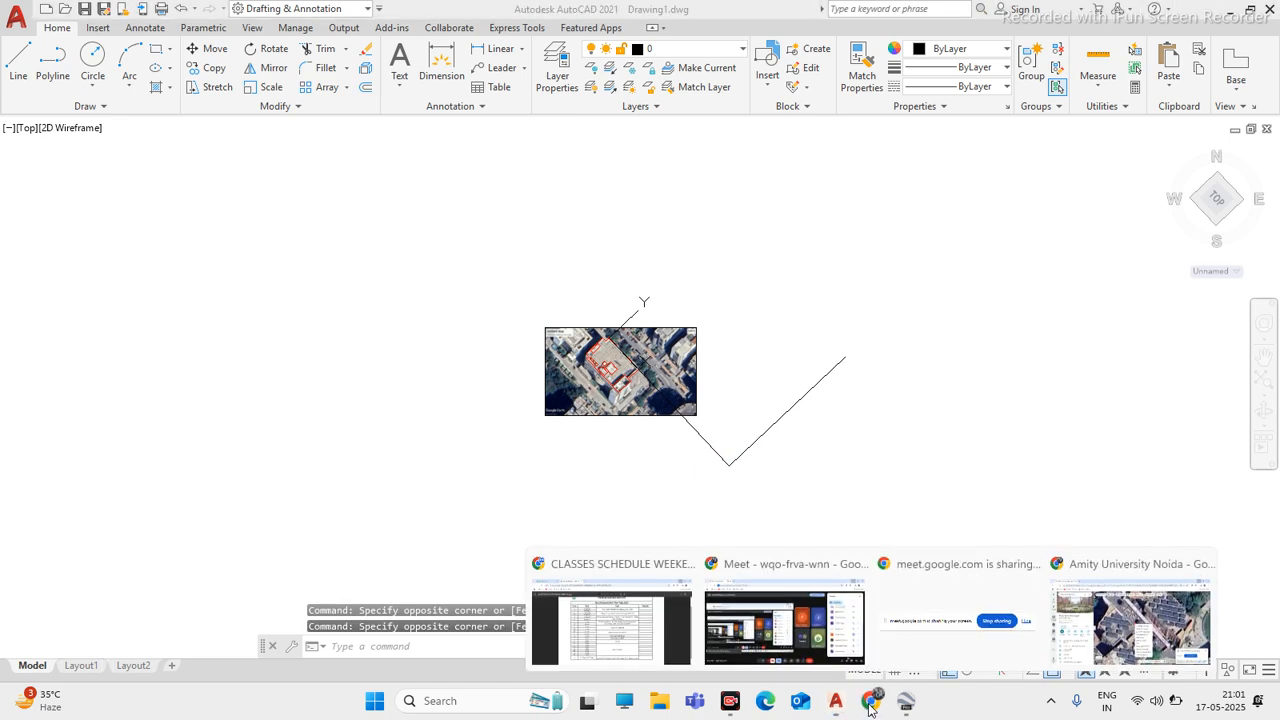
pyautogui.click(777, 638)
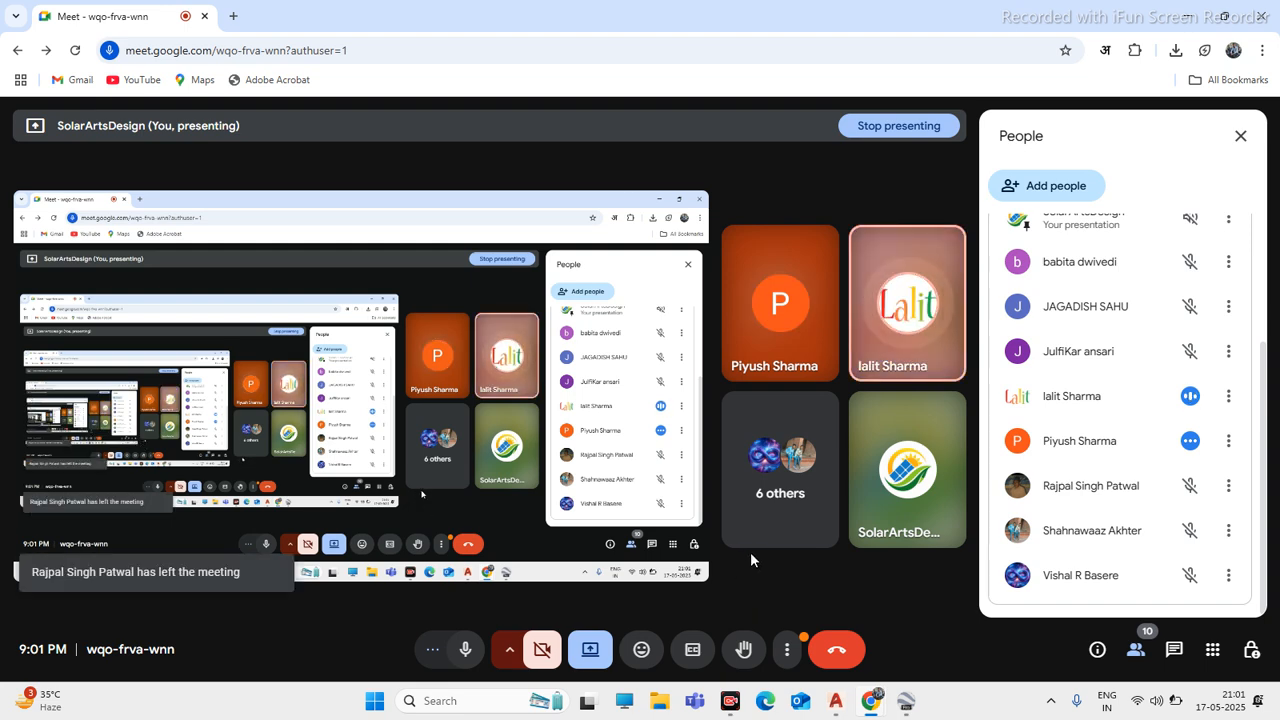
pyautogui.click(1187, 16)
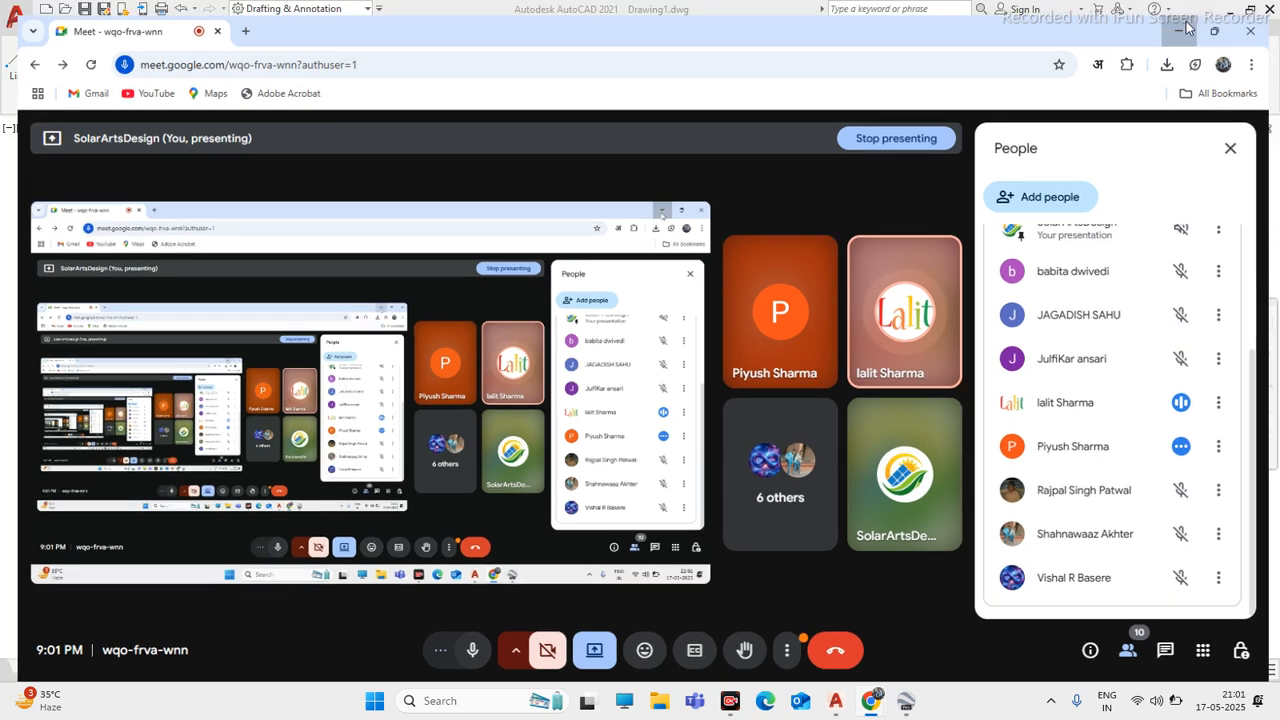
pyautogui.scroll(4, 684, 346)
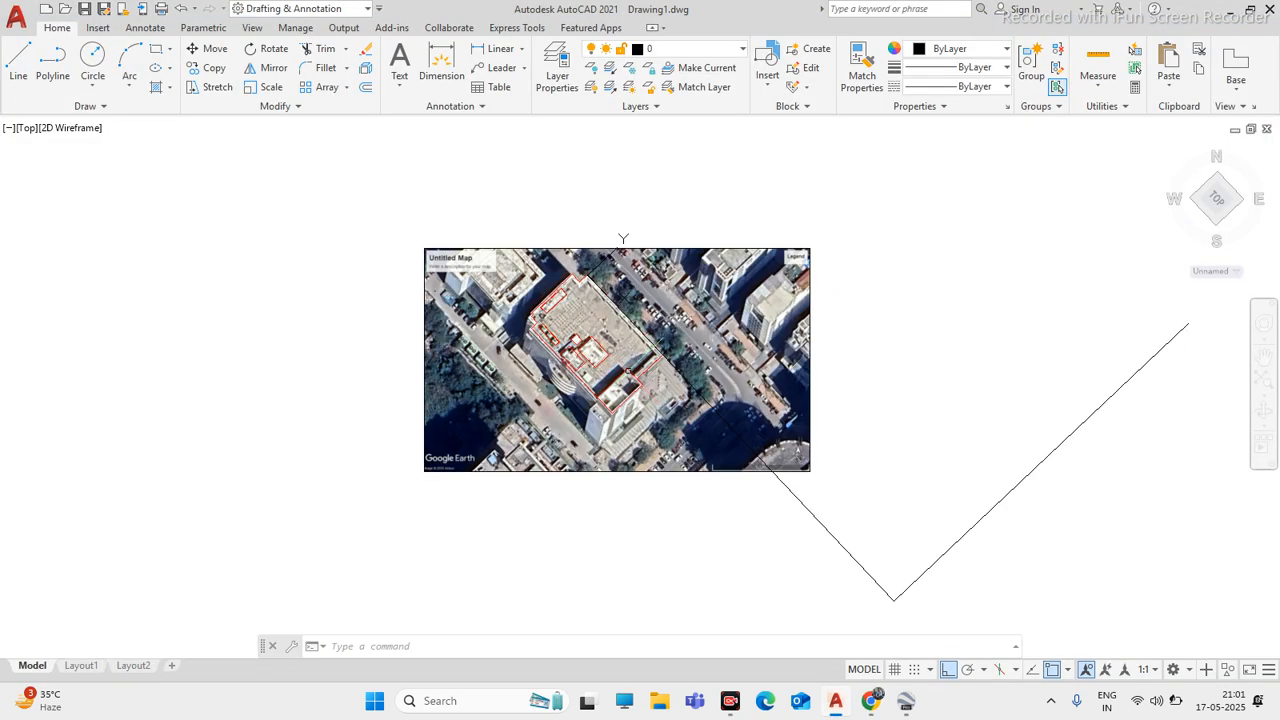
pyautogui.scroll(-6, 683, 346)
pyautogui.scroll(2, 700, 349)
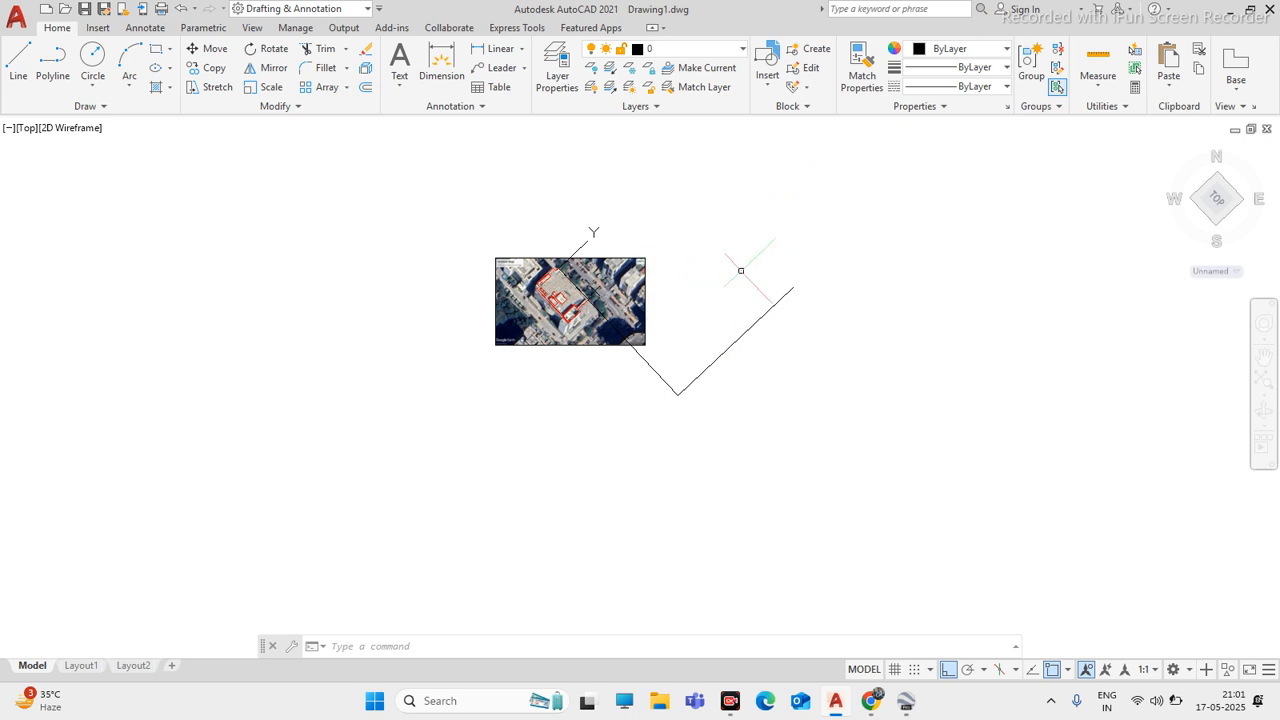
pyautogui.scroll(4, 590, 290)
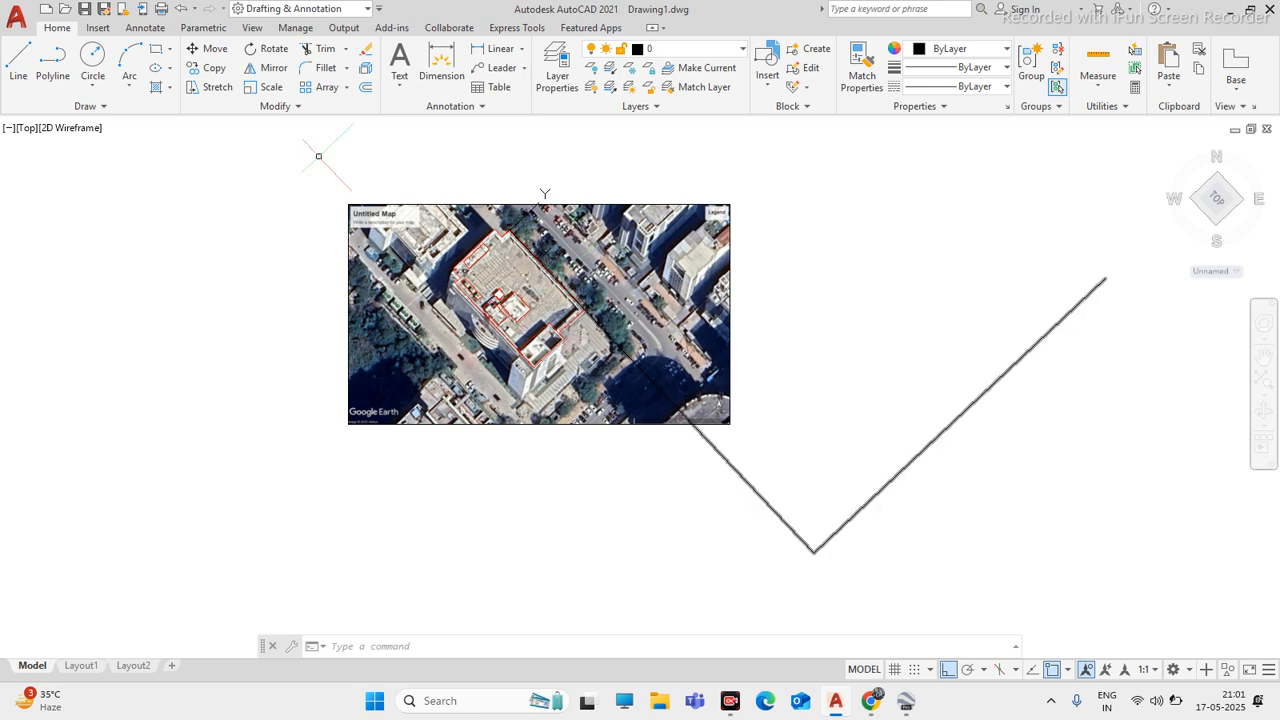
pyautogui.click(53, 62)
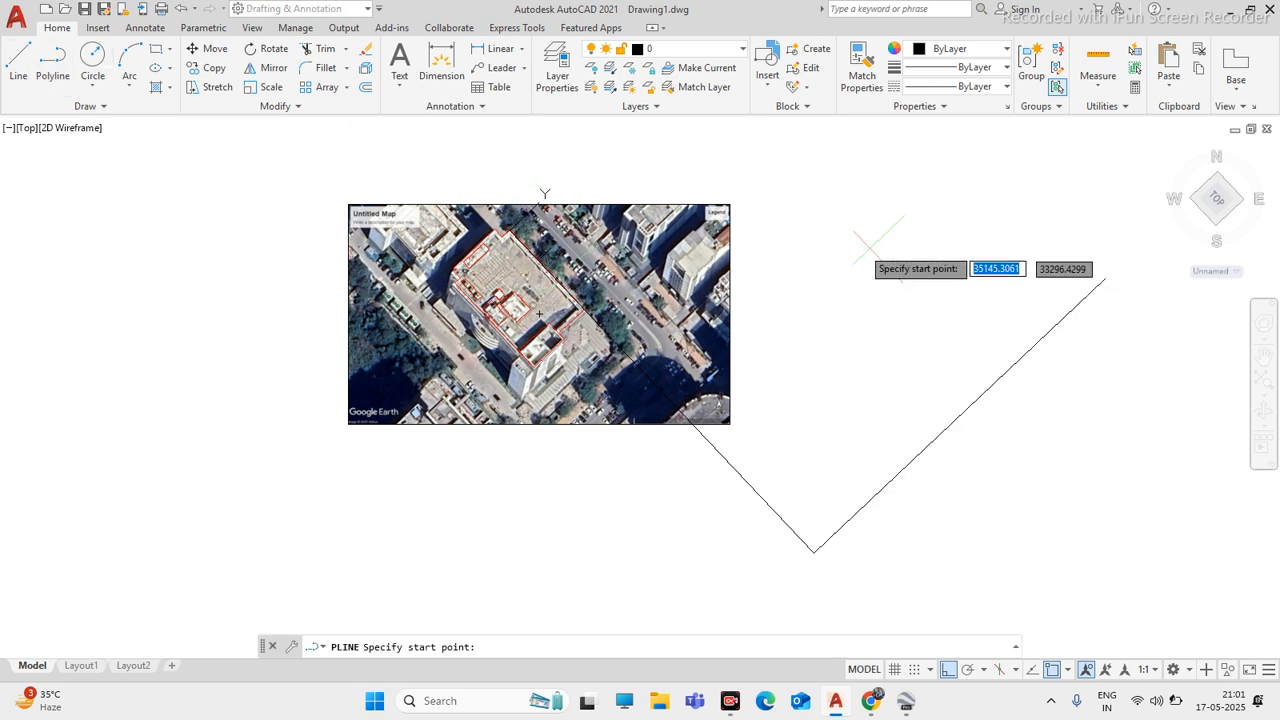
pyautogui.click(858, 245)
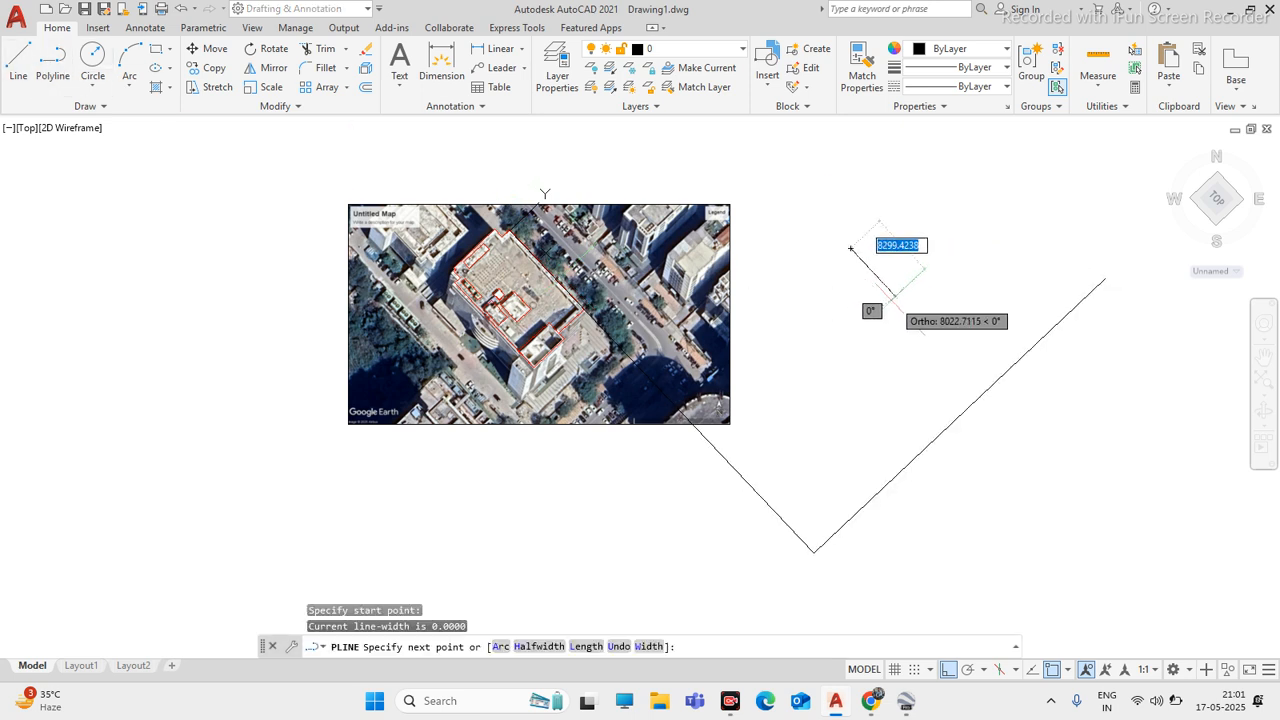
pyautogui.scroll(2, 915, 300)
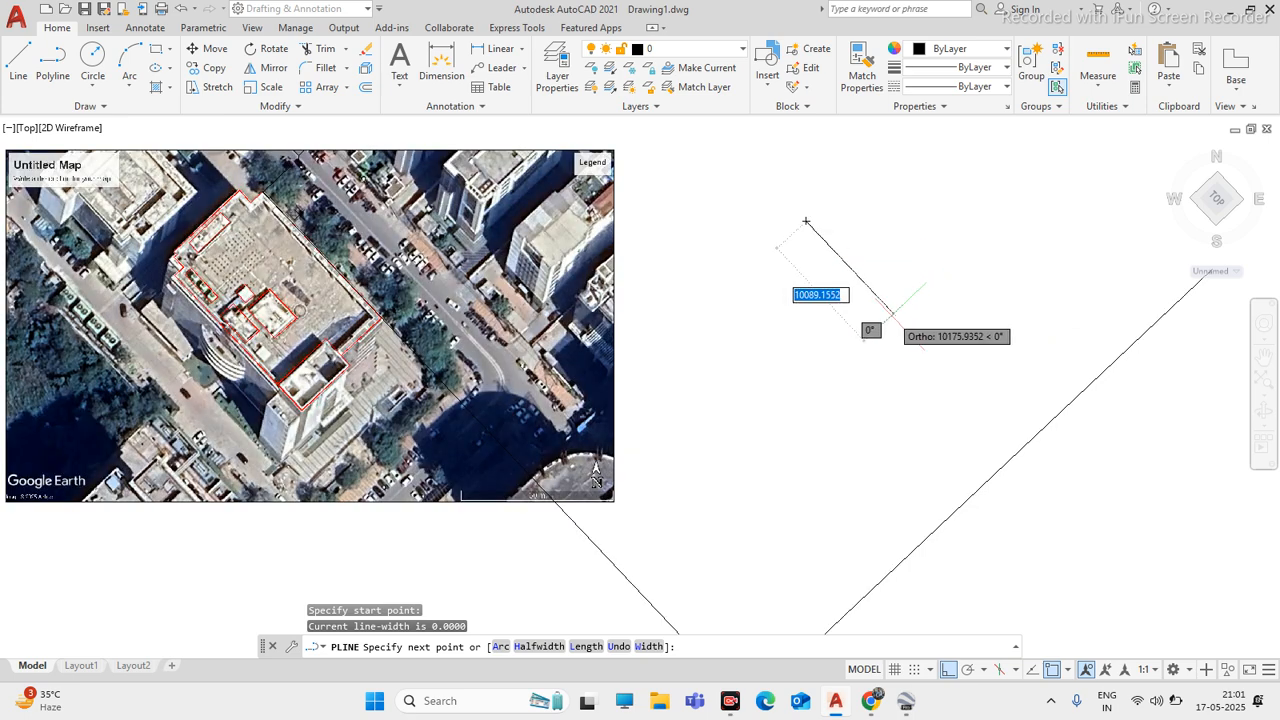
pyautogui.scroll(-4, 815, 300)
pyautogui.scroll(4, 780, 275)
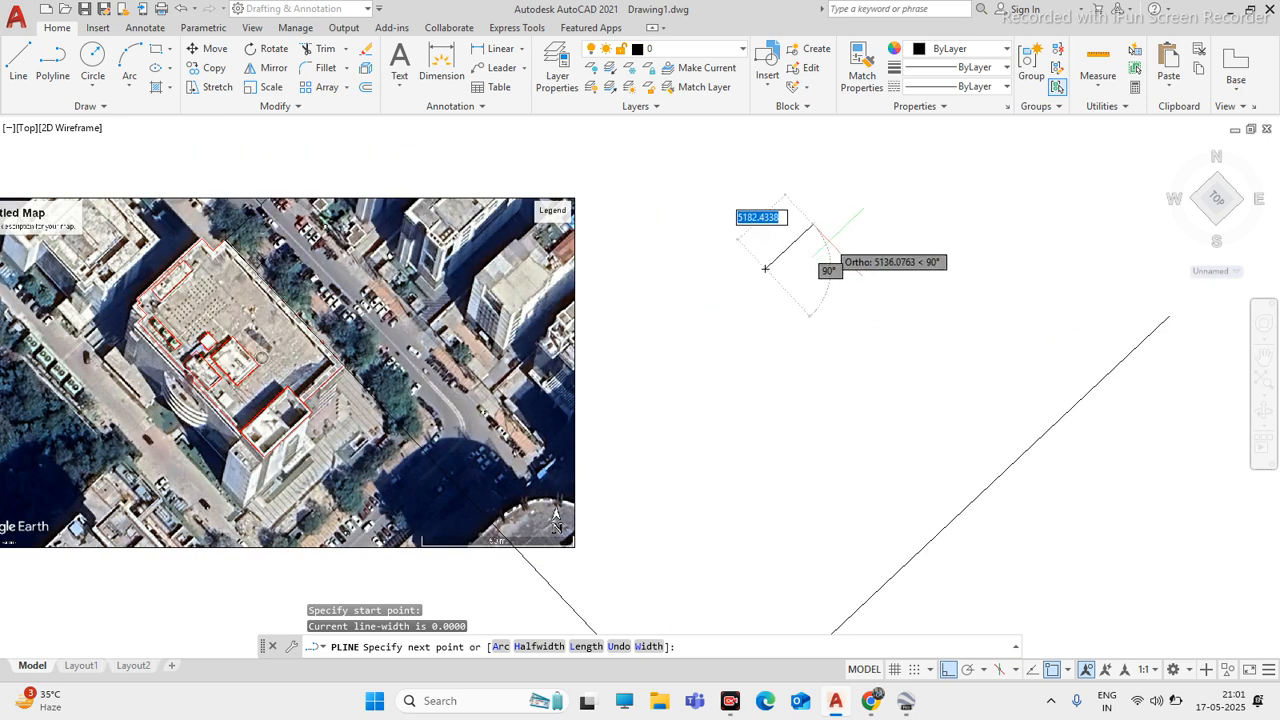
pyautogui.scroll(-4, 768, 331)
pyautogui.scroll(2, 716, 333)
pyautogui.scroll(2, 662, 348)
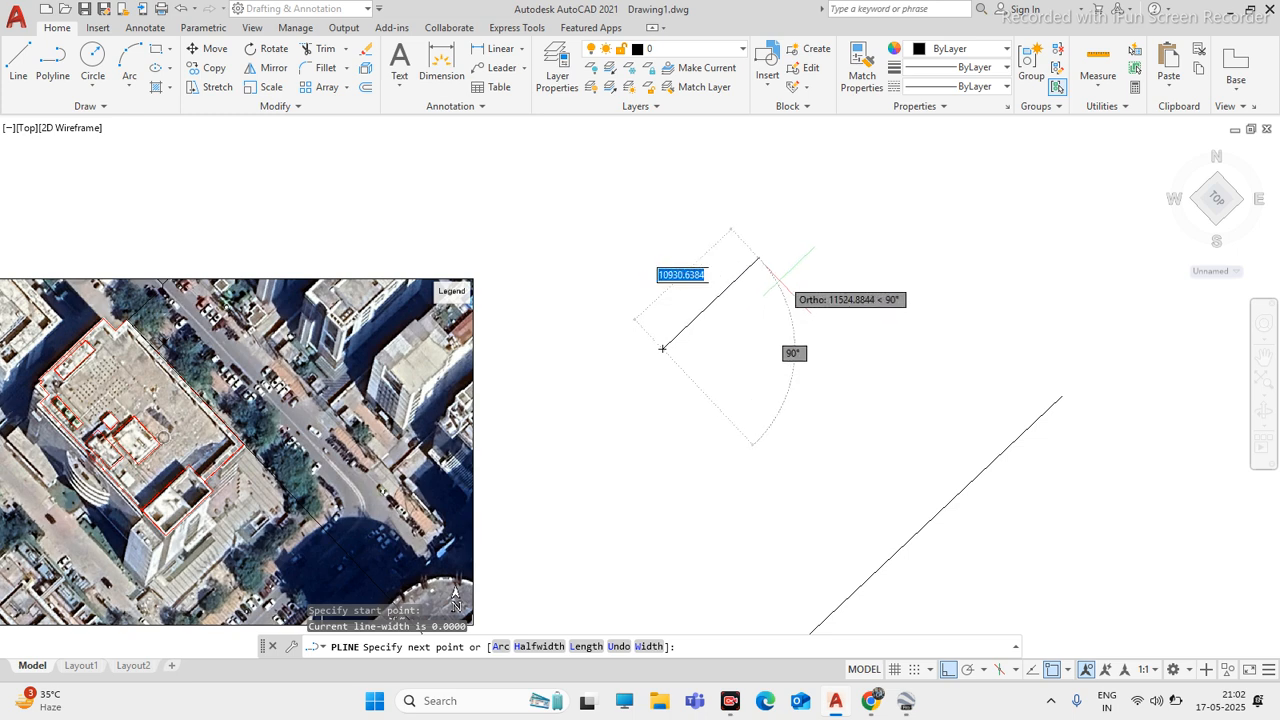
pyautogui.press('Escape')
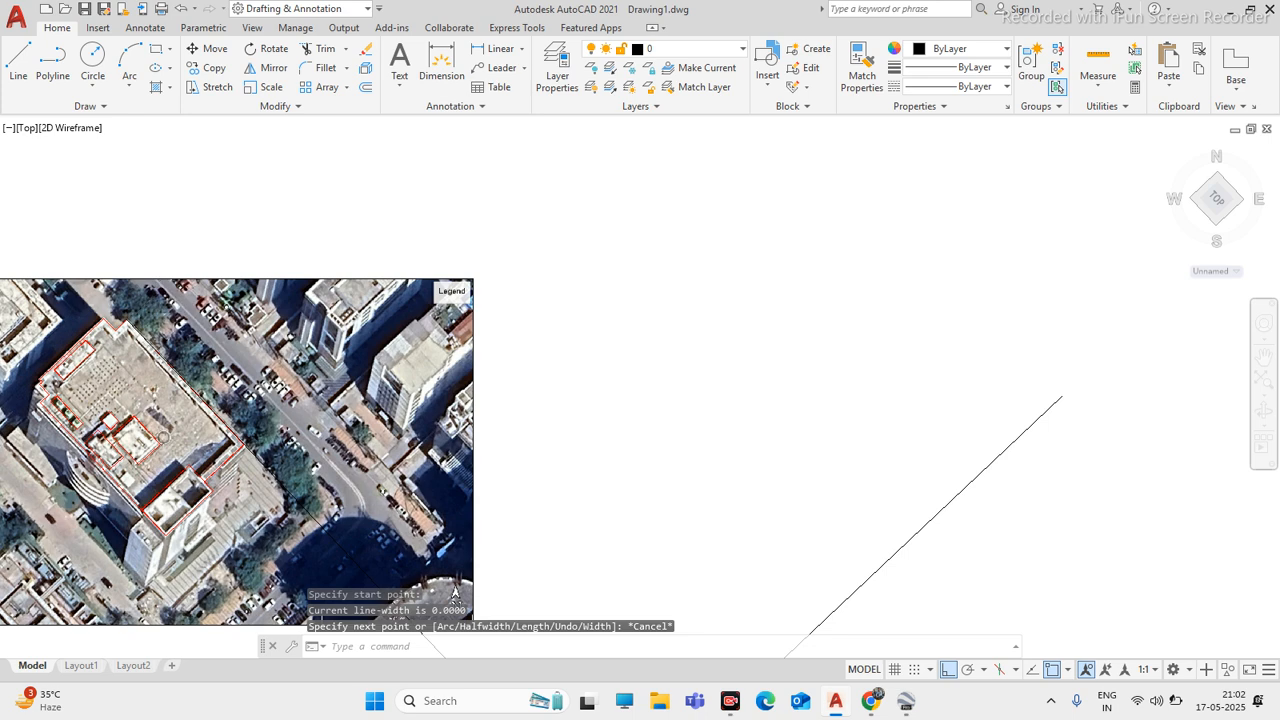
pyautogui.scroll(-3, 737, 297)
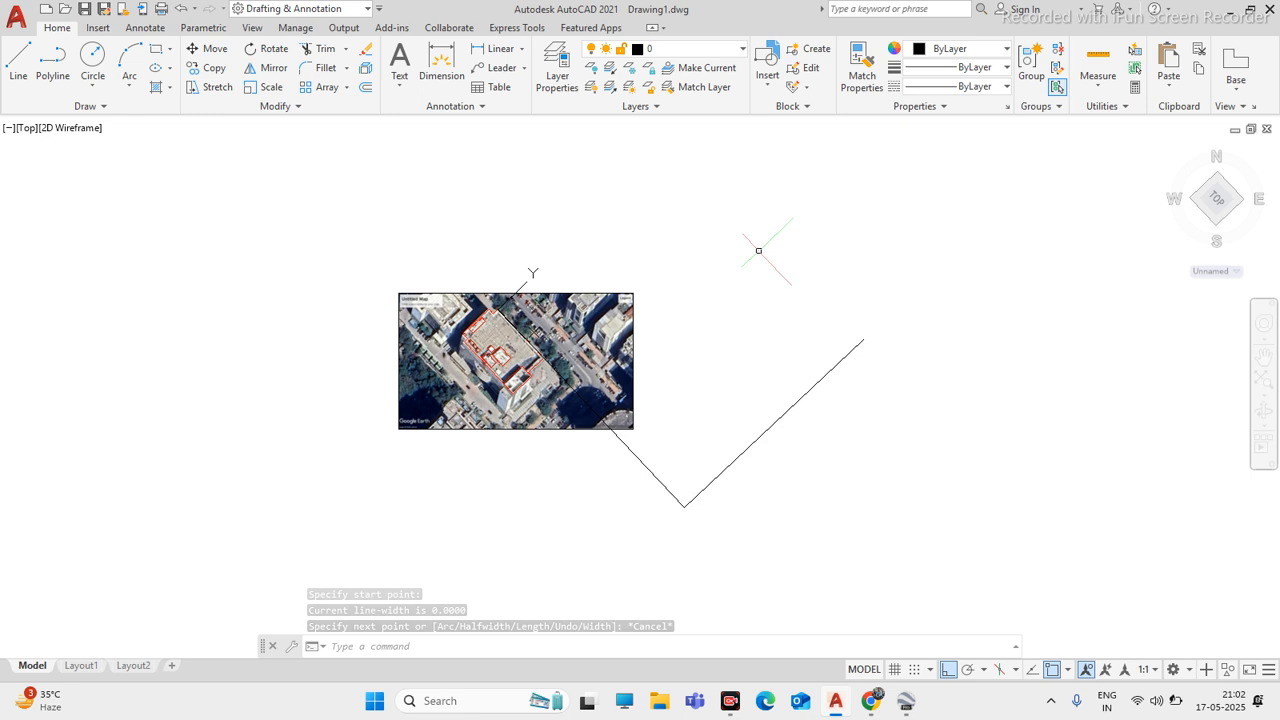
pyautogui.scroll(2, 523, 347)
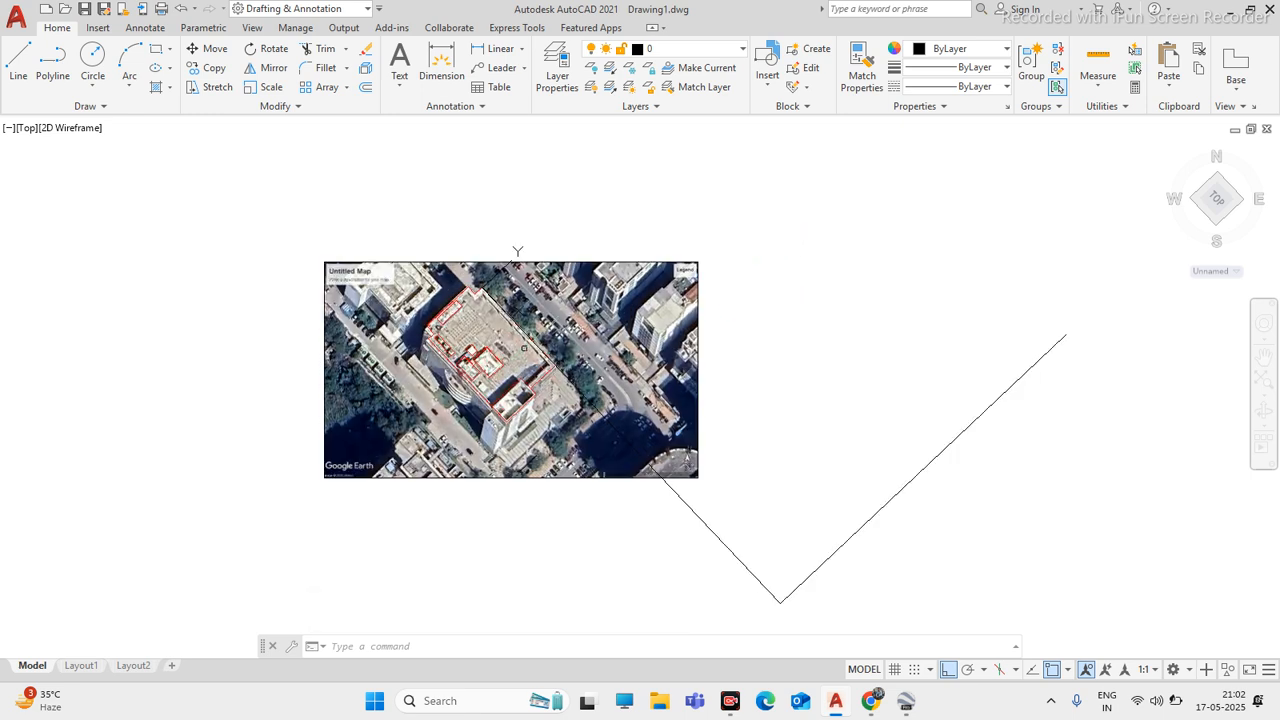
pyautogui.scroll(-2, 688, 294)
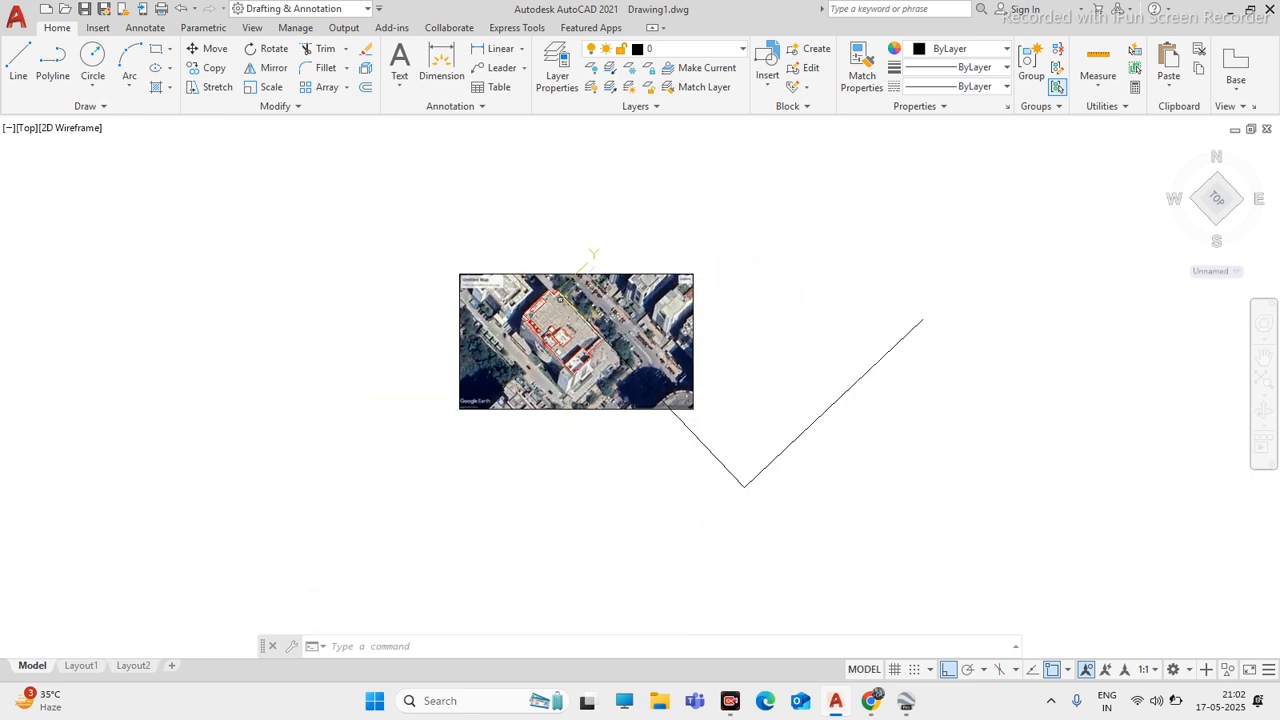
pyautogui.click(403, 221)
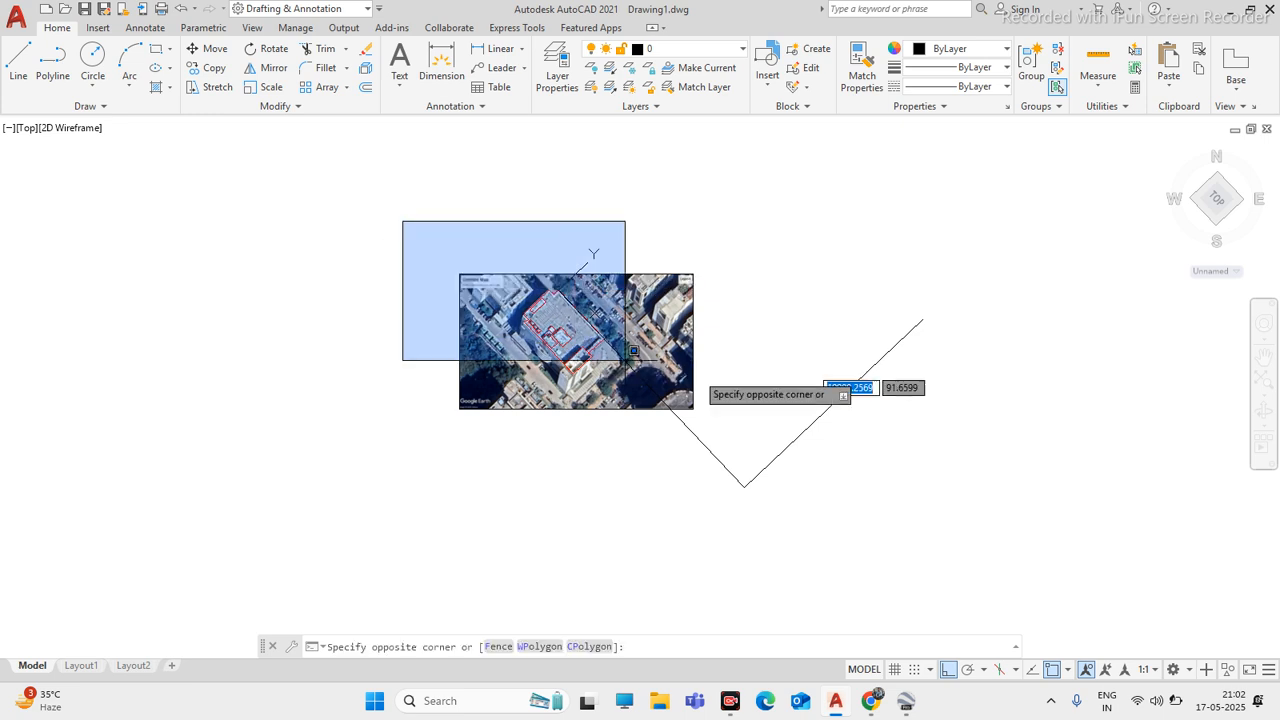
pyautogui.click(742, 430)
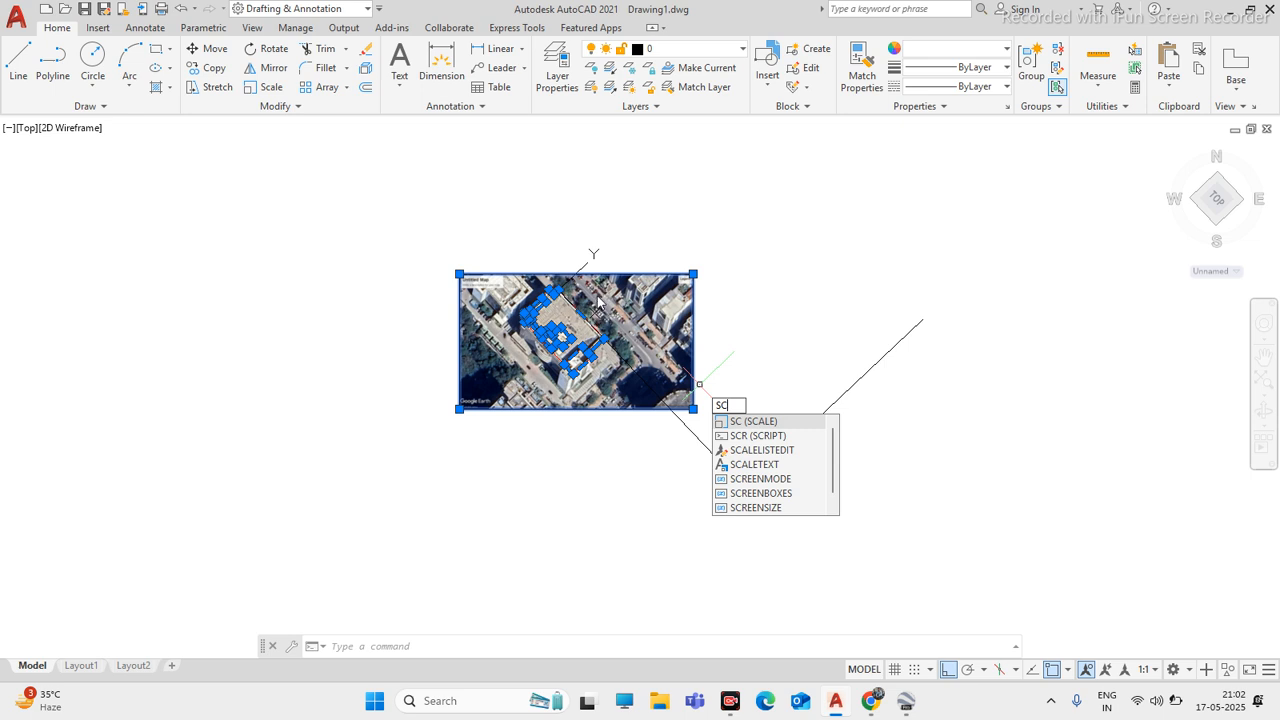
pyautogui.press('Escape')
pyautogui.press('Escape')
pyautogui.click(385, 219)
pyautogui.click(702, 438)
pyautogui.press('Escape')
# Select the satellite image with all its traced outlines and start scaling them from the building's upper roof corner as base point
pyautogui.click(365, 209)
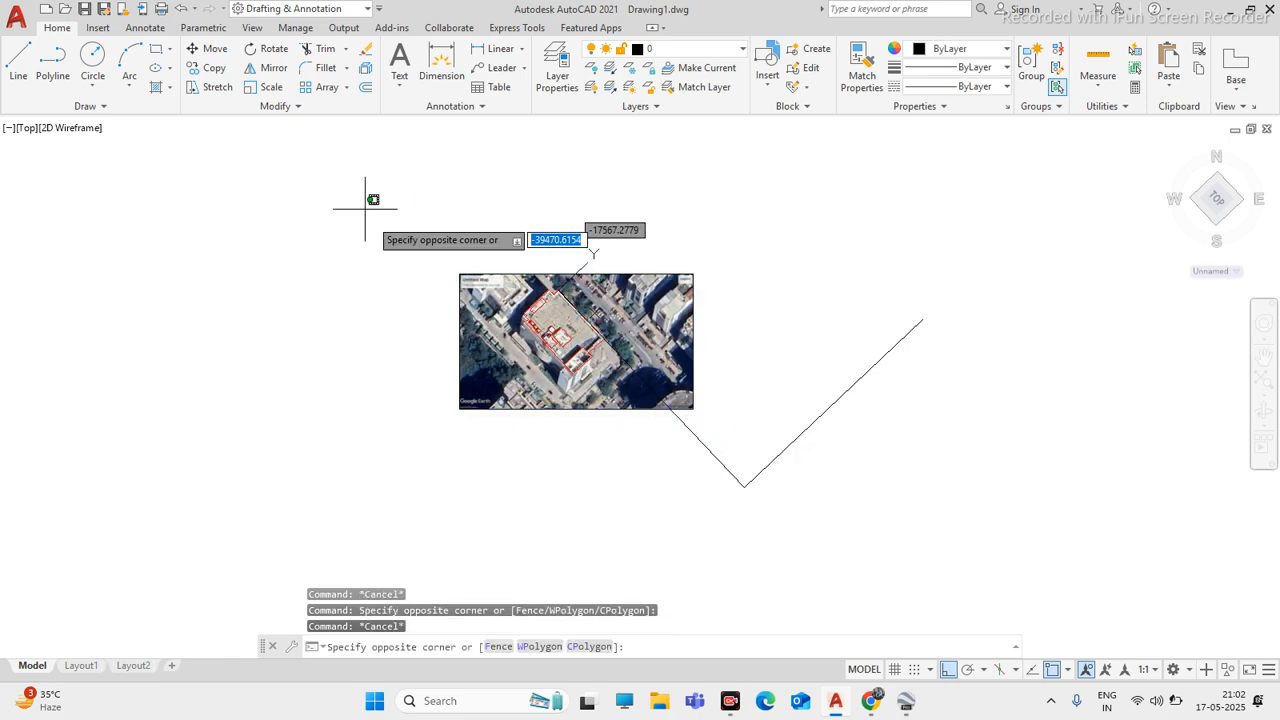
pyautogui.click(738, 432)
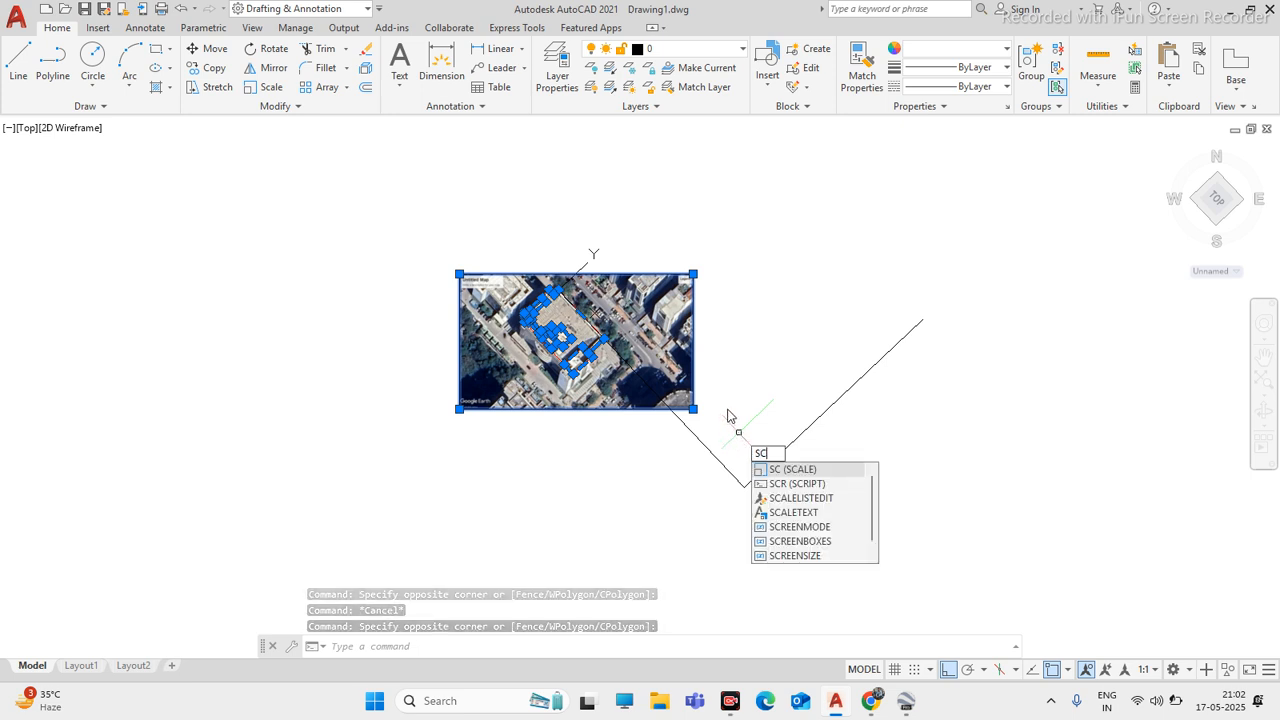
pyautogui.click(783, 470)
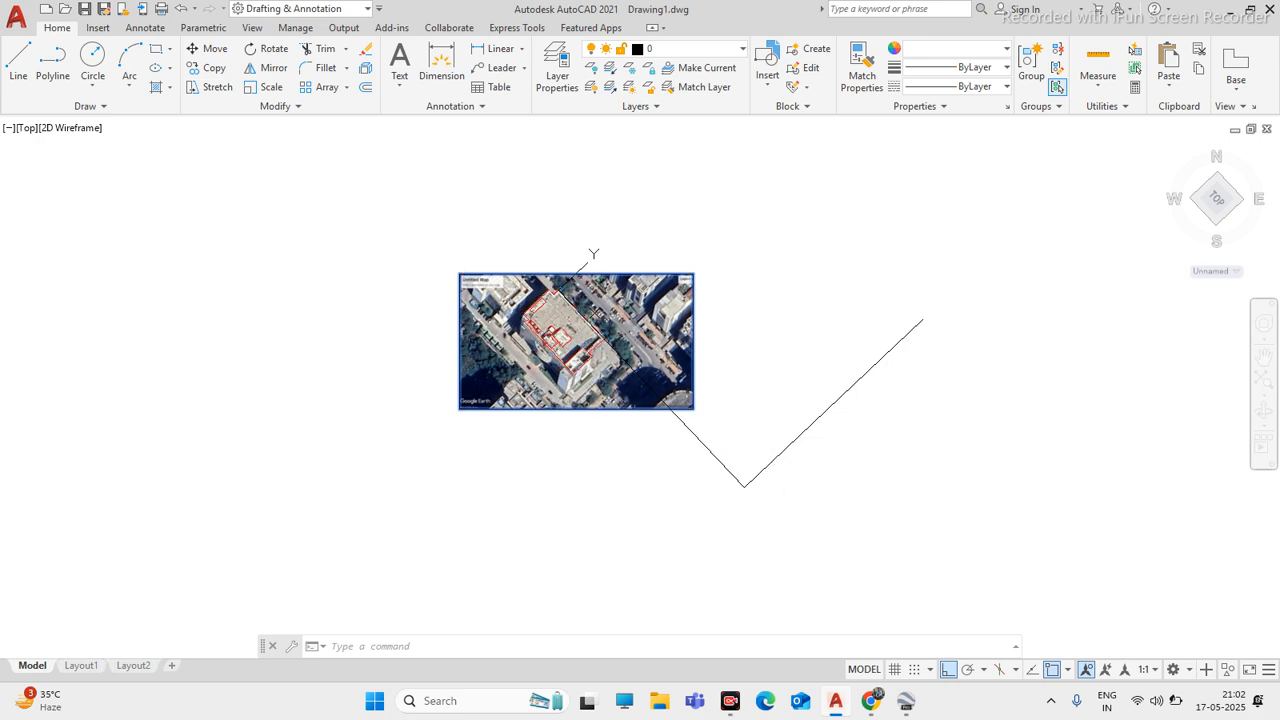
pyautogui.scroll(4, 550, 292)
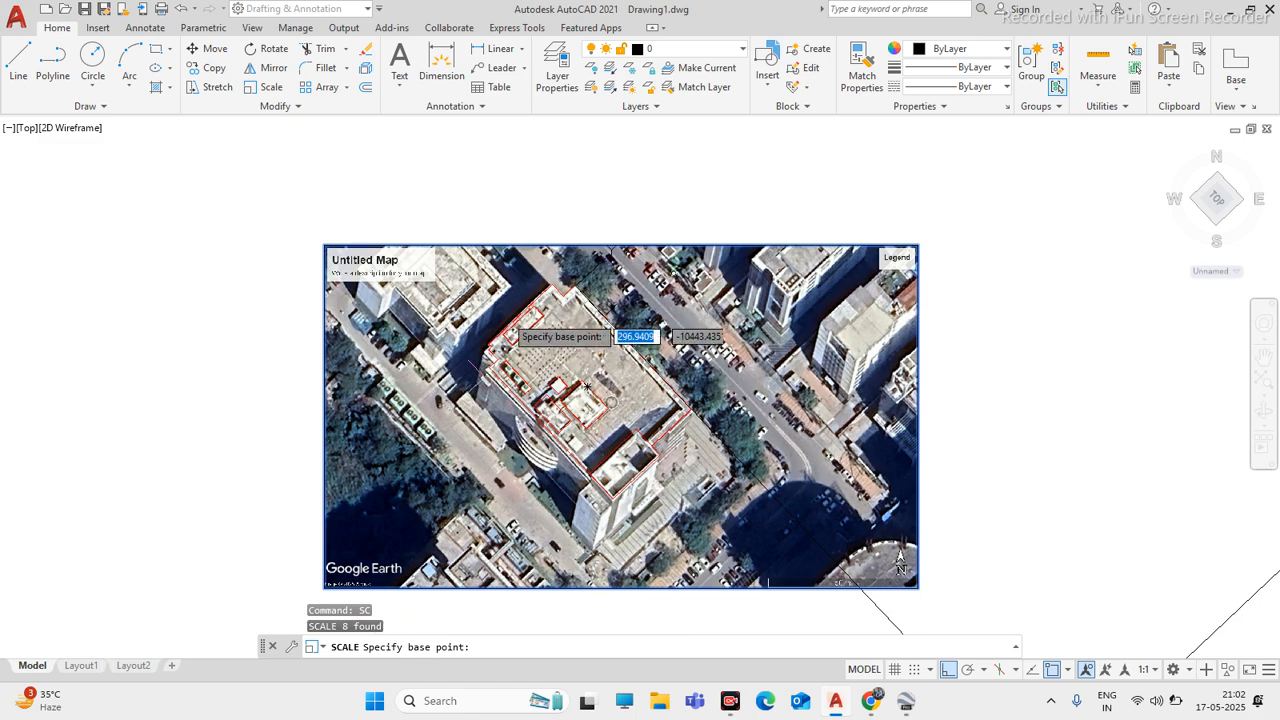
pyautogui.scroll(6, 550, 335)
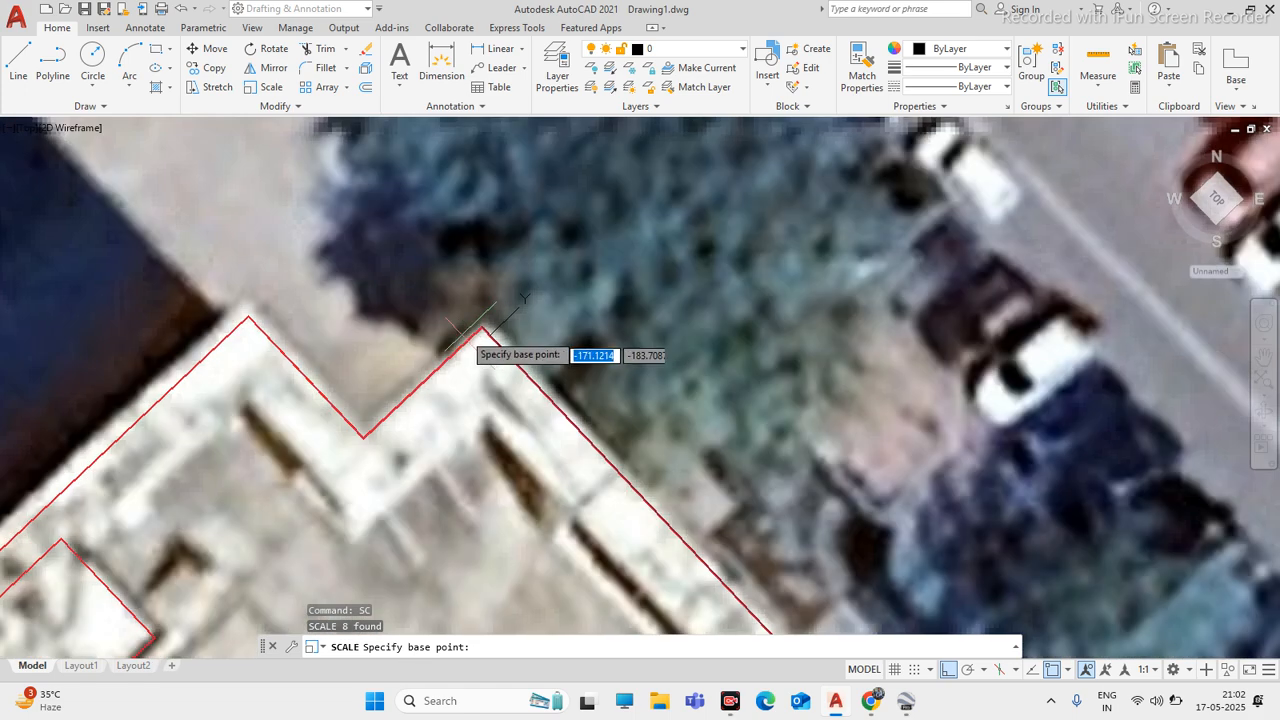
pyautogui.scroll(3, 526, 357)
pyautogui.press('Return')
pyautogui.press('Return')
pyautogui.press('Return')
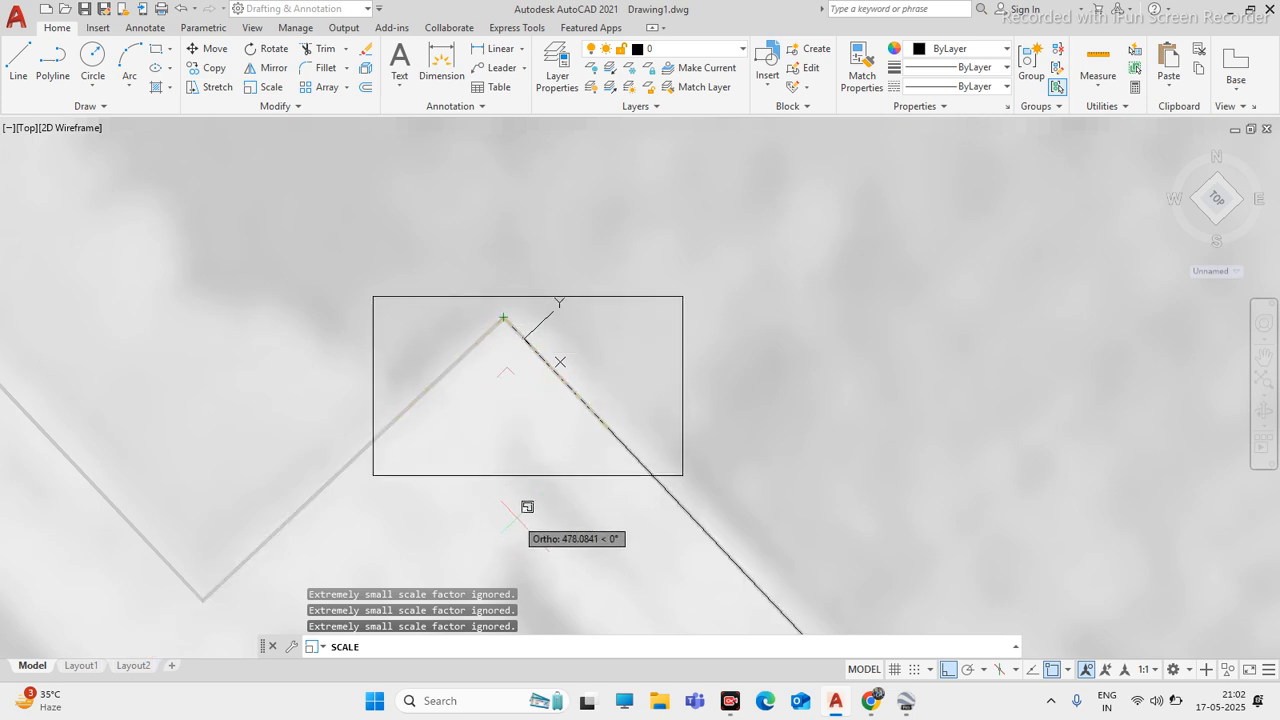
# Scale by reference, taking the roof's long northeast edge as reference length and the black polyline's corner as the new length
pyautogui.write('r')
pyautogui.press('Return')
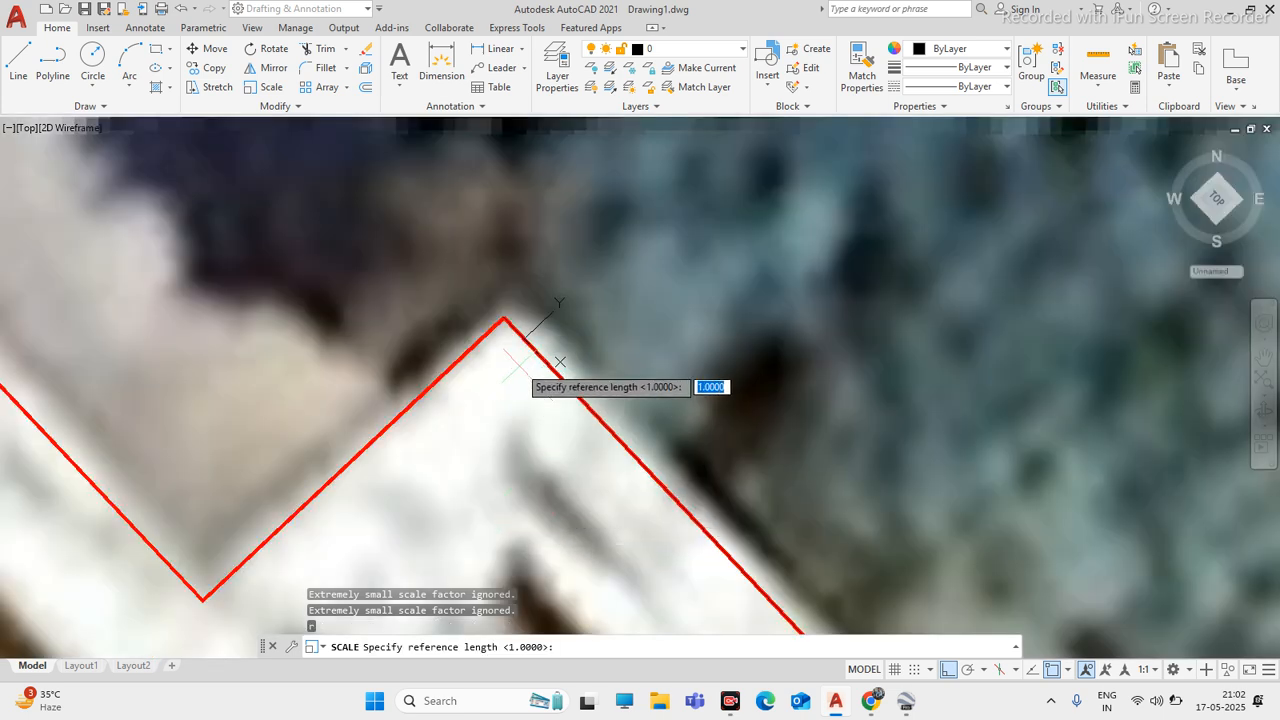
pyautogui.scroll(2, 505, 312)
pyautogui.click(489, 329)
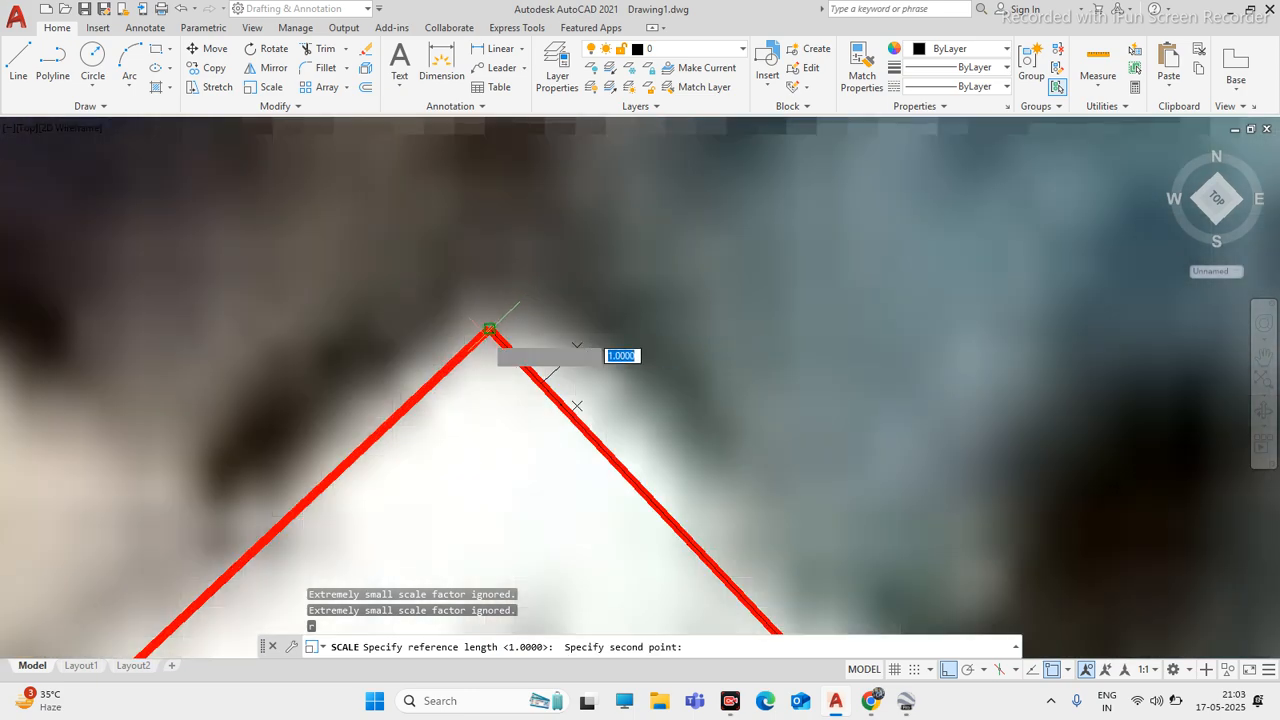
pyautogui.scroll(-12, 511, 316)
pyautogui.scroll(4, 573, 355)
pyautogui.scroll(6, 598, 377)
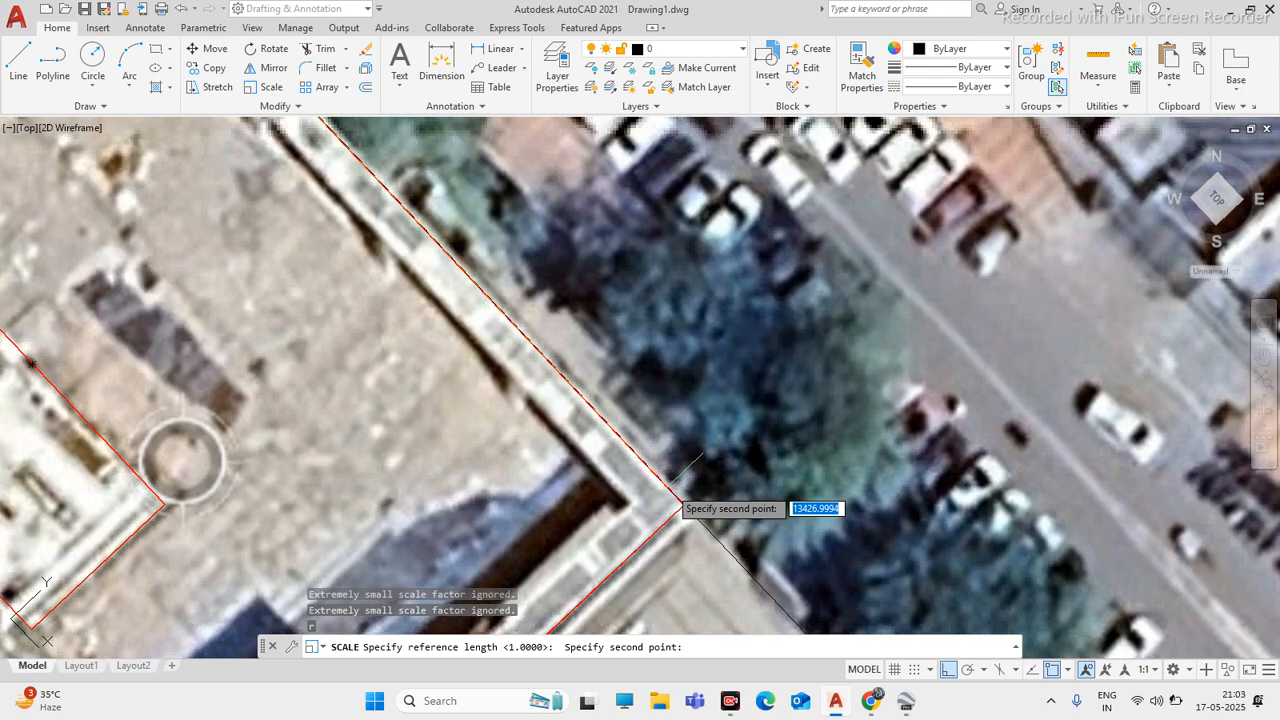
pyautogui.click(665, 478)
pyautogui.scroll(-6, 665, 478)
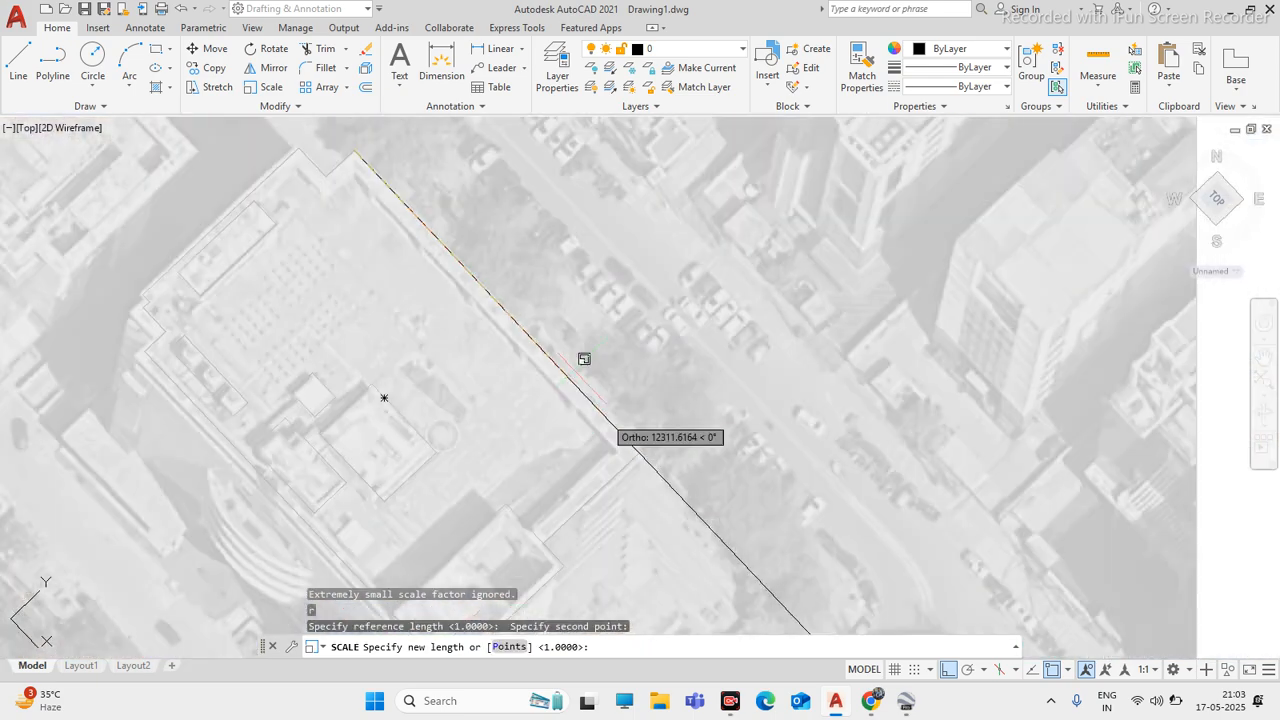
pyautogui.click(803, 616)
# Delete the black reference polyline running along the roof's northeast edge
pyautogui.scroll(-4, 690, 395)
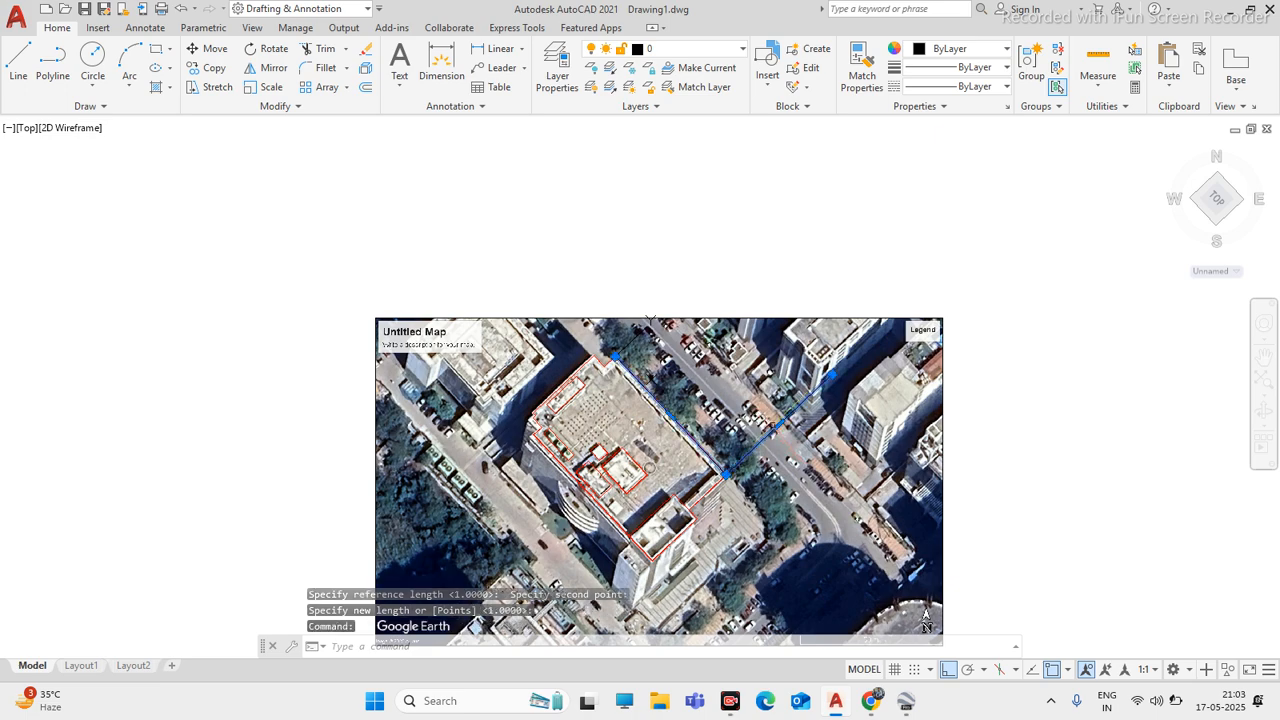
pyautogui.press('Delete')
pyautogui.scroll(4, 620, 442)
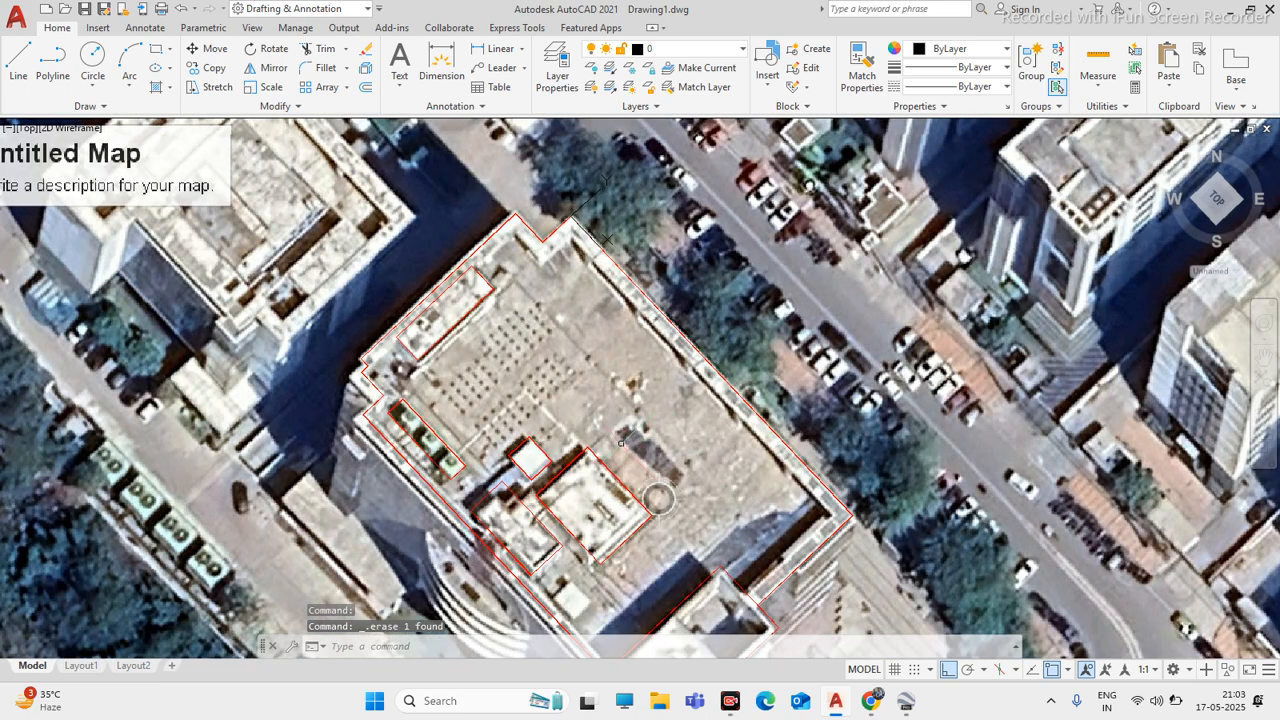
pyautogui.scroll(-5, 658, 498)
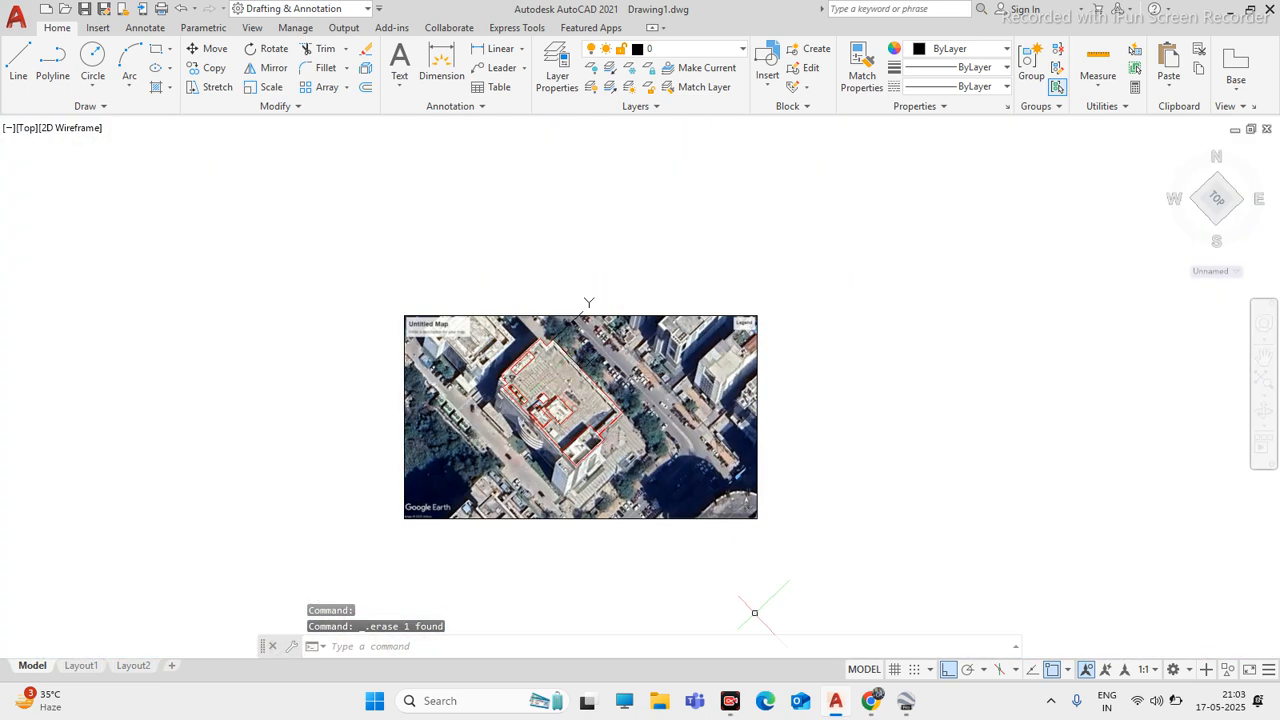
pyautogui.click(521, 48)
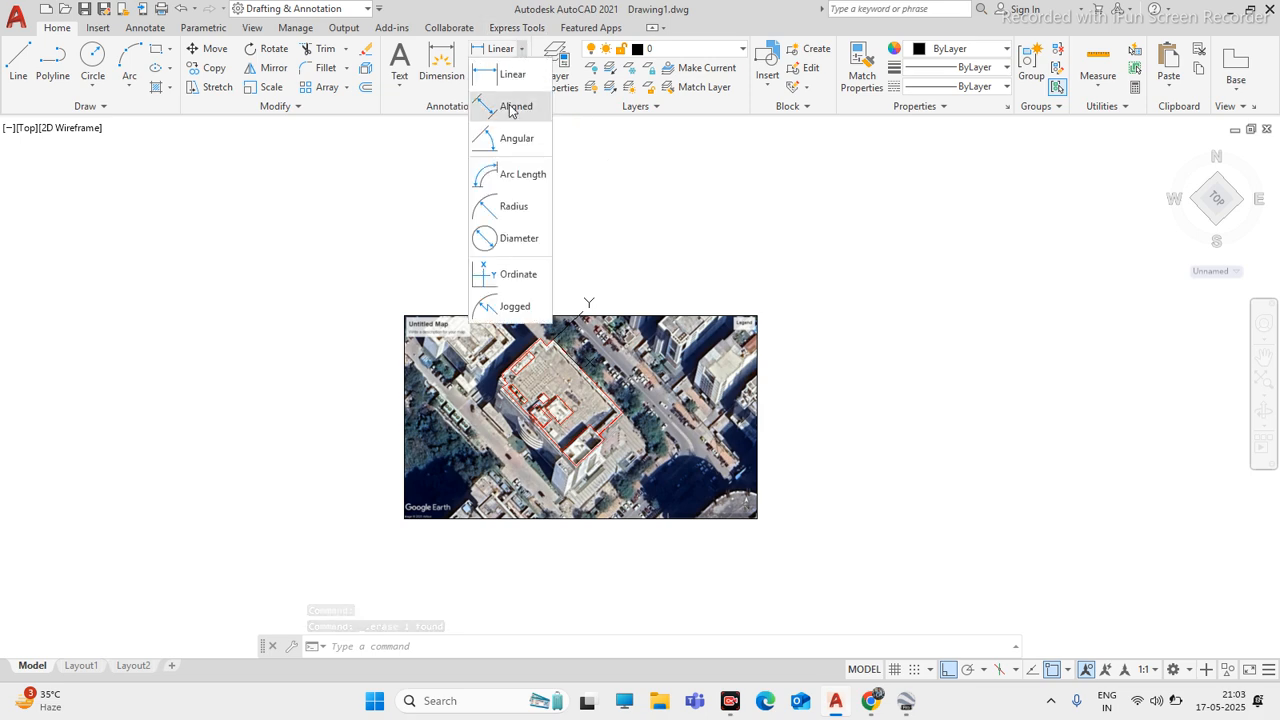
pyautogui.click(510, 106)
pyautogui.scroll(2, 580, 318)
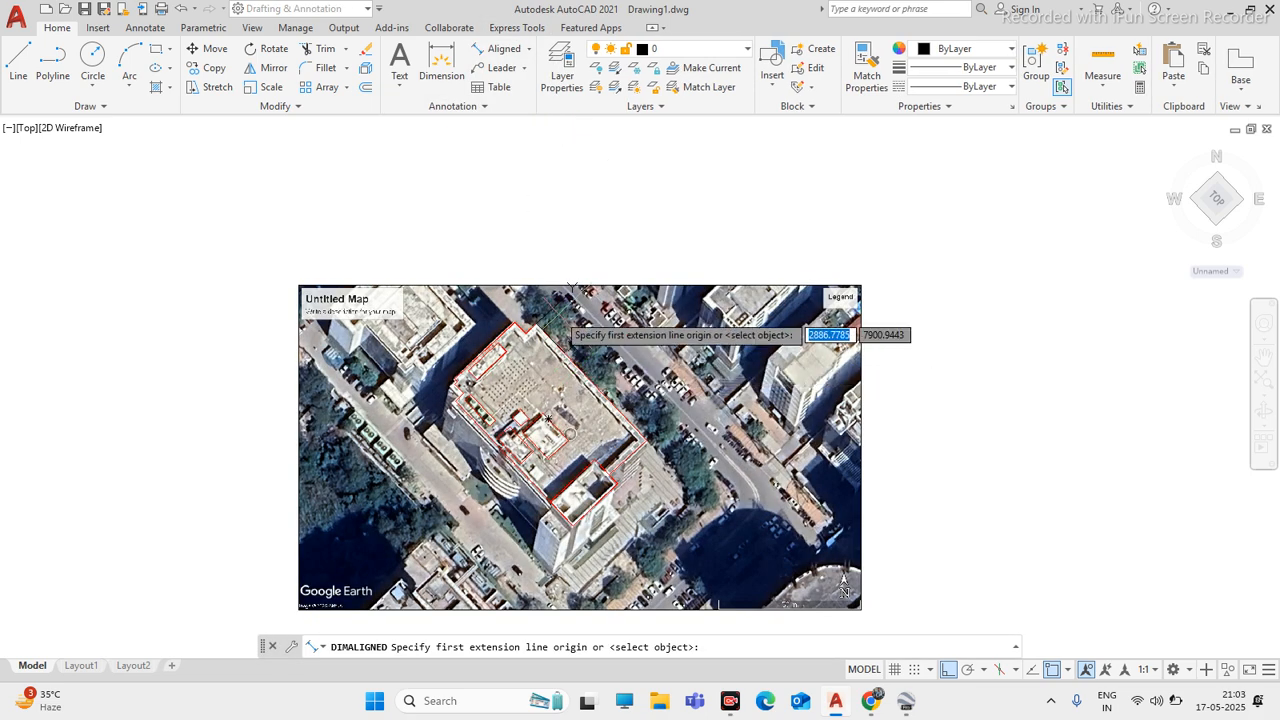
pyautogui.scroll(4, 565, 325)
pyautogui.click(500, 305)
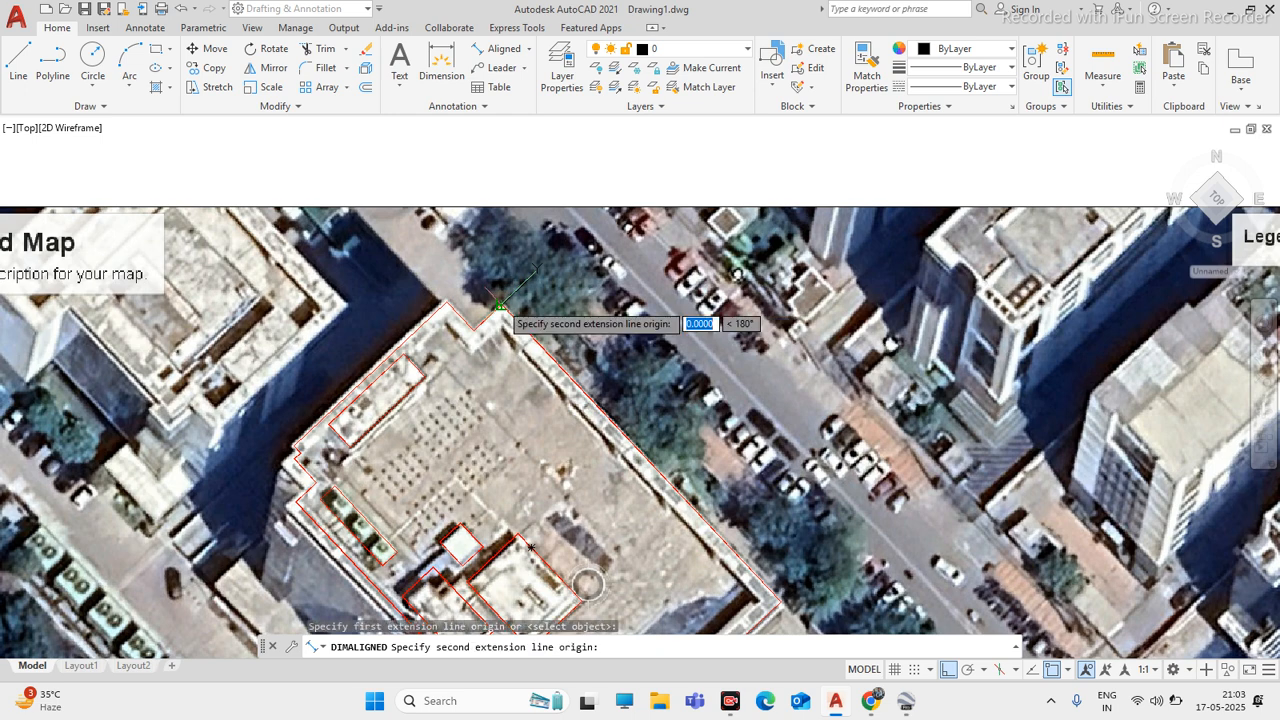
pyautogui.scroll(-2, 498, 305)
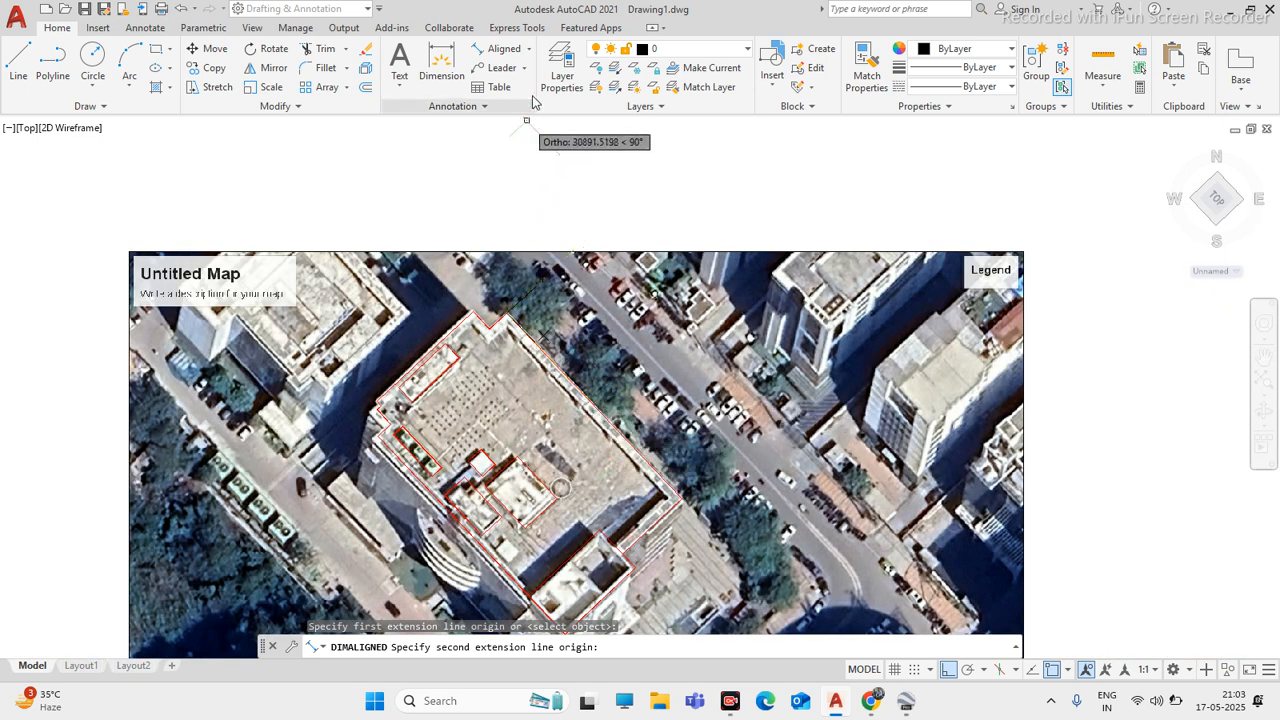
pyautogui.press('Escape')
# Draw a short polyline in the empty space above the satellite image and delete it
pyautogui.click(529, 50)
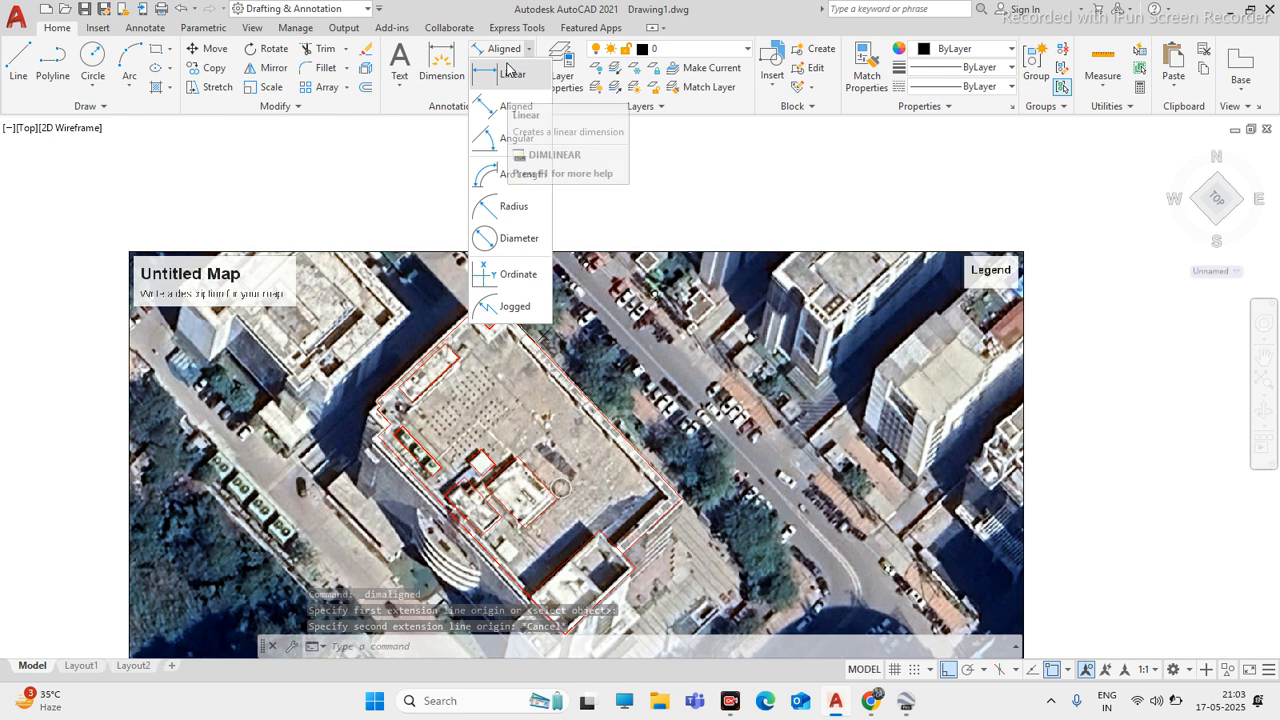
pyautogui.click(510, 85)
pyautogui.click(53, 62)
pyautogui.click(316, 148)
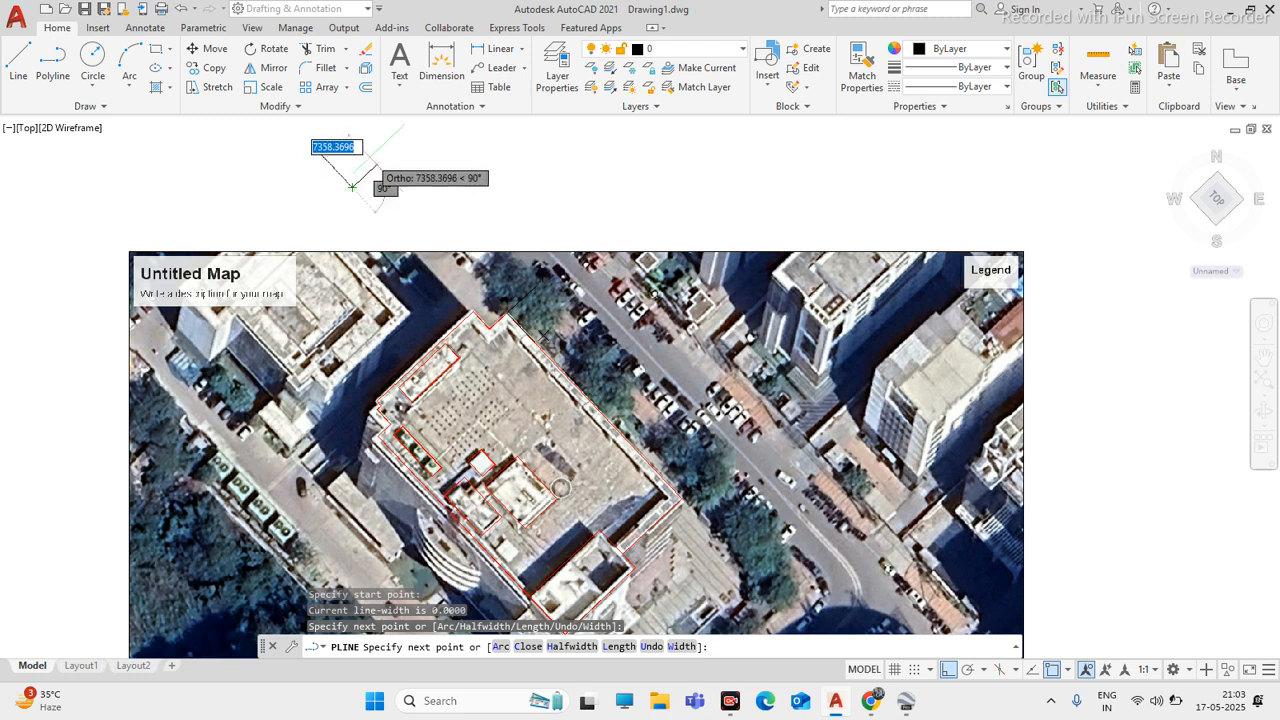
pyautogui.press('Escape')
pyautogui.click(353, 148)
pyautogui.click(303, 163)
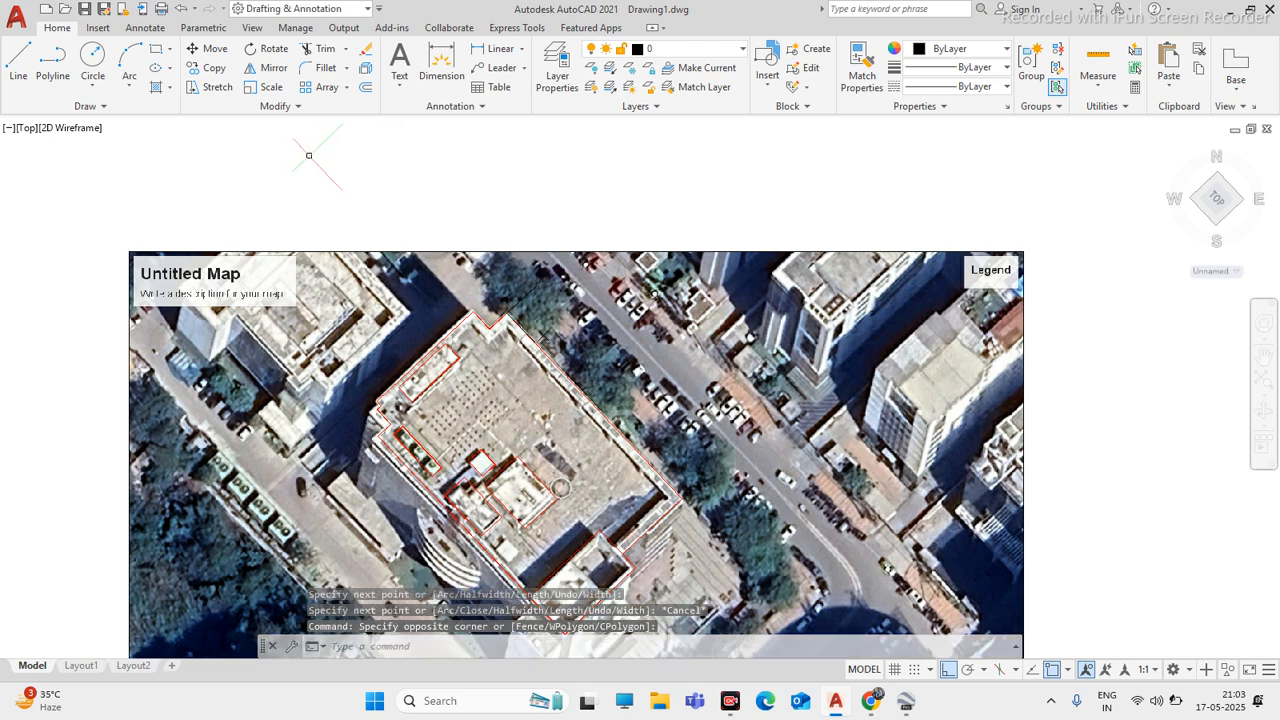
pyautogui.press('Delete')
# Draw a large triangular polyline in the empty space beside the satellite image
pyautogui.click(59, 68)
pyautogui.scroll(-5, 205, 197)
pyautogui.click(571, 219)
pyautogui.click(669, 323)
pyautogui.click(571, 415)
pyautogui.click(571, 219)
pyautogui.press('Escape')
pyautogui.scroll(4, 567, 261)
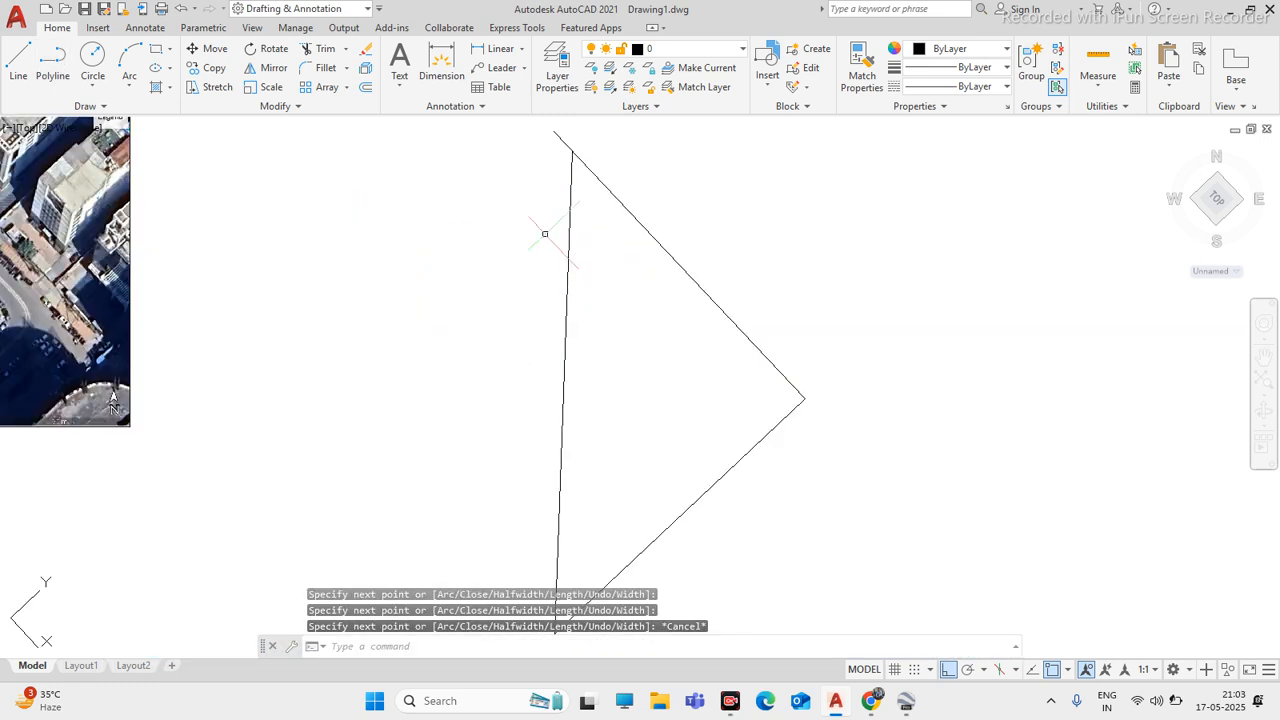
pyautogui.click(504, 50)
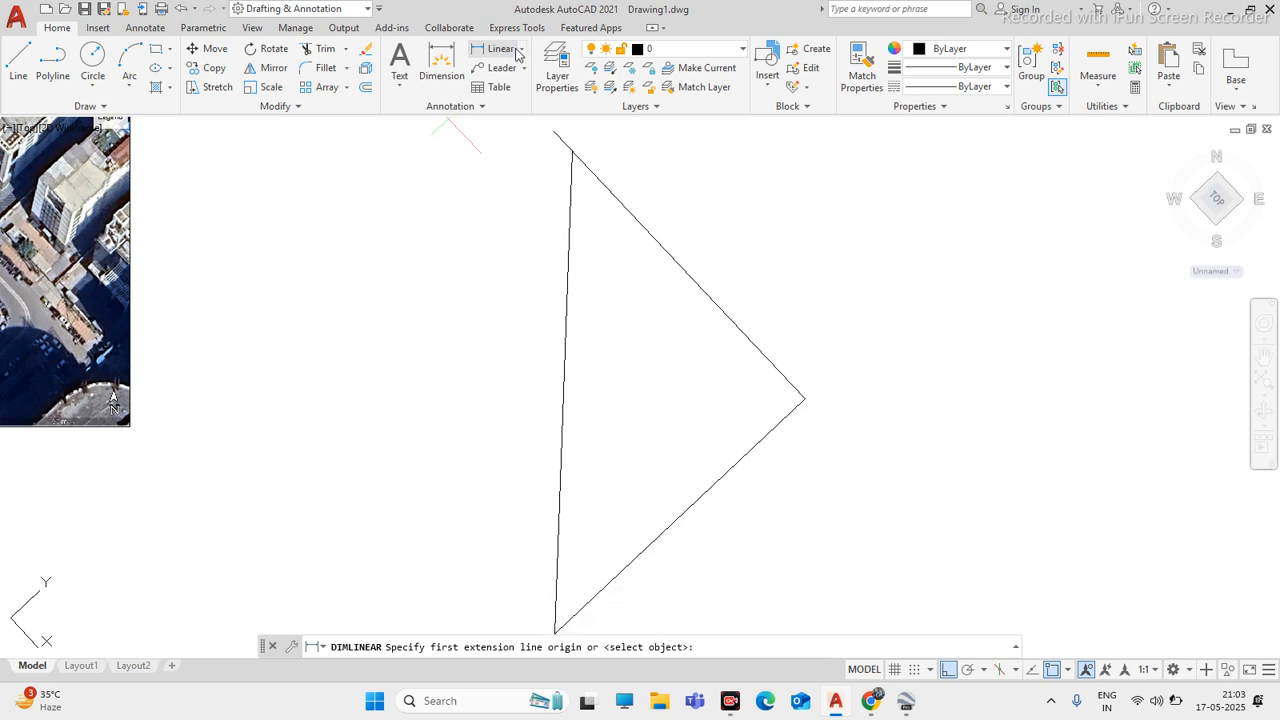
pyautogui.click(571, 152)
pyautogui.scroll(-4, 571, 152)
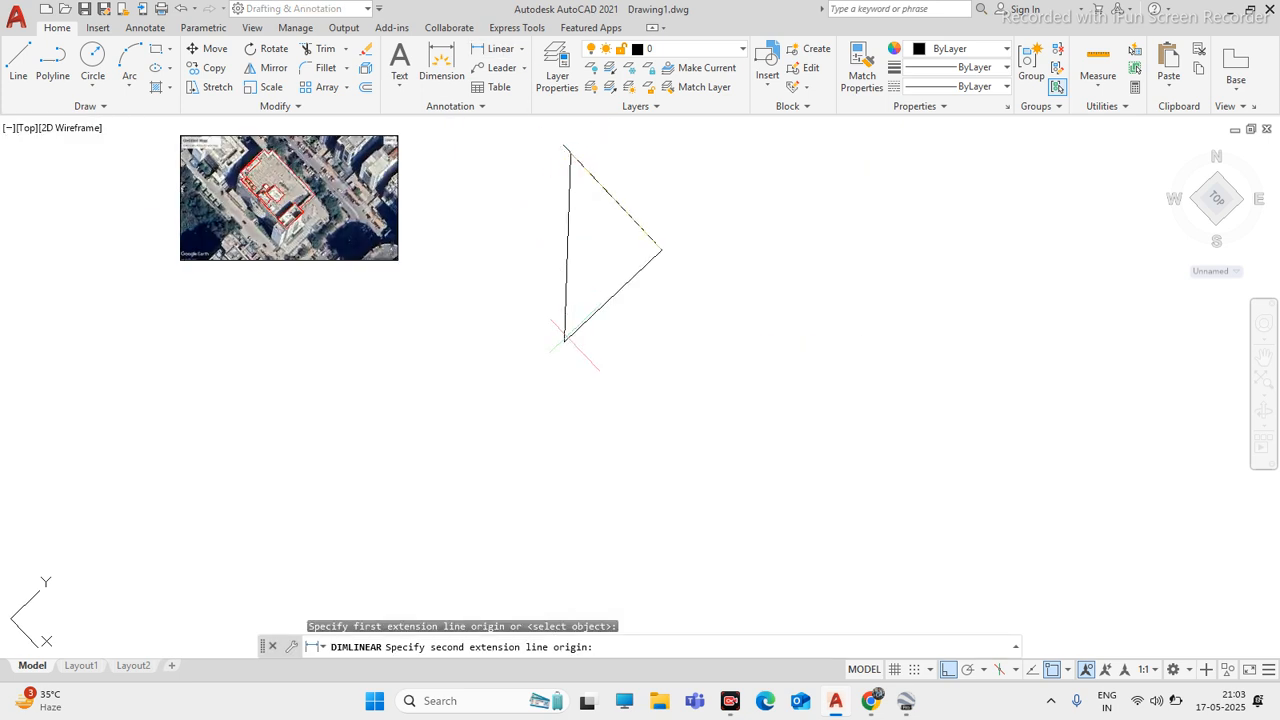
pyautogui.click(558, 345)
pyautogui.scroll(4, 506, 225)
pyautogui.scroll(-4, 426, 290)
pyautogui.press('Escape')
# Place an aligned dimension along the triangle's long, nearly vertical side and check the size of its text
pyautogui.click(521, 48)
pyautogui.click(499, 107)
pyautogui.scroll(2, 523, 200)
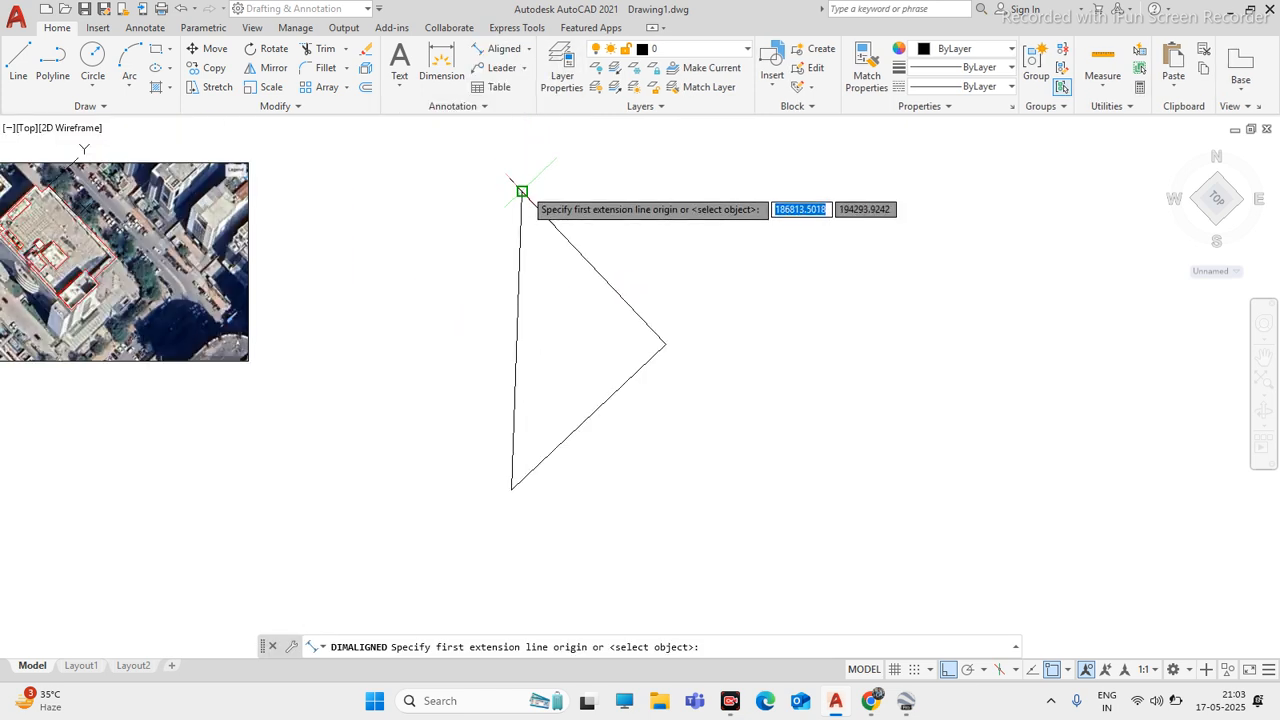
pyautogui.click(523, 191)
pyautogui.click(511, 488)
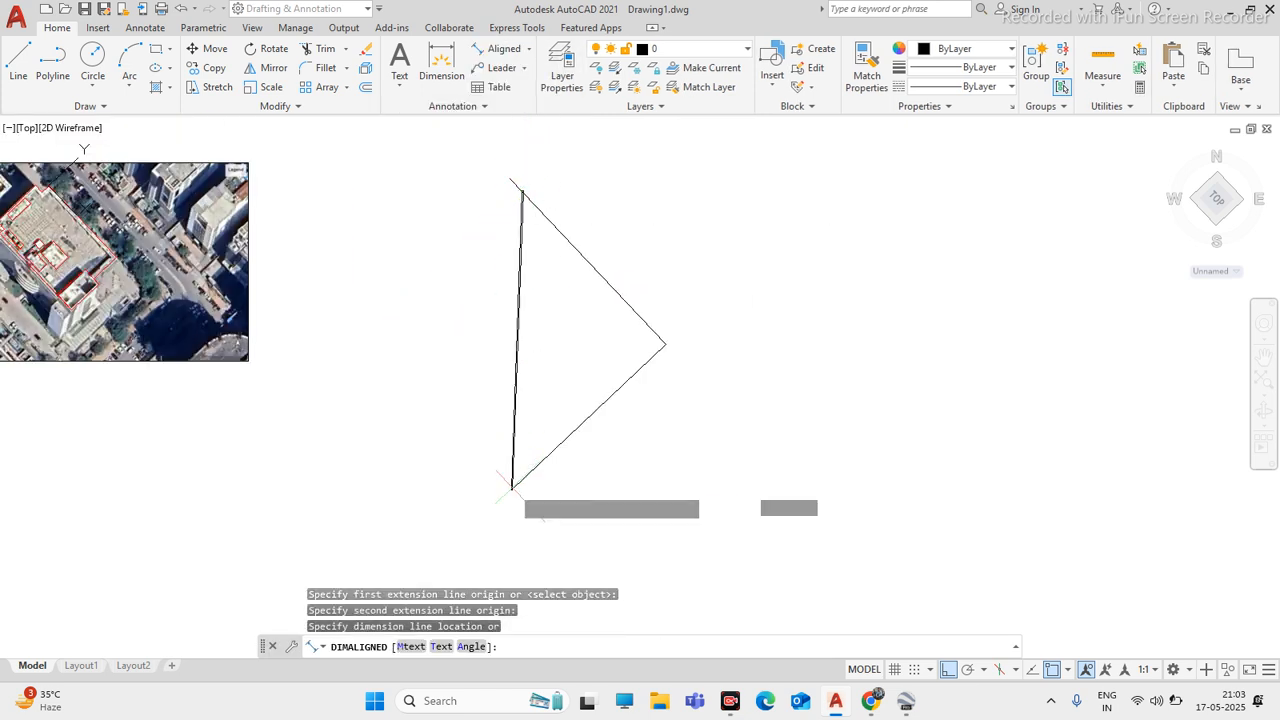
pyautogui.click(452, 372)
pyautogui.scroll(5, 455, 370)
pyautogui.click(508, 266)
pyautogui.click(436, 308)
pyautogui.scroll(10, 432, 374)
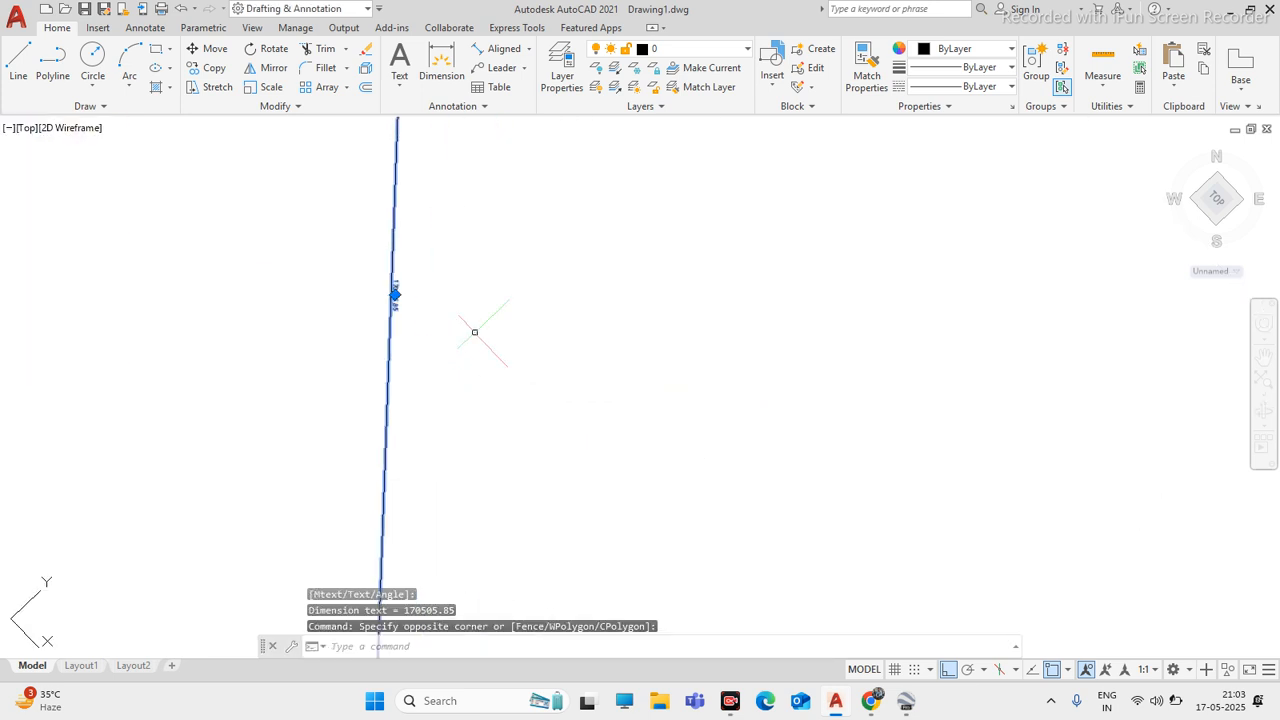
pyautogui.press('Escape')
# Delete the test triangle beside the satellite image together with its aligned dimension
pyautogui.scroll(-5, 530, 315)
pyautogui.click(626, 288)
pyautogui.scroll(-6, 626, 288)
pyautogui.click(491, 323)
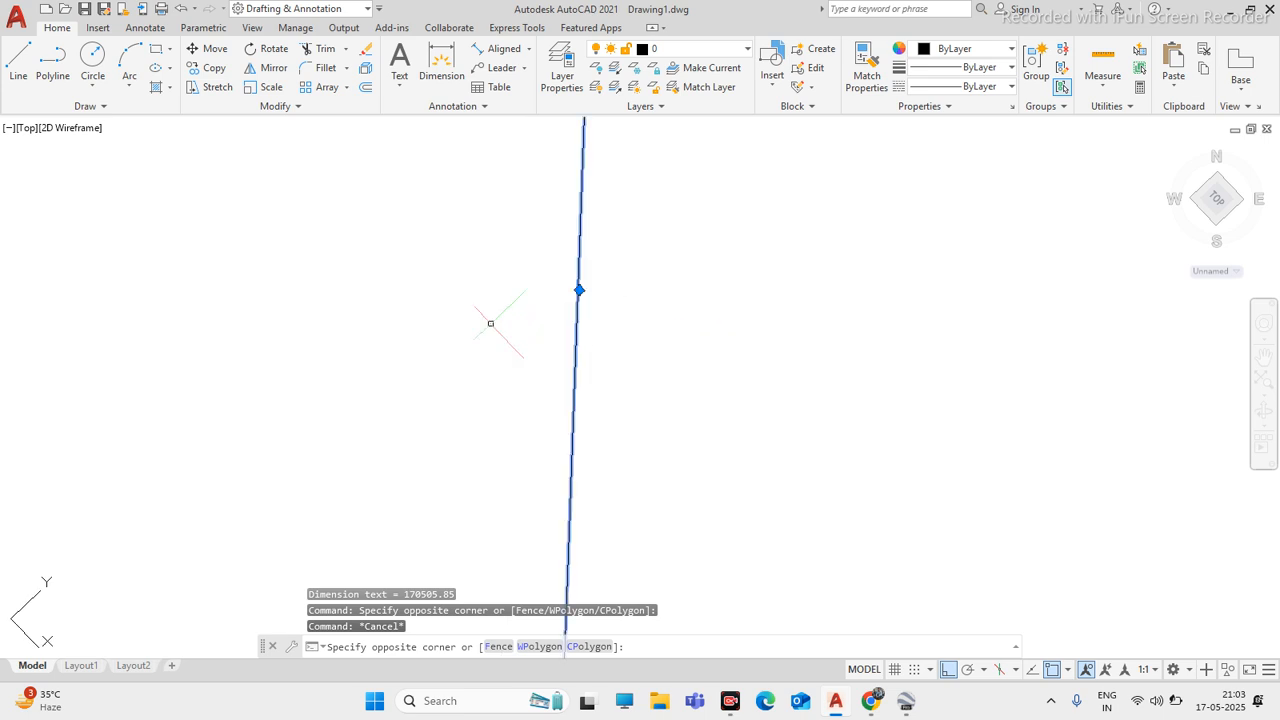
pyautogui.press('Delete')
pyautogui.scroll(-10, 573, 250)
pyautogui.click(703, 258)
pyautogui.click(642, 307)
pyautogui.press('Delete')
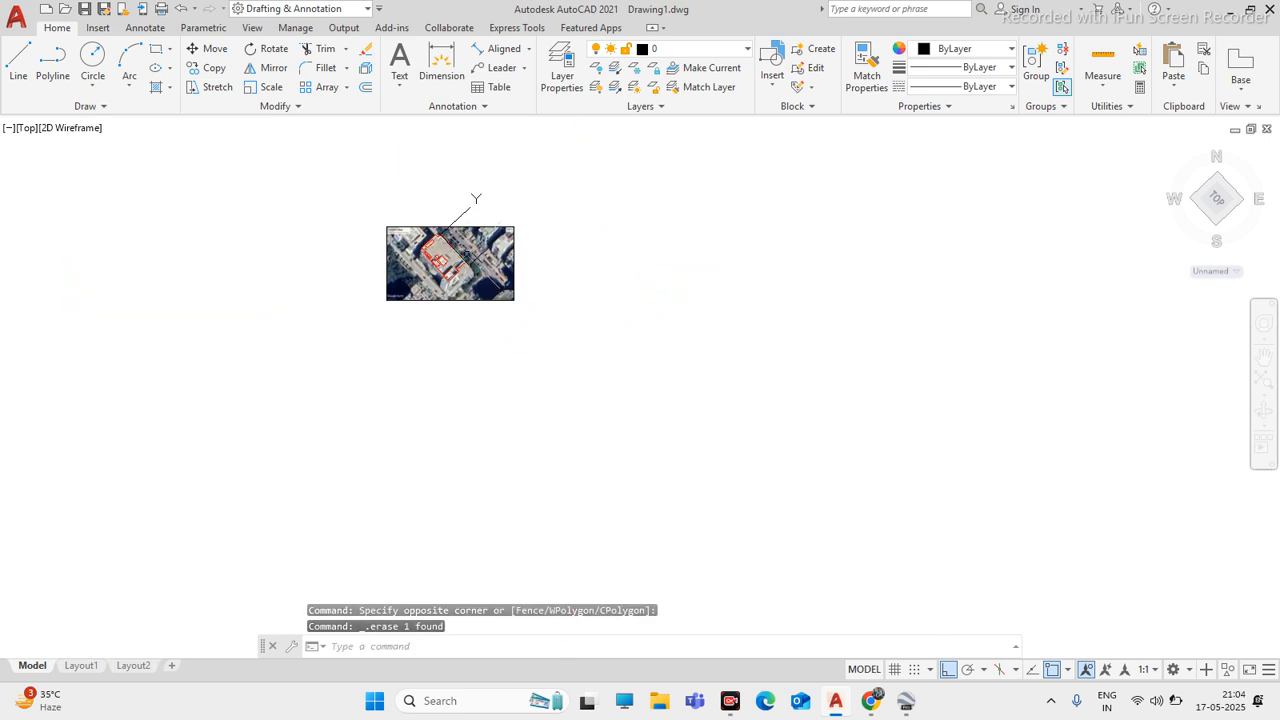
pyautogui.scroll(4, 456, 252)
pyautogui.click(504, 50)
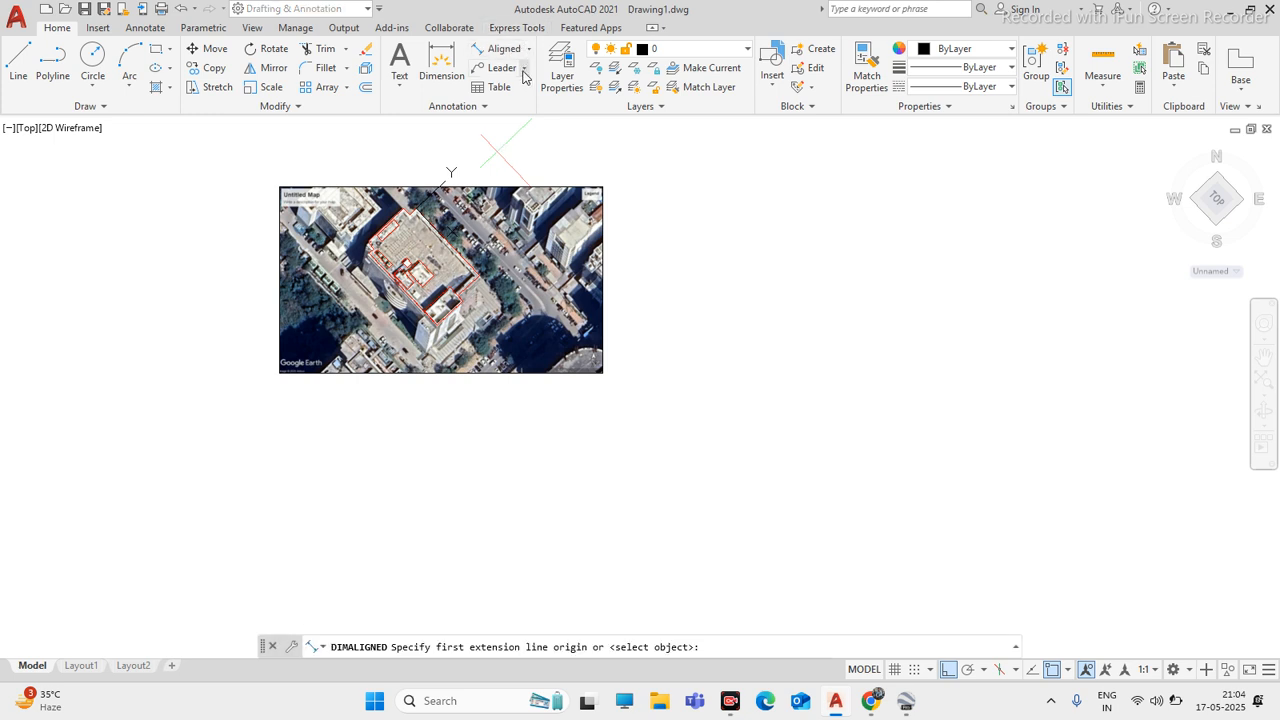
pyautogui.click(529, 50)
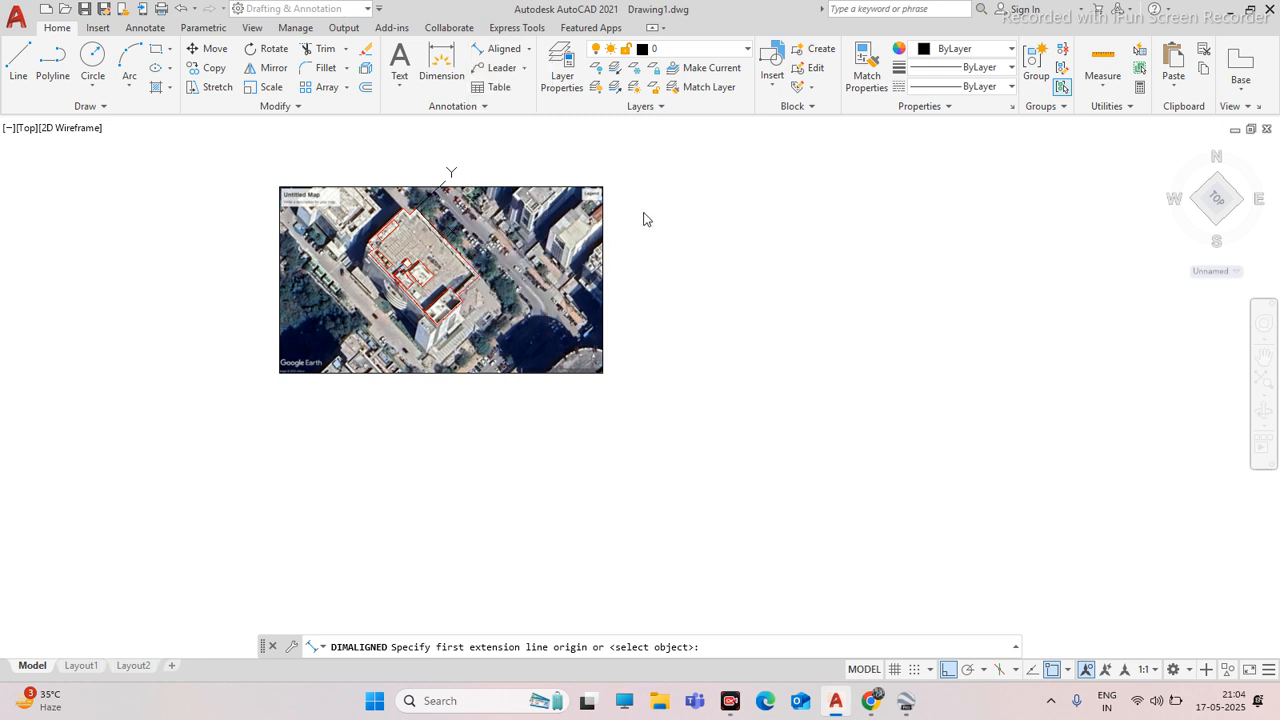
pyautogui.press('Escape')
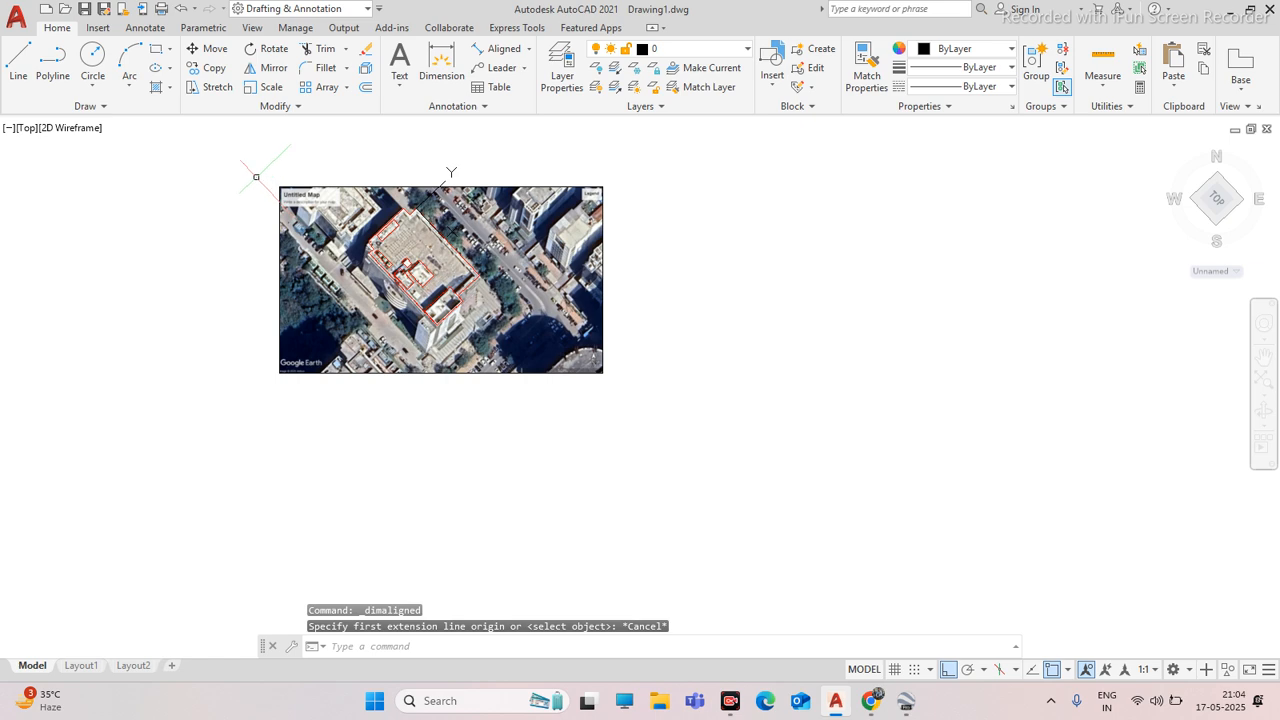
pyautogui.press('Escape')
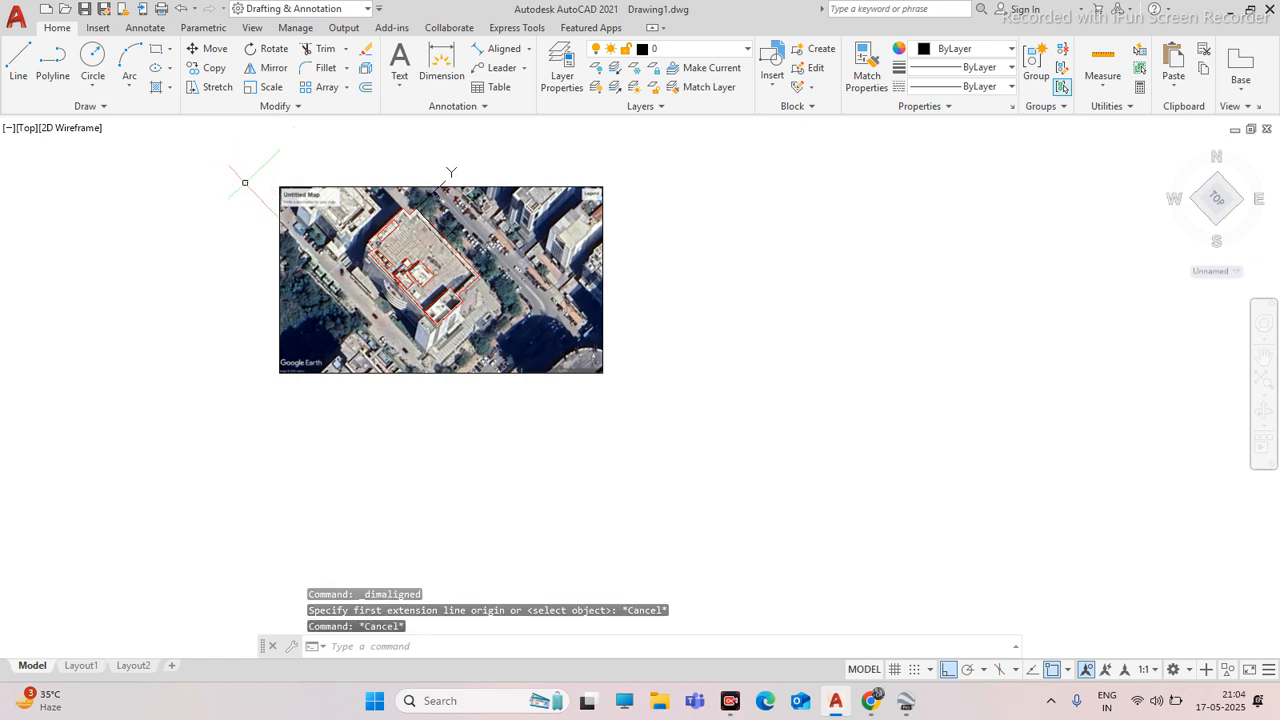
pyautogui.press('Escape')
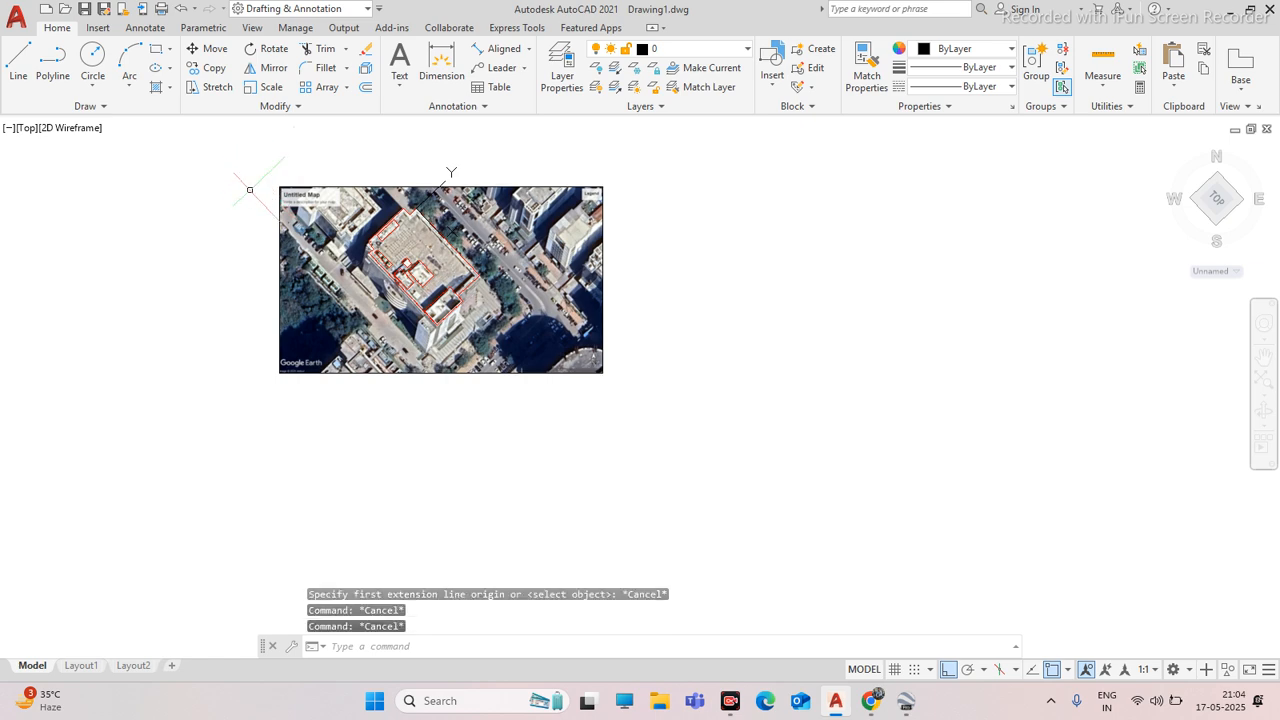
# View the text settings of the ISO-25 dimension style and close them without changing anything
pyautogui.scroll(4, 320, 242)
pyautogui.scroll(-4, 320, 242)
pyautogui.scroll(4, 320, 242)
pyautogui.scroll(-2, 545, 290)
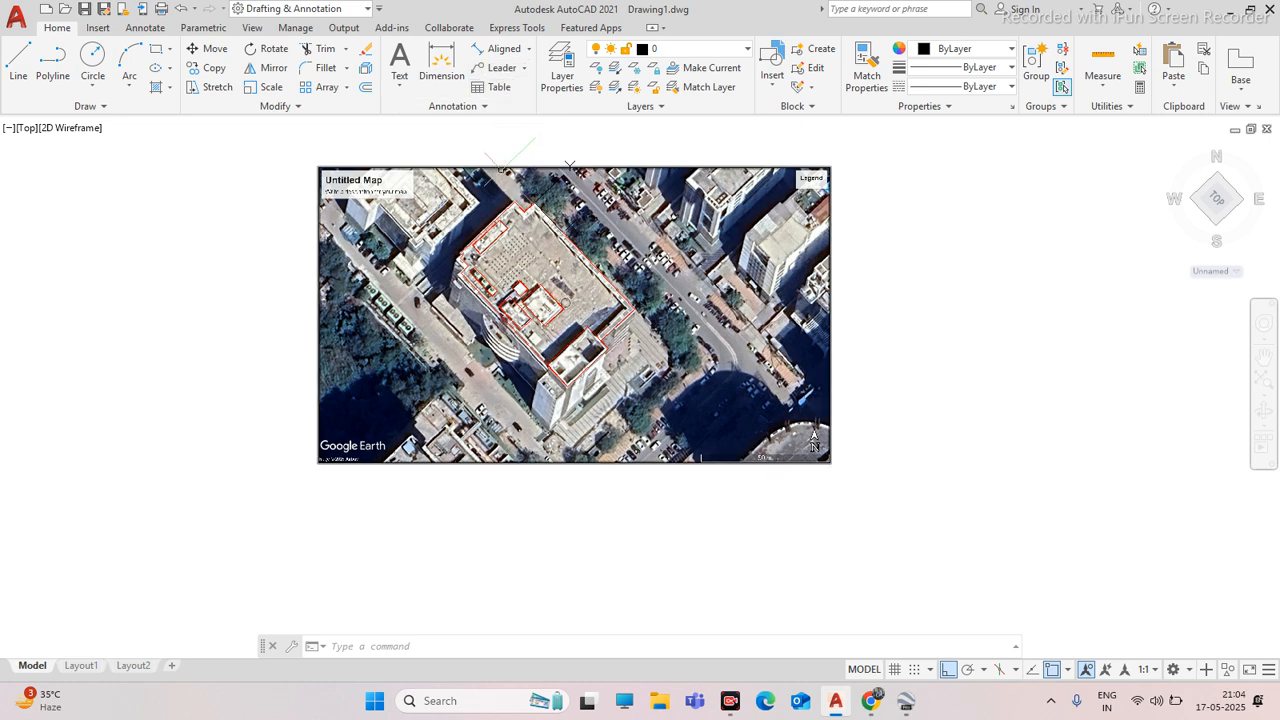
pyautogui.write('IMsty')
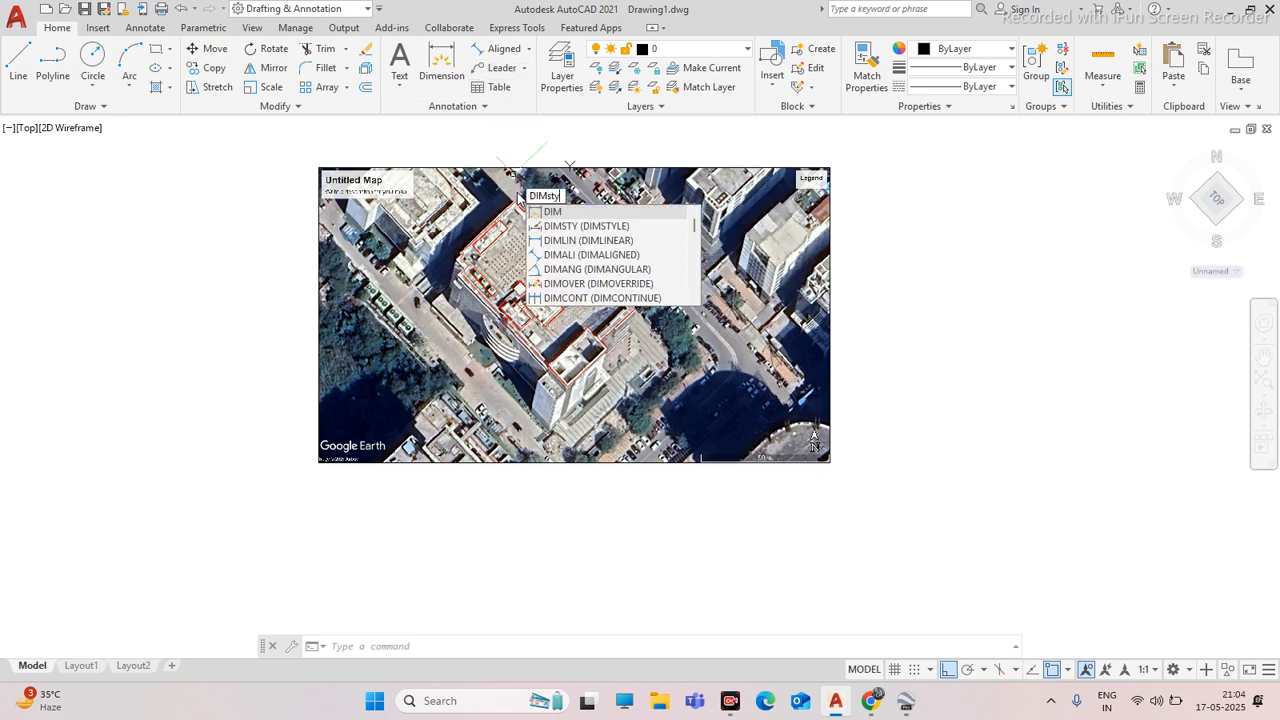
pyautogui.press('Return')
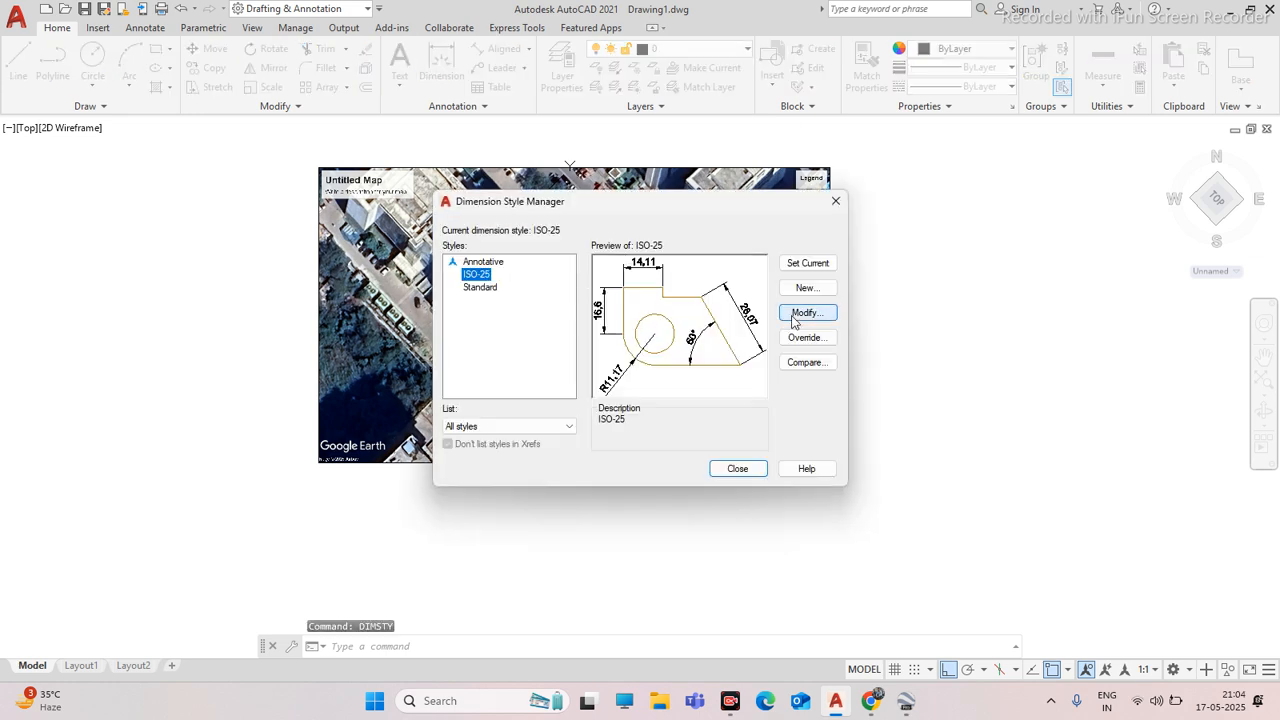
pyautogui.click(814, 318)
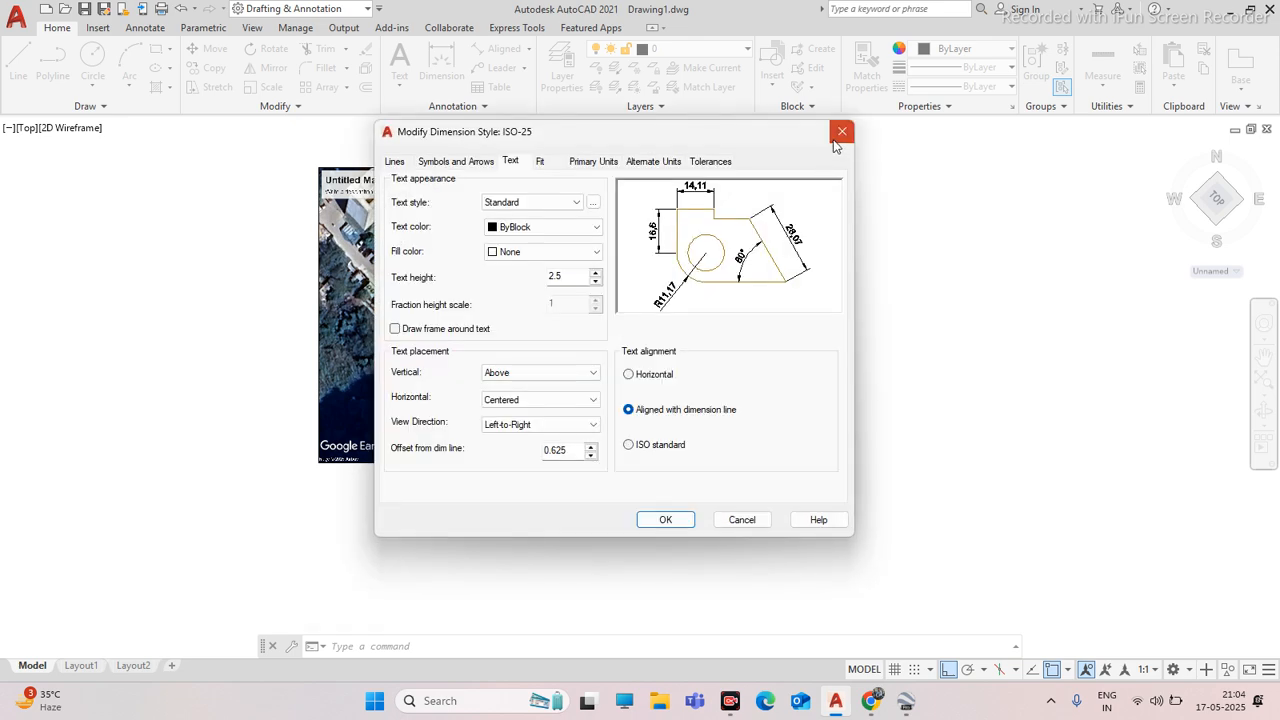
pyautogui.click(838, 132)
pyautogui.click(836, 203)
# Place an aligned dimension along the roof's long northeast edge, offset outward over the trees beside the building
pyautogui.write('dal')
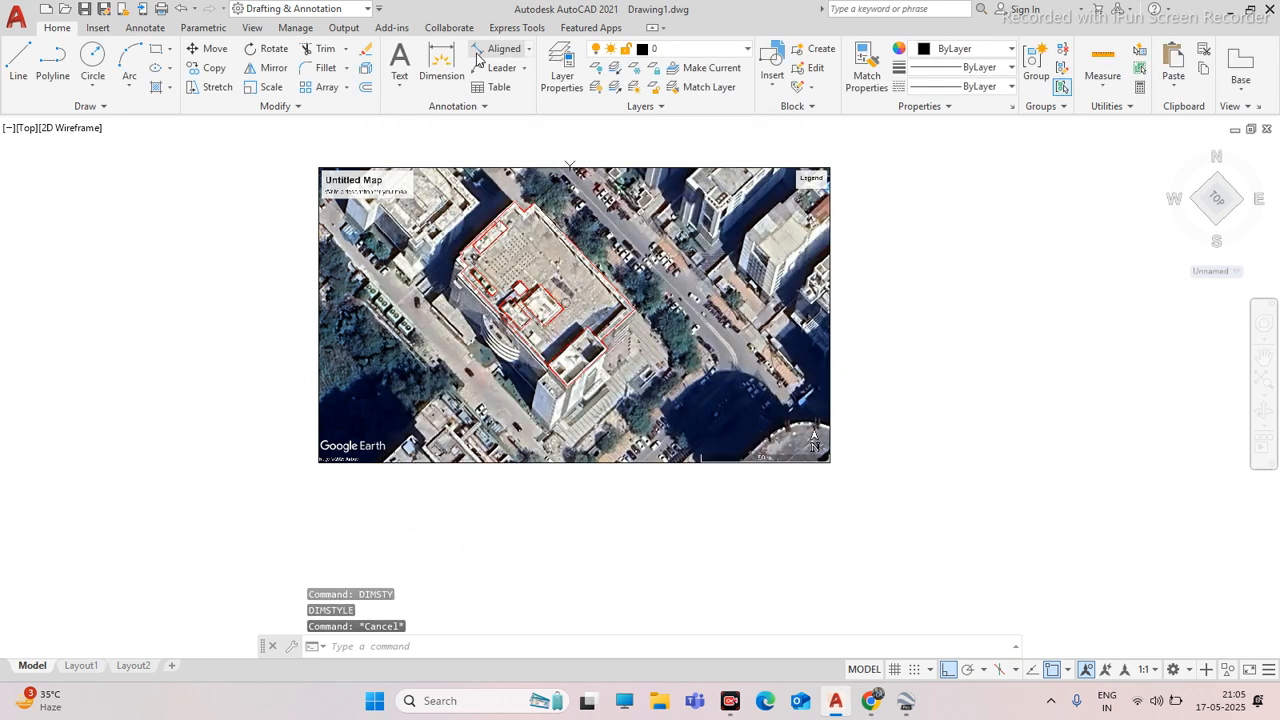
pyautogui.press('Return')
pyautogui.scroll(5, 597, 418)
pyautogui.click(518, 163)
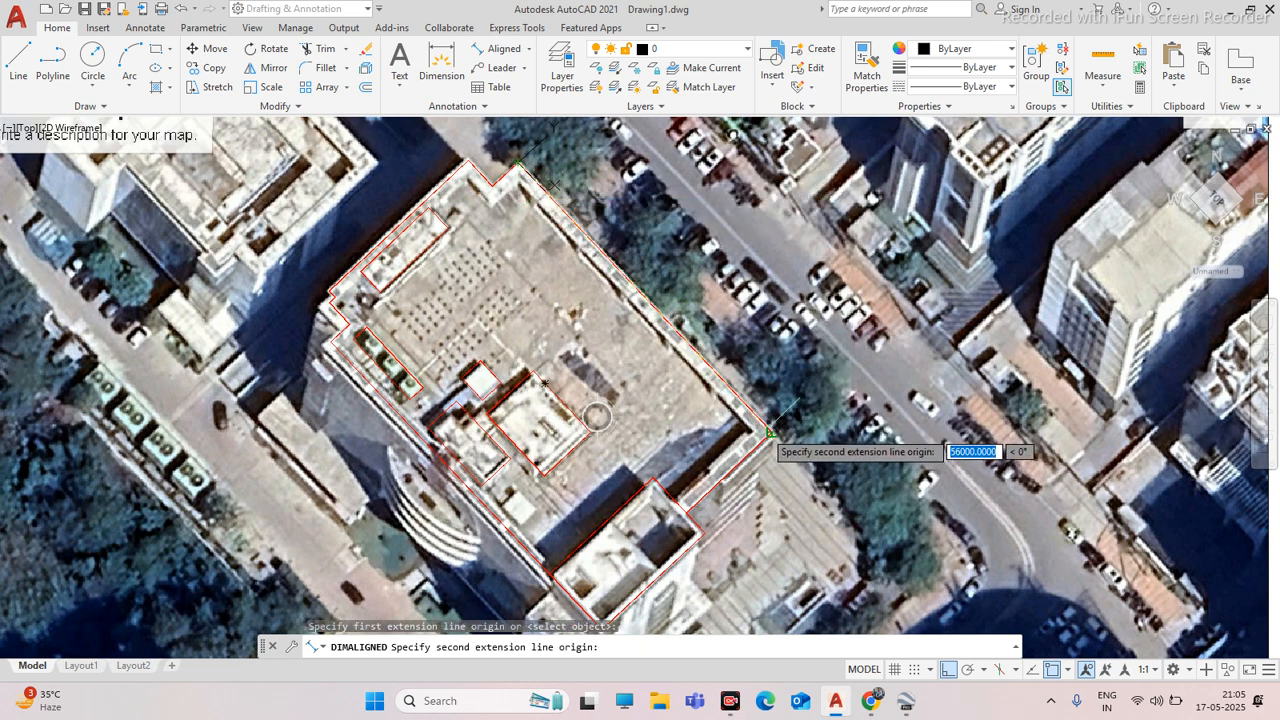
pyautogui.click(770, 432)
pyautogui.click(790, 385)
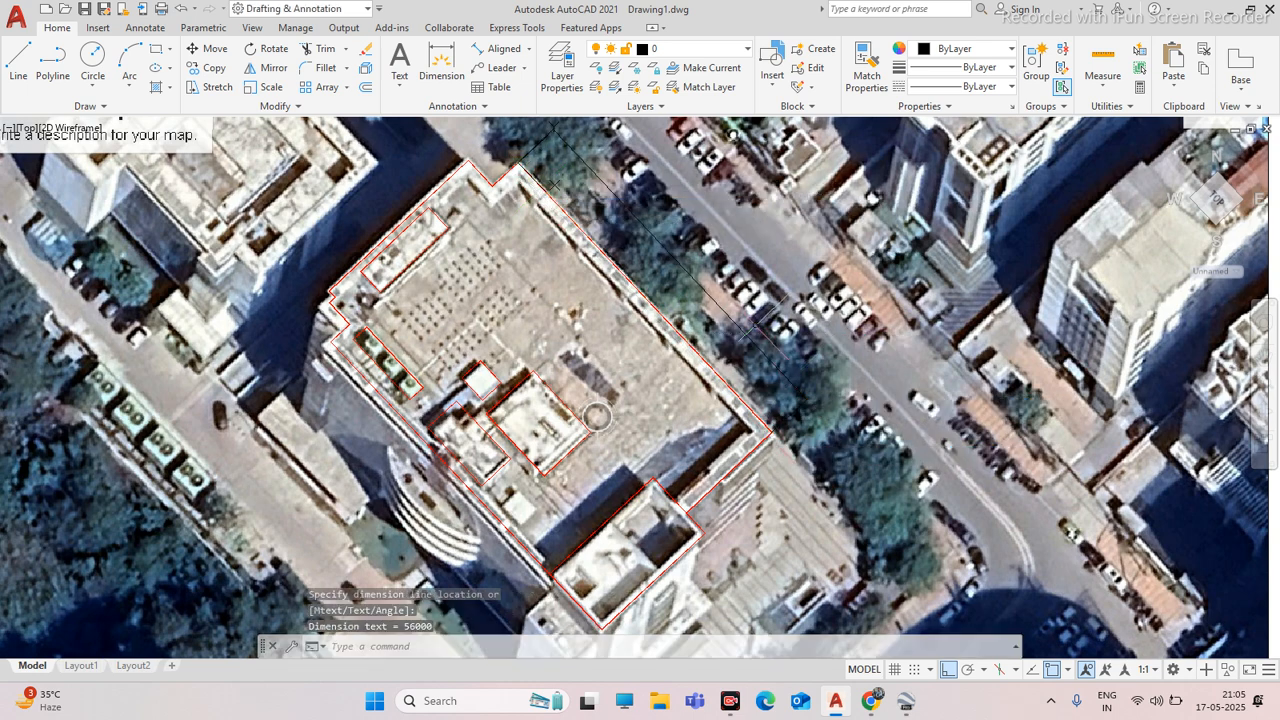
# Examine the text of the northeast roof edge's aligned dimension for its size and legibility
pyautogui.scroll(2, 675, 238)
pyautogui.click(676, 241)
pyautogui.click(677, 276)
pyautogui.scroll(12, 679, 277)
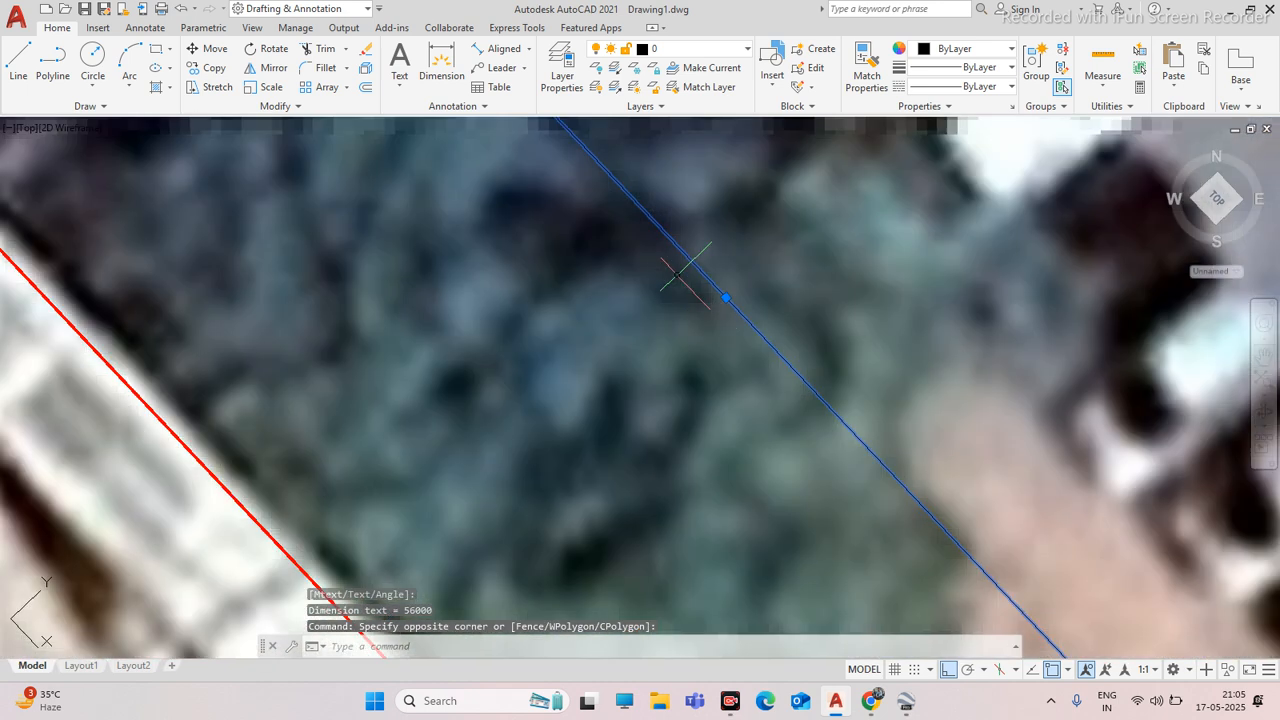
pyautogui.scroll(-8, 697, 250)
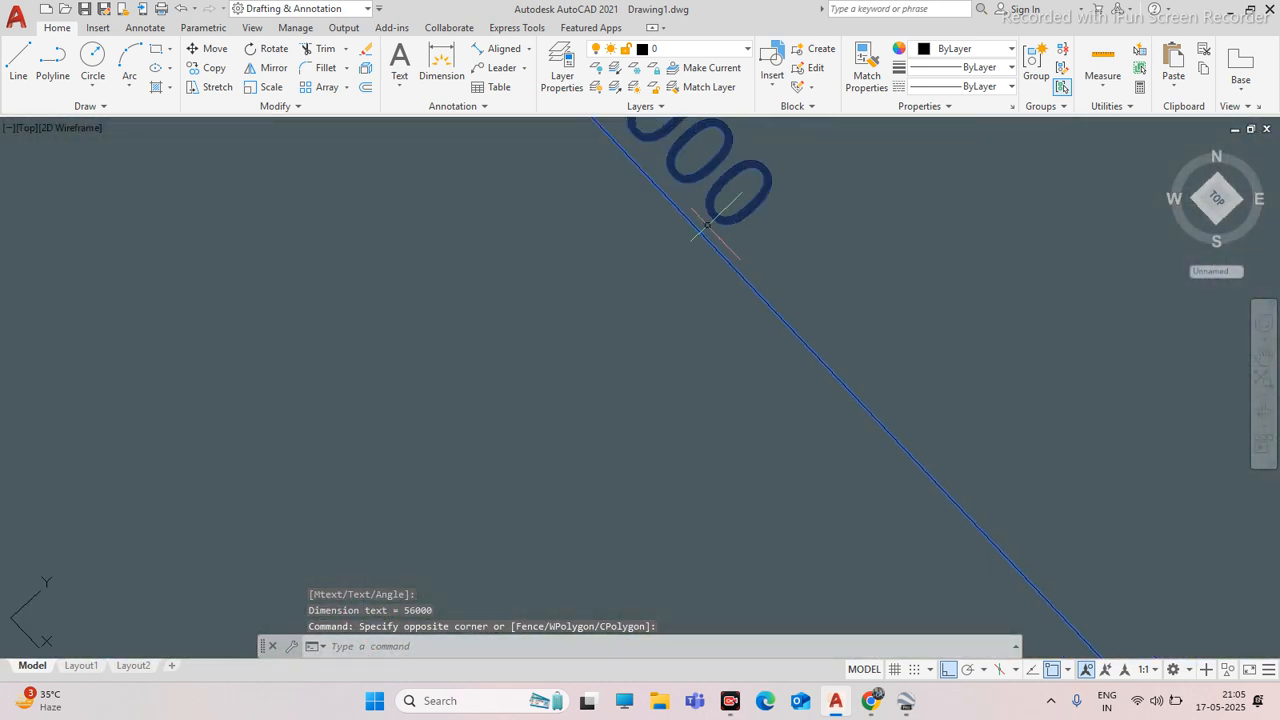
pyautogui.scroll(3, 690, 245)
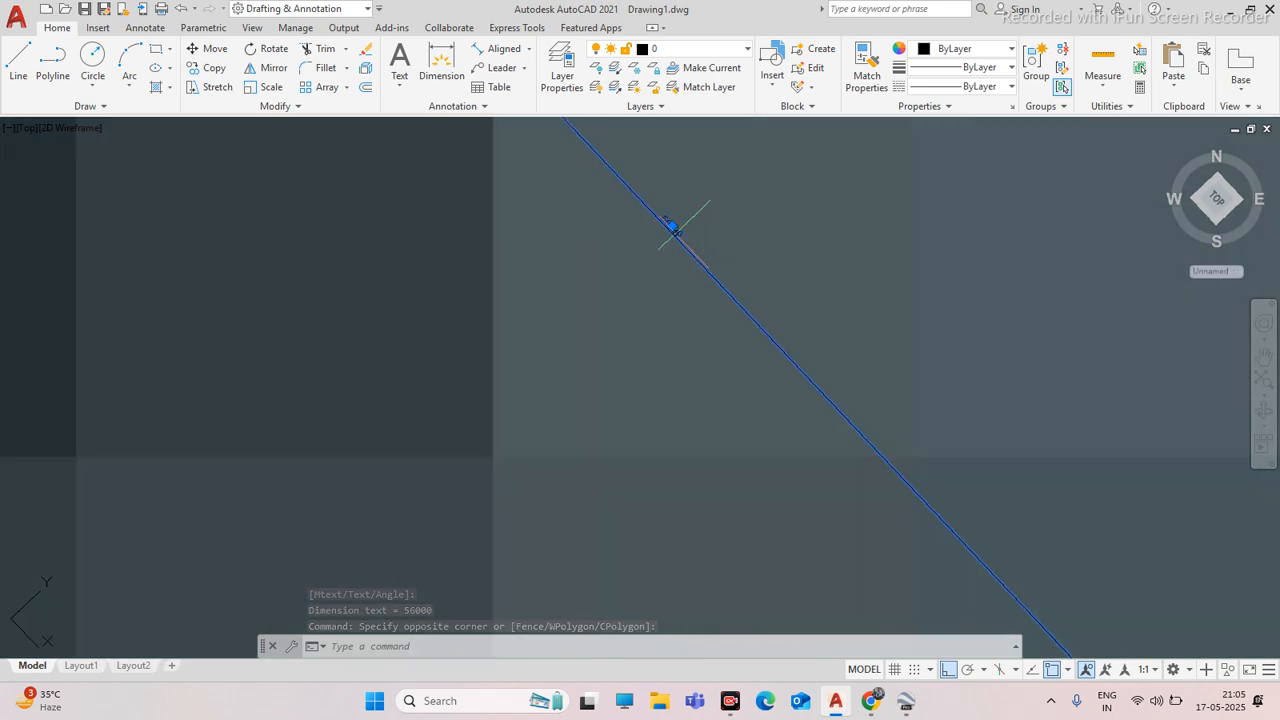
pyautogui.scroll(5, 690, 250)
pyautogui.press('Escape')
pyautogui.click(702, 261)
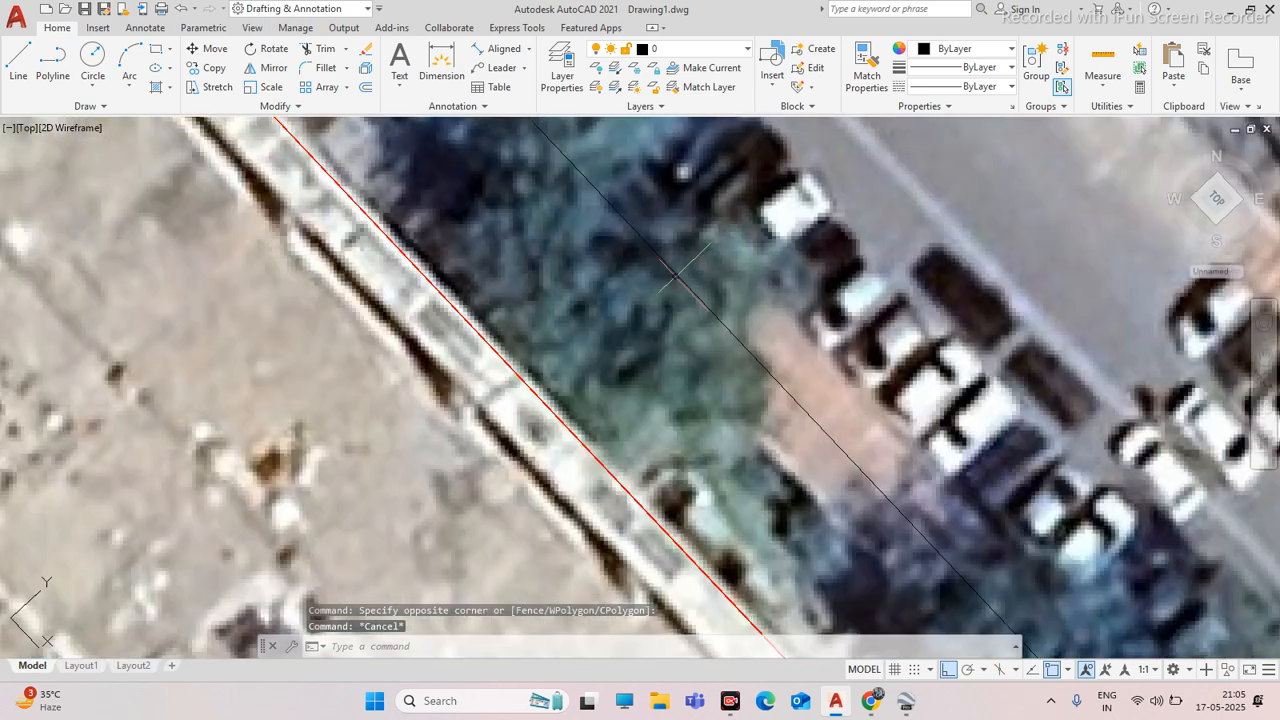
pyautogui.click(625, 276)
pyautogui.press('Escape')
pyautogui.scroll(-10, 640, 262)
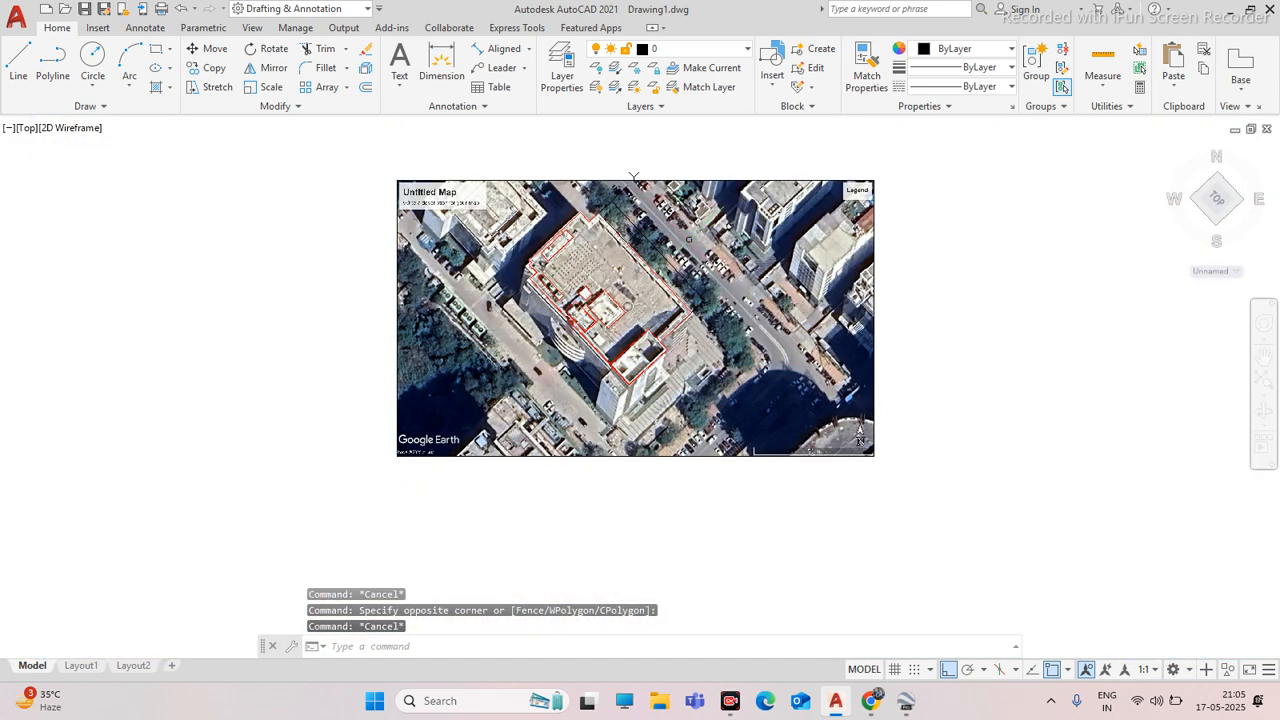
# Modify the ISO-25 dimension style to a text height of 1200 and a center mark size of 5
pyautogui.scroll(4, 676, 232)
pyautogui.write('dIMs')
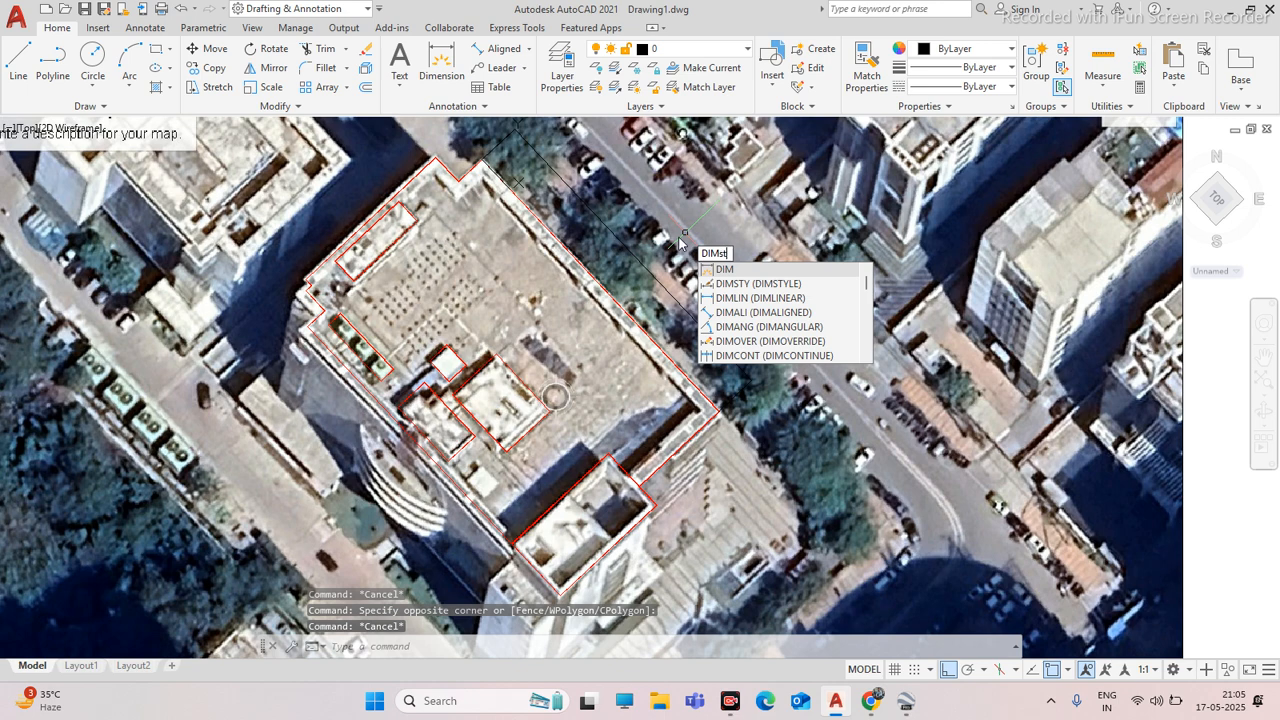
pyautogui.write('ty')
pyautogui.press('Return')
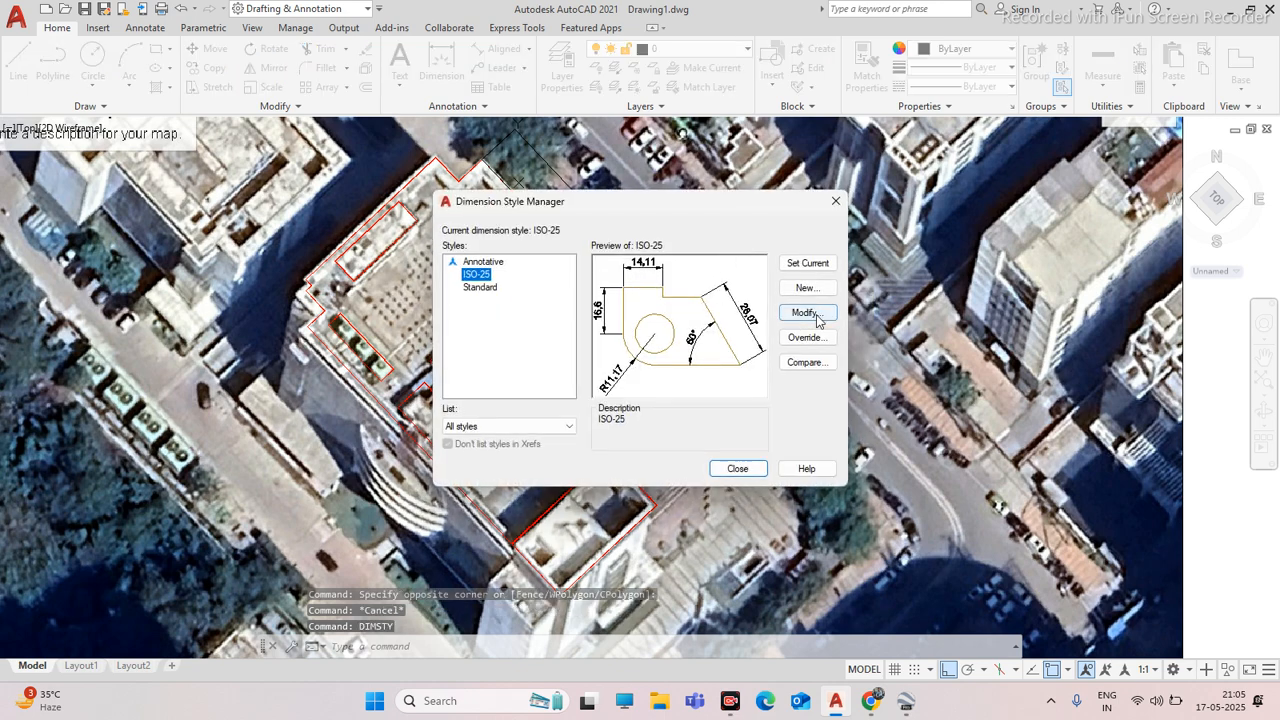
pyautogui.click(815, 315)
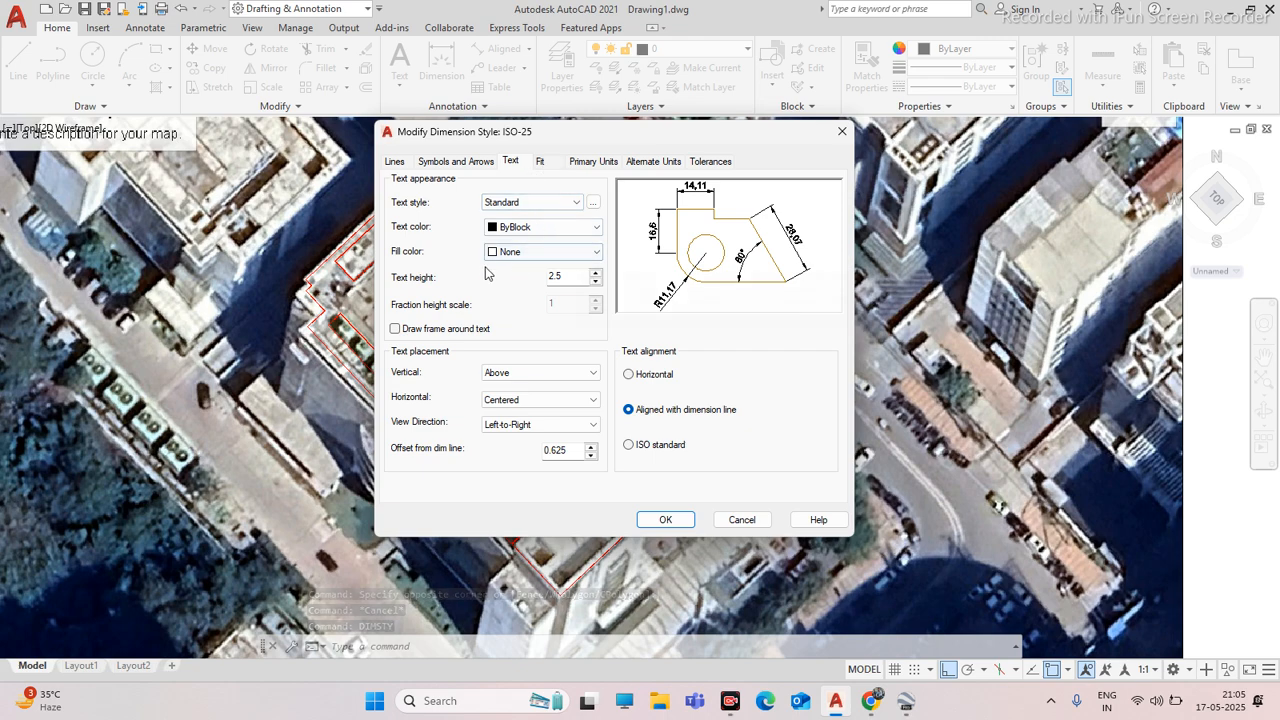
pyautogui.moveTo(570, 275); pyautogui.dragTo(536, 270)
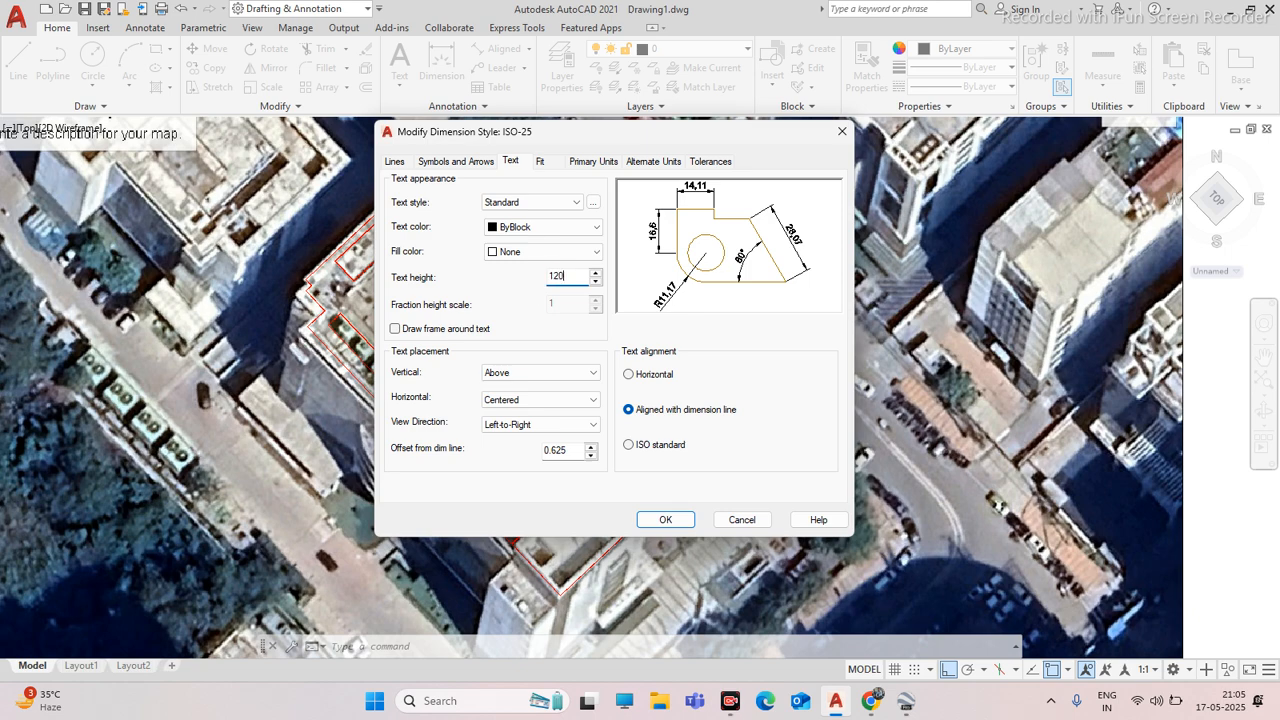
pyautogui.click(469, 162)
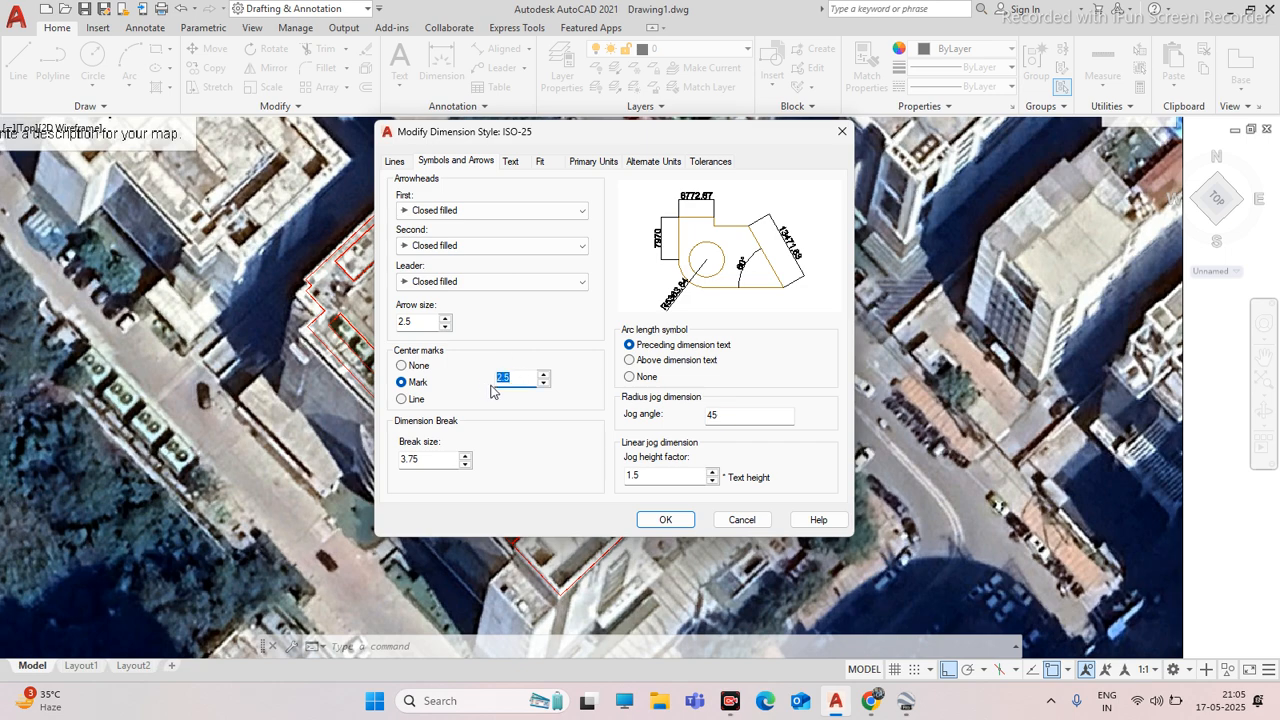
pyautogui.write('5')
pyautogui.click(678, 524)
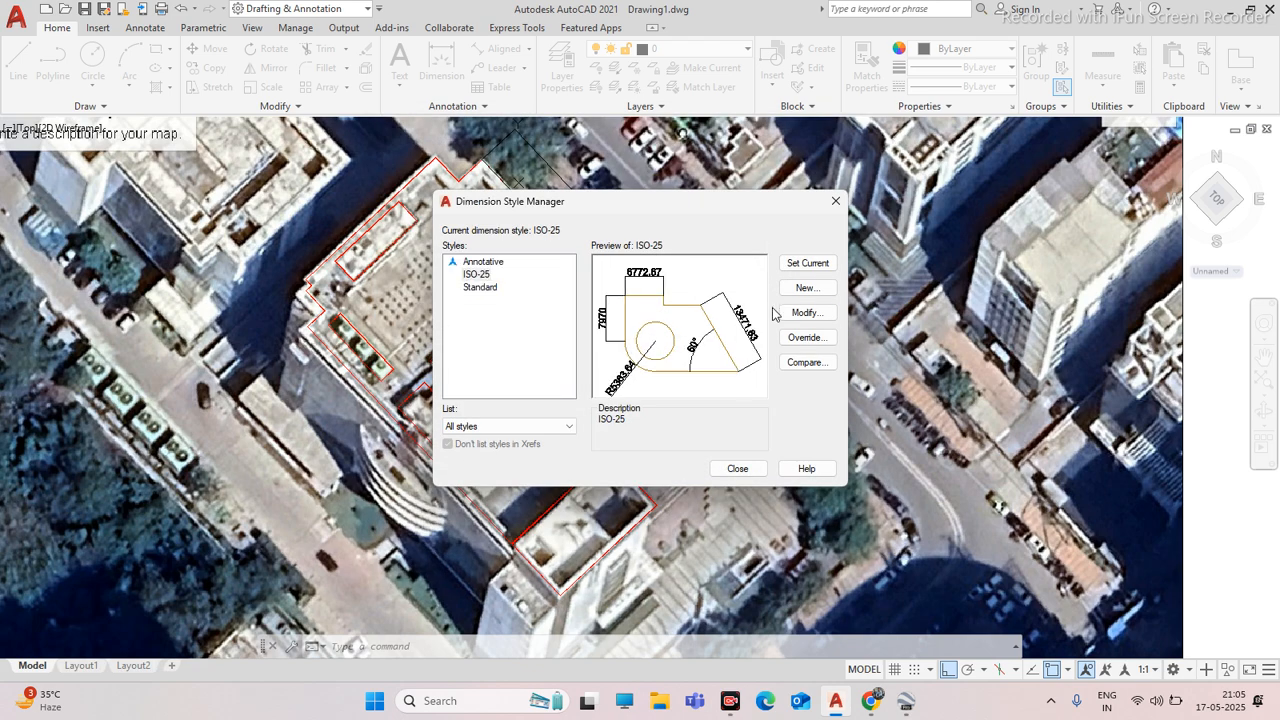
pyautogui.click(737, 468)
# Change the colour of the northeast roof edge's aligned dimension to red
pyautogui.scroll(5, 640, 380)
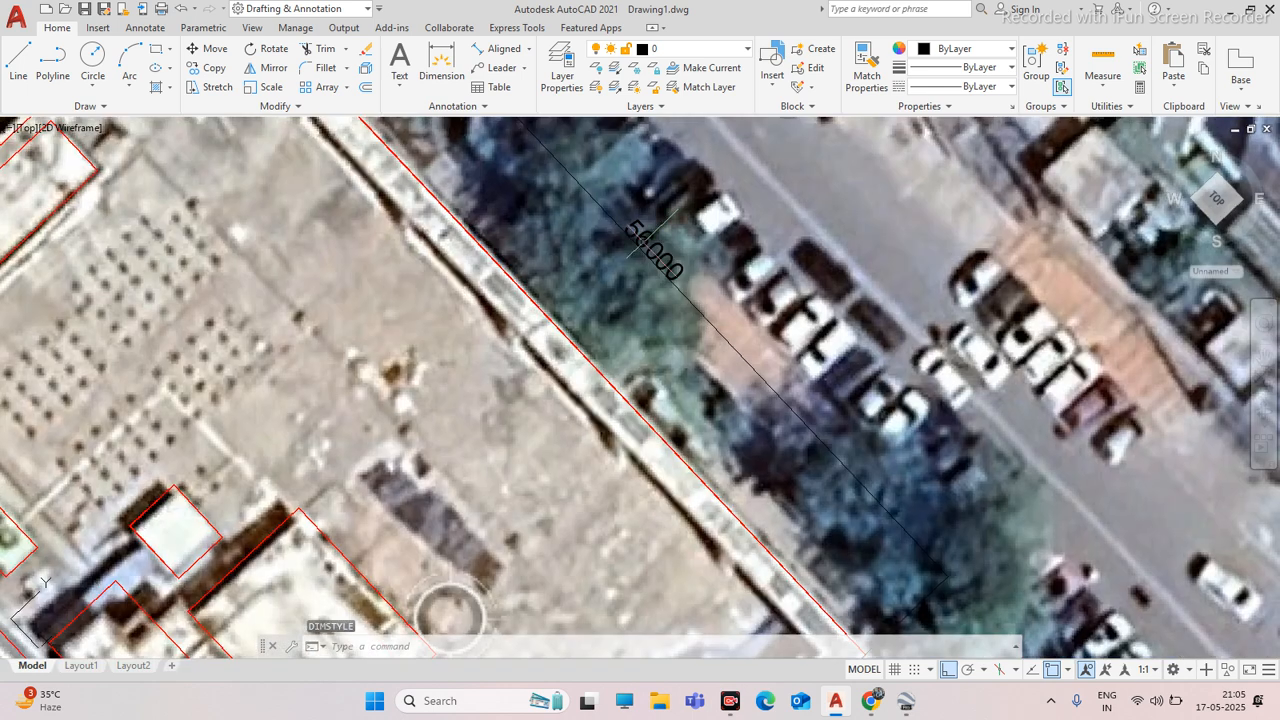
pyautogui.click(673, 248)
pyautogui.click(634, 262)
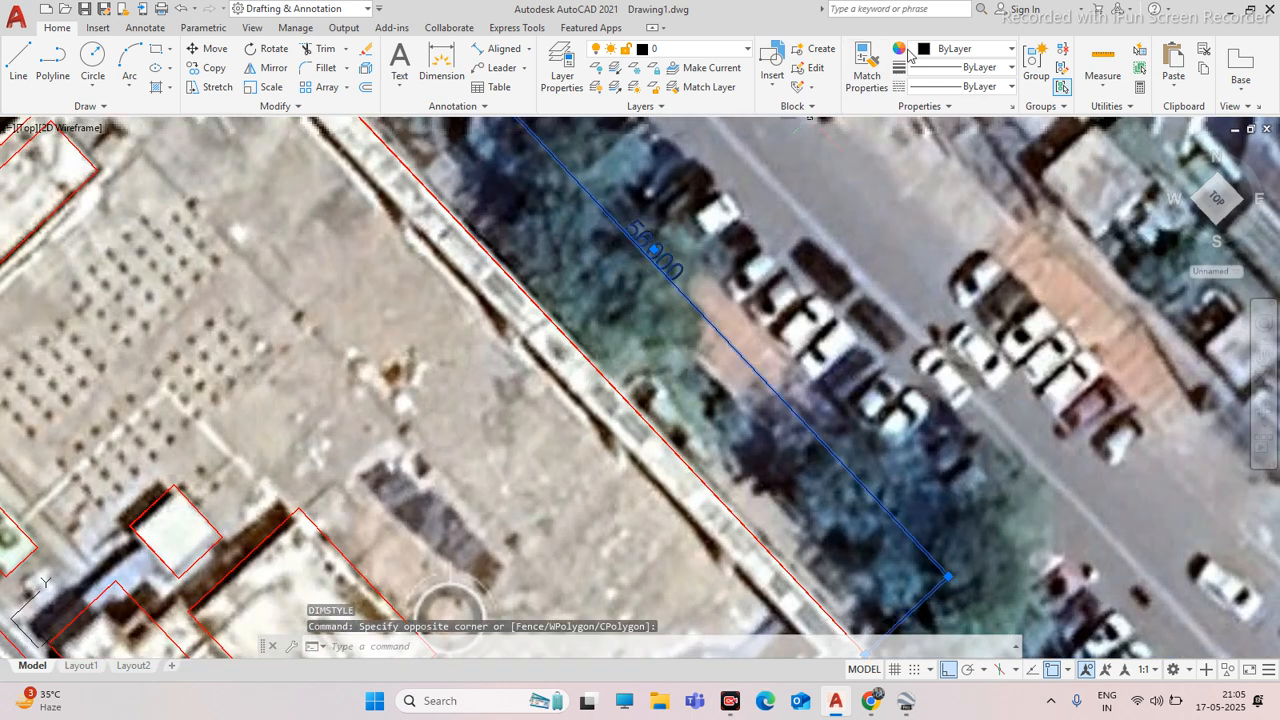
pyautogui.click(956, 50)
pyautogui.click(919, 210)
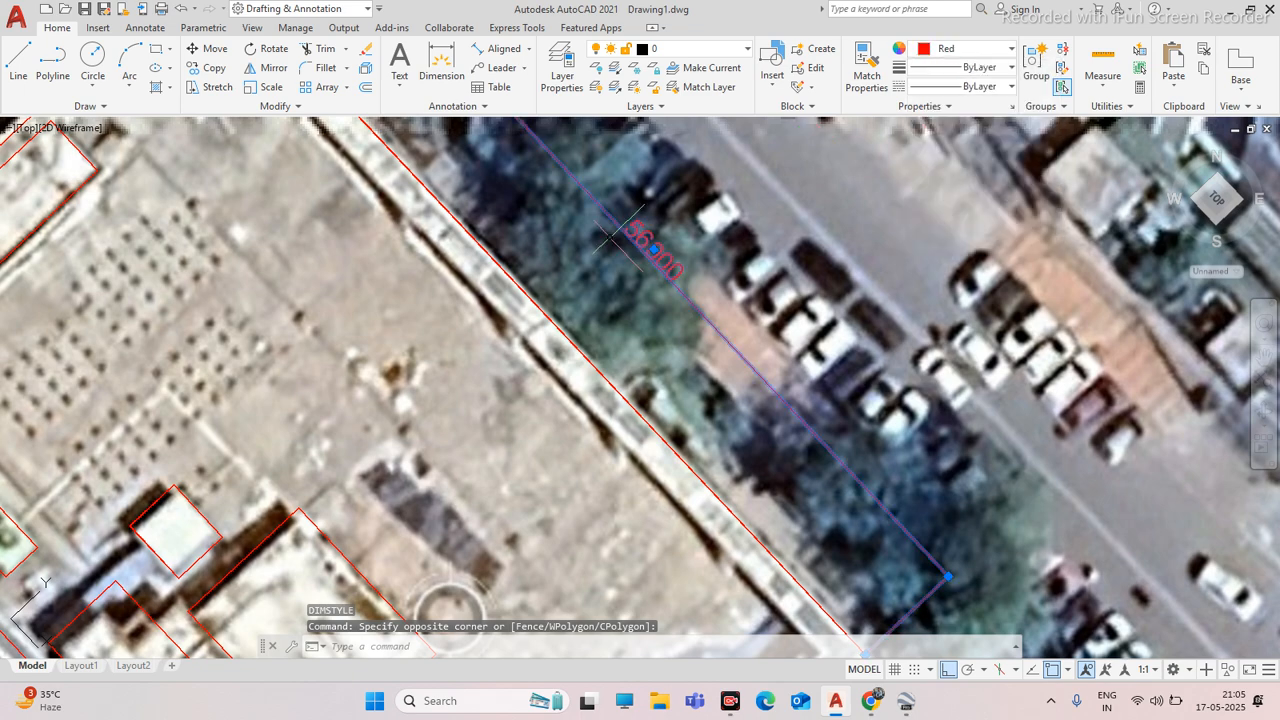
pyautogui.scroll(-6, 632, 245)
pyautogui.scroll(3, 632, 245)
pyautogui.press('Escape')
pyautogui.scroll(3, 632, 245)
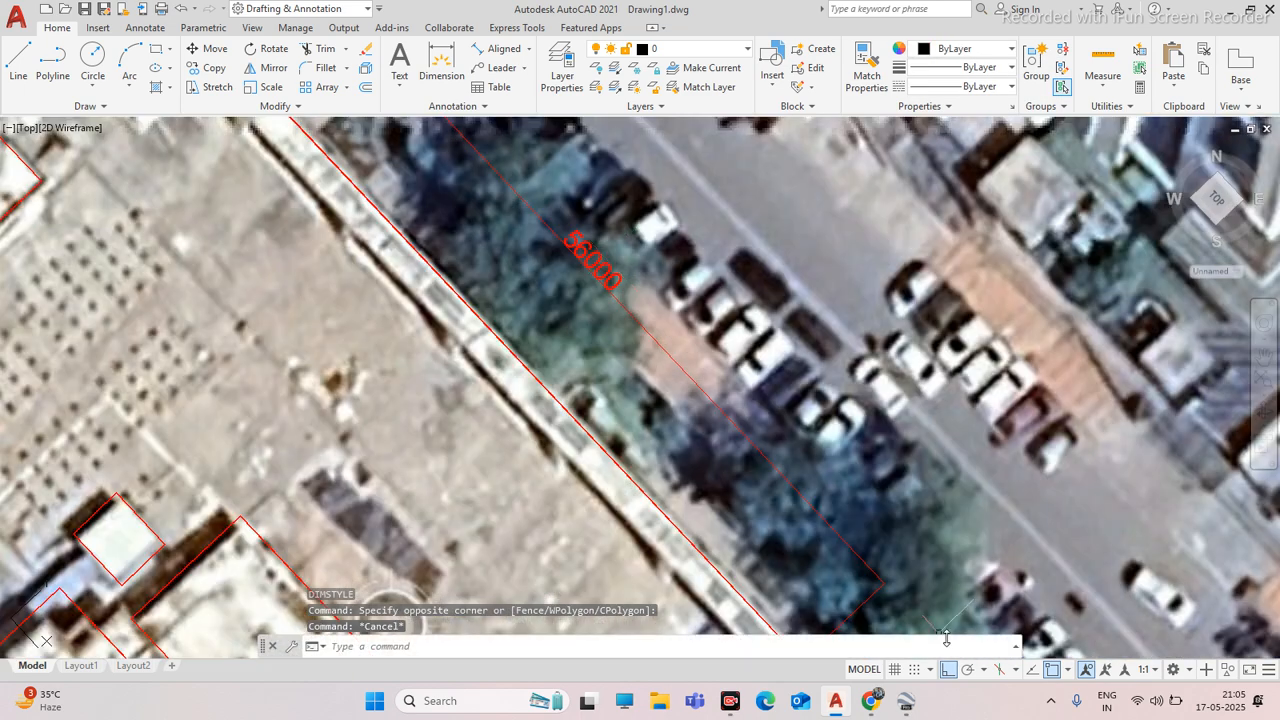
# Check the roof edge's ruler length in Google Earth Pro, then return to AutoCAD and compare it with the red dimension
pyautogui.click(904, 704)
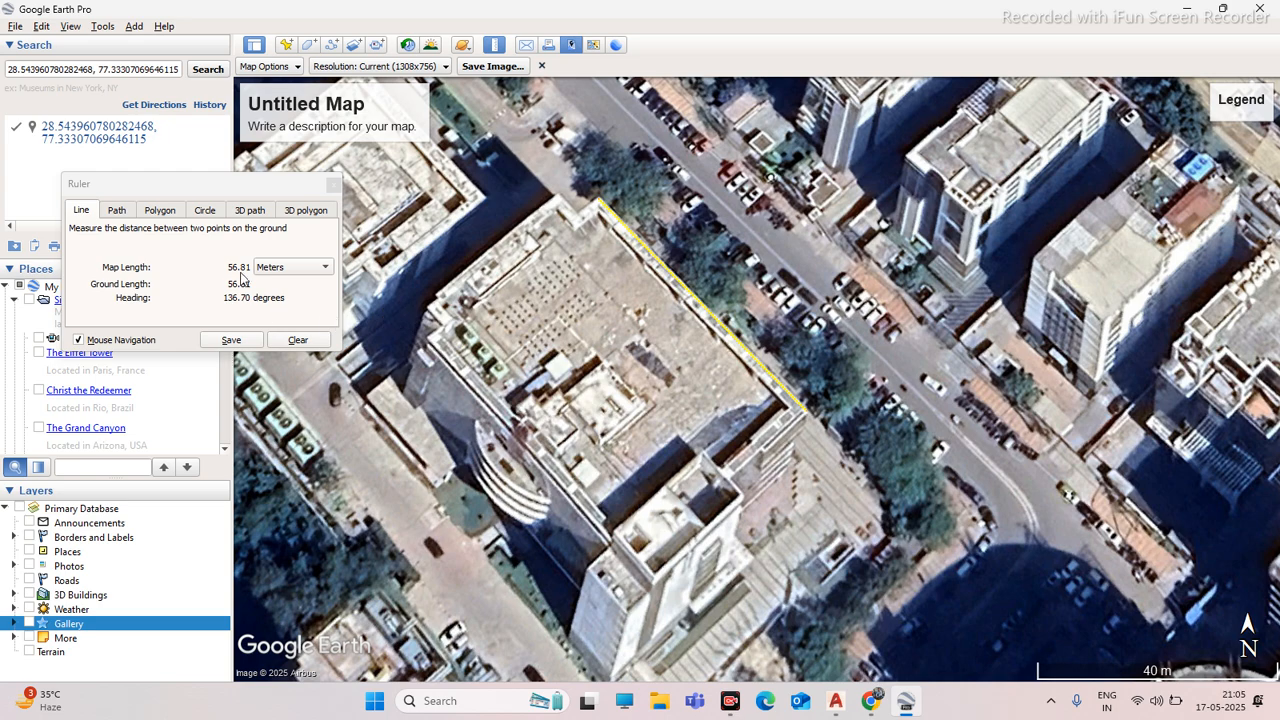
pyautogui.click(1187, 8)
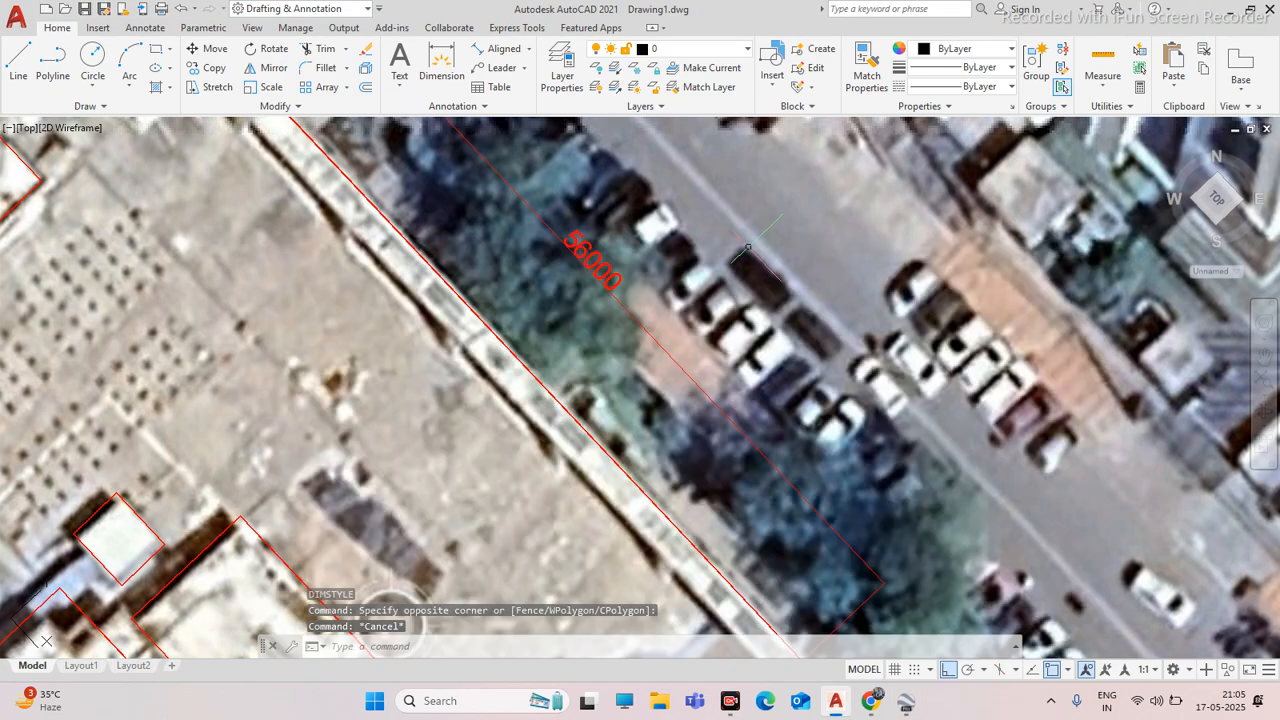
pyautogui.scroll(-4, 693, 218)
pyautogui.scroll(2, 686, 322)
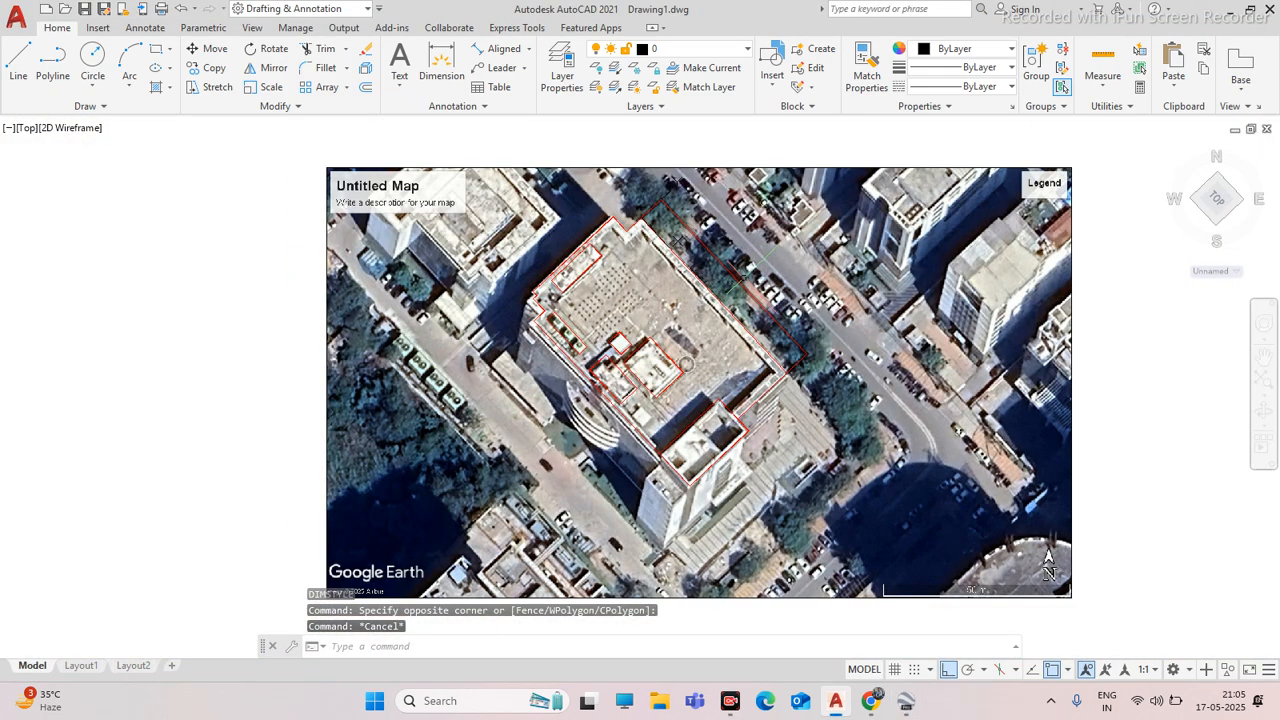
pyautogui.scroll(2, 712, 268)
pyautogui.scroll(-5, 748, 281)
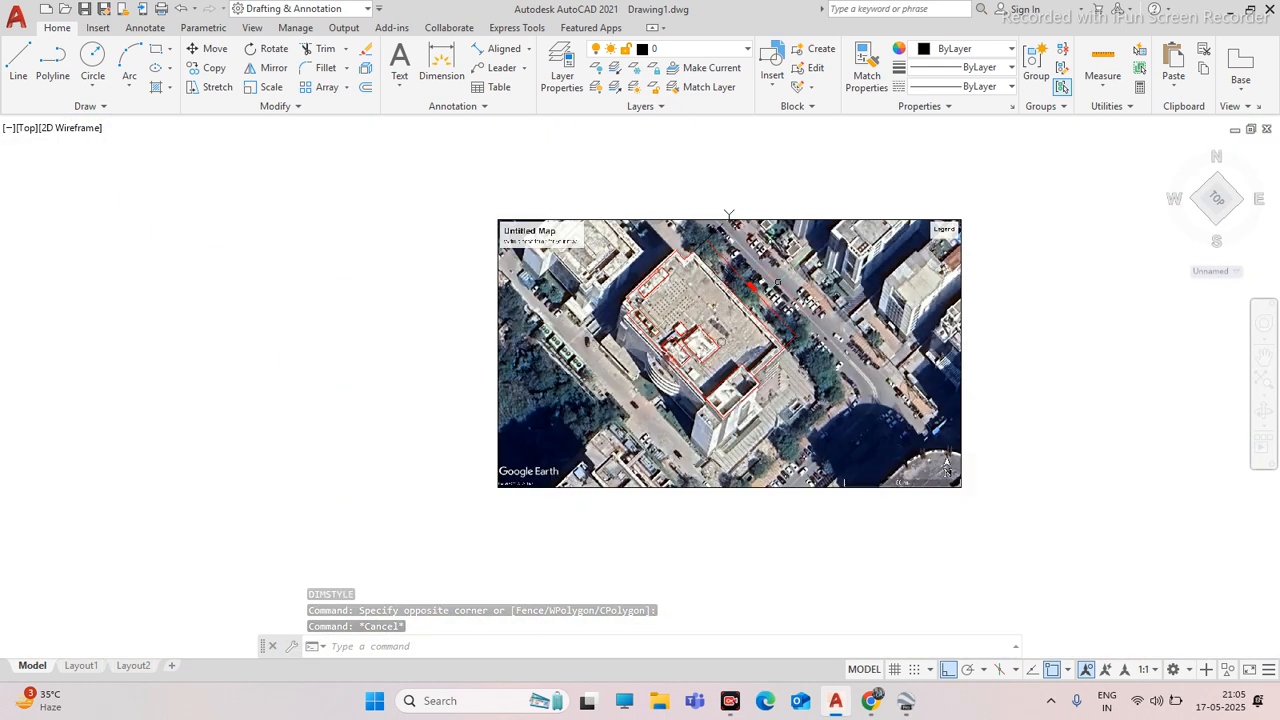
pyautogui.scroll(2, 715, 268)
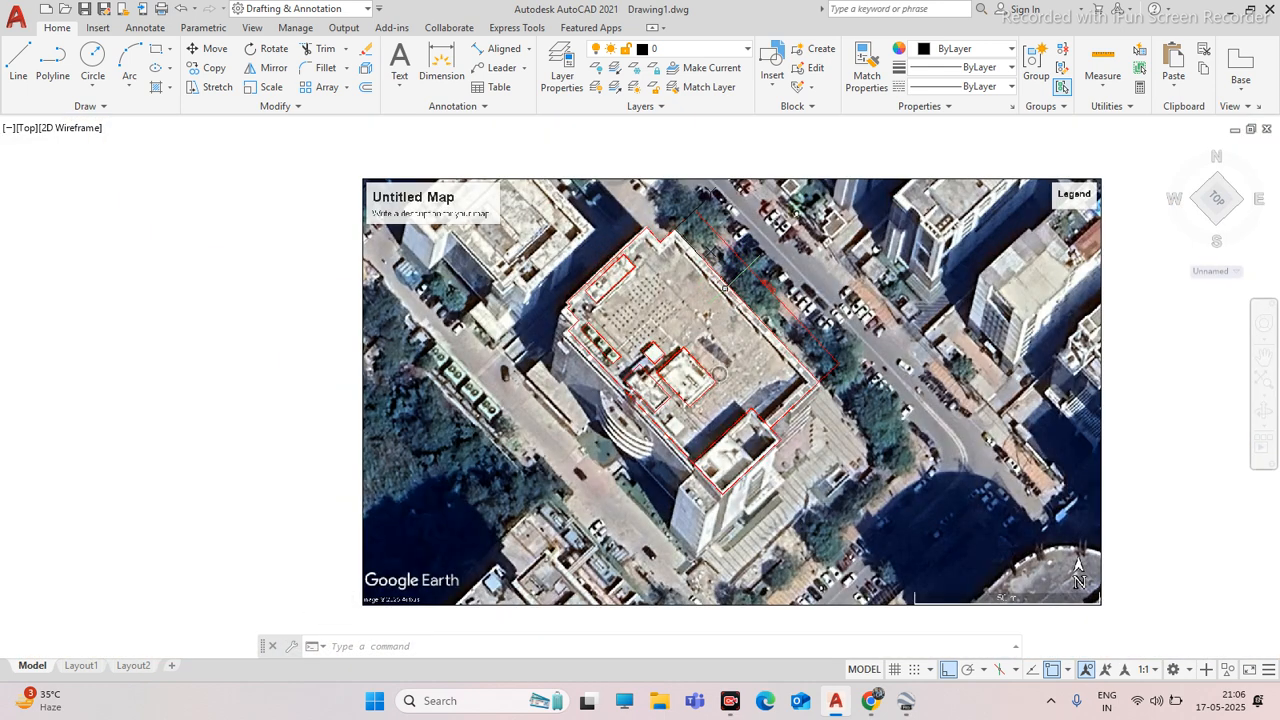
pyautogui.click(752, 285)
pyautogui.scroll(4, 770, 262)
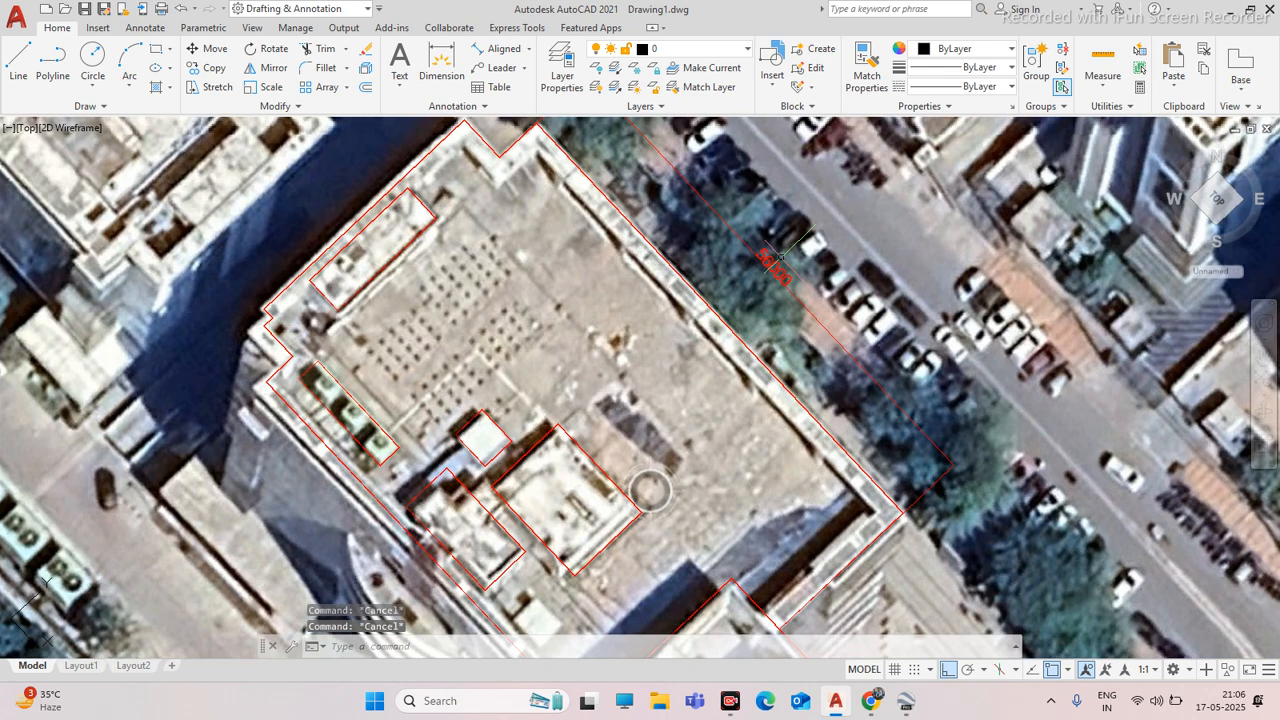
pyautogui.scroll(-4, 770, 263)
pyautogui.press('Escape')
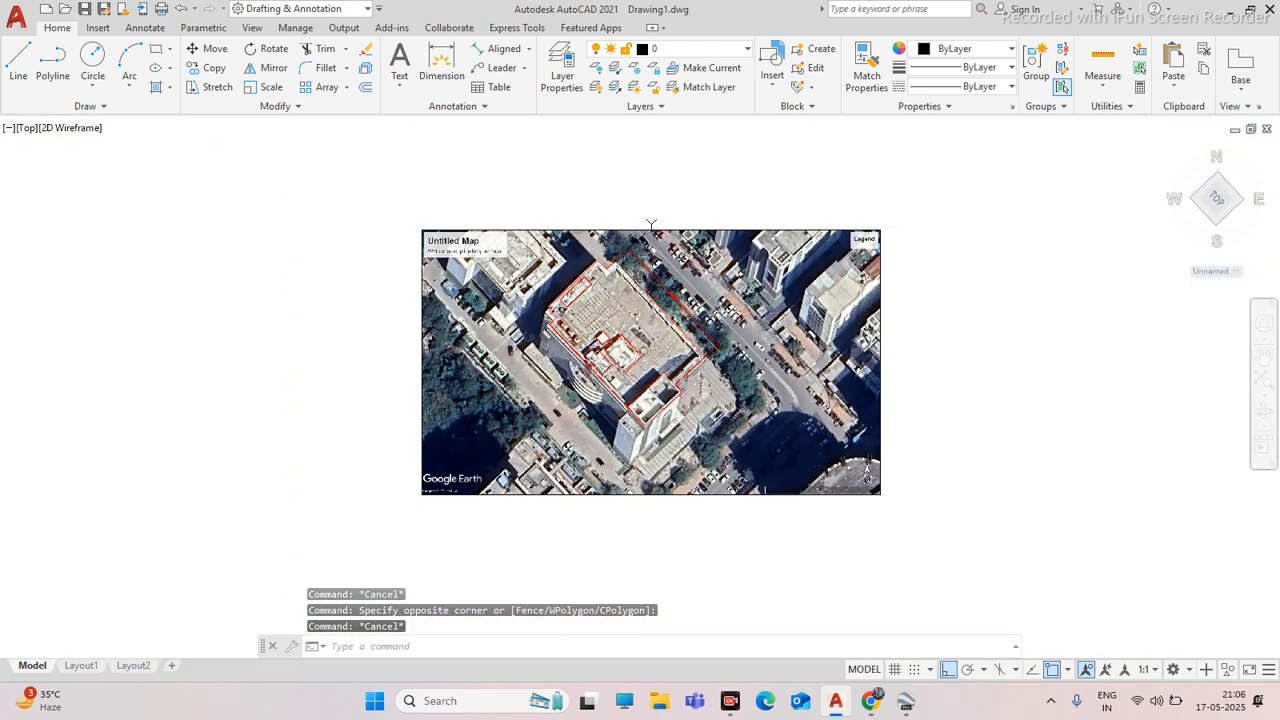
pyautogui.scroll(2, 579, 297)
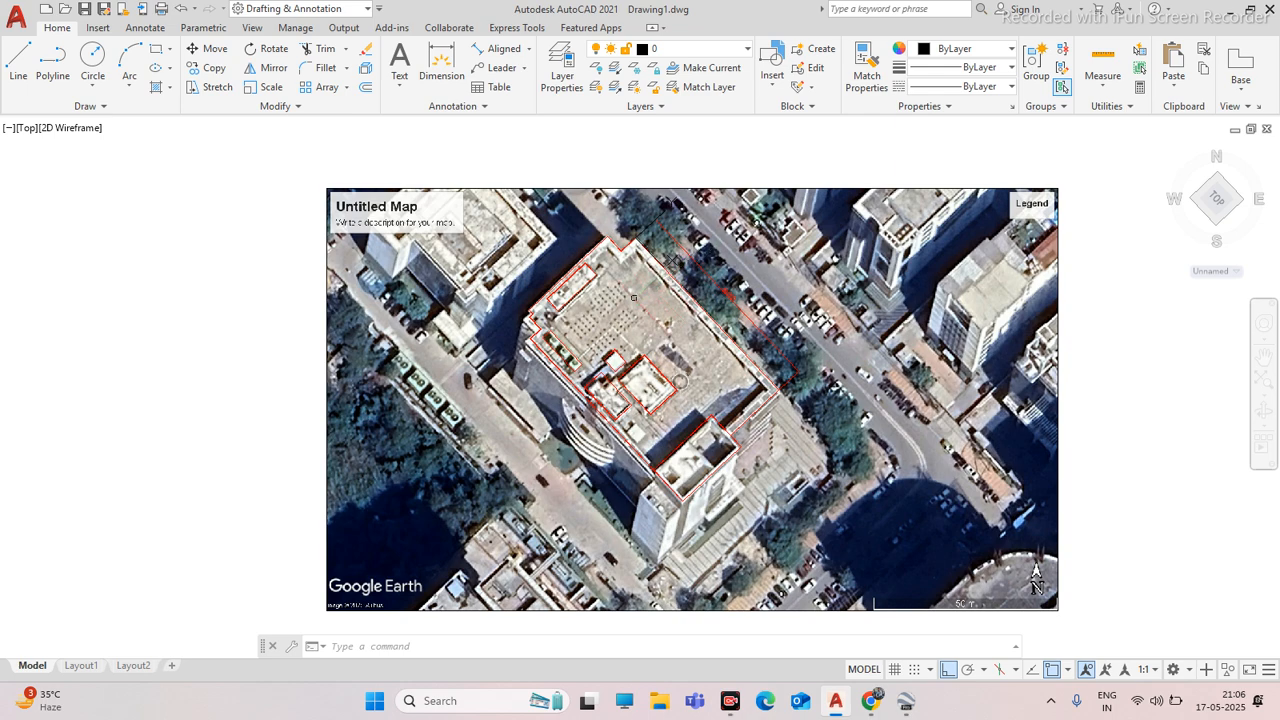
pyautogui.scroll(-4, 632, 297)
pyautogui.scroll(4, 662, 310)
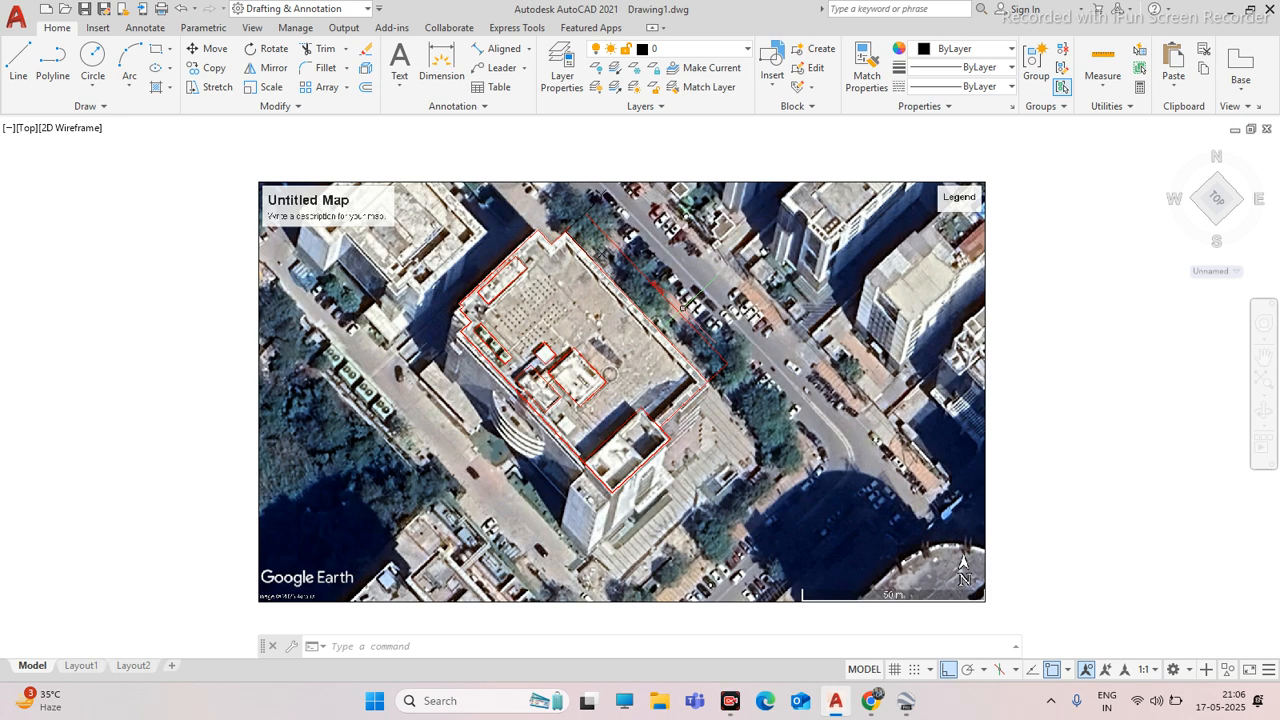
pyautogui.scroll(-4, 662, 310)
pyautogui.scroll(5, 655, 312)
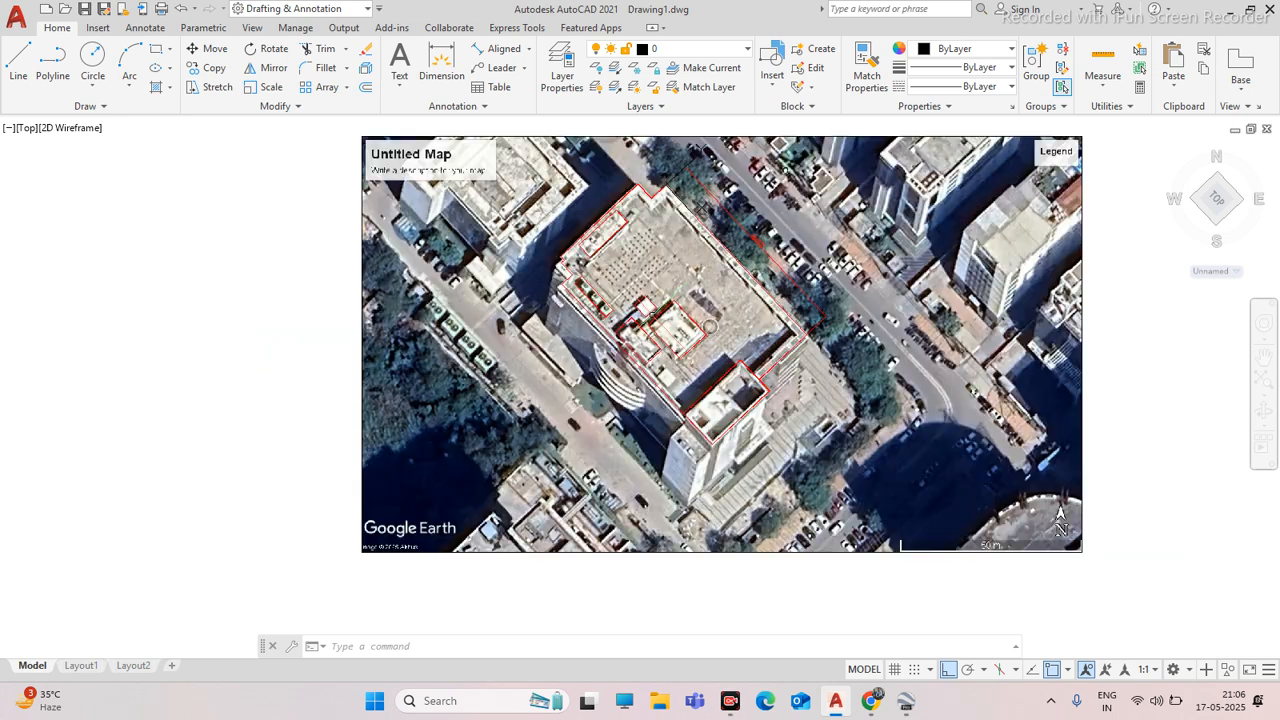
pyautogui.scroll(-4, 655, 312)
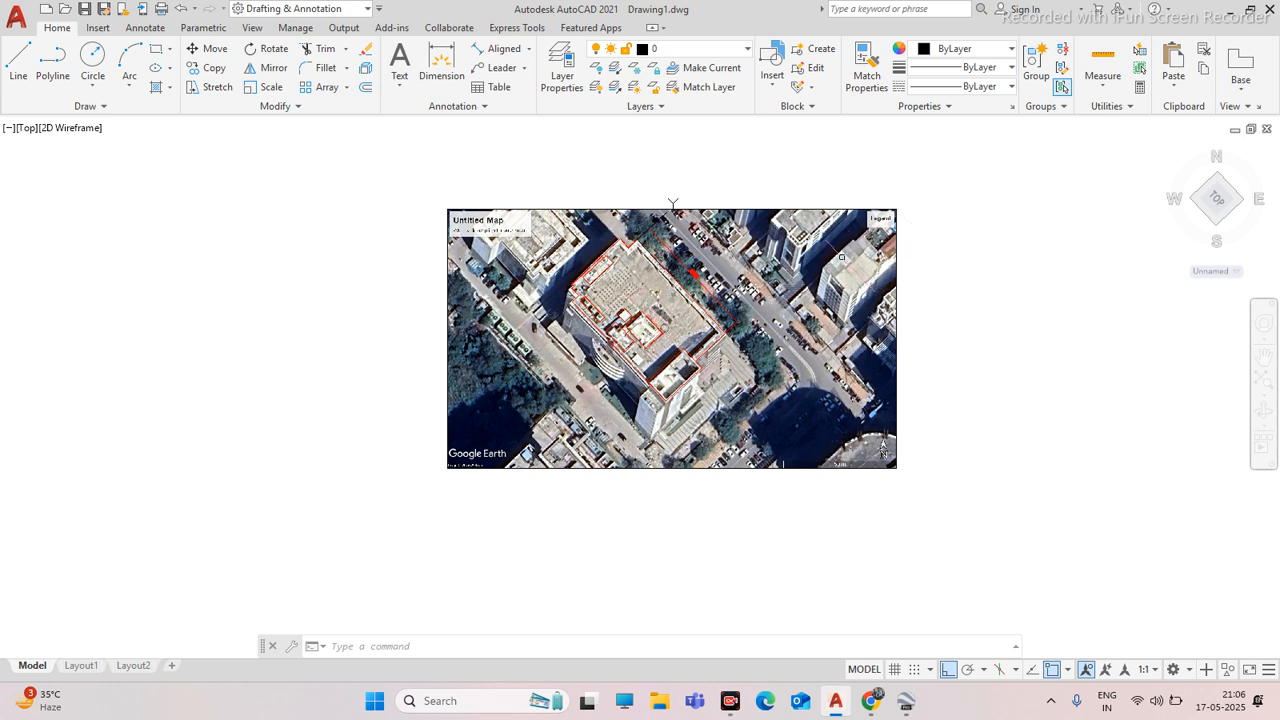
pyautogui.scroll(4, 645, 311)
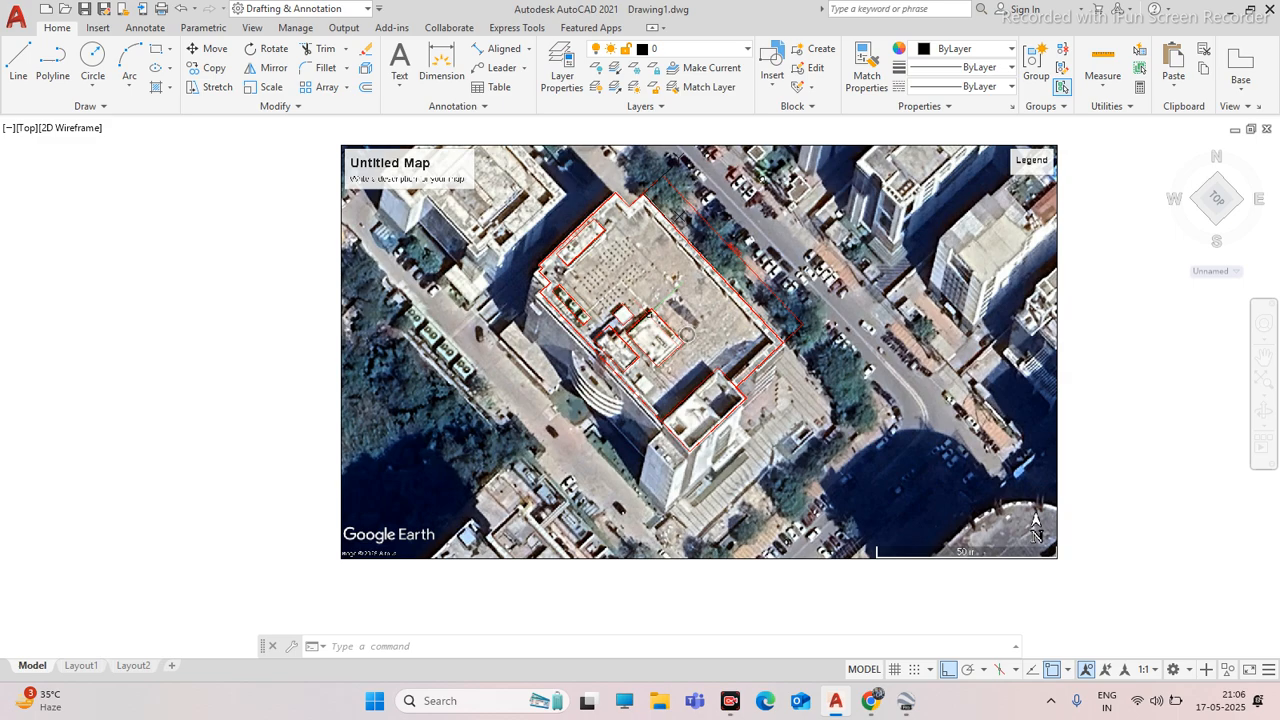
pyautogui.scroll(-4, 650, 305)
# Delete the red aligned dimension beside the roof's northeast edge
pyautogui.scroll(2, 655, 300)
pyautogui.click(688, 261)
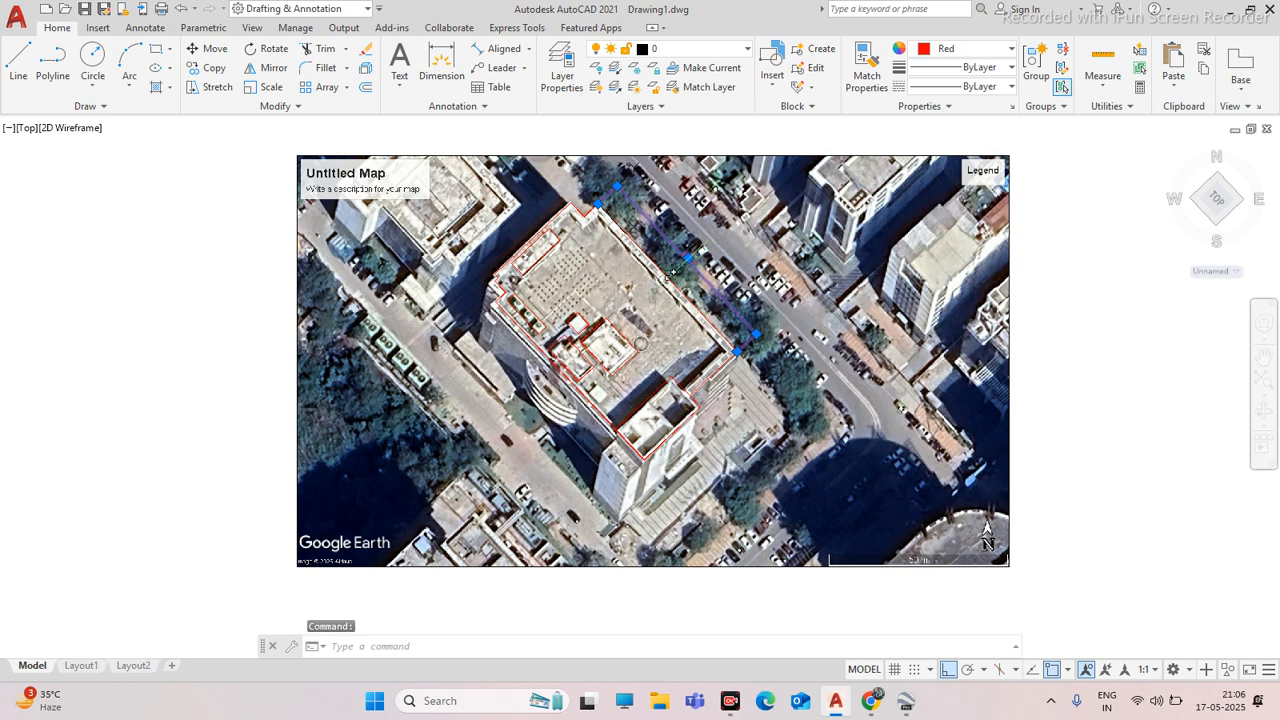
pyautogui.press('Delete')
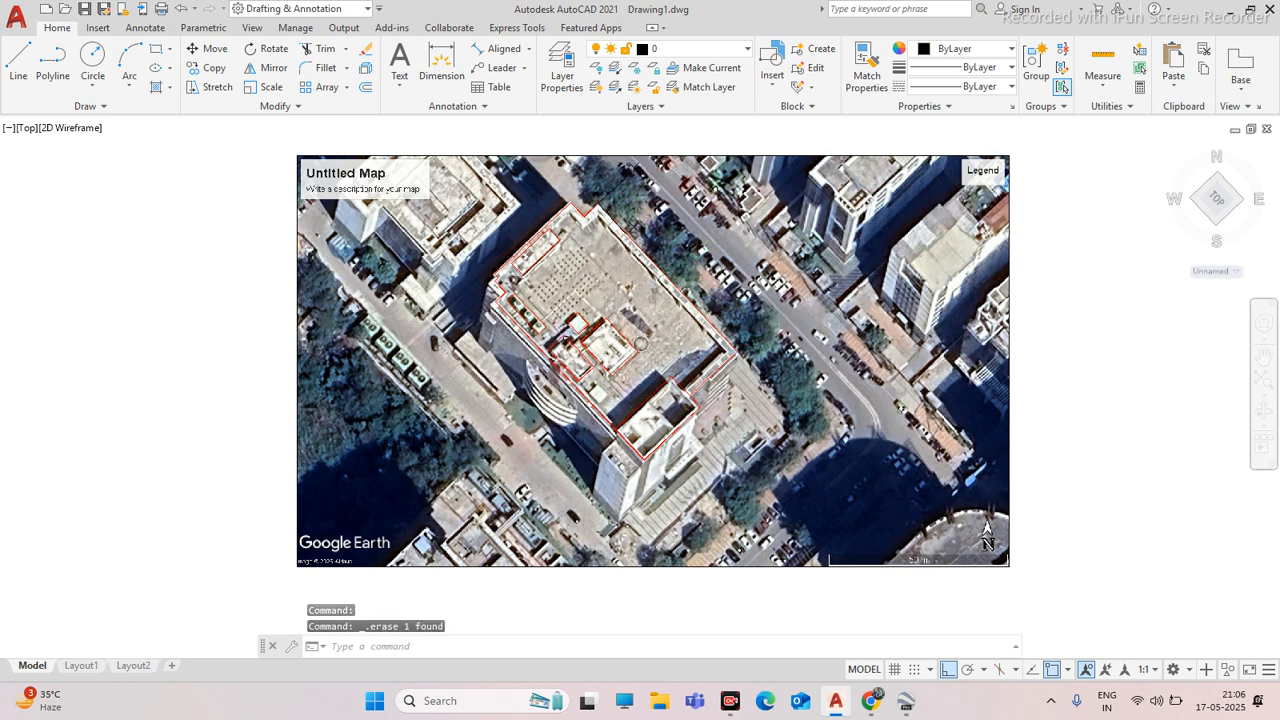
# Select the traced outer roof outline to examine how it follows the building's edges, and clear the selection
pyautogui.scroll(4, 565, 325)
pyautogui.scroll(-2, 535, 305)
pyautogui.scroll(4, 507, 263)
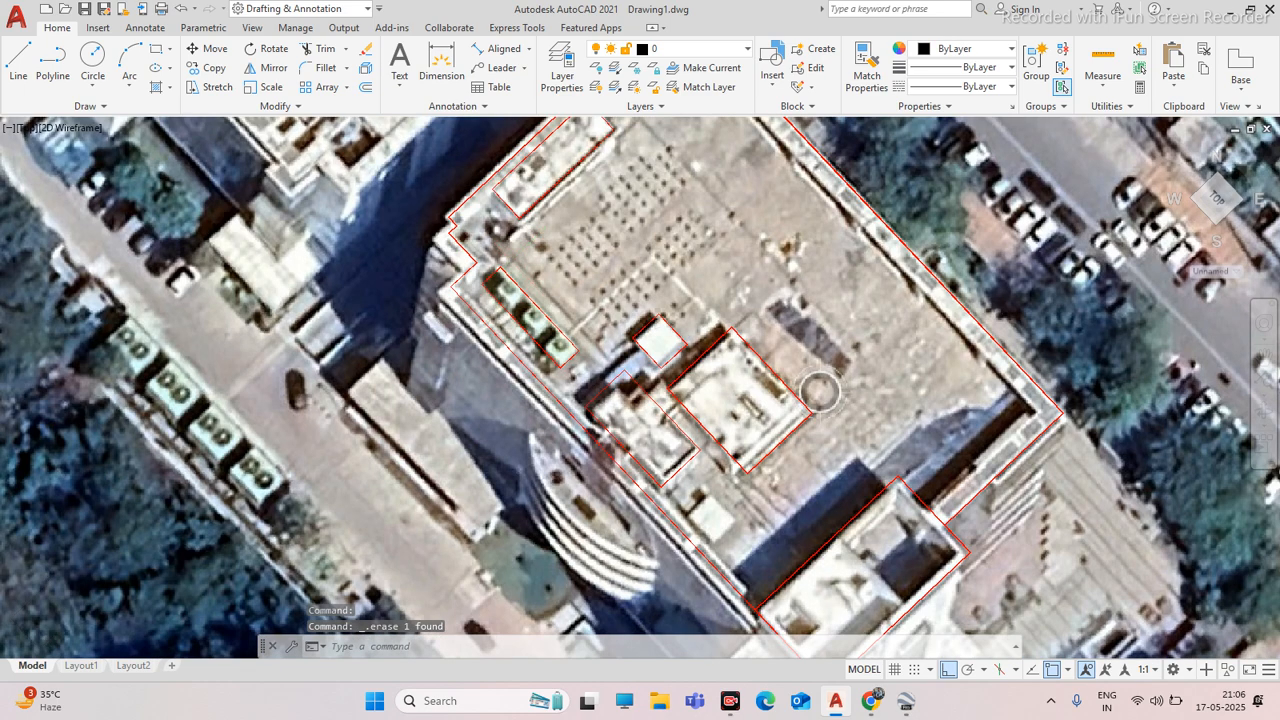
pyautogui.click(443, 218)
pyautogui.click(414, 247)
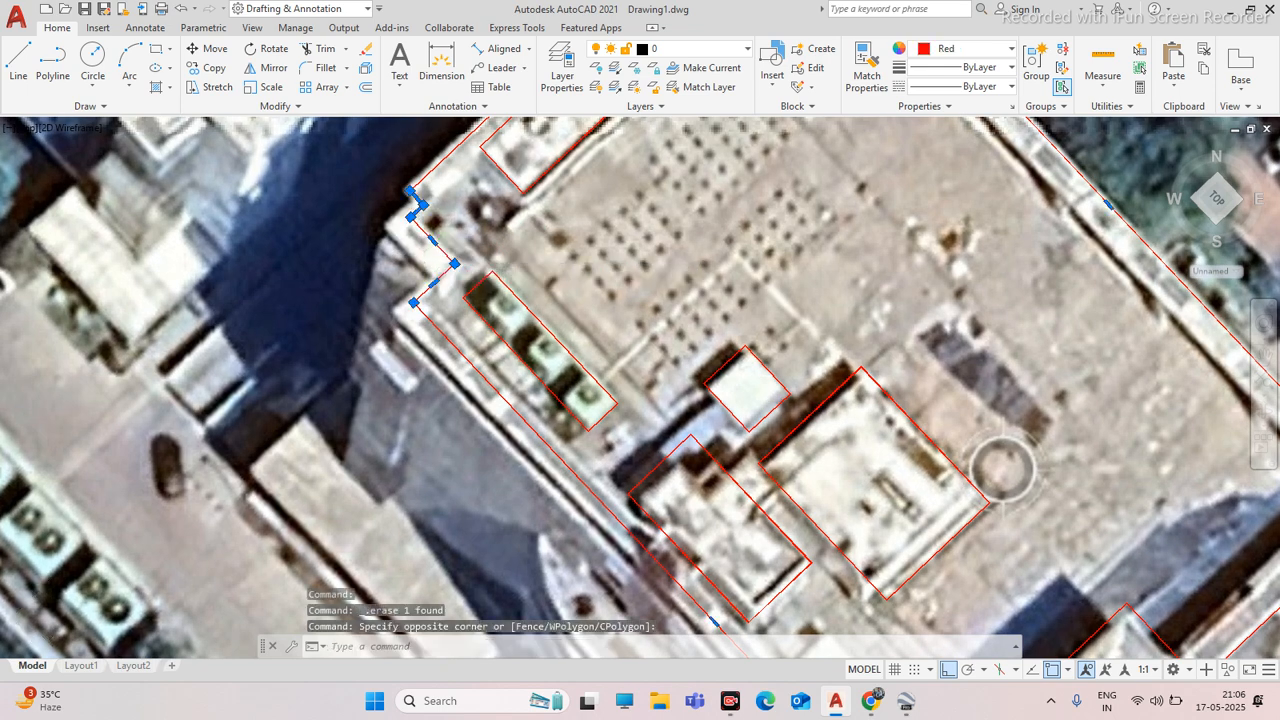
pyautogui.scroll(-5, 620, 225)
pyautogui.scroll(4, 695, 210)
pyautogui.press('Escape')
pyautogui.click(788, 236)
pyautogui.press('Escape')
pyautogui.click(826, 222)
pyautogui.click(741, 268)
pyautogui.scroll(-6, 735, 262)
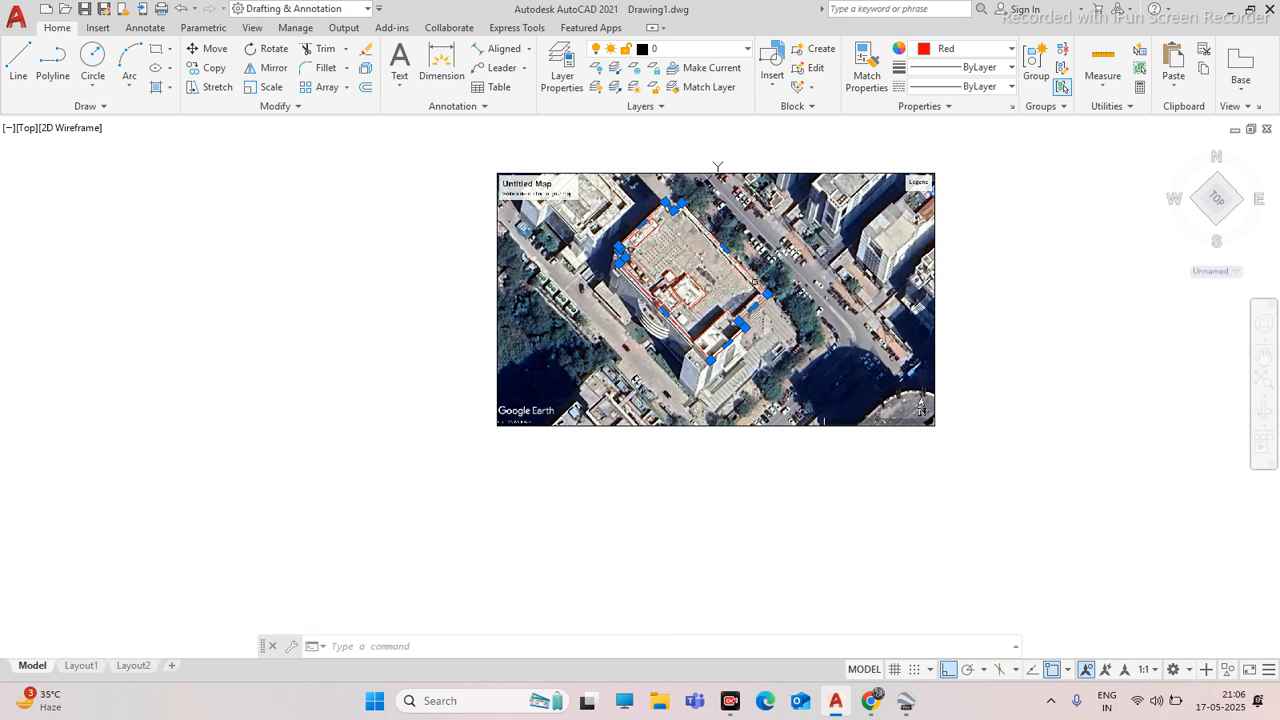
pyautogui.scroll(4, 722, 258)
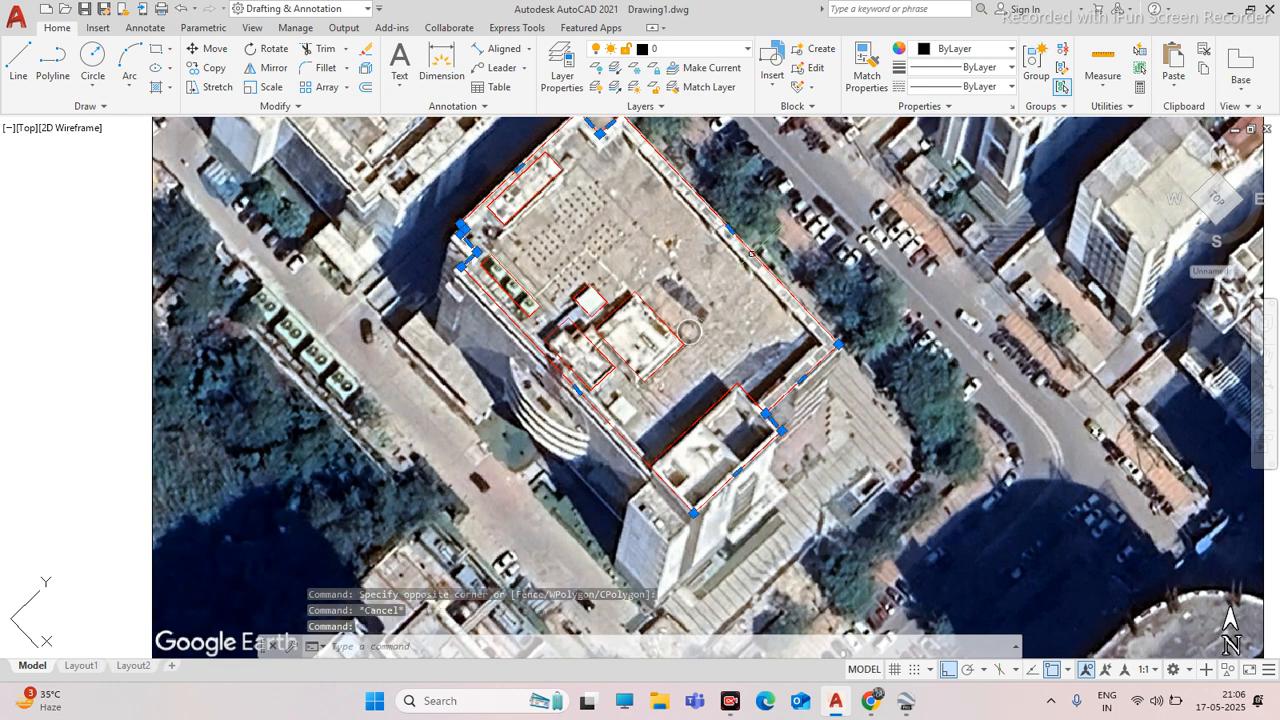
pyautogui.press('Escape')
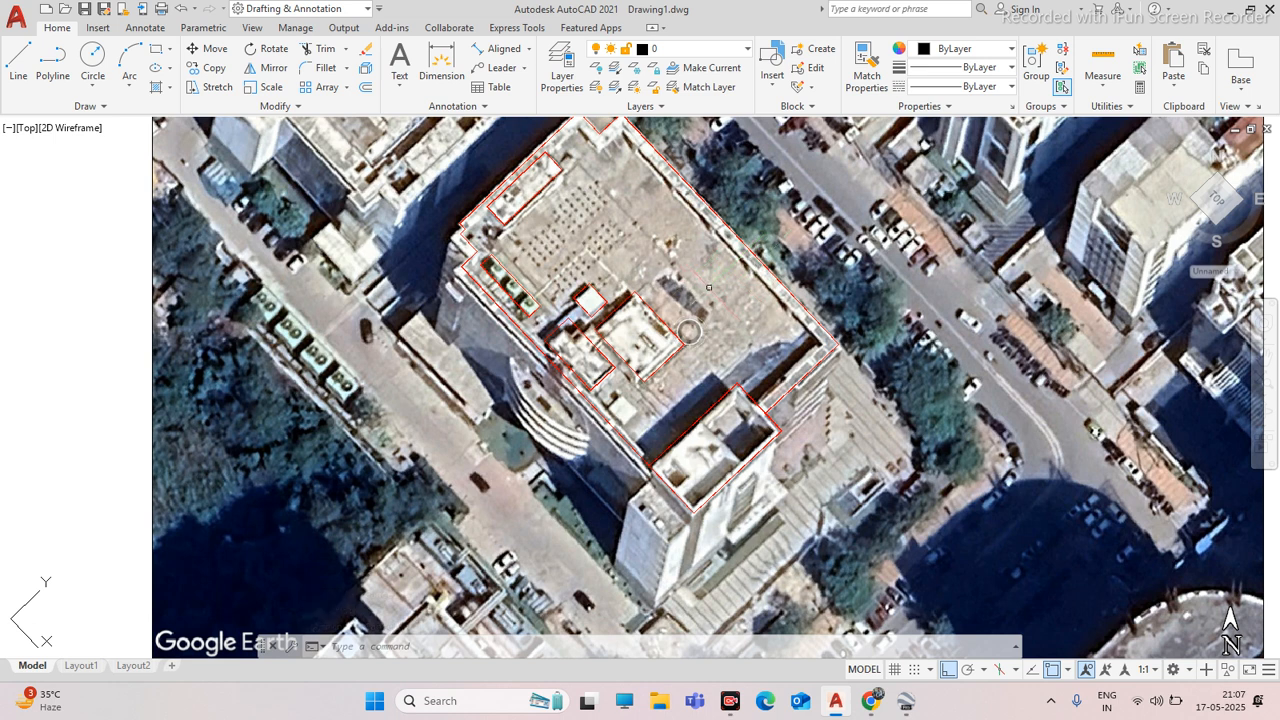
pyautogui.click(846, 270)
pyautogui.click(716, 298)
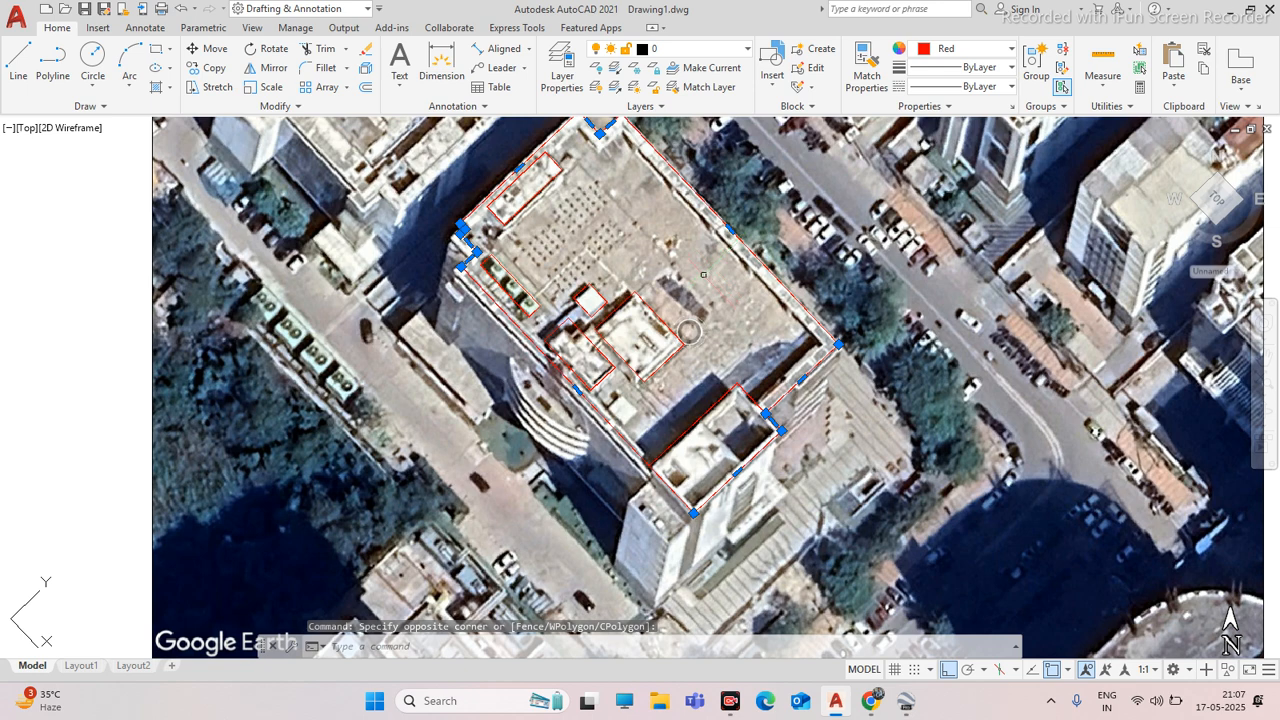
pyautogui.scroll(-2, 720, 290)
pyautogui.scroll(-1, 722, 318)
pyautogui.scroll(1, 768, 292)
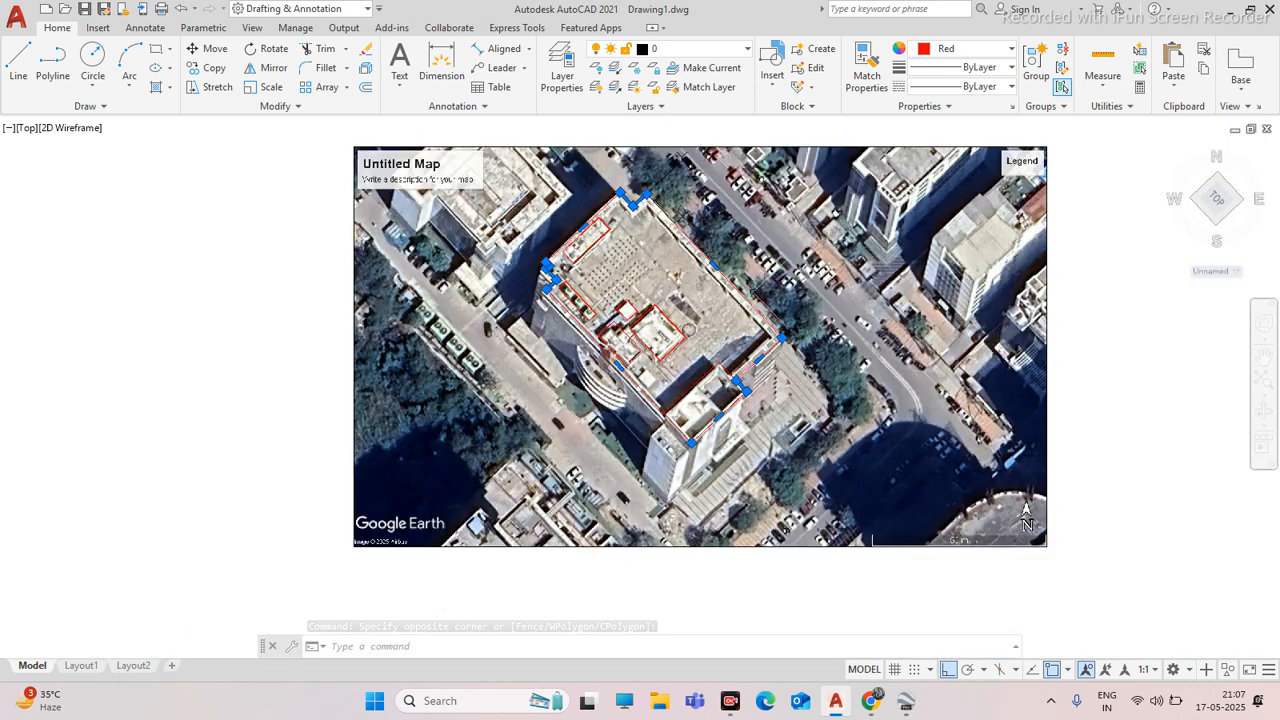
pyautogui.click(784, 269)
pyautogui.click(725, 300)
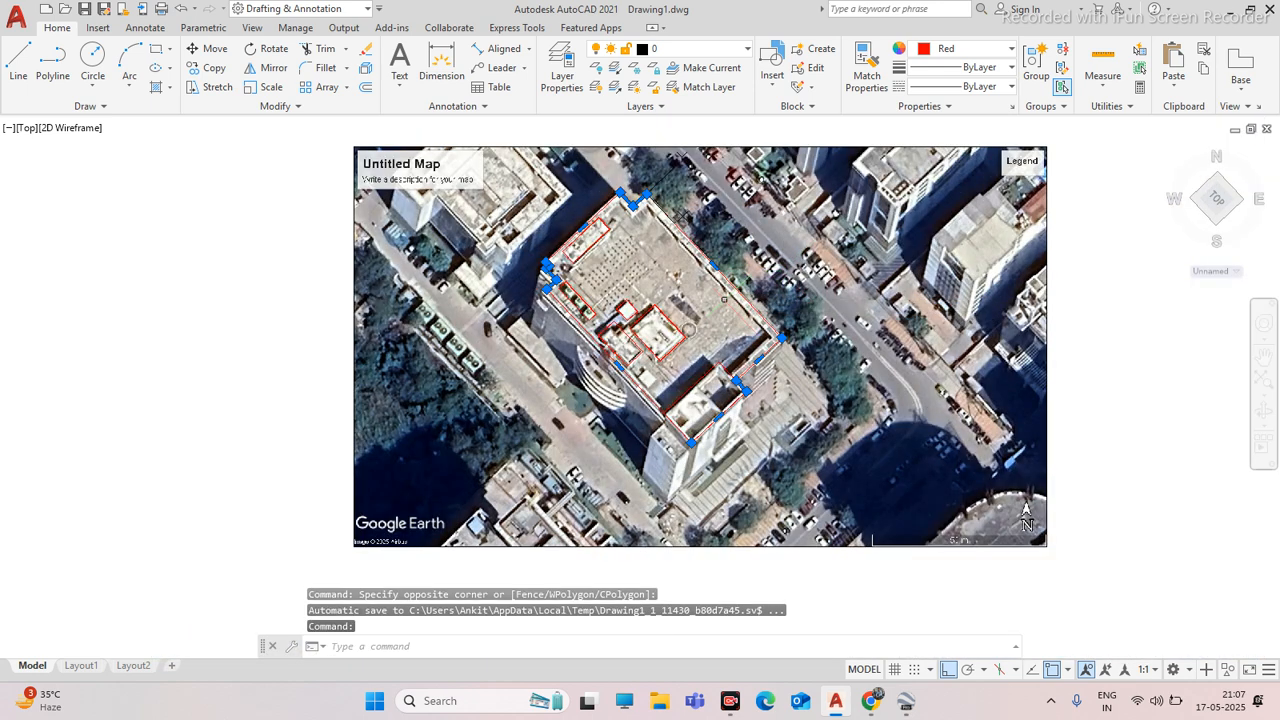
pyautogui.press('Escape')
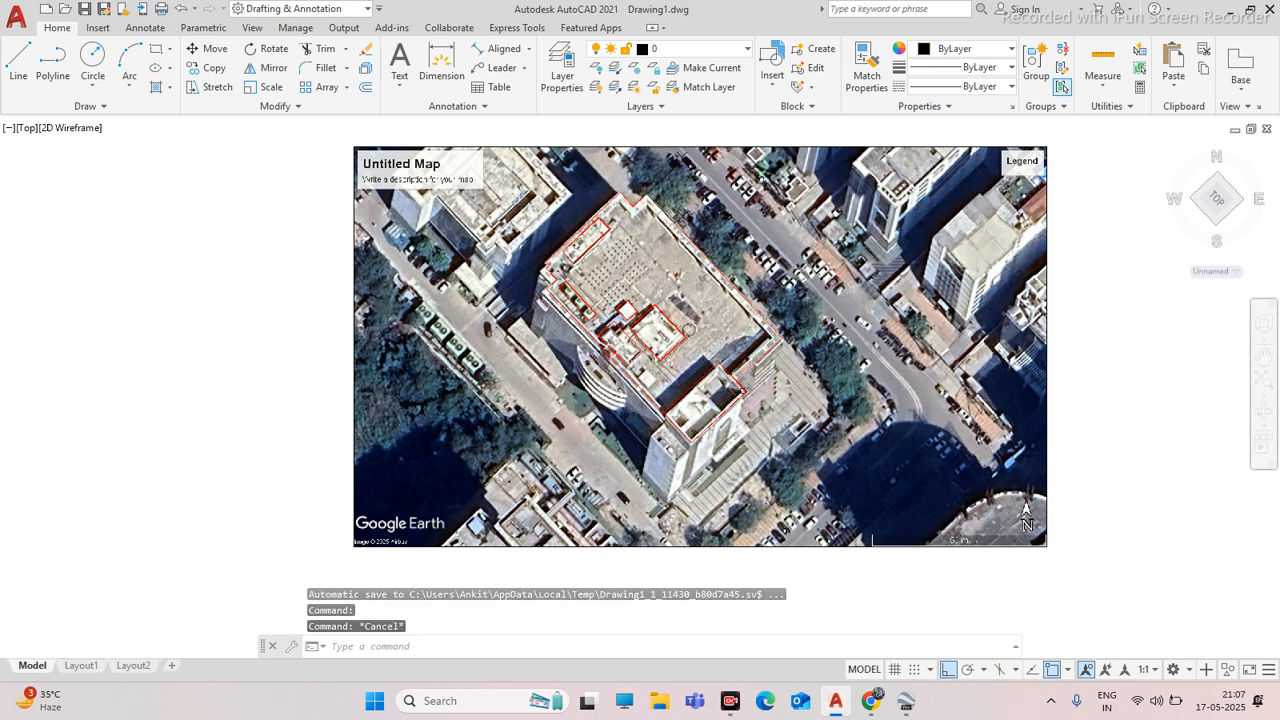
pyautogui.click(778, 333)
pyautogui.press('Escape')
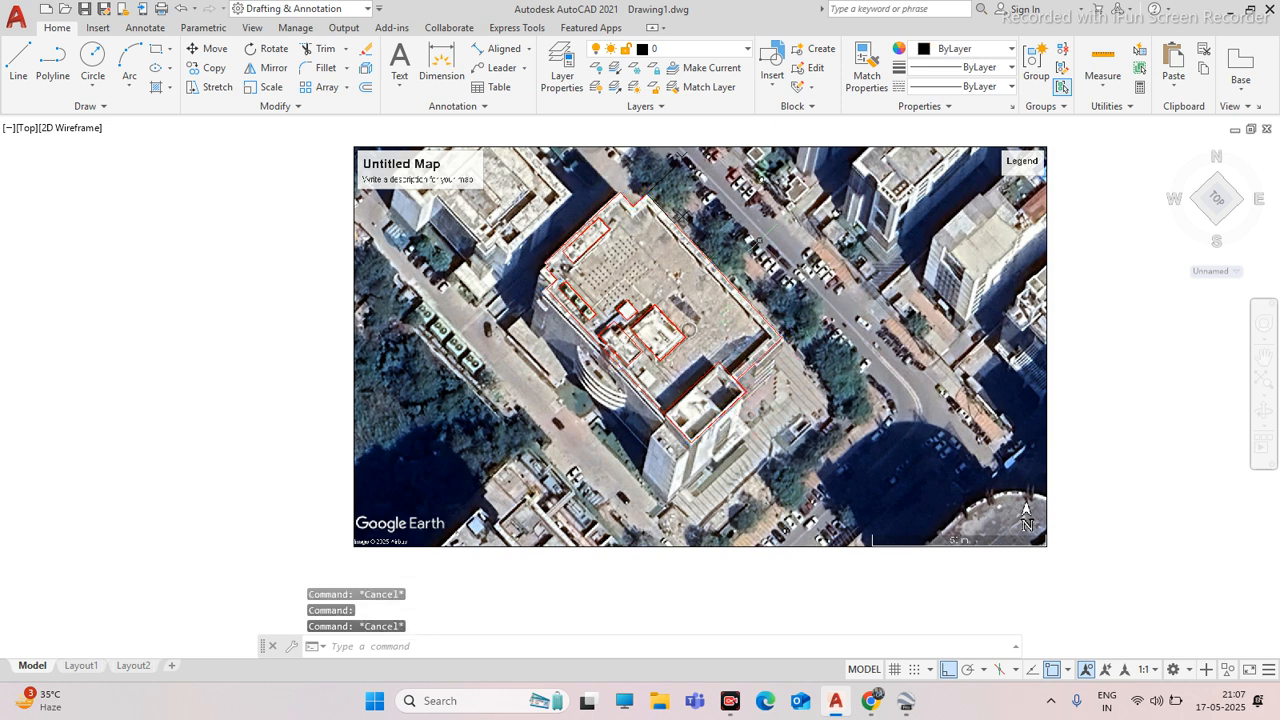
pyautogui.click(768, 256)
pyautogui.click(704, 288)
pyautogui.press('Escape')
pyautogui.click(772, 250)
pyautogui.click(706, 280)
pyautogui.press('Escape')
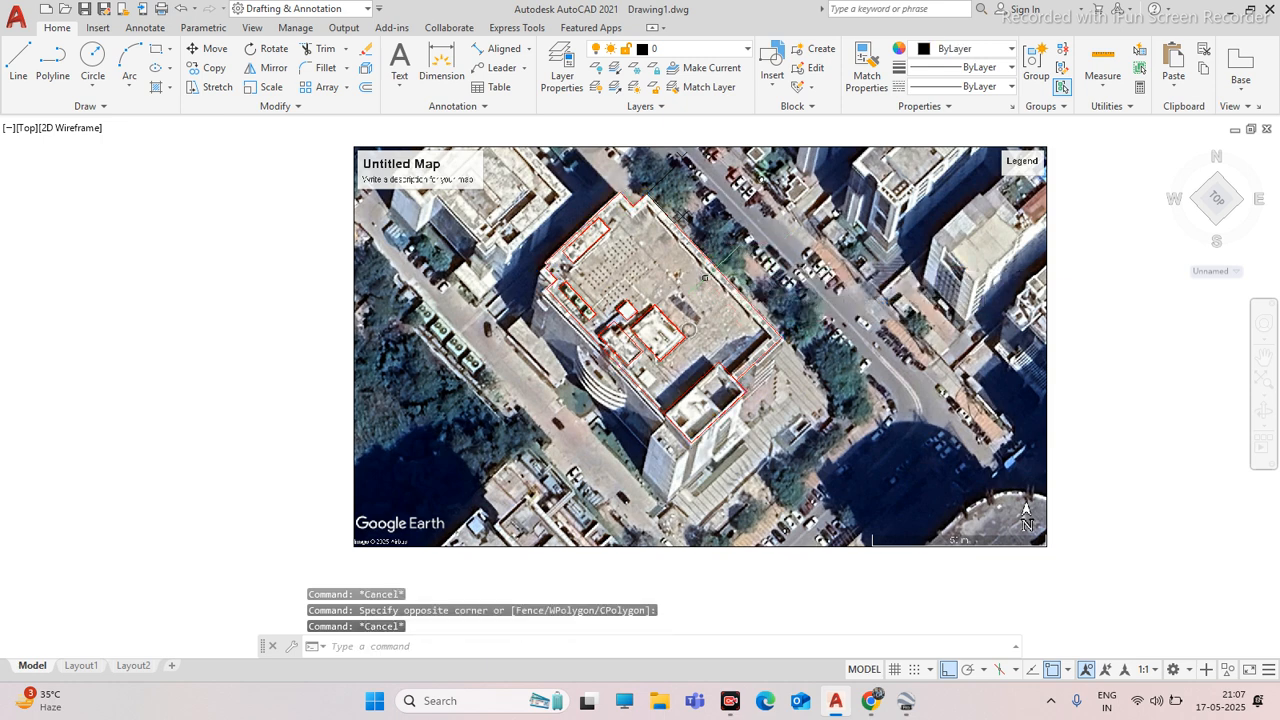
# Examine how the outer roof outline follows the northeast edge and the roof's west corner
pyautogui.click(770, 244)
pyautogui.click(698, 308)
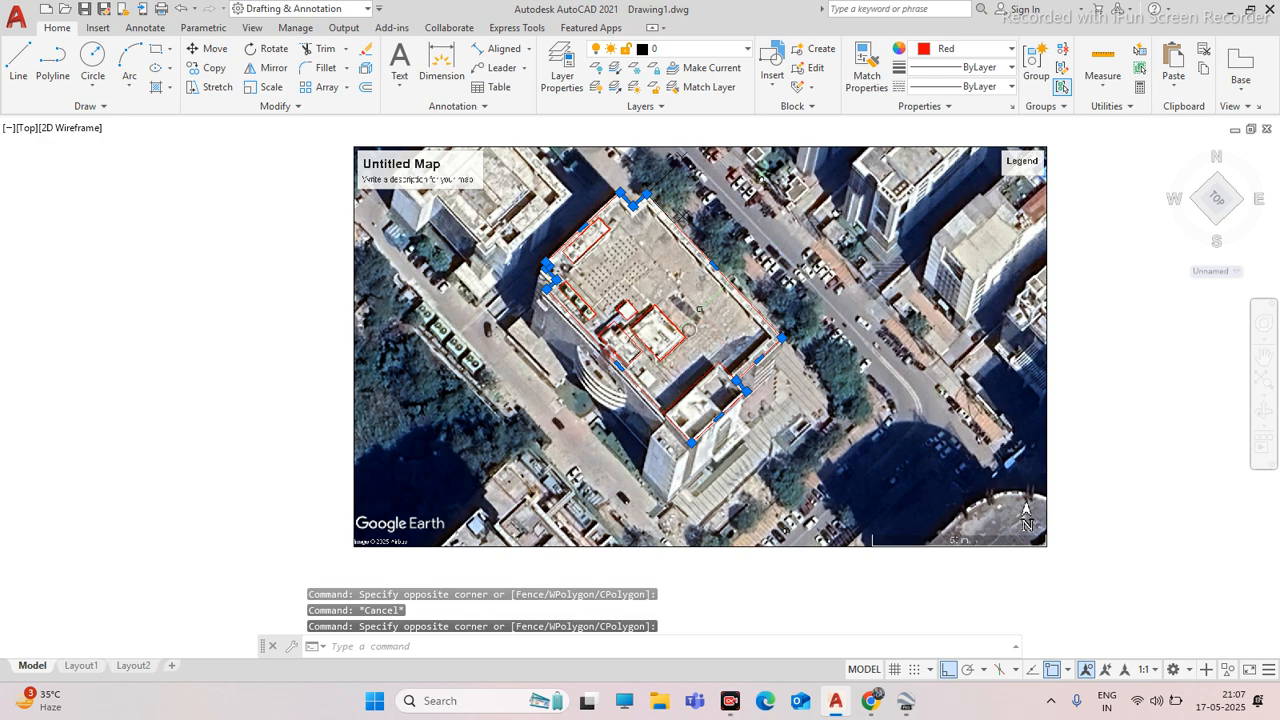
pyautogui.press('Escape')
pyautogui.click(766, 252)
pyautogui.click(706, 284)
pyautogui.press('Escape')
pyautogui.click(750, 253)
pyautogui.click(691, 274)
pyautogui.press('Escape')
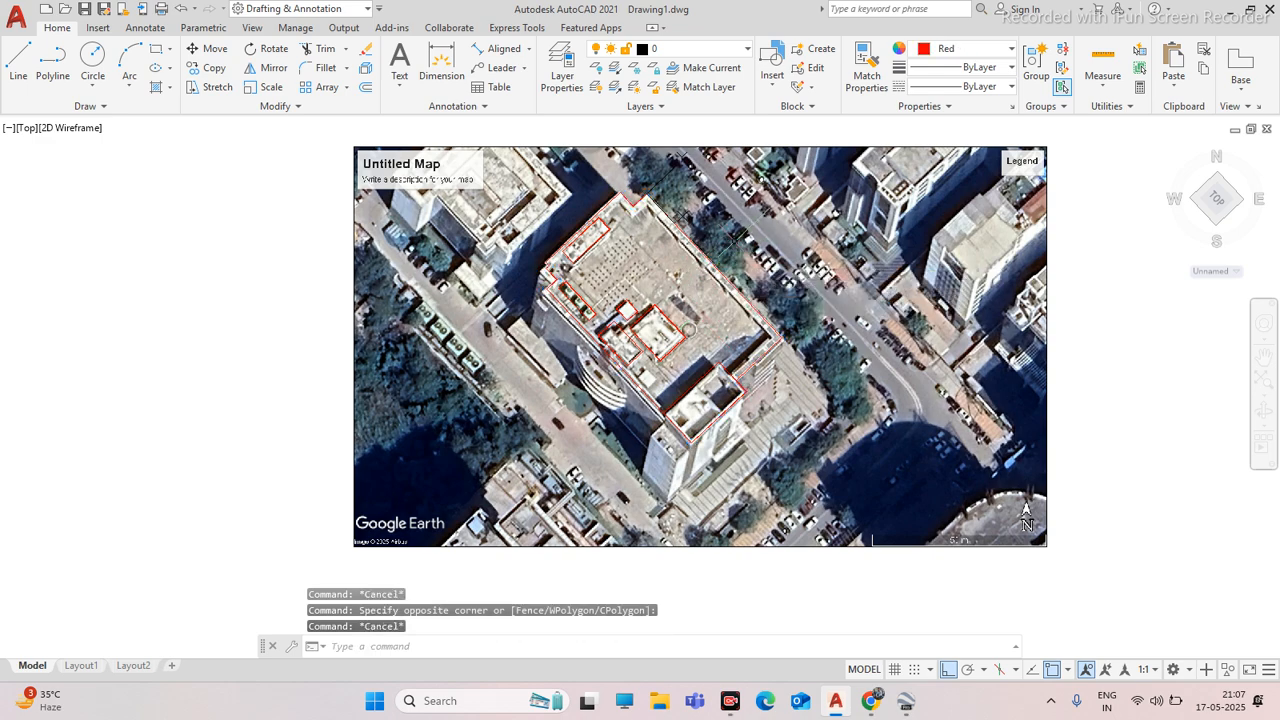
pyautogui.scroll(3, 590, 335)
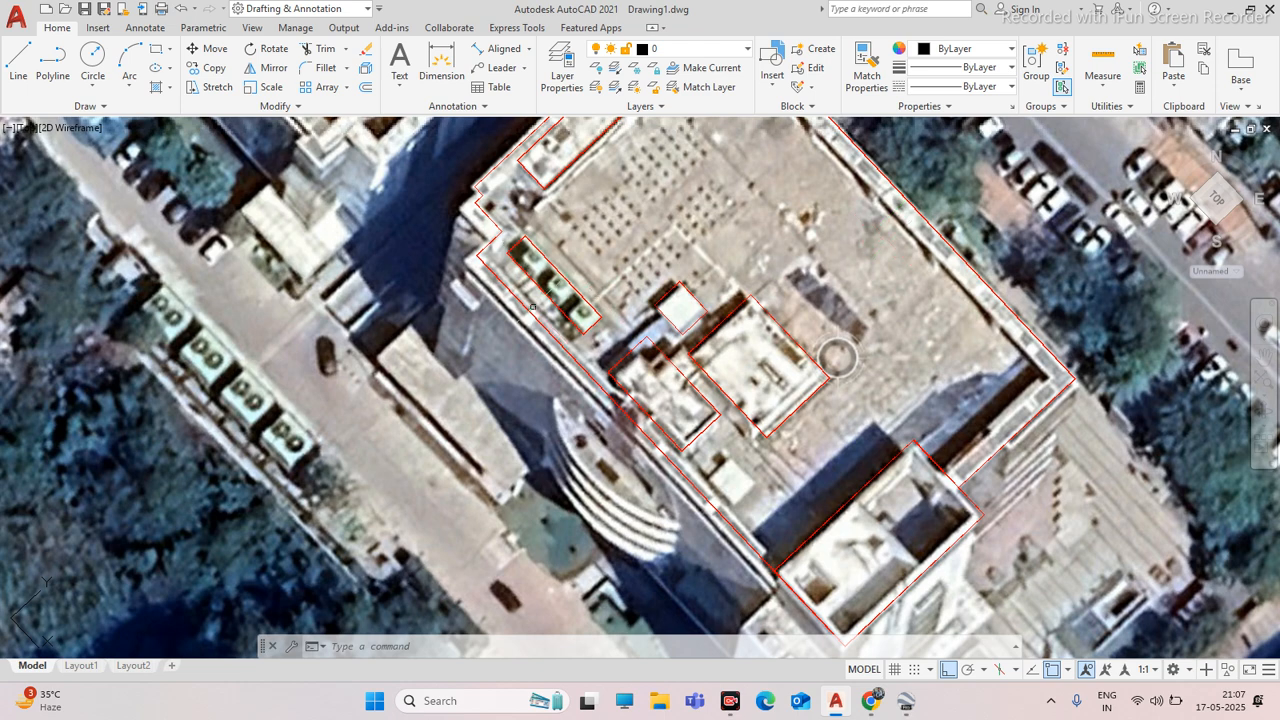
pyautogui.scroll(-5, 565, 328)
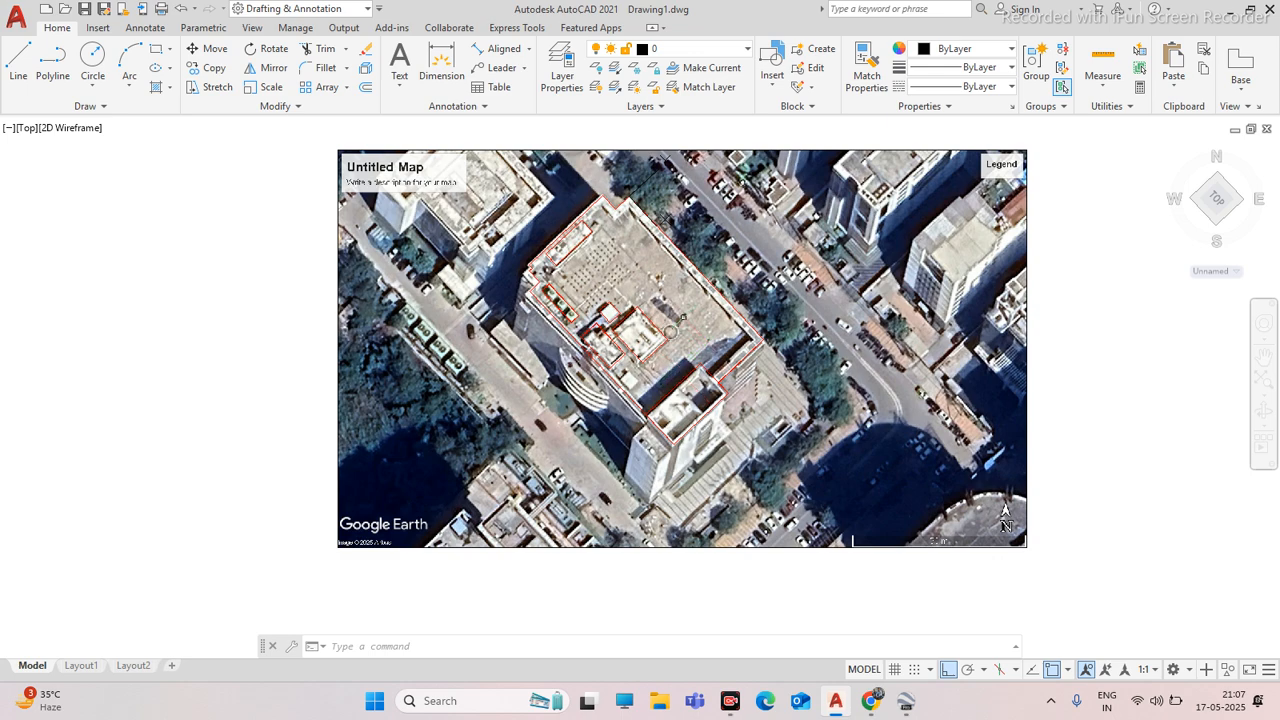
pyautogui.scroll(5, 585, 300)
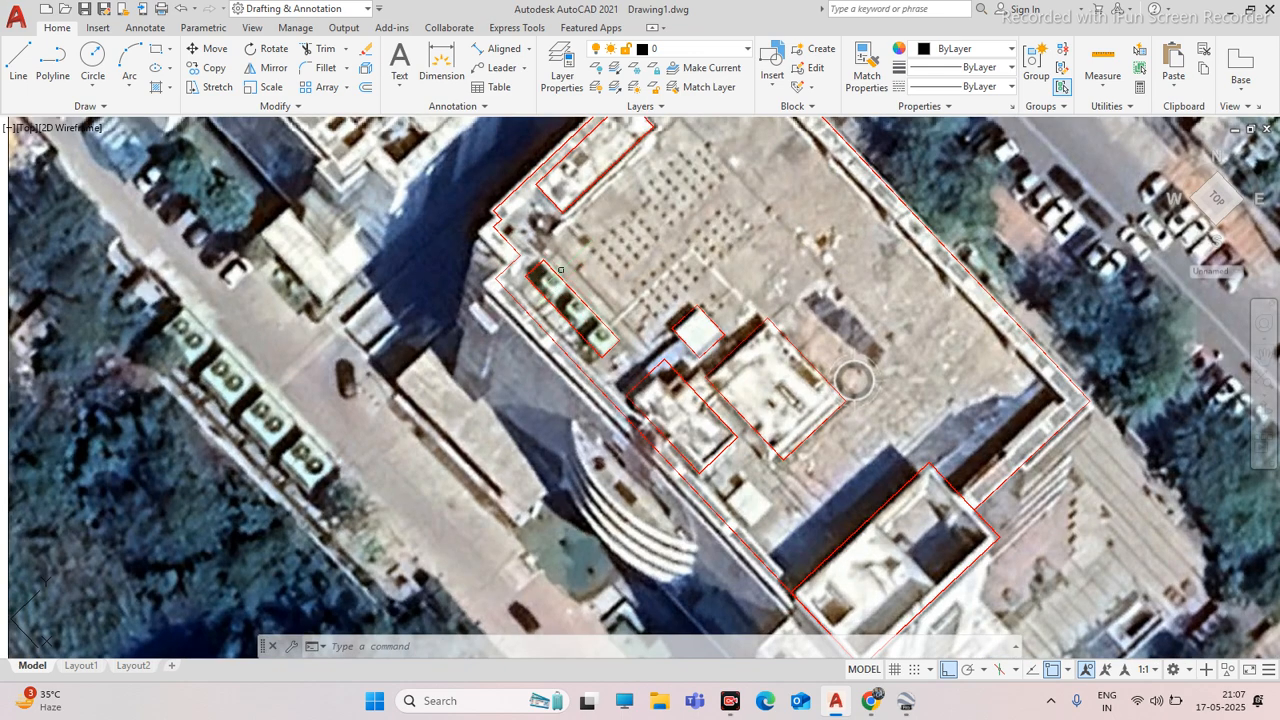
pyautogui.scroll(-3, 729, 301)
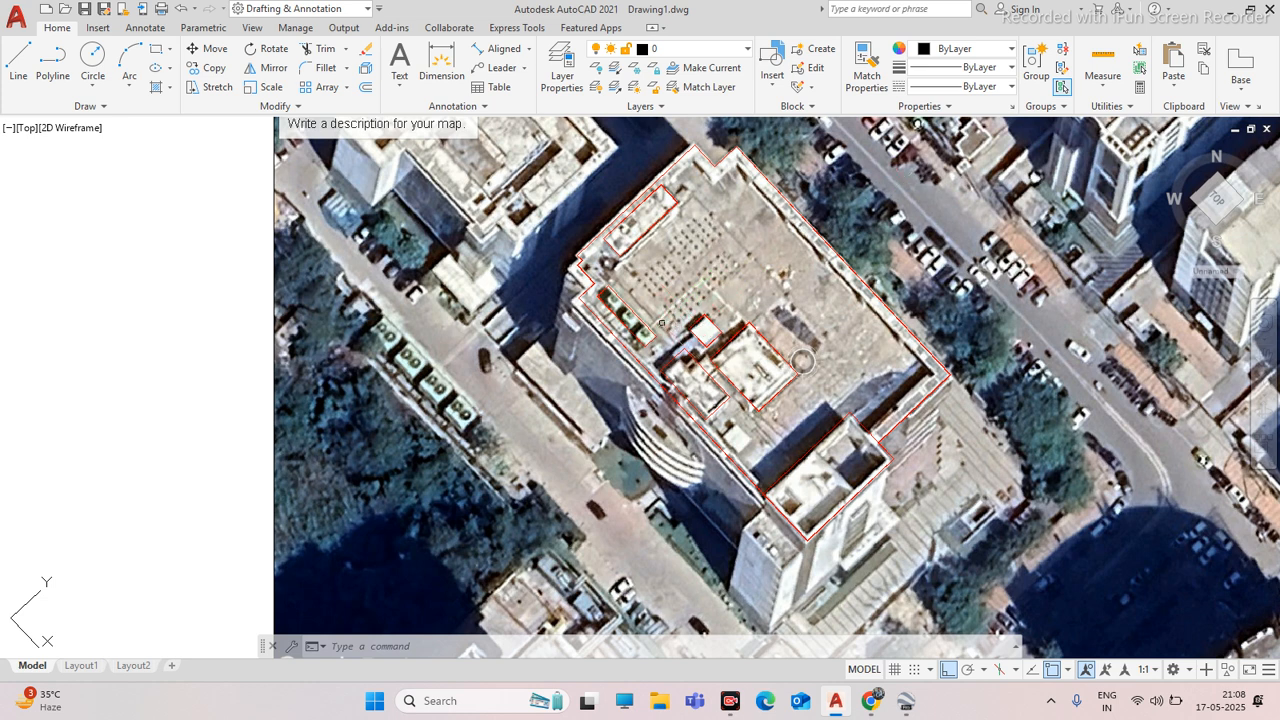
# Inspect the inner outlines traced around the rooftop equipment by selecting them briefly and clearing the selections
pyautogui.scroll(4, 644, 353)
pyautogui.click(630, 355)
pyautogui.click(572, 397)
pyautogui.scroll(-5, 700, 320)
pyautogui.press('Escape')
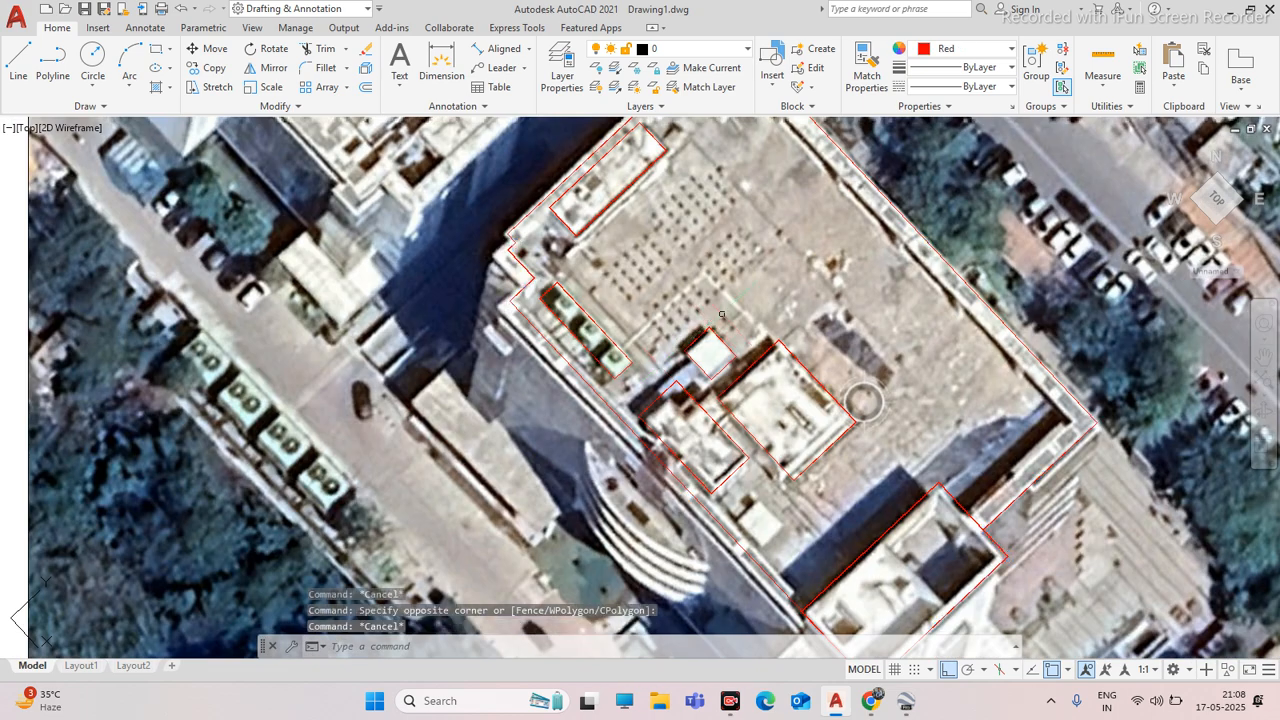
pyautogui.scroll(-2, 785, 270)
pyautogui.scroll(4, 785, 284)
pyautogui.click(777, 285)
pyautogui.click(727, 293)
pyautogui.press('Escape')
pyautogui.scroll(-2, 560, 362)
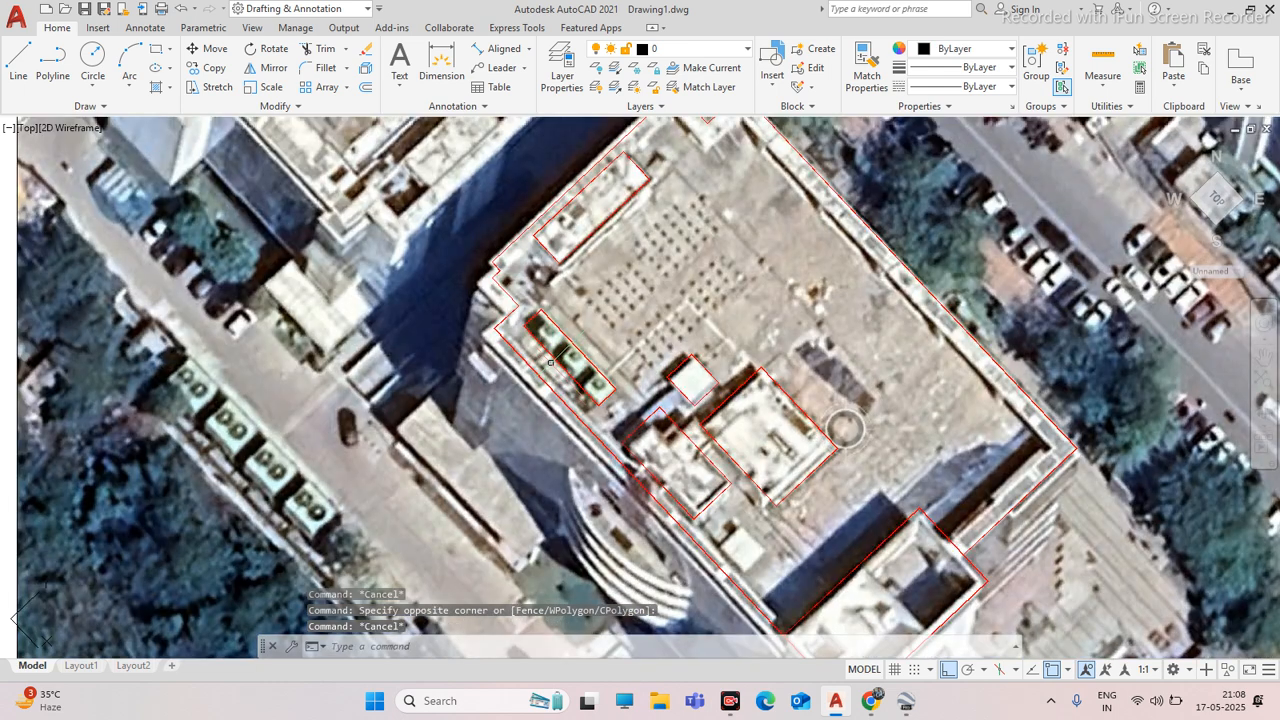
pyautogui.click(365, 87)
pyautogui.write('1')
pyautogui.press('BackSpace')
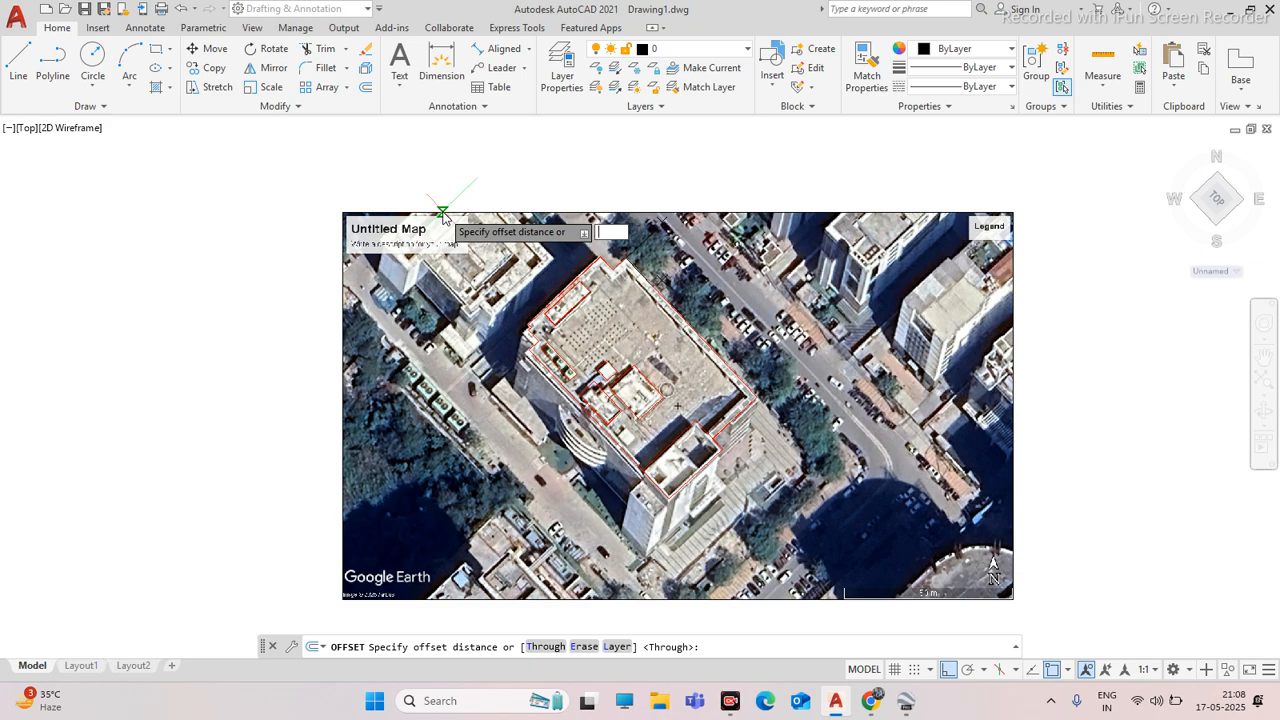
pyautogui.press('Escape')
# Compare the traced equipment outlines and the outer roof outline with the image, especially around the roof's west corner
pyautogui.scroll(4, 675, 335)
pyautogui.click(699, 290)
pyautogui.click(660, 307)
pyautogui.press('Escape')
pyautogui.scroll(-5, 610, 302)
pyautogui.scroll(5, 675, 288)
pyautogui.click(620, 285)
pyautogui.click(547, 322)
pyautogui.press('Escape')
pyautogui.scroll(-5, 588, 313)
pyautogui.scroll(5, 560, 400)
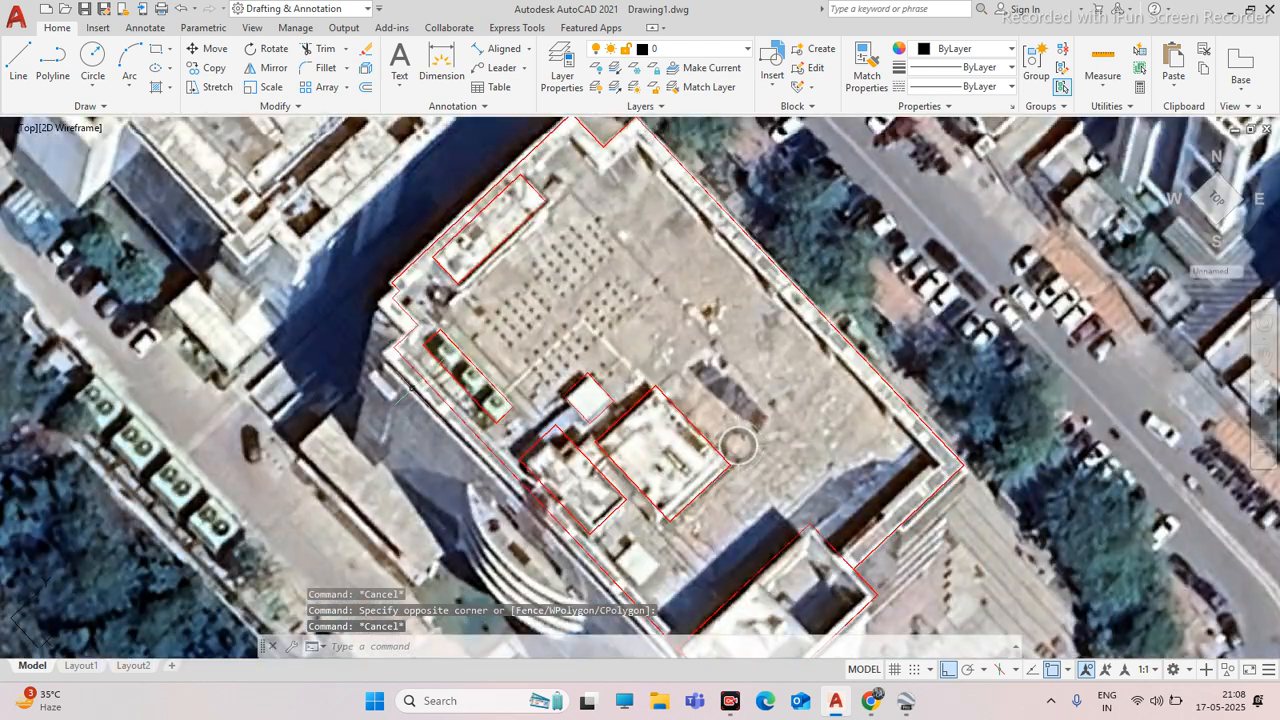
pyautogui.scroll(2, 431, 363)
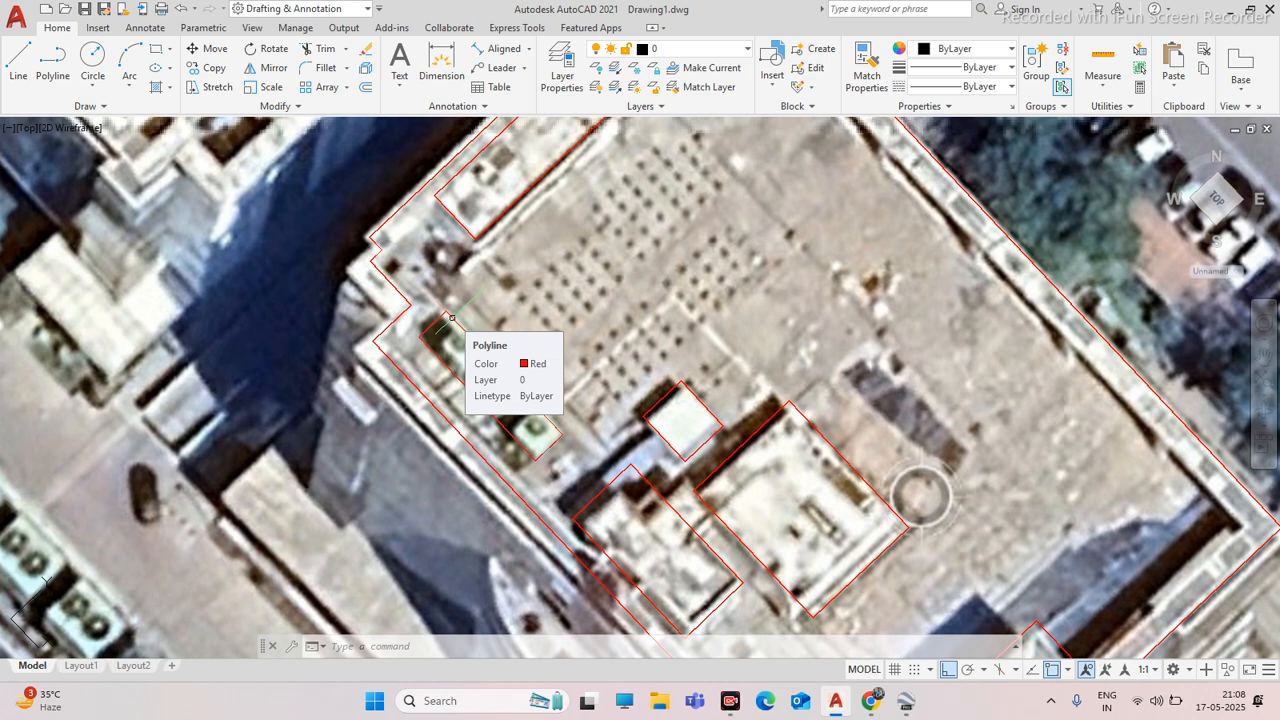
pyautogui.scroll(4, 430, 294)
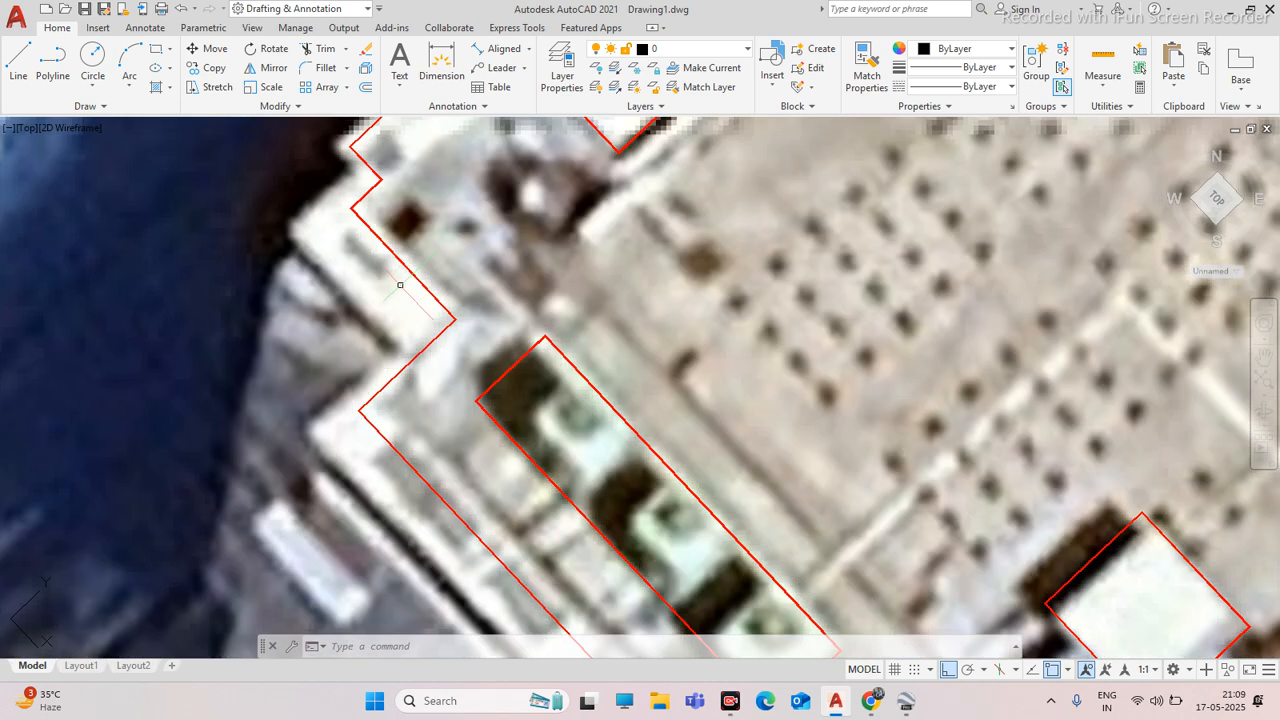
pyautogui.scroll(-8, 459, 286)
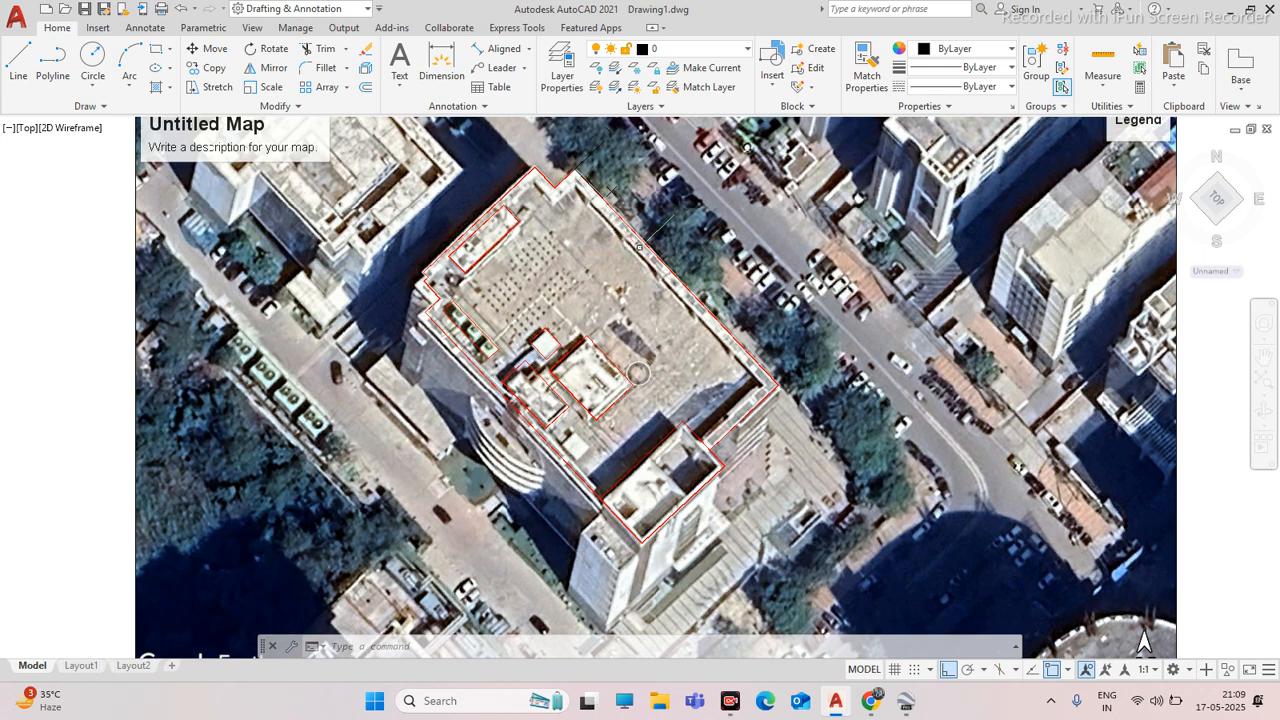
pyautogui.scroll(8, 648, 232)
pyautogui.click(648, 232)
pyautogui.click(574, 258)
pyautogui.press('Escape')
pyautogui.scroll(-8, 670, 274)
pyautogui.scroll(5, 608, 220)
pyautogui.scroll(-5, 568, 213)
# Draw a bent quick leader from the roof's northeast edge out to the parked cars, without annotation text
pyautogui.write('L')
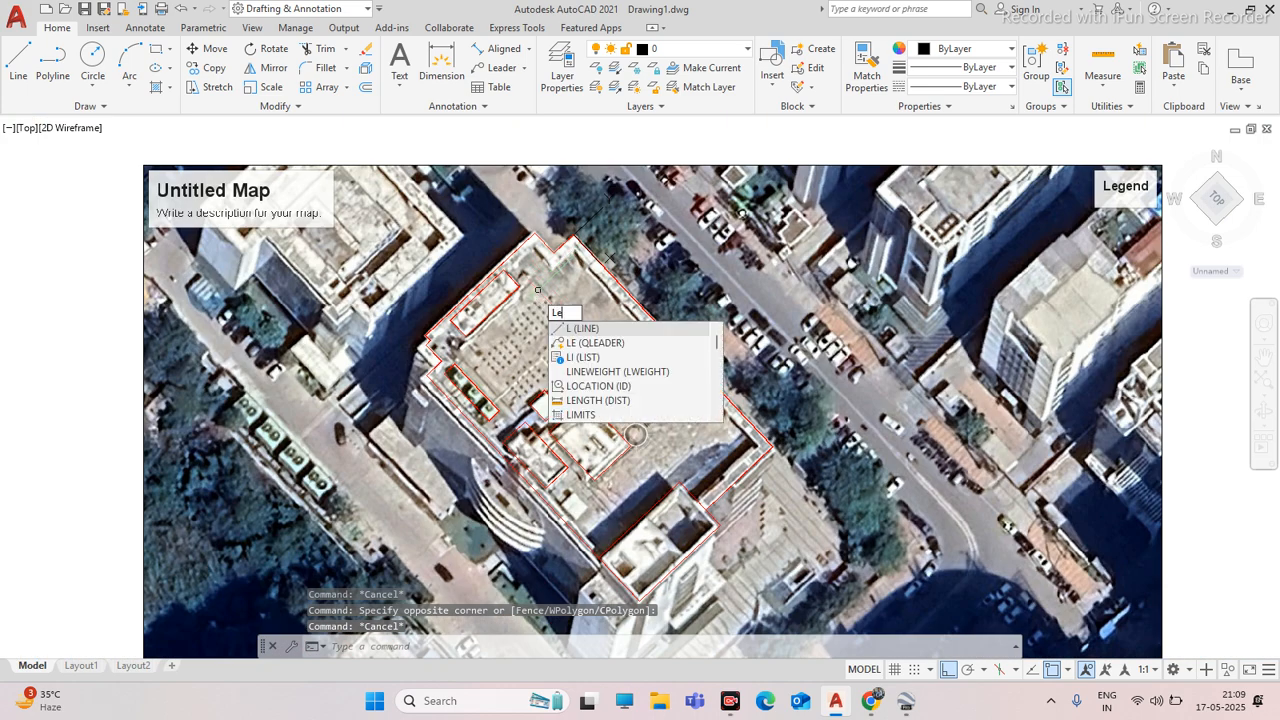
pyautogui.write('E')
pyautogui.press('Return')
pyautogui.scroll(2, 687, 350)
pyautogui.click(686, 350)
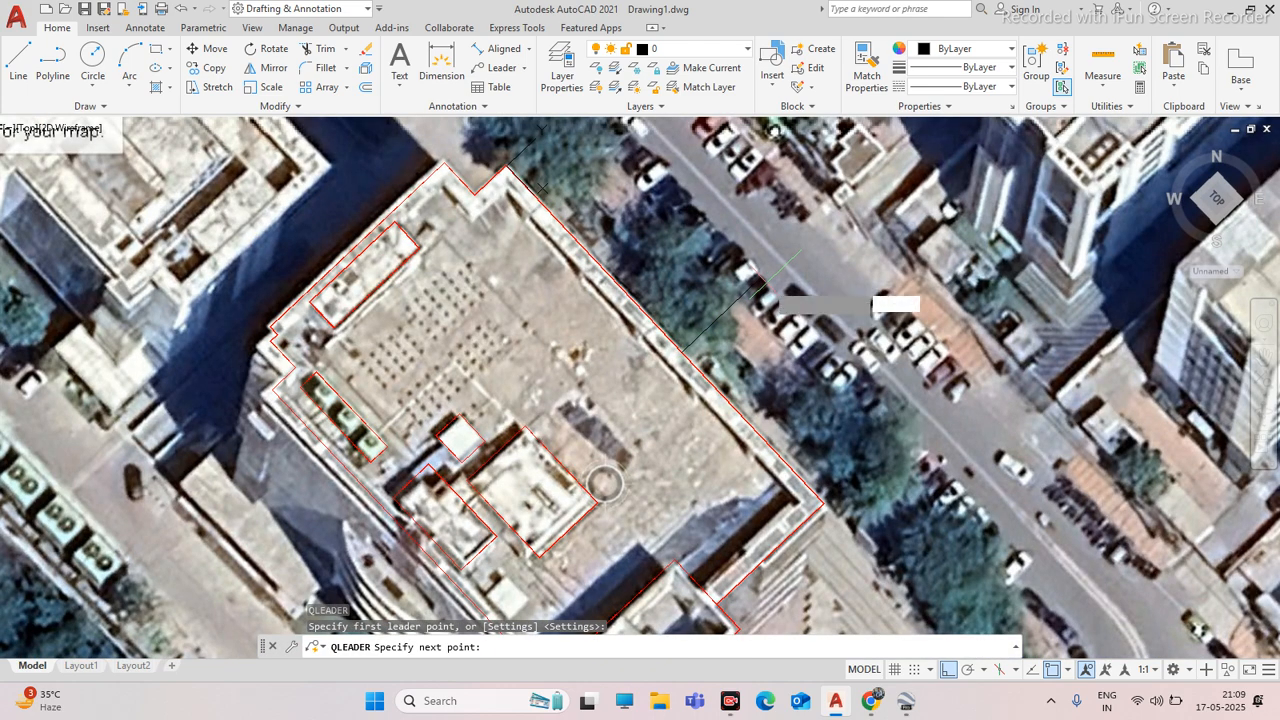
pyautogui.click(760, 277)
pyautogui.click(795, 314)
pyautogui.press('Escape')
pyautogui.scroll(4, 789, 296)
pyautogui.click(789, 296)
pyautogui.click(737, 316)
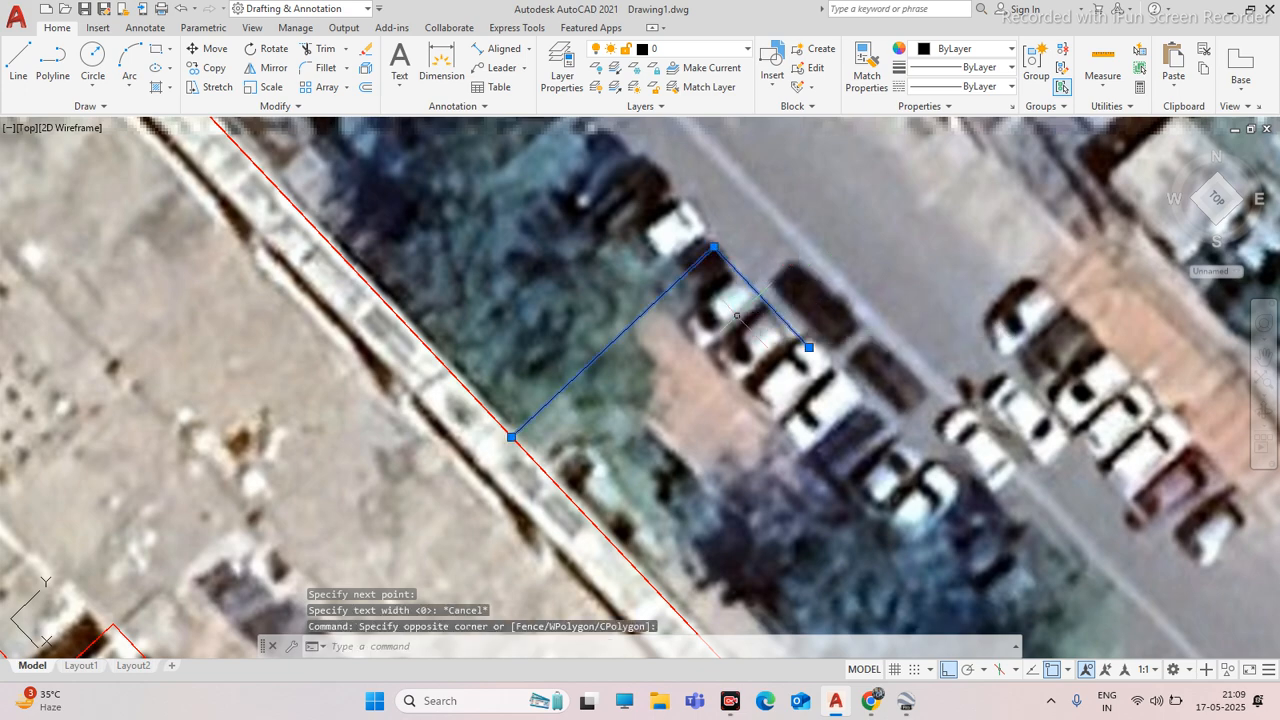
# Place the single-line text "BOUNDARY WALL" at the leader's end, using the default 2.5 height and a rotation picked in the drawing
pyautogui.click(400, 88)
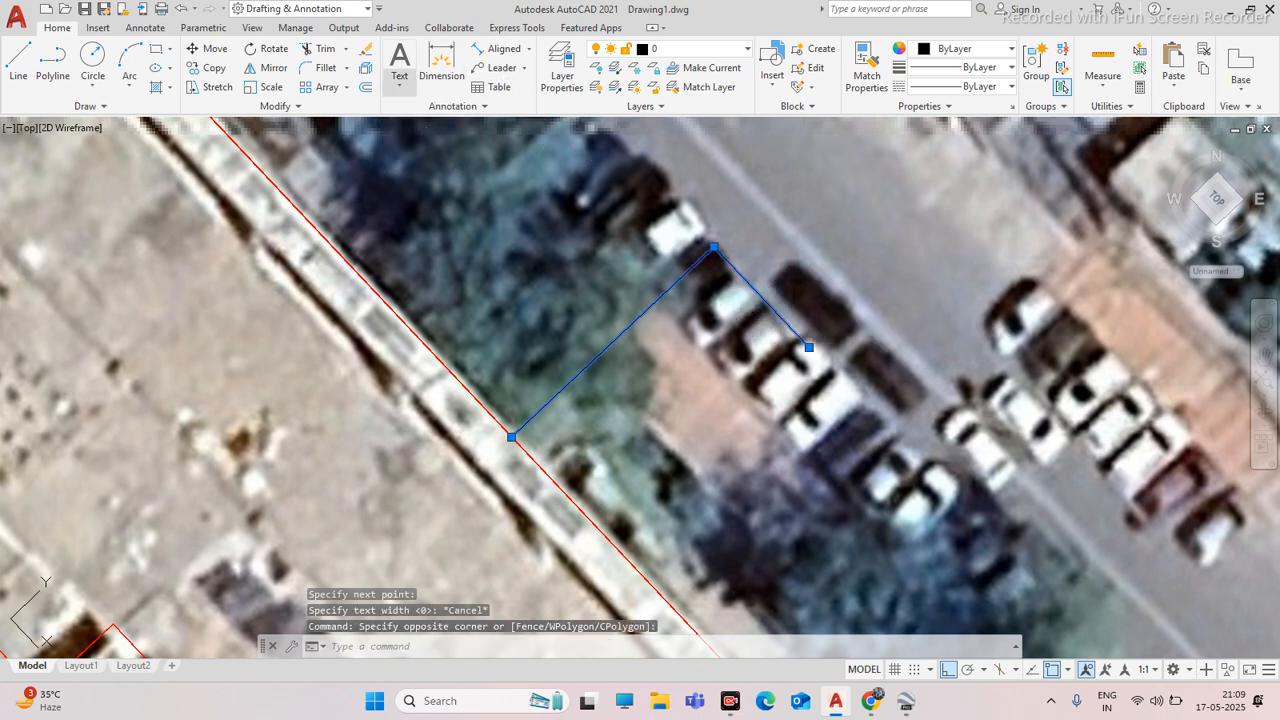
pyautogui.click(443, 147)
pyautogui.scroll(3, 820, 470)
pyautogui.click(770, 392)
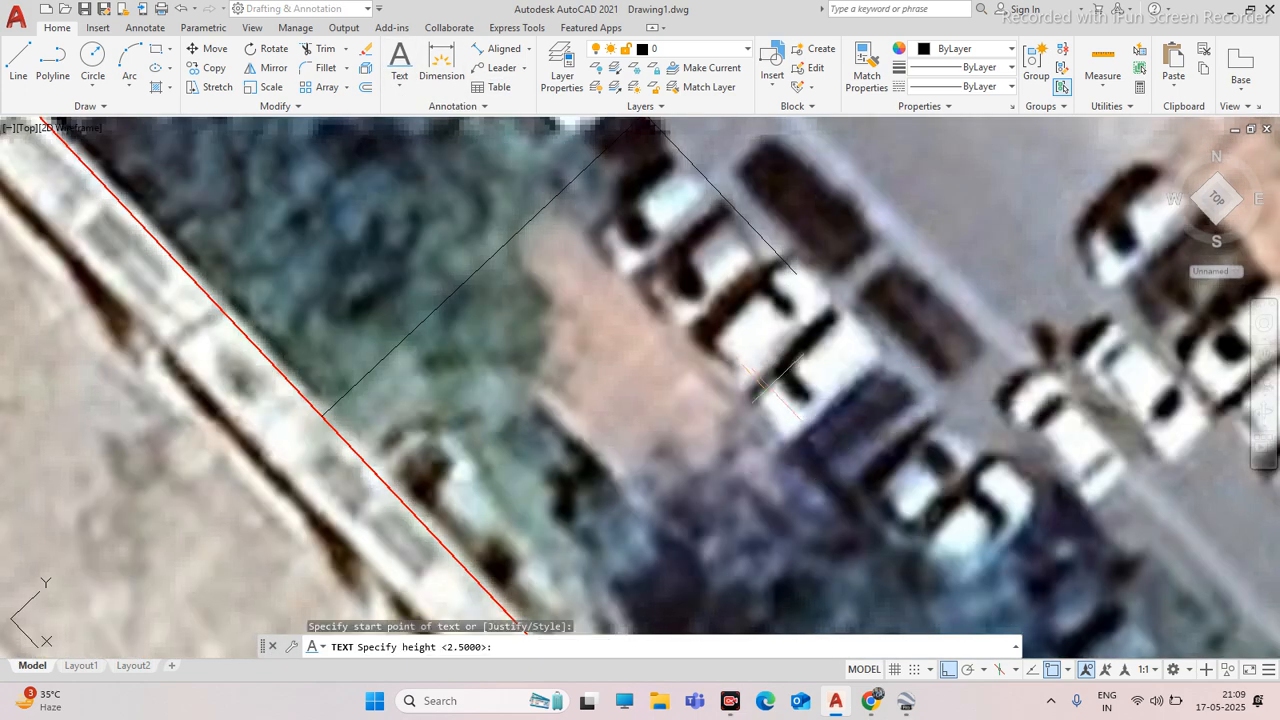
pyautogui.press('Return')
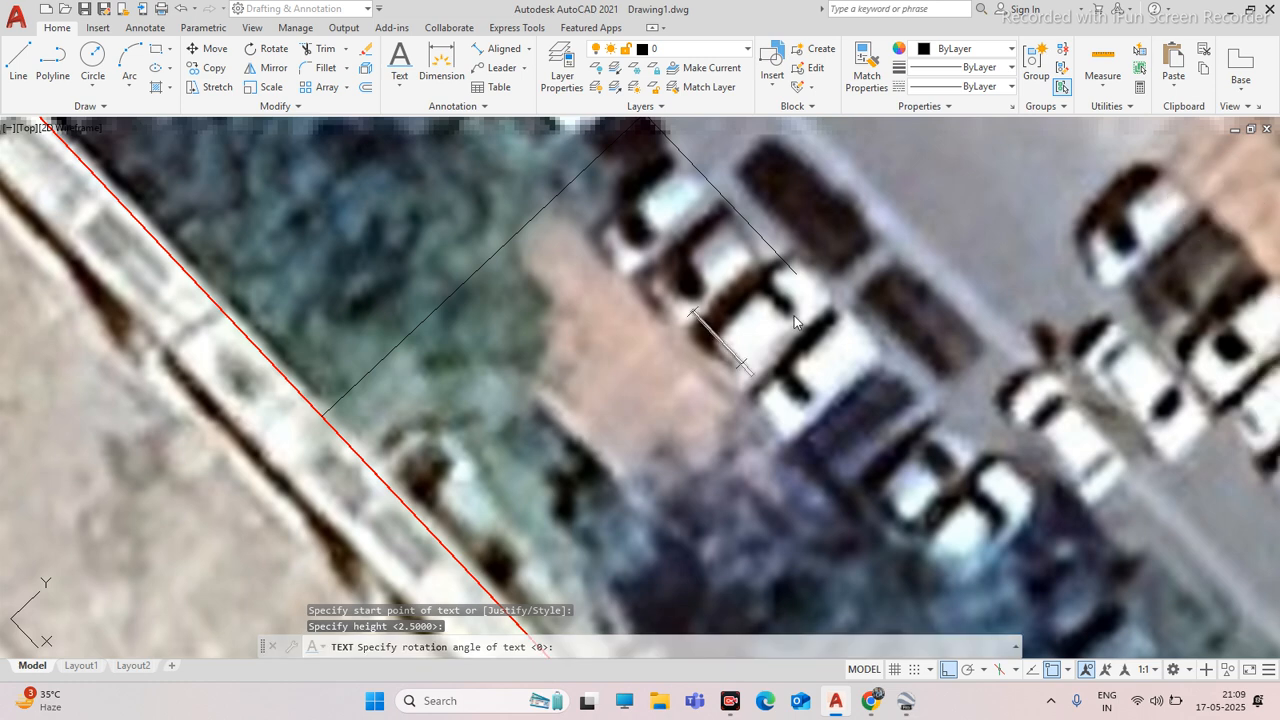
pyautogui.click(794, 316)
pyautogui.write('BOU')
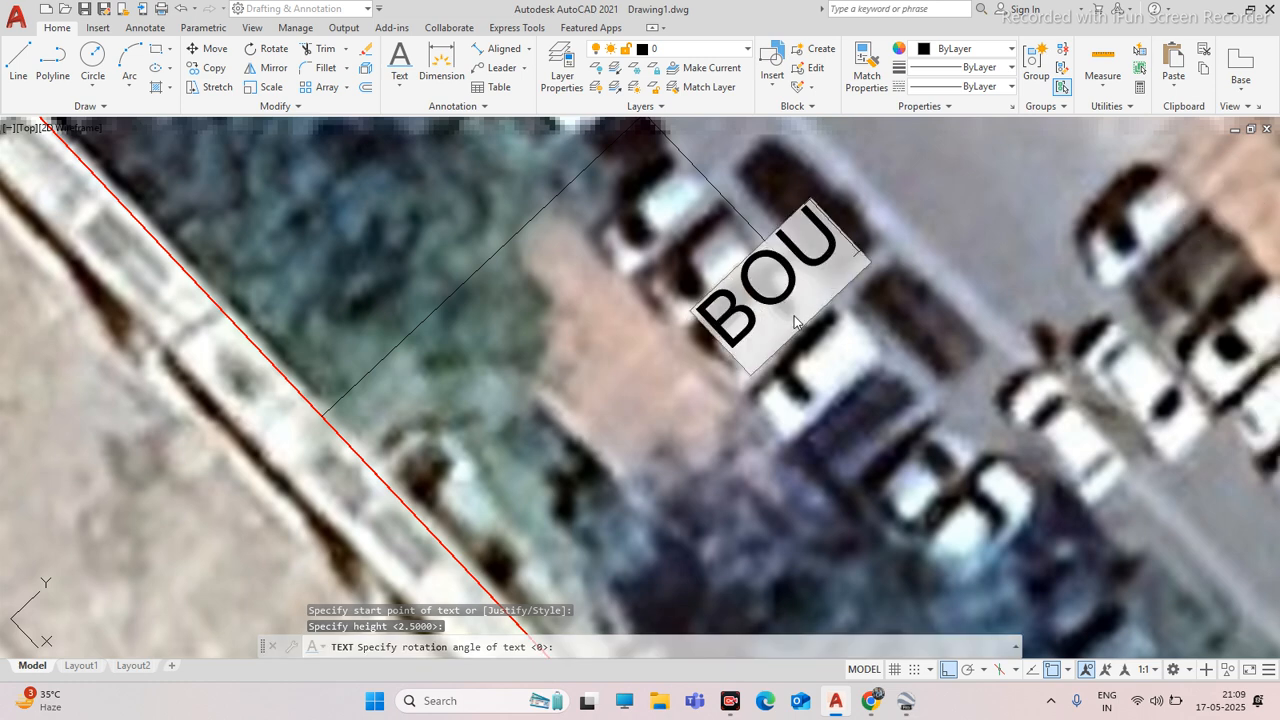
pyautogui.write('NDART')
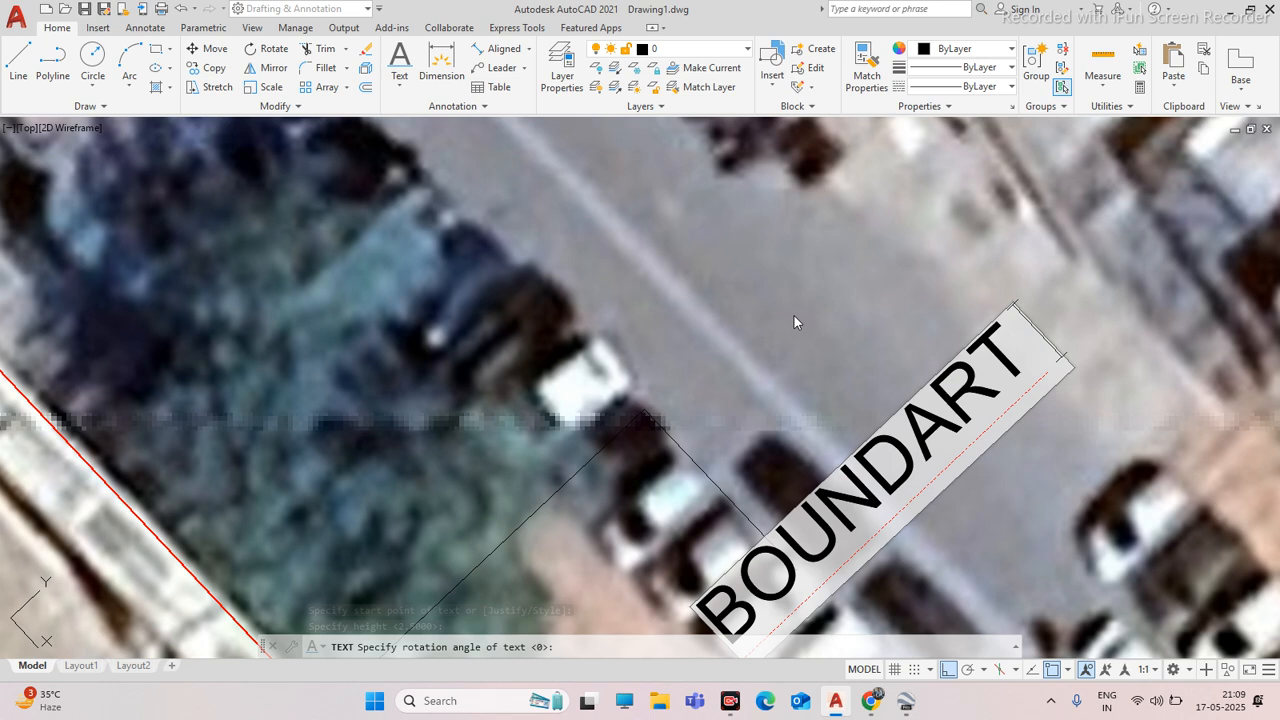
pyautogui.press('BackSpace')
pyautogui.write('Y')
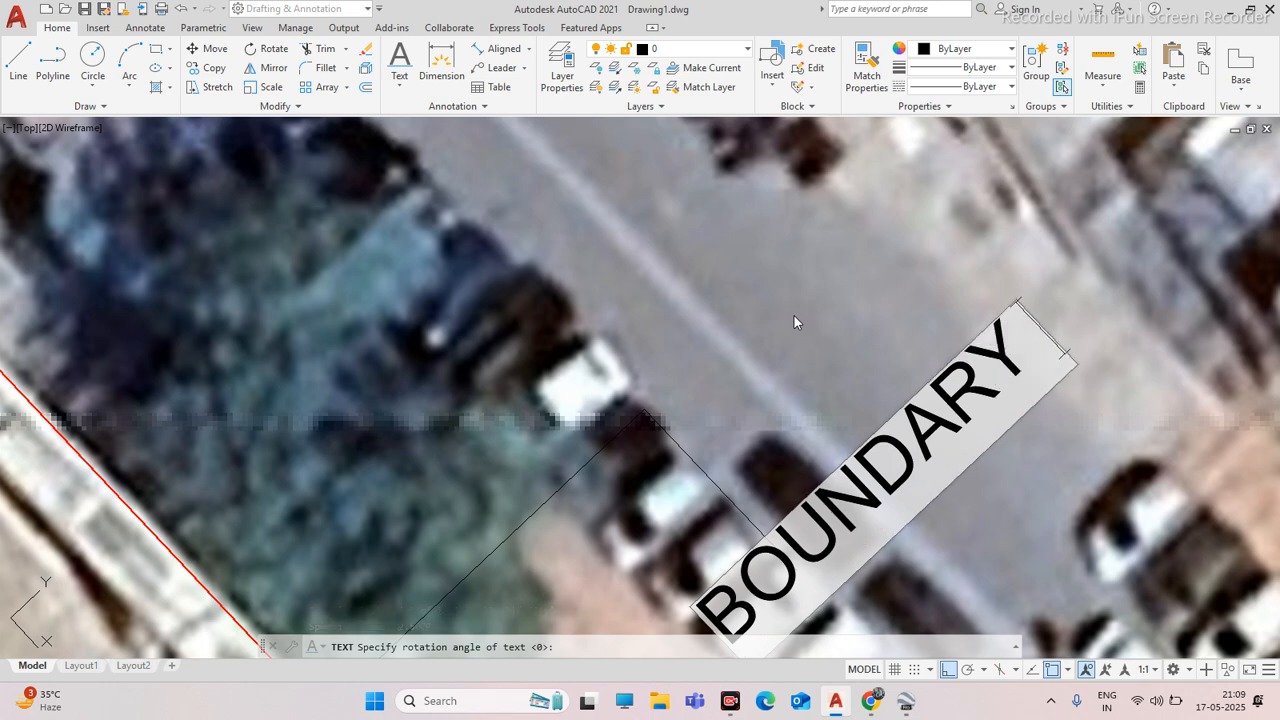
pyautogui.write(' WALL')
pyautogui.press('Return')
pyautogui.press('Return')
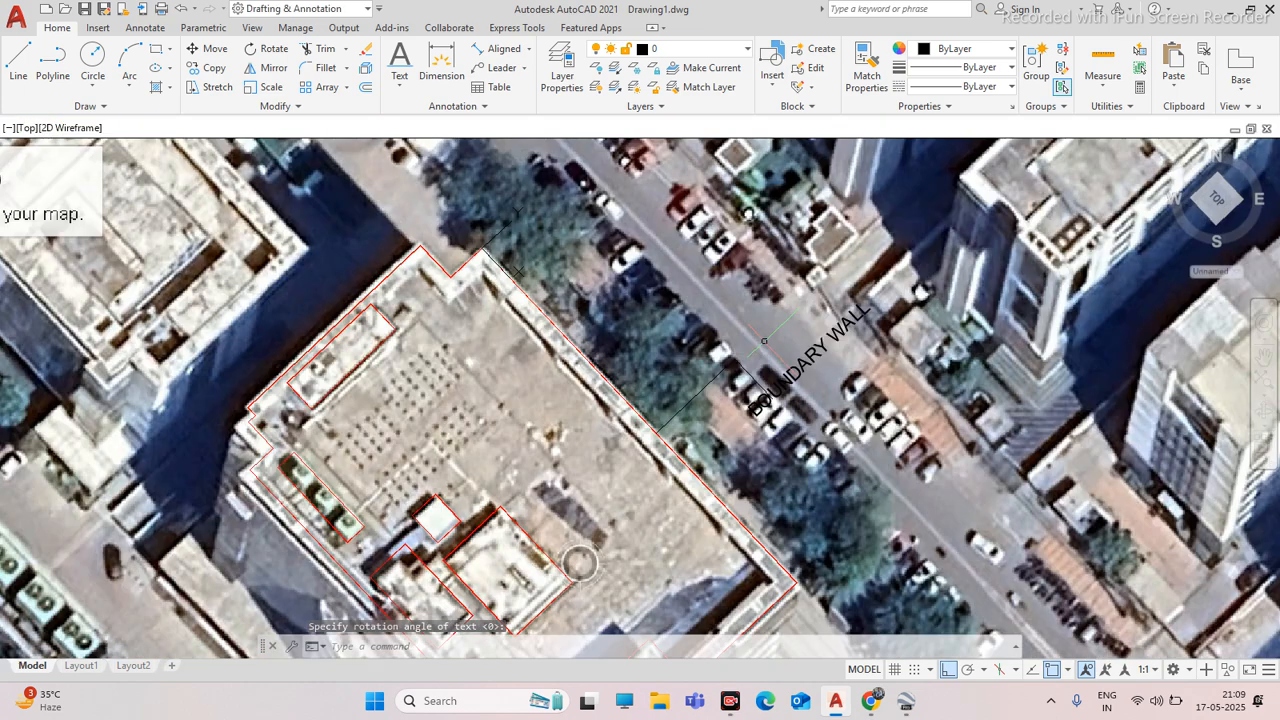
# Try red on the "BOUNDARY WALL" text, and set its colour to green
pyautogui.click(825, 335)
pyautogui.click(791, 320)
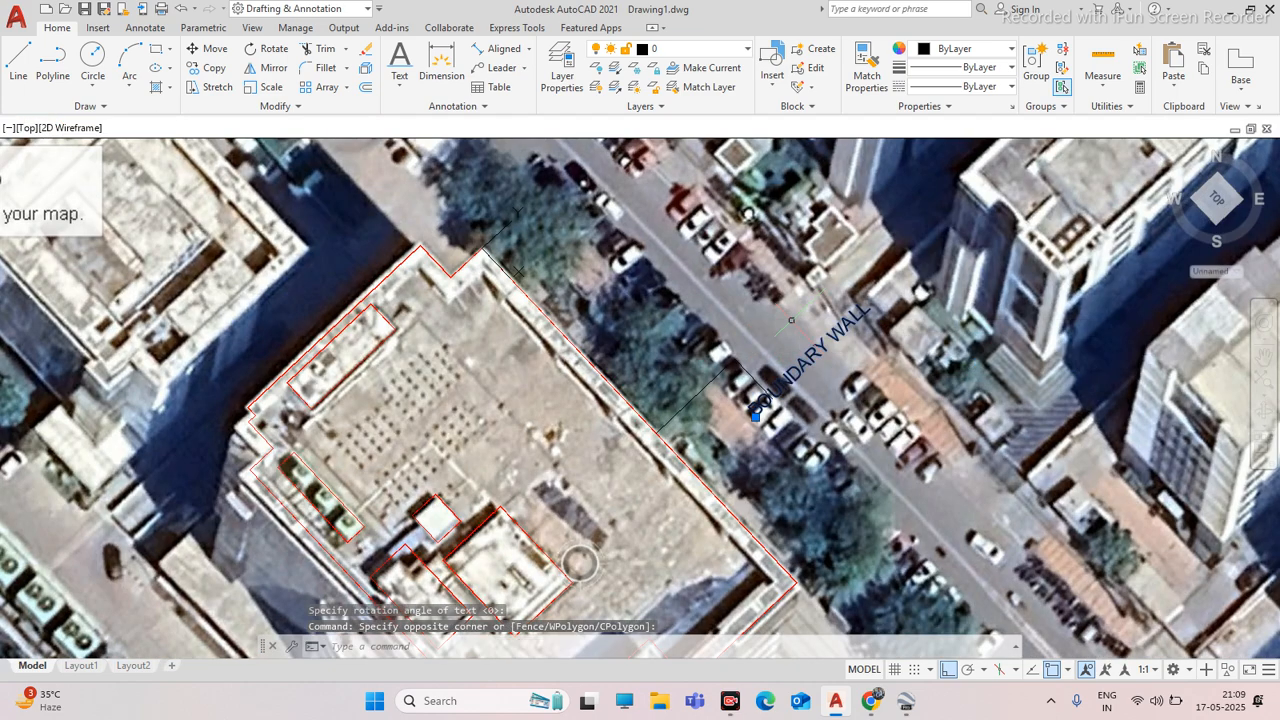
pyautogui.click(965, 48)
pyautogui.click(918, 211)
pyautogui.scroll(2, 878, 204)
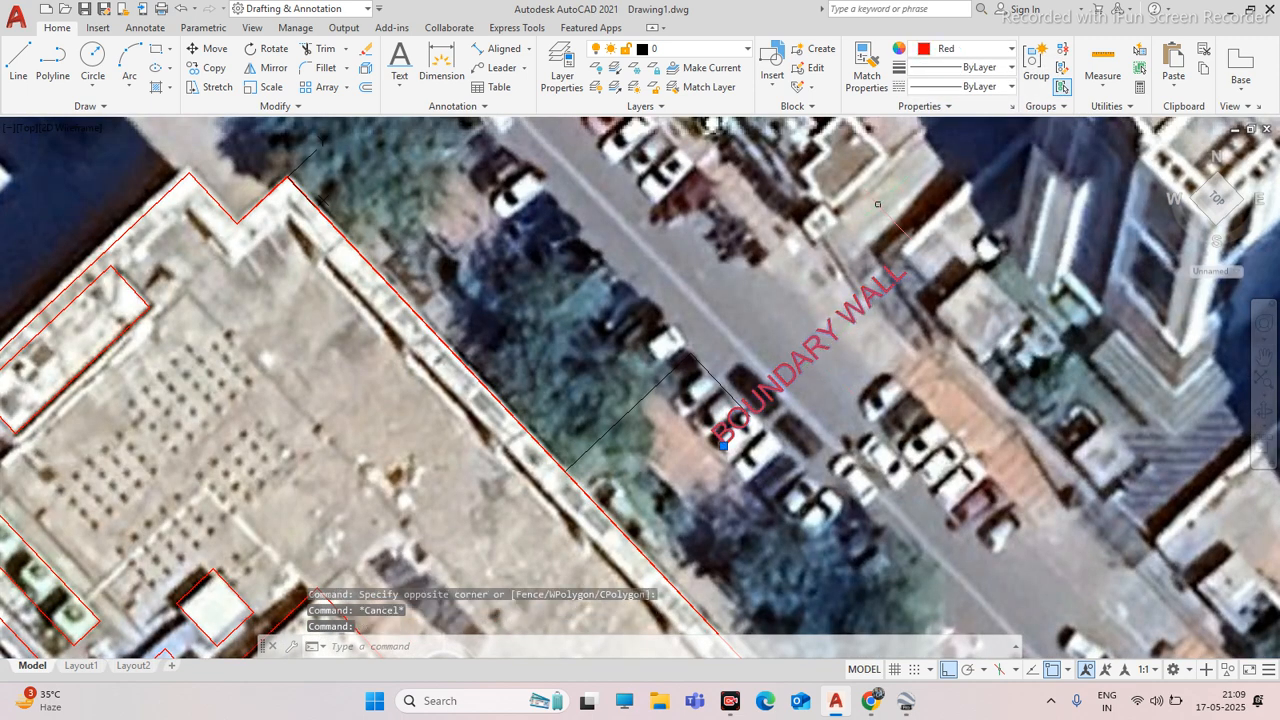
pyautogui.click(965, 48)
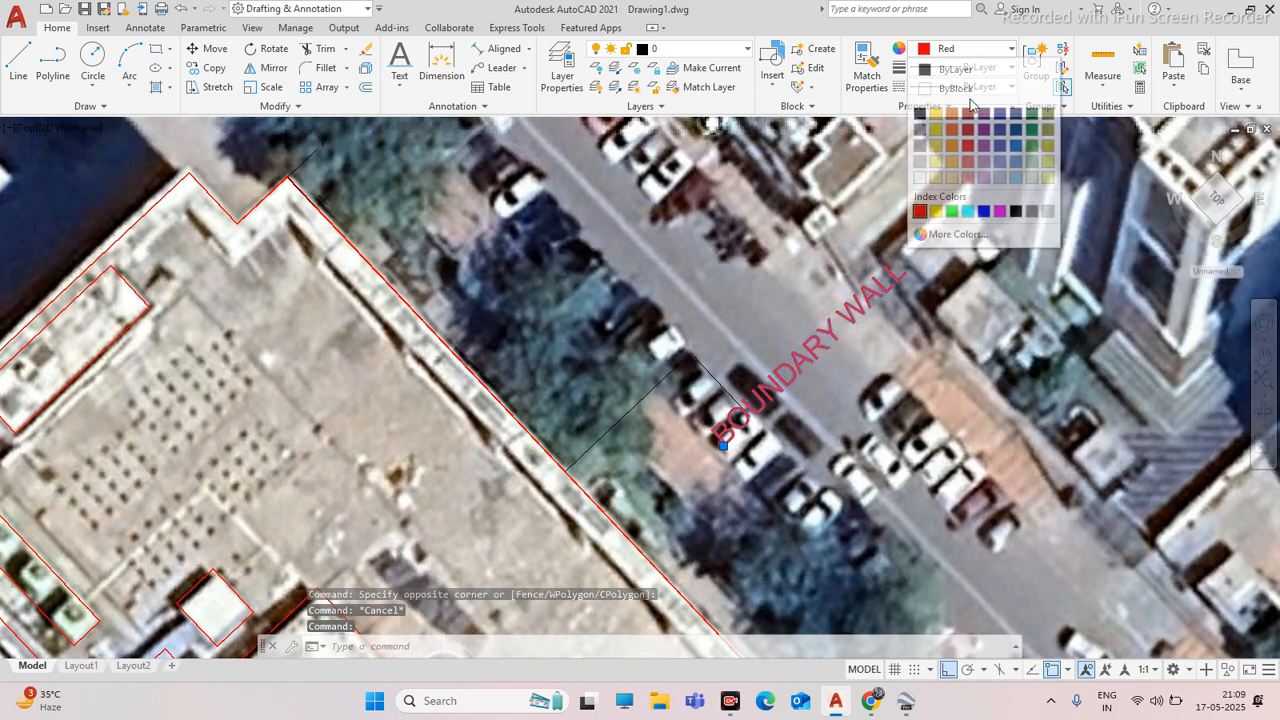
pyautogui.click(952, 211)
# Change the colour of the boundary wall leader line to green
pyautogui.click(745, 342)
pyautogui.click(706, 366)
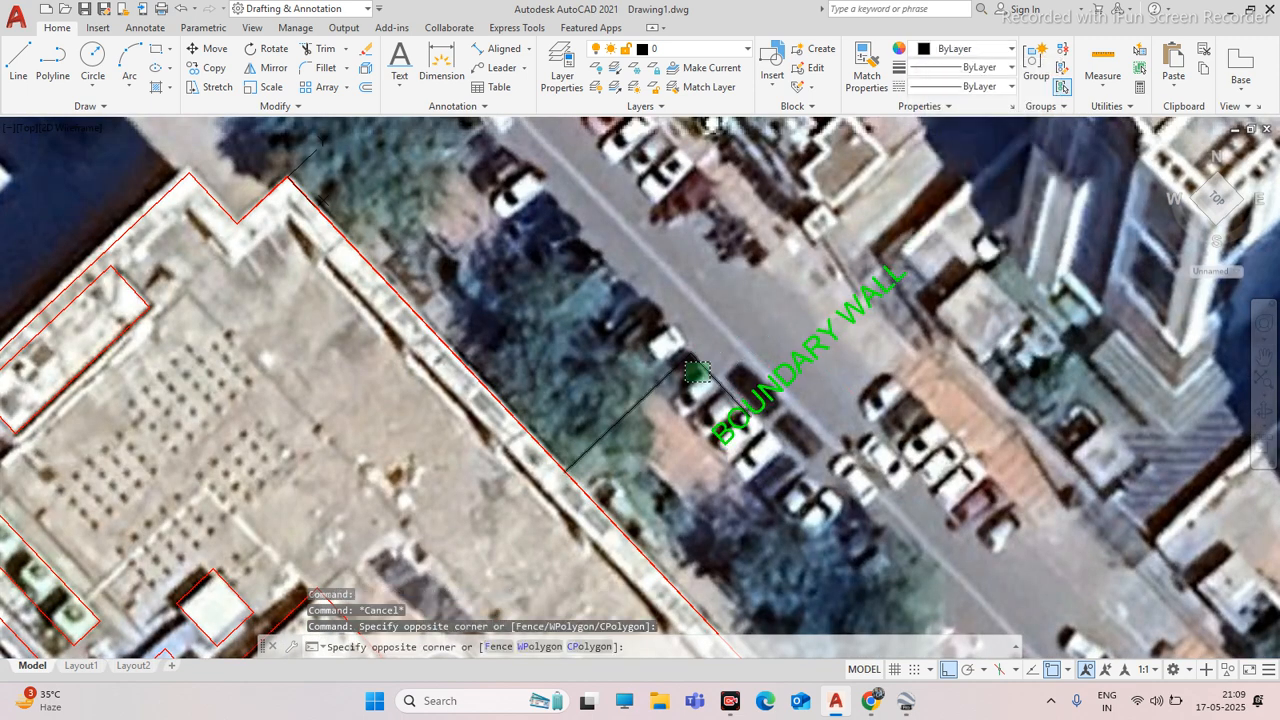
pyautogui.click(962, 48)
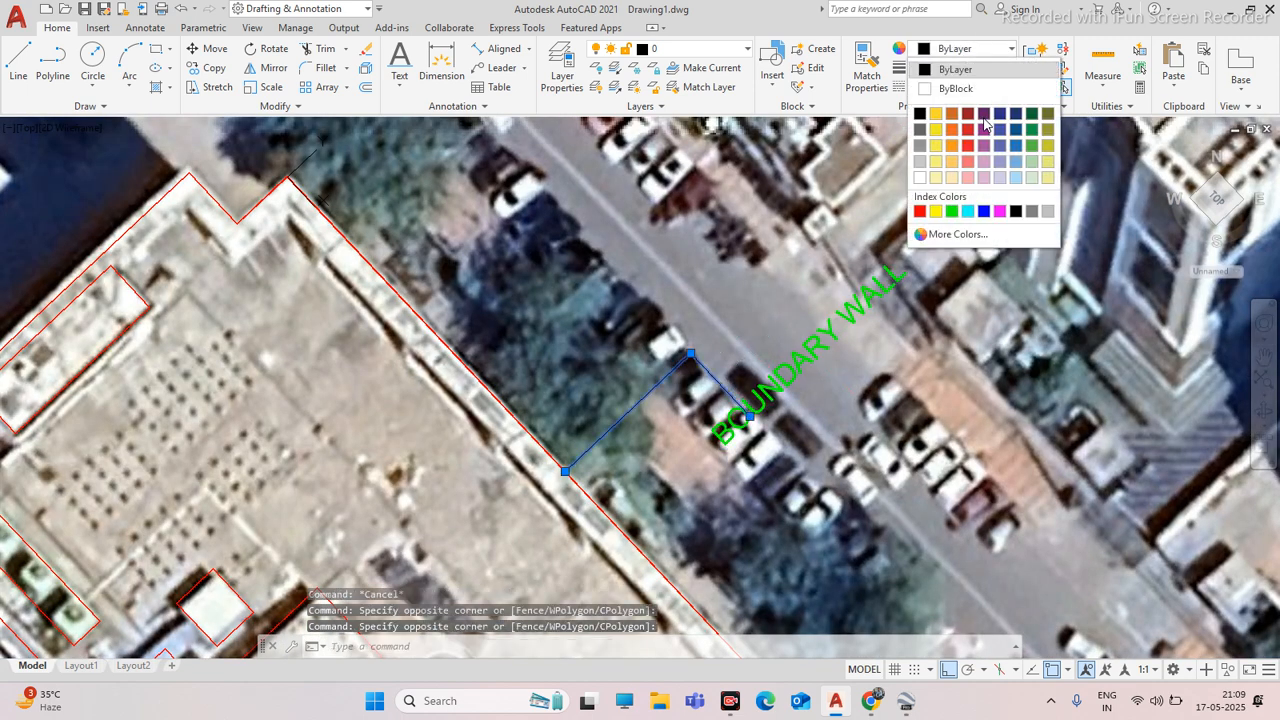
pyautogui.click(947, 211)
pyautogui.press('Escape')
pyautogui.scroll(5, 701, 338)
pyautogui.scroll(-5, 690, 350)
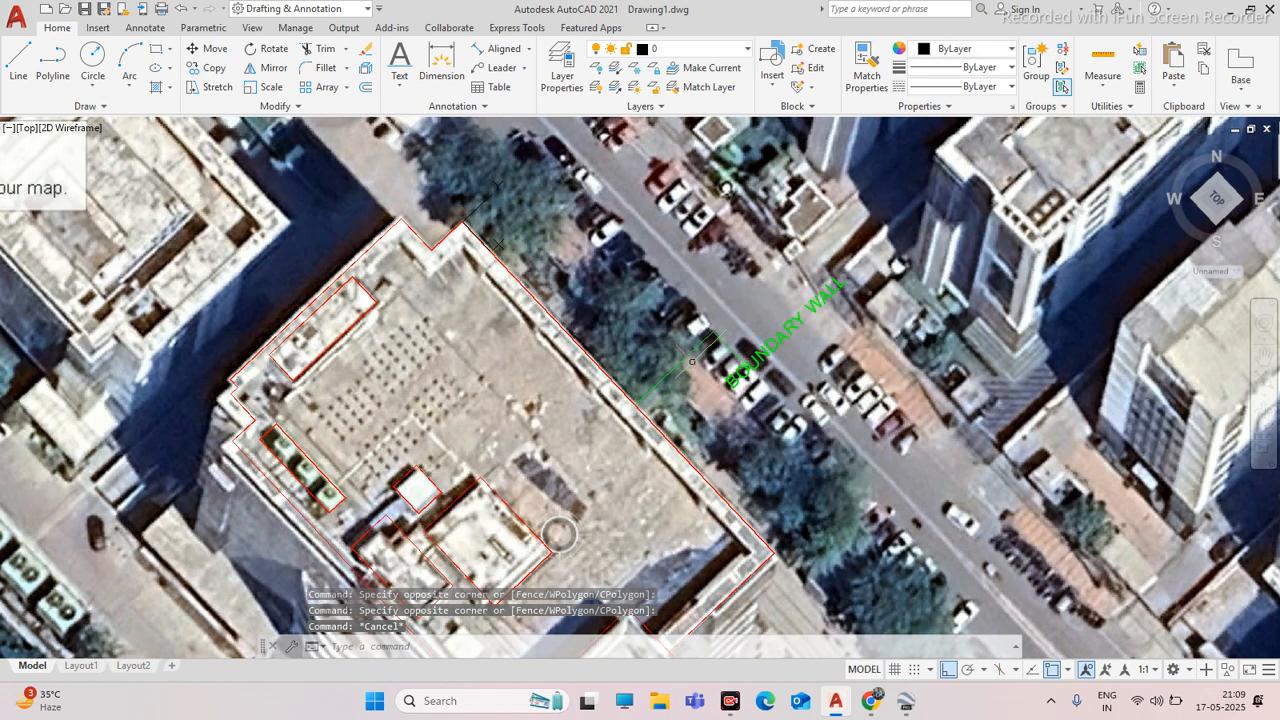
# Open the green leader's quick properties and set its arrow size to 100
pyautogui.scroll(8, 659, 383)
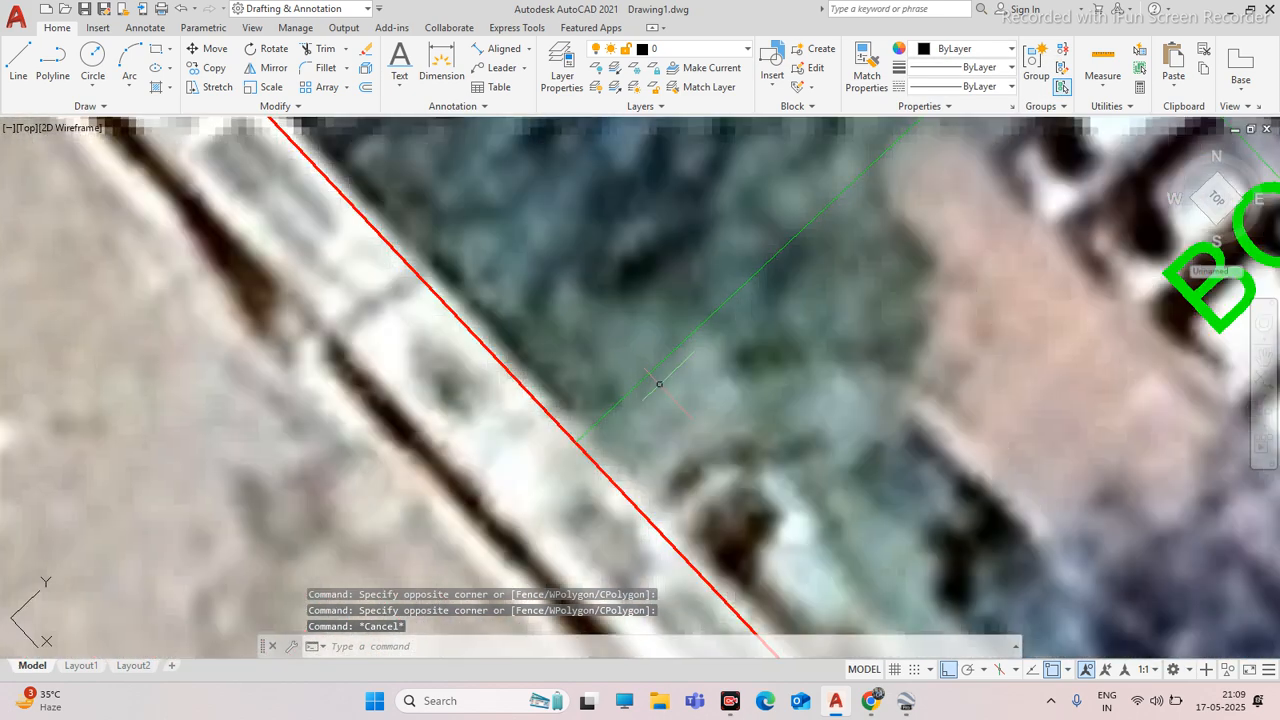
pyautogui.doubleClick(659, 383)
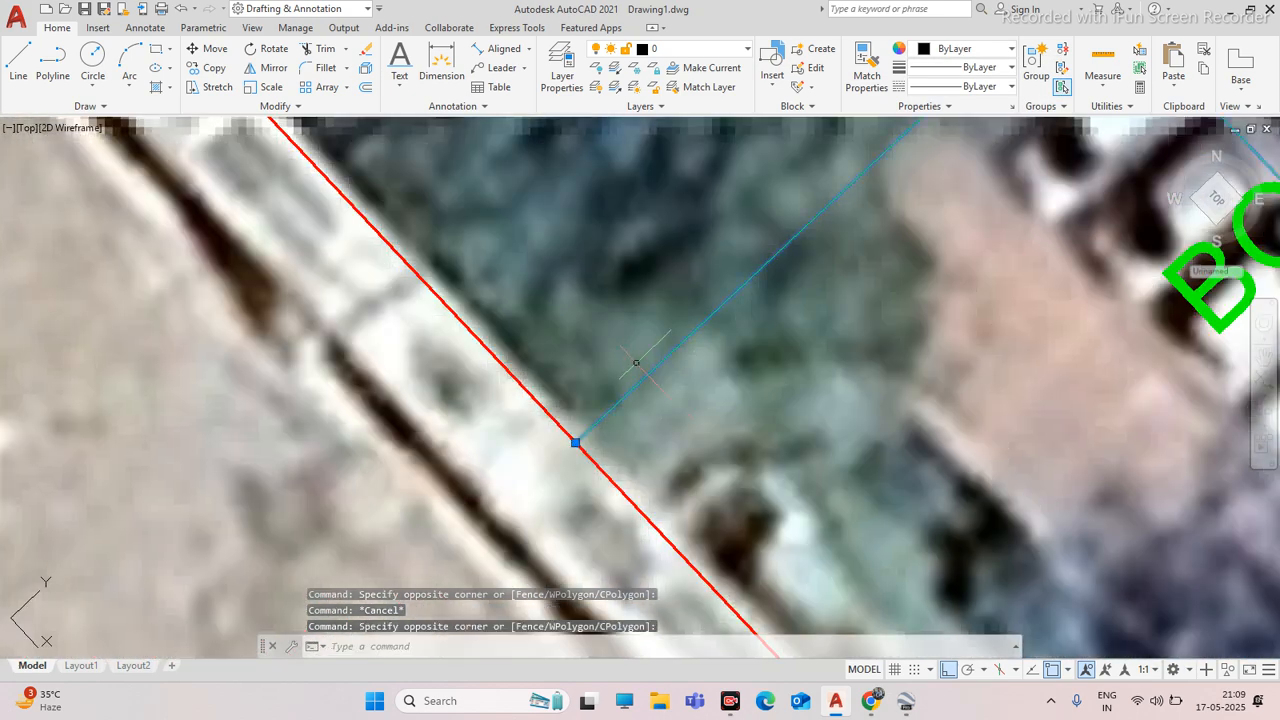
pyautogui.click(842, 329)
pyautogui.write('100')
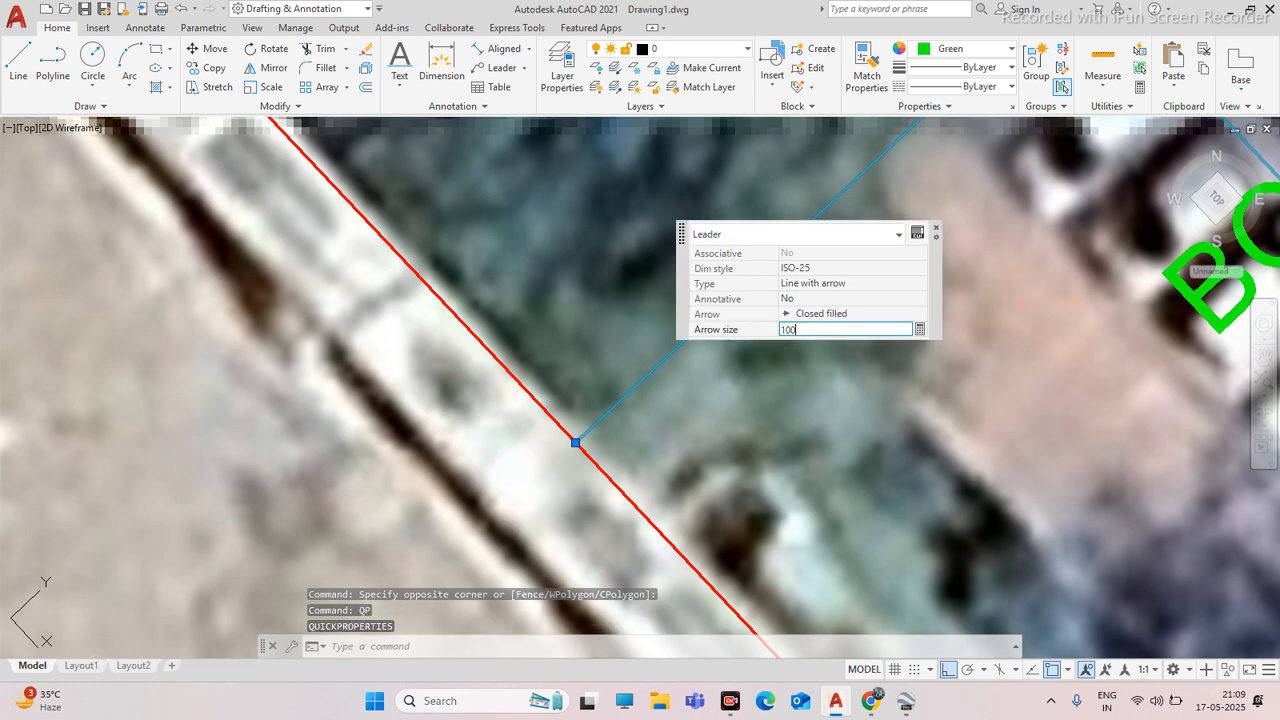
pyautogui.press('Return')
# Set the leader's arrow size to 1
pyautogui.click(841, 329)
pyautogui.press('BackSpace')
pyautogui.press('BackSpace')
pyautogui.press('BackSpace')
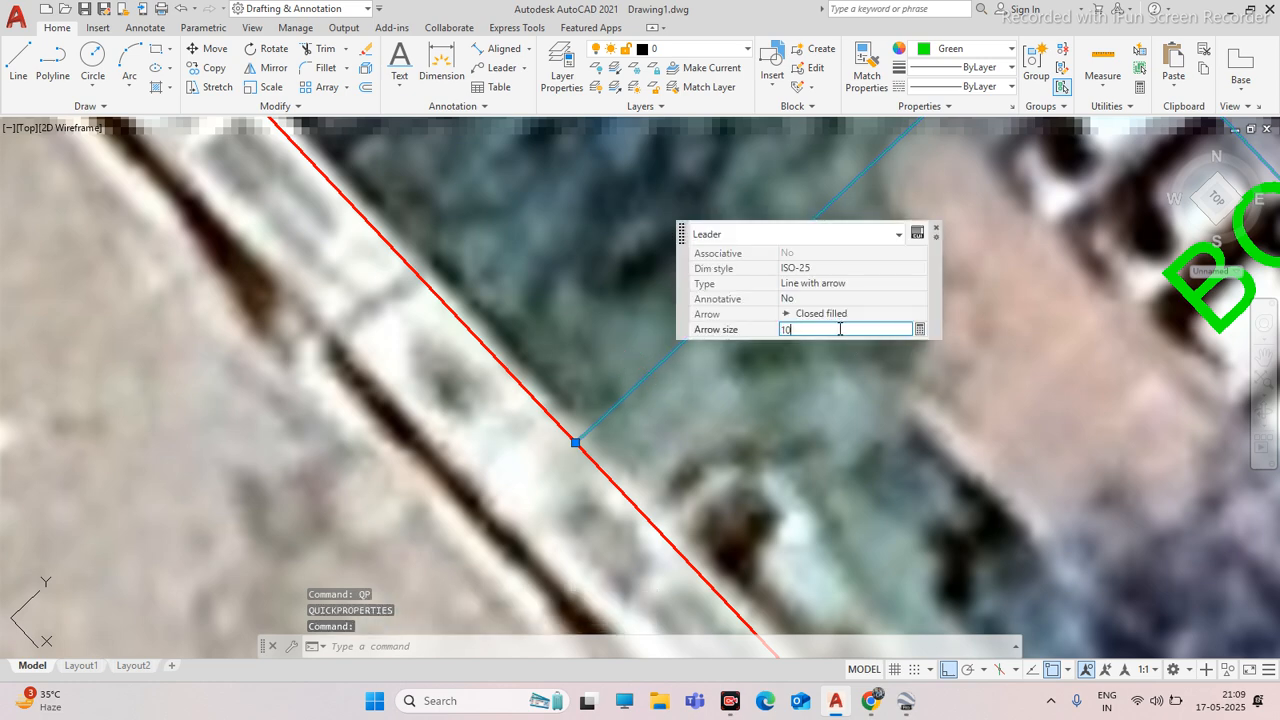
pyautogui.write('1')
pyautogui.press('Return')
# Set the leader's arrow size to 1100
pyautogui.click(840, 329)
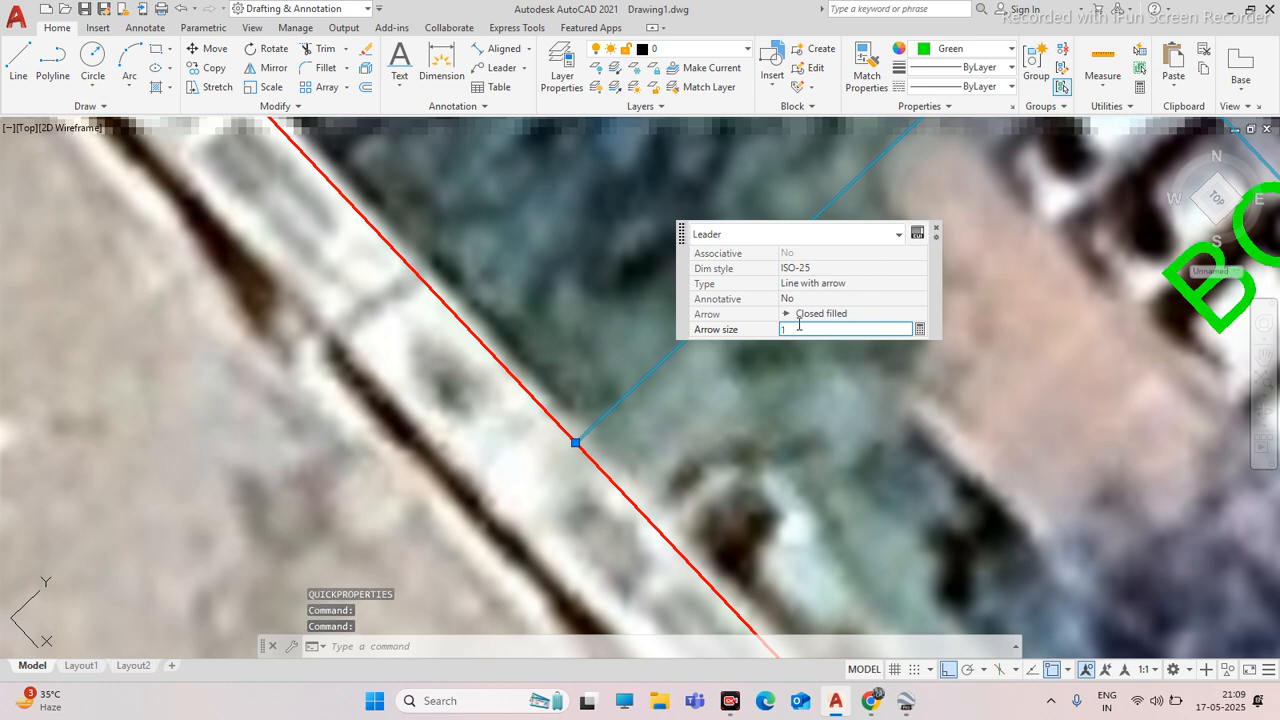
pyautogui.write('100')
pyautogui.press('Return')
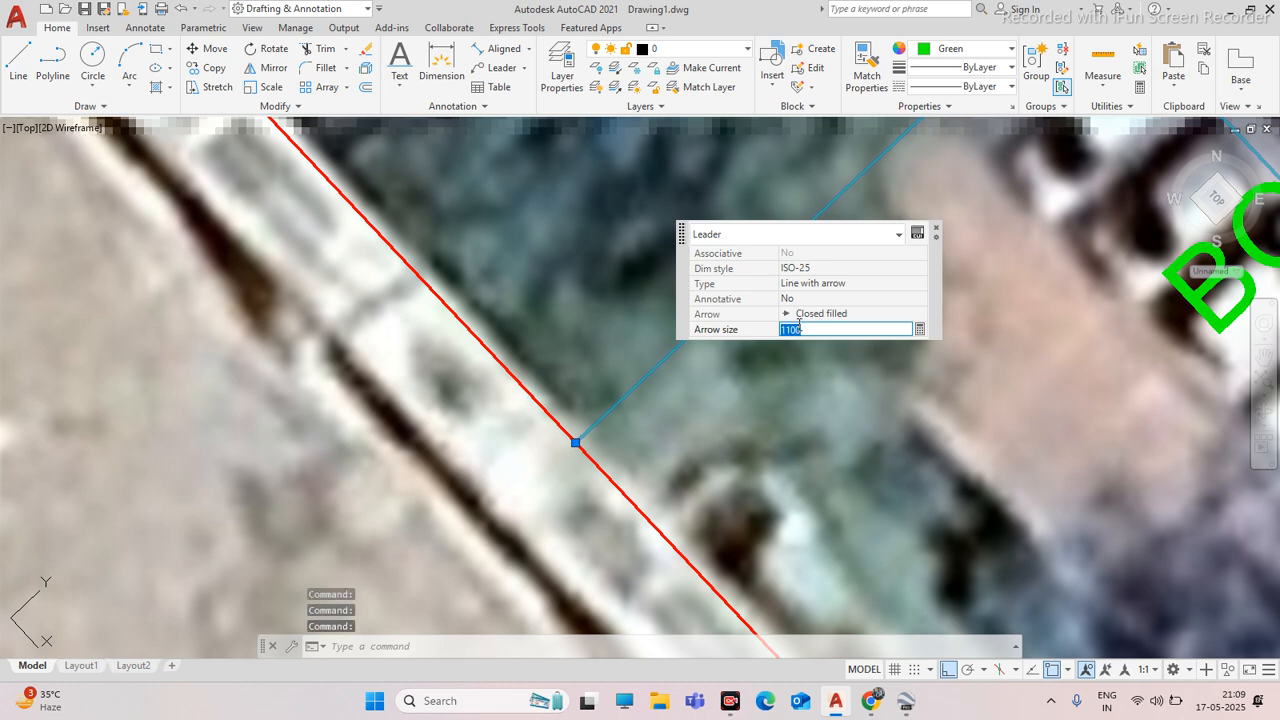
# Close the green leader's quick properties and clear its selection
pyautogui.click(936, 234)
pyautogui.press('Escape')
pyautogui.scroll(-5, 648, 345)
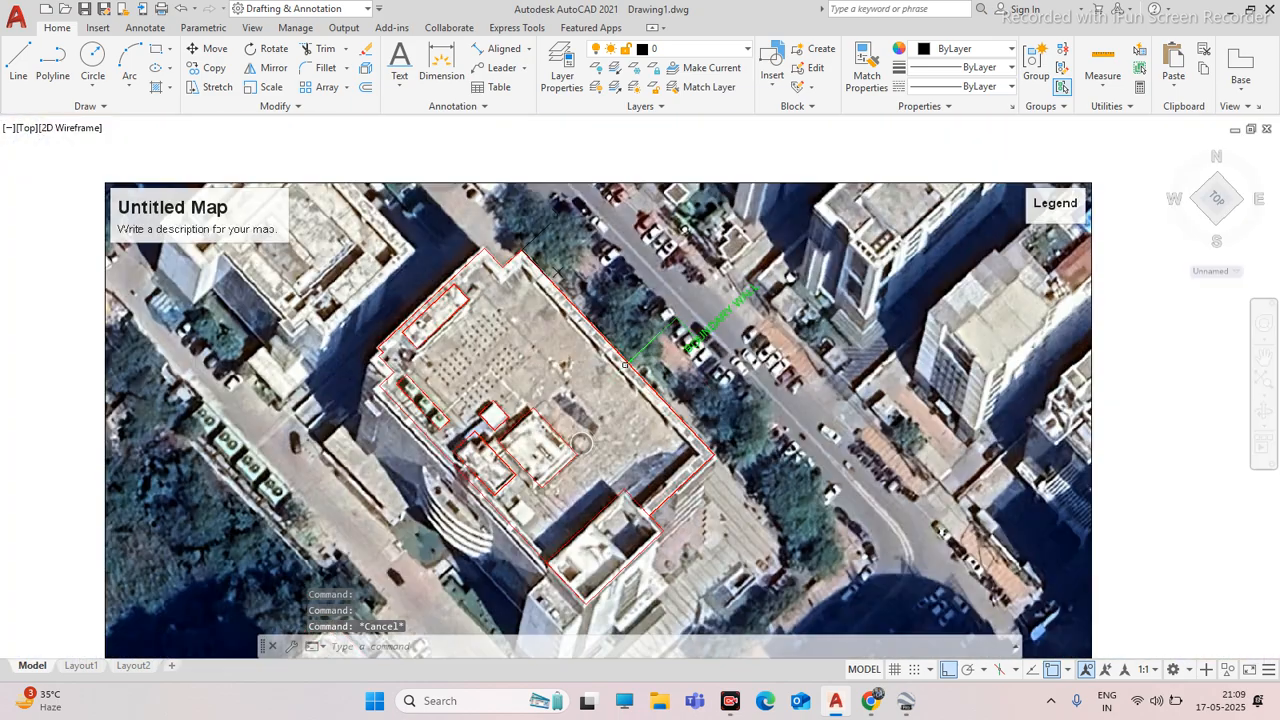
pyautogui.scroll(4, 648, 345)
pyautogui.scroll(-5, 732, 280)
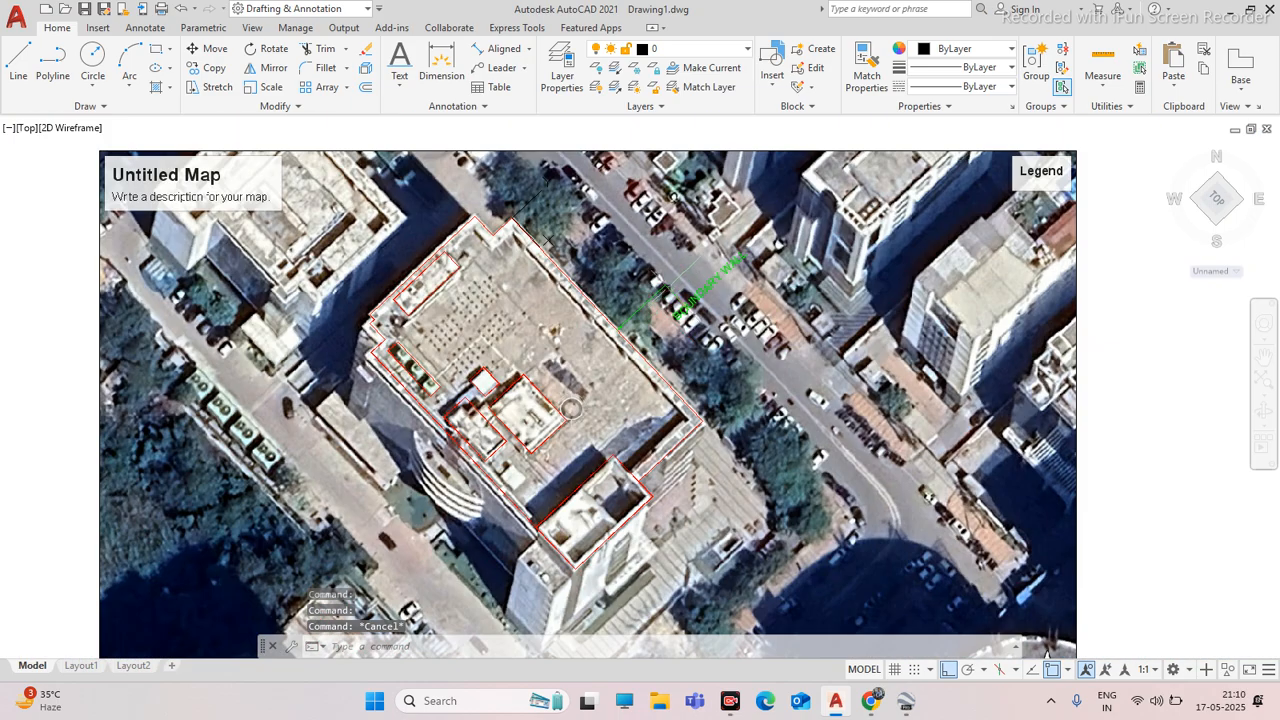
pyautogui.scroll(5, 668, 288)
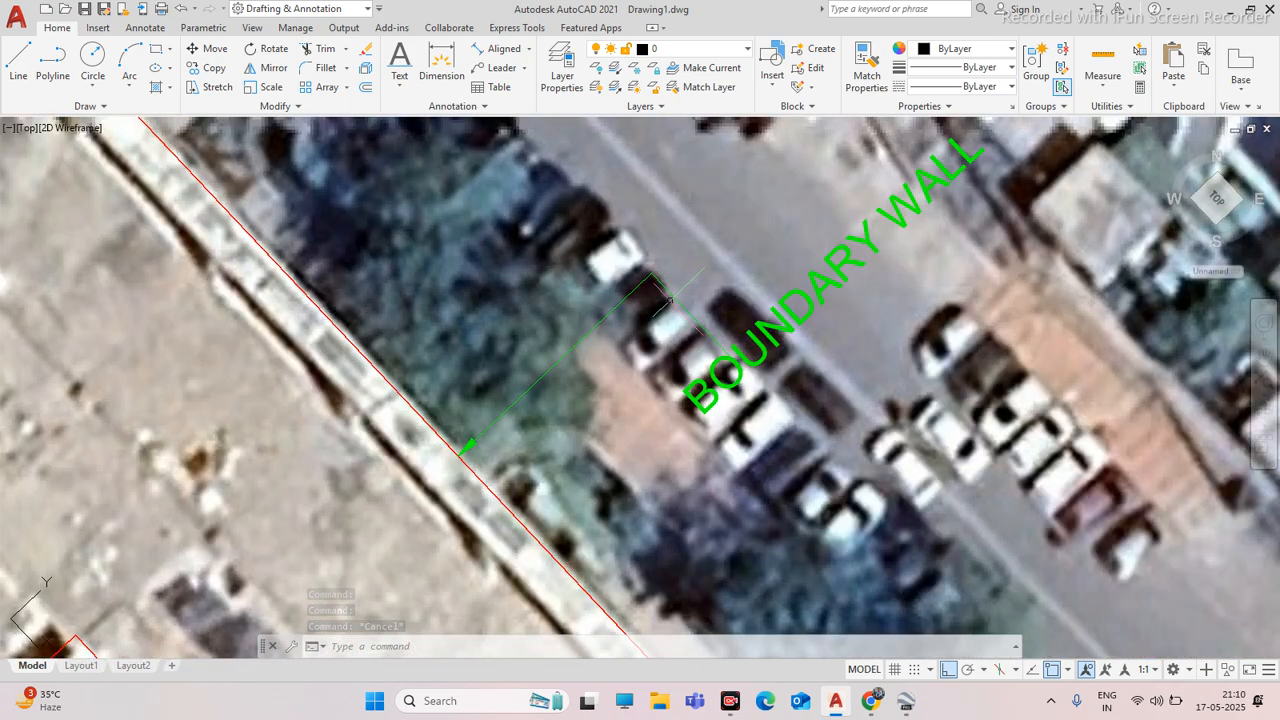
# Draw a two-segment leader without text, starting at the short outer wall just below the main roof outline's right-hand corner
pyautogui.write('LE')
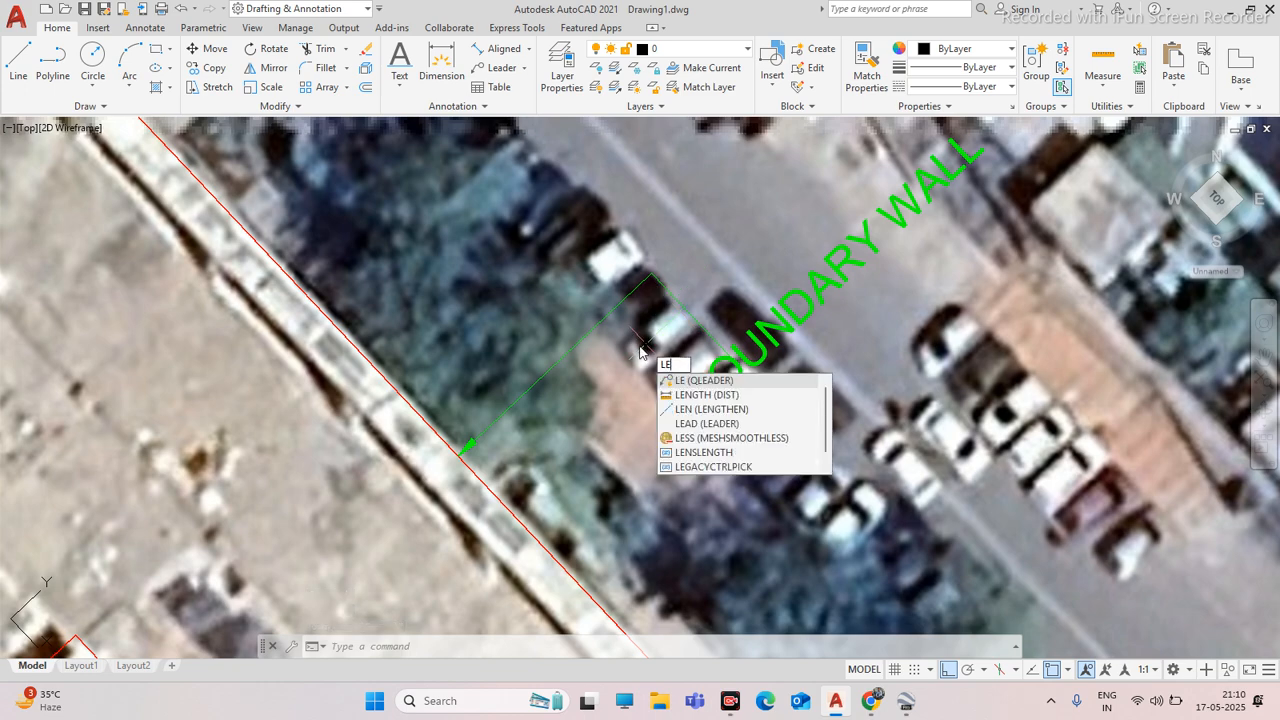
pyautogui.click(697, 384)
pyautogui.scroll(-6, 580, 400)
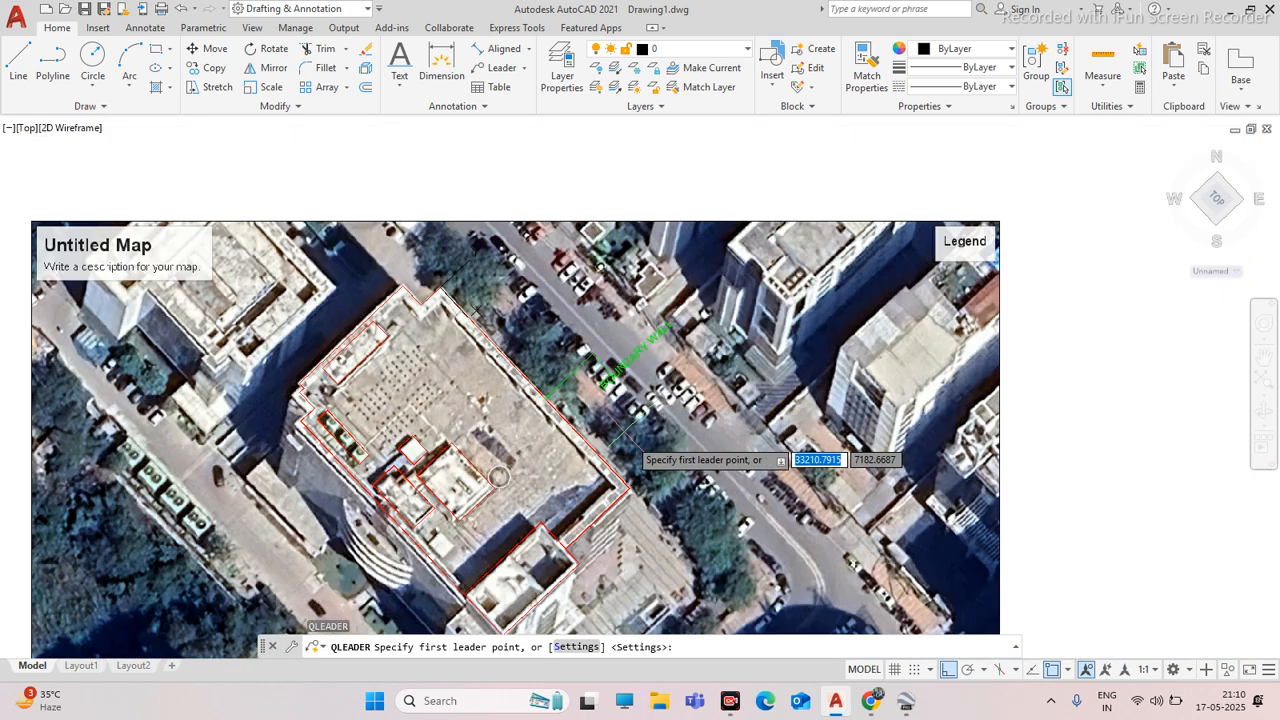
pyautogui.scroll(5, 645, 500)
pyautogui.click(591, 494)
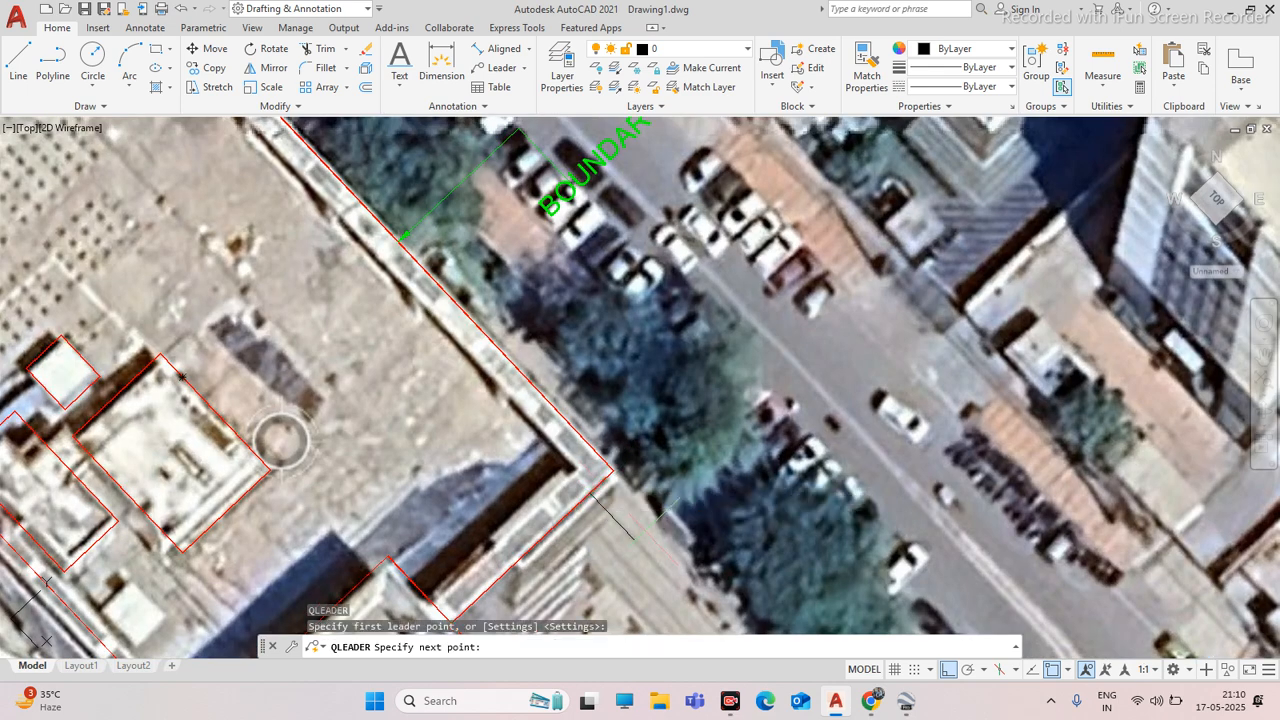
pyautogui.click(693, 535)
pyautogui.press('Escape')
# Match the properties of the existing green leader onto the new leader at the roof corner
pyautogui.click(463, 178)
pyautogui.click(462, 180)
pyautogui.write('ma')
pyautogui.press('space')
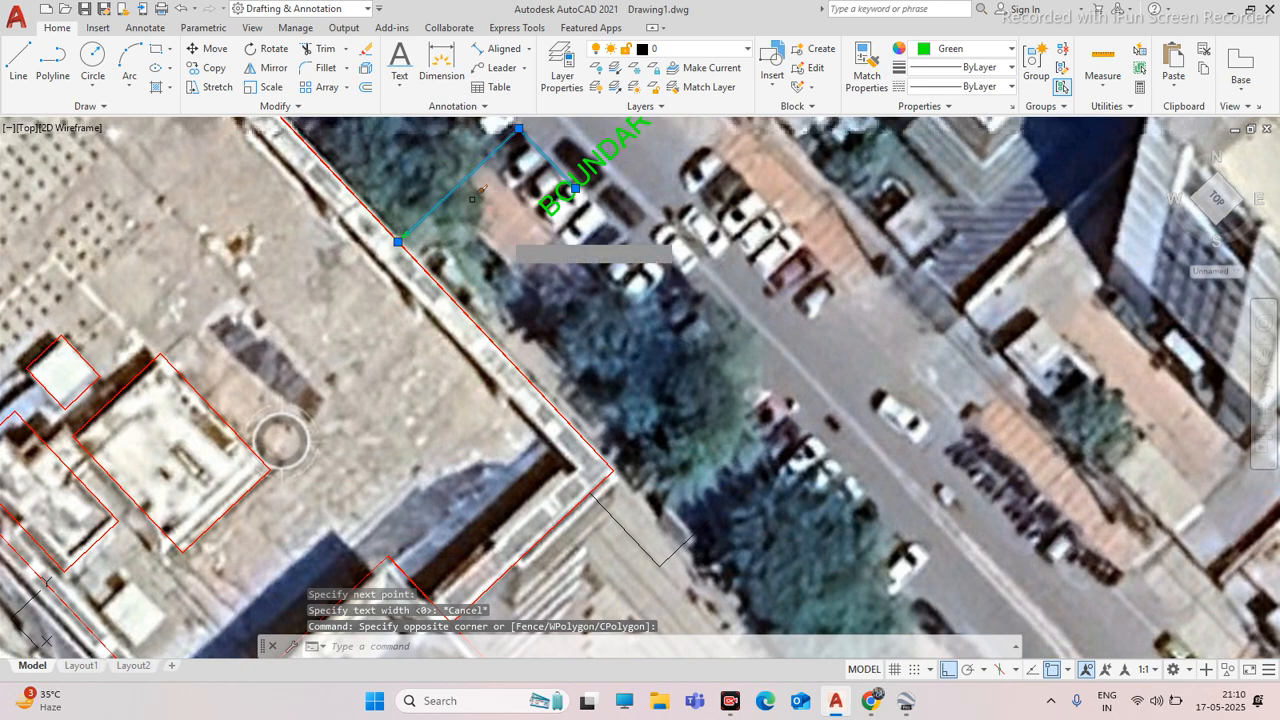
pyautogui.scroll(-2, 649, 311)
pyautogui.scroll(-3, 648, 311)
pyautogui.scroll(5, 645, 390)
pyautogui.click(632, 384)
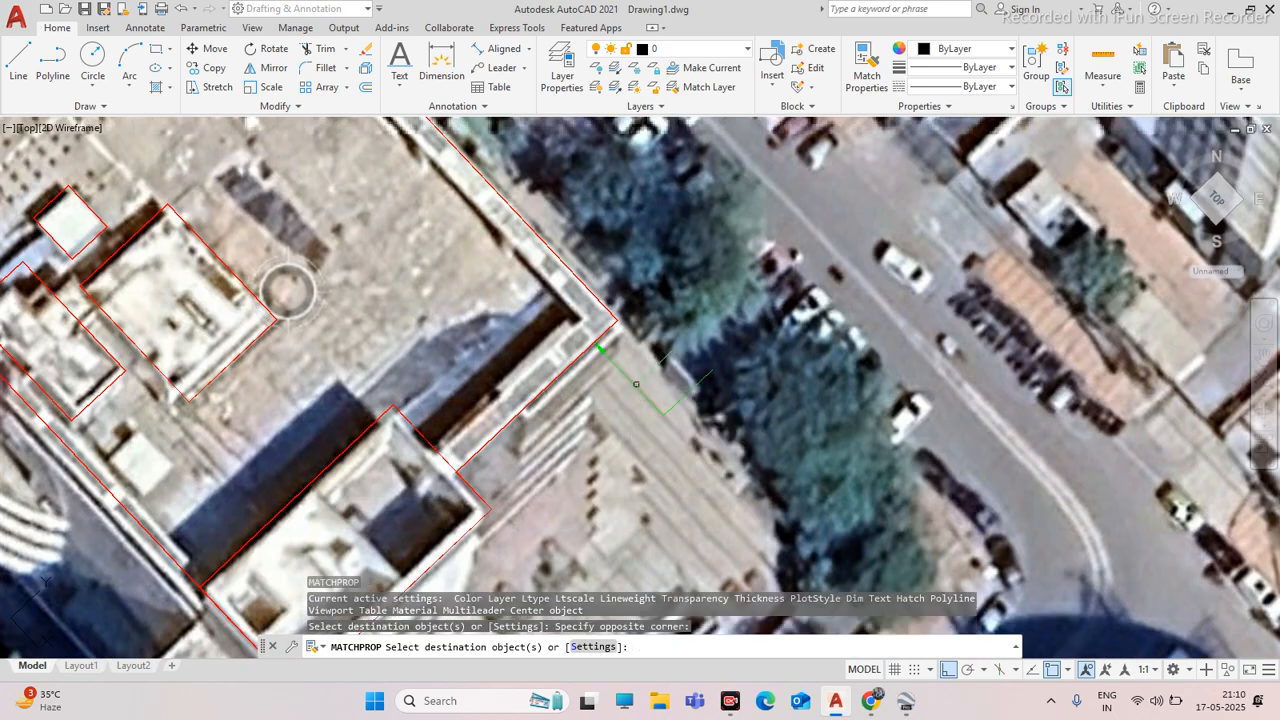
pyautogui.press('Escape')
pyautogui.scroll(3, 638, 369)
pyautogui.scroll(-3, 638, 369)
pyautogui.scroll(-4, 610, 305)
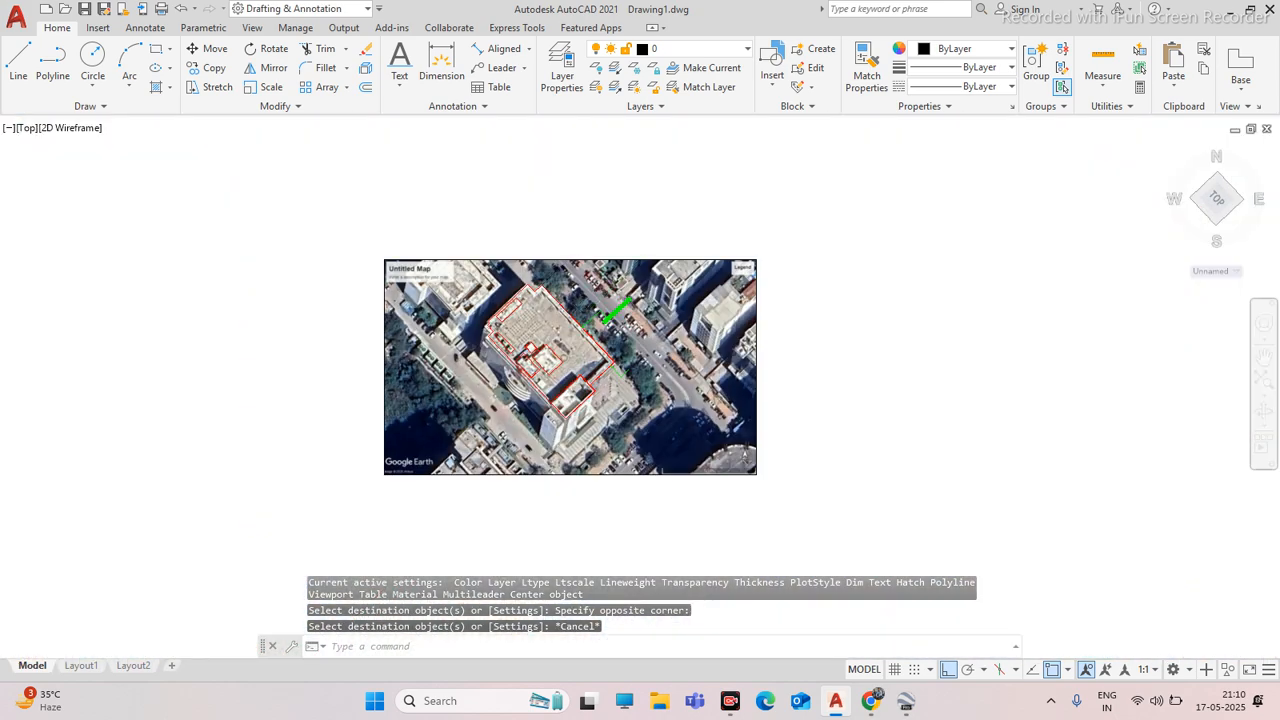
# Move the BOUNDARY WALL text beside the end of the new leader, with ortho mode off
pyautogui.scroll(2, 648, 316)
pyautogui.click(632, 330)
pyautogui.write('m')
pyautogui.press('space')
pyautogui.click(611, 346)
pyautogui.scroll(4, 676, 500)
pyautogui.click(948, 669)
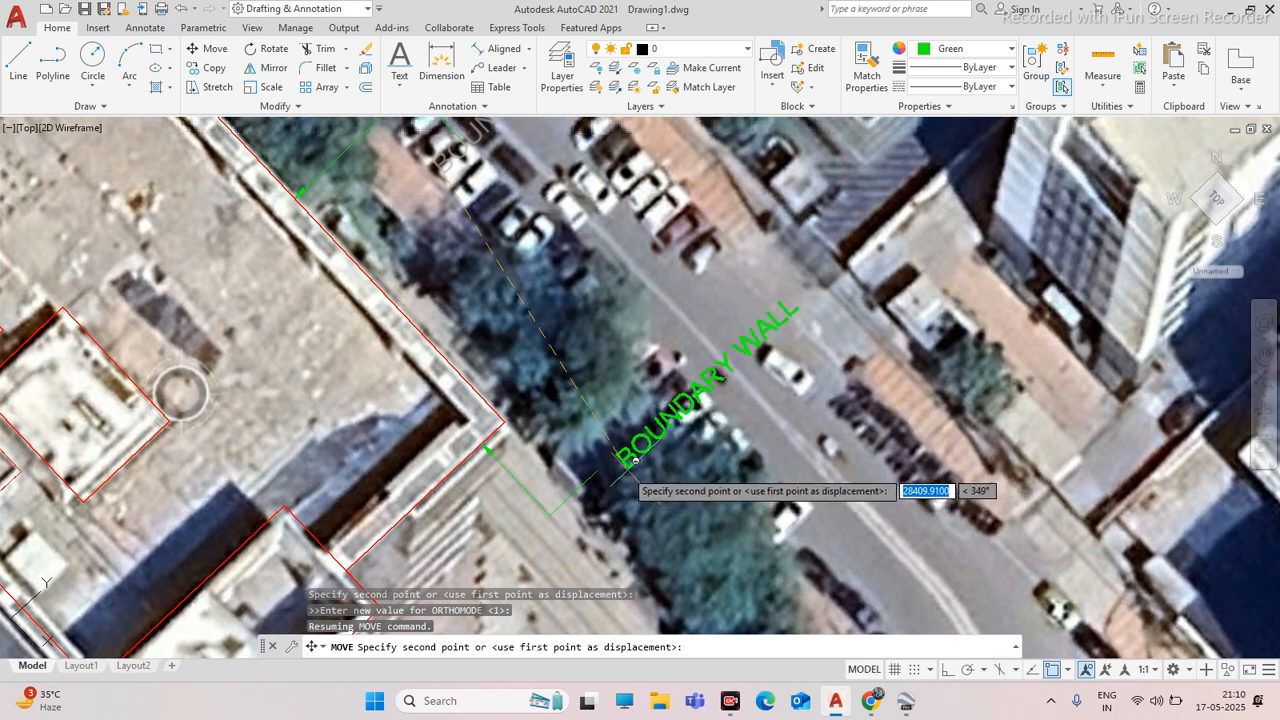
pyautogui.press('Escape')
# Erase the old green leader on the long side of the boundary wall
pyautogui.scroll(-3, 621, 441)
pyautogui.click(570, 289)
pyautogui.click(561, 346)
pyautogui.press('Delete')
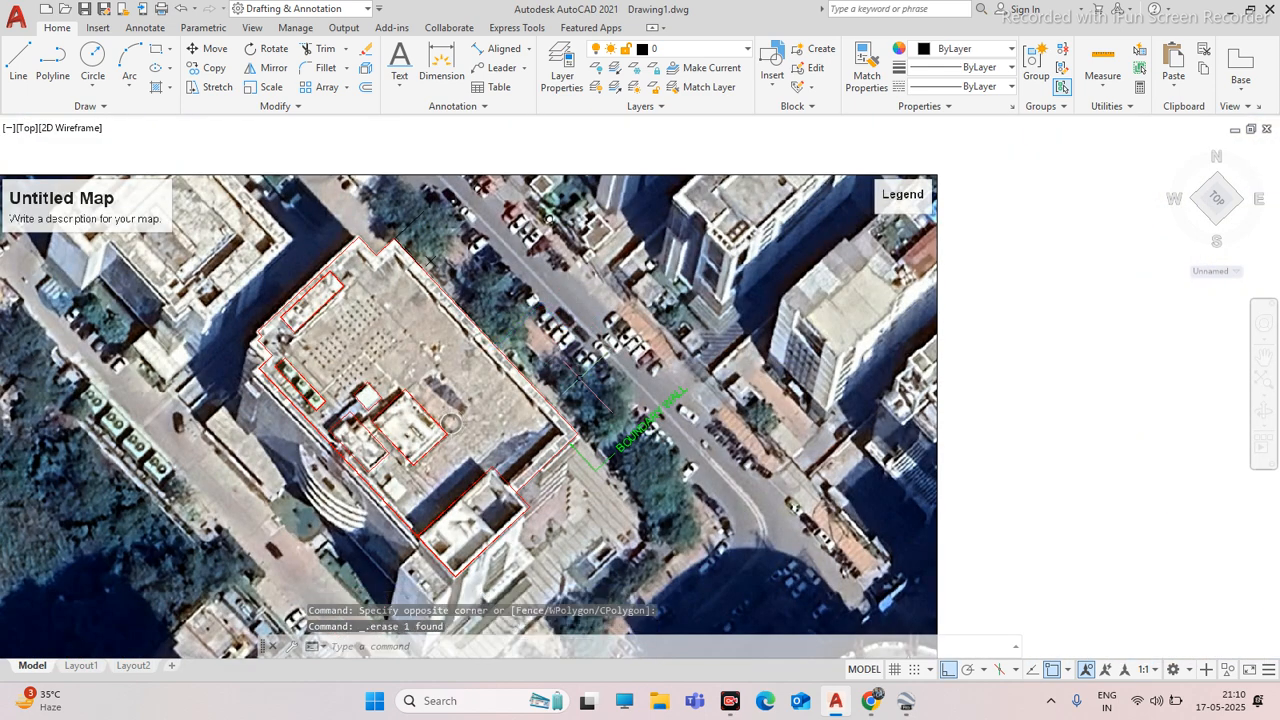
pyautogui.scroll(4, 600, 422)
pyautogui.click(640, 451)
pyautogui.click(571, 511)
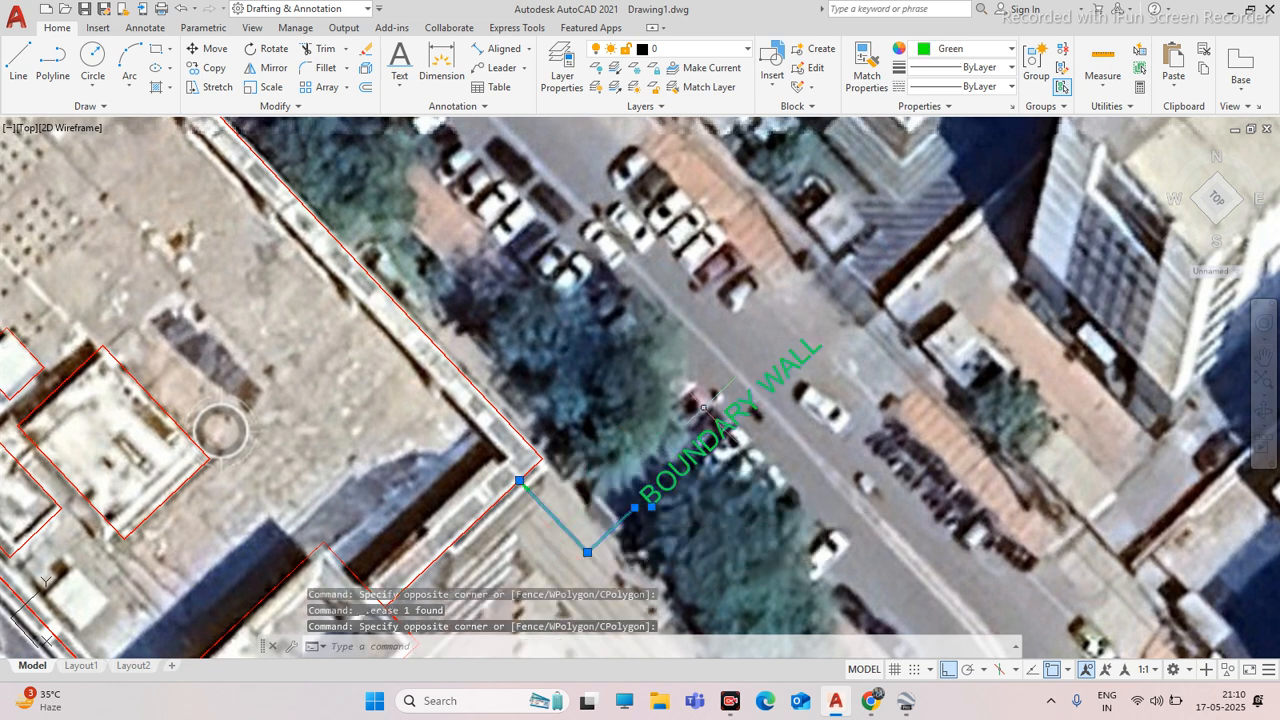
pyautogui.click(952, 50)
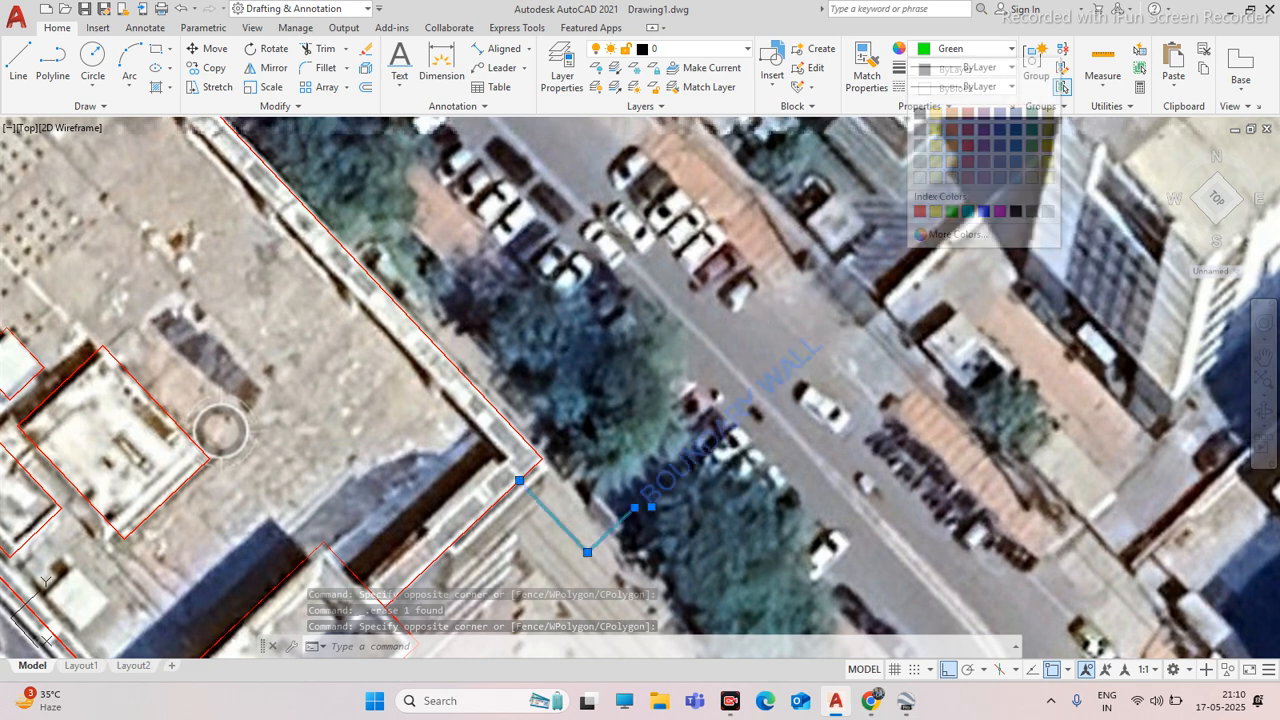
pyautogui.press('Escape')
# Bring the remaining leader and the BOUNDARY WALL text to the front of the draw order
pyautogui.click(690, 372)
pyautogui.click(580, 536)
pyautogui.click(578, 537)
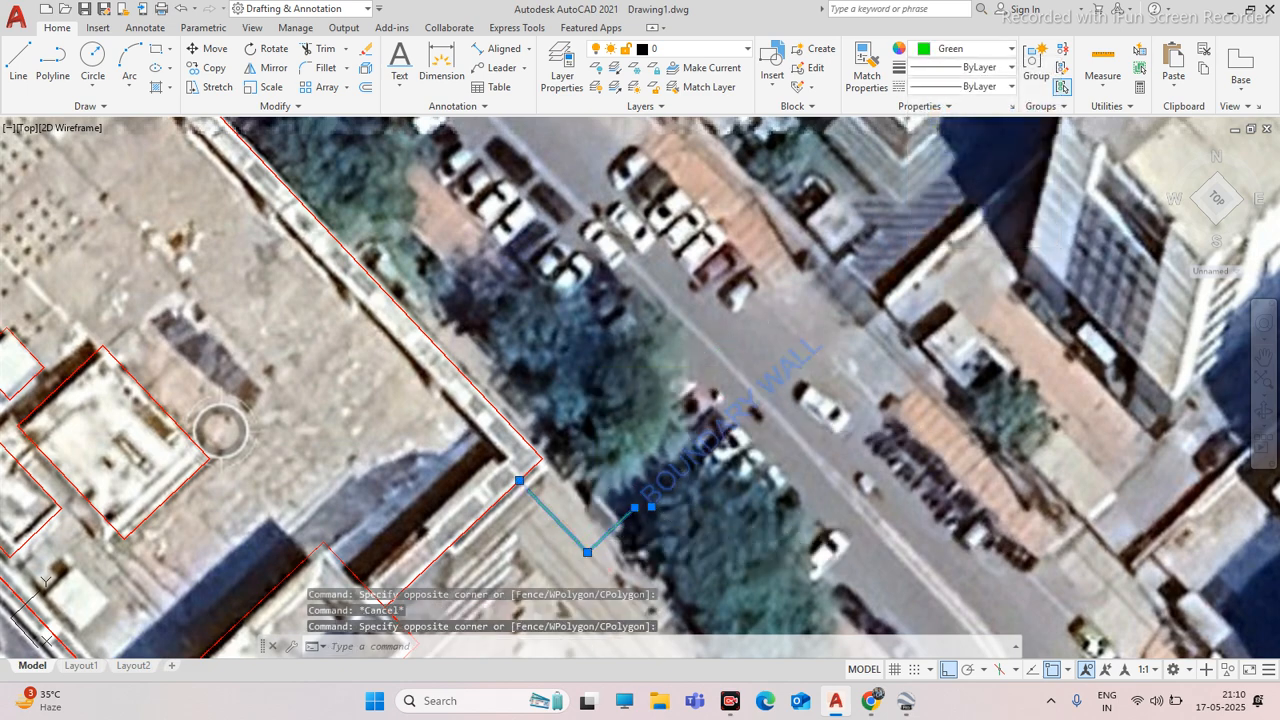
pyautogui.rightClick(652, 500)
pyautogui.moveTo(775, 320)
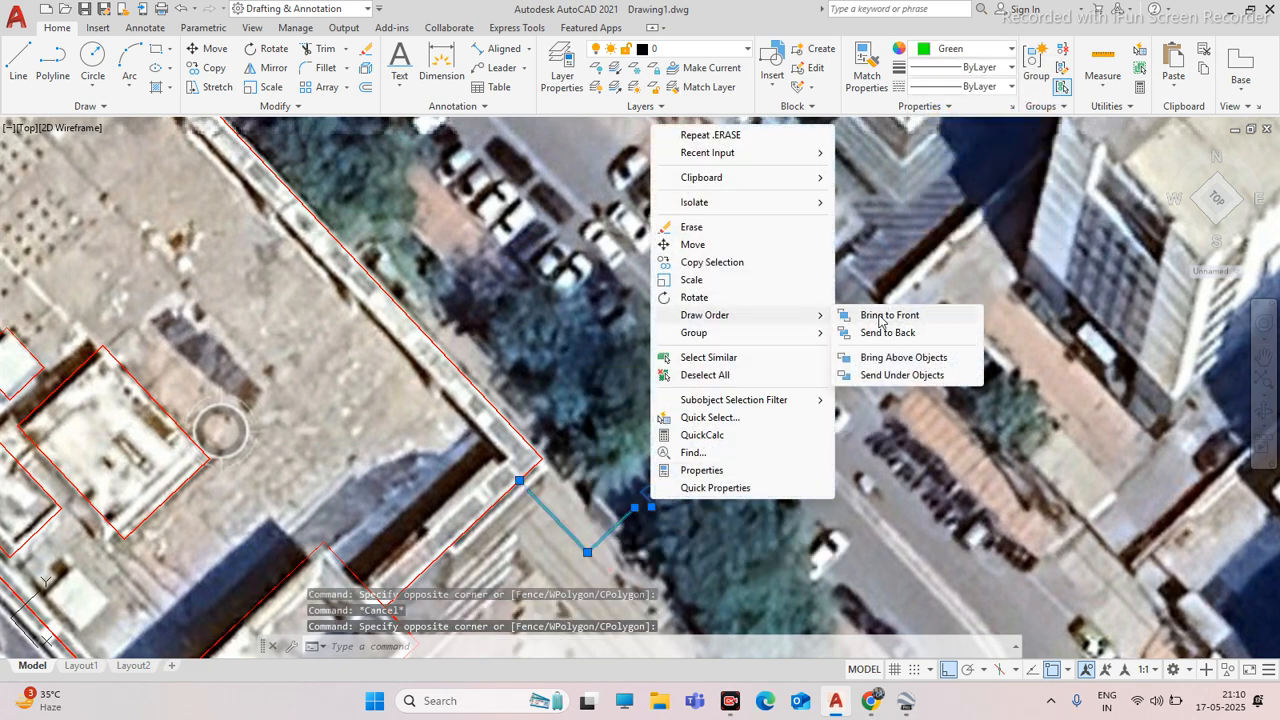
pyautogui.click(880, 314)
# Change the colour of the leader and the BOUNDARY WALL text to magenta
pyautogui.click(652, 396)
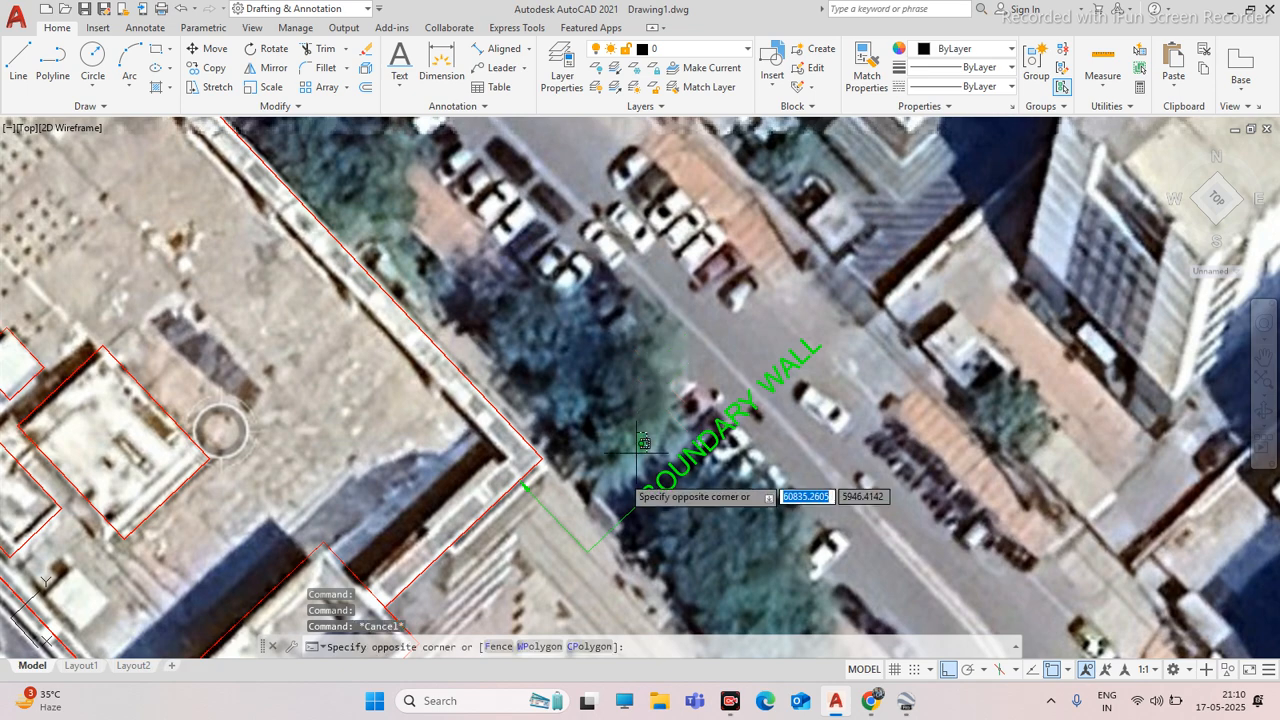
pyautogui.click(586, 509)
pyautogui.click(965, 55)
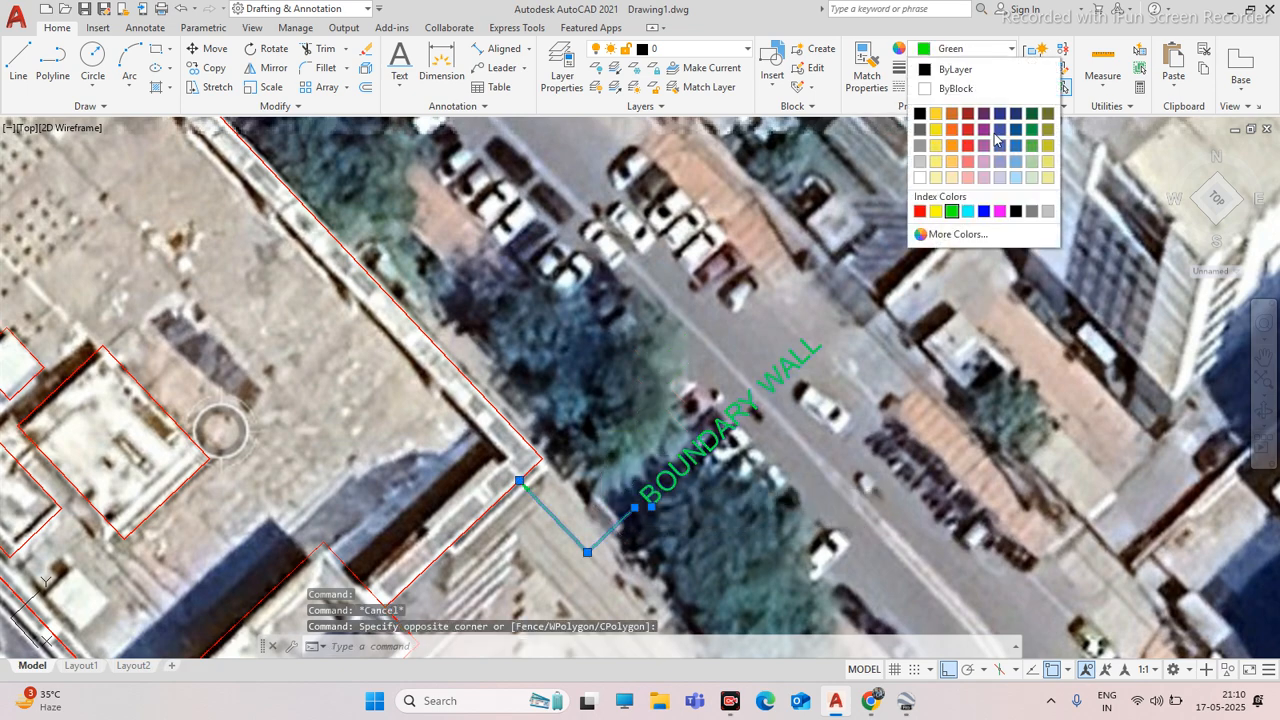
pyautogui.click(1000, 211)
pyautogui.press('Escape')
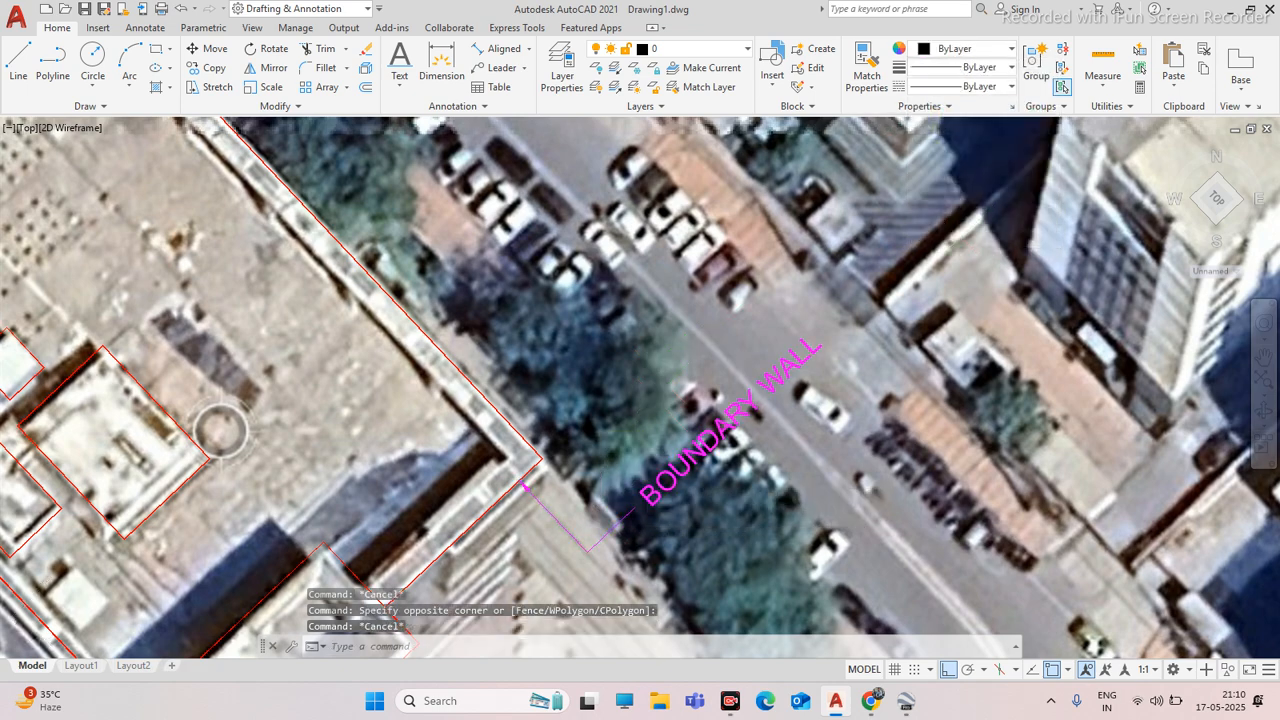
# Examine the magenta leader, its arrowhead and the BOUNDARY WALL label against the roof outlines and the whole map
pyautogui.scroll(3, 550, 405)
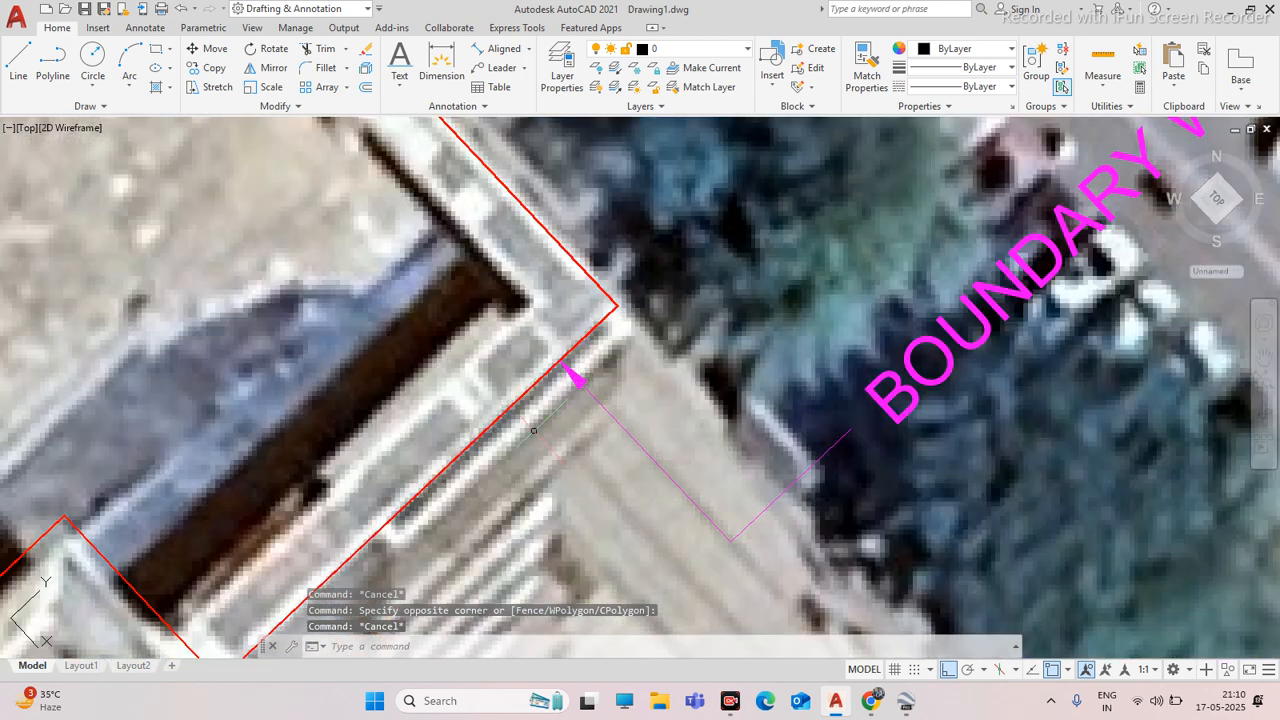
pyautogui.scroll(-5, 550, 405)
pyautogui.scroll(8, 546, 395)
pyautogui.scroll(-5, 546, 395)
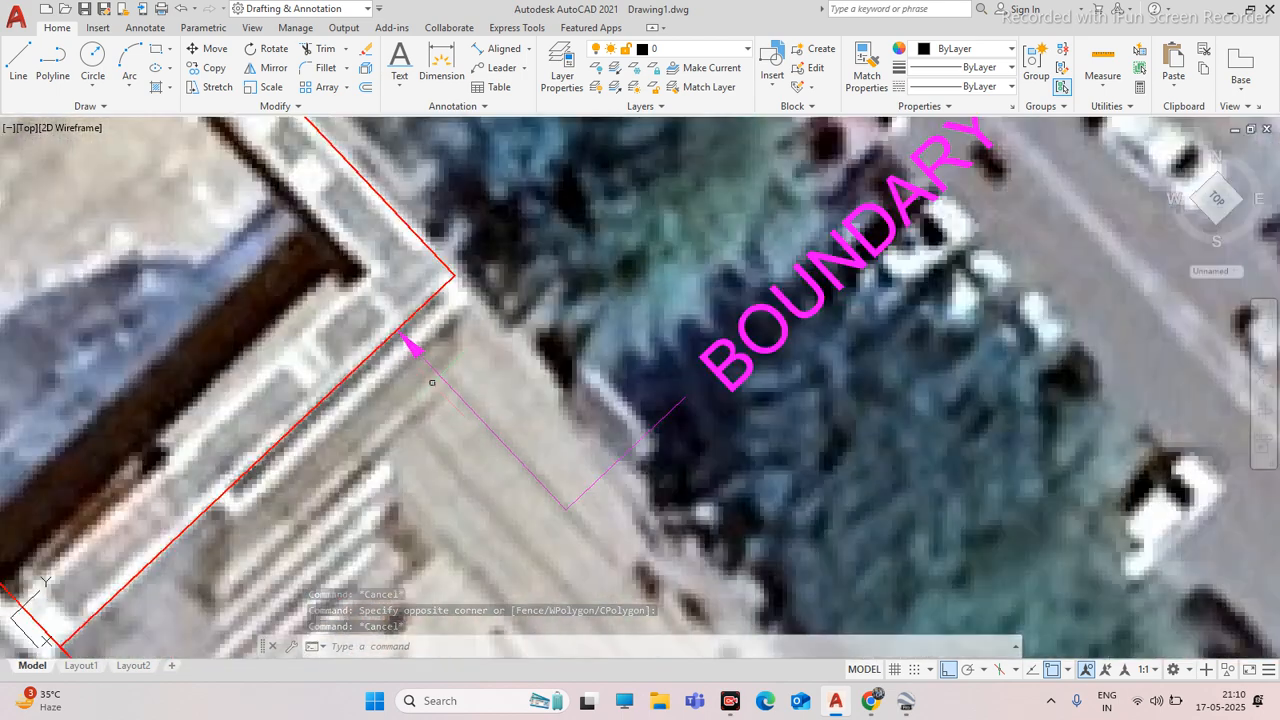
pyautogui.scroll(3, 540, 355)
pyautogui.scroll(-8, 540, 360)
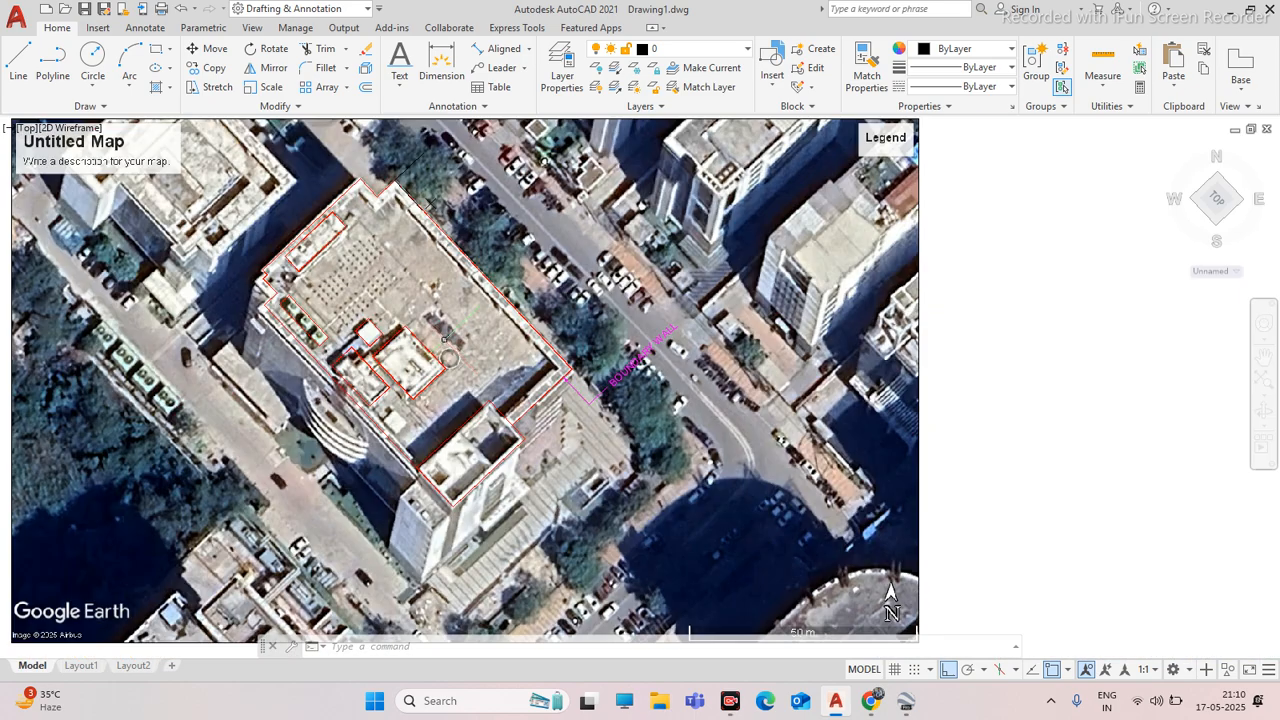
pyautogui.scroll(3, 530, 330)
pyautogui.scroll(-5, 514, 216)
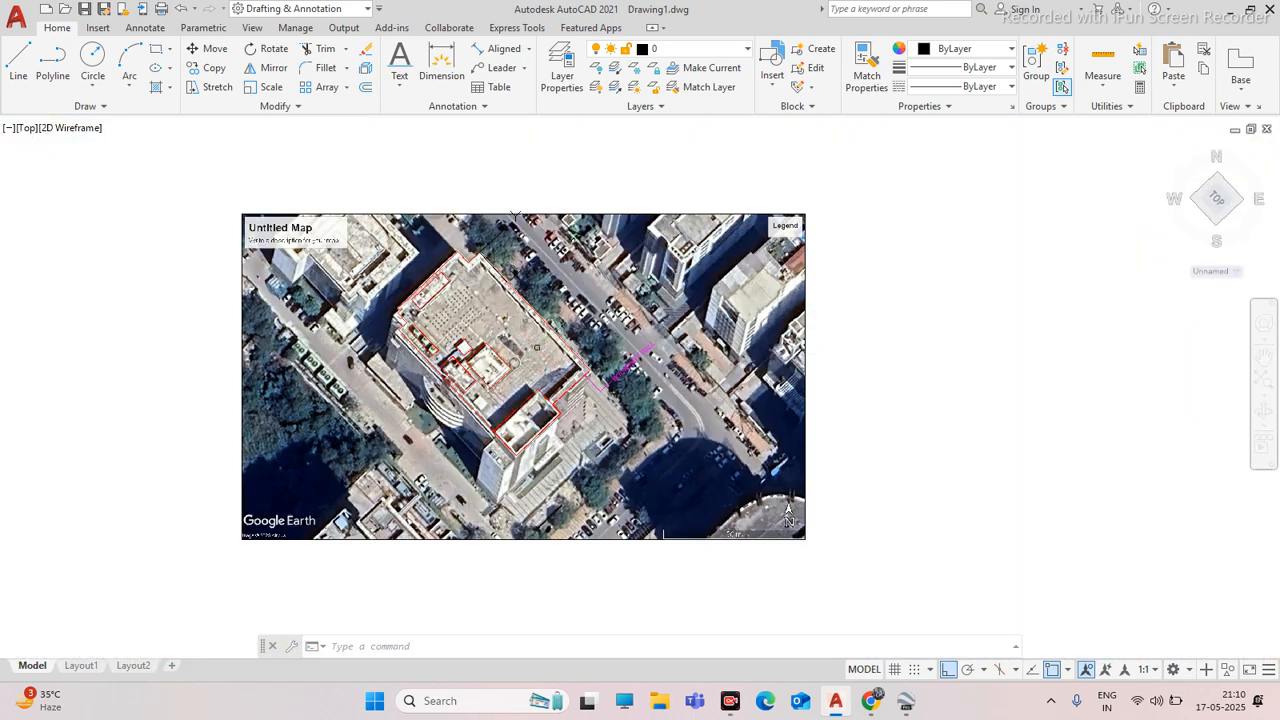
pyautogui.click(871, 701)
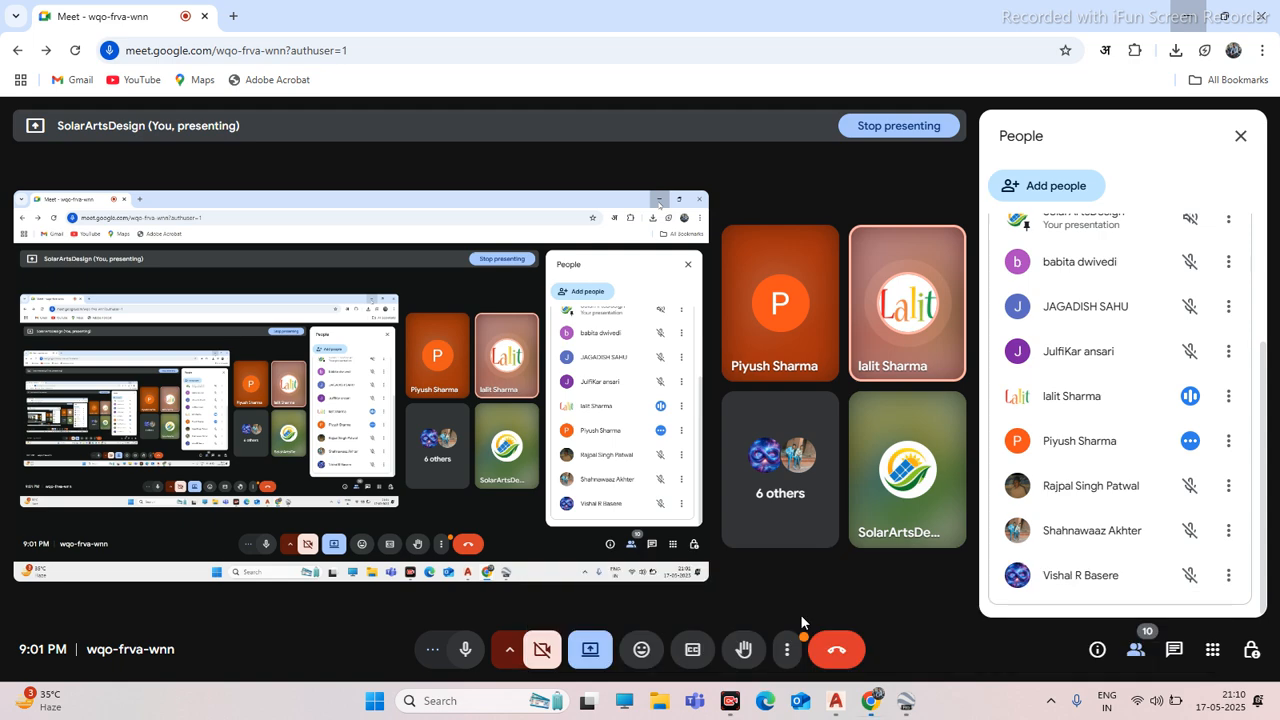
pyautogui.click(800, 618)
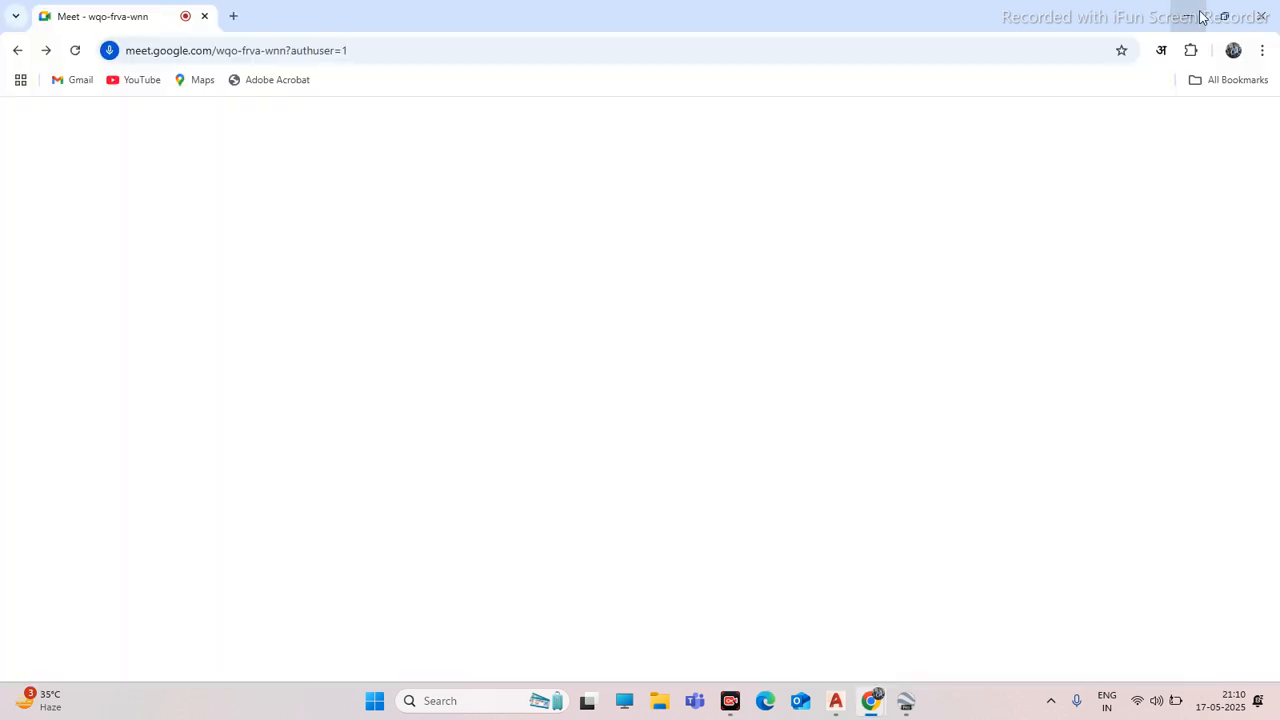
pyautogui.click(1187, 12)
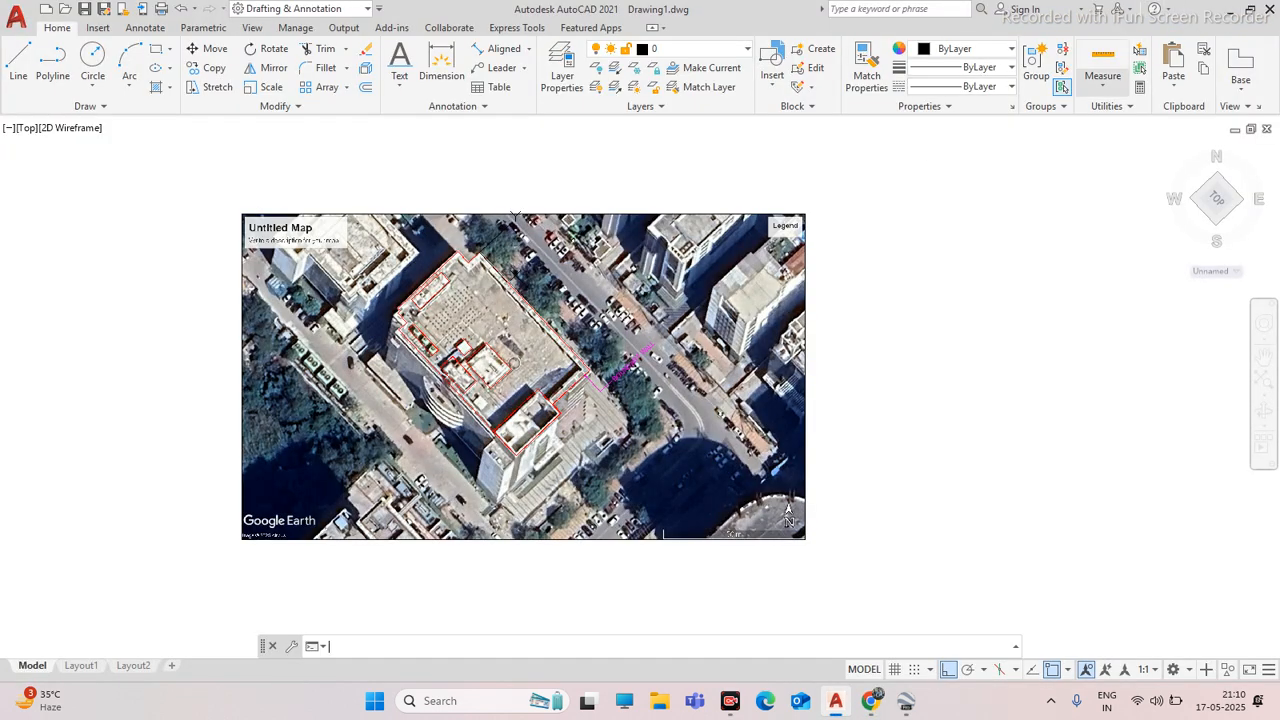
pyautogui.scroll(5, 490, 345)
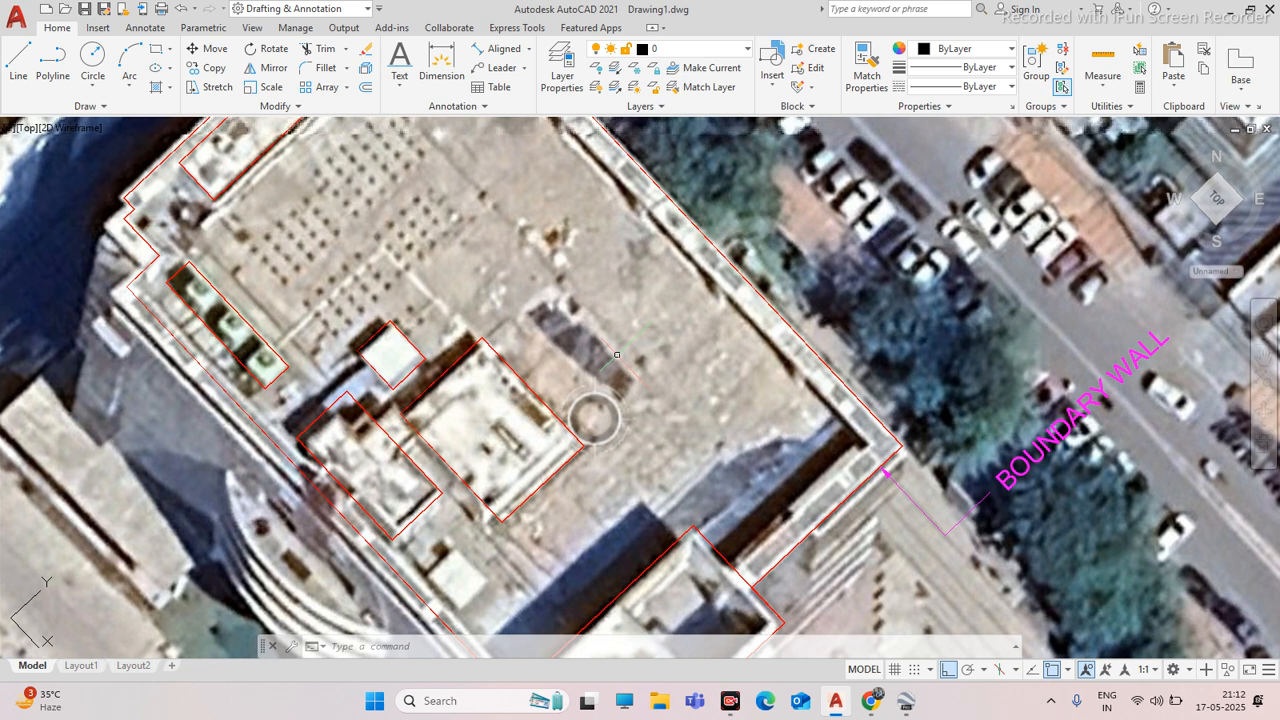
pyautogui.scroll(-4, 617, 354)
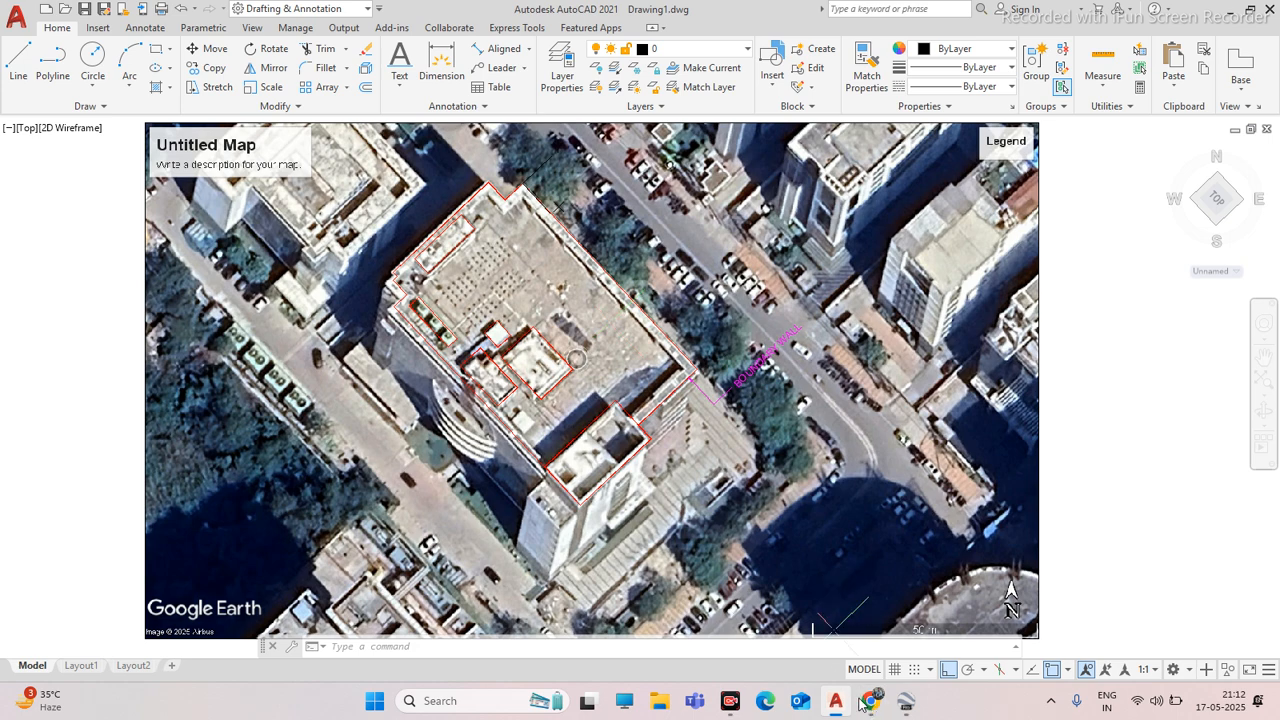
pyautogui.moveTo(837, 692)
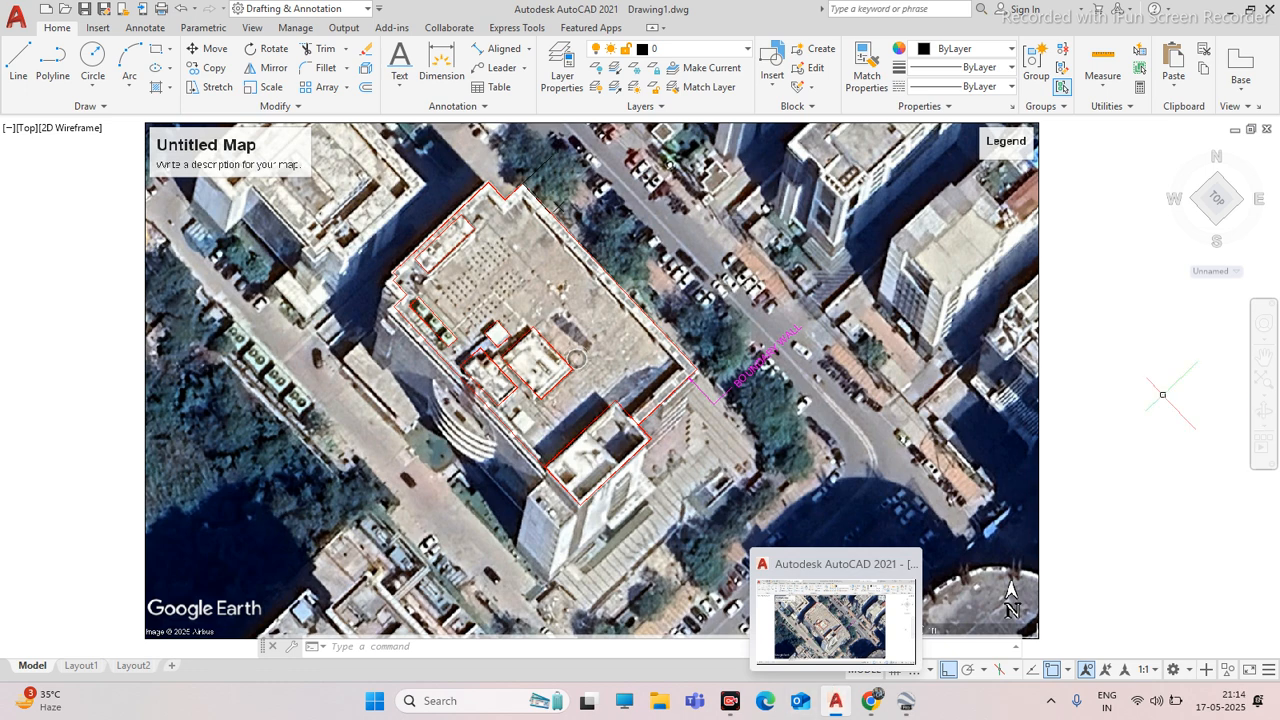
pyautogui.click(52, 62)
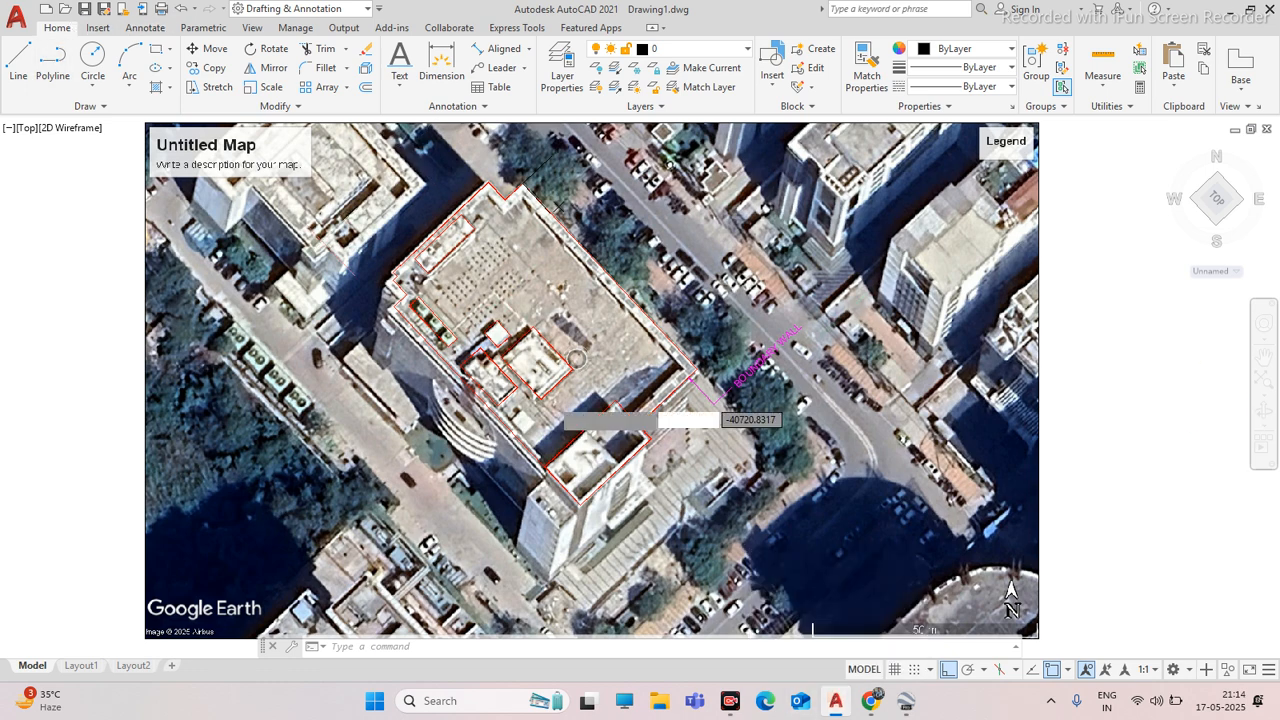
pyautogui.scroll(5, 690, 432)
pyautogui.click(625, 354)
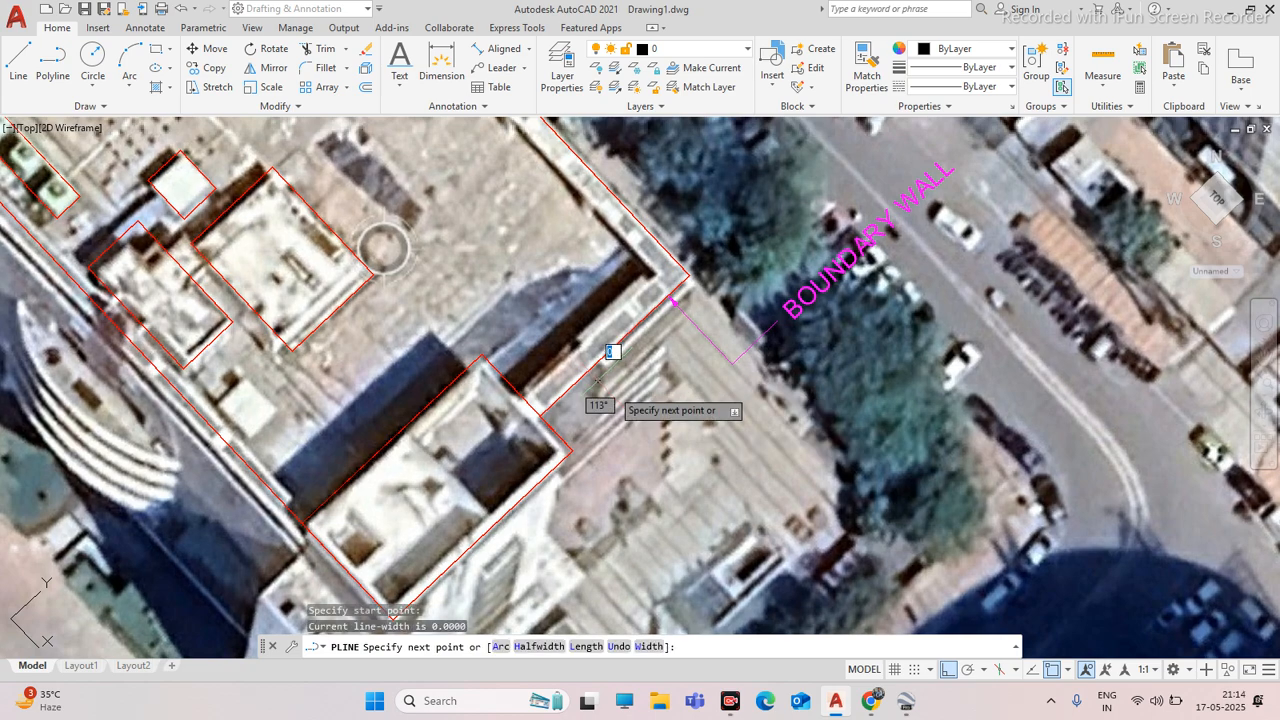
pyautogui.scroll(7, 637, 371)
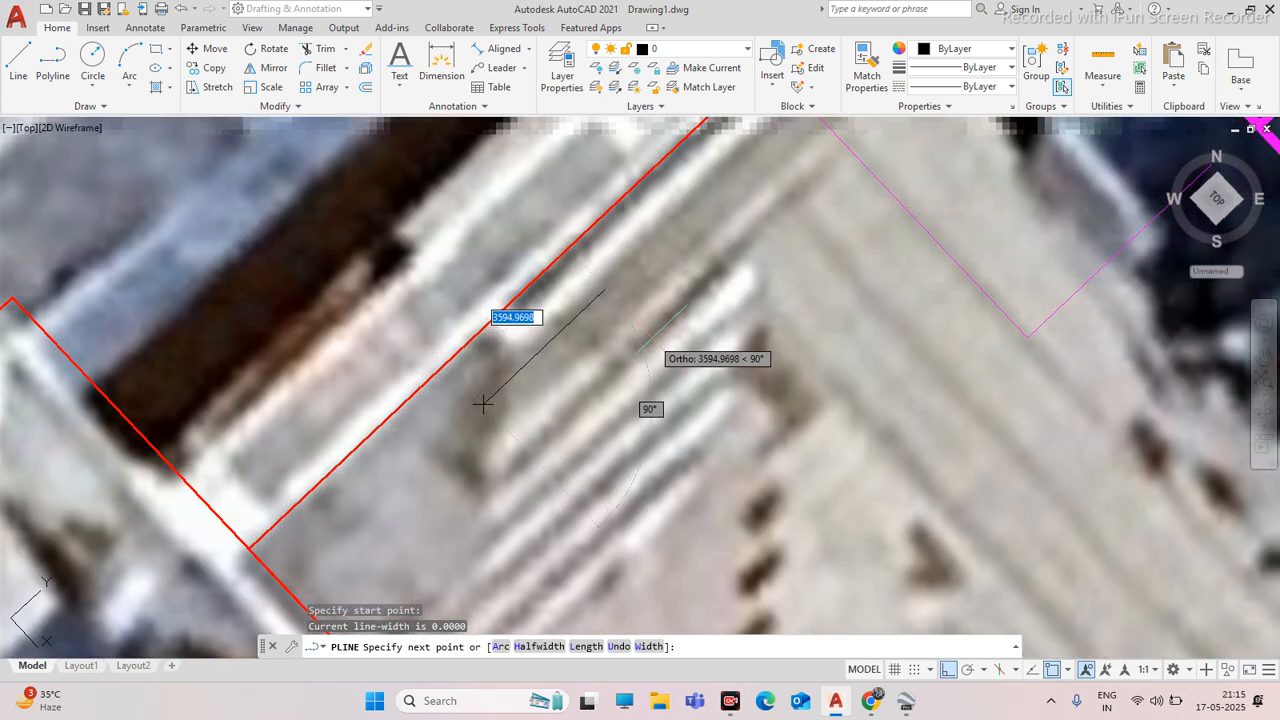
pyautogui.scroll(-9, 483, 404)
pyautogui.press('Escape')
pyautogui.scroll(3, 637, 450)
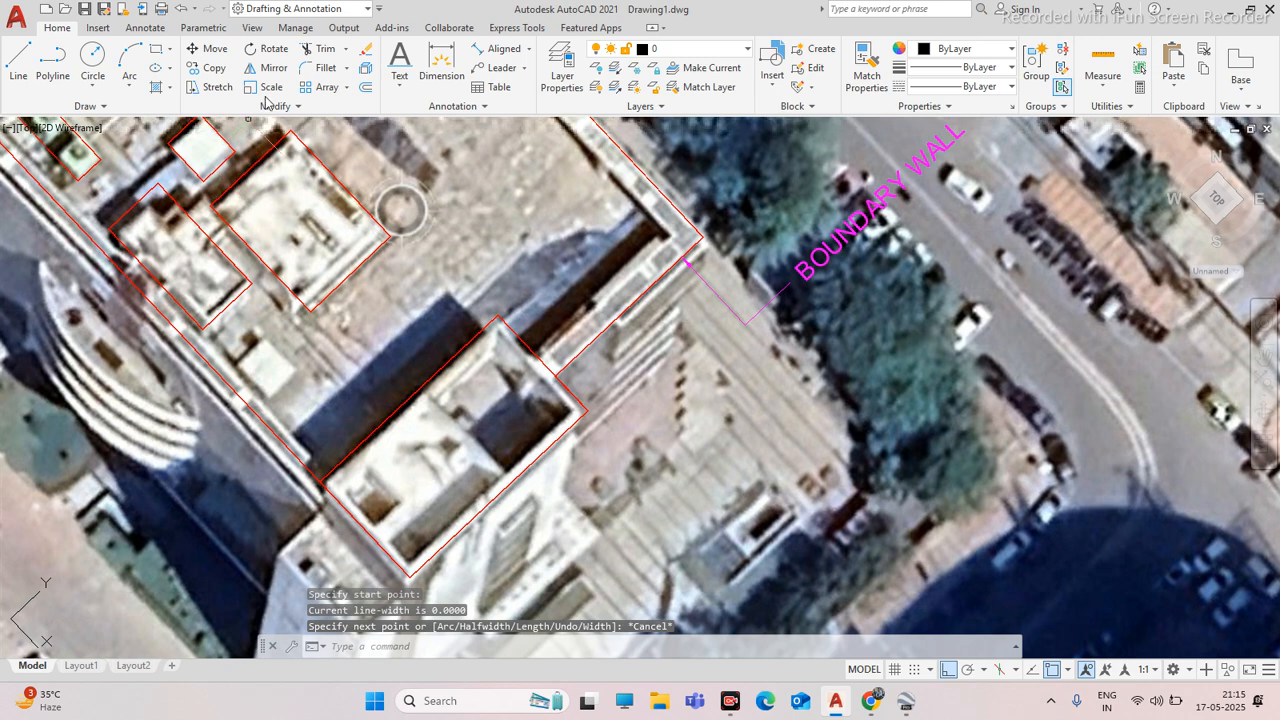
# Draw a rectangle around the small standalone structure on the paved area beside the building
pyautogui.click(160, 48)
pyautogui.scroll(-7, 682, 441)
pyautogui.scroll(7, 709, 474)
pyautogui.click(571, 350)
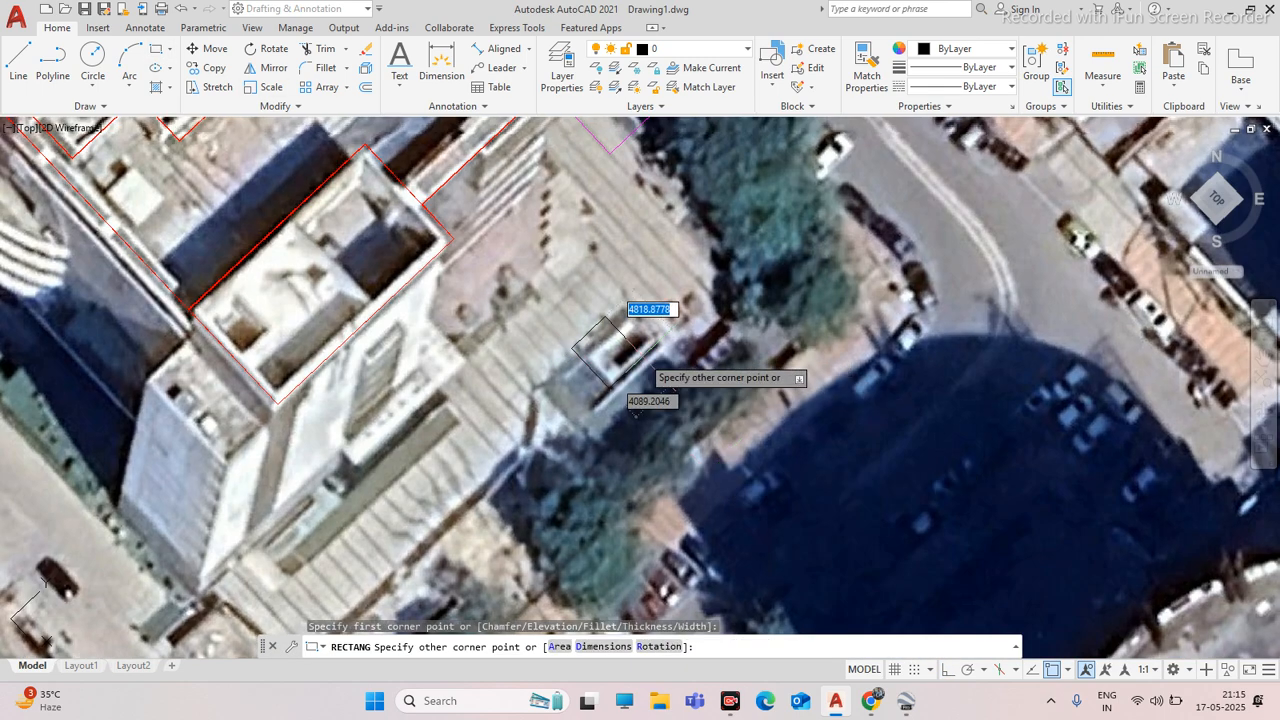
pyautogui.scroll(2, 668, 350)
pyautogui.click(662, 344)
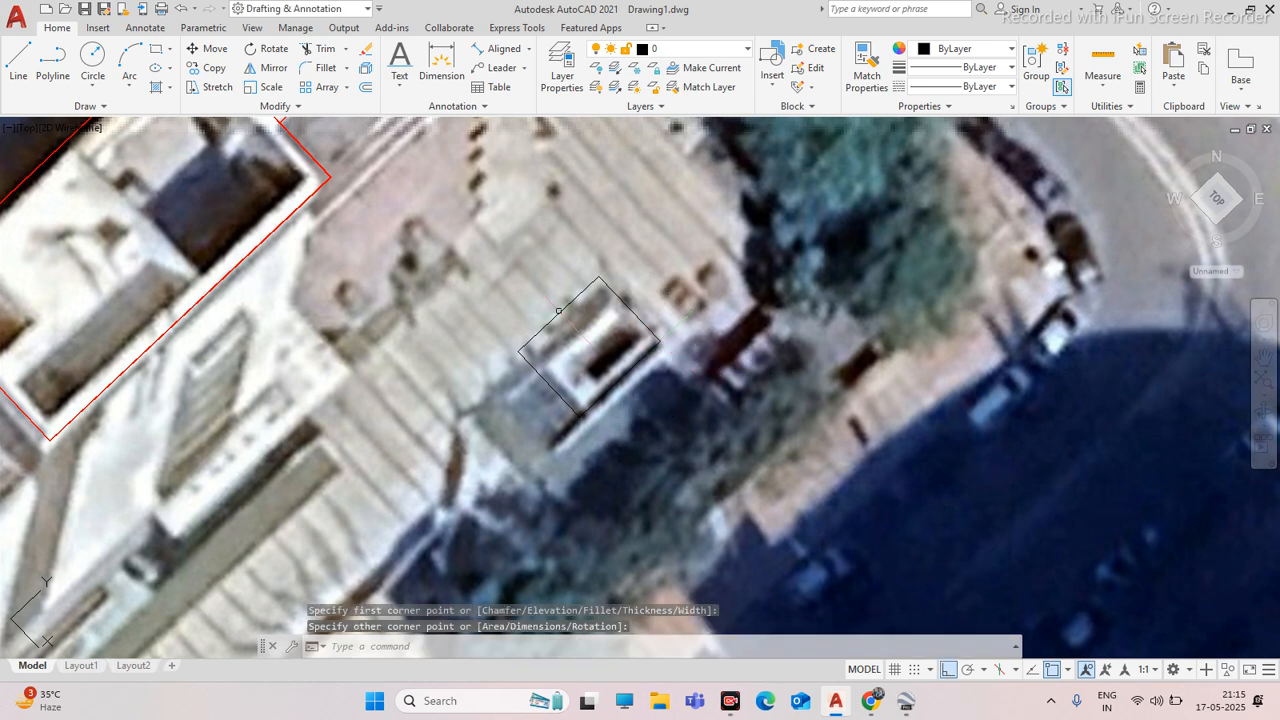
pyautogui.scroll(-10, 548, 262)
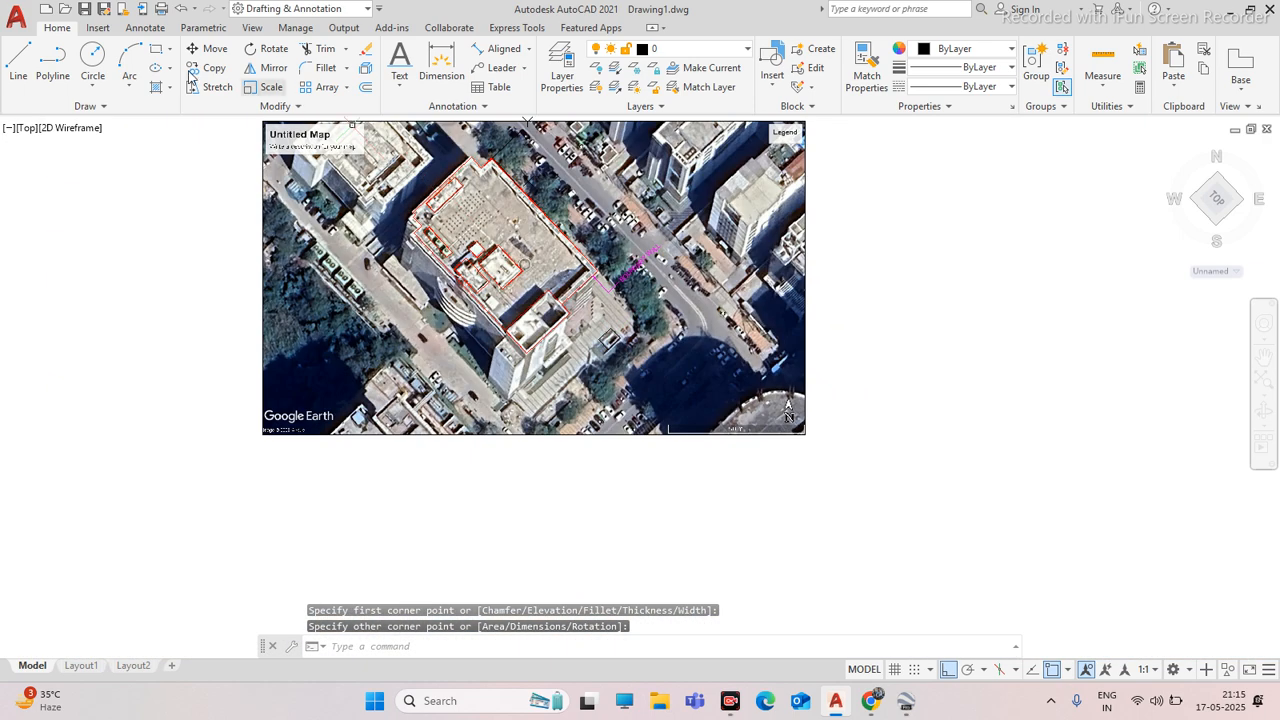
# Draw a small rectangle on the roof between the rooftop room and the row of green units at the roof's west end
pyautogui.click(156, 48)
pyautogui.scroll(8, 533, 268)
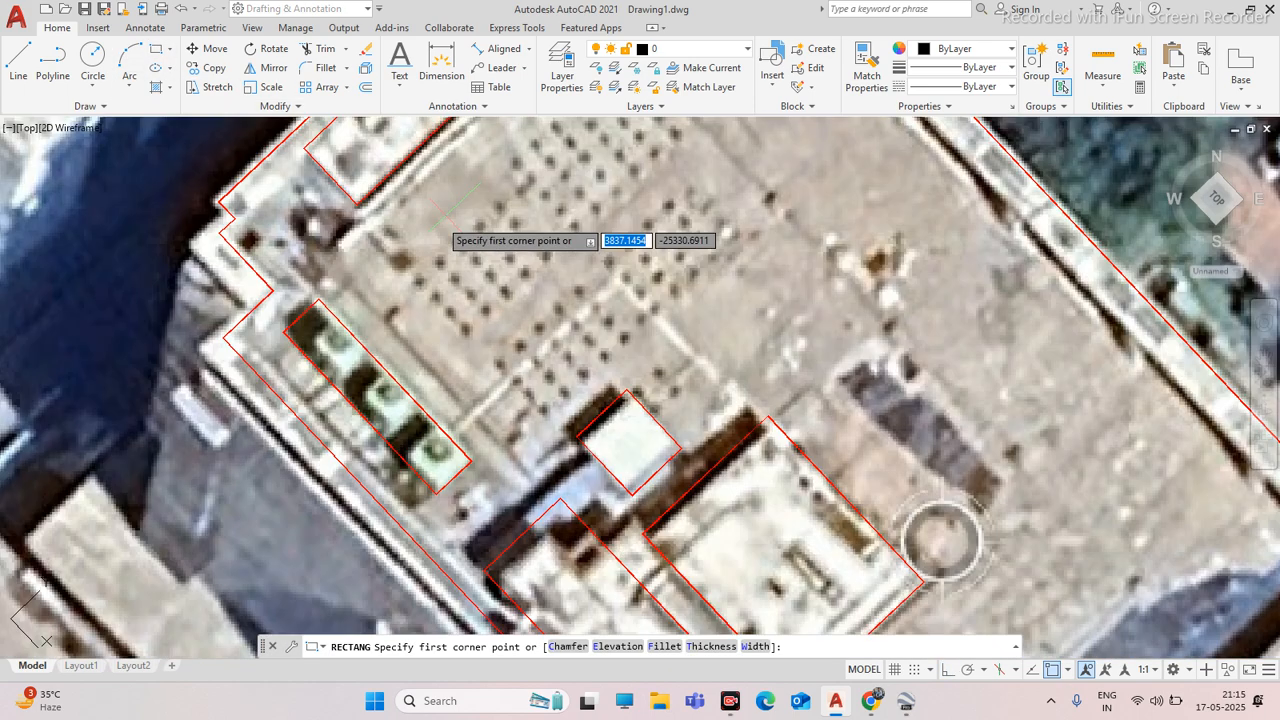
pyautogui.click(342, 253)
pyautogui.click(400, 237)
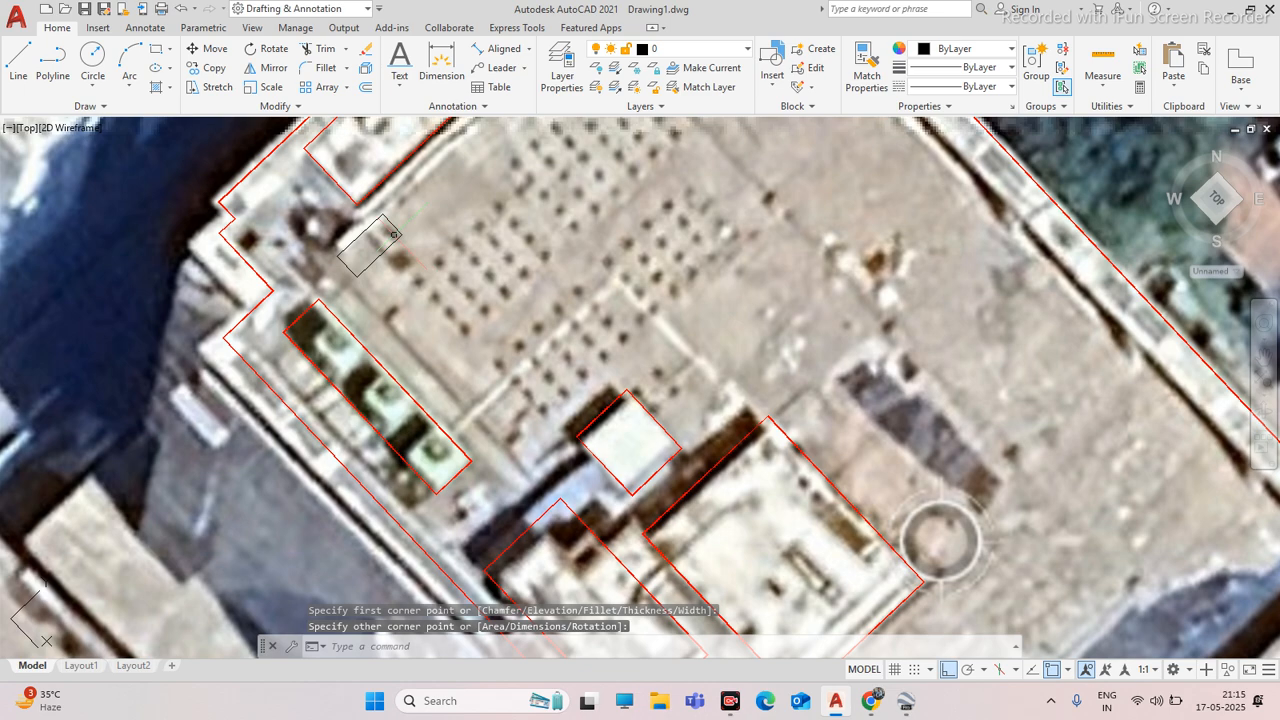
# Draw an orthogonal polyline from the small roof rectangle across the building to the standalone structure's rectangle
pyautogui.click(53, 62)
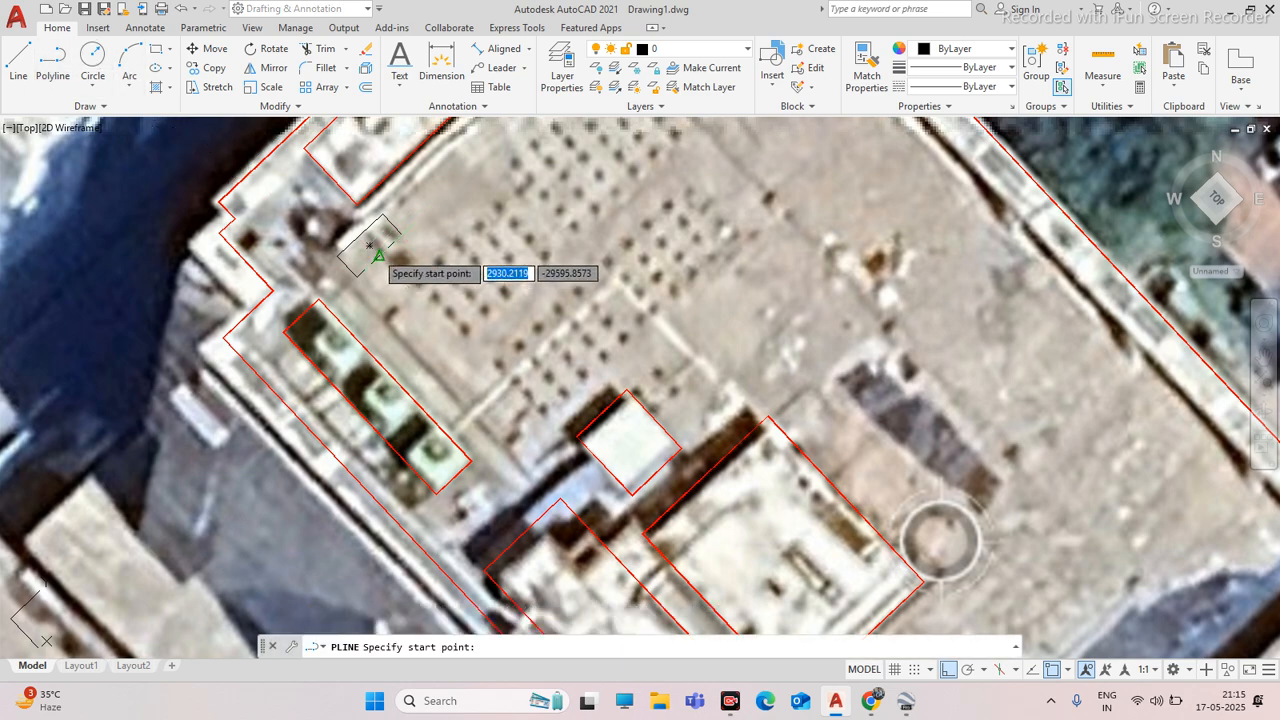
pyautogui.click(346, 263)
pyautogui.scroll(-8, 346, 263)
pyautogui.scroll(7, 540, 418)
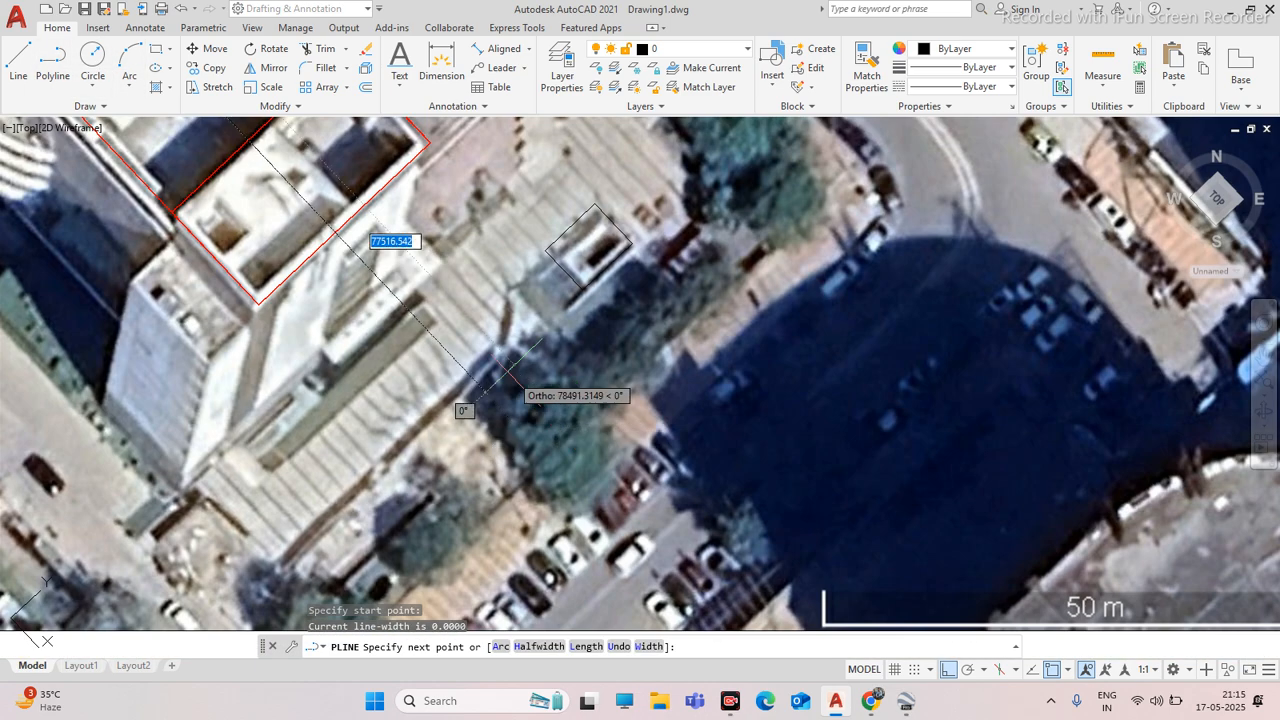
pyautogui.click(413, 318)
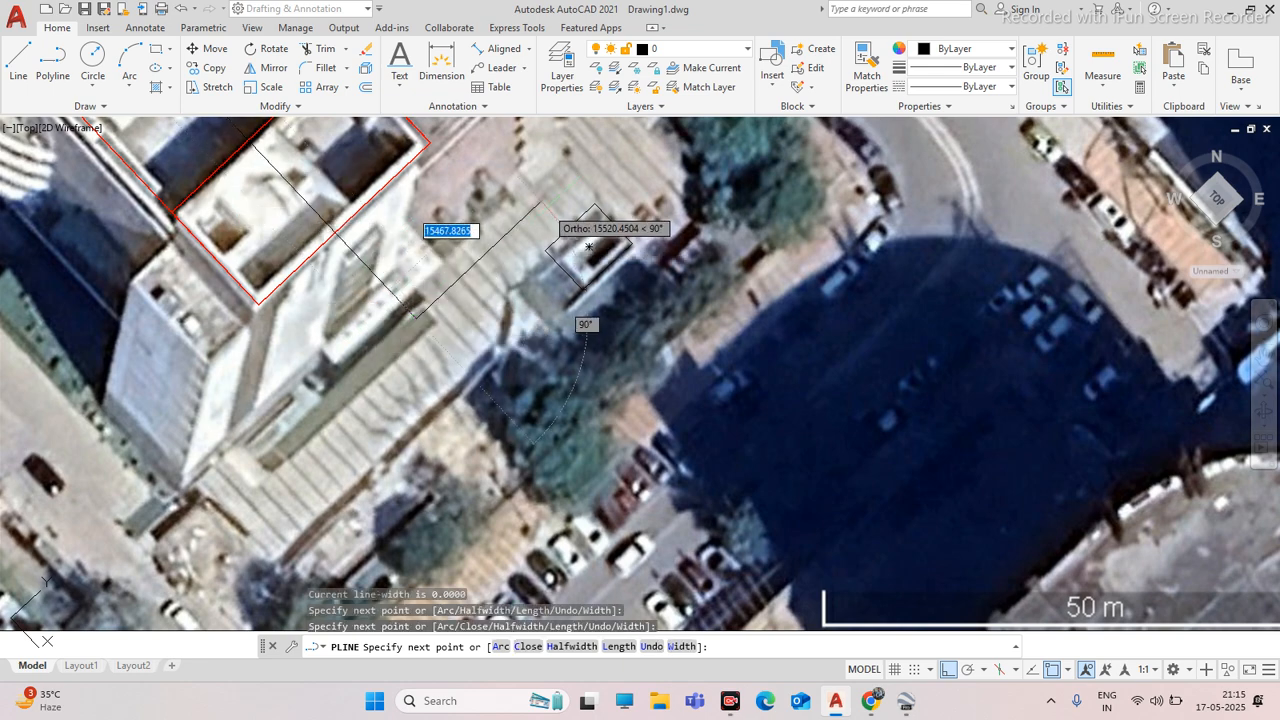
pyautogui.click(541, 204)
pyautogui.click(563, 231)
pyautogui.press('Escape')
pyautogui.scroll(-10, 563, 231)
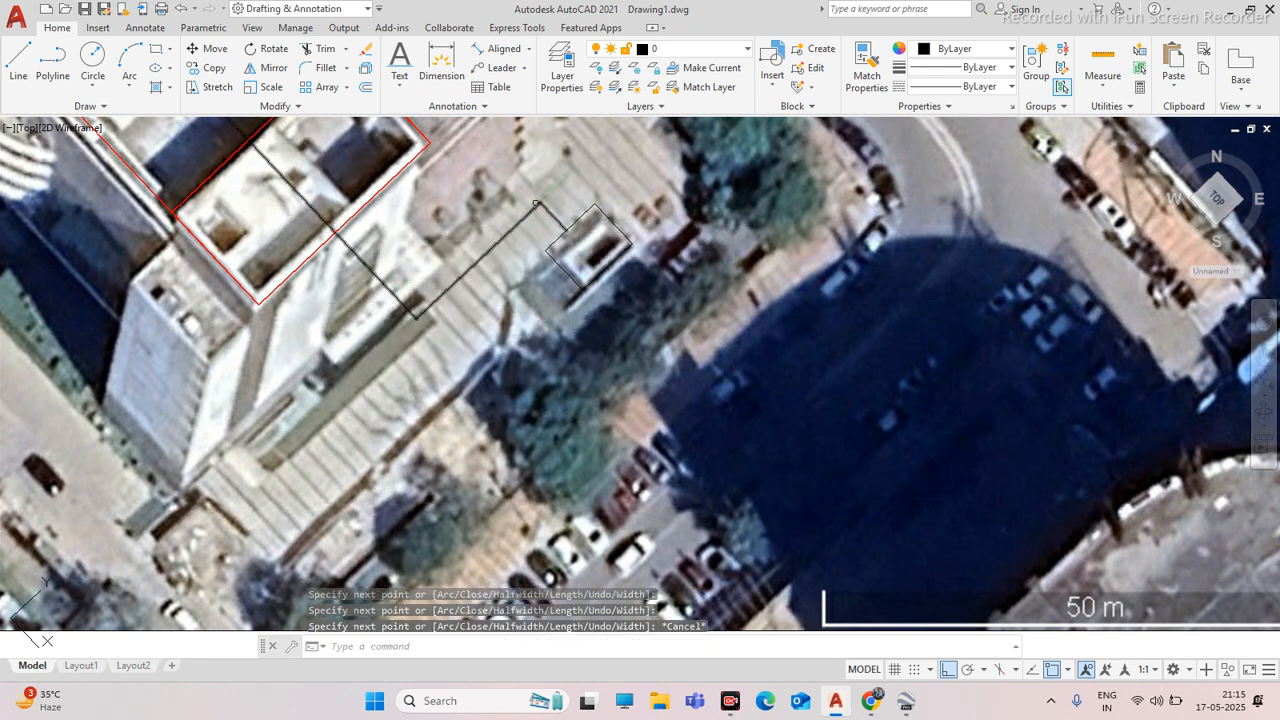
# Delete the polyline connecting the small roof rectangle to the standalone structure
pyautogui.scroll(5, 480, 225)
pyautogui.scroll(4, 580, 272)
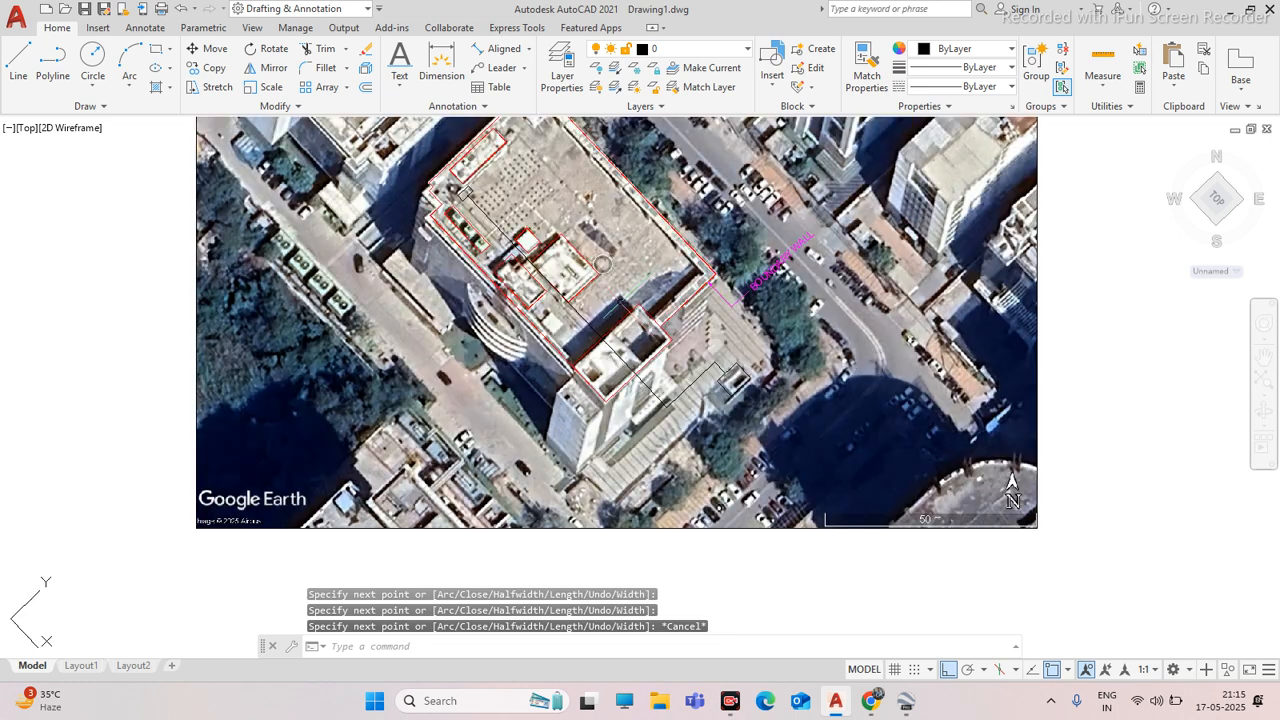
pyautogui.click(156, 48)
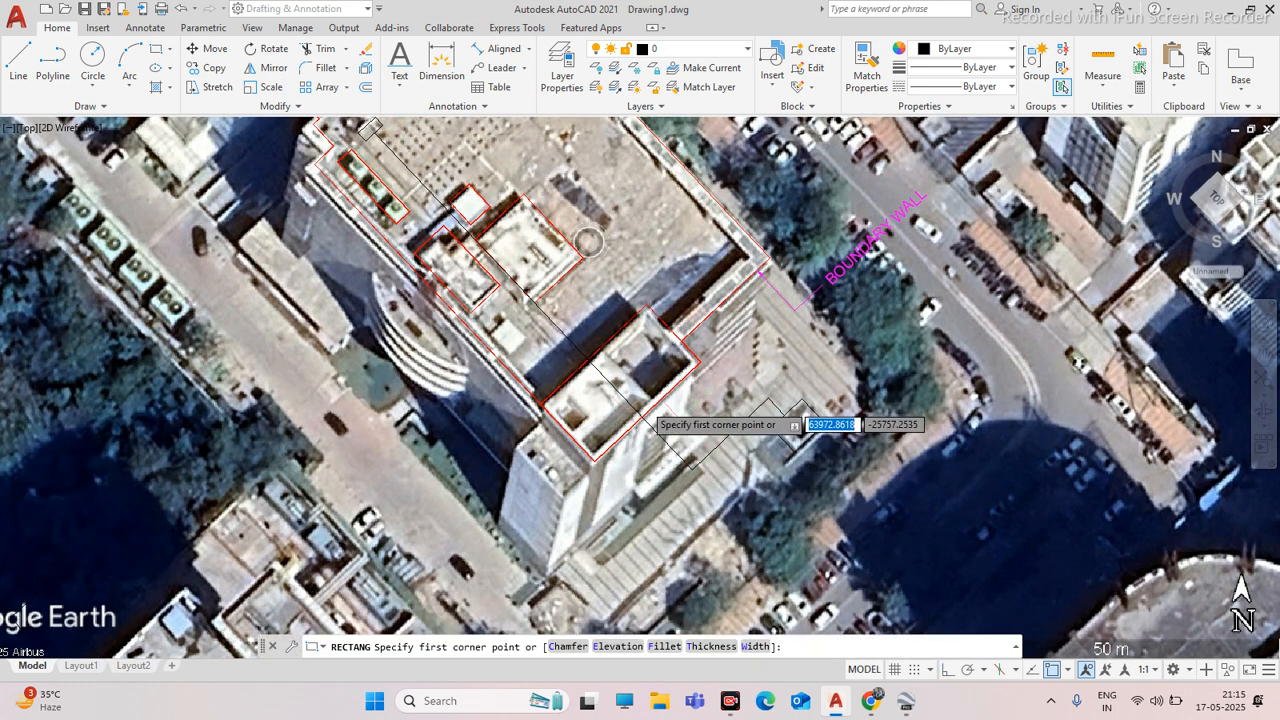
pyautogui.press('Escape')
pyautogui.click(559, 328)
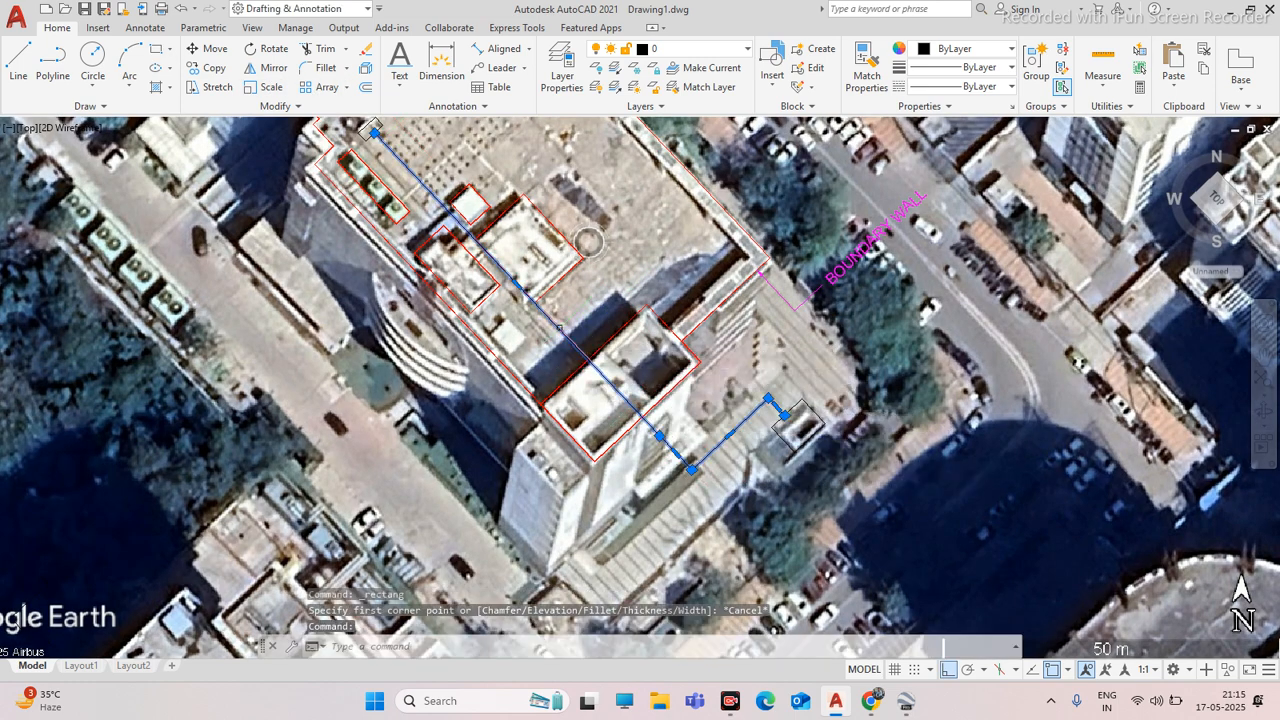
pyautogui.press('Delete')
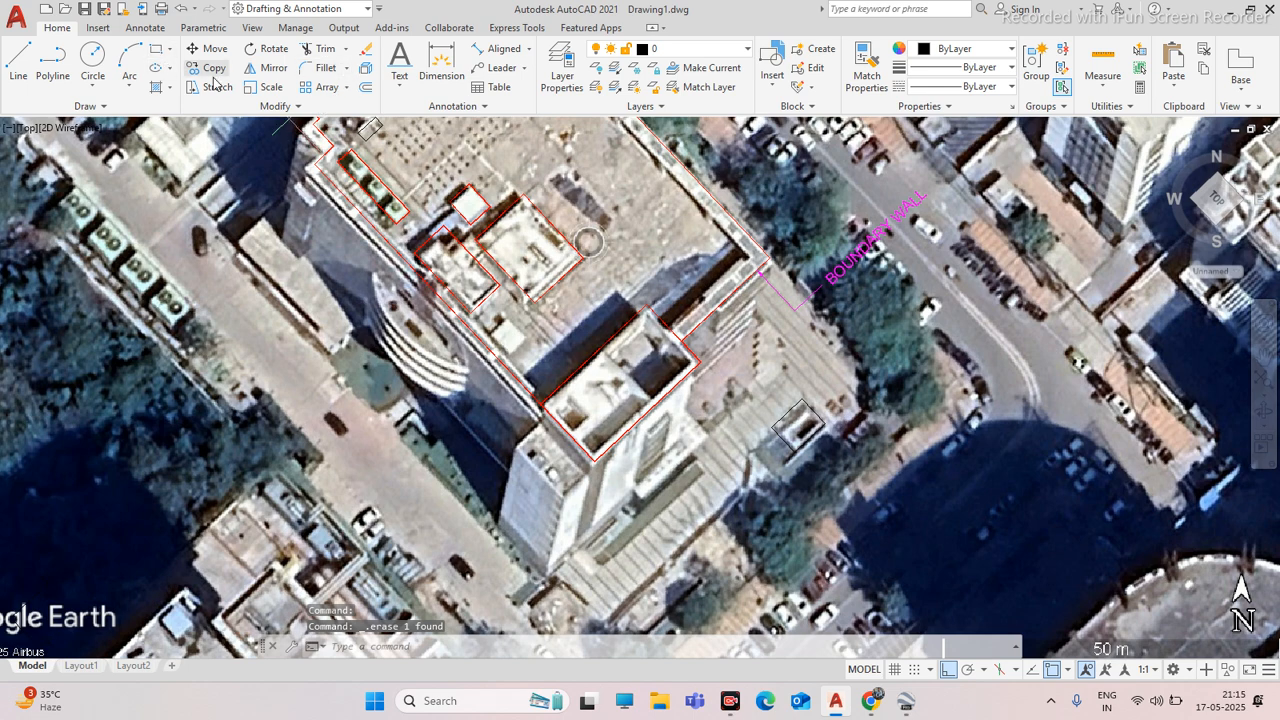
# Draw a small rectangle over the dark shaded strip along the roof edge beside the corner room
pyautogui.click(156, 48)
pyautogui.scroll(4, 668, 285)
pyautogui.click(670, 312)
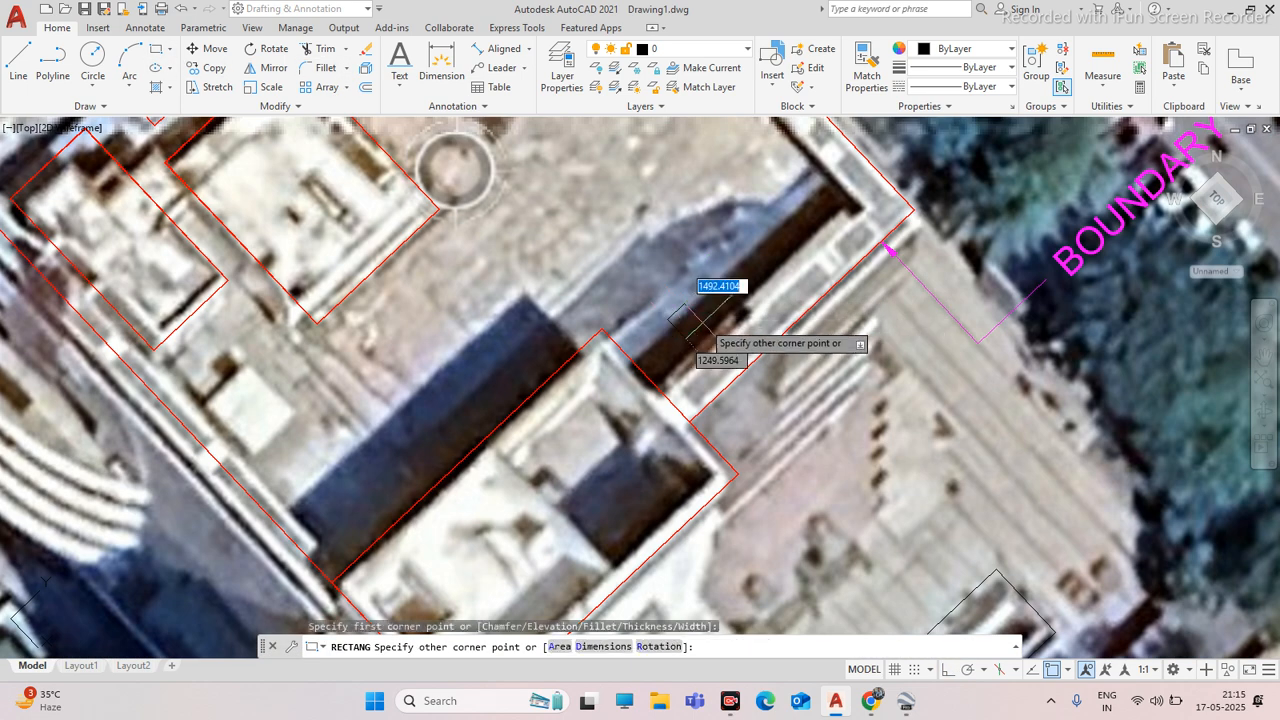
pyautogui.click(728, 305)
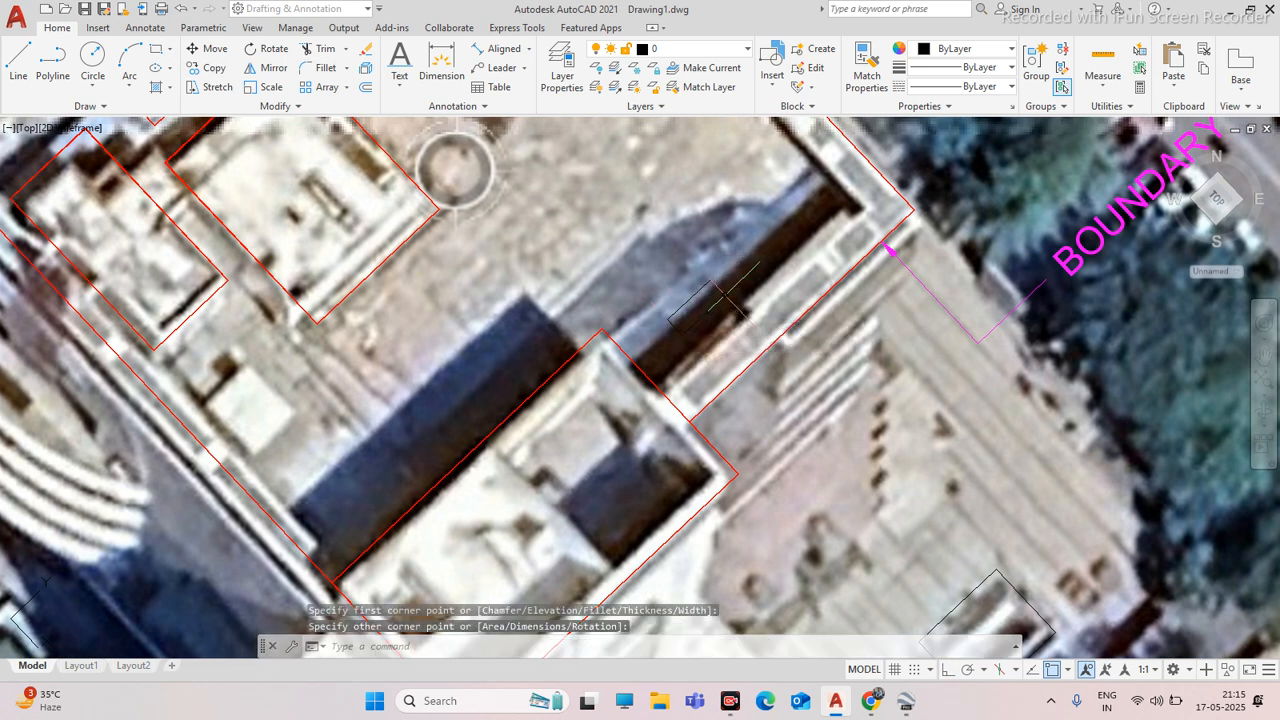
# Draw a straight polyline from the rectangle on the shaded strip to the standalone structure's rectangle
pyautogui.click(52, 66)
pyautogui.scroll(-3, 390, 300)
pyautogui.scroll(3, 560, 365)
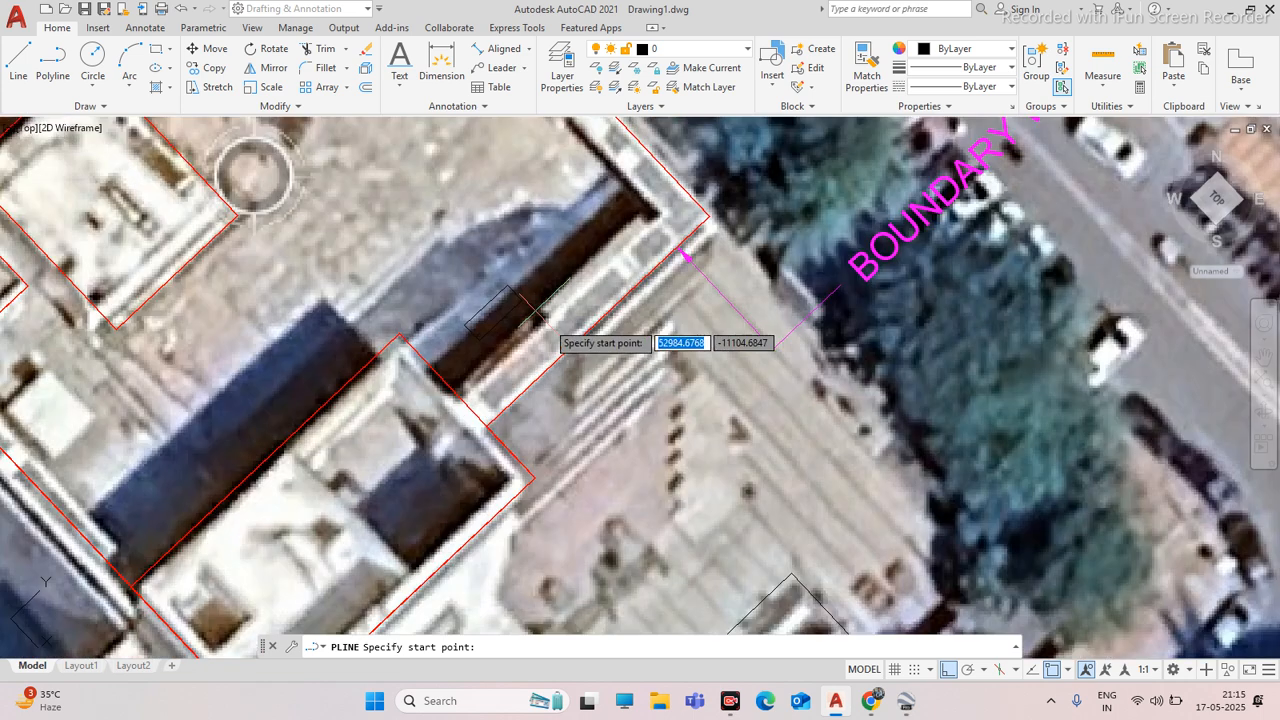
pyautogui.click(512, 325)
pyautogui.scroll(-2, 680, 495)
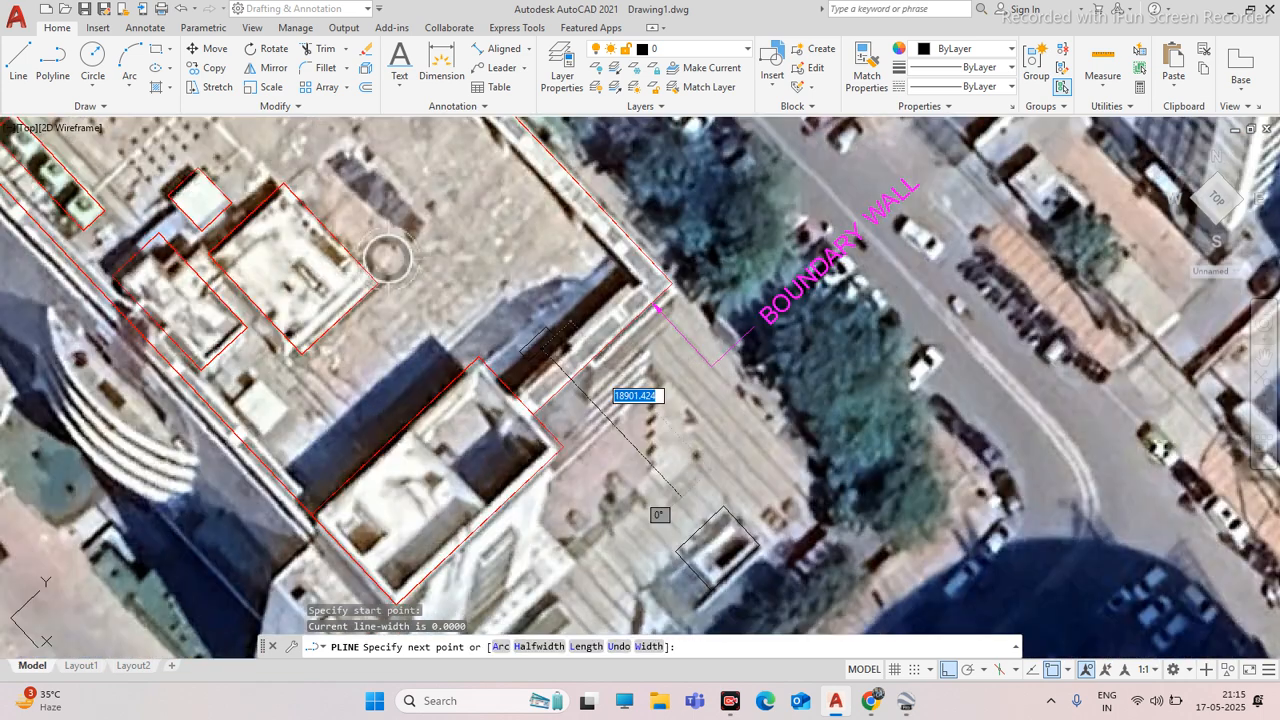
pyautogui.scroll(2, 684, 493)
pyautogui.click(718, 539)
pyautogui.press('Escape')
# Delete the straight connecting polyline and the small rectangle on the shaded strip
pyautogui.click(659, 481)
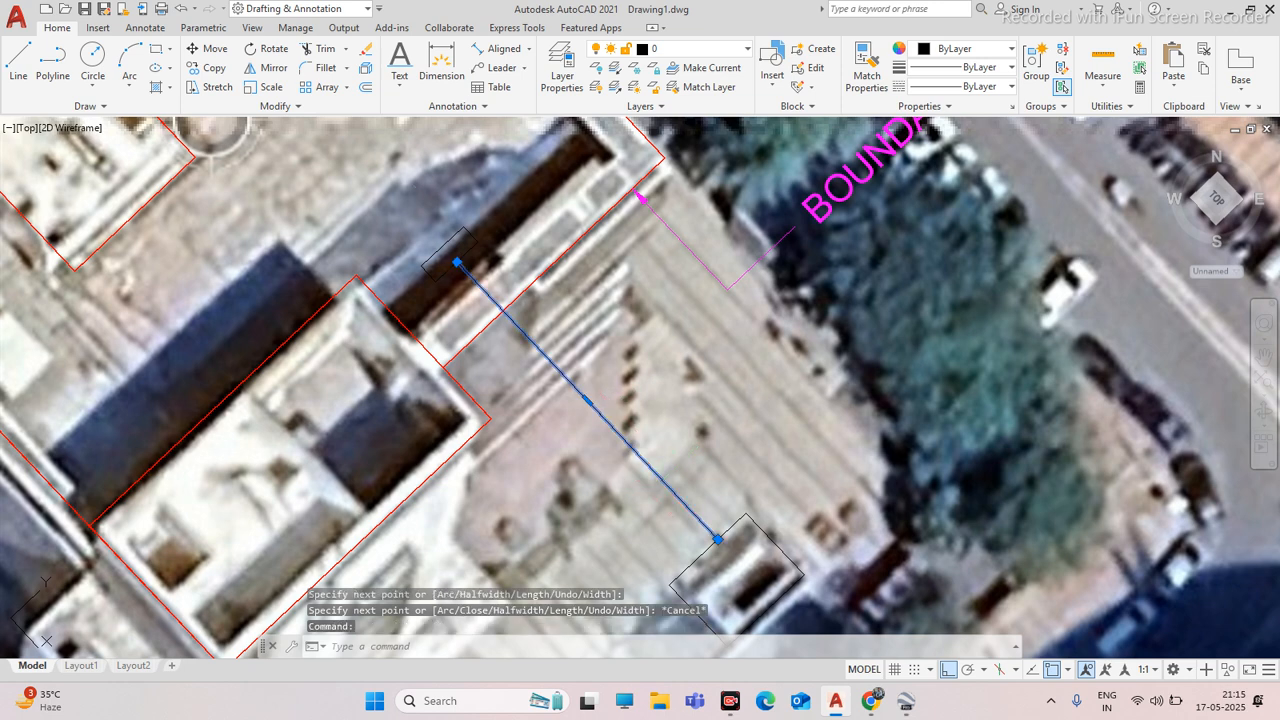
pyautogui.press('Delete')
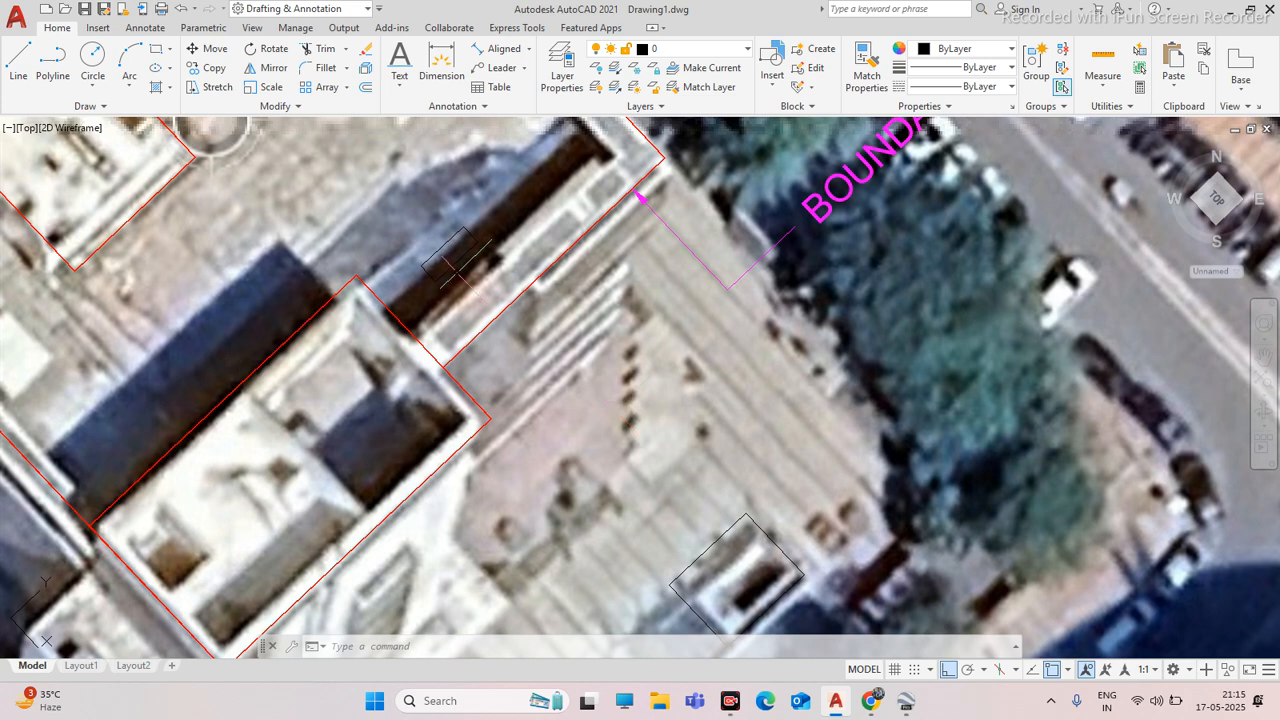
pyautogui.scroll(4, 470, 267)
pyautogui.click(381, 230)
pyautogui.press('Delete')
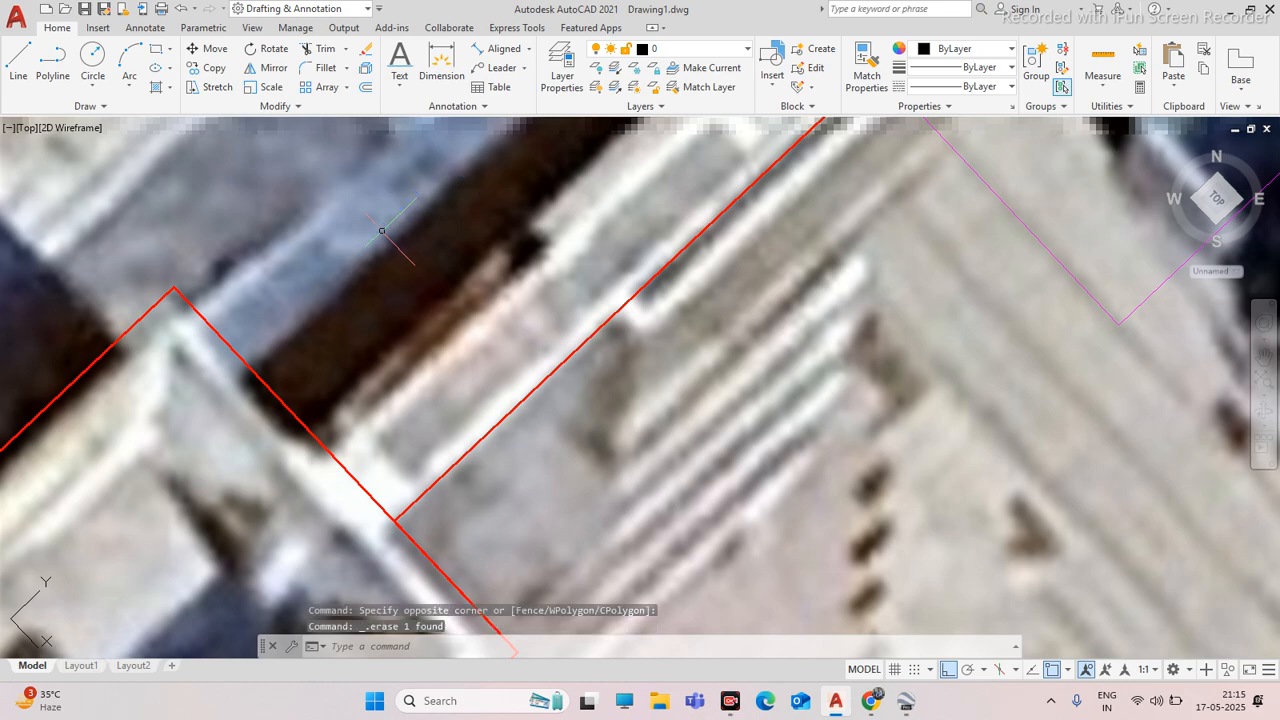
pyautogui.scroll(-5, 557, 323)
pyautogui.scroll(-5, 557, 323)
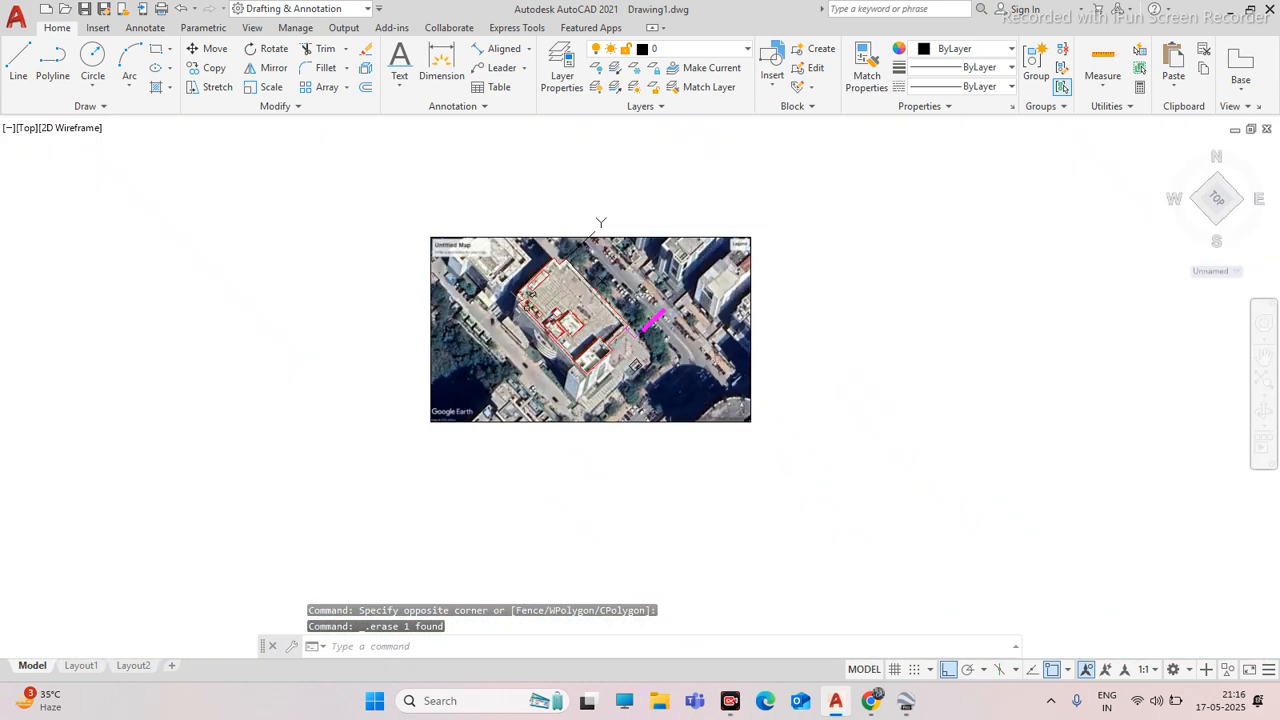
# Switch to Chrome and open a new tab ready for a Google search
pyautogui.moveTo(880, 708)
pyautogui.click(810, 634)
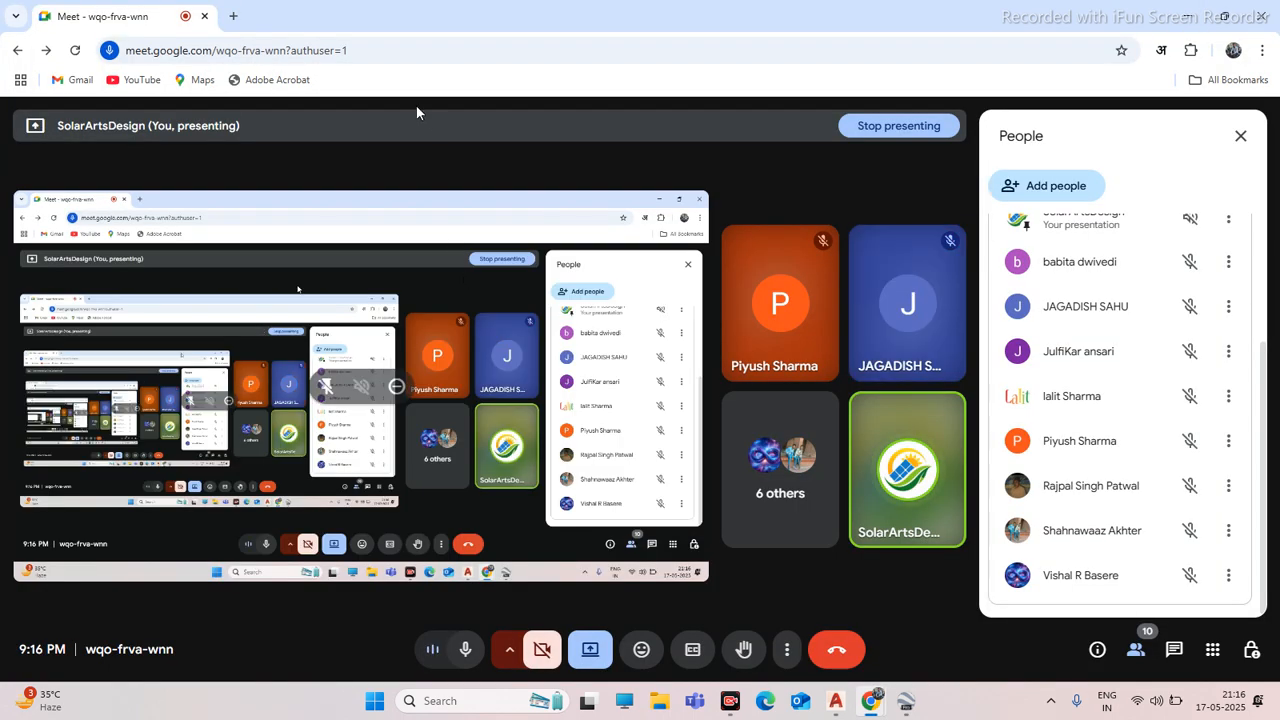
pyautogui.click(236, 17)
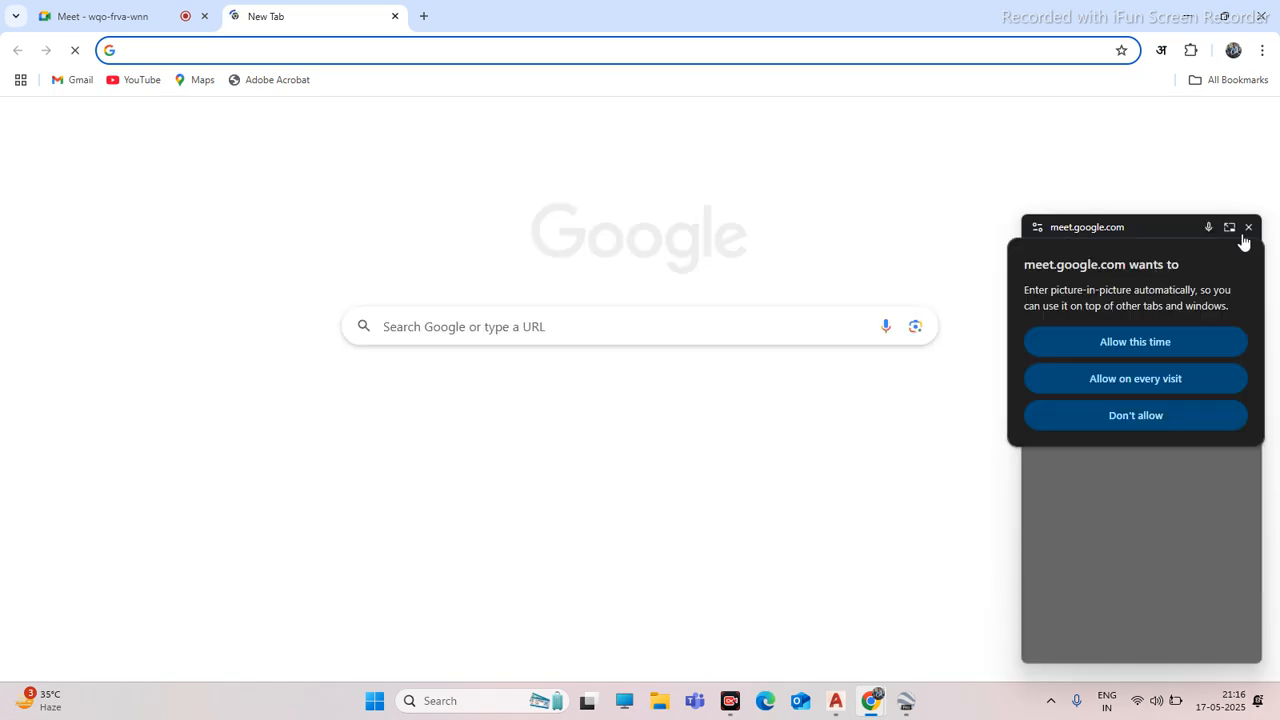
pyautogui.click(657, 327)
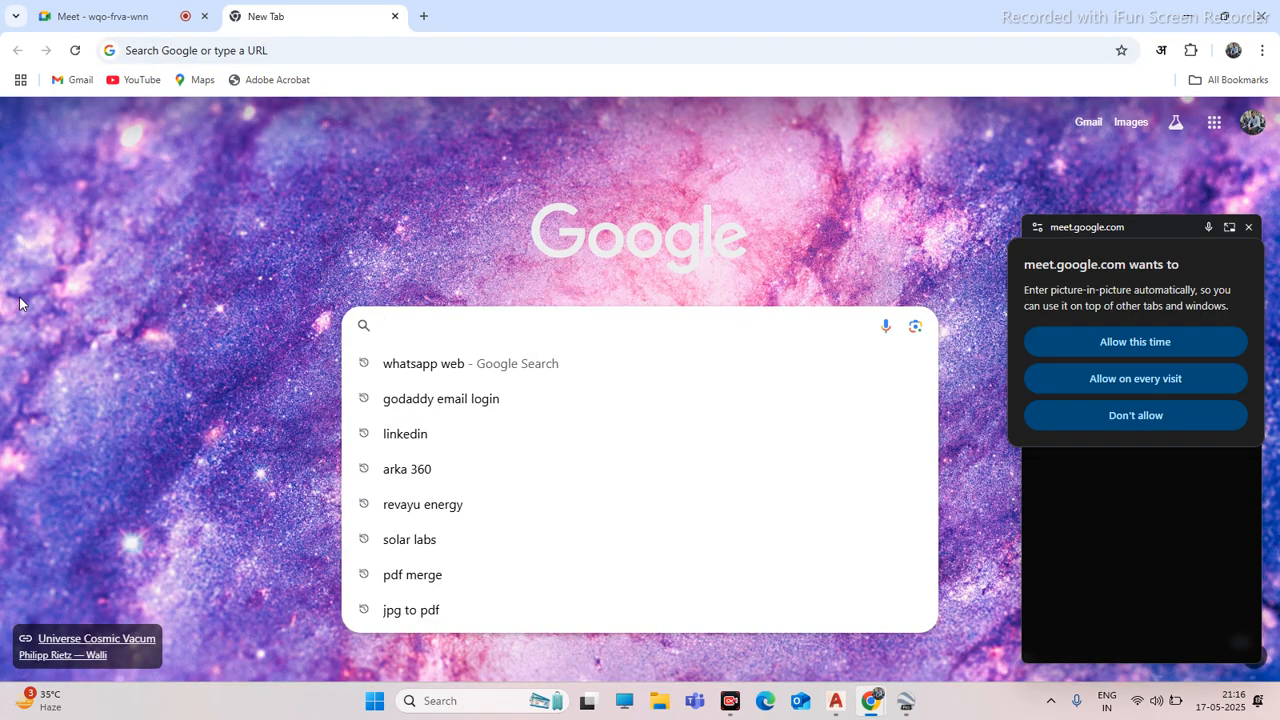
# Search Google for "jinko 585 wp datasheet"
pyautogui.write('585')
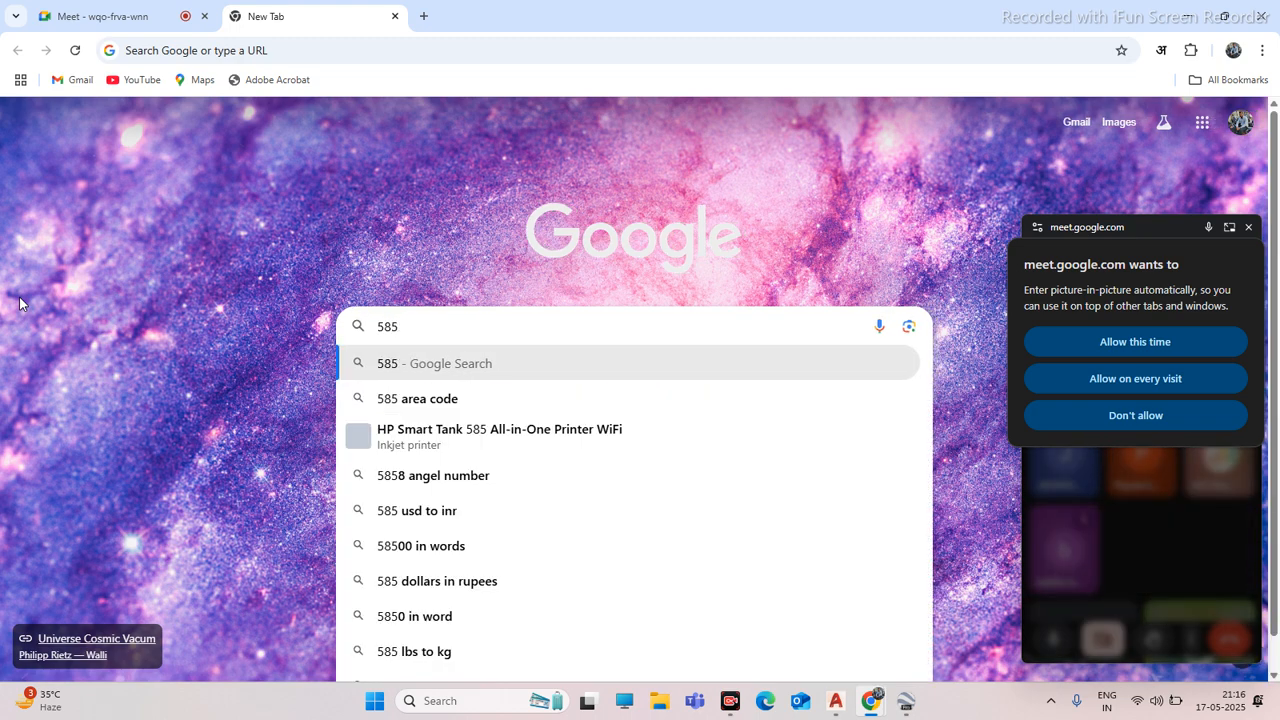
pyautogui.write(' WP J')
pyautogui.write('IN')
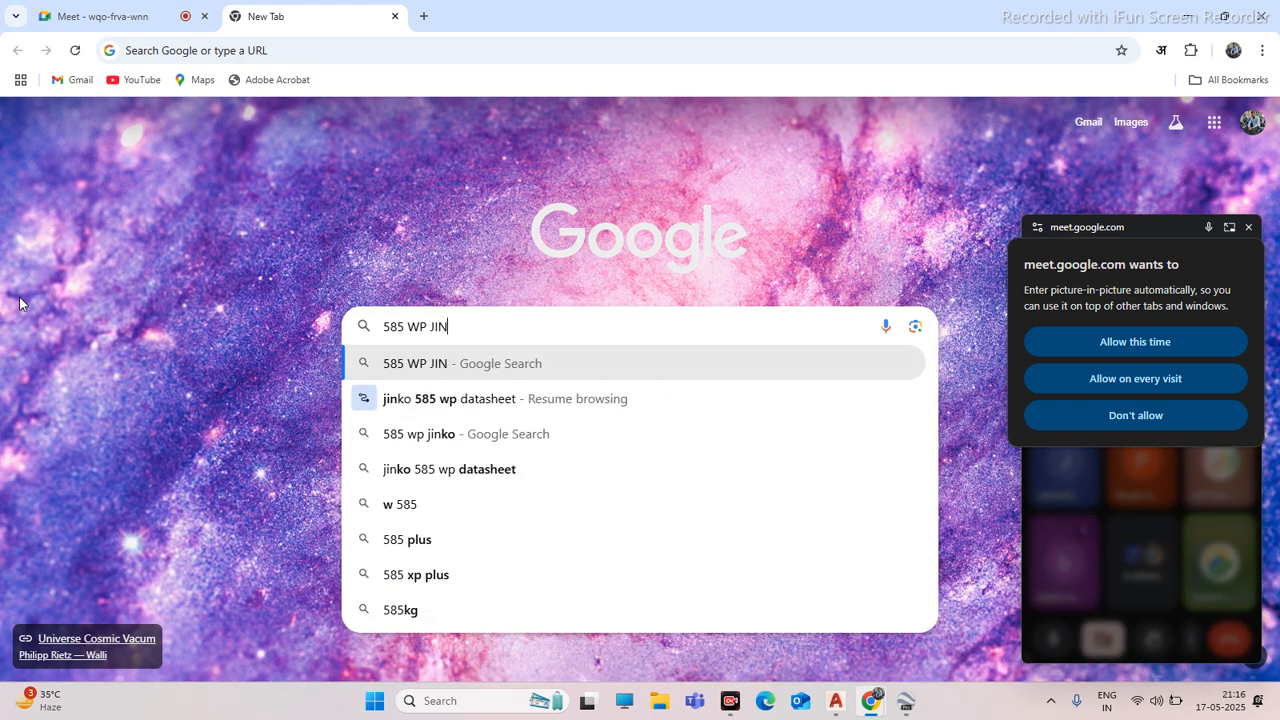
pyautogui.press('BackSpace')
pyautogui.write('KO')
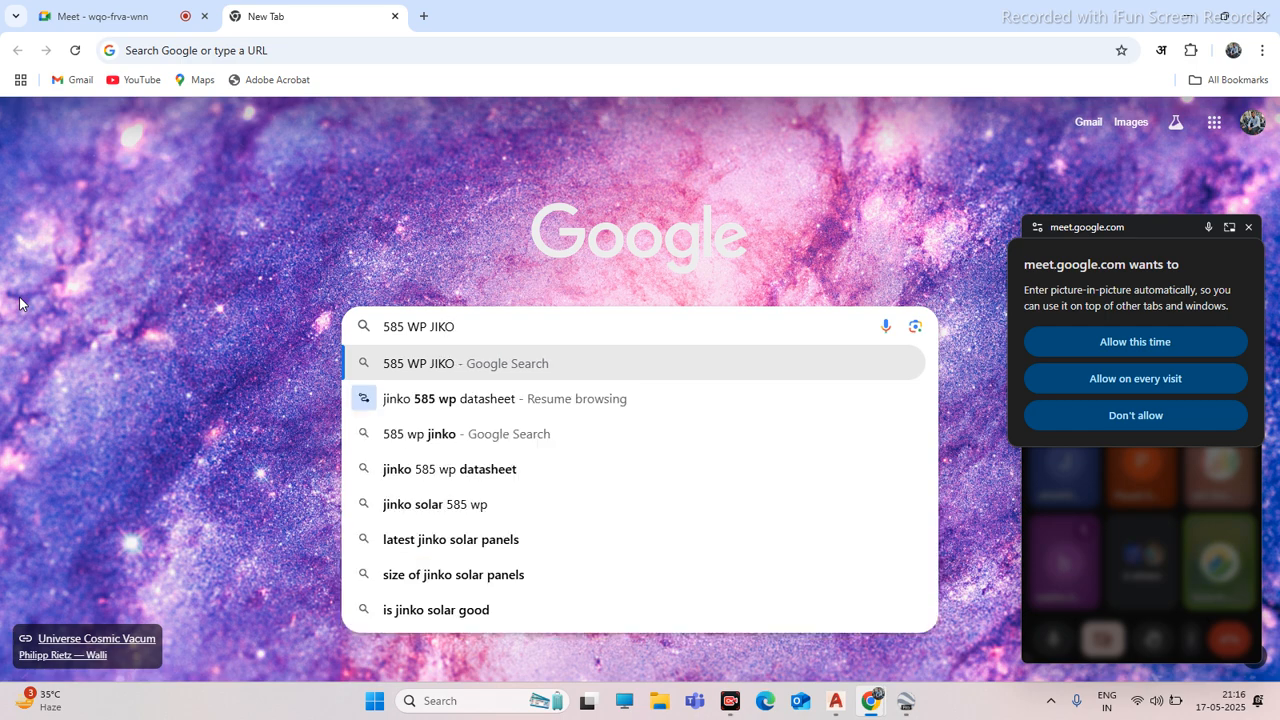
pyautogui.press('Down')
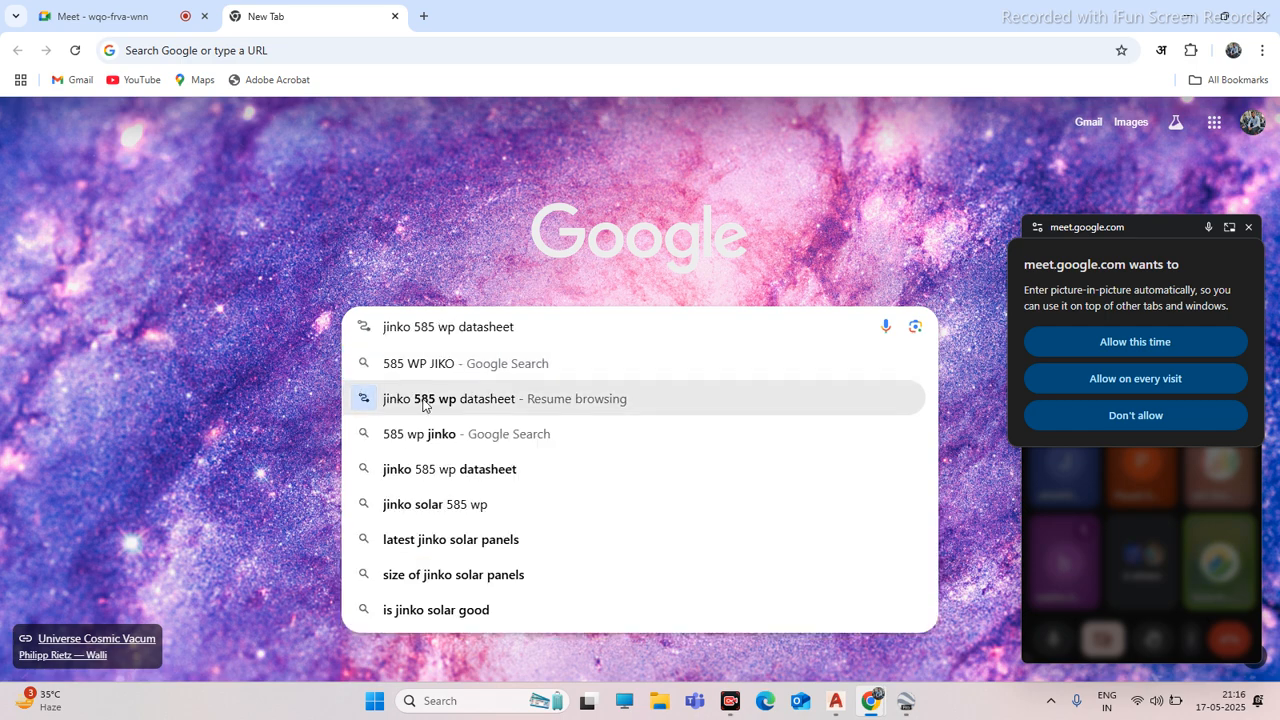
pyautogui.click(423, 402)
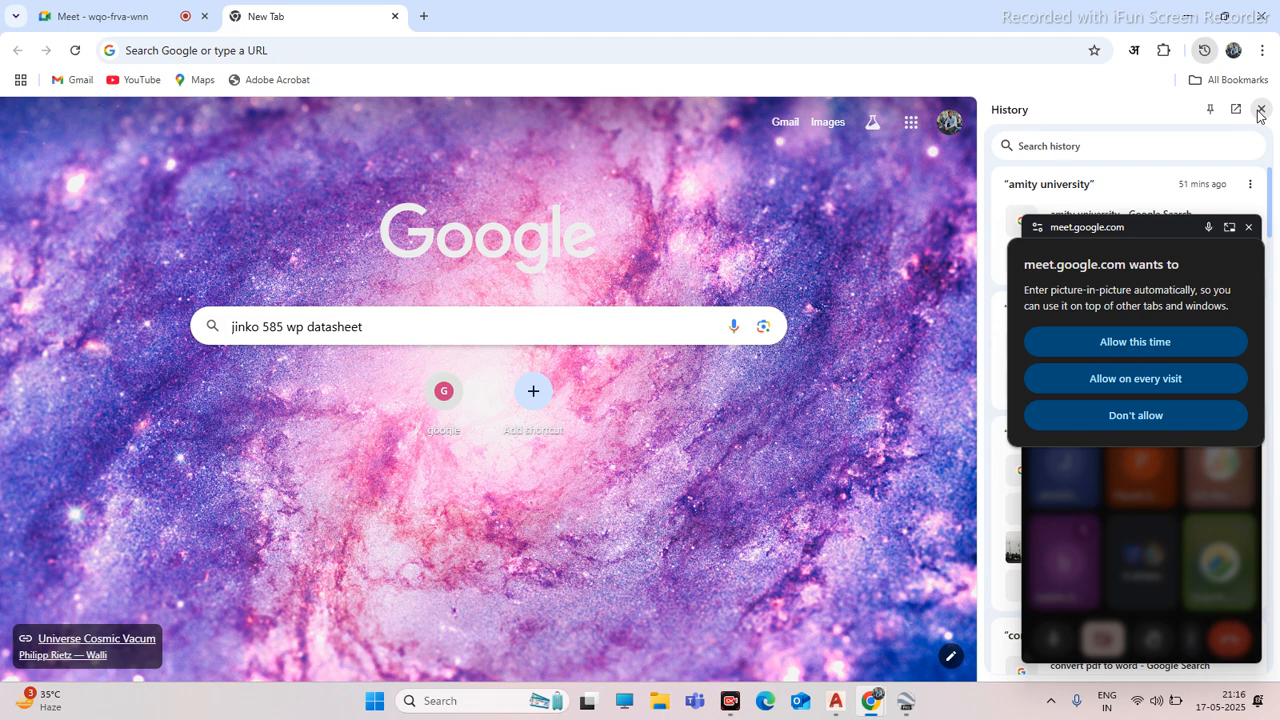
pyautogui.click(1260, 110)
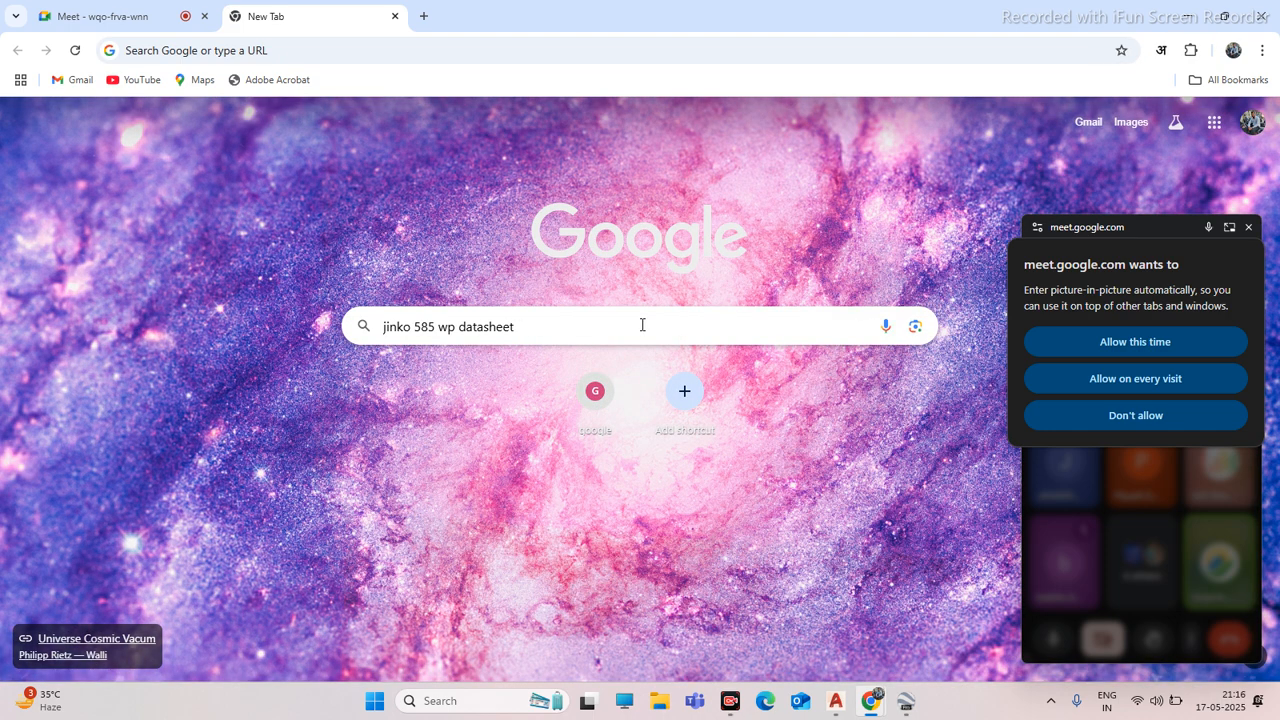
pyautogui.click(646, 325)
pyautogui.press('Return')
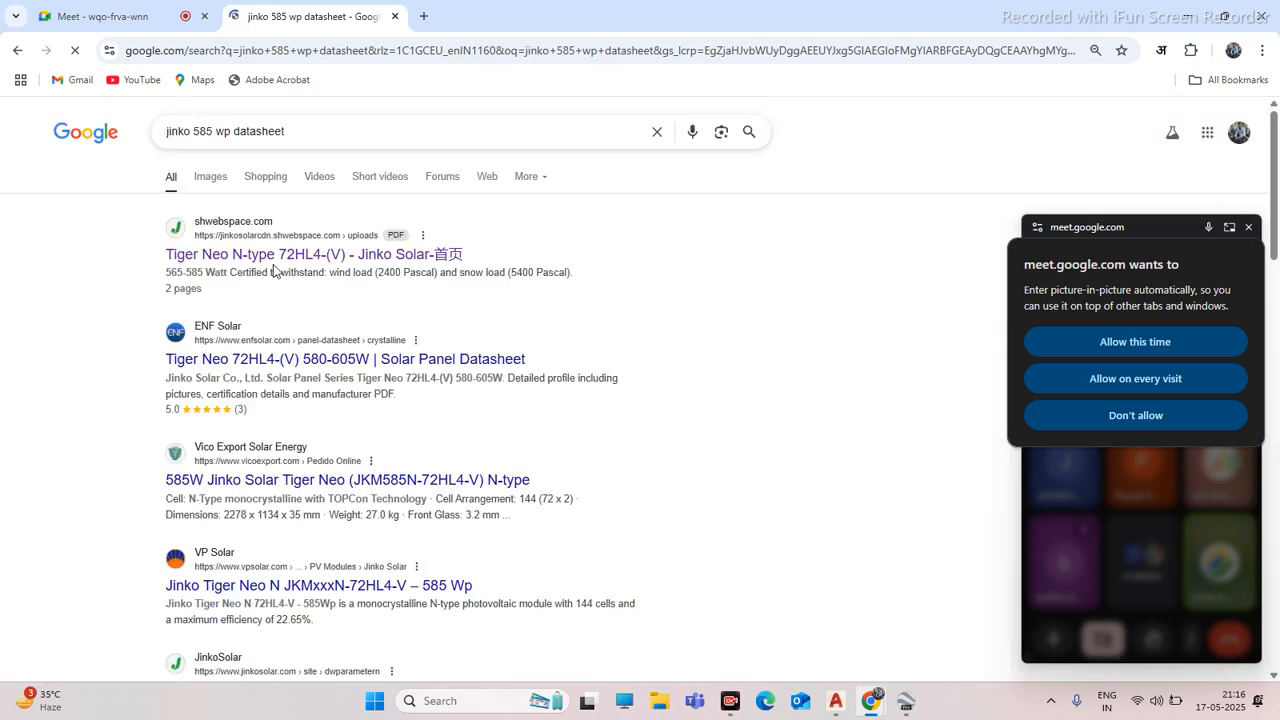
# Open the Tiger Neo N-type 72HL4-(V) PDF datasheet and examine the module's dimensions and engineering drawings
pyautogui.moveTo(271, 267); pyautogui.dragTo(277, 263)
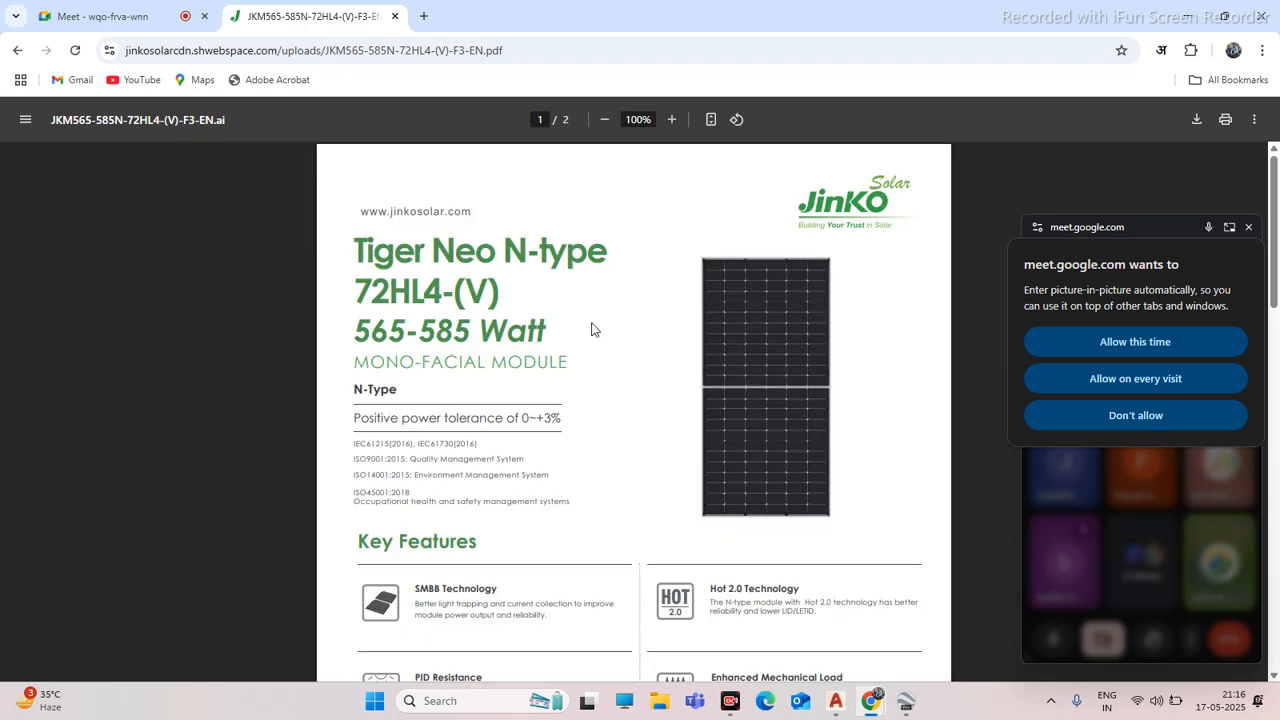
pyautogui.scroll(-13, 591, 329)
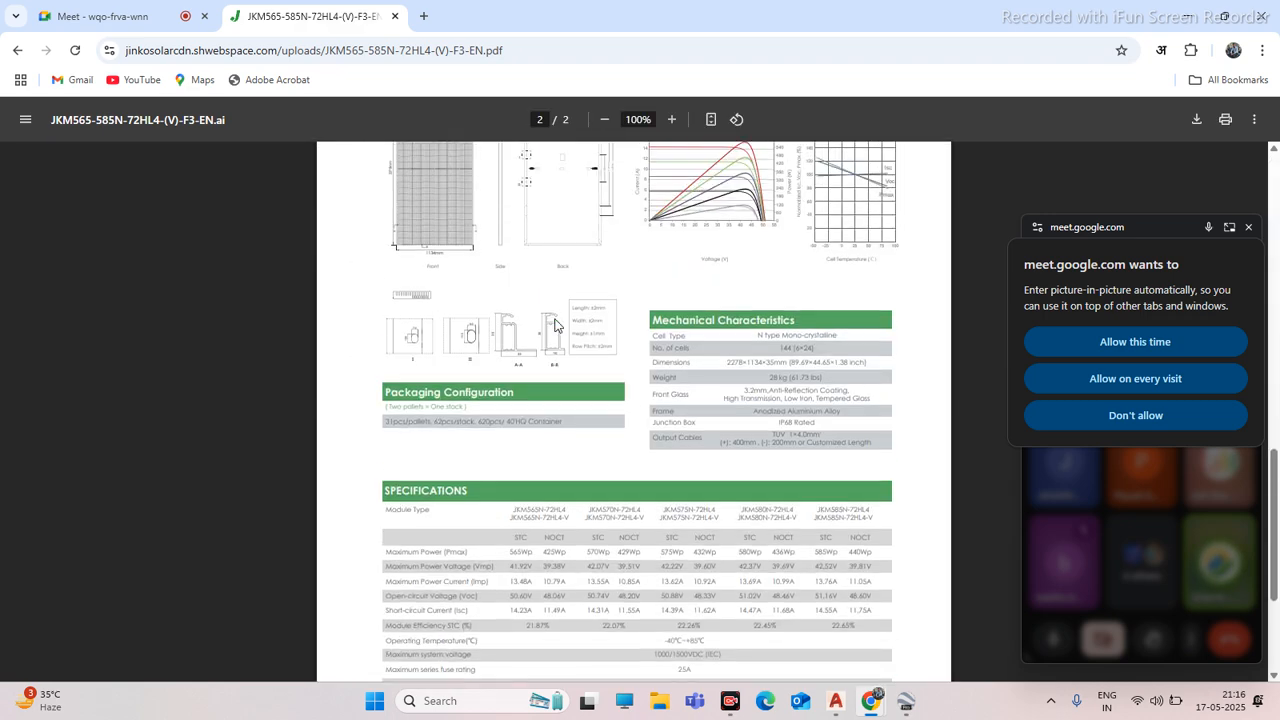
pyautogui.keyDown('ctrl'); pyautogui.scroll(2, 519, 346); pyautogui.keyUp('ctrl')
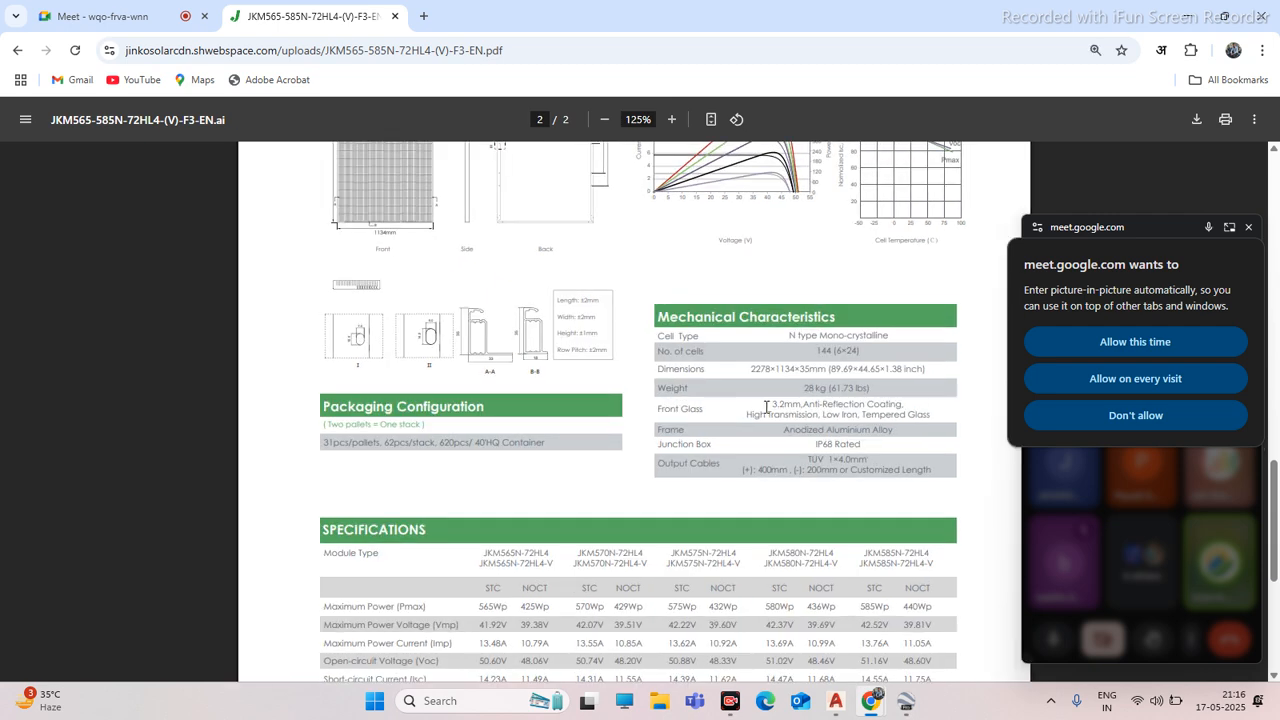
pyautogui.keyDown('ctrl'); pyautogui.scroll(1, 838, 447); pyautogui.keyUp('ctrl')
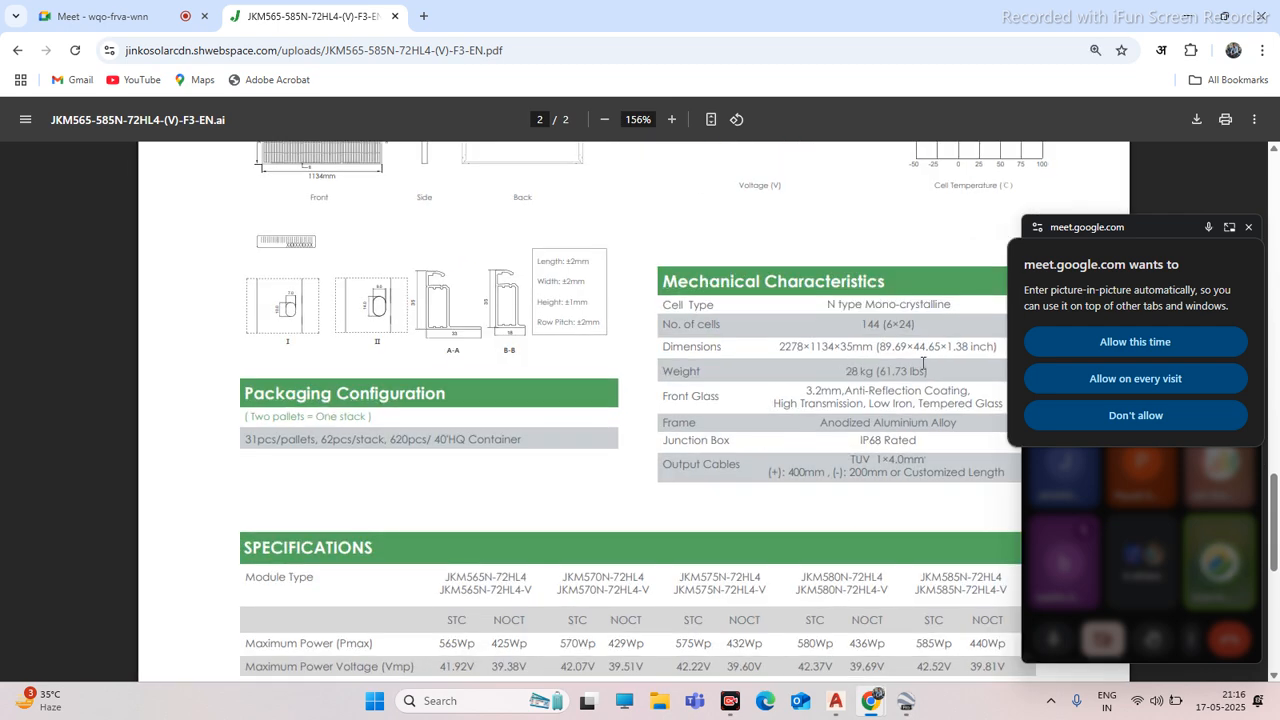
pyautogui.keyDown('ctrl'); pyautogui.scroll(2, 842, 375); pyautogui.keyUp('ctrl')
pyautogui.moveTo(848, 348); pyautogui.dragTo(877, 347)
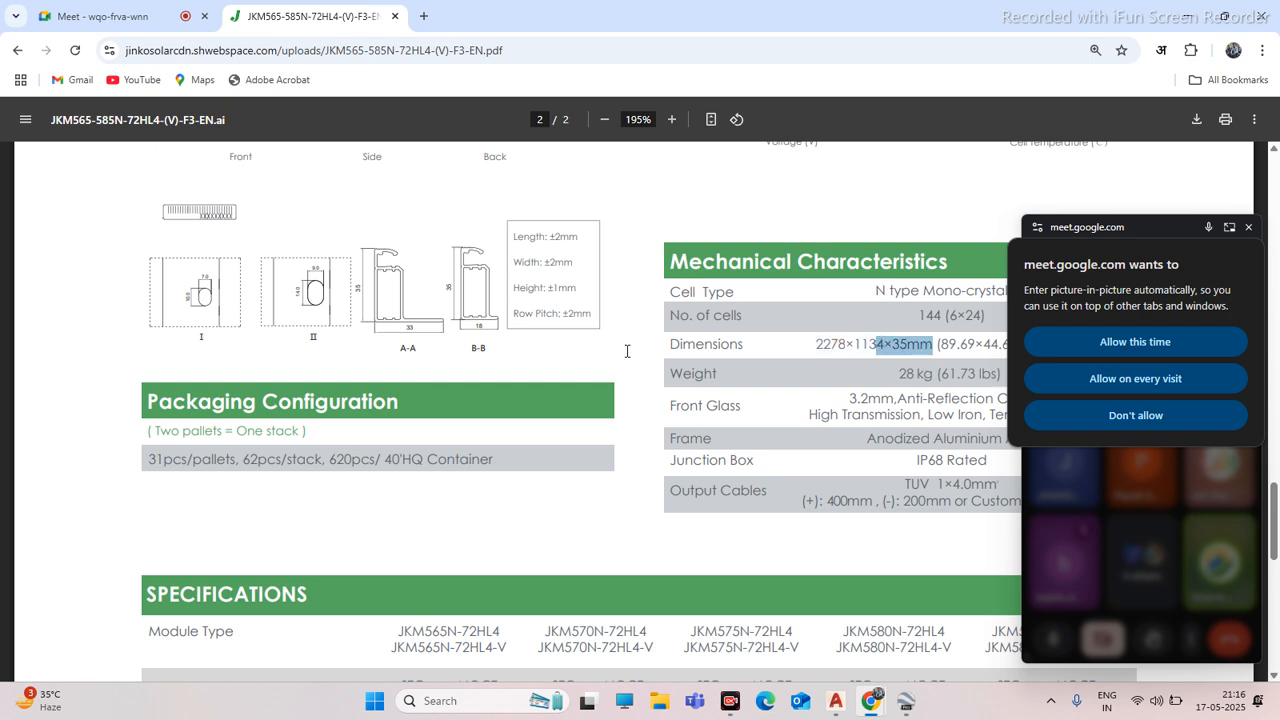
pyautogui.scroll(5, 408, 336)
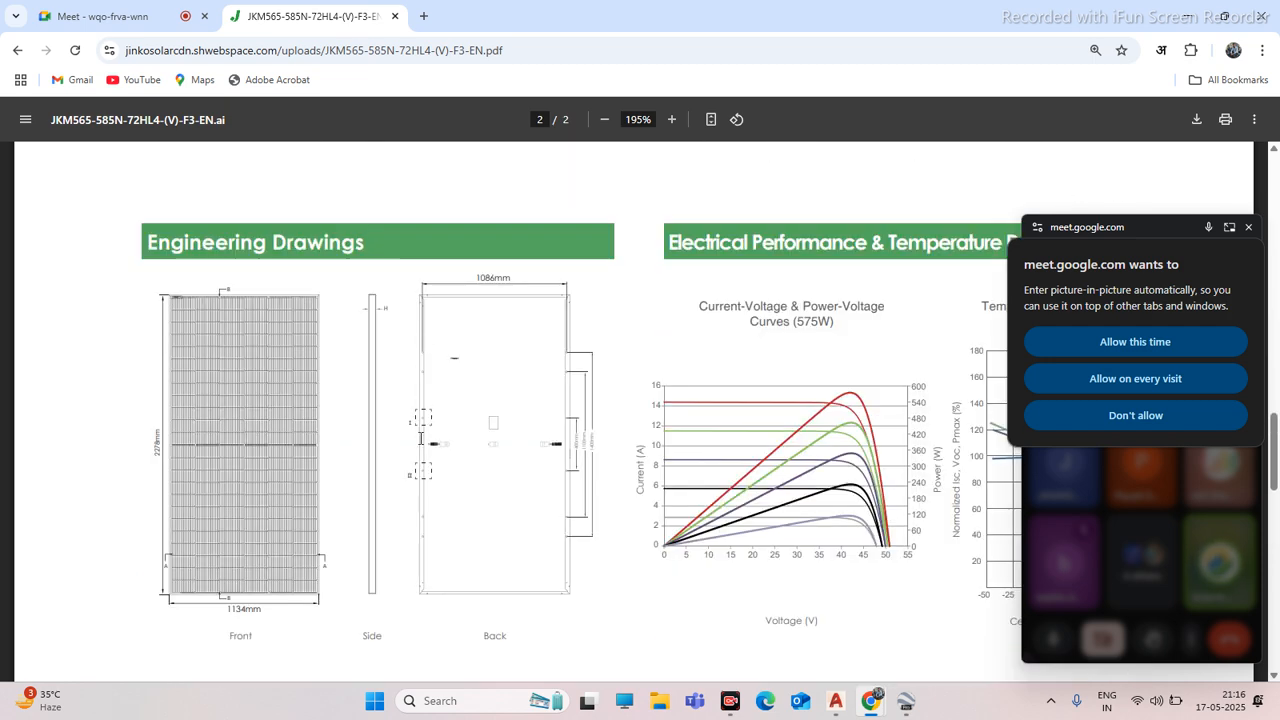
pyautogui.keyDown('ctrl'); pyautogui.scroll(3, 146, 469); pyautogui.keyUp('ctrl')
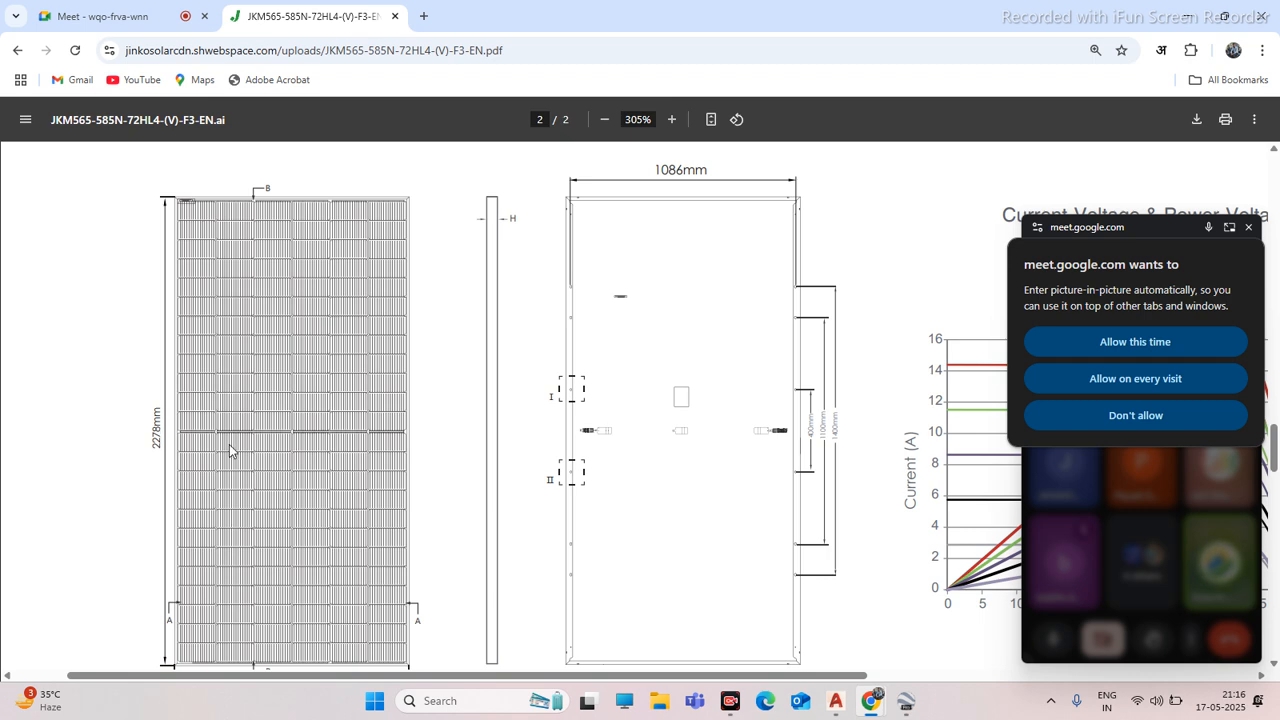
# Examine the module's front, side, back and frame cross-section drawings with their dimensions in the datasheet
pyautogui.scroll(-2, 229, 452)
pyautogui.keyDown('ctrl'); pyautogui.scroll(-3, 280, 515); pyautogui.keyUp('ctrl')
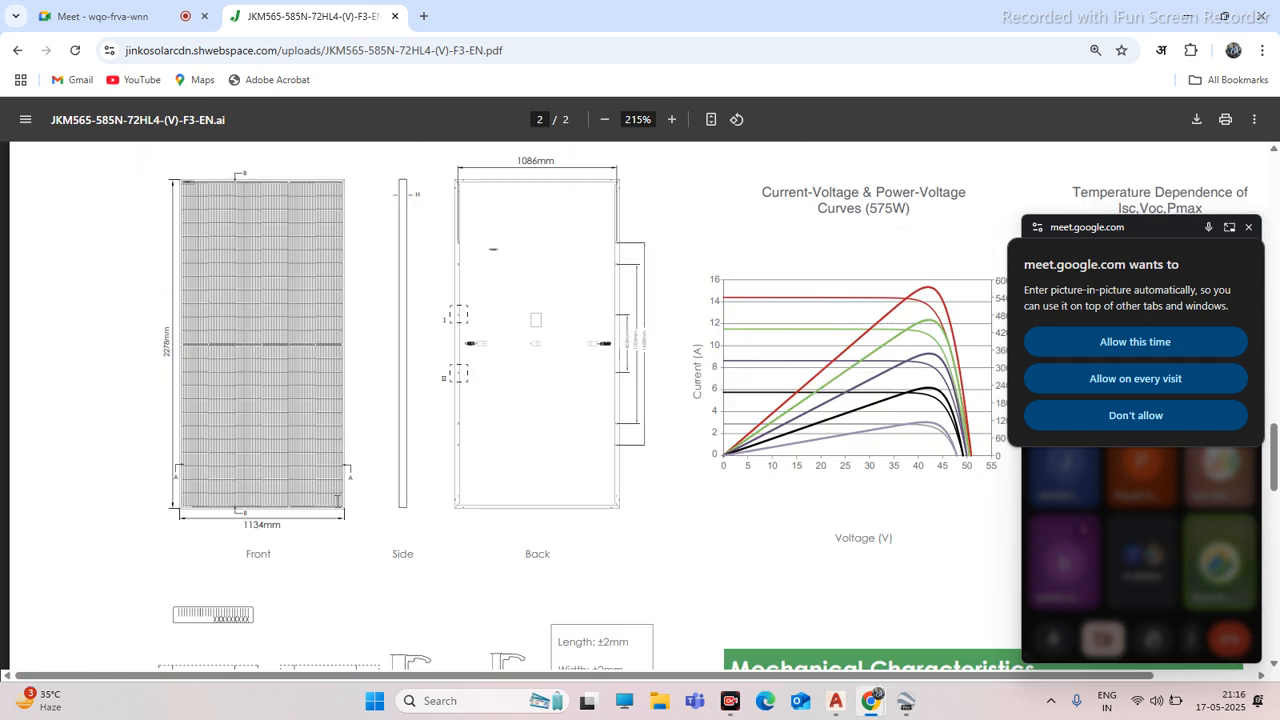
pyautogui.scroll(-2, 416, 542)
pyautogui.keyDown('ctrl'); pyautogui.scroll(4, 514, 446); pyautogui.keyUp('ctrl')
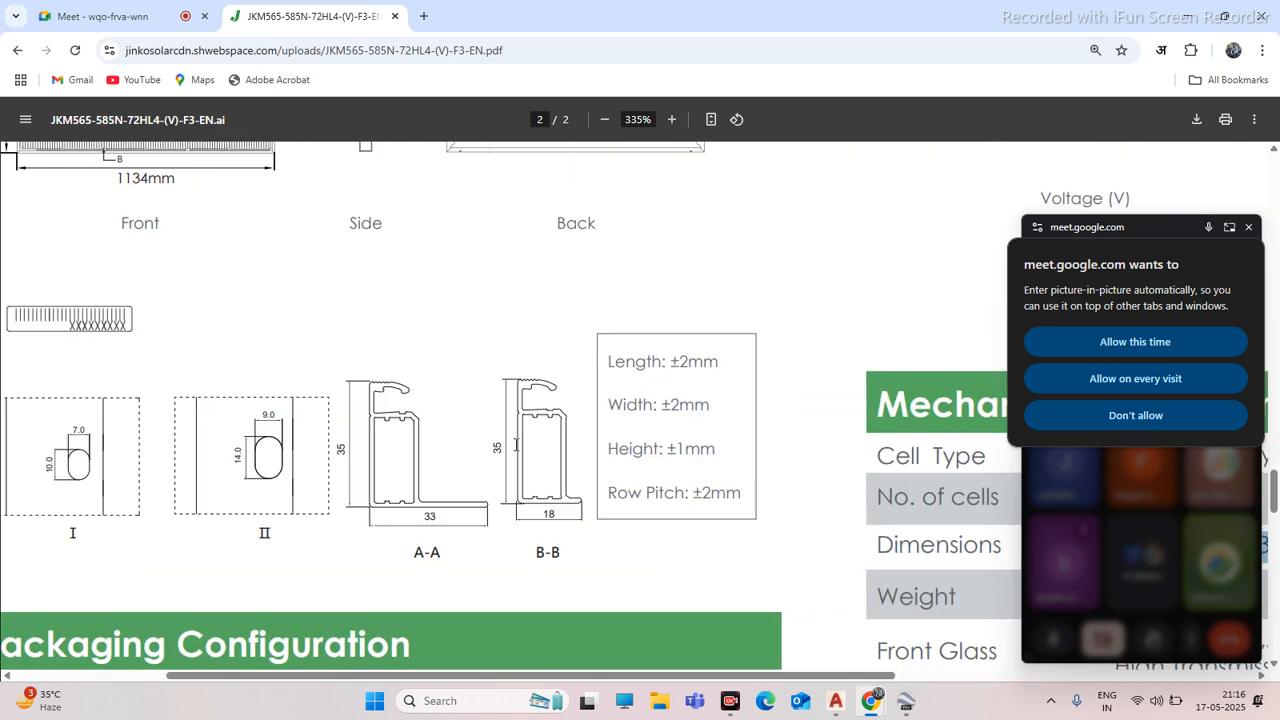
pyautogui.keyDown('ctrl'); pyautogui.scroll(-5, 516, 446); pyautogui.keyUp('ctrl')
# Switch to AutoCAD and begin a polyline in the blank area beside the site image with a 2278 segment along the Y axis
pyautogui.hotkey('alt', 'Tab')
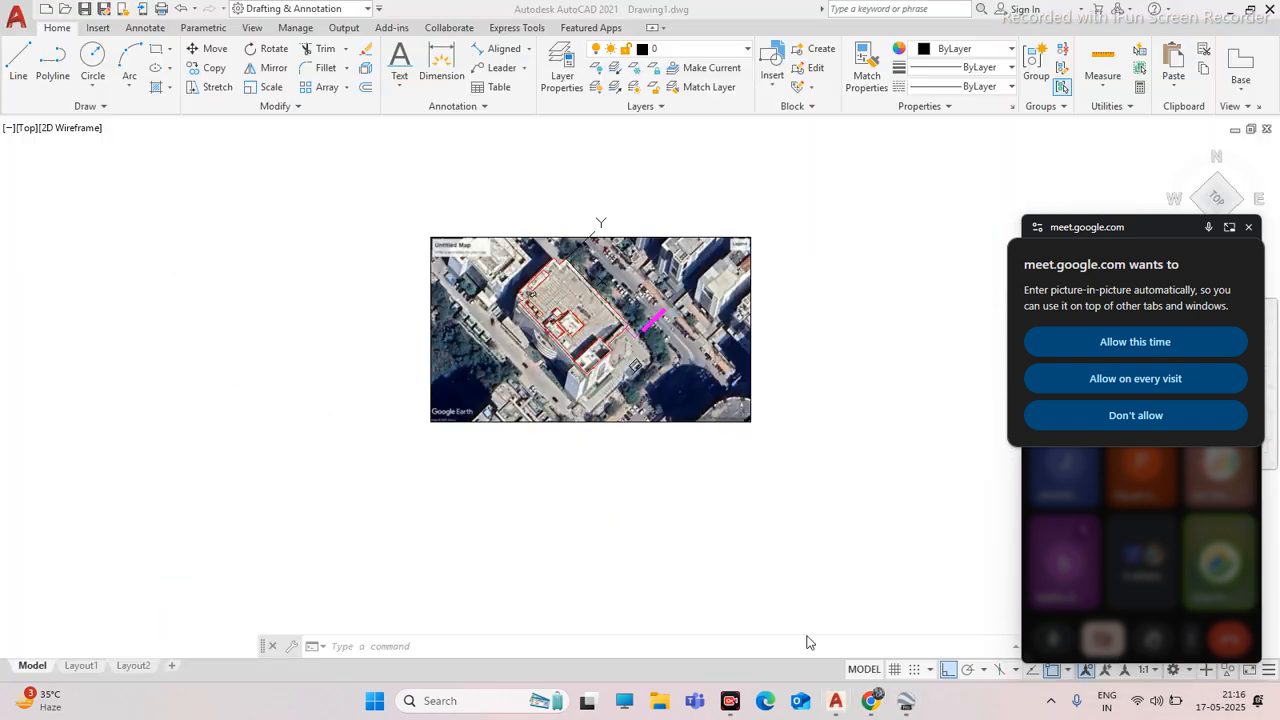
pyautogui.scroll(4, 552, 316)
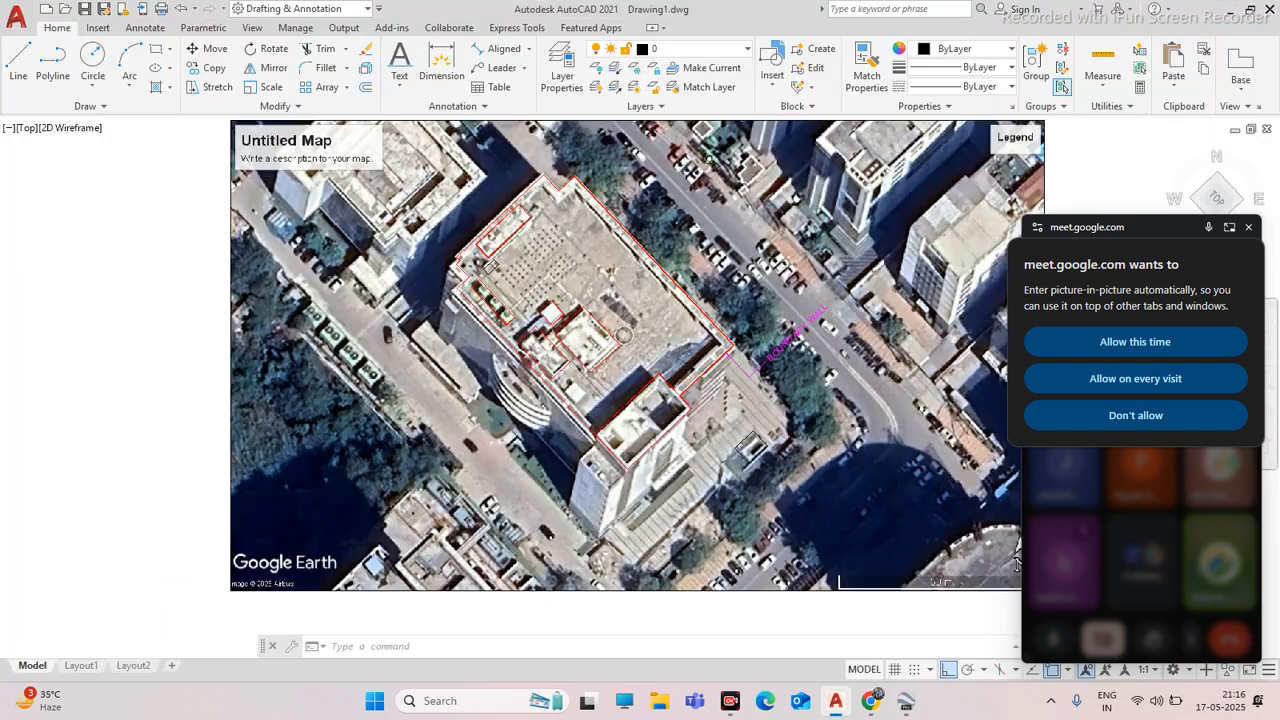
pyautogui.click(50, 70)
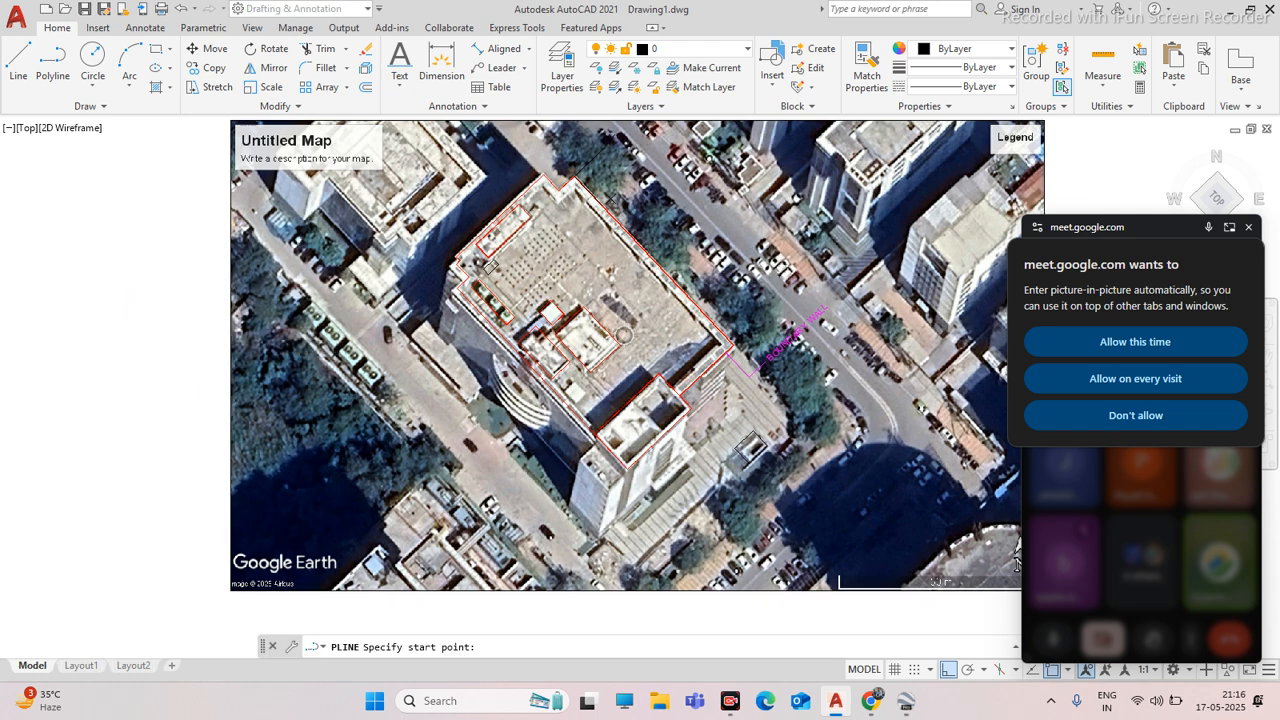
pyautogui.click(79, 326)
pyautogui.write('2278')
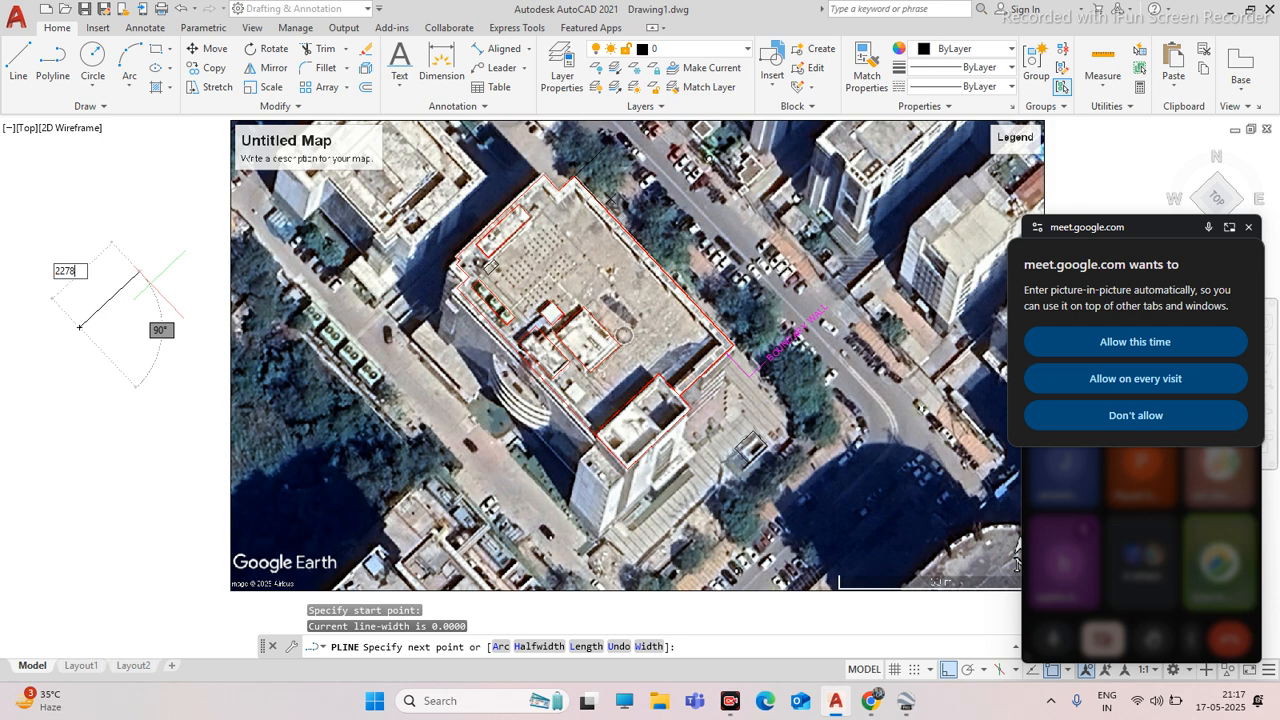
pyautogui.press('Return')
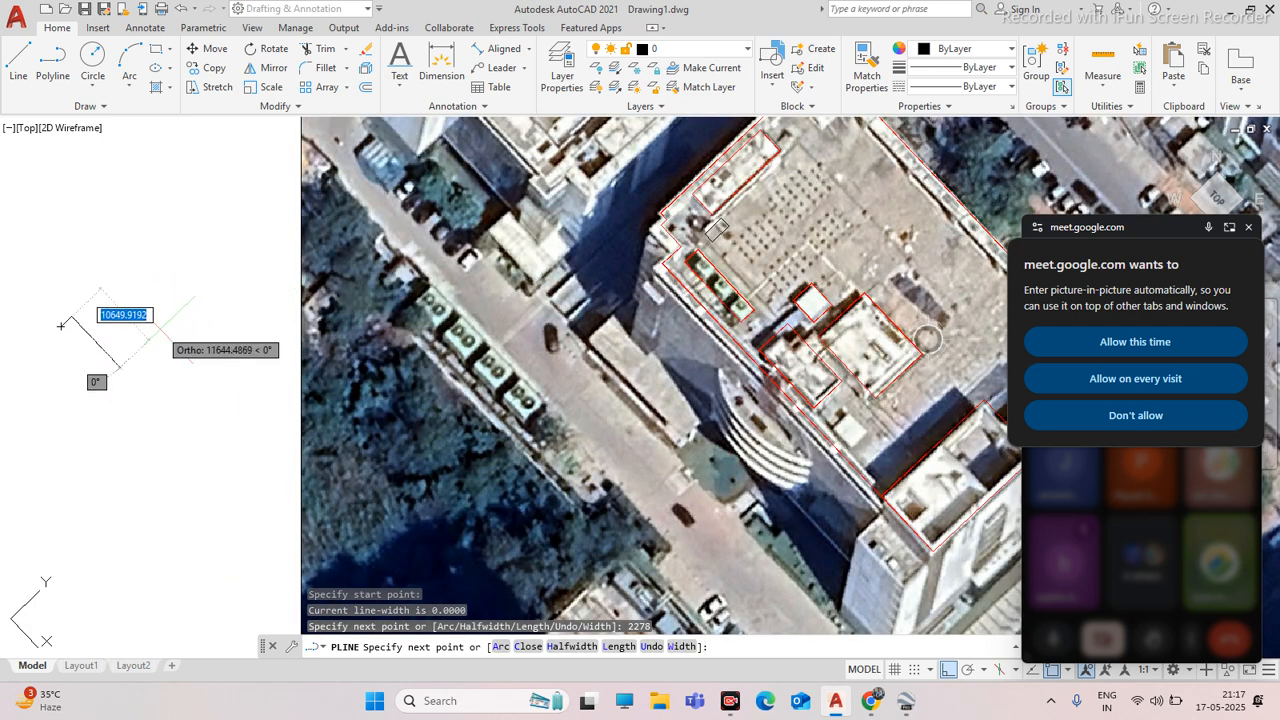
pyautogui.scroll(2, 40, 322)
pyautogui.scroll(-5, 240, 316)
pyautogui.scroll(8, 222, 312)
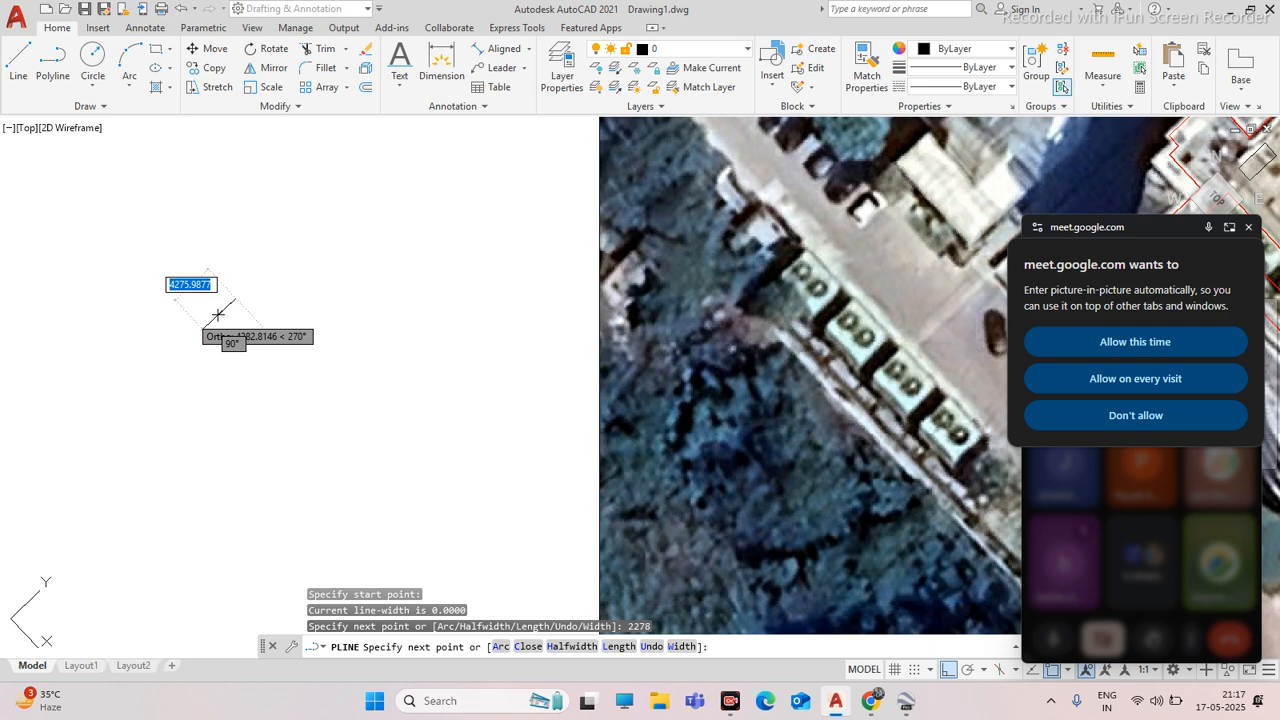
pyautogui.scroll(5, 182, 305)
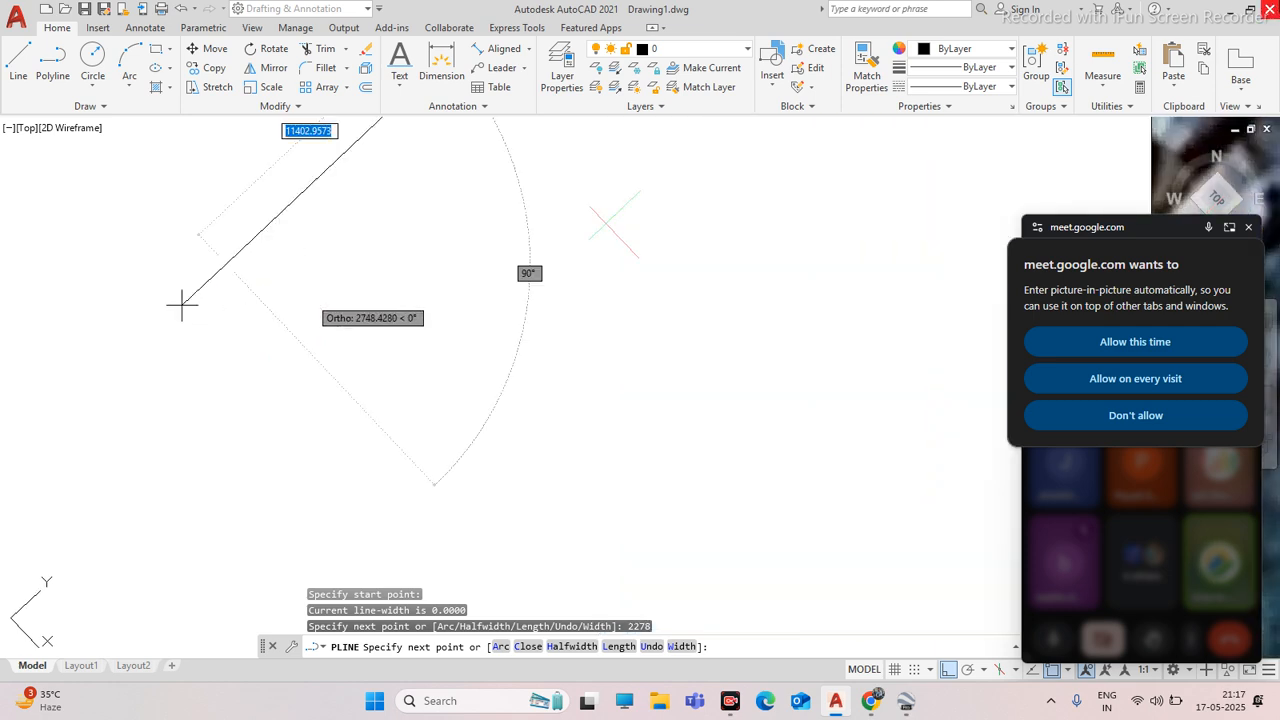
# Return to the datasheet in Chrome and read the Dimensions row under Mechanical Characteristics
pyautogui.click(1236, 10)
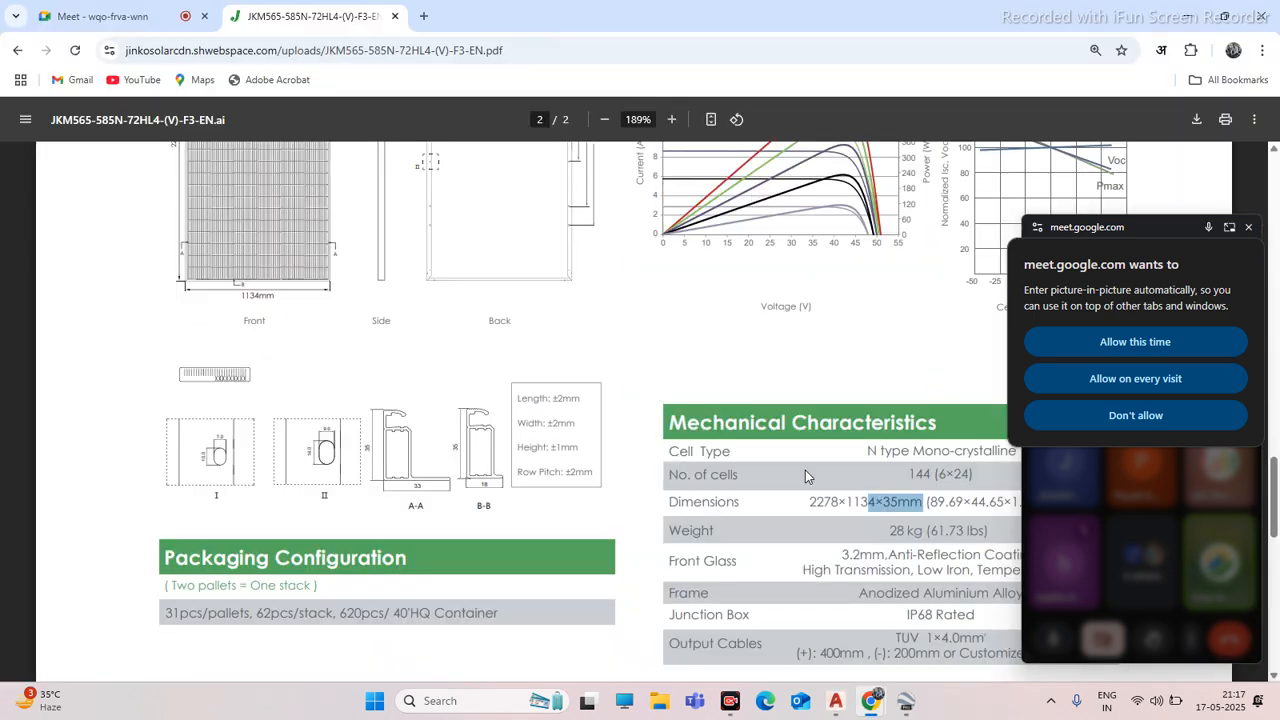
pyautogui.keyDown('ctrl'); pyautogui.scroll(3, 939, 518); pyautogui.keyUp('ctrl')
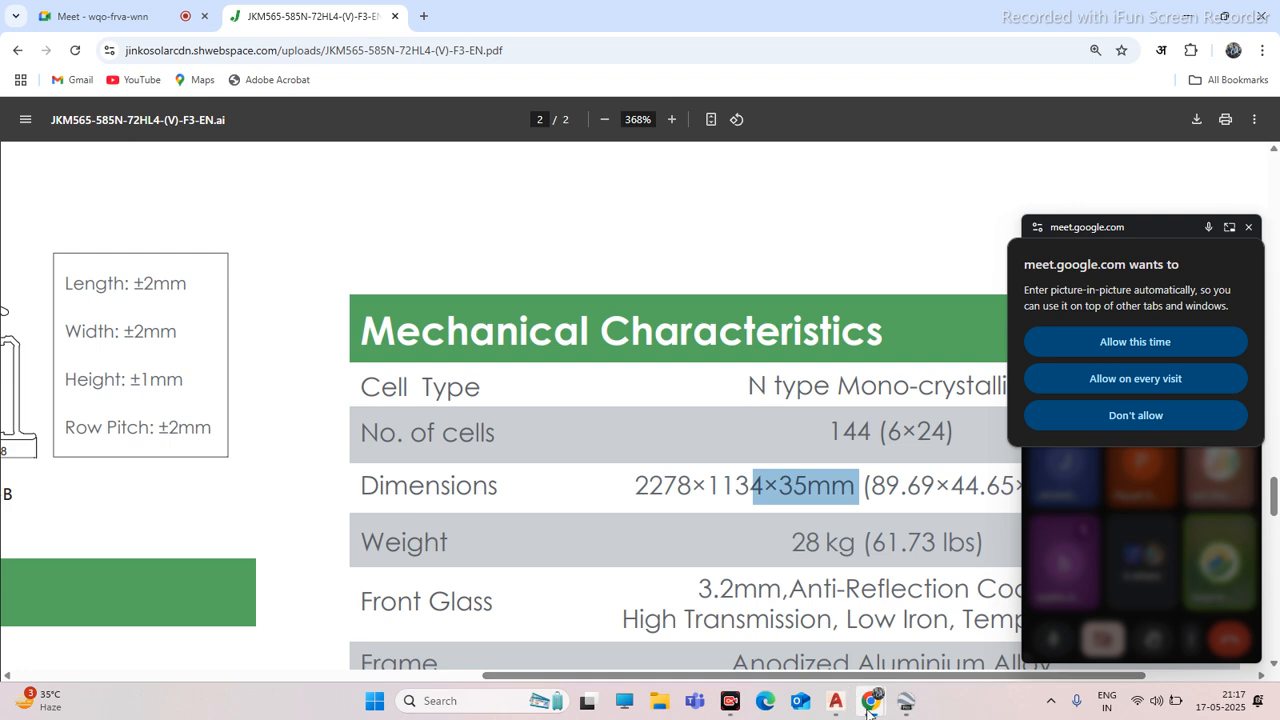
pyautogui.moveTo(869, 708)
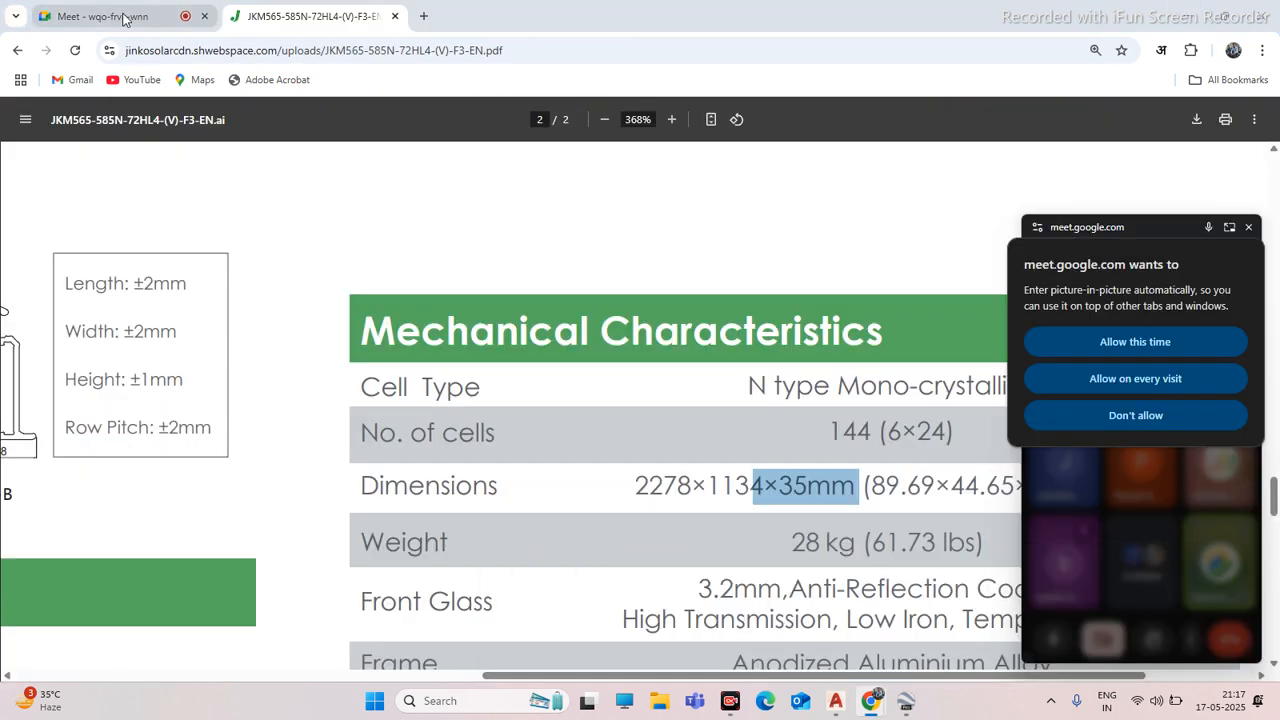
pyautogui.click(123, 20)
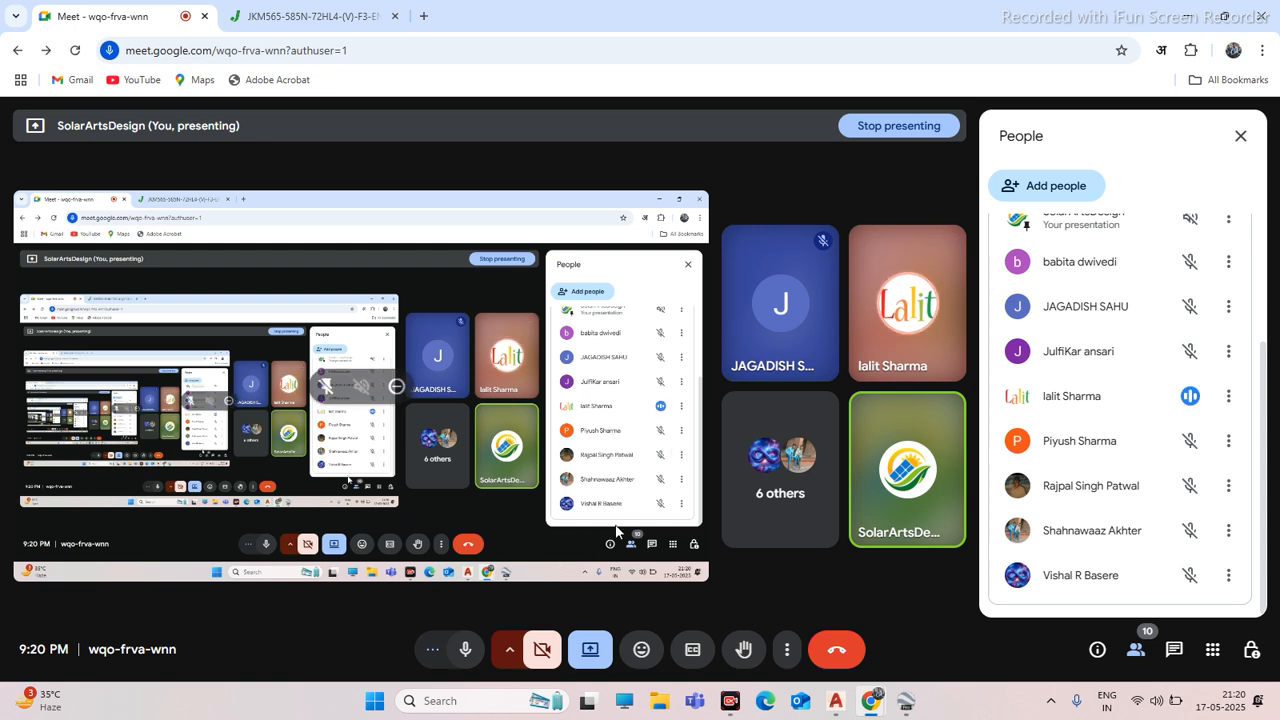
pyautogui.click(1185, 20)
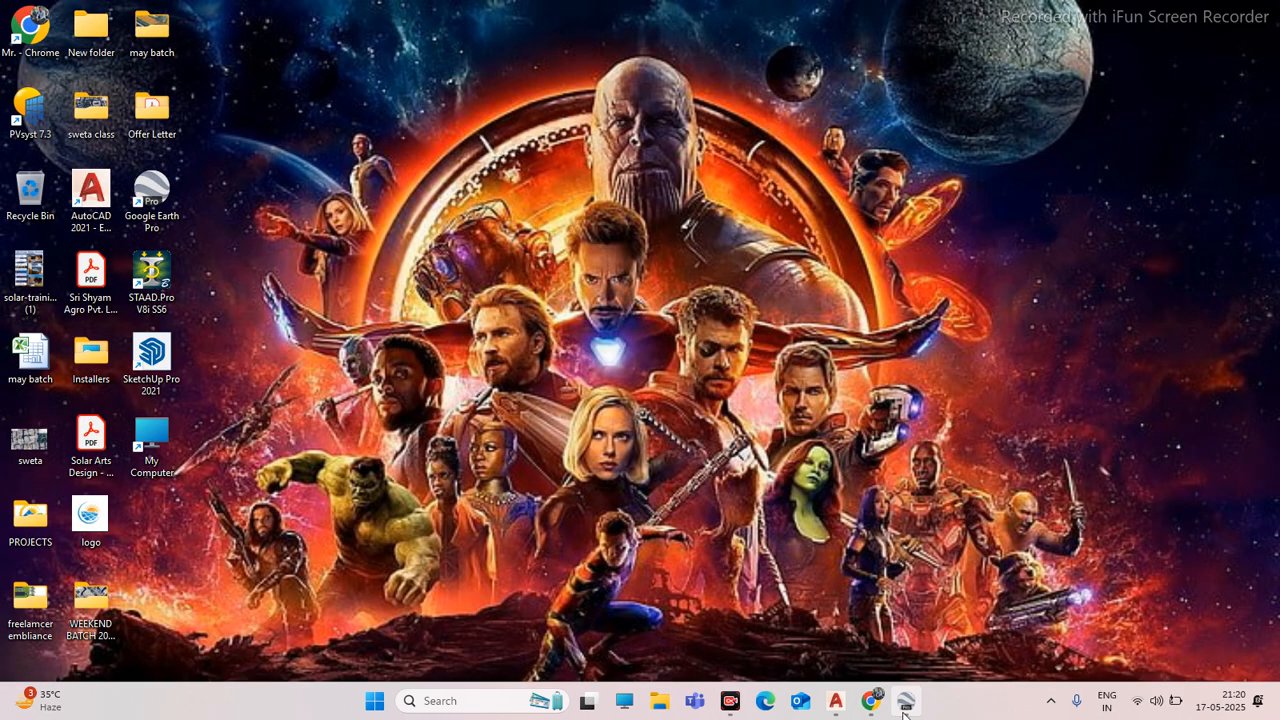
pyautogui.moveTo(870, 705)
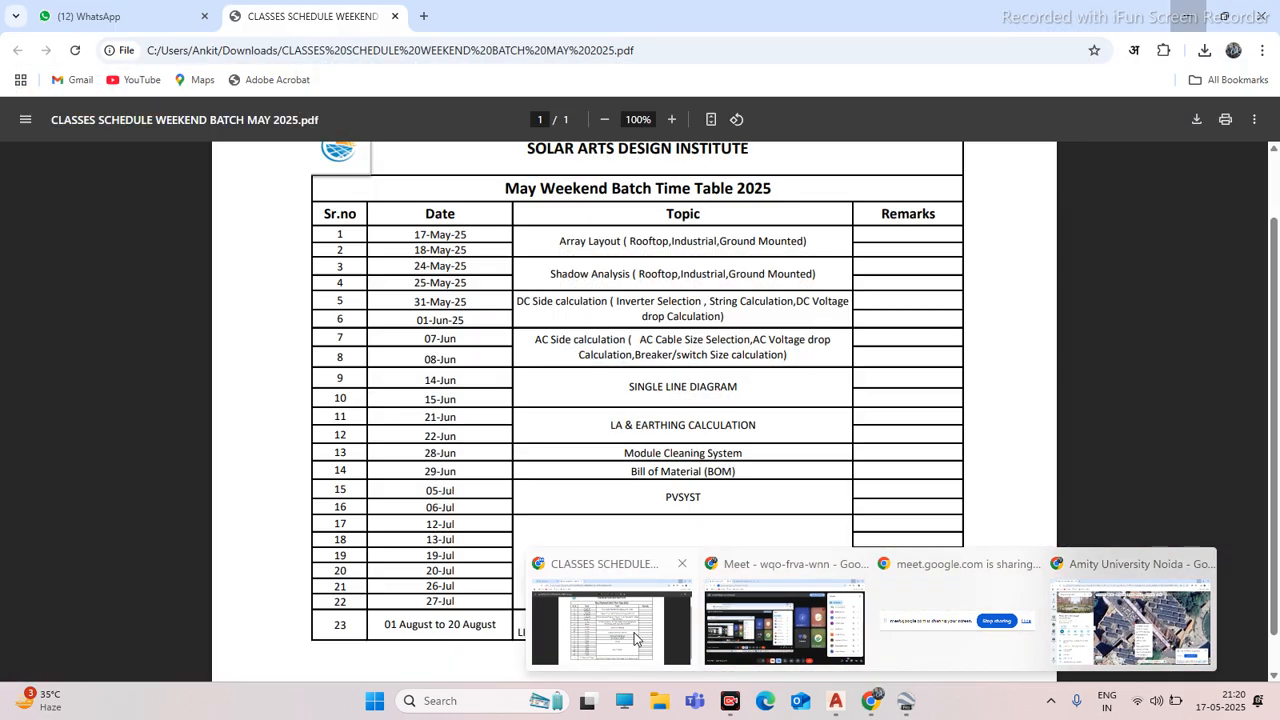
pyautogui.click(634, 638)
pyautogui.moveTo(870, 705)
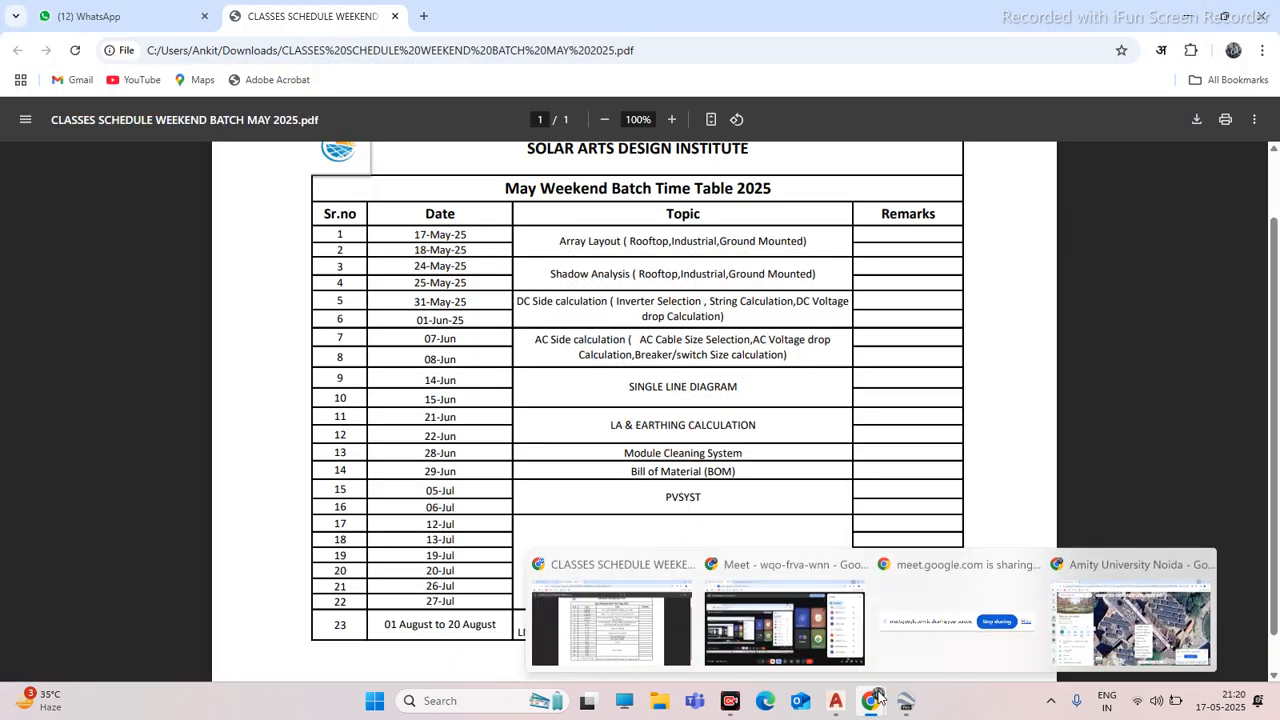
pyautogui.click(780, 627)
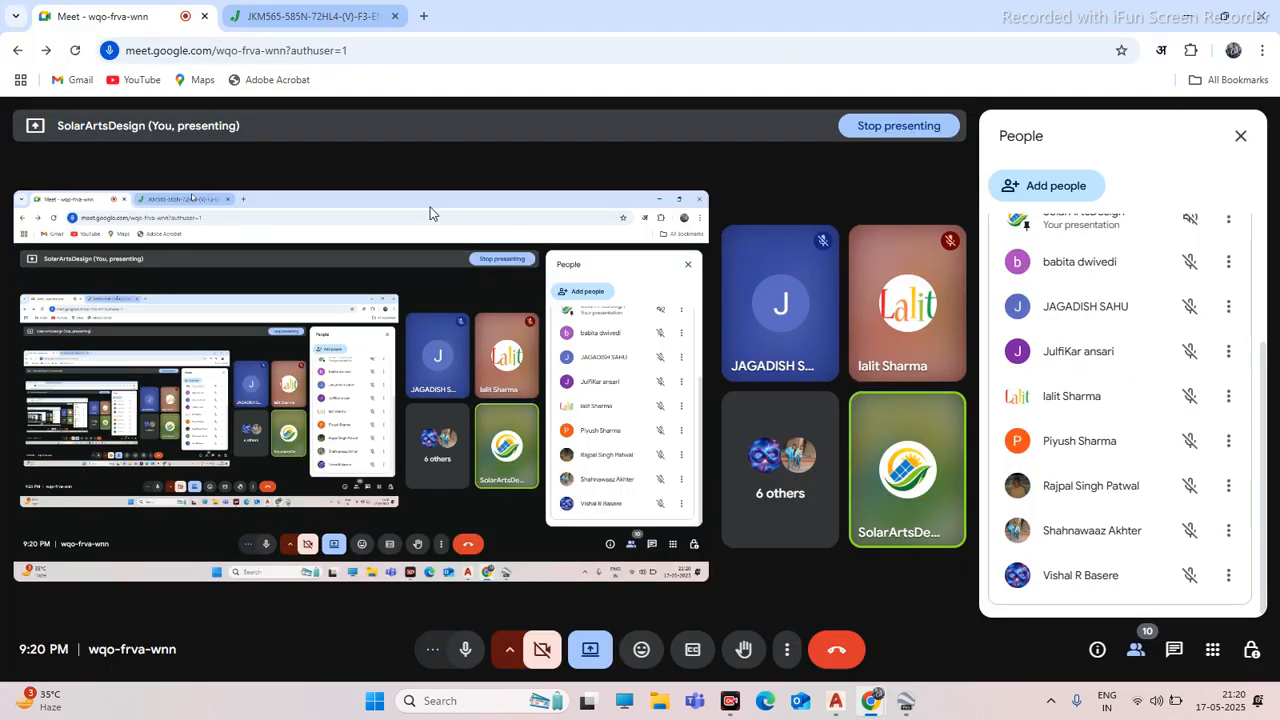
# Go back to the module datasheet and highlight the length and the width in the Dimensions row
pyautogui.hotkey('ctrl', 'Tab')
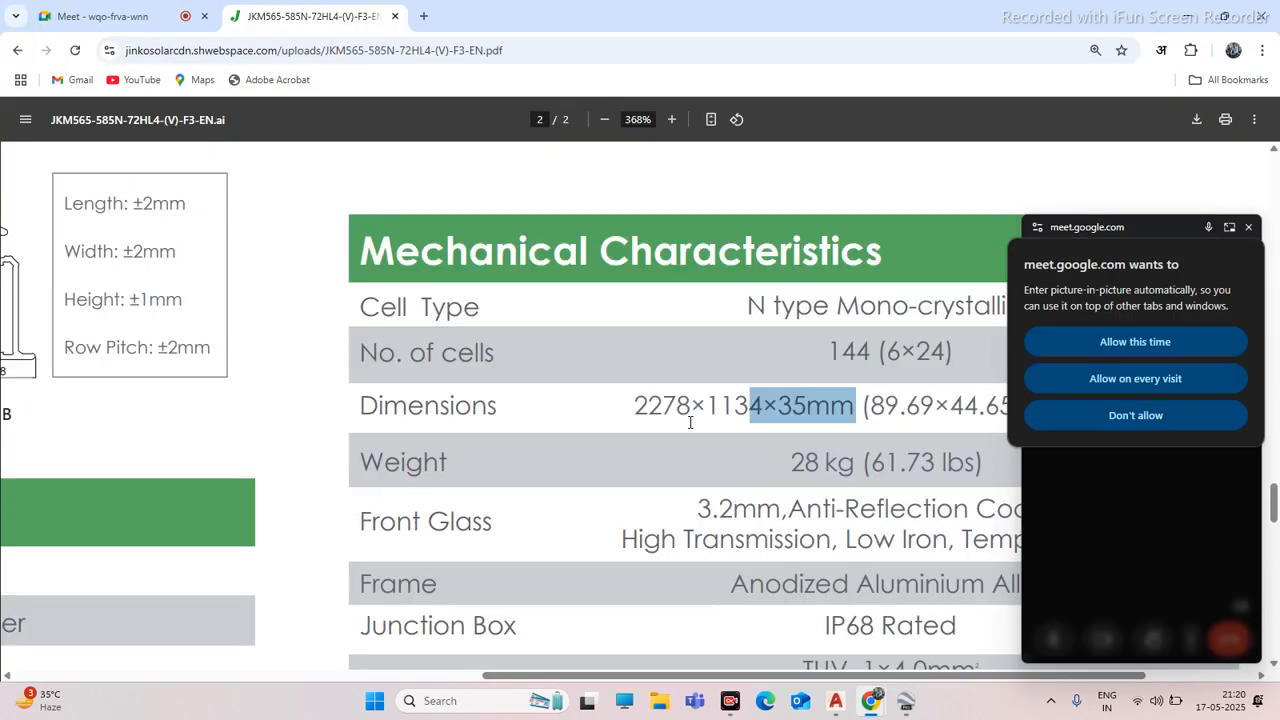
pyautogui.moveTo(693, 407); pyautogui.dragTo(649, 407)
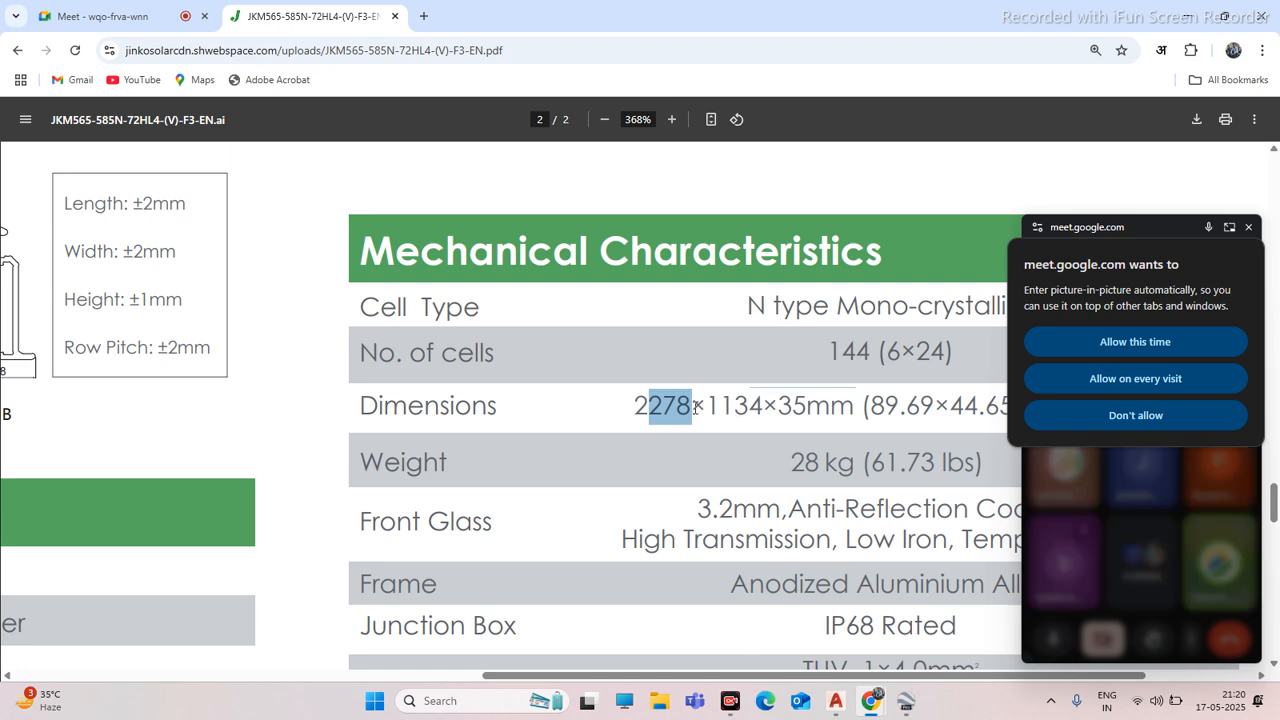
pyautogui.moveTo(763, 405); pyautogui.dragTo(716, 405)
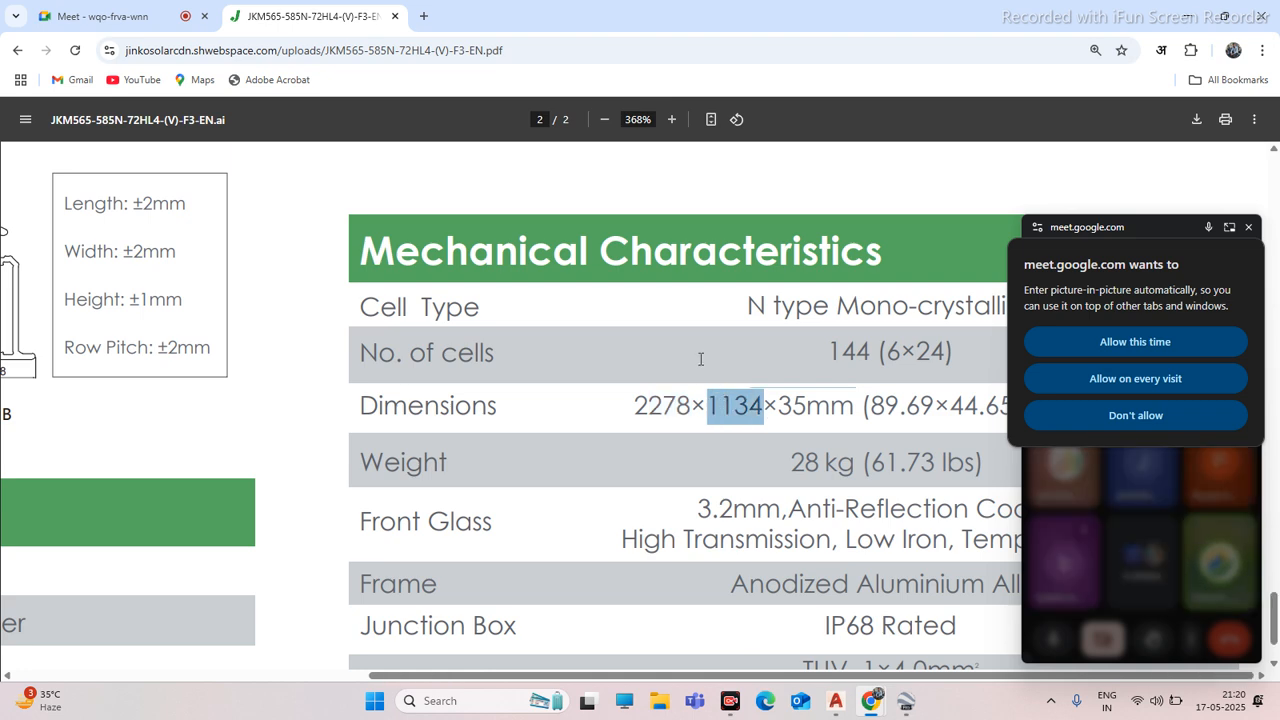
pyautogui.keyDown('ctrl'); pyautogui.scroll(-3, 705, 360); pyautogui.keyUp('ctrl')
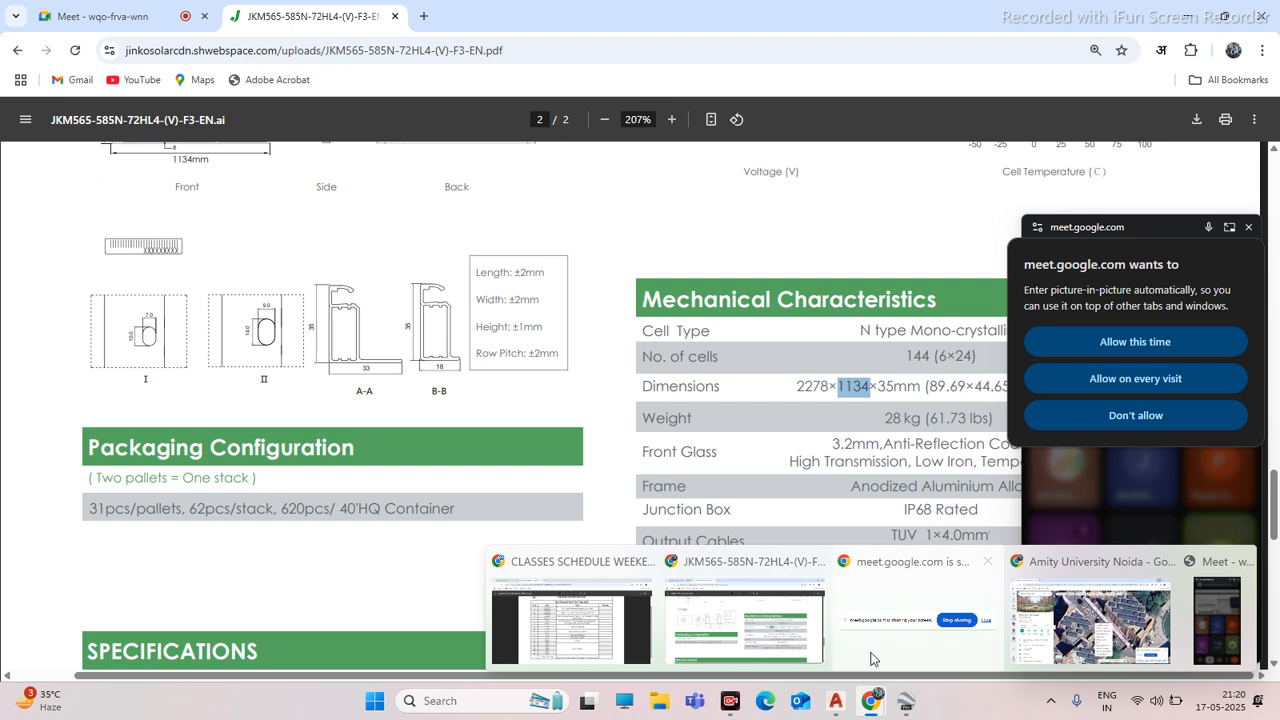
# Return to the AutoCAD drawing, allow Meet's picture-in-picture this time and send the floating call window back to its tab
pyautogui.click(905, 700)
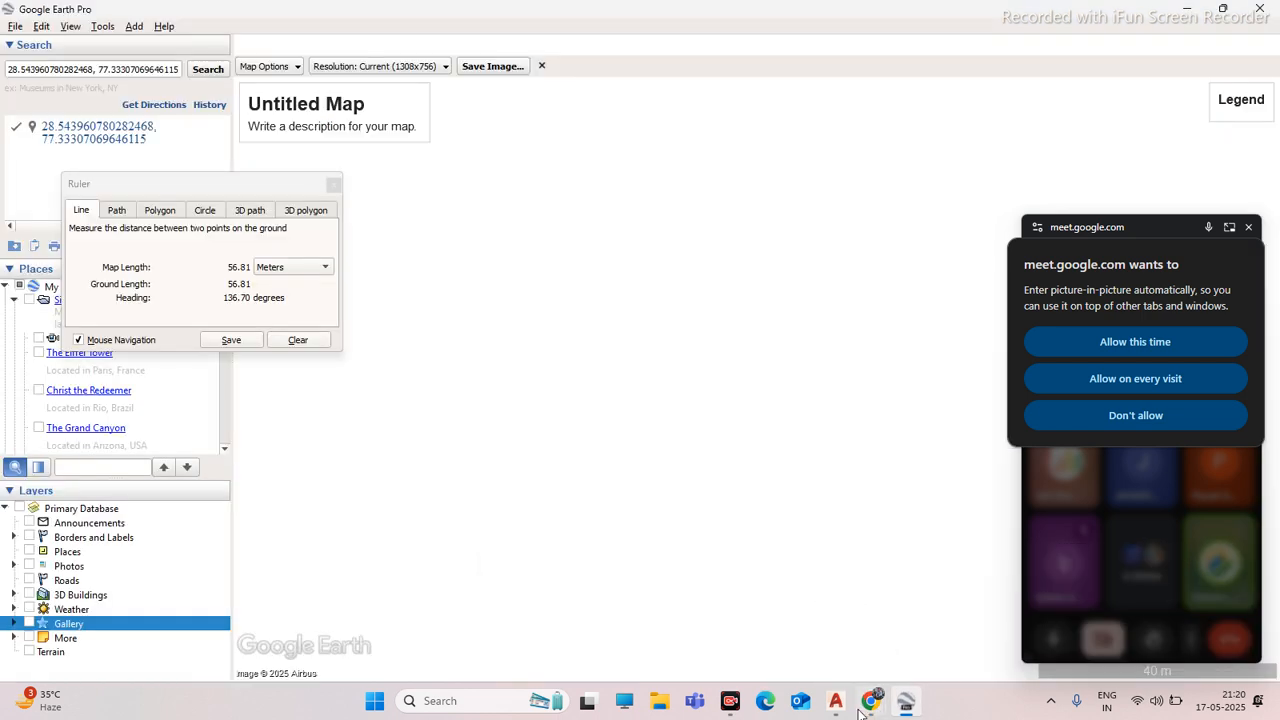
pyautogui.scroll(-1, 687, 332)
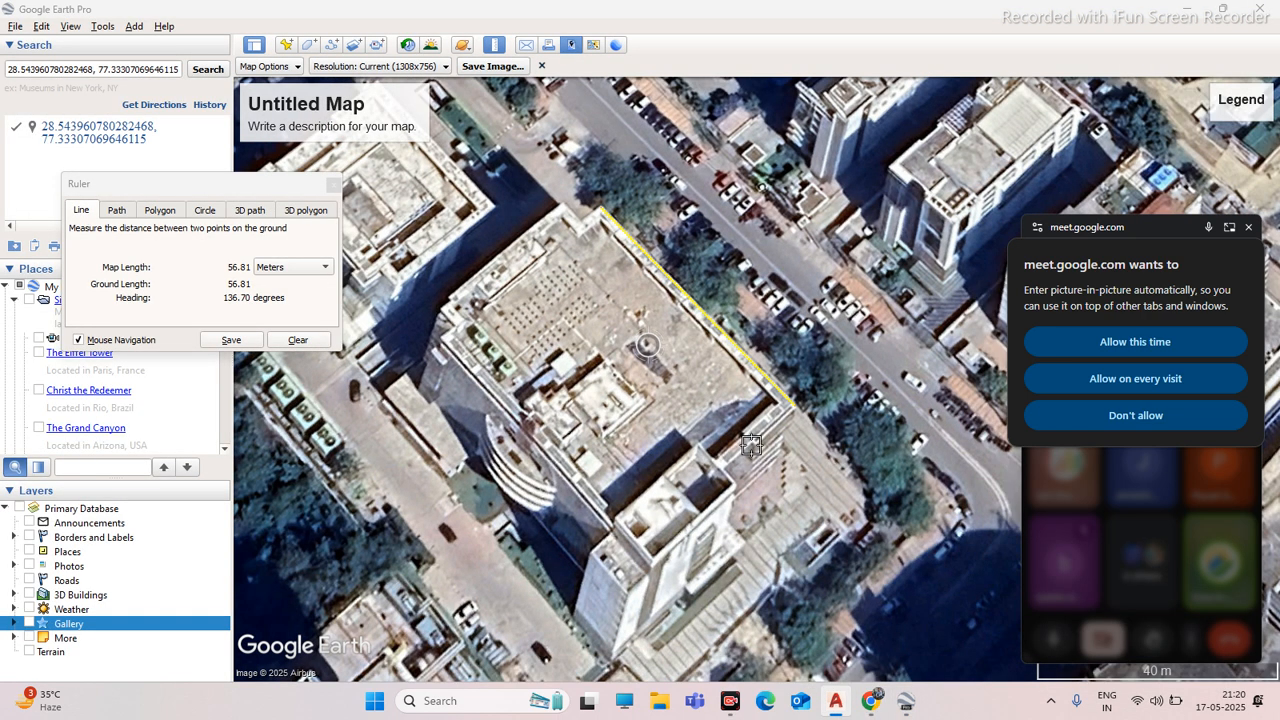
pyautogui.click(837, 702)
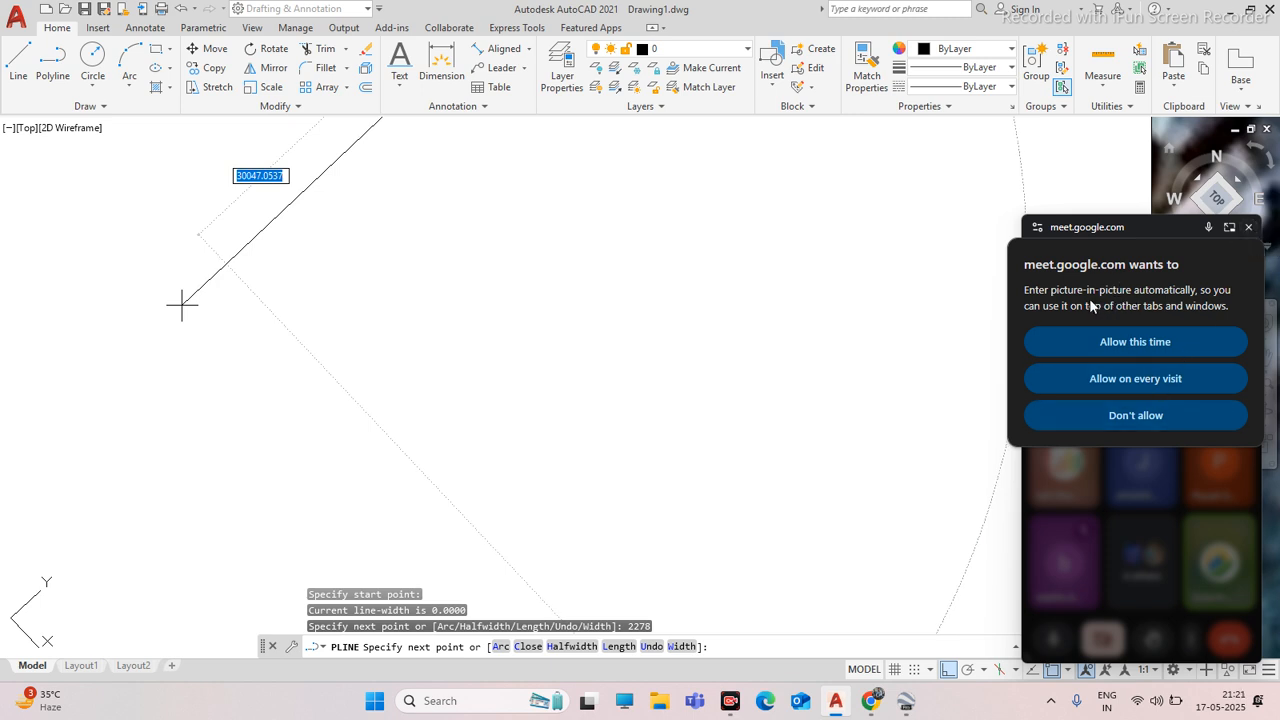
pyautogui.click(1160, 343)
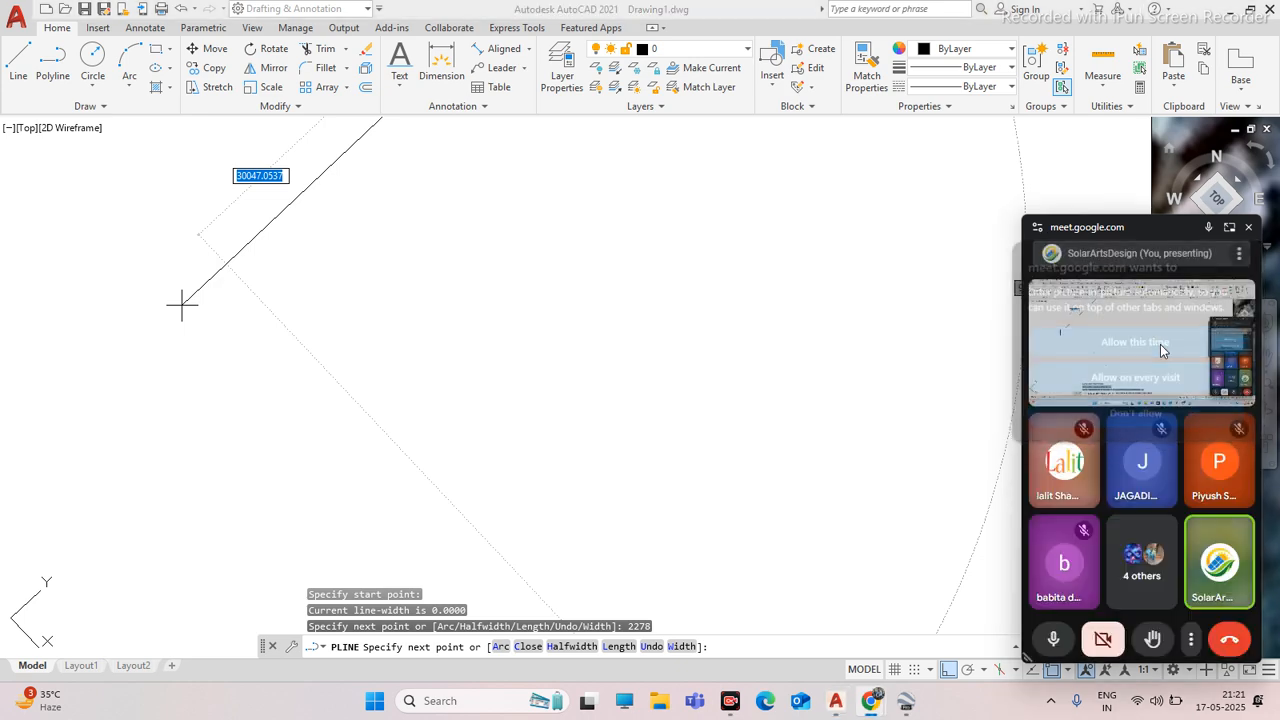
pyautogui.click(1229, 230)
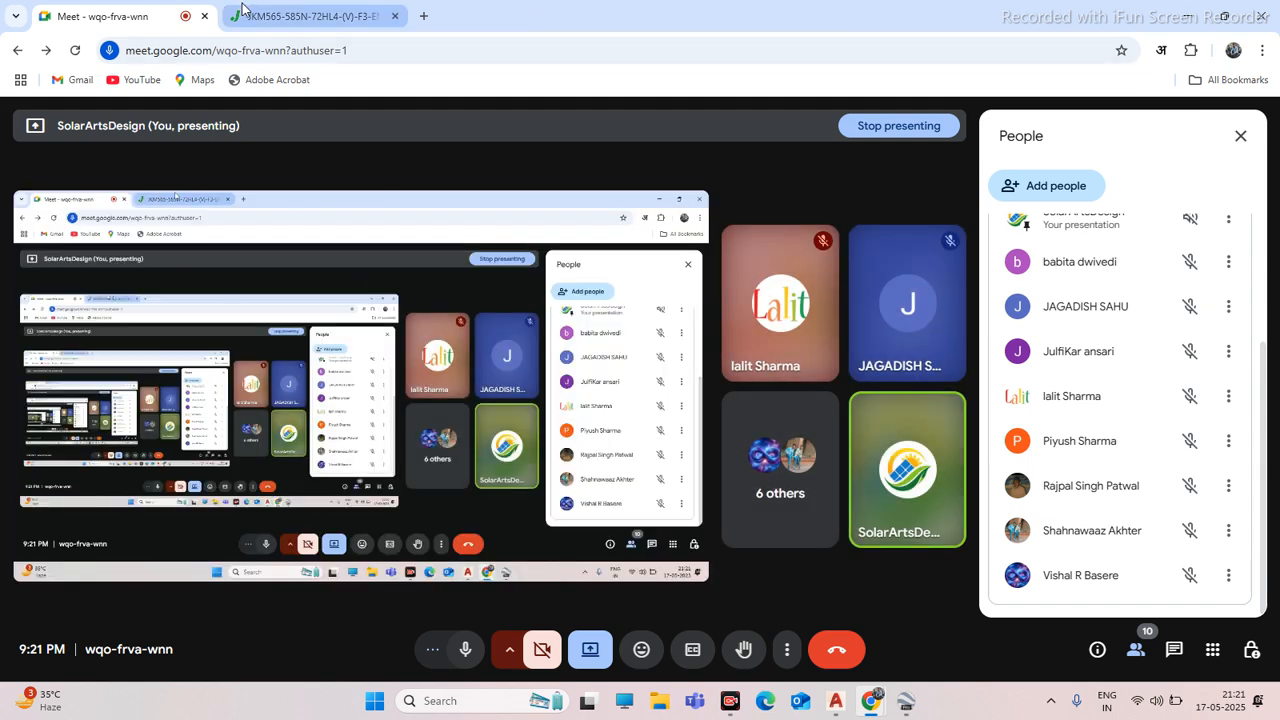
pyautogui.click(1188, 16)
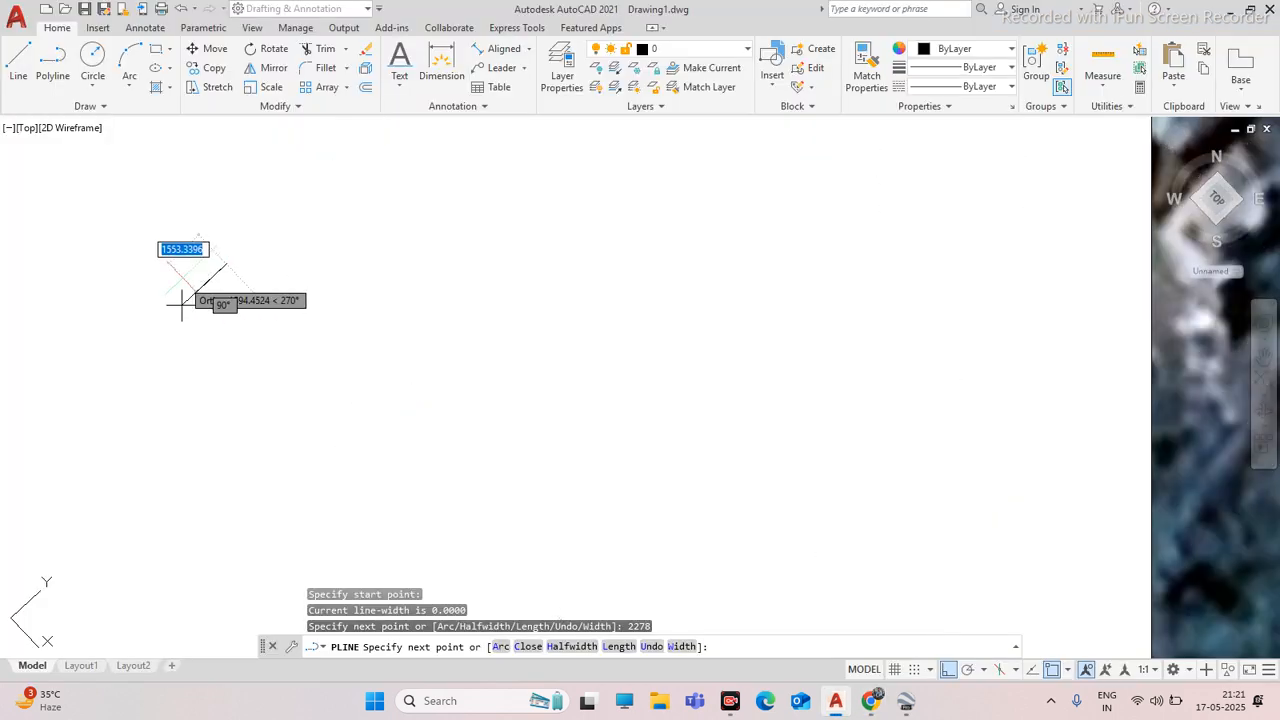
# Complete the module rectangle with 1134 and 2278 polyline segments, then join it back to the start point and end the command
pyautogui.scroll(6, 212, 277)
pyautogui.write('1134')
pyautogui.press('Return')
pyautogui.write('2278')
pyautogui.press('Return')
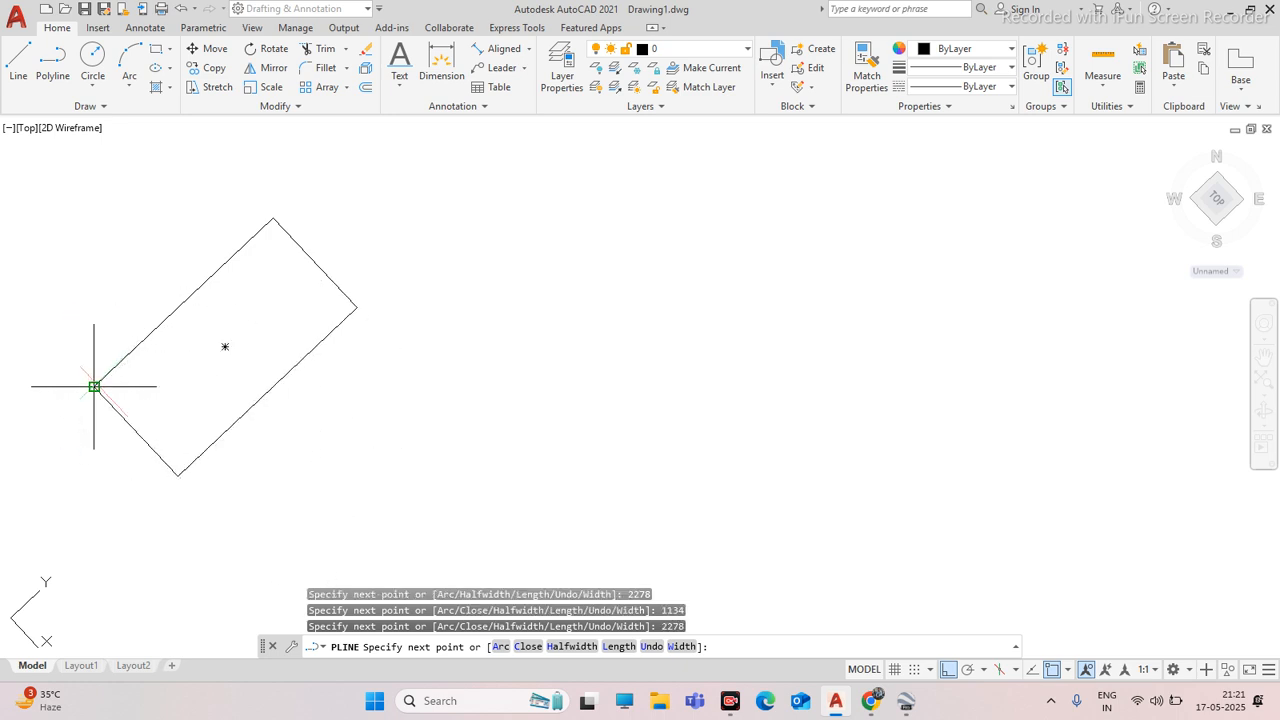
pyautogui.click(94, 386)
pyautogui.press('Escape')
pyautogui.scroll(-5, 485, 354)
pyautogui.scroll(4, 425, 352)
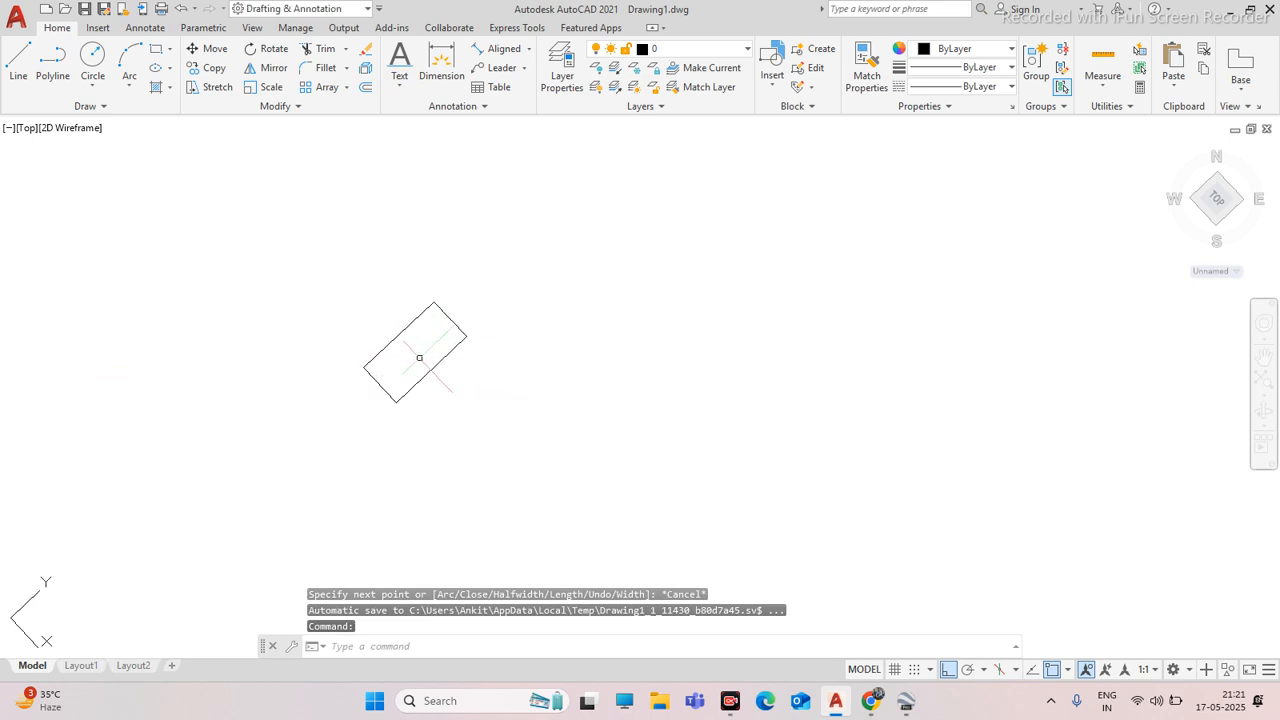
pyautogui.scroll(-8, 480, 305)
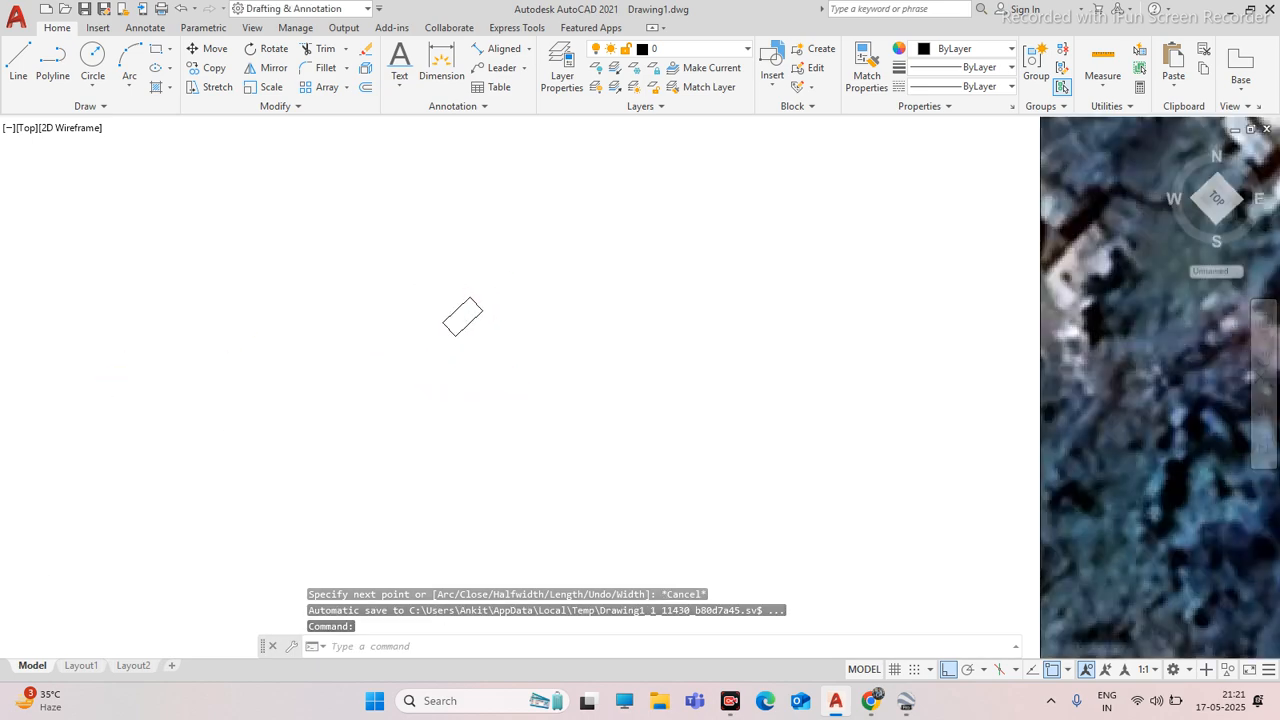
pyautogui.scroll(6, 489, 308)
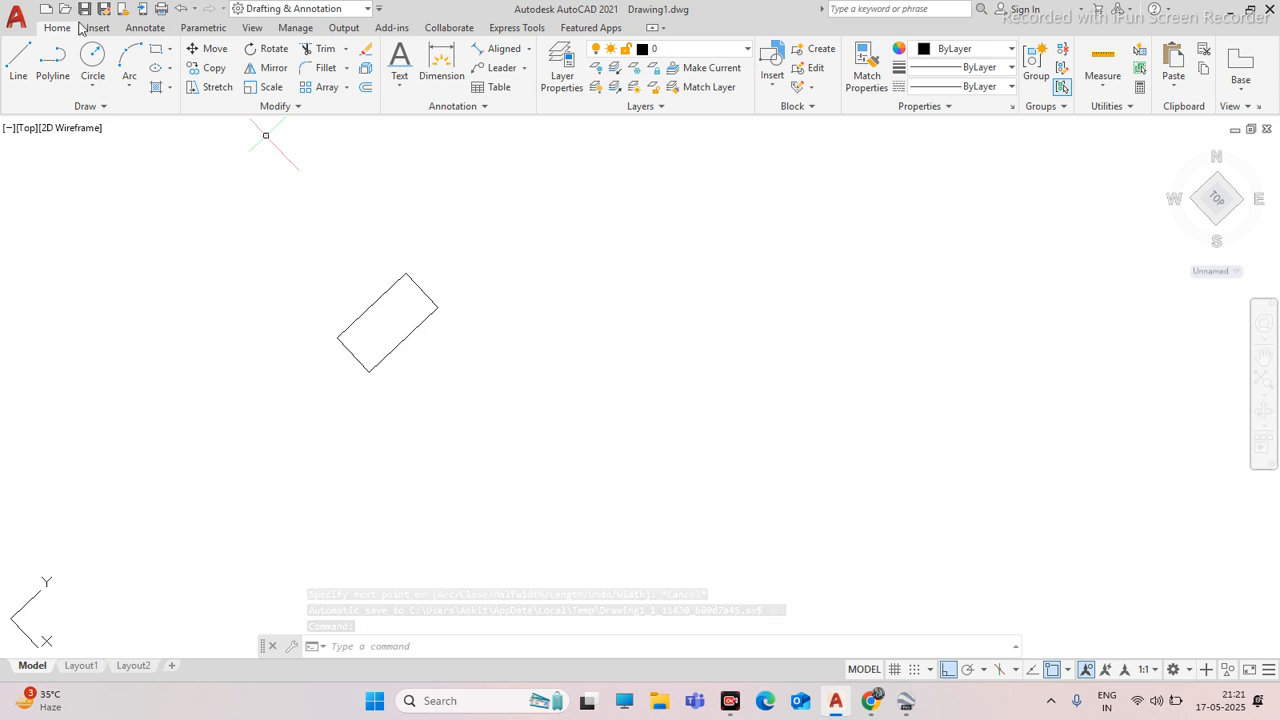
pyautogui.click(97, 28)
pyautogui.click(57, 28)
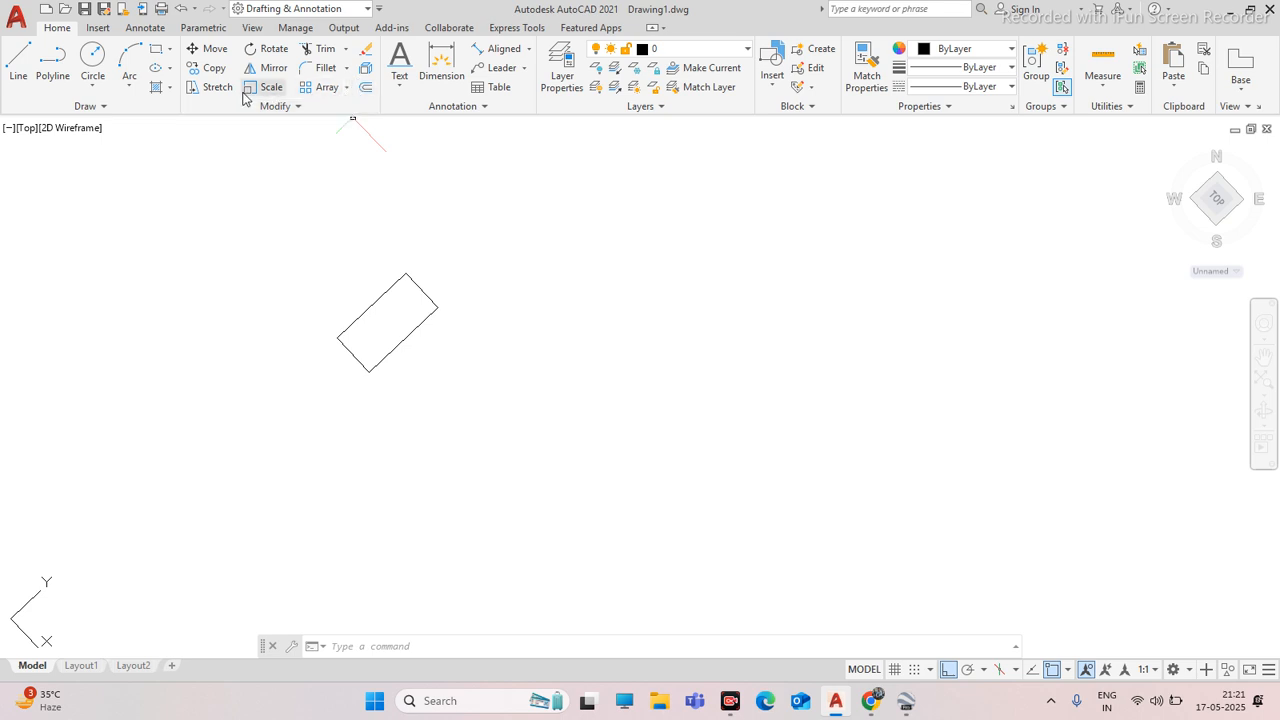
# Offset the module rectangle inward by 35 to draw the inner frame line, then end the command
pyautogui.write('off')
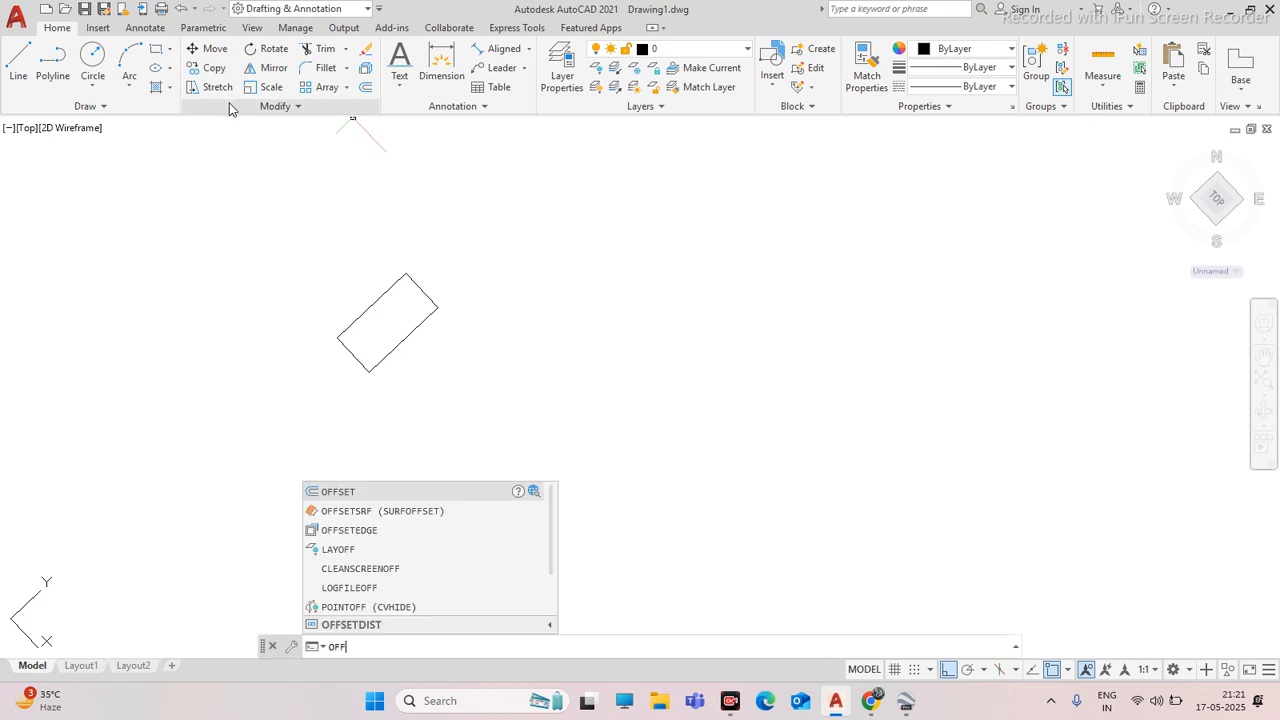
pyautogui.press('Escape')
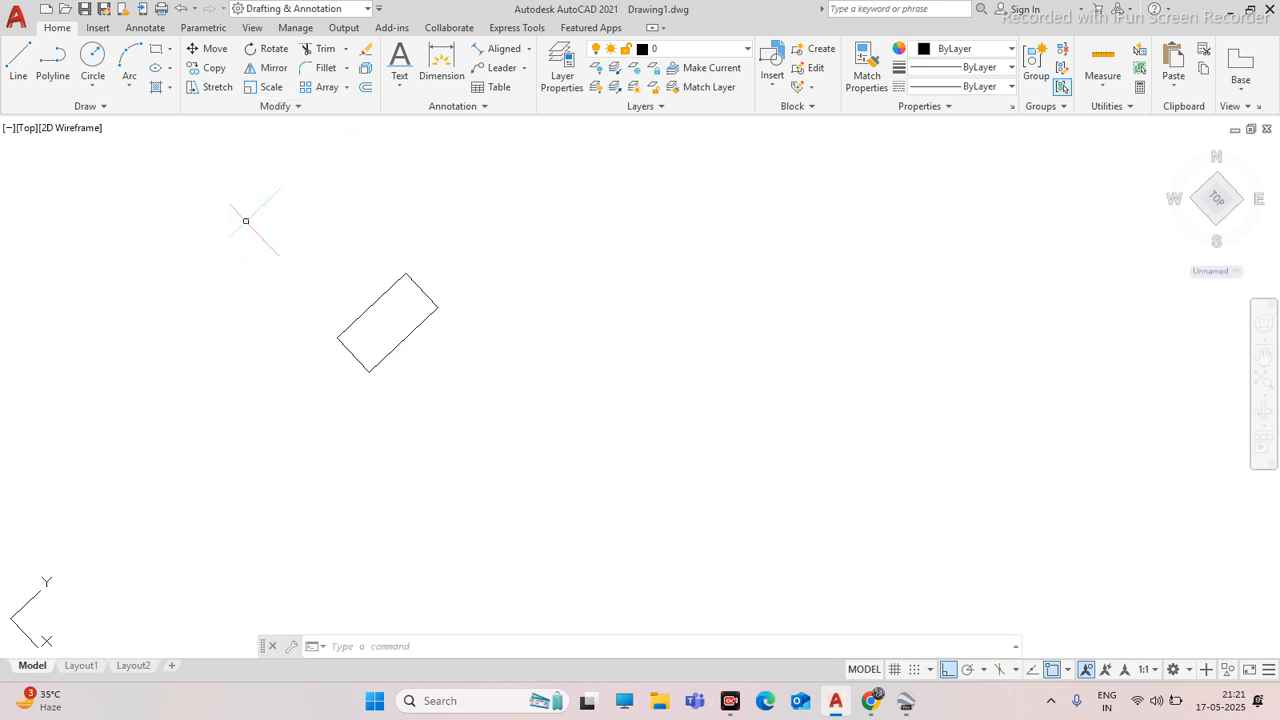
pyautogui.click(365, 88)
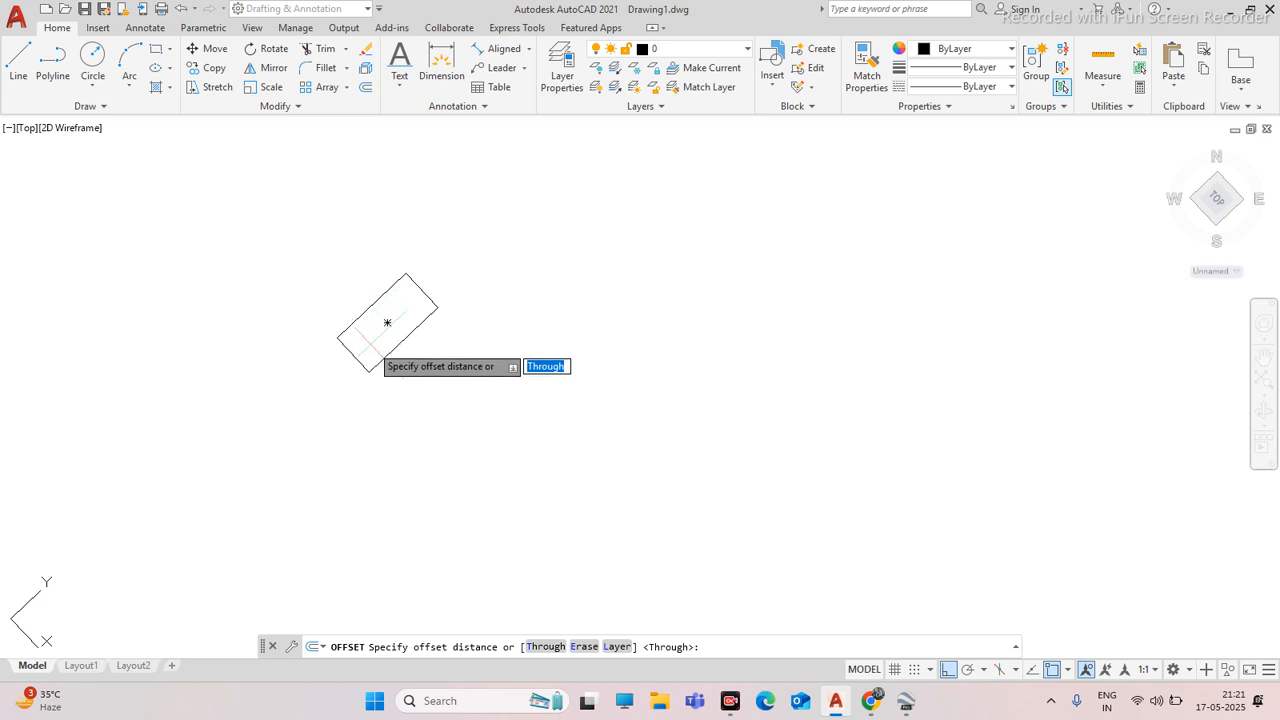
pyautogui.scroll(4, 375, 338)
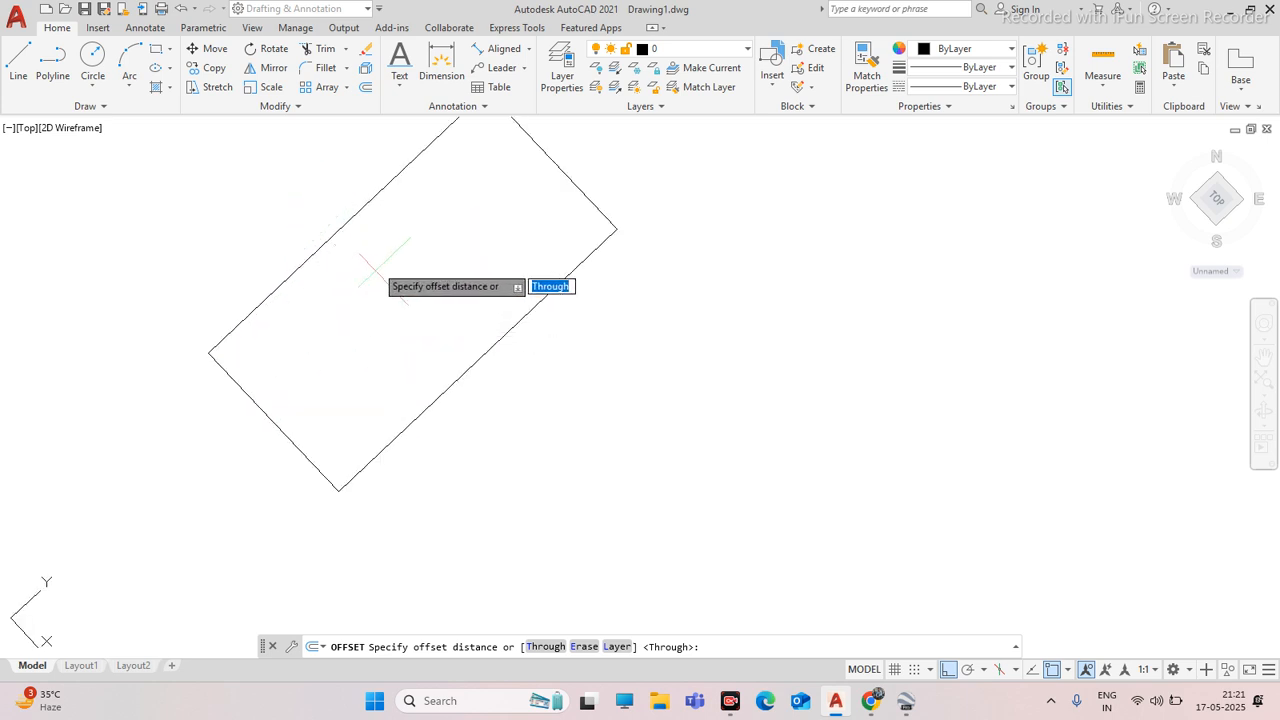
pyautogui.write('35')
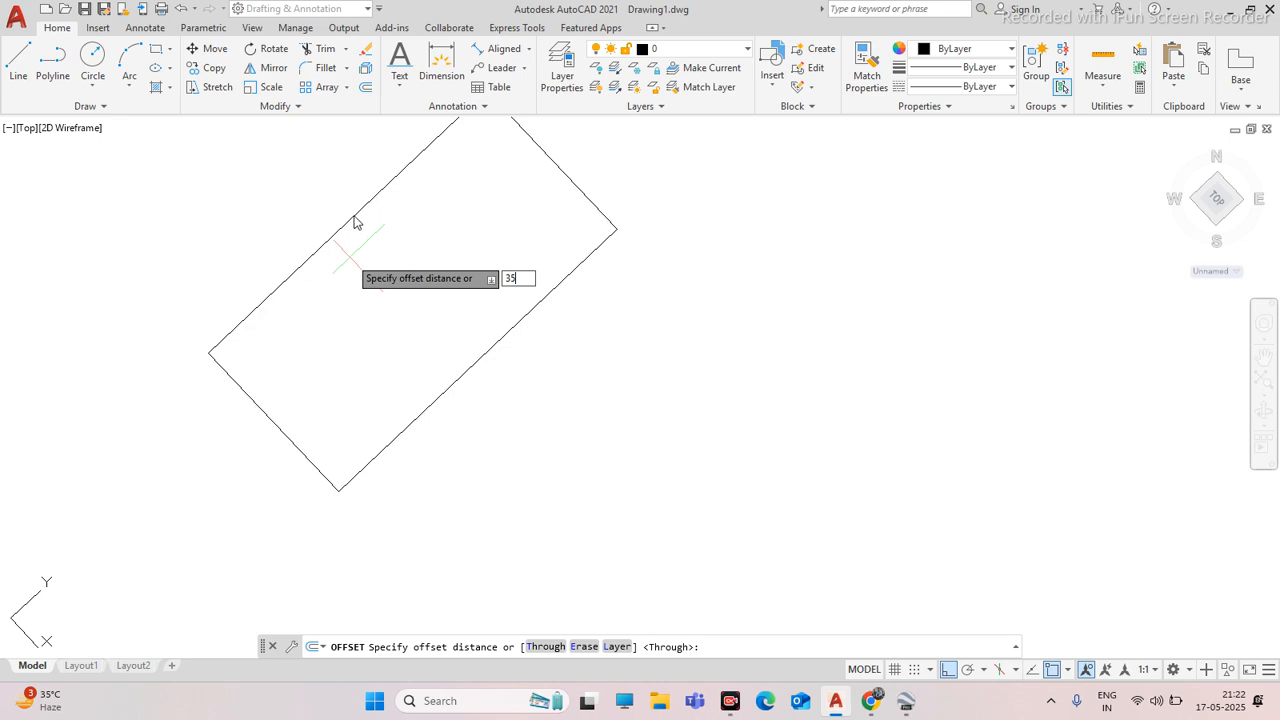
pyautogui.press('Return')
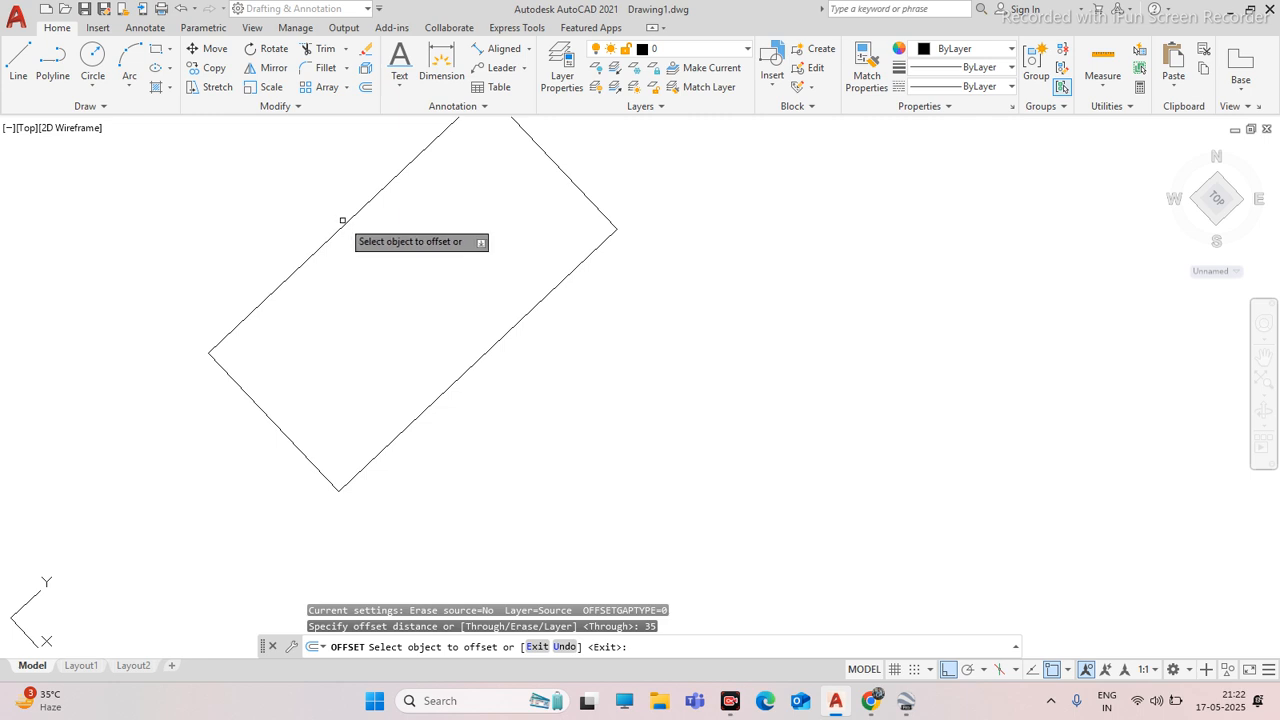
pyautogui.click(346, 221)
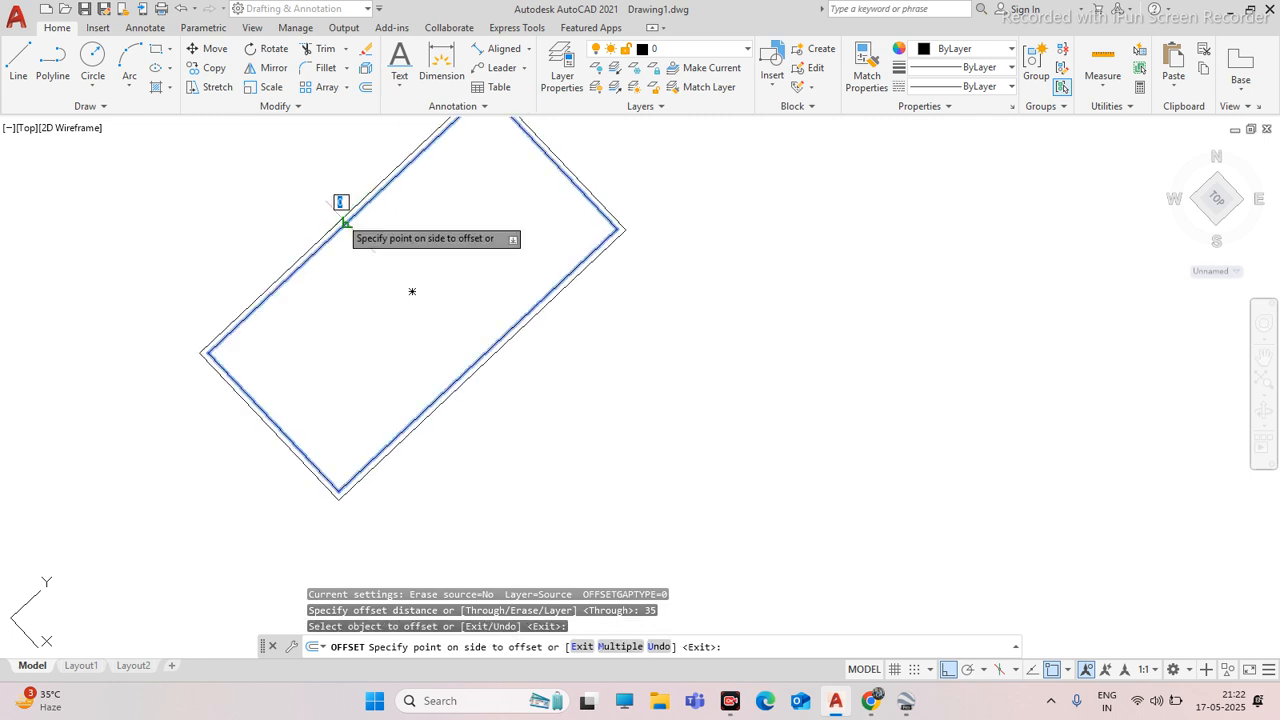
pyautogui.scroll(2, 305, 200)
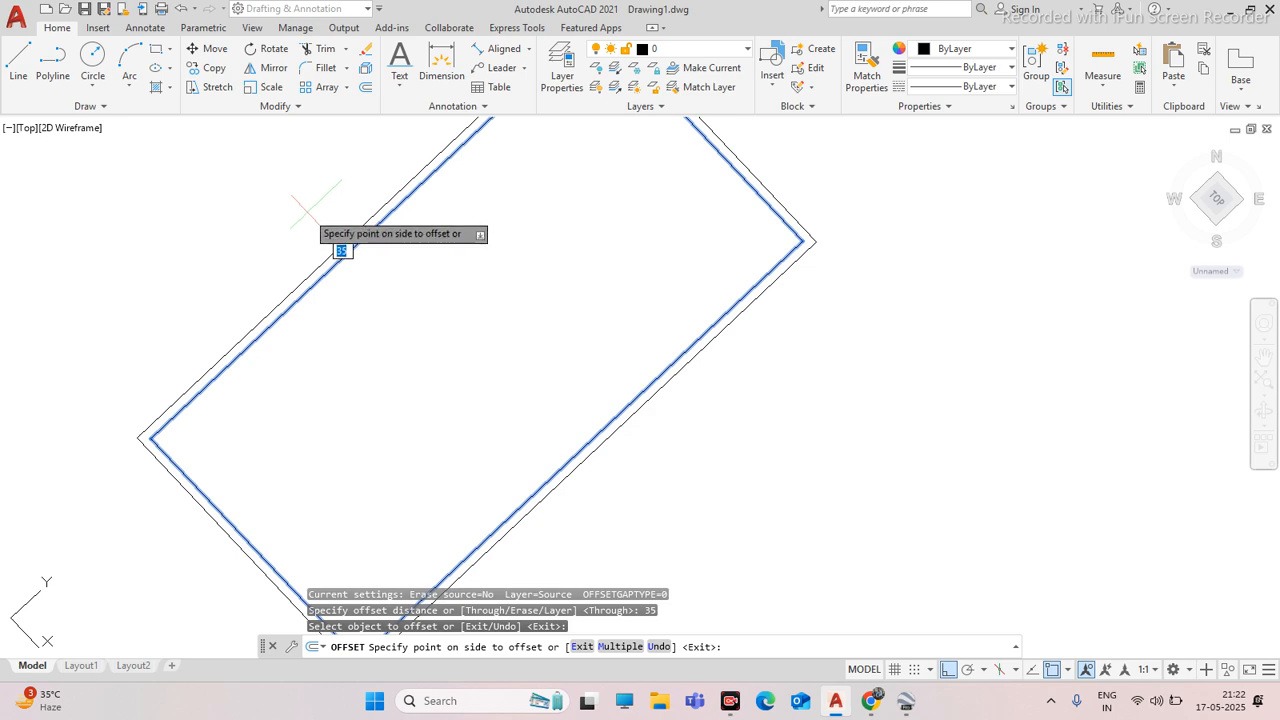
pyautogui.click(425, 300)
pyautogui.scroll(-3, 424, 299)
pyautogui.press('Escape')
pyautogui.scroll(-6, 425, 300)
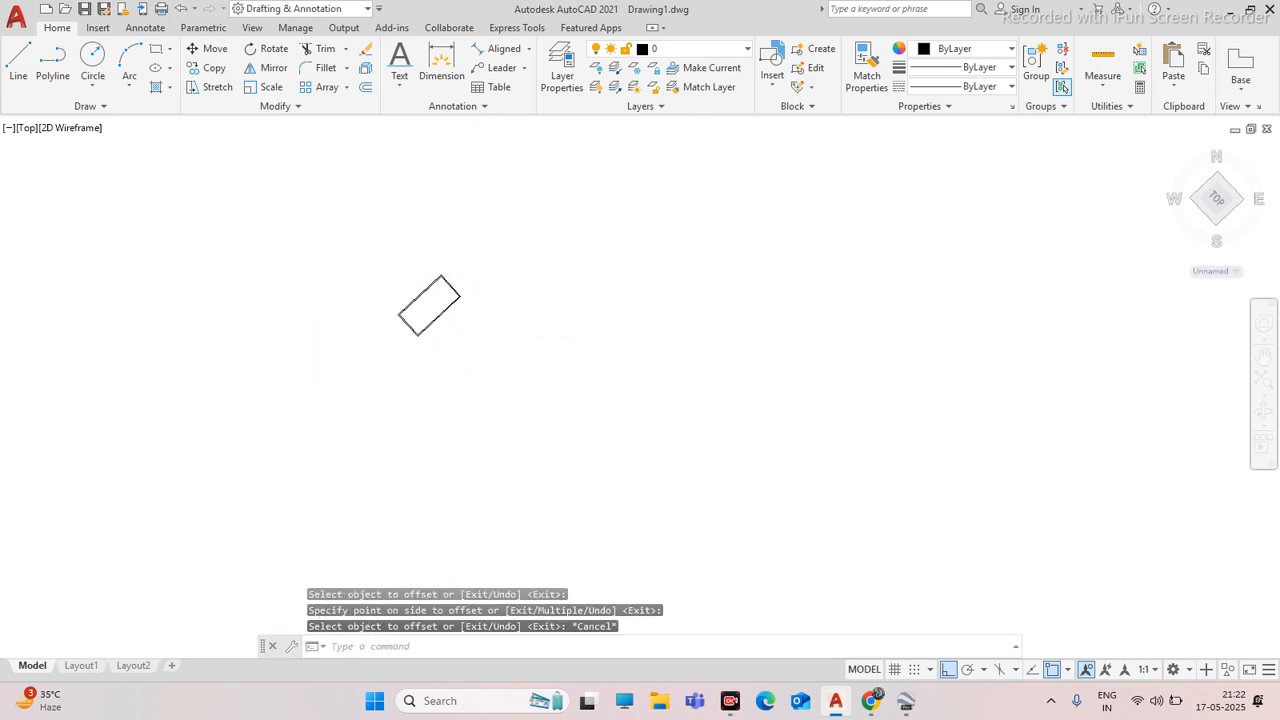
# Set the color of both module rectangles to Blue and clear the selection
pyautogui.scroll(8, 1002, 261)
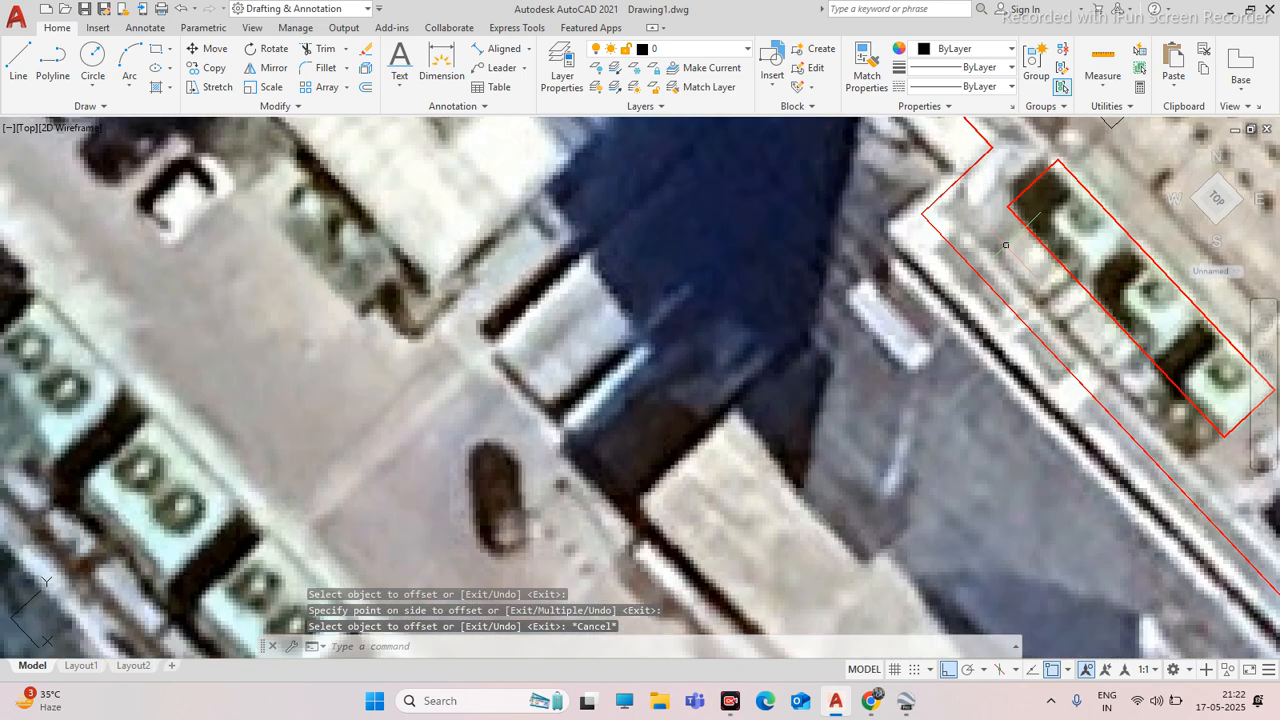
pyautogui.scroll(-8, 785, 240)
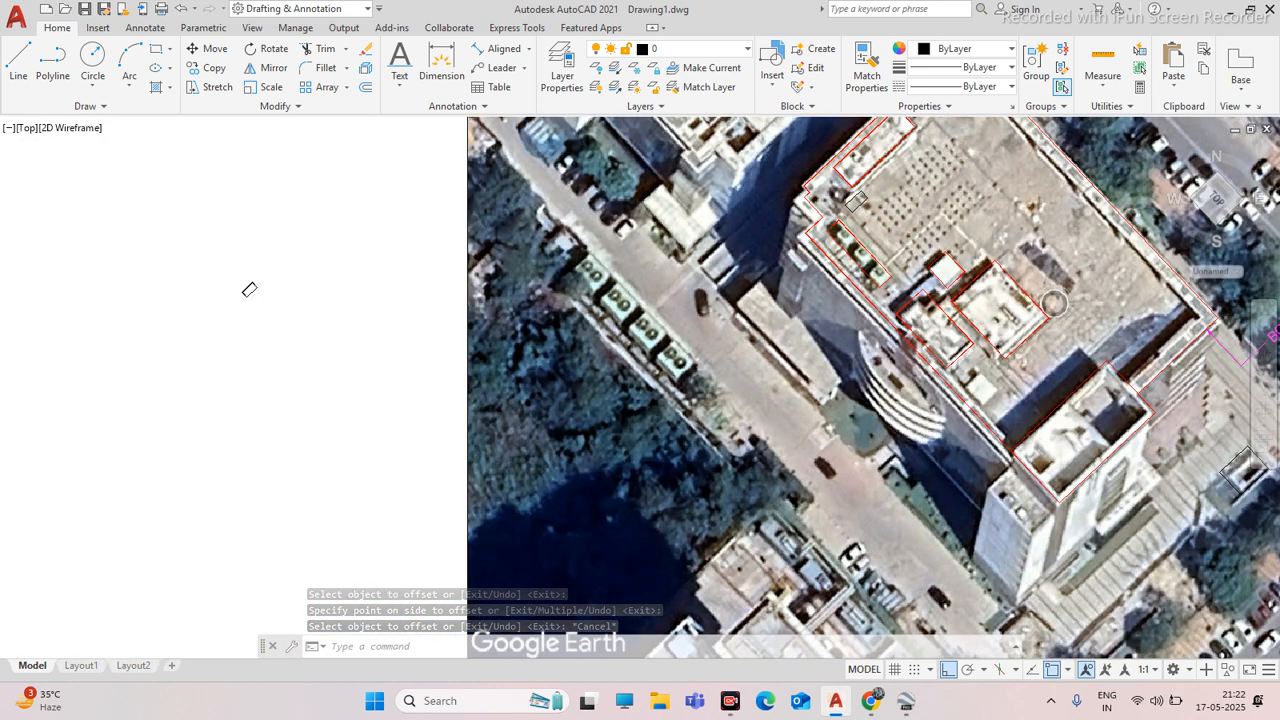
pyautogui.scroll(5, 860, 212)
pyautogui.scroll(-5, 673, 237)
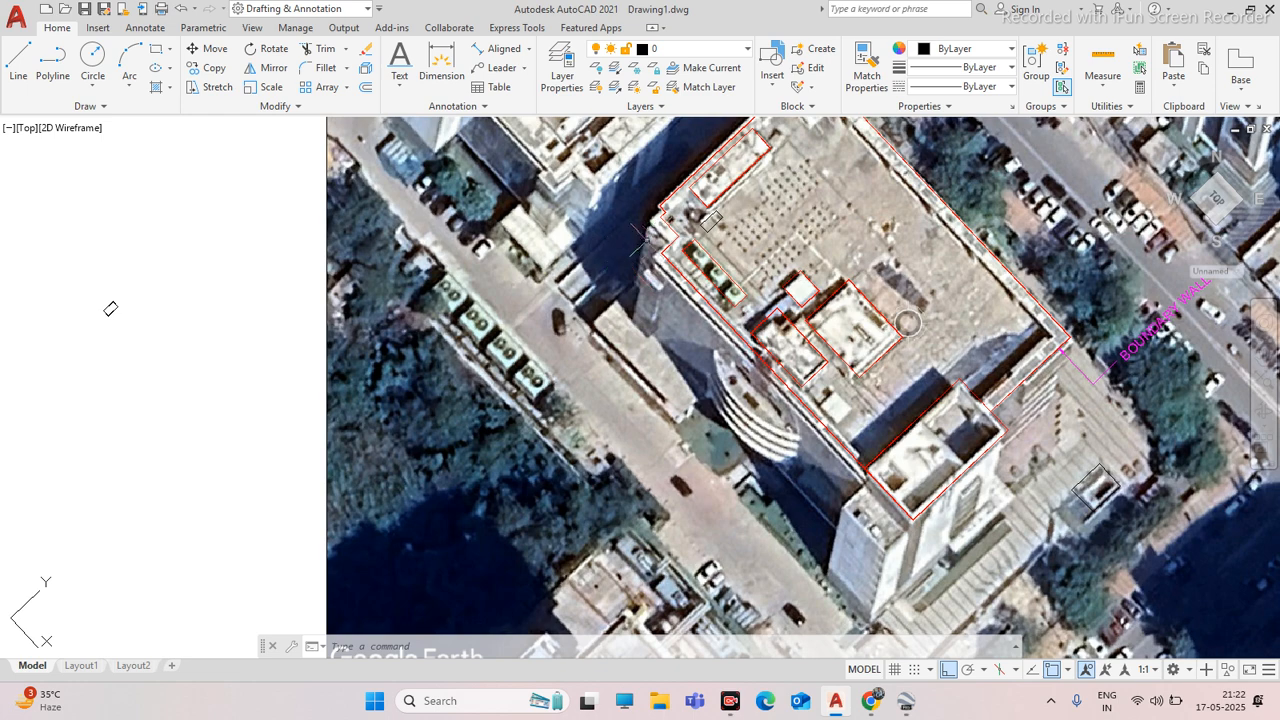
pyautogui.scroll(-2, 694, 266)
pyautogui.scroll(10, 330, 292)
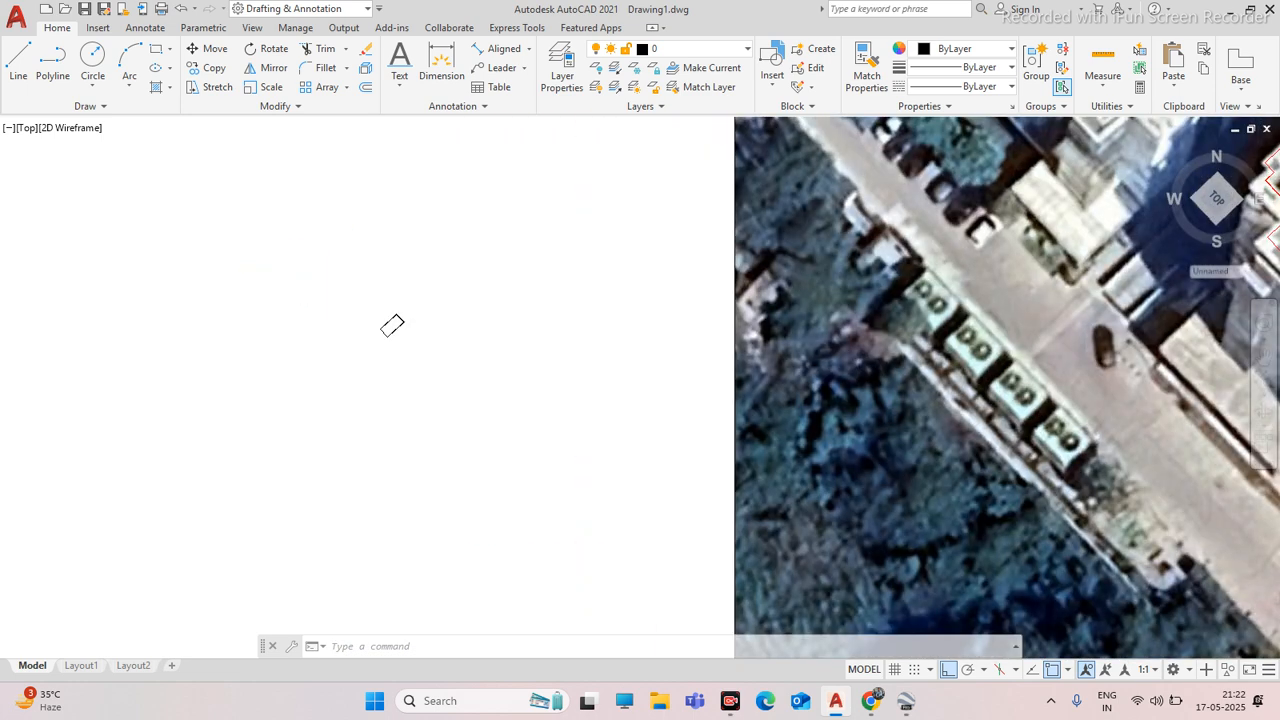
pyautogui.click(499, 289)
pyautogui.click(330, 446)
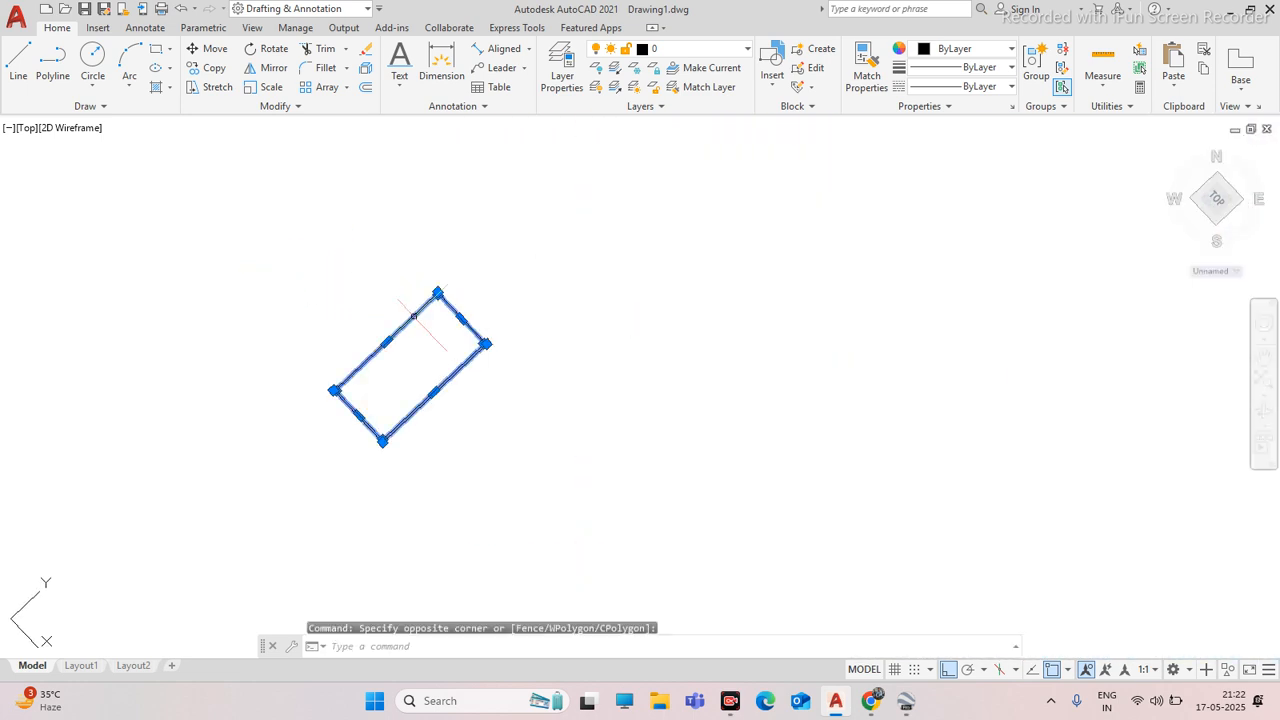
pyautogui.click(965, 48)
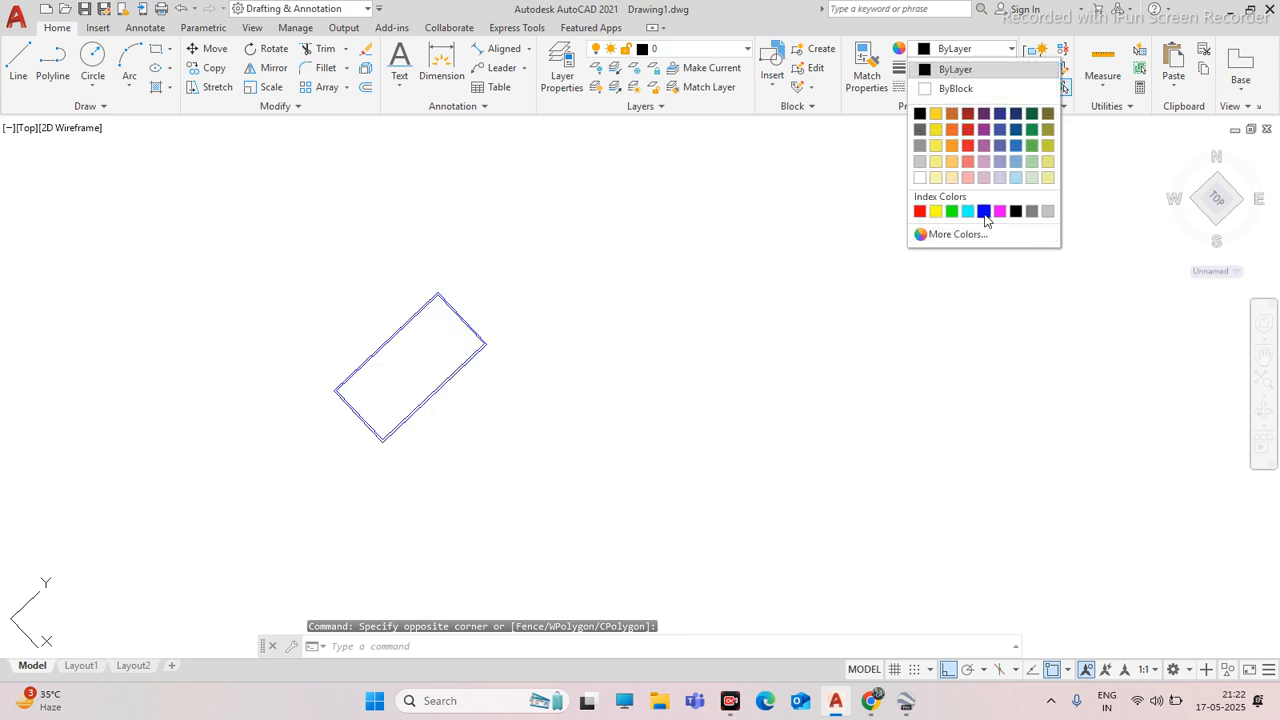
pyautogui.click(984, 211)
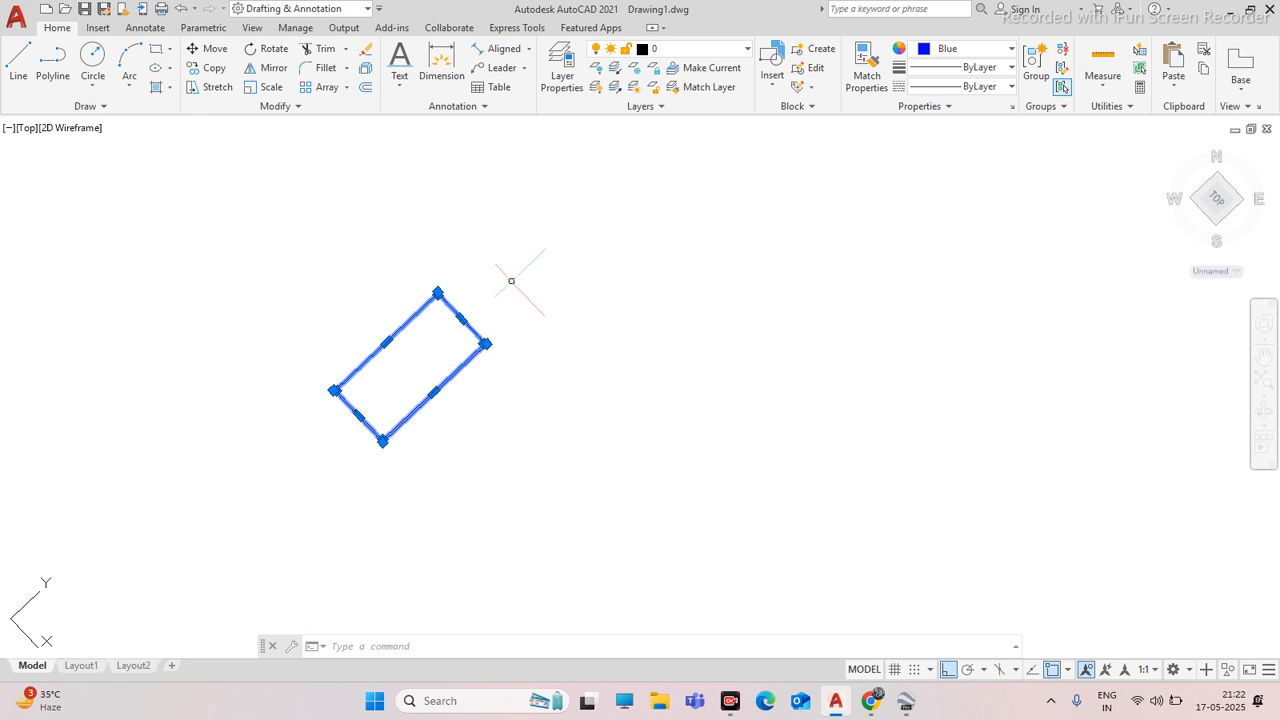
pyautogui.click(428, 323)
pyautogui.press('Escape')
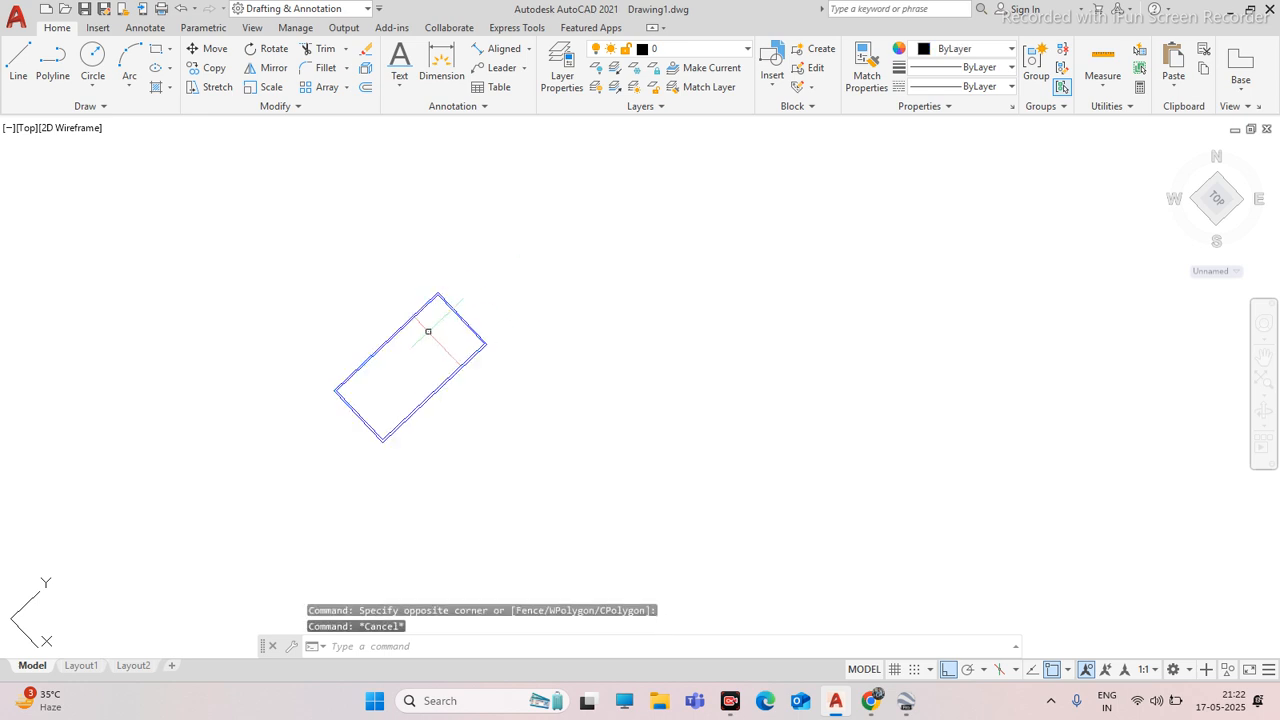
# Reselect the outer and inner module rectangles and apply the Blue color again
pyautogui.scroll(5, 432, 324)
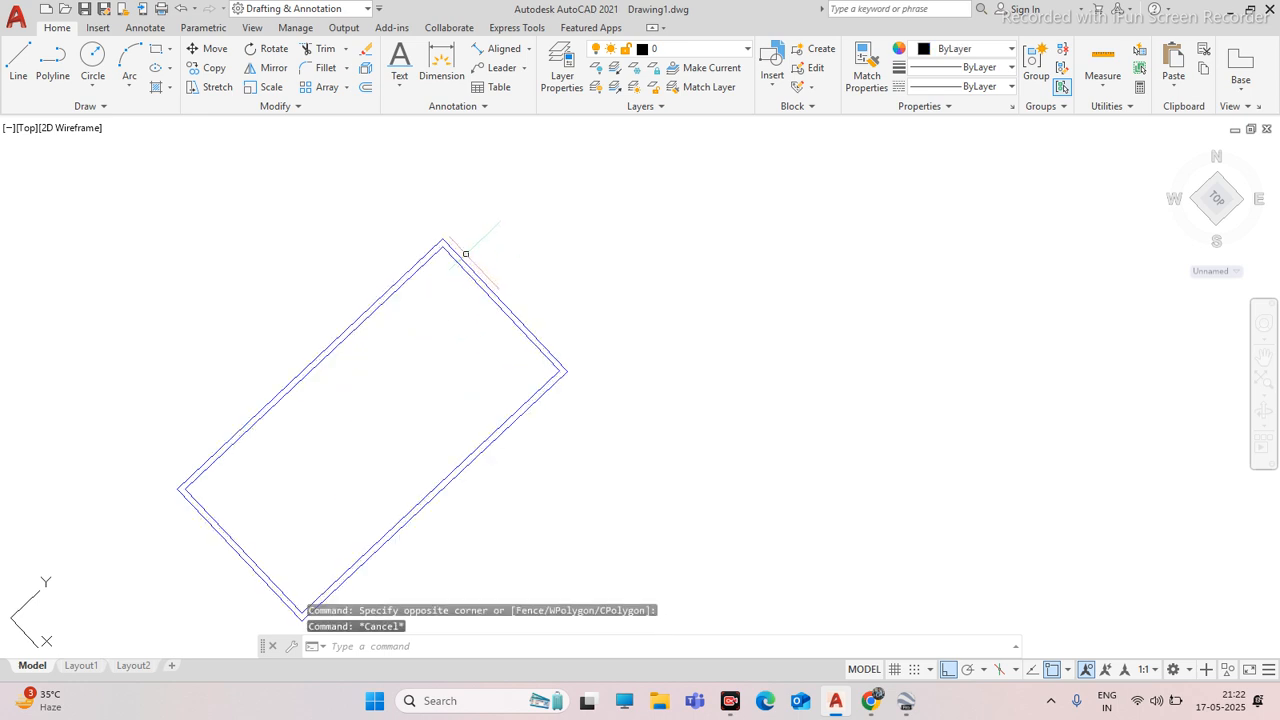
pyautogui.scroll(-8, 510, 243)
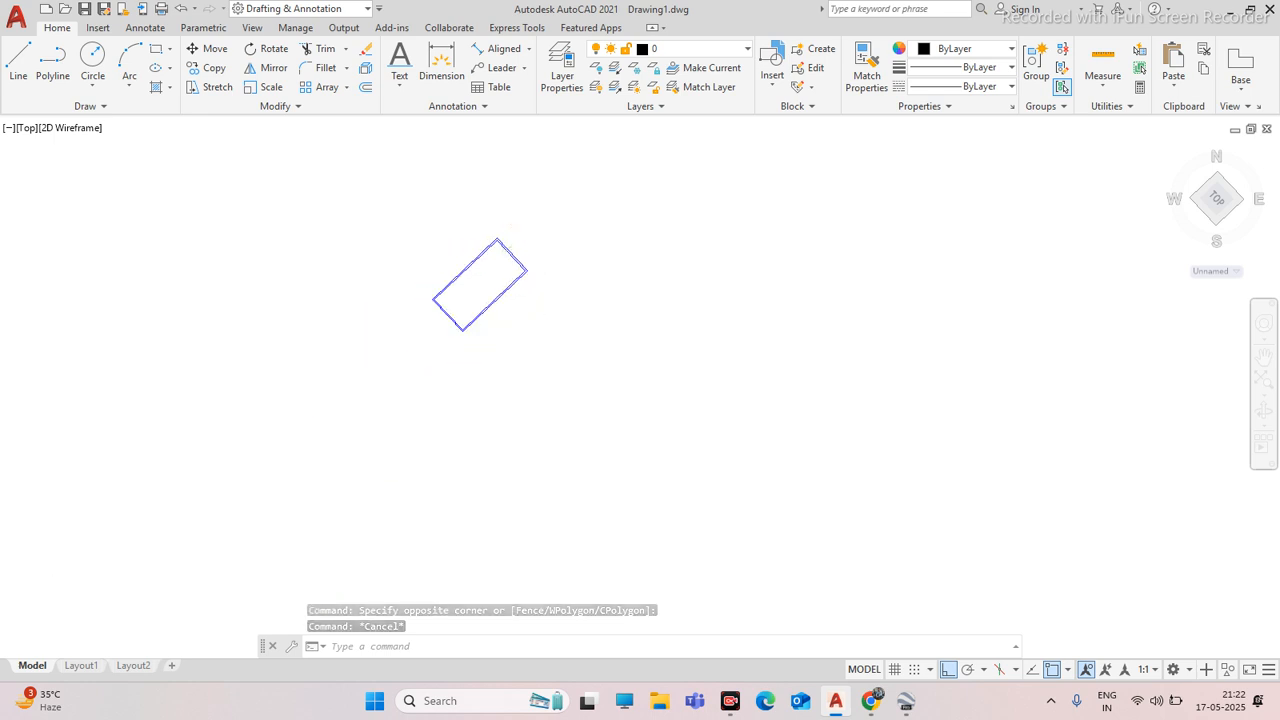
pyautogui.press('Escape')
pyautogui.scroll(5, 537, 248)
pyautogui.click(534, 232)
pyautogui.click(447, 245)
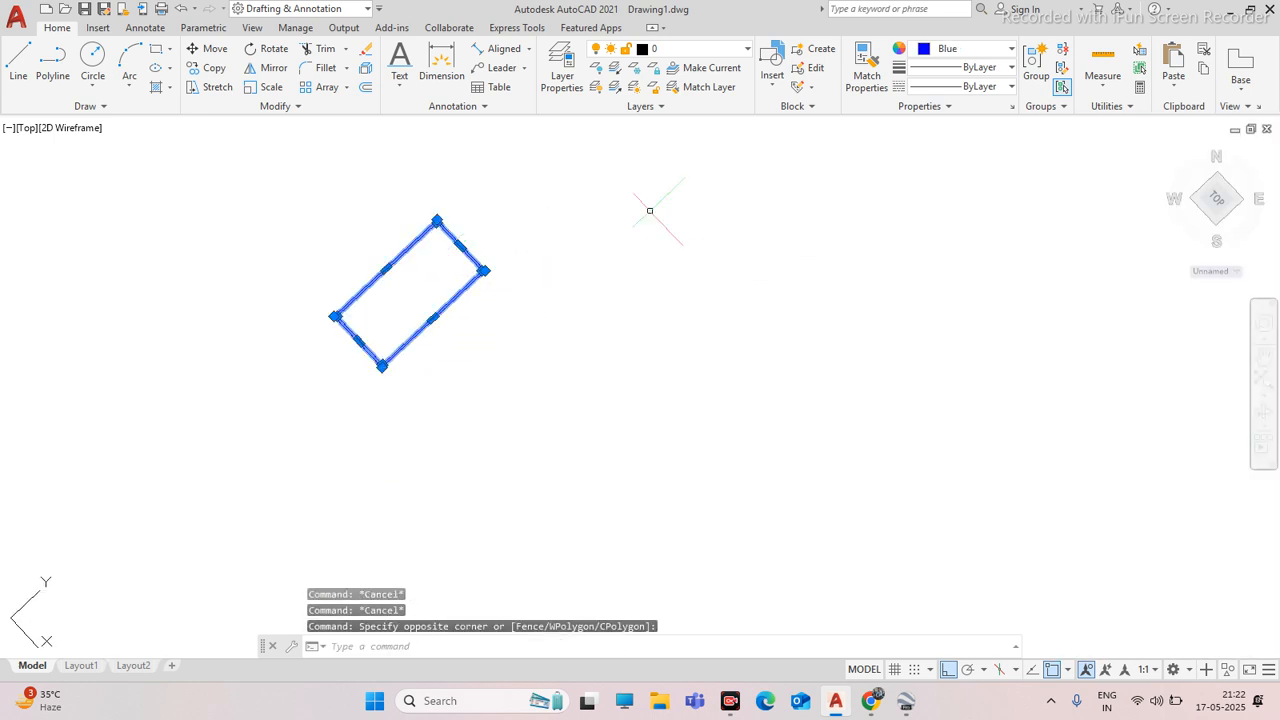
pyautogui.click(960, 48)
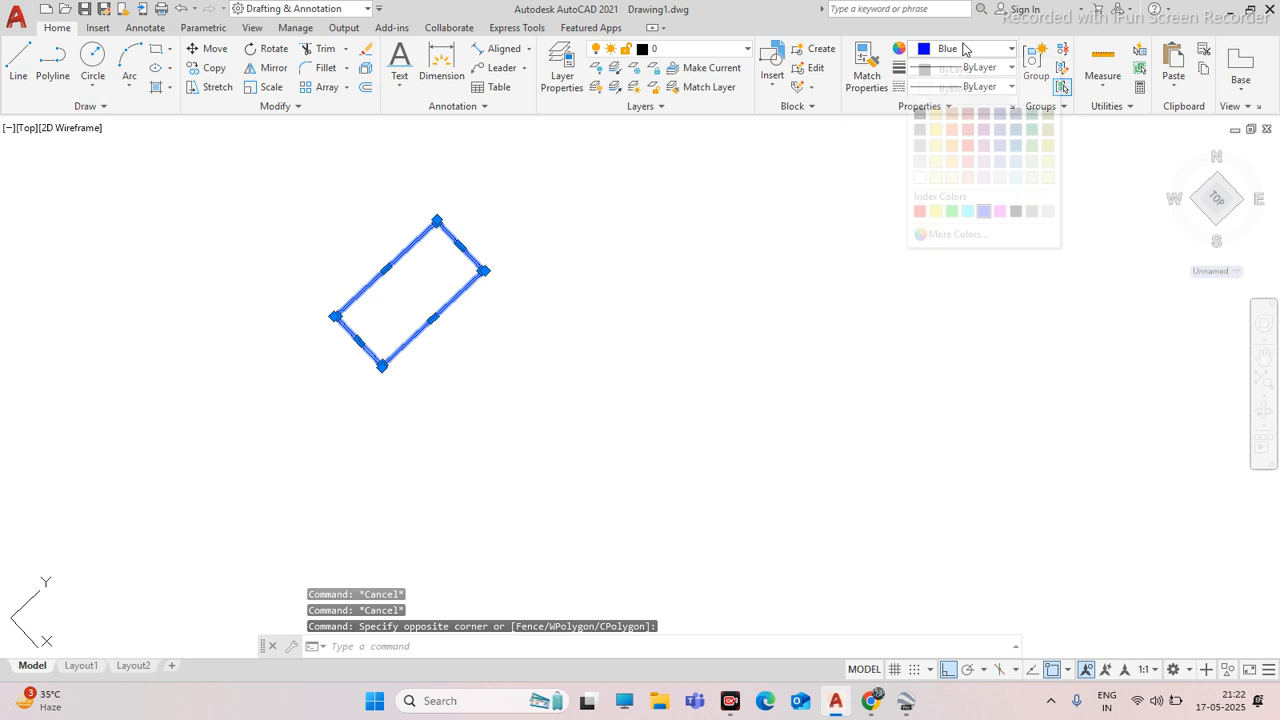
pyautogui.click(980, 209)
pyautogui.press('Escape')
pyautogui.scroll(-5, 486, 230)
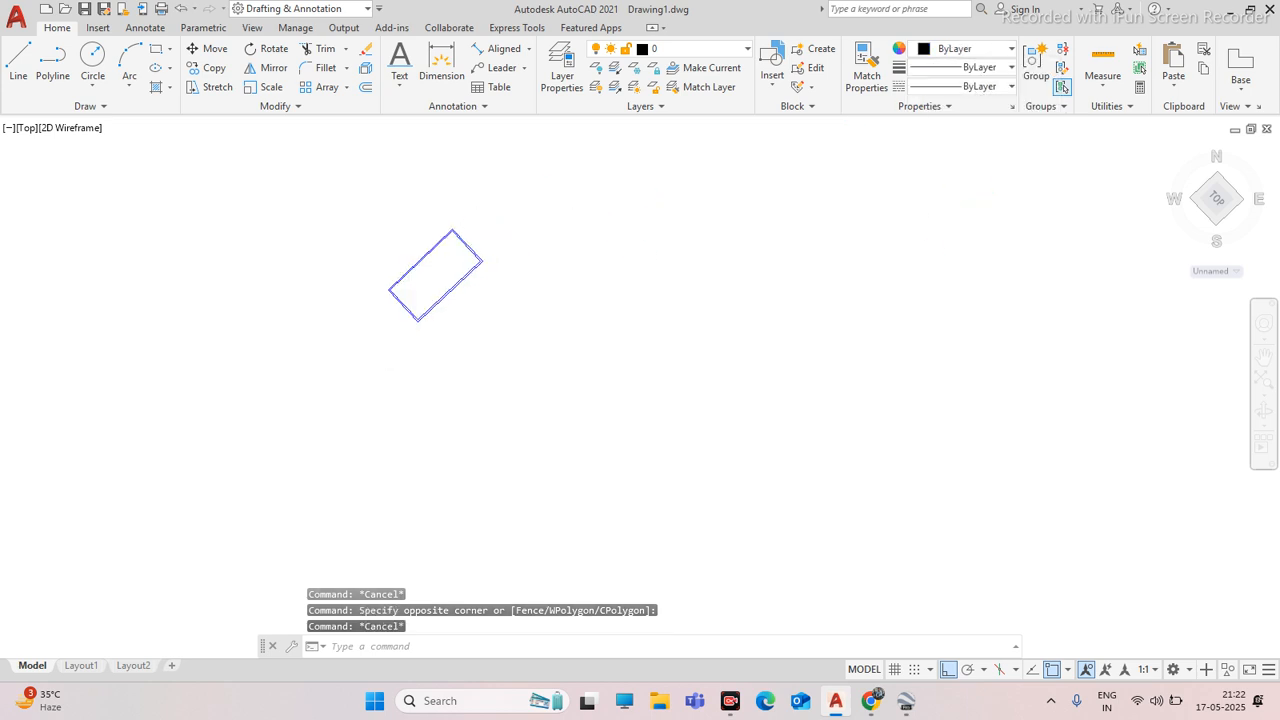
pyautogui.scroll(8, 486, 228)
pyautogui.click(488, 224)
pyautogui.click(393, 274)
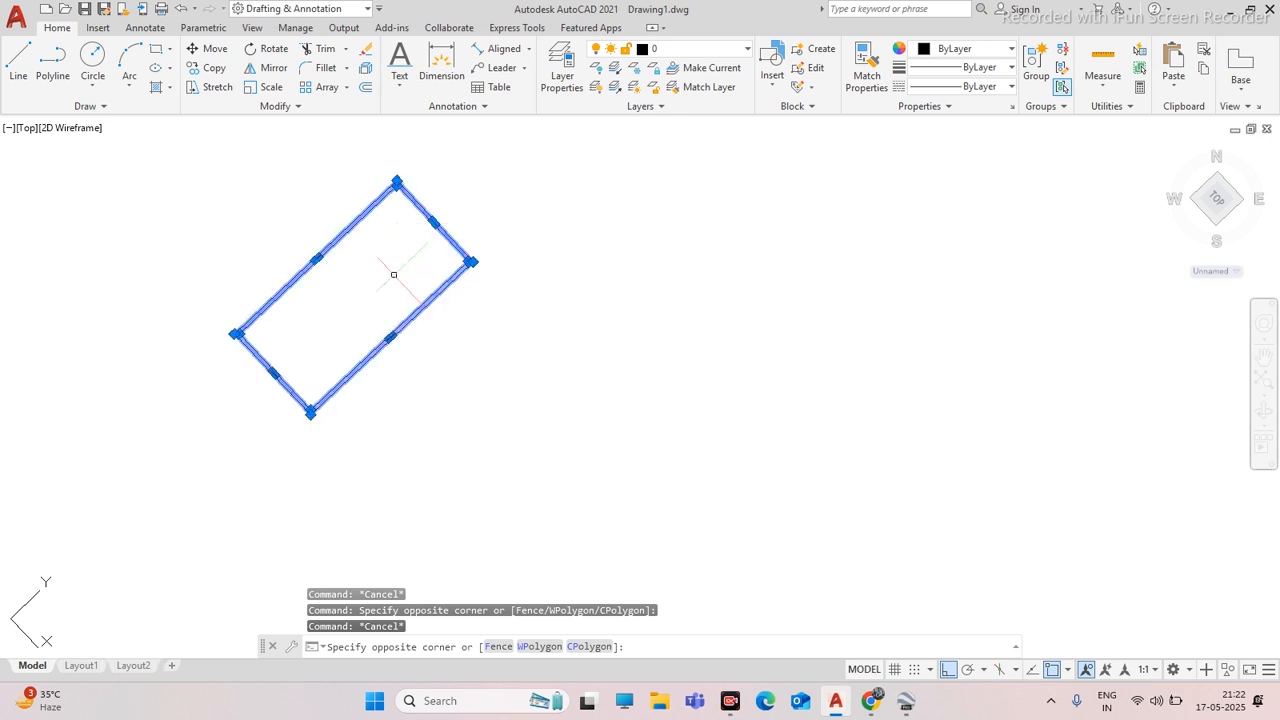
pyautogui.scroll(-8, 393, 274)
pyautogui.press('Escape')
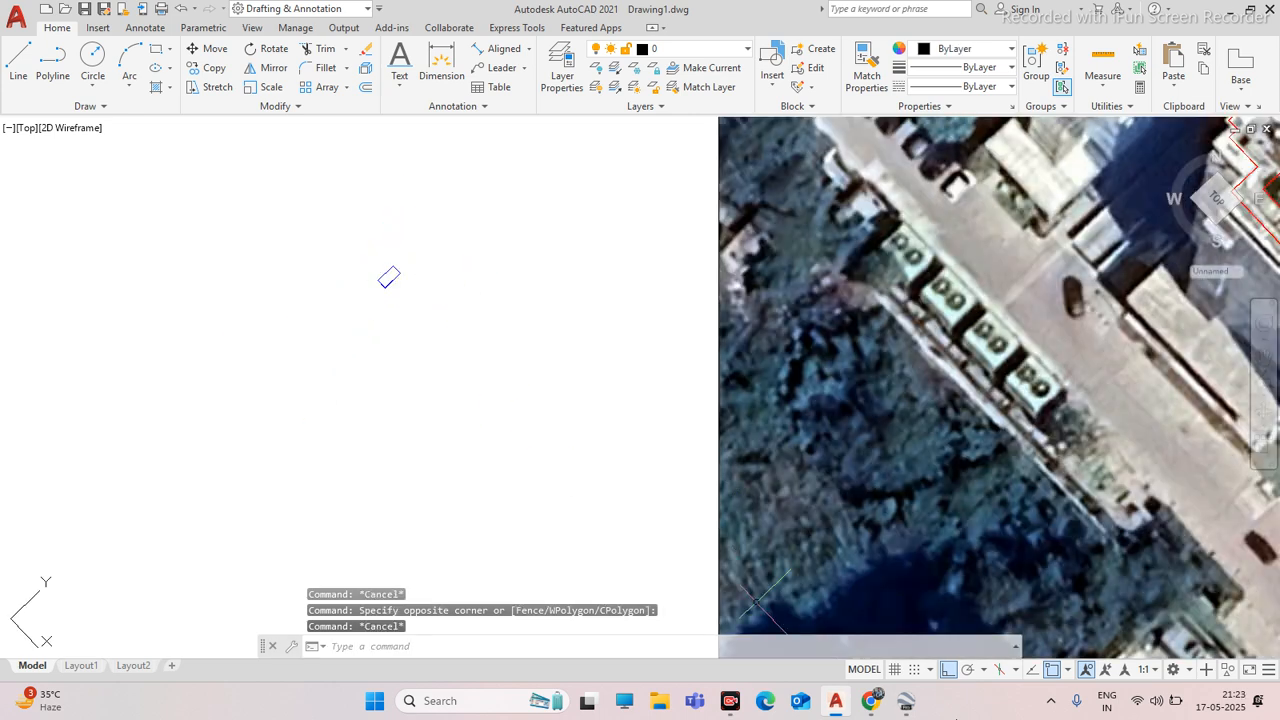
pyautogui.click(737, 712)
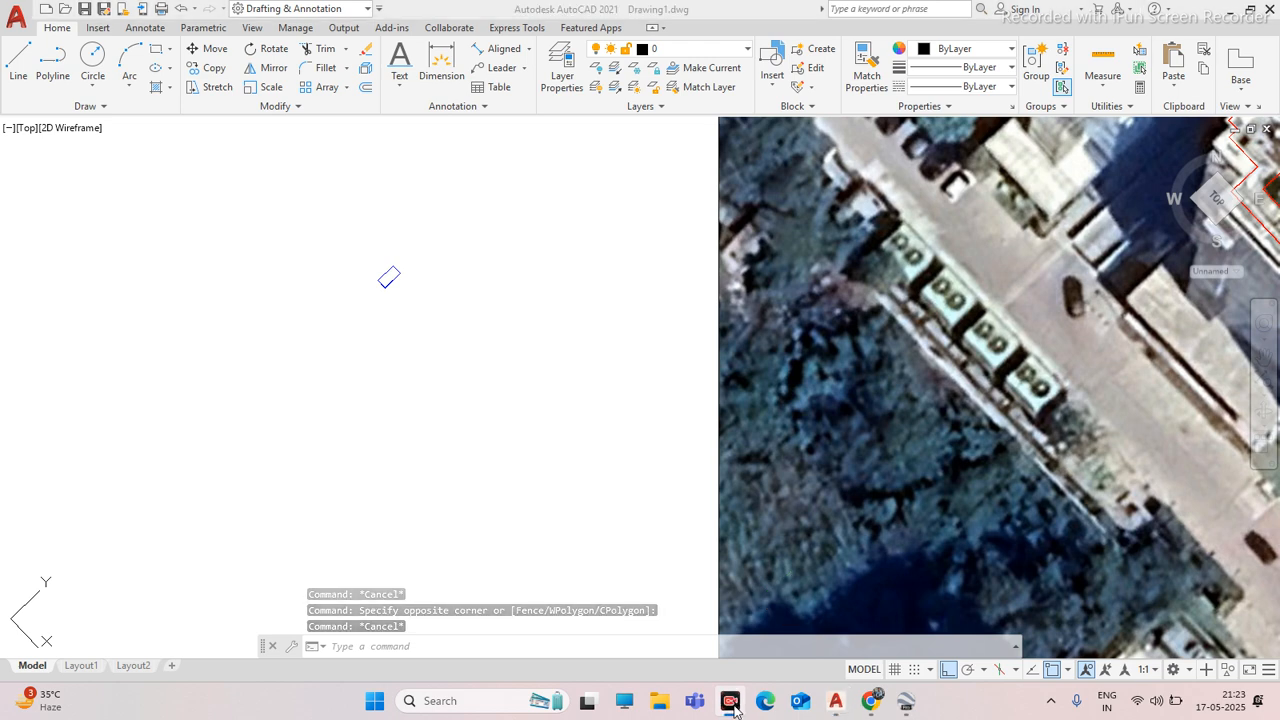
pyautogui.moveTo(736, 698)
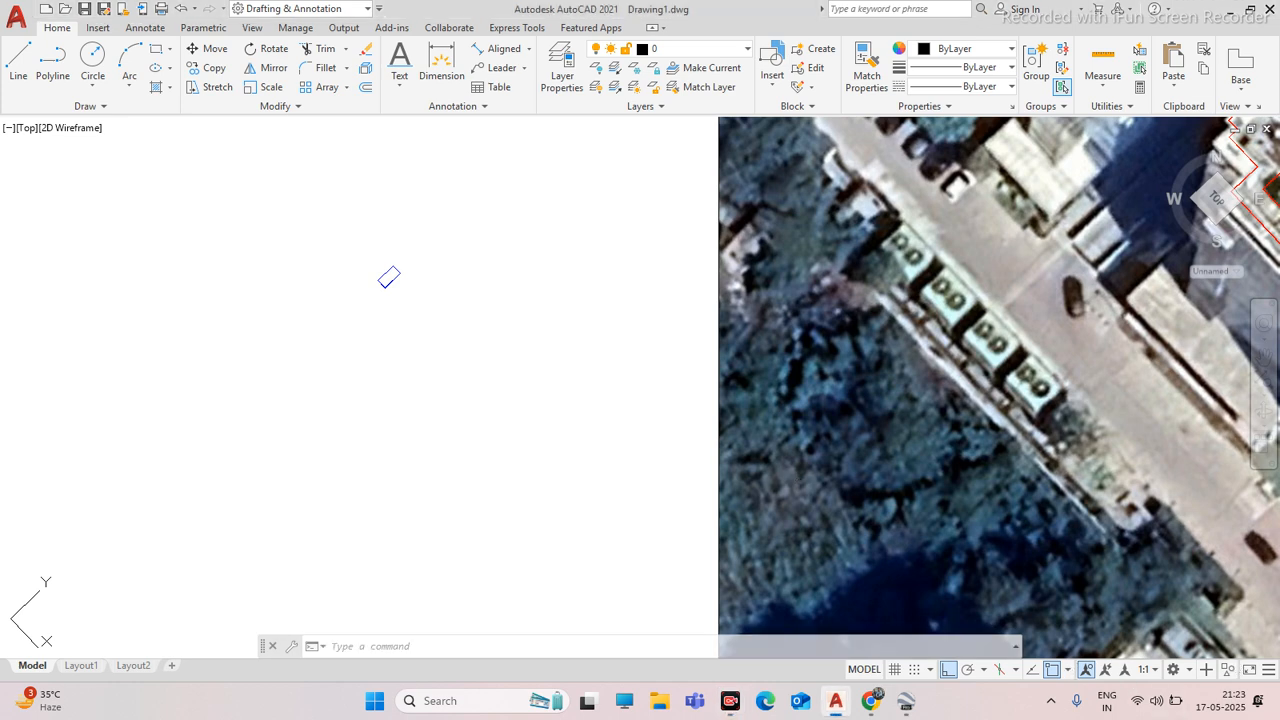
pyautogui.scroll(5, 389, 249)
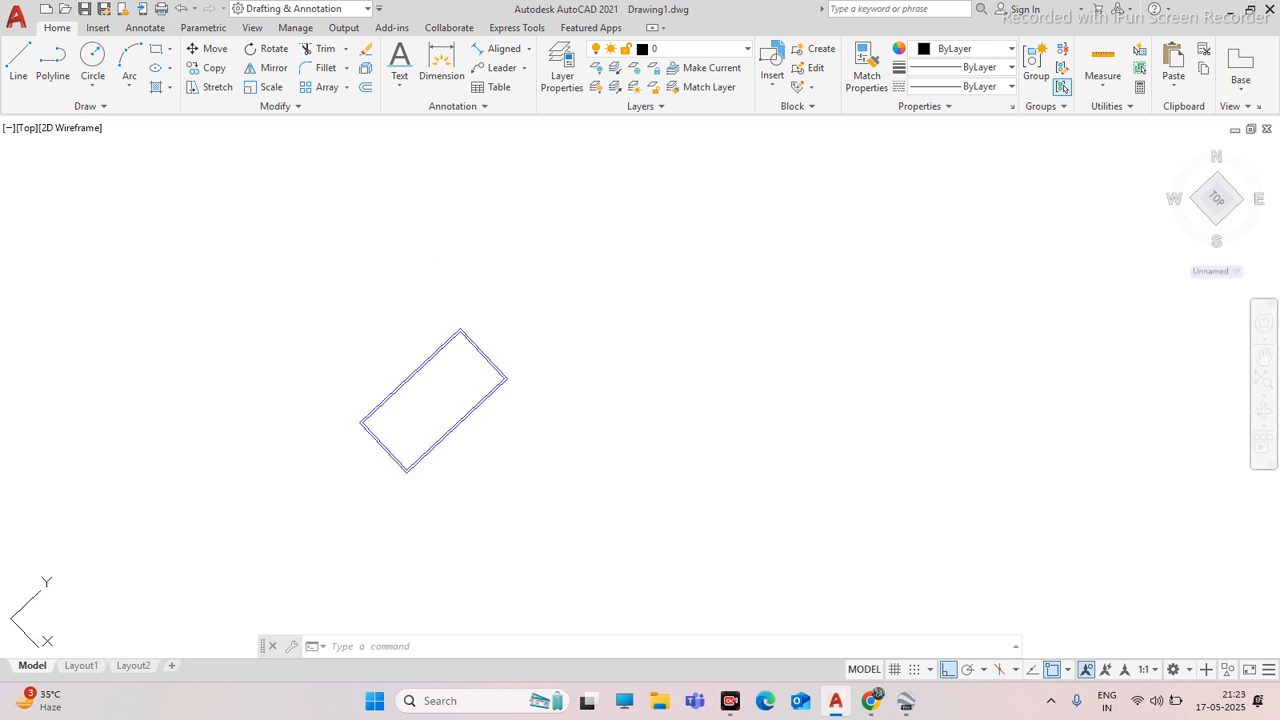
pyautogui.click(500, 286)
pyautogui.click(426, 380)
pyautogui.press('Escape')
pyautogui.scroll(-1, 503, 302)
pyautogui.scroll(2, 532, 292)
pyautogui.click(532, 292)
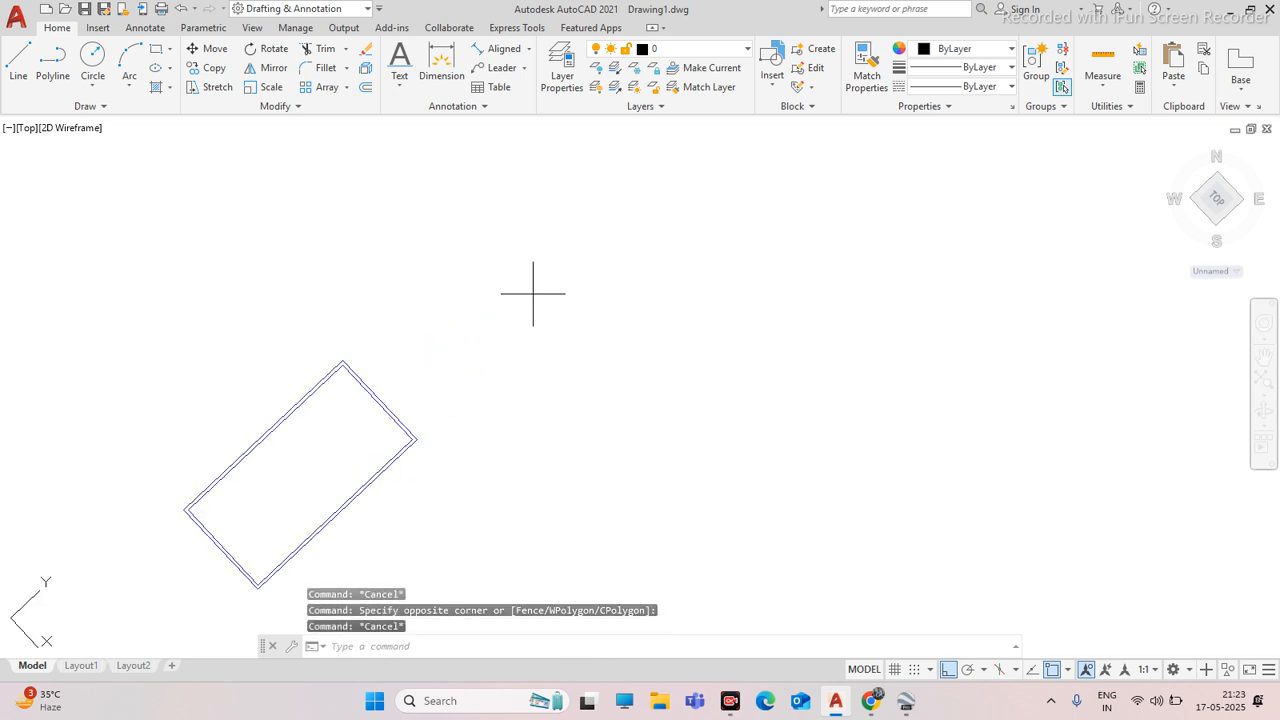
pyautogui.click(350, 396)
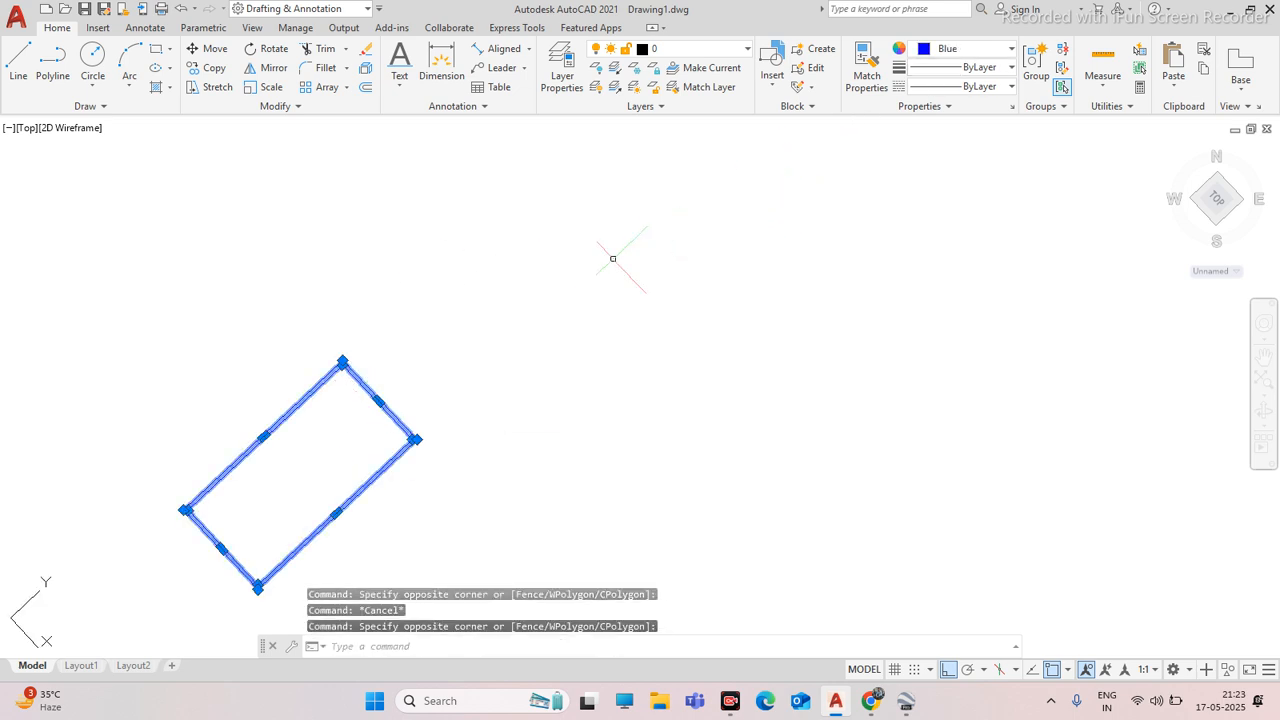
pyautogui.press('Escape')
pyautogui.scroll(-4, 572, 269)
pyautogui.scroll(2, 572, 269)
# Try to start the Block command on the two module outlines
pyautogui.click(583, 254)
pyautogui.click(471, 309)
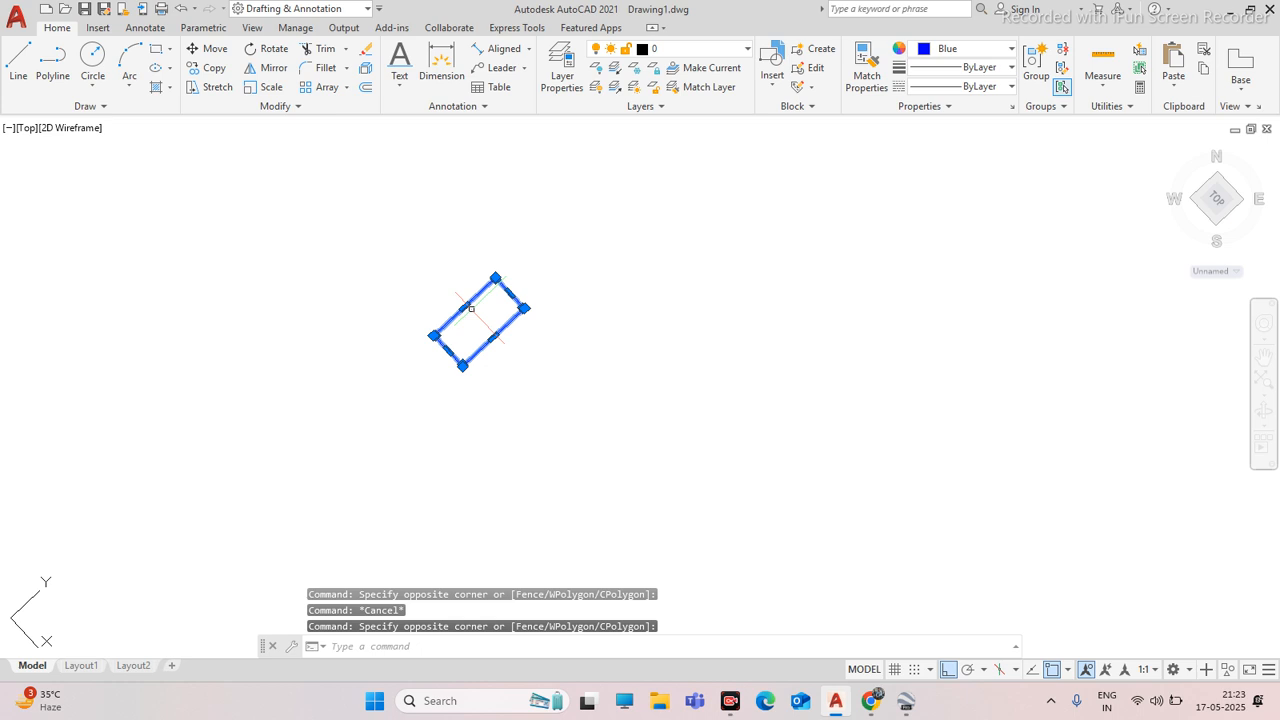
pyautogui.write('BLOCK')
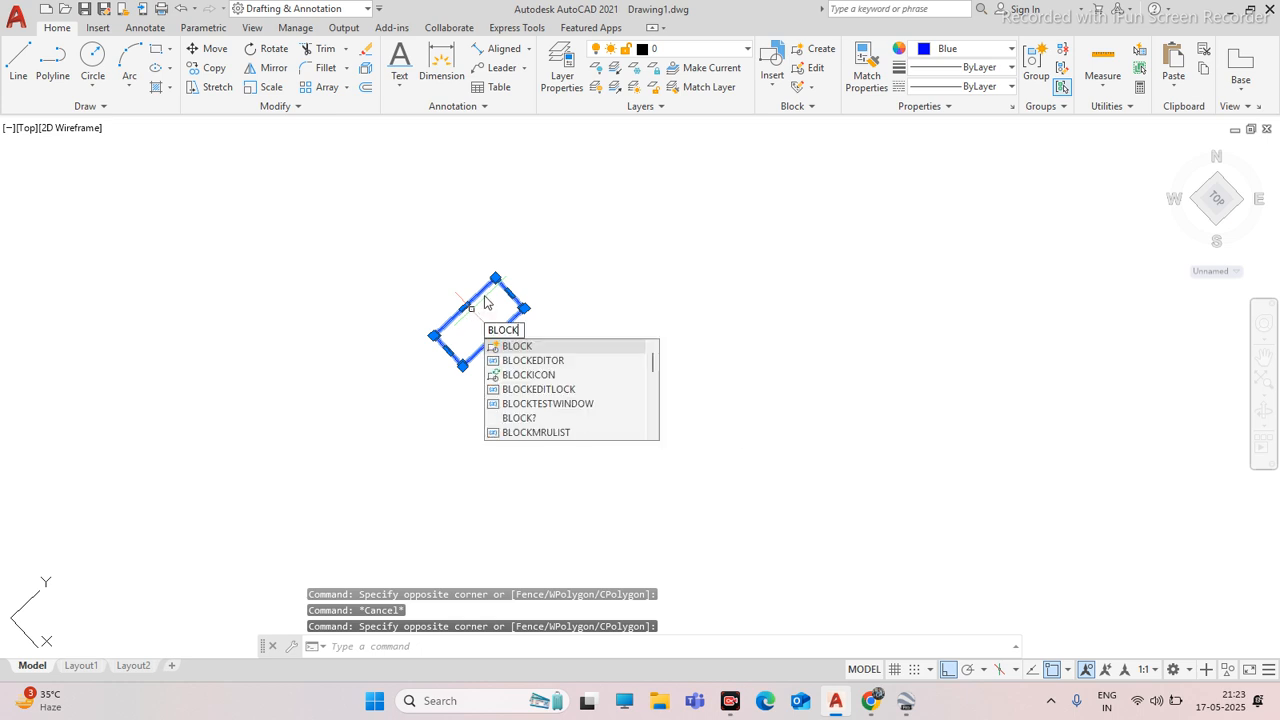
pyautogui.press('Escape')
pyautogui.scroll(5, 500, 292)
pyautogui.click(594, 240)
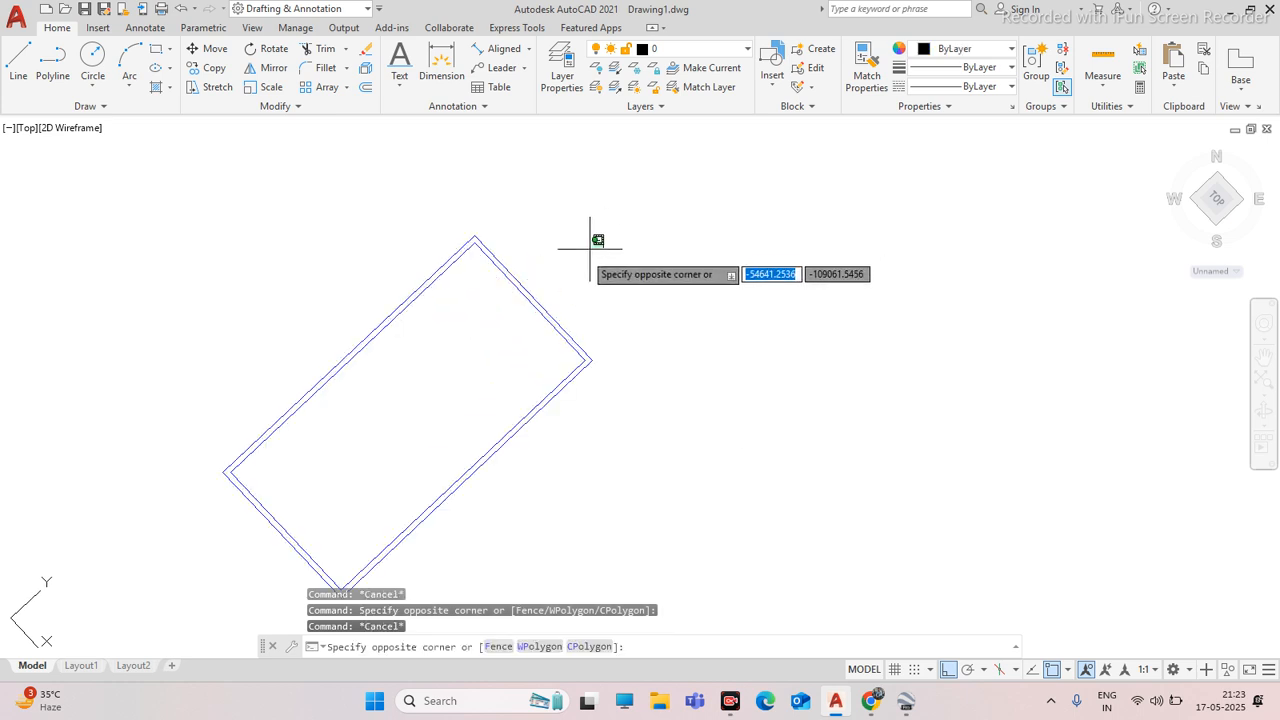
pyautogui.click(484, 315)
pyautogui.press('Escape')
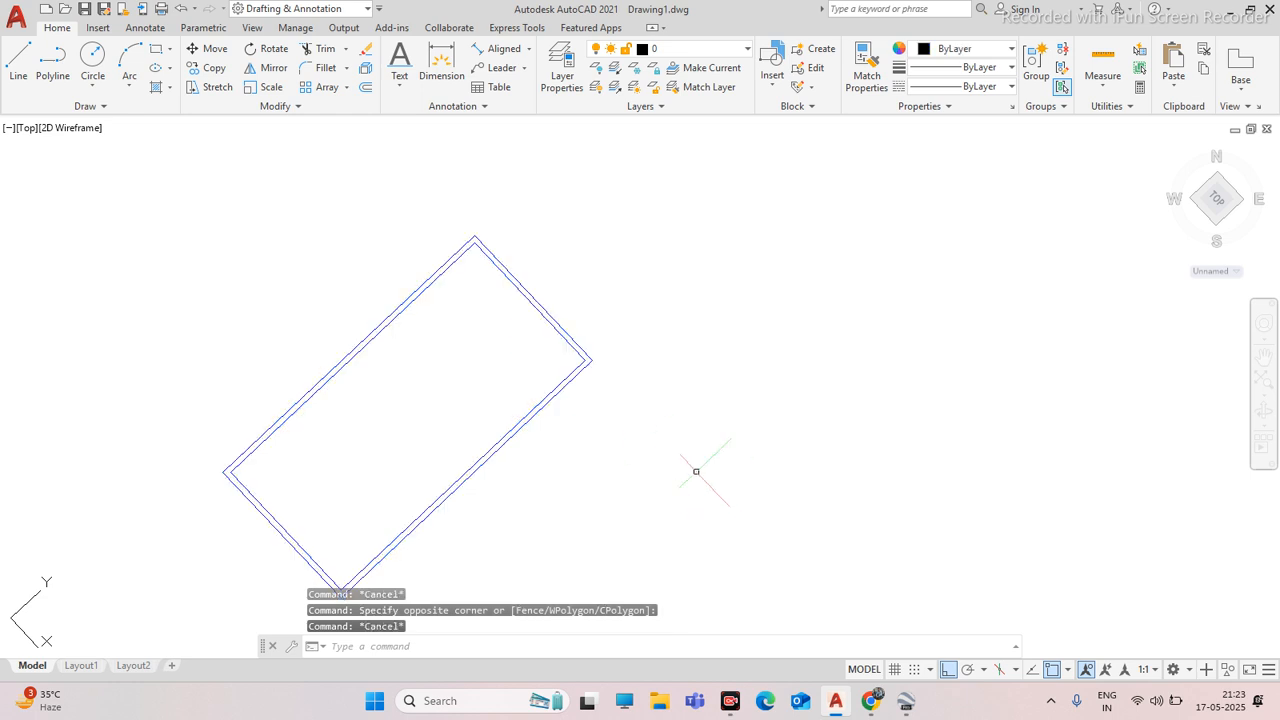
pyautogui.scroll(-5, 630, 360)
pyautogui.scroll(6, 615, 357)
pyautogui.scroll(-3, 631, 343)
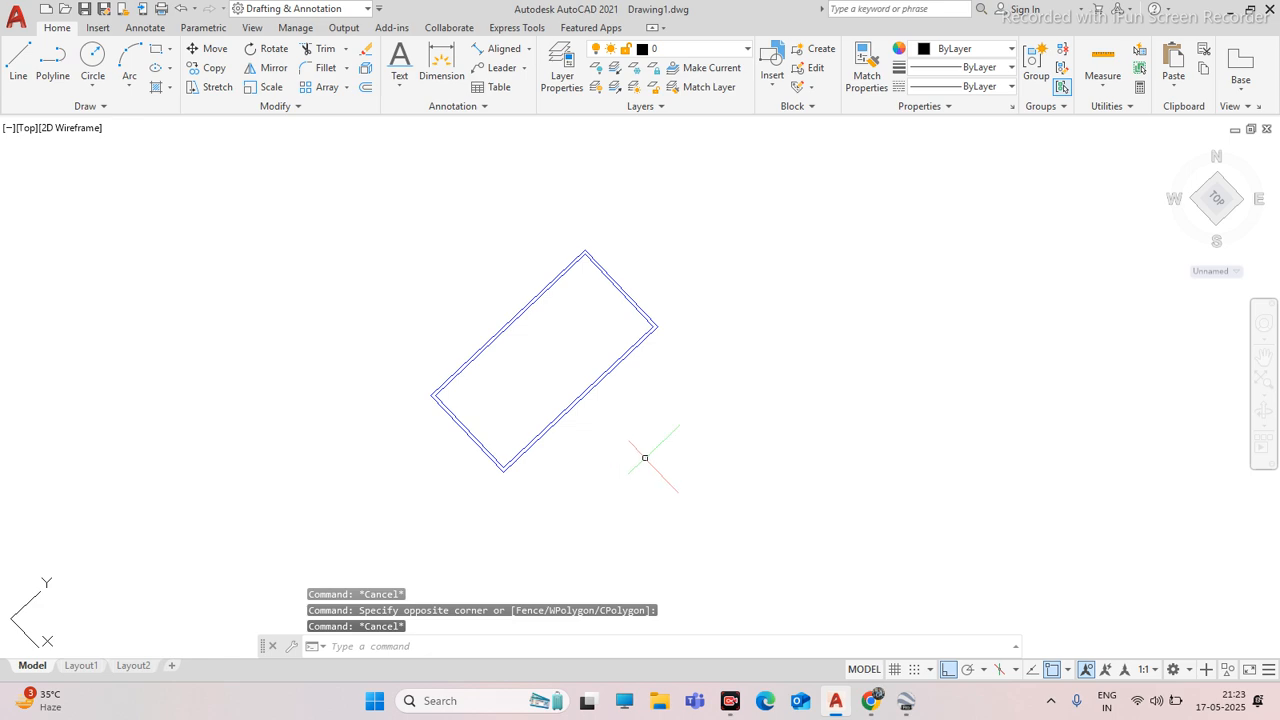
pyautogui.press('Escape')
pyautogui.scroll(4, 615, 354)
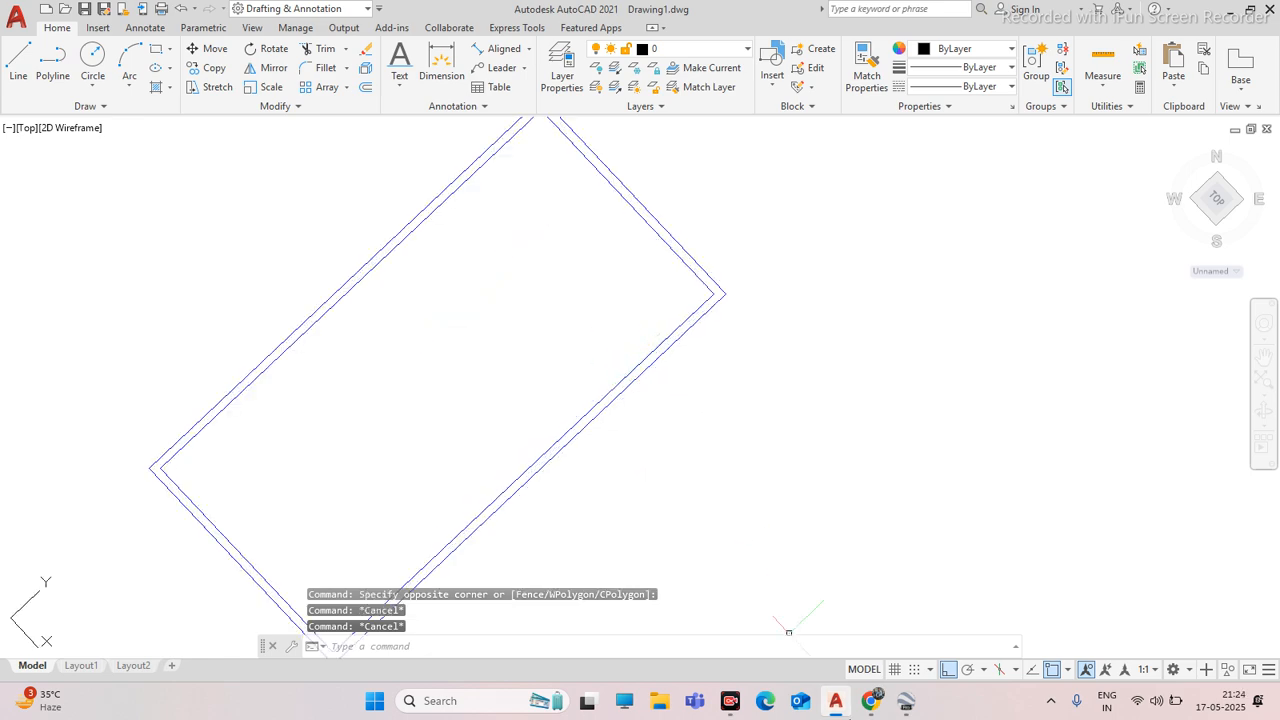
# Switch to the JKM565-585N datasheet in Chrome and examine the module's engineering drawings and mechanical dimensions
pyautogui.moveTo(868, 706)
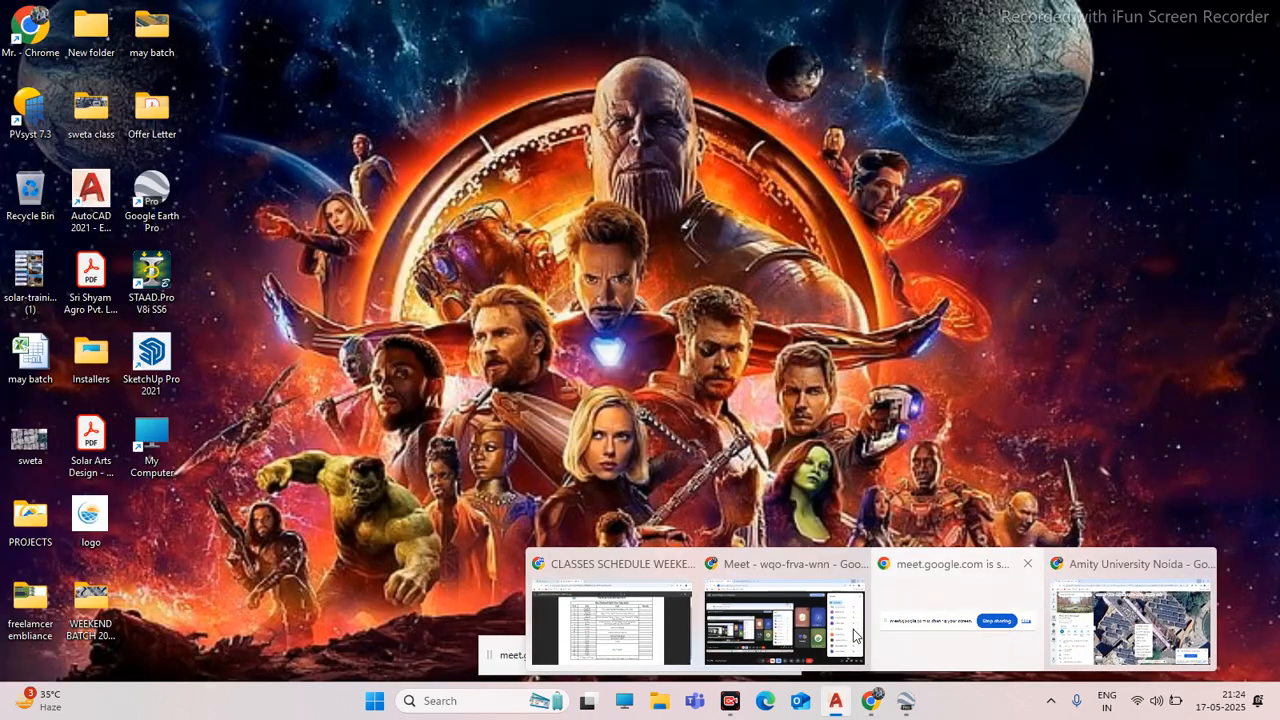
pyautogui.click(793, 622)
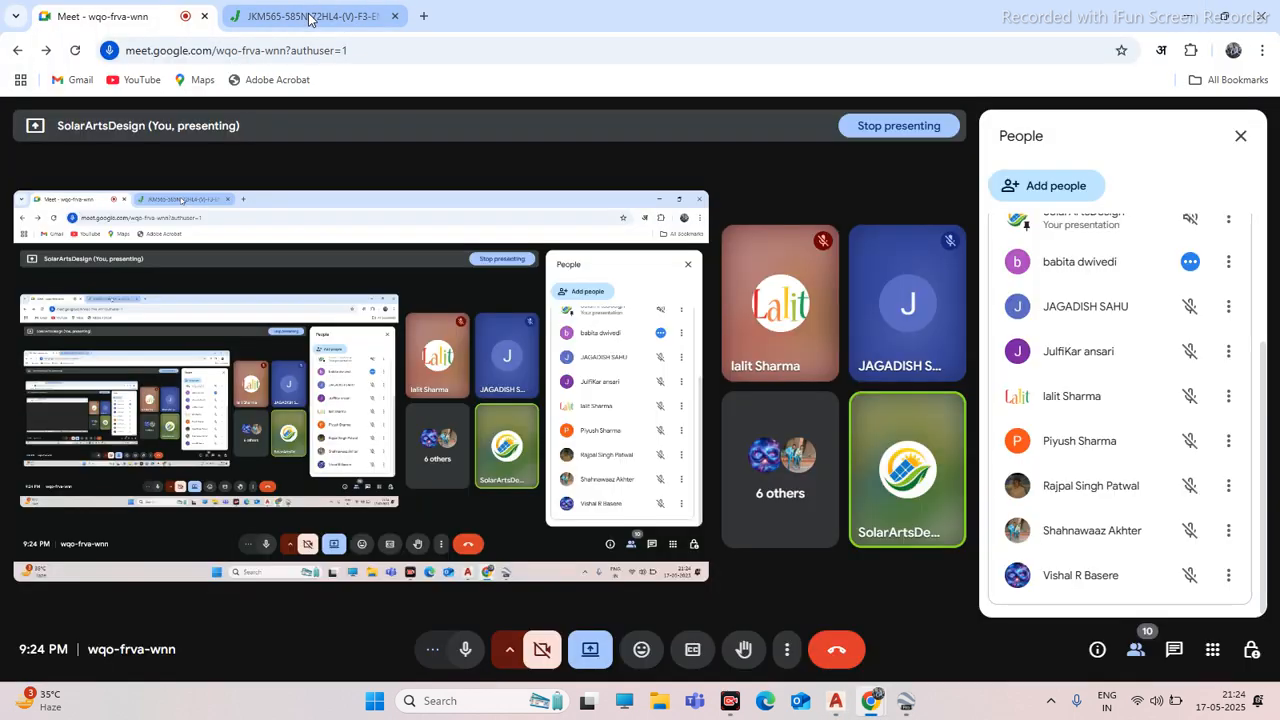
pyautogui.click(312, 16)
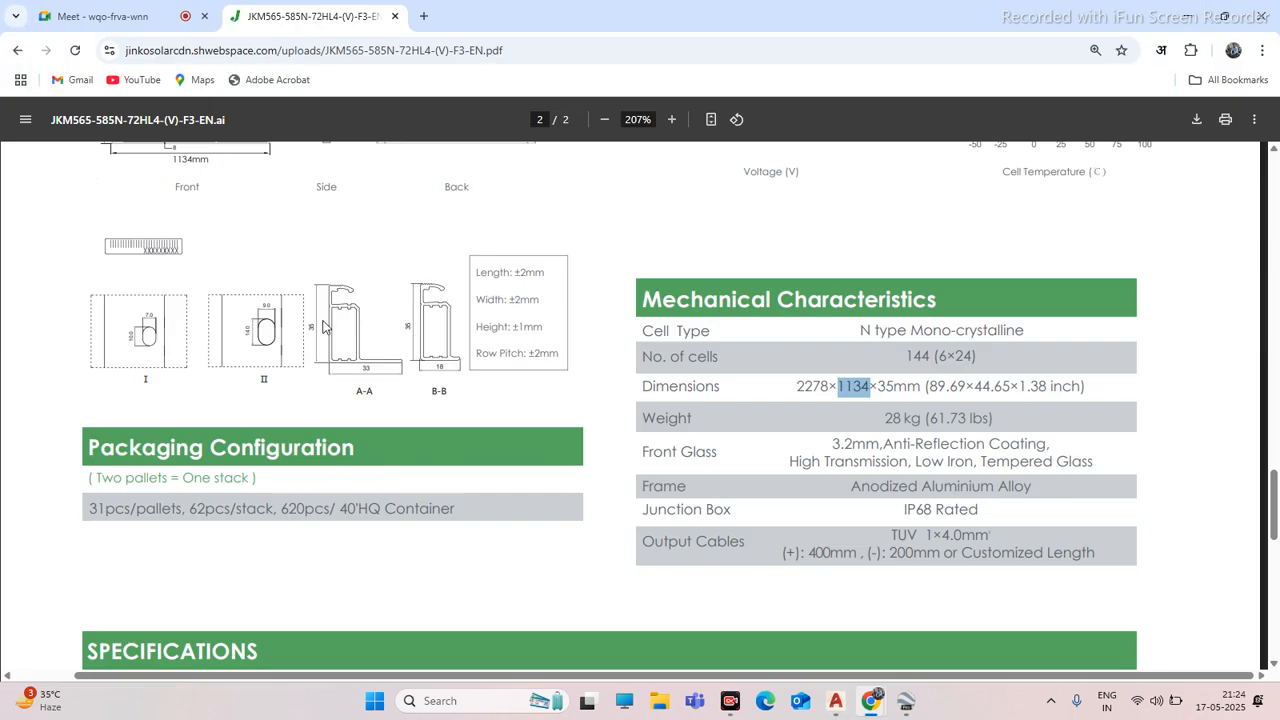
pyautogui.keyDown('ctrl'); pyautogui.scroll(2, 322, 323); pyautogui.keyUp('ctrl')
pyautogui.keyDown('ctrl'); pyautogui.scroll(-5, 328, 318); pyautogui.keyUp('ctrl')
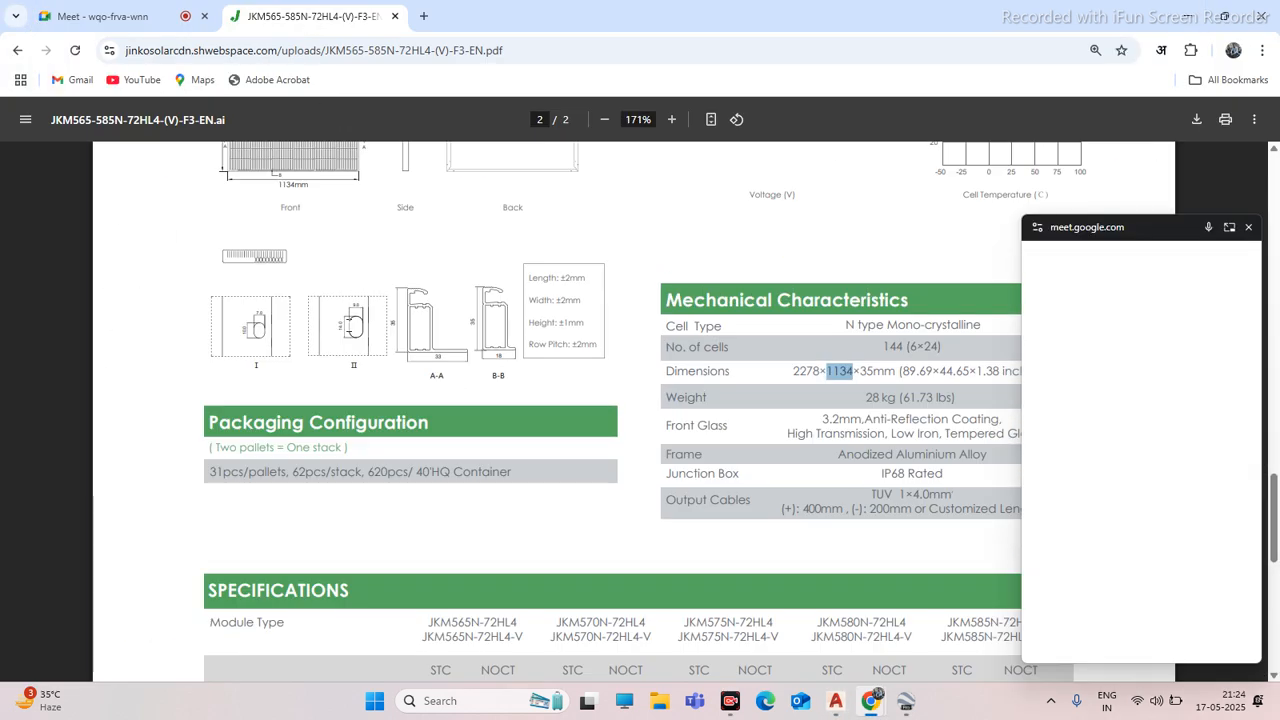
pyautogui.keyDown('ctrl'); pyautogui.scroll(3, 350, 325); pyautogui.keyUp('ctrl')
pyautogui.keyDown('ctrl'); pyautogui.scroll(-2, 360, 328); pyautogui.keyUp('ctrl')
pyautogui.keyDown('ctrl'); pyautogui.scroll(-5, 366, 324); pyautogui.keyUp('ctrl')
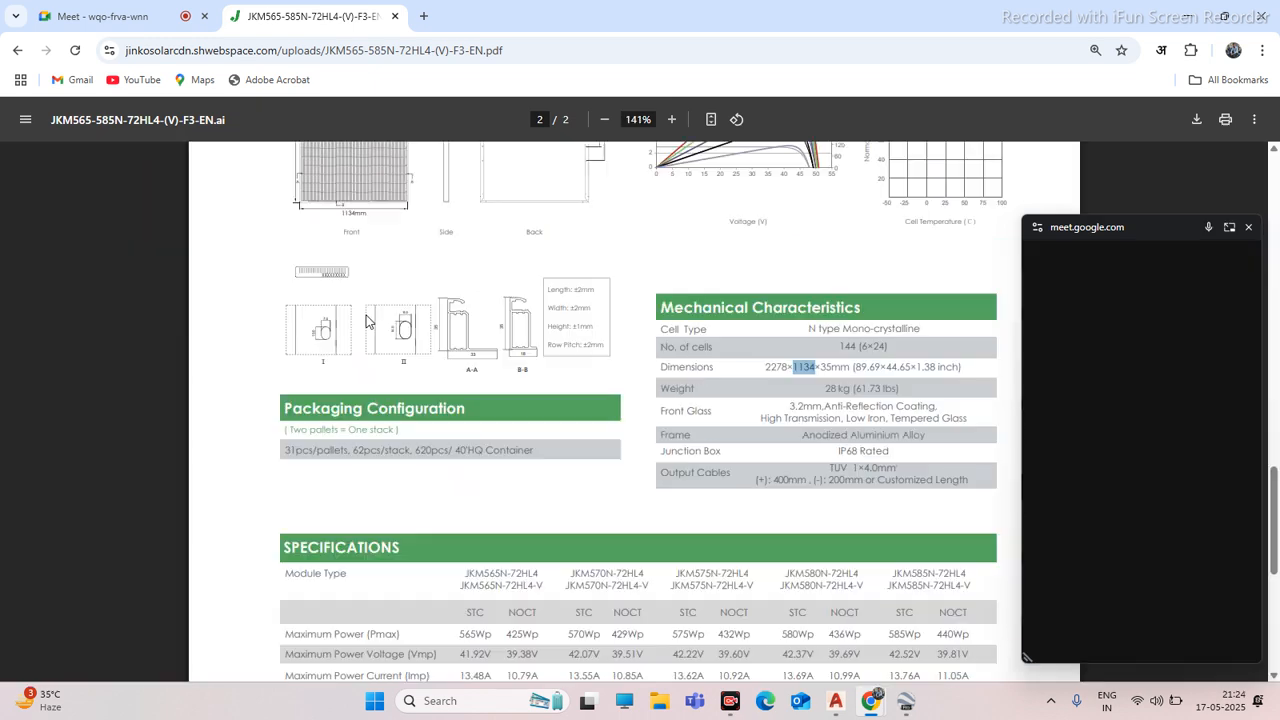
pyautogui.scroll(3, 513, 250)
pyautogui.keyDown('ctrl'); pyautogui.scroll(5, 501, 250); pyautogui.keyUp('ctrl')
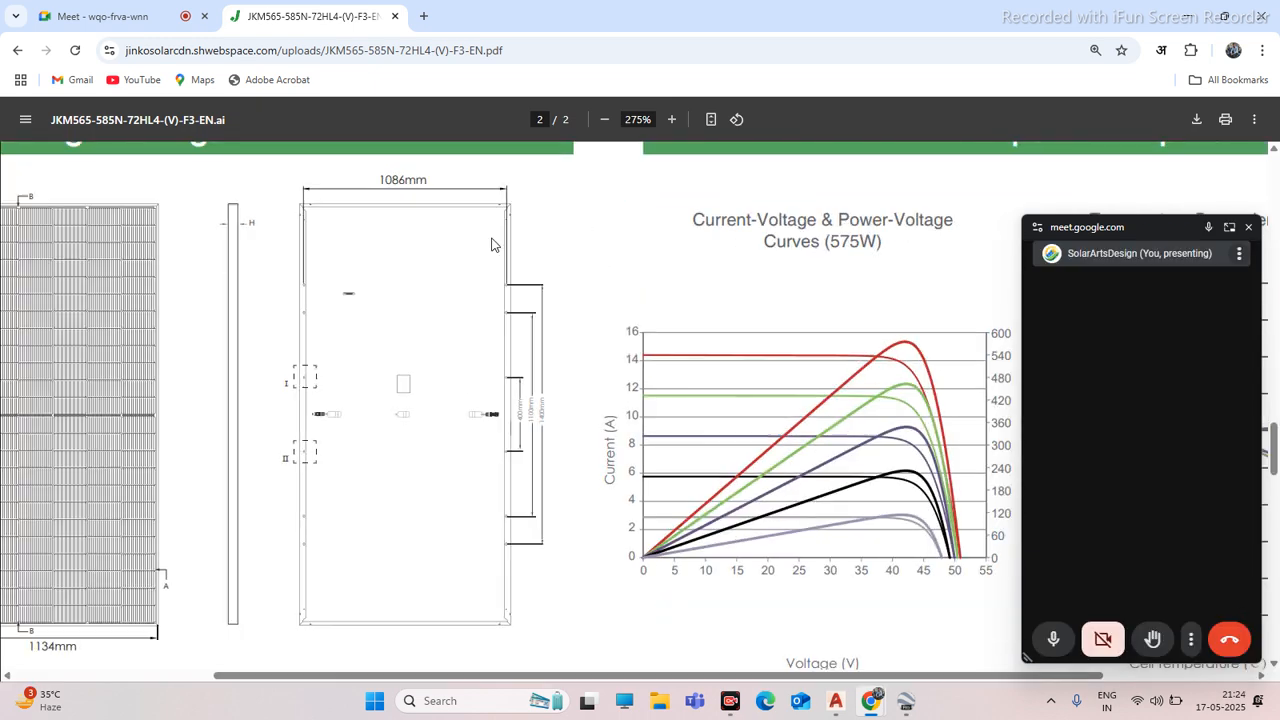
pyautogui.keyDown('ctrl'); pyautogui.scroll(4, 311, 361); pyautogui.keyUp('ctrl')
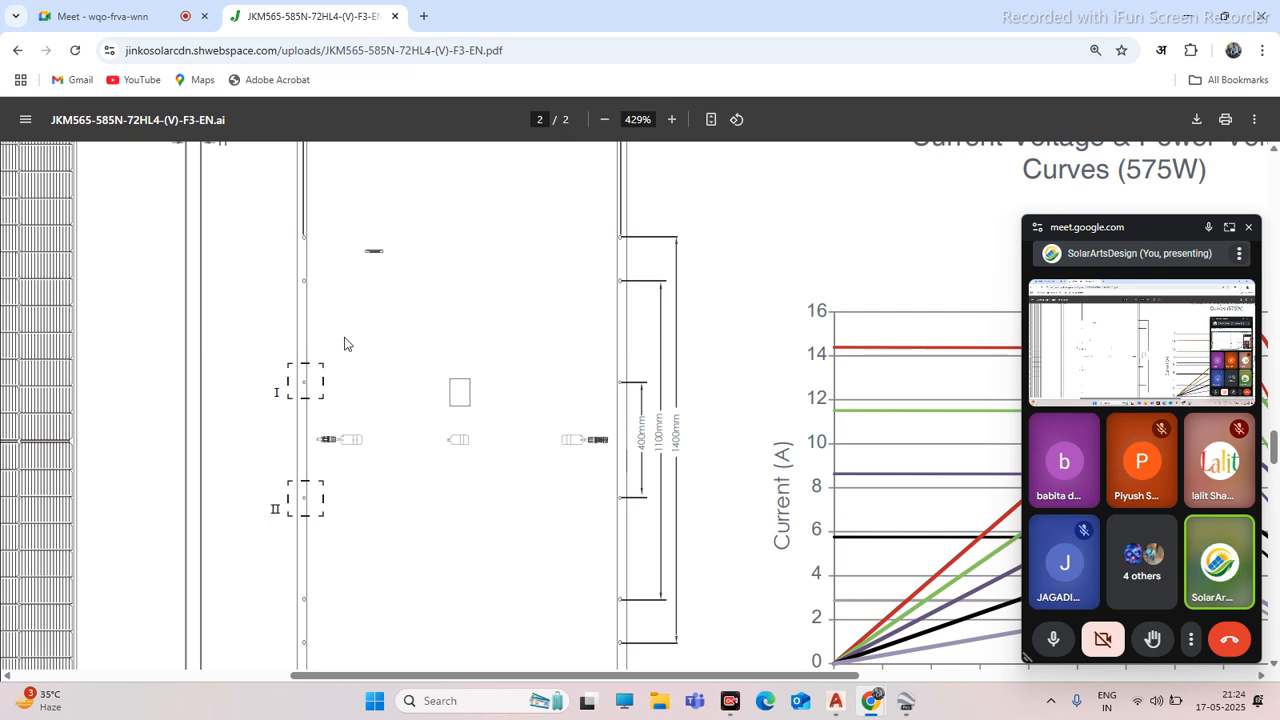
pyautogui.keyDown('ctrl'); pyautogui.scroll(-3, 360, 332); pyautogui.keyUp('ctrl')
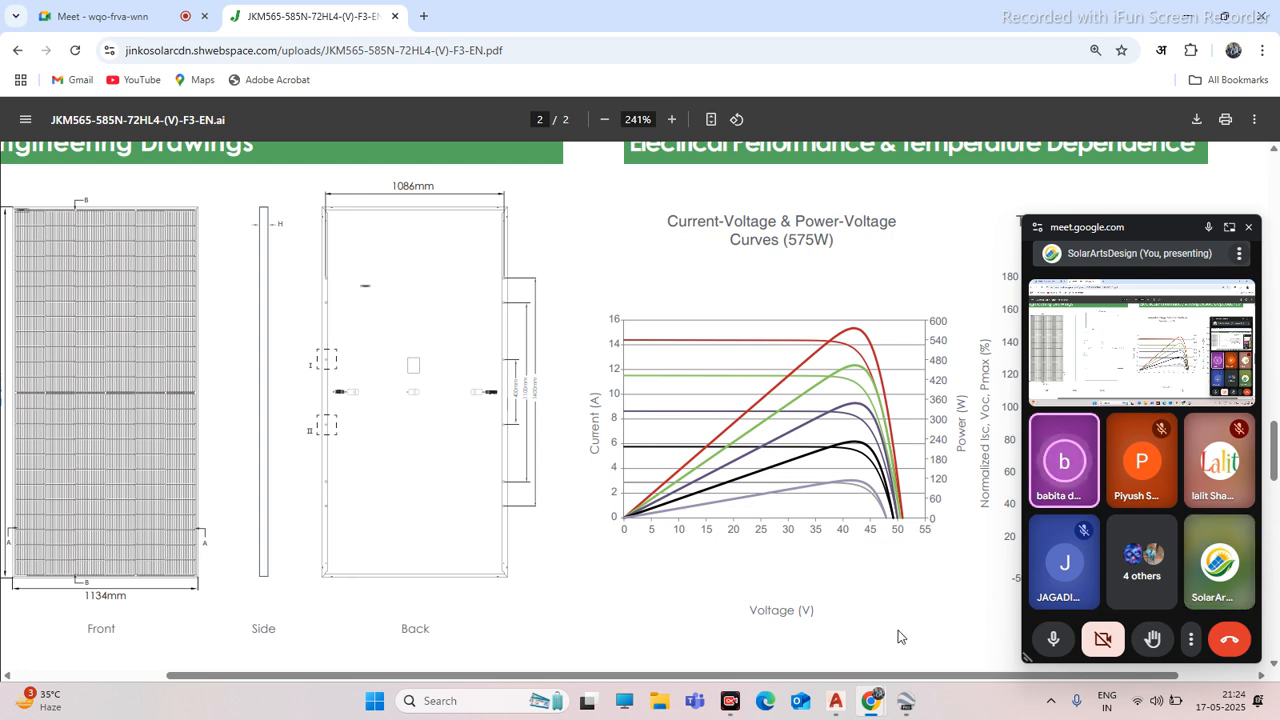
# Return to the module drawing in AutoCAD and close the floating Meet window
pyautogui.click(845, 705)
pyautogui.scroll(-4, 551, 366)
pyautogui.press('Escape')
pyautogui.press('Escape')
pyautogui.scroll(-6, 572, 310)
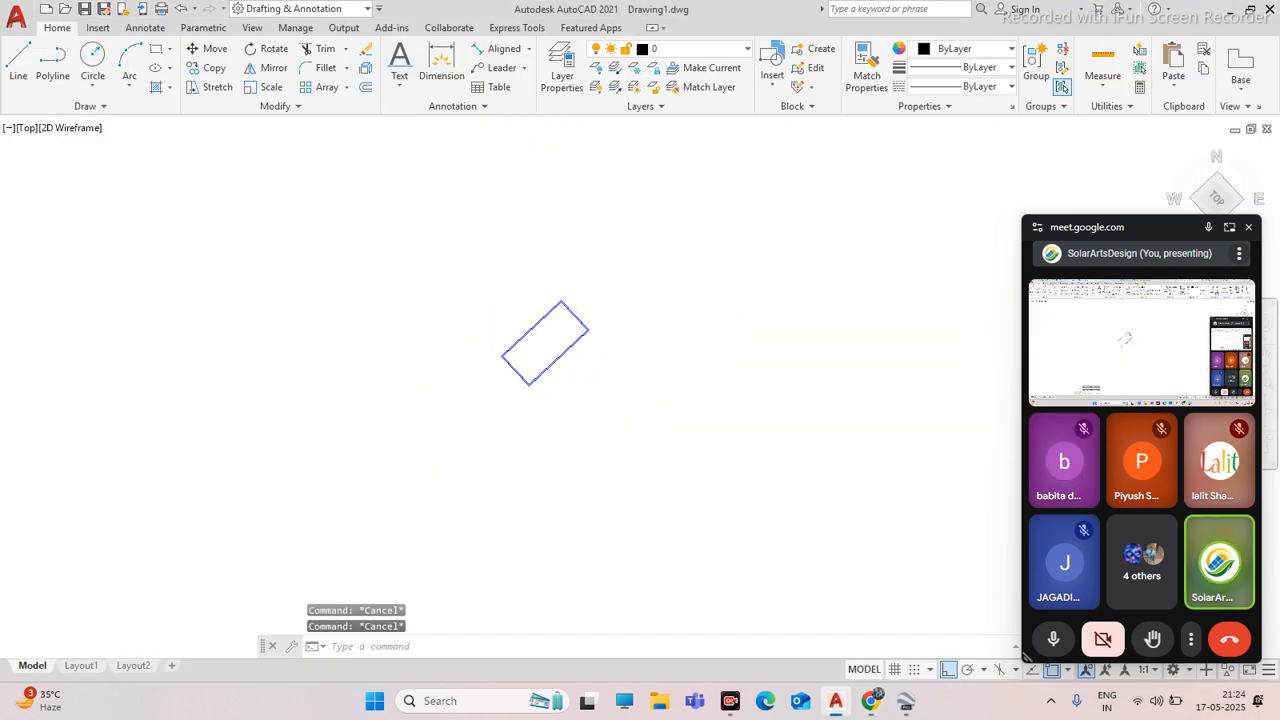
pyautogui.click(1247, 229)
pyautogui.click(1190, 16)
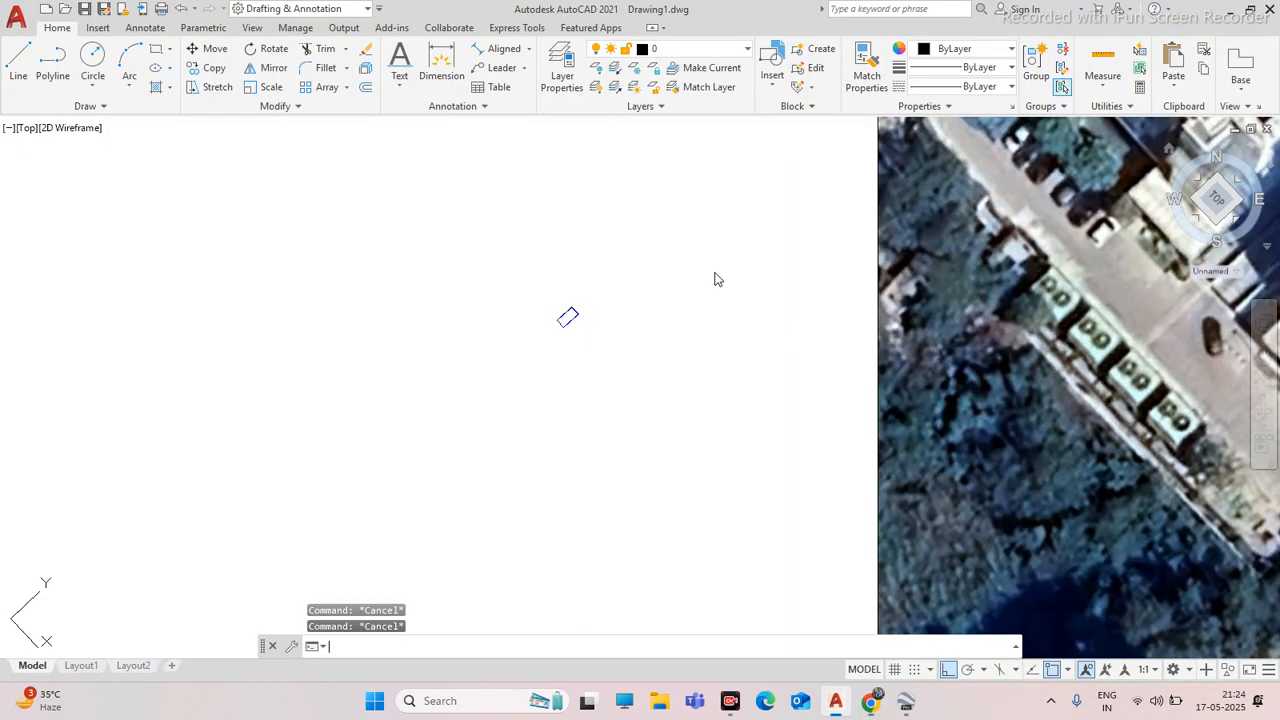
# Select both module outlines with crossing selections over part of the rectangle, clearing the selection each time
pyautogui.scroll(4, 548, 285)
pyautogui.scroll(2, 546, 272)
pyautogui.click(585, 240)
pyautogui.click(509, 286)
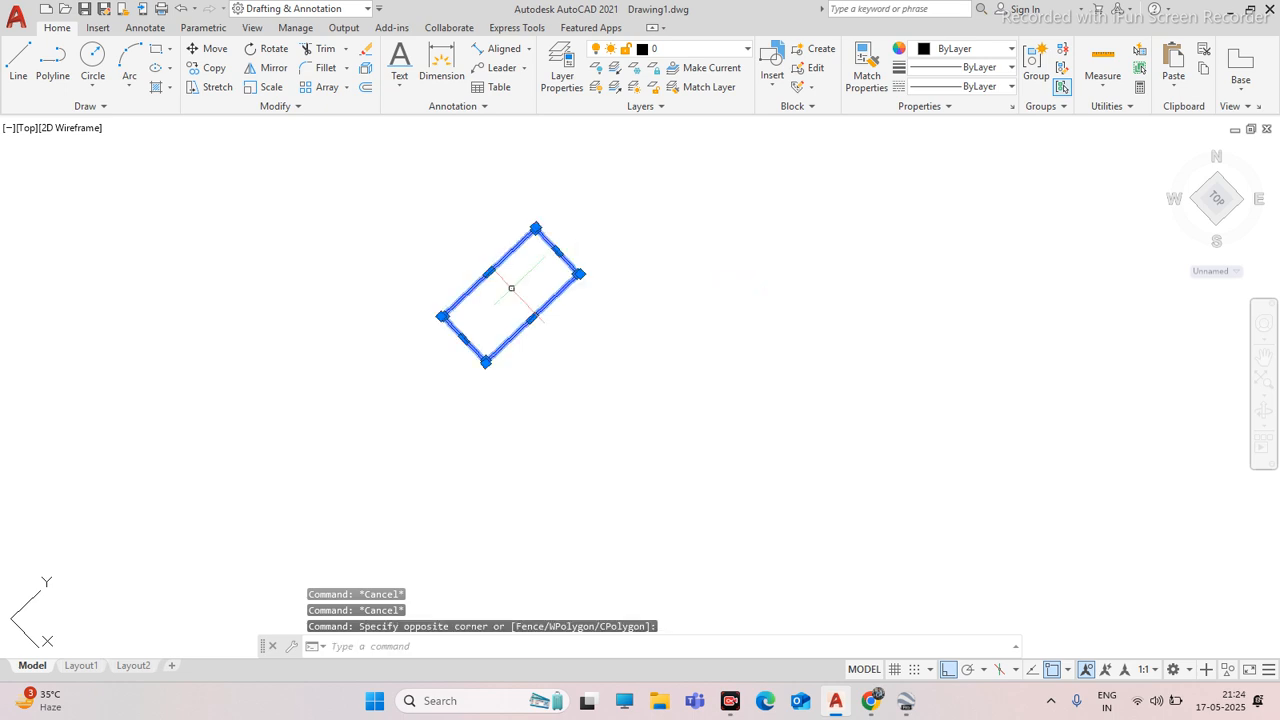
pyautogui.press('Escape')
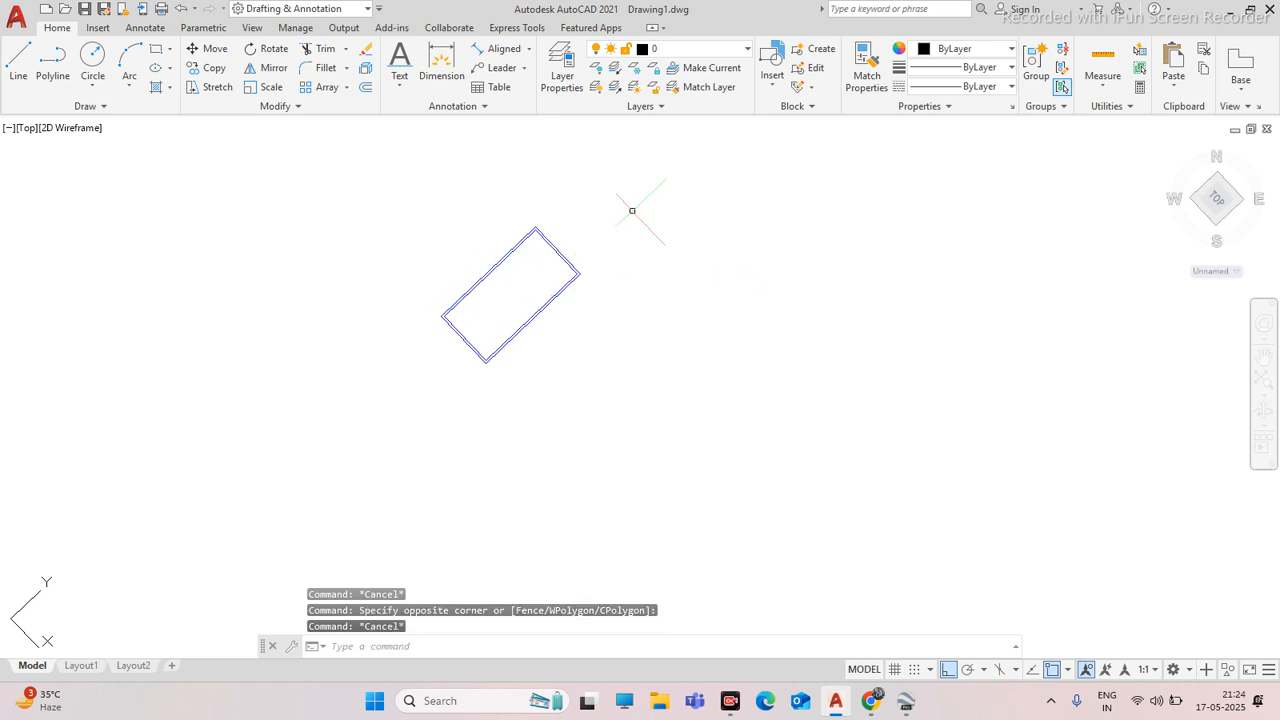
pyautogui.click(642, 193)
pyautogui.scroll(5, 572, 290)
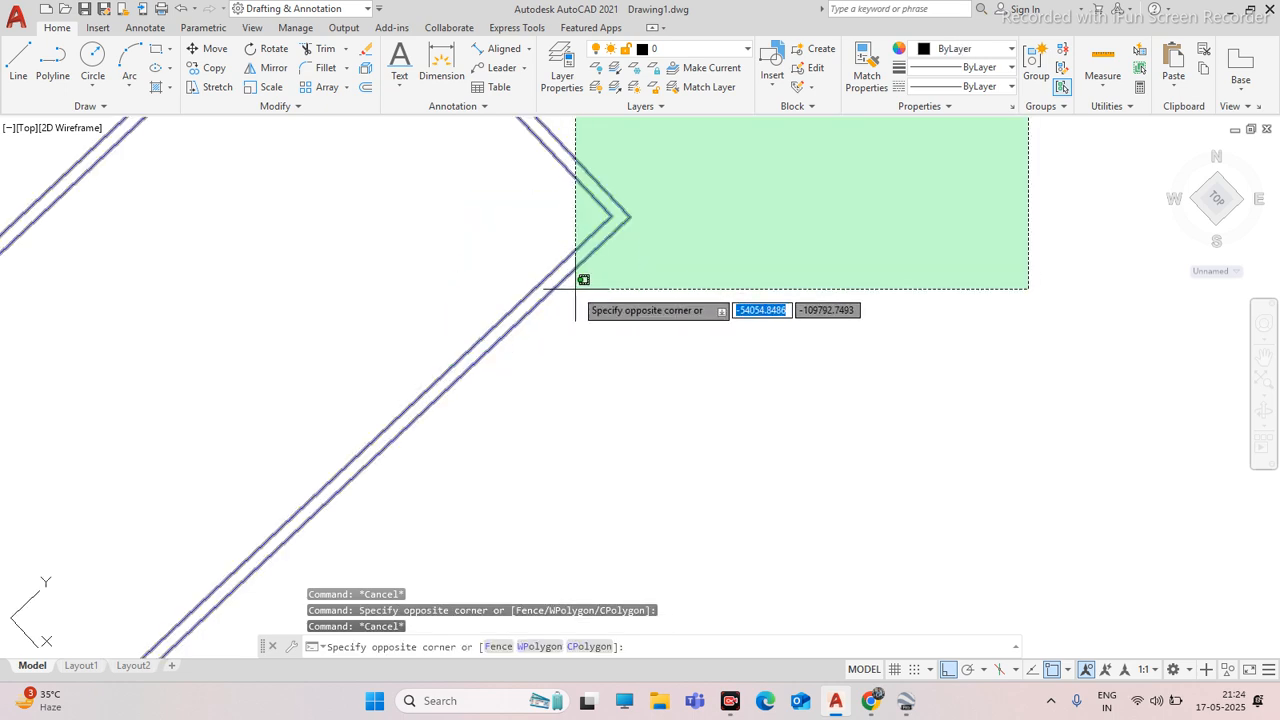
pyautogui.scroll(-3, 535, 355)
pyautogui.scroll(2, 545, 355)
pyautogui.click(530, 360)
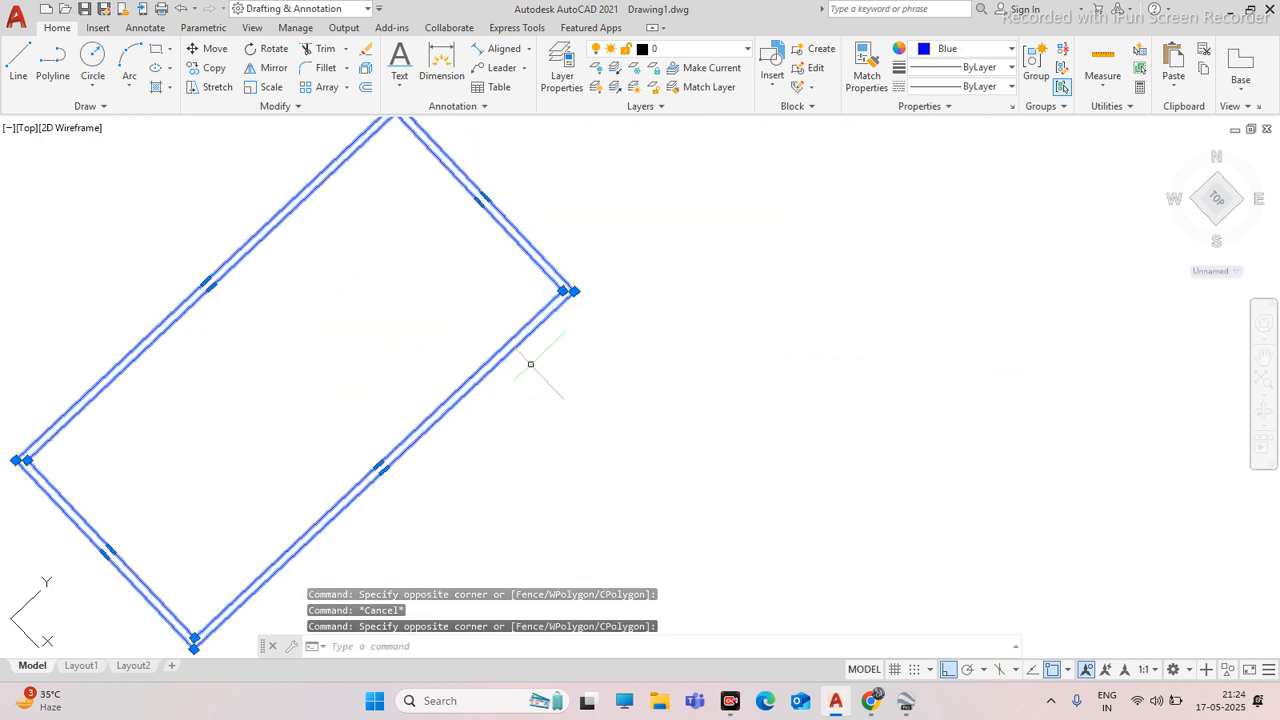
pyautogui.scroll(-3, 560, 340)
pyautogui.press('Escape')
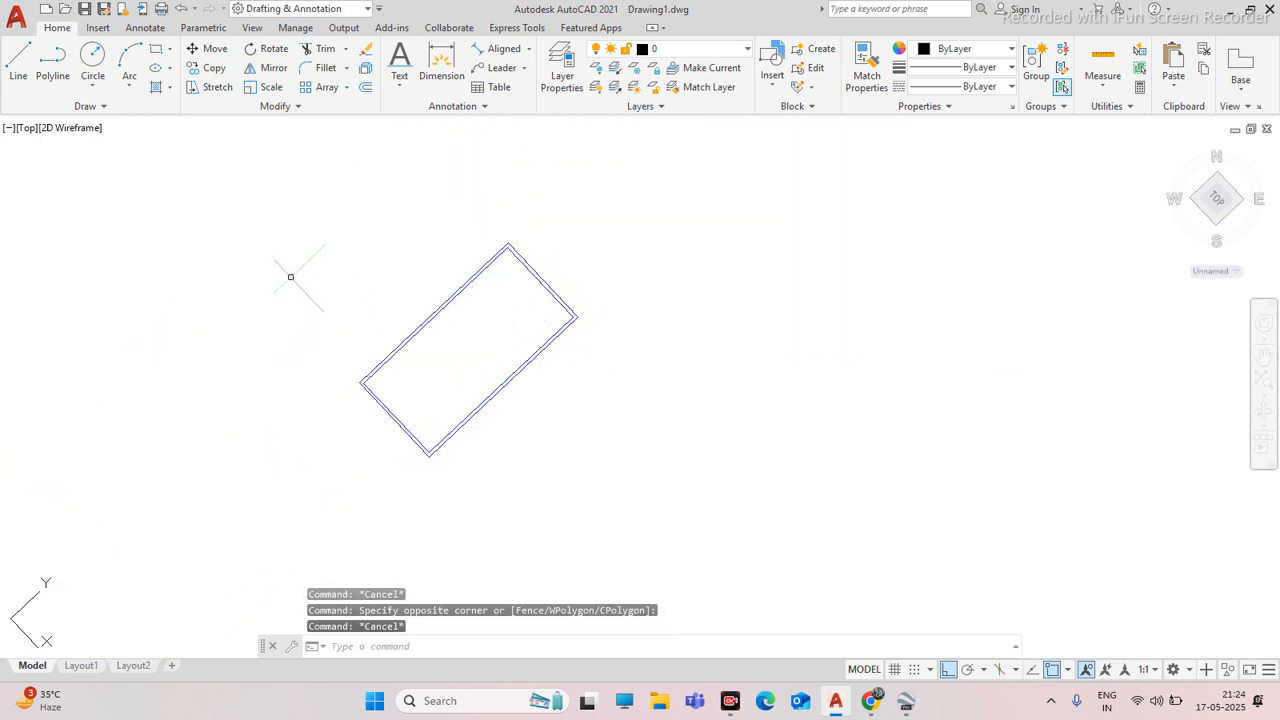
# Try a window selection over part of the module and one enclosing it completely, then clear the selection
pyautogui.click(245, 210)
pyautogui.scroll(2, 397, 423)
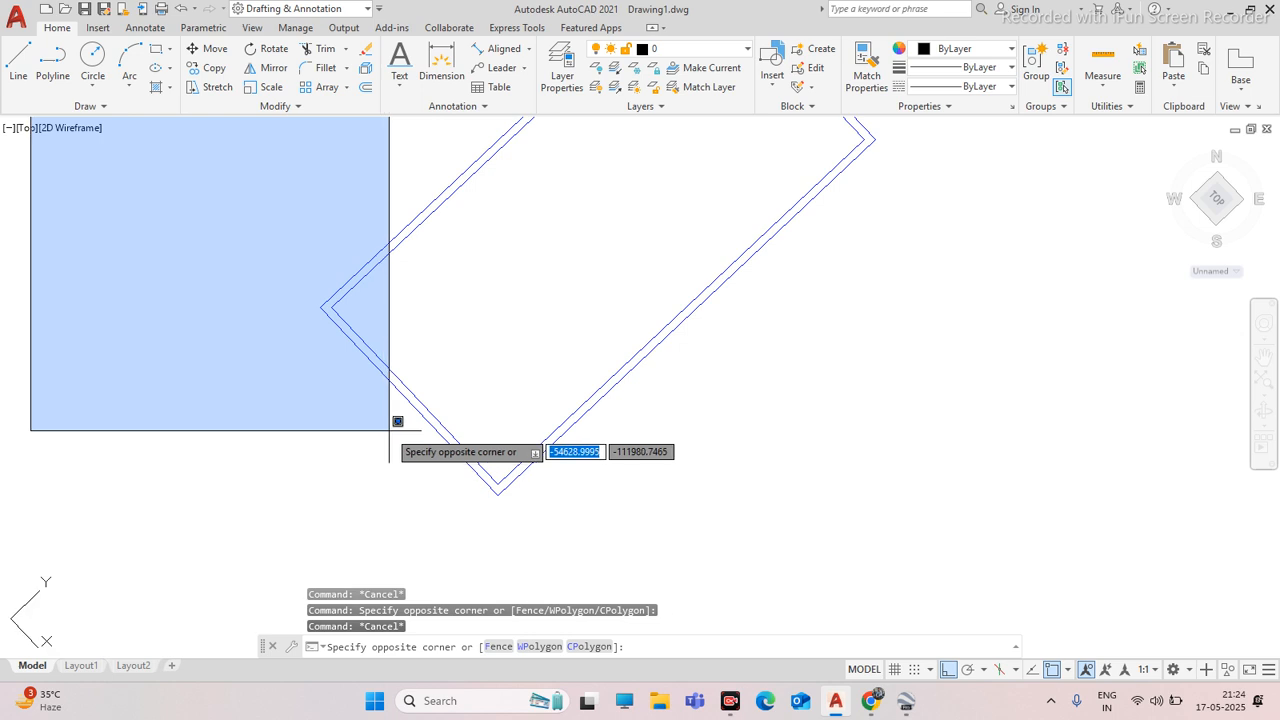
pyautogui.click(390, 428)
pyautogui.scroll(-5, 472, 357)
pyautogui.press('Escape')
pyautogui.click(292, 230)
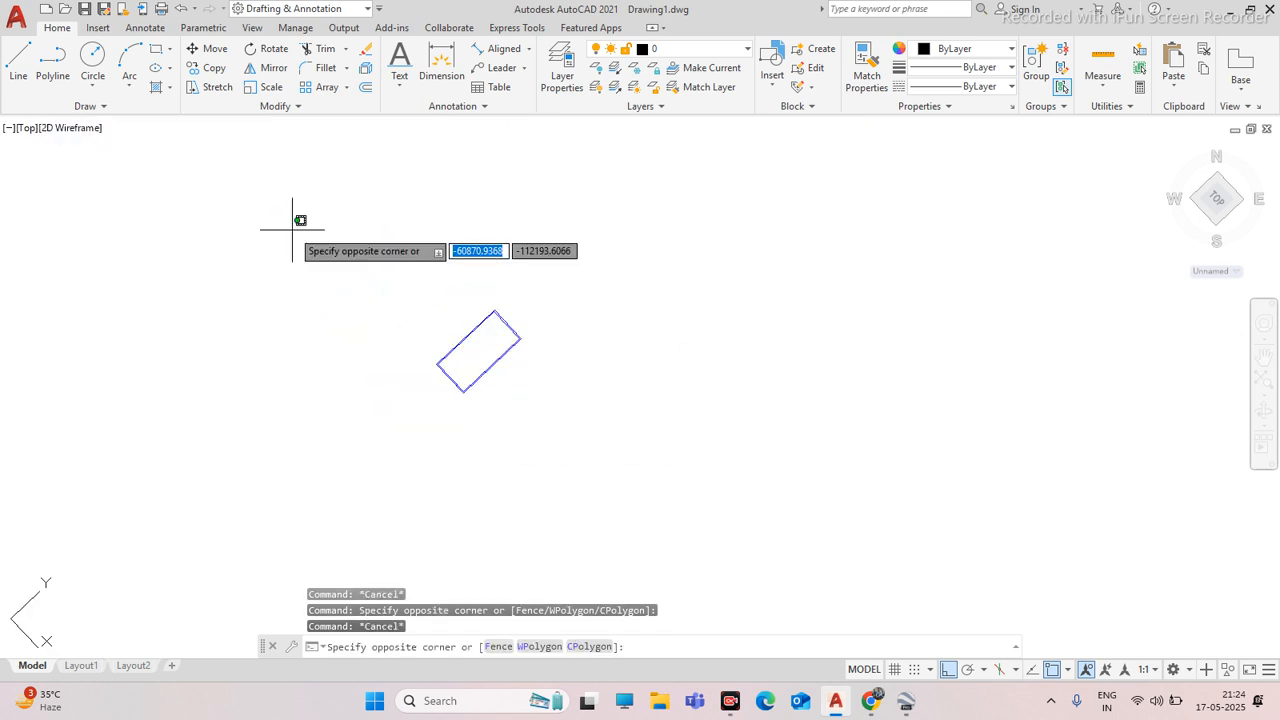
pyautogui.click(655, 475)
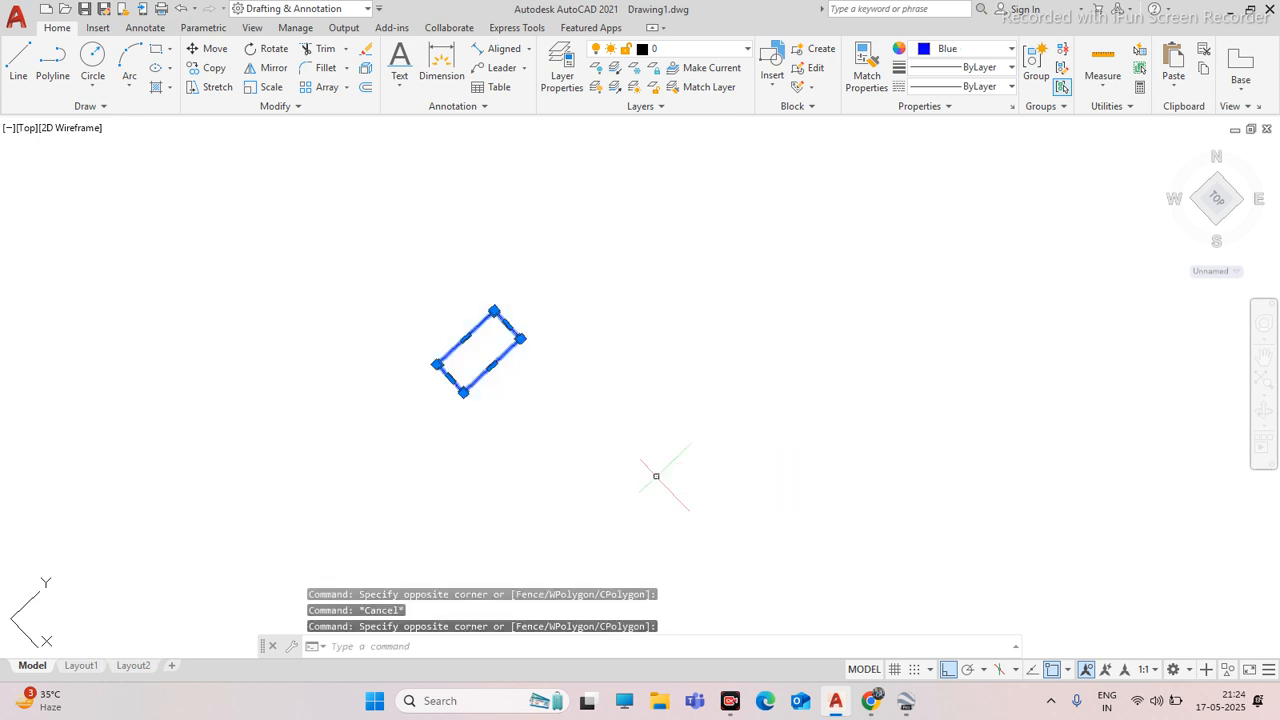
pyautogui.press('Escape')
pyautogui.click(321, 228)
pyautogui.press('Escape')
# Compare a crossing selection over the module's corner with a window selection around the whole module, then clear it
pyautogui.click(549, 304)
pyautogui.scroll(6, 518, 350)
pyautogui.click(506, 367)
pyautogui.scroll(-6, 545, 370)
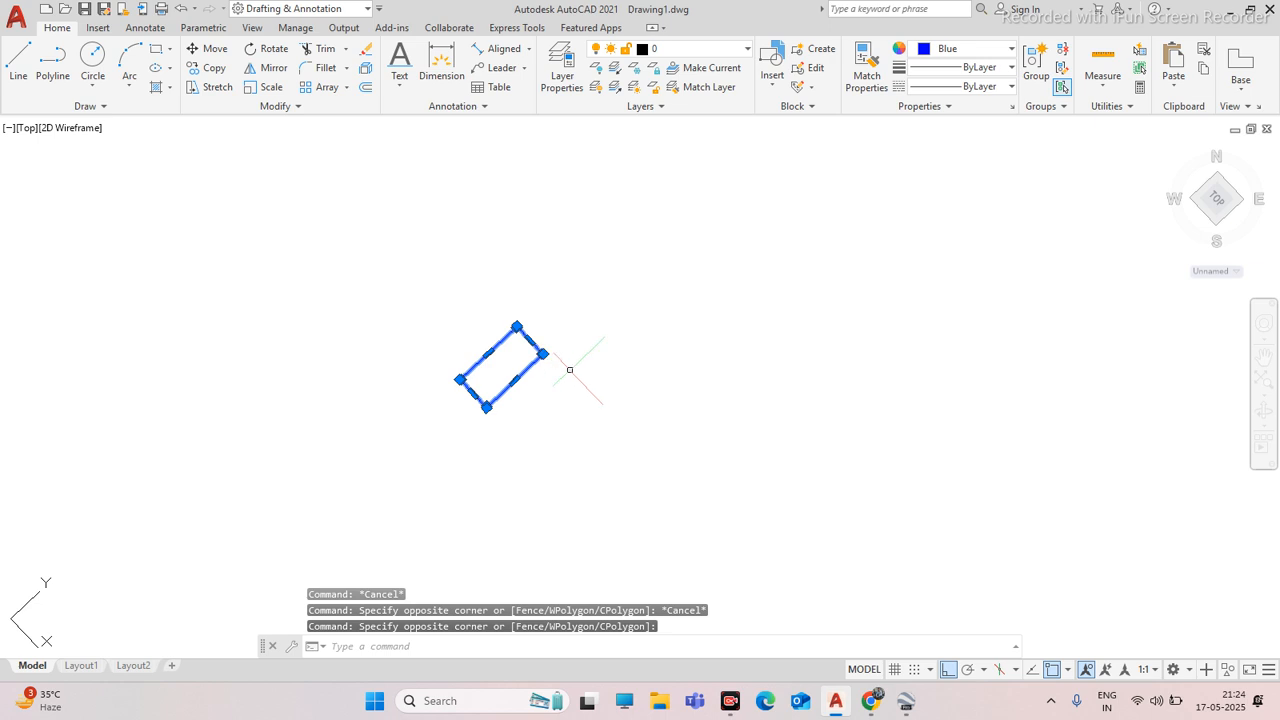
pyautogui.press('Escape')
pyautogui.click(369, 271)
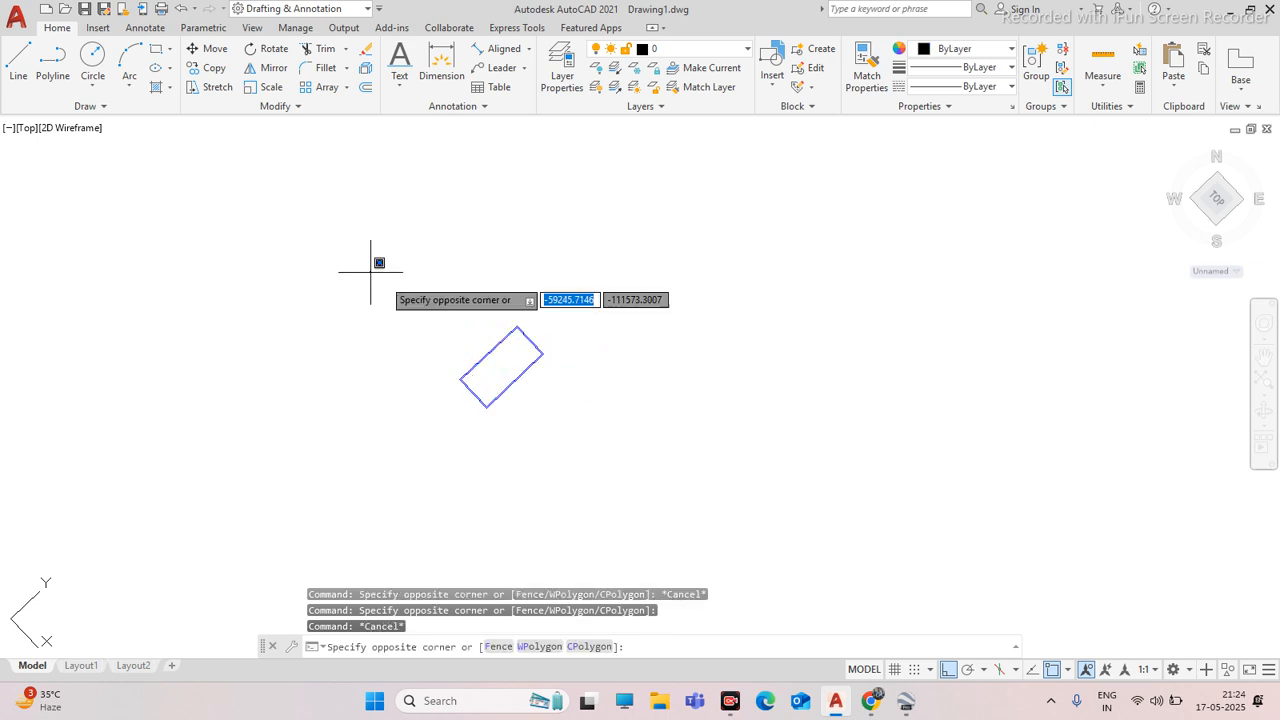
pyautogui.click(621, 457)
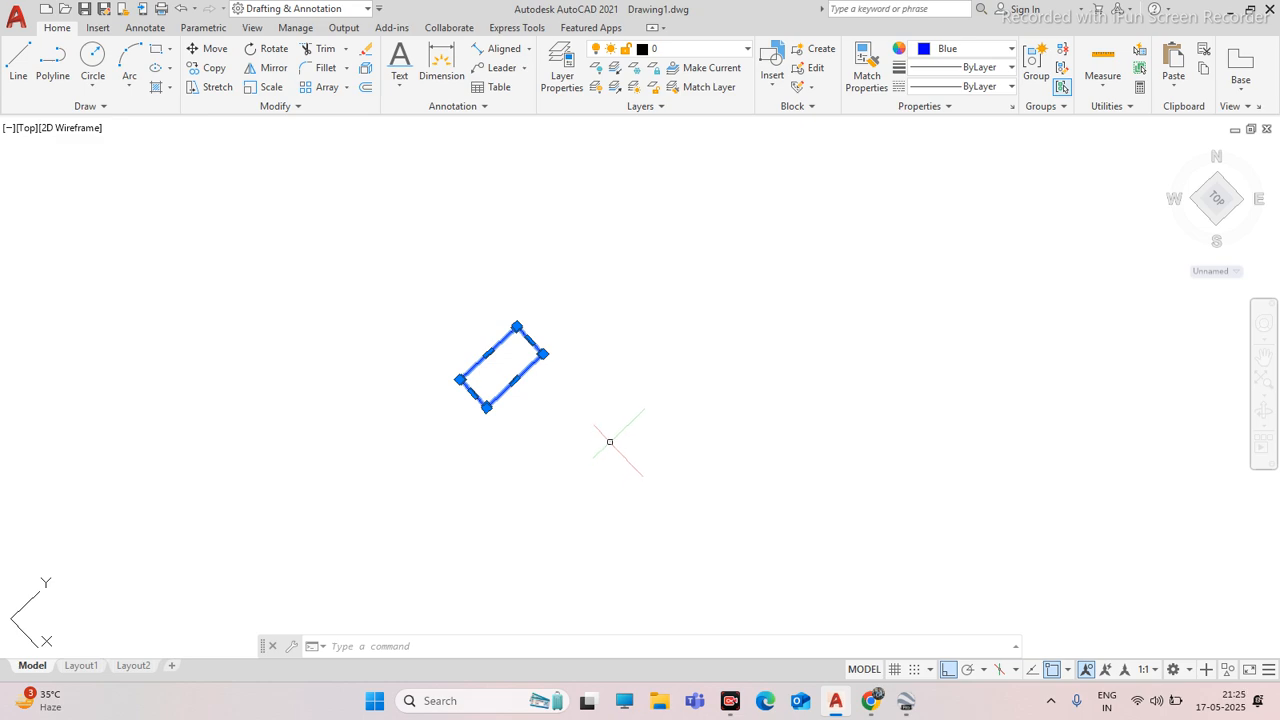
pyautogui.click(581, 415)
pyautogui.press('Escape')
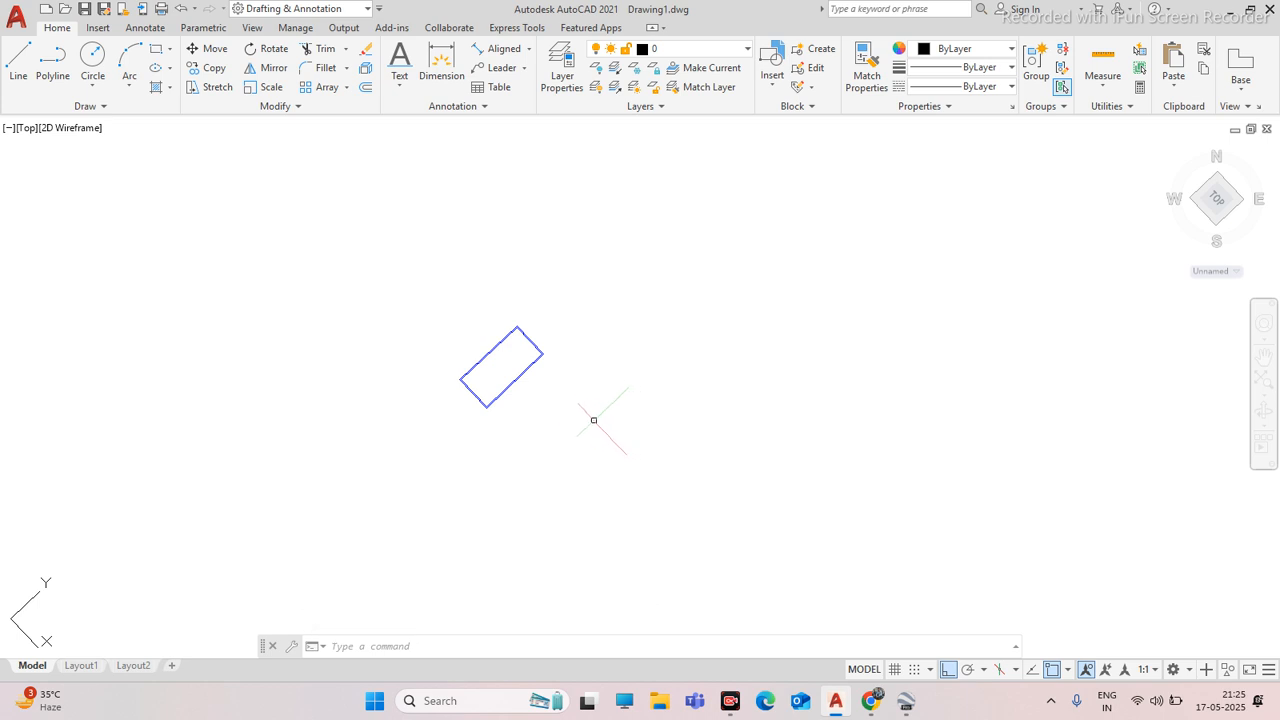
pyautogui.press('Escape')
pyautogui.press('Escape')
pyautogui.scroll(2, 486, 360)
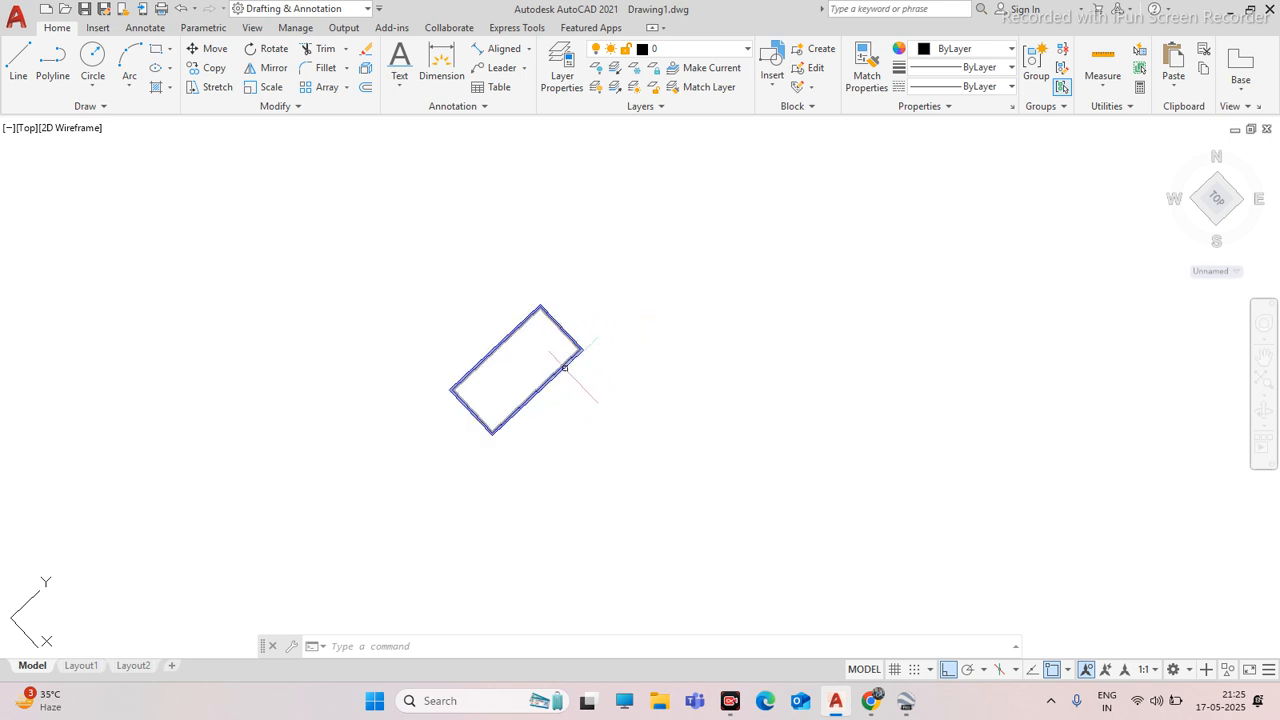
pyautogui.scroll(6, 551, 366)
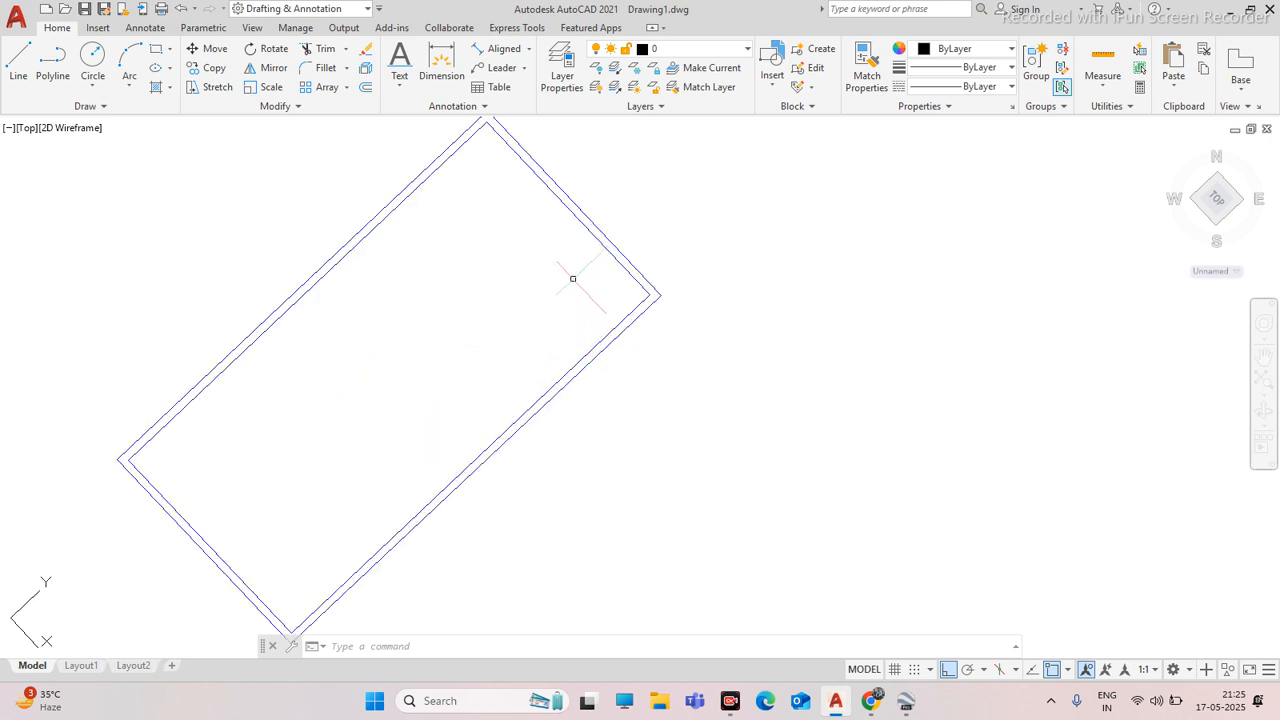
pyautogui.scroll(-4, 588, 259)
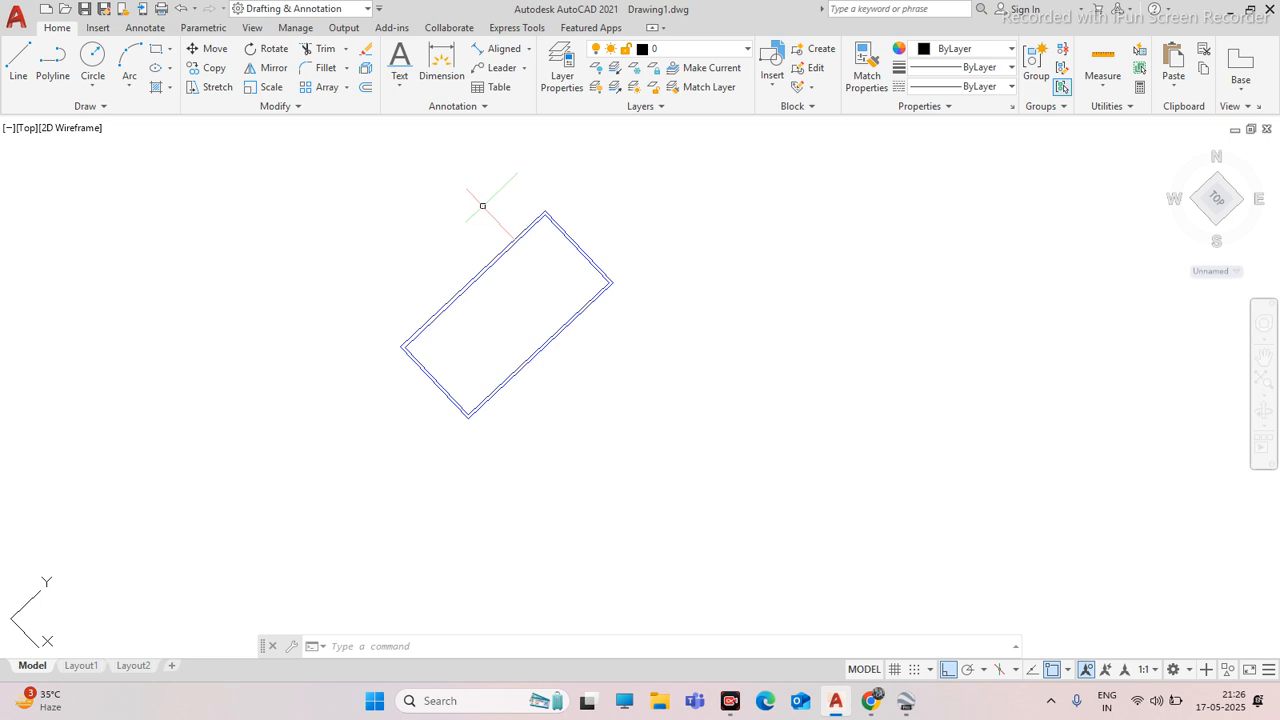
pyautogui.scroll(2, 514, 214)
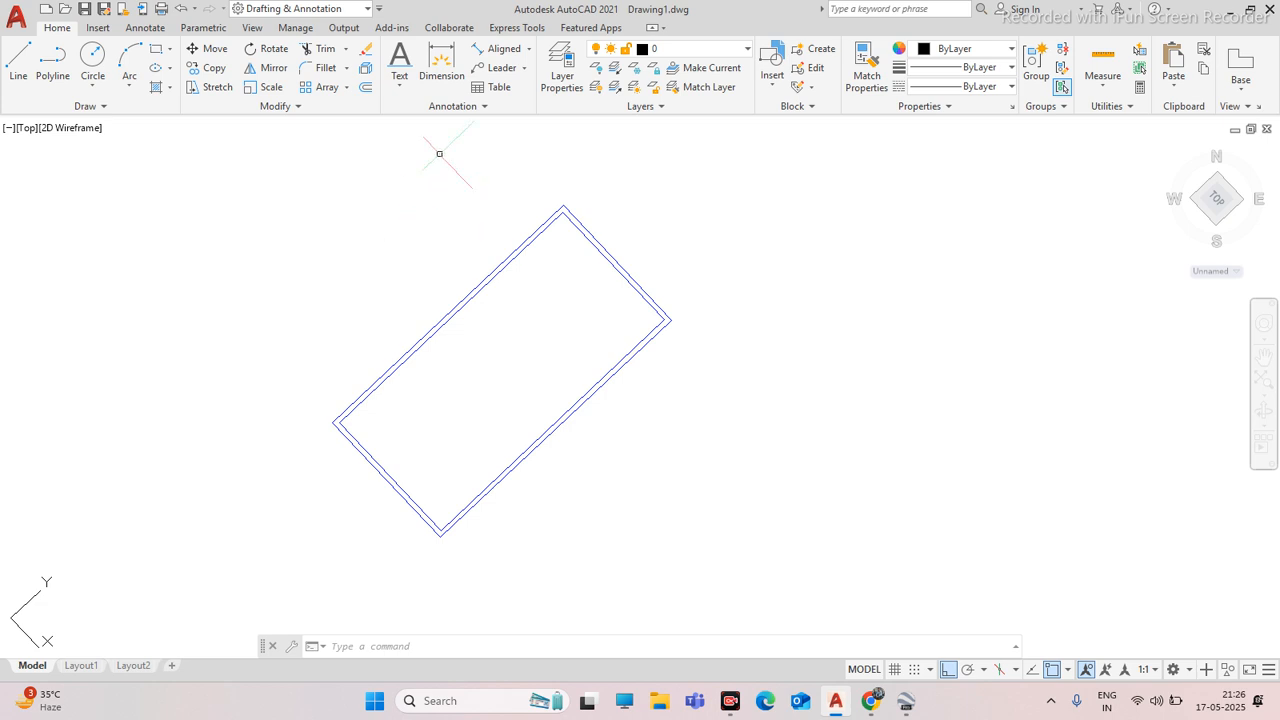
pyautogui.scroll(-4, 481, 232)
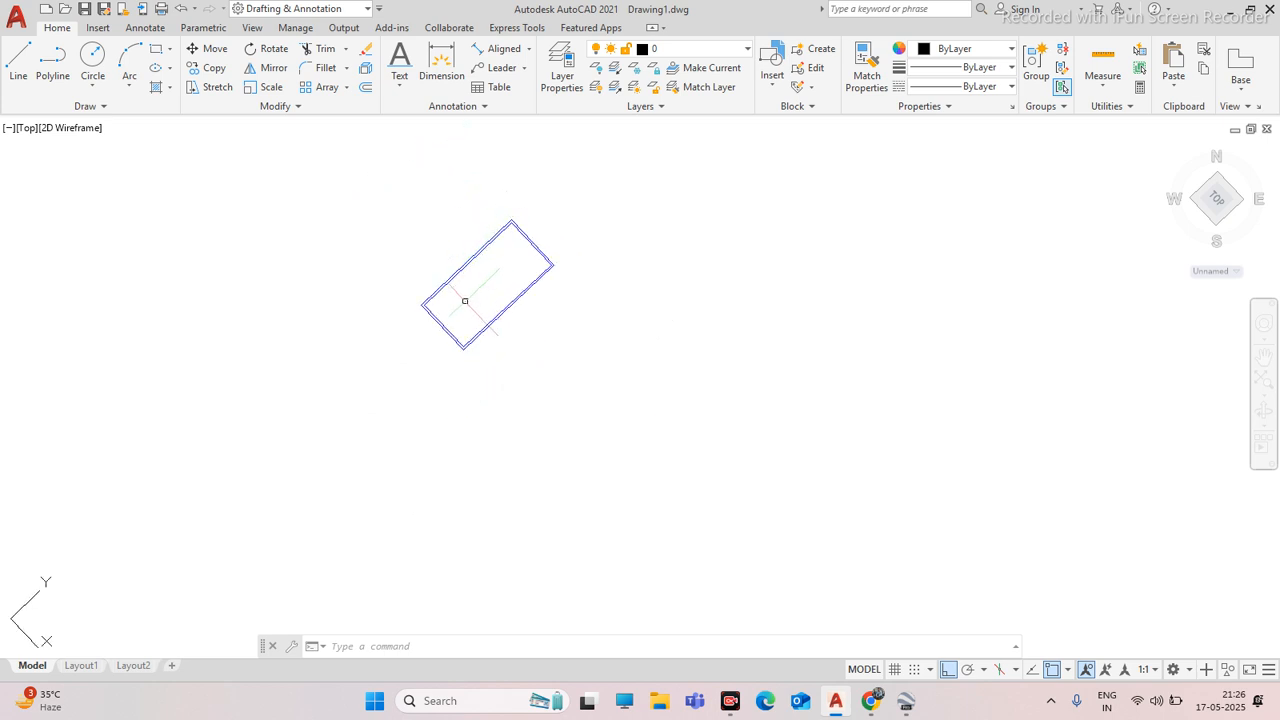
# Repeatedly select the whole module with enclosing window selections and clear each selection
pyautogui.click(323, 177)
pyautogui.click(720, 463)
pyautogui.press('Escape')
pyautogui.scroll(-5, 714, 413)
pyautogui.scroll(3, 714, 423)
pyautogui.click(464, 257)
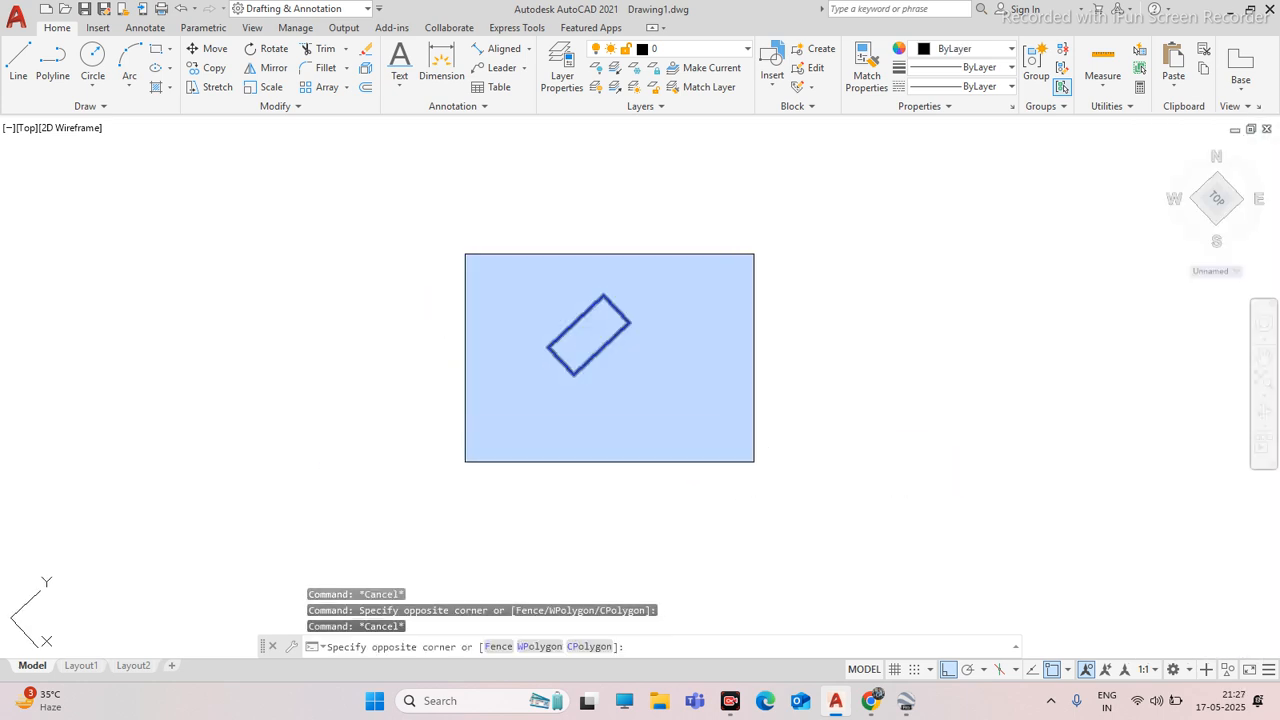
pyautogui.click(754, 463)
pyautogui.press('Escape')
pyautogui.click(452, 231)
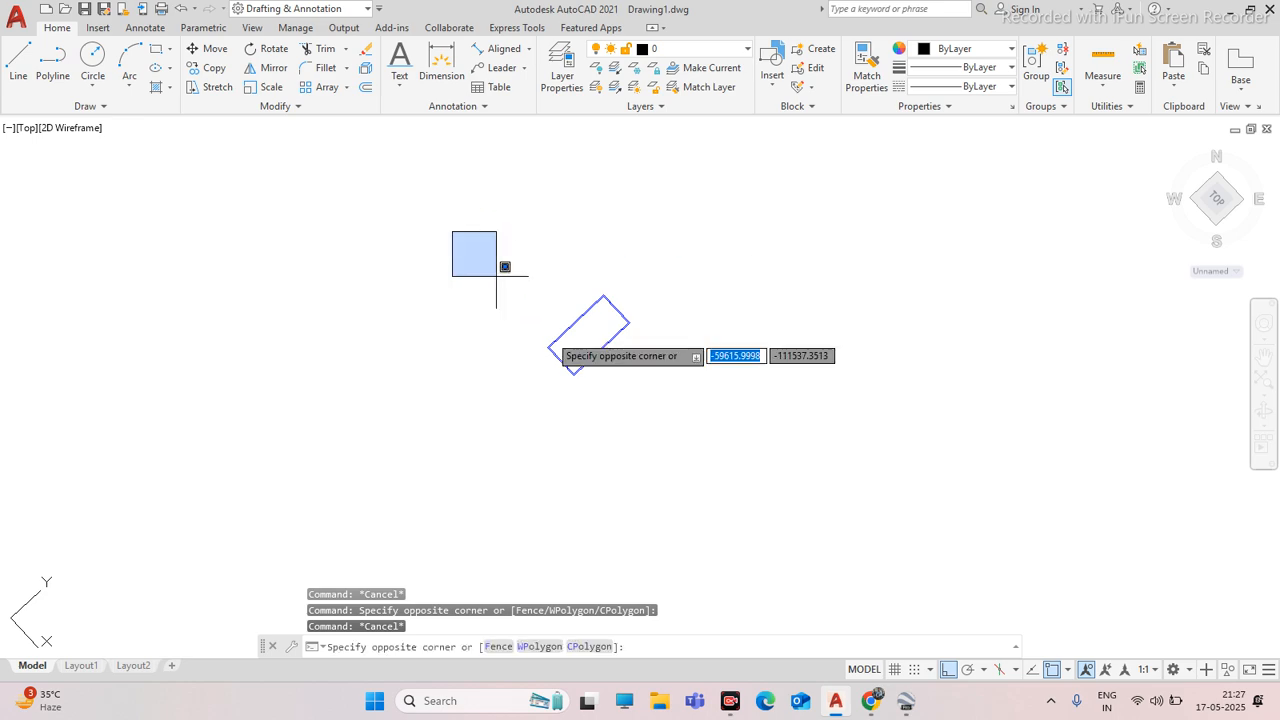
pyautogui.click(789, 446)
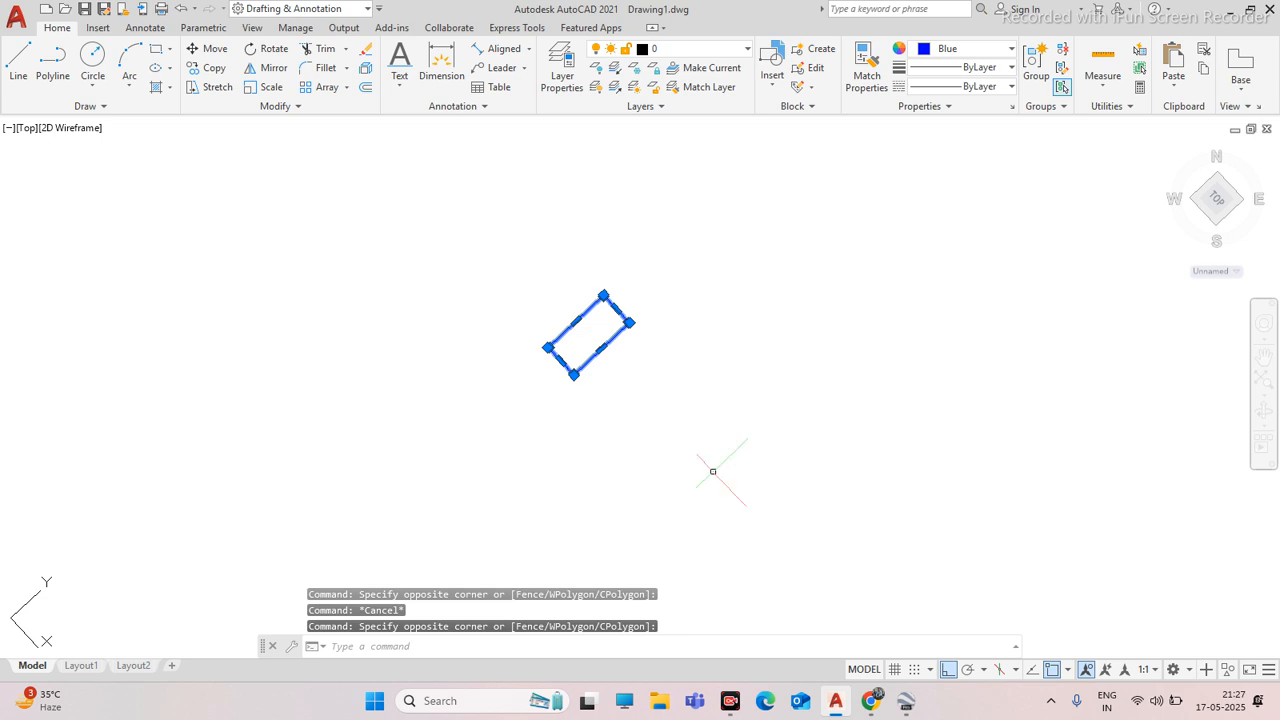
pyautogui.press('Escape')
pyautogui.click(461, 251)
pyautogui.click(768, 443)
pyautogui.press('Escape')
# Group the two module outlines, check that they select as one object, and undo the grouping
pyautogui.click(460, 253)
pyautogui.click(723, 443)
pyautogui.write('g')
pyautogui.press('Return')
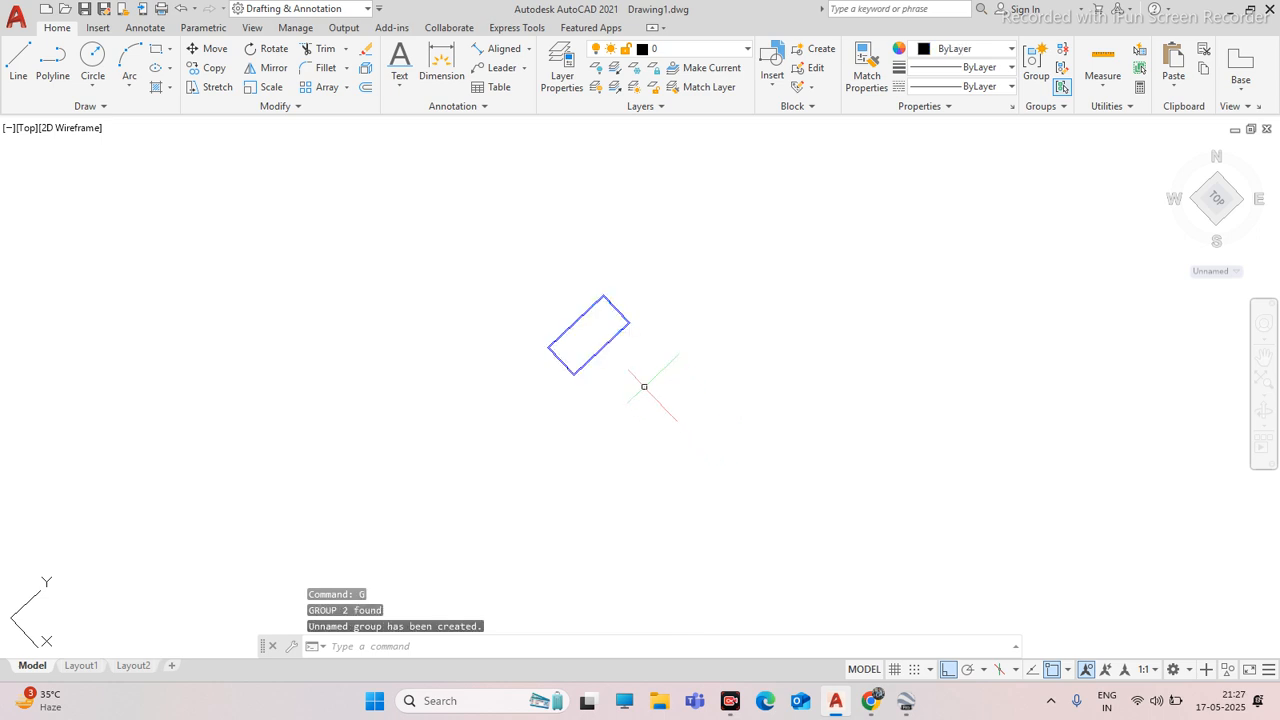
pyautogui.press('Escape')
pyautogui.click(620, 333)
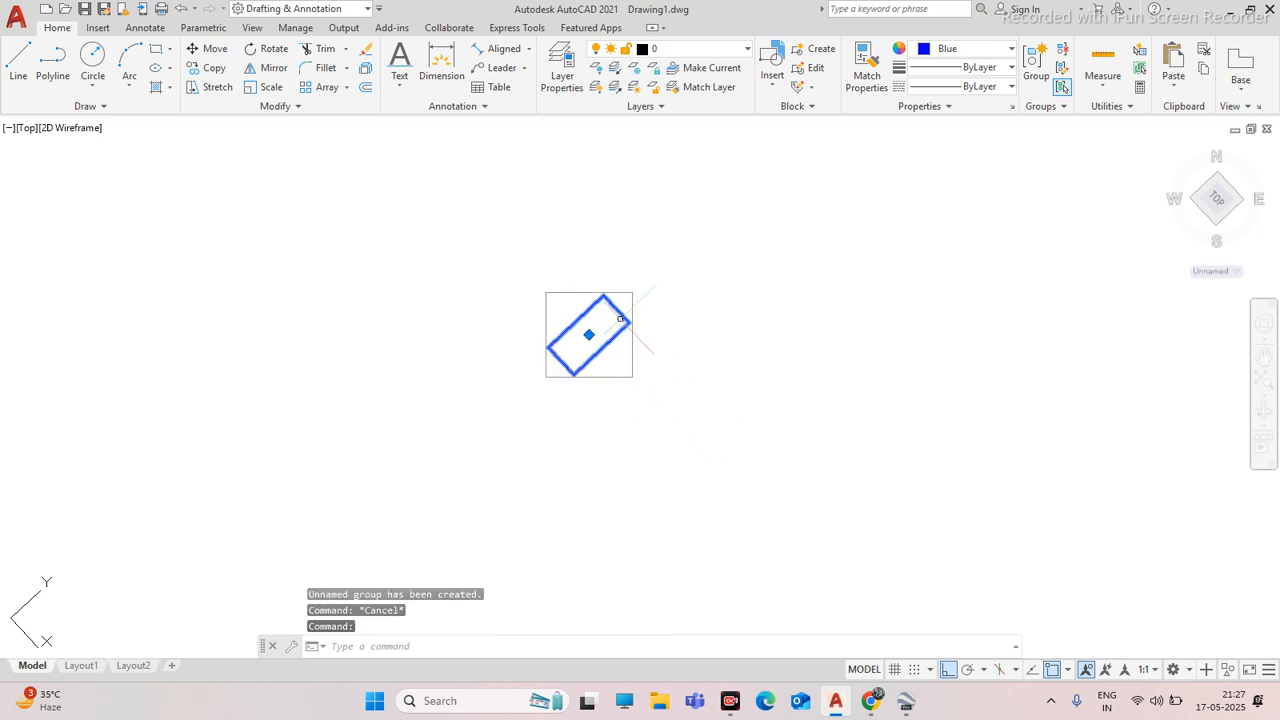
pyautogui.press('Escape')
pyautogui.hotkey('ctrl', 'z')
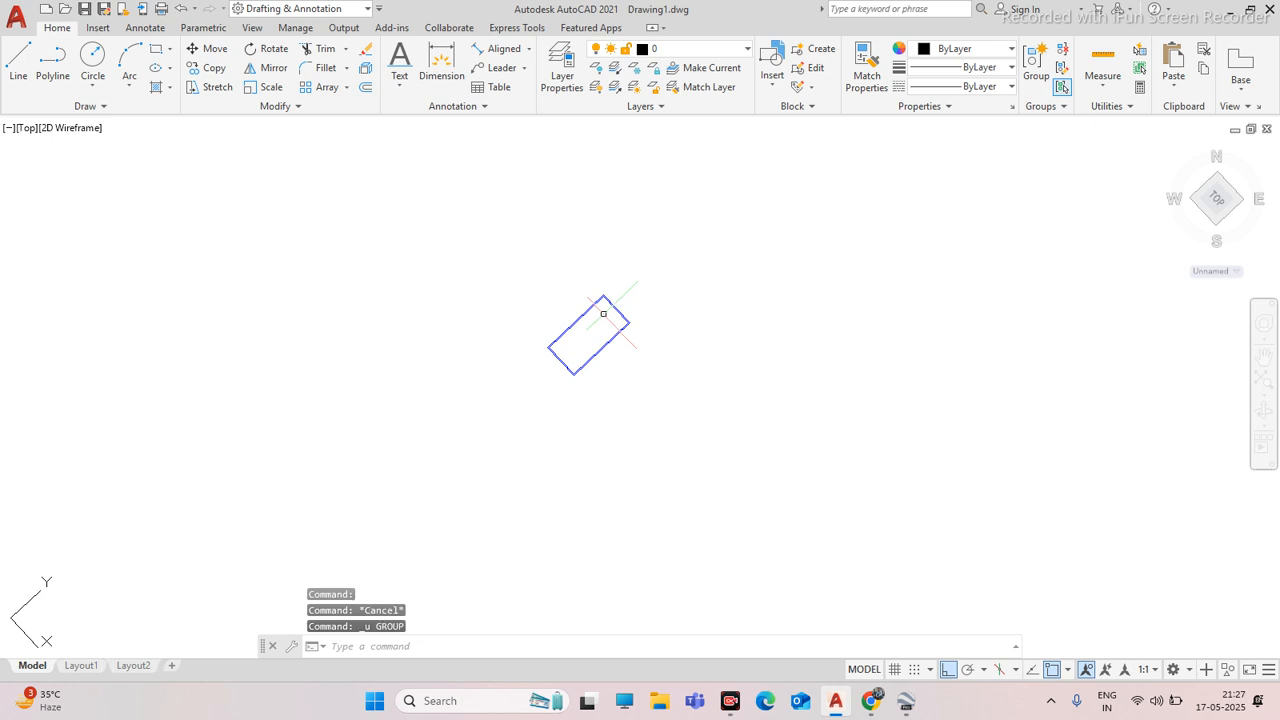
pyautogui.click(648, 290)
pyautogui.click(588, 341)
pyautogui.write('BLOCK')
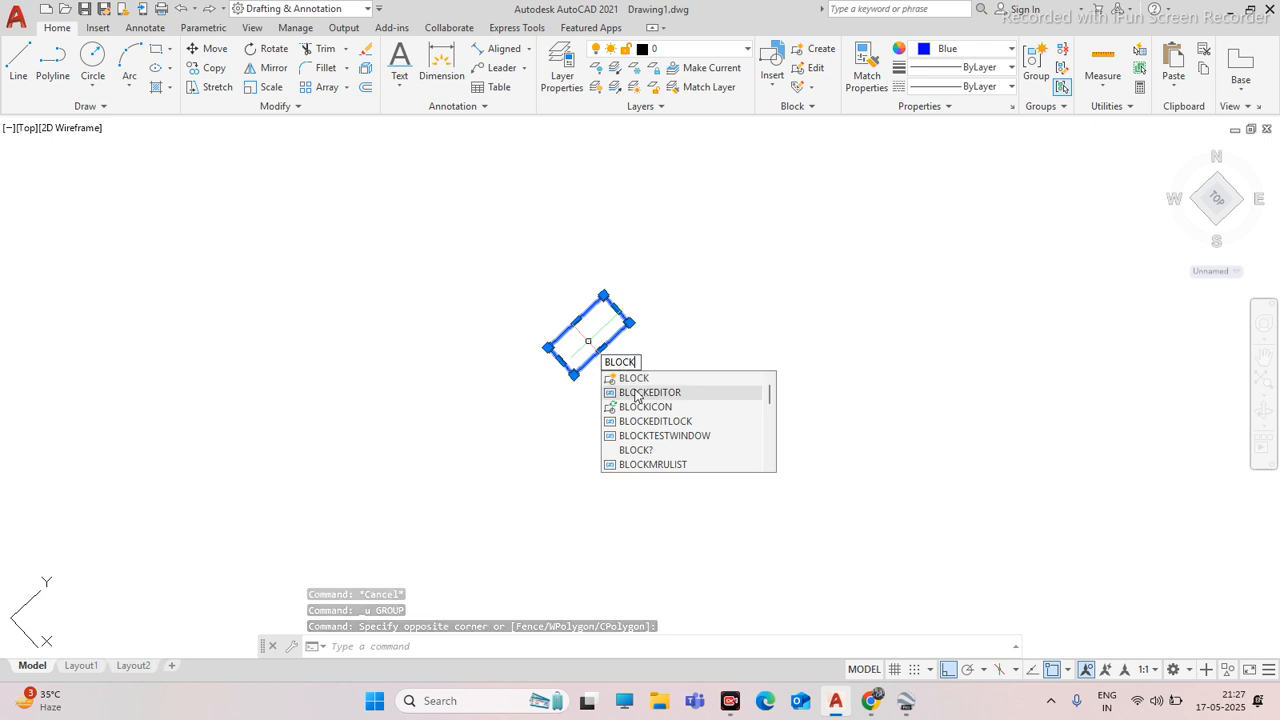
pyautogui.press('Escape')
# Convert the two outlines of the solar module into a single block named MODULE
pyautogui.scroll(5, 639, 336)
pyautogui.click(678, 283)
pyautogui.click(590, 314)
pyautogui.write('BLOCK')
pyautogui.press('Return')
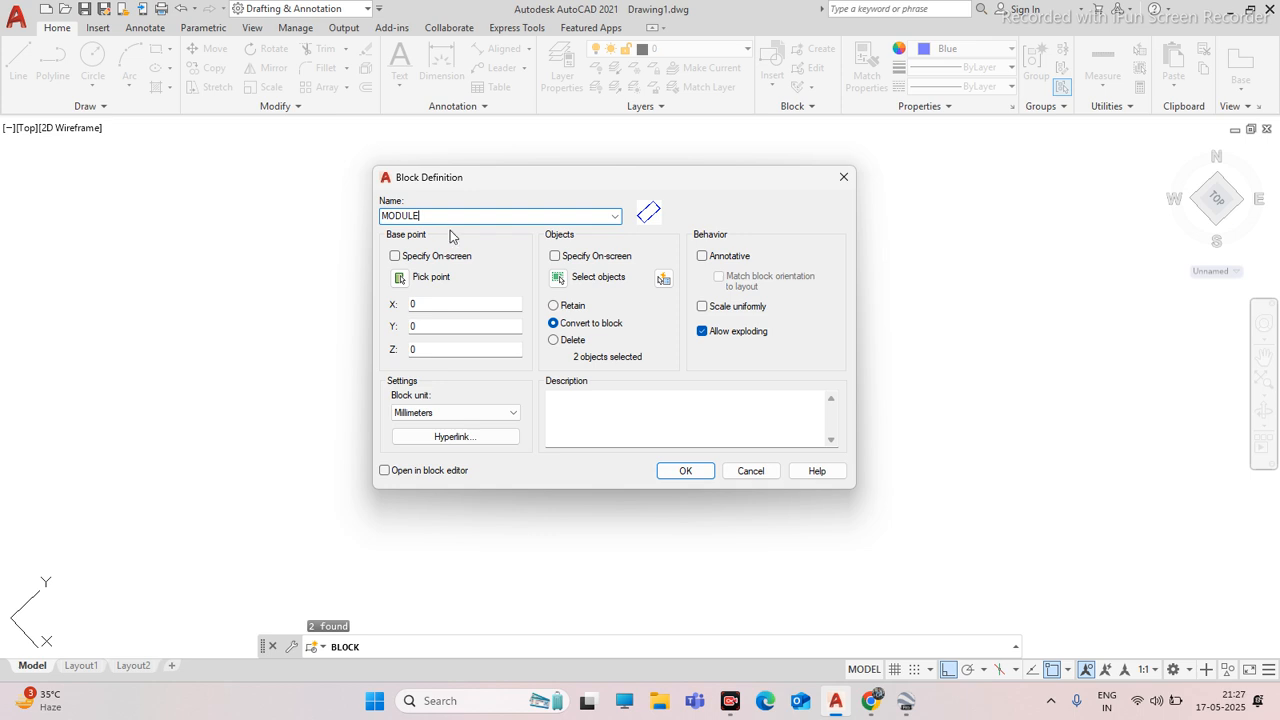
pyautogui.click(685, 471)
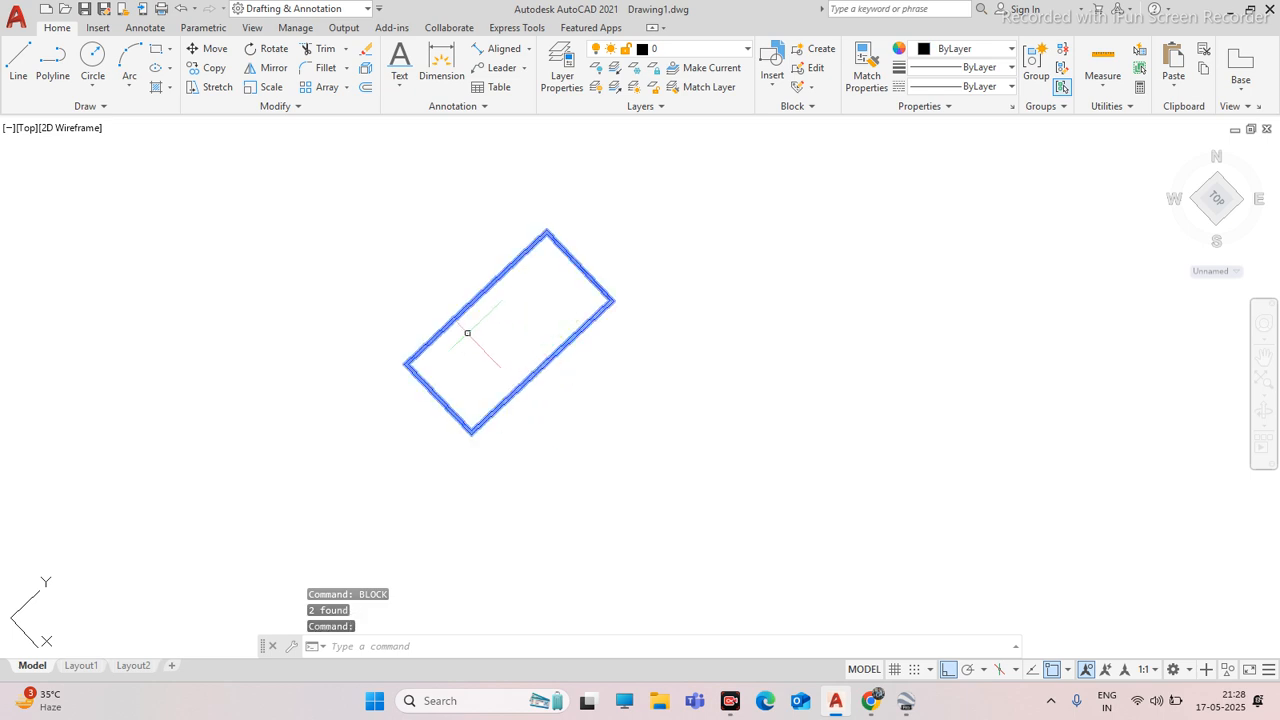
# Move the module block by its corner onto the roof, with ortho off, snapping it to the black rectangle beside the equipment outlines
pyautogui.write('m')
pyautogui.press('Return')
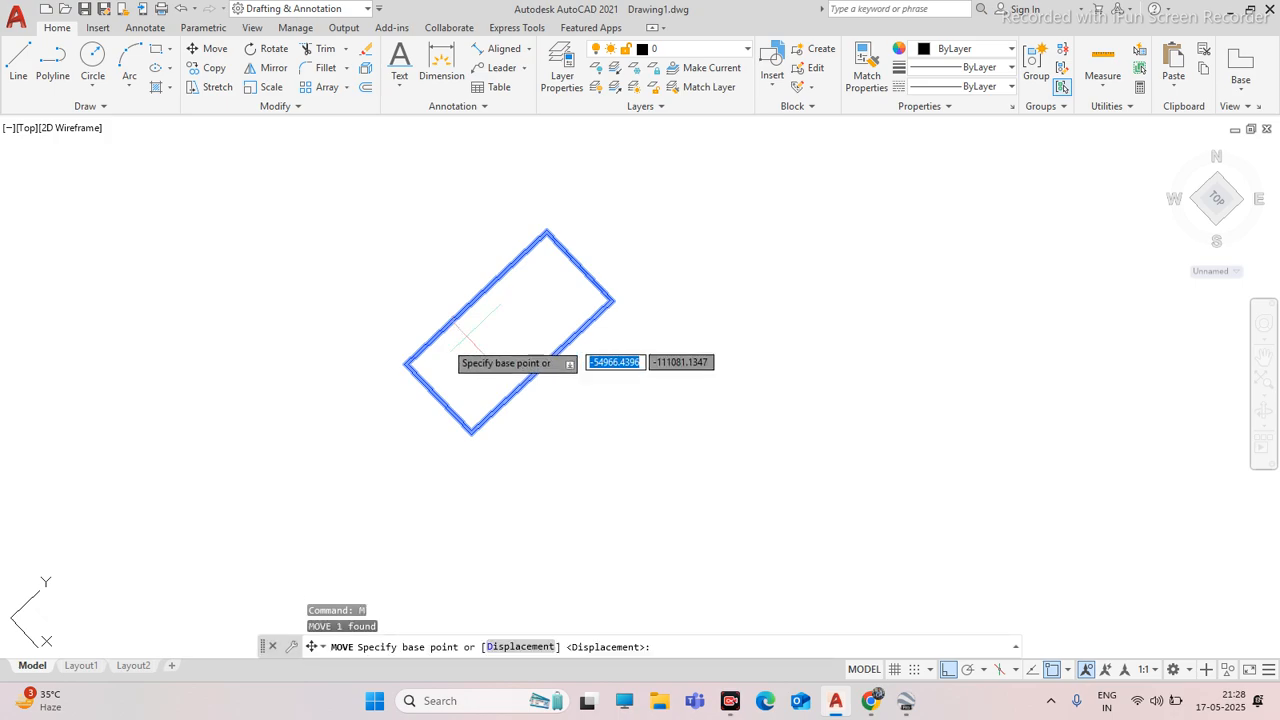
pyautogui.scroll(3, 401, 371)
pyautogui.click(402, 371)
pyautogui.scroll(-12, 397, 405)
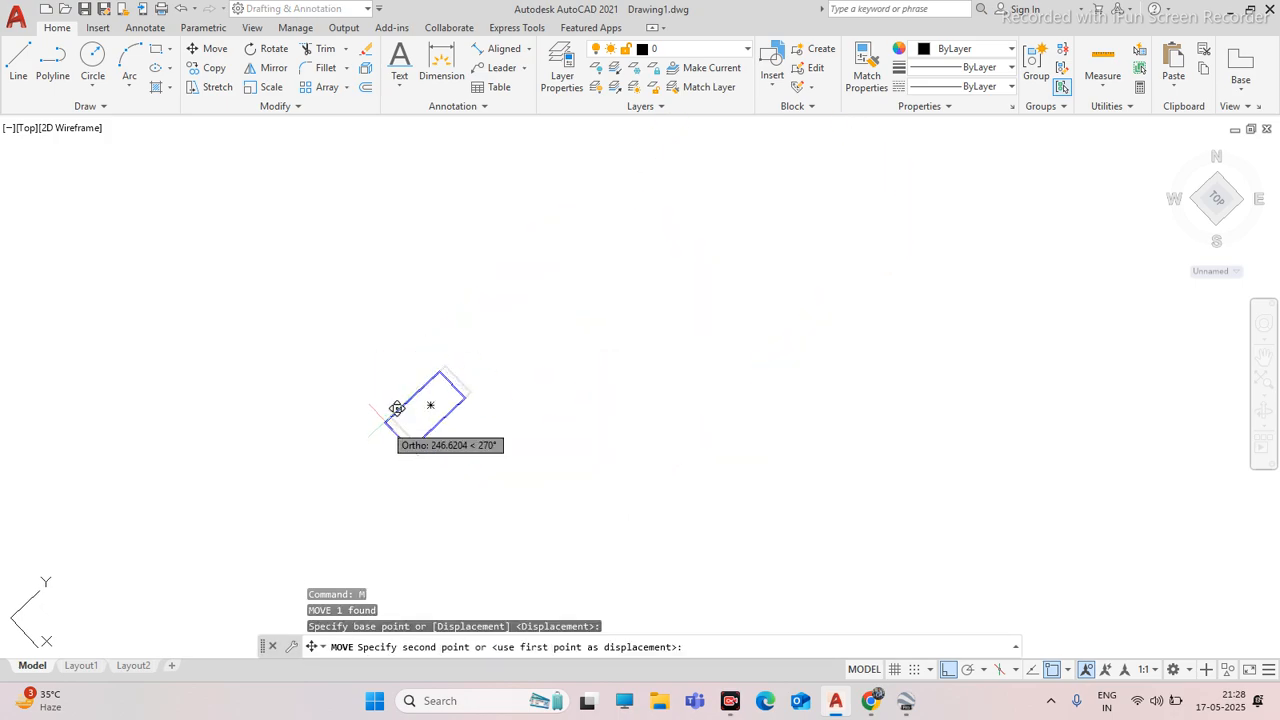
pyautogui.scroll(8, 709, 368)
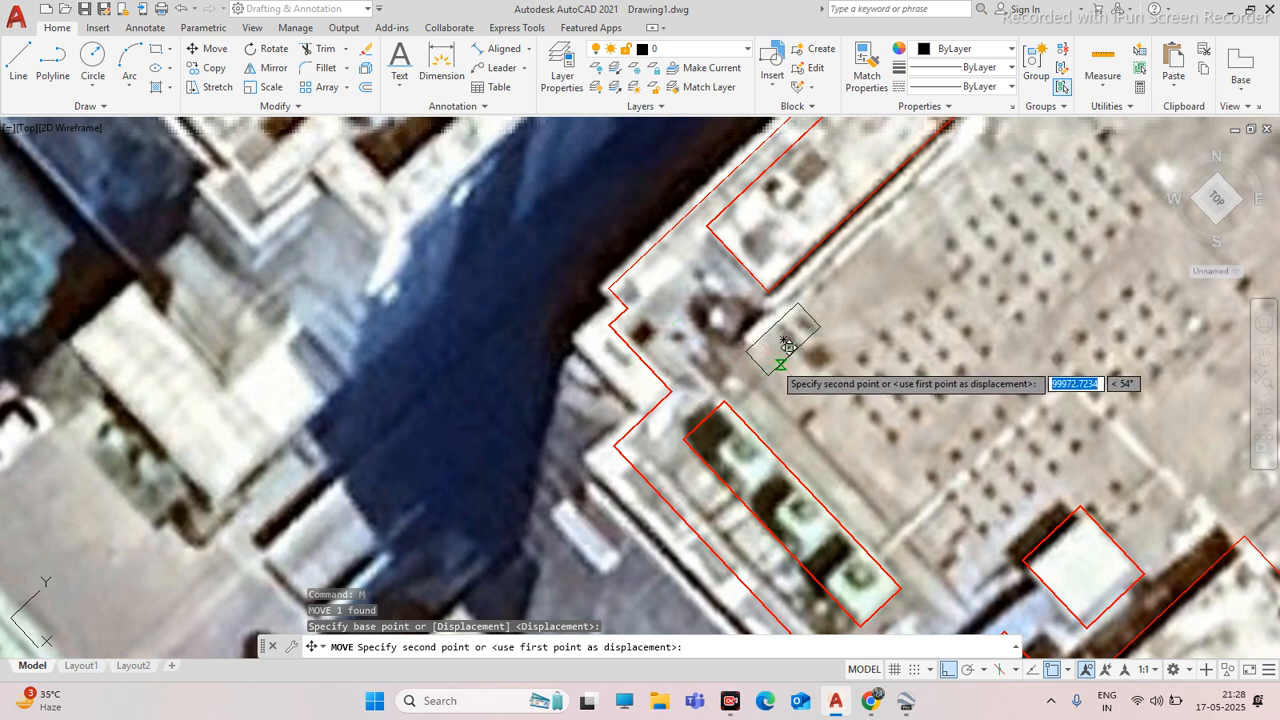
pyautogui.press('F8')
pyautogui.scroll(5, 770, 368)
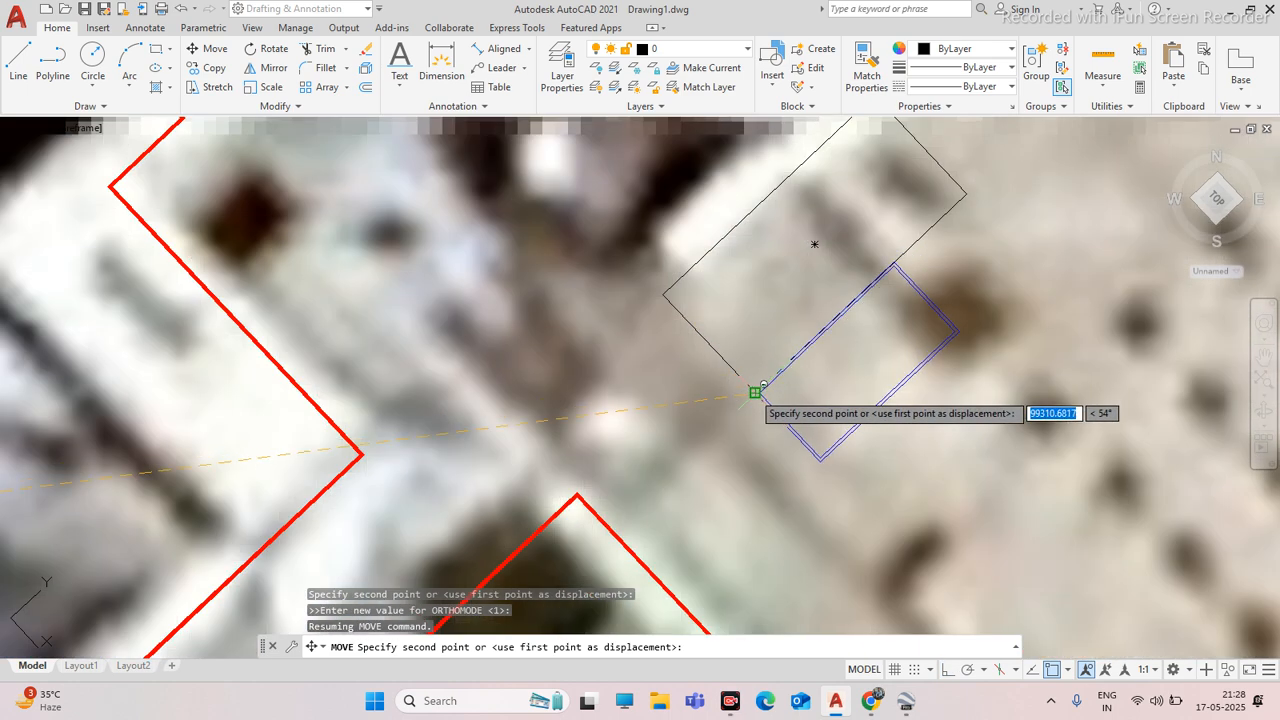
pyautogui.press('Escape')
pyautogui.scroll(-8, 770, 360)
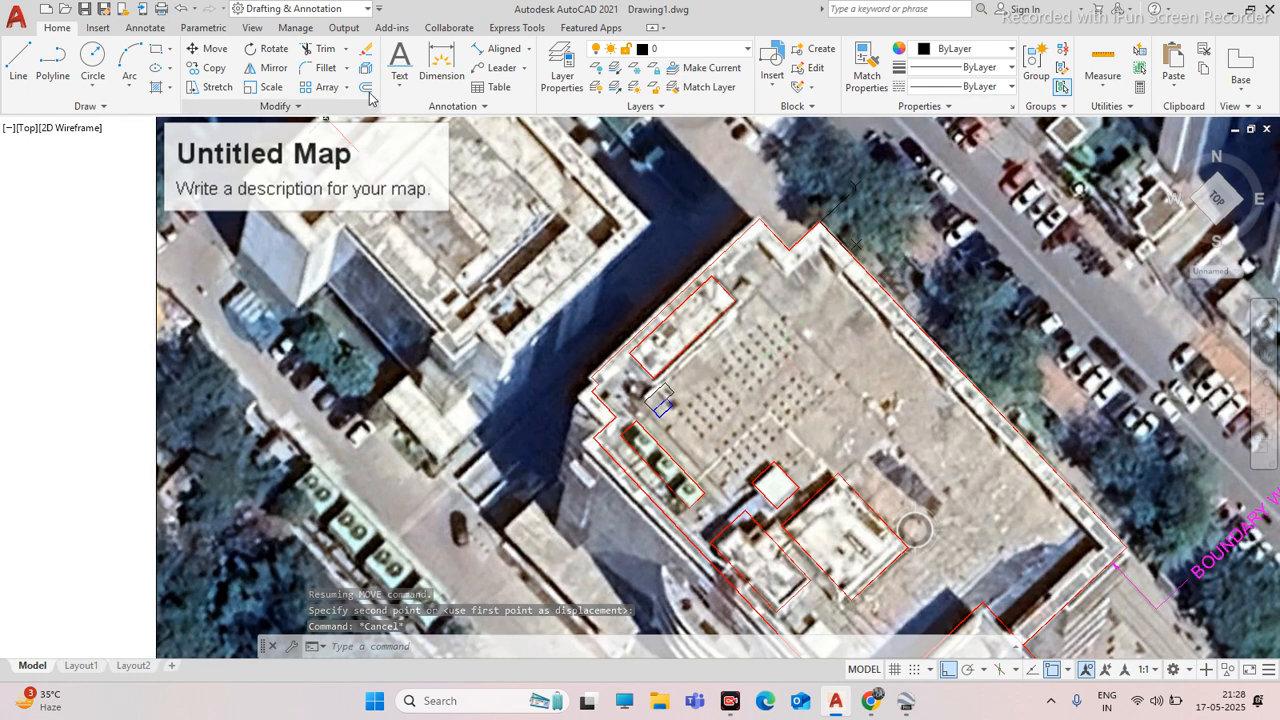
pyautogui.scroll(5, 665, 400)
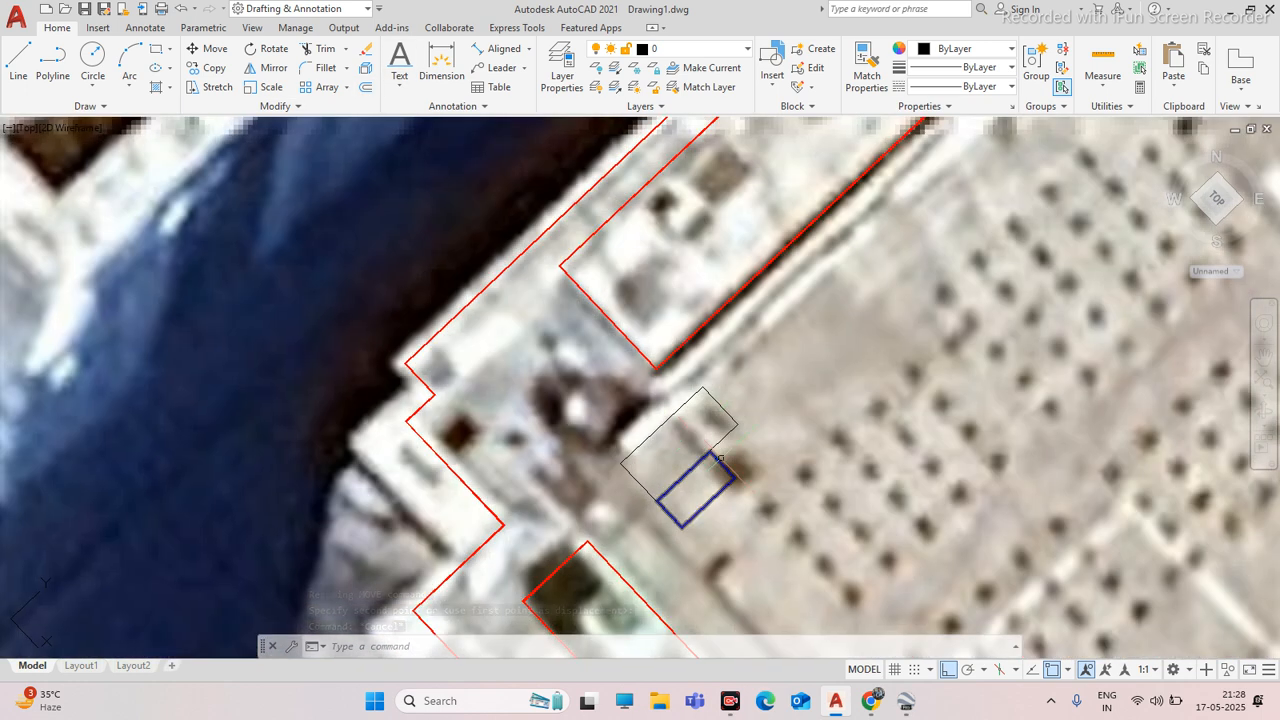
pyautogui.scroll(-8, 544, 345)
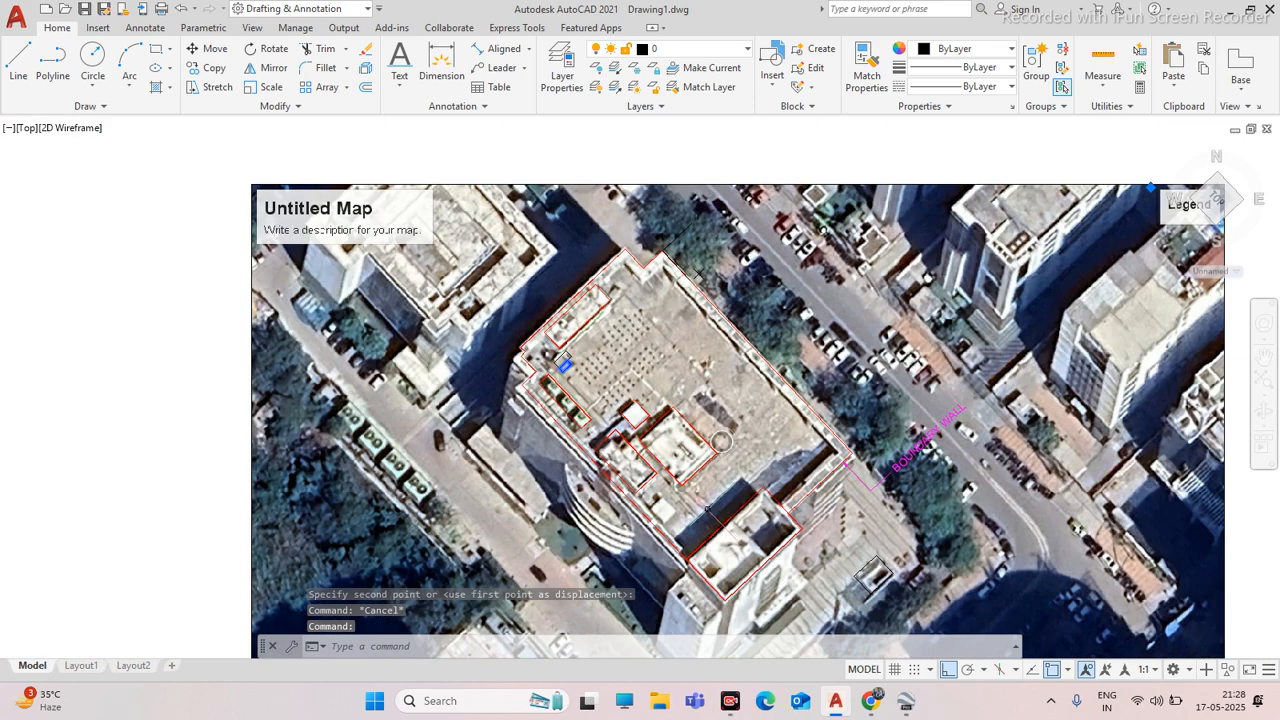
pyautogui.scroll(2, 691, 537)
pyautogui.click(53, 60)
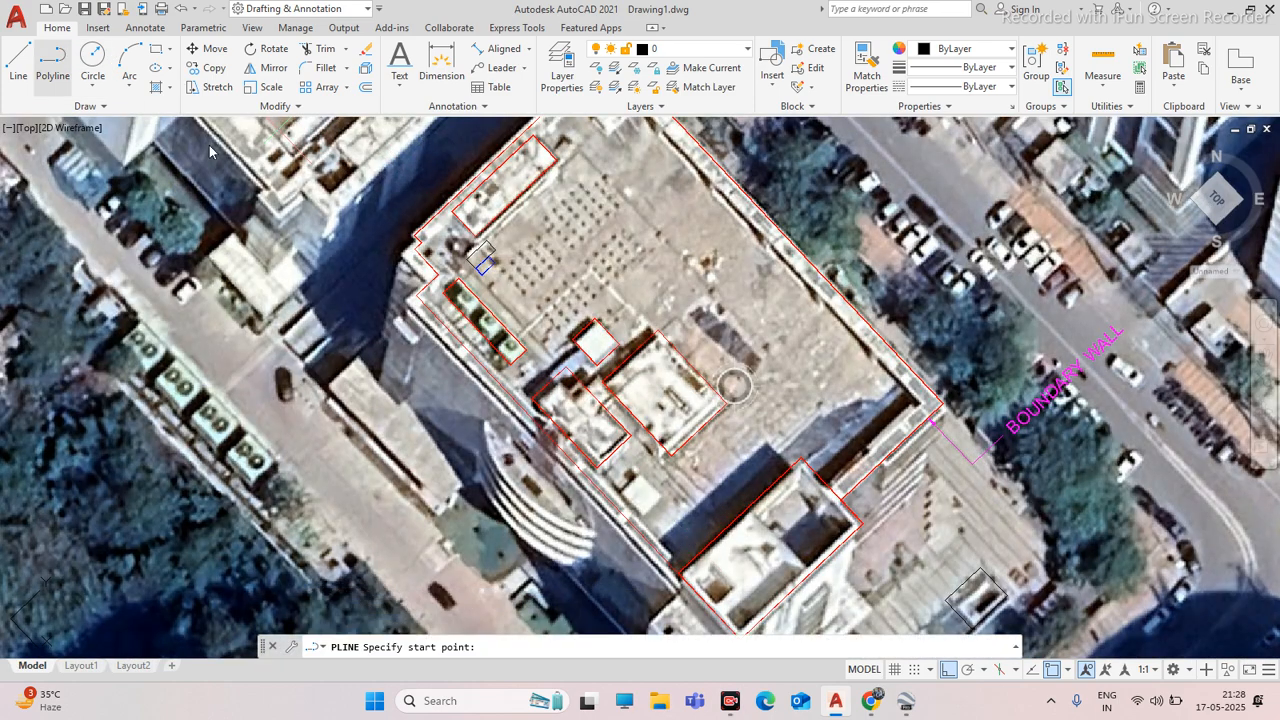
pyautogui.scroll(2, 713, 463)
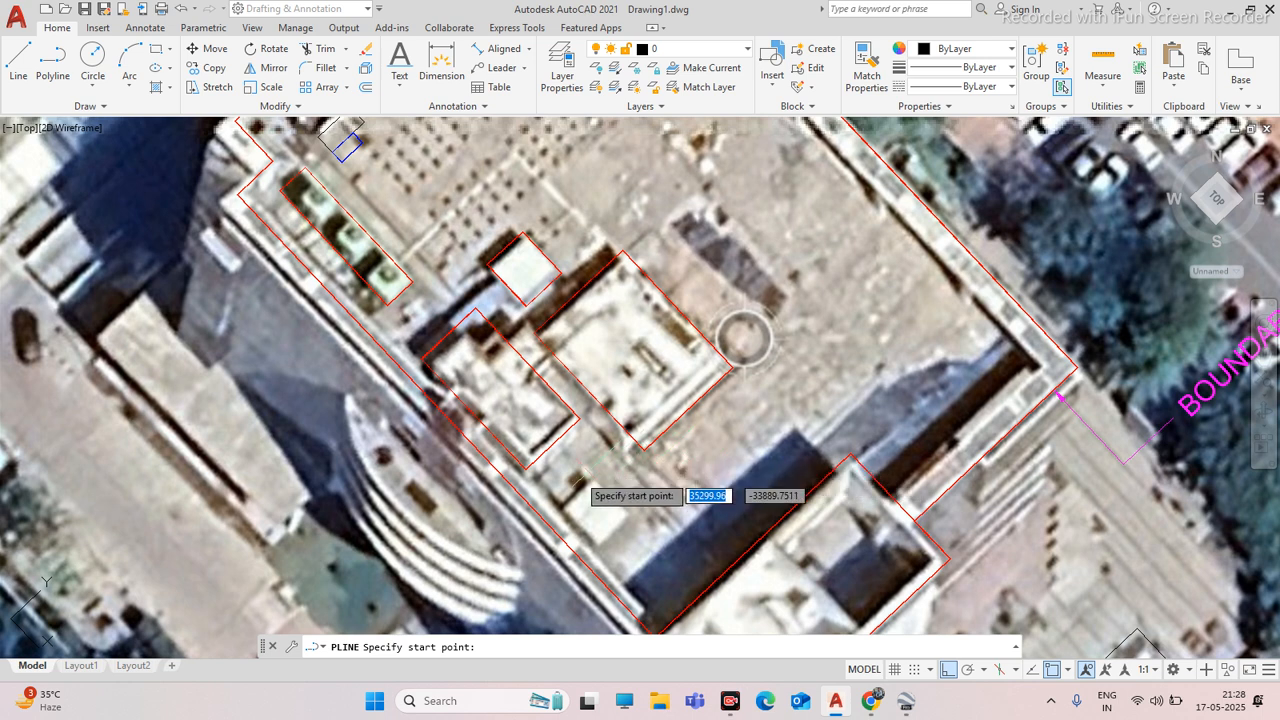
pyautogui.press('Escape')
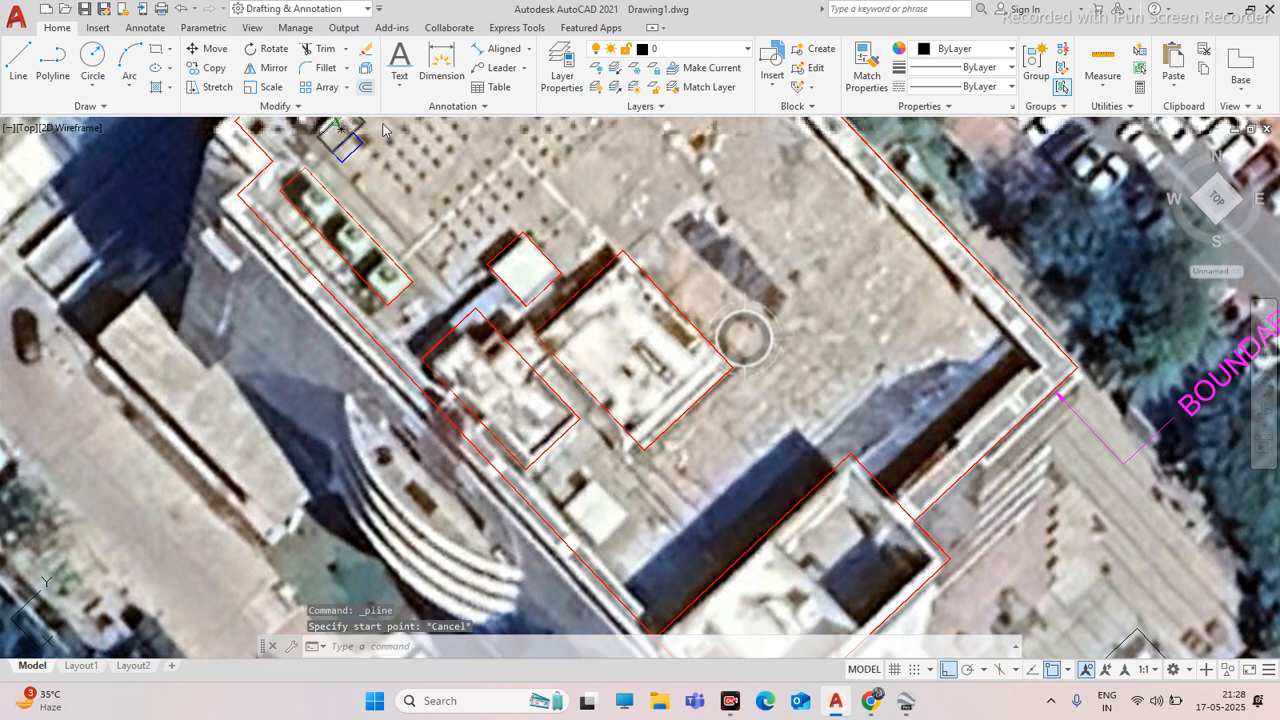
# Offset the outer roof boundary inward by 1500 mm
pyautogui.click(365, 87)
pyautogui.write('15')
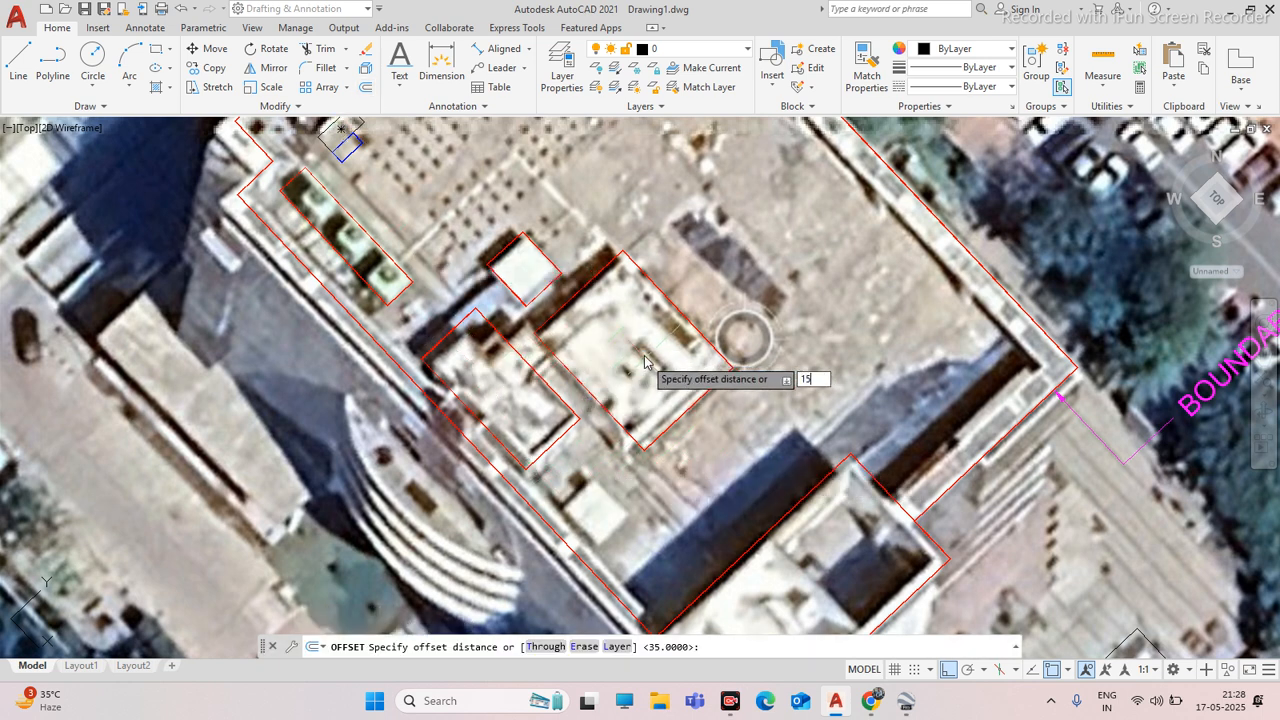
pyautogui.write('00')
pyautogui.press('Return')
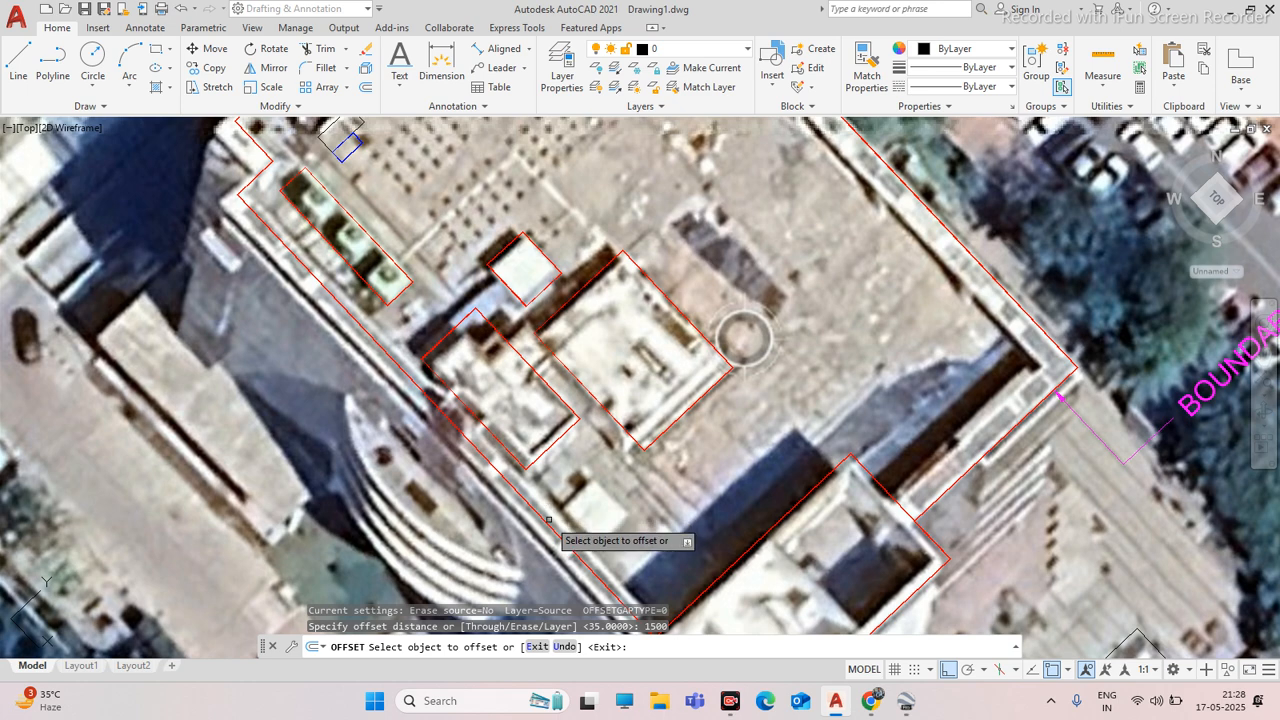
pyautogui.click(550, 524)
pyautogui.click(572, 516)
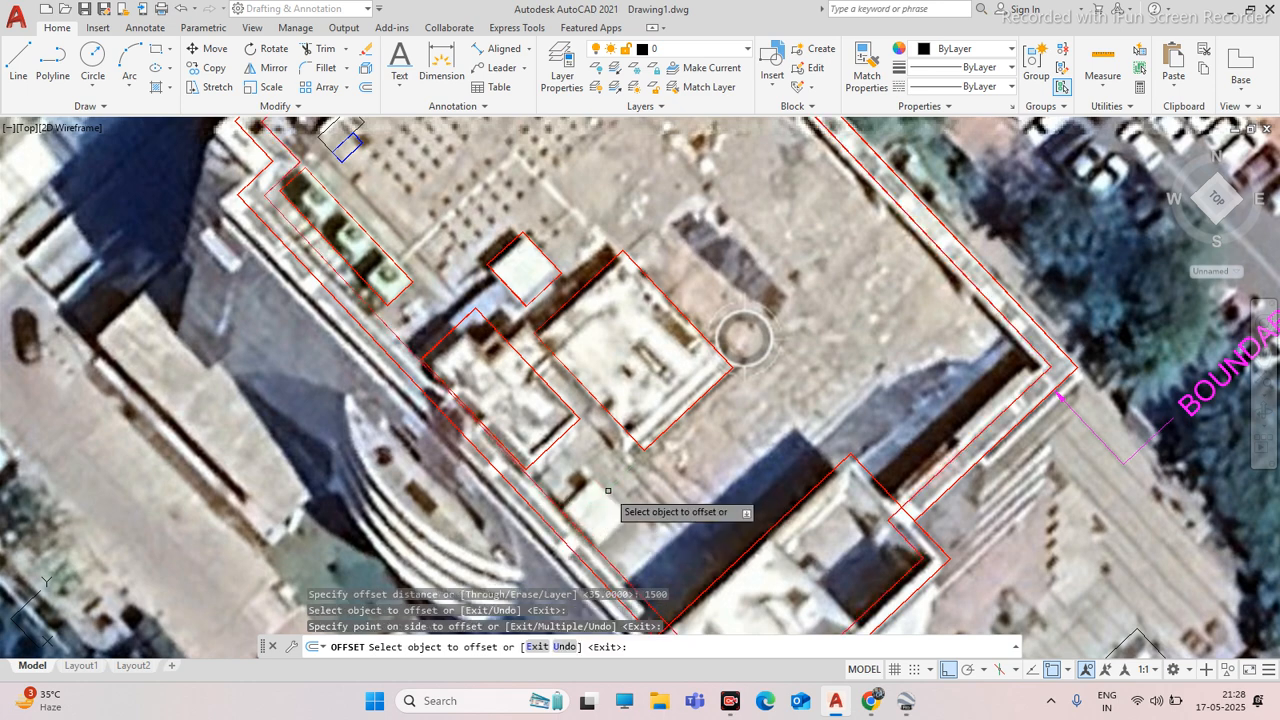
pyautogui.press('Escape')
# Select the inner offset boundary to check its extent around the roof, then clear the selection
pyautogui.scroll(-3, 259, 281)
pyautogui.scroll(5, 259, 281)
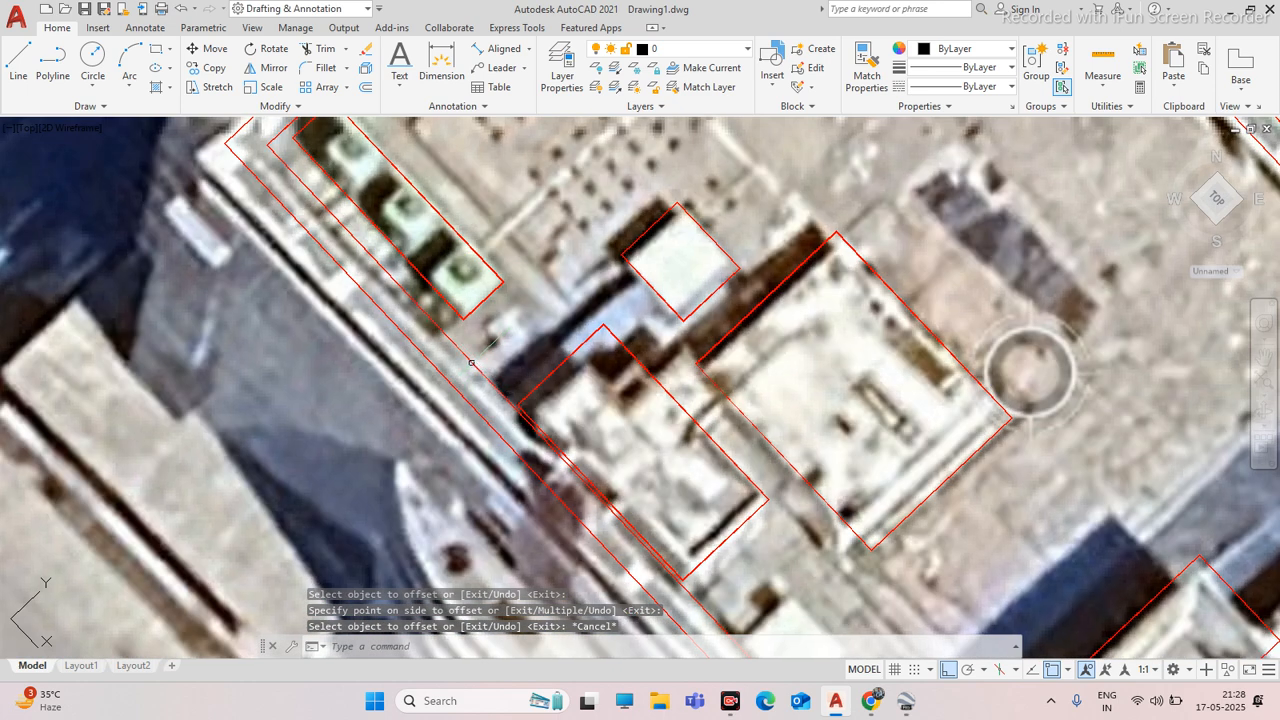
pyautogui.click(478, 366)
pyautogui.click(438, 325)
pyautogui.scroll(-4, 460, 340)
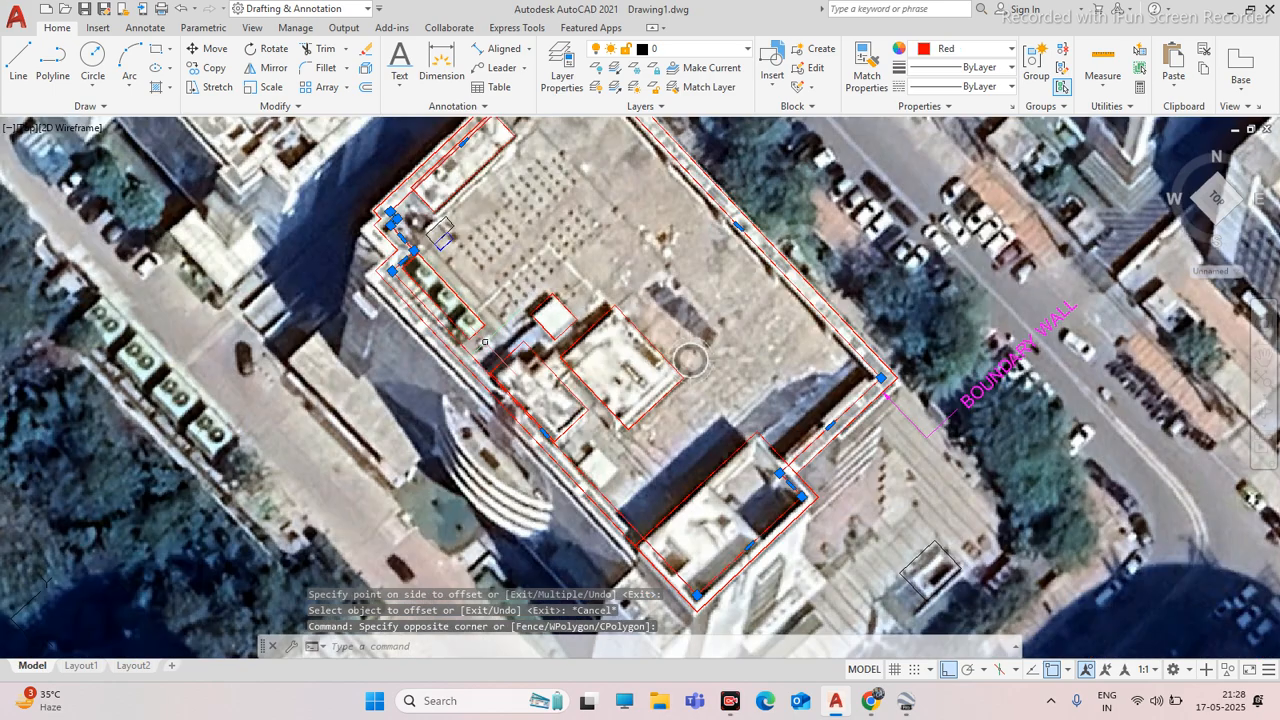
pyautogui.scroll(4, 432, 230)
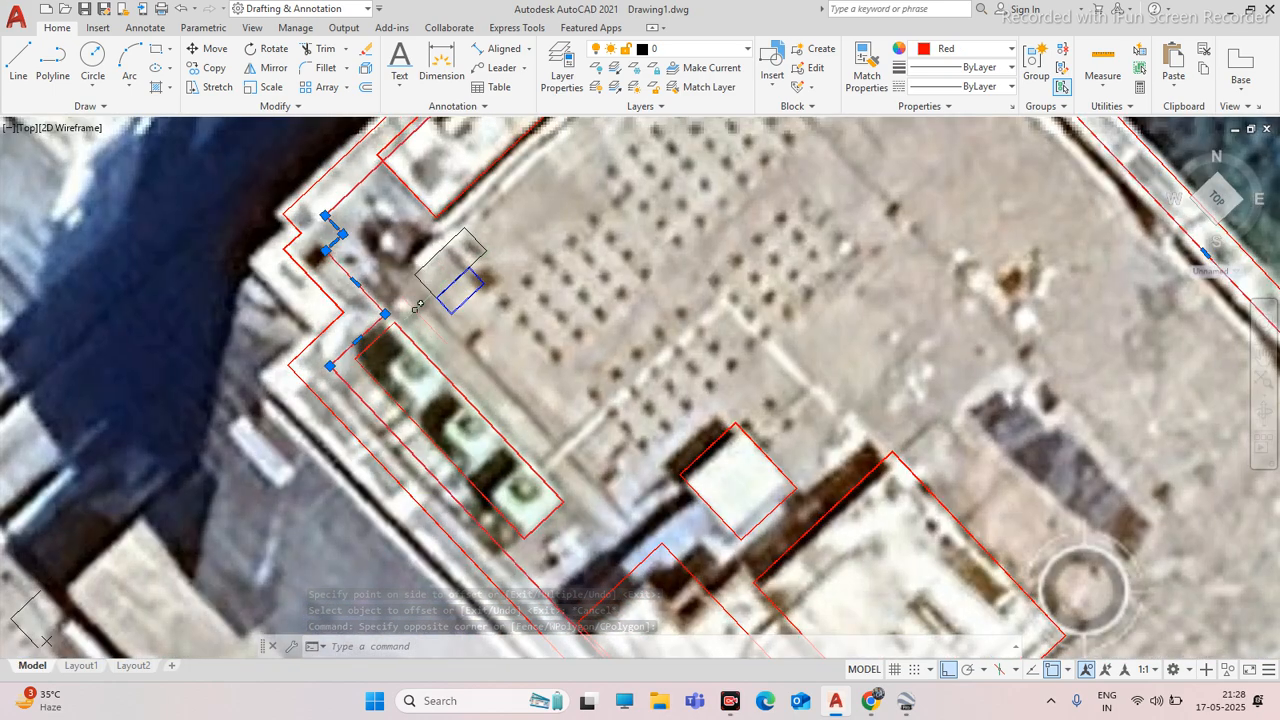
pyautogui.press('Escape')
# Examine the usable roof area inside the offset boundary, around the module block and the outlined obstacles
pyautogui.scroll(-2, 397, 312)
pyautogui.scroll(5, 470, 285)
pyautogui.scroll(-8, 537, 278)
pyautogui.scroll(2, 510, 288)
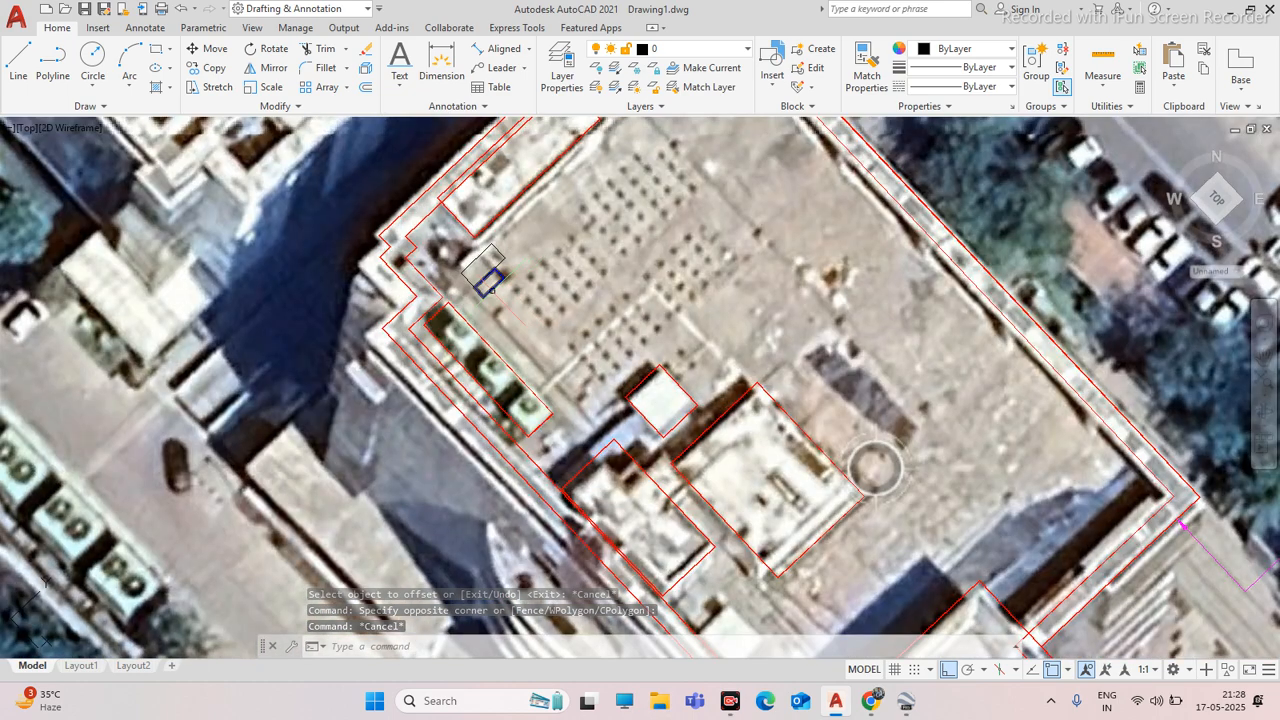
pyautogui.scroll(4, 490, 287)
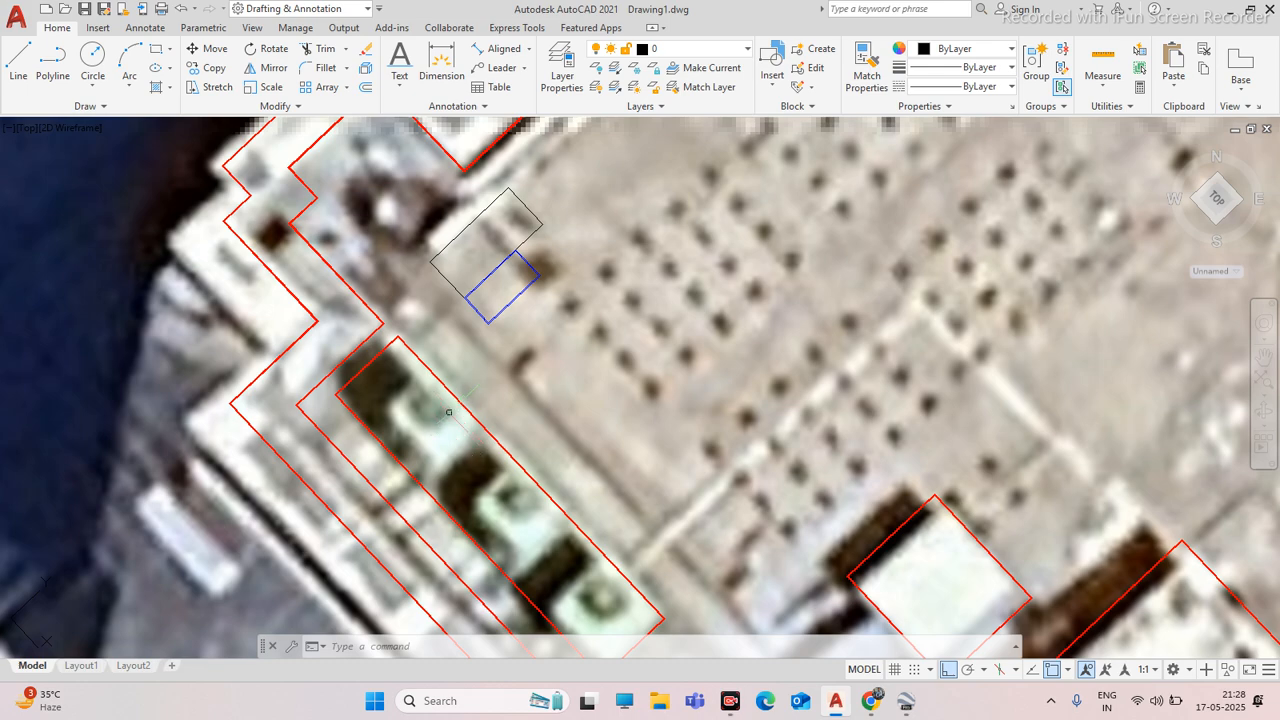
pyautogui.scroll(-4, 417, 352)
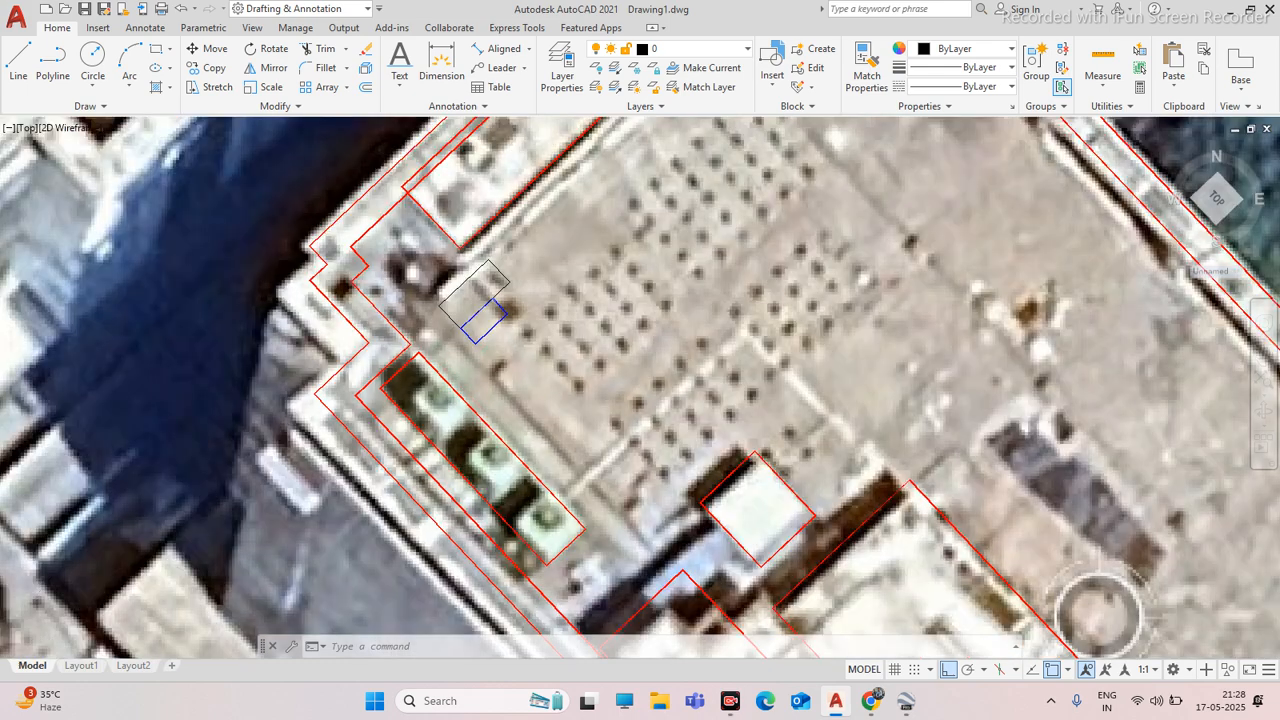
pyautogui.scroll(2, 465, 406)
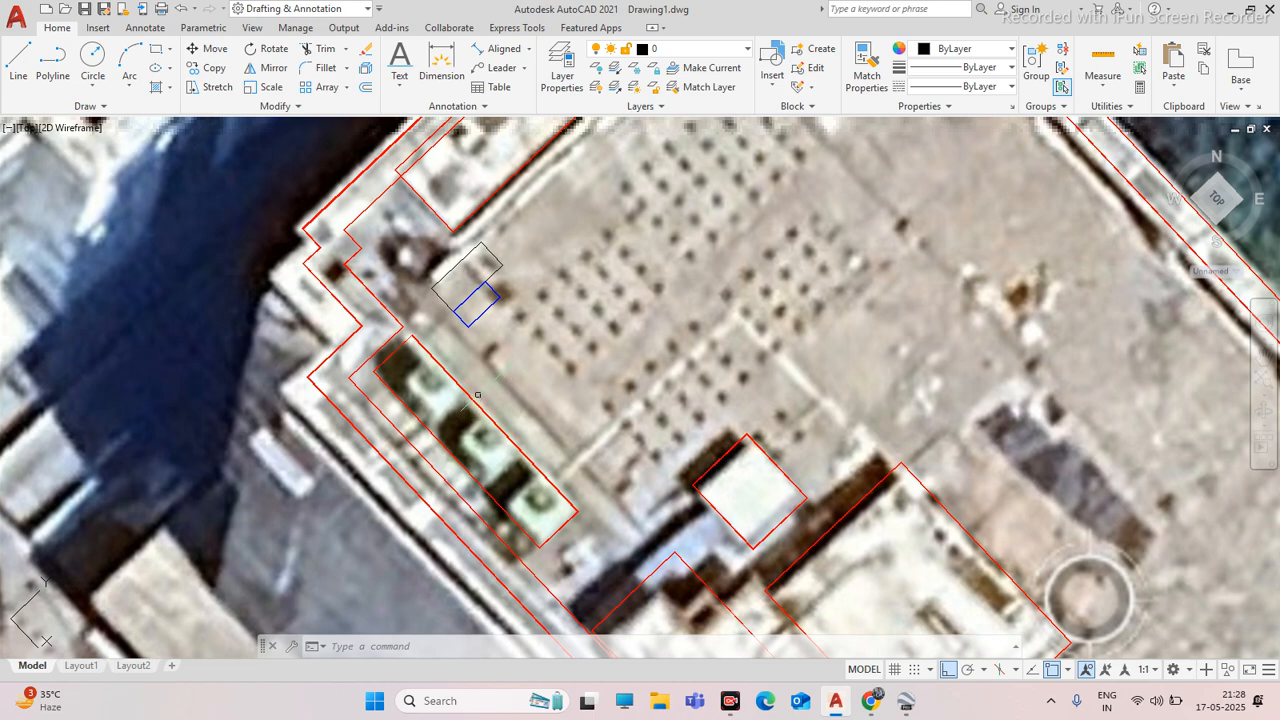
pyautogui.scroll(-6, 487, 386)
pyautogui.scroll(4, 499, 417)
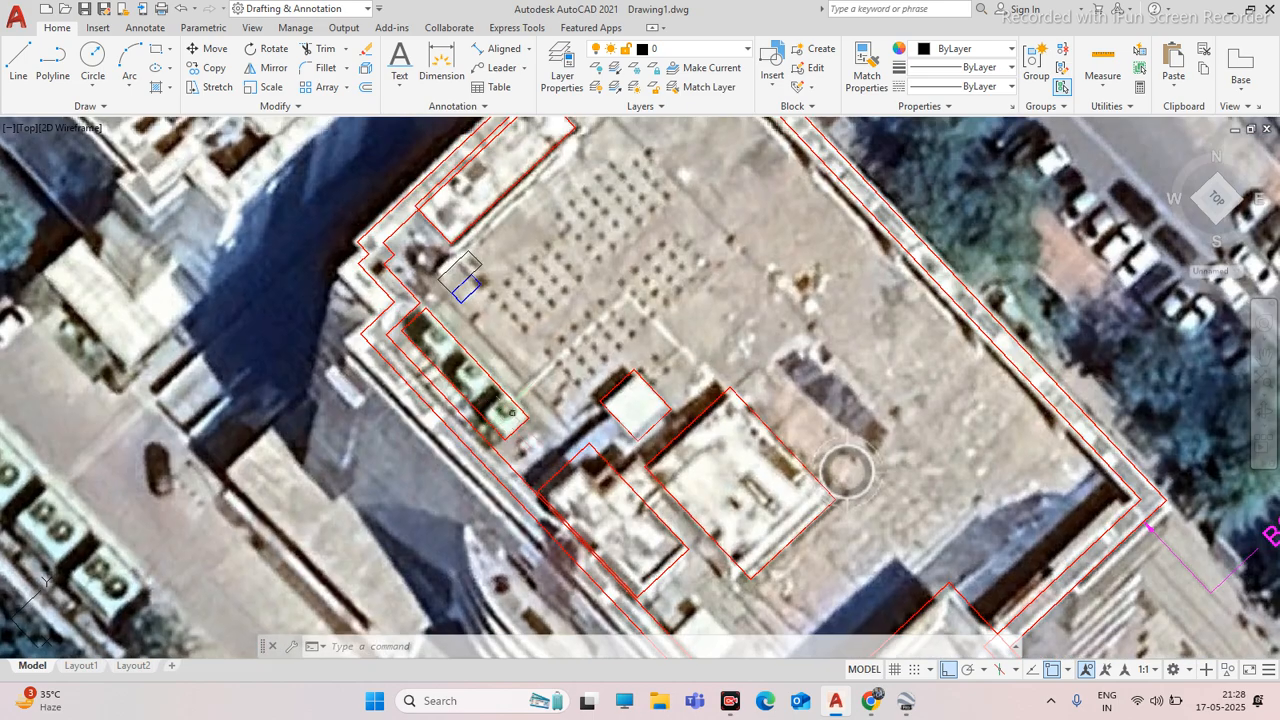
pyautogui.scroll(-4, 534, 410)
pyautogui.scroll(4, 640, 369)
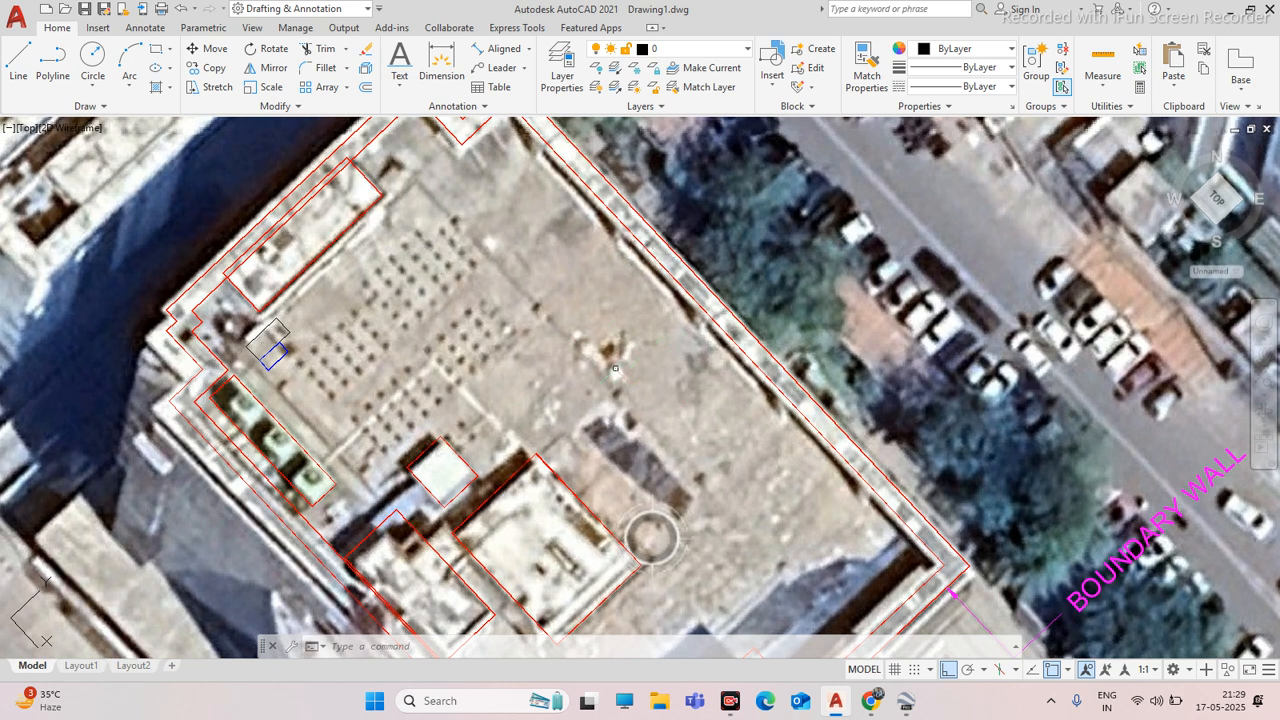
pyautogui.scroll(-2, 596, 360)
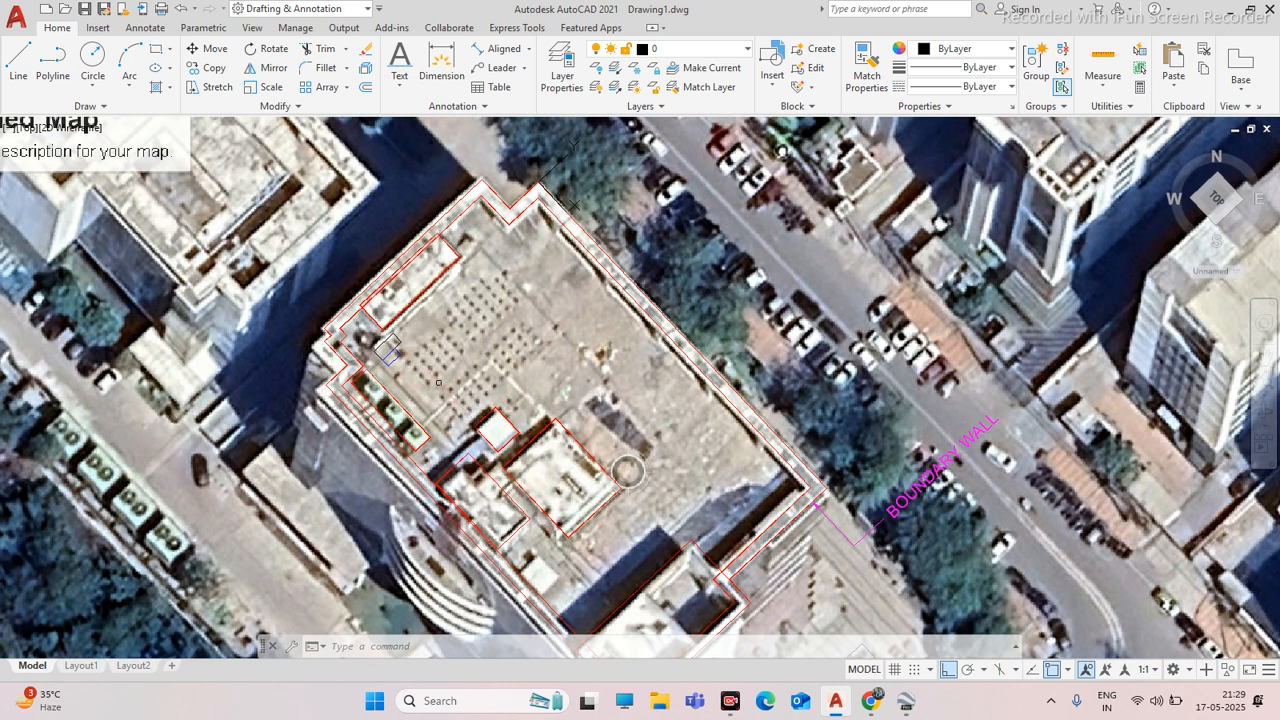
pyautogui.scroll(4, 397, 379)
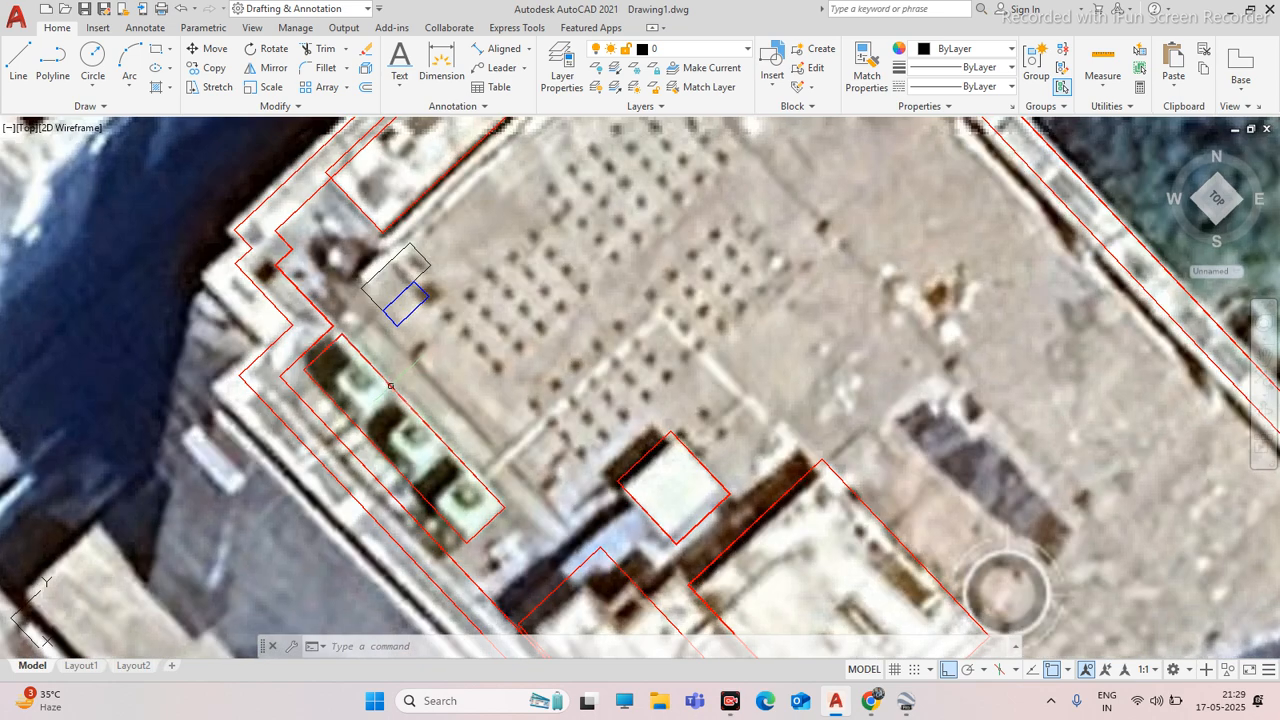
# Draw a straight polyline along the long outer edge of the shadow cast by the roof block in the building's south corner
pyautogui.scroll(-6, 490, 393)
pyautogui.scroll(6, 576, 415)
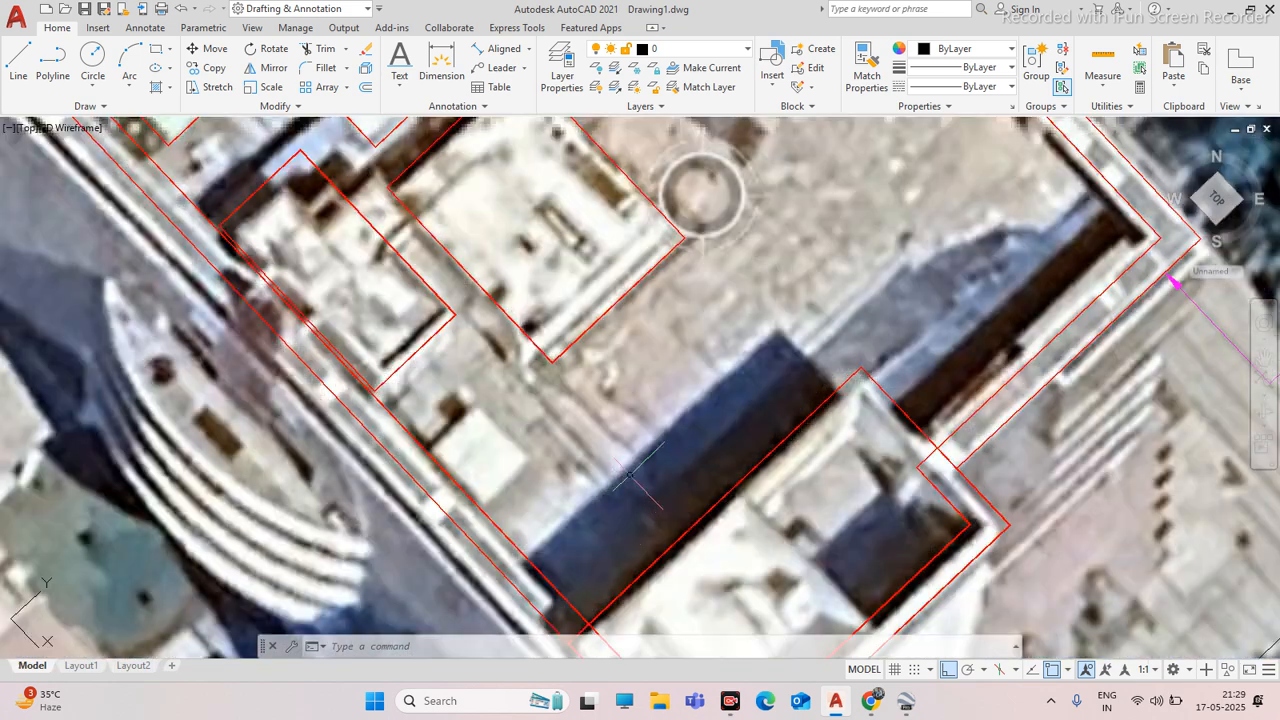
pyautogui.scroll(-6, 576, 415)
pyautogui.scroll(5, 700, 435)
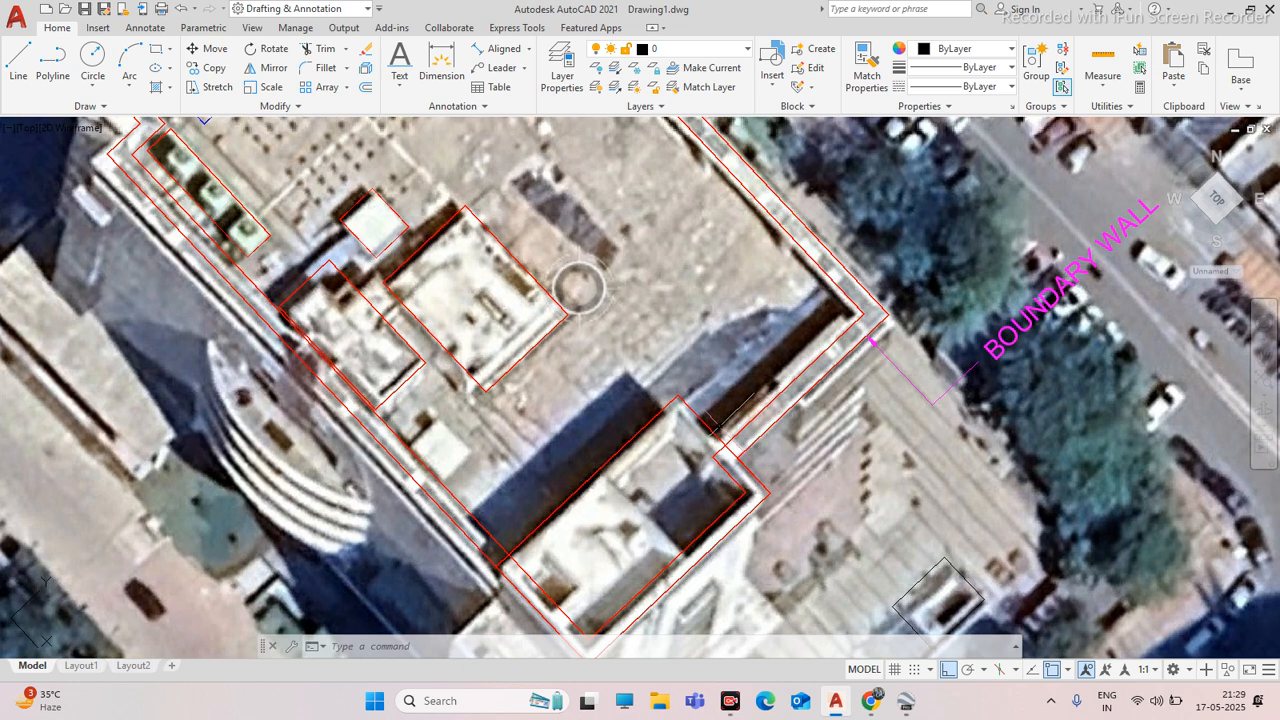
pyautogui.click(700, 420)
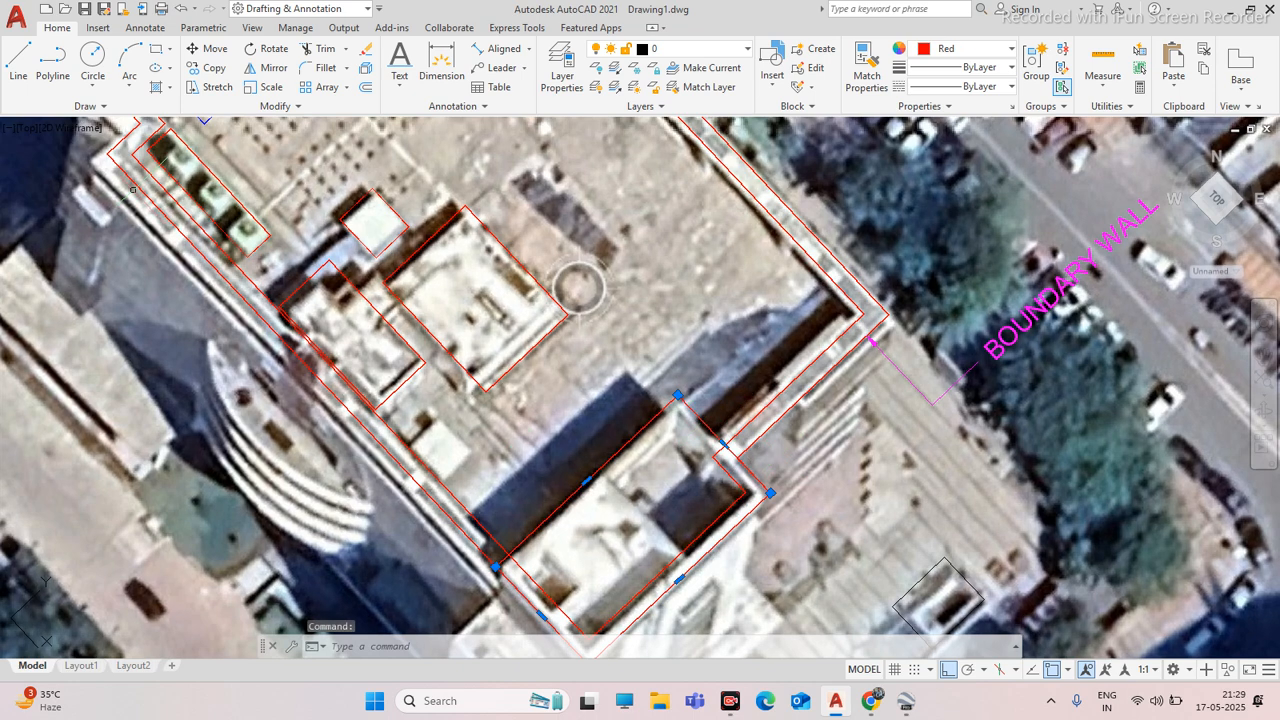
pyautogui.click(53, 60)
pyautogui.scroll(4, 564, 449)
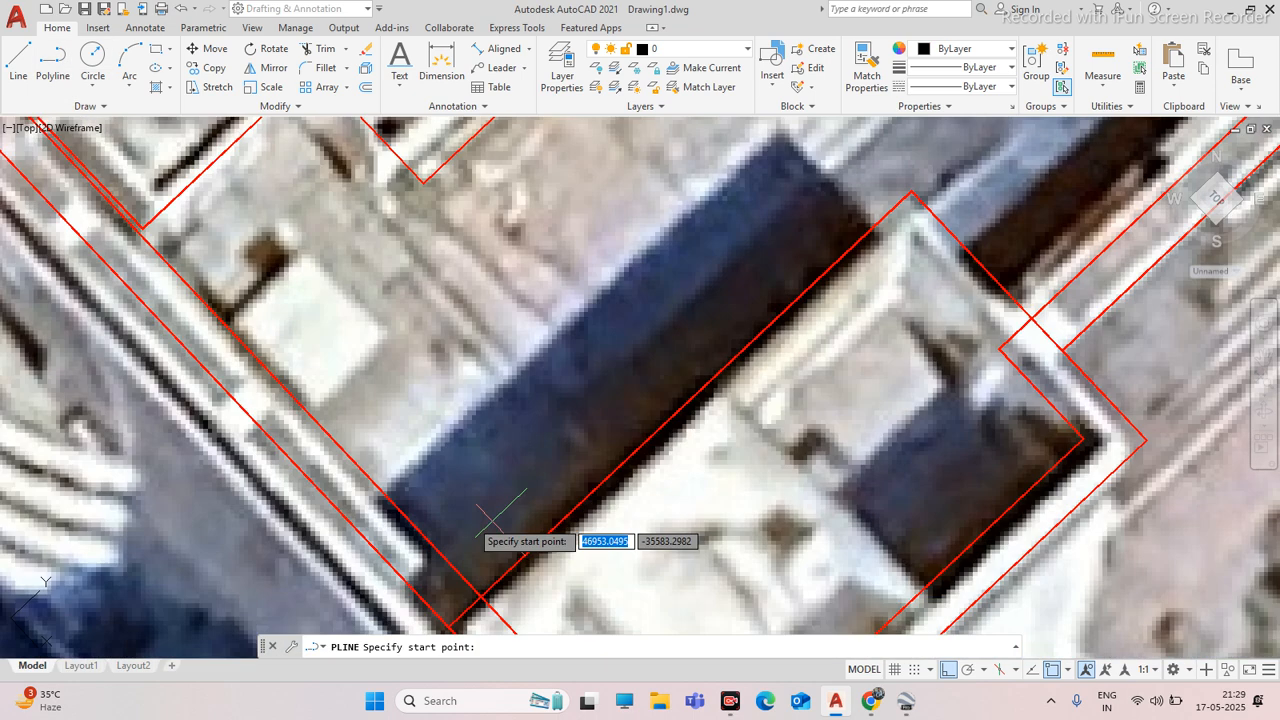
pyautogui.click(381, 490)
pyautogui.scroll(-5, 450, 470)
pyautogui.scroll(4, 520, 420)
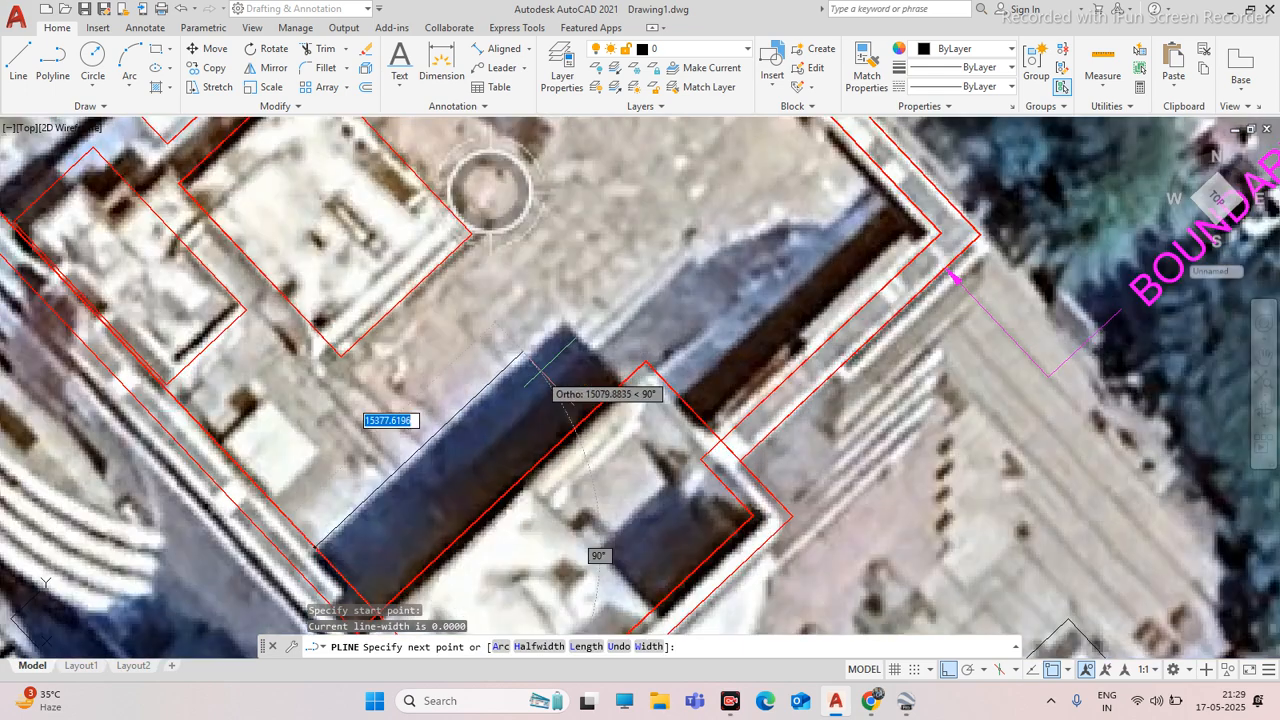
pyautogui.click(566, 311)
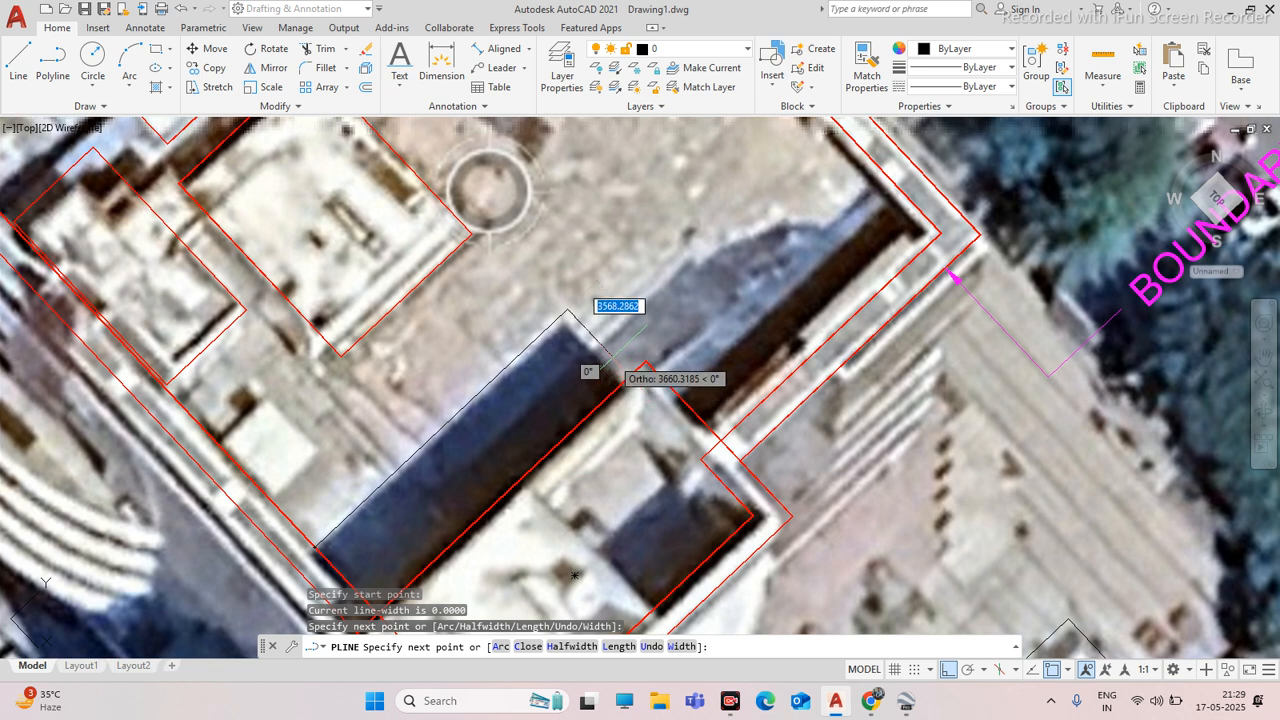
pyautogui.press('Escape')
# Erase the polyline just drawn along the shadow's edge
pyautogui.click(557, 337)
pyautogui.click(478, 331)
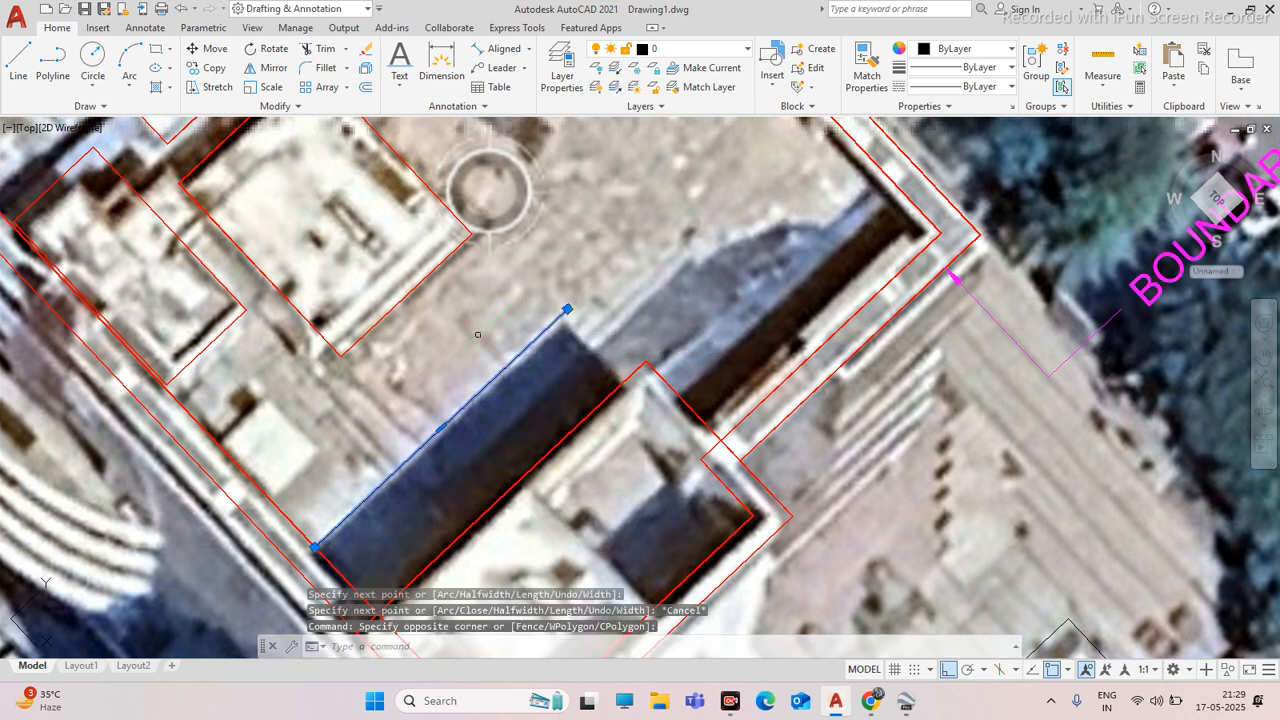
pyautogui.press('Delete')
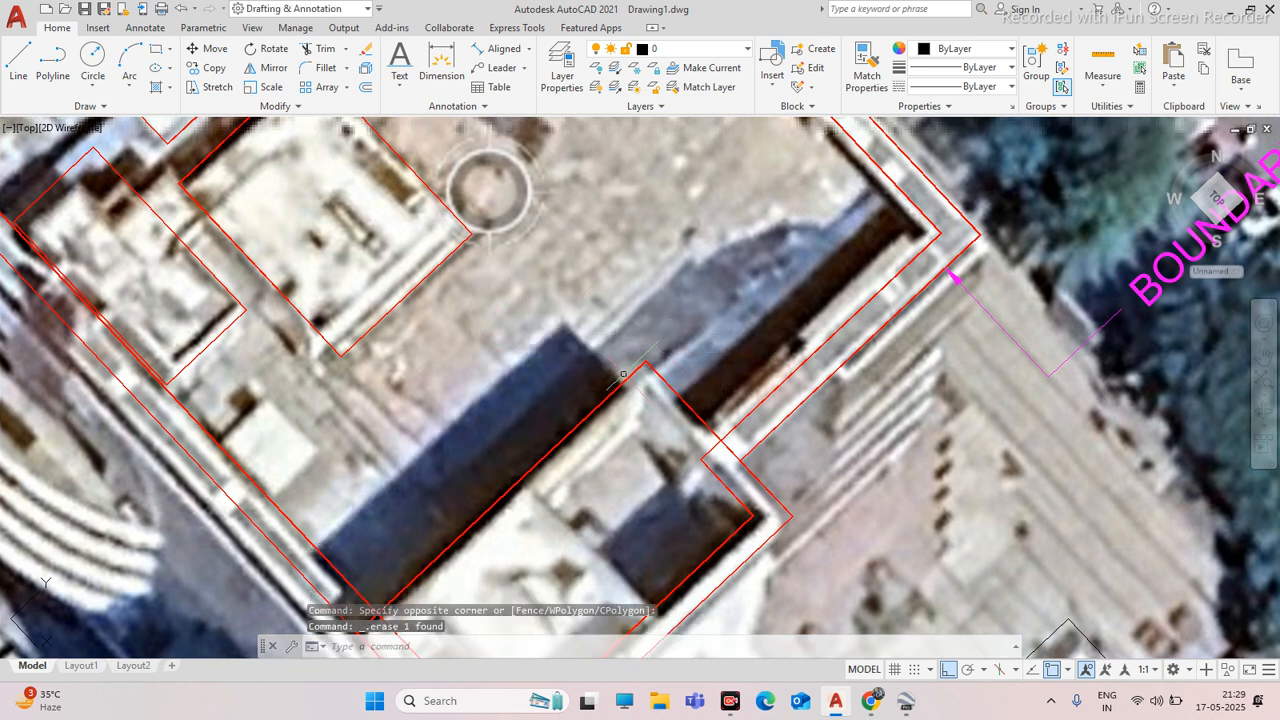
# Examine the rooftop and the red outline around the three equipment units beside the parapet
pyautogui.scroll(-4, 679, 356)
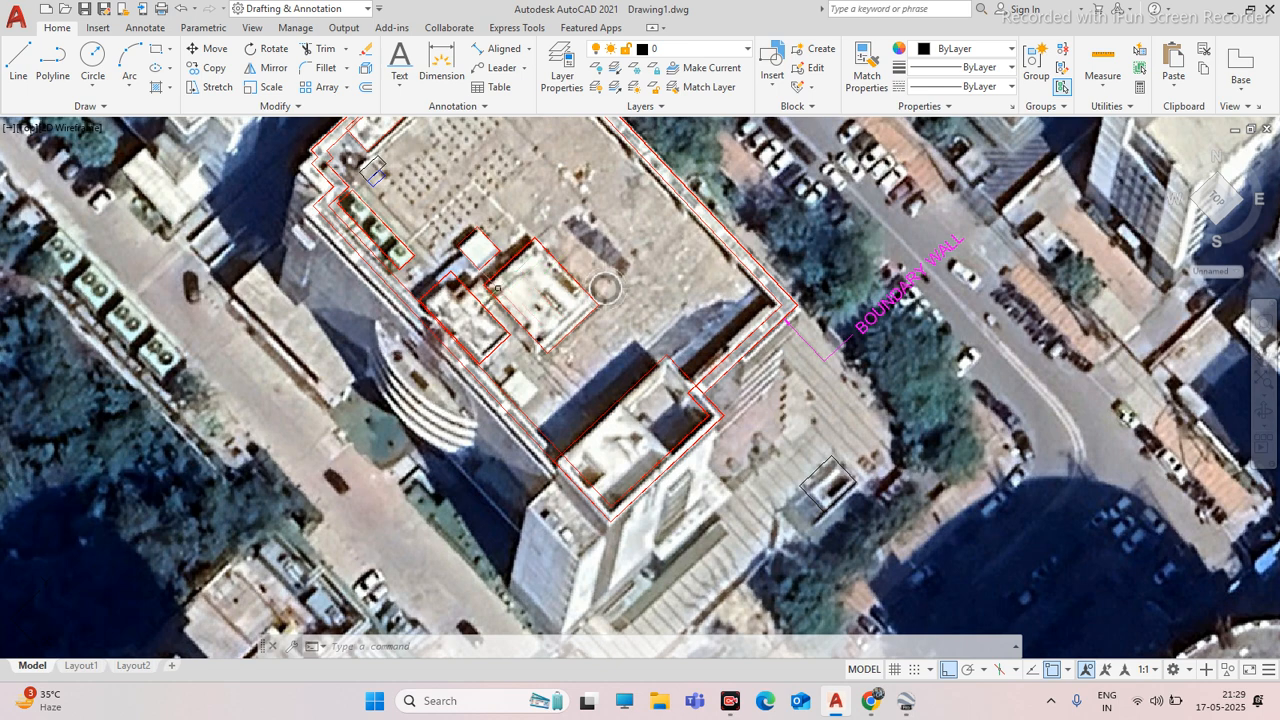
pyautogui.scroll(-5, 574, 292)
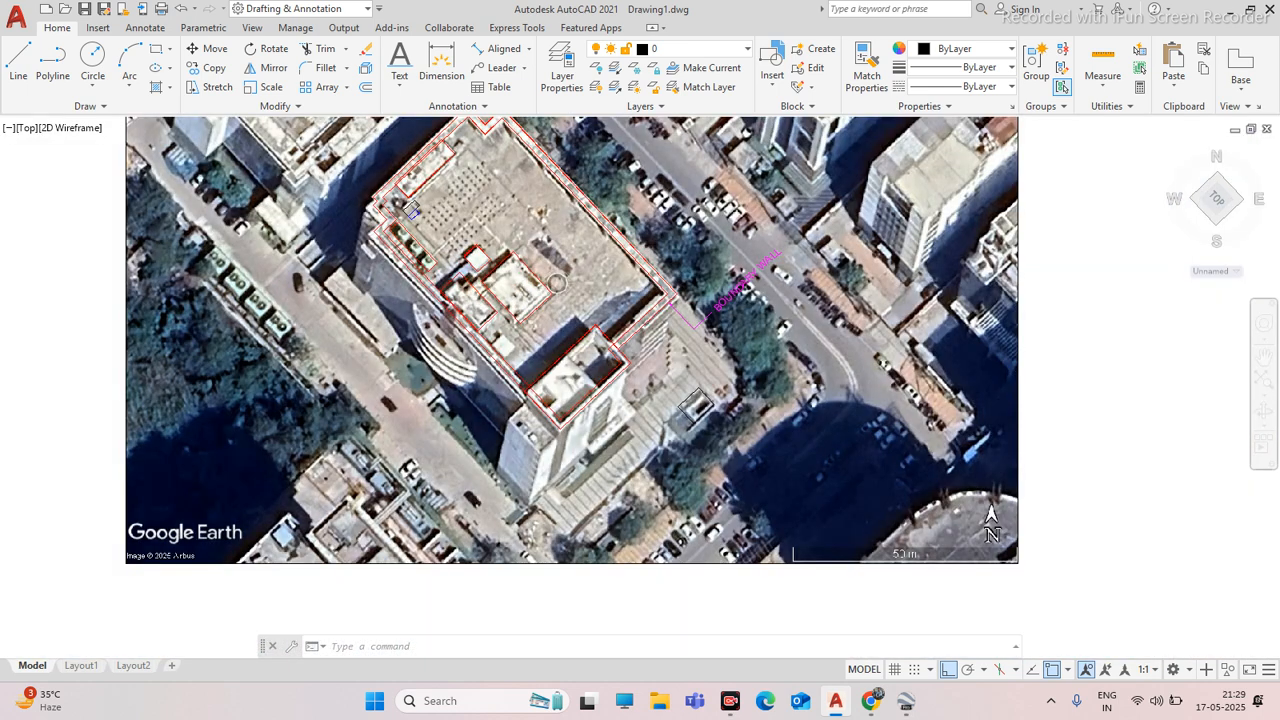
pyautogui.scroll(6, 412, 236)
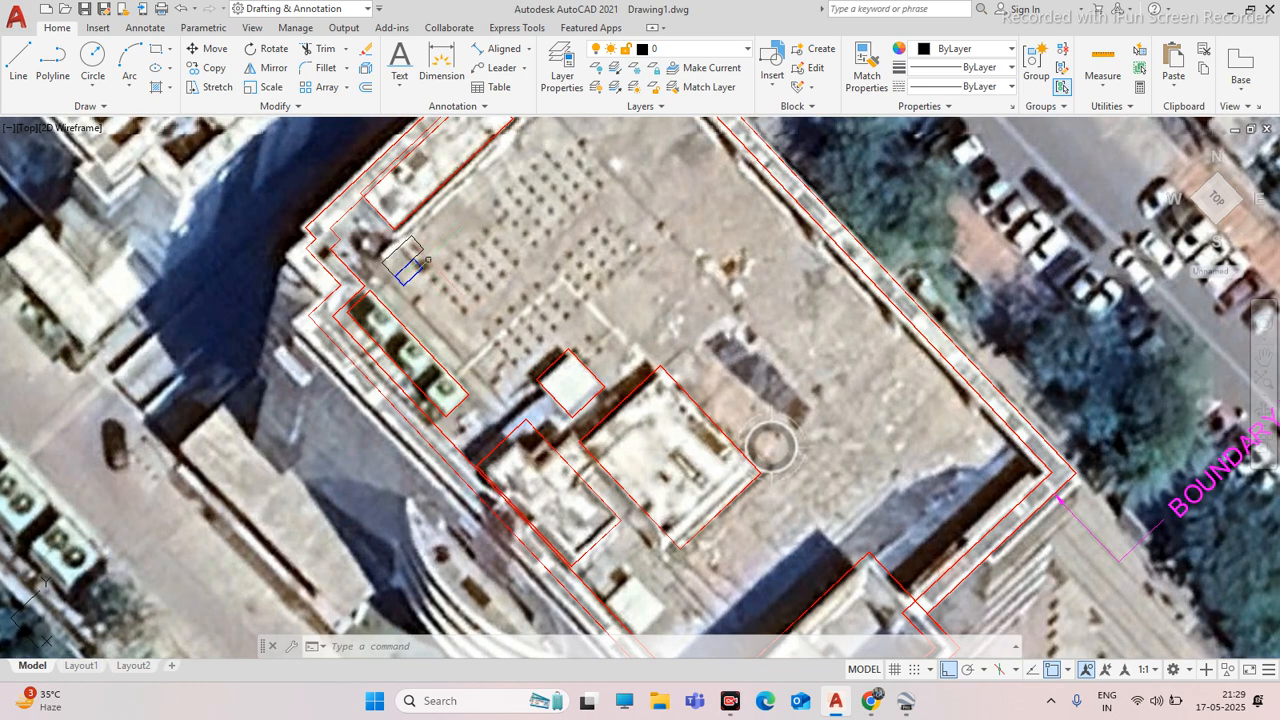
pyautogui.scroll(4, 410, 282)
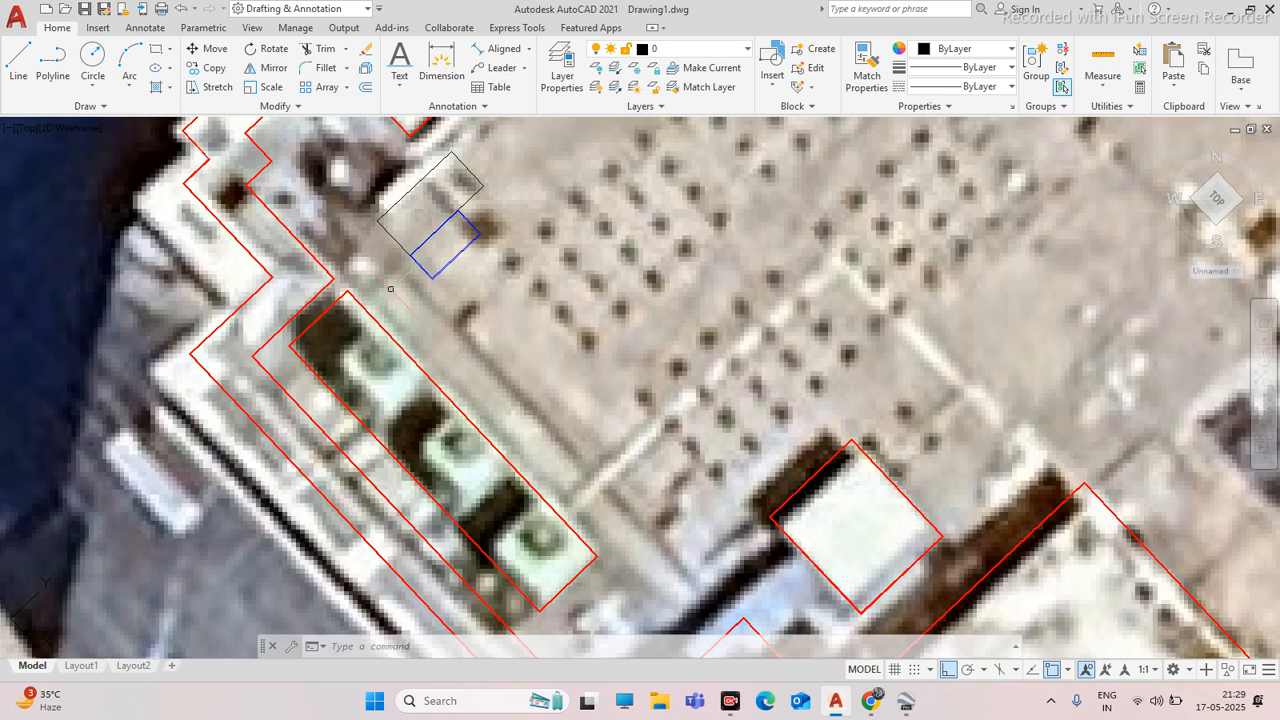
pyautogui.scroll(-4, 398, 289)
pyautogui.scroll(4, 396, 290)
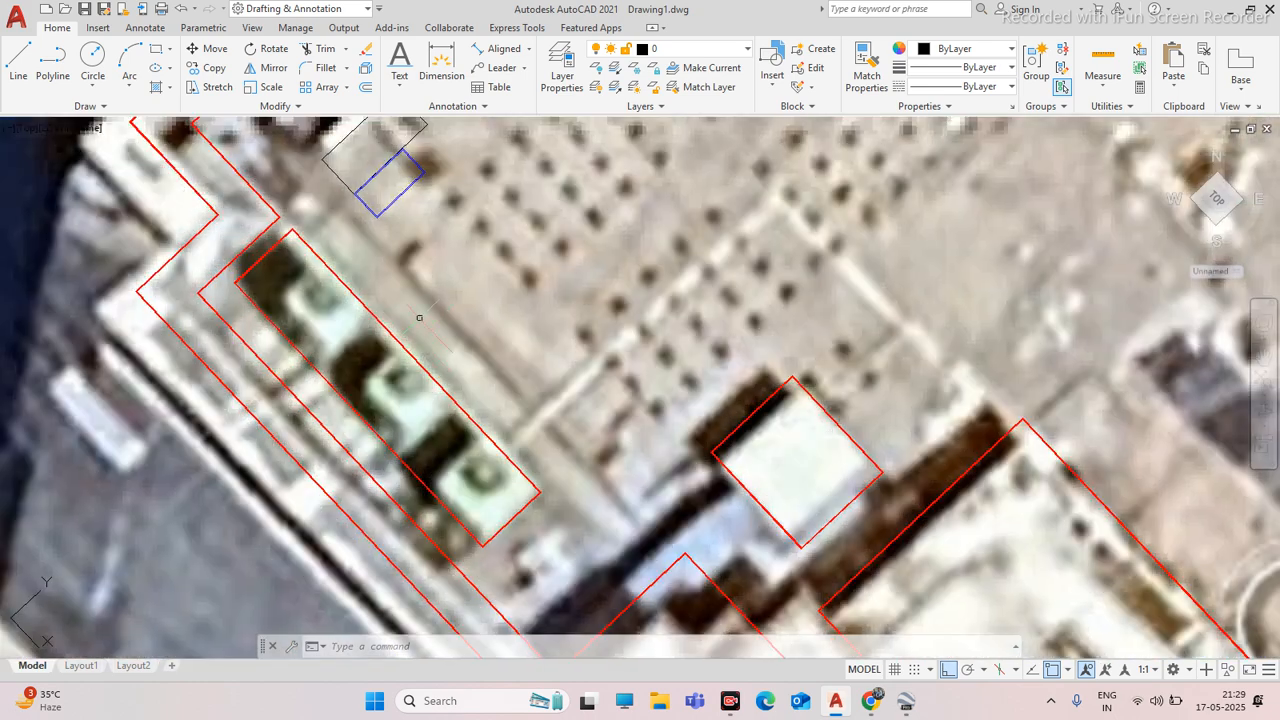
pyautogui.click(414, 315)
pyautogui.click(381, 332)
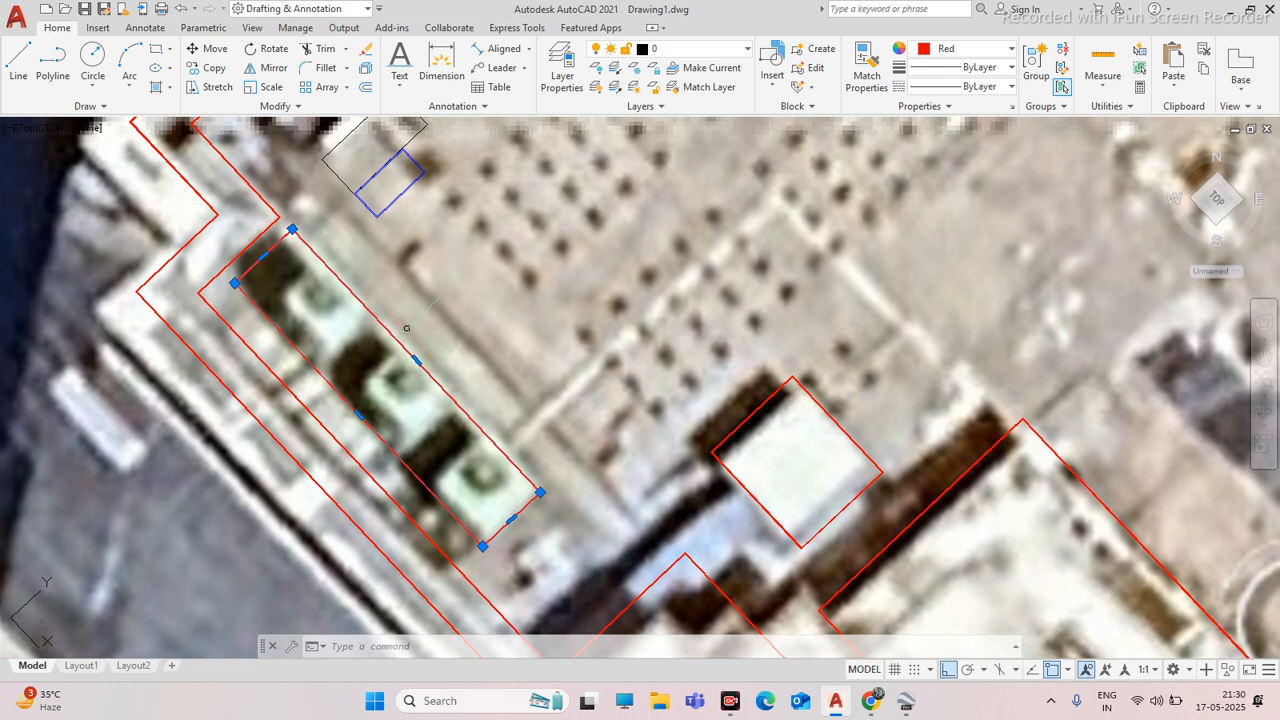
pyautogui.press('Escape')
pyautogui.click(402, 281)
pyautogui.click(339, 321)
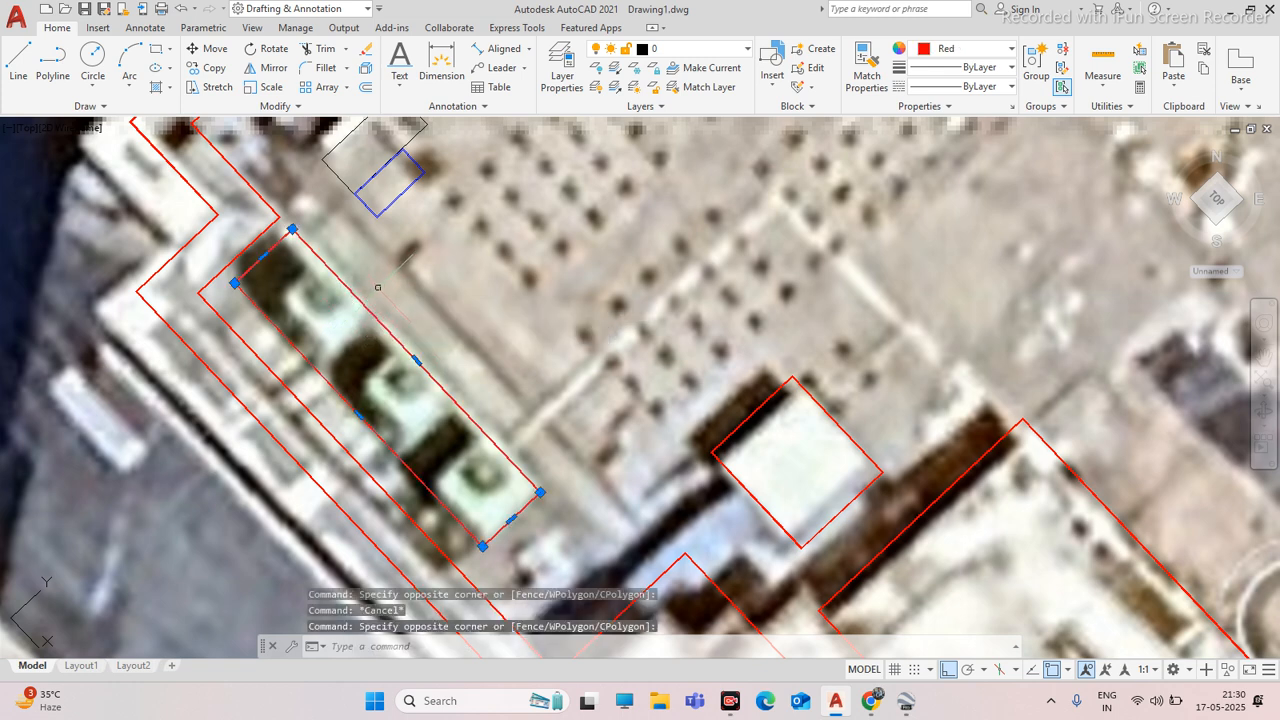
pyautogui.press('Escape')
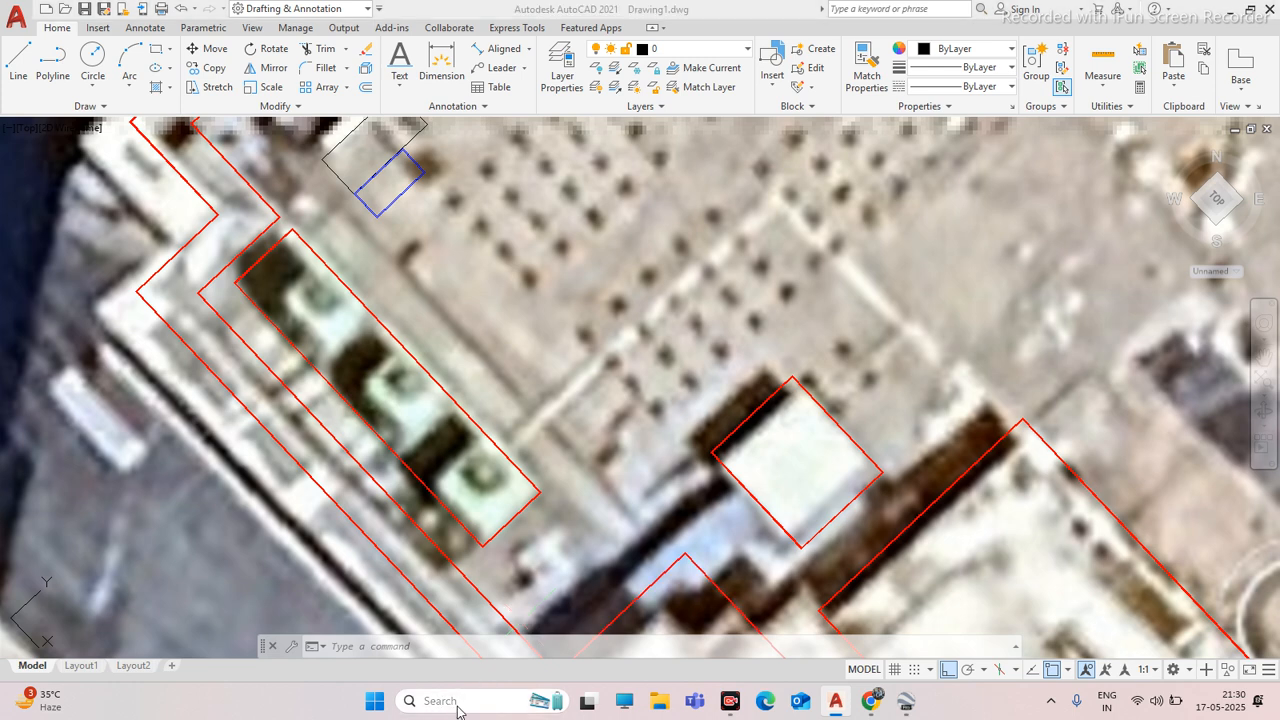
# Find and open the Windows Calculator app
pyautogui.click(465, 702)
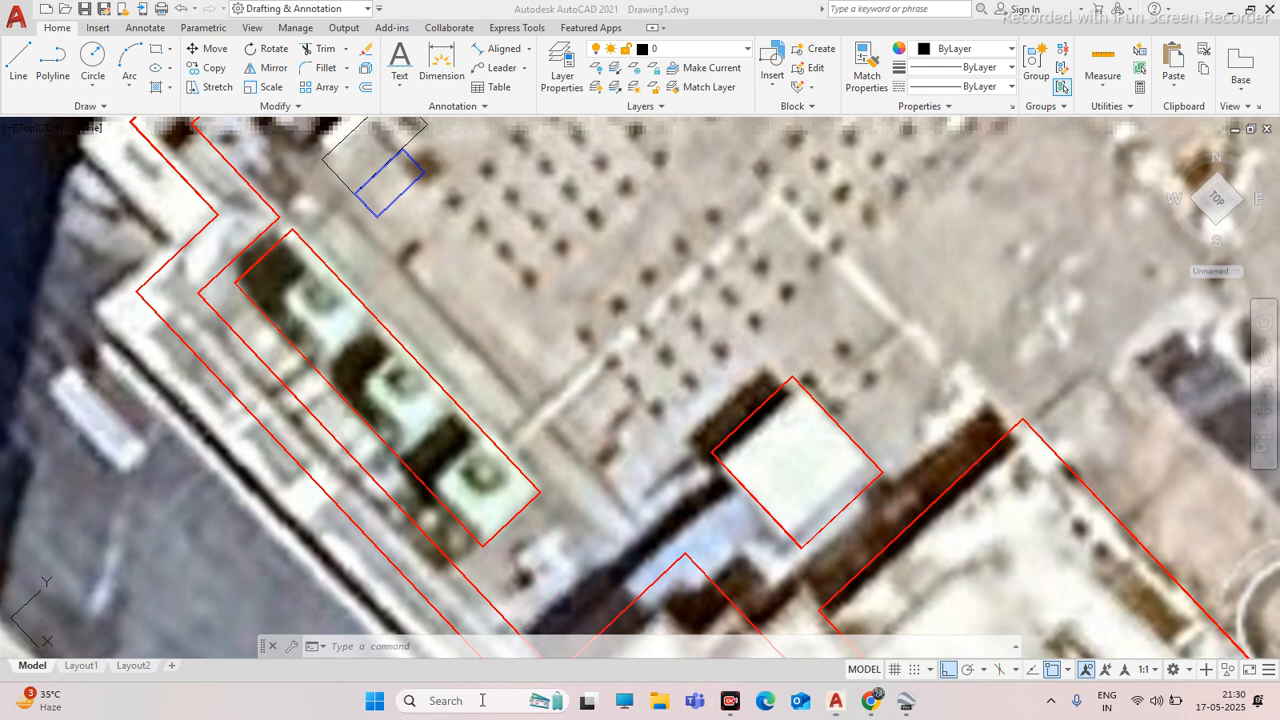
pyautogui.write('CALculator')
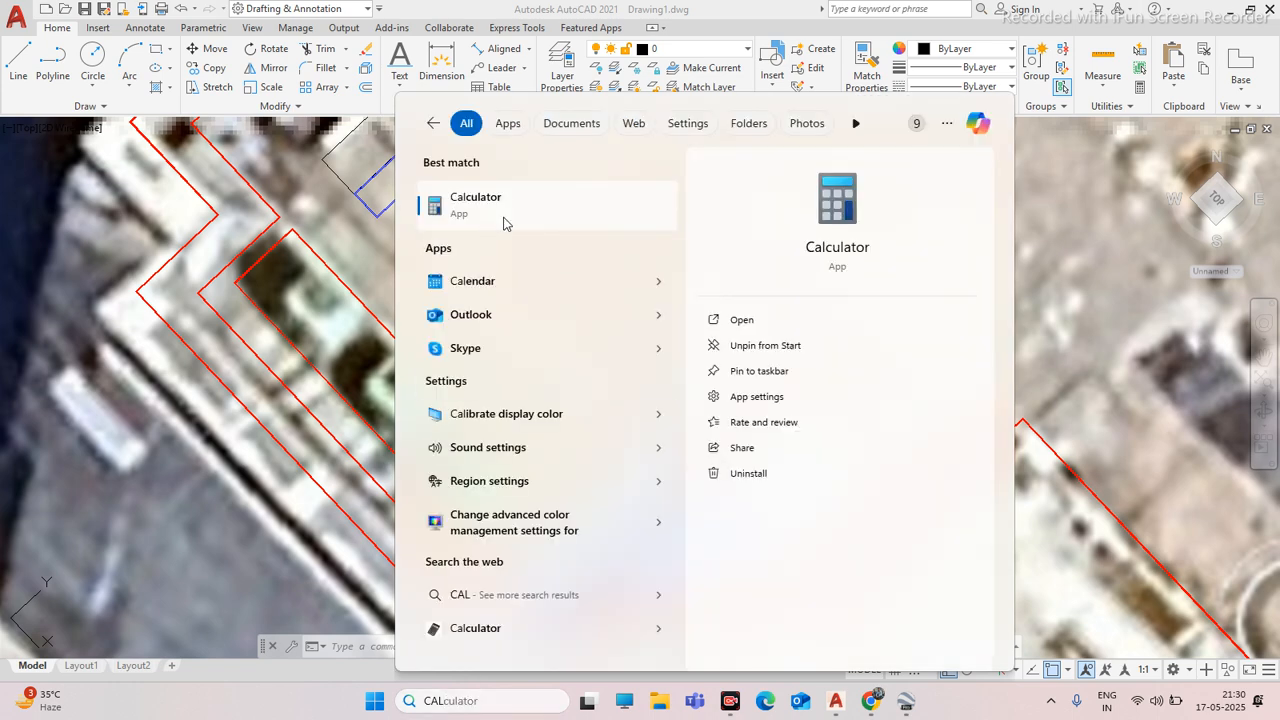
pyautogui.click(486, 218)
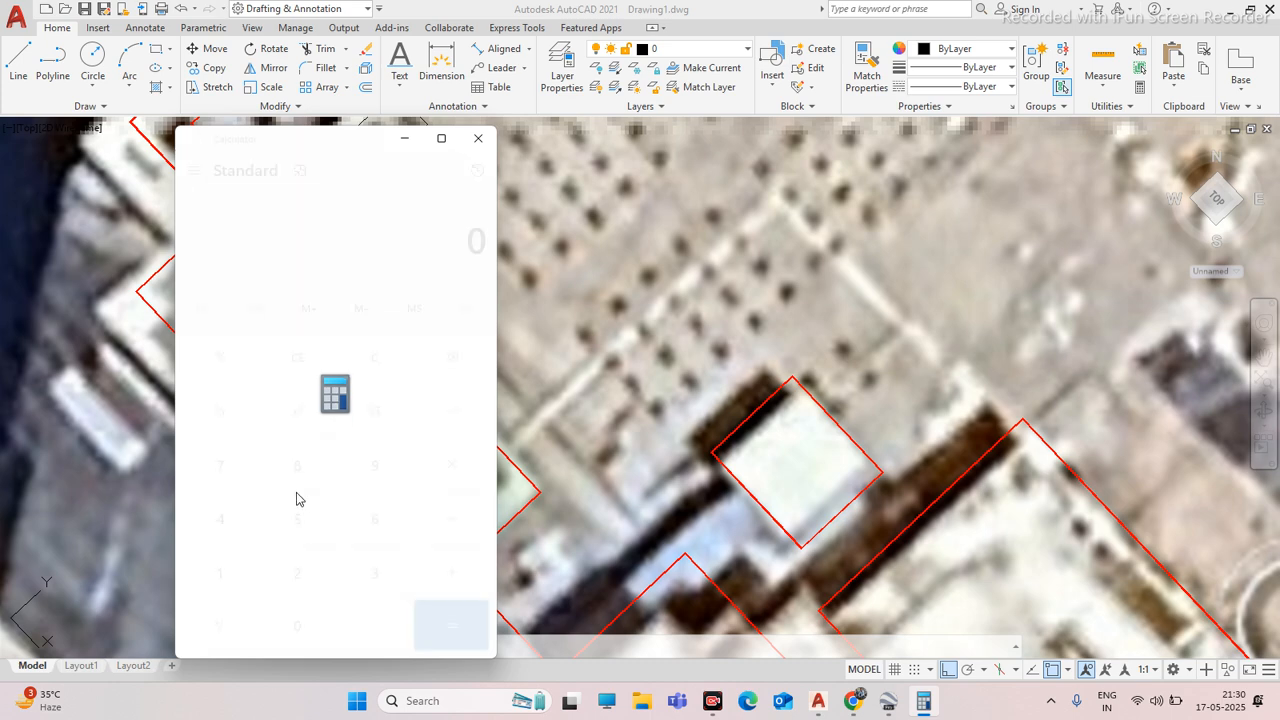
# Calculate 2.5 × 1.5 and close the Calculator
pyautogui.click(303, 574)
pyautogui.click(306, 622)
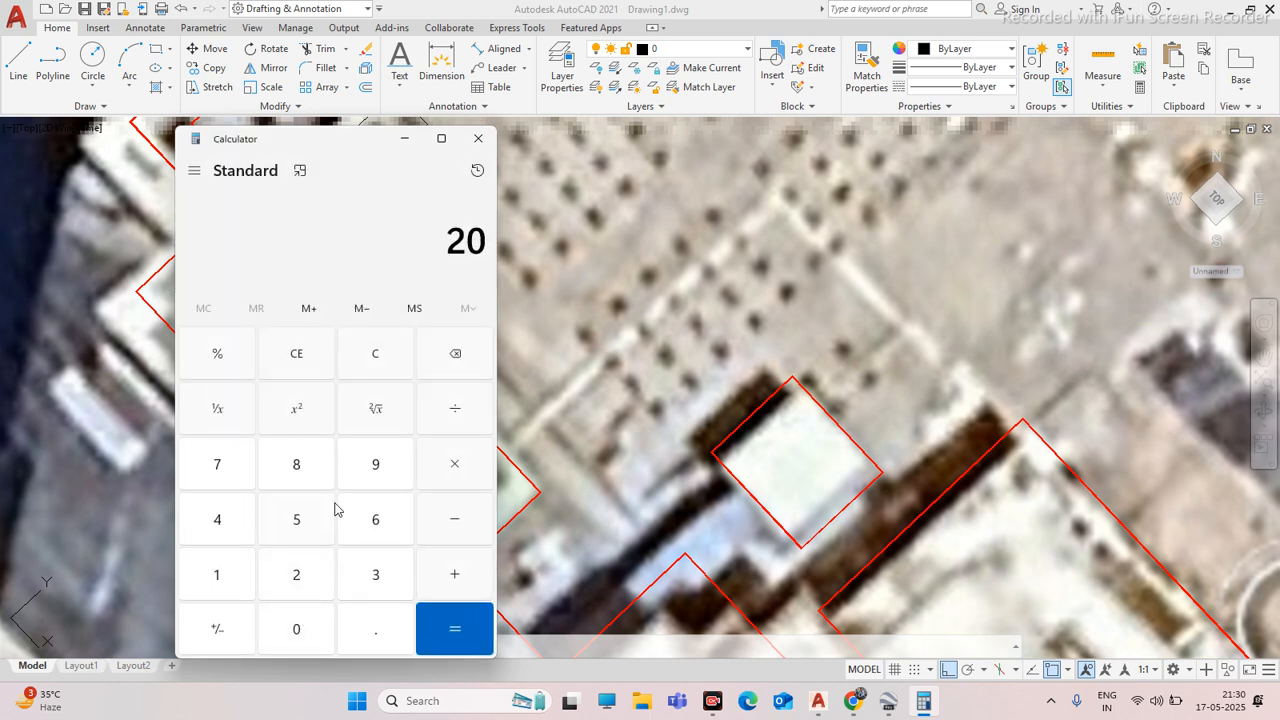
pyautogui.click(385, 362)
pyautogui.click(305, 574)
pyautogui.click(362, 625)
pyautogui.click(305, 519)
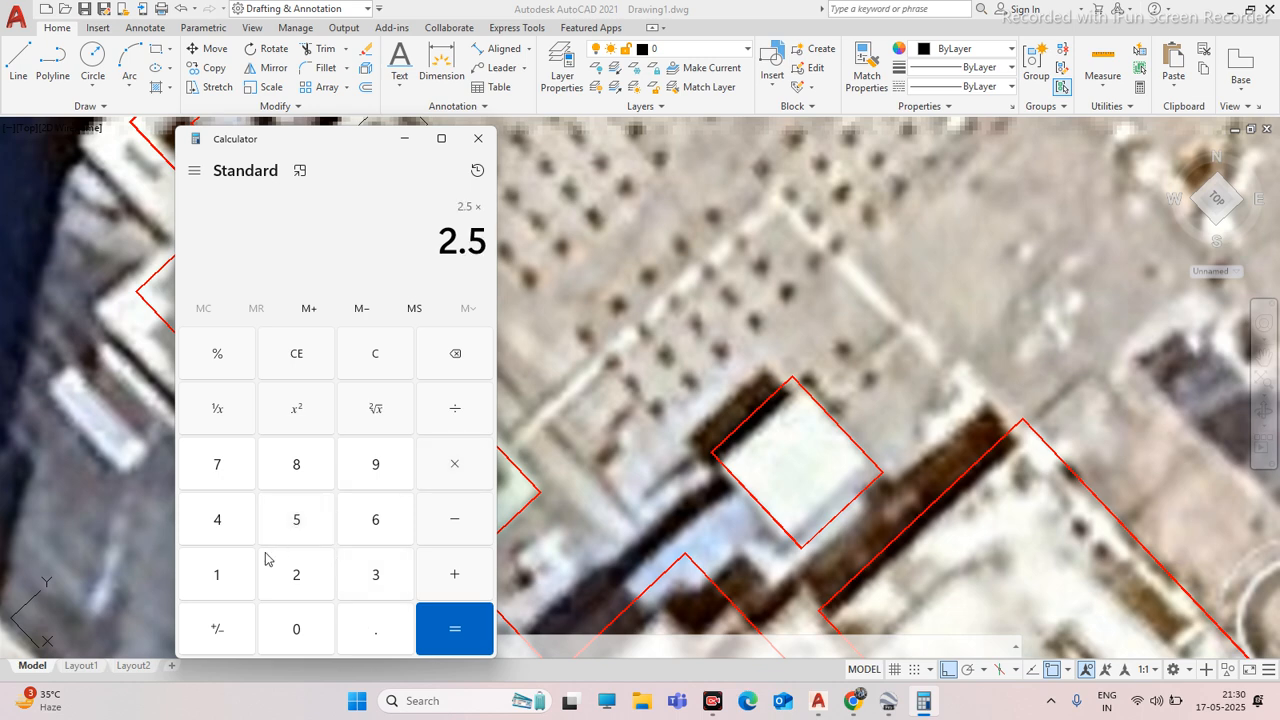
pyautogui.click(229, 581)
pyautogui.click(371, 623)
pyautogui.click(317, 517)
pyautogui.click(446, 617)
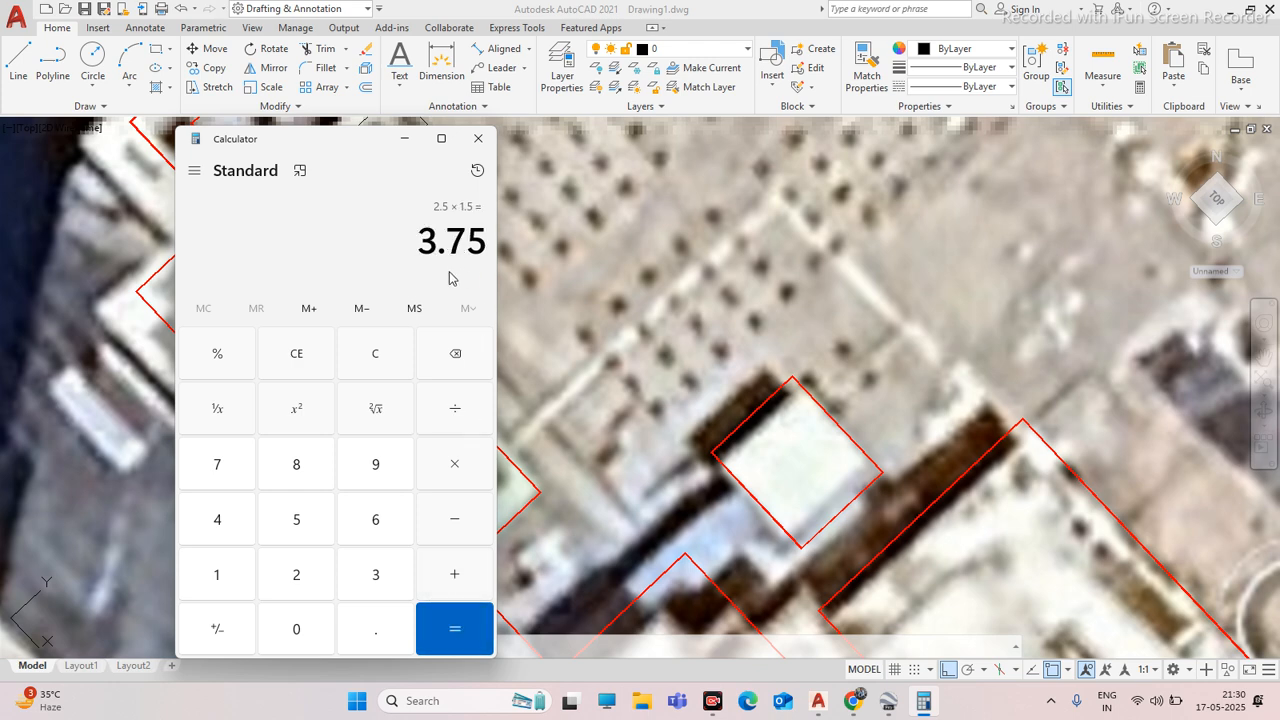
pyautogui.click(479, 139)
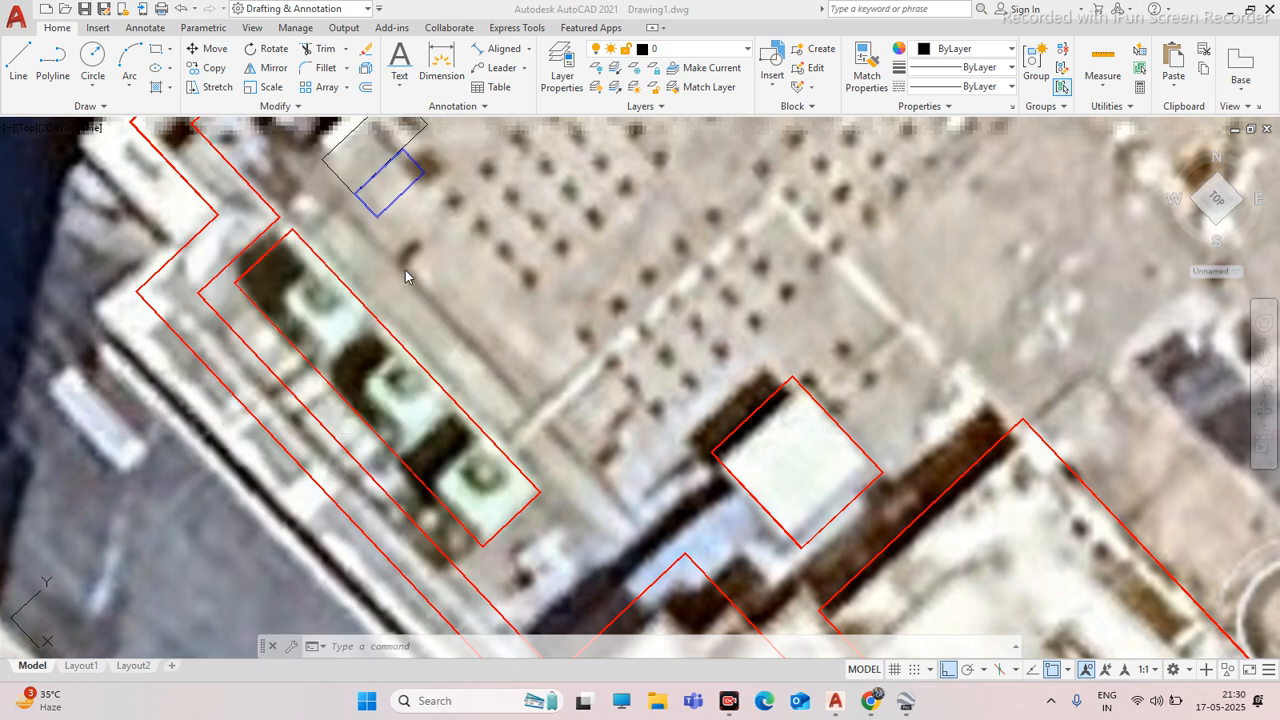
# Offset the red outline around the three rooftop equipment units outward by 4000
pyautogui.click(366, 89)
pyautogui.write('4000')
pyautogui.press('Return')
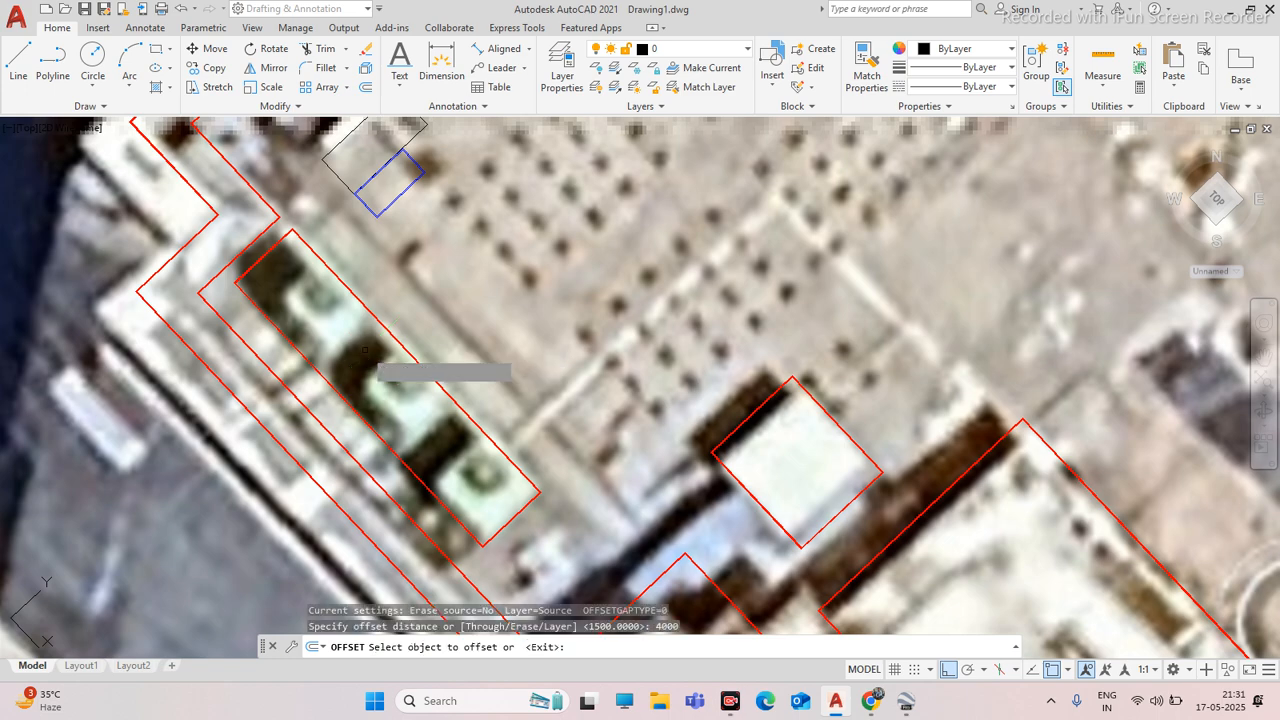
pyautogui.click(398, 342)
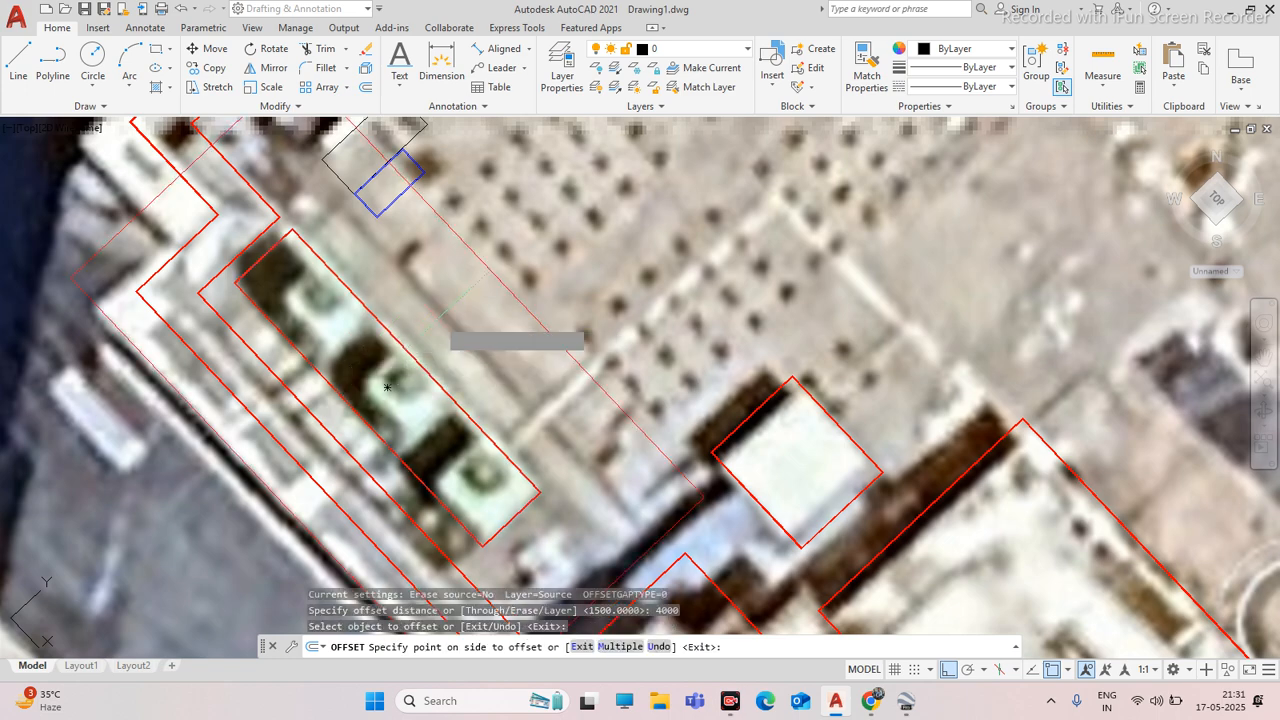
pyautogui.click(387, 387)
pyautogui.scroll(-4, 385, 360)
pyautogui.scroll(4, 395, 265)
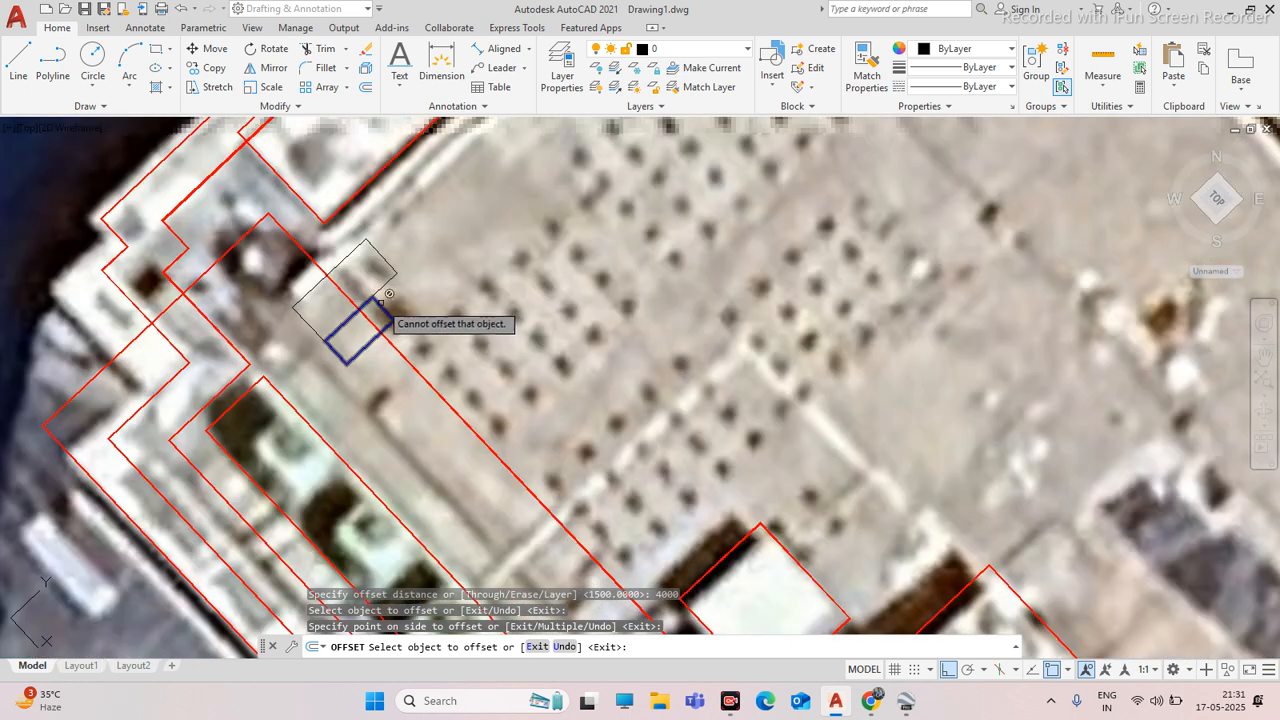
pyautogui.press('Escape')
# Move the small blue rectangle so its corner sits where the black rectangle's edge meets the new red offset line
pyautogui.scroll(3, 380, 300)
pyautogui.scroll(-1, 380, 300)
pyautogui.scroll(-4, 360, 340)
pyautogui.scroll(4, 360, 340)
pyautogui.click(357, 350)
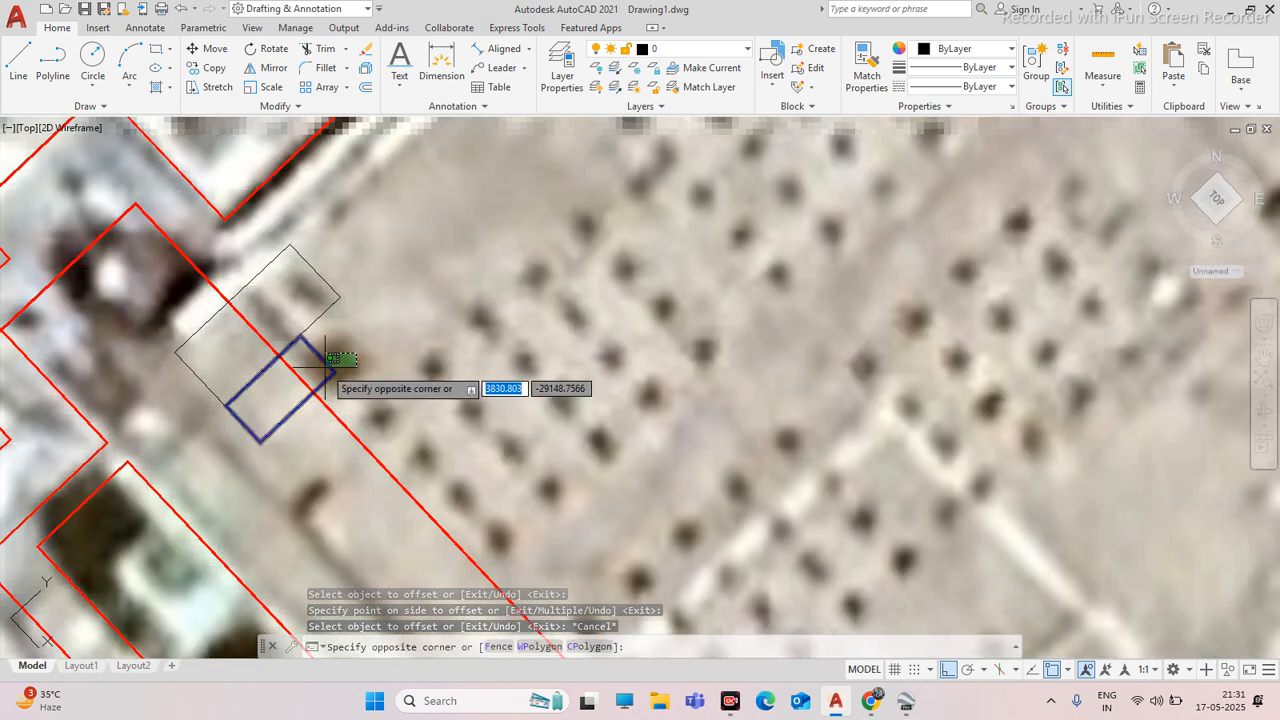
pyautogui.click(323, 370)
pyautogui.write('m')
pyautogui.press('Return')
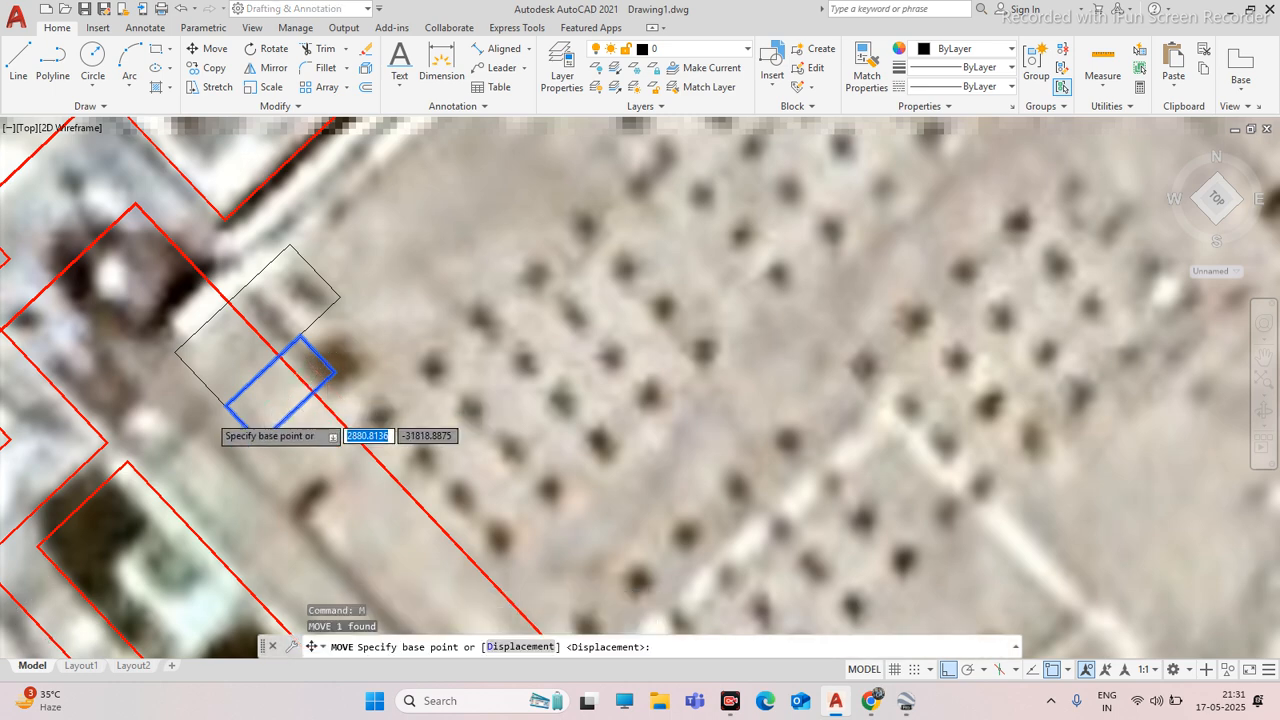
pyautogui.scroll(4, 215, 415)
pyautogui.click(243, 389)
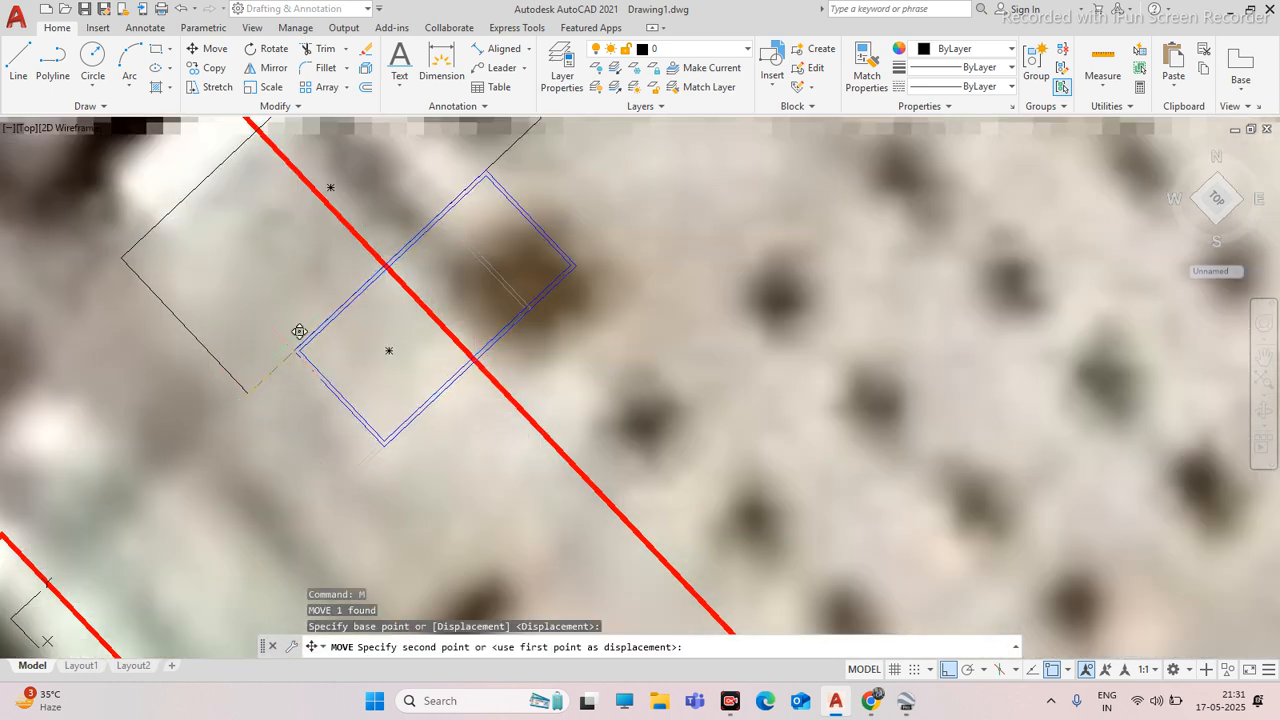
pyautogui.scroll(3, 398, 252)
pyautogui.click(392, 252)
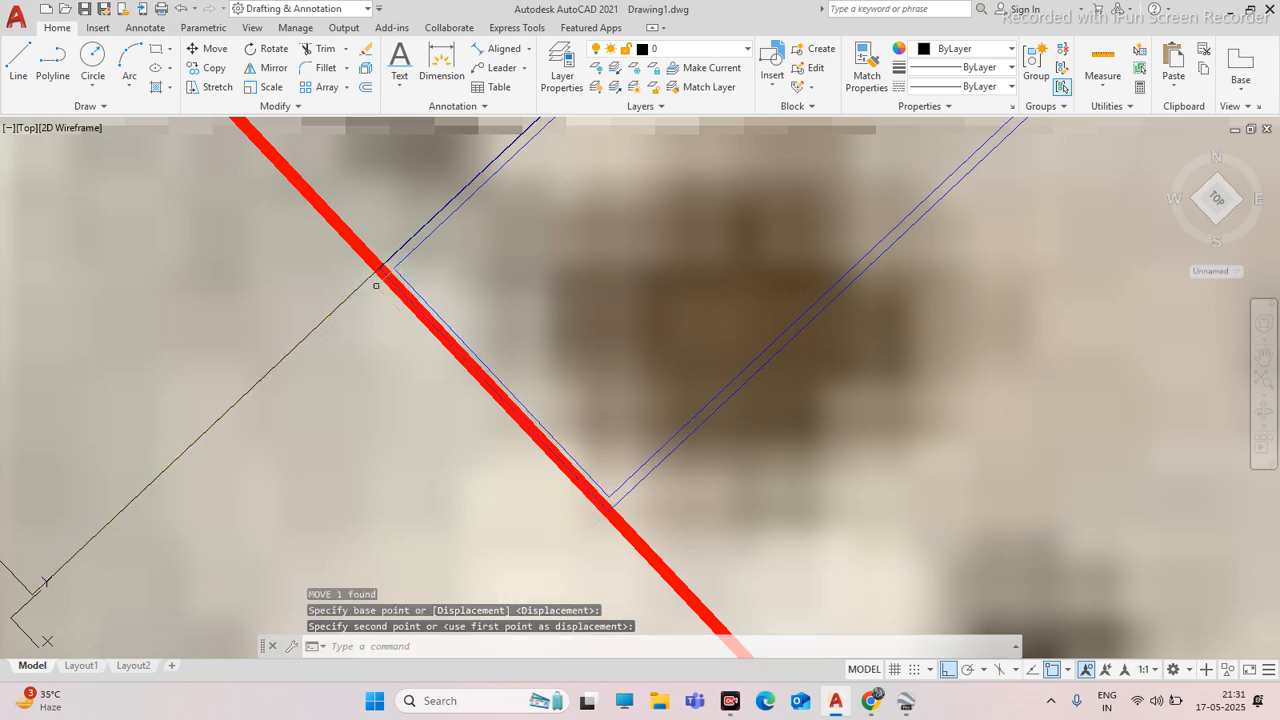
pyautogui.scroll(-5, 380, 315)
pyautogui.scroll(3, 388, 316)
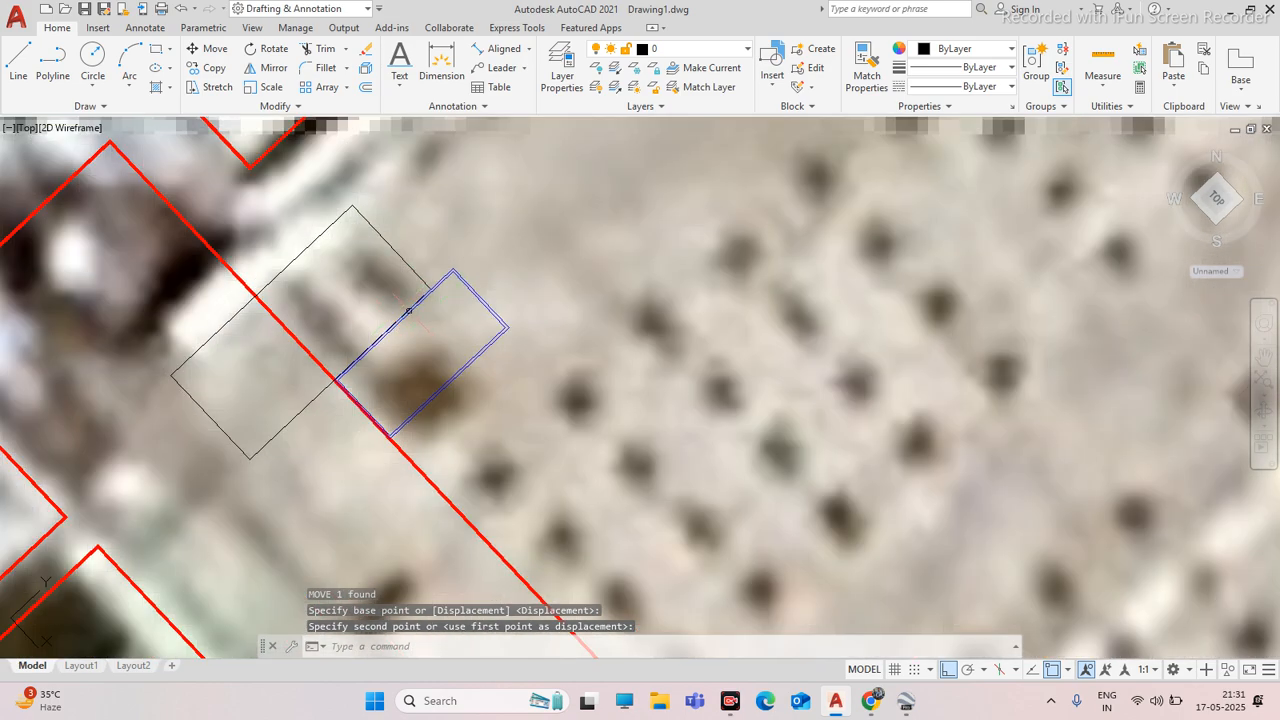
pyautogui.scroll(-5, 412, 311)
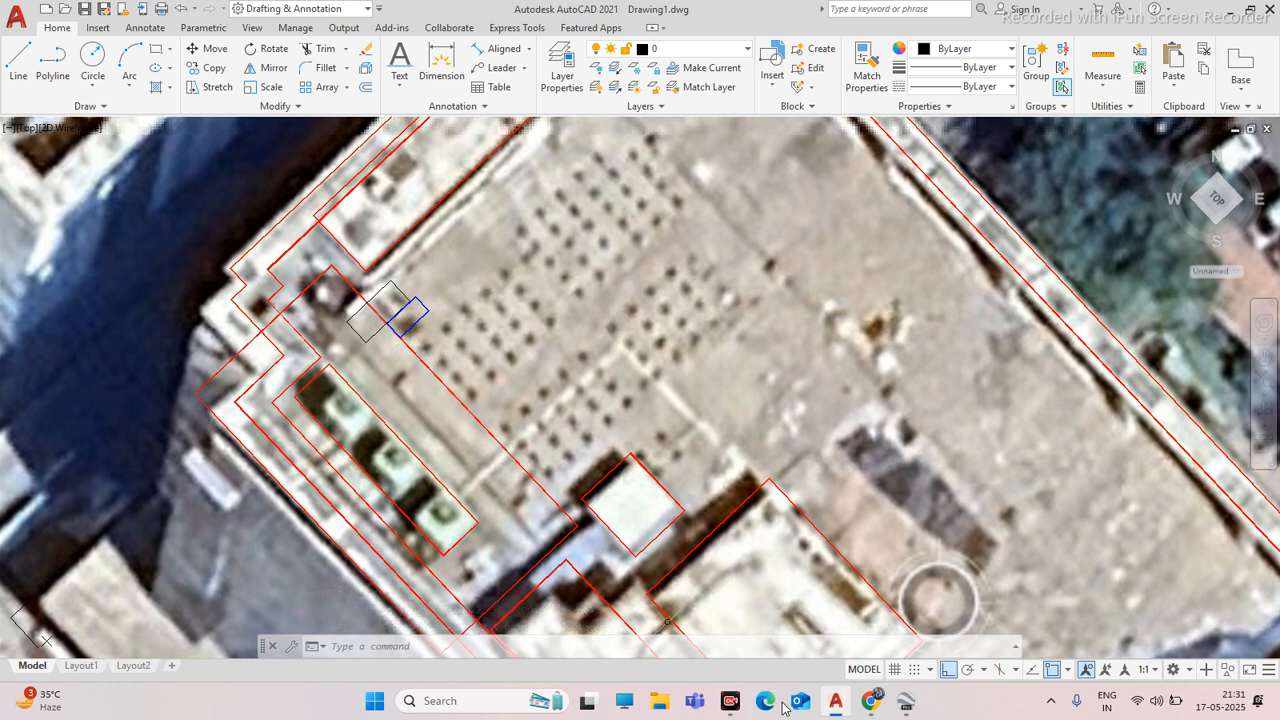
# Switch to the Google Meet call in Chrome to check the participants, and return to the AutoCAD drawing
pyautogui.moveTo(871, 700)
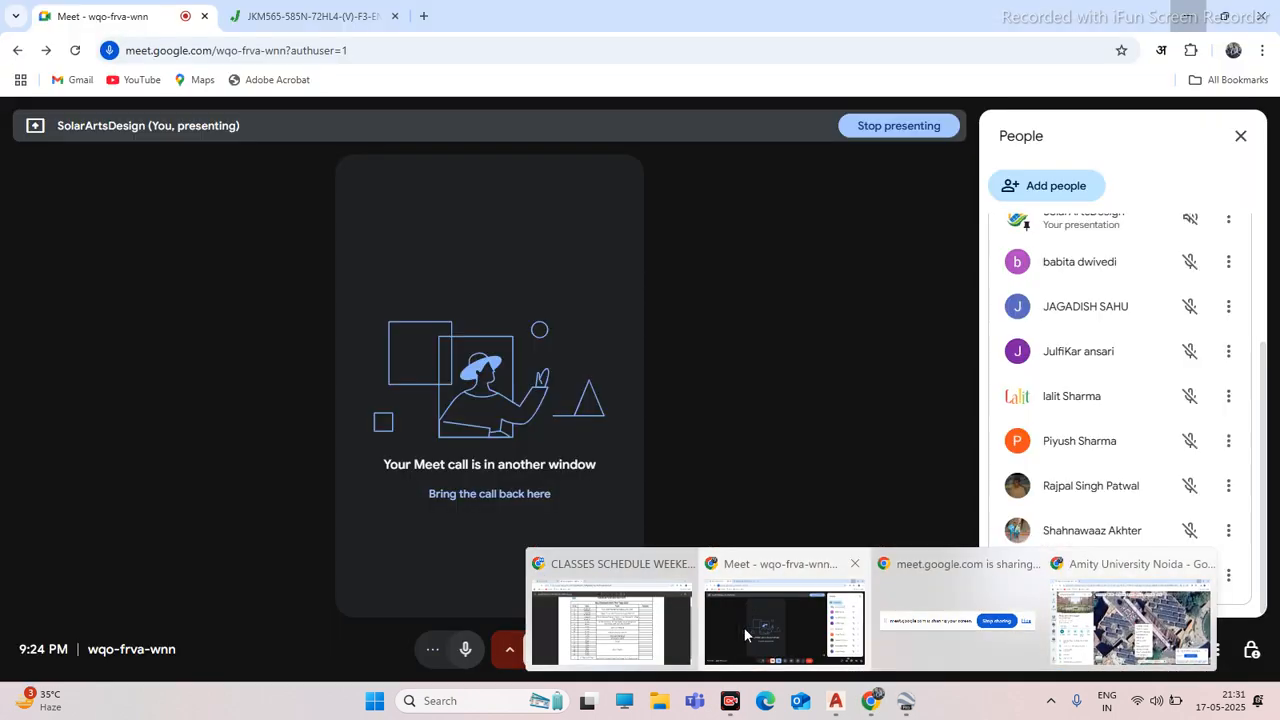
pyautogui.click(715, 620)
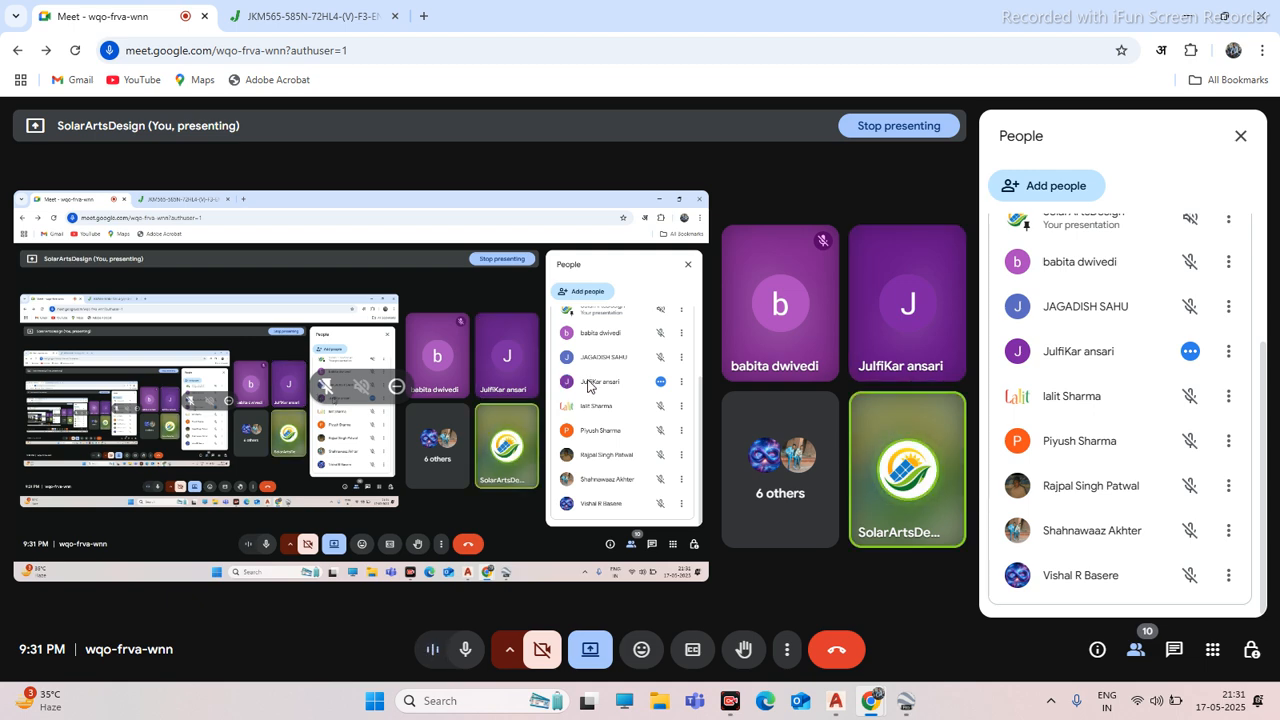
pyautogui.click(1188, 16)
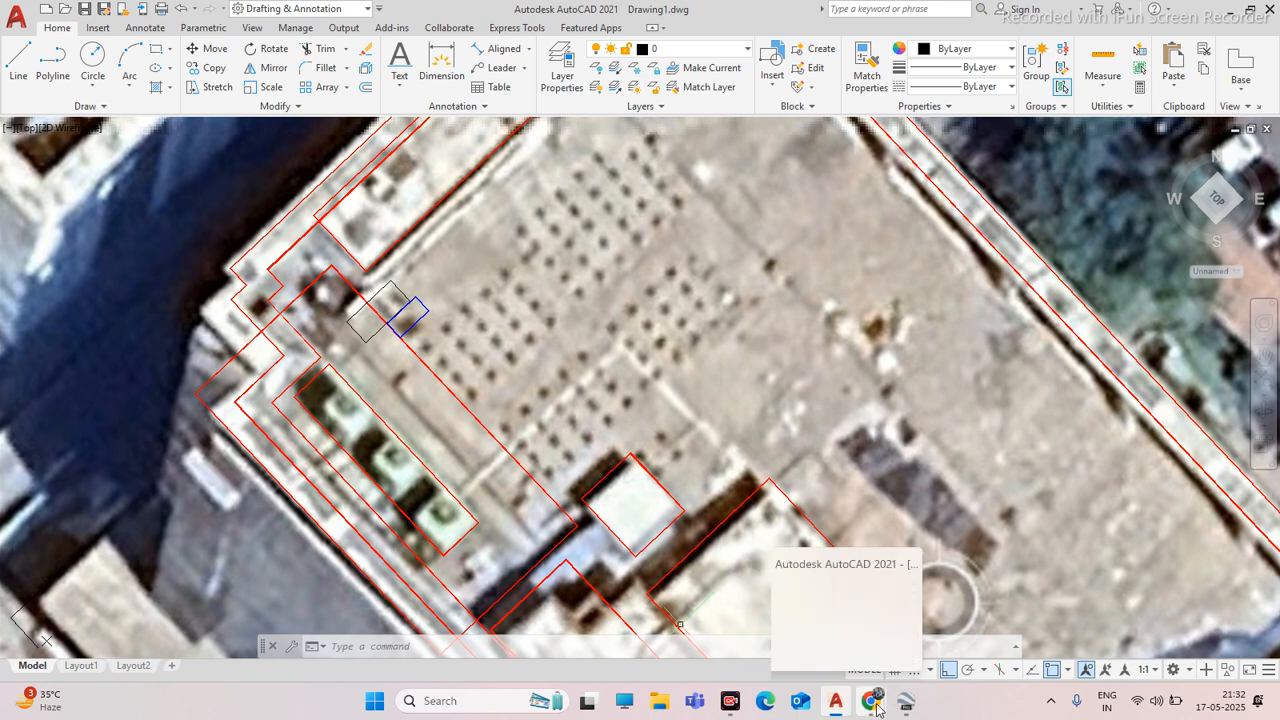
# Bring up the Google Meet window in Chrome to look over the people list once more, and go back to AutoCAD
pyautogui.moveTo(871, 701)
pyautogui.click(803, 662)
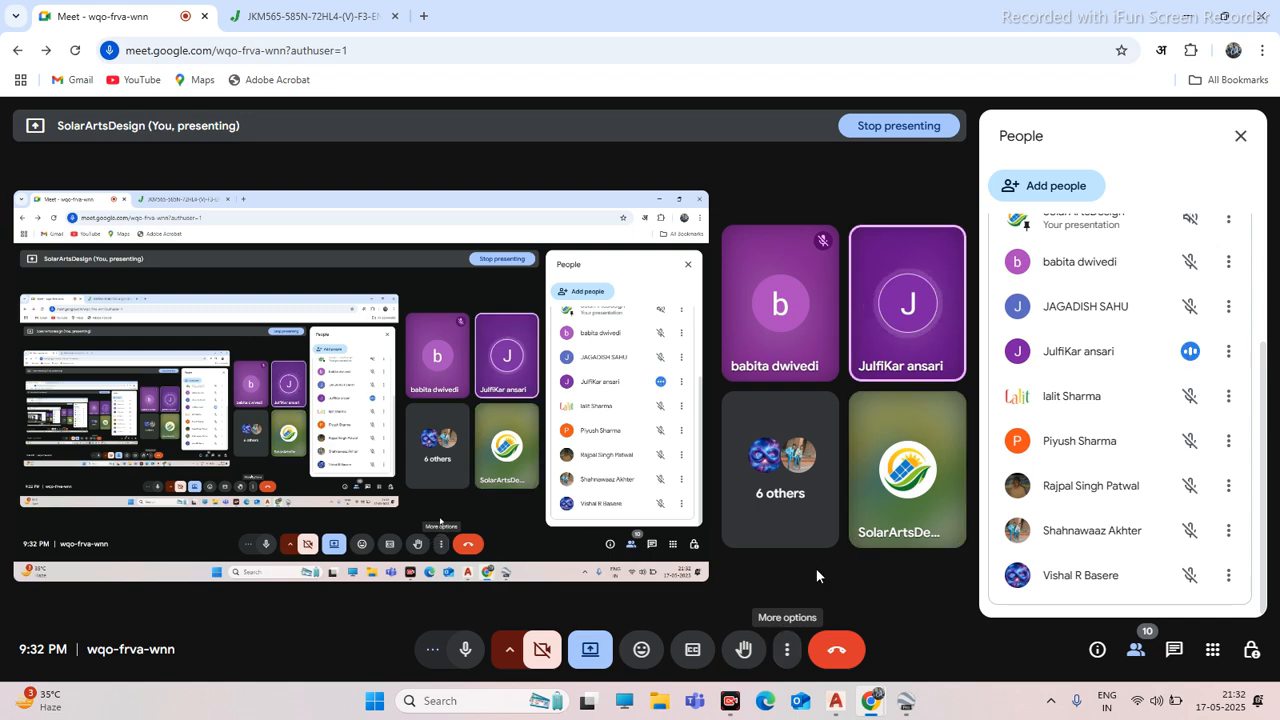
pyautogui.click(1187, 16)
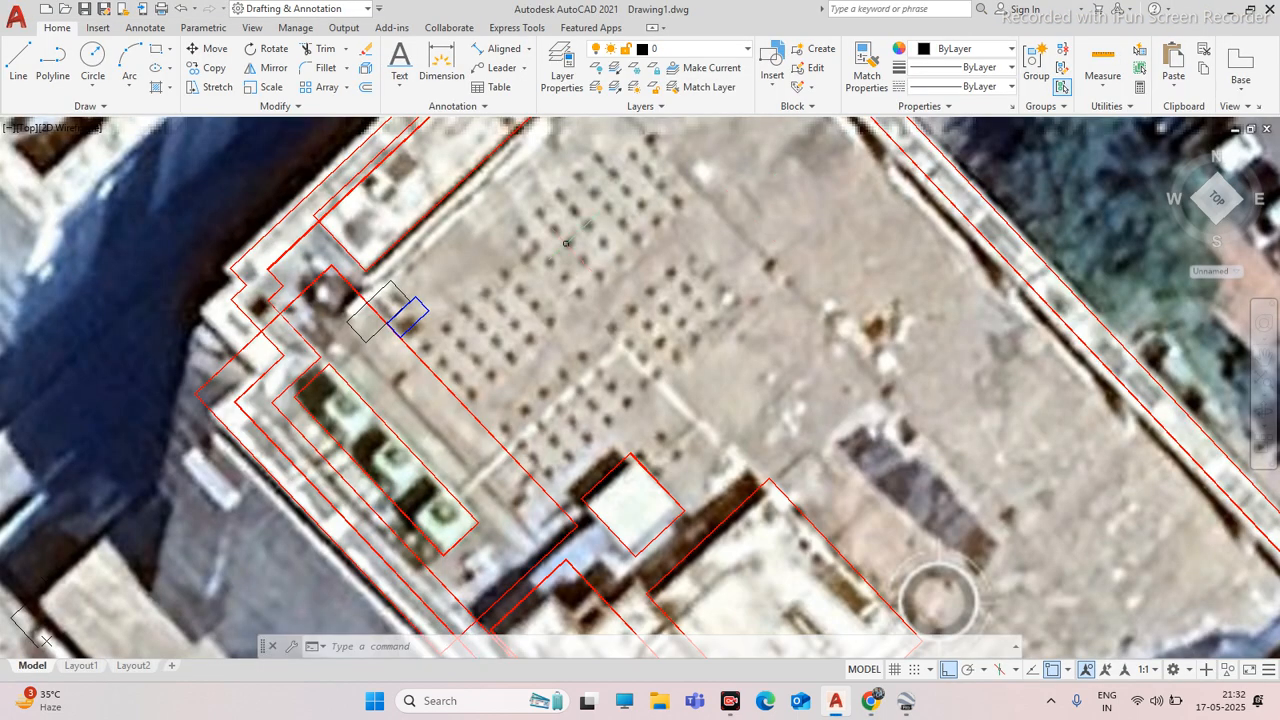
# Examine the two small rectangles, the red outlines around the rooftop obstructions and the boundary wall across the whole building
pyautogui.scroll(3, 396, 304)
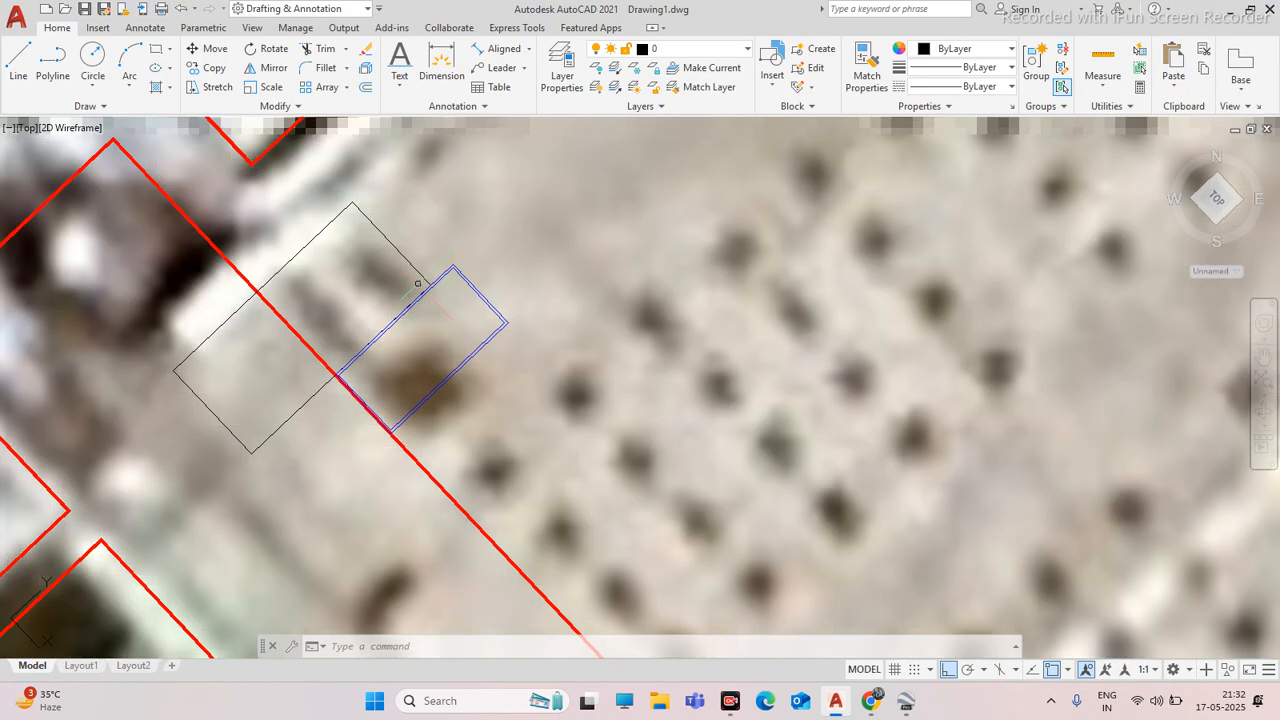
pyautogui.scroll(-2, 430, 340)
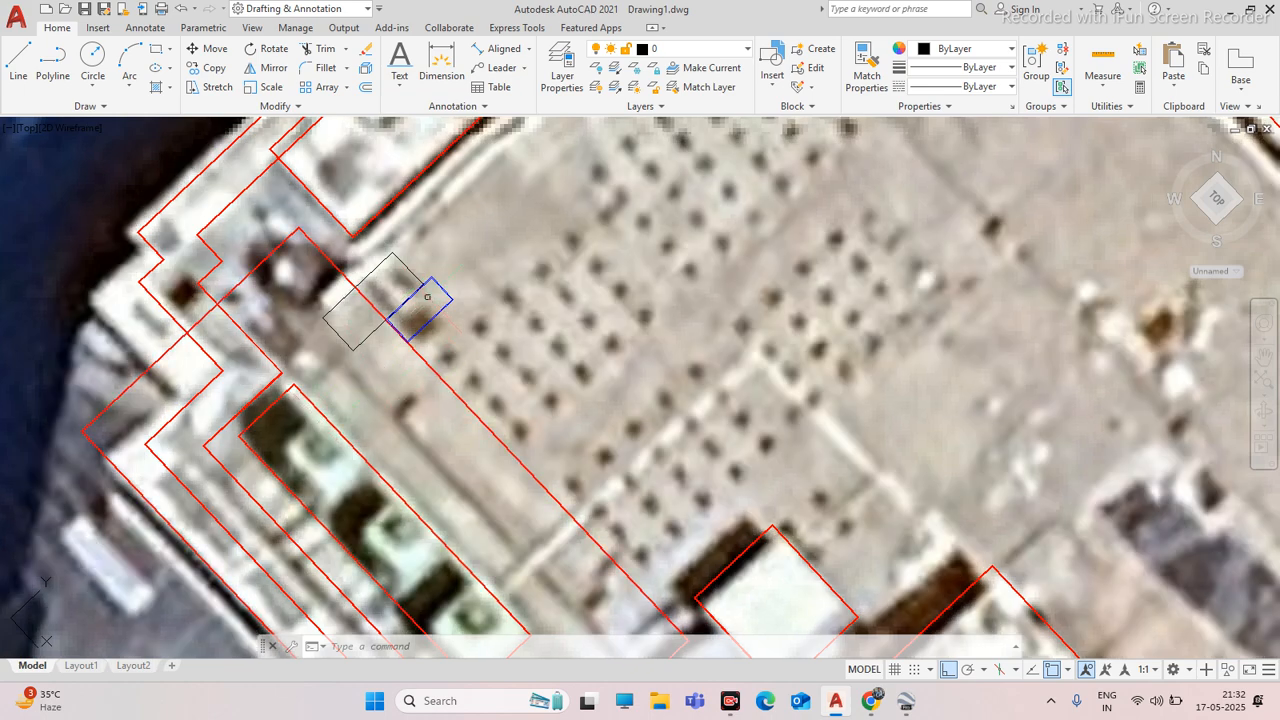
pyautogui.scroll(-3, 427, 297)
pyautogui.scroll(3, 390, 272)
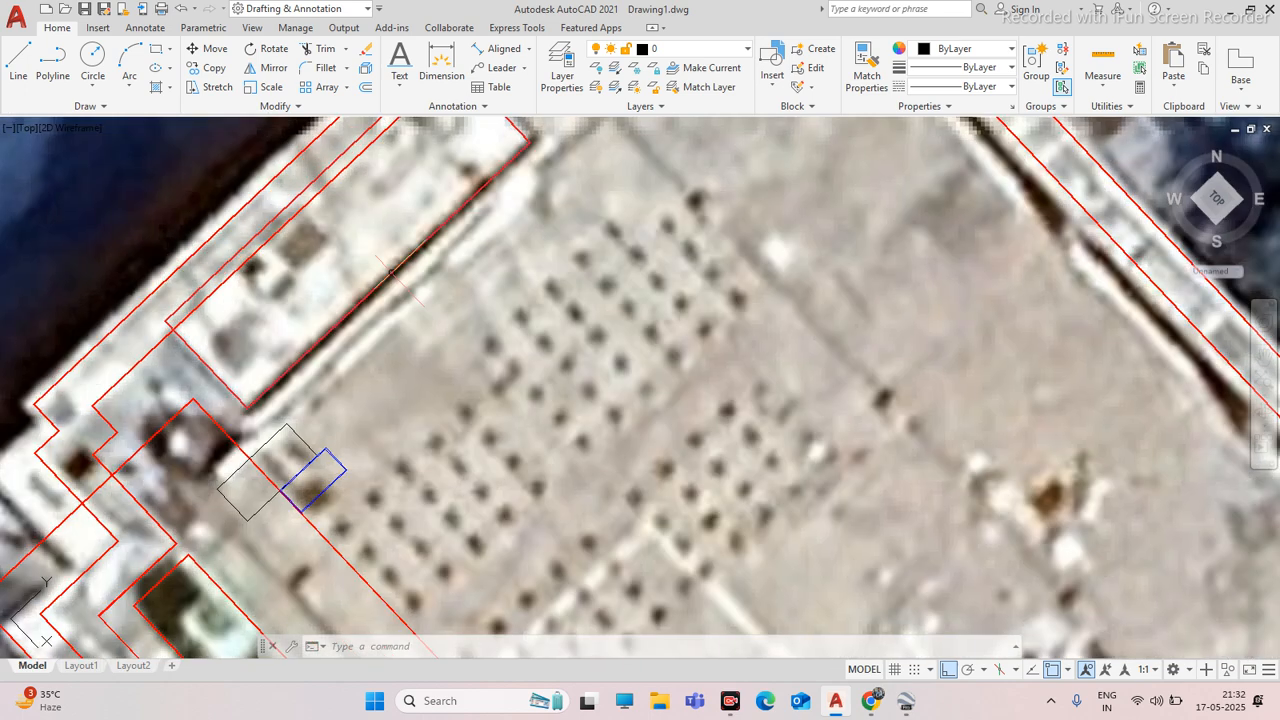
pyautogui.scroll(-2, 368, 290)
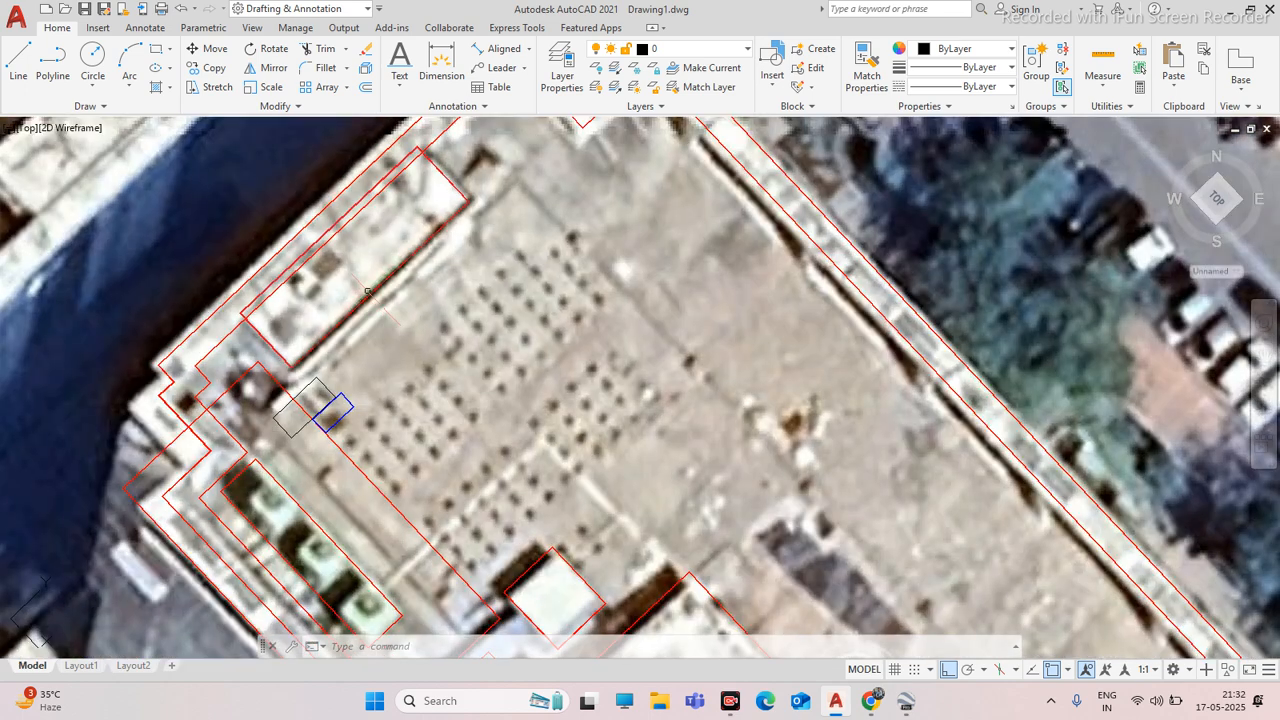
pyautogui.scroll(-3, 416, 259)
pyautogui.scroll(3, 389, 281)
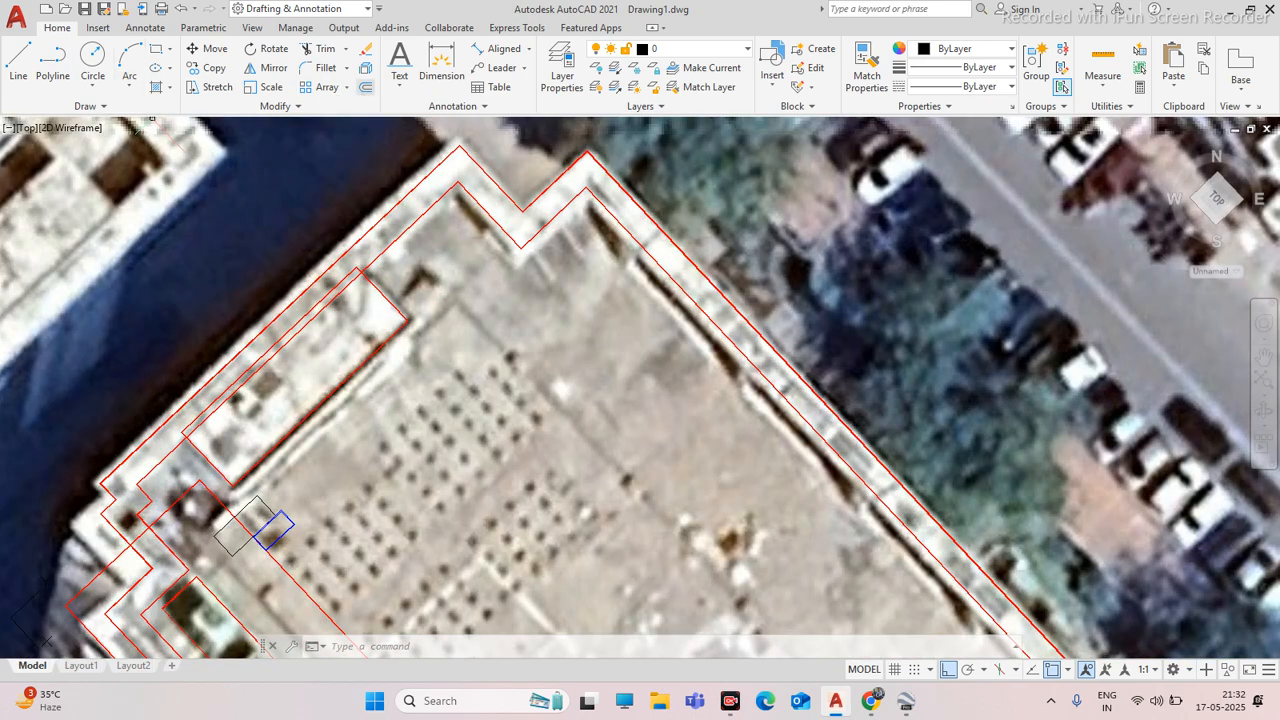
pyautogui.scroll(-3, 435, 280)
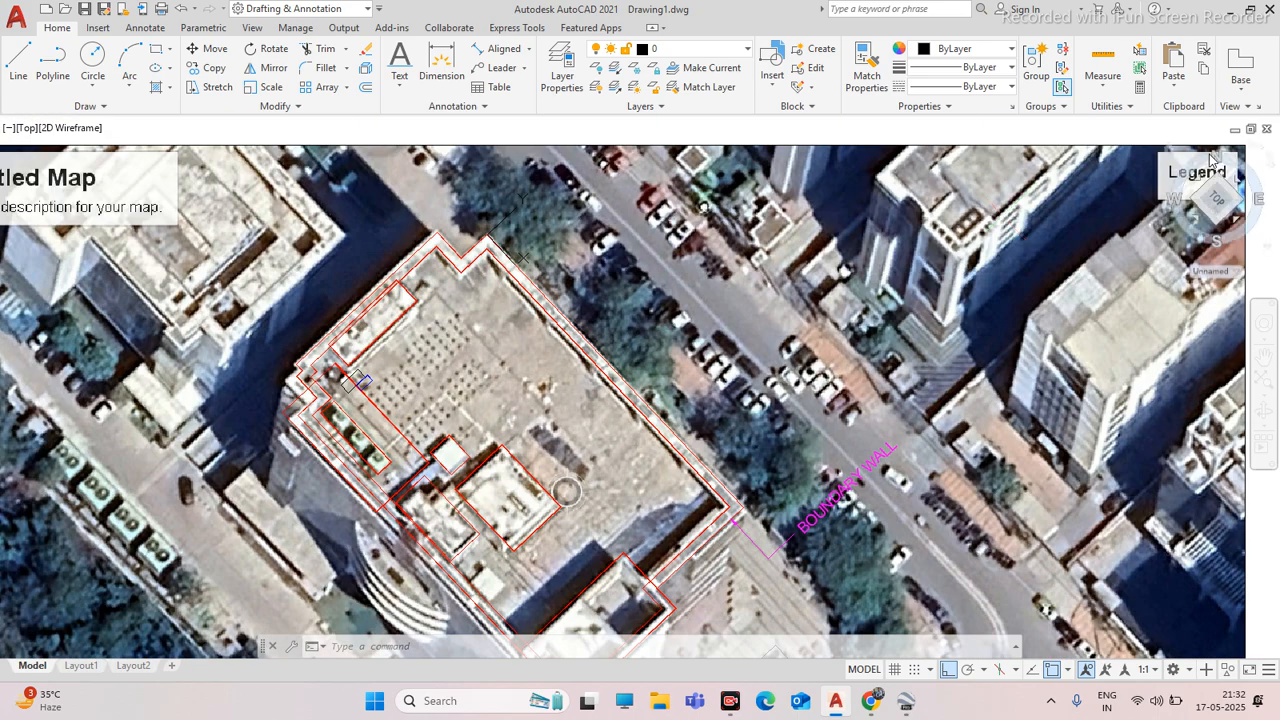
pyautogui.scroll(3, 1220, 150)
pyautogui.scroll(-3, 808, 257)
pyautogui.scroll(-5, 620, 311)
pyautogui.scroll(3, 647, 344)
pyautogui.scroll(-2, 636, 364)
pyautogui.scroll(2, 489, 405)
pyautogui.scroll(2, 478, 410)
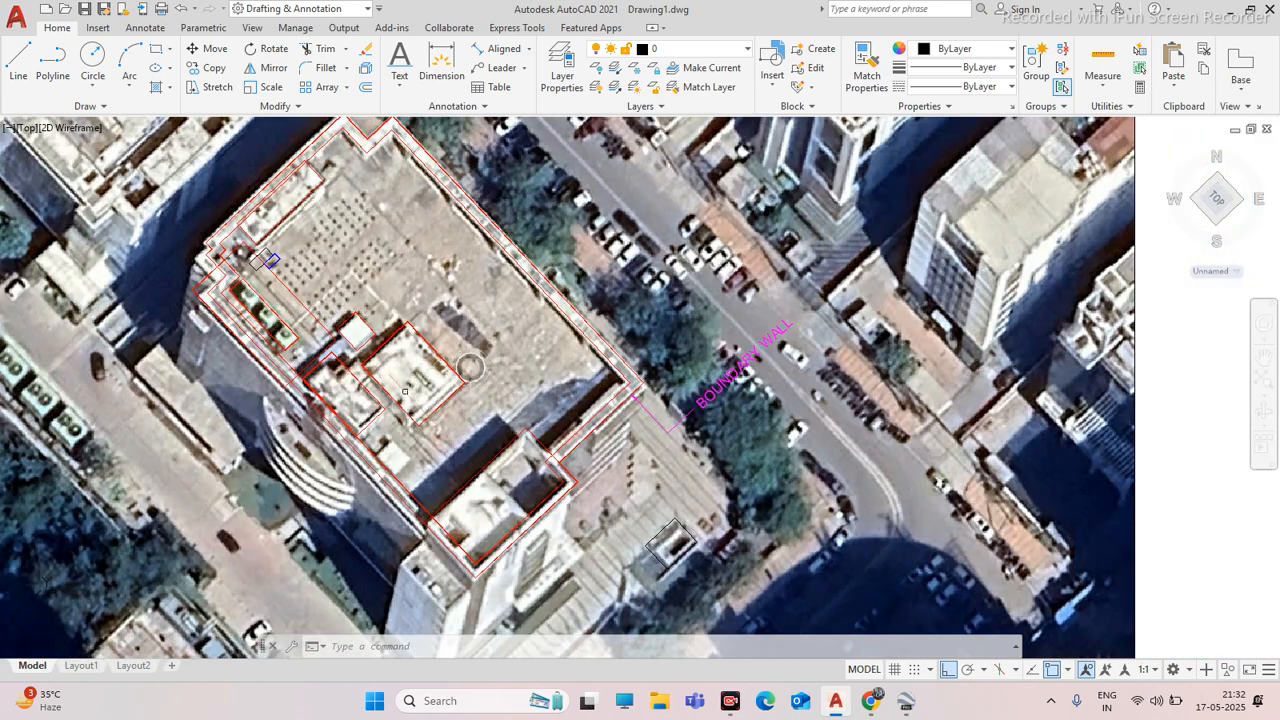
# Draw a small circle on the open roof area beside the round white structure
pyautogui.click(92, 58)
pyautogui.scroll(4, 545, 370)
pyautogui.click(443, 366)
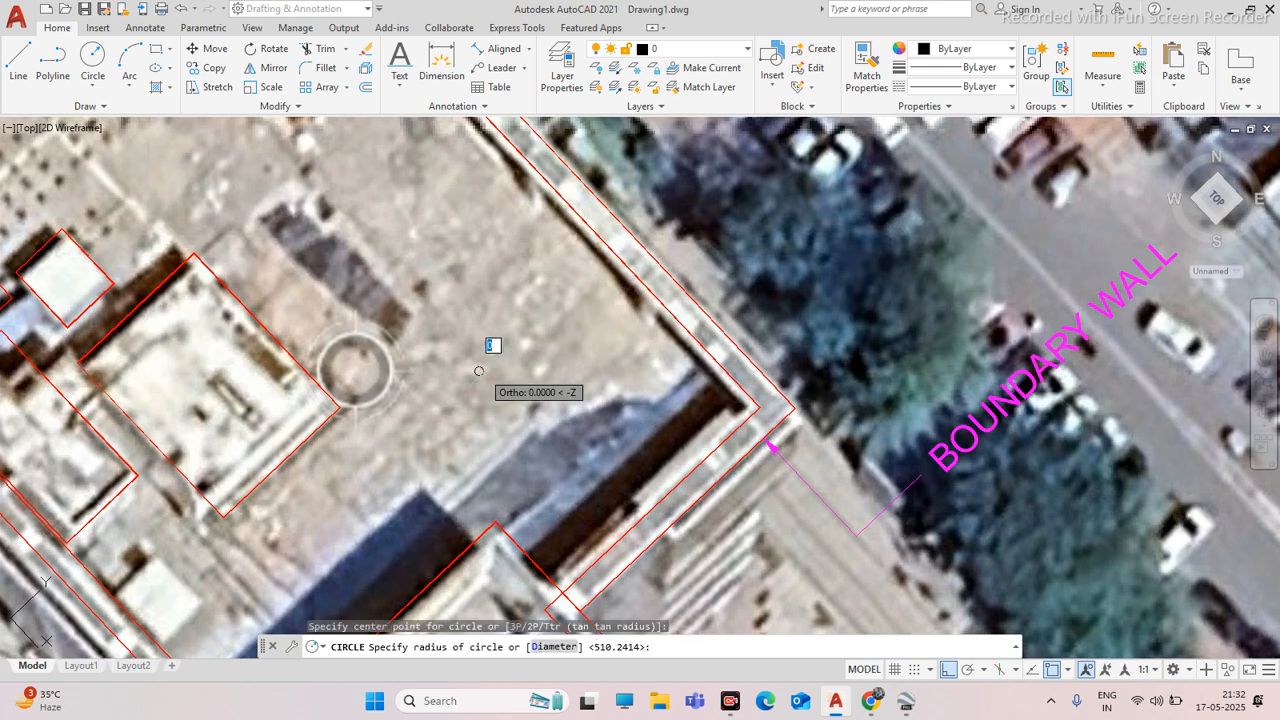
pyautogui.scroll(6, 444, 366)
pyautogui.click(470, 362)
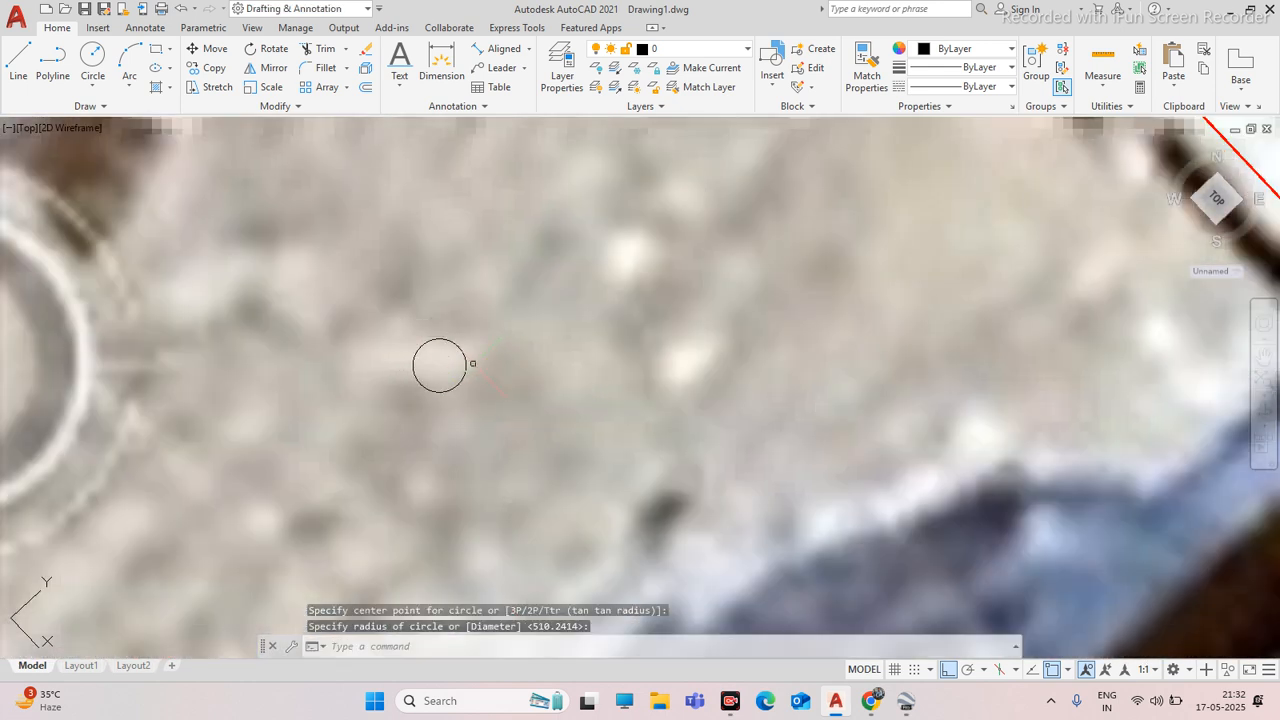
# With Ortho off, draw a triangular polyline above the small circle, with its lower vertex at the circle
pyautogui.click(92, 62)
pyautogui.scroll(-4, 360, 298)
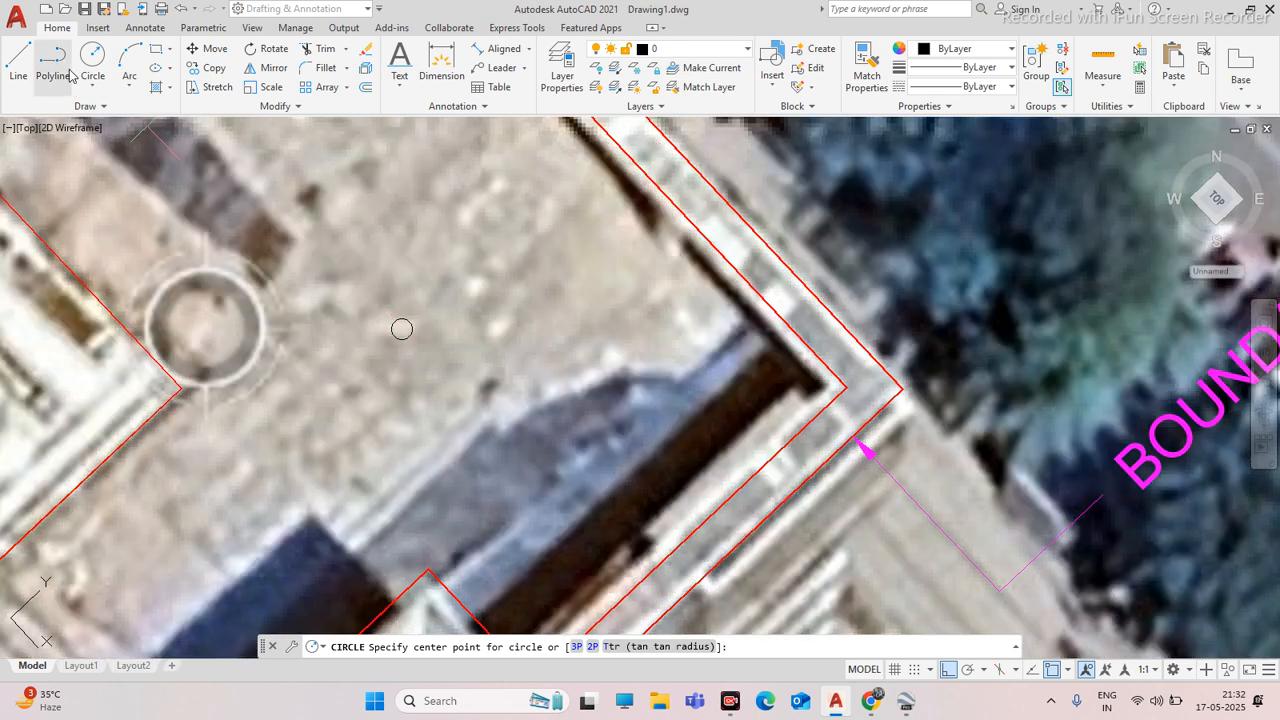
pyautogui.click(50, 70)
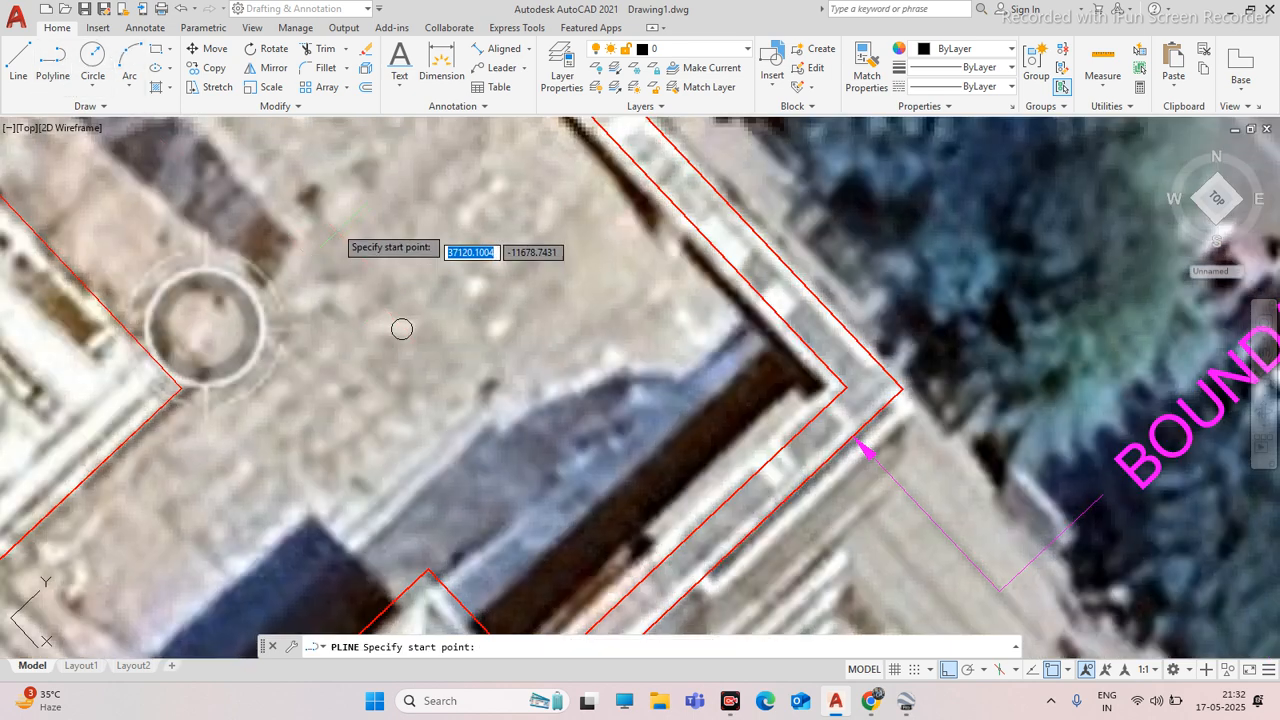
pyautogui.click(333, 210)
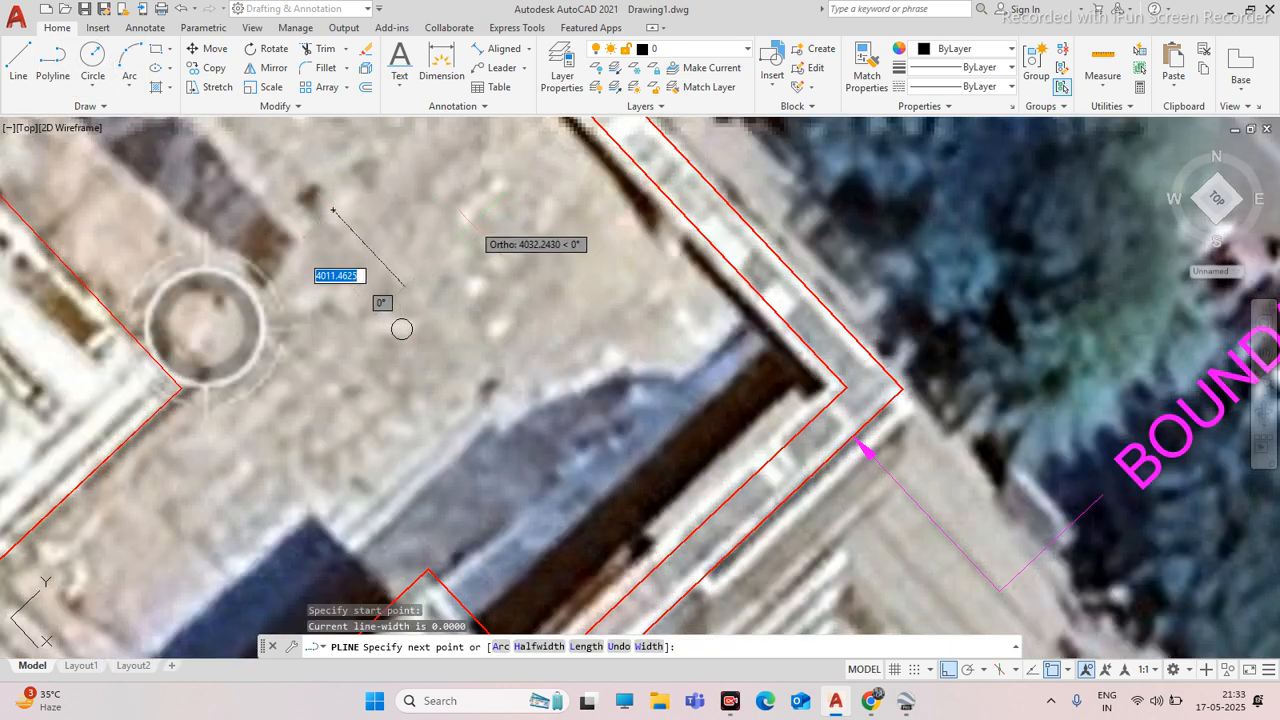
pyautogui.press('F8')
pyautogui.click(502, 218)
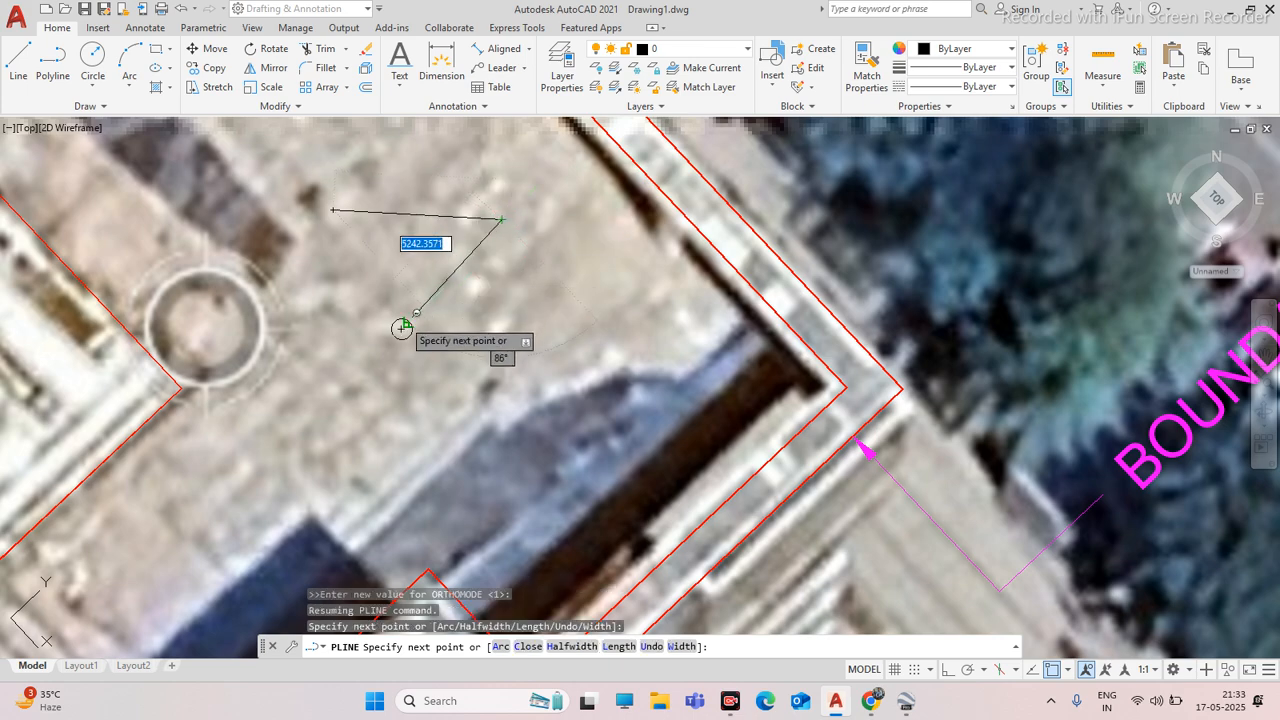
pyautogui.click(401, 328)
pyautogui.click(333, 210)
pyautogui.press('Escape')
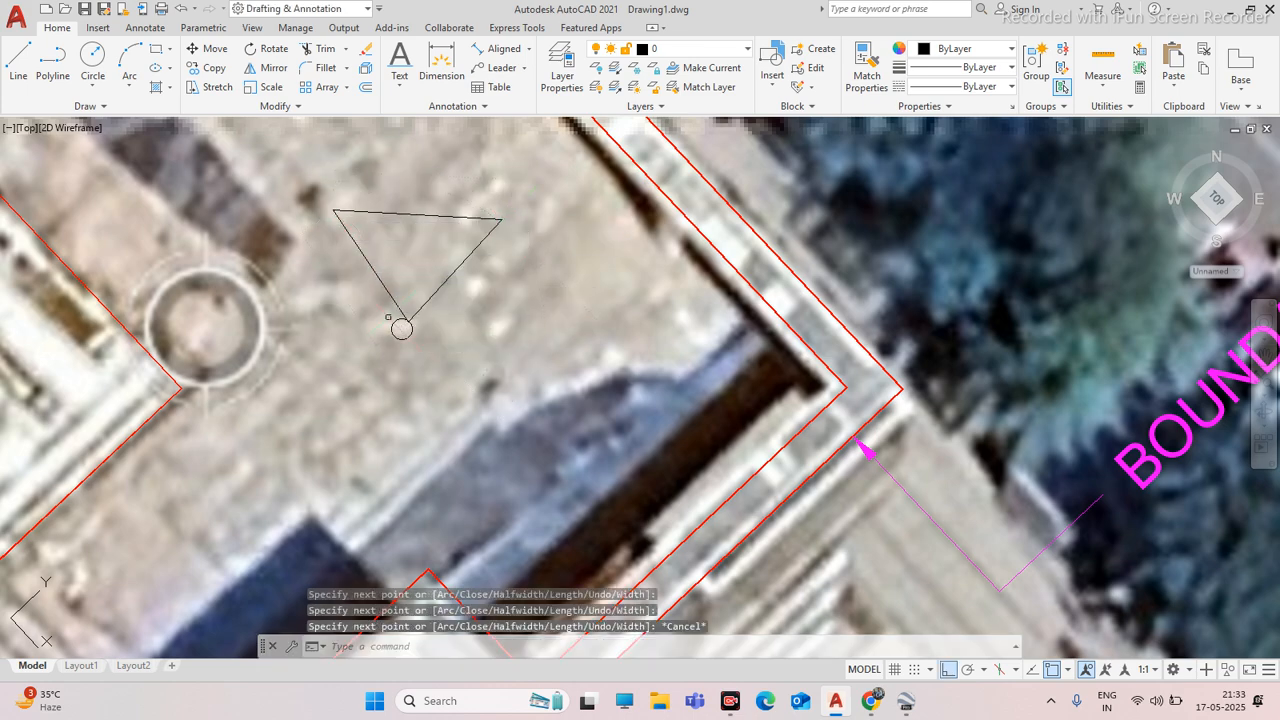
# Draw an open, bowl-shaped polyline of five short segments curving around the underside of the small circle
pyautogui.scroll(2, 410, 340)
pyautogui.scroll(1, 400, 318)
pyautogui.scroll(-3, 467, 306)
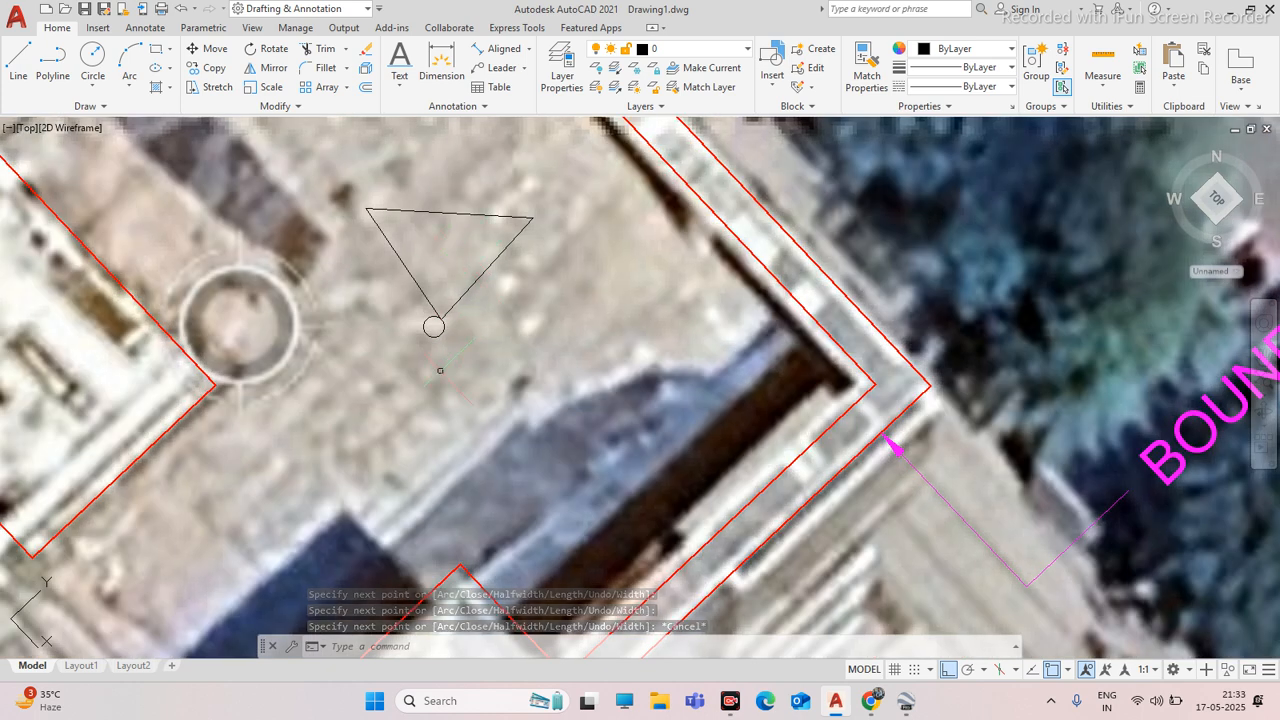
pyautogui.click(53, 62)
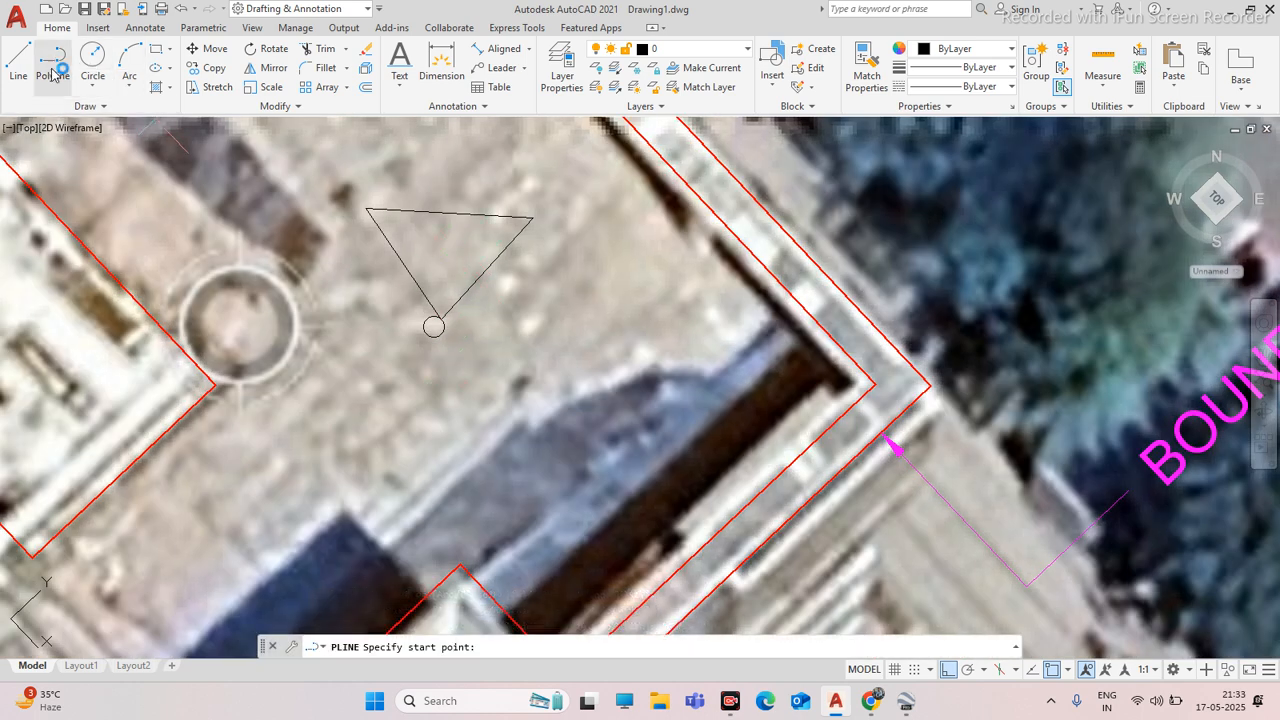
pyautogui.click(548, 360)
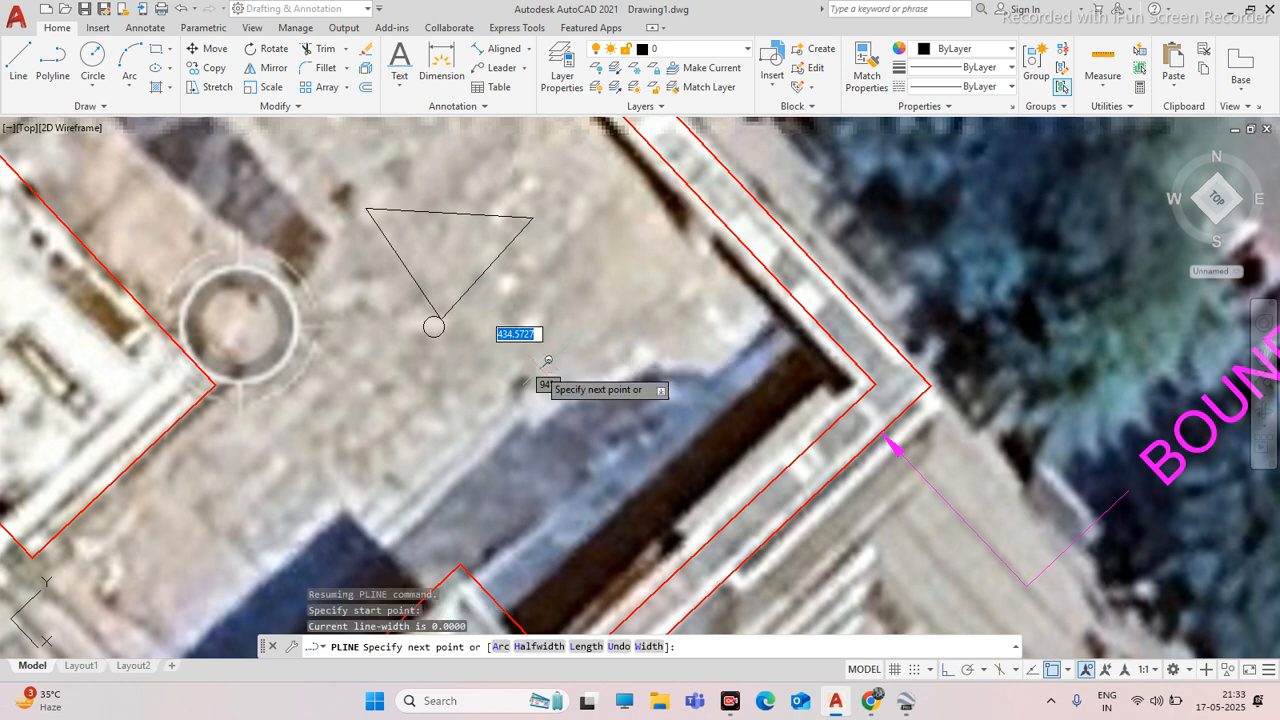
pyautogui.click(446, 411)
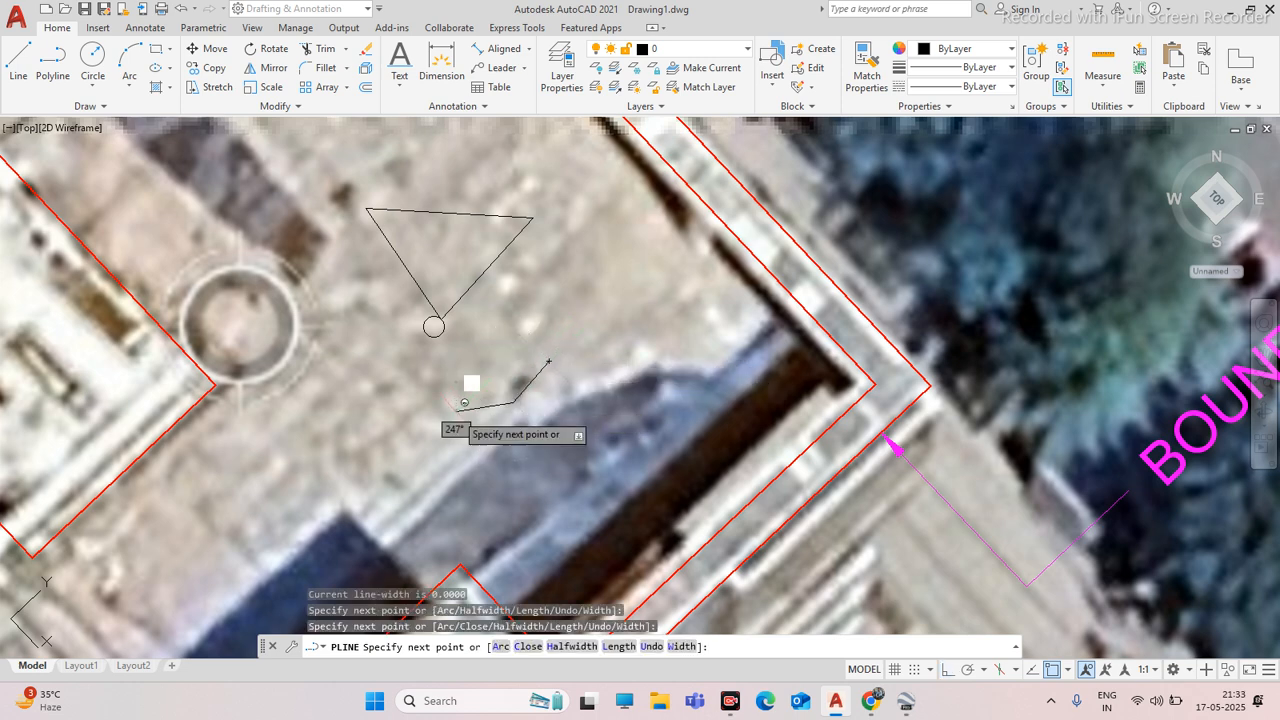
pyautogui.click(399, 404)
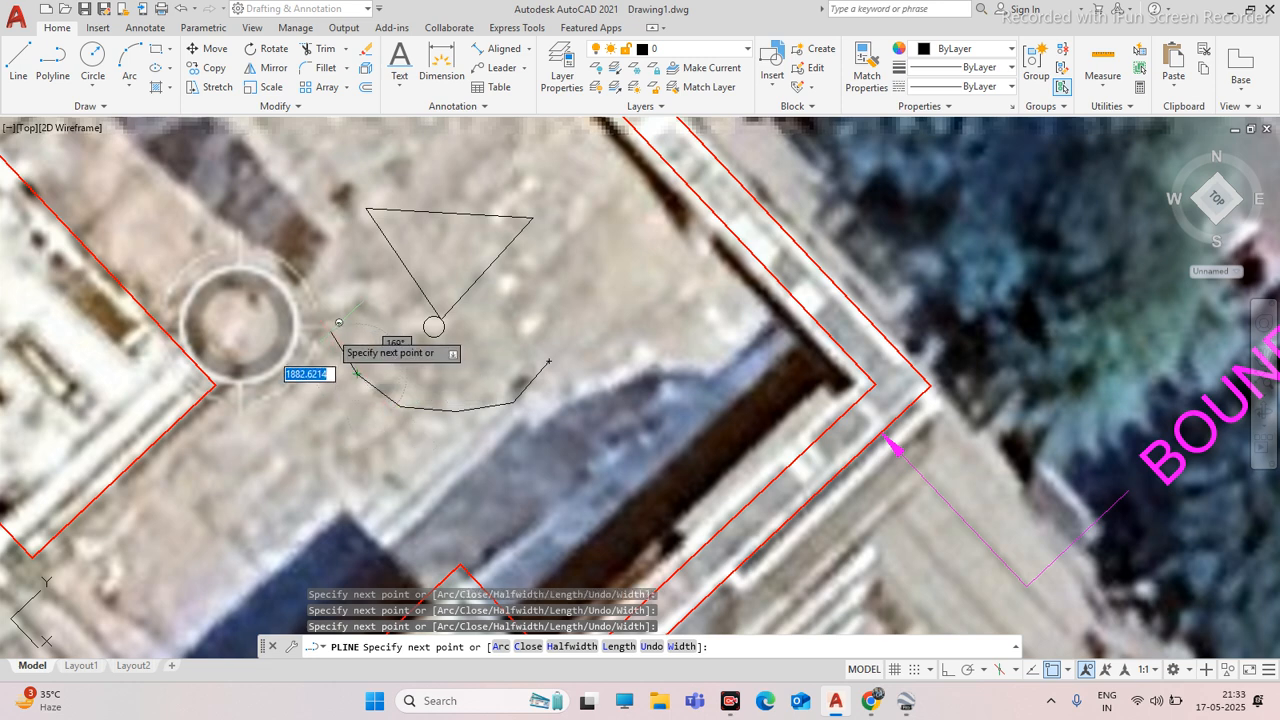
pyautogui.press('Escape')
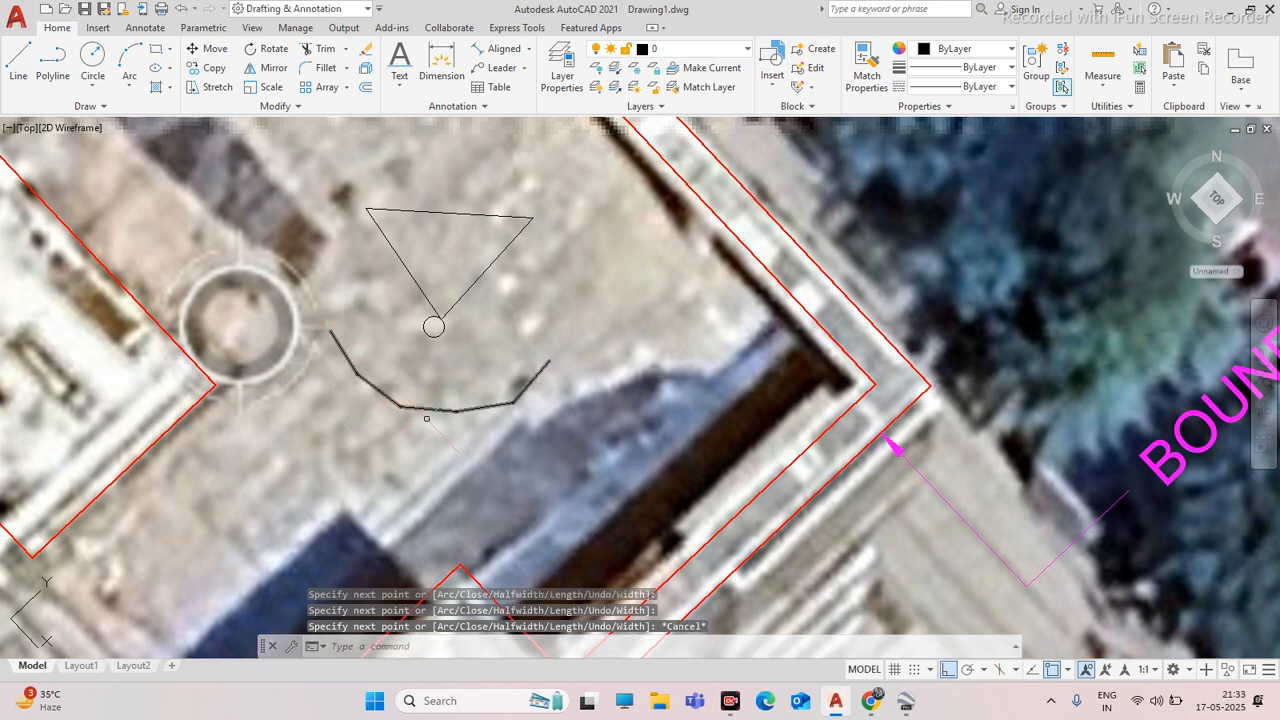
pyautogui.click(435, 411)
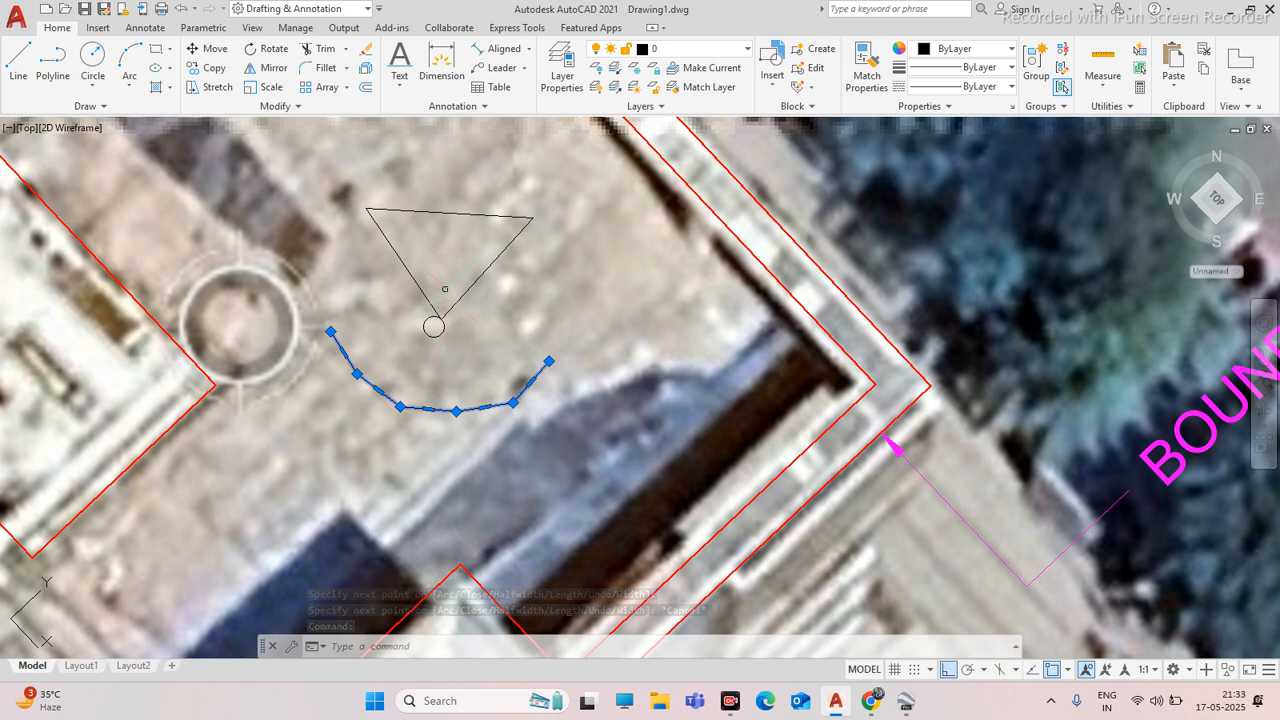
pyautogui.click(438, 255)
pyautogui.press('Escape')
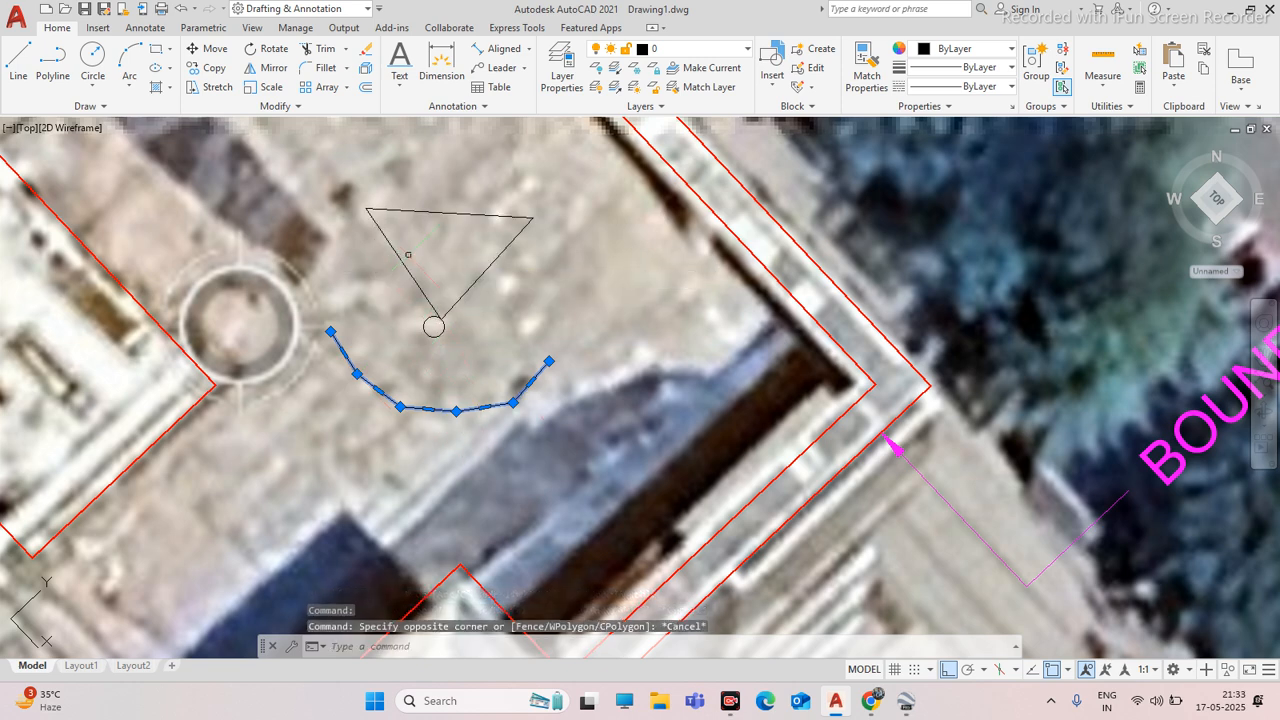
pyautogui.press('Escape')
pyautogui.click(423, 252)
pyautogui.click(375, 270)
pyautogui.press('Escape')
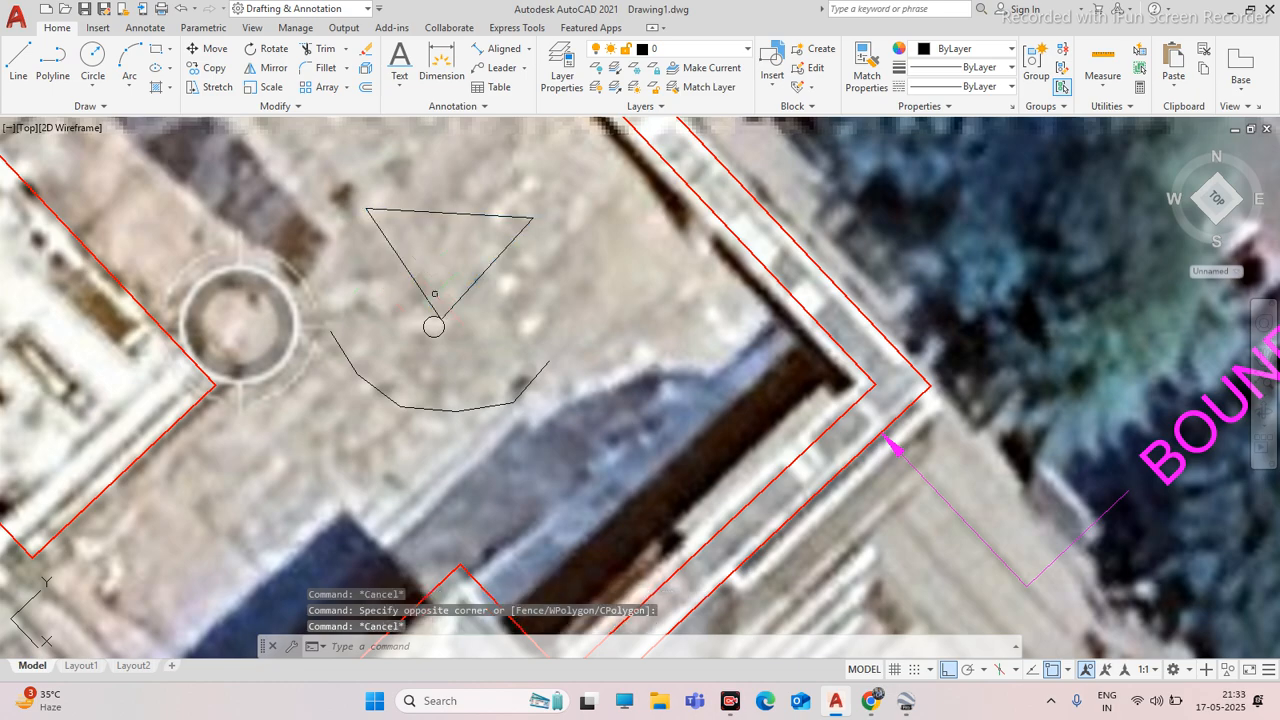
# Move the triangle by its lower vertex onto the red outline around the three rooftop equipment units, near its upper corner
pyautogui.scroll(-6, 480, 373)
pyautogui.scroll(6, 222, 280)
pyautogui.scroll(-4, 222, 280)
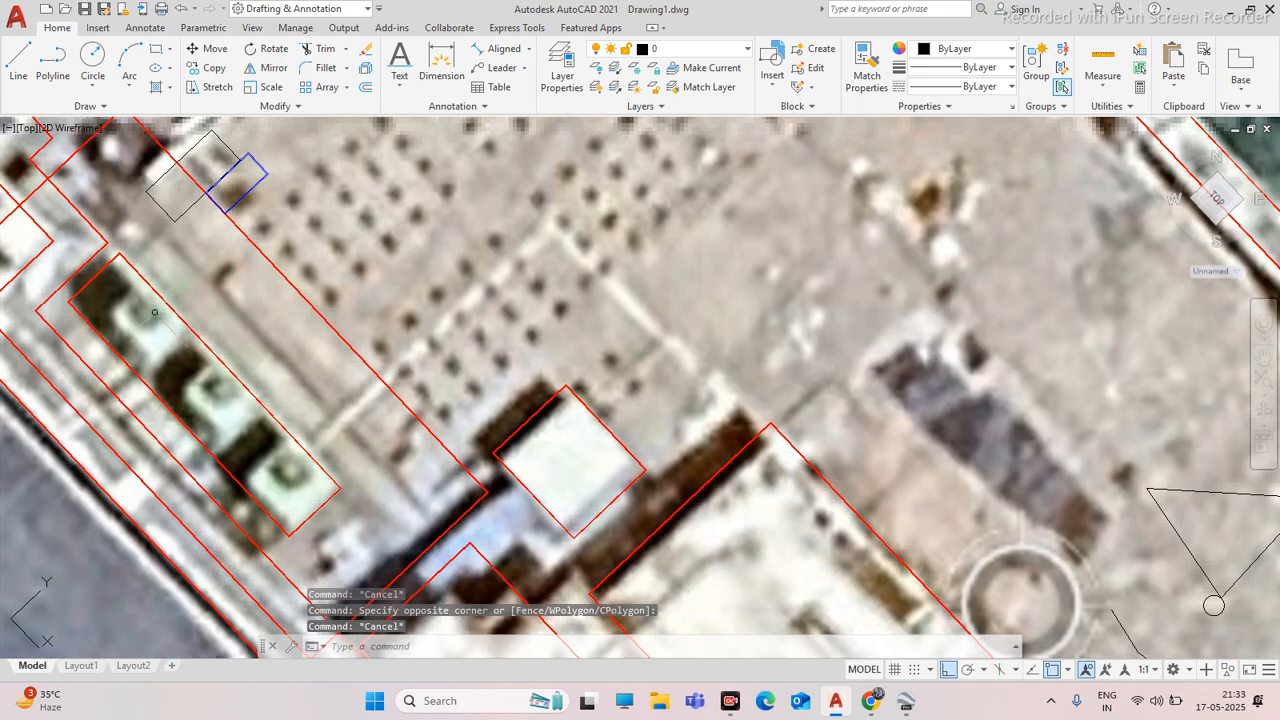
pyautogui.click(630, 377)
pyautogui.click(603, 402)
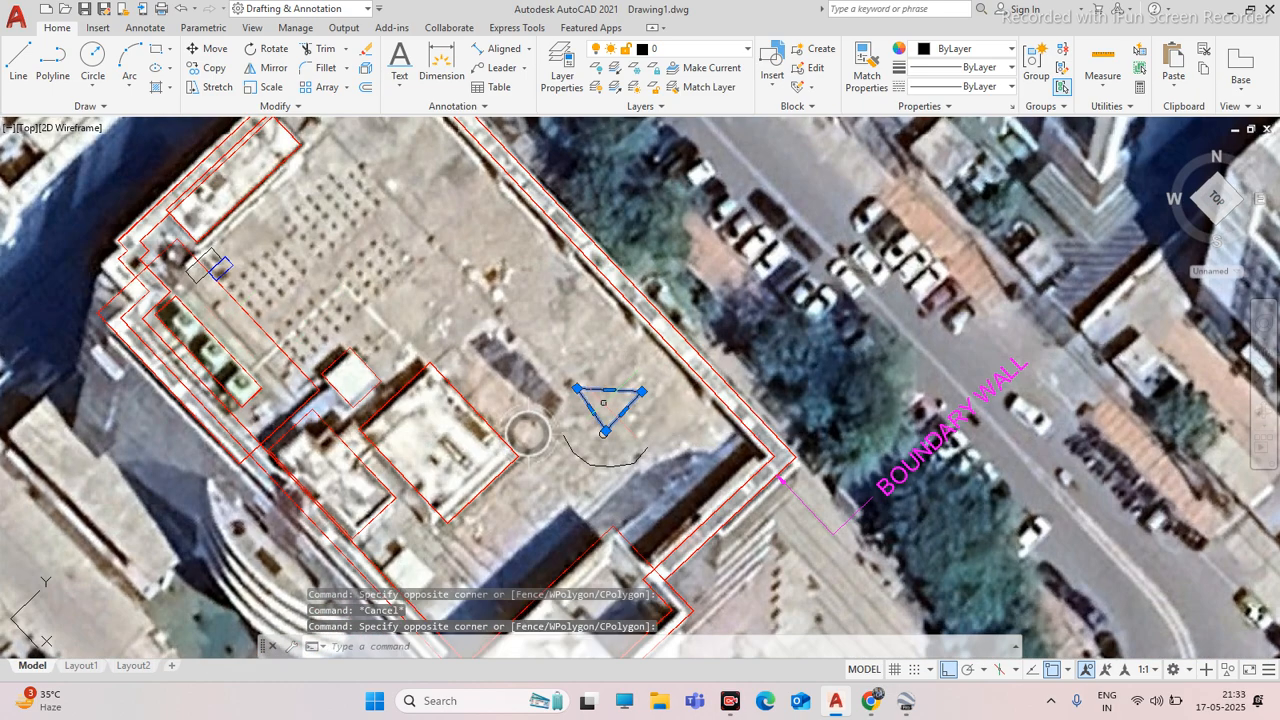
pyautogui.write('m')
pyautogui.press('Return')
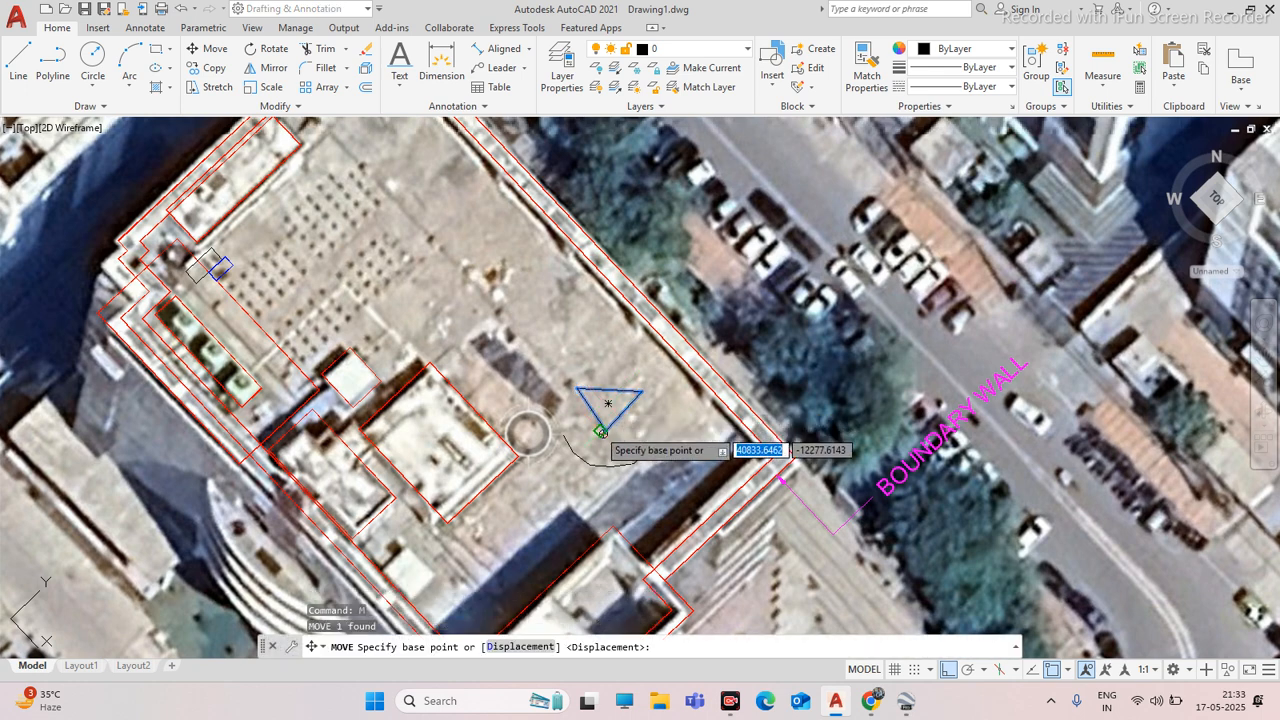
pyautogui.click(605, 431)
pyautogui.scroll(3, 185, 301)
pyautogui.press('F8')
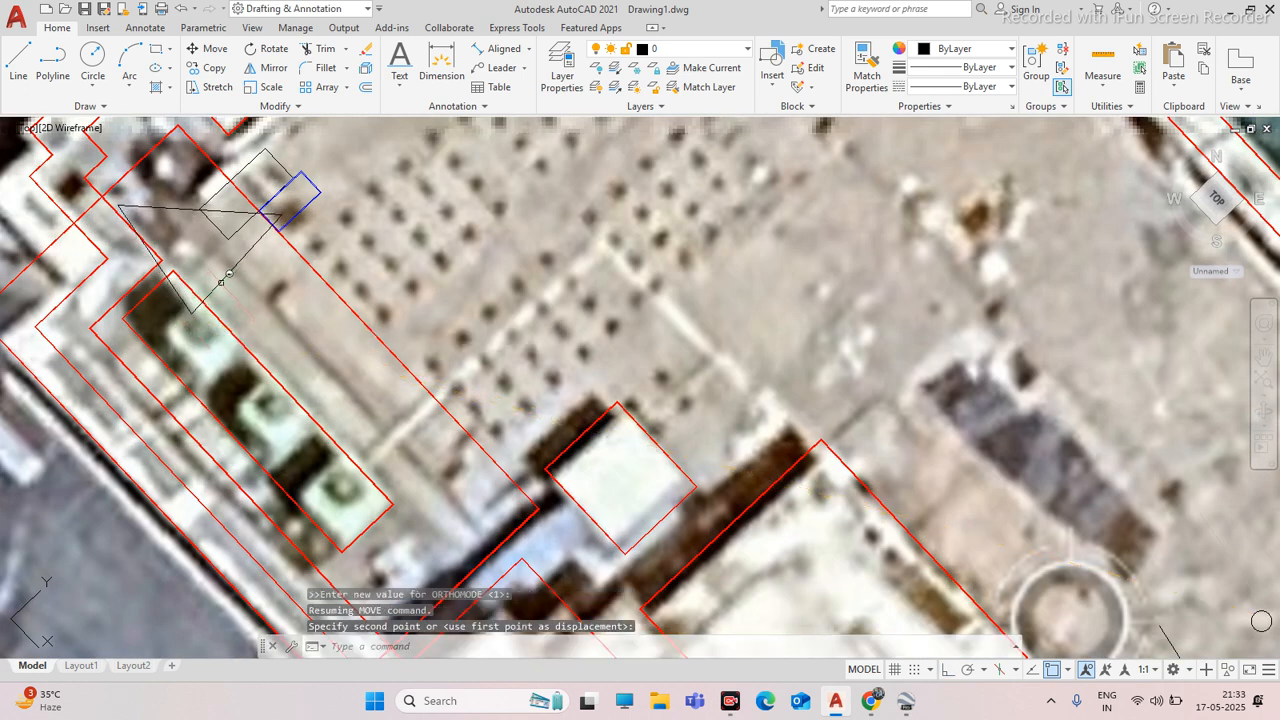
# Copy the triangle by its lower vertex to four more points along the long edge of the equipment units' red outline
pyautogui.click(224, 278)
pyautogui.click(229, 270)
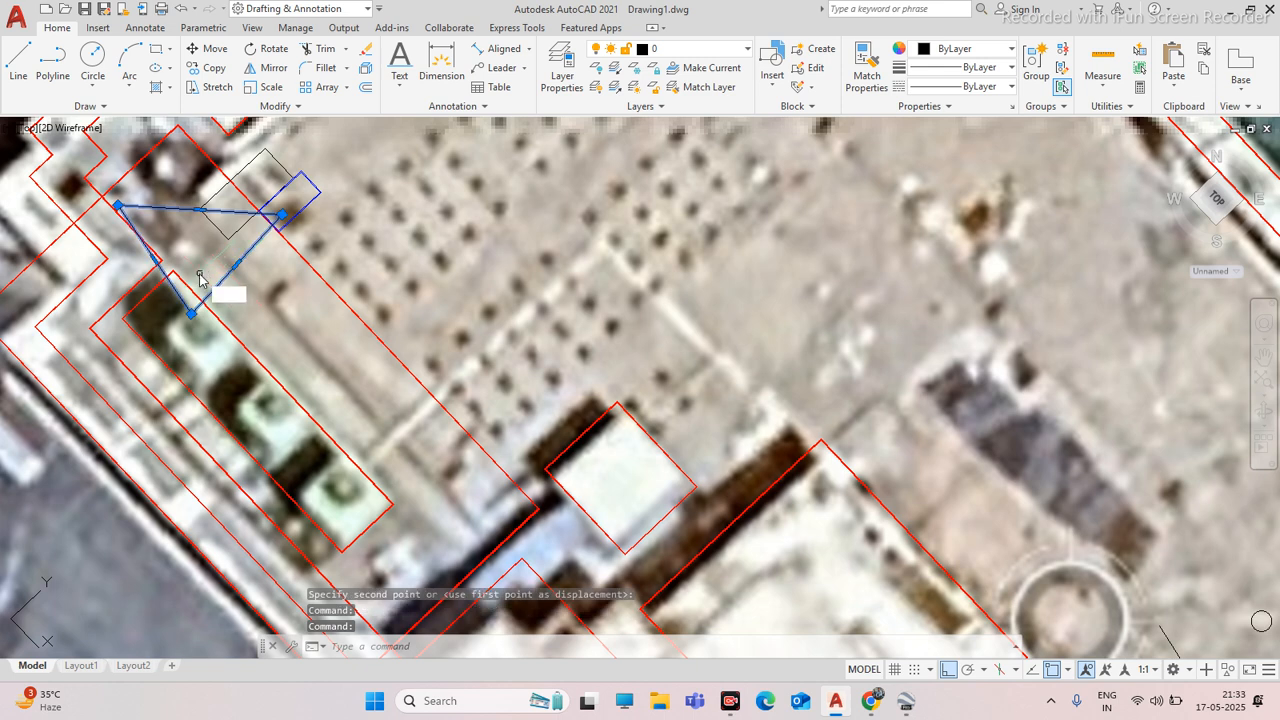
pyautogui.press('Return')
pyautogui.click(190, 313)
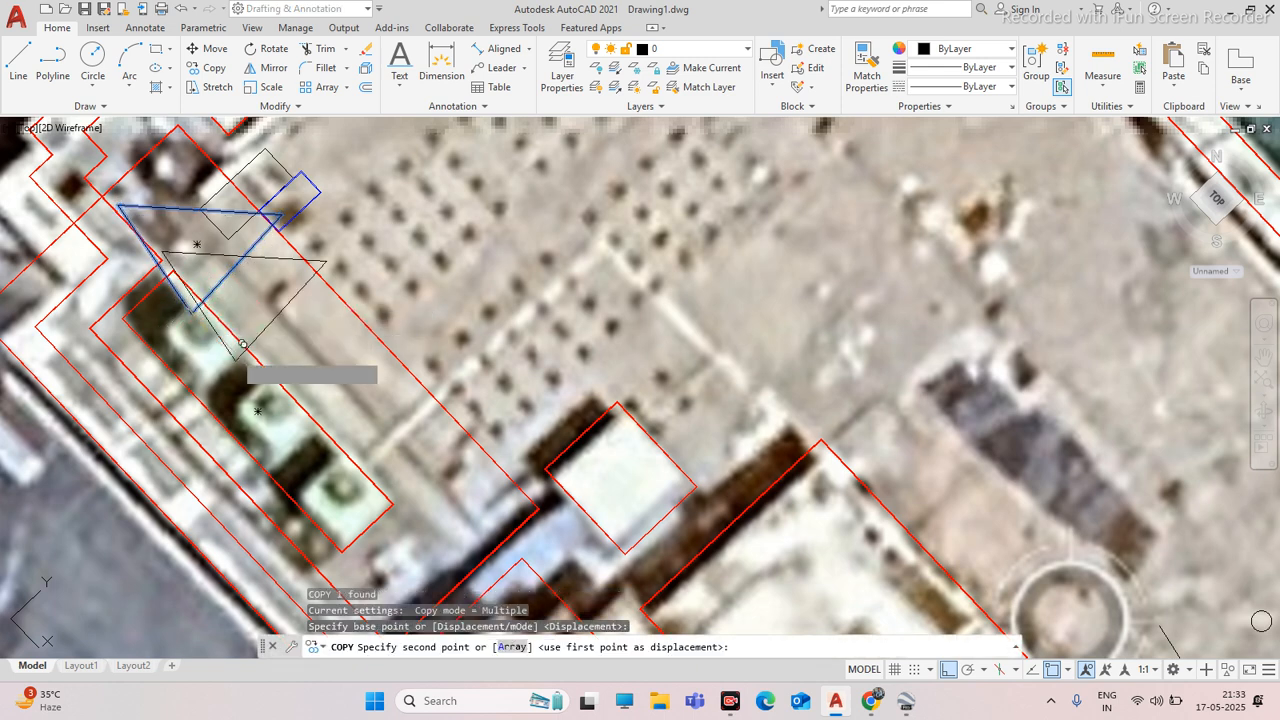
pyautogui.click(249, 352)
pyautogui.click(278, 385)
pyautogui.click(315, 424)
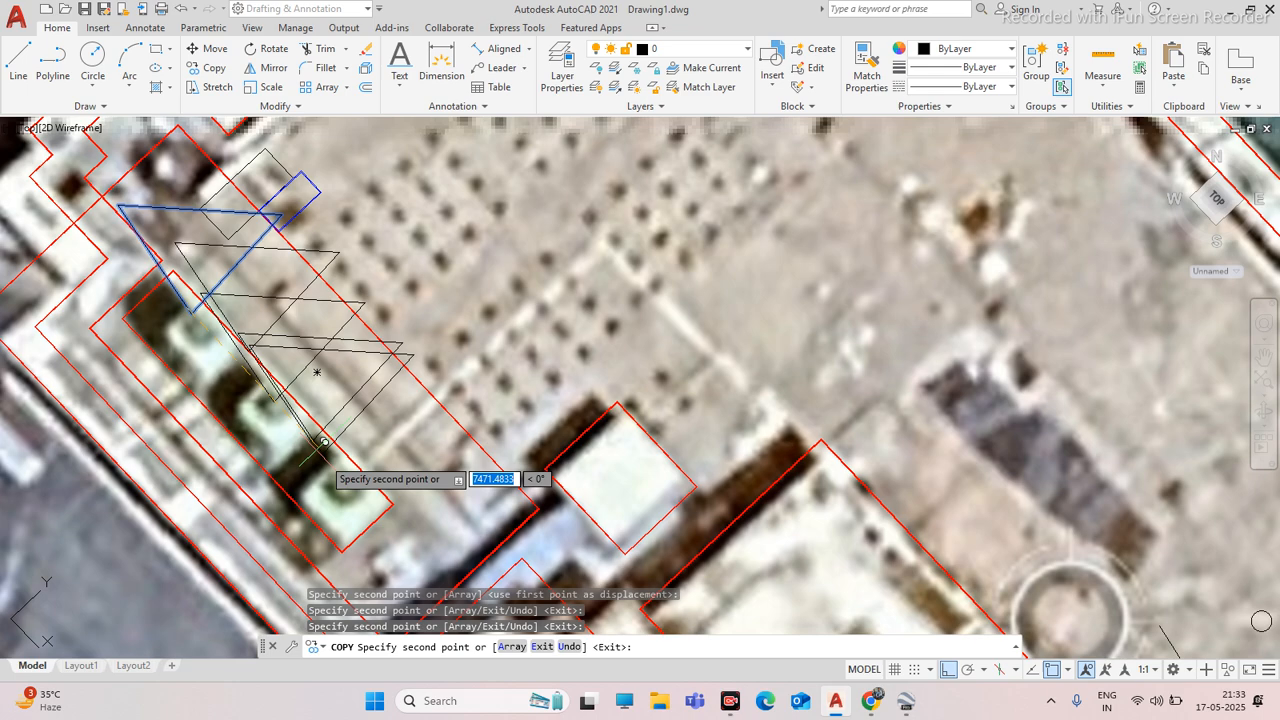
pyautogui.click(368, 477)
# Copy the triangle by its lower vertex to four points along the roof-side long edge of the rectangular structure's red outline near the parapet
pyautogui.scroll(-6, 363, 466)
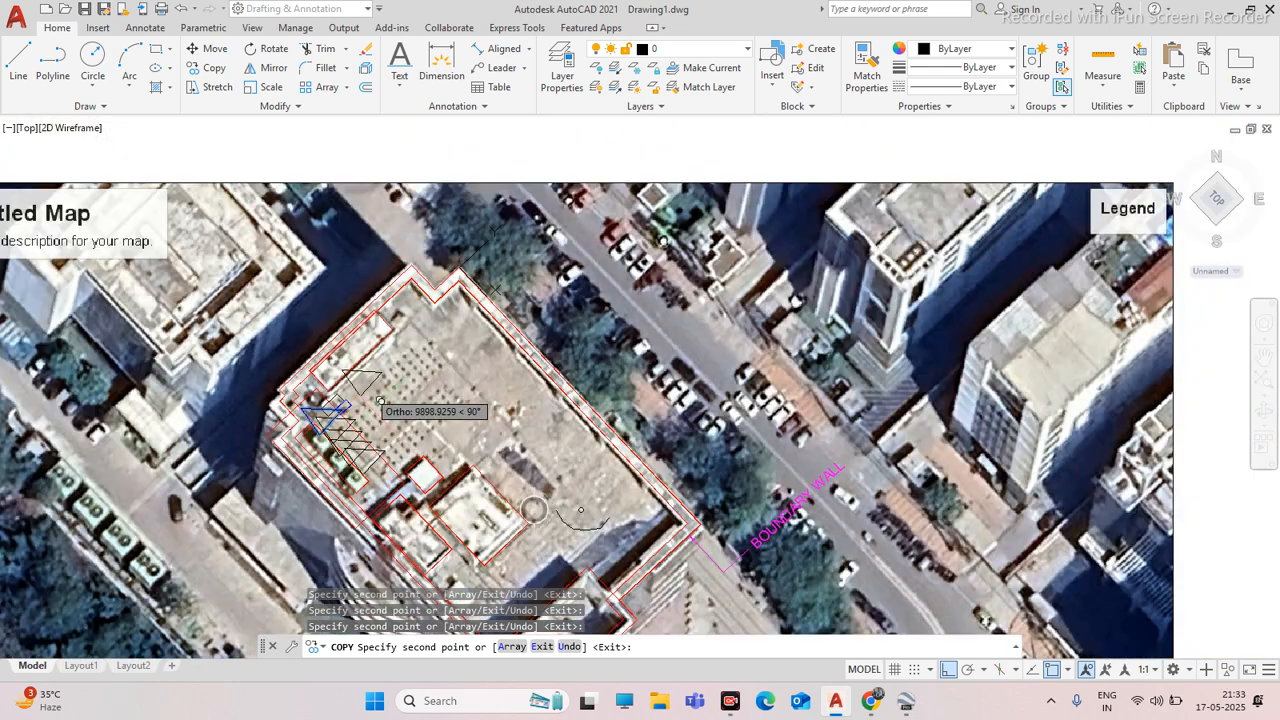
pyautogui.scroll(4, 366, 358)
pyautogui.click(277, 432)
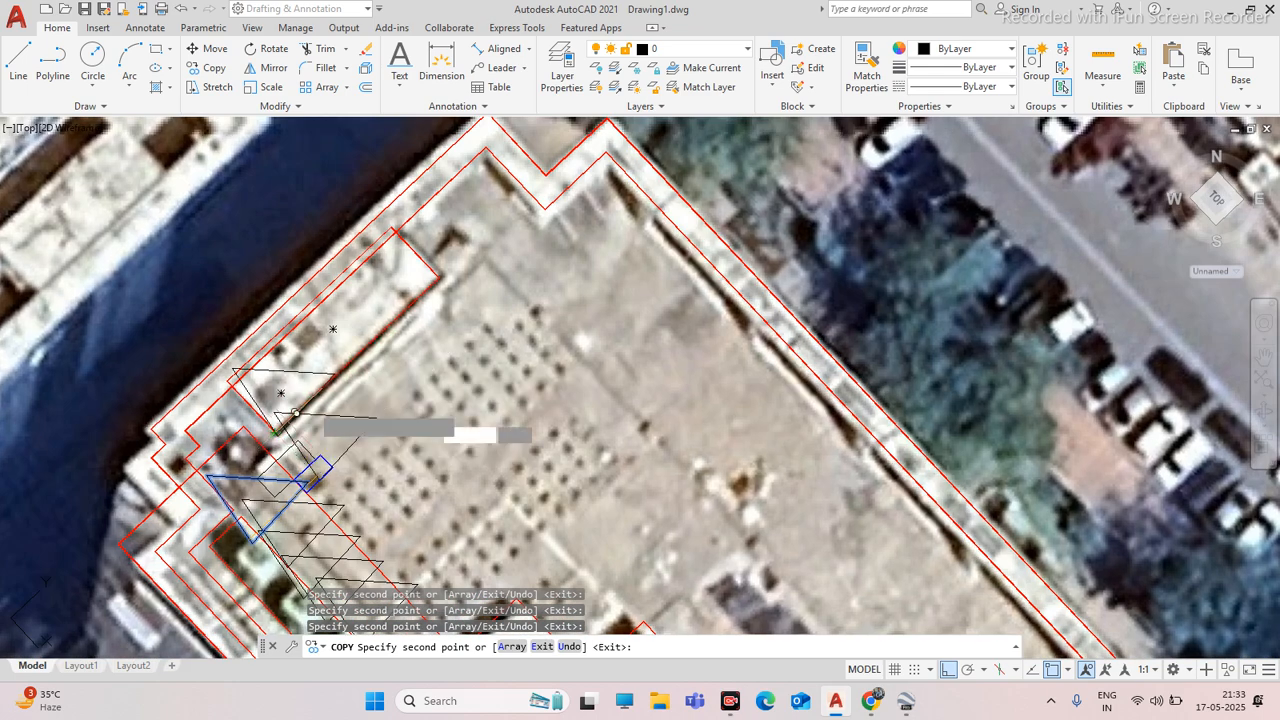
pyautogui.click(308, 333)
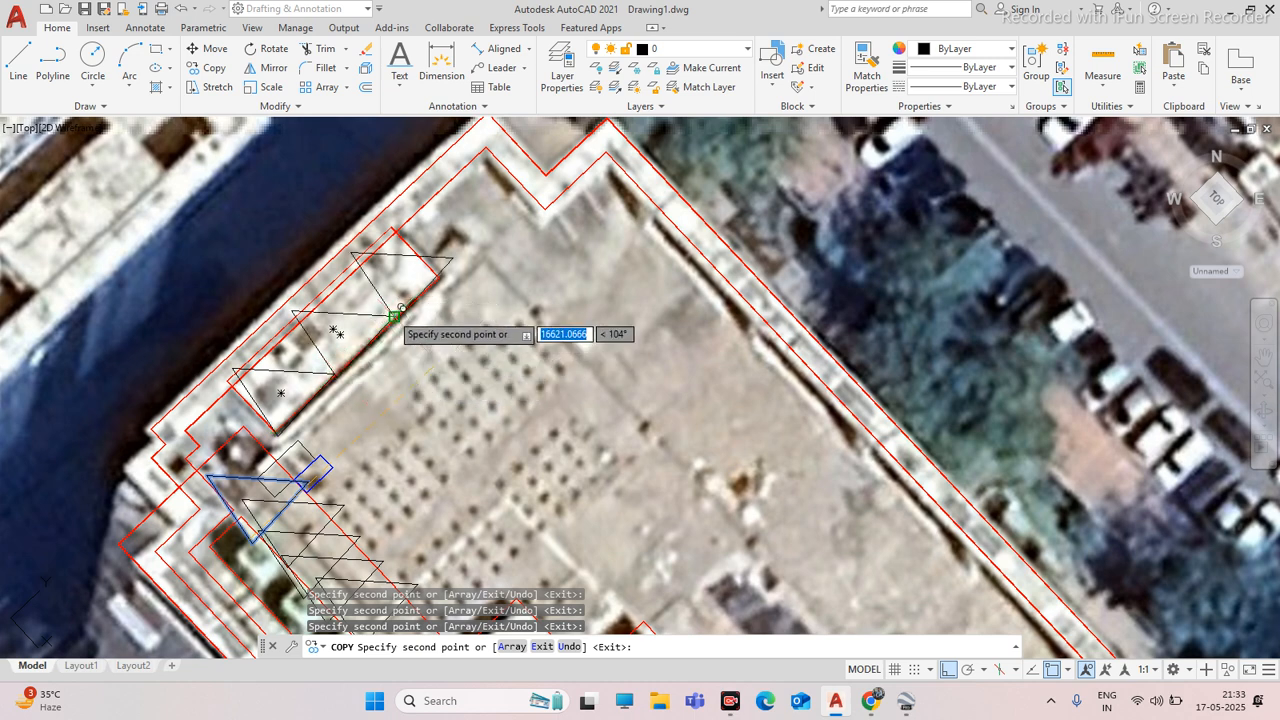
pyautogui.click(394, 316)
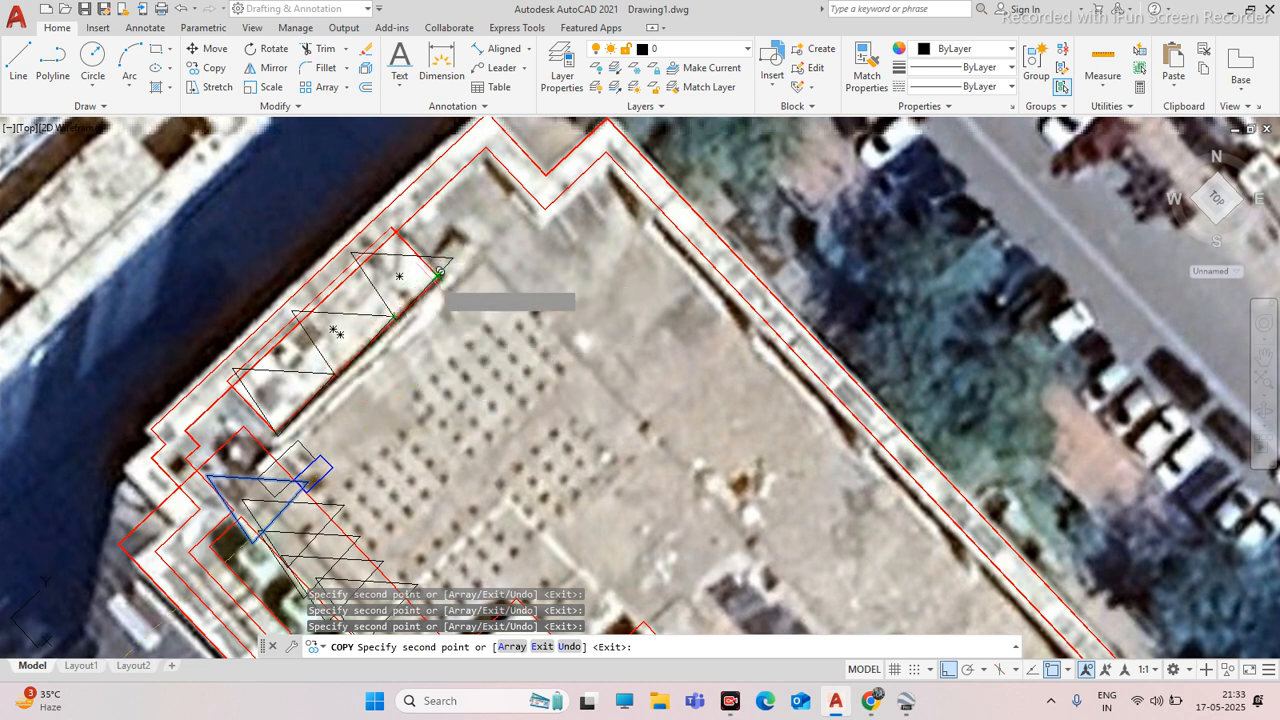
pyautogui.click(438, 277)
pyautogui.press('Escape')
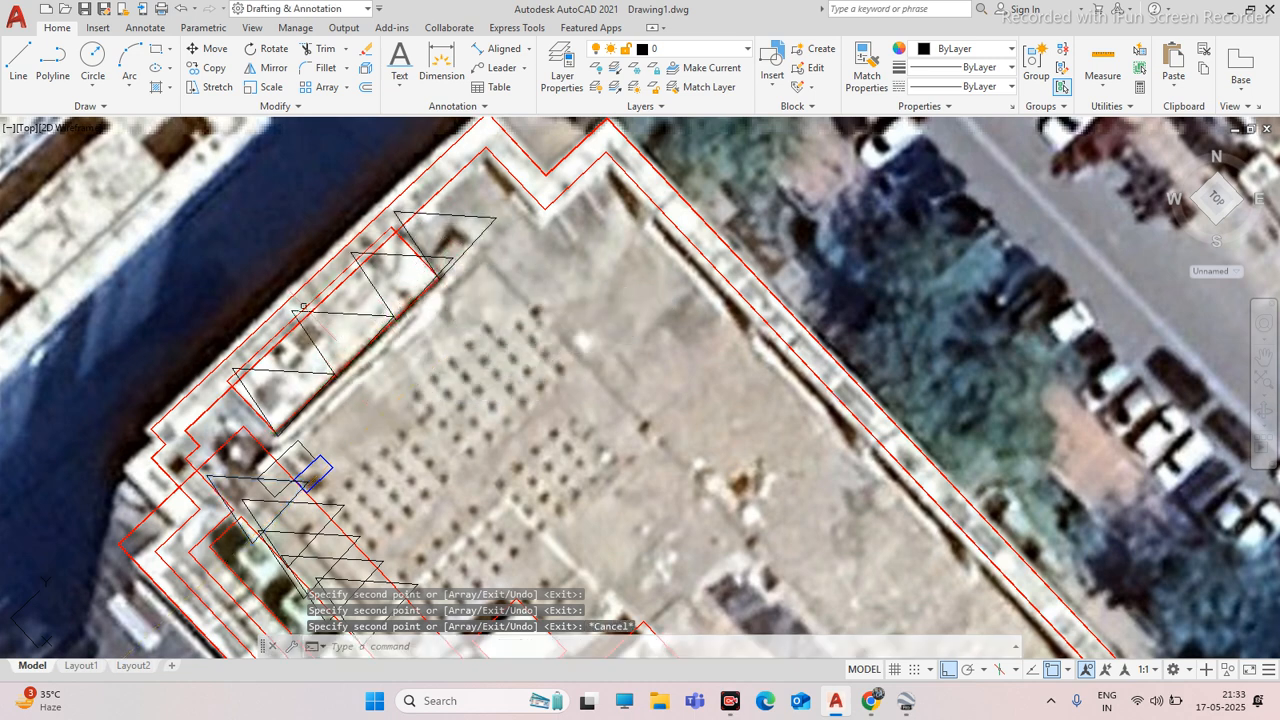
# Copy the triangle at the rectangular structure's lower corner by its lower vertex to the outline's adjacent corner on the parapet side
pyautogui.click(277, 365)
pyautogui.moveTo(283, 371)
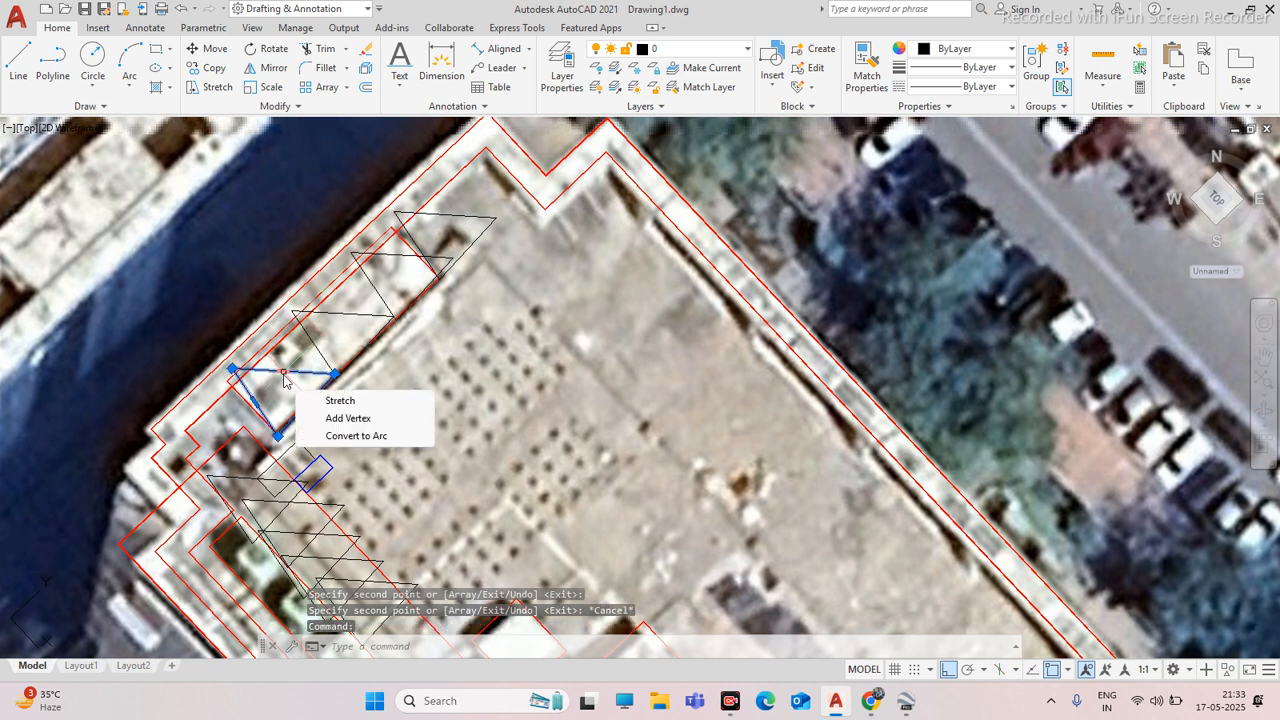
pyautogui.click(352, 434)
pyautogui.write('0')
pyautogui.press('Return')
pyautogui.press('Escape')
pyautogui.write('co')
pyautogui.press('Return')
pyautogui.click(277, 435)
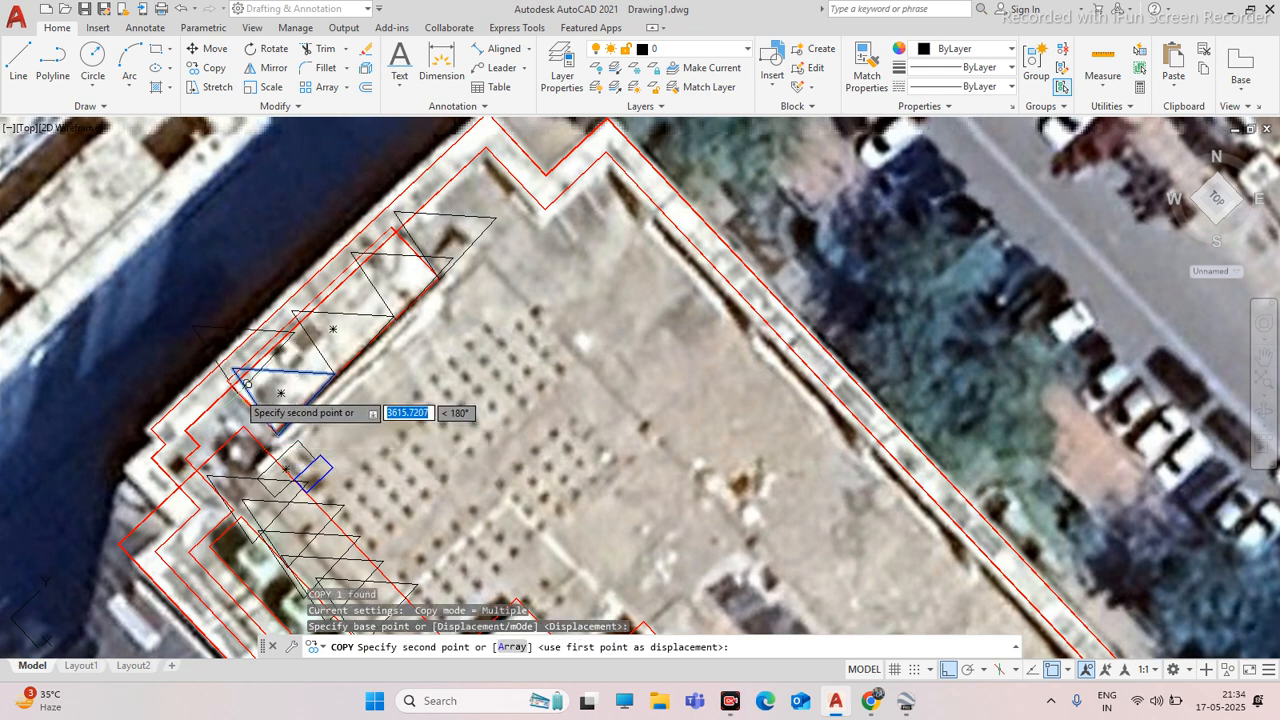
pyautogui.press('Escape')
# With Ortho off, draw an open three-segment polyline from the parapet-side corner, out beyond the building edge, and back to the structure's opposite corner
pyautogui.click(53, 60)
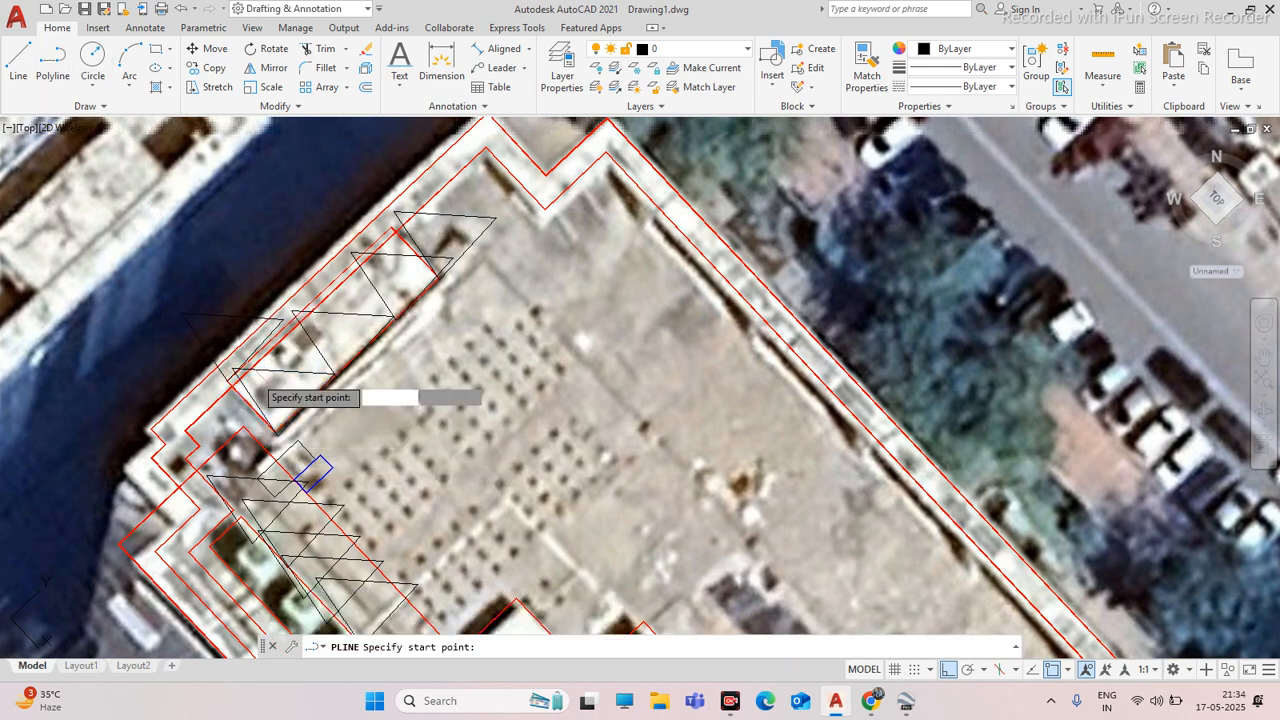
pyautogui.click(233, 372)
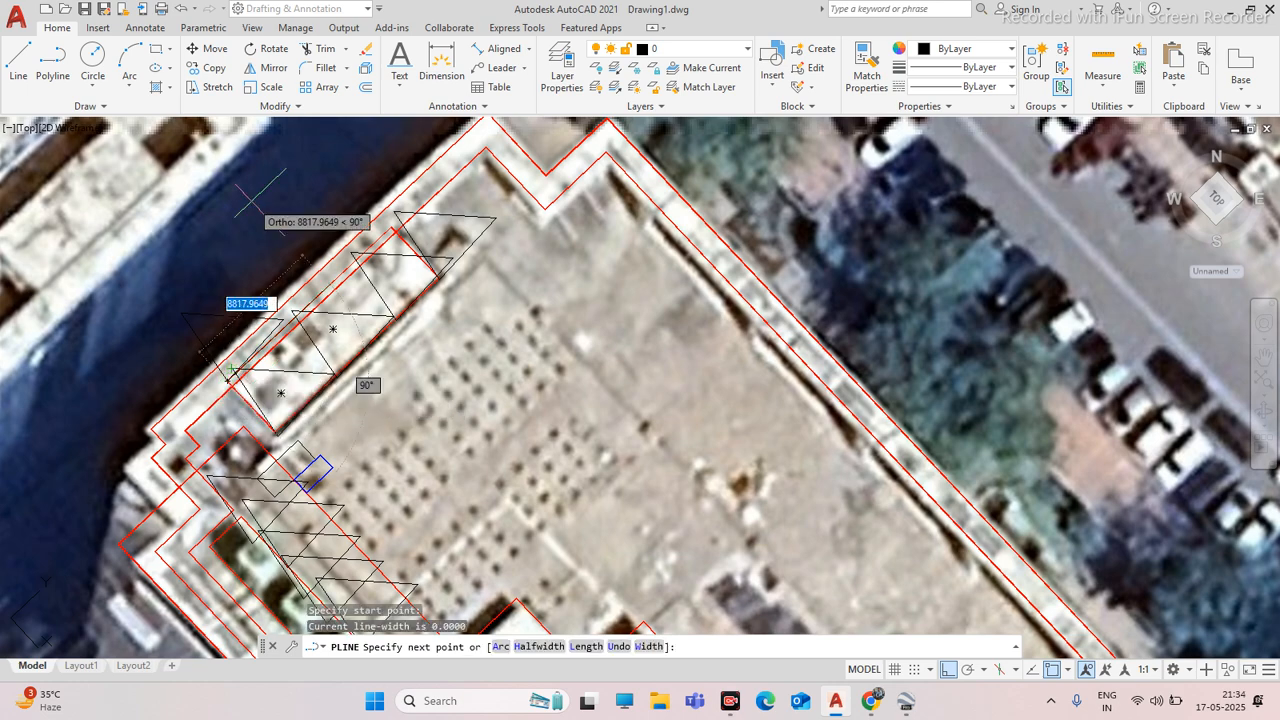
pyautogui.press('F8')
pyautogui.scroll(-3, 262, 345)
pyautogui.scroll(3, 264, 296)
pyautogui.click(230, 306)
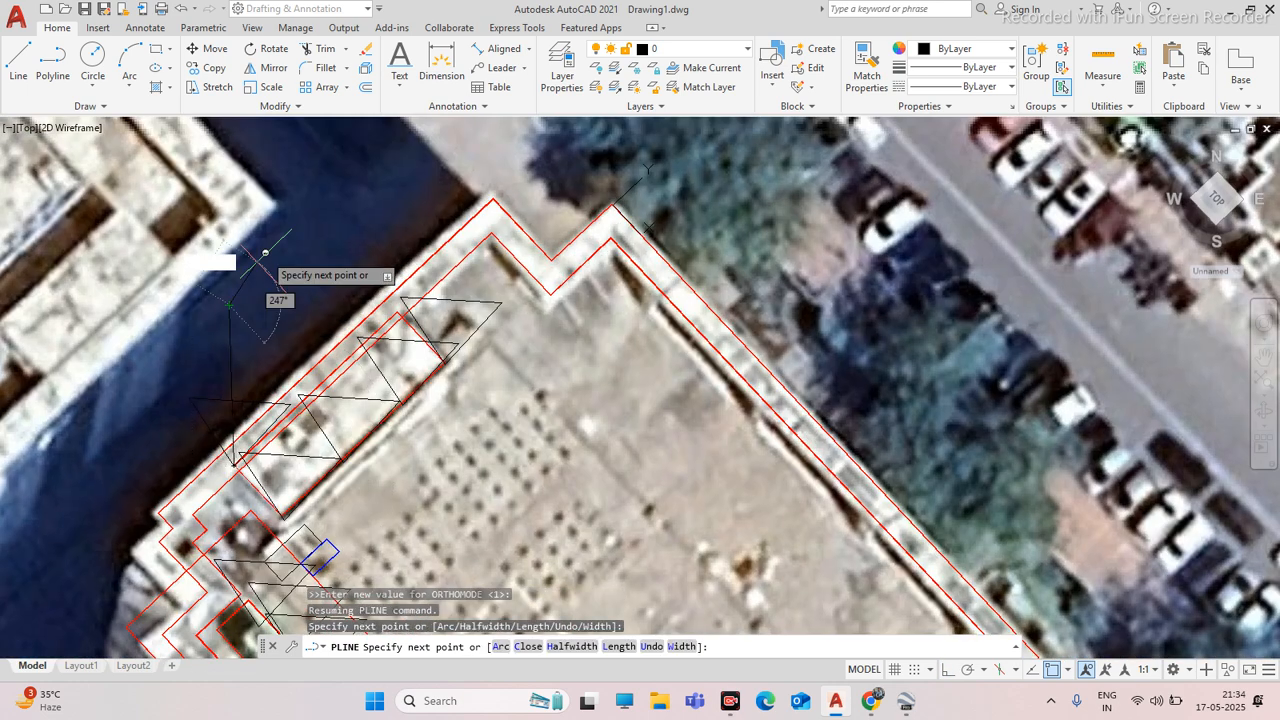
pyautogui.scroll(-3, 371, 245)
pyautogui.scroll(3, 420, 220)
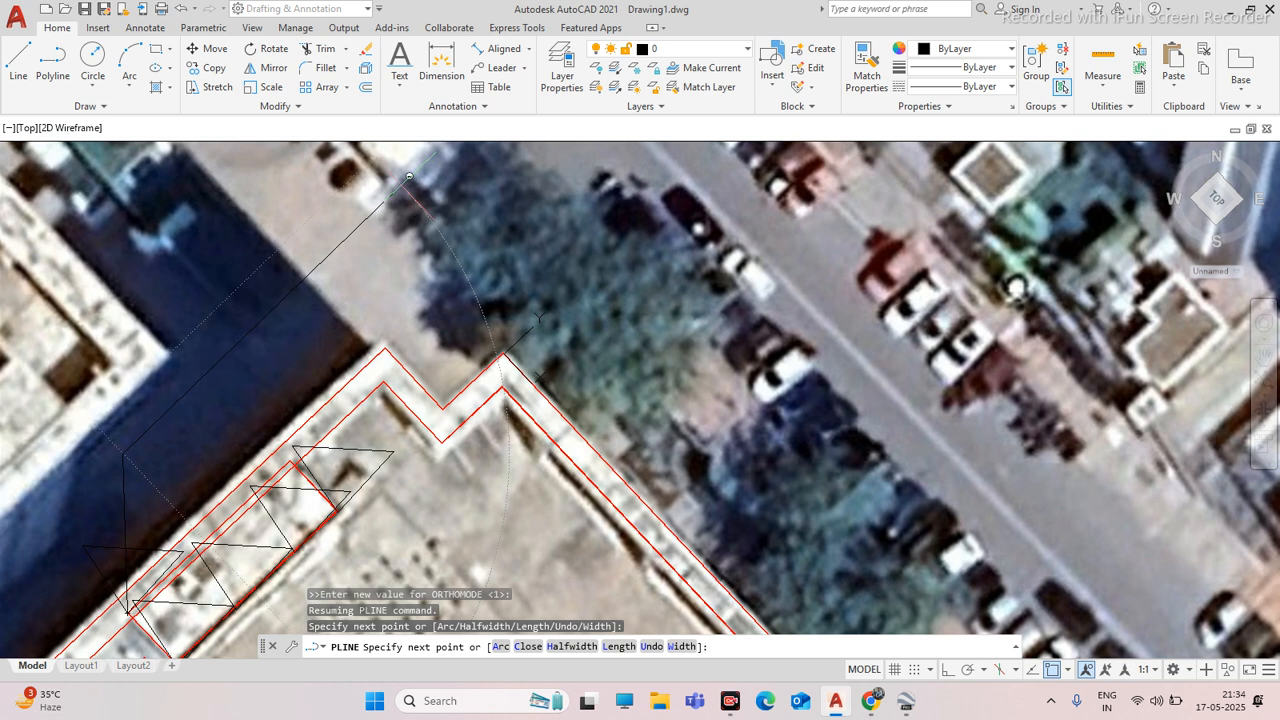
pyautogui.click(401, 185)
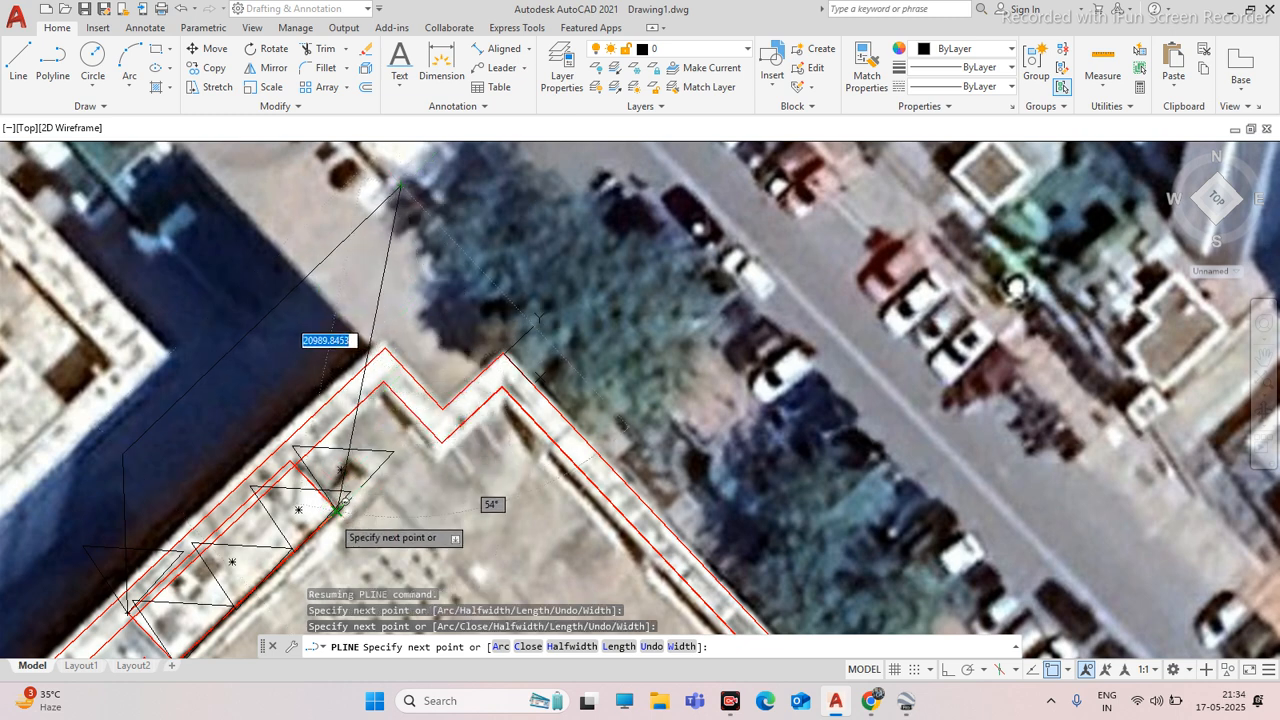
pyautogui.click(338, 492)
pyautogui.press('Escape')
# Stretch the new polyline's farthest vertex inward so its last segment runs nearly vertical, and set the polyline's colour to Red
pyautogui.click(402, 188)
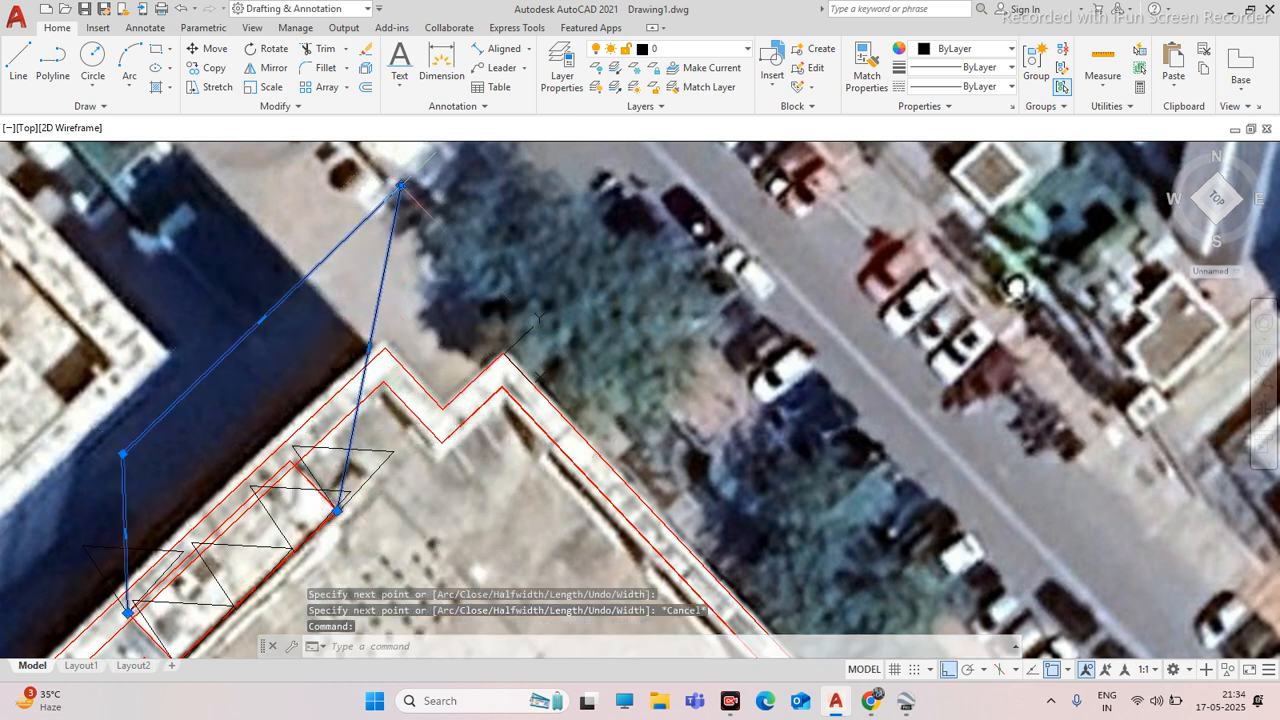
pyautogui.click(401, 185)
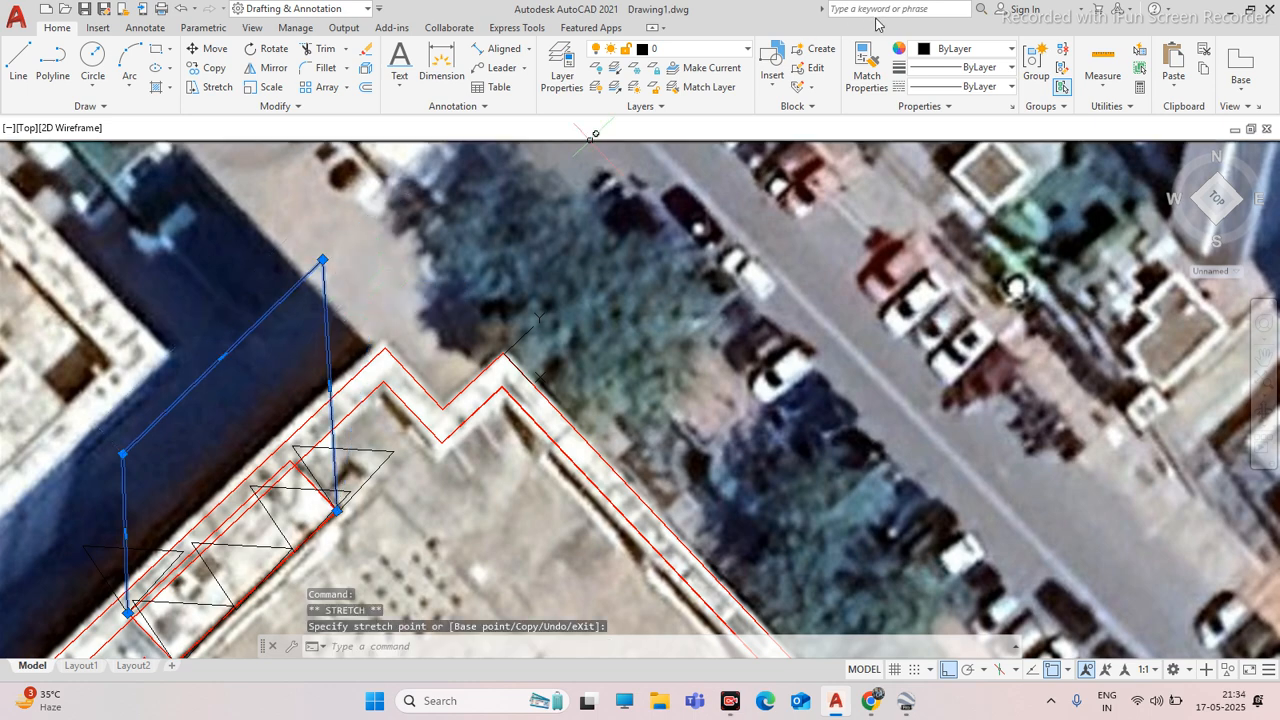
pyautogui.click(945, 50)
pyautogui.click(920, 209)
pyautogui.scroll(-2, 510, 279)
pyautogui.scroll(2, 252, 492)
pyautogui.press('Escape')
pyautogui.scroll(-5, 500, 404)
pyautogui.scroll(5, 500, 404)
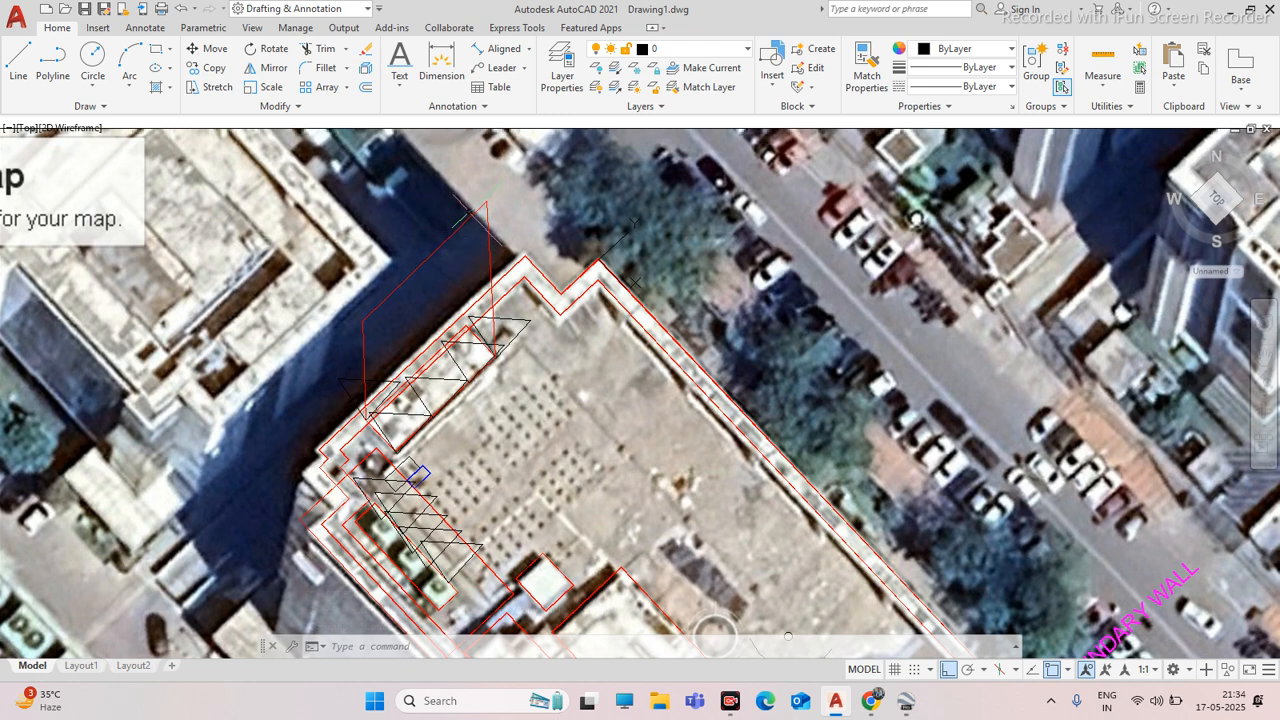
# Select the red shadow polyline and examine it together with the triangle copies along the rooftop obstructions
pyautogui.click(425, 272)
pyautogui.click(388, 280)
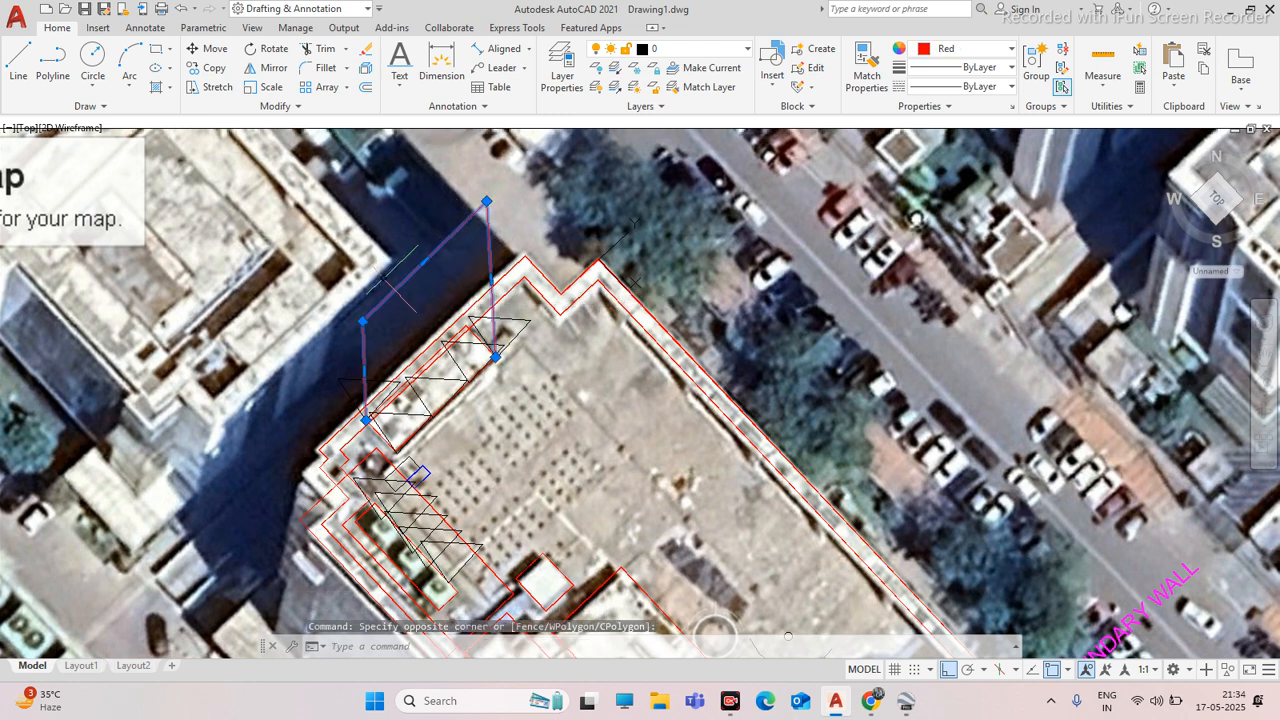
pyautogui.scroll(-3, 472, 302)
pyautogui.scroll(5, 452, 376)
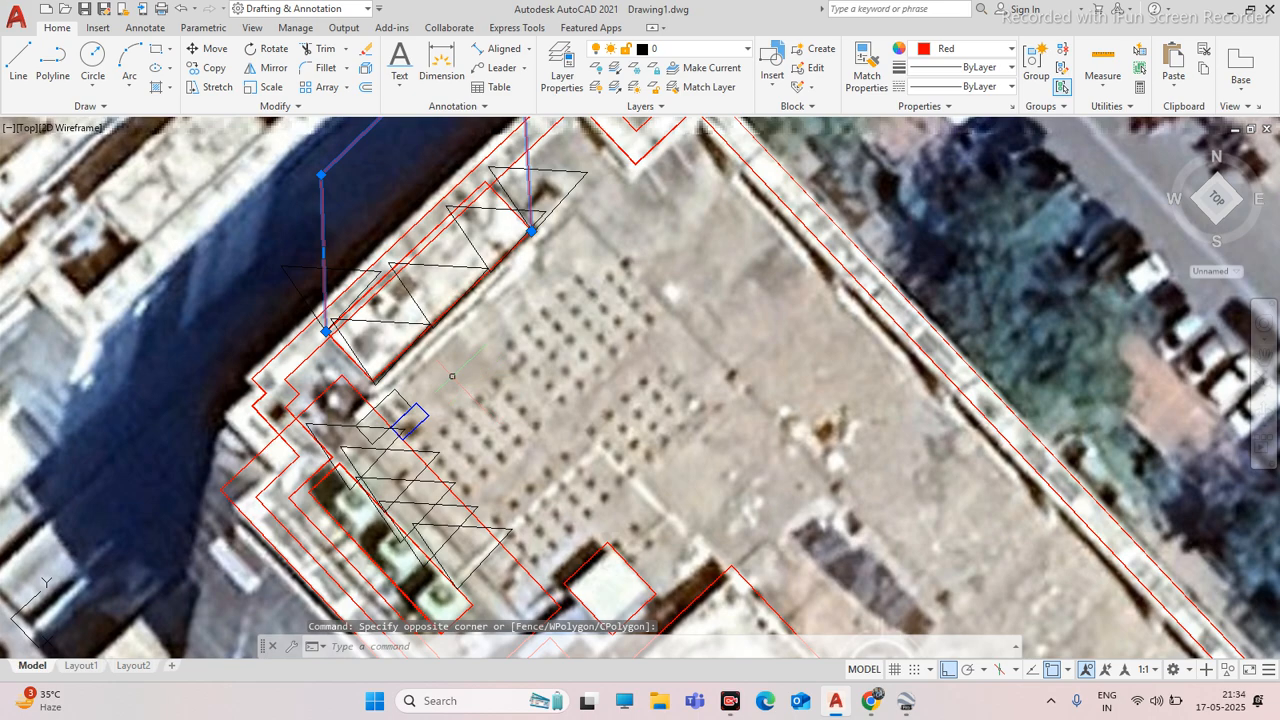
pyautogui.scroll(2, 470, 333)
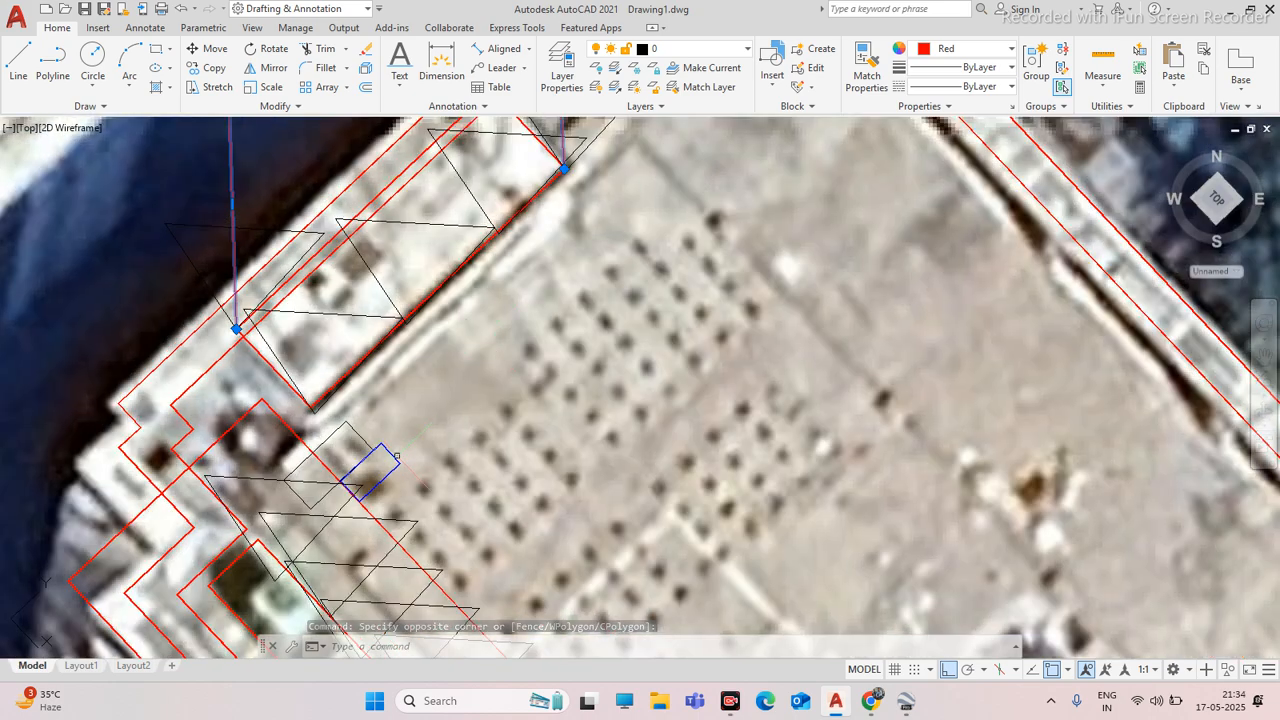
pyautogui.scroll(-4, 423, 395)
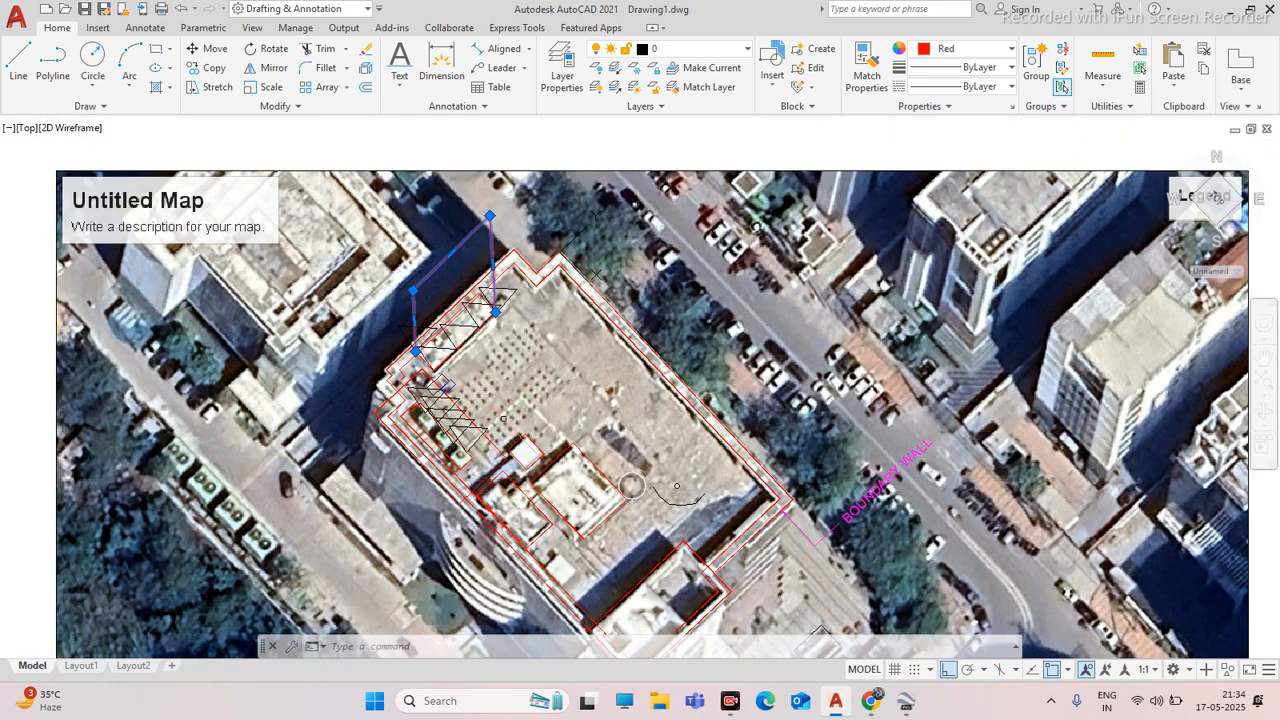
pyautogui.scroll(3, 449, 410)
pyautogui.scroll(-3, 449, 410)
pyautogui.scroll(2, 449, 410)
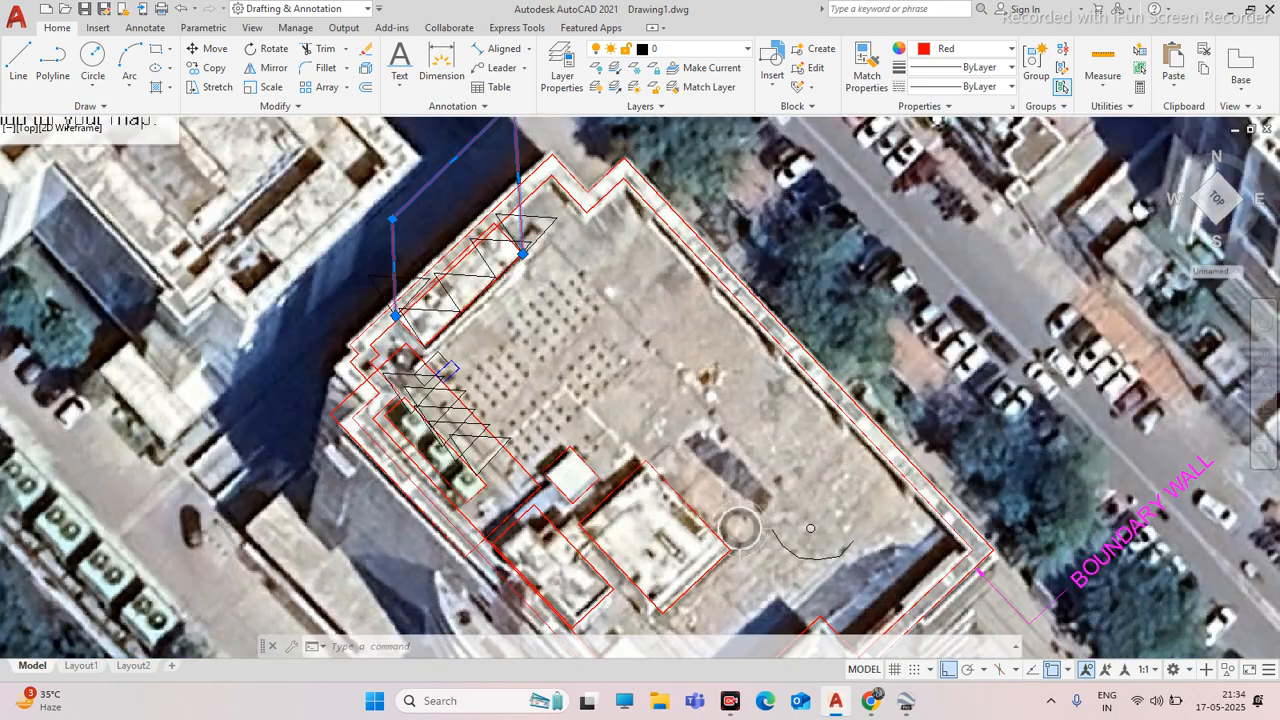
pyautogui.scroll(2, 449, 370)
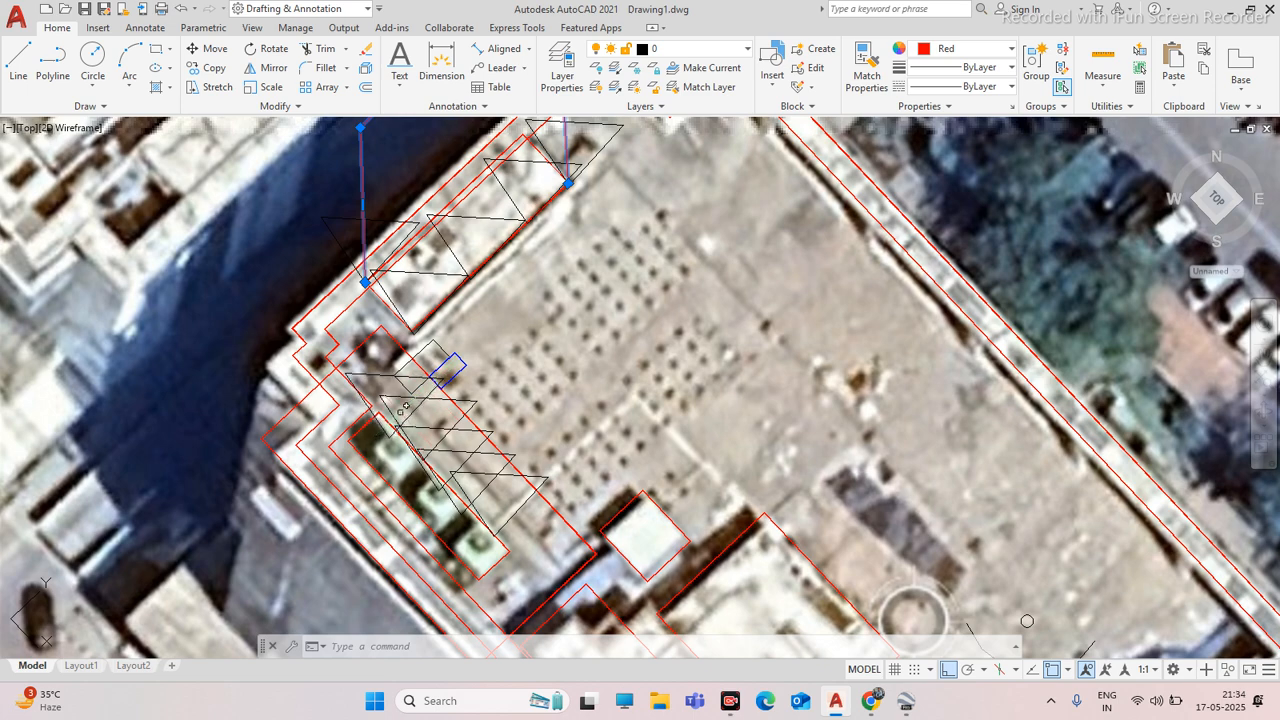
pyautogui.scroll(-4, 425, 402)
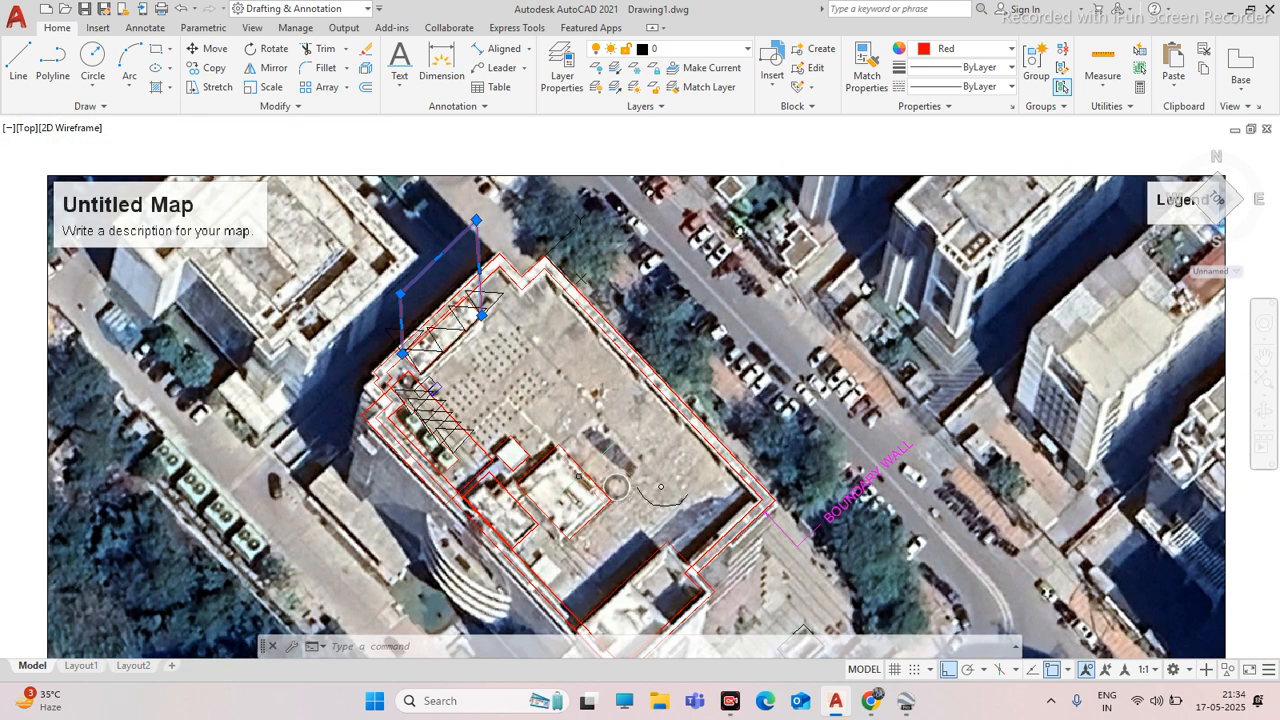
pyautogui.scroll(2, 434, 388)
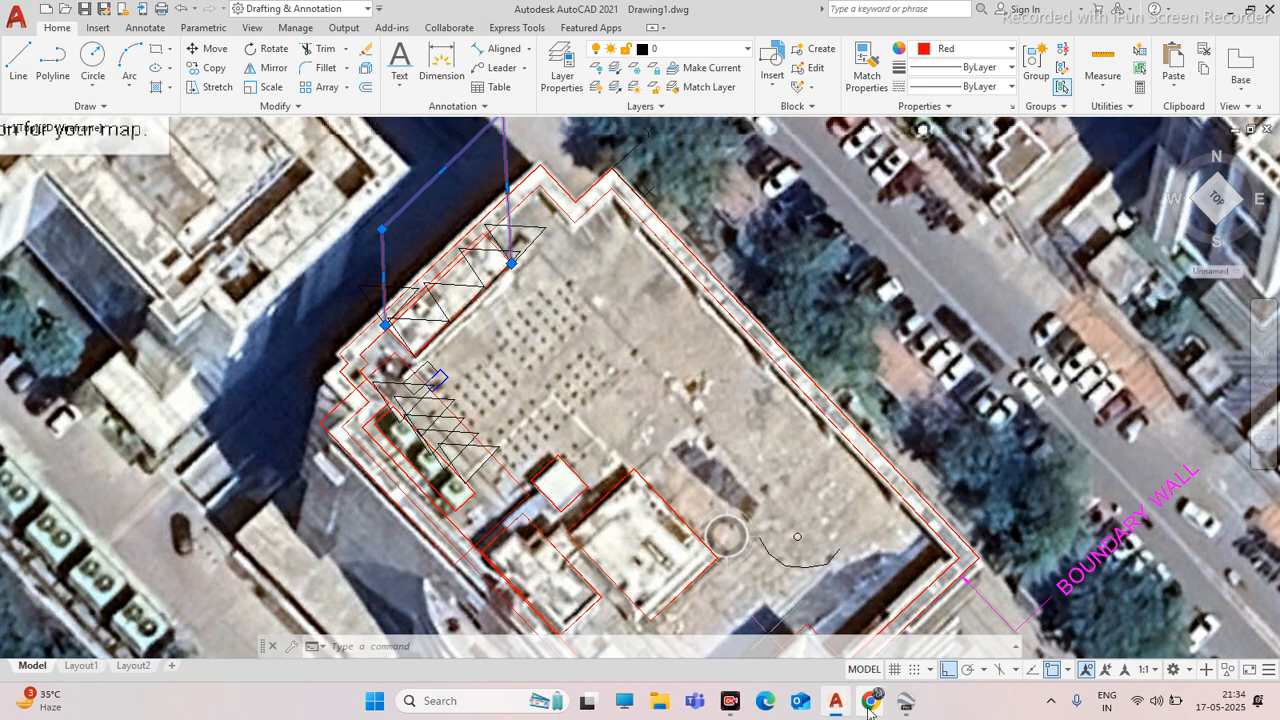
# Switch to the Google Meet window to check the meeting participants, and return to the AutoCAD drawing
pyautogui.moveTo(868, 705)
pyautogui.click(775, 622)
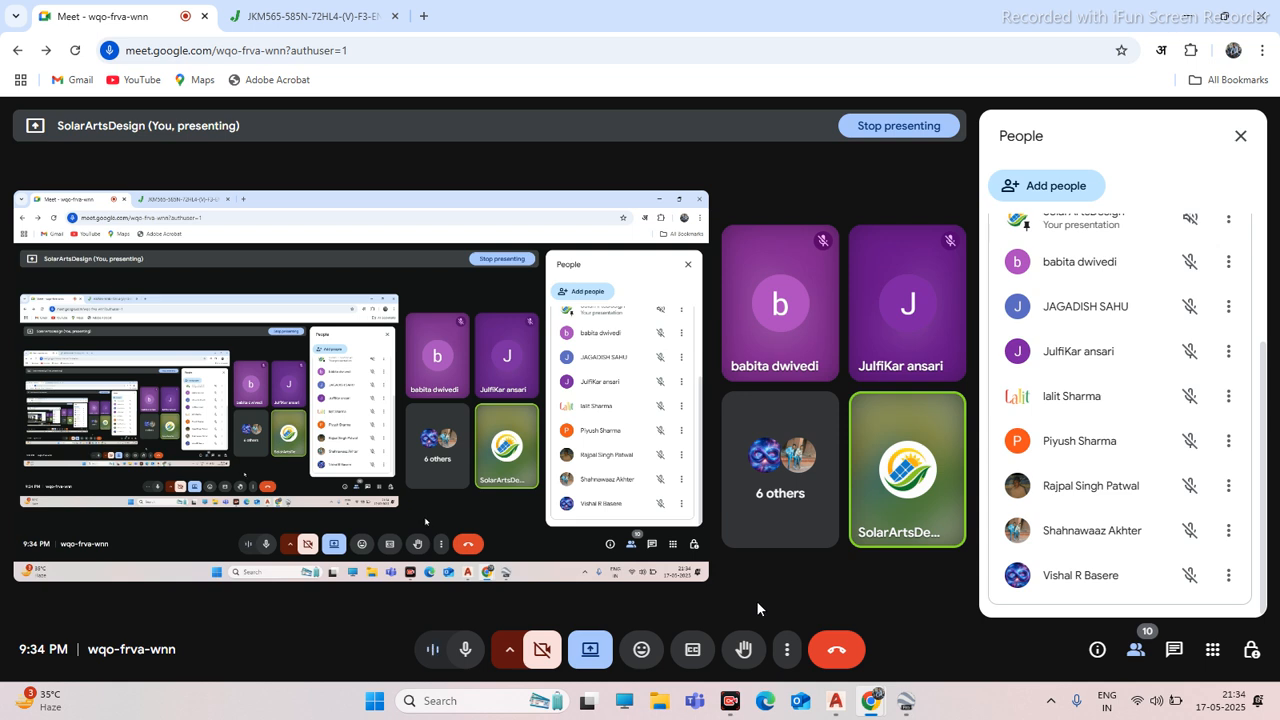
pyautogui.click(1187, 17)
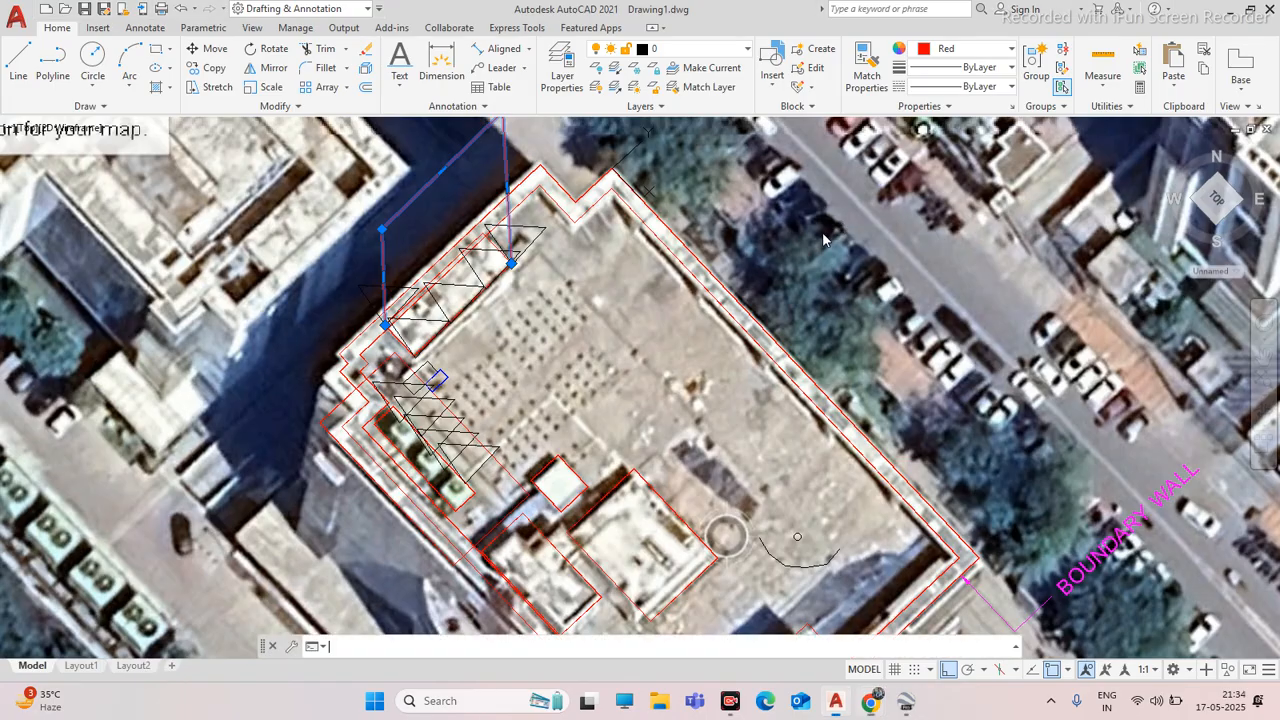
# Draw a triangular polyline with Ortho off from the small circle beside the curved polyline, spreading upward and returning to the circle
pyautogui.scroll(-5, 797, 537)
pyautogui.scroll(10, 651, 343)
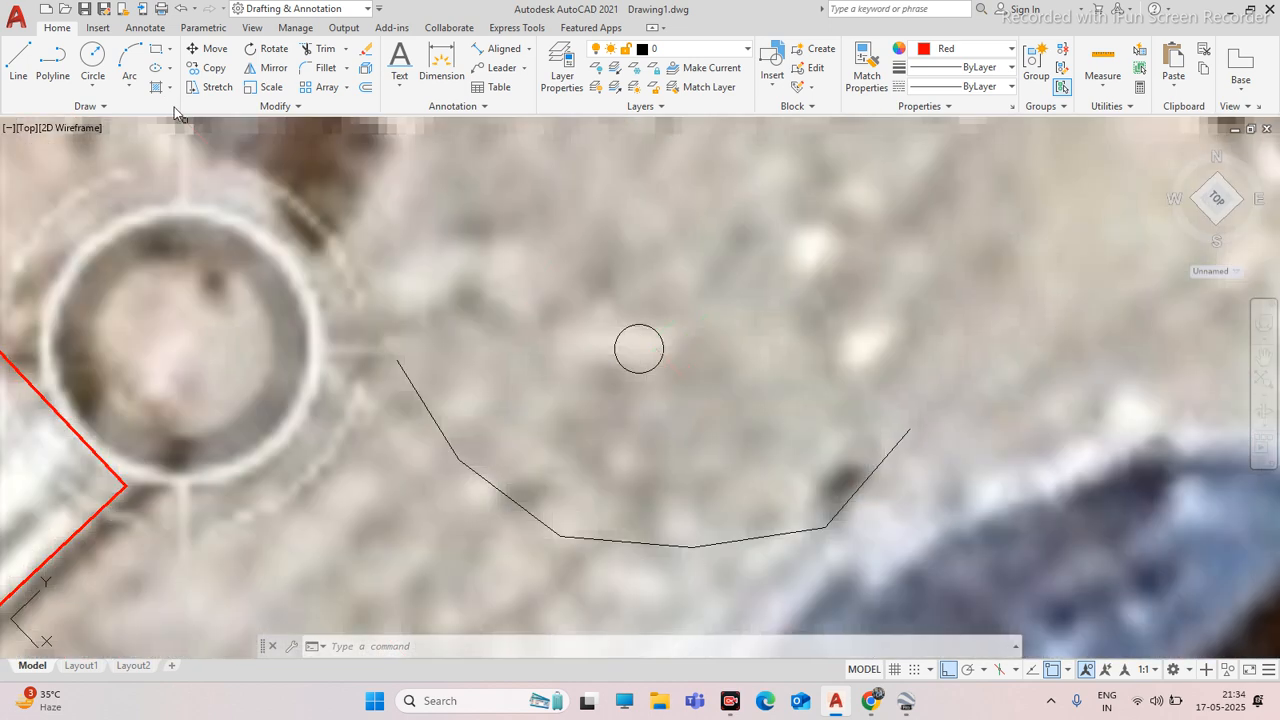
pyautogui.click(53, 60)
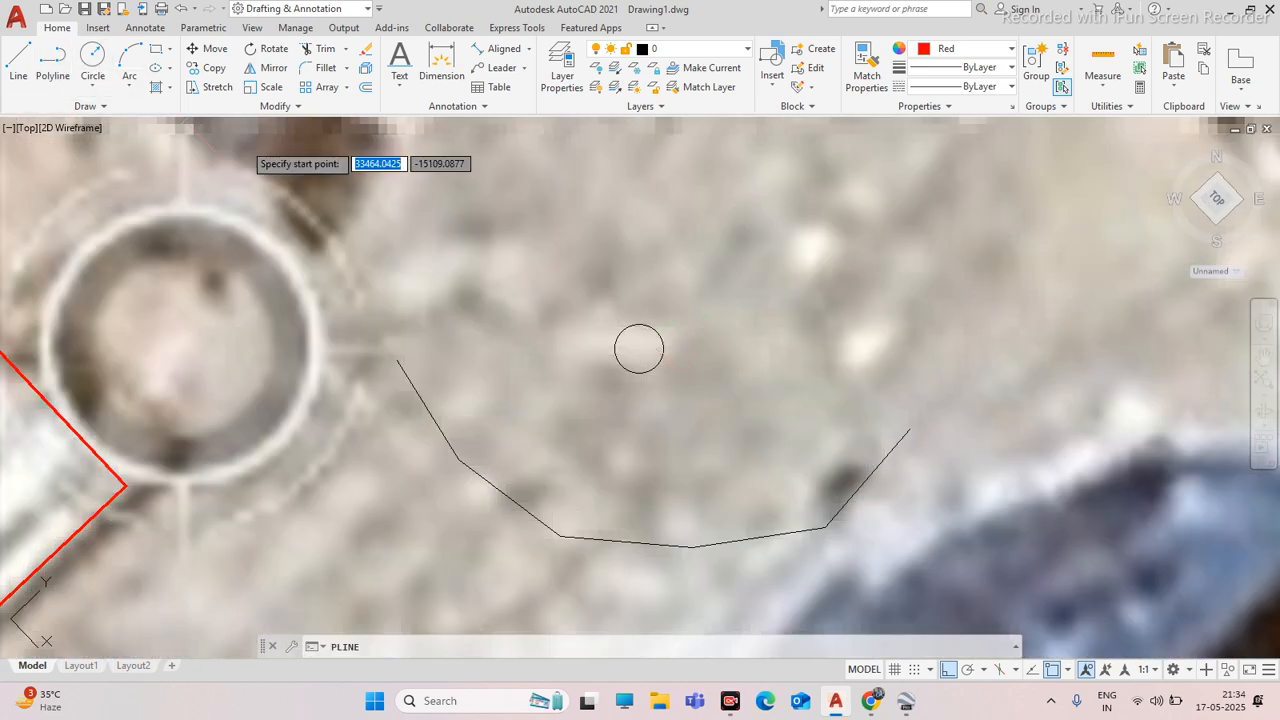
pyautogui.click(639, 348)
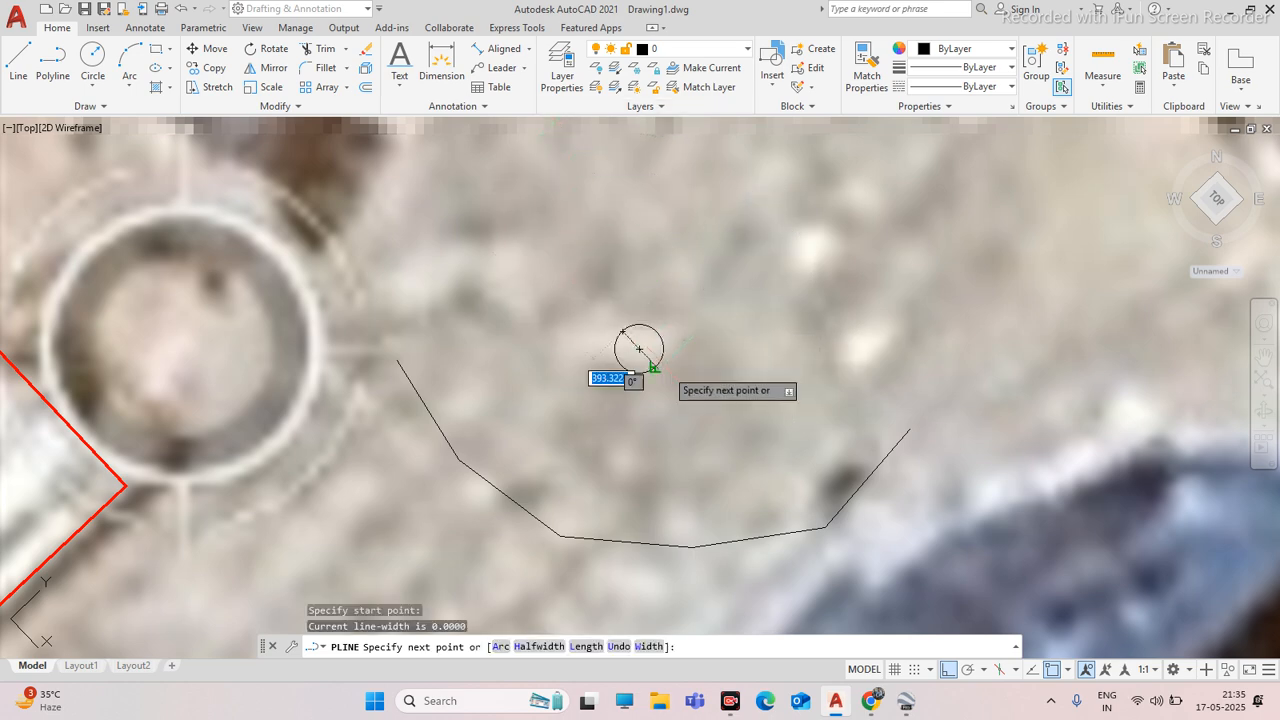
pyautogui.scroll(-4, 666, 372)
pyautogui.press('F8')
pyautogui.click(608, 284)
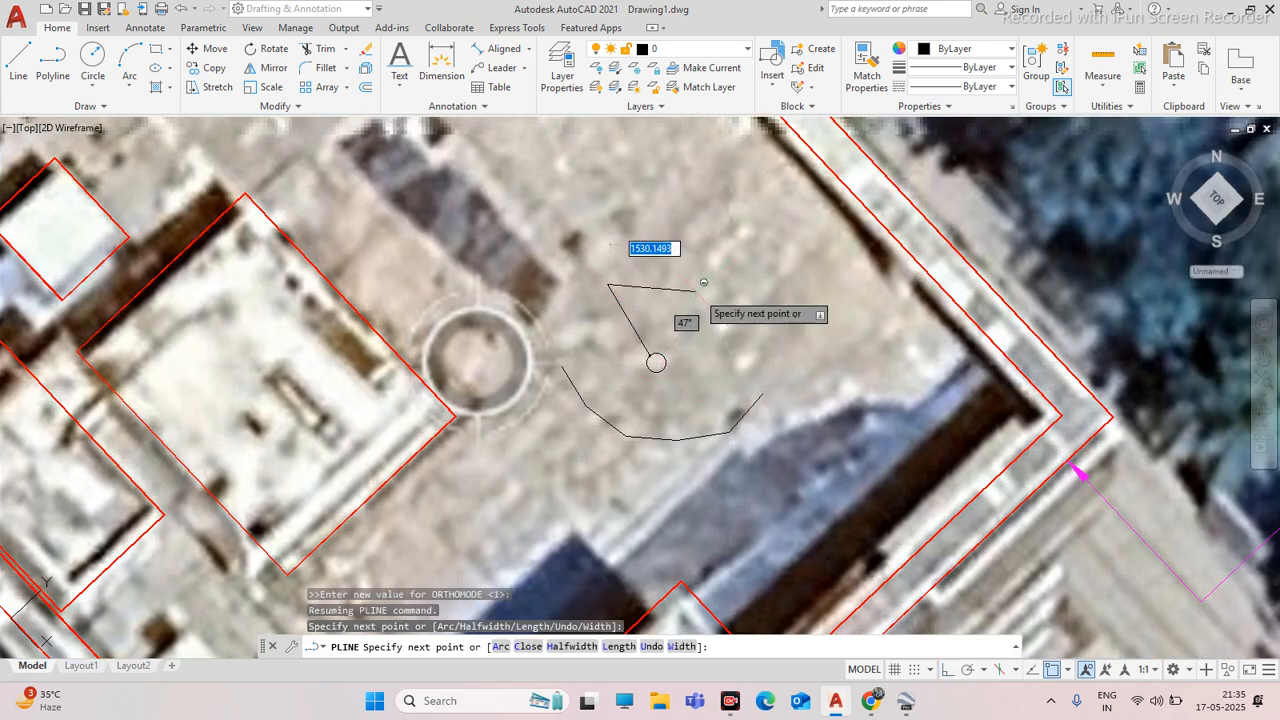
pyautogui.click(740, 293)
pyautogui.click(658, 357)
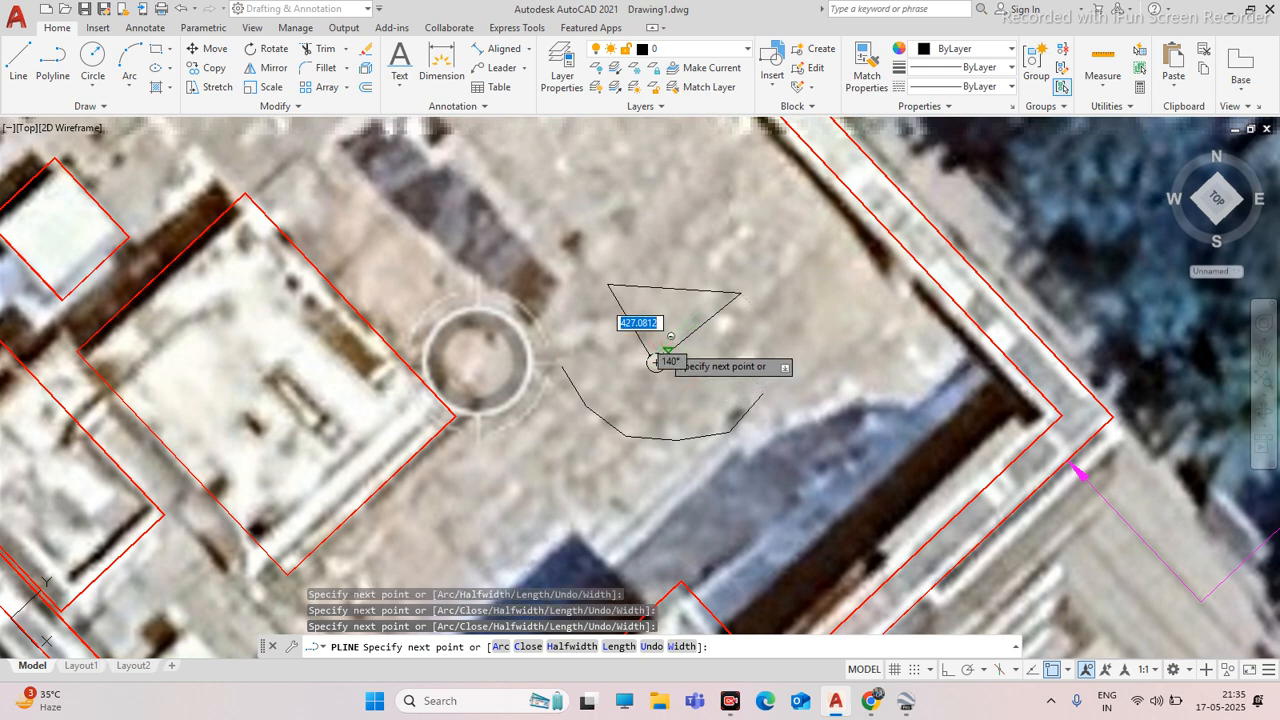
pyautogui.press('Escape')
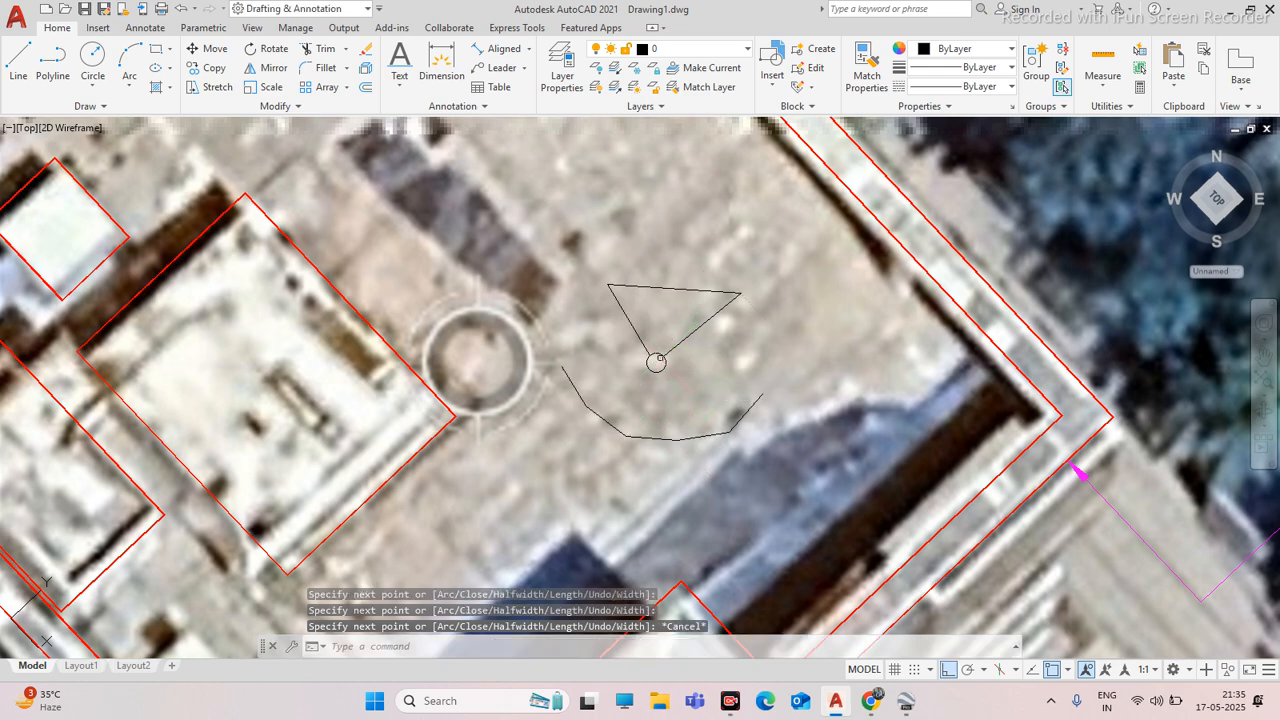
pyautogui.scroll(-4, 718, 335)
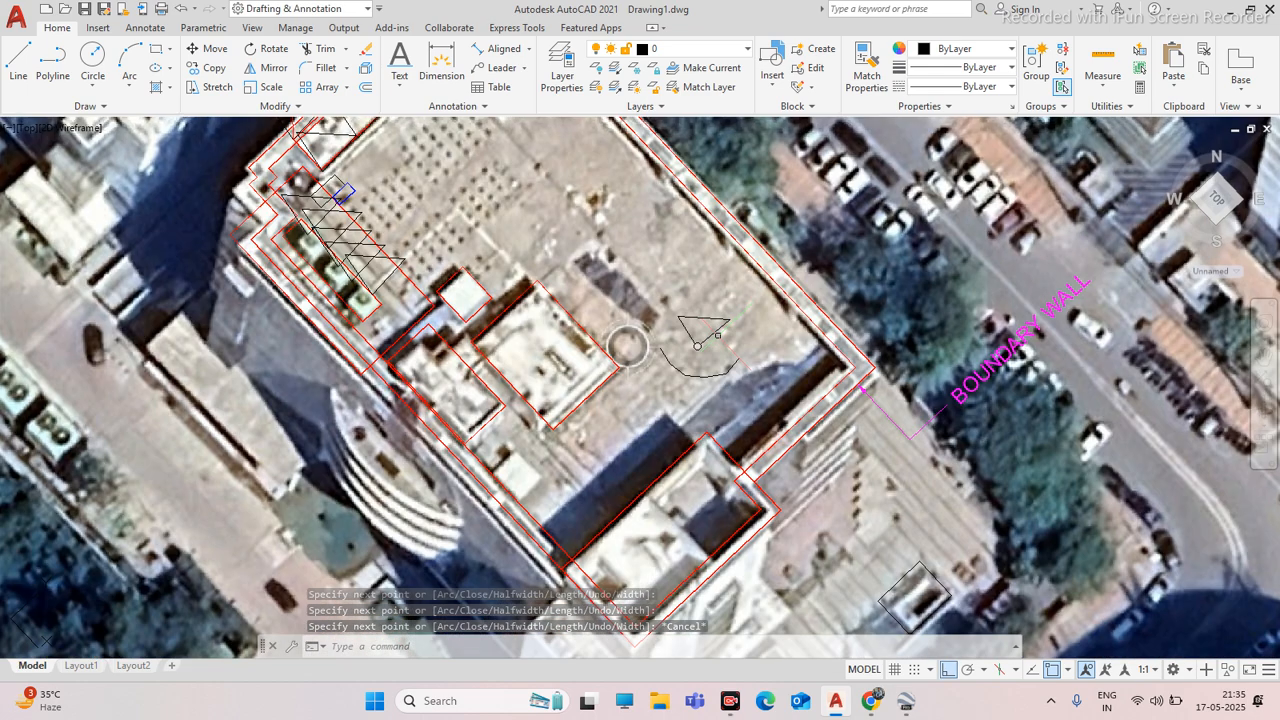
pyautogui.scroll(2, 718, 335)
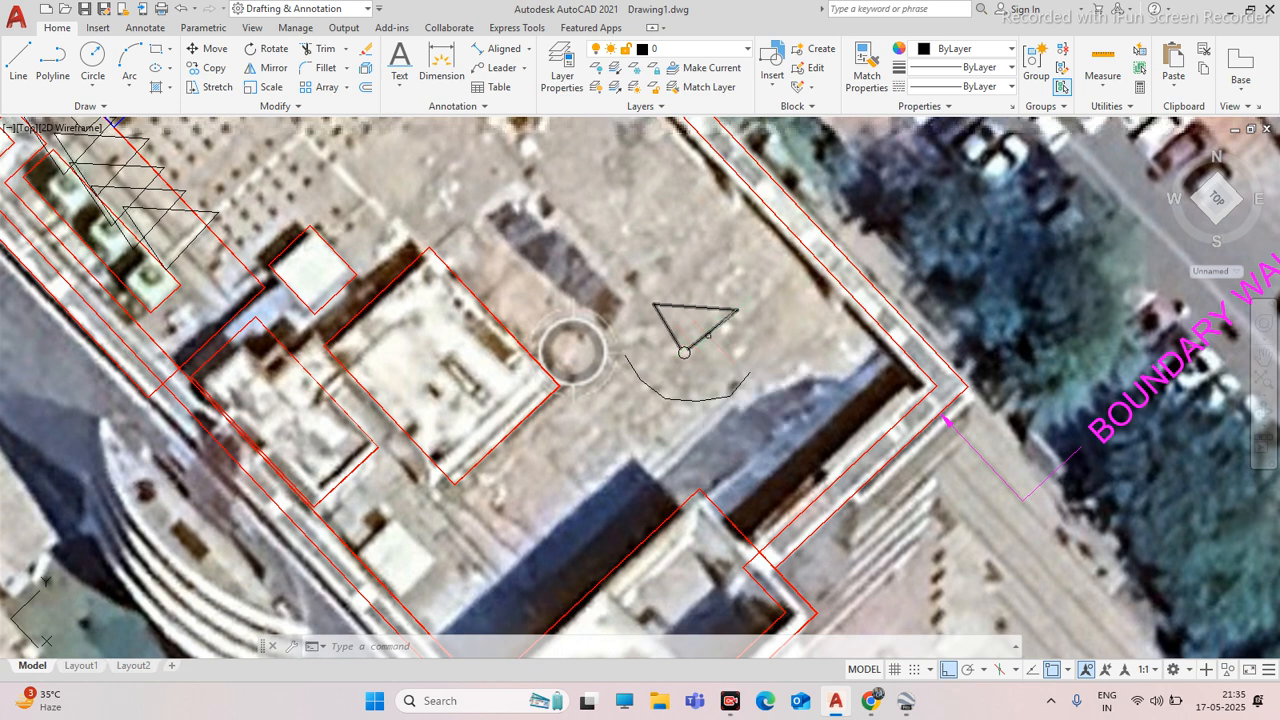
pyautogui.scroll(2, 686, 346)
pyautogui.scroll(2, 681, 353)
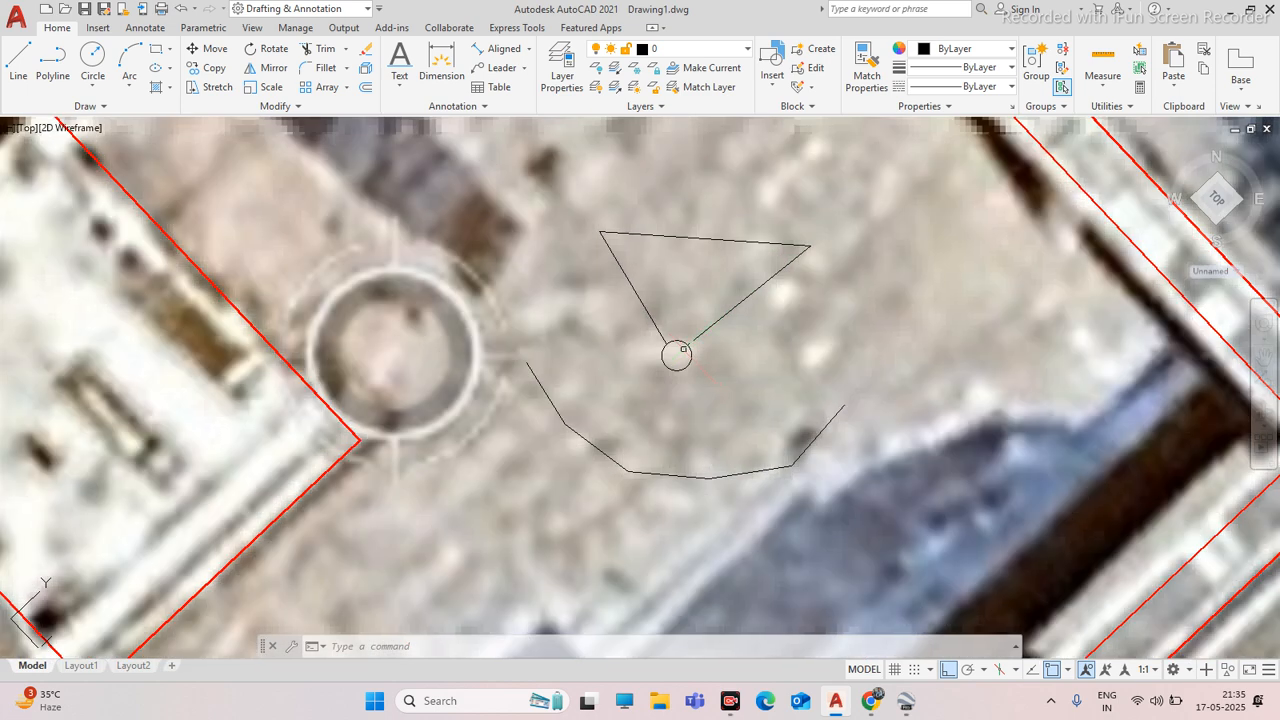
pyautogui.scroll(-7, 684, 325)
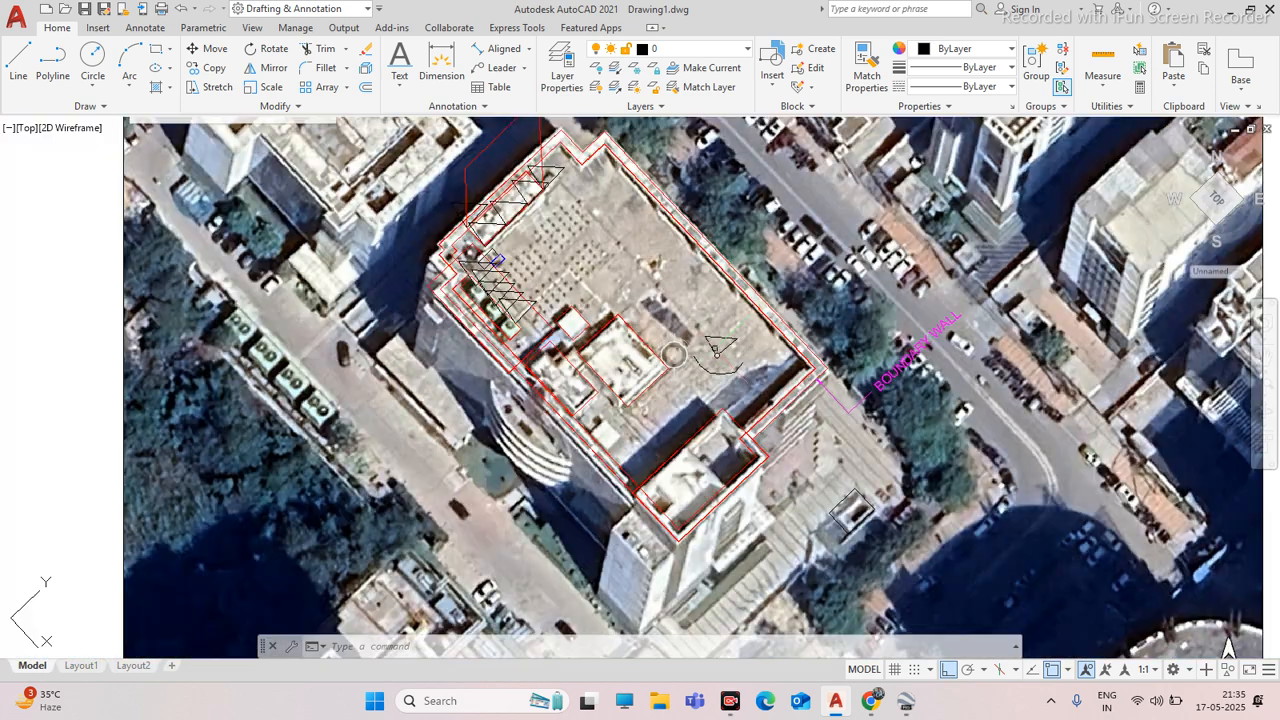
# Examine the rooftop, its triangle copies and shadow outline, and the neighbouring buildings across the satellite image
pyautogui.scroll(-6, 568, 296)
pyautogui.scroll(8, 562, 255)
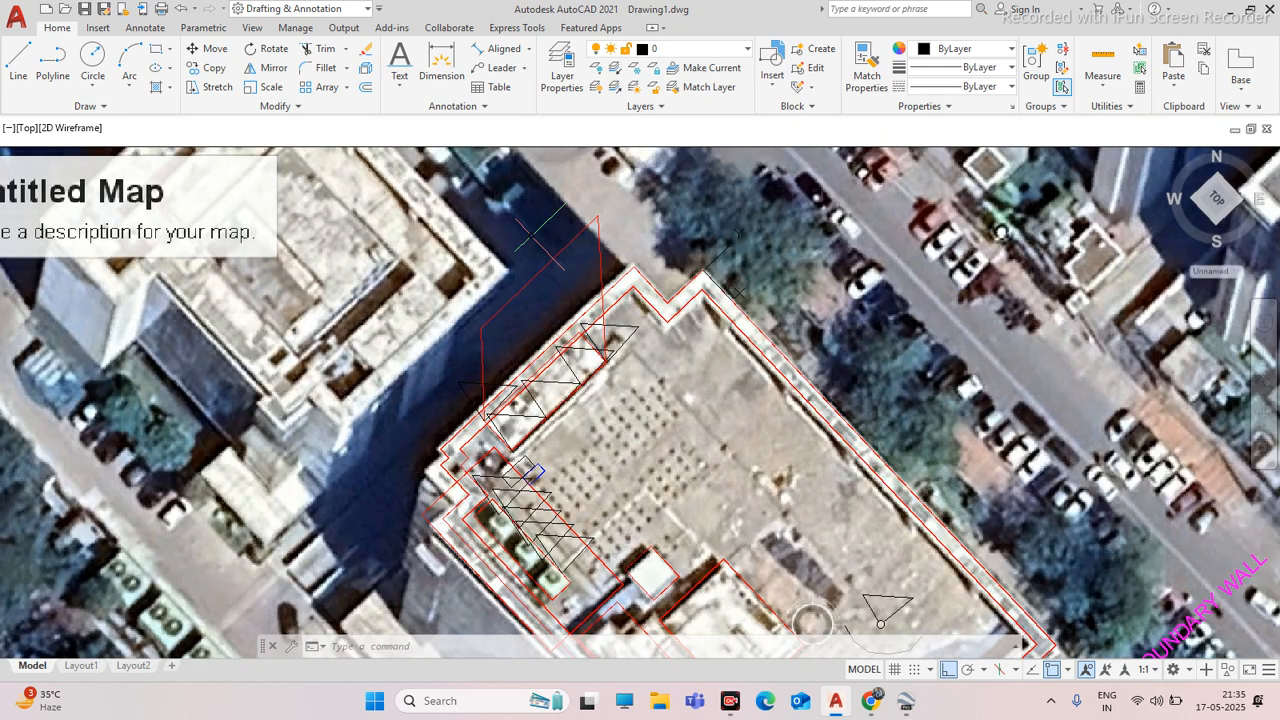
pyautogui.scroll(-6, 559, 254)
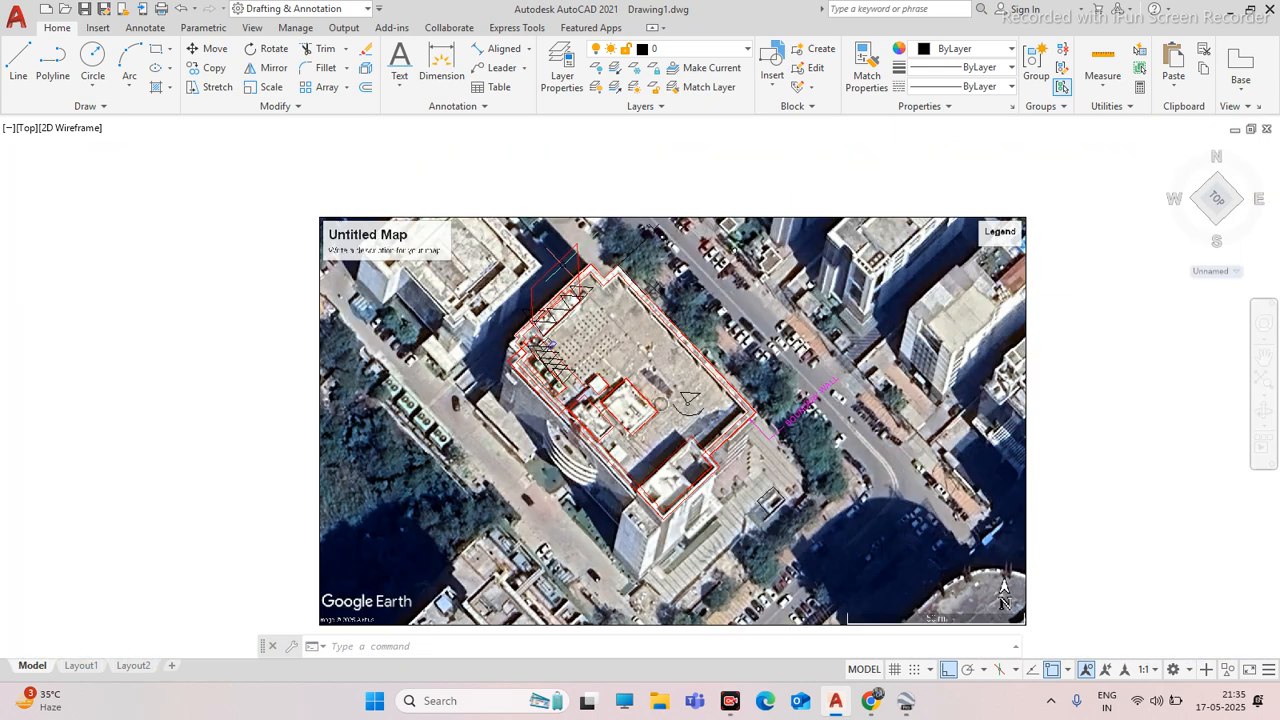
pyautogui.scroll(5, 577, 328)
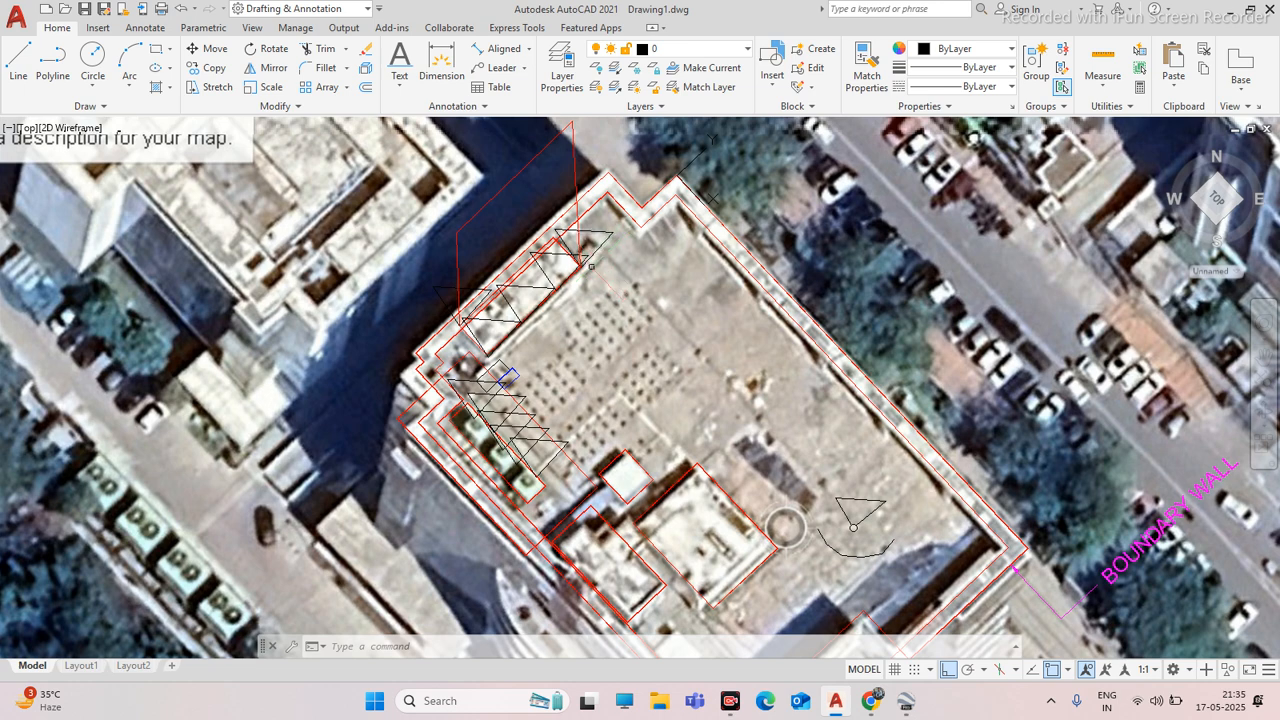
pyautogui.scroll(-8, 598, 281)
pyautogui.scroll(8, 690, 370)
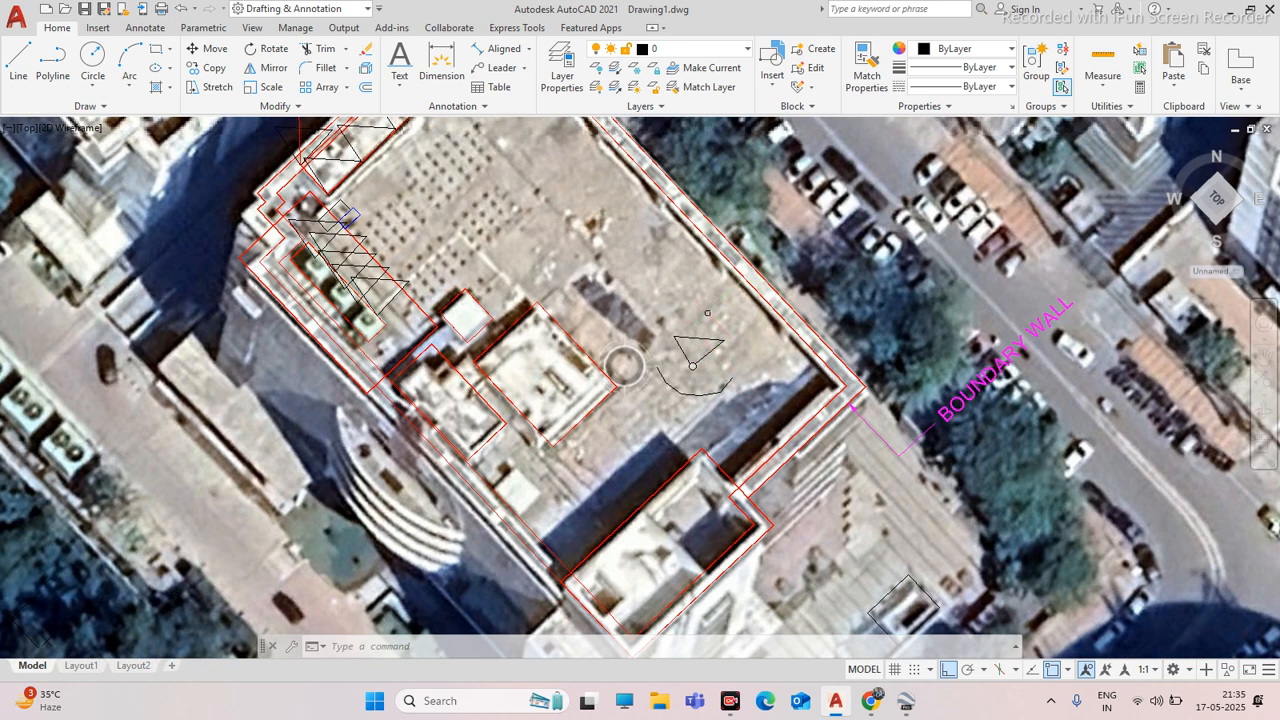
pyautogui.scroll(-5, 624, 324)
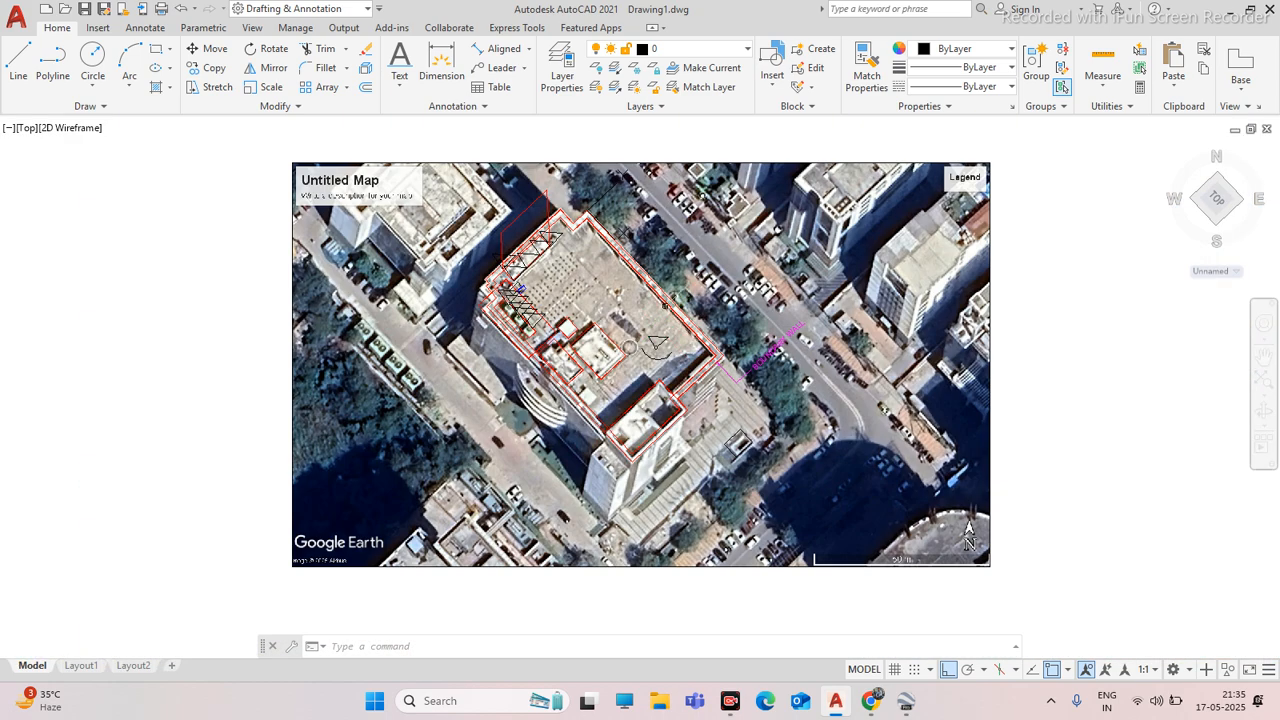
pyautogui.scroll(5, 629, 347)
pyautogui.scroll(-4, 700, 320)
# Trace a four-sided polyline around the small dark recess at the corner of the neighbouring building's roof
pyautogui.scroll(5, 761, 297)
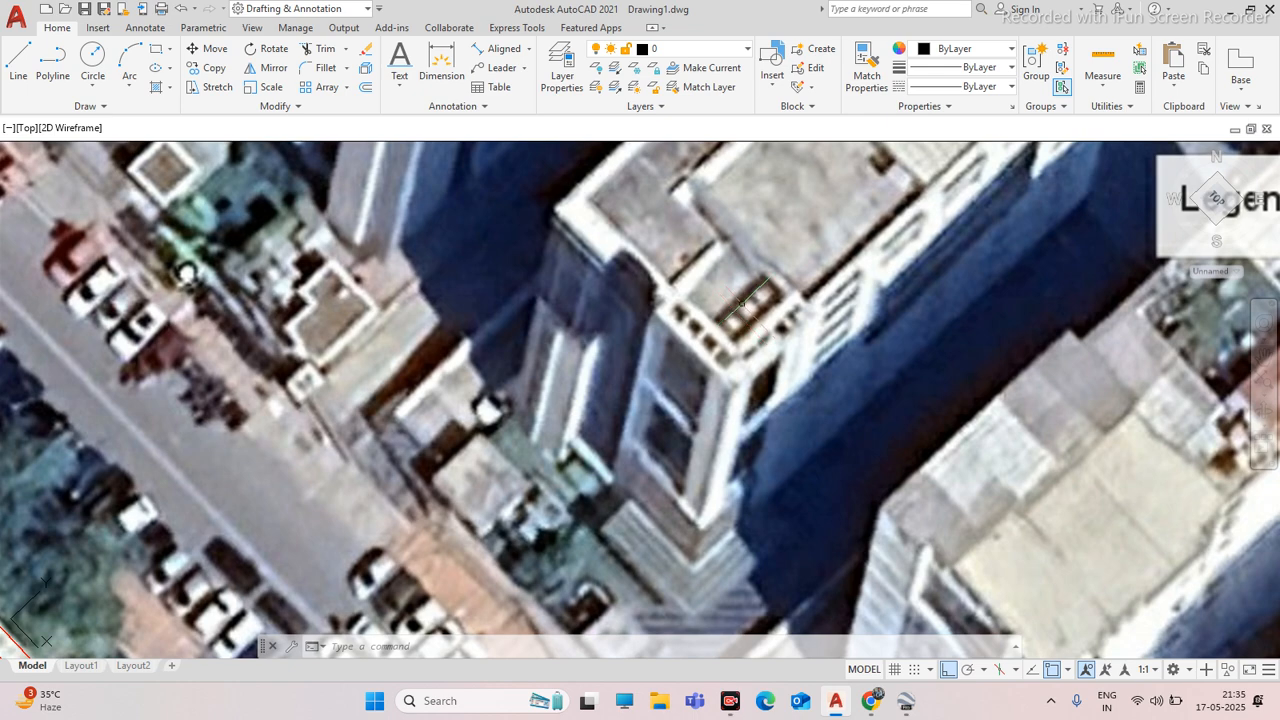
pyautogui.click(53, 60)
pyautogui.scroll(4, 745, 290)
pyautogui.click(793, 268)
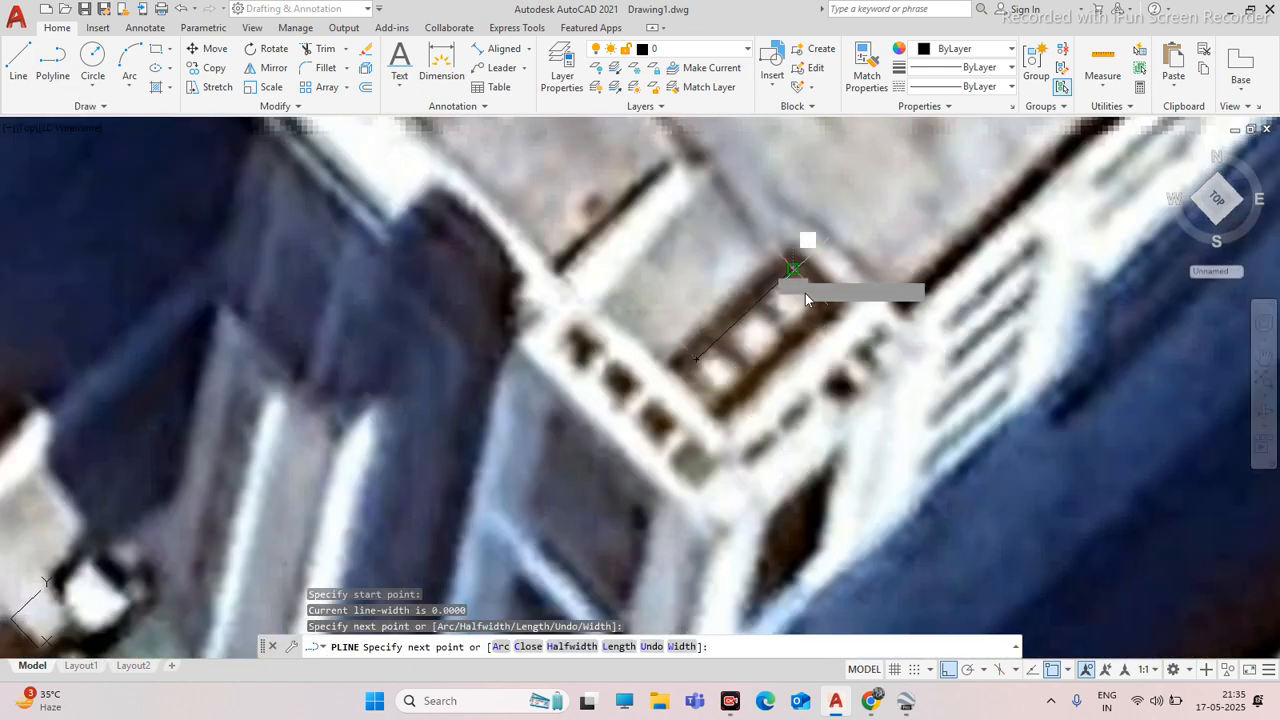
pyautogui.click(840, 320)
pyautogui.click(732, 422)
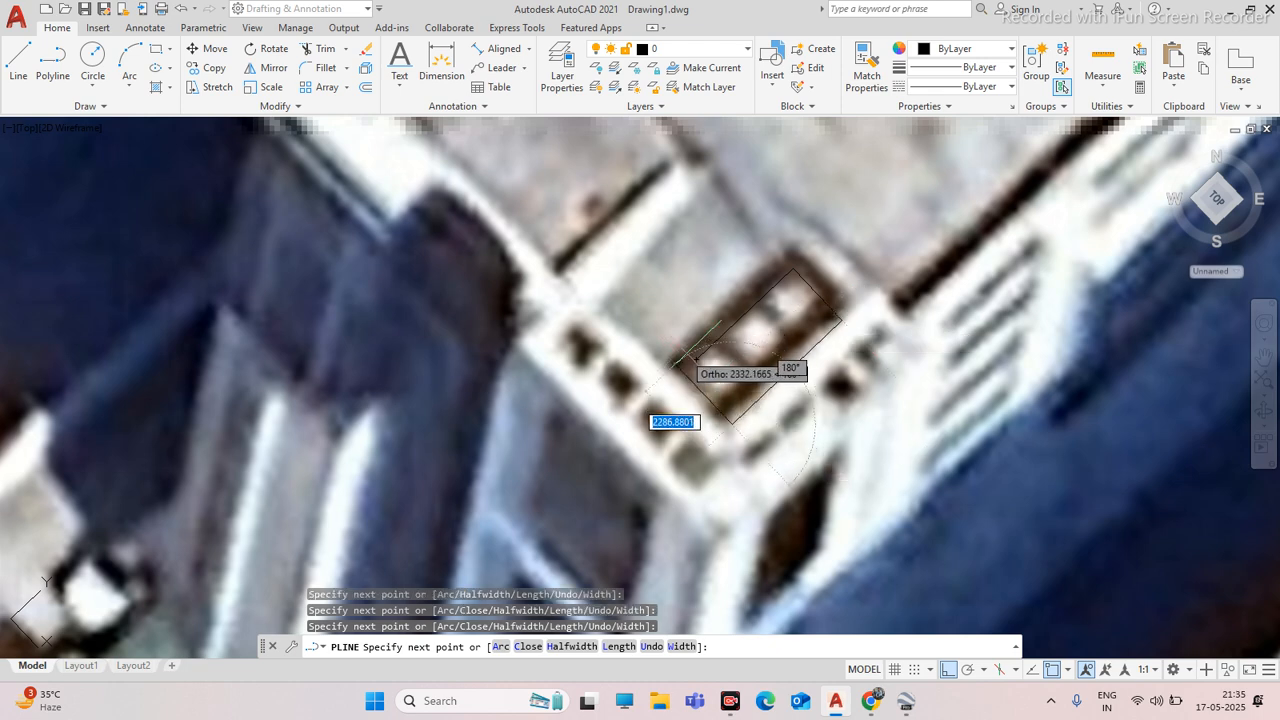
pyautogui.click(695, 358)
pyautogui.press('Escape')
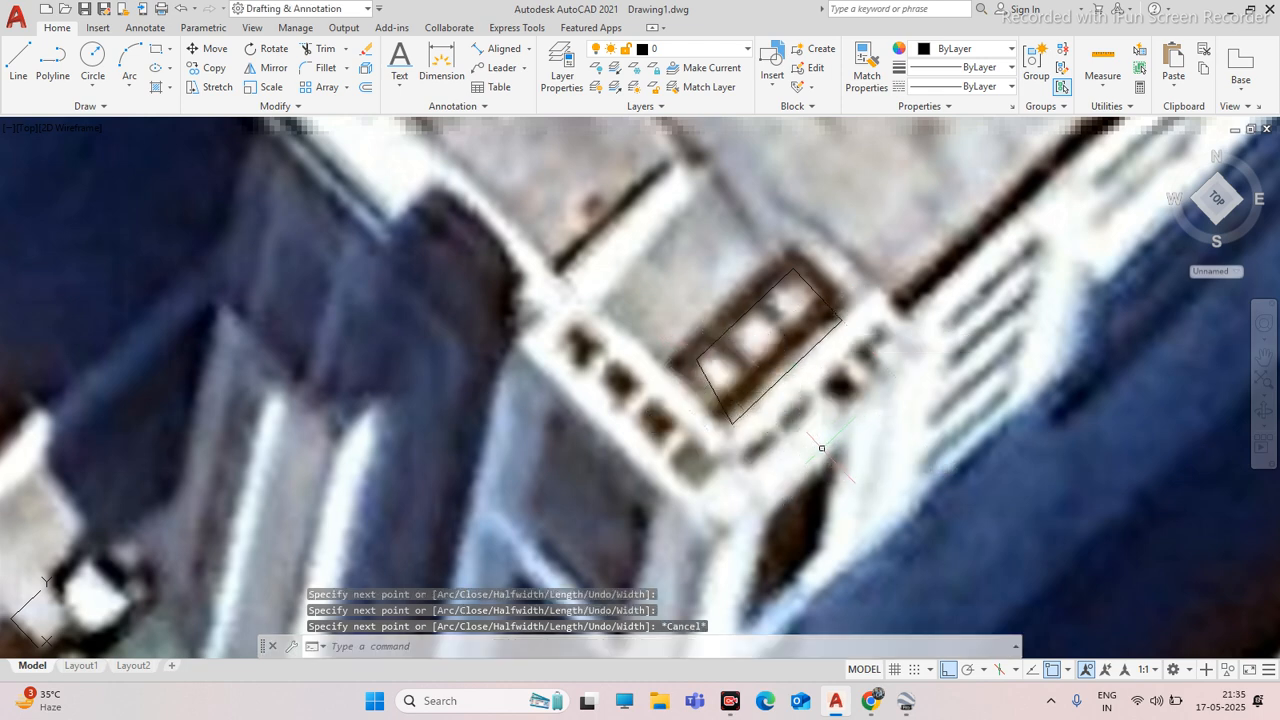
pyautogui.click(987, 447)
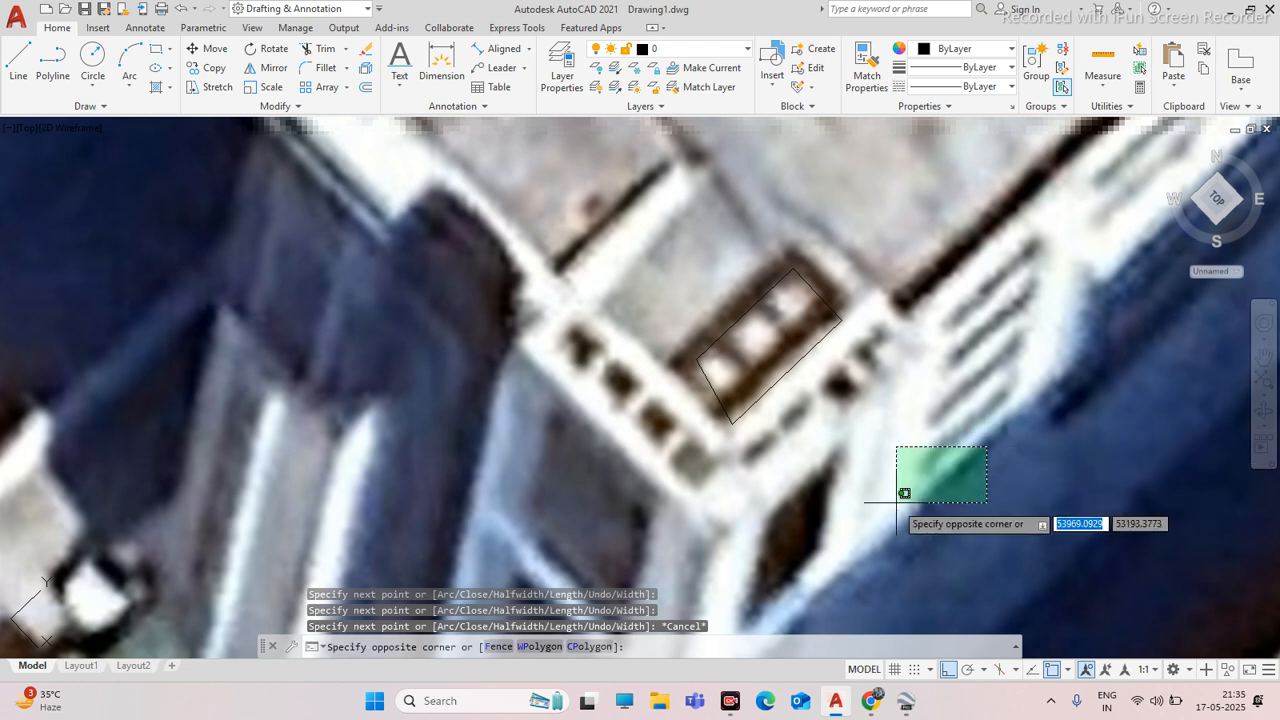
# Draw an open four-point polyline with Ortho off around the southern side of the traced recess
pyautogui.click(56, 68)
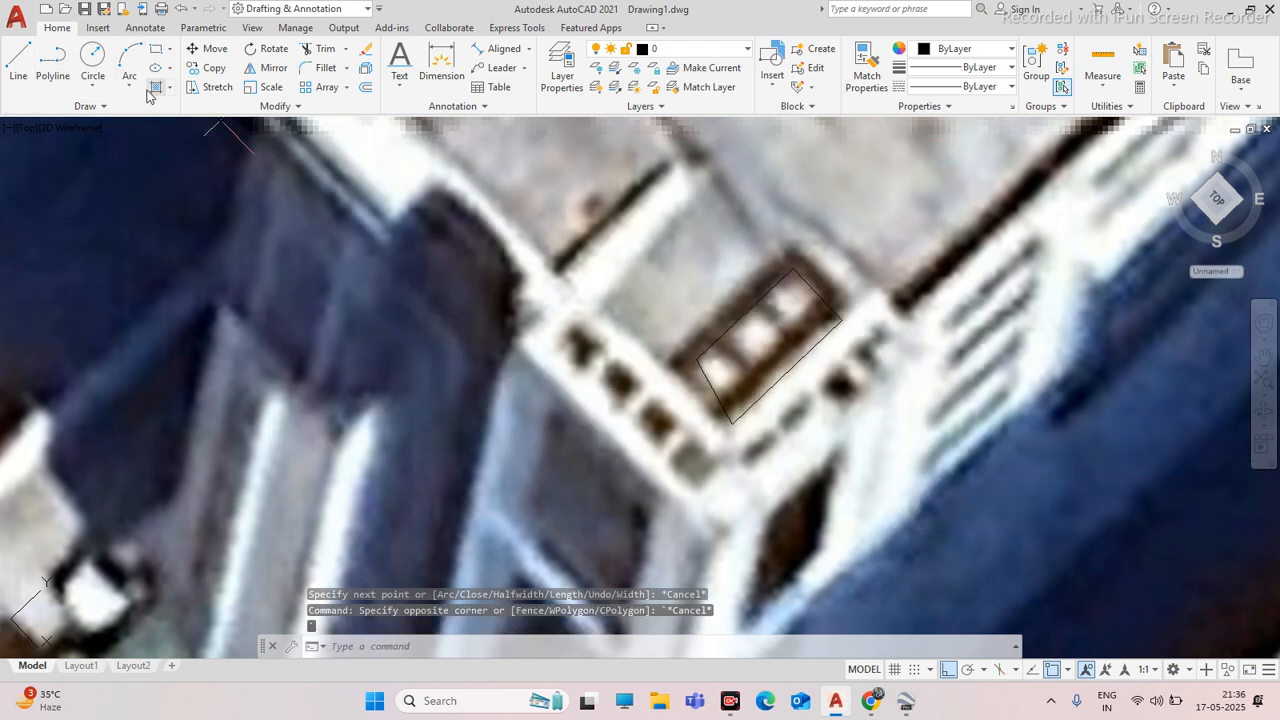
pyautogui.click(894, 454)
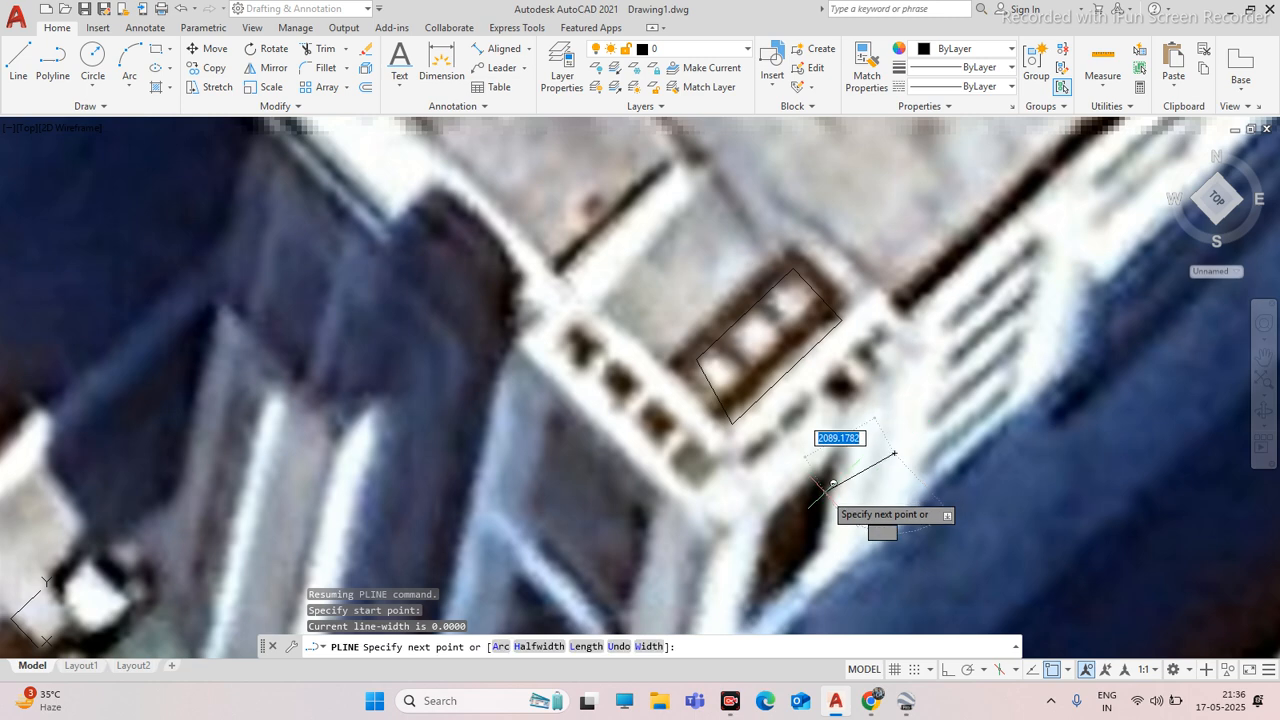
pyautogui.click(805, 500)
pyautogui.click(598, 485)
pyautogui.click(597, 437)
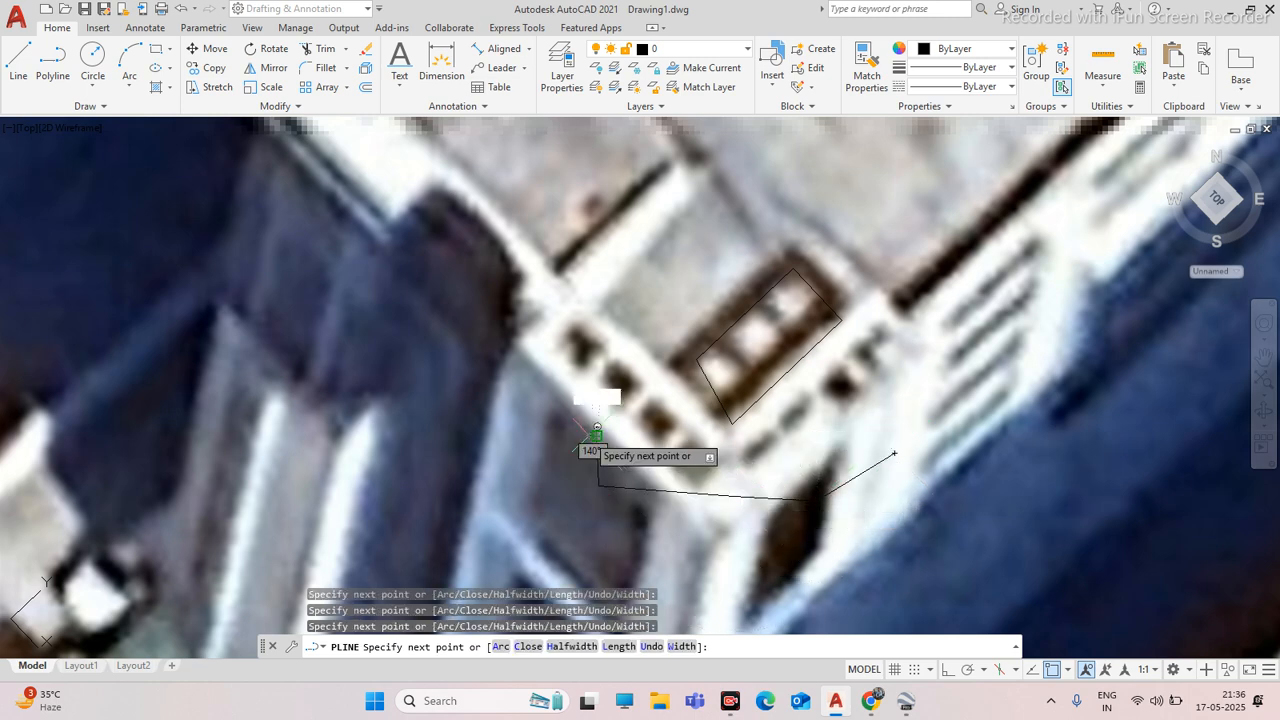
pyautogui.press('Escape')
# Draw a shadow outline polyline with Ortho off from the recess's western corner, spreading north and returning to its eastern corner
pyautogui.click(52, 62)
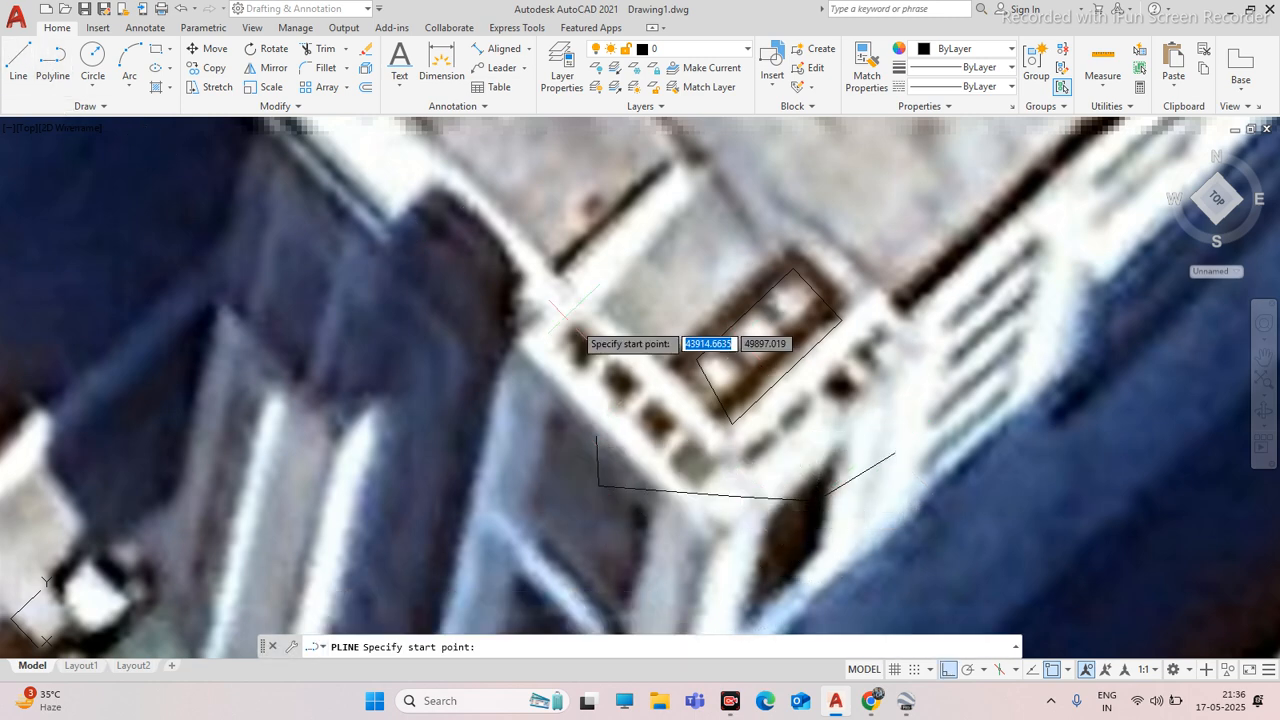
pyautogui.press('F8')
pyautogui.click(697, 360)
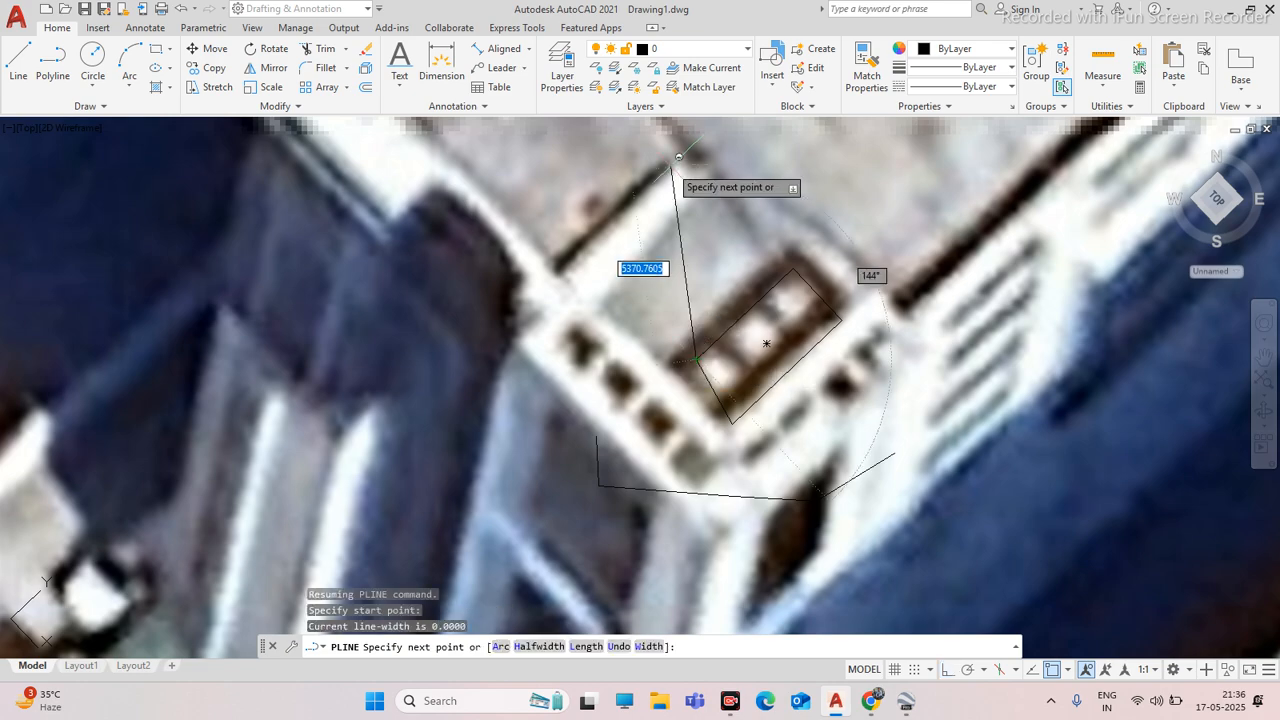
pyautogui.scroll(-3, 682, 395)
pyautogui.scroll(1, 684, 323)
pyautogui.click(672, 280)
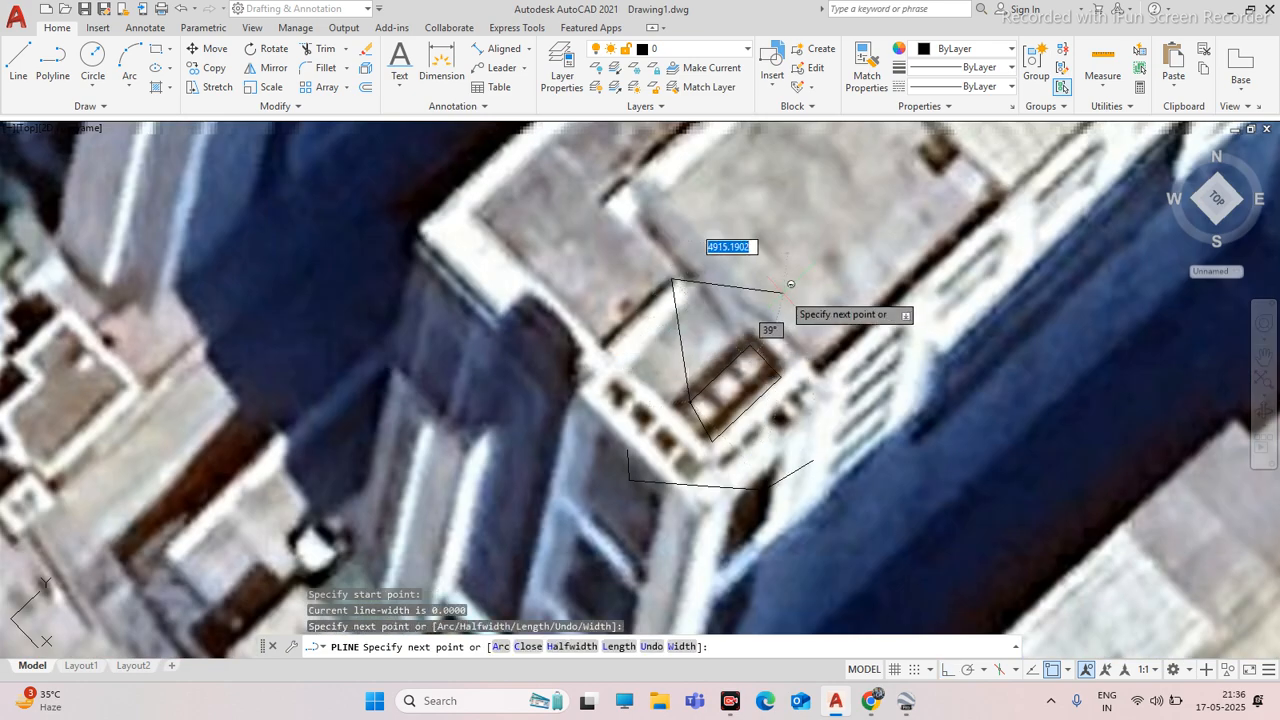
pyautogui.click(795, 275)
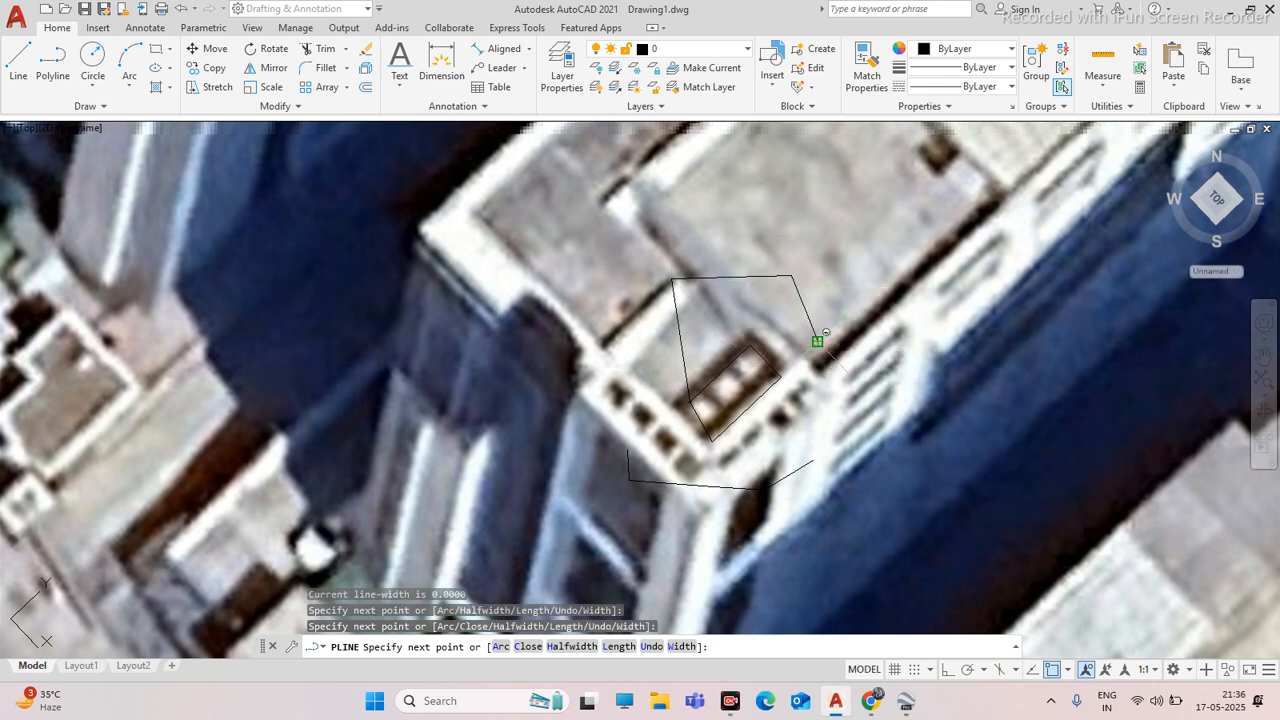
pyautogui.click(818, 340)
pyautogui.press('Escape')
# Erase the shadow outline, the recess outline and the open polyline on the neighbouring building
pyautogui.click(800, 270)
pyautogui.click(766, 291)
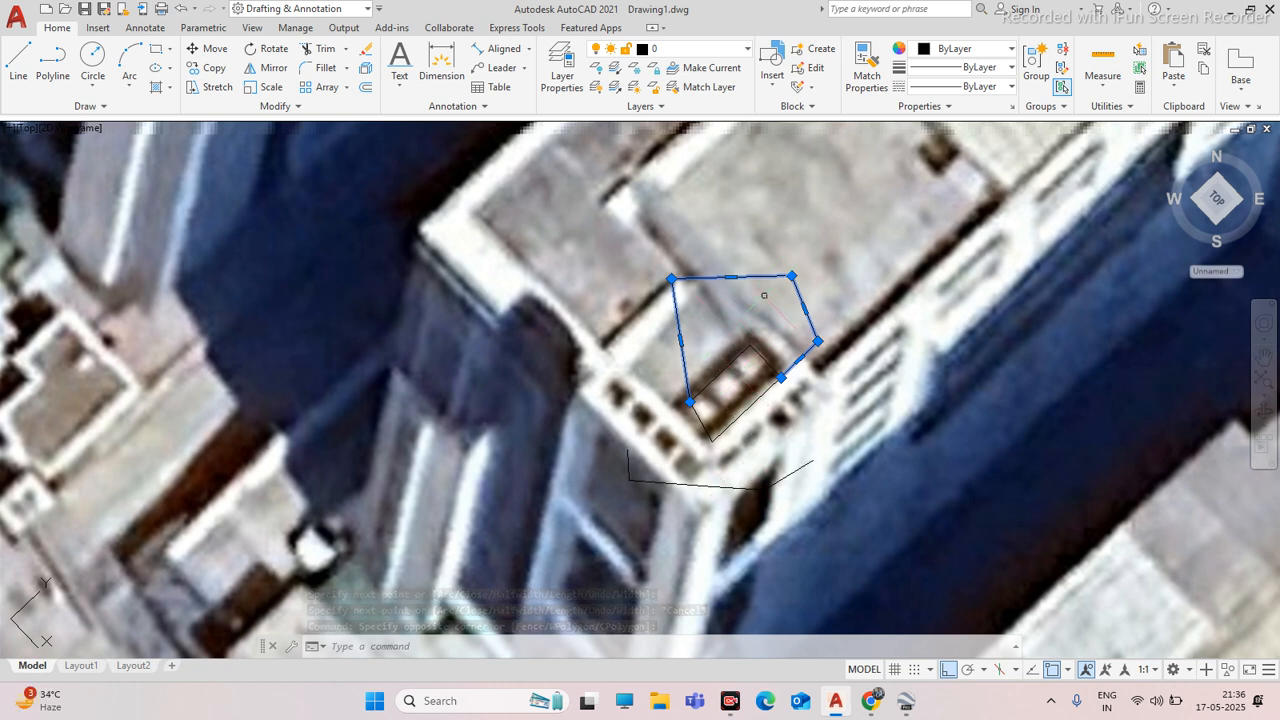
pyautogui.press('Delete')
pyautogui.click(820, 411)
pyautogui.click(738, 500)
pyautogui.press('Delete')
# Erase the triangle, small circle and curved polyline in the open area of the main roof
pyautogui.scroll(-10, 738, 410)
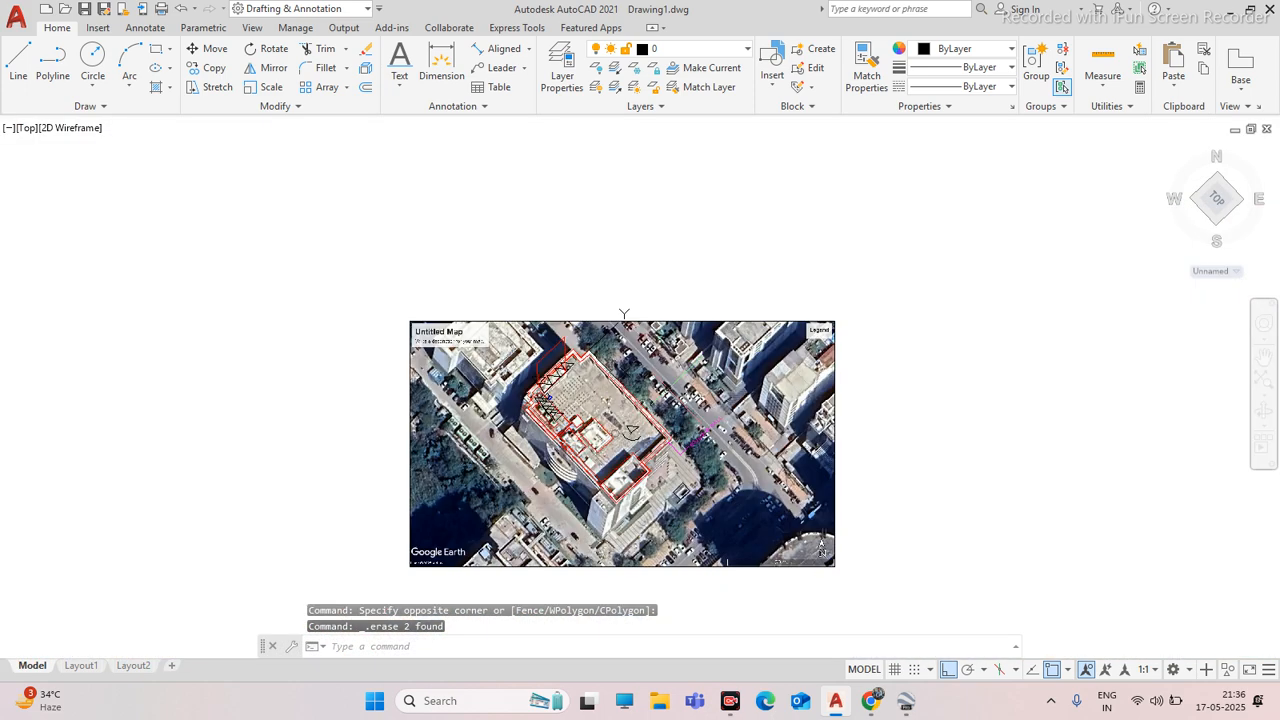
pyautogui.scroll(5, 629, 437)
pyautogui.click(714, 376)
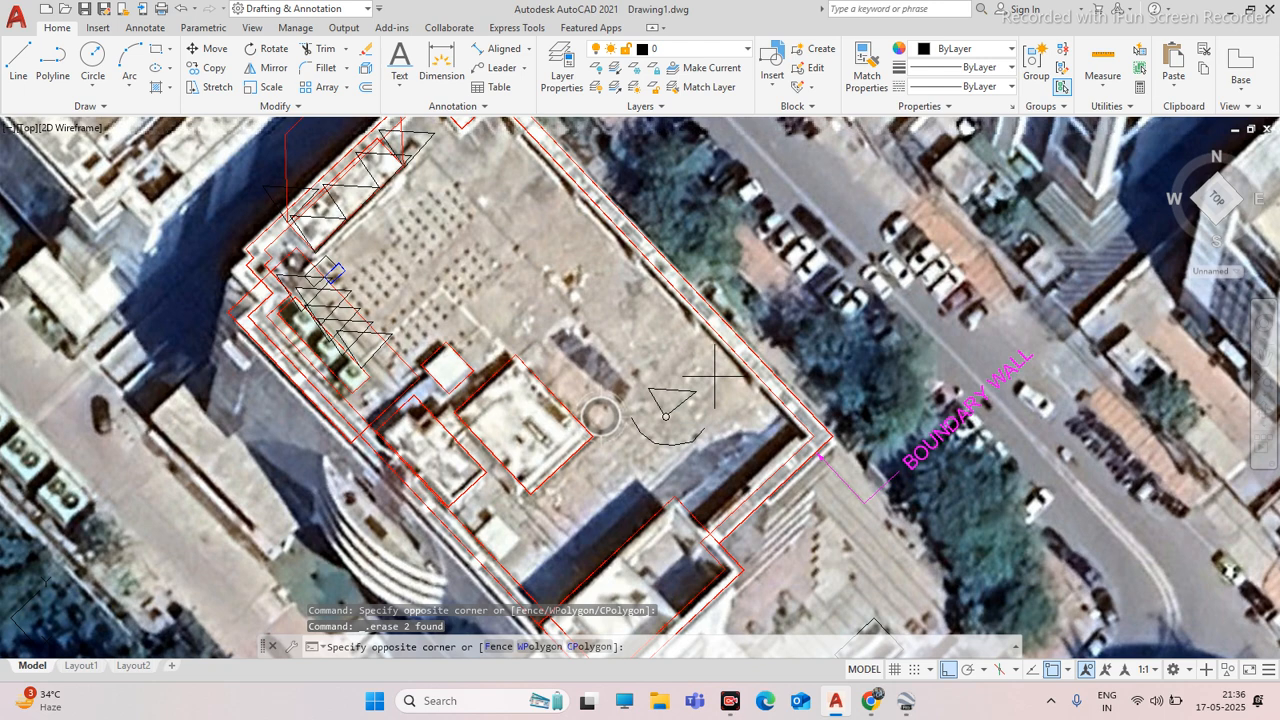
pyautogui.click(643, 453)
pyautogui.press('Delete')
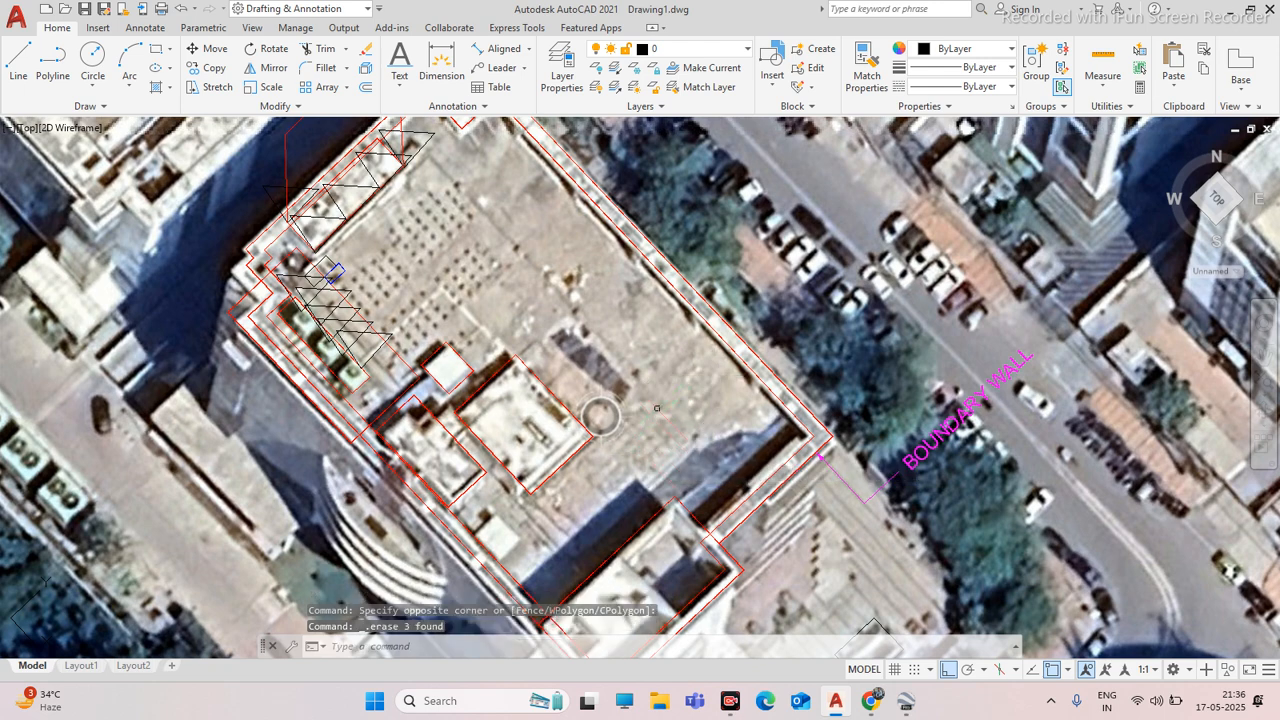
# Erase the five triangle copies along the long obstruction at the roof's northwest edge, together with its red shadow outline
pyautogui.scroll(-5, 660, 412)
pyautogui.scroll(3, 598, 376)
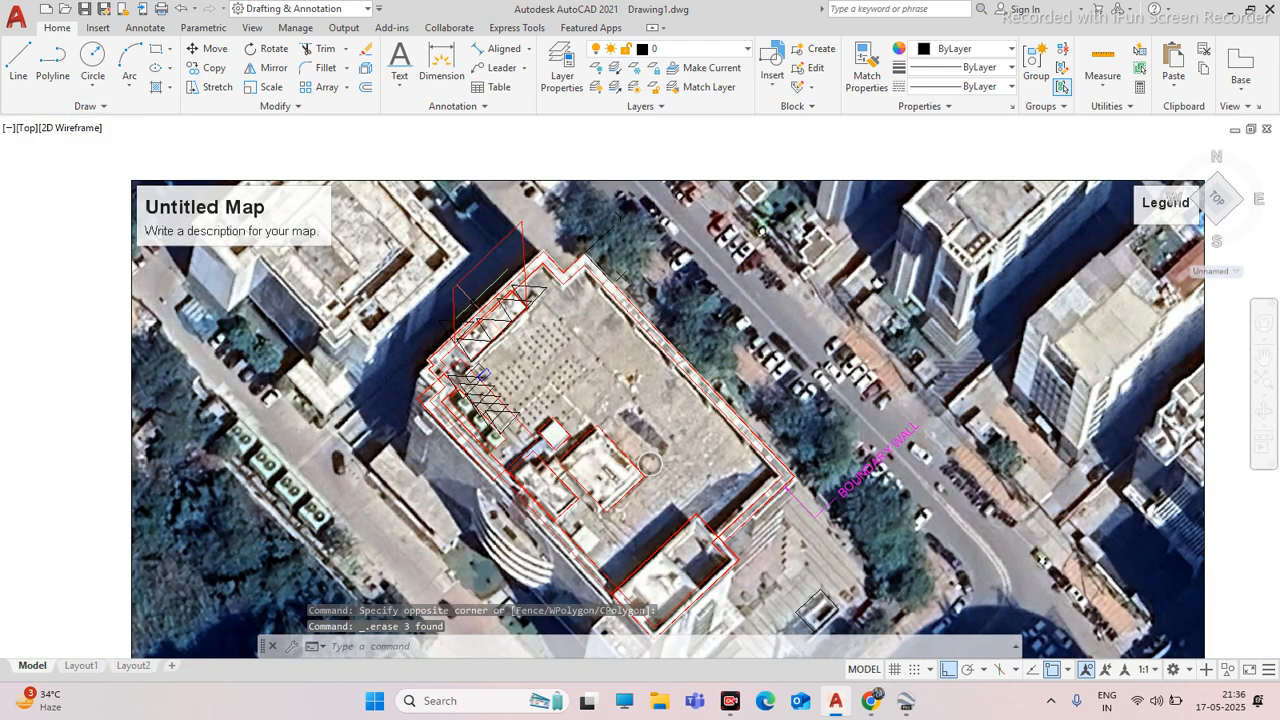
pyautogui.scroll(4, 502, 308)
pyautogui.click(514, 307)
pyautogui.click(488, 327)
pyautogui.click(500, 341)
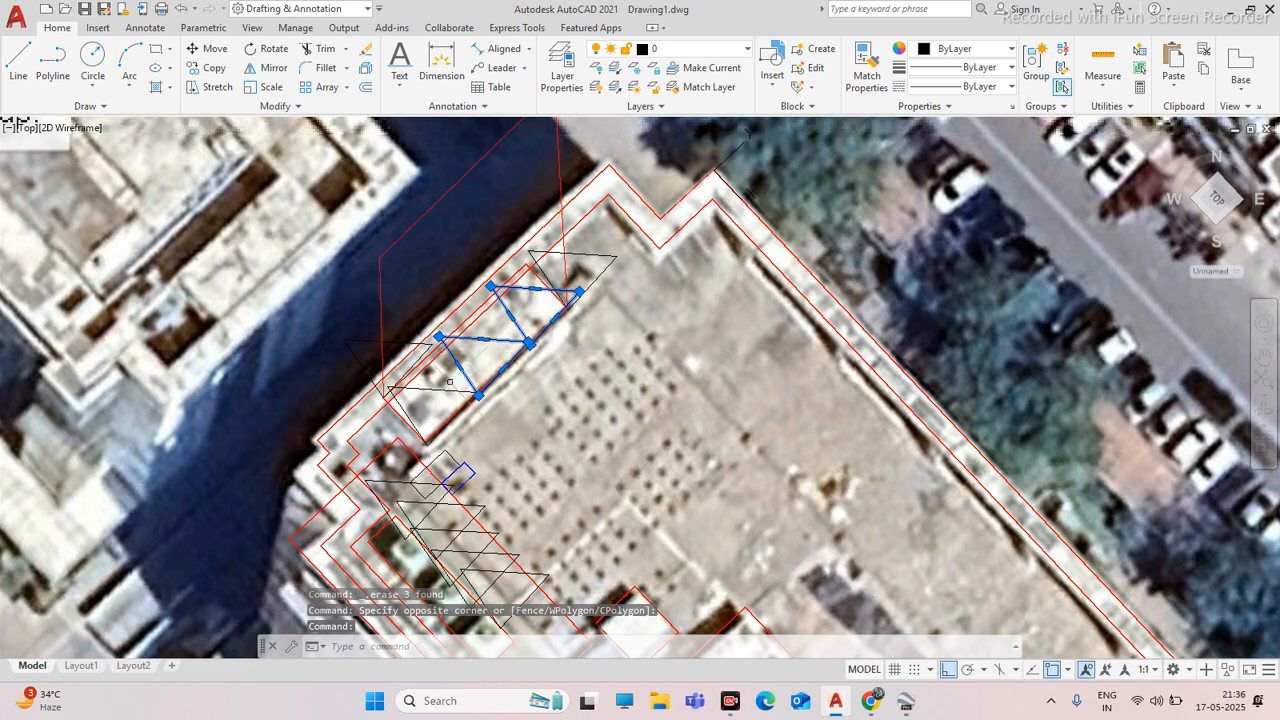
pyautogui.click(445, 388)
pyautogui.click(600, 274)
pyautogui.press('Delete')
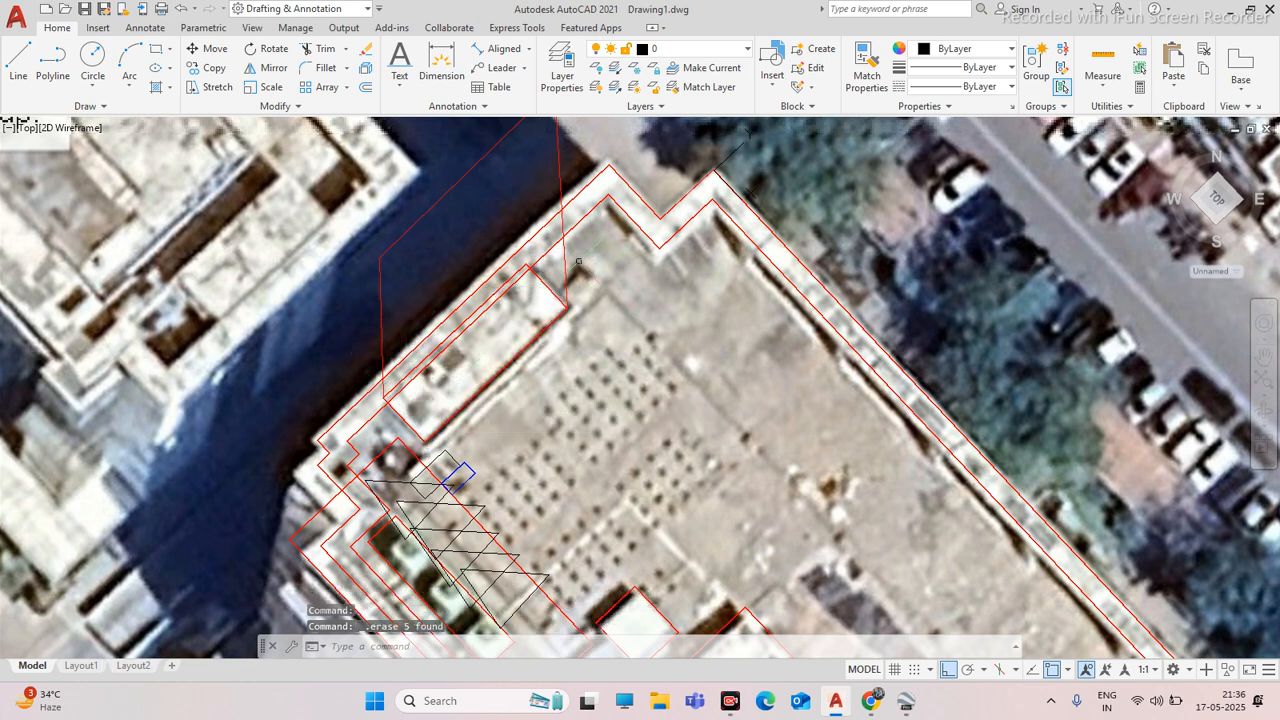
pyautogui.click(560, 175)
pyautogui.press('Delete')
pyautogui.scroll(-3, 430, 440)
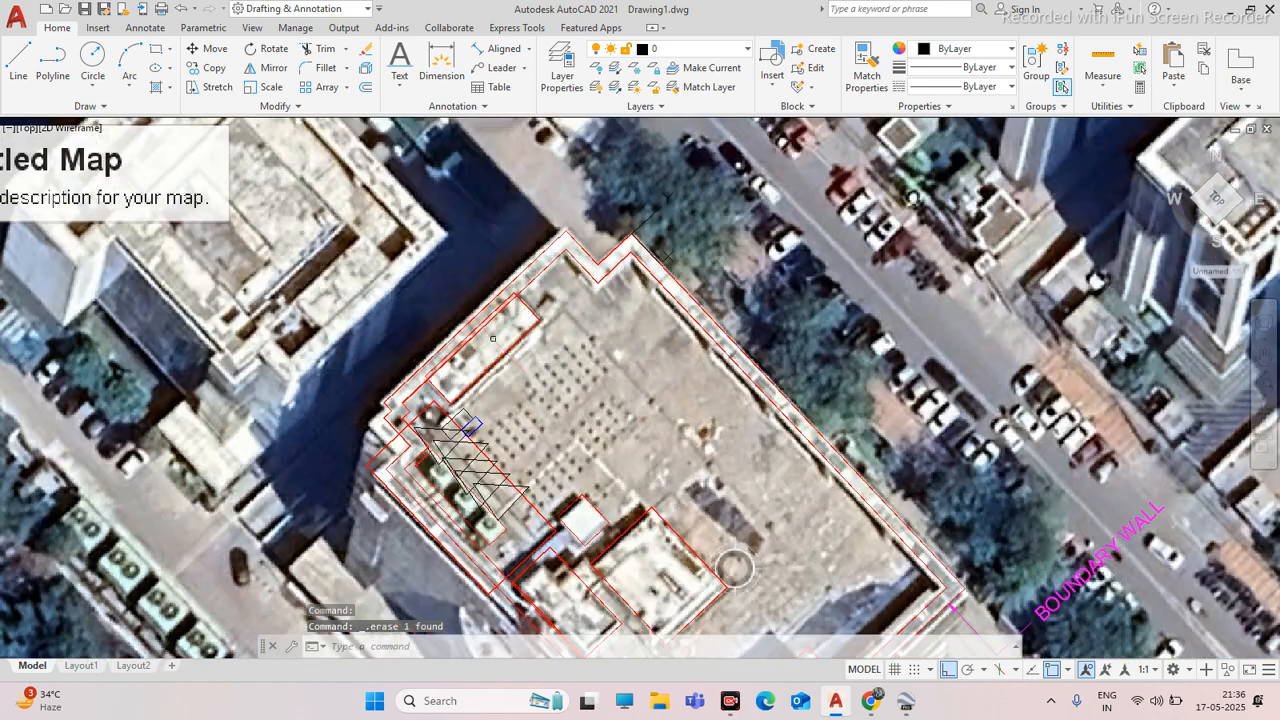
pyautogui.scroll(4, 430, 440)
pyautogui.scroll(-3, 545, 405)
pyautogui.scroll(2, 558, 385)
pyautogui.scroll(-3, 551, 341)
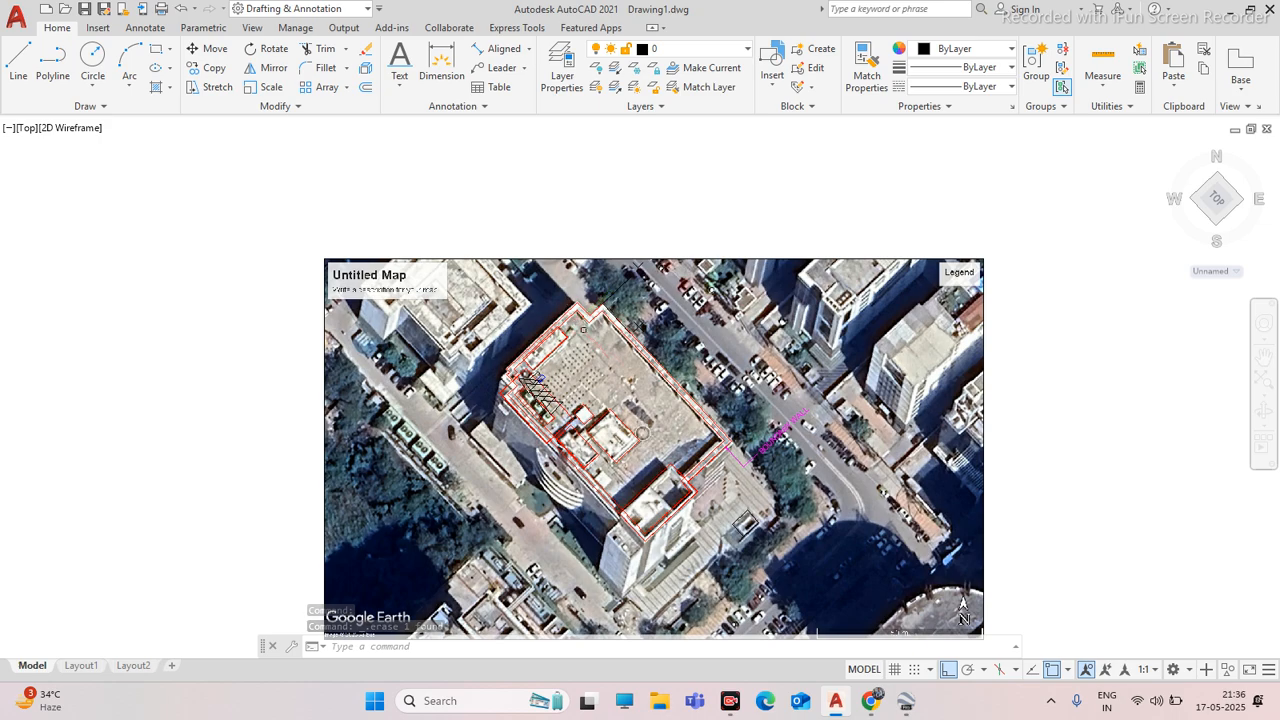
pyautogui.scroll(4, 549, 341)
pyautogui.scroll(-2, 555, 325)
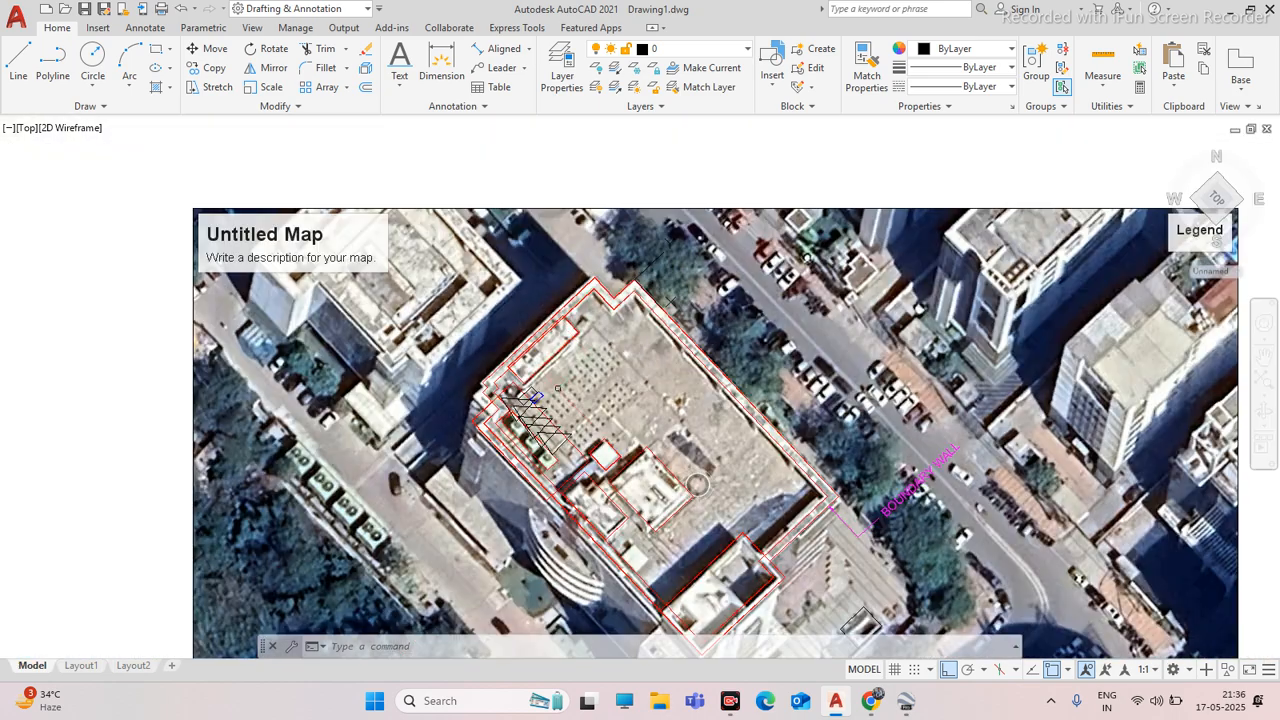
pyautogui.scroll(4, 558, 388)
pyautogui.click(699, 268)
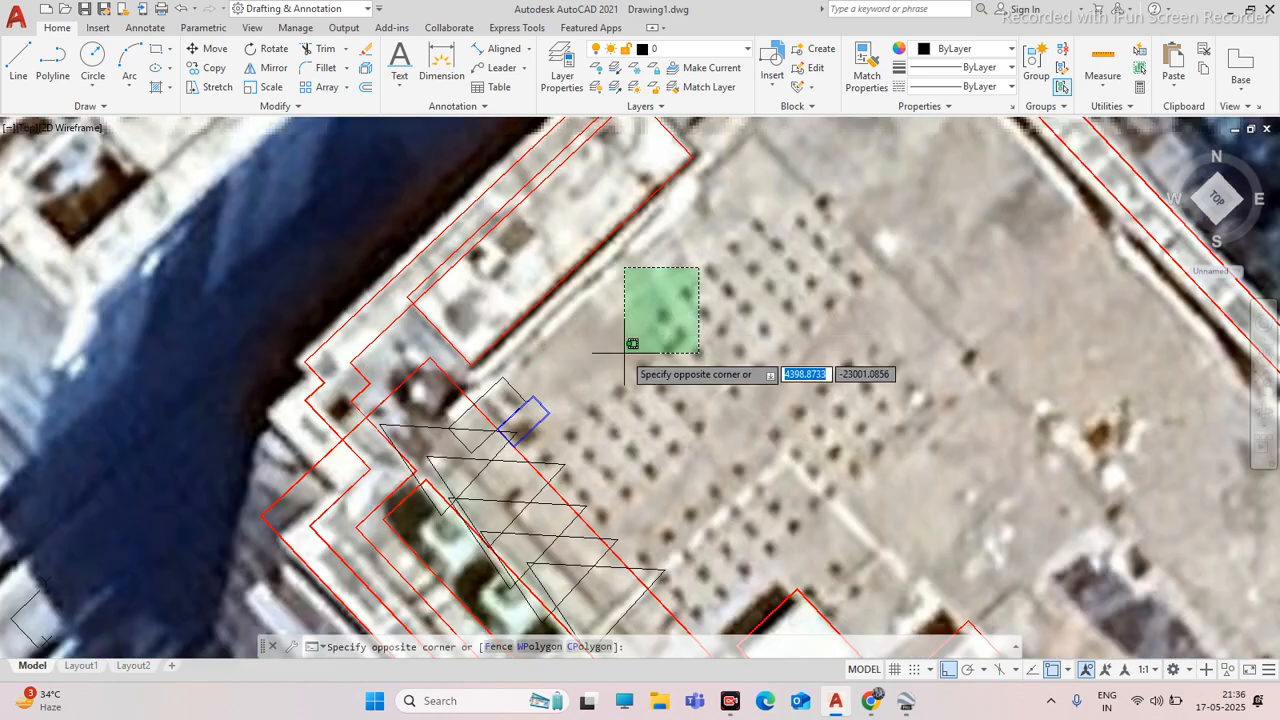
pyautogui.press('Escape')
# Erase the five remaining triangle copies beside the row of rooftop equipment units
pyautogui.scroll(4, 552, 389)
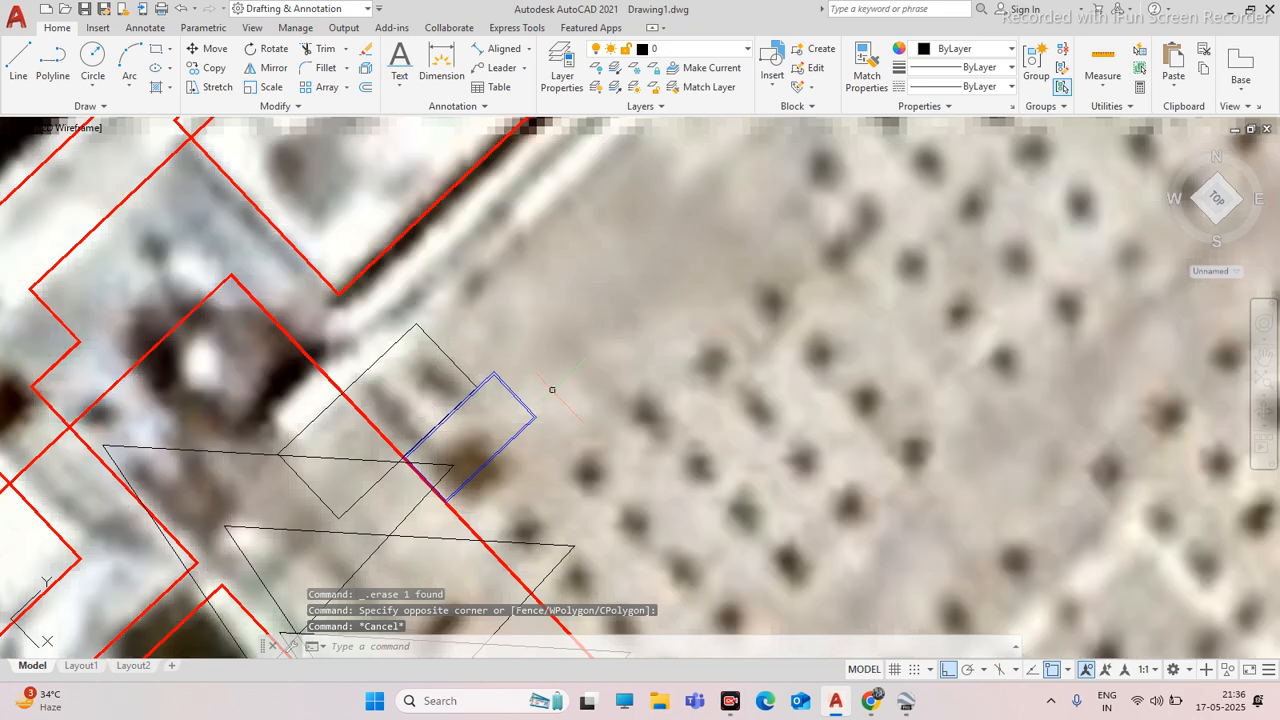
pyautogui.click(400, 508)
pyautogui.click(378, 543)
pyautogui.scroll(-5, 465, 440)
pyautogui.scroll(3, 504, 496)
pyautogui.click(470, 462)
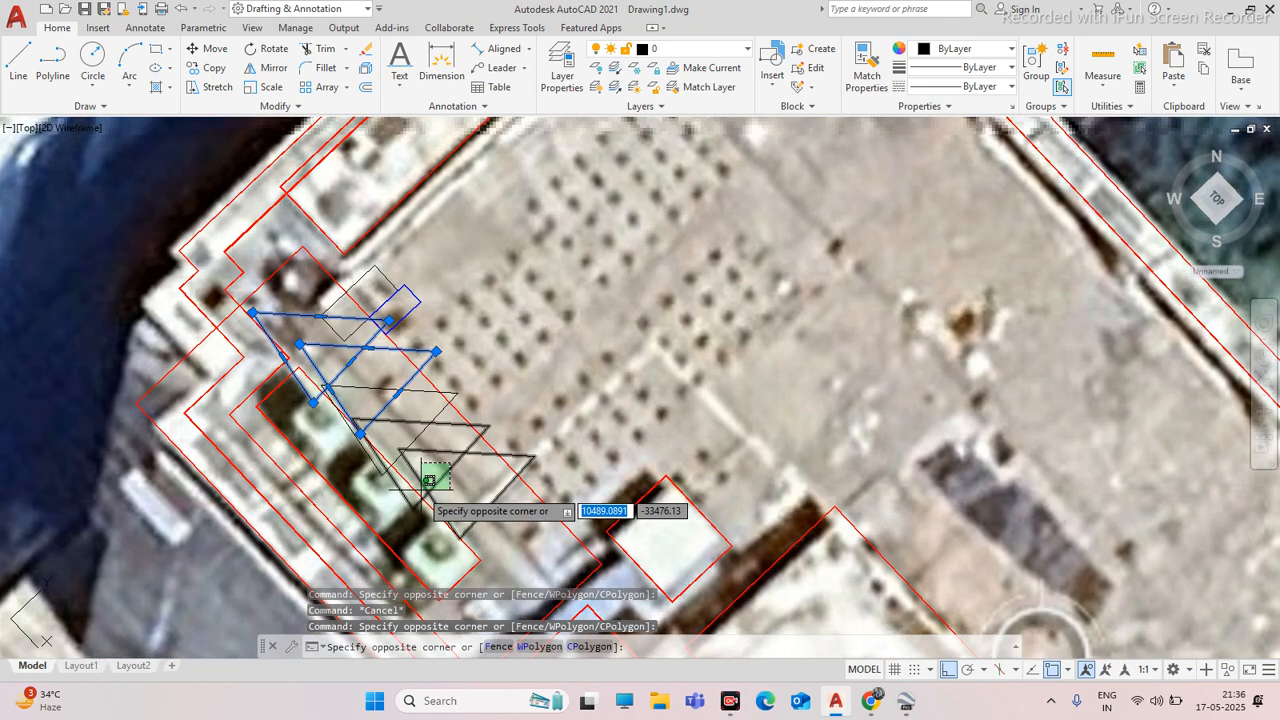
pyautogui.click(428, 484)
pyautogui.press('Delete')
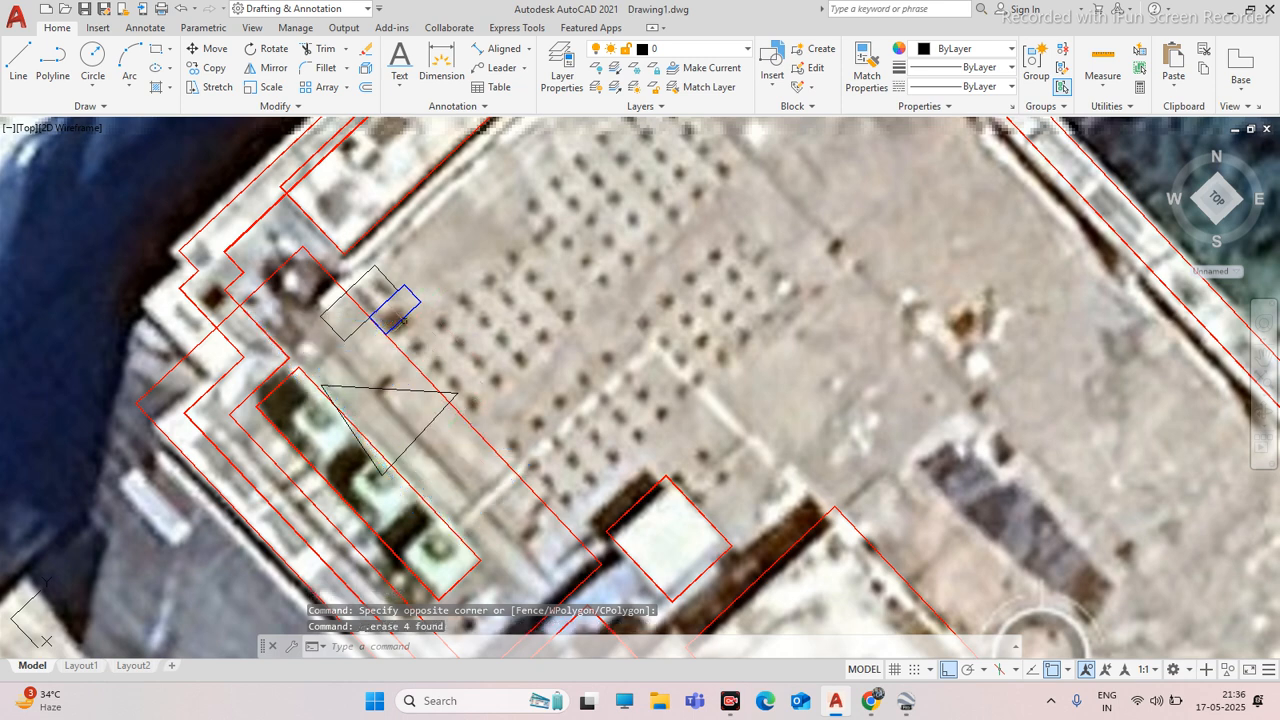
pyautogui.click(458, 386)
pyautogui.click(372, 470)
pyautogui.press('Delete')
# Copy the blue panel rectangle along the red line, from its western corner to its southern corner
pyautogui.click(408, 301)
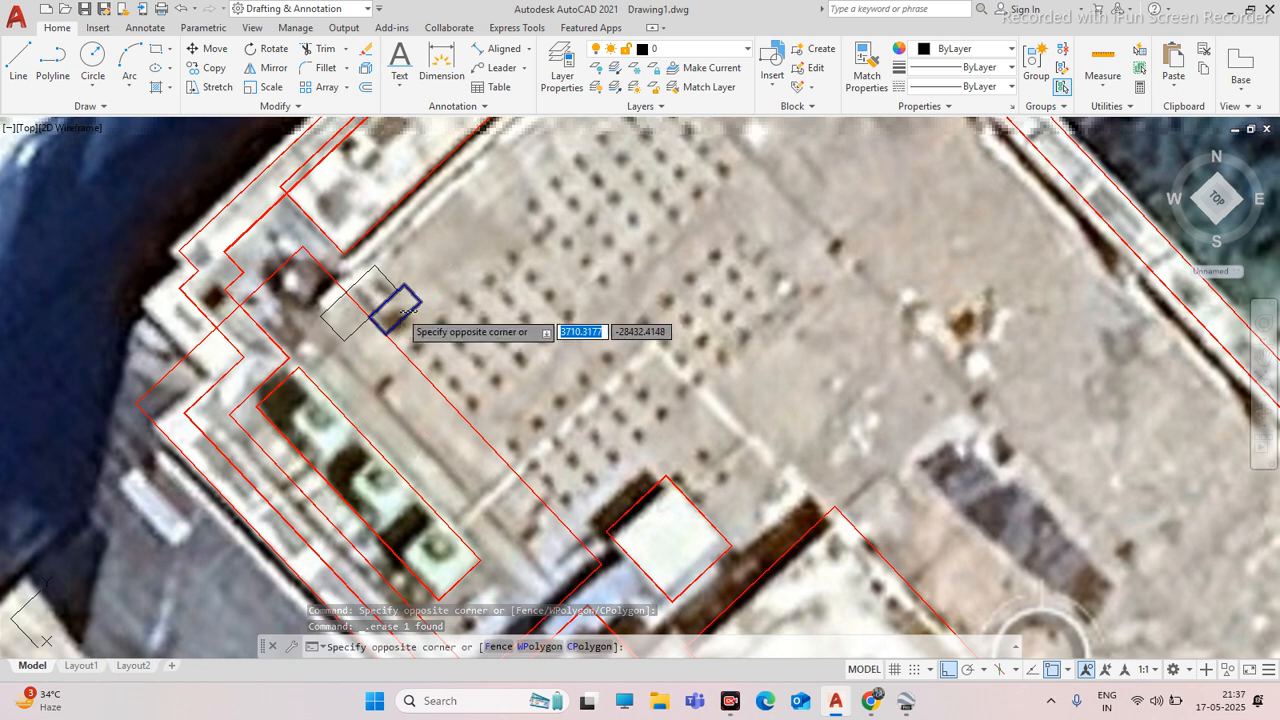
pyautogui.click(408, 301)
pyautogui.write('co')
pyautogui.press('Return')
pyautogui.scroll(4, 378, 332)
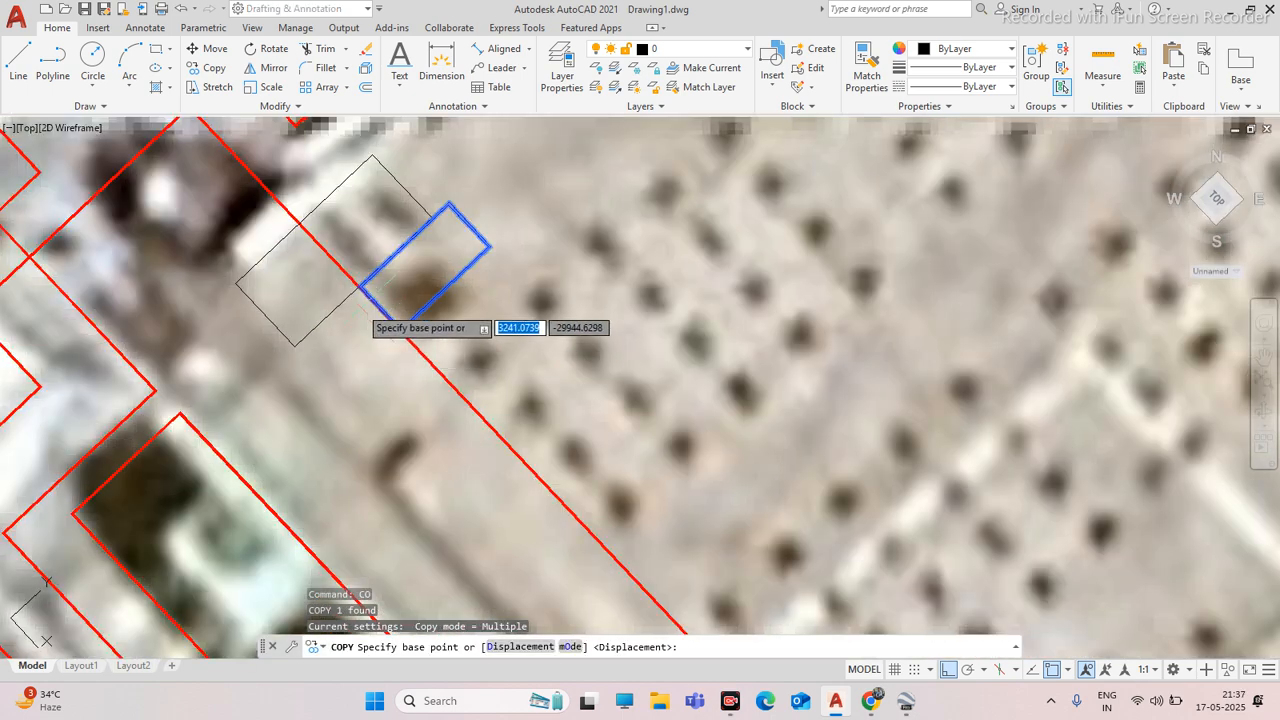
pyautogui.scroll(4, 358, 288)
pyautogui.click(364, 287)
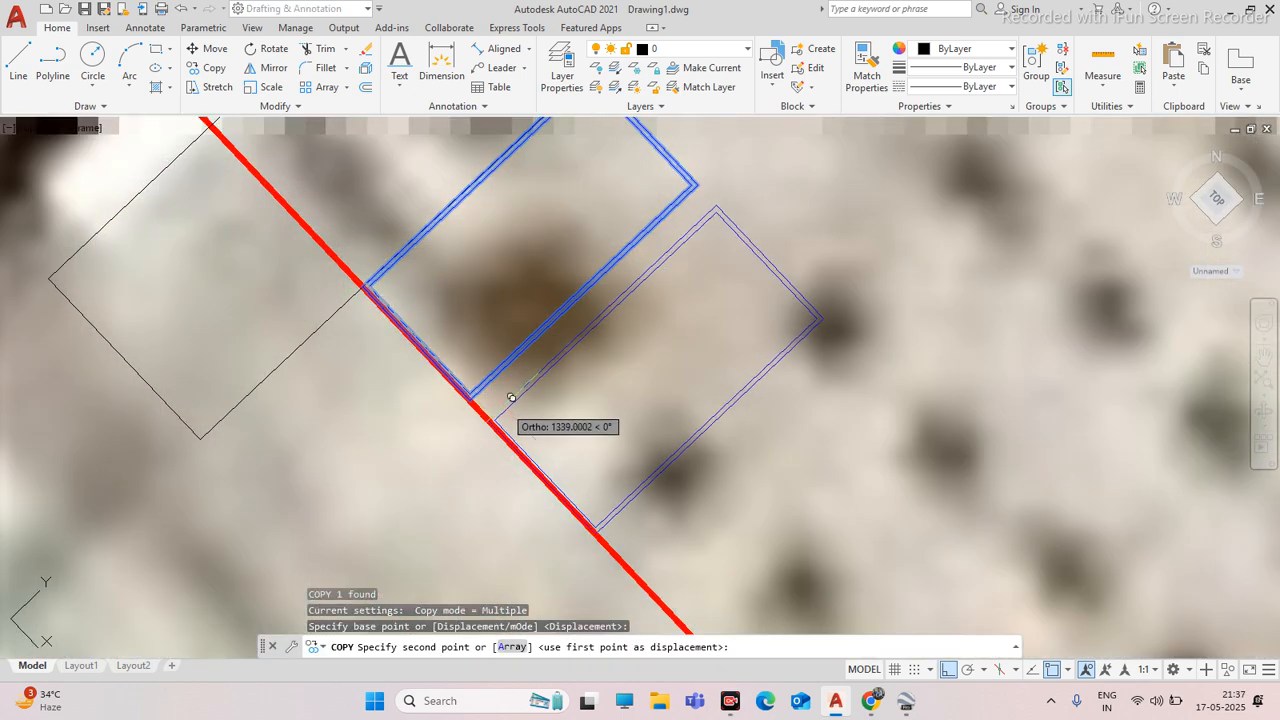
pyautogui.click(470, 401)
pyautogui.press('Escape')
# Place the panel copy beside the first panel and move its northern corner onto the first panel's eastern corner
pyautogui.click(750, 271)
pyautogui.click(740, 234)
pyautogui.write('m')
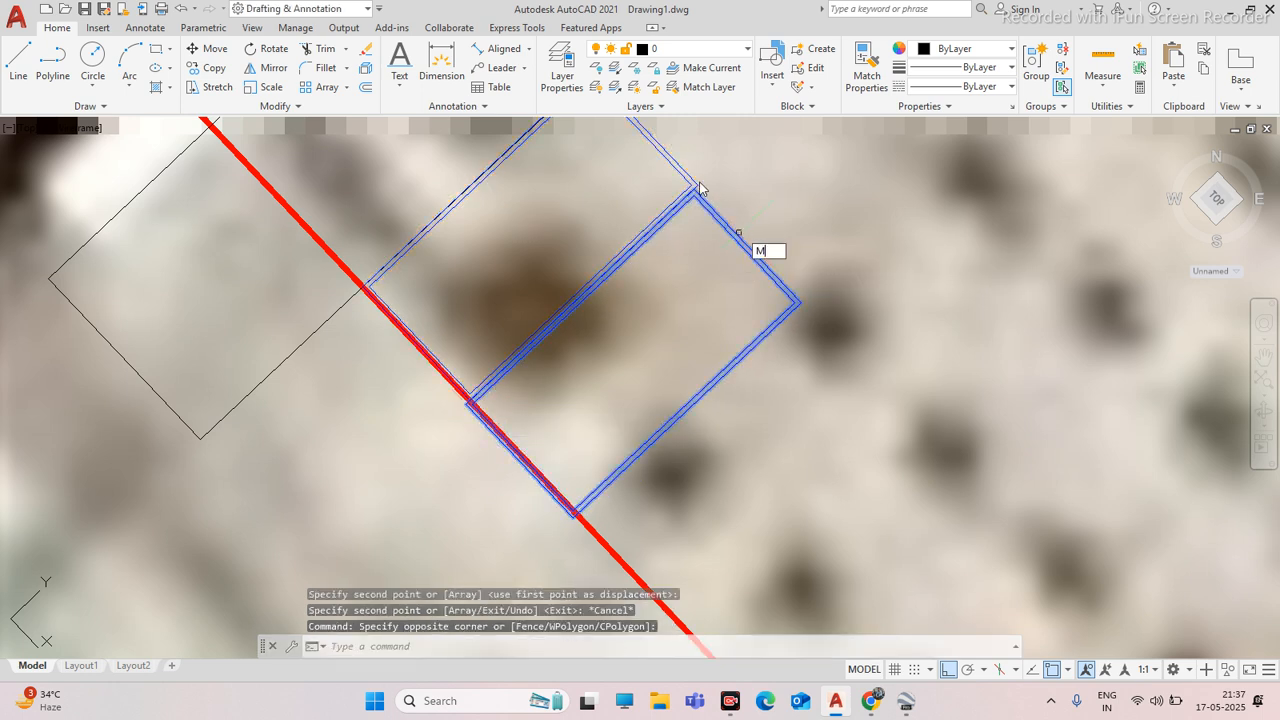
pyautogui.press('Return')
pyautogui.scroll(5, 700, 190)
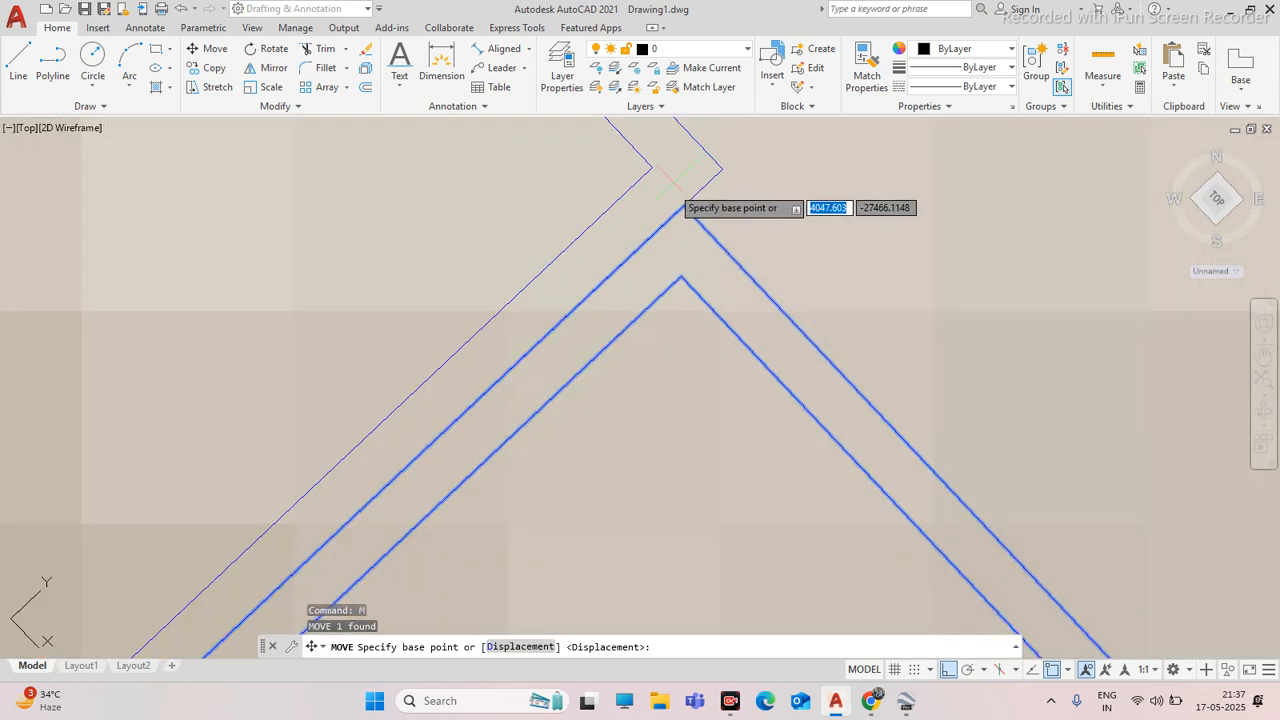
pyautogui.click(683, 206)
pyautogui.press('Escape')
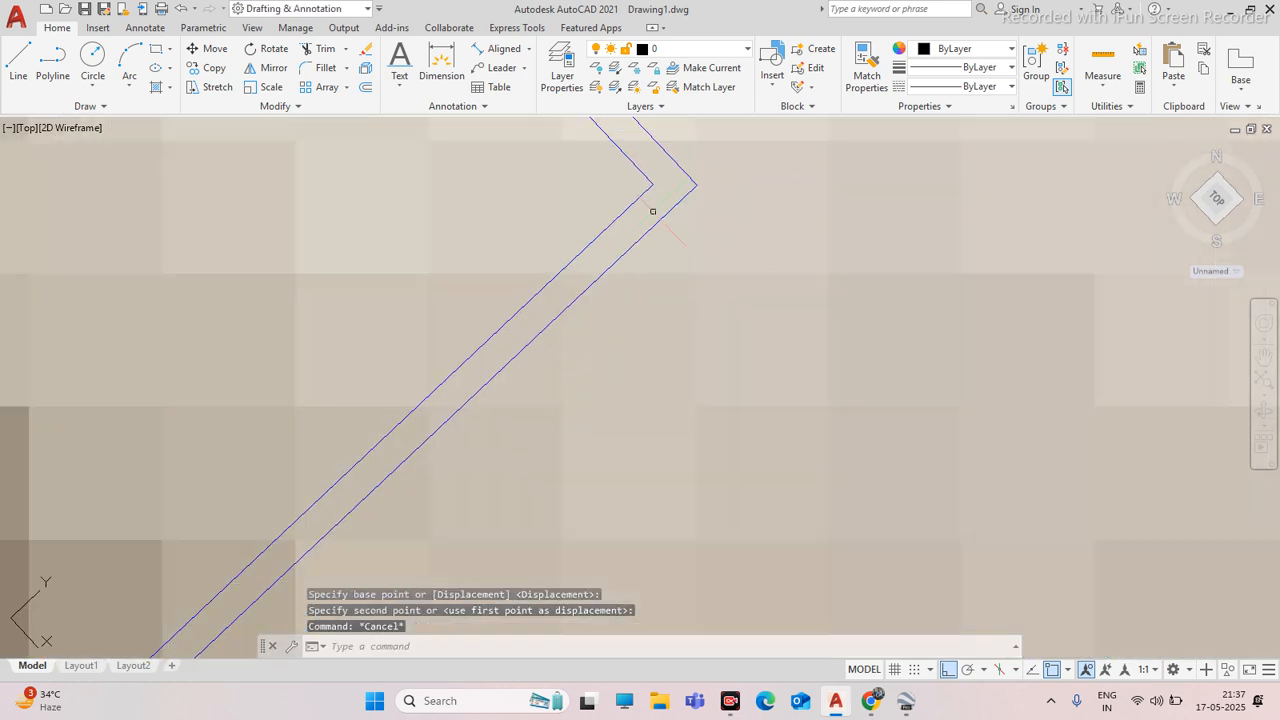
# Bring the second blue panel to the front of the draw order
pyautogui.scroll(-5, 677, 211)
pyautogui.click(749, 223)
pyautogui.click(689, 293)
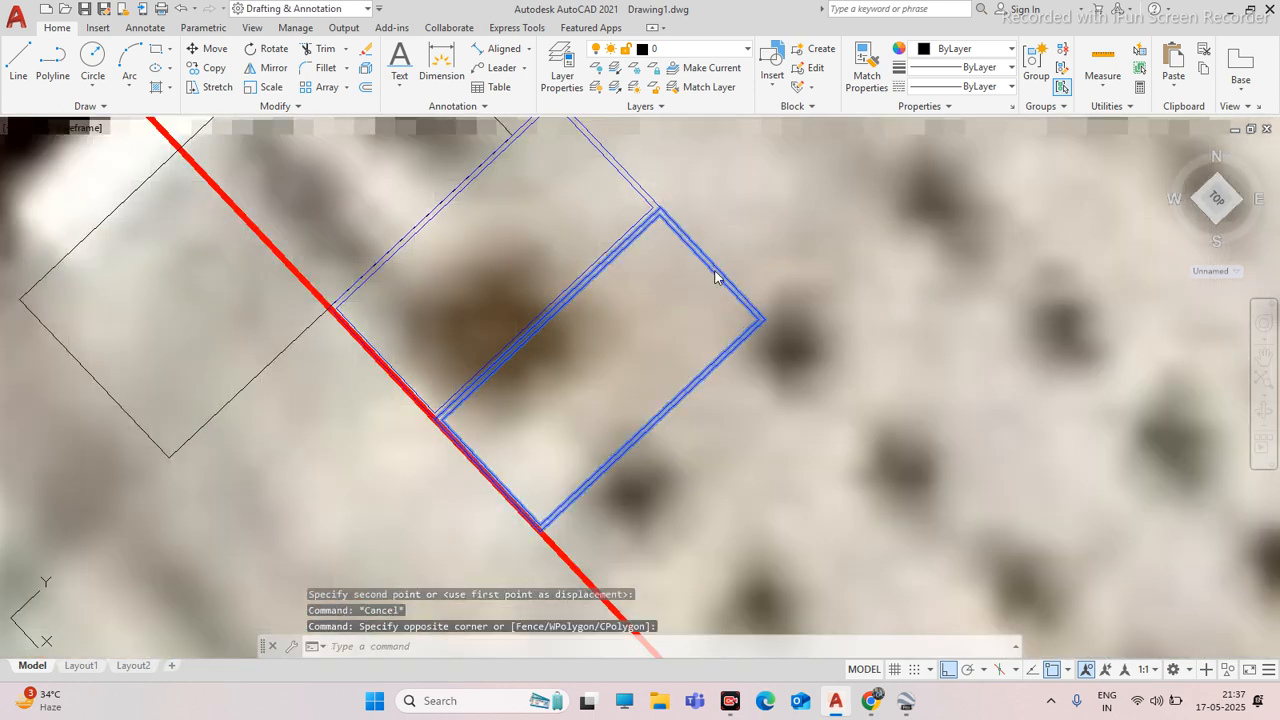
pyautogui.rightClick(715, 277)
pyautogui.moveTo(837, 472)
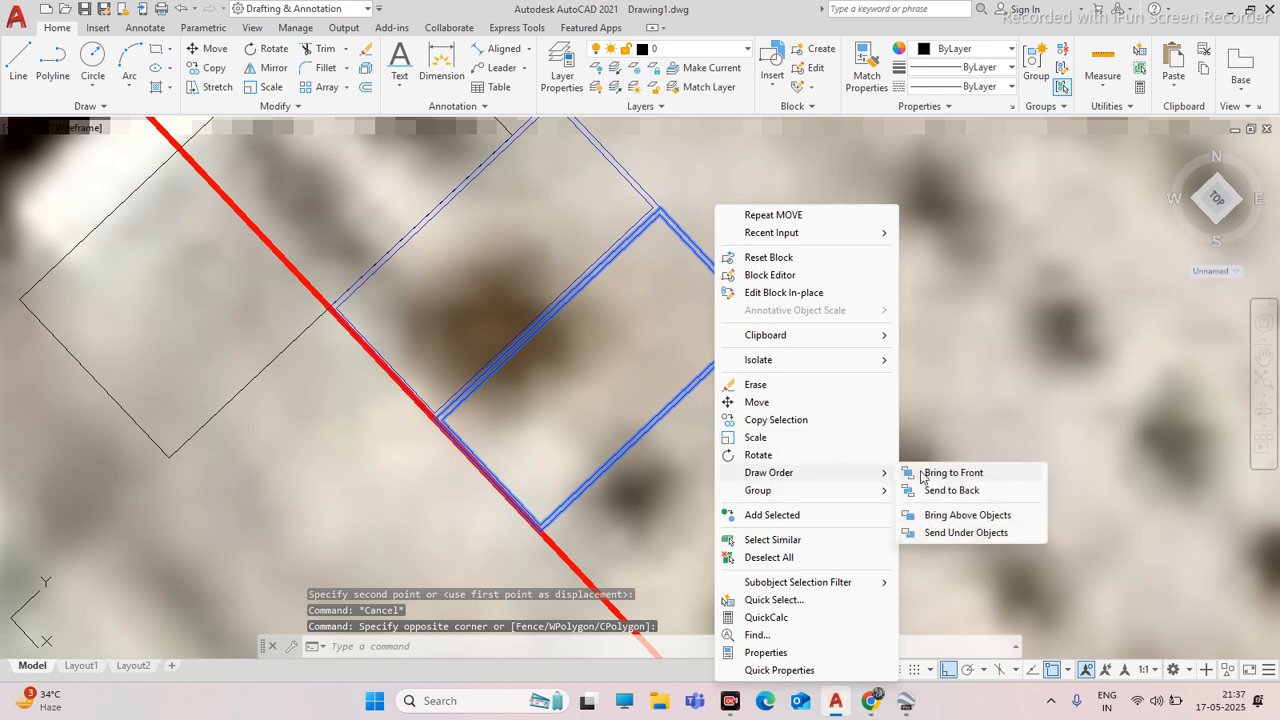
pyautogui.click(950, 473)
pyautogui.scroll(-5, 632, 322)
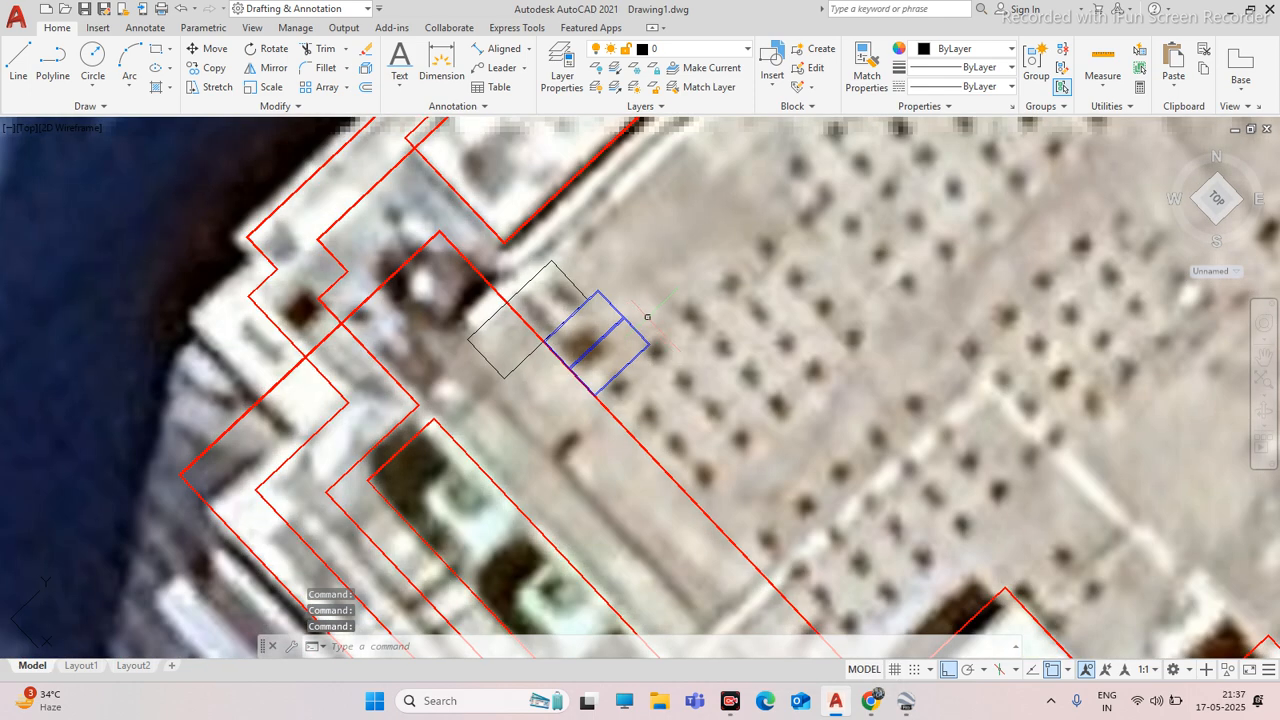
pyautogui.scroll(4, 645, 320)
pyautogui.click(638, 338)
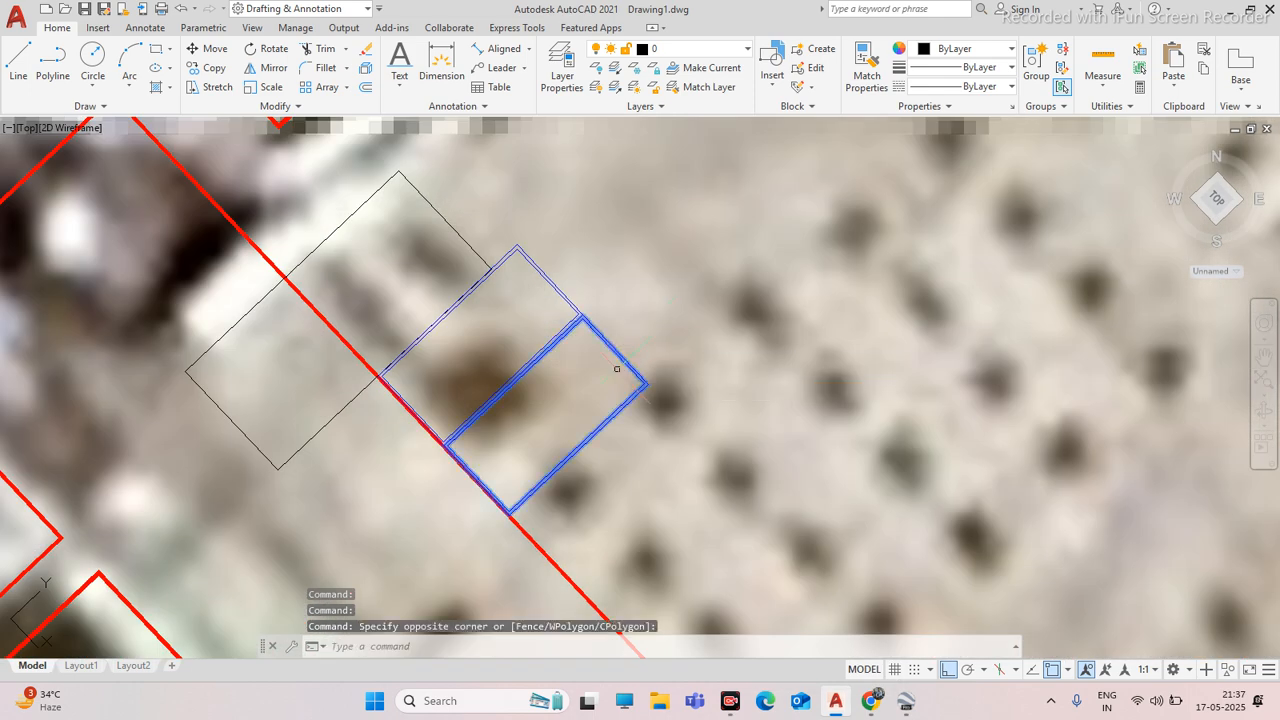
pyautogui.click(647, 324)
pyautogui.write('m')
pyautogui.press('Return')
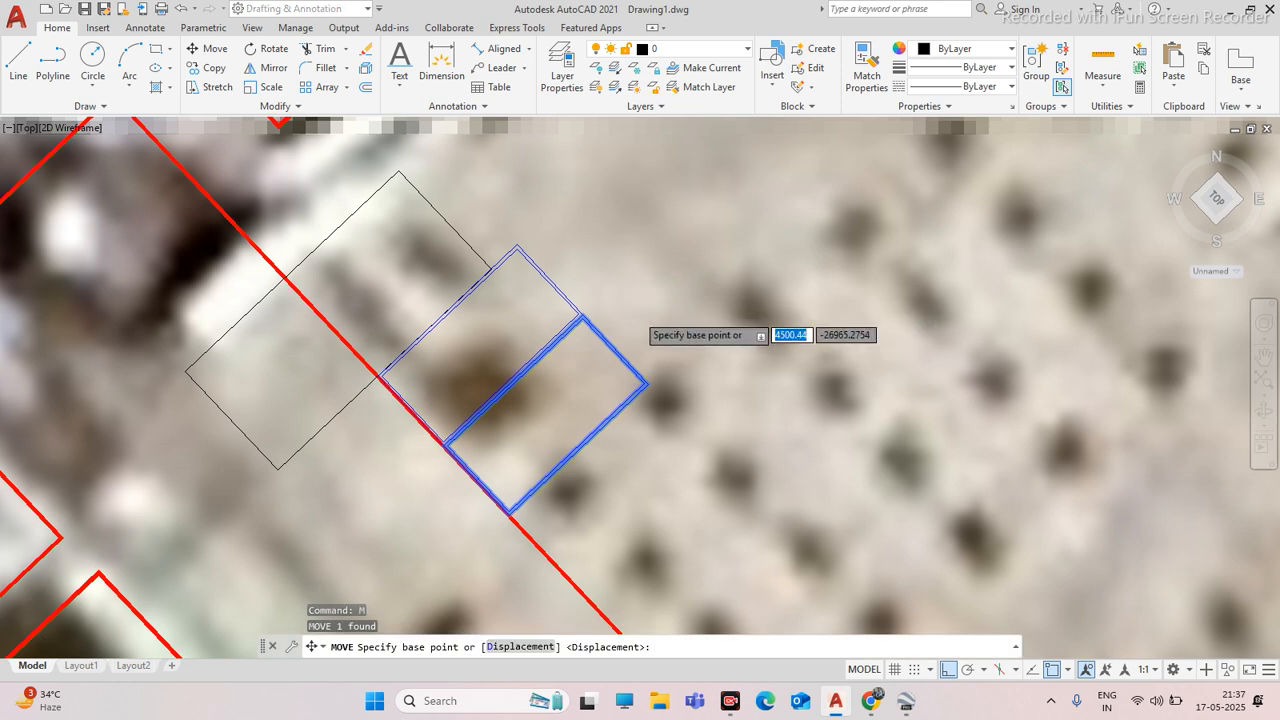
pyautogui.scroll(3, 645, 302)
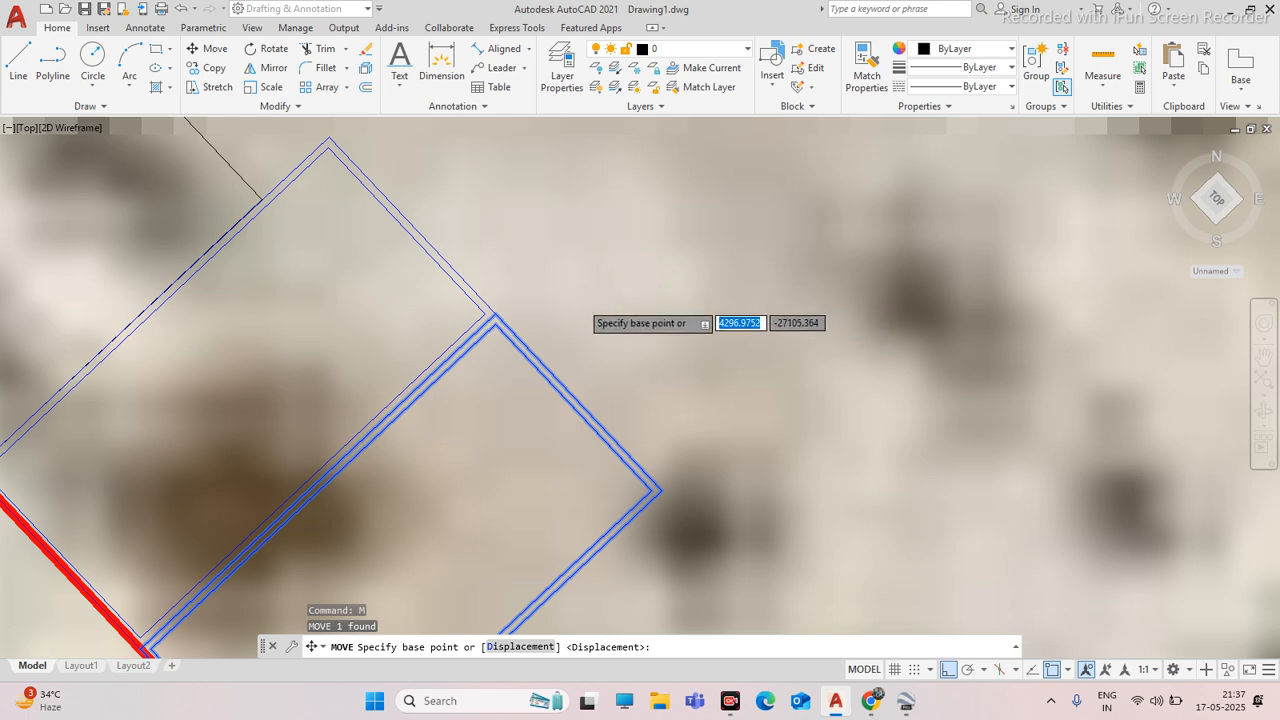
pyautogui.scroll(-4, 585, 310)
pyautogui.press('Escape')
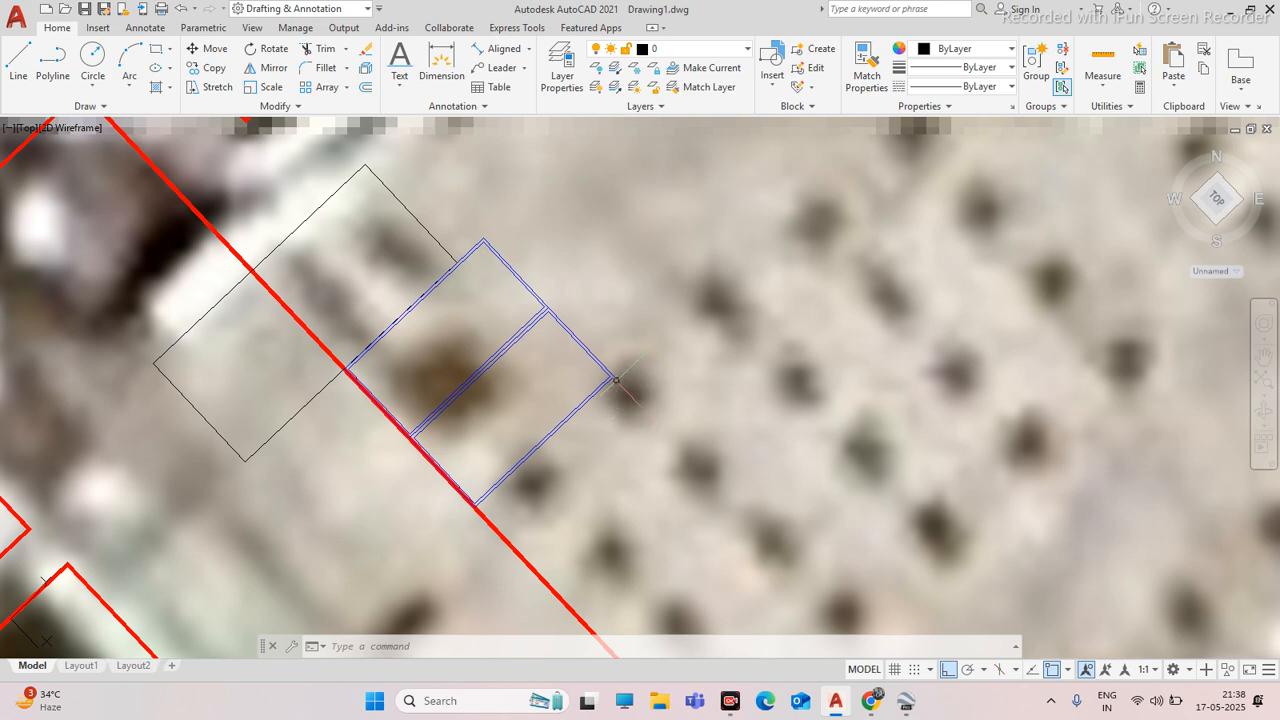
# Move the second panel 20 units southeast along the red line to leave a gap beside the first panel
pyautogui.scroll(-4, 541, 377)
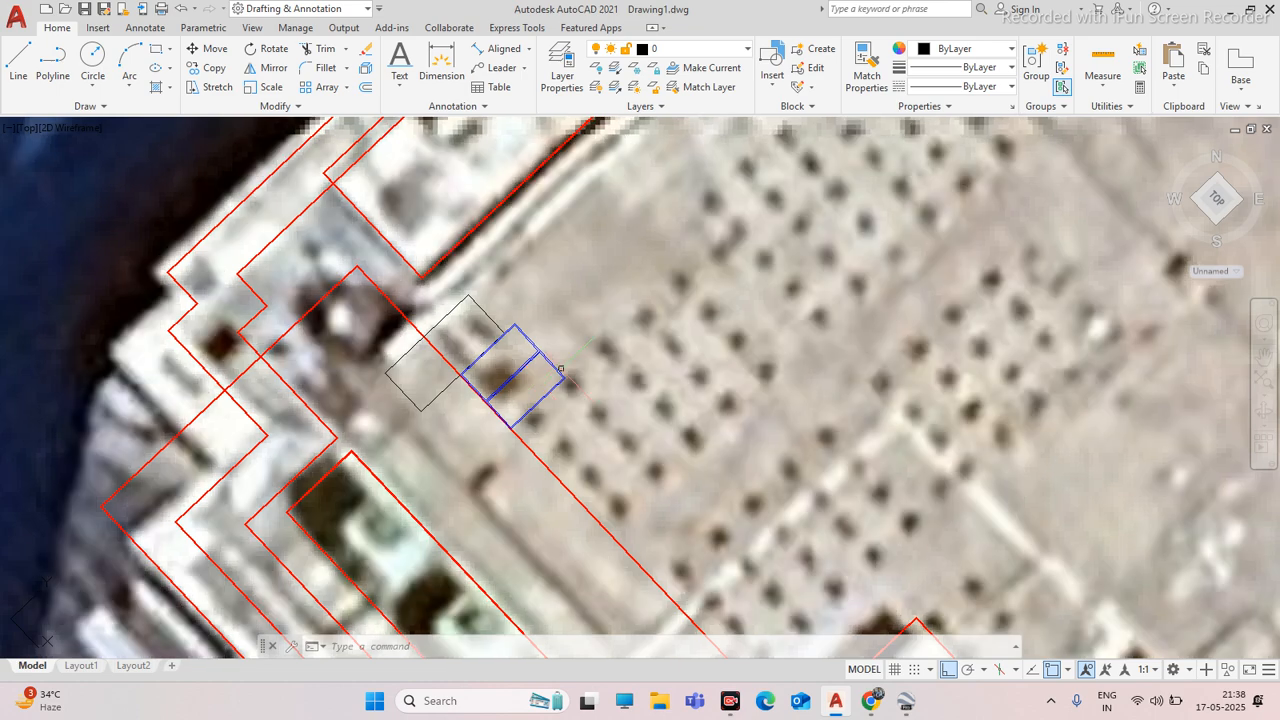
pyautogui.scroll(2, 560, 350)
pyautogui.scroll(4, 546, 354)
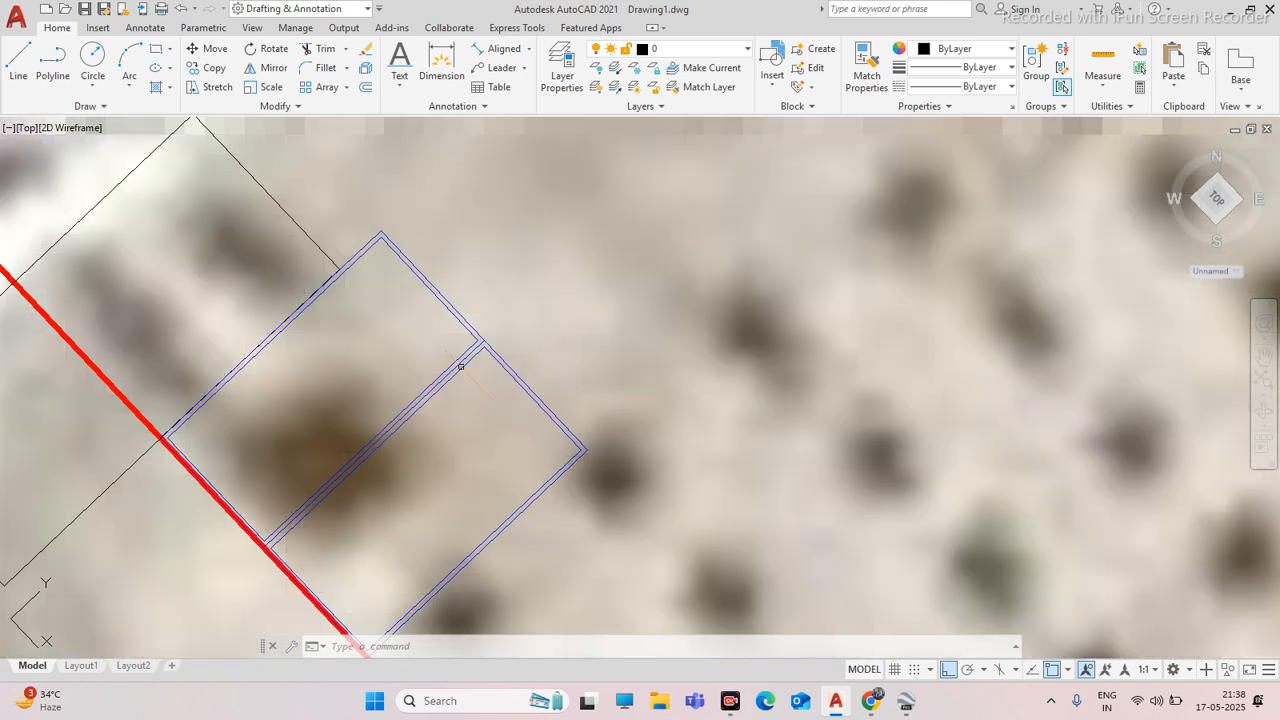
pyautogui.scroll(2, 505, 352)
pyautogui.click(523, 346)
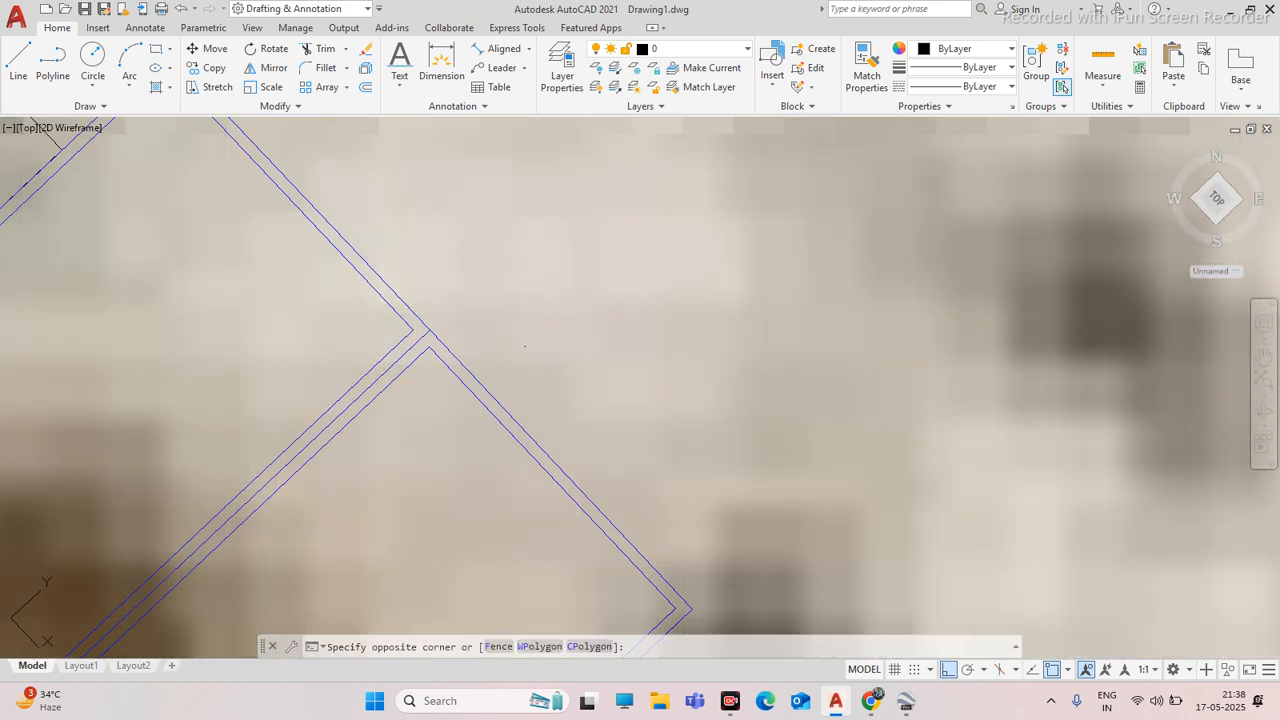
pyautogui.write('M')
pyautogui.press('Return')
pyautogui.click(530, 335)
pyautogui.write('20')
pyautogui.press('Return')
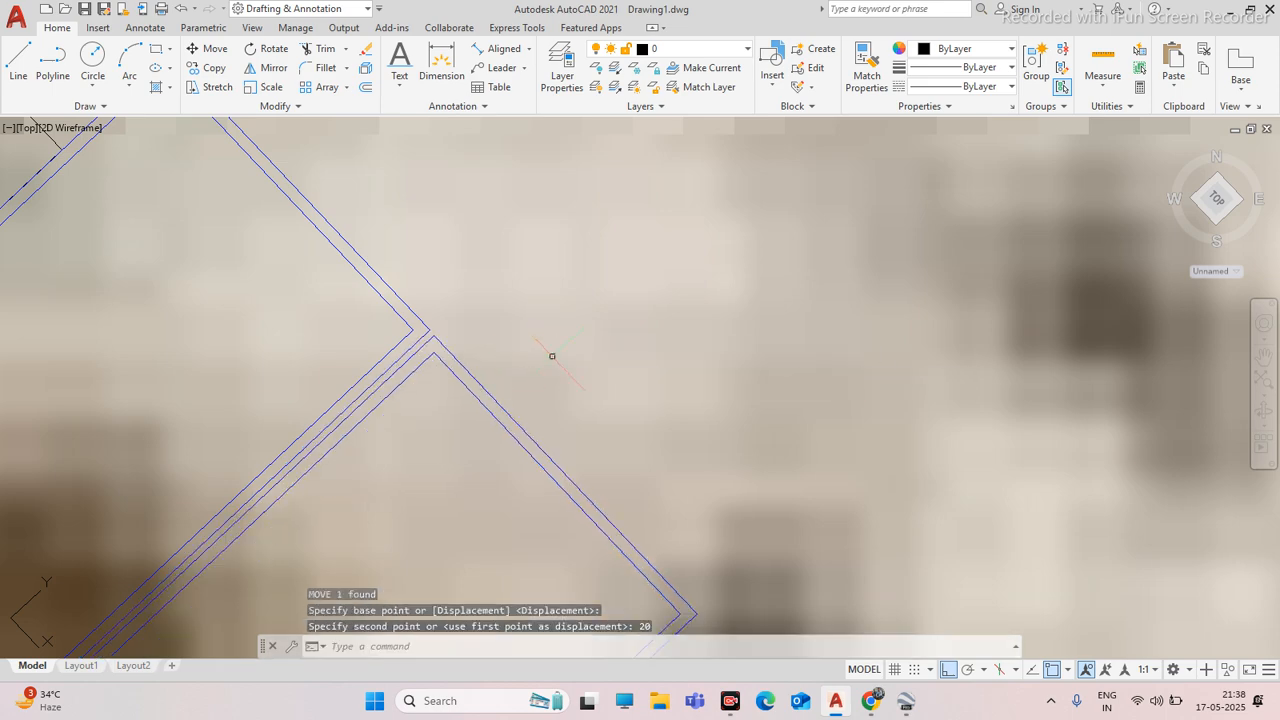
# Examine the gap between the two panels, both up close and in relation to the surrounding roof
pyautogui.scroll(-3, 445, 368)
pyautogui.scroll(1, 460, 360)
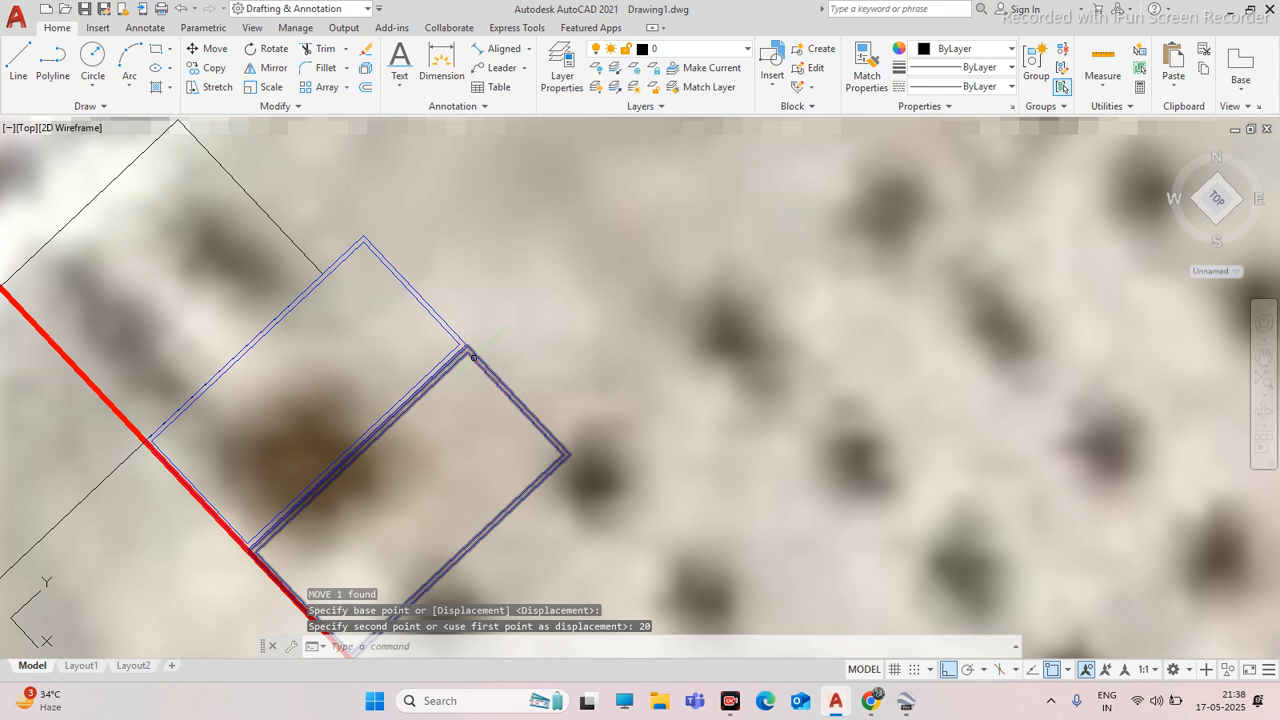
pyautogui.scroll(2, 478, 353)
pyautogui.scroll(-4, 478, 353)
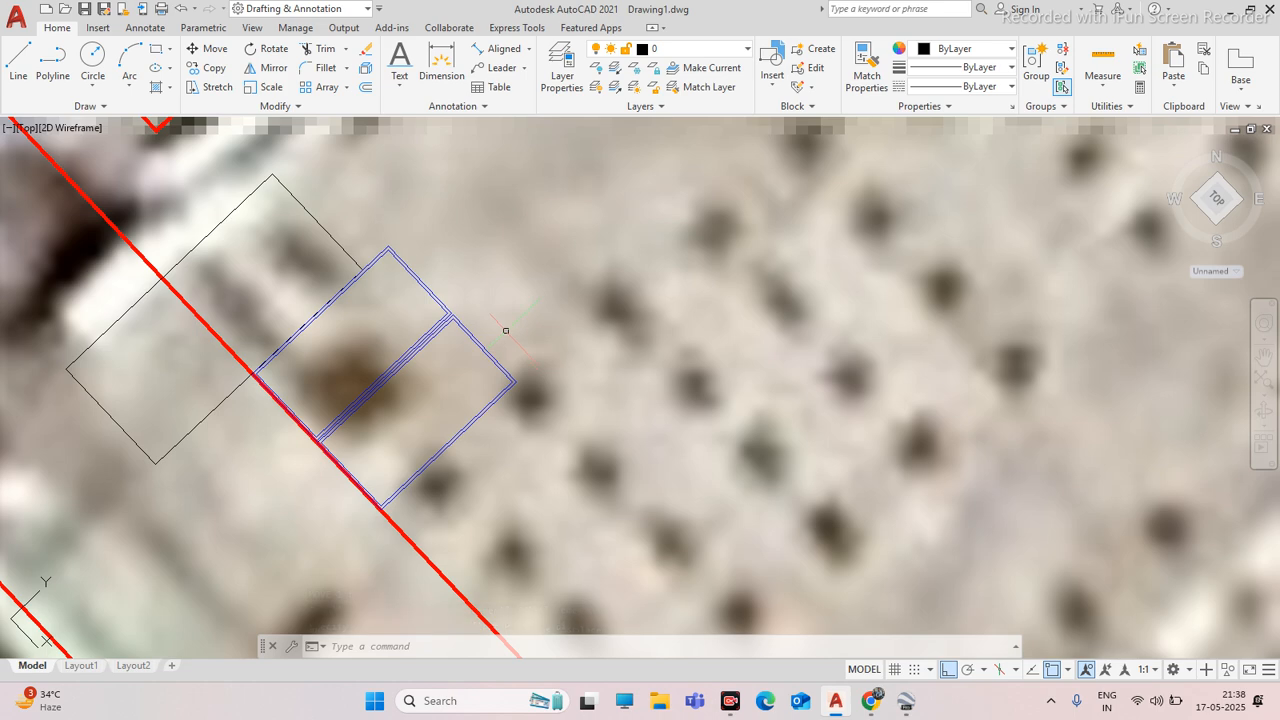
pyautogui.scroll(4, 503, 337)
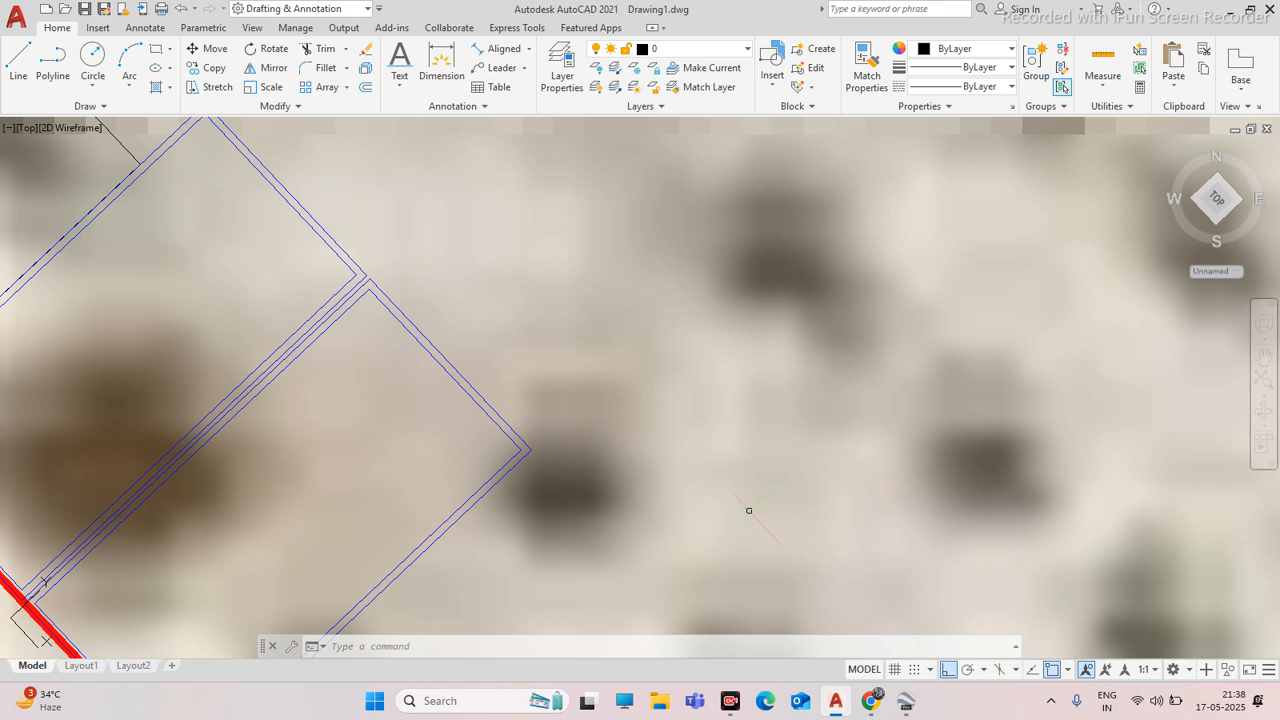
pyautogui.scroll(-3, 745, 462)
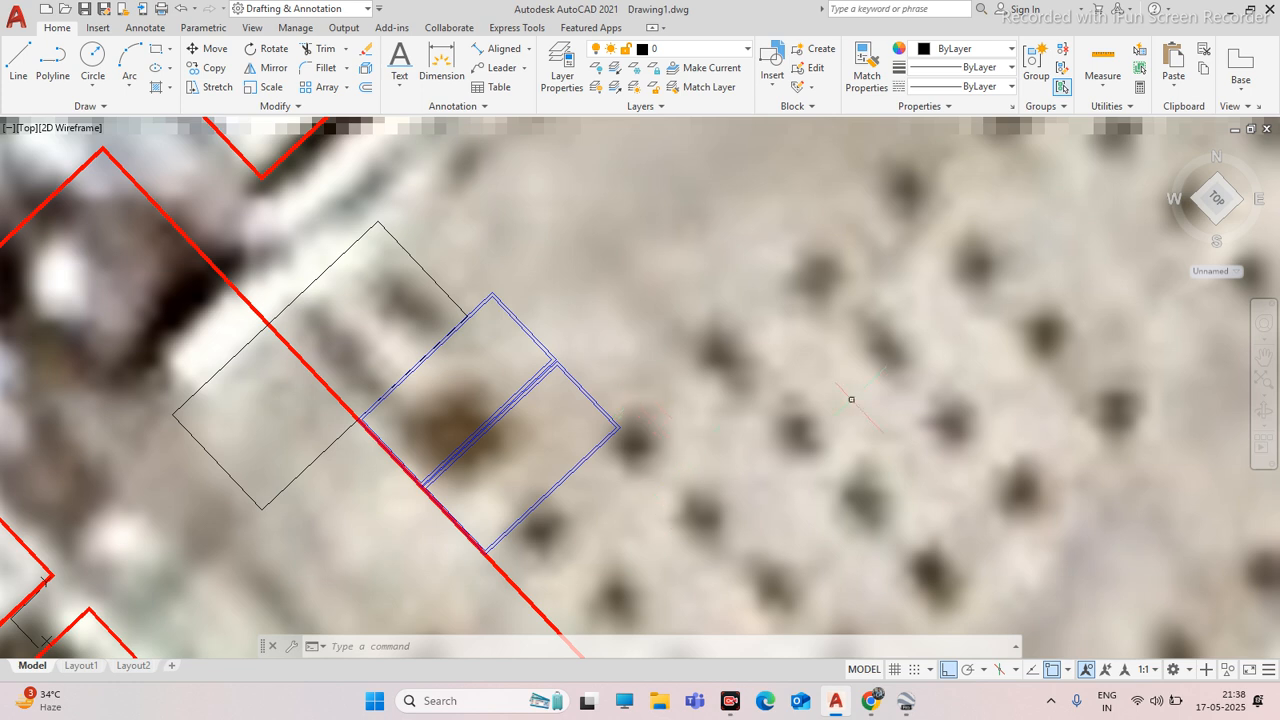
pyautogui.scroll(3, 552, 342)
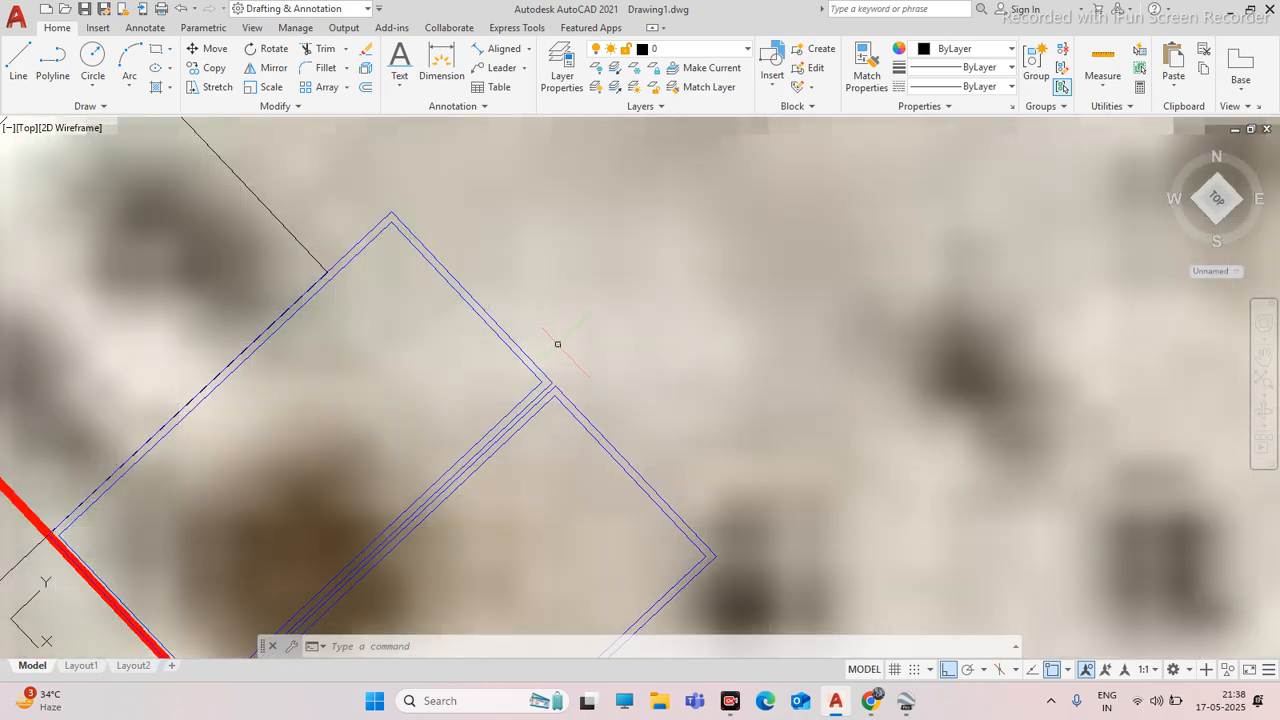
pyautogui.scroll(-5, 557, 343)
pyautogui.scroll(4, 544, 358)
pyautogui.scroll(-8, 544, 358)
pyautogui.scroll(8, 520, 320)
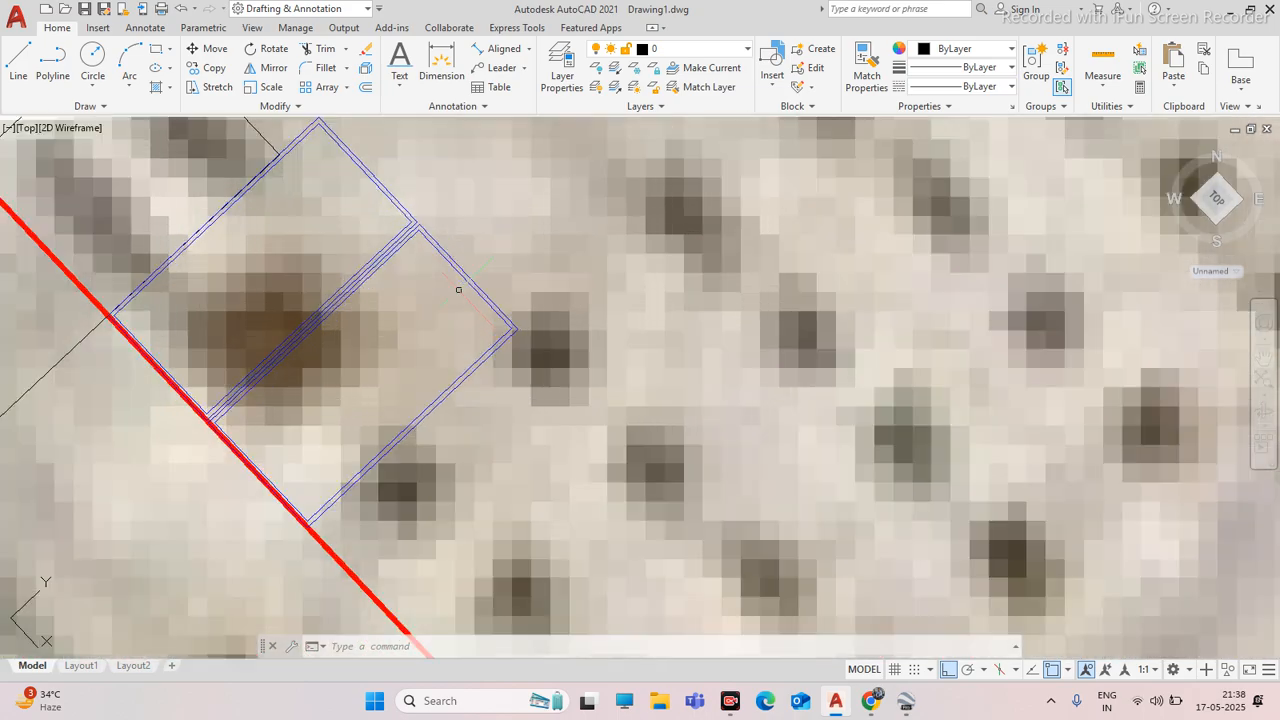
pyautogui.scroll(-6, 588, 297)
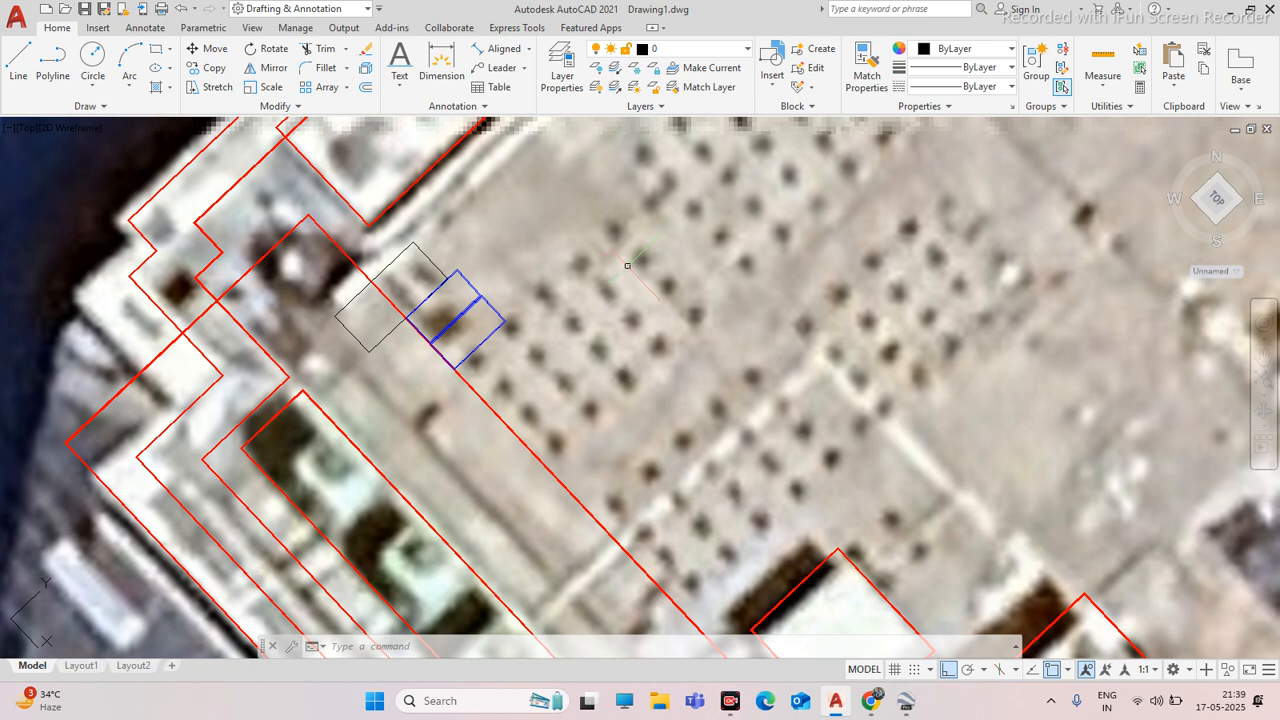
pyautogui.scroll(8, 494, 304)
pyautogui.scroll(2, 469, 271)
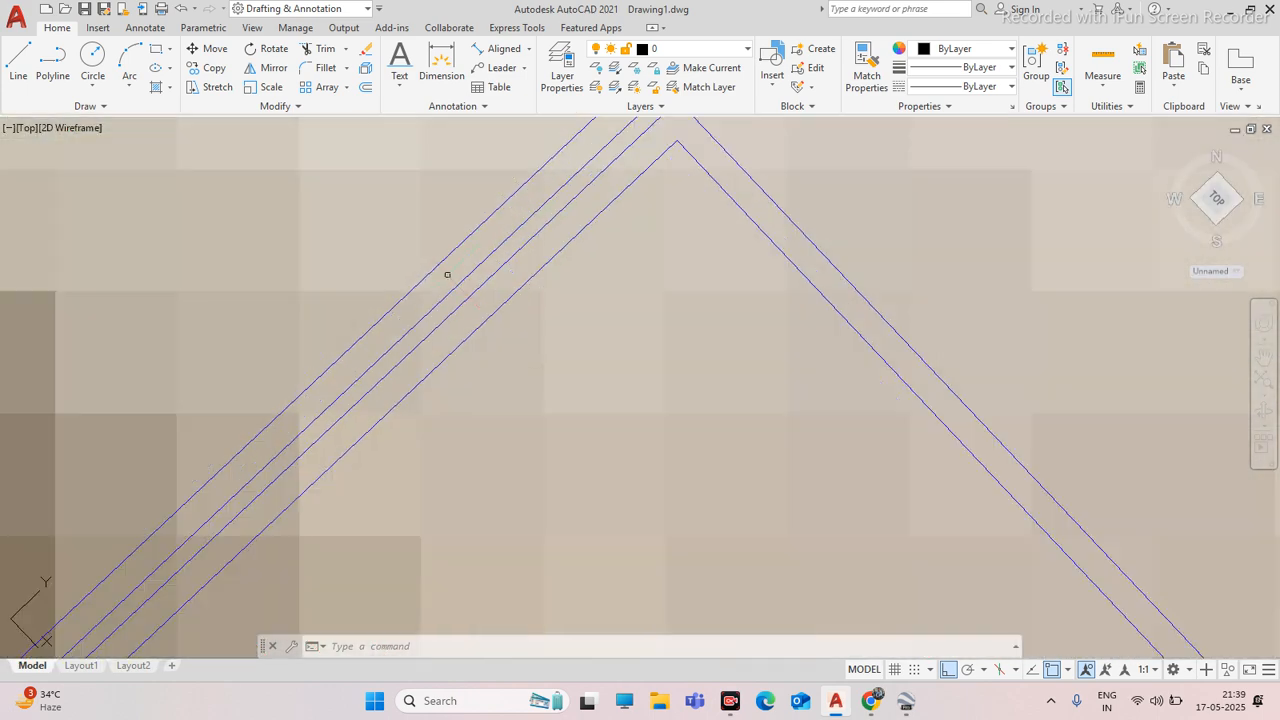
pyautogui.scroll(-3, 520, 255)
pyautogui.scroll(2, 583, 234)
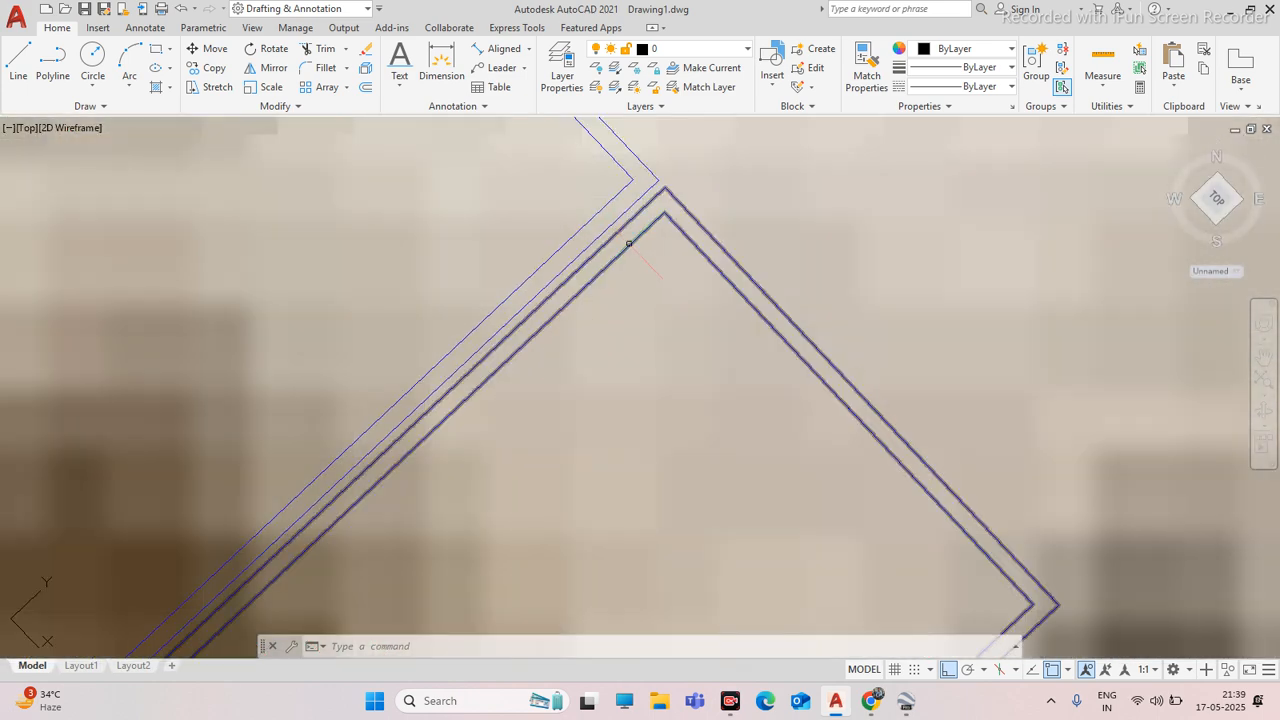
pyautogui.scroll(-3, 536, 261)
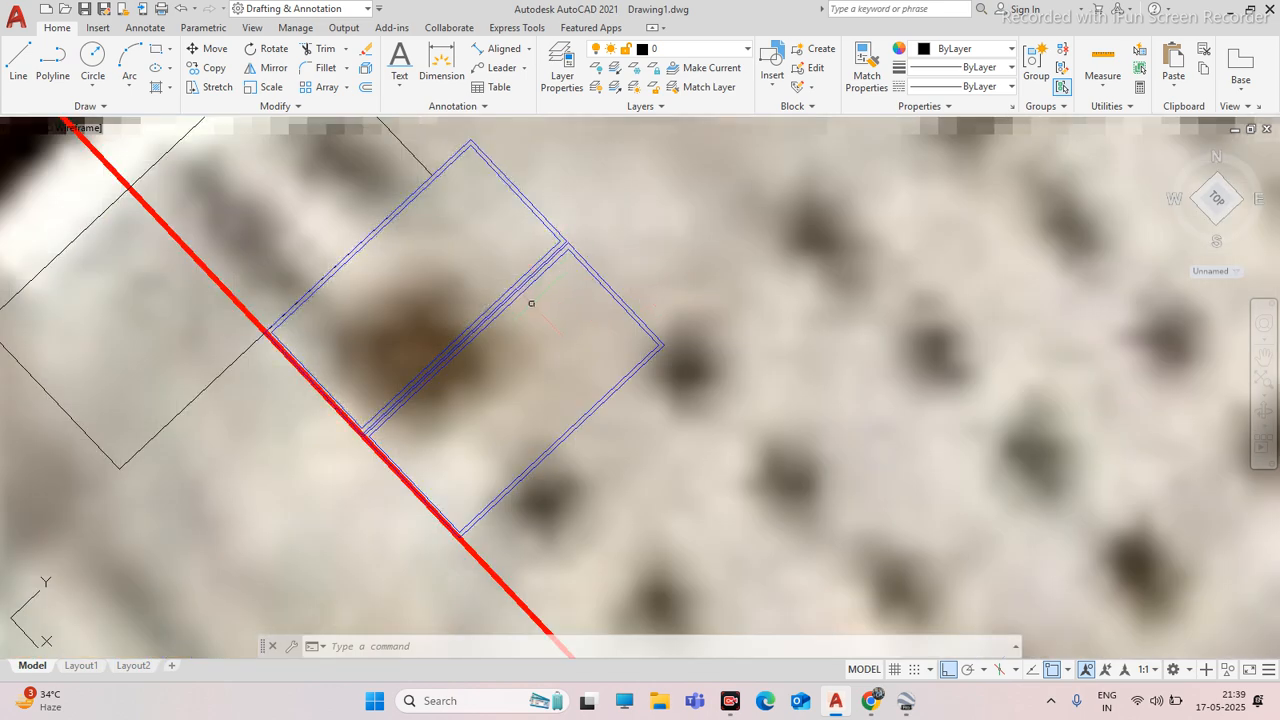
pyautogui.scroll(2, 519, 290)
pyautogui.scroll(2, 540, 268)
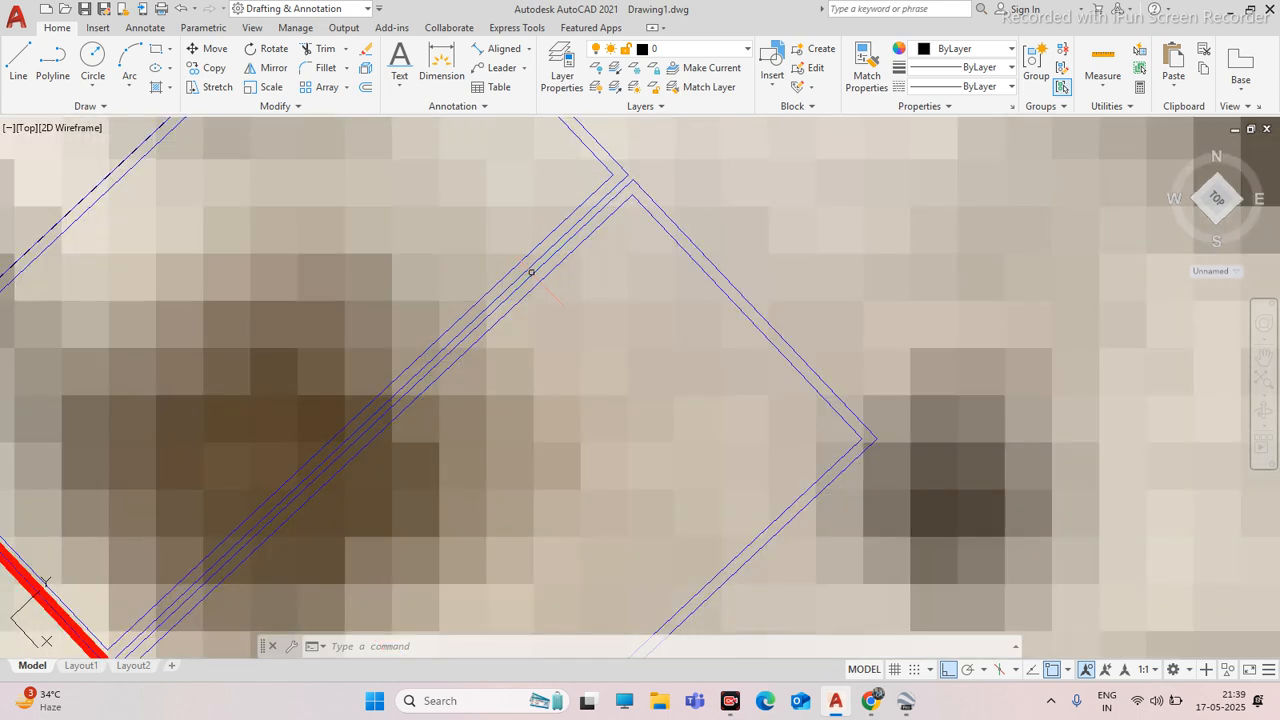
pyautogui.scroll(2, 543, 264)
# Move the second panel's northern corner back onto the first panel's eastern corner to close the gap
pyautogui.scroll(-4, 600, 245)
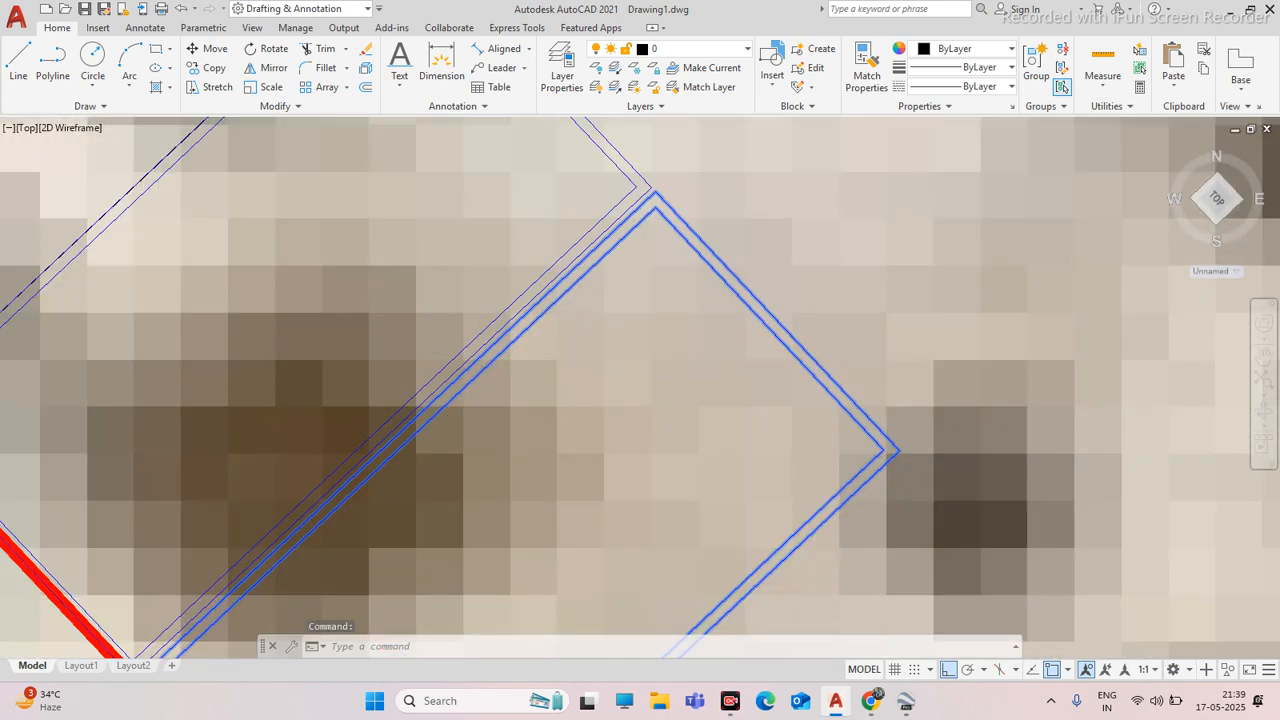
pyautogui.write('m')
pyautogui.press('space')
pyautogui.scroll(4, 640, 222)
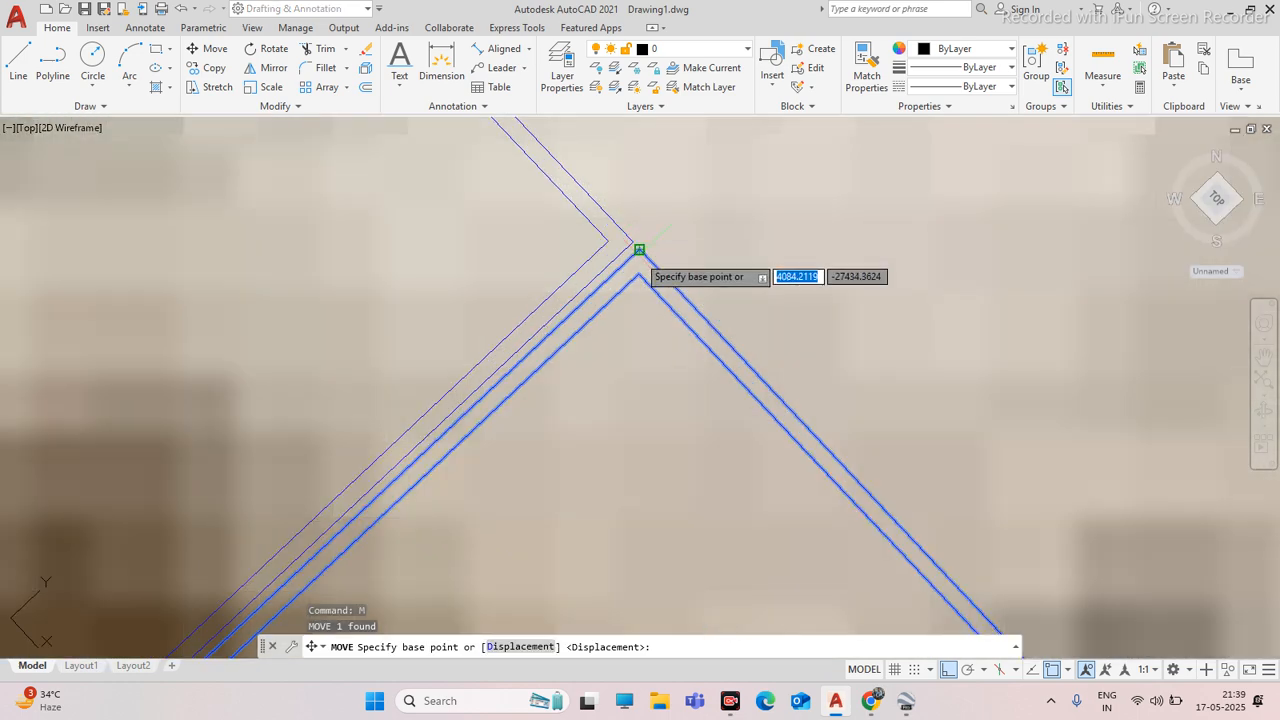
pyautogui.click(640, 249)
pyautogui.press('Escape')
pyautogui.scroll(-4, 628, 258)
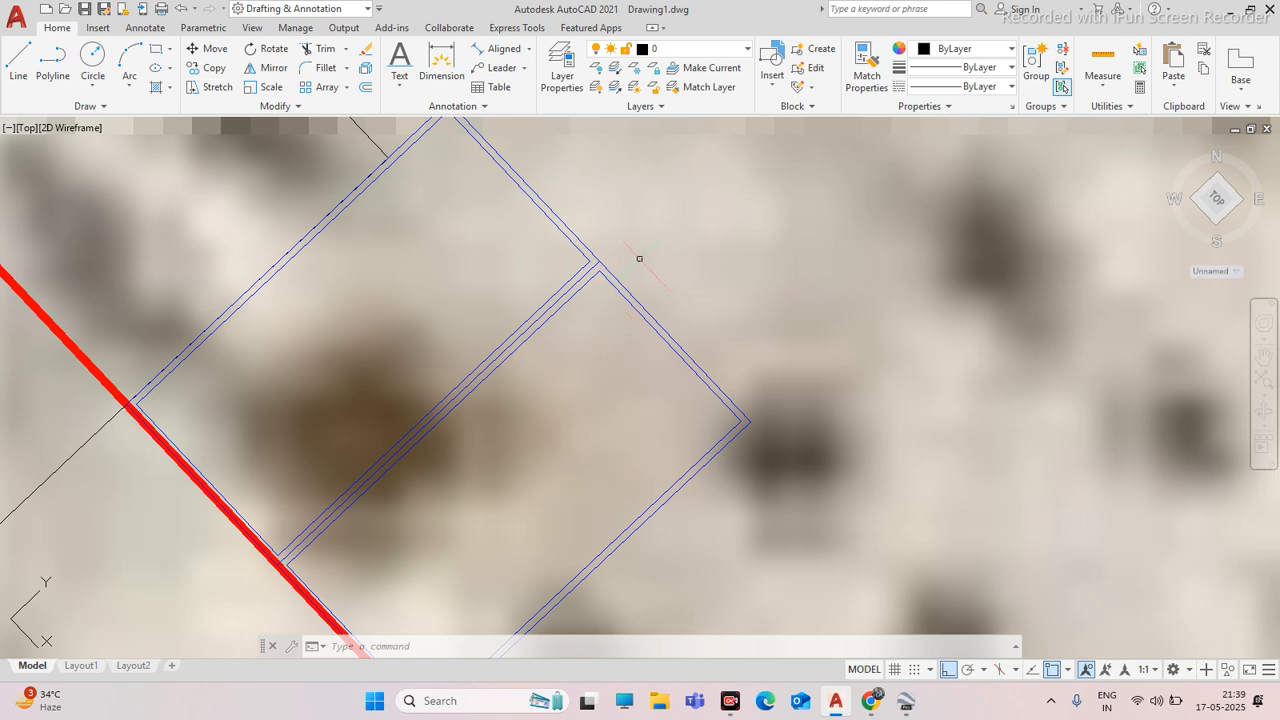
# Space the second panel 20 units from the first by moving it southeast, parallel to the red line
pyautogui.scroll(-4, 632, 263)
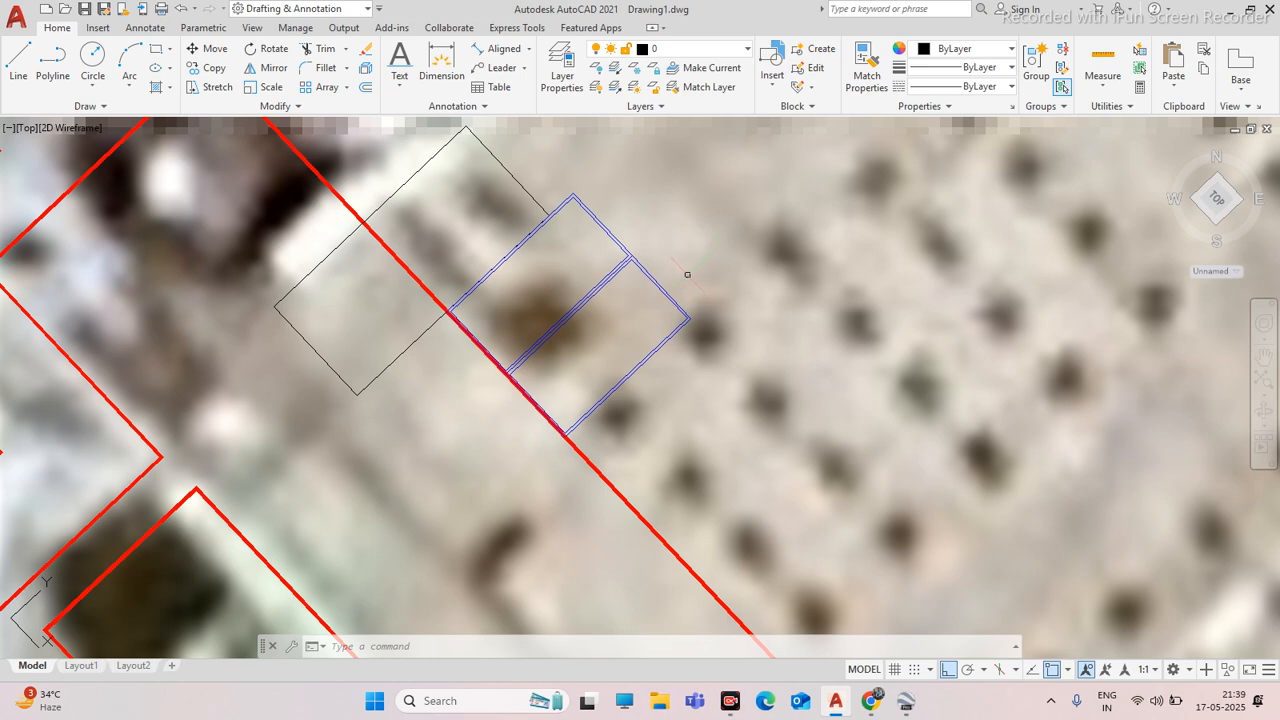
pyautogui.scroll(4, 661, 267)
pyautogui.click(670, 235)
pyautogui.click(632, 312)
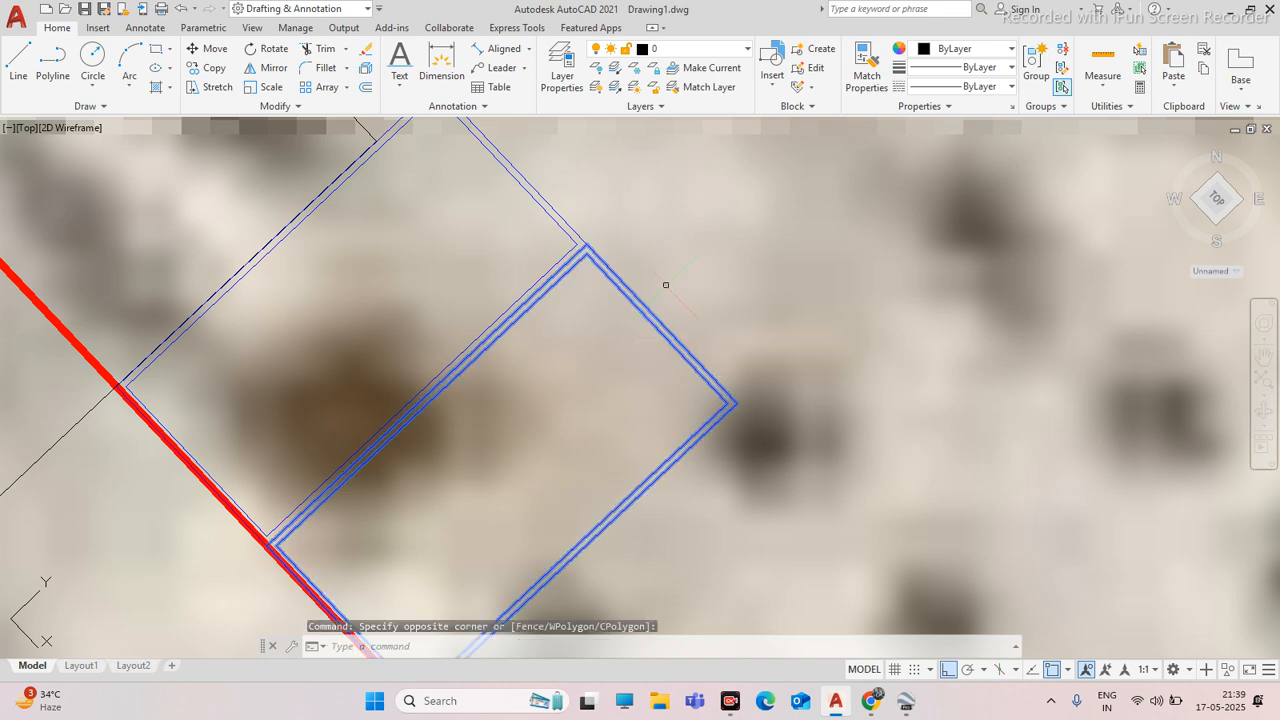
pyautogui.write('m')
pyautogui.press('Return')
pyautogui.click(690, 275)
pyautogui.write('20')
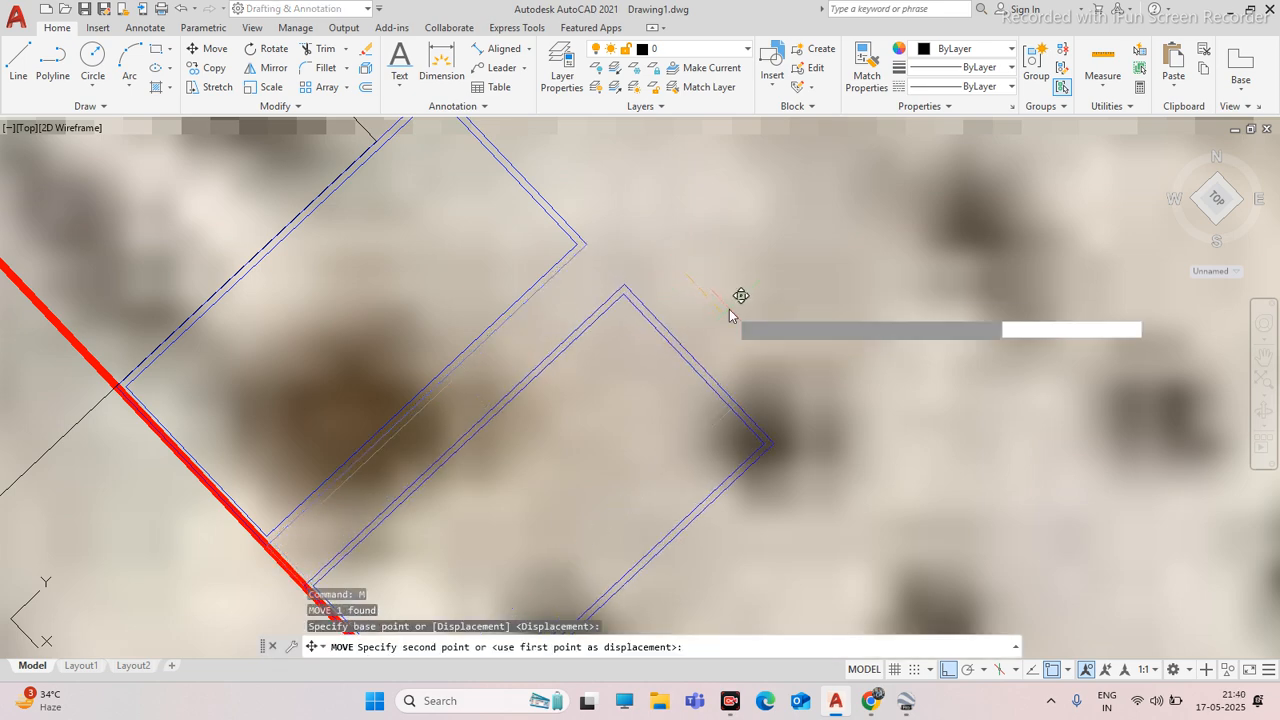
pyautogui.press('Return')
pyautogui.scroll(-2, 705, 289)
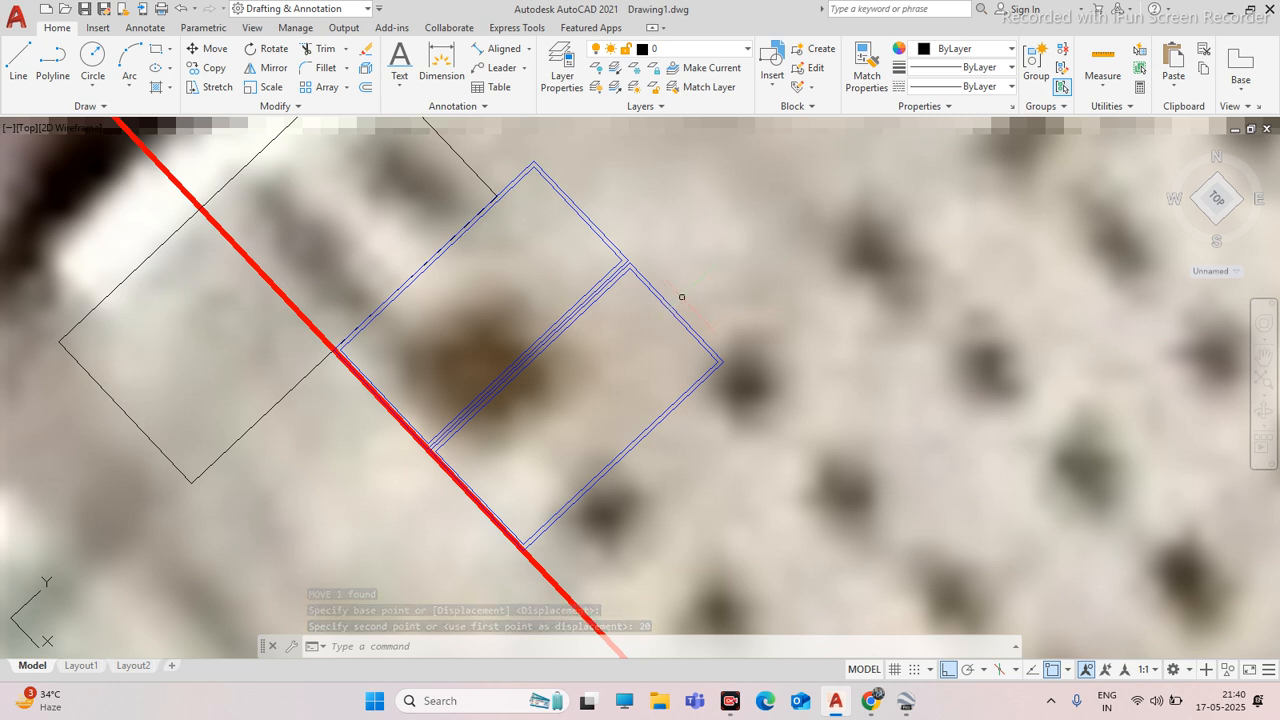
# Copy the second panel as a 20-item array running southeast along the red line, spaced by matching corners of the first two panels
pyautogui.scroll(-8, 700, 285)
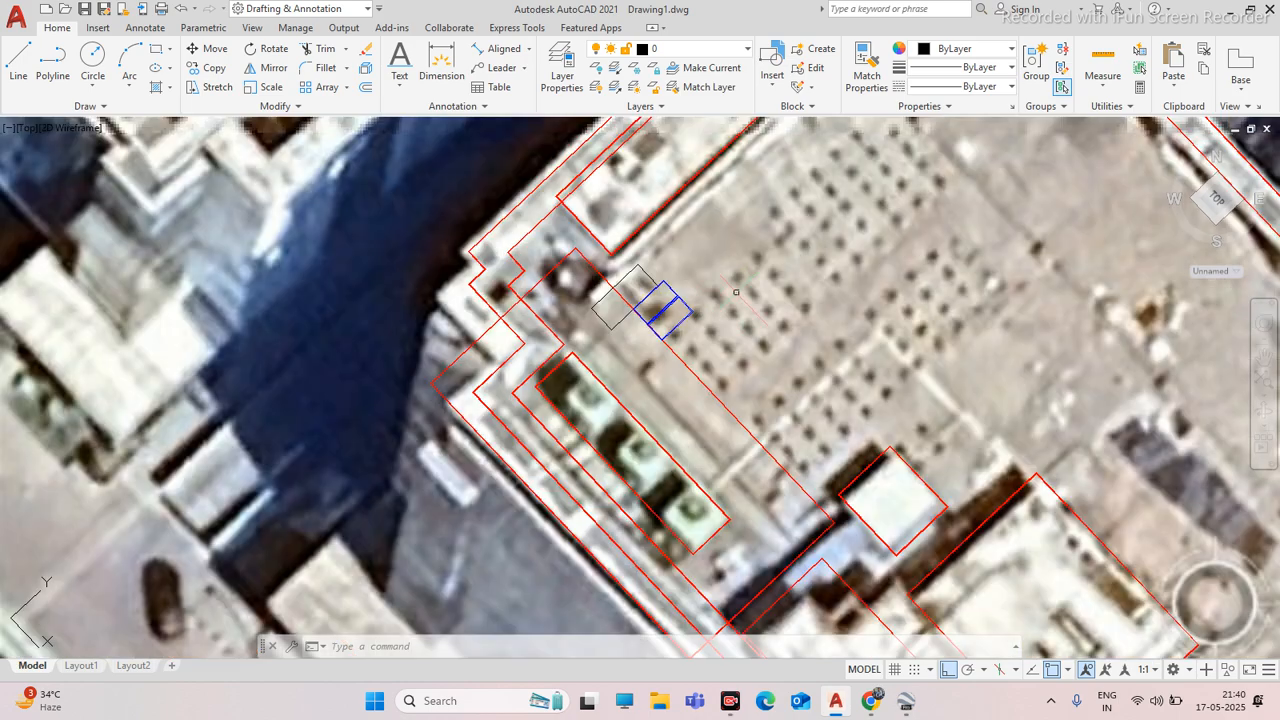
pyautogui.scroll(10, 737, 299)
pyautogui.click(744, 258)
pyautogui.click(679, 282)
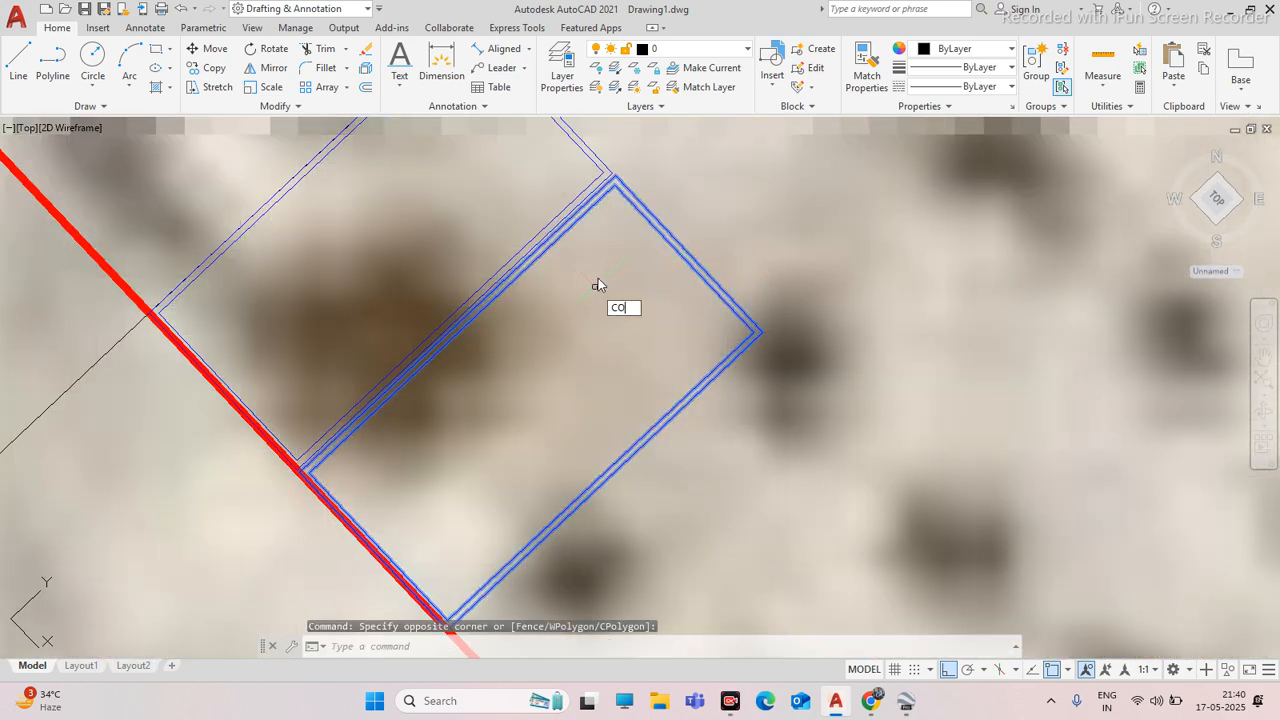
pyautogui.write('CO')
pyautogui.press('Return')
pyautogui.scroll(-3, 605, 270)
pyautogui.scroll(8, 615, 232)
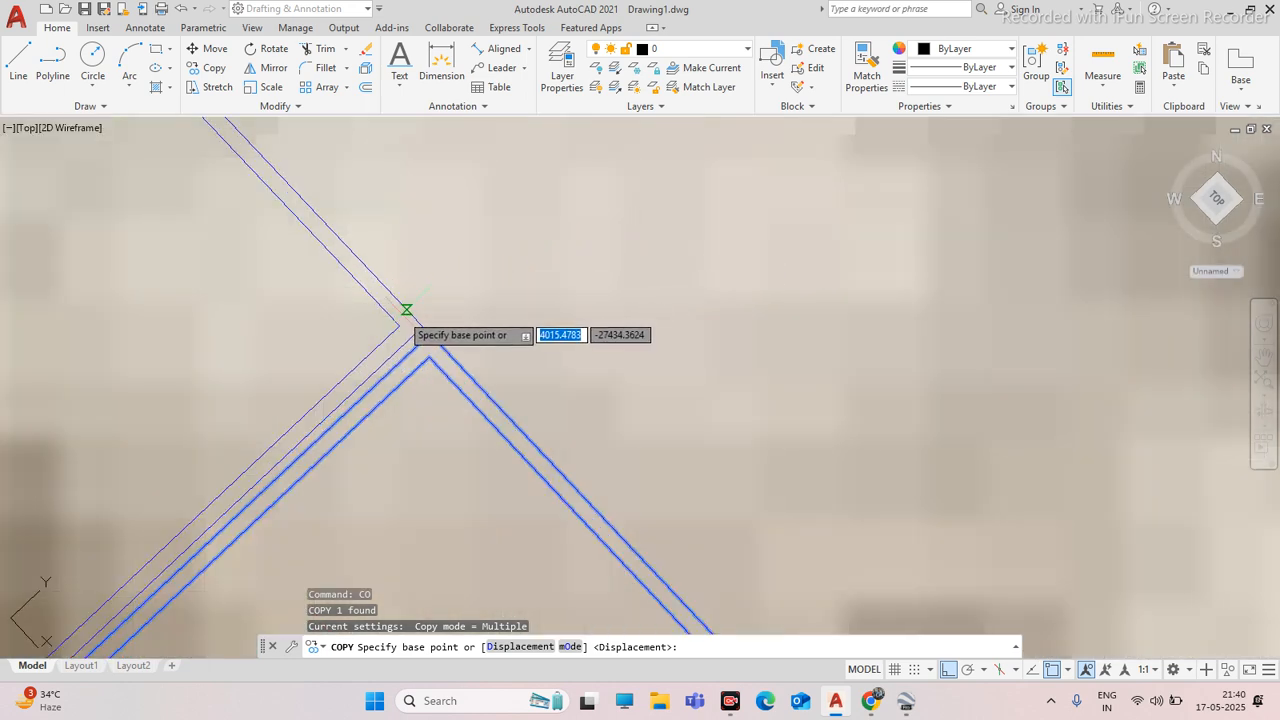
pyautogui.click(406, 310)
pyautogui.scroll(-2, 420, 325)
pyautogui.write('A')
pyautogui.press('Return')
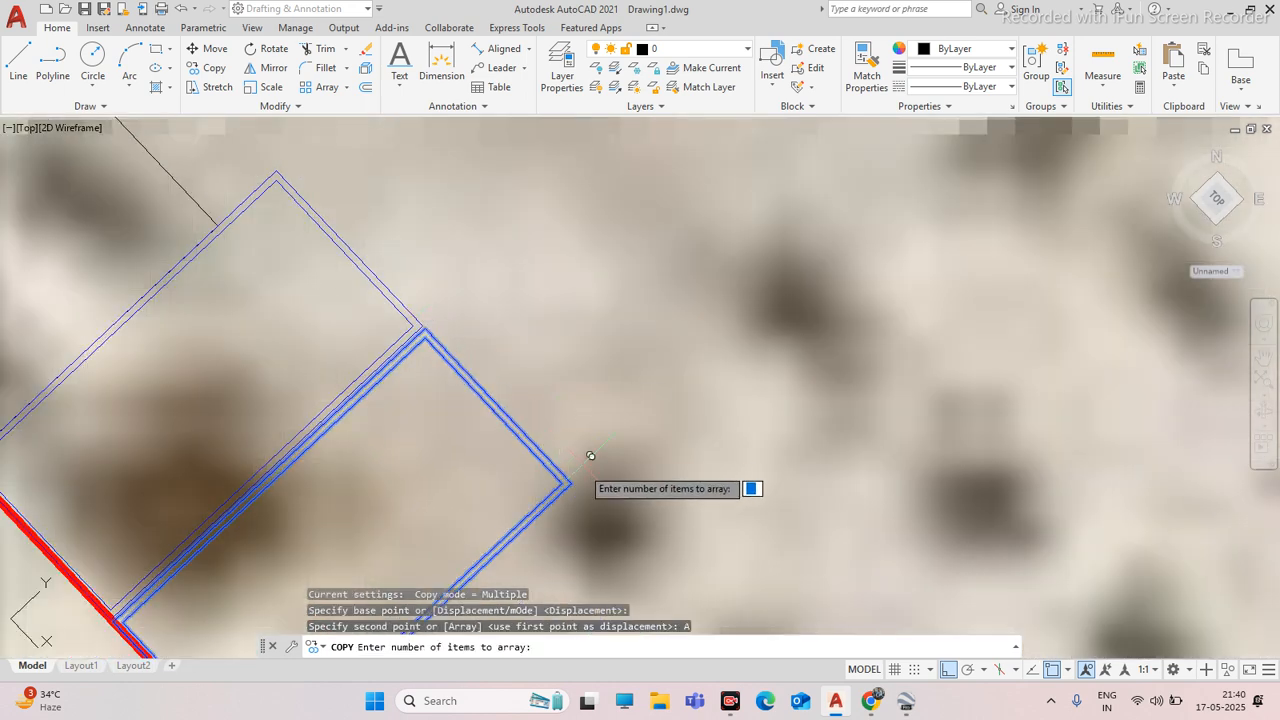
pyautogui.write('20')
pyautogui.press('Return')
pyautogui.scroll(4, 580, 470)
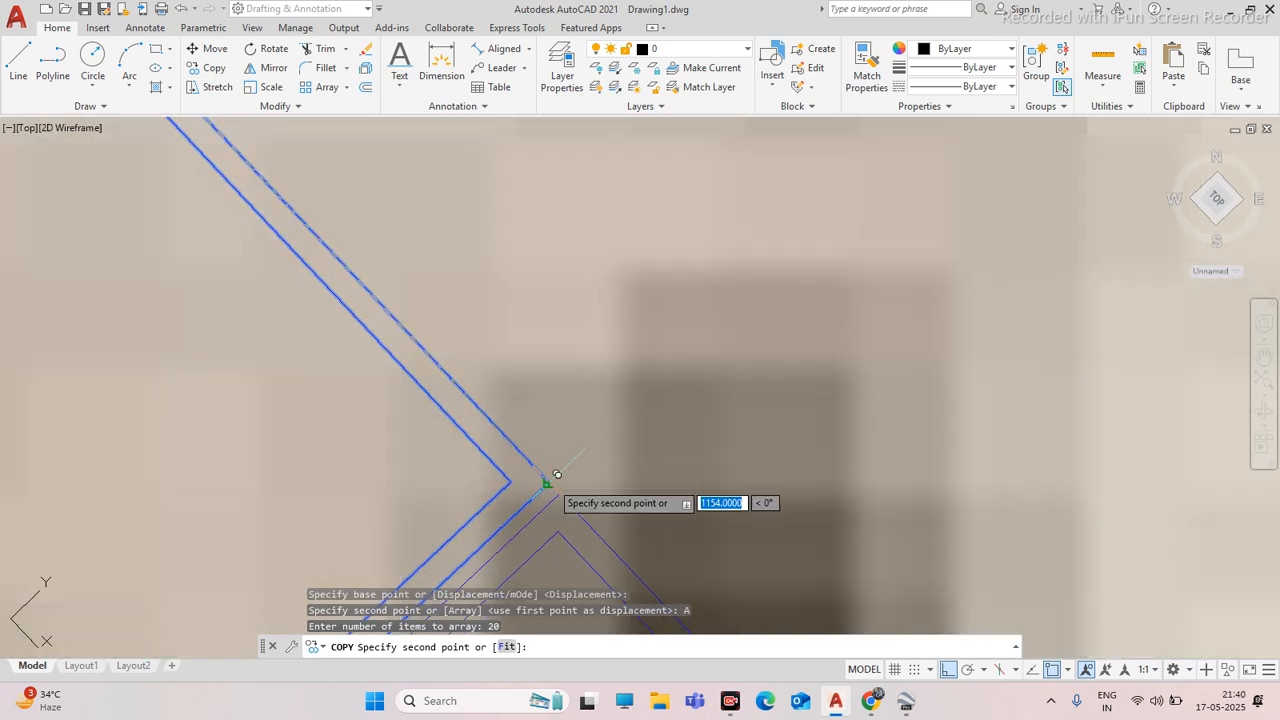
pyautogui.click(555, 476)
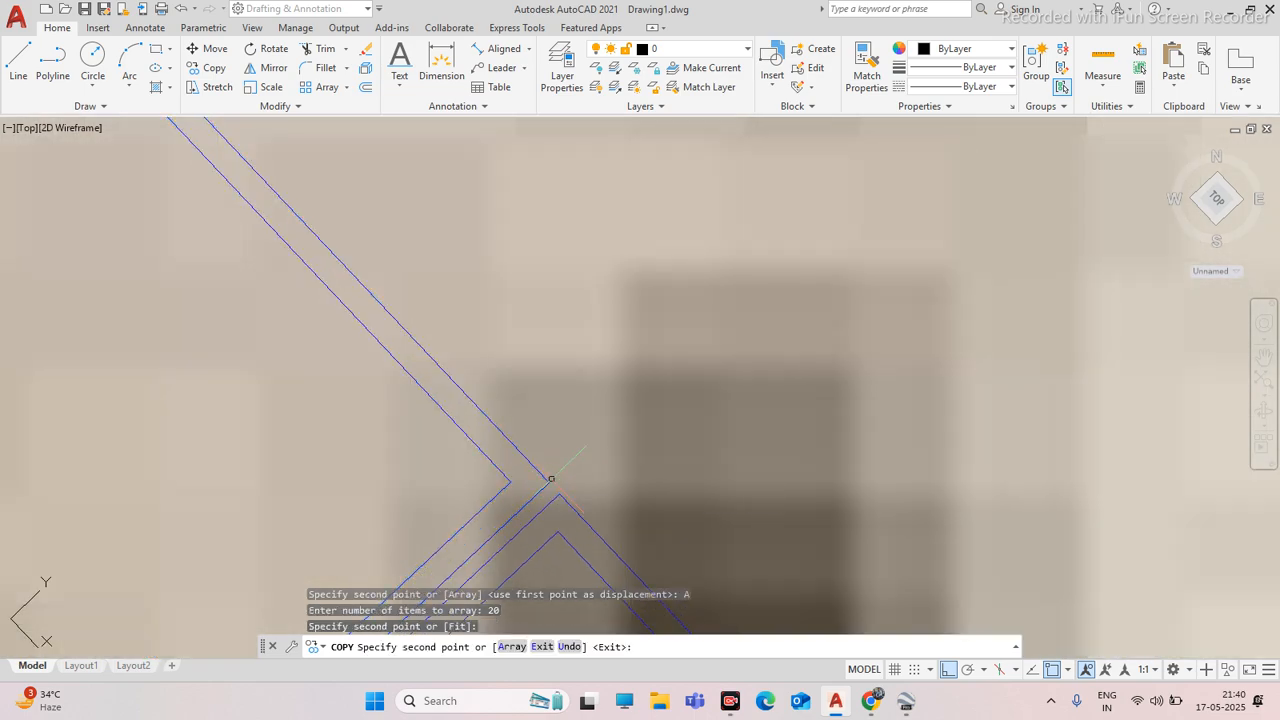
pyautogui.press('Escape')
pyautogui.scroll(-6, 560, 330)
# Delete the arrayed panels that run into the white square rooftop structure and the dark strip southeast of it
pyautogui.scroll(5, 700, 486)
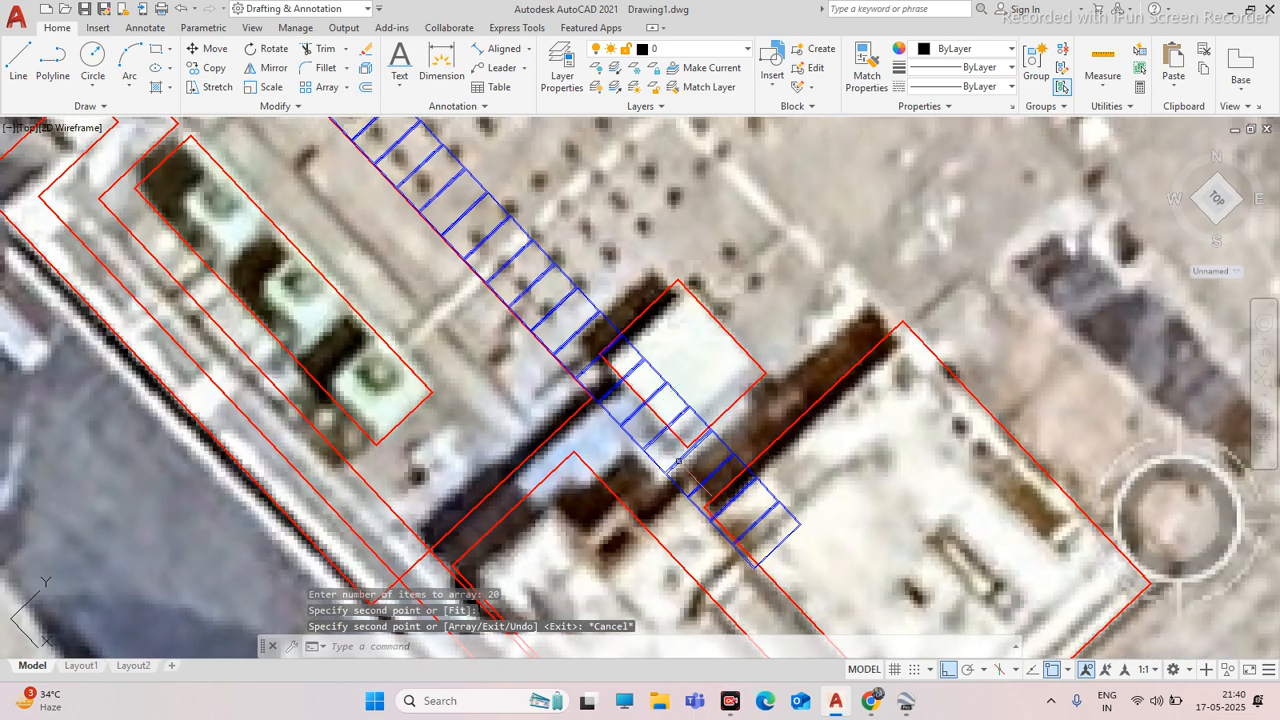
pyautogui.click(688, 348)
pyautogui.scroll(3, 658, 400)
pyautogui.click(666, 391)
pyautogui.press('Delete')
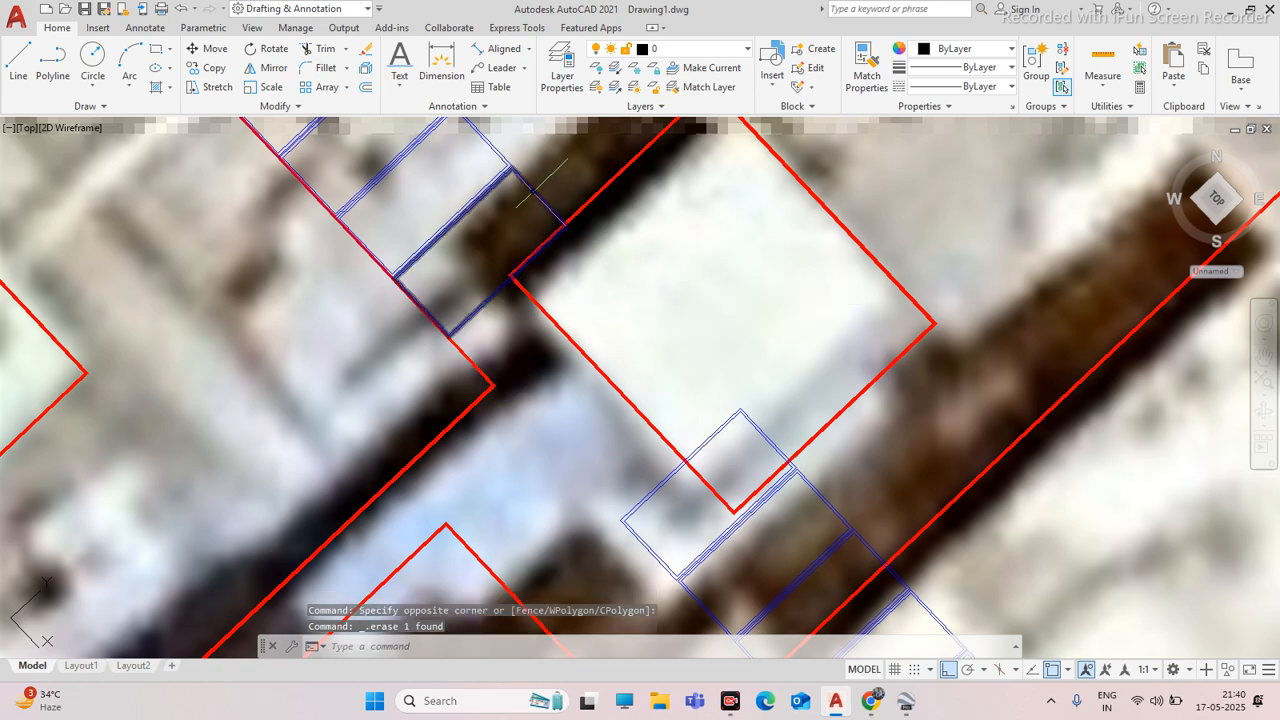
pyautogui.scroll(-5, 590, 275)
pyautogui.scroll(4, 654, 293)
pyautogui.scroll(5, 660, 298)
pyautogui.click(663, 303)
pyautogui.click(623, 352)
pyautogui.press('Delete')
pyautogui.click(515, 209)
pyautogui.click(497, 214)
pyautogui.press('Delete')
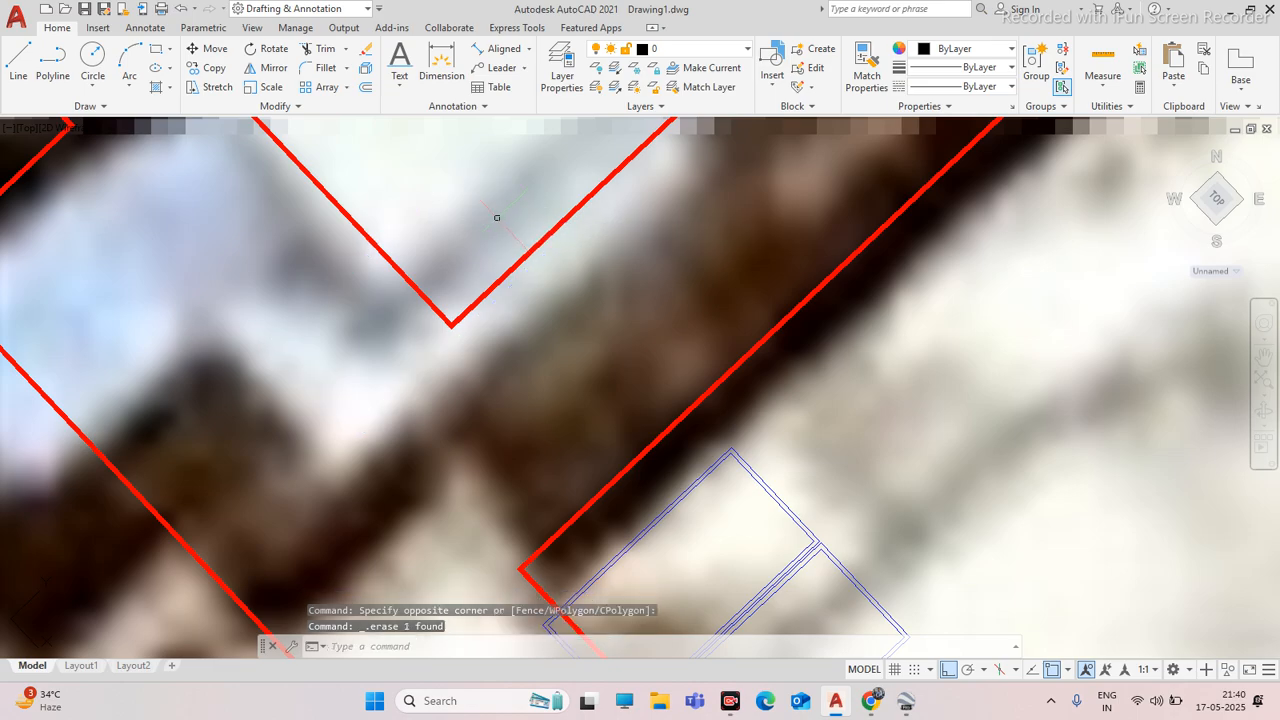
# Delete the leftover arrayed panels on the large roof structure at the row's southeastern end
pyautogui.scroll(-6, 555, 222)
pyautogui.scroll(2, 640, 273)
pyautogui.click(629, 280)
pyautogui.click(590, 325)
pyautogui.press('Delete')
pyautogui.scroll(-4, 636, 325)
pyautogui.scroll(-5, 600, 300)
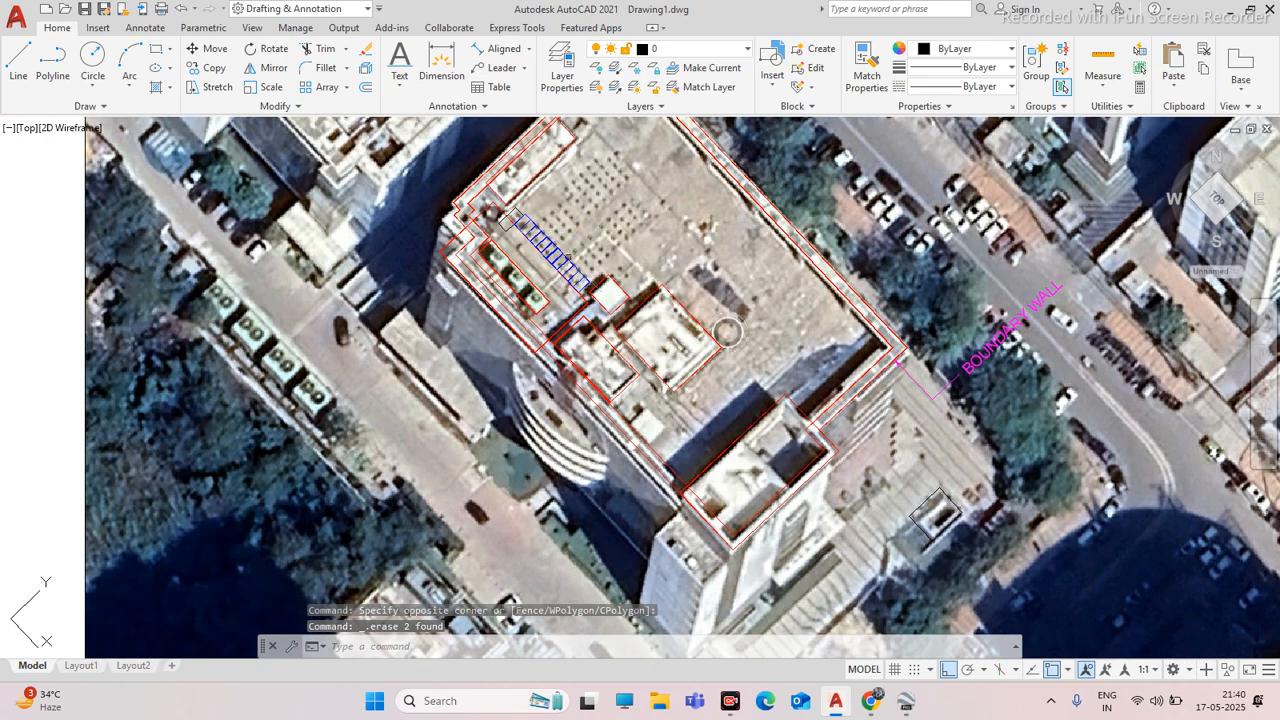
pyautogui.scroll(8, 570, 290)
pyautogui.click(610, 268)
pyautogui.click(557, 306)
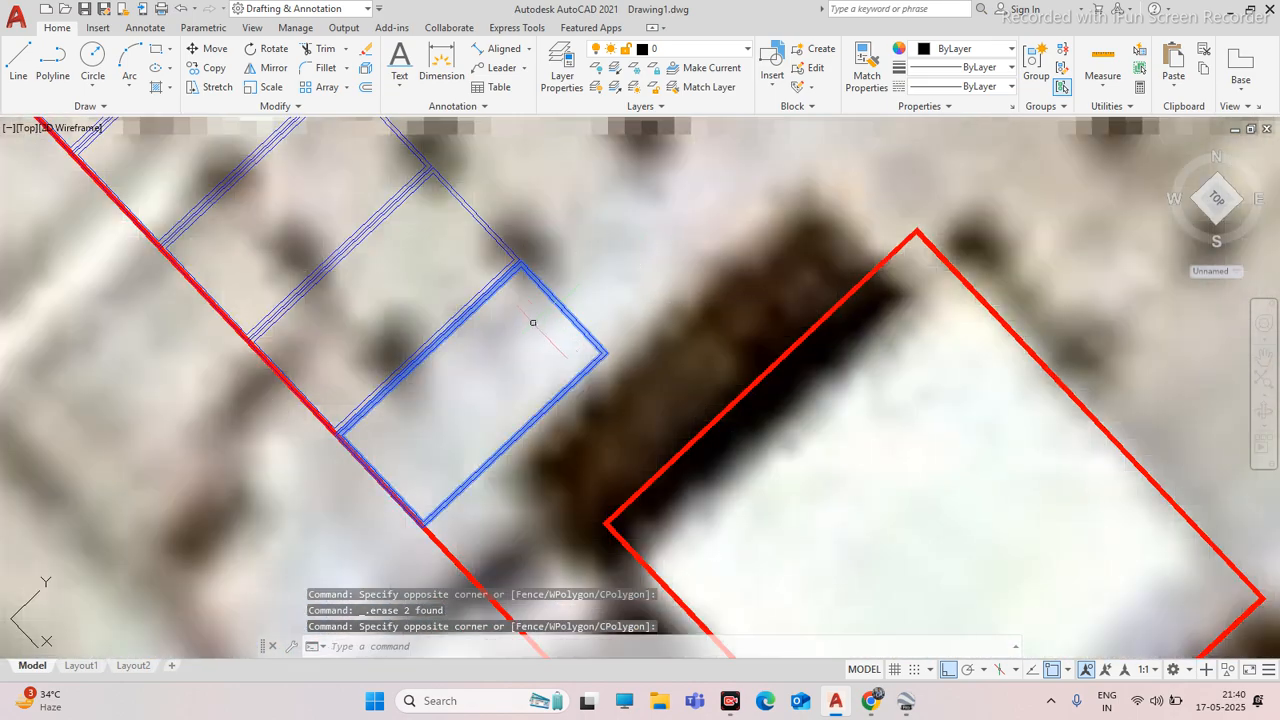
pyautogui.write('CO')
pyautogui.press('Return')
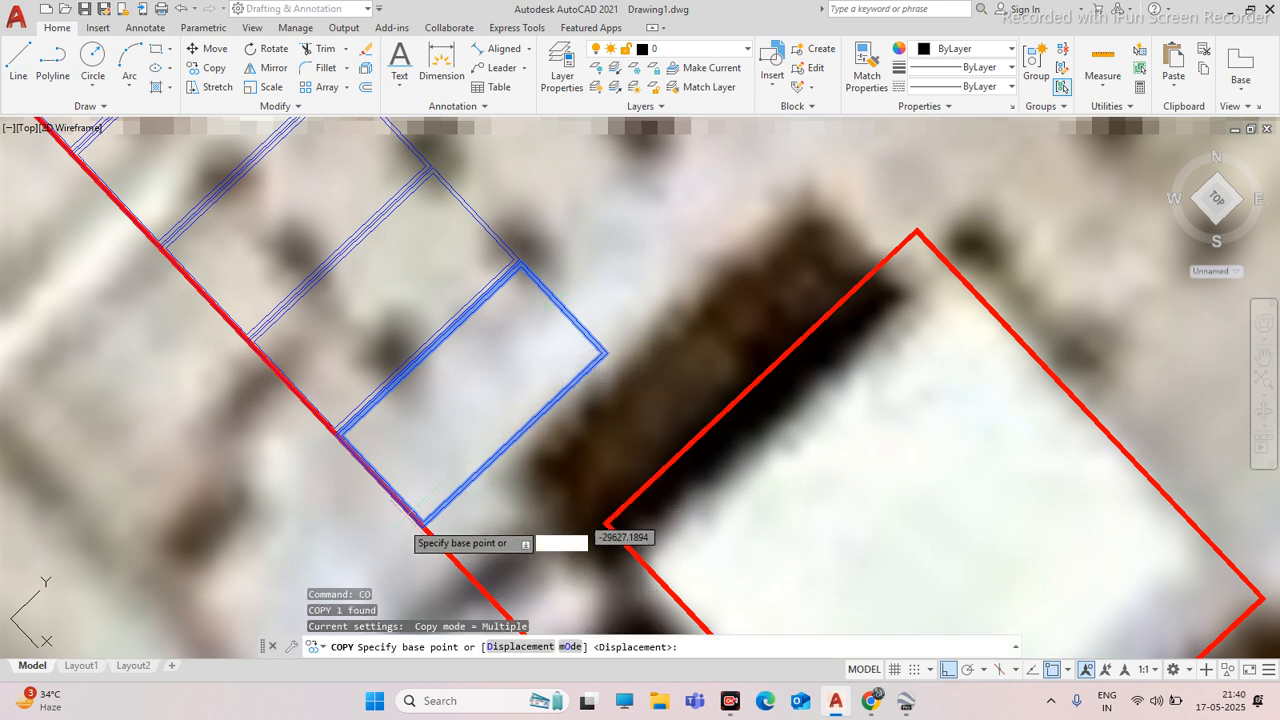
pyautogui.press('Escape')
# Copy the row's last panel northeast, from its southern corner to its eastern corner, to begin a second row
pyautogui.click(591, 289)
pyautogui.click(526, 344)
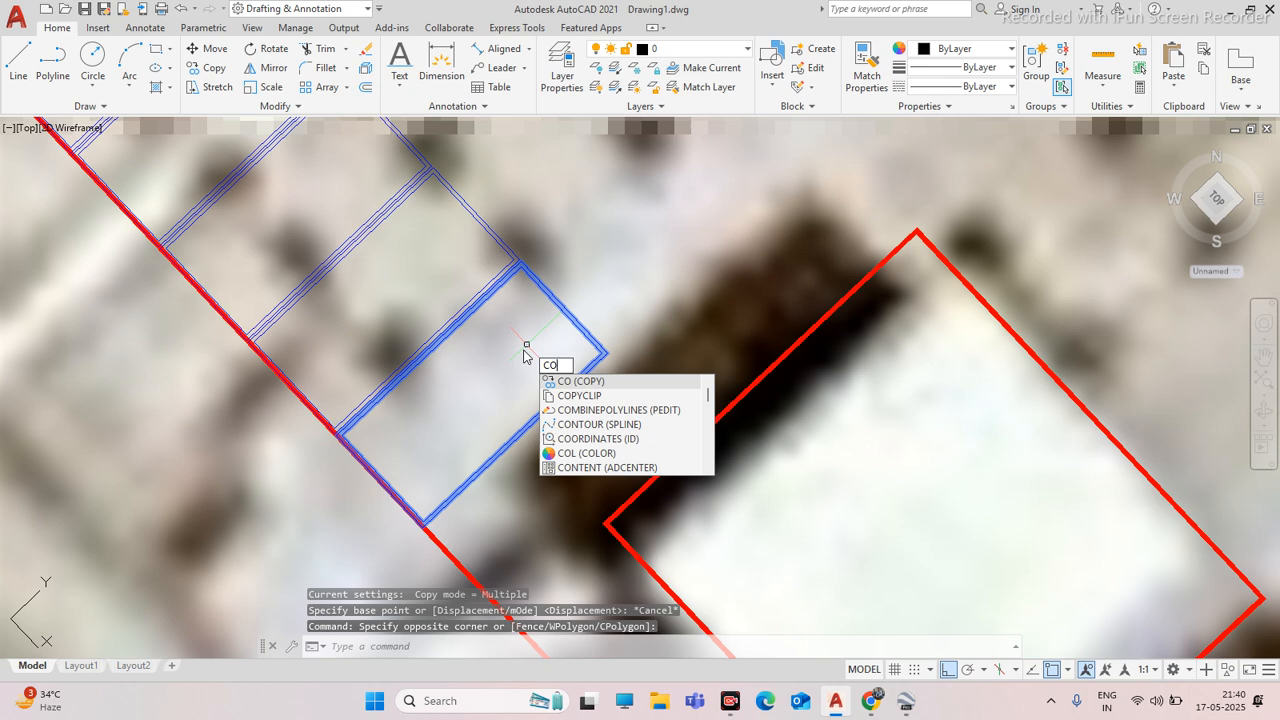
pyautogui.press('Return')
pyautogui.scroll(5, 430, 540)
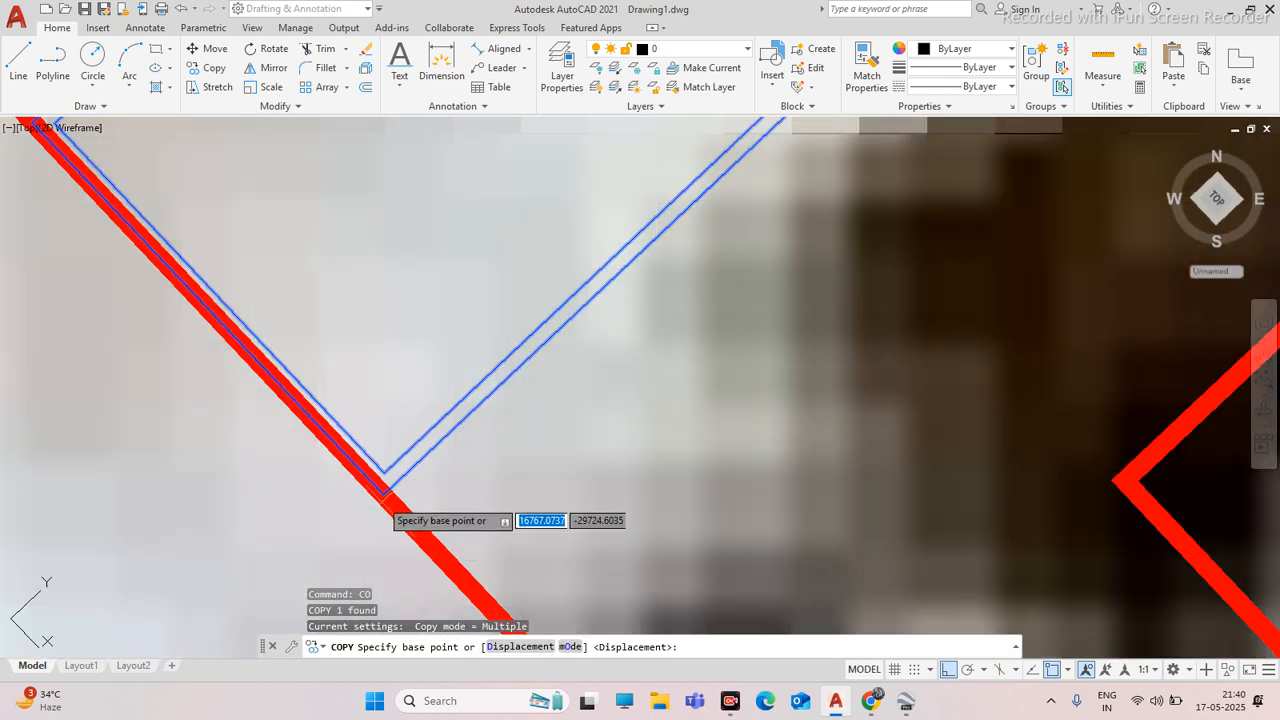
pyautogui.click(386, 490)
pyautogui.scroll(-5, 440, 445)
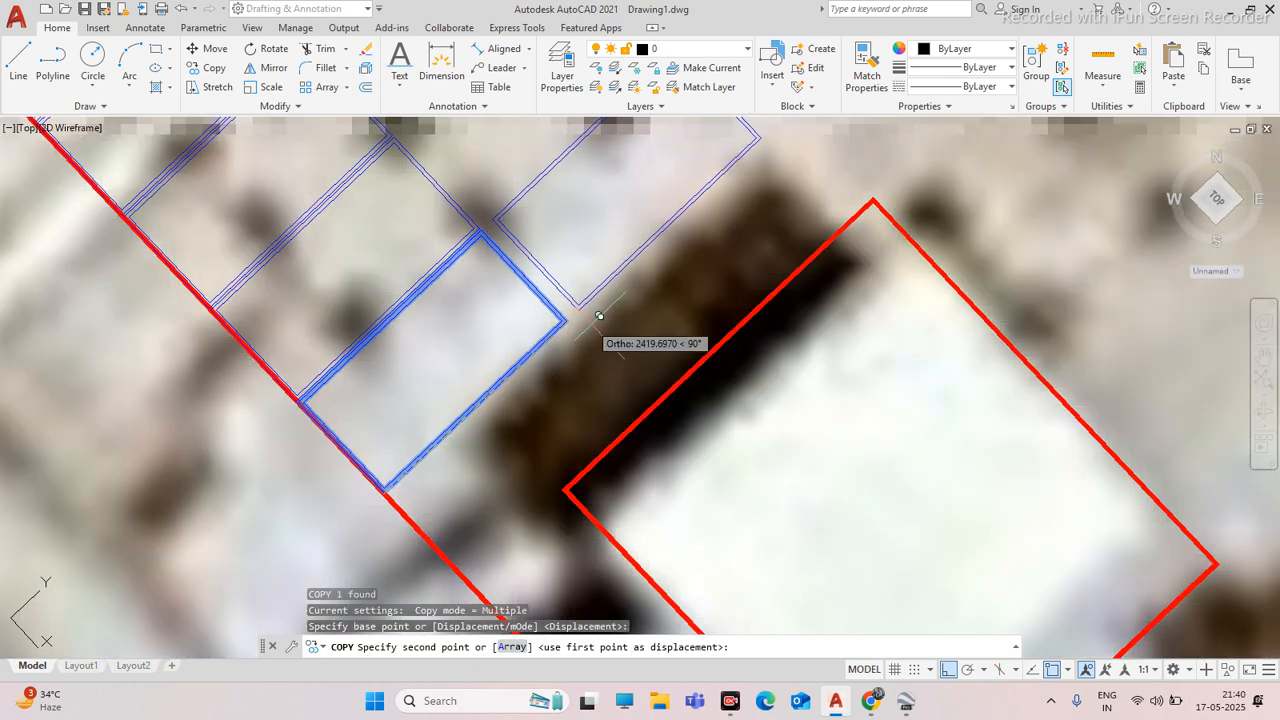
pyautogui.scroll(5, 599, 316)
pyautogui.click(539, 410)
pyautogui.press('Escape')
pyautogui.scroll(-3, 588, 374)
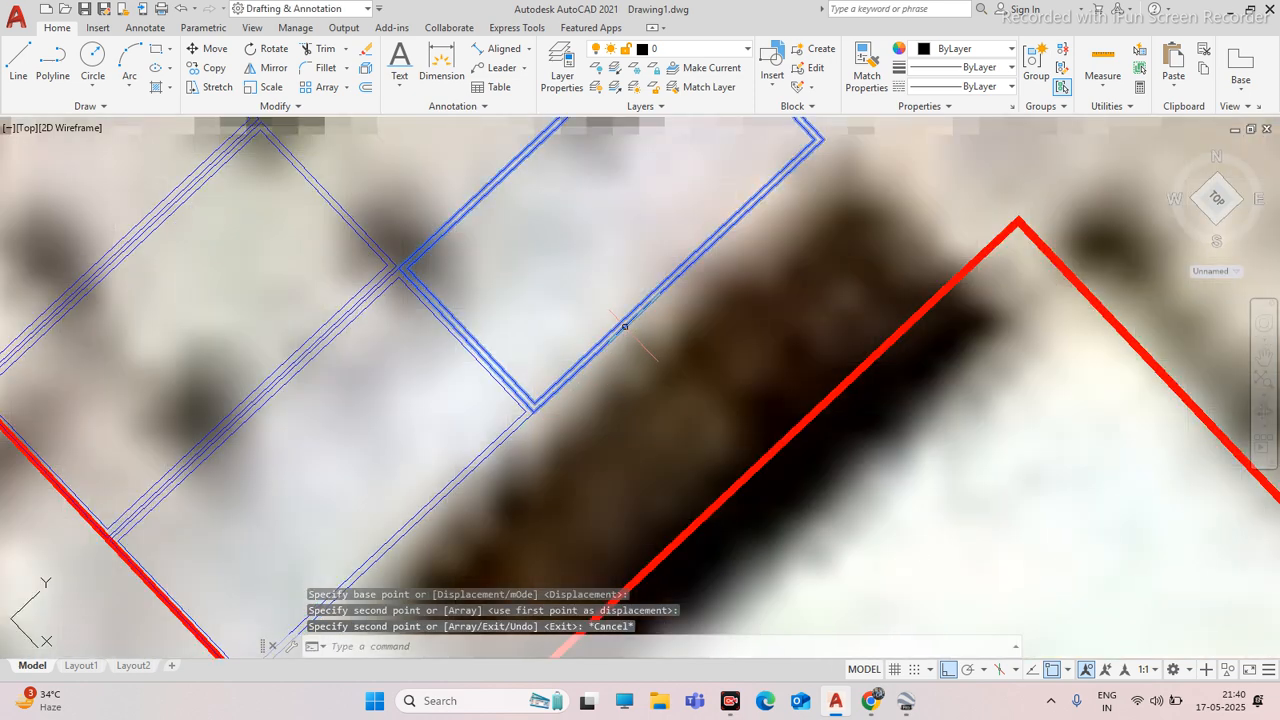
# Move the second-row panel 20 units northeast to leave a gap beside the first row
pyautogui.write('m')
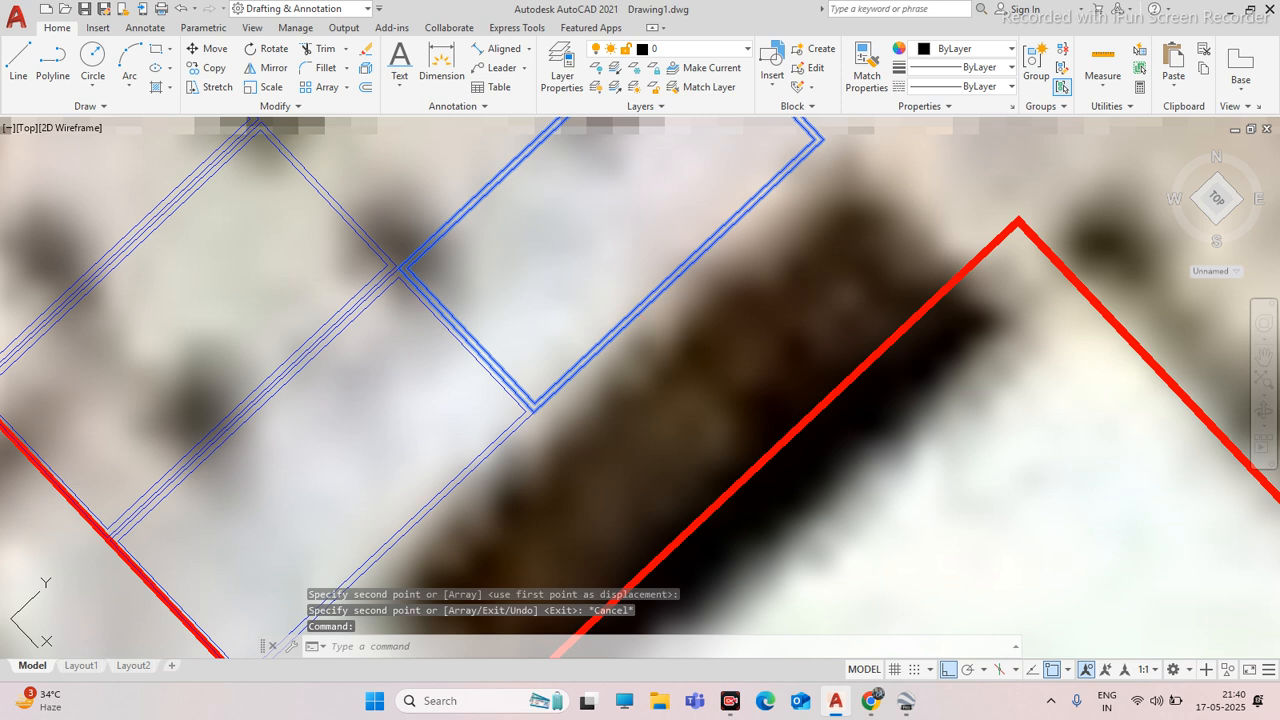
pyautogui.press('Return')
pyautogui.click(676, 388)
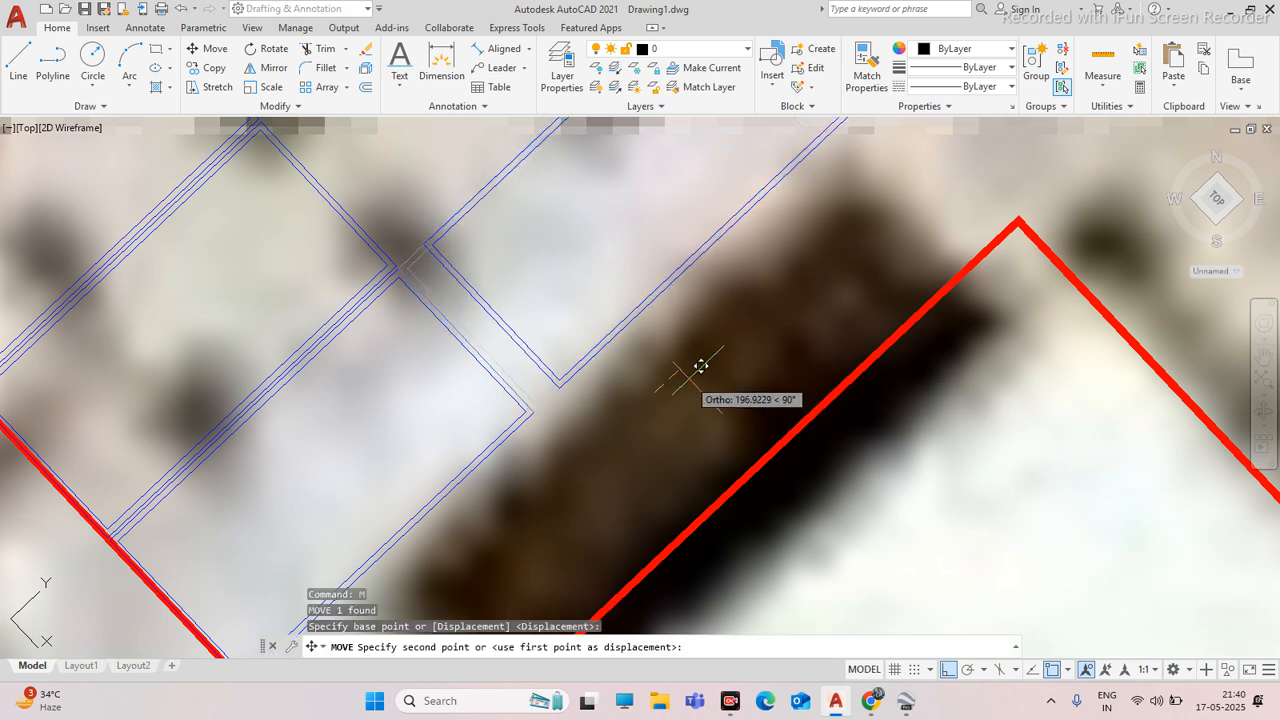
pyautogui.write('2')
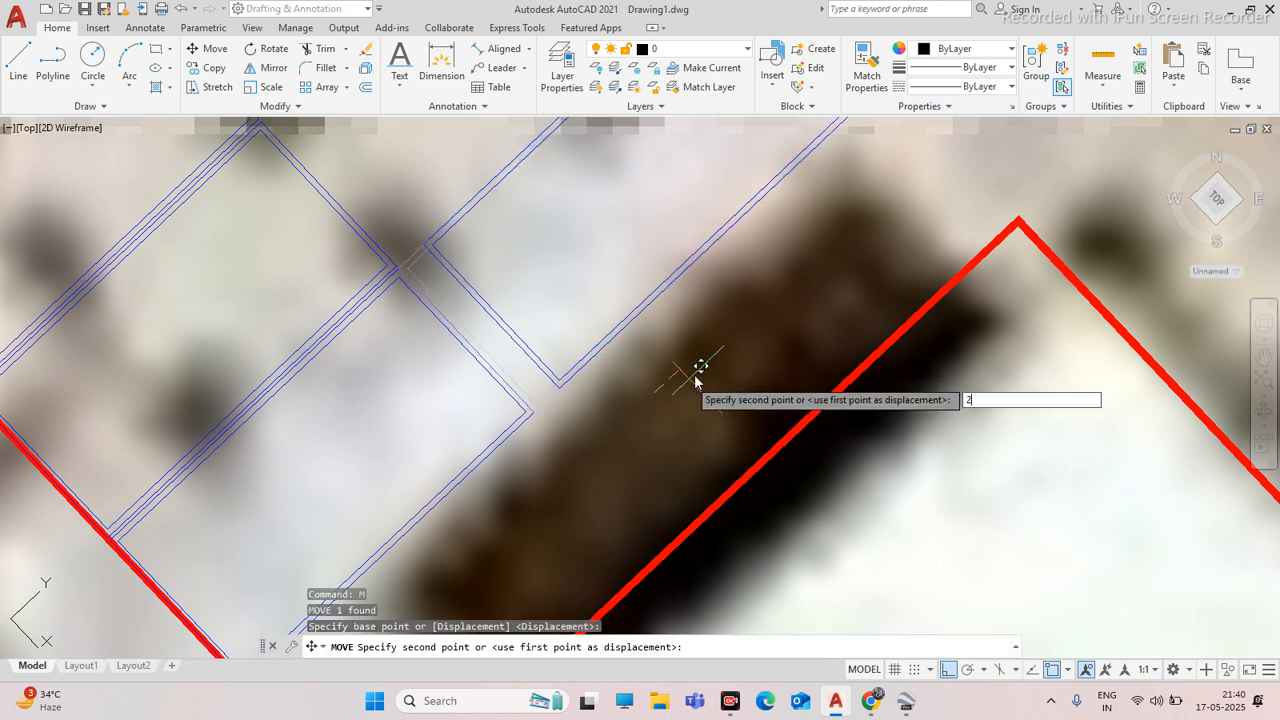
pyautogui.write('0')
pyautogui.press('Return')
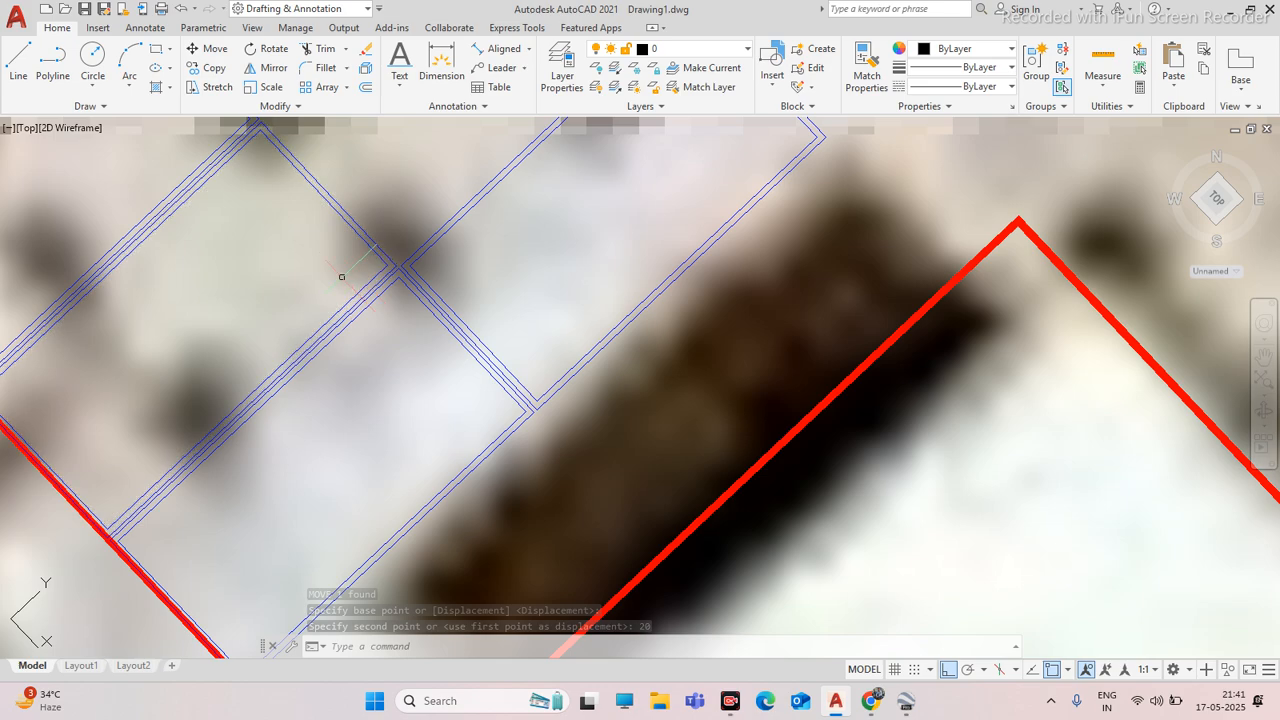
# Examine the gaps between the first-row panels and the new second-row panel, both up close and zoomed out
pyautogui.scroll(3, 362, 335)
pyautogui.scroll(-4, 362, 335)
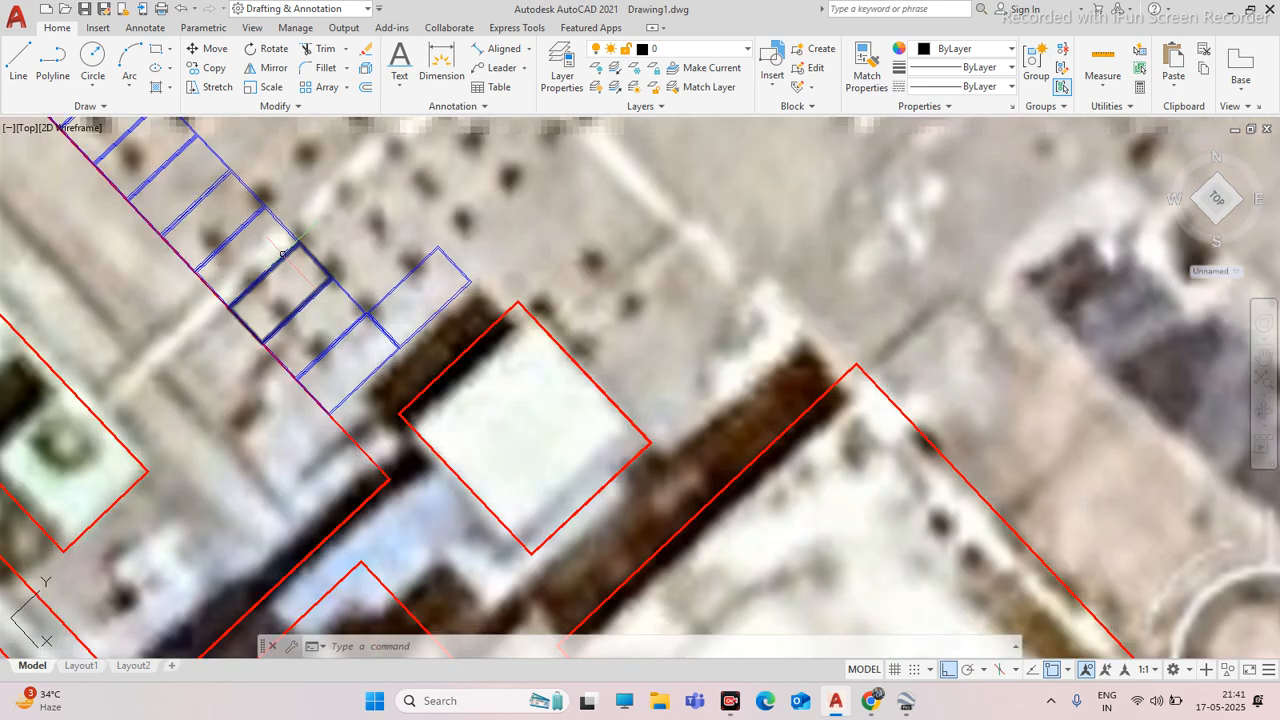
pyautogui.scroll(6, 314, 294)
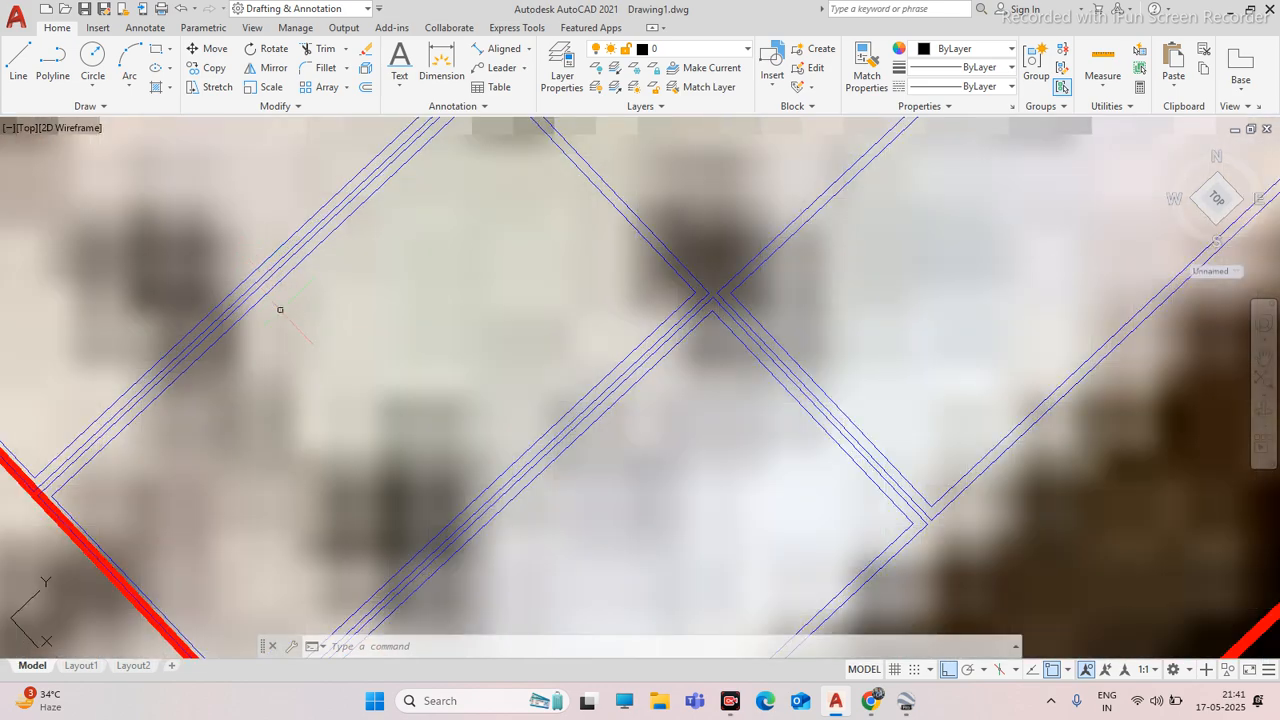
pyautogui.scroll(-4, 278, 308)
pyautogui.scroll(3, 430, 330)
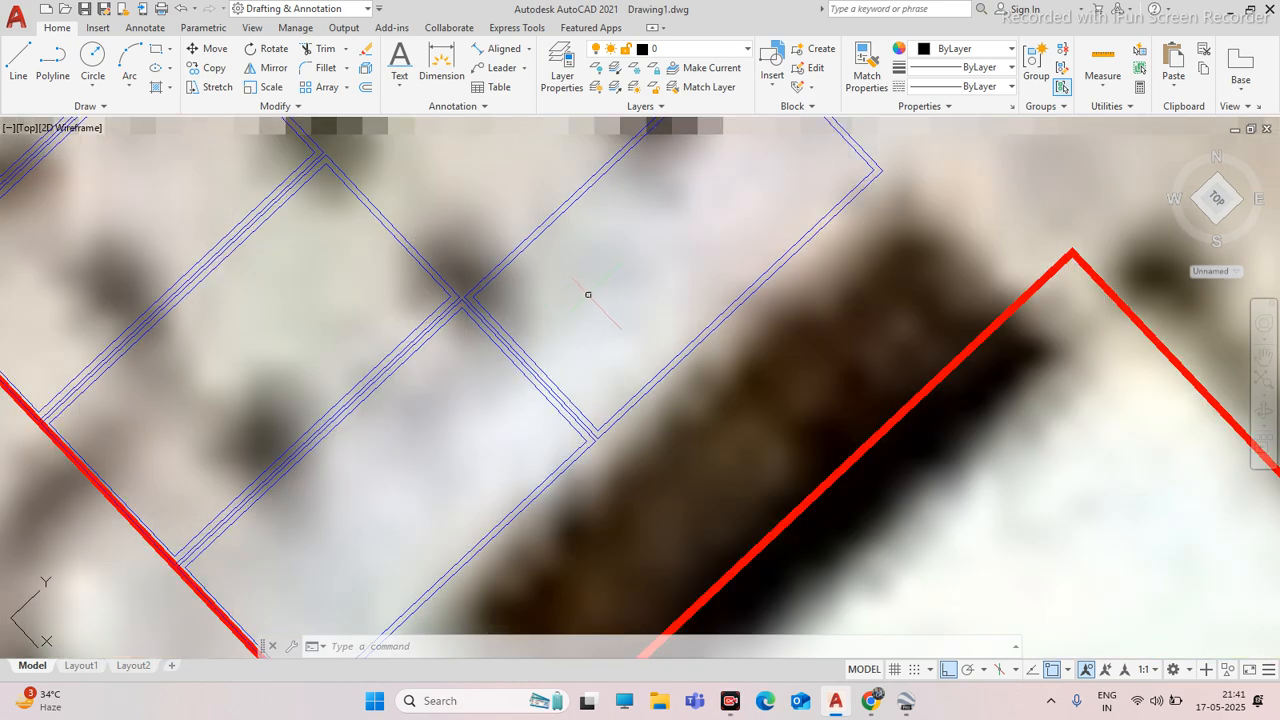
pyautogui.scroll(3, 513, 357)
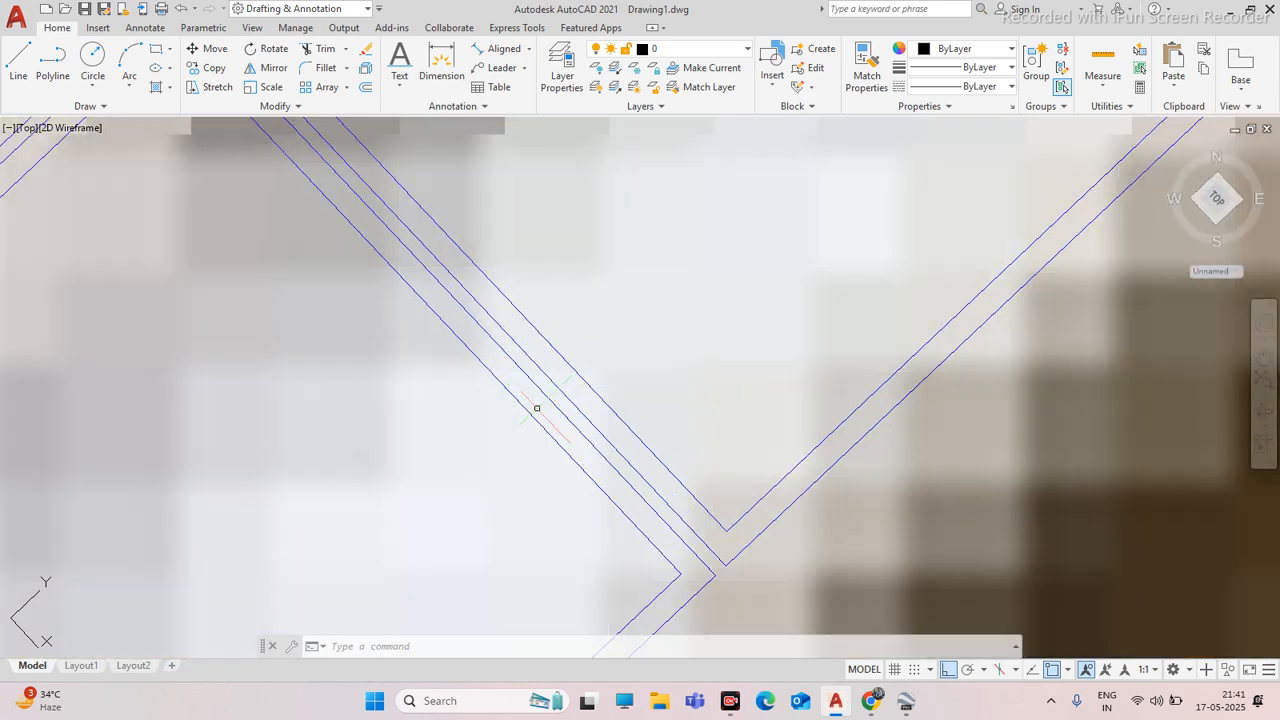
pyautogui.scroll(-3, 534, 406)
pyautogui.scroll(-4, 597, 291)
pyautogui.scroll(3, 525, 300)
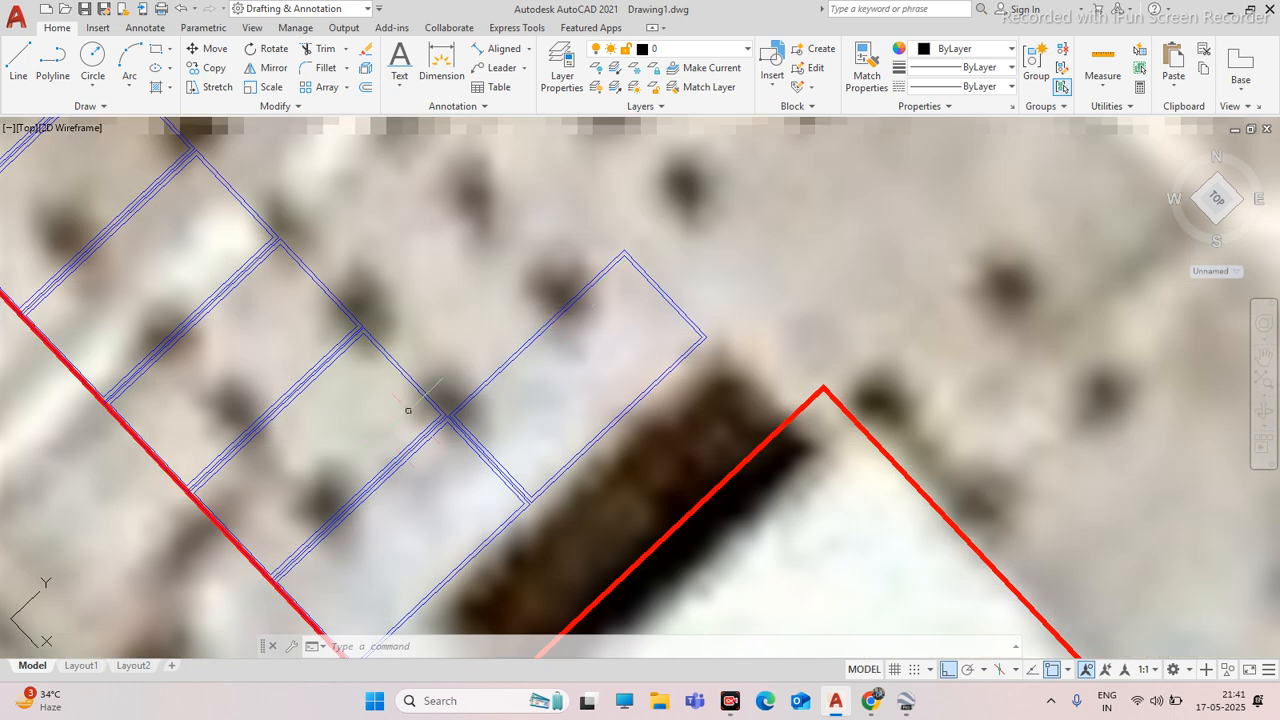
pyautogui.scroll(5, 560, 378)
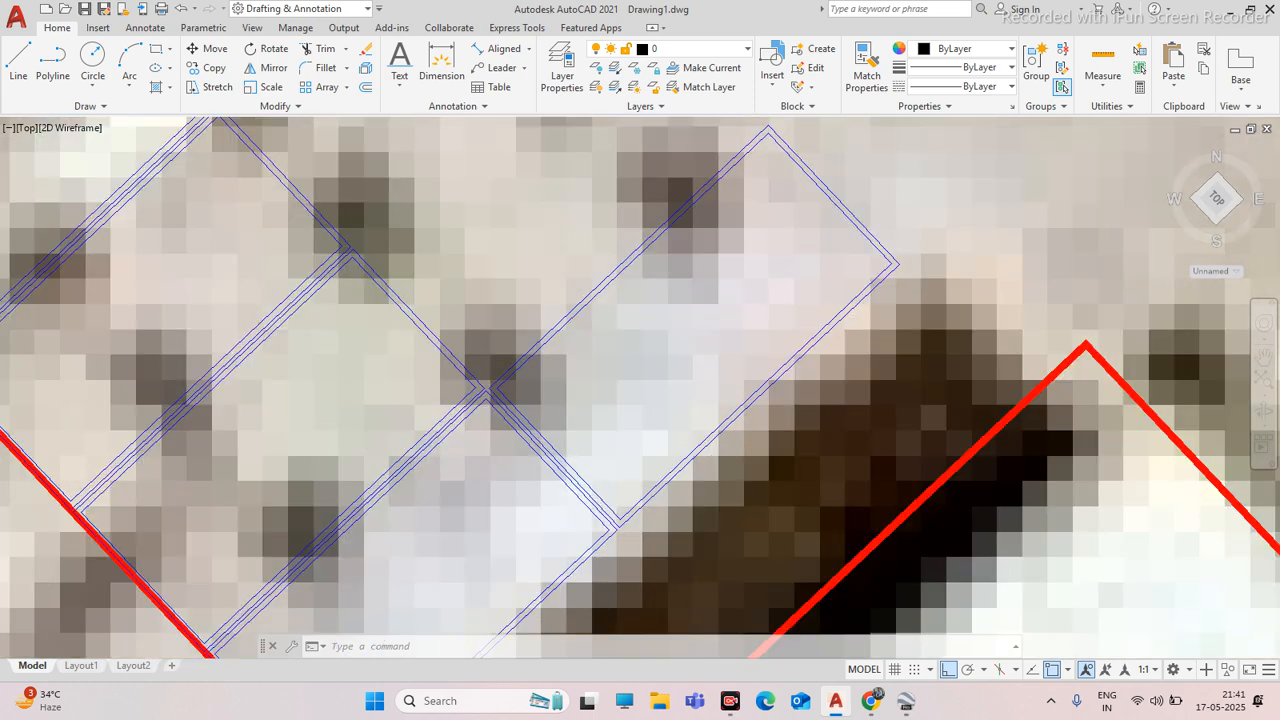
# Copy the second-row panel as a 20-item array running northwest, matching the first row's panel spacing
pyautogui.scroll(-3, 757, 294)
pyautogui.click(766, 257)
pyautogui.click(700, 228)
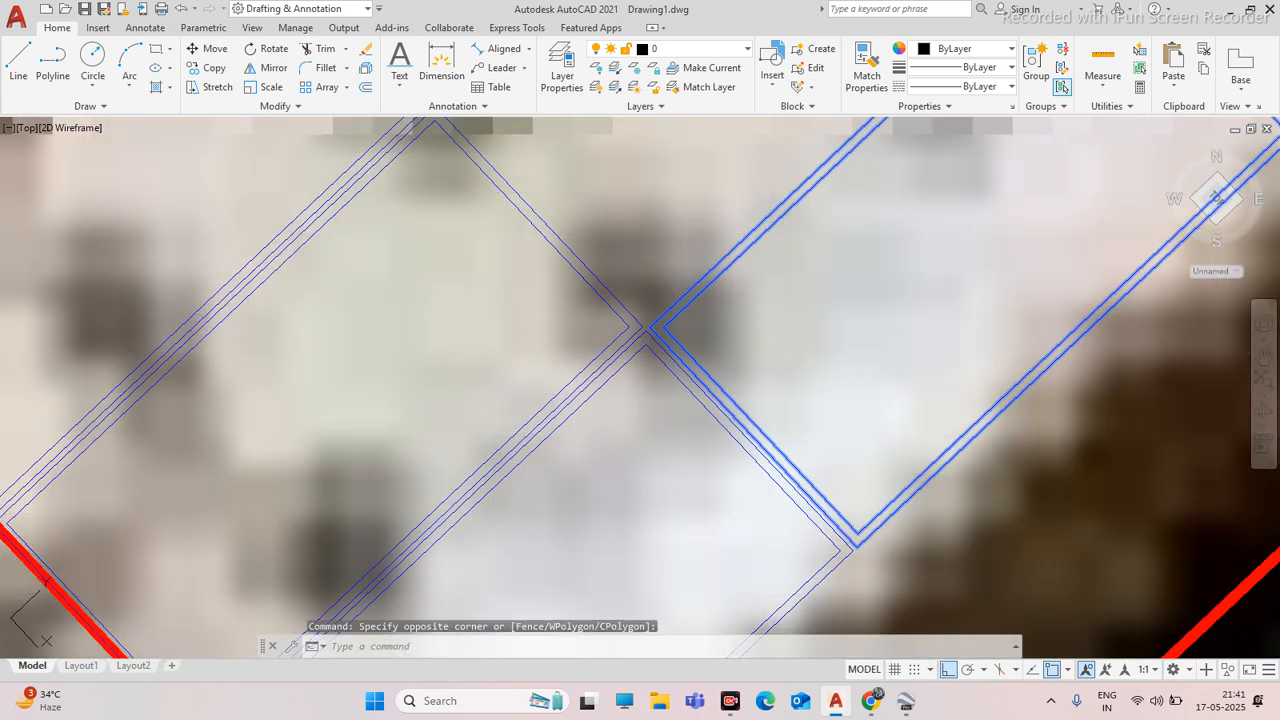
pyautogui.write('co')
pyautogui.press('Return')
pyautogui.scroll(2, 852, 542)
pyautogui.click(857, 543)
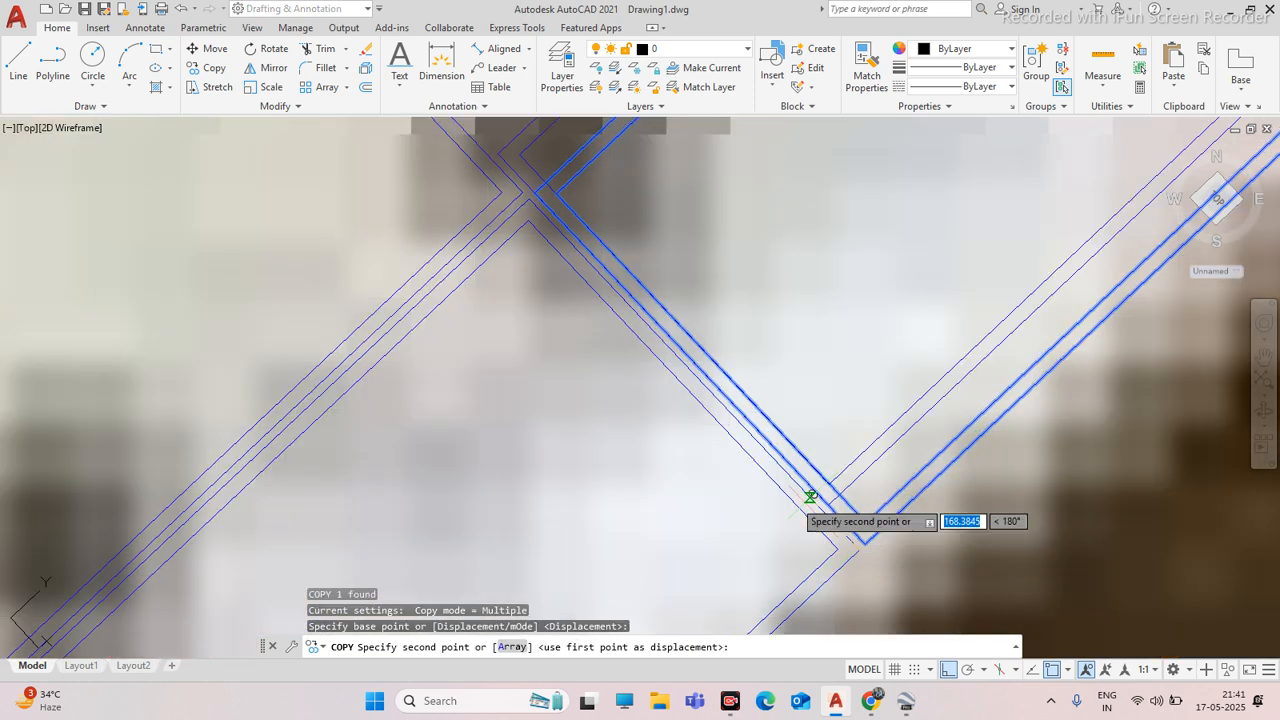
pyautogui.write('A')
pyautogui.press('Return')
pyautogui.write('20')
pyautogui.press('Return')
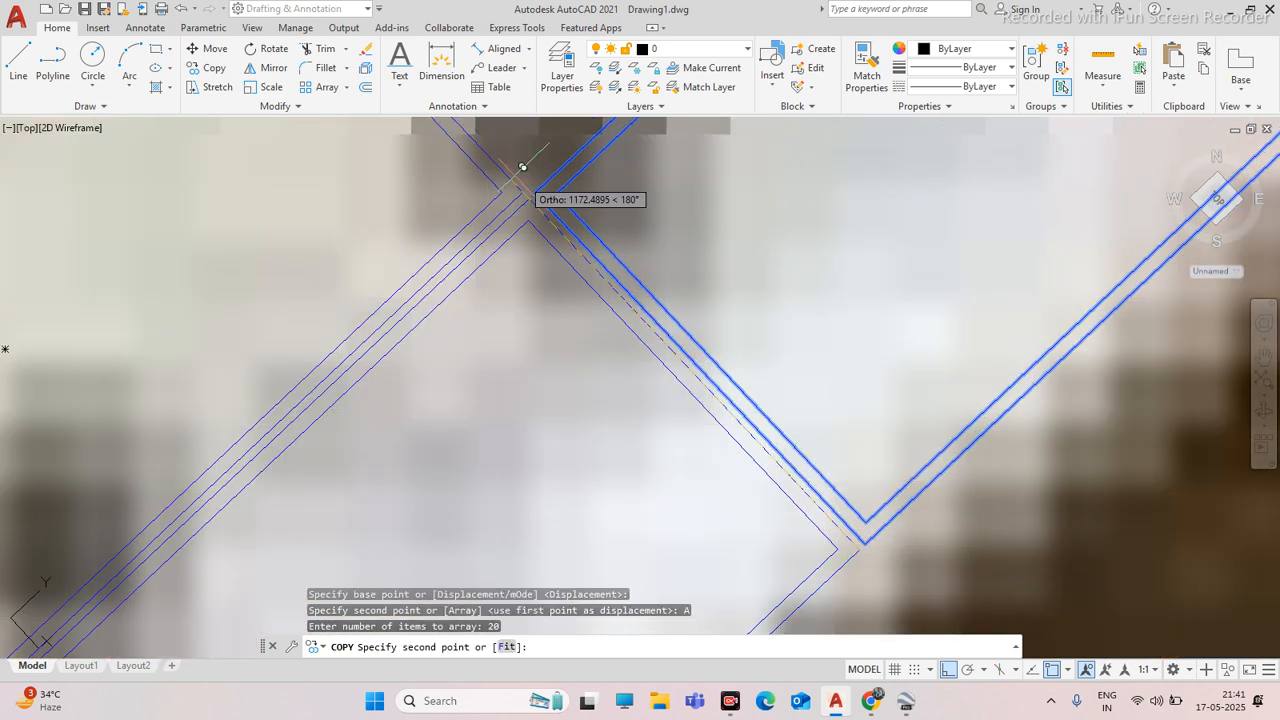
pyautogui.scroll(2, 530, 175)
pyautogui.click(548, 250)
pyautogui.press('Escape')
pyautogui.scroll(-3, 727, 372)
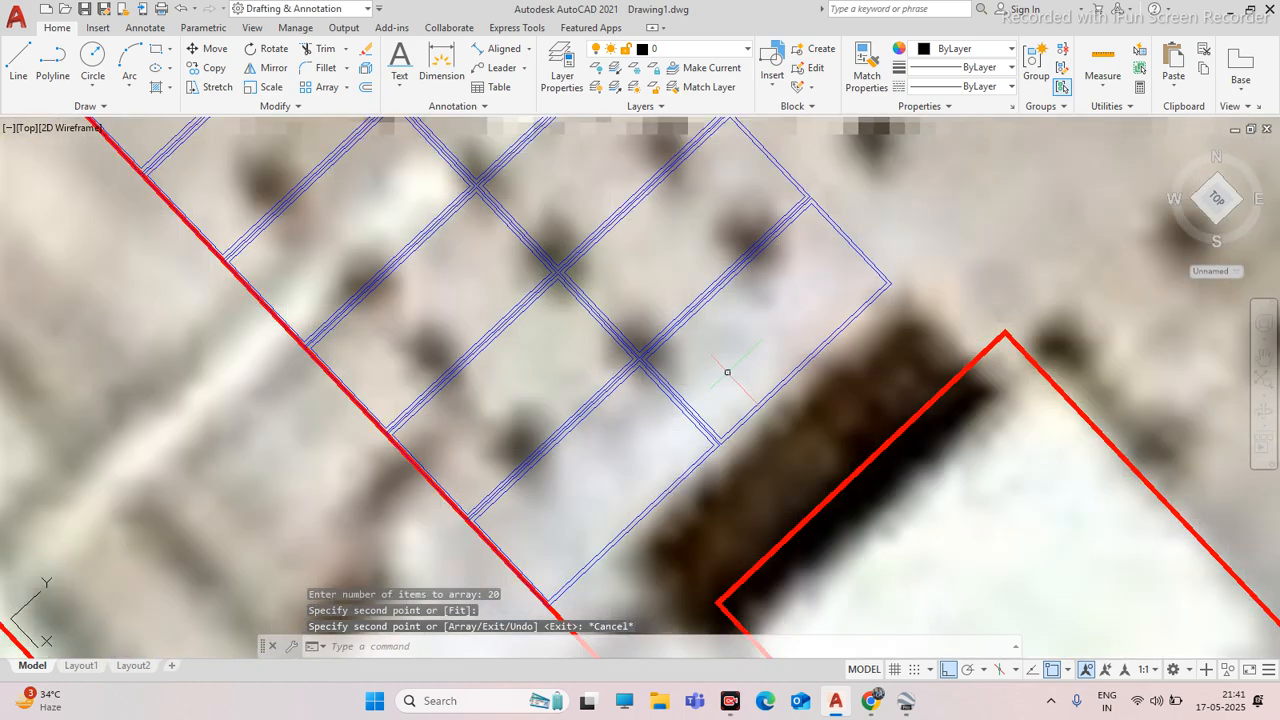
# Delete the second-row panels overlapping the rooftop structure northwest of the layout and those extending beyond the first row
pyautogui.scroll(-10, 727, 369)
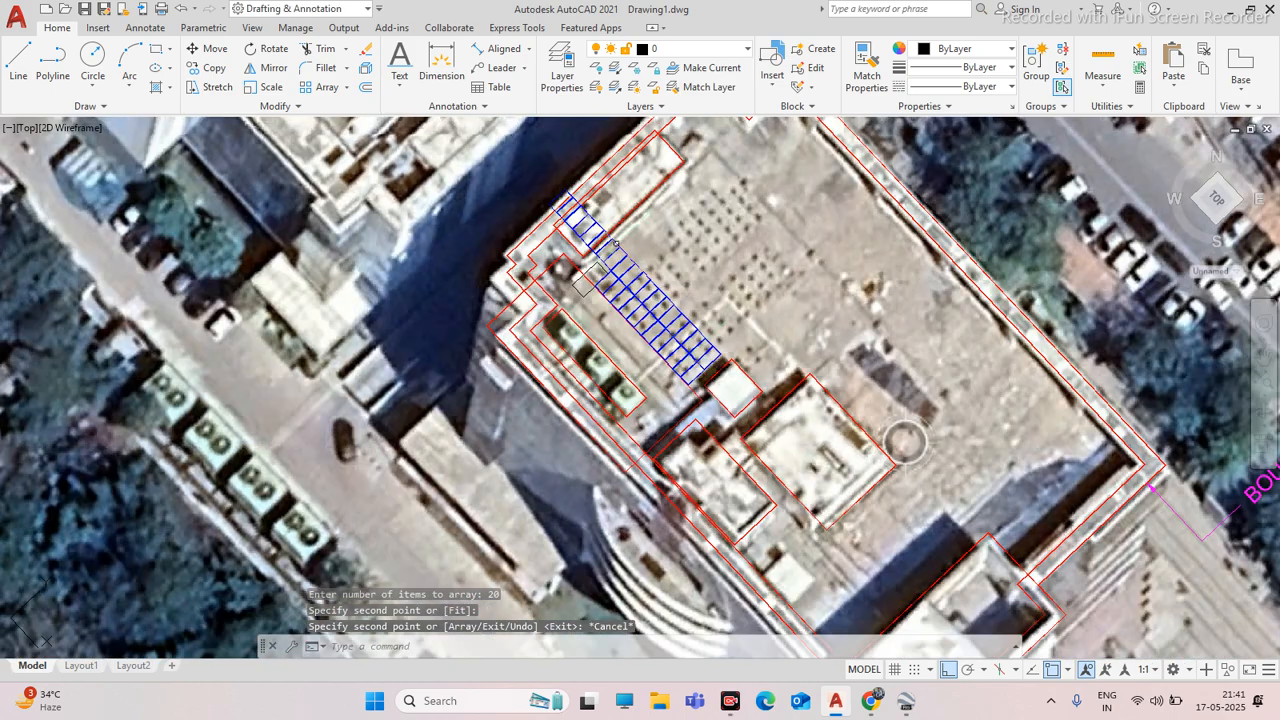
pyautogui.scroll(4, 603, 193)
pyautogui.click(603, 191)
pyautogui.click(595, 212)
pyautogui.scroll(2, 640, 260)
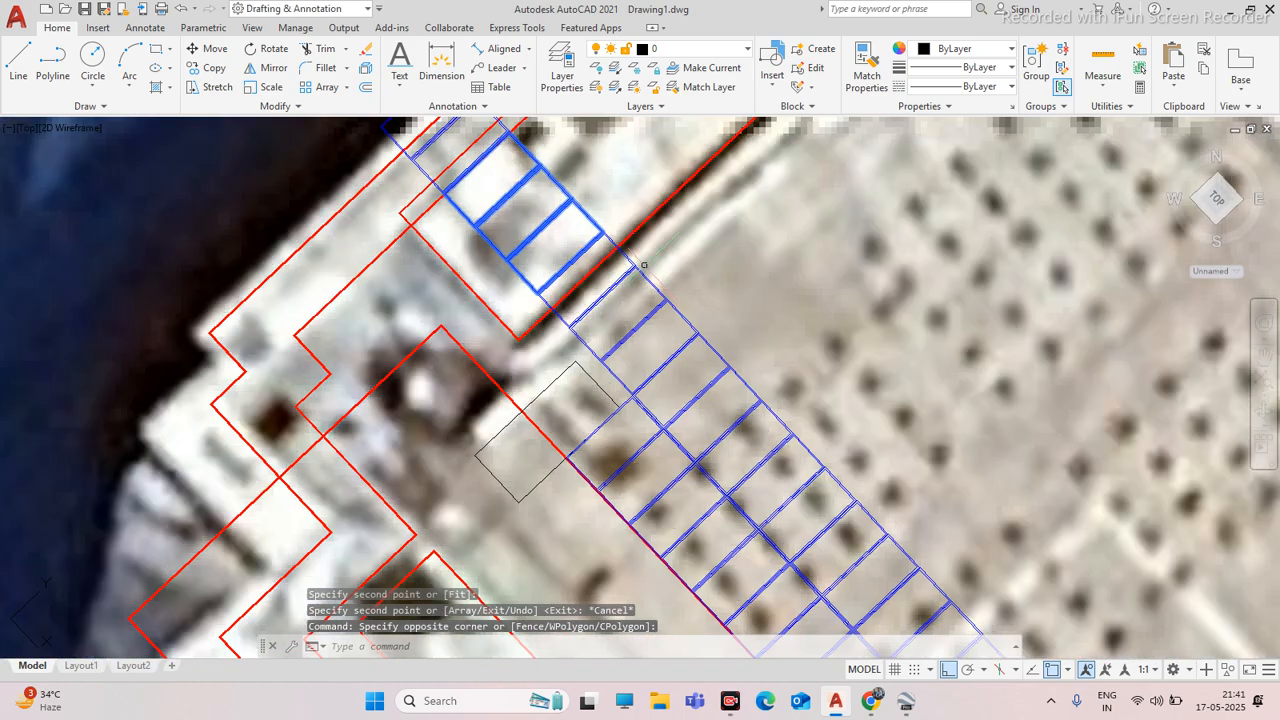
pyautogui.scroll(2, 644, 265)
pyautogui.click(671, 267)
pyautogui.click(610, 313)
pyautogui.click(671, 312)
pyautogui.click(700, 300)
pyautogui.press('Delete')
pyautogui.scroll(-5, 630, 303)
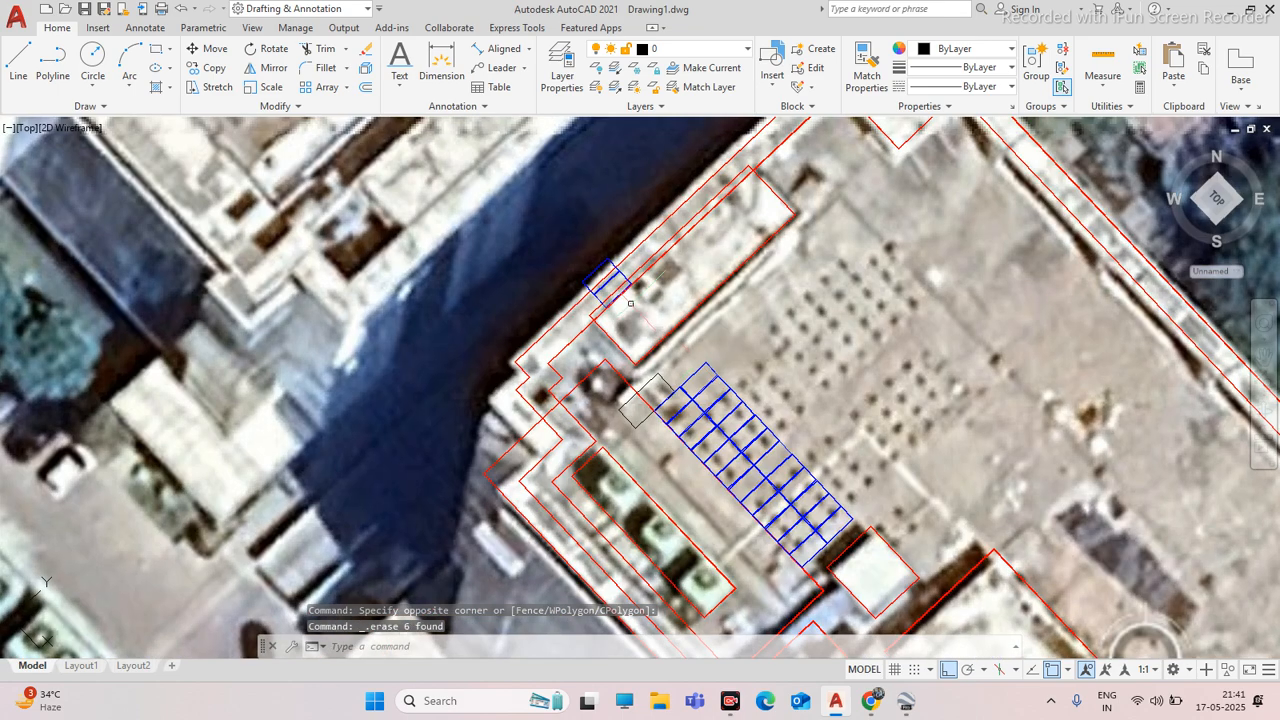
# Try to delete the leftover panels over the northwestern roof edge, and undo that deletion
pyautogui.scroll(3, 630, 303)
pyautogui.click(643, 229)
pyautogui.click(612, 246)
pyautogui.press('Delete')
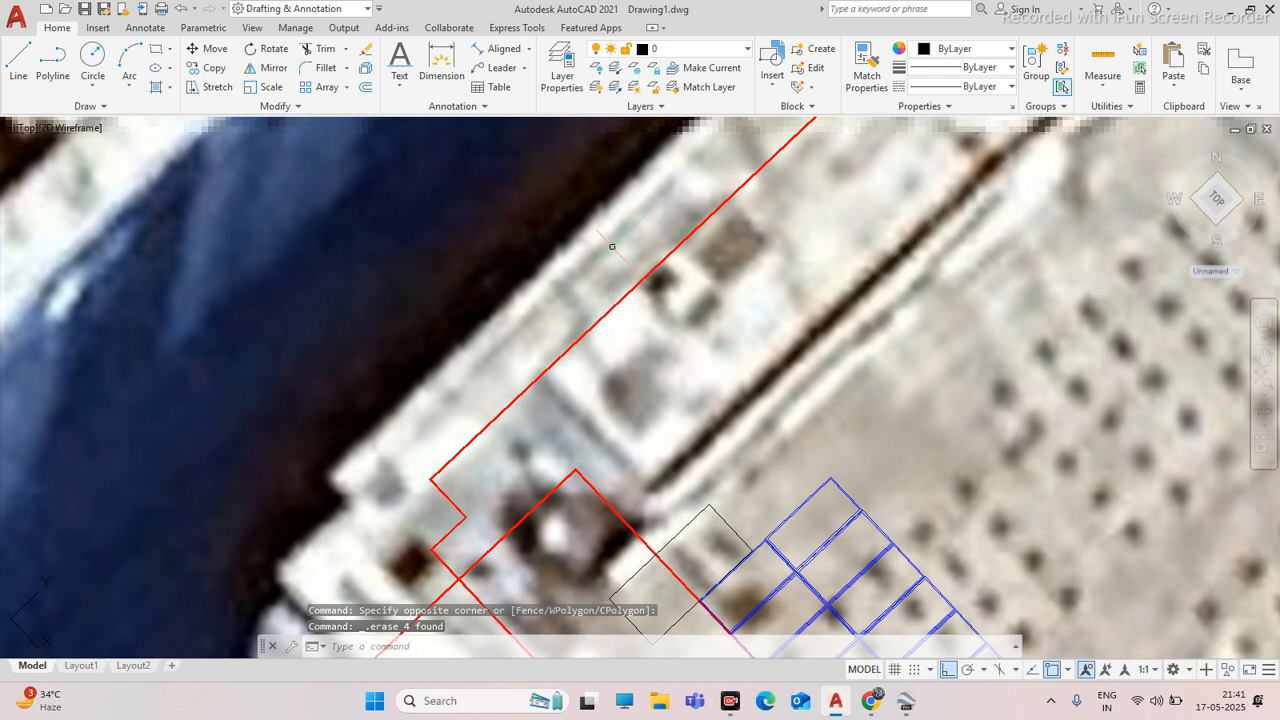
pyautogui.hotkey('ctrl', 'z')
# Delete only the leftover panels over the northwestern roof edge, keeping the red outlines around them
pyautogui.scroll(5, 619, 241)
pyautogui.click(617, 243)
pyautogui.click(556, 290)
pyautogui.press('Delete')
pyautogui.scroll(-5, 704, 337)
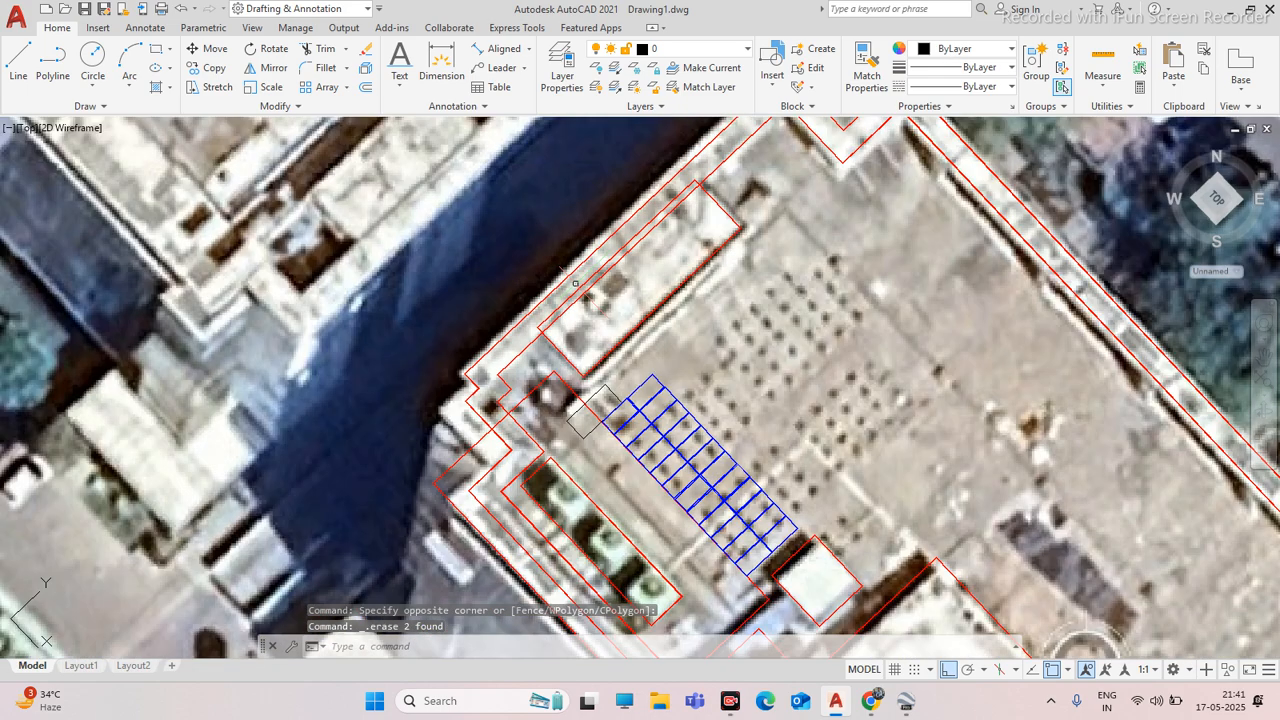
# Group all the remaining panels of the two completed rows into a single panel block
pyautogui.scroll(3, 704, 337)
pyautogui.click(704, 337)
pyautogui.click(555, 445)
pyautogui.click(775, 433)
pyautogui.scroll(-5, 685, 513)
pyautogui.scroll(7, 729, 400)
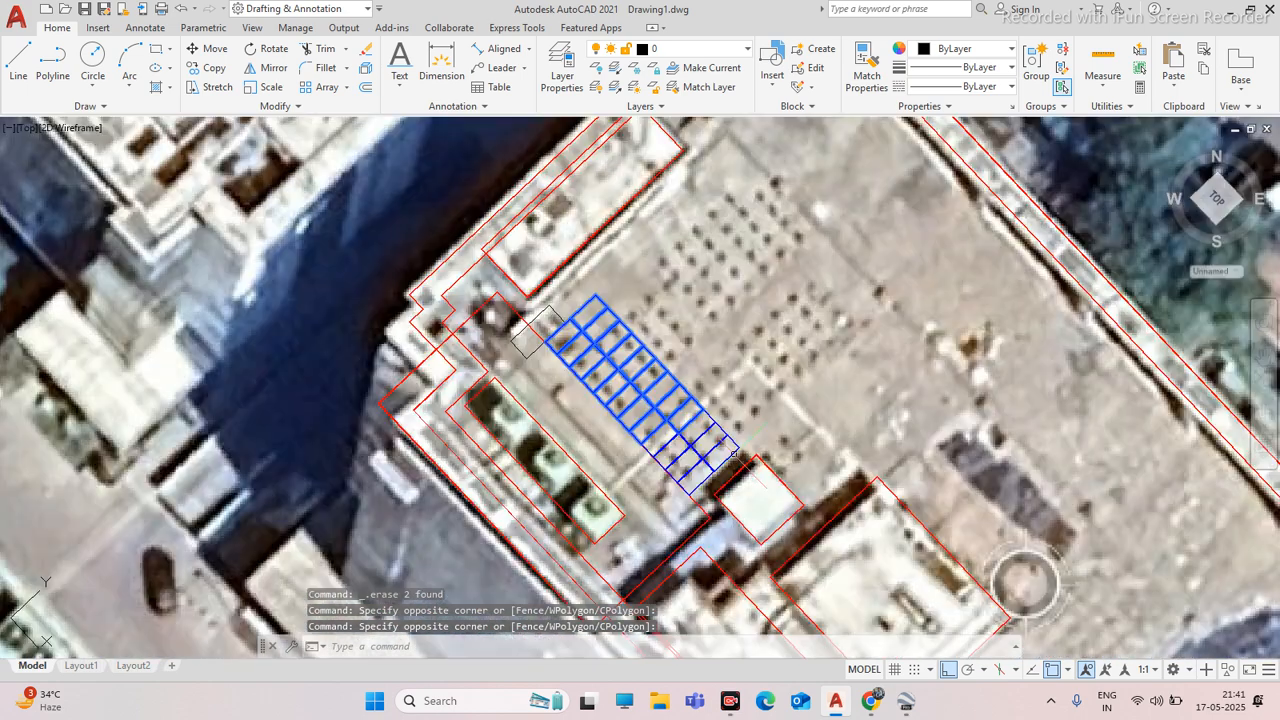
pyautogui.click(622, 505)
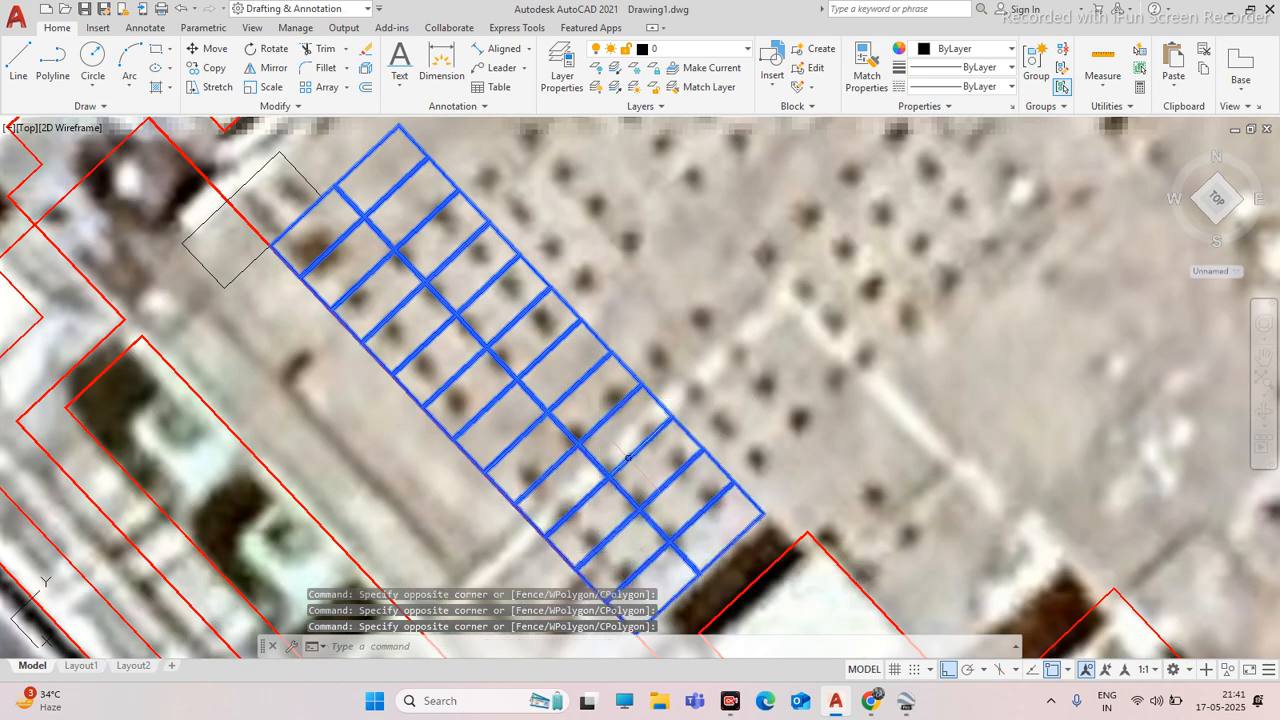
pyautogui.scroll(-3, 631, 436)
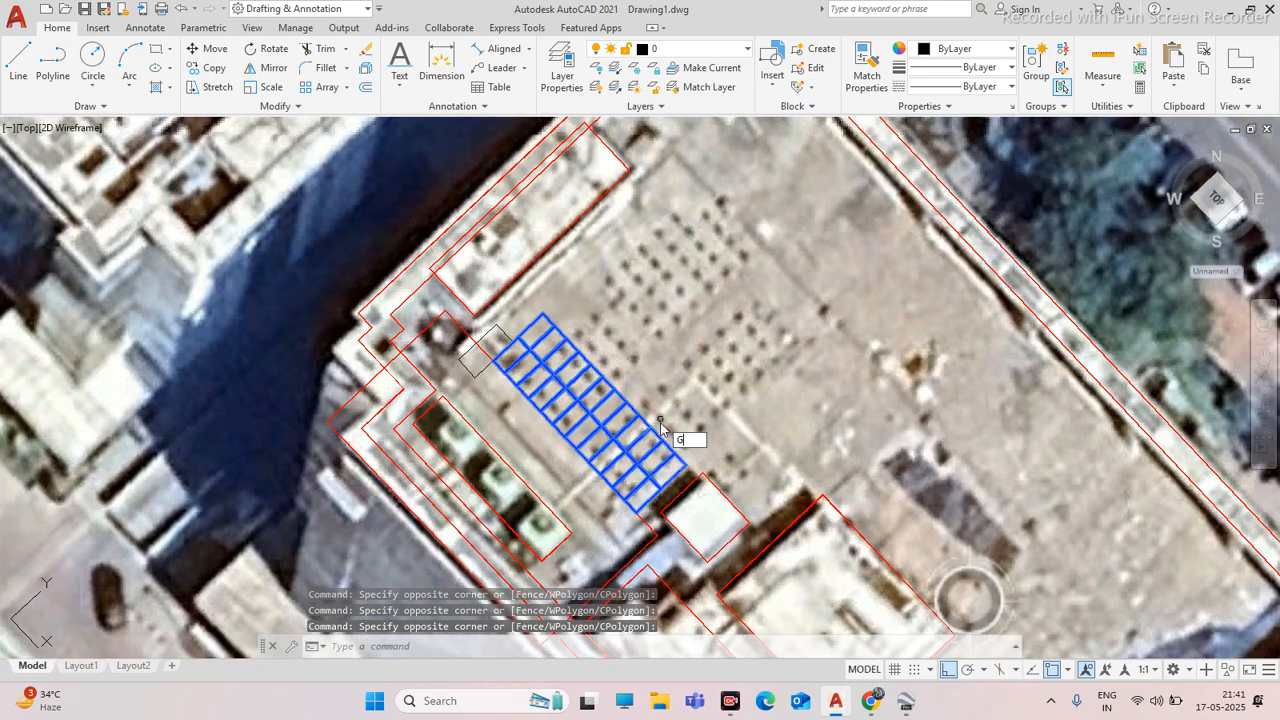
pyautogui.write('G')
pyautogui.press('Return')
# Copy the grouped panel block 8000 units northeast, using its southern corner as the base point
pyautogui.scroll(4, 661, 430)
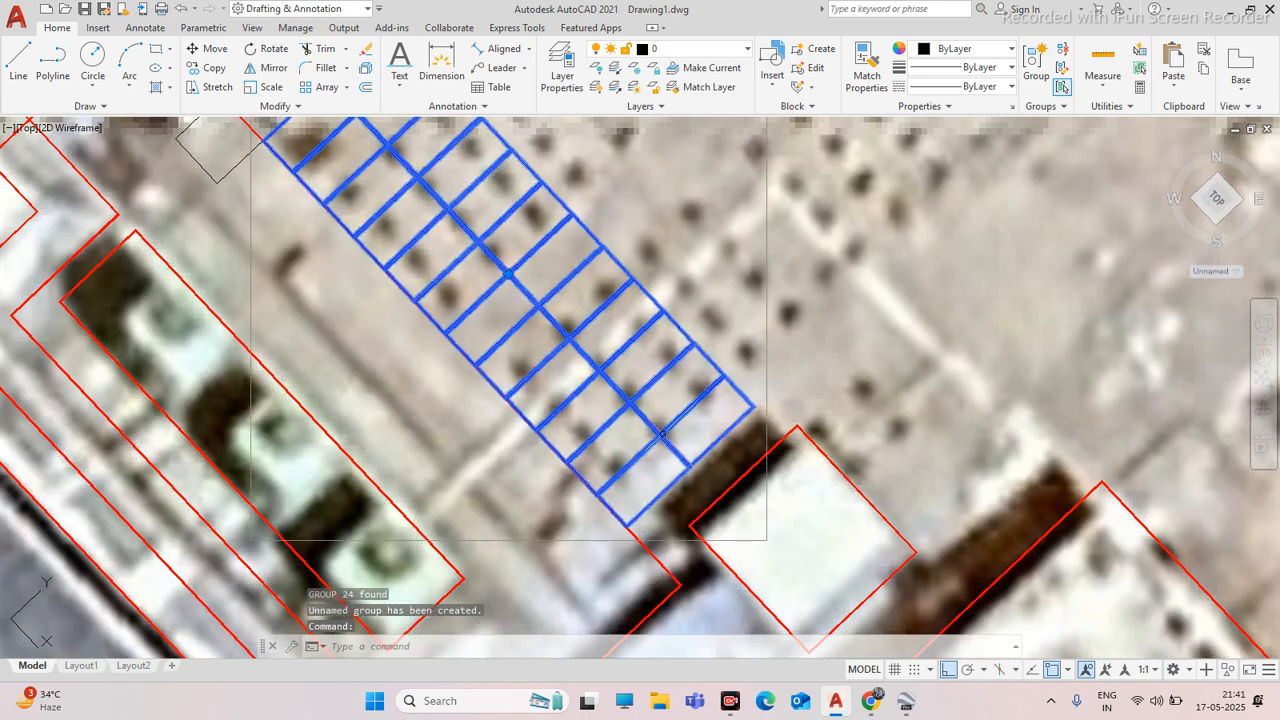
pyautogui.scroll(-6, 624, 403)
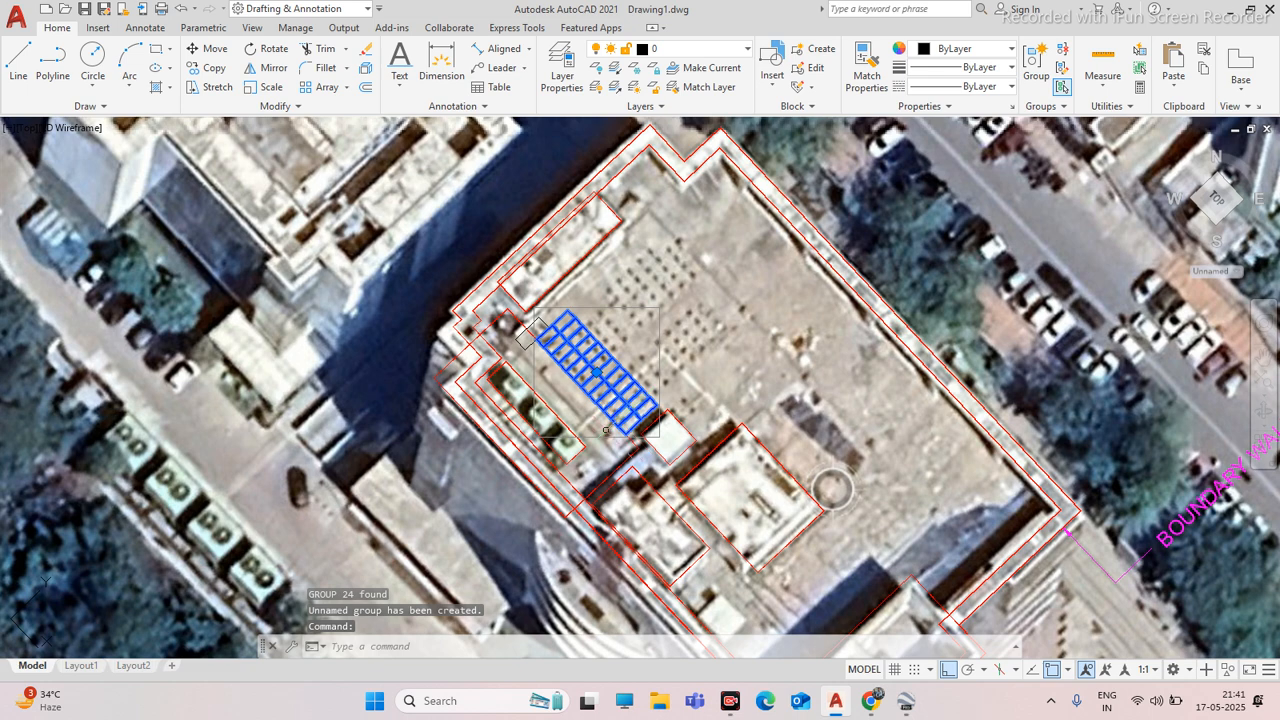
pyautogui.scroll(2, 631, 416)
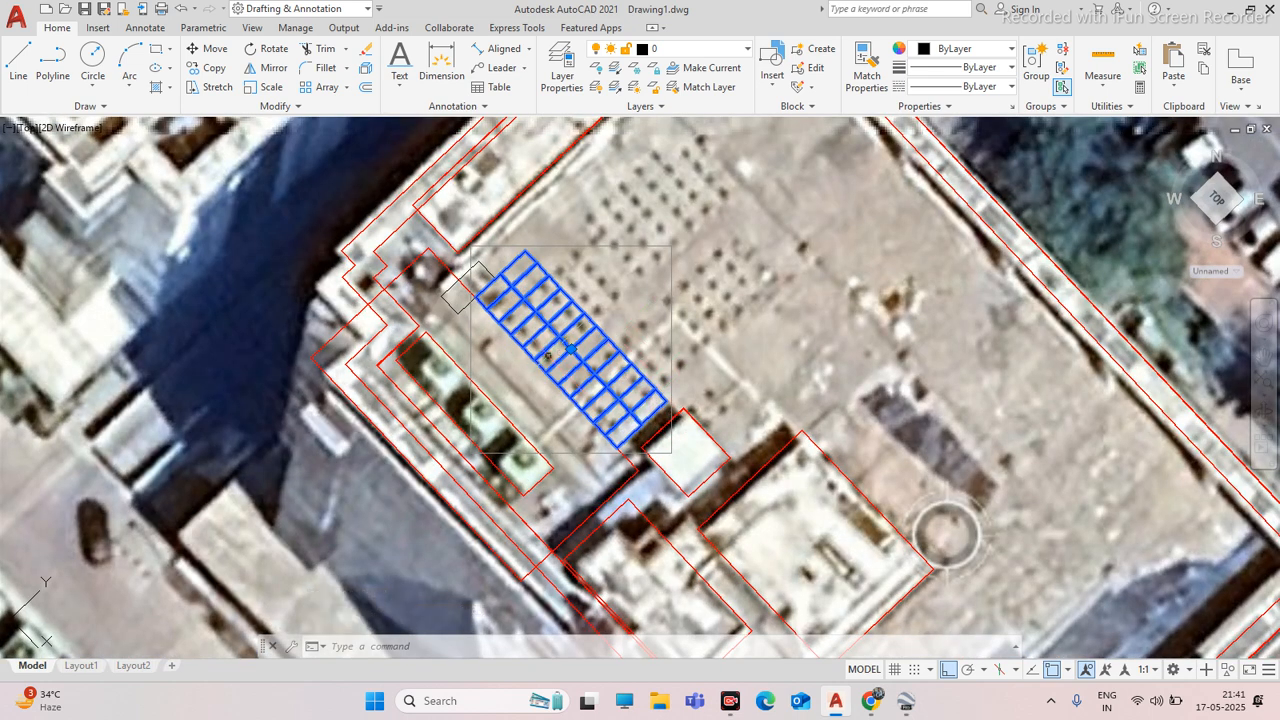
pyautogui.write('O')
pyautogui.press('Return')
pyautogui.scroll(5, 605, 450)
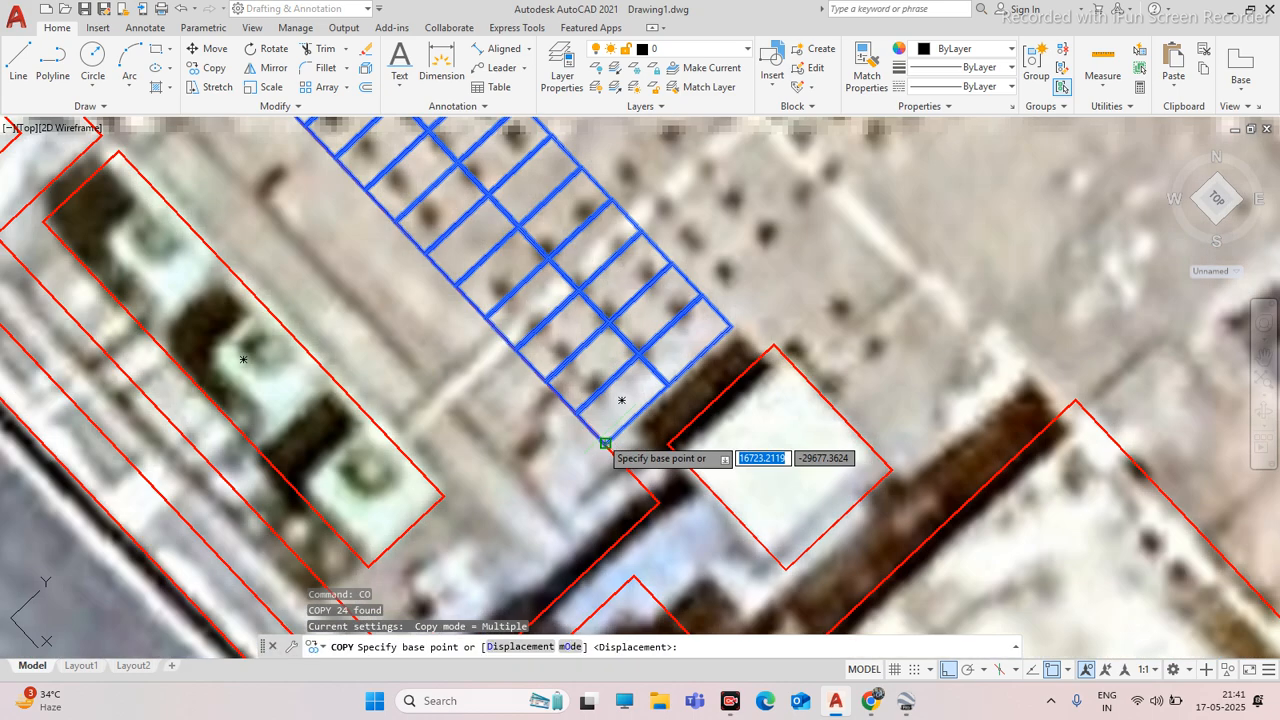
pyautogui.scroll(2, 607, 440)
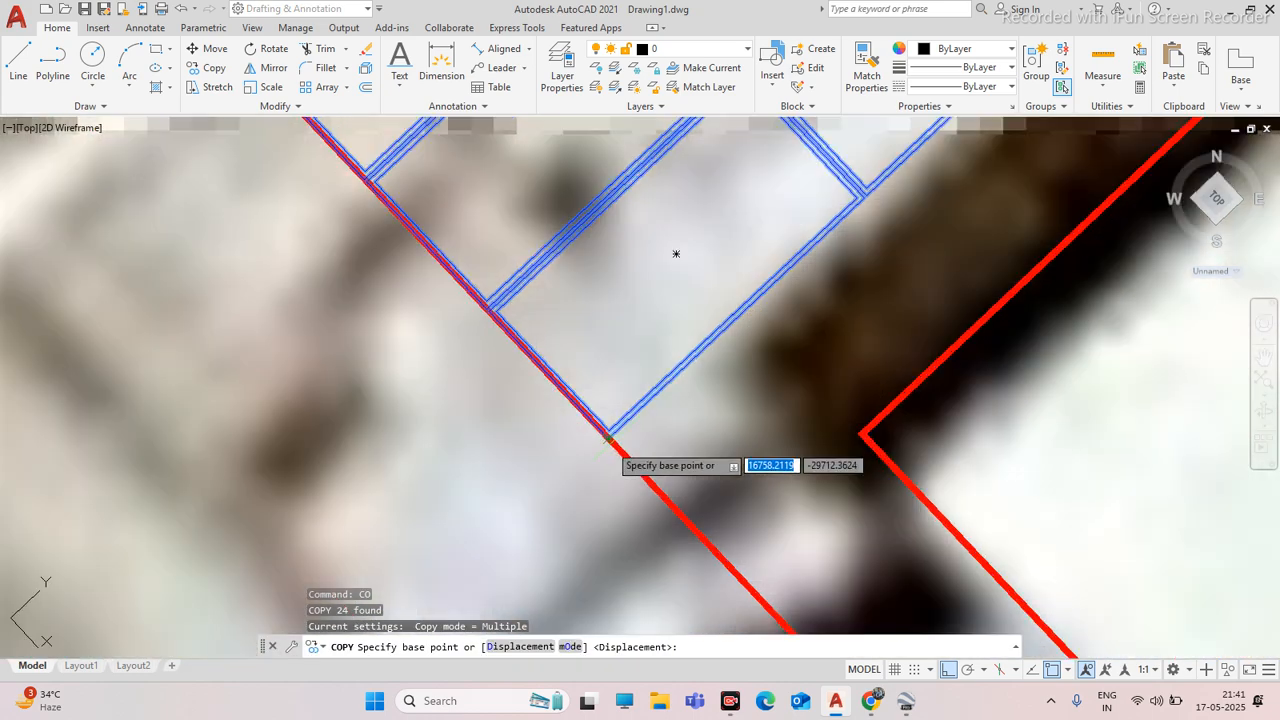
pyautogui.click(607, 440)
pyautogui.scroll(-5, 620, 420)
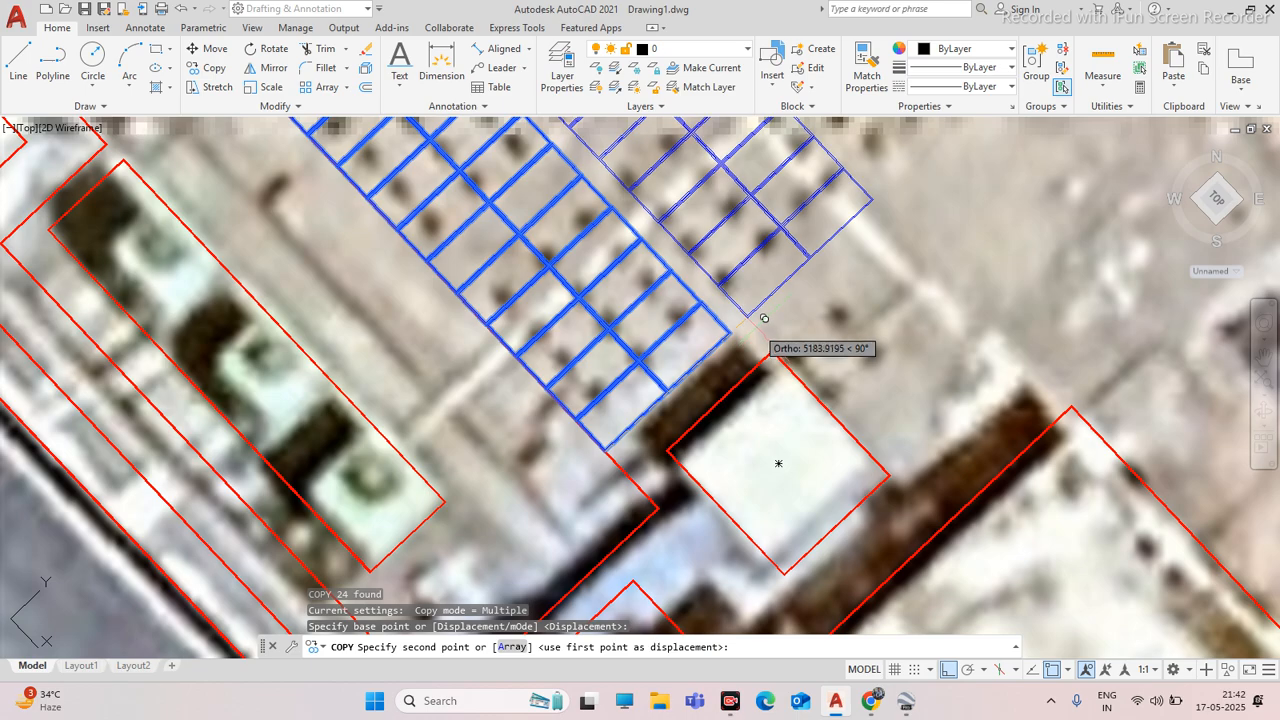
pyautogui.scroll(3, 745, 316)
pyautogui.scroll(-4, 710, 350)
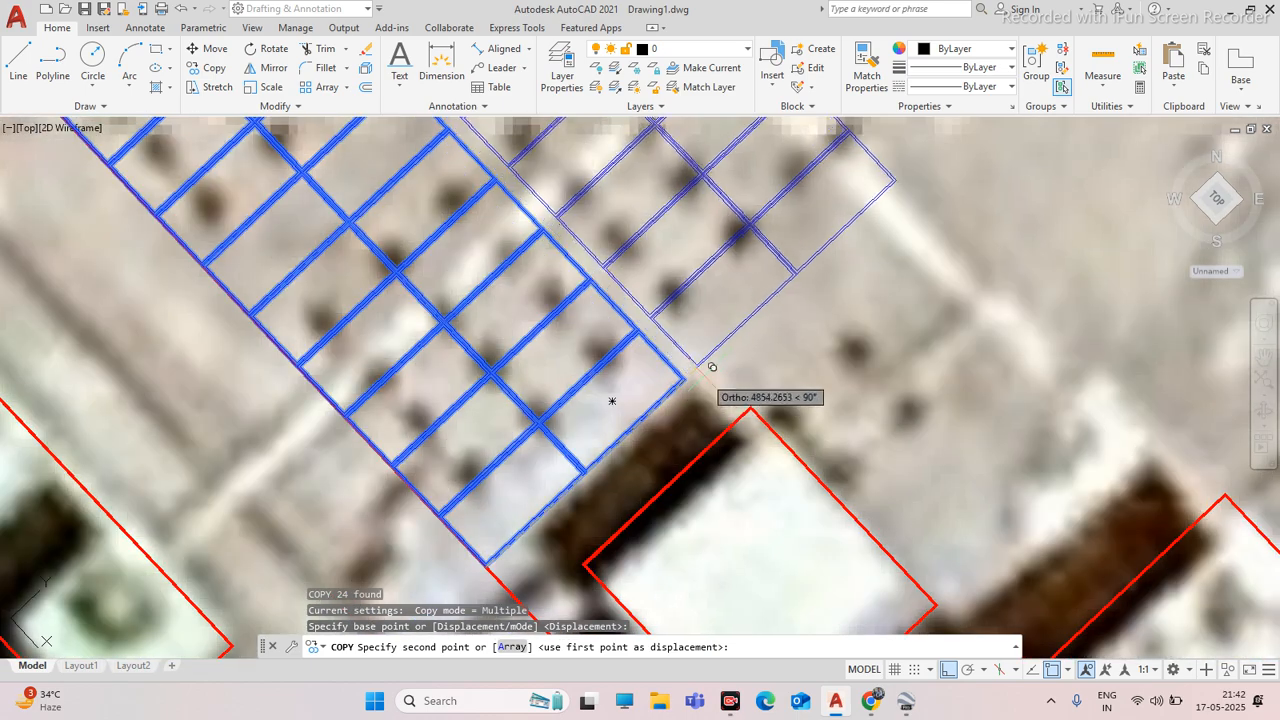
pyautogui.scroll(4, 766, 330)
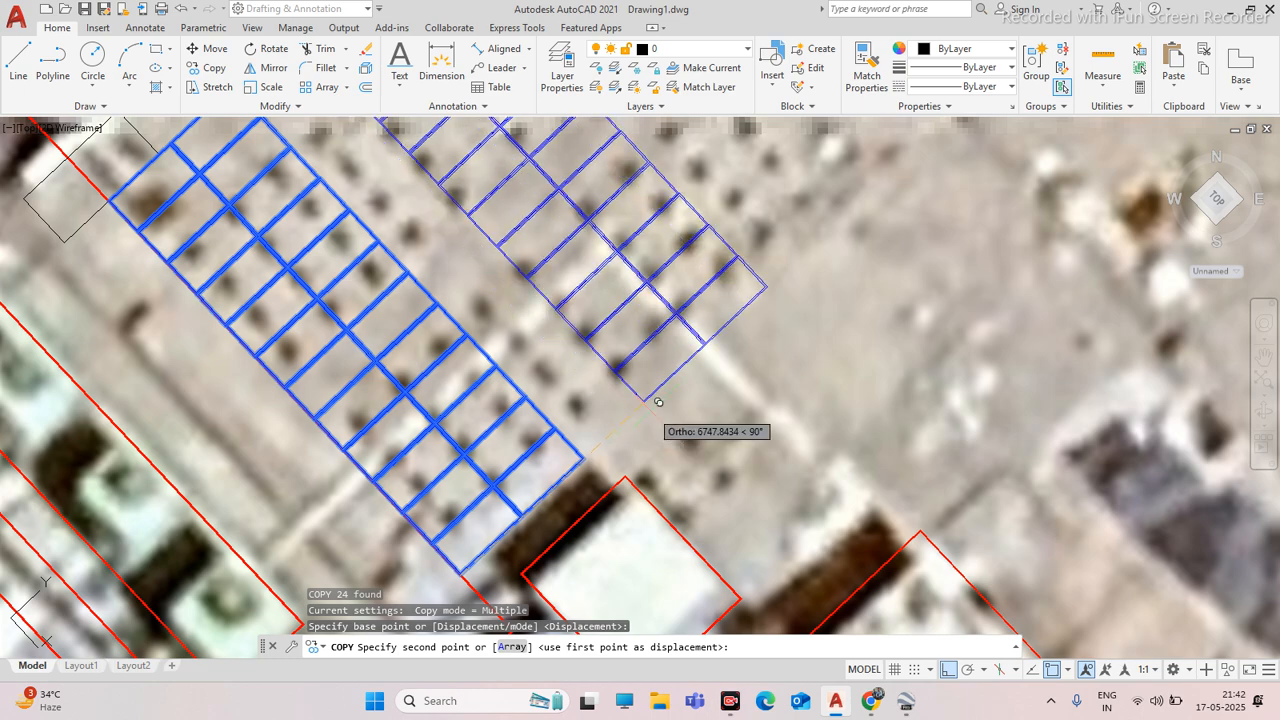
pyautogui.write('8')
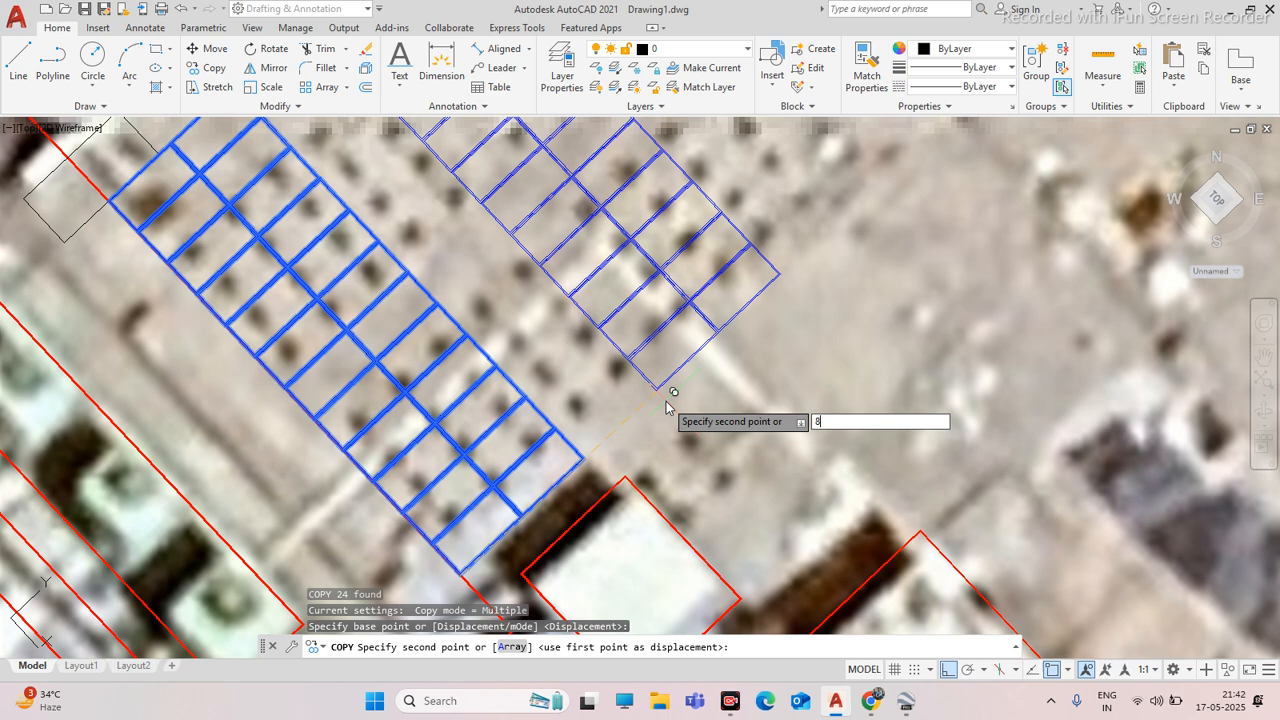
pyautogui.write('000')
pyautogui.press('Return')
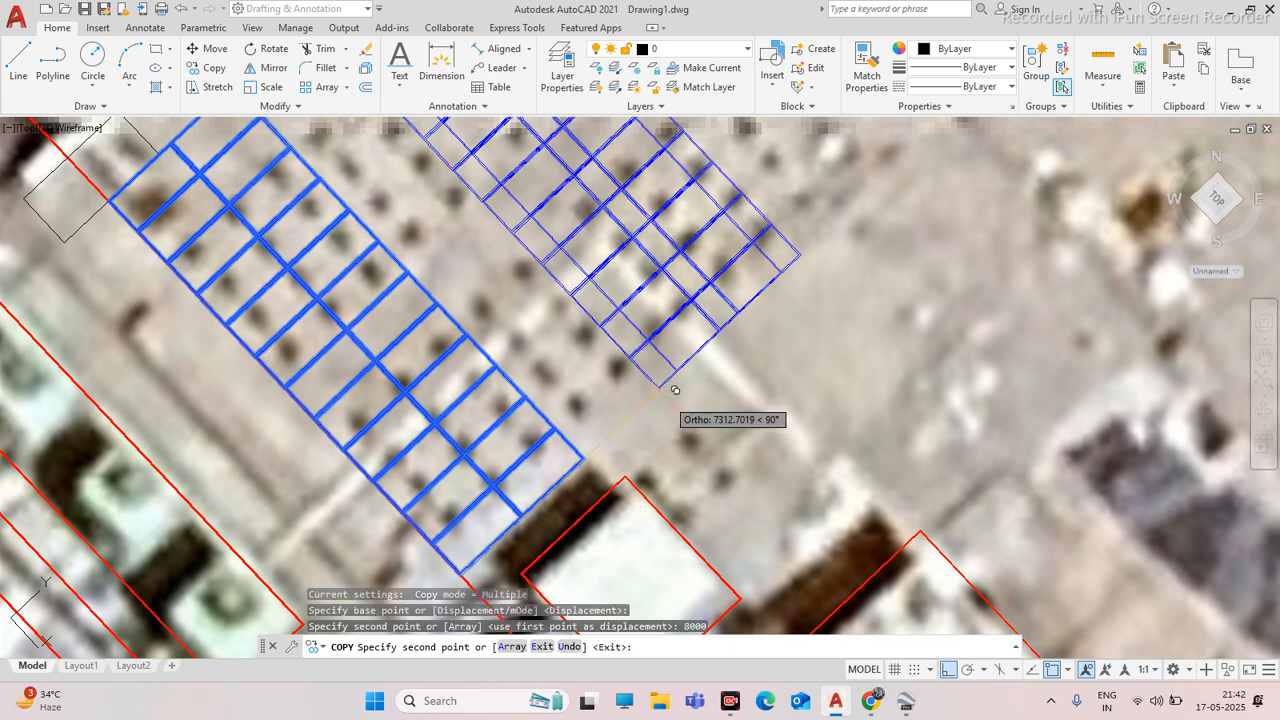
pyautogui.scroll(-2, 720, 380)
pyautogui.press('Escape')
pyautogui.scroll(-6, 714, 364)
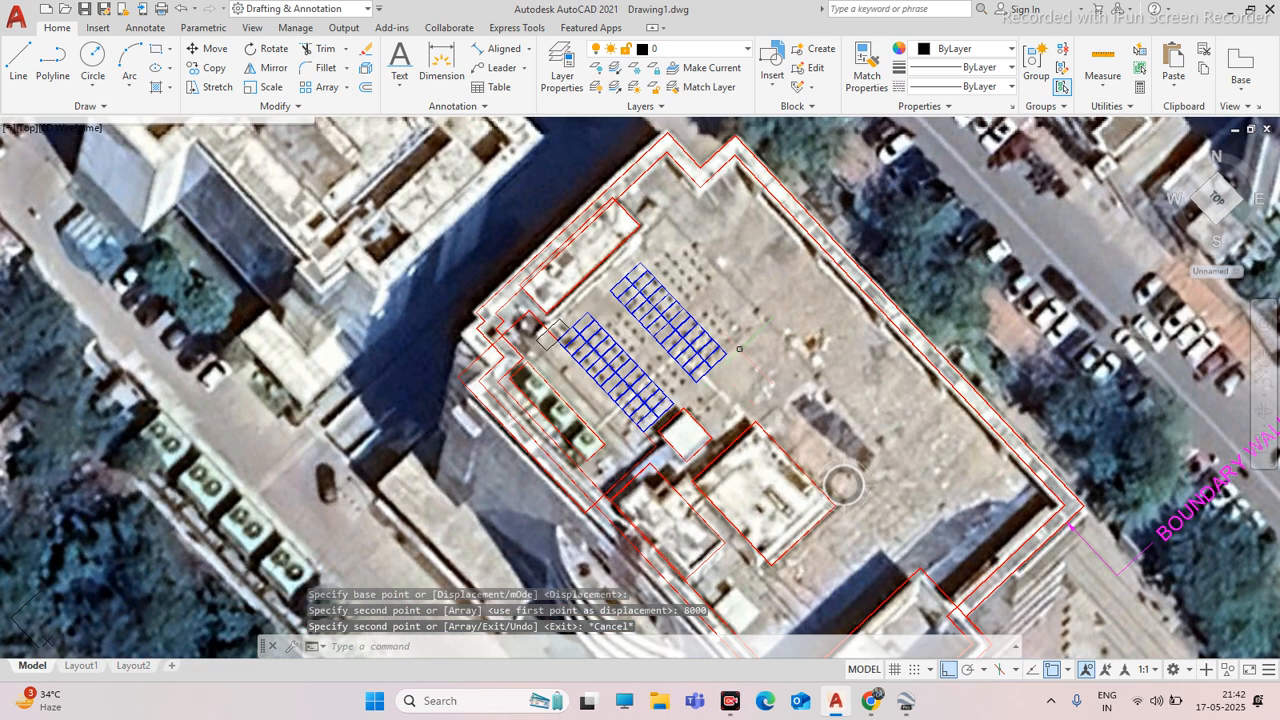
# Copy the second panel block northeast by the corner-to-corner distance between the first and second blocks
pyautogui.scroll(4, 729, 349)
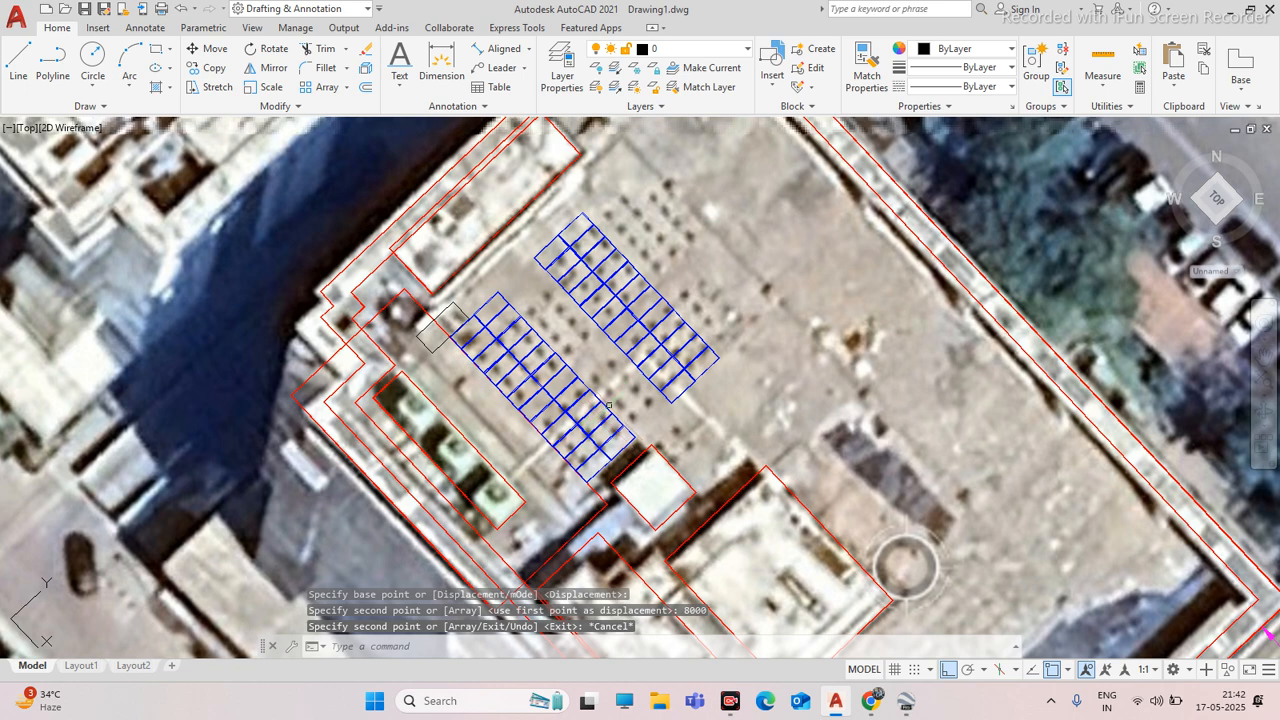
pyautogui.click(666, 317)
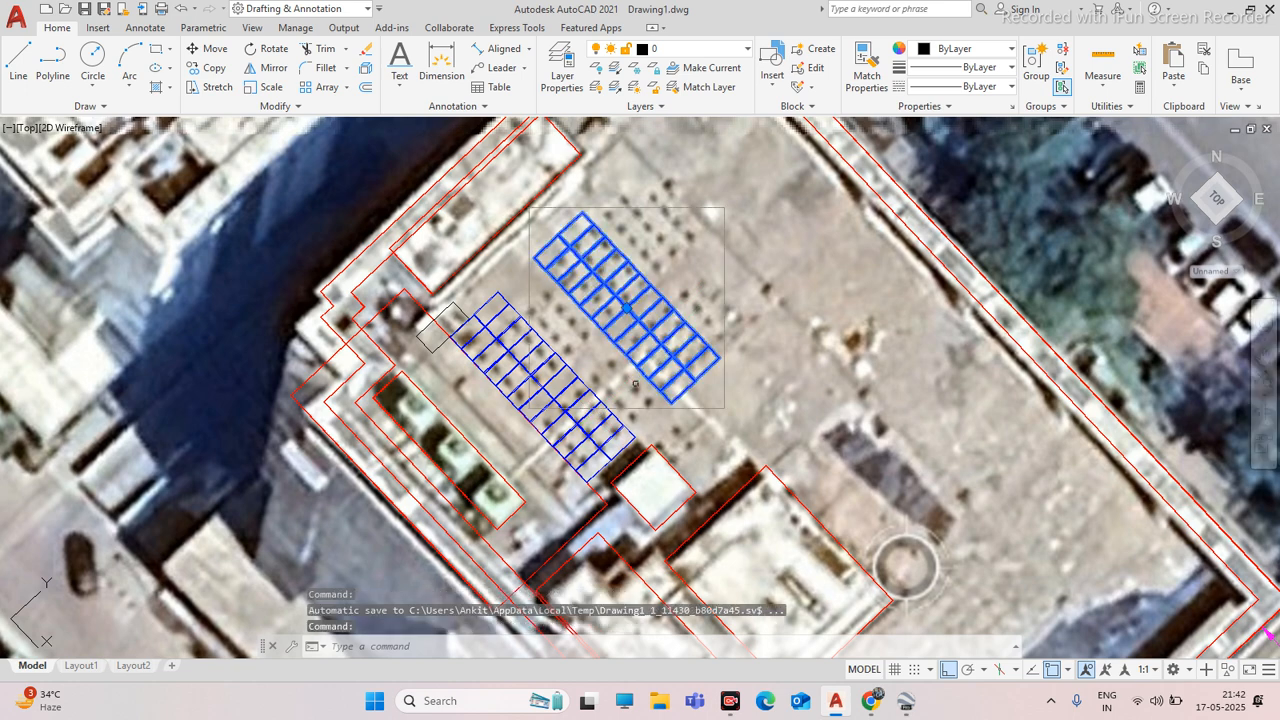
pyautogui.write('o')
pyautogui.press('Return')
pyautogui.scroll(2, 626, 424)
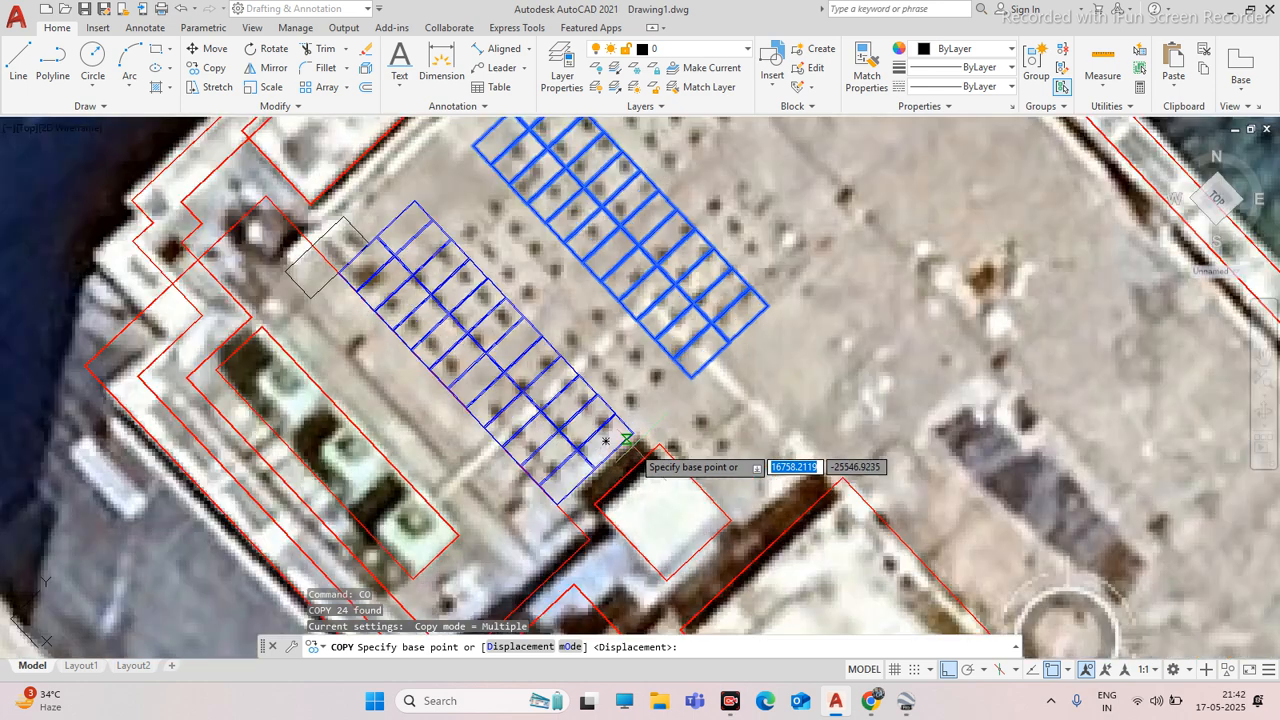
pyautogui.click(632, 433)
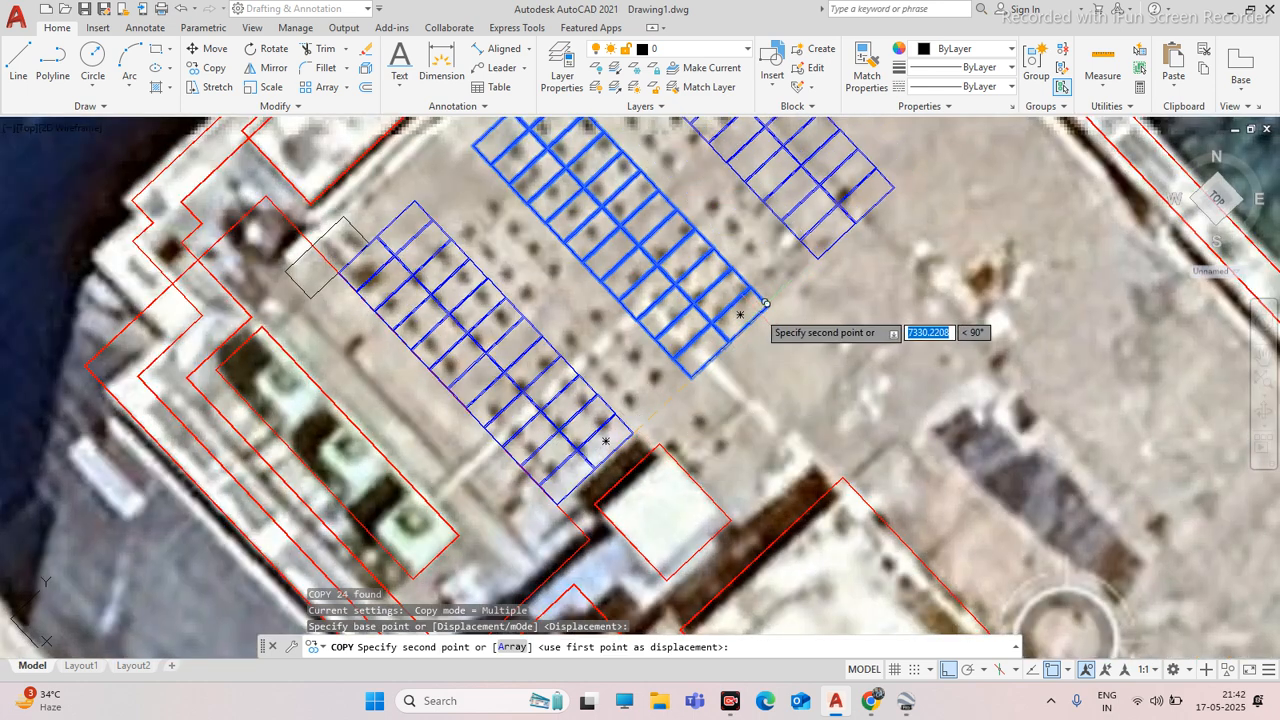
pyautogui.click(766, 306)
pyautogui.press('Escape')
pyautogui.scroll(-4, 738, 326)
pyautogui.scroll(2, 767, 290)
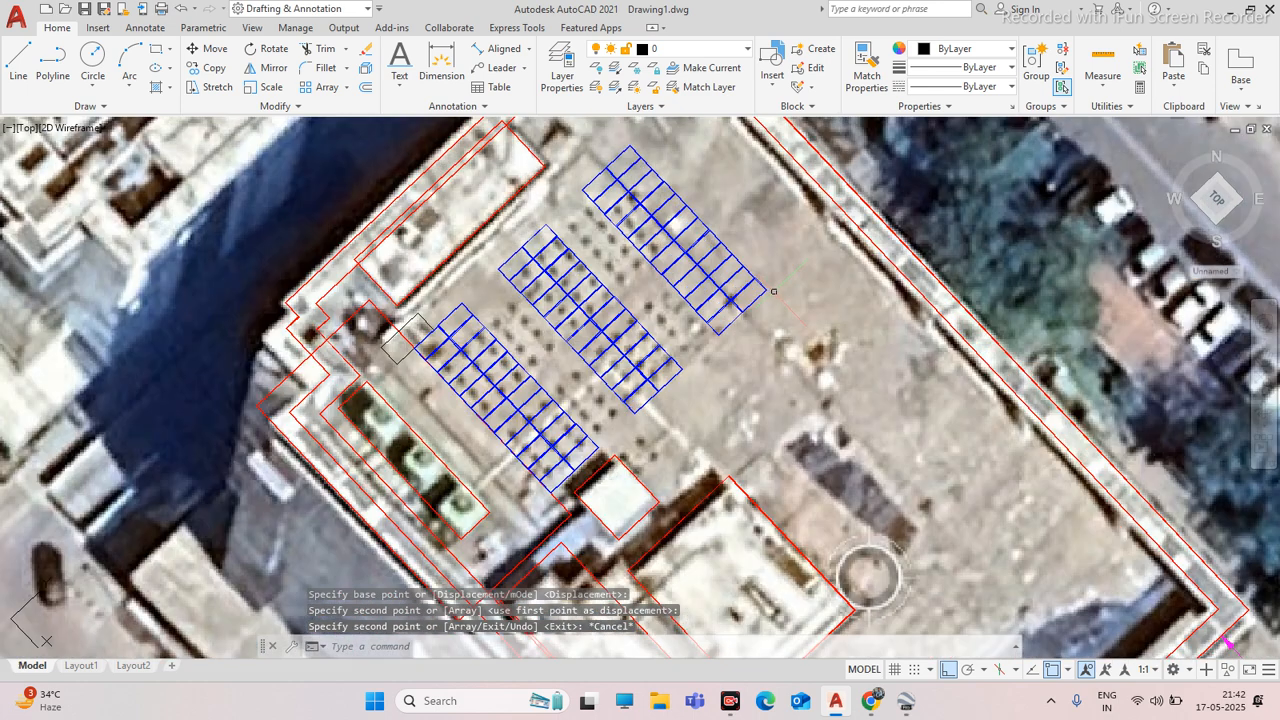
# Copy the third panel block northeast at the same block spacing, placing a fourth block along the northeastern roof edge
pyautogui.scroll(-4, 712, 286)
pyautogui.scroll(2, 727, 256)
pyautogui.click(727, 258)
pyautogui.click(691, 306)
pyautogui.write('CO')
pyautogui.press('Return')
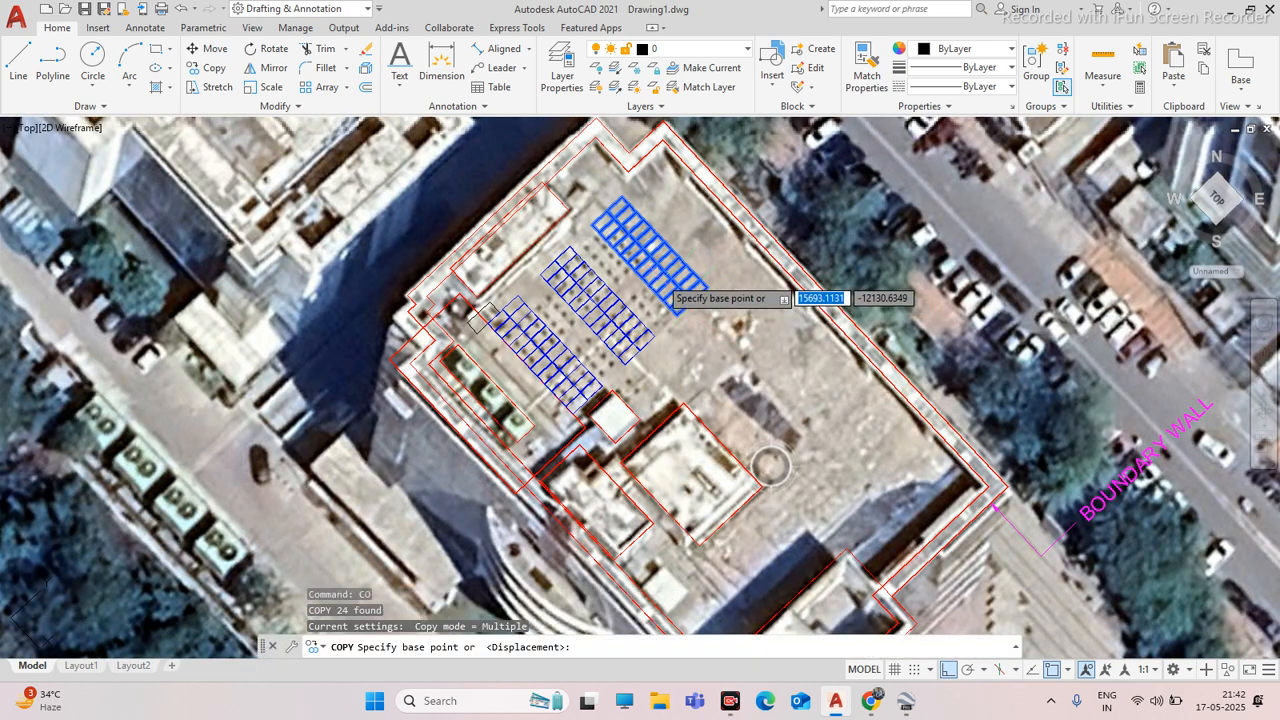
pyautogui.scroll(3, 650, 290)
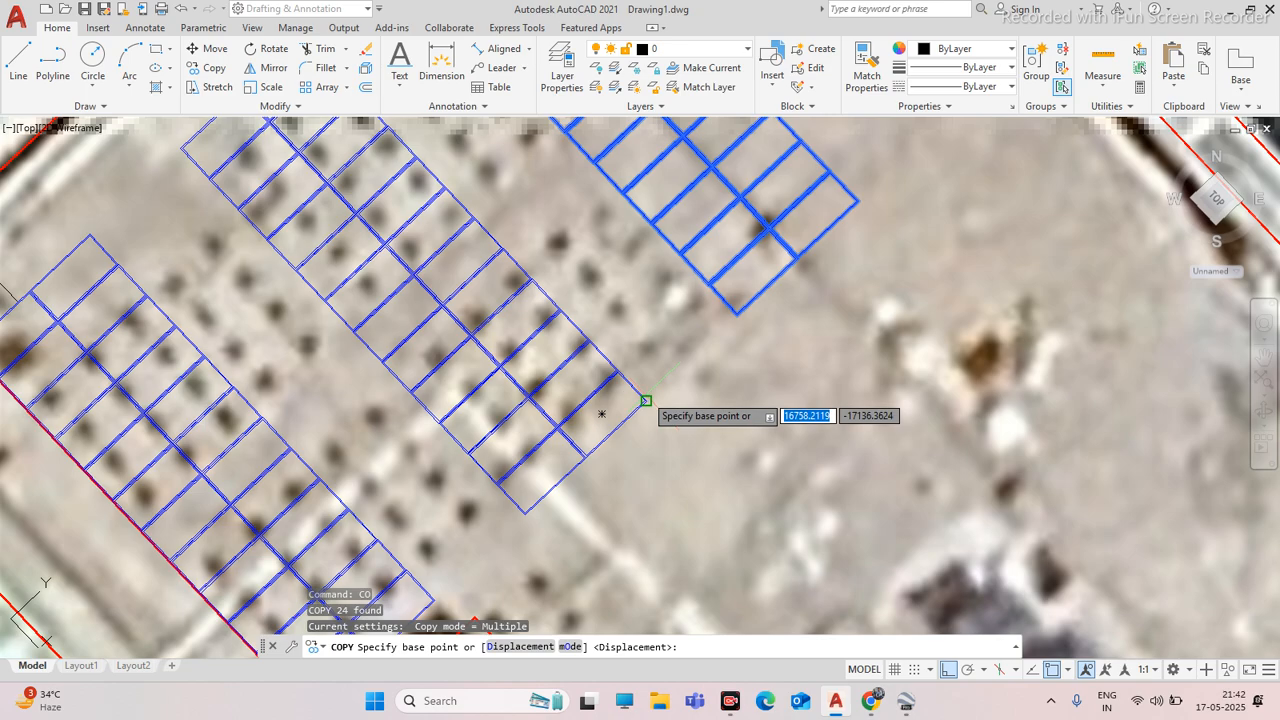
pyautogui.click(645, 400)
pyautogui.press('Escape')
pyautogui.scroll(-5, 868, 191)
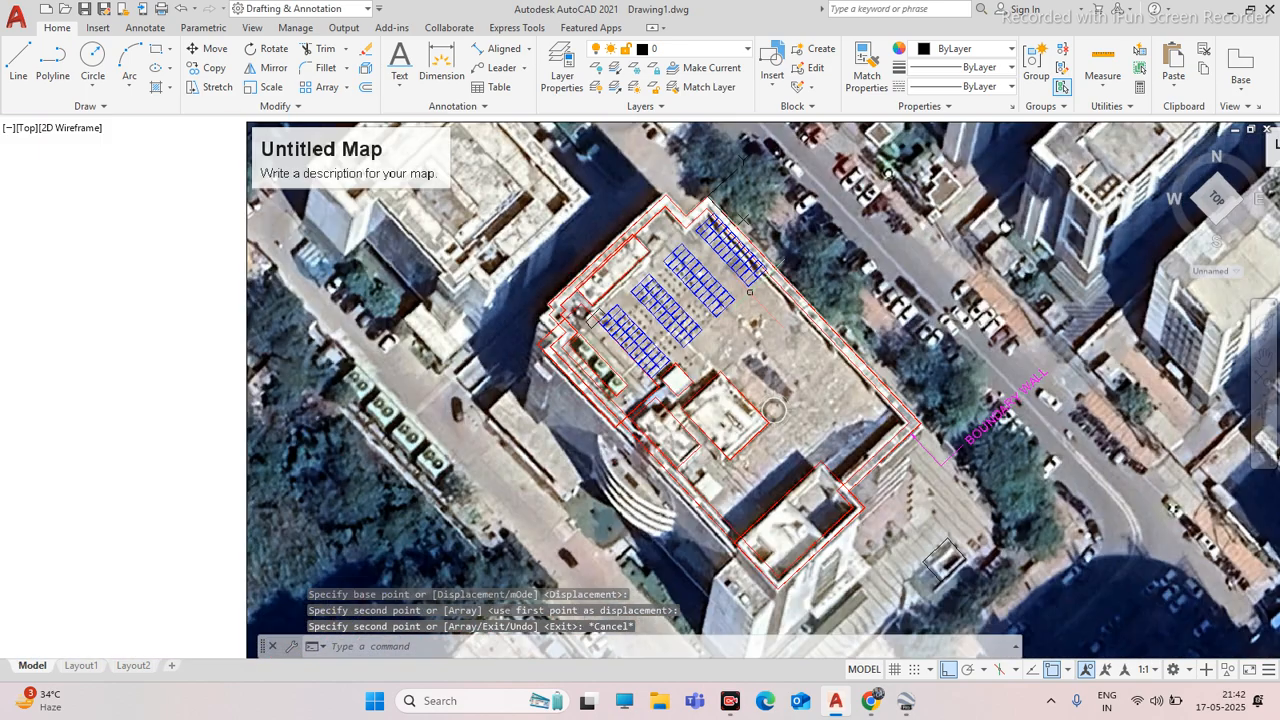
# Delete the inner red clearance outline that crosses the fourth panel block along the northeastern roof edge
pyautogui.scroll(6, 741, 258)
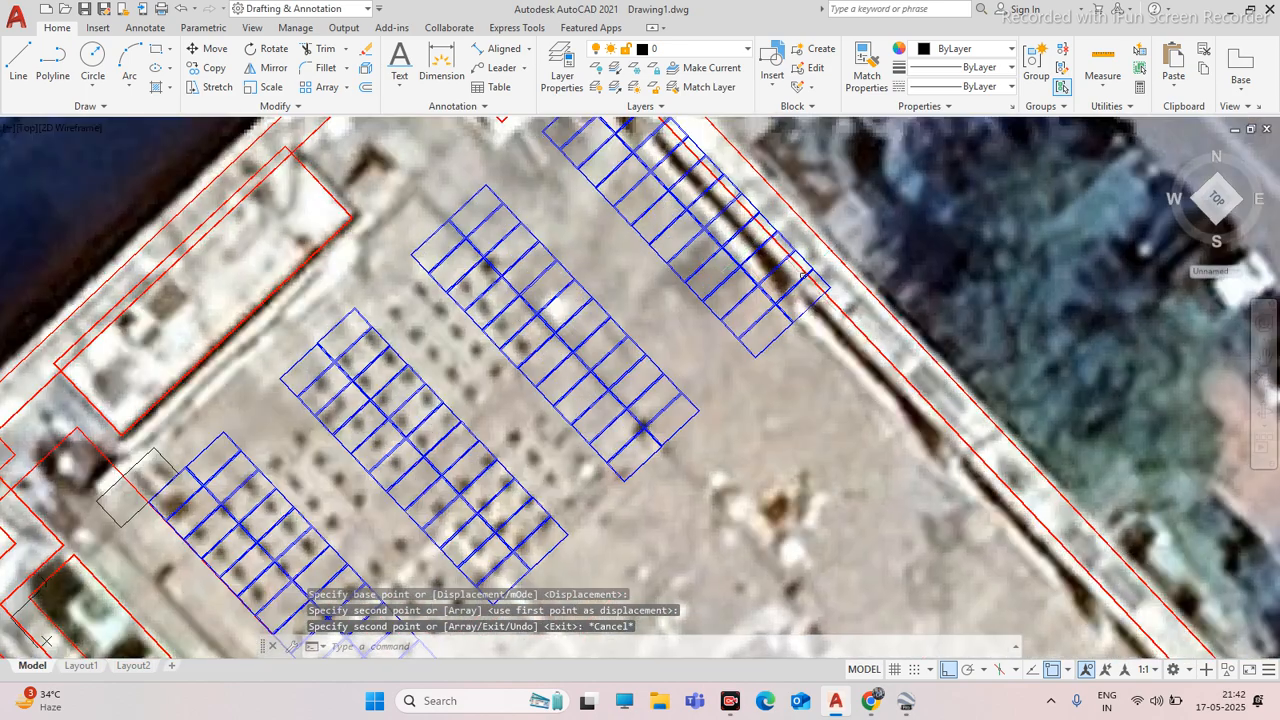
pyautogui.scroll(-5, 845, 305)
pyautogui.scroll(6, 760, 303)
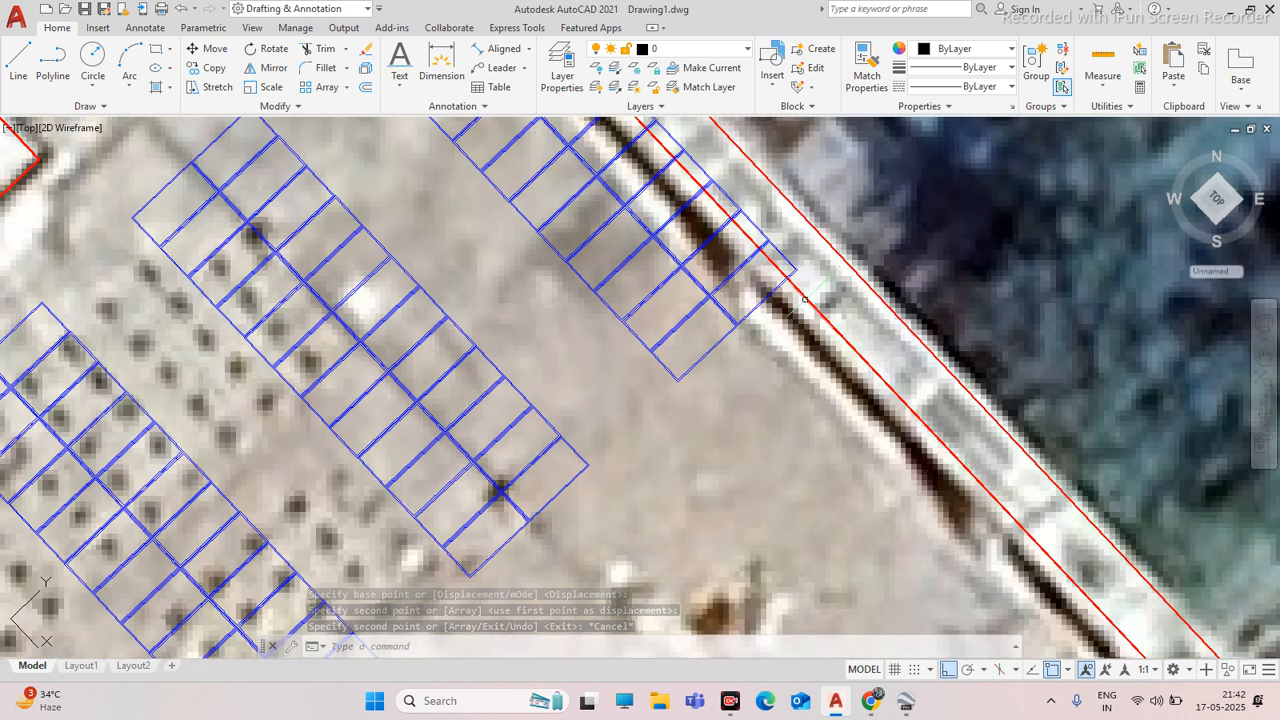
pyautogui.scroll(-4, 760, 303)
pyautogui.click(792, 305)
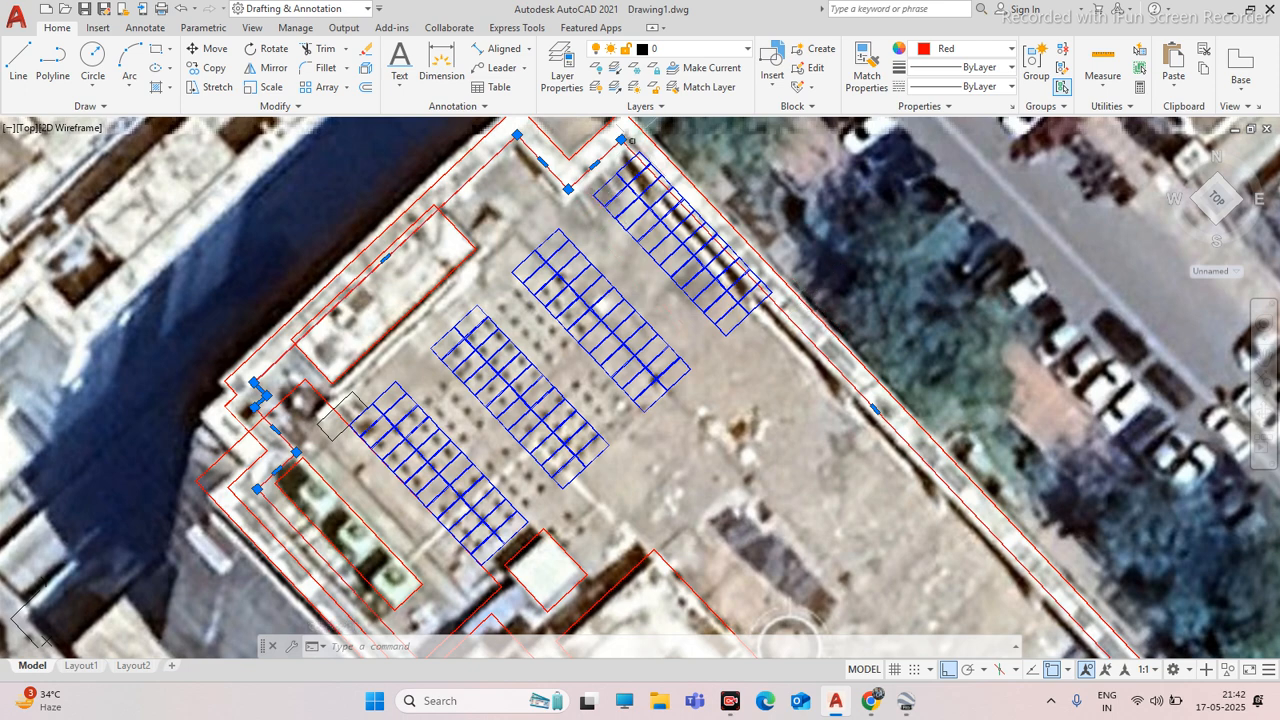
pyautogui.scroll(5, 760, 273)
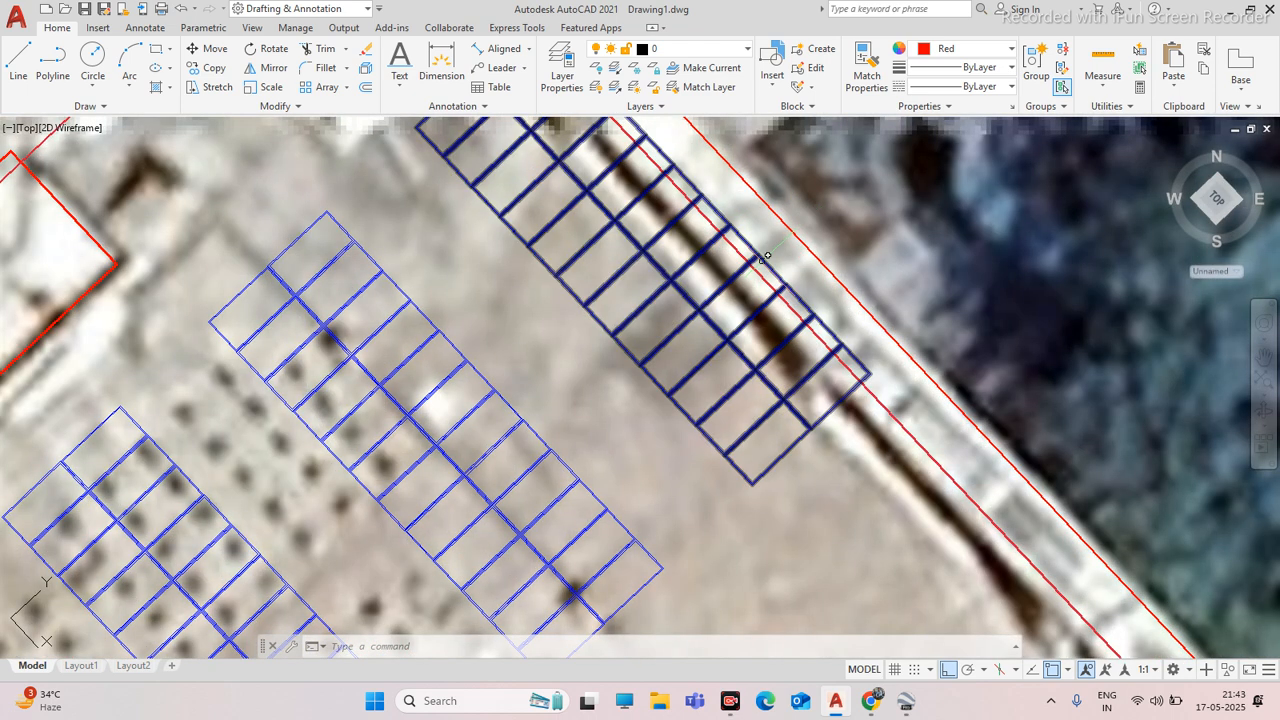
pyautogui.scroll(-5, 753, 260)
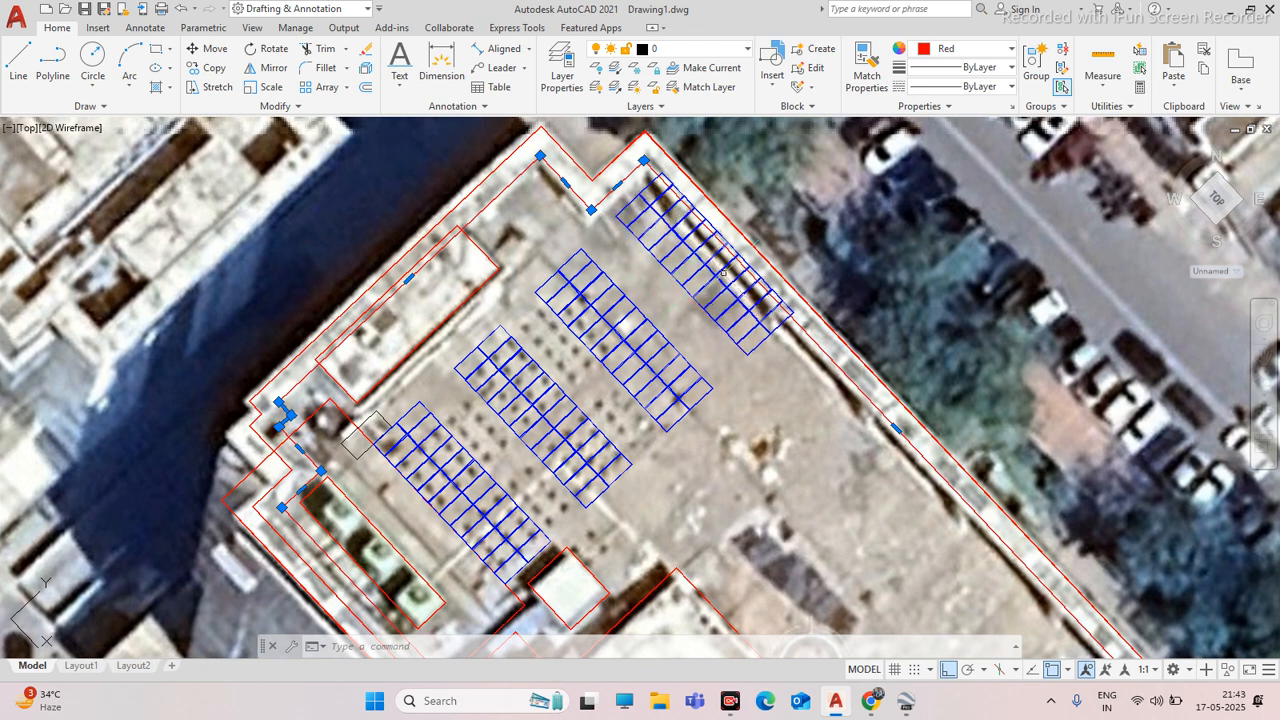
pyautogui.scroll(4, 740, 238)
pyautogui.scroll(-6, 689, 284)
pyautogui.scroll(5, 689, 284)
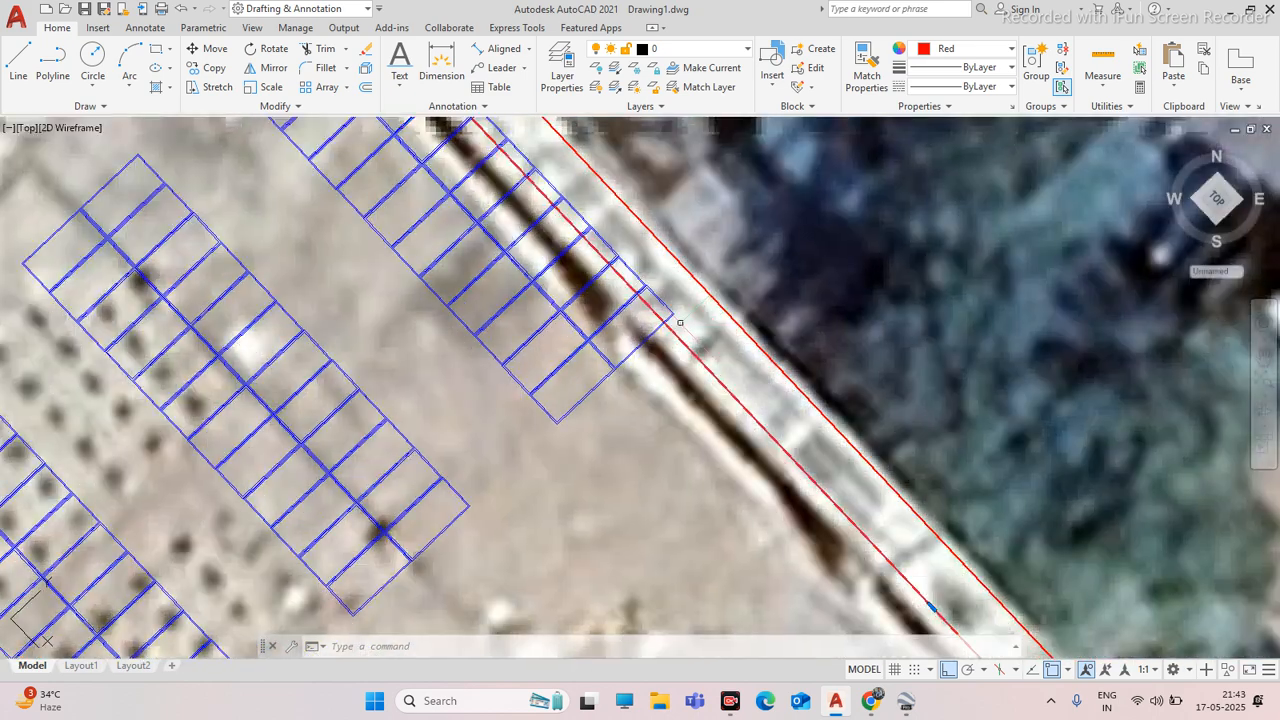
pyautogui.scroll(-3, 680, 322)
pyautogui.scroll(2, 726, 298)
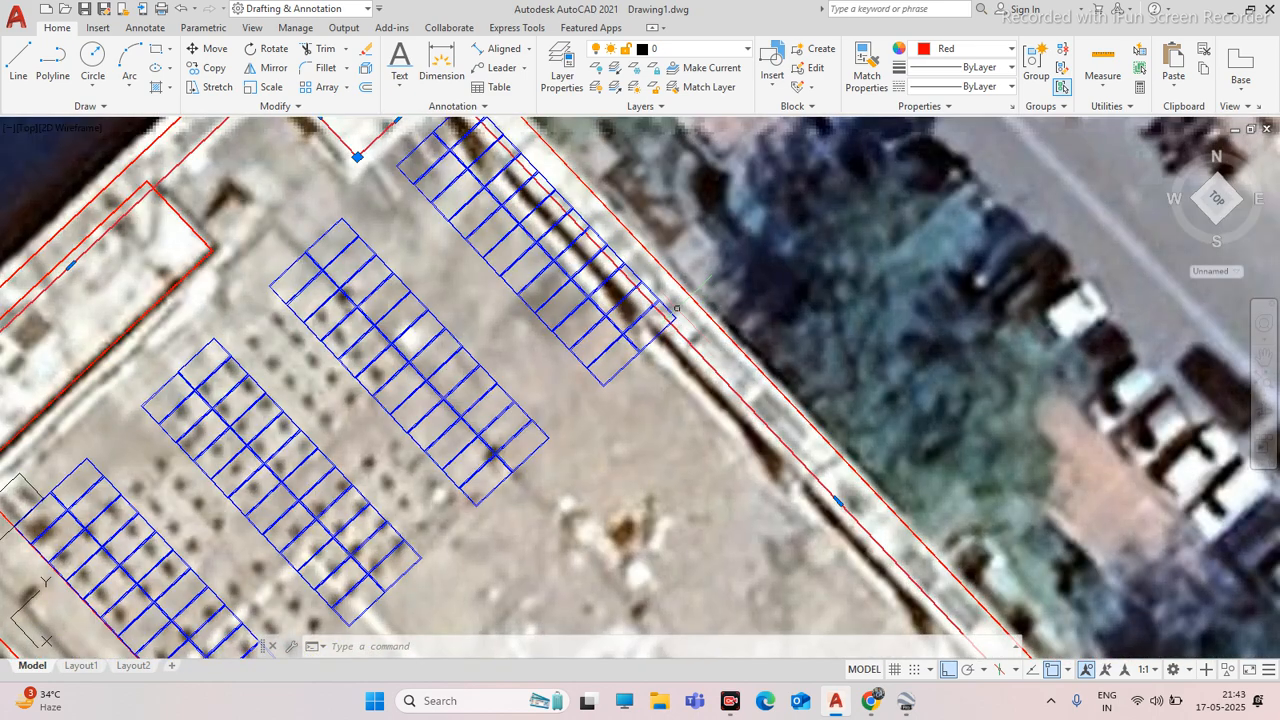
pyautogui.press('Delete')
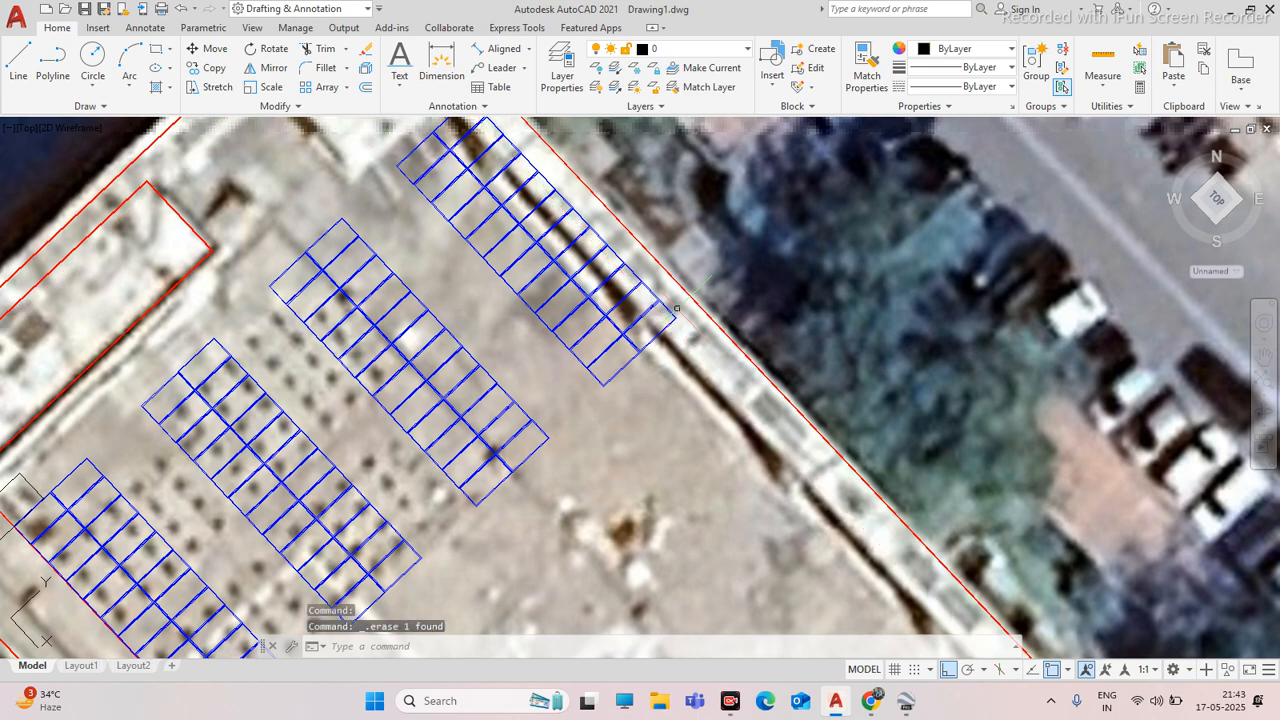
# Copy the third and fourth panel blocks southeast along the roof edge, placing the duplicates just past their ends
pyautogui.scroll(-2, 677, 309)
pyautogui.scroll(-3, 700, 310)
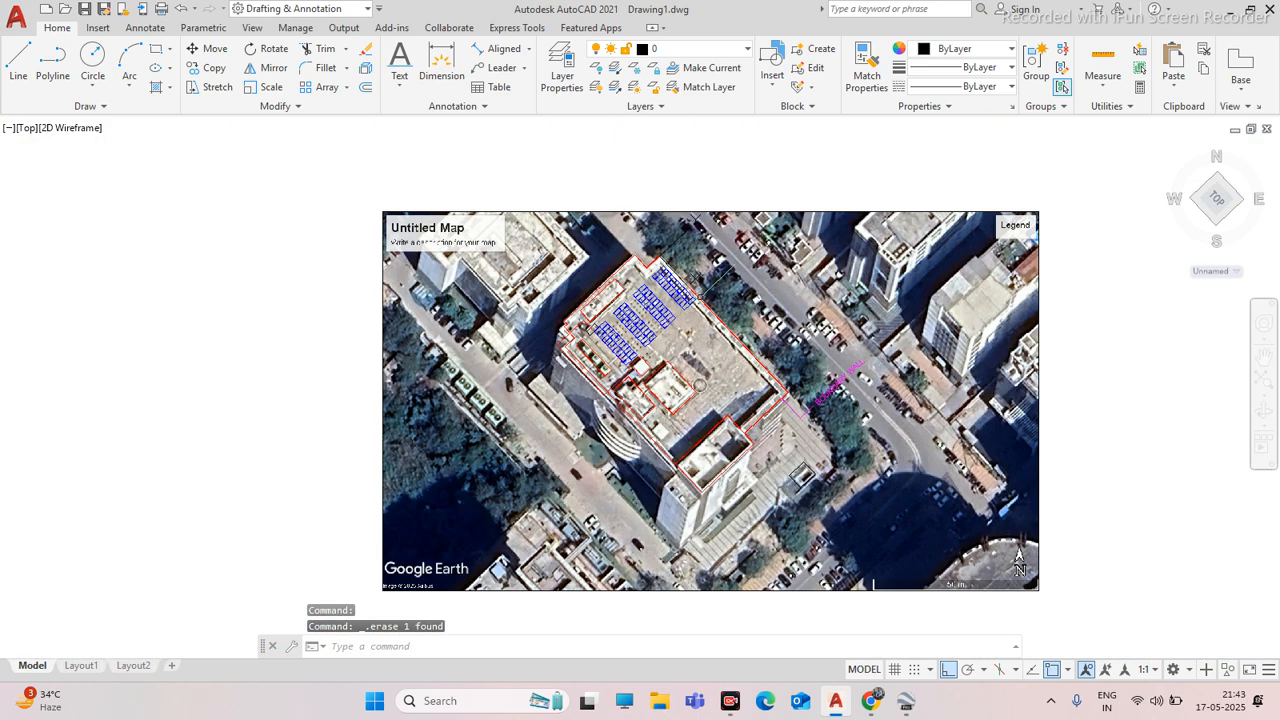
pyautogui.scroll(2, 654, 321)
pyautogui.click(653, 321)
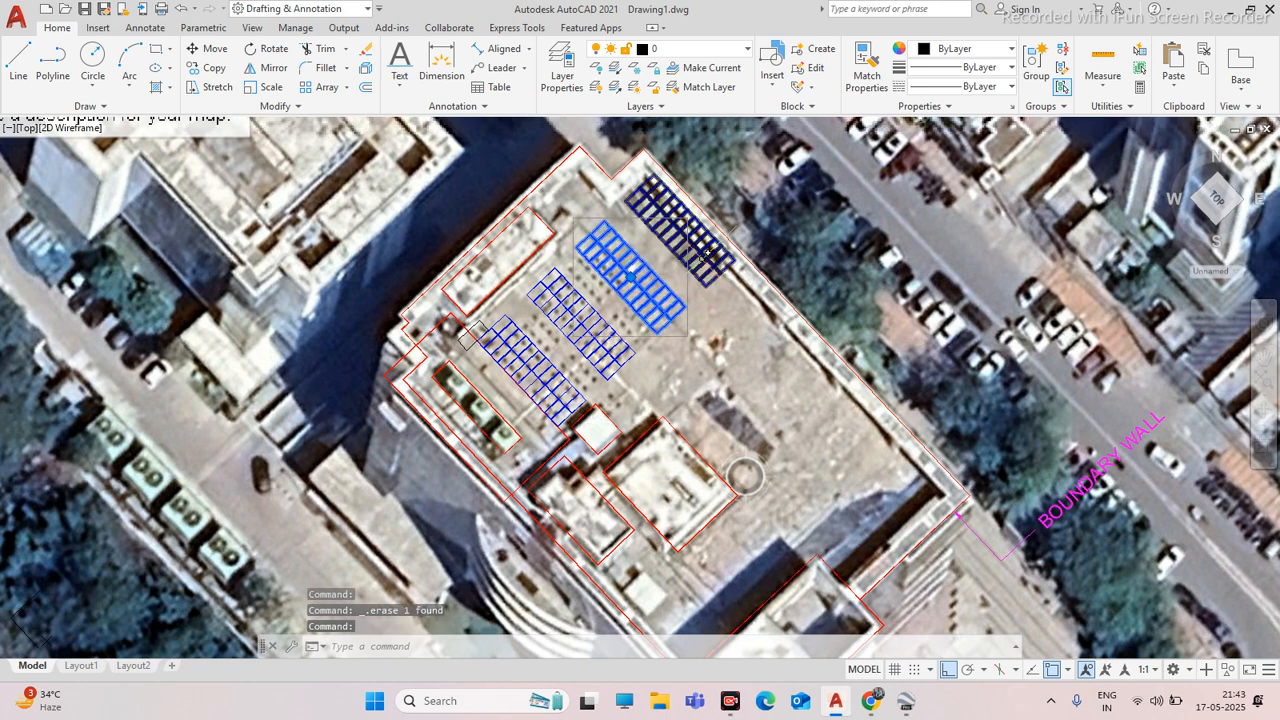
pyautogui.click(704, 256)
pyautogui.write('co')
pyautogui.press('Return')
pyautogui.click(704, 249)
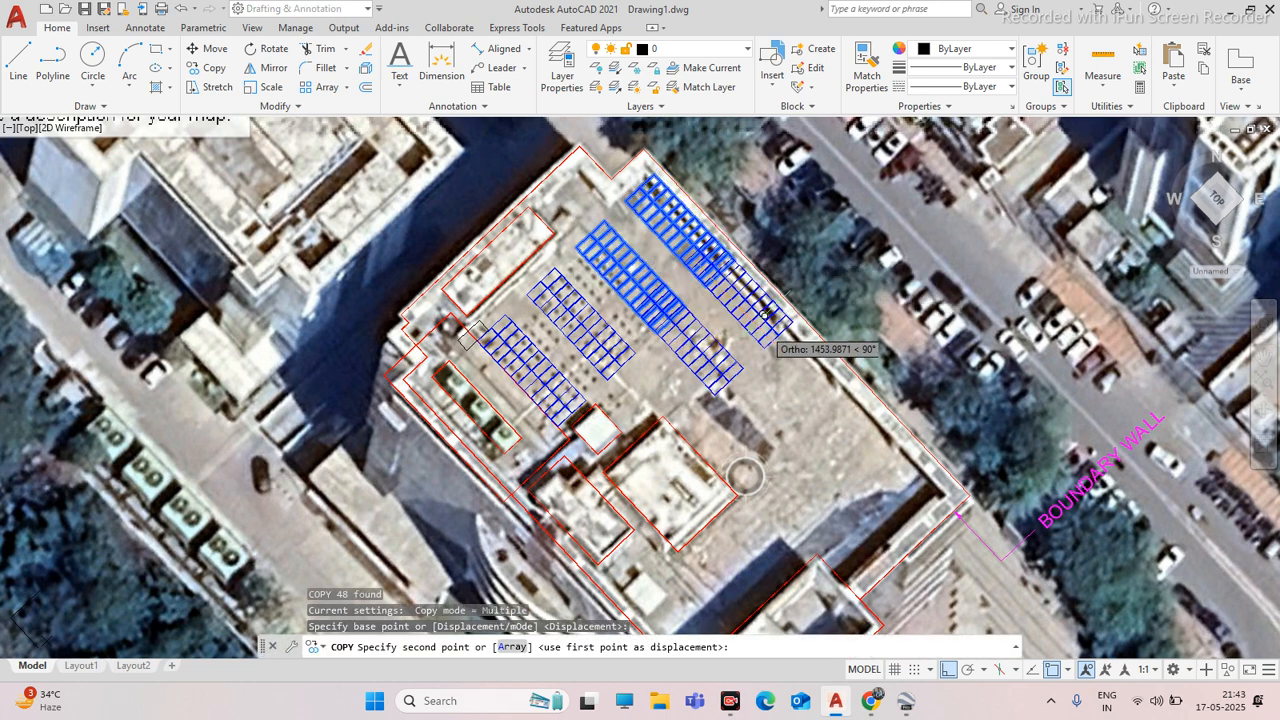
pyautogui.scroll(4, 764, 329)
pyautogui.click(831, 351)
pyautogui.scroll(-5, 857, 389)
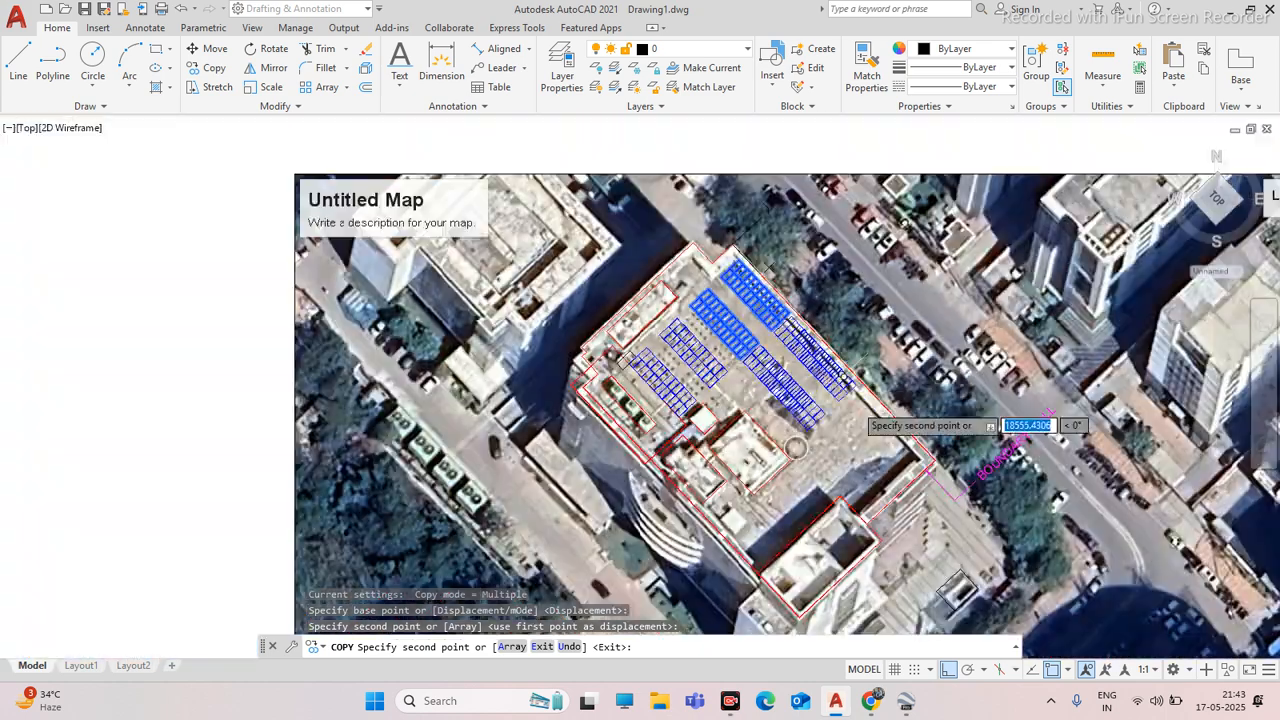
# Place another copy of the two panel blocks further southeast, extending both rows toward the roof's eastern corner
pyautogui.scroll(5, 895, 430)
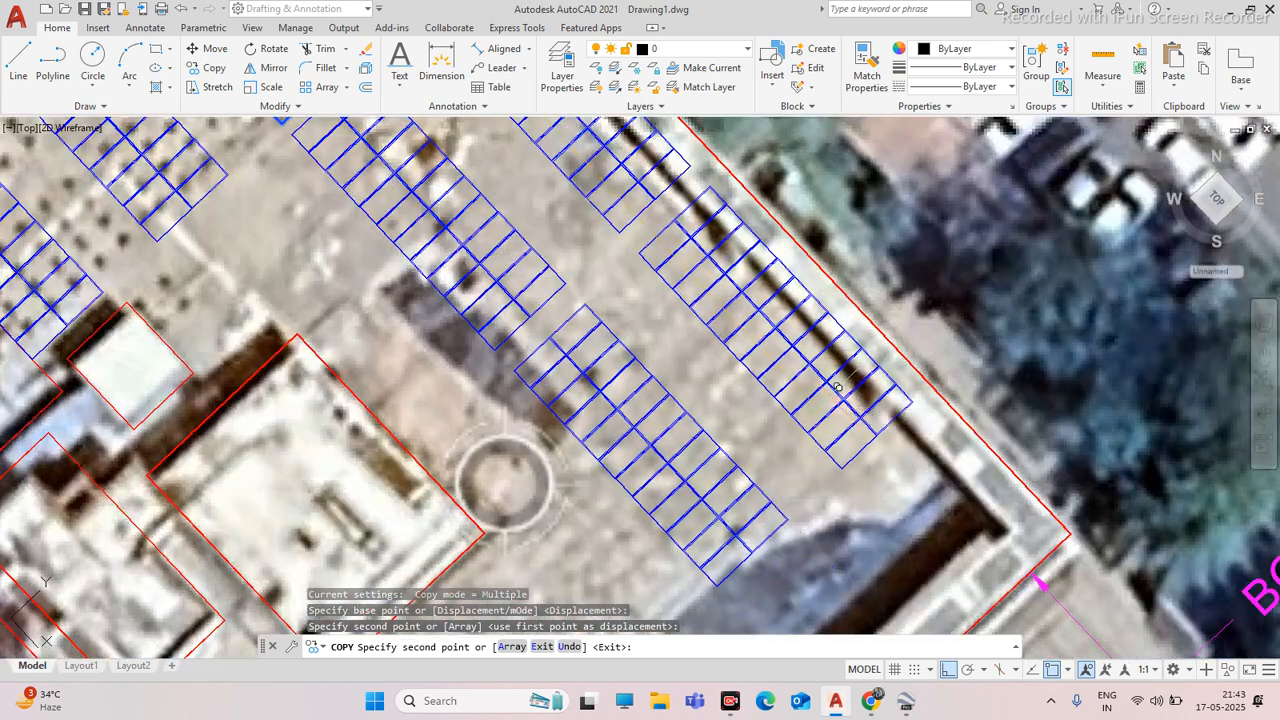
pyautogui.click(840, 392)
pyautogui.scroll(-5, 850, 400)
pyautogui.scroll(3, 856, 436)
pyautogui.press('Escape')
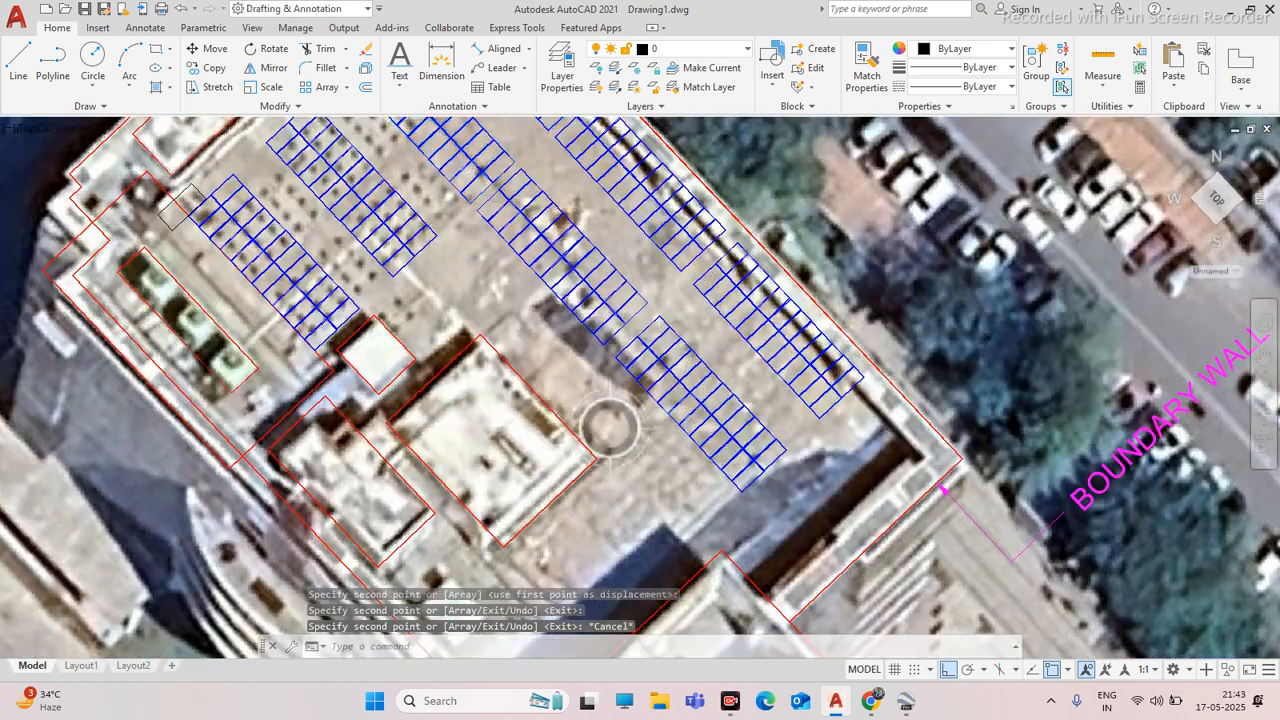
# Examine the gaps between the copied panel blocks along the northeastern roof edge
pyautogui.scroll(-5, 755, 355)
pyautogui.scroll(5, 790, 322)
pyautogui.scroll(2, 750, 306)
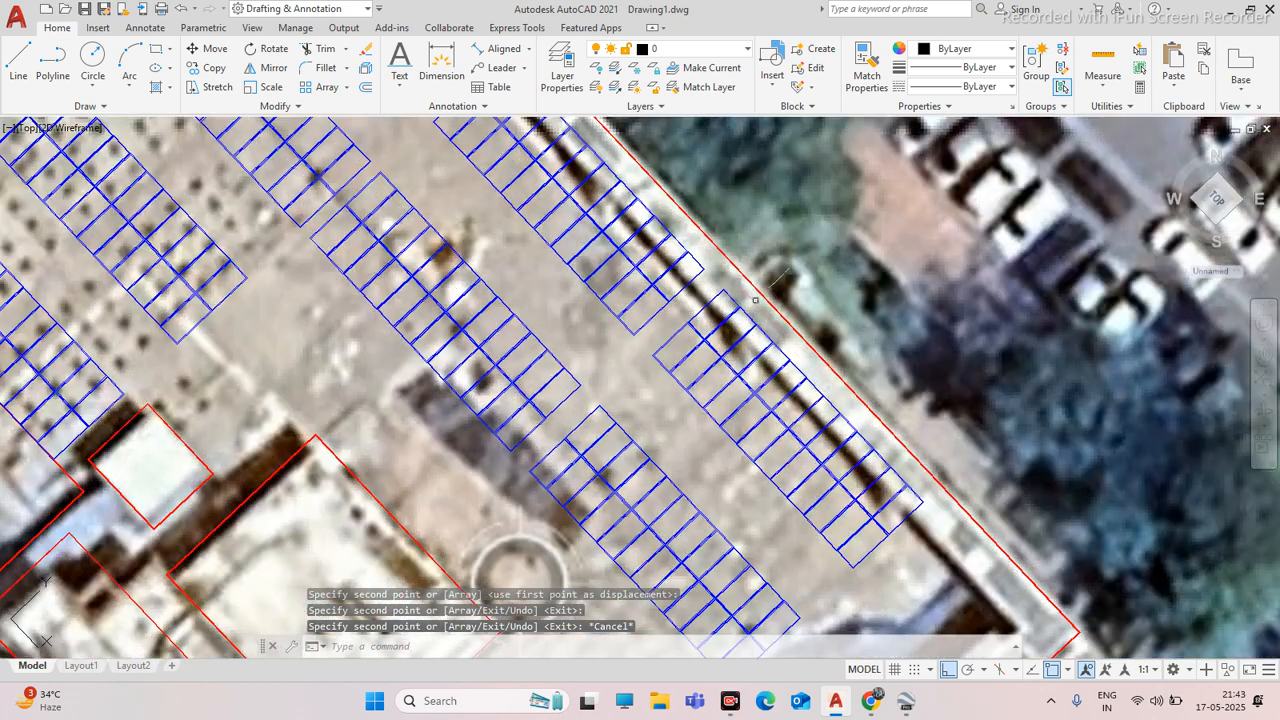
pyautogui.scroll(-5, 621, 310)
pyautogui.scroll(5, 646, 284)
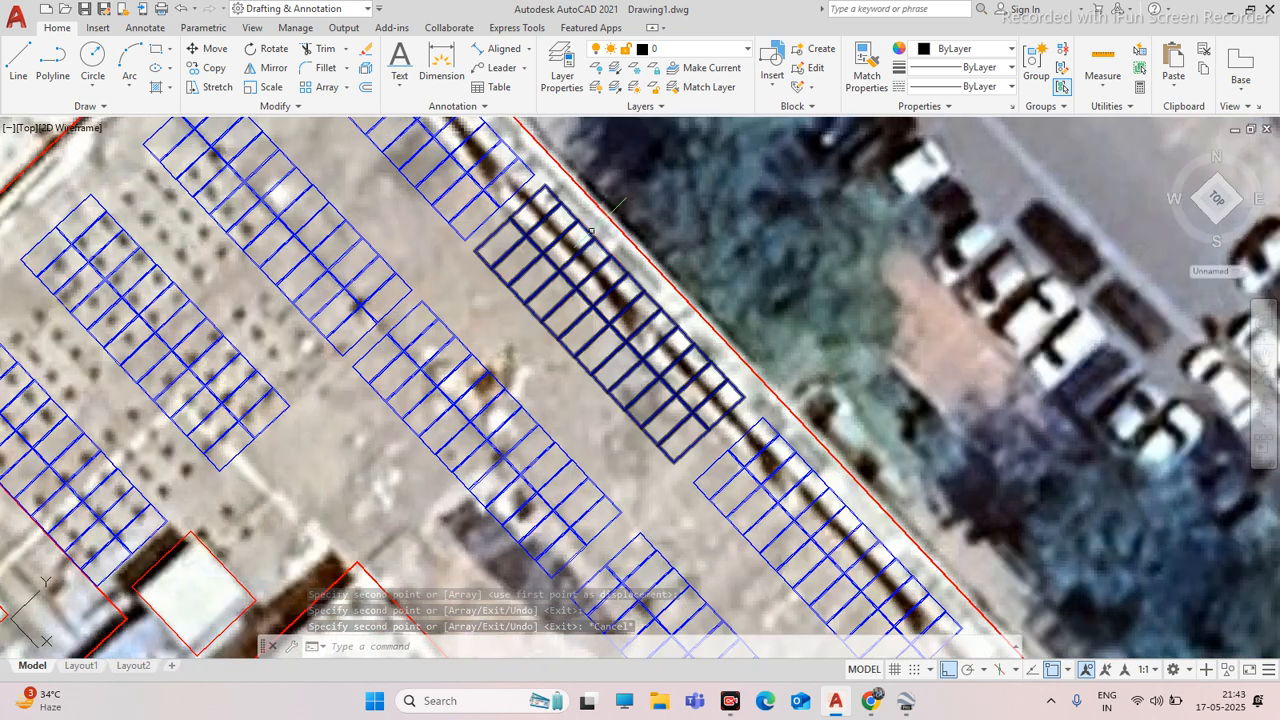
pyautogui.scroll(-5, 460, 253)
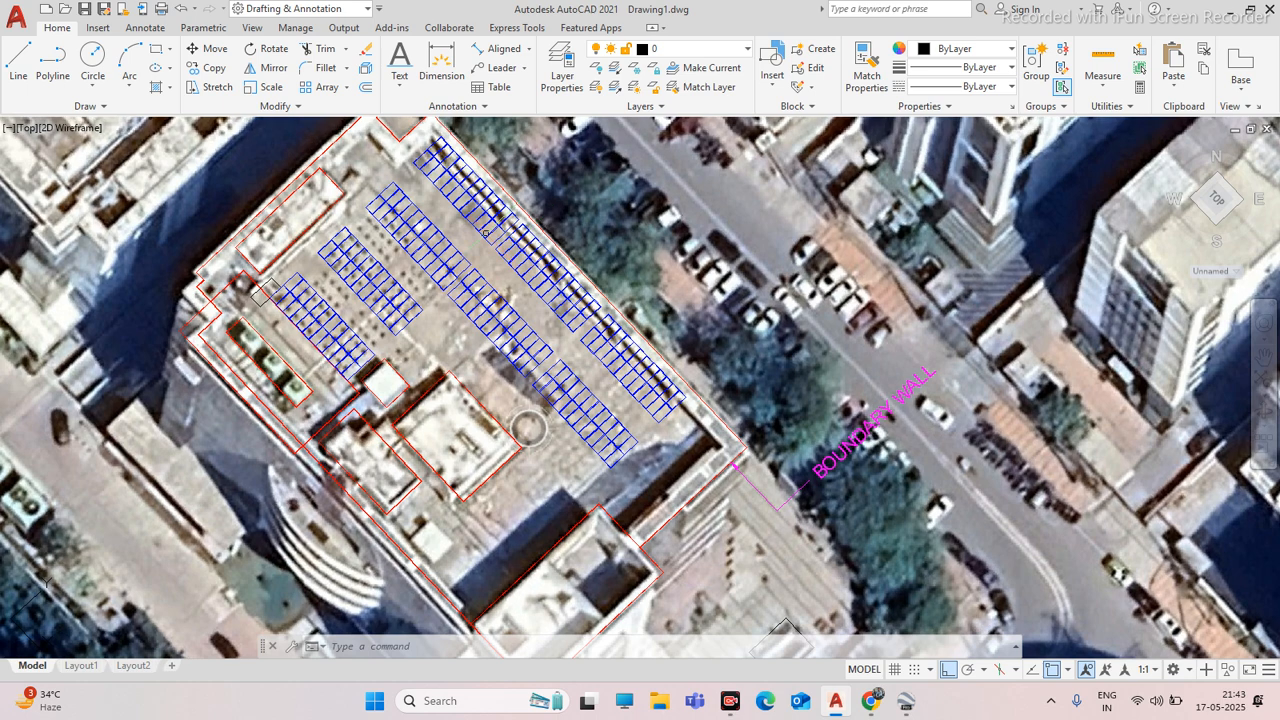
pyautogui.scroll(5, 466, 221)
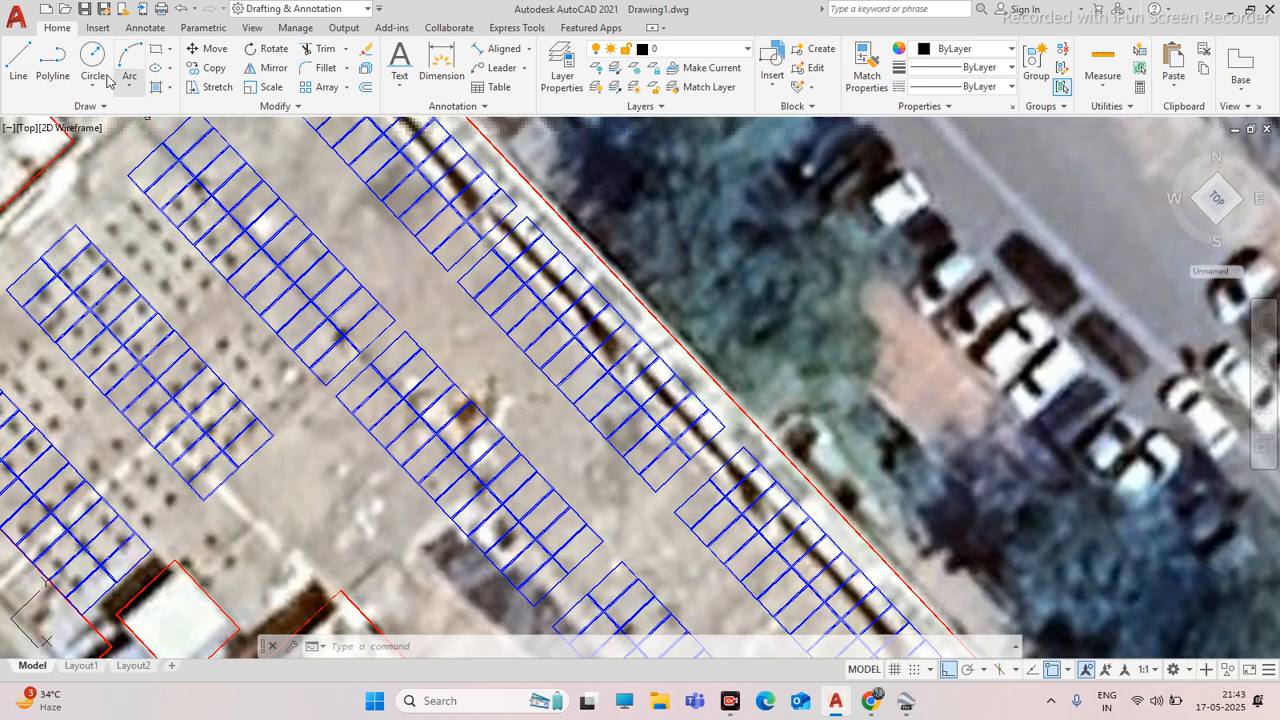
# Draw a thin closed rectangular polyline strip about 28000 units long and 1050 units thick in the blank area beside the map
pyautogui.click(52, 70)
pyautogui.scroll(-5, 302, 155)
pyautogui.scroll(-5, 377, 216)
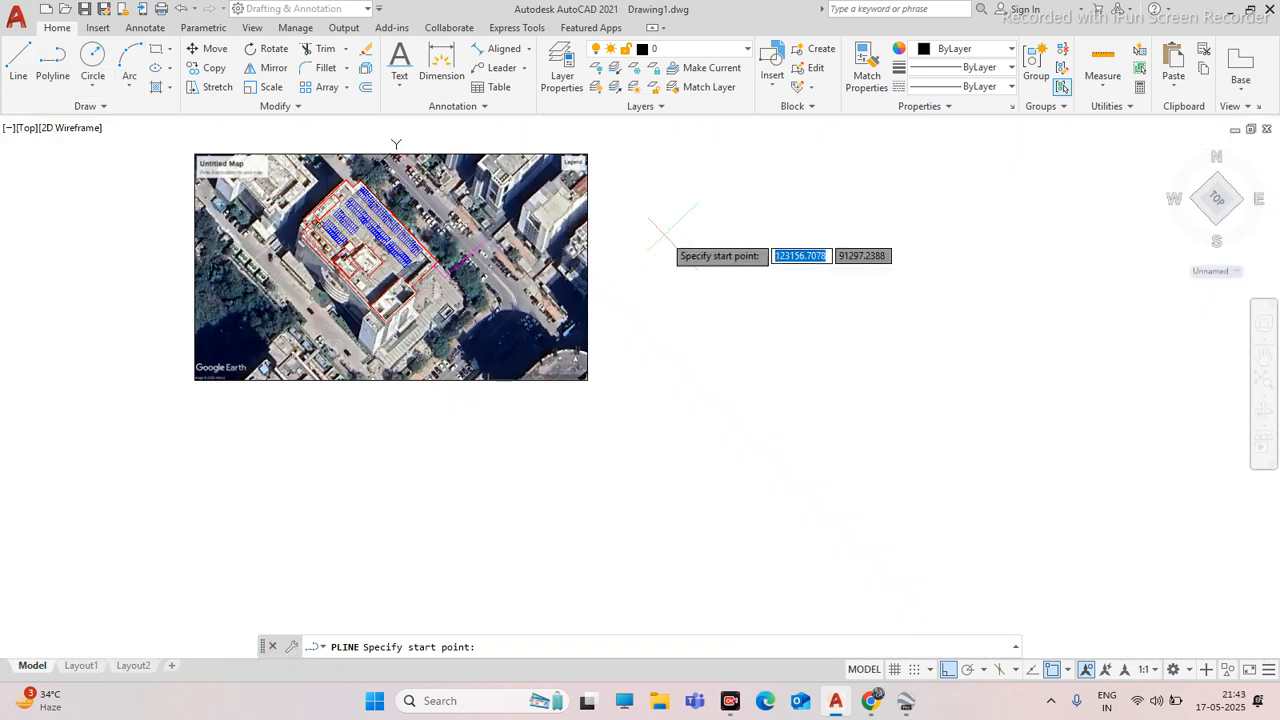
pyautogui.scroll(5, 640, 232)
pyautogui.press('Escape')
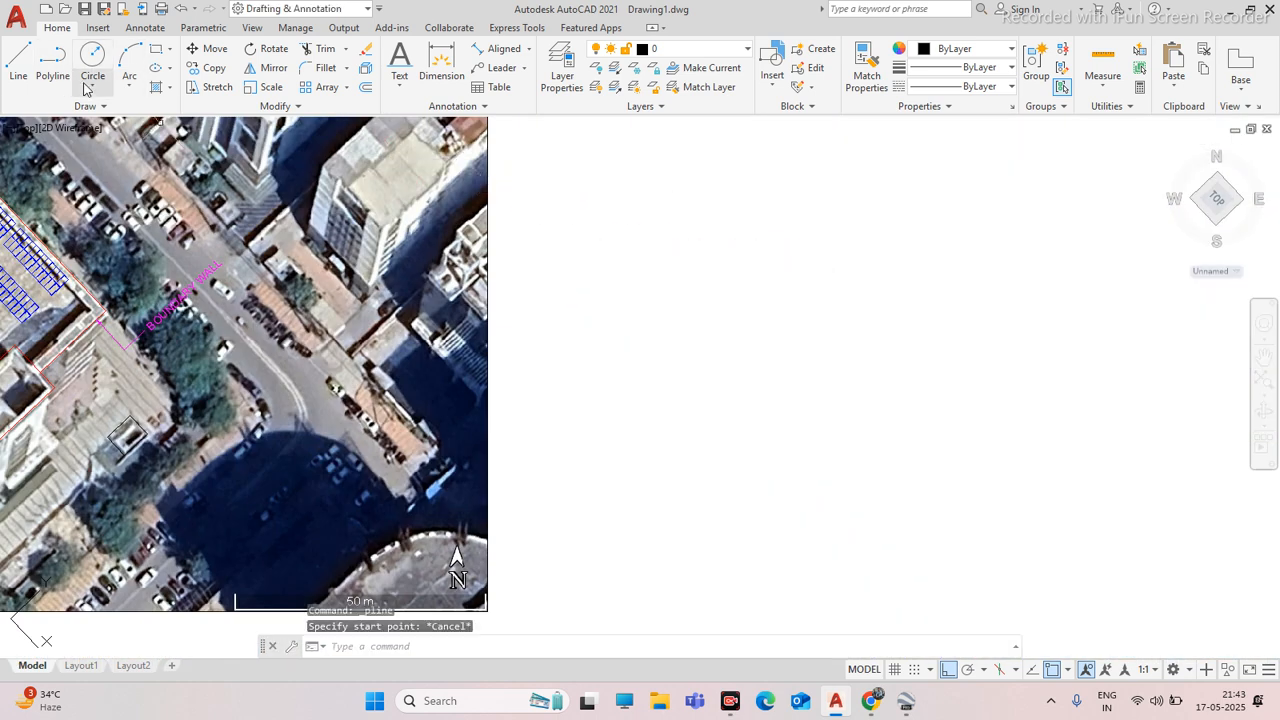
pyautogui.click(60, 84)
pyautogui.click(655, 276)
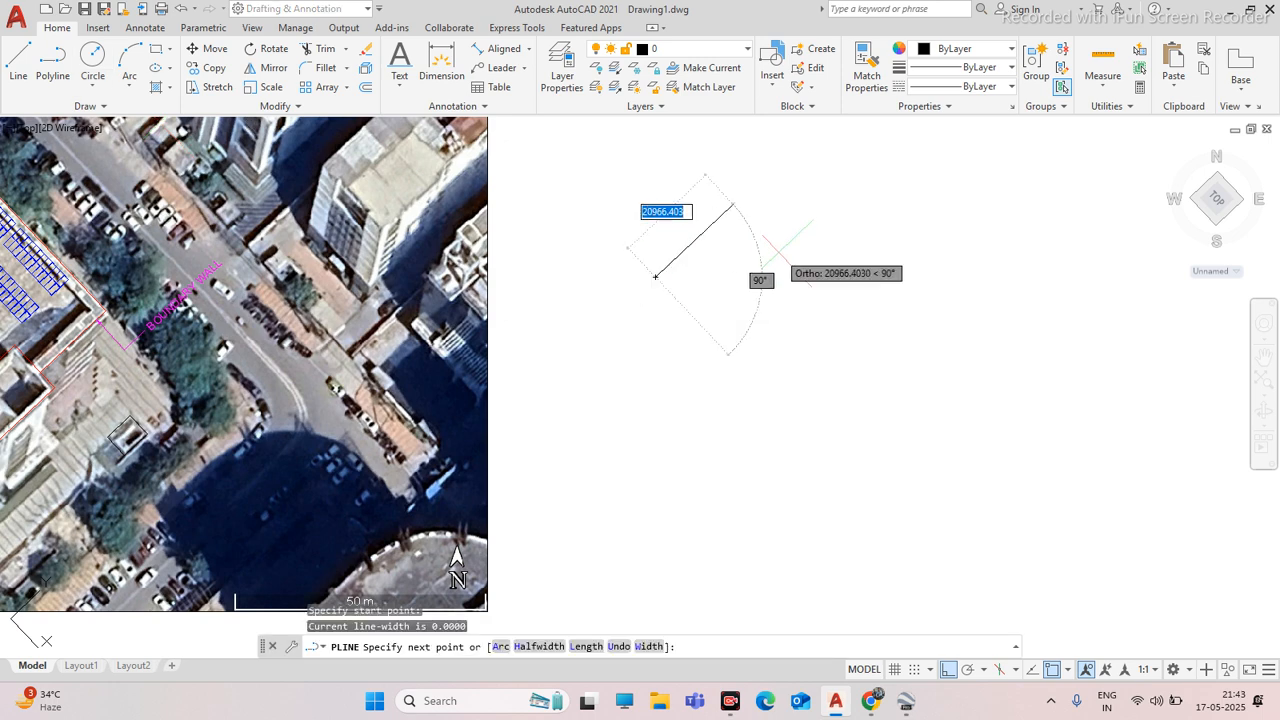
pyautogui.scroll(4, 785, 250)
pyautogui.press('F8')
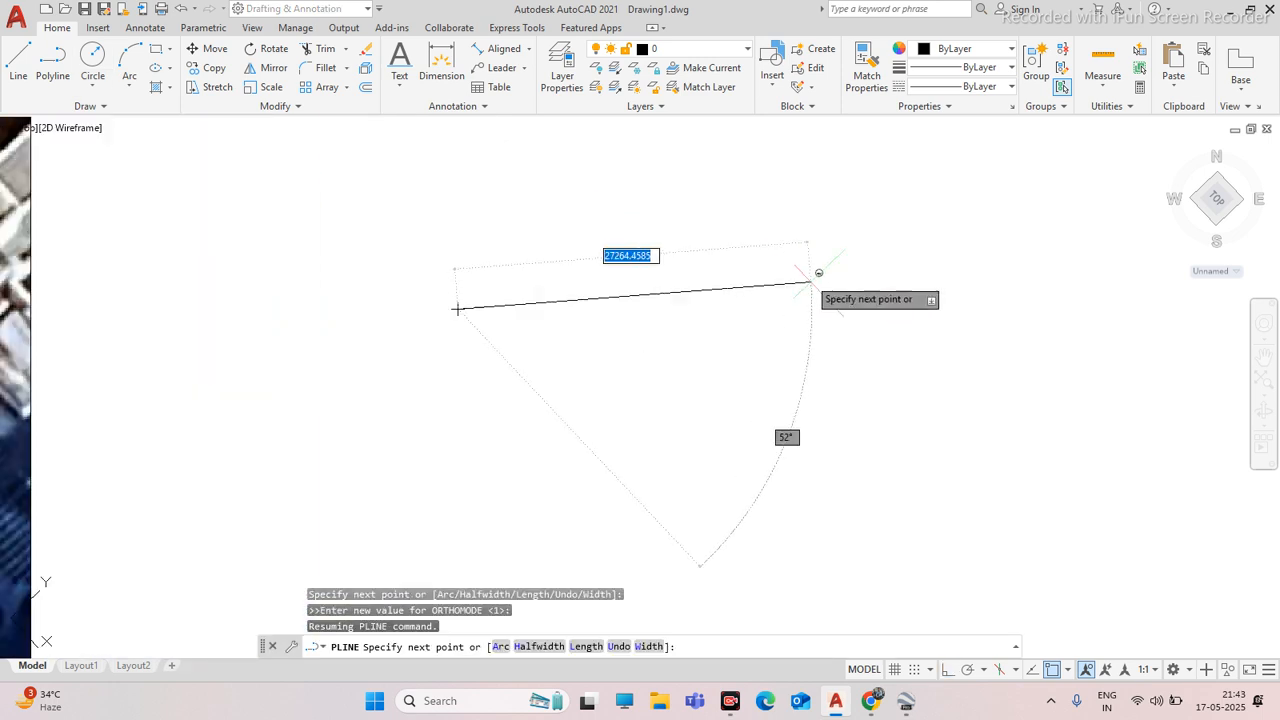
pyautogui.click(822, 309)
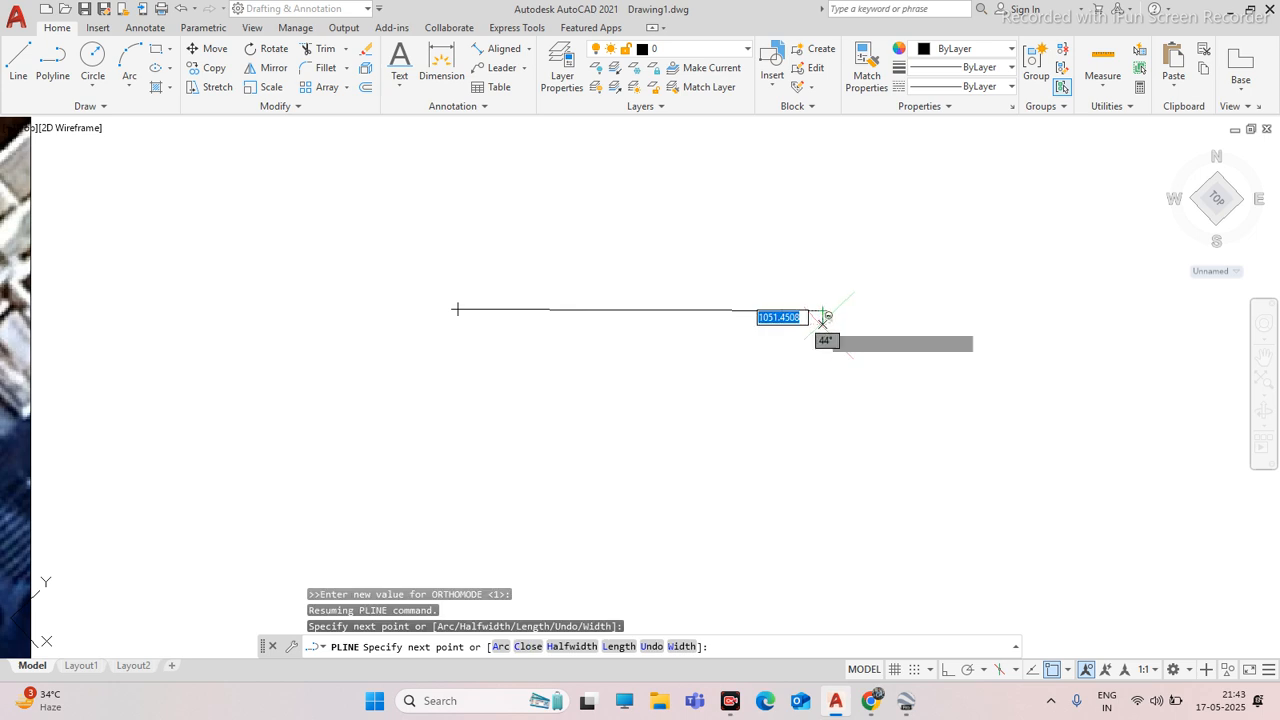
pyautogui.click(822, 323)
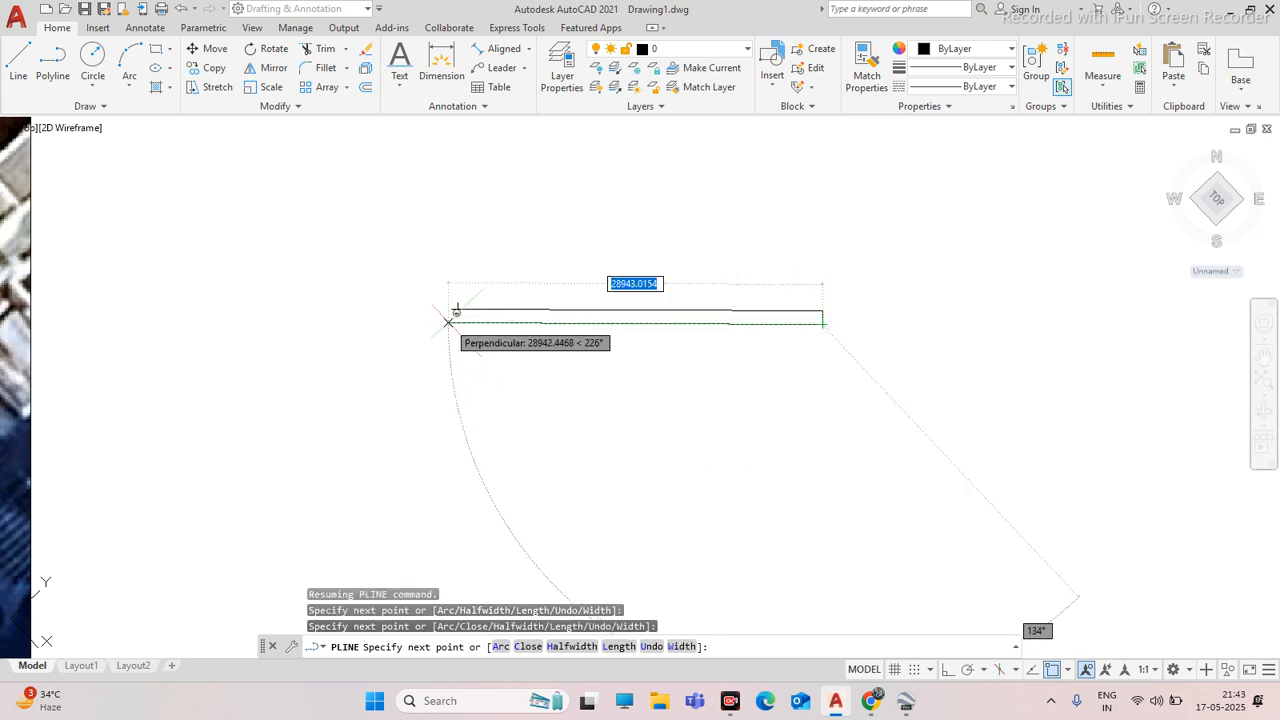
pyautogui.click(459, 320)
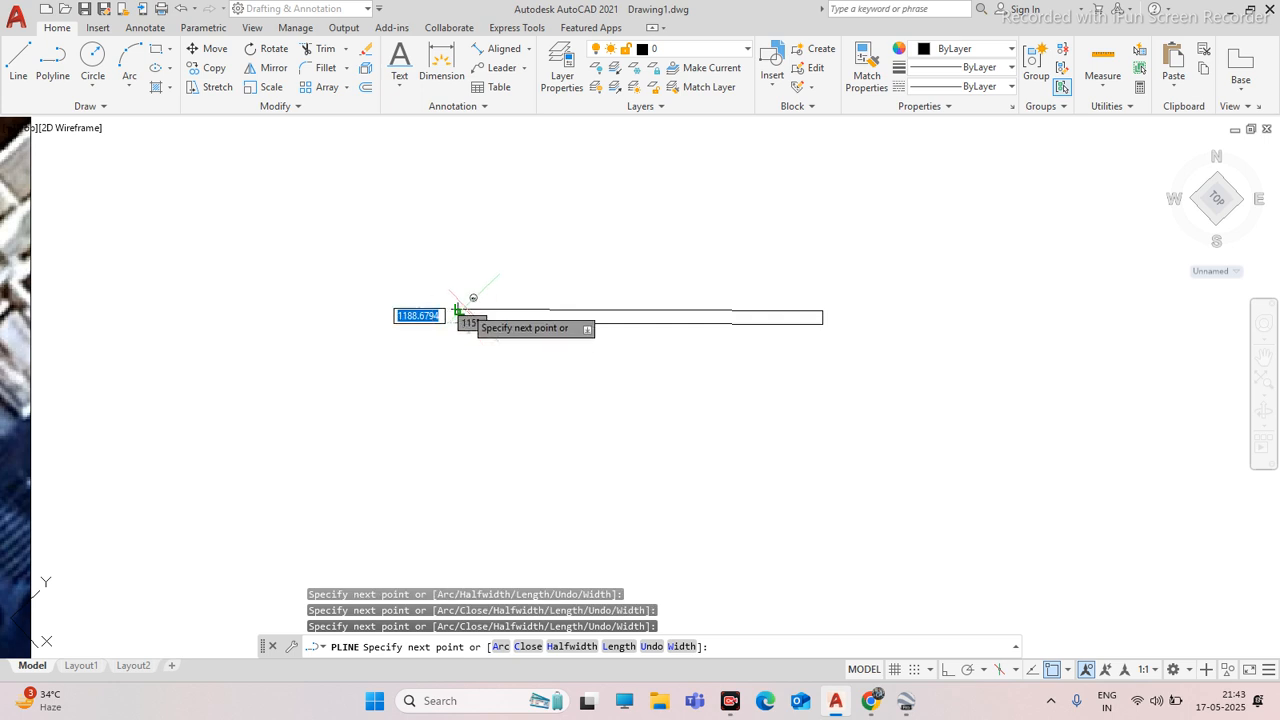
pyautogui.press('Escape')
# Rotate the thin strip about its left end, using its lower edge as the reference, so the right end tilts gently upward
pyautogui.click(669, 271)
pyautogui.click(578, 357)
pyautogui.write('RO')
pyautogui.press('Return')
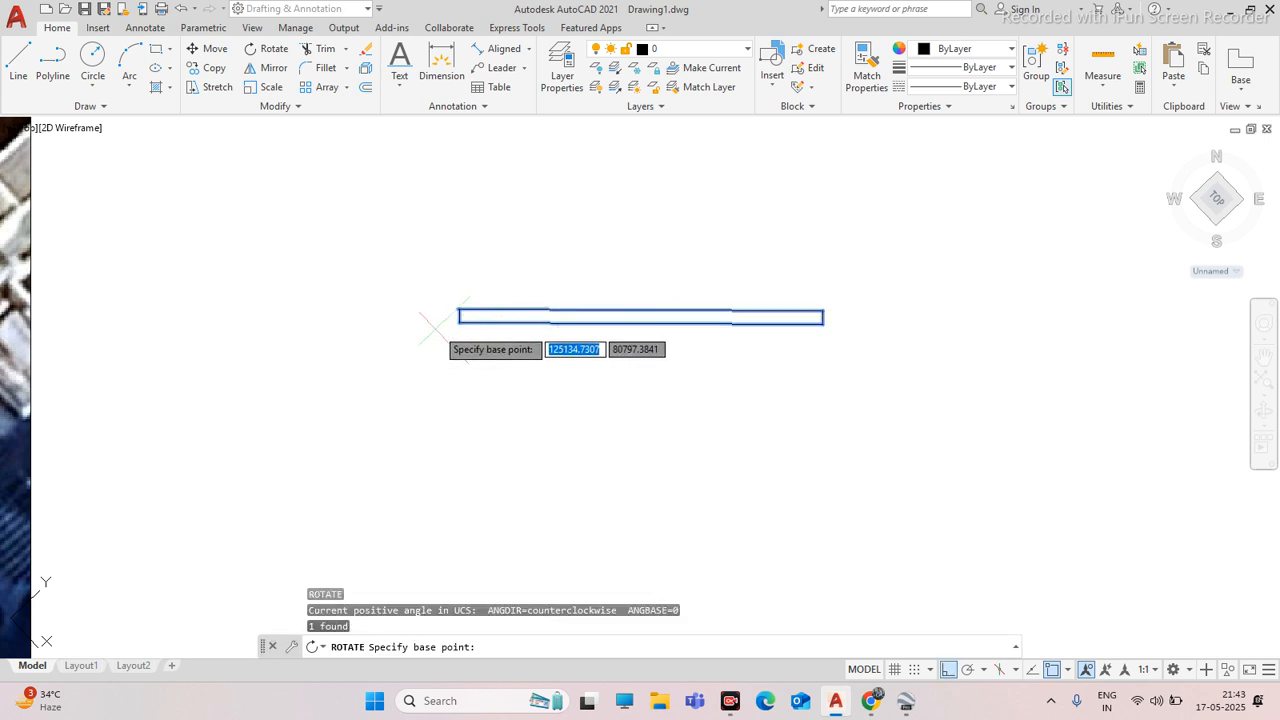
pyautogui.click(459, 316)
pyautogui.write('R')
pyautogui.press('Return')
pyautogui.click(459, 317)
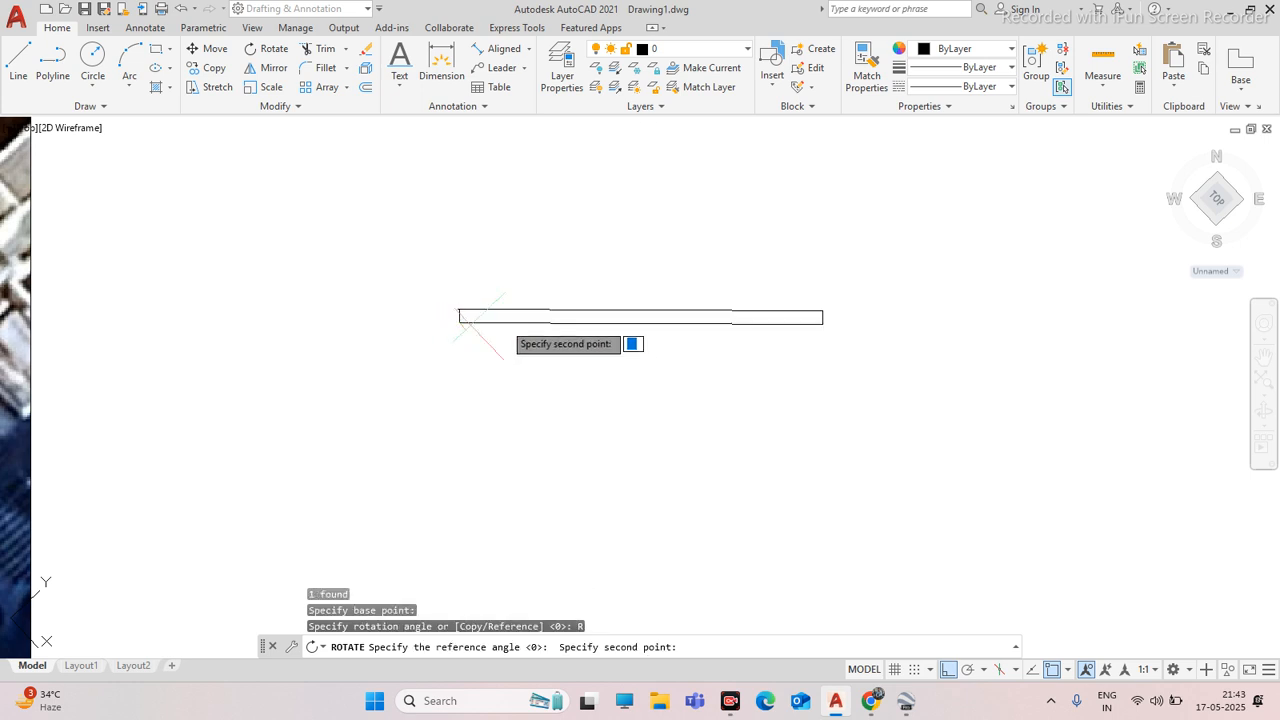
pyautogui.press('F8')
pyautogui.click(822, 324)
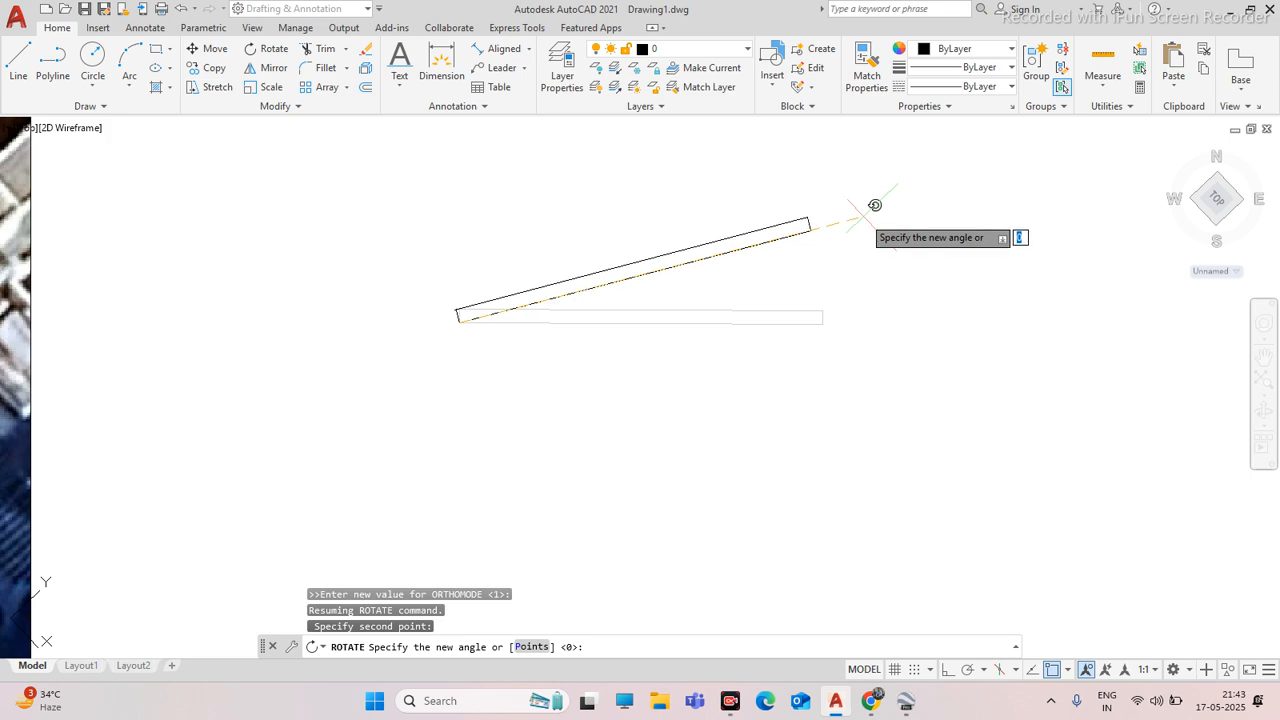
pyautogui.click(850, 216)
pyautogui.press('Escape')
# Copy the tilted strip from its lower end to its upper end, so the two strips join end to end
pyautogui.scroll(-4, 771, 276)
pyautogui.scroll(3, 771, 276)
pyautogui.click(791, 237)
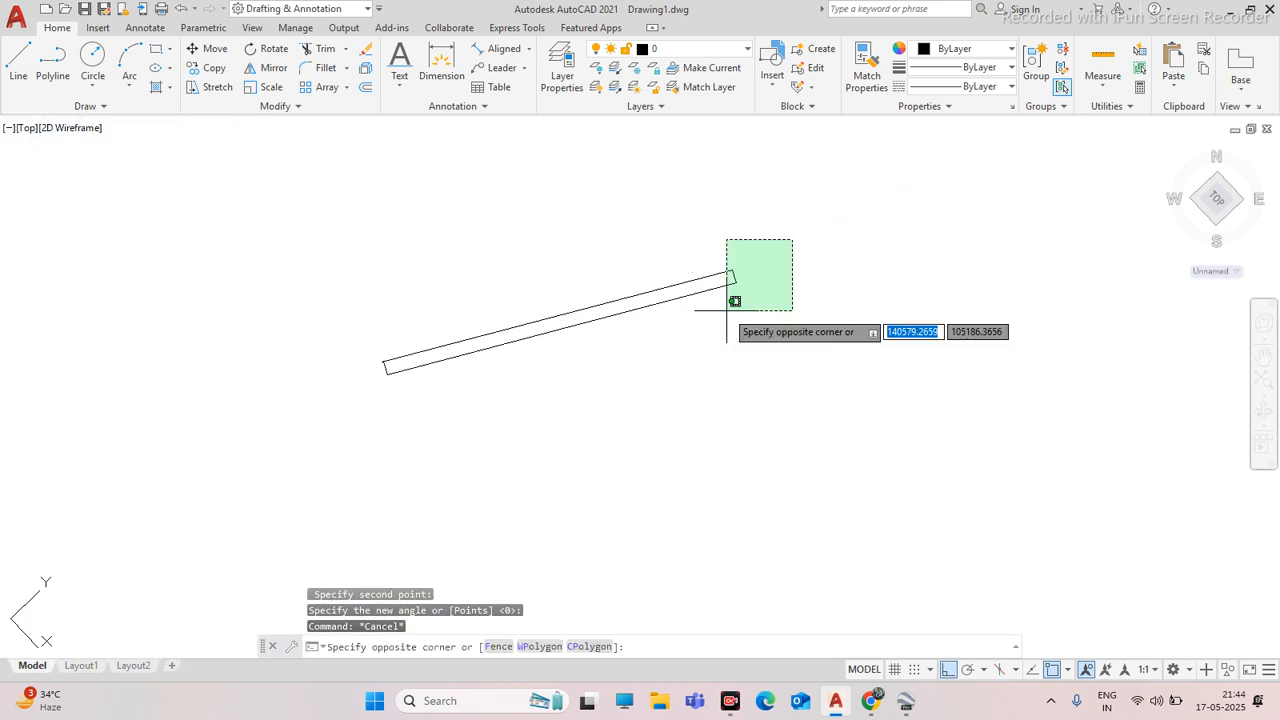
pyautogui.click(716, 319)
pyautogui.press('Return')
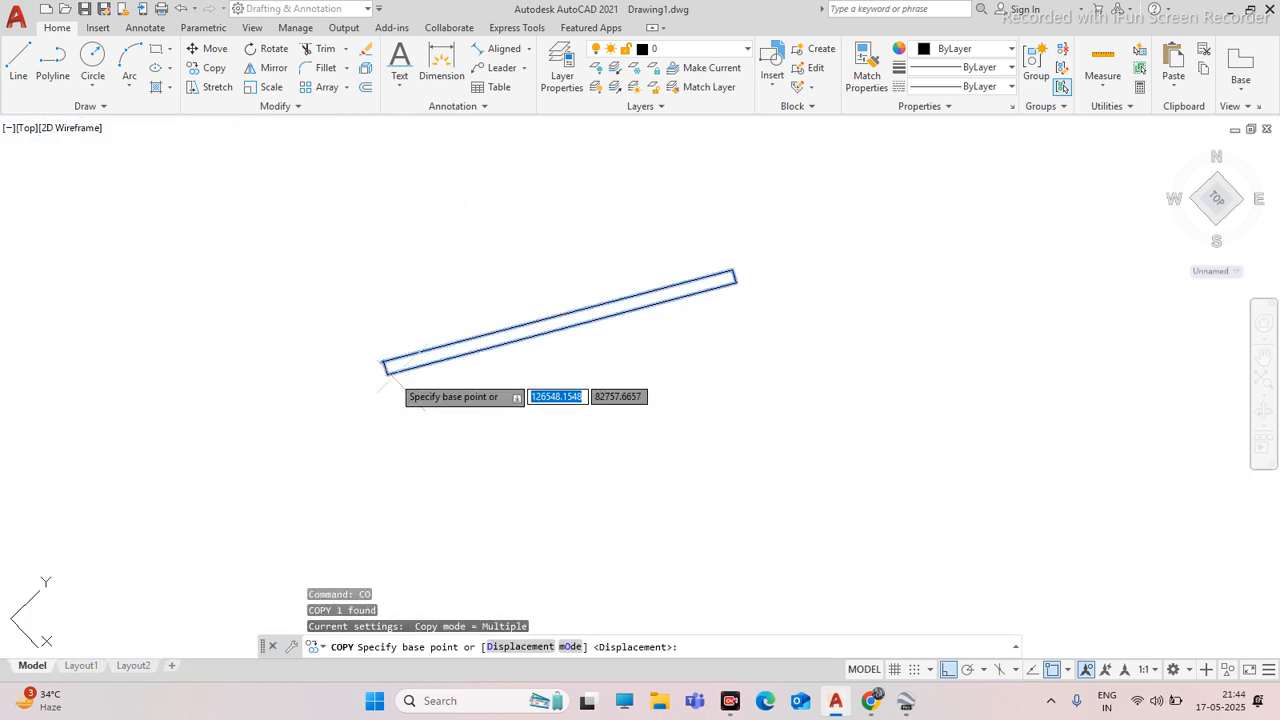
pyautogui.click(385, 366)
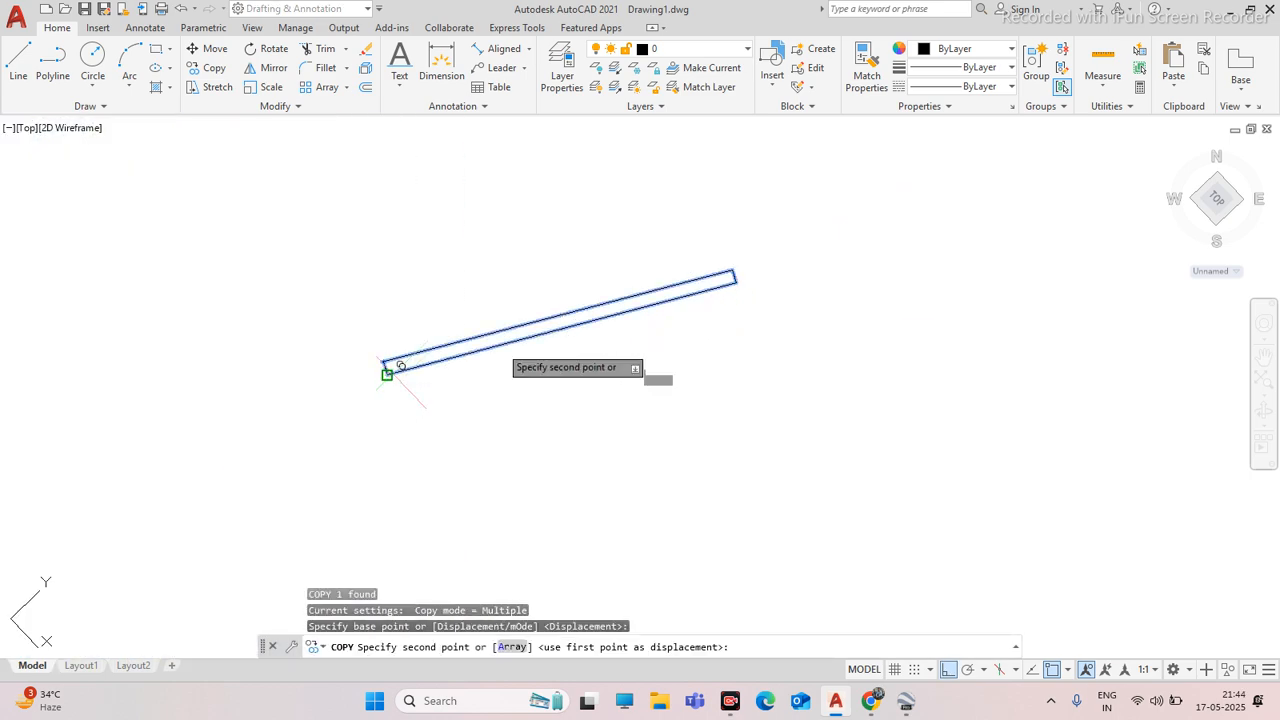
pyautogui.click(730, 276)
pyautogui.press('Escape')
pyautogui.scroll(5, 785, 256)
pyautogui.click(828, 238)
pyautogui.click(786, 292)
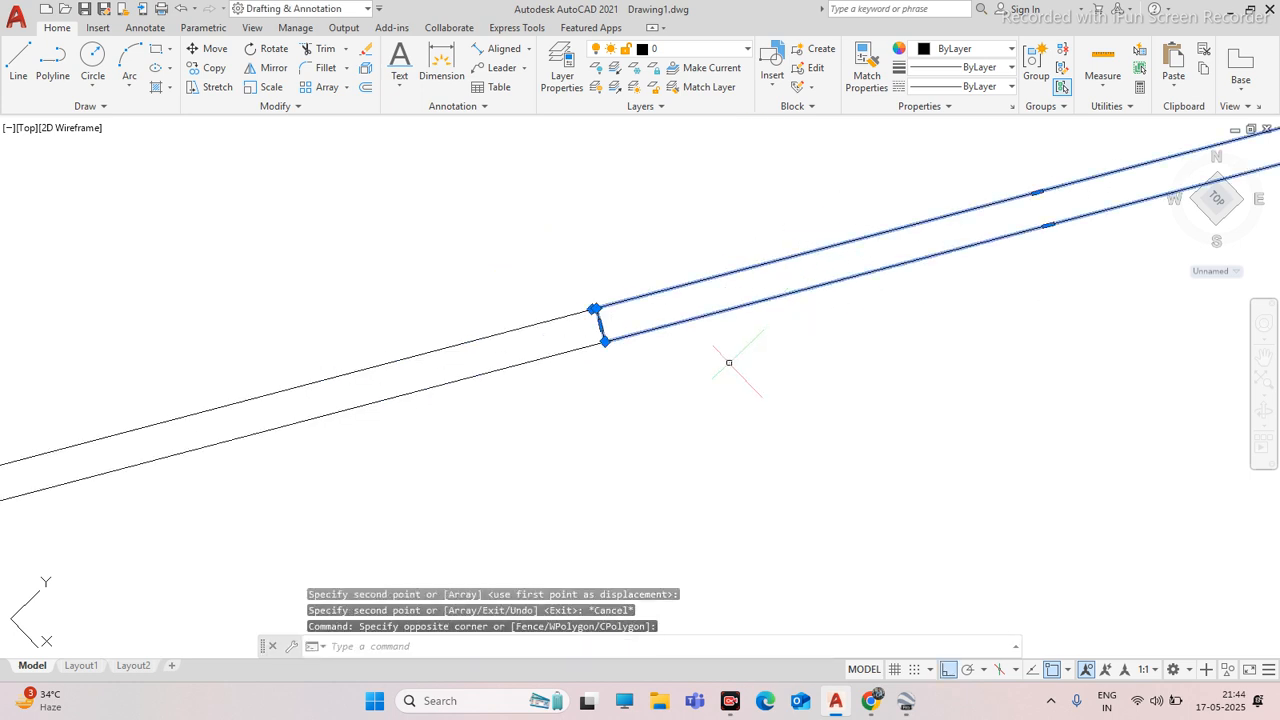
pyautogui.write('M')
pyautogui.press('Return')
pyautogui.click(631, 359)
pyautogui.press('F8')
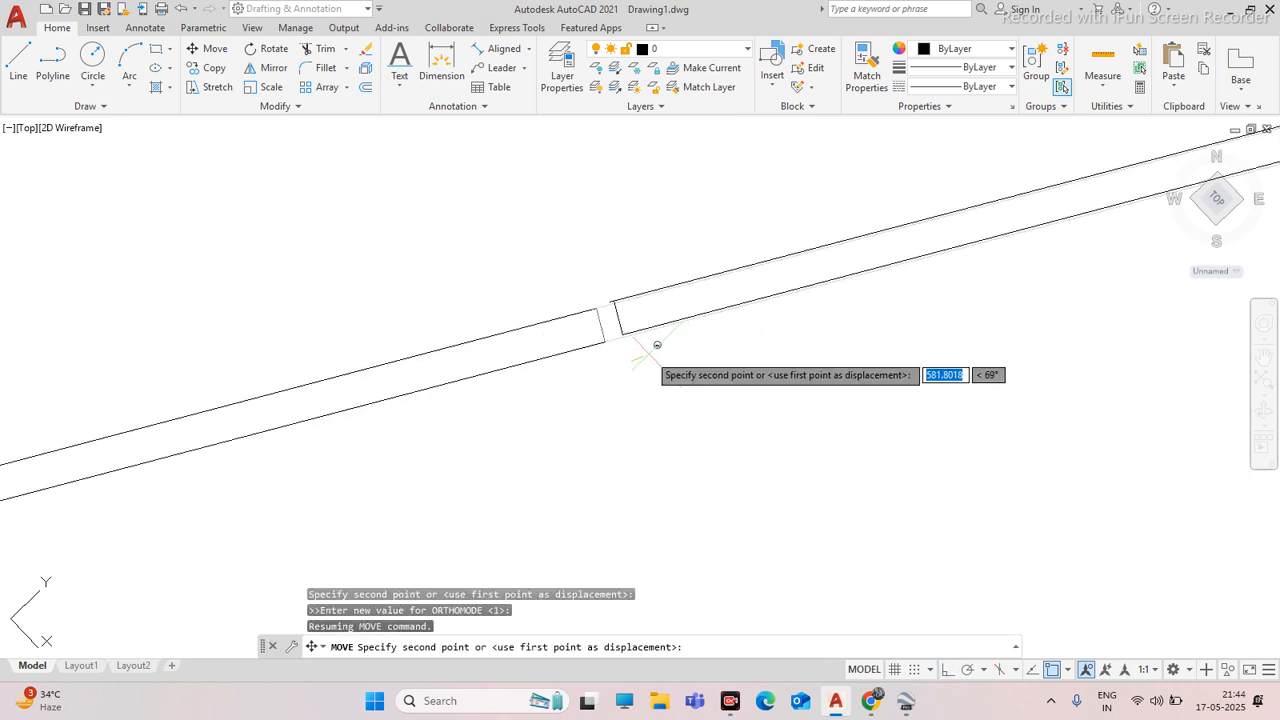
pyautogui.press('F8')
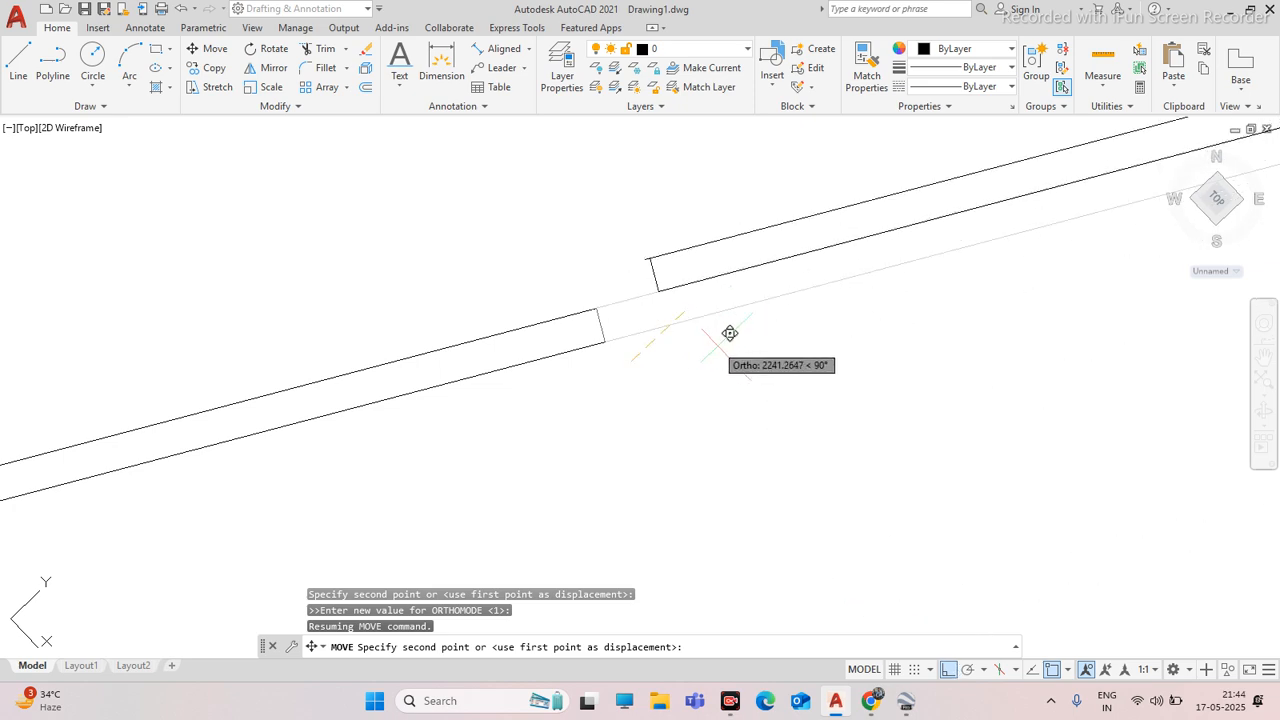
pyautogui.click(954, 669)
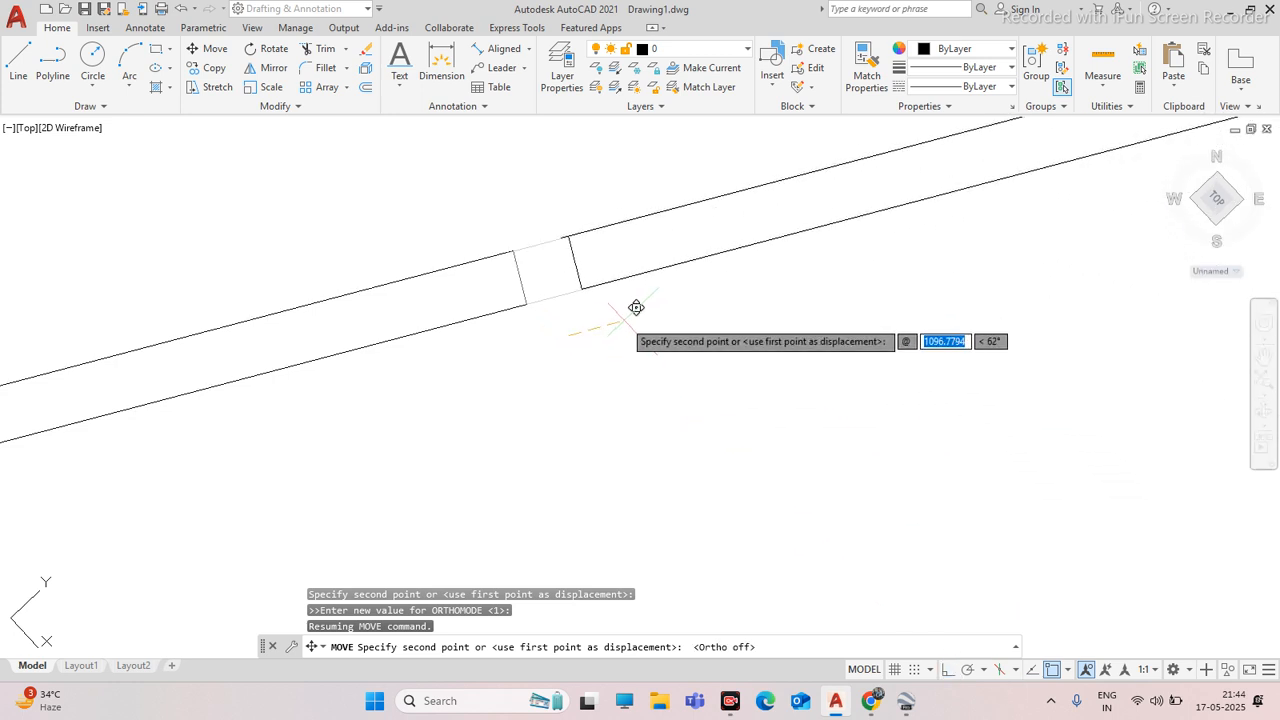
pyautogui.press('Return')
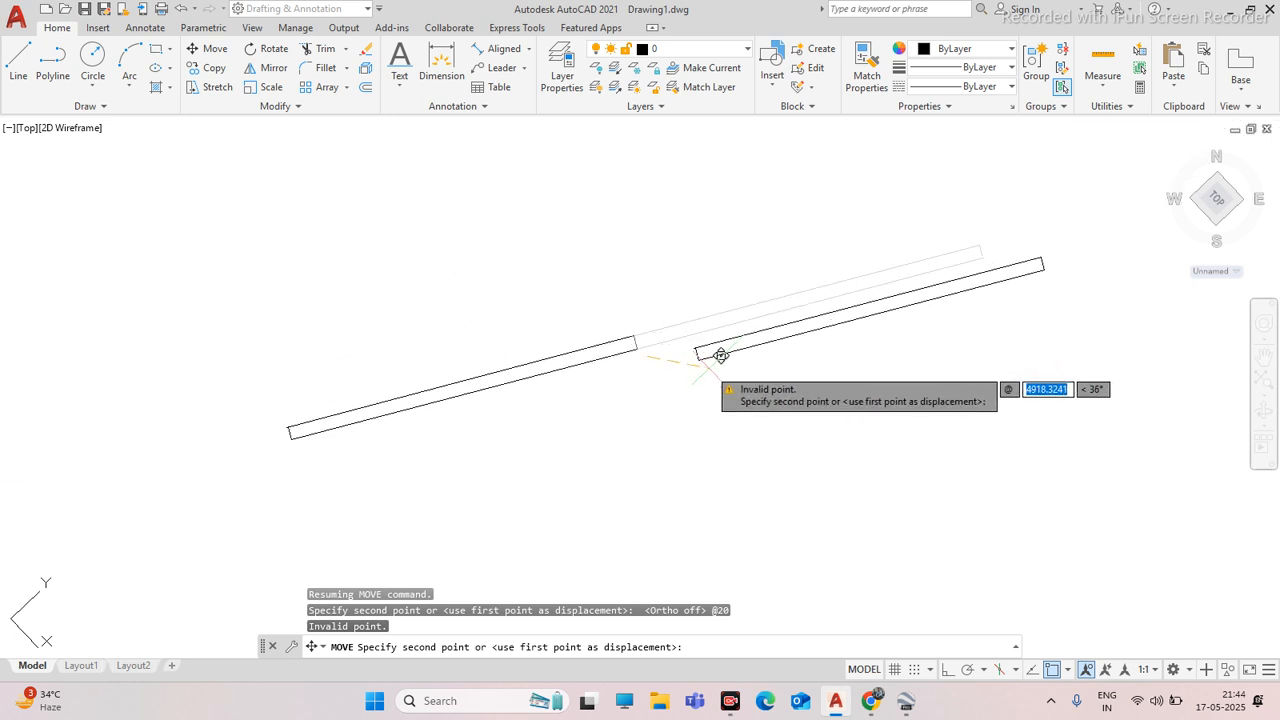
pyautogui.press('Escape')
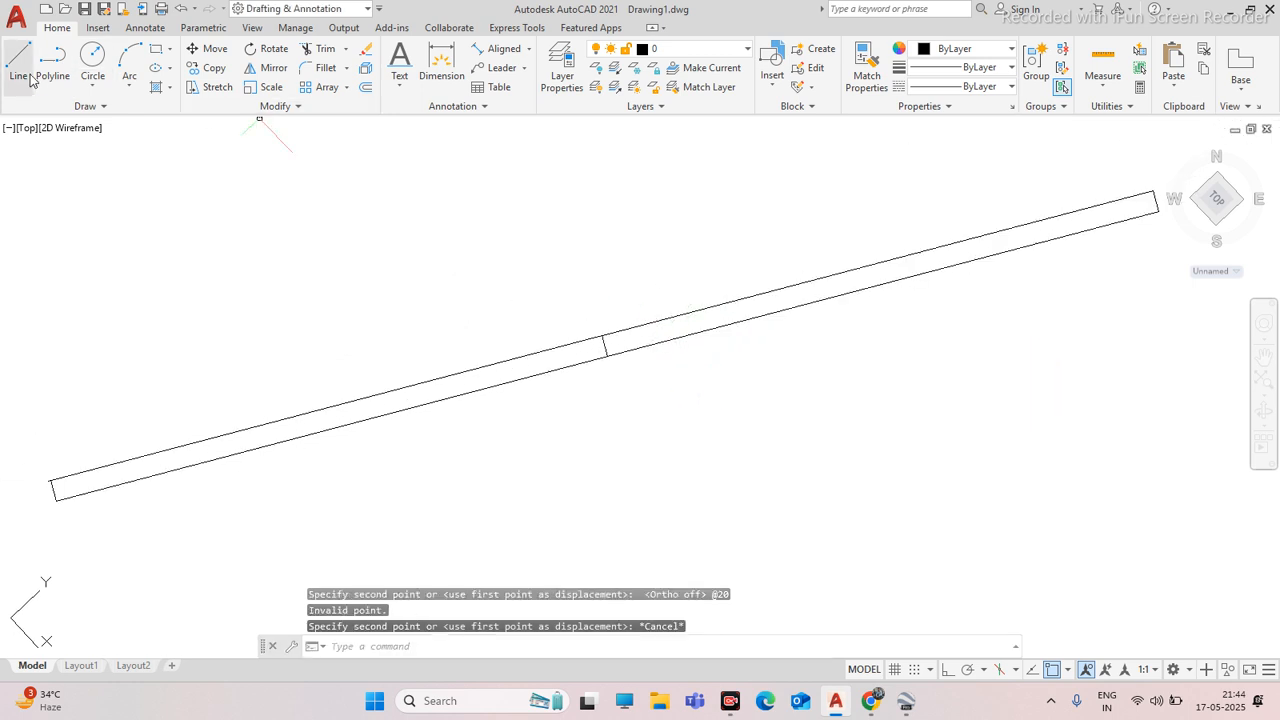
pyautogui.click(50, 65)
pyautogui.press('Escape')
# Move the upper tilted strip 20 units away from the lower one along their slope
pyautogui.moveTo(723, 211); pyautogui.dragTo(646, 374)
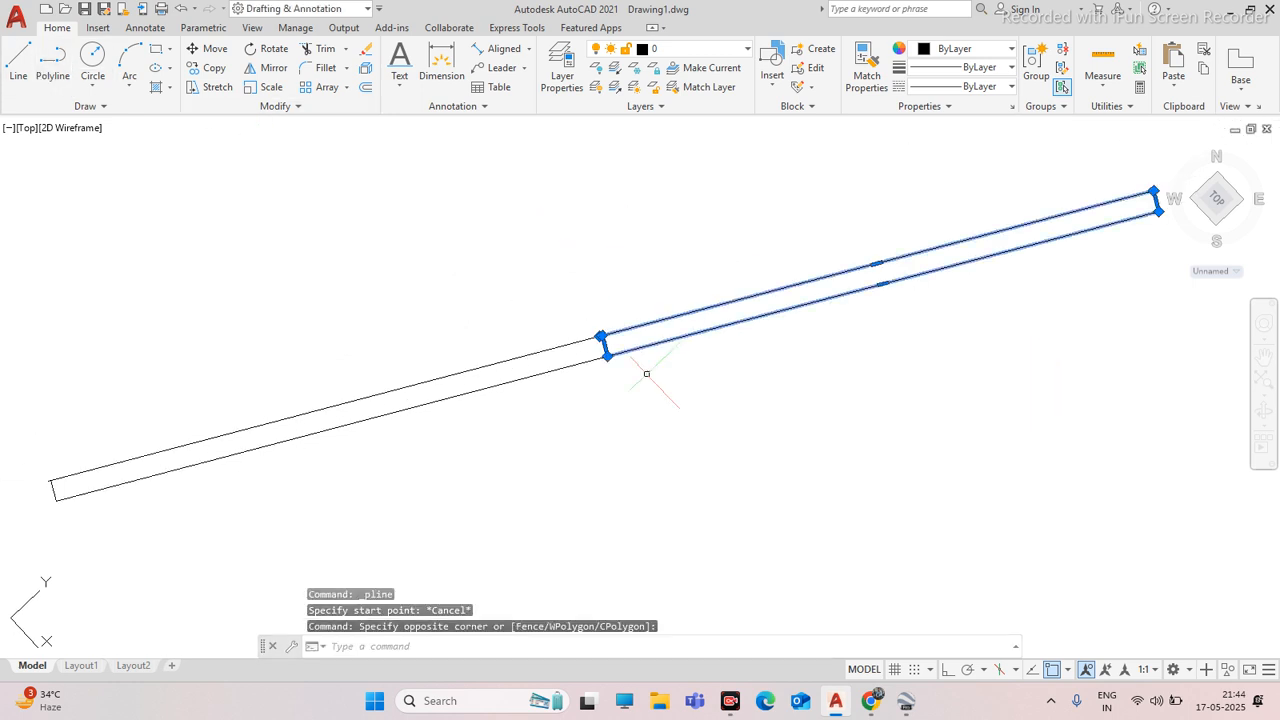
pyautogui.write('m')
pyautogui.press('Return')
pyautogui.click(703, 390)
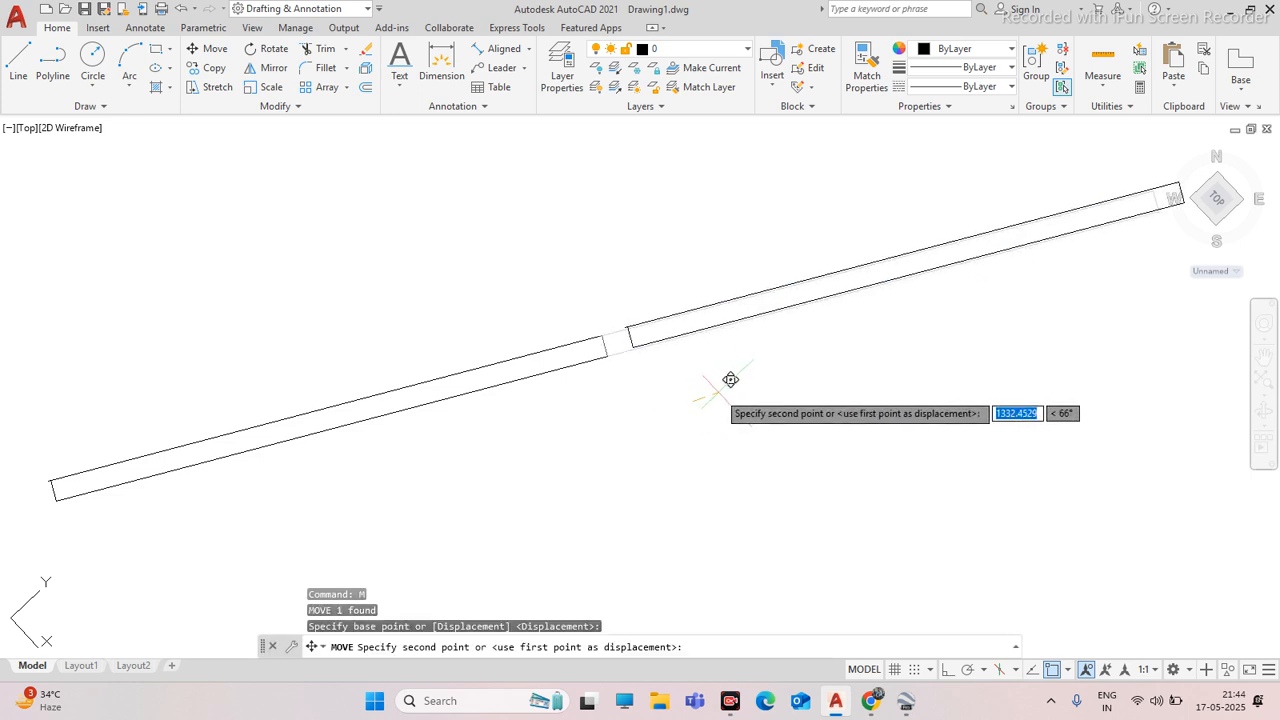
pyautogui.press('Return')
# Move the upper strip further along the slope to widen the gap between the two strips
pyautogui.click(712, 380)
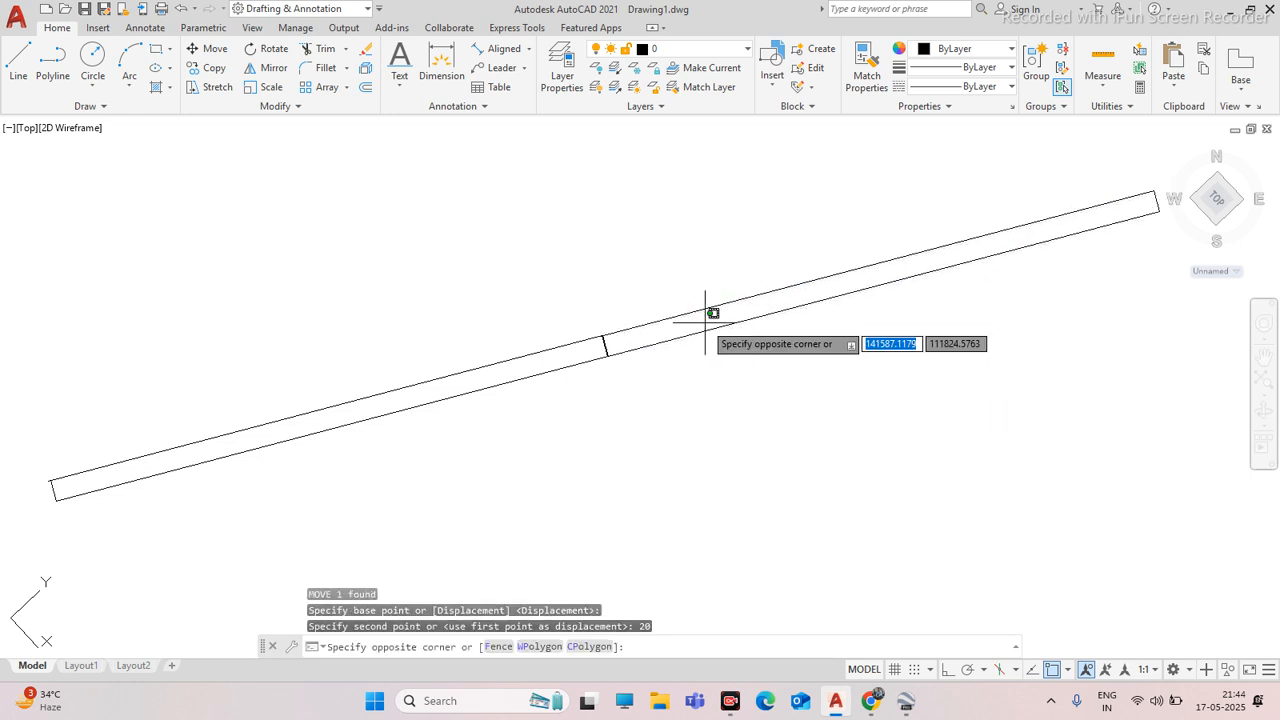
pyautogui.scroll(4, 631, 379)
pyautogui.press('Return')
pyautogui.click(672, 358)
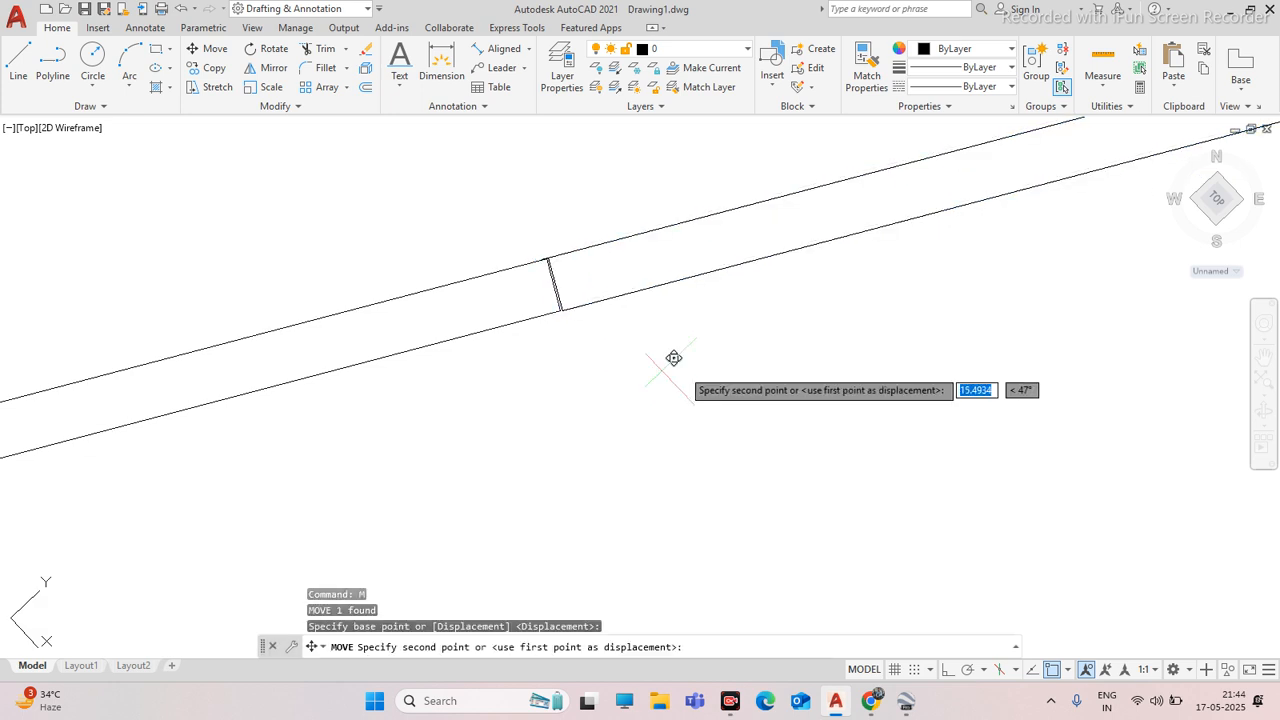
pyautogui.click(708, 350)
pyautogui.press('Escape')
pyautogui.scroll(-5, 634, 341)
pyautogui.scroll(-2, 631, 339)
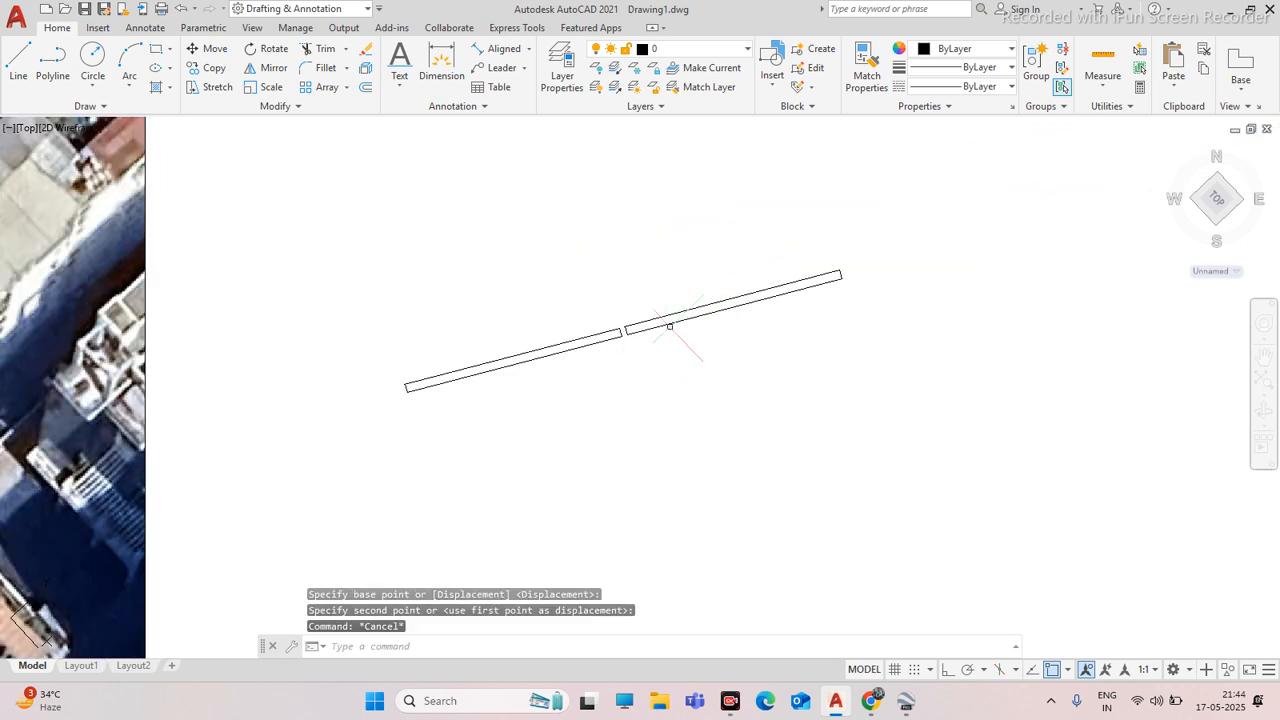
pyautogui.click(53, 60)
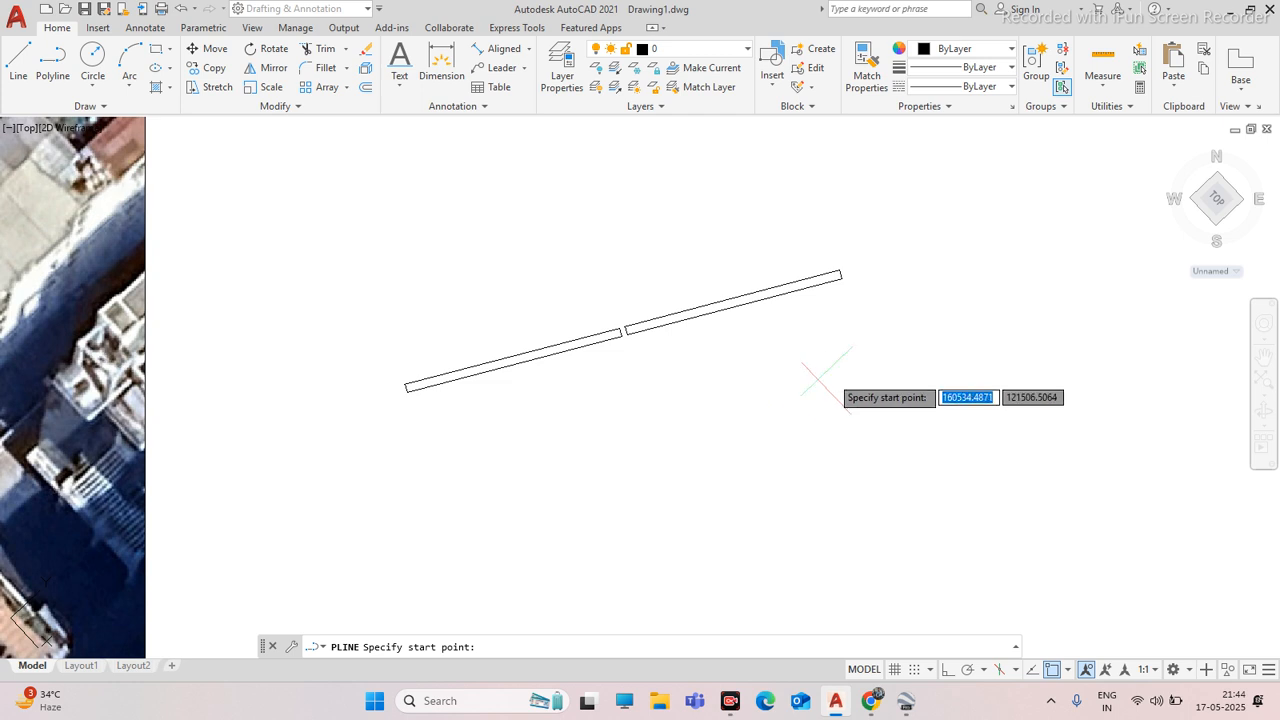
pyautogui.click(848, 316)
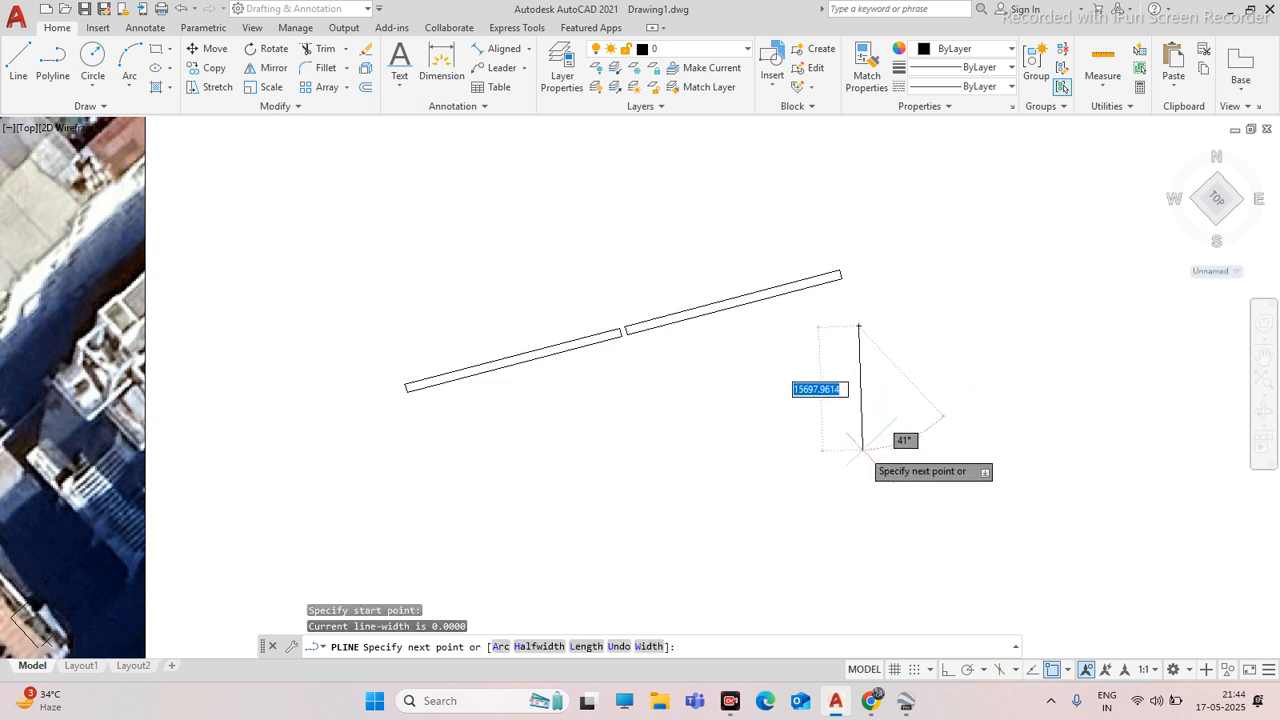
pyautogui.press('Escape')
# Draw a vertical support line as a polyline in the empty area below the upper tilted strip
pyautogui.click(52, 62)
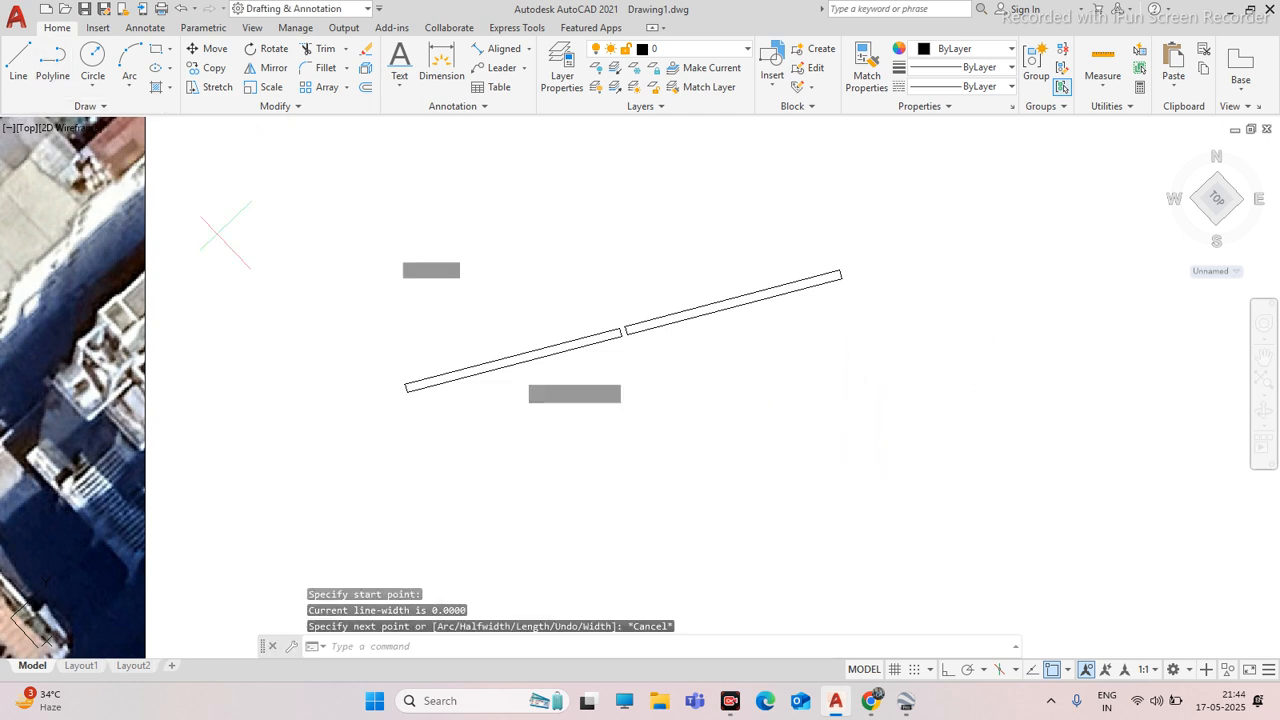
pyautogui.click(748, 384)
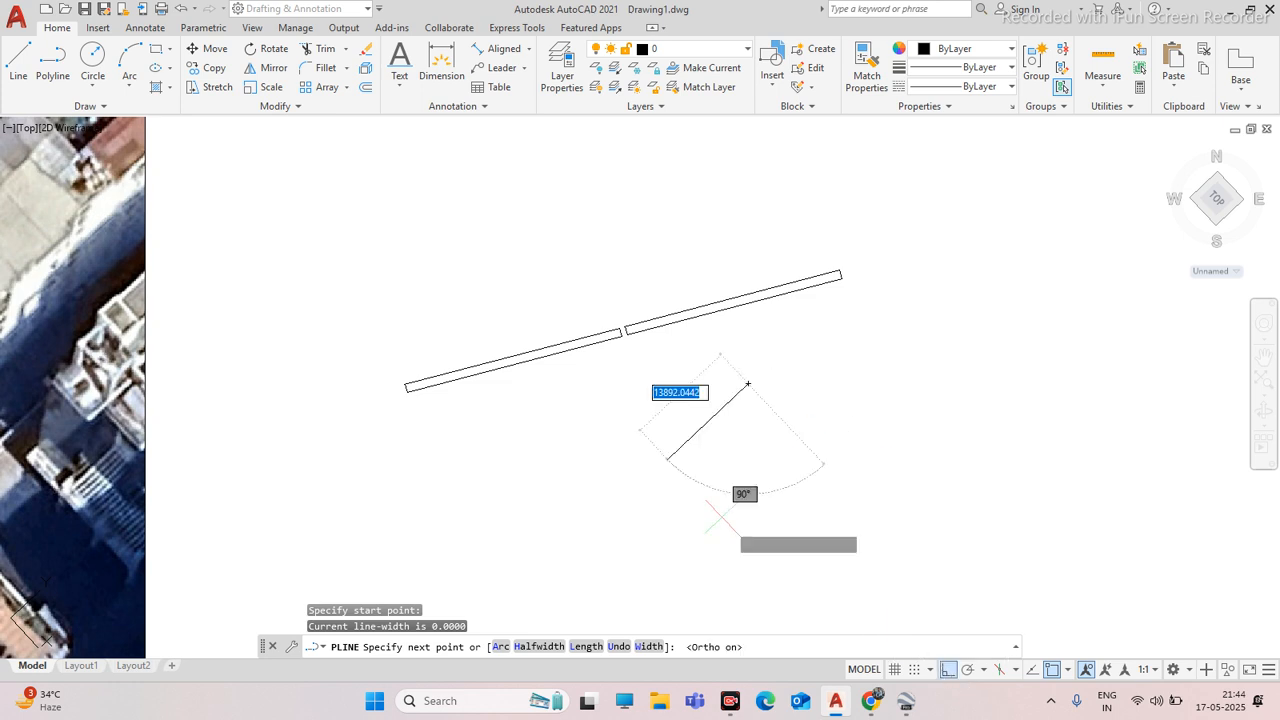
pyautogui.click(948, 672)
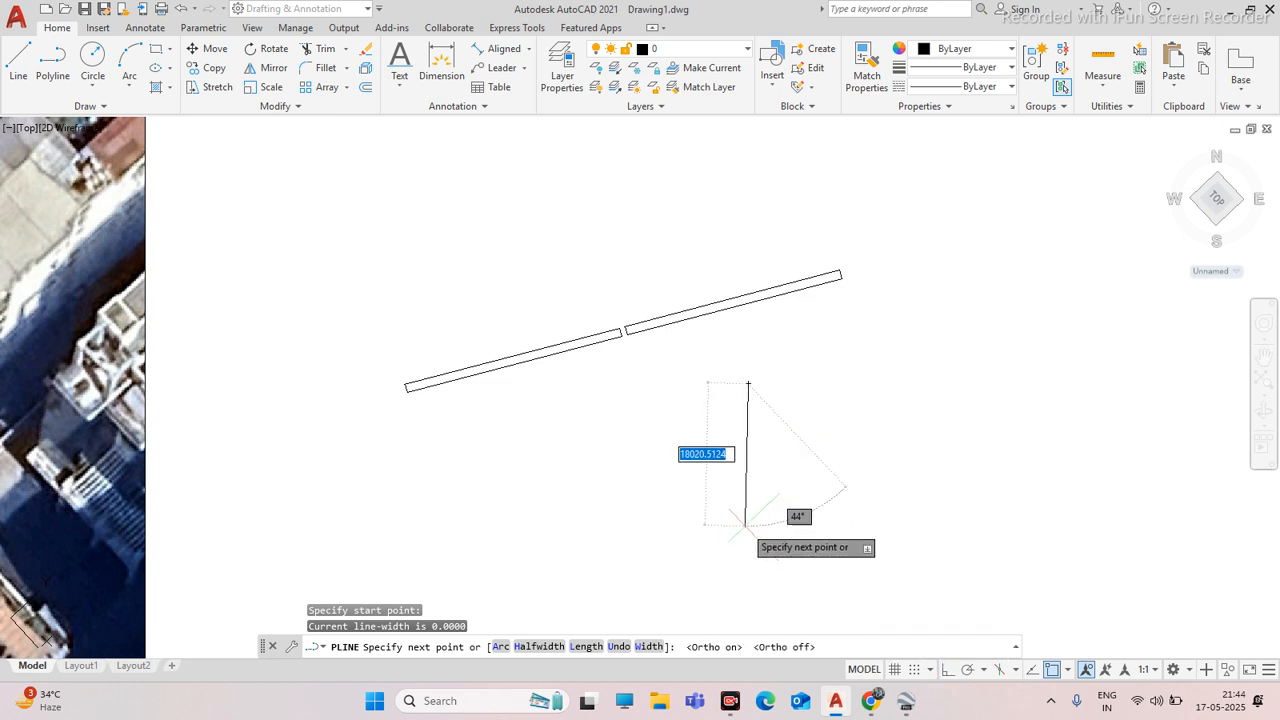
pyautogui.scroll(2, 757, 500)
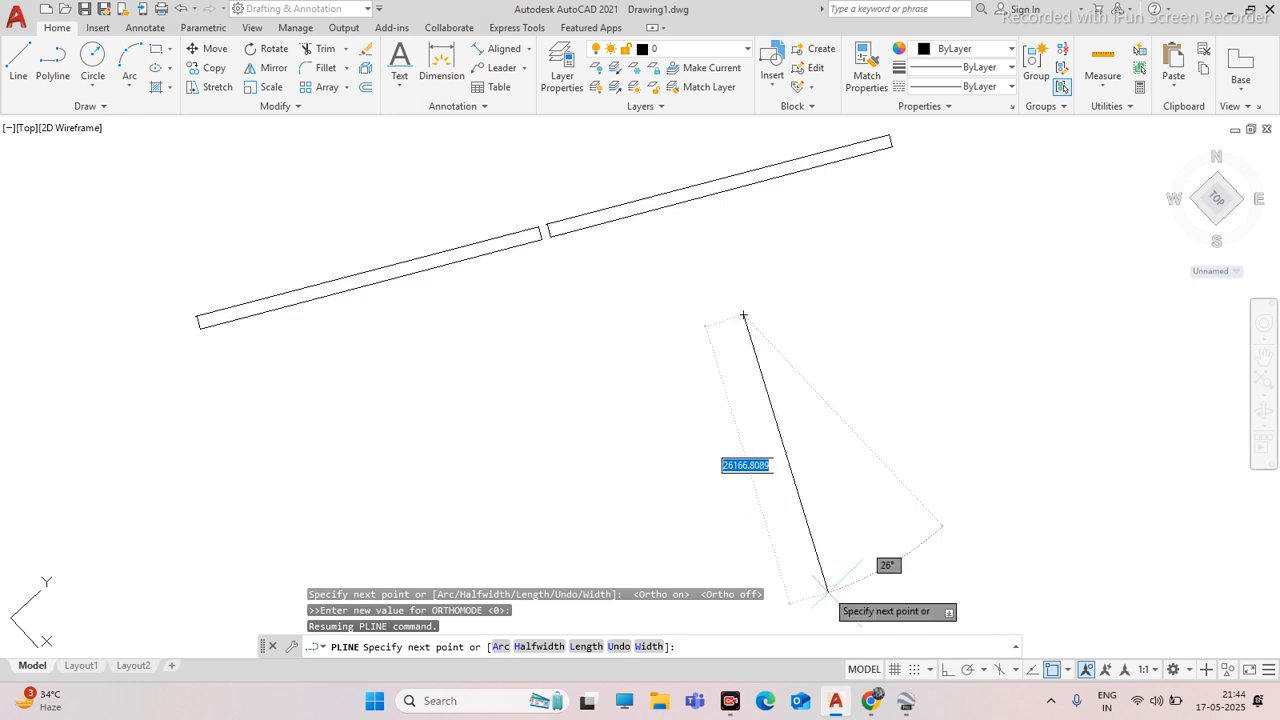
pyautogui.click(743, 516)
pyautogui.press('Escape')
pyautogui.click(966, 474)
pyautogui.click(686, 444)
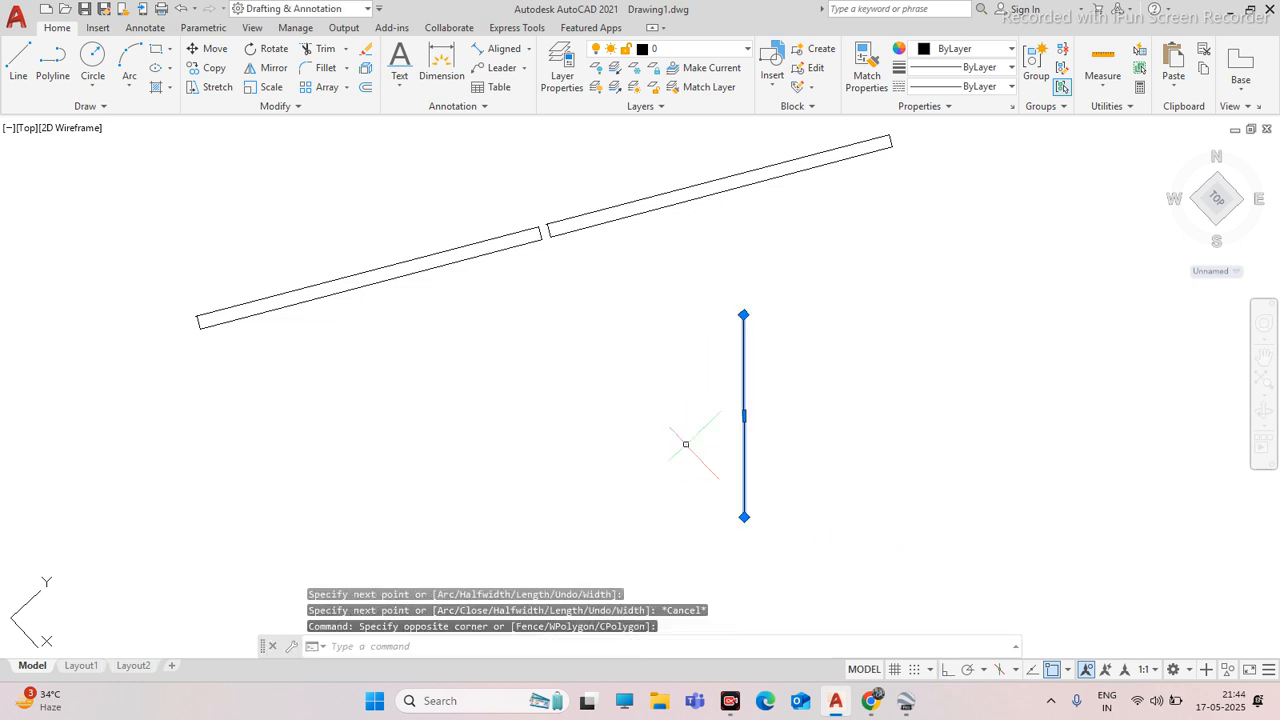
pyautogui.write('m')
pyautogui.press('Return')
pyautogui.click(847, 423)
pyautogui.press('shift')
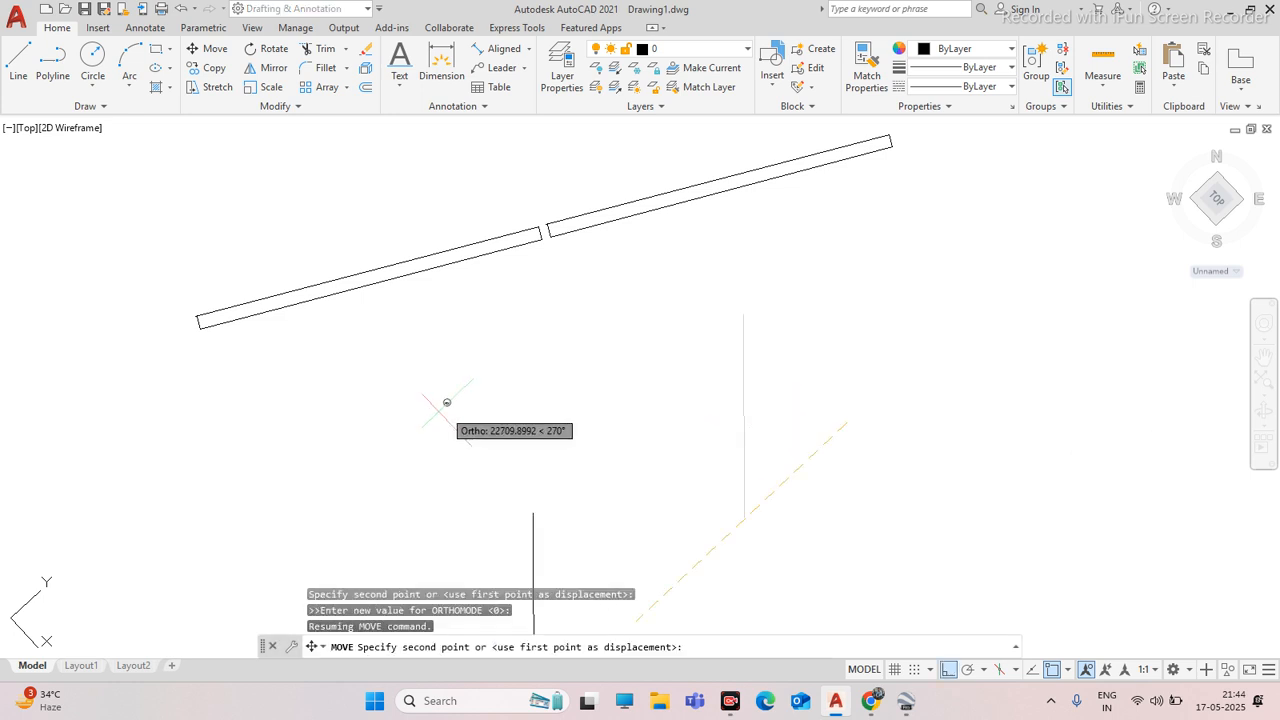
pyautogui.press('Escape')
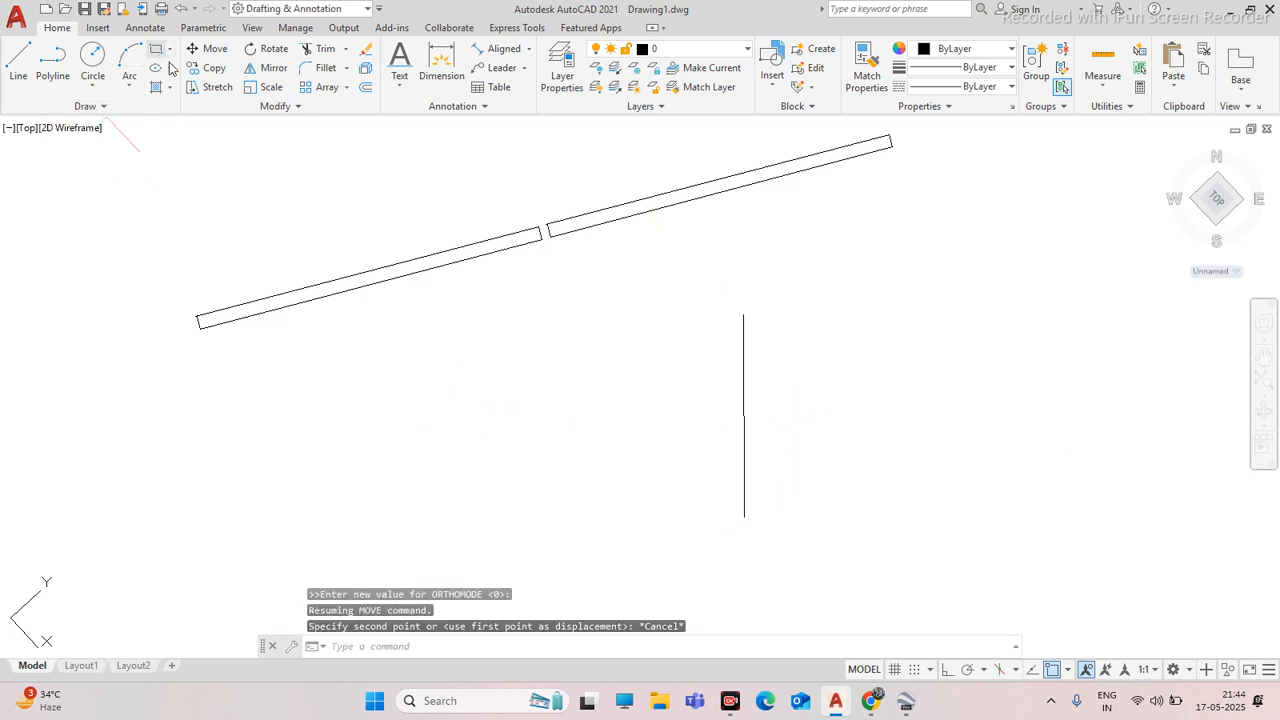
pyautogui.click(156, 49)
pyautogui.scroll(2, 392, 320)
pyautogui.click(297, 282)
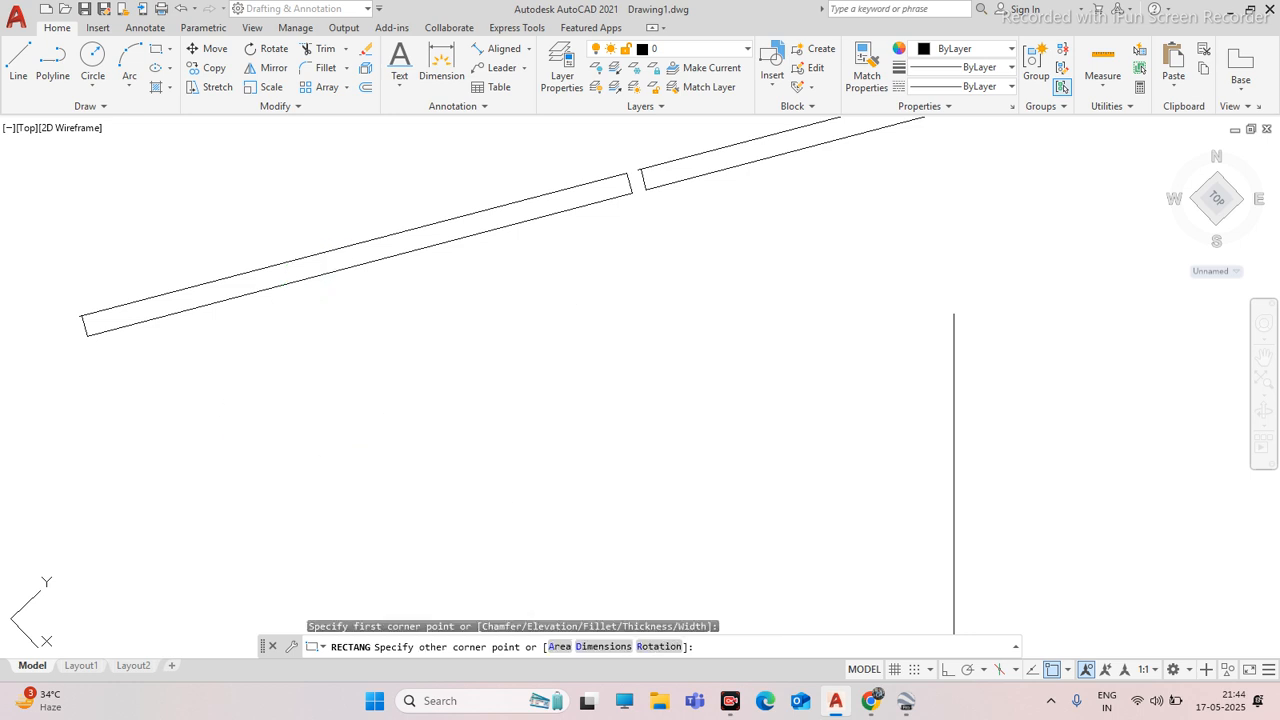
pyautogui.press('Escape')
pyautogui.press('Return')
pyautogui.press('F8')
pyautogui.click(313, 276)
pyautogui.scroll(-2, 328, 333)
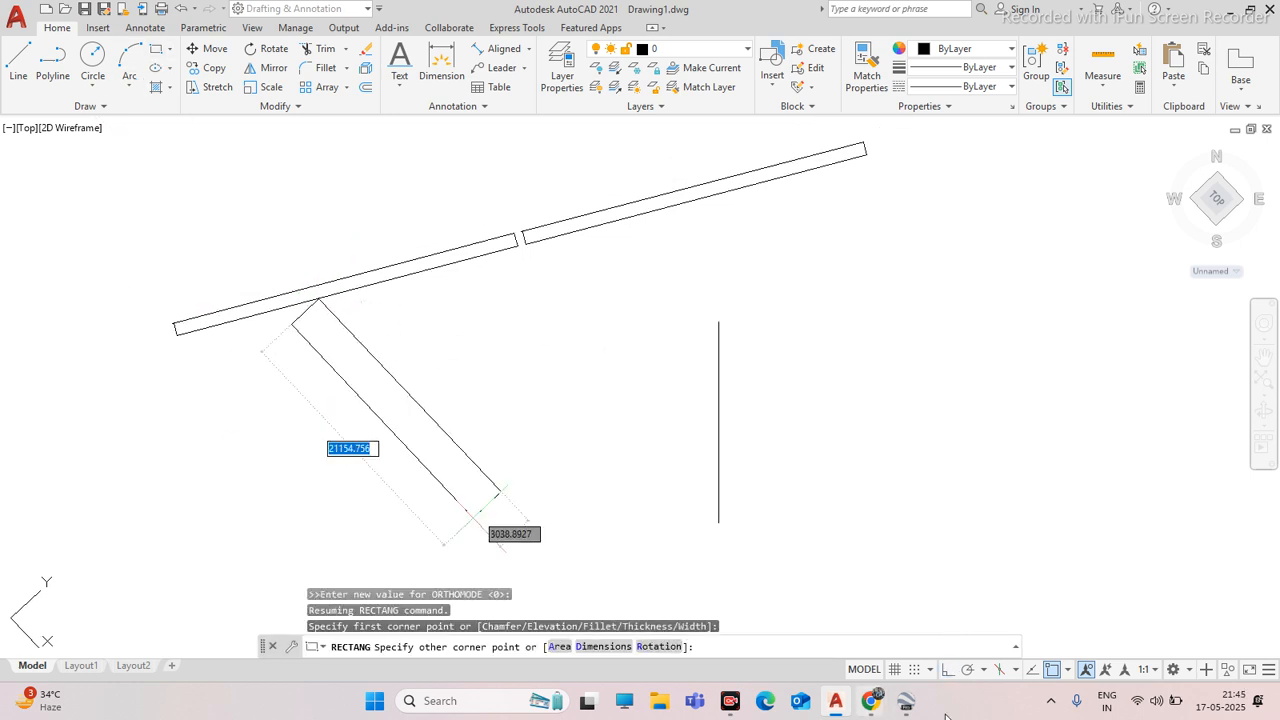
pyautogui.press('F8')
pyautogui.press('Escape')
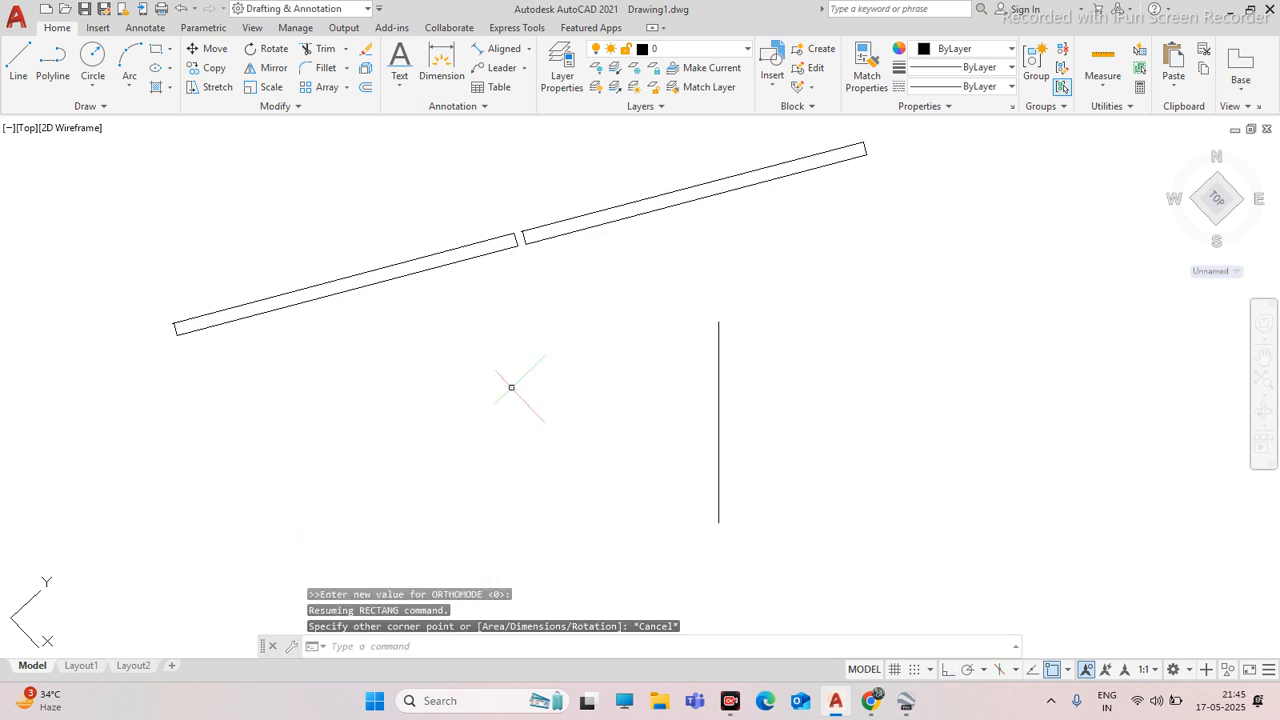
# Stretch the vertical support line's upper end up to the lower edge of the upper tilted strip
pyautogui.scroll(-2, 660, 343)
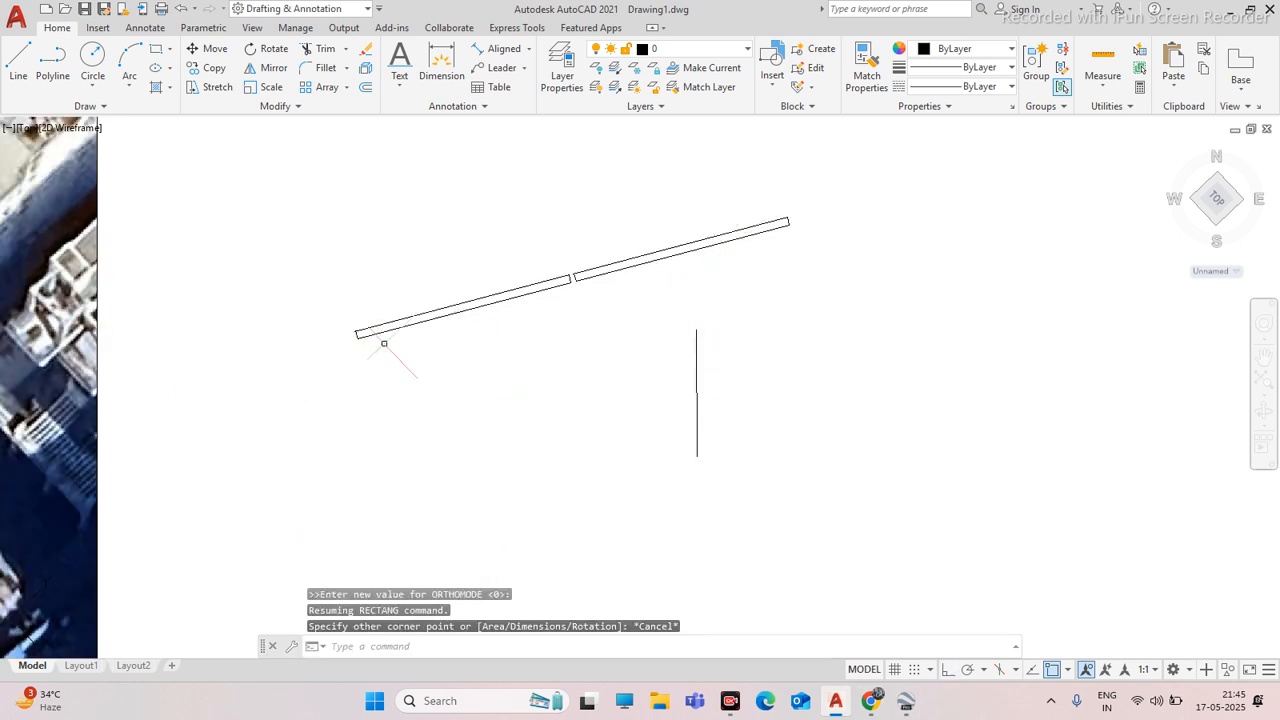
pyautogui.scroll(2, 405, 336)
pyautogui.scroll(-2, 430, 258)
pyautogui.scroll(2, 598, 216)
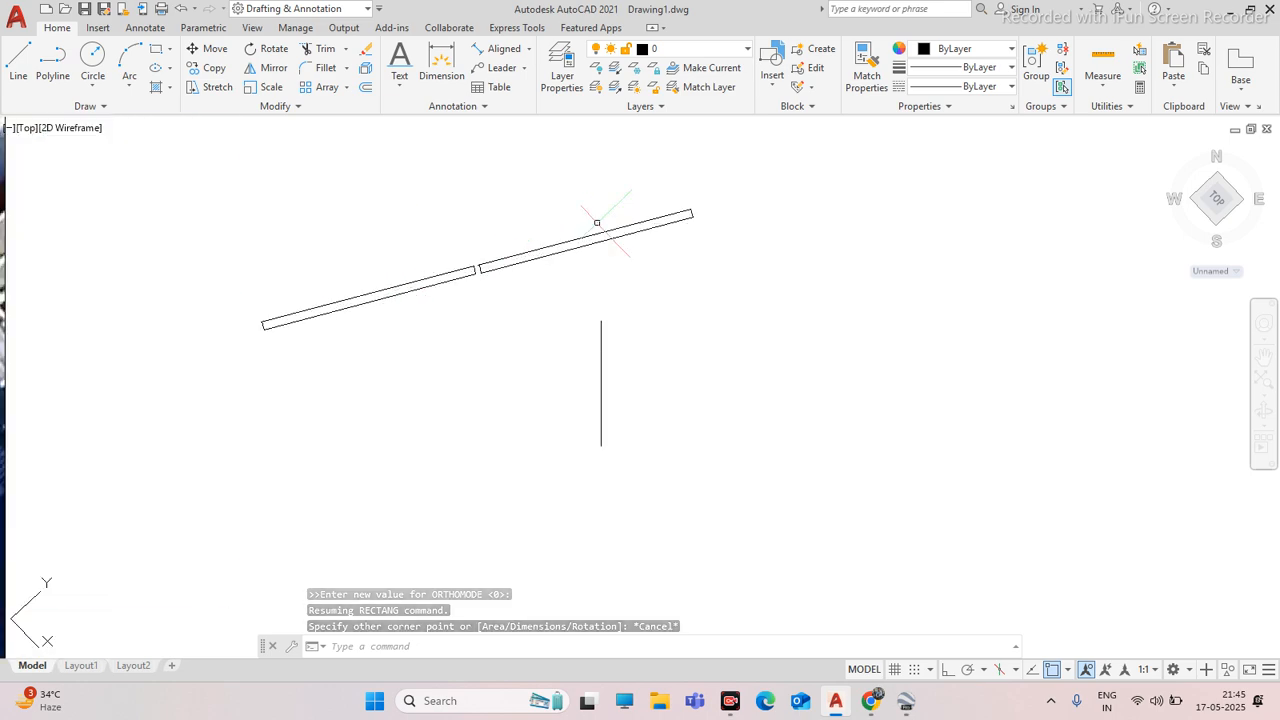
pyautogui.click(774, 307)
pyautogui.click(558, 411)
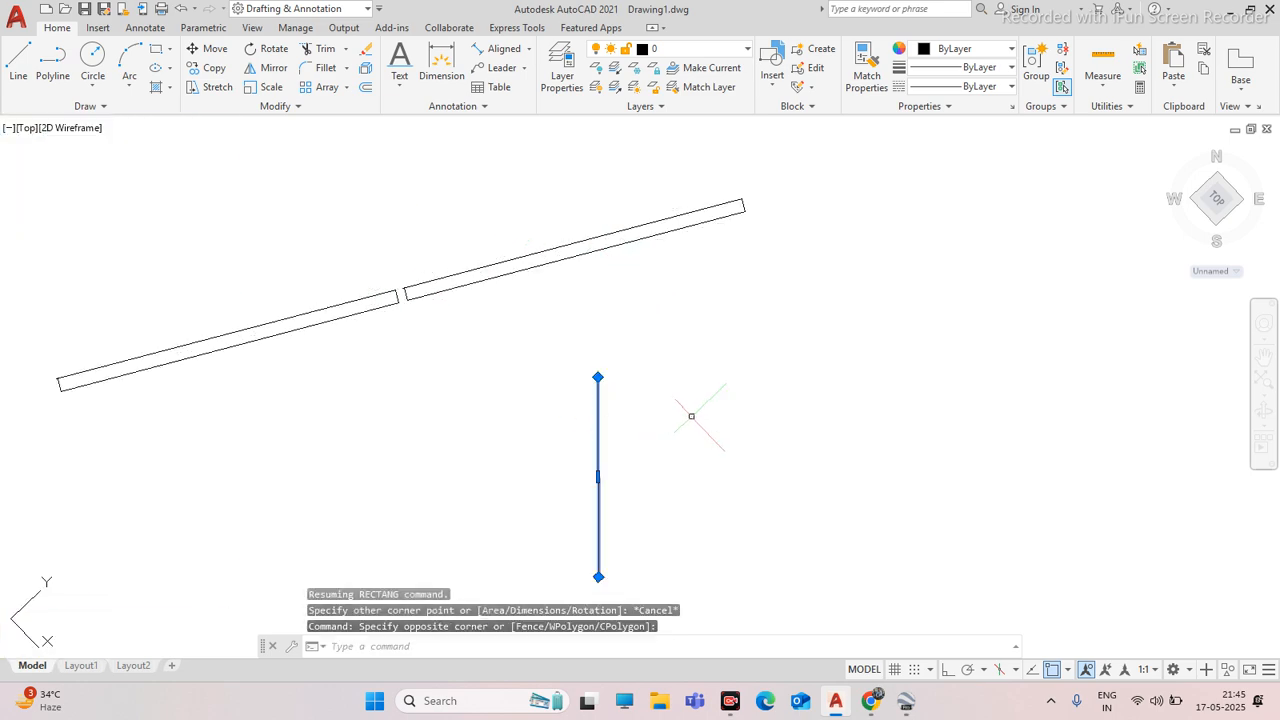
pyautogui.write('M')
pyautogui.press('Return')
pyautogui.press('Escape')
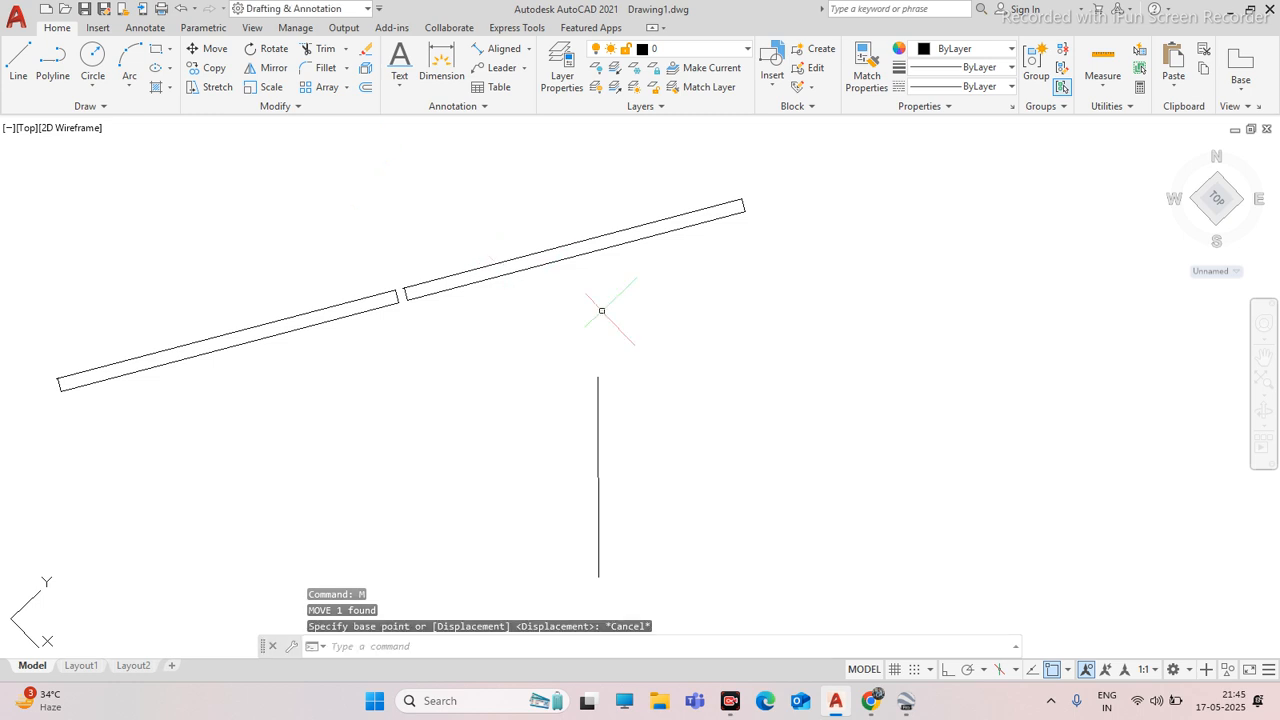
pyautogui.click(598, 377)
pyautogui.click(598, 250)
pyautogui.press('Escape')
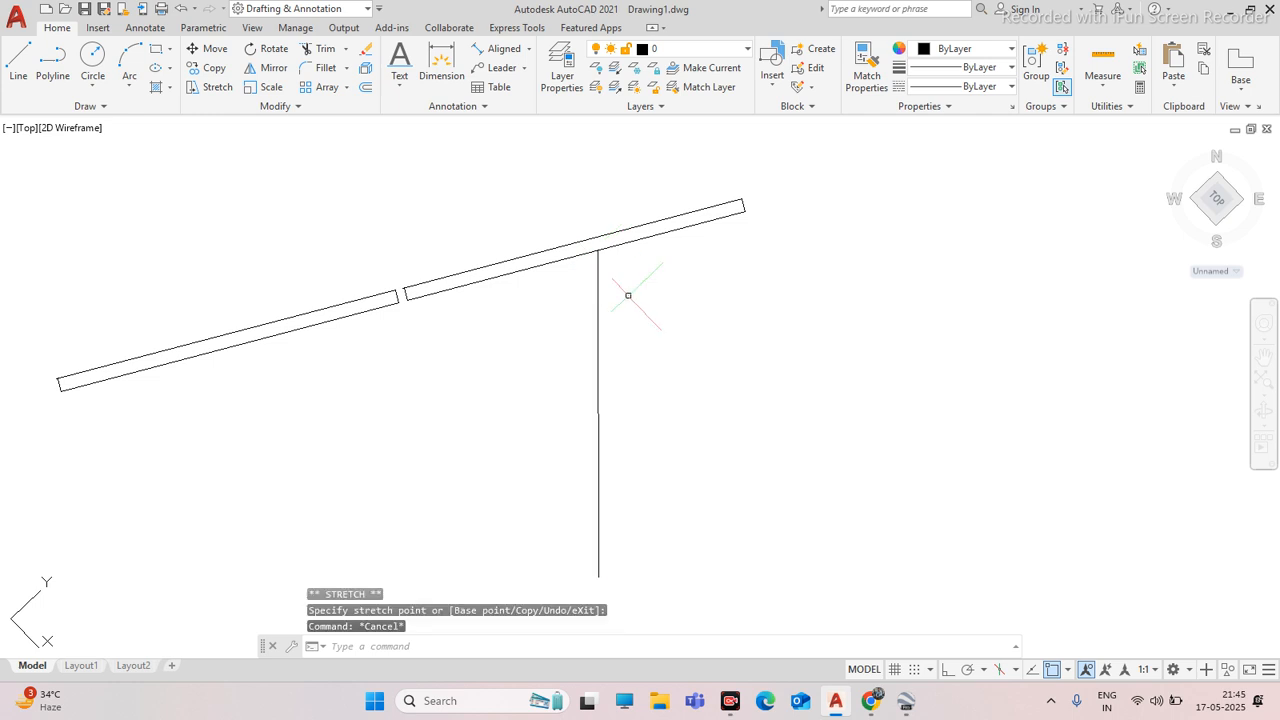
# Copy the vertical support line straight across so the copy stands under the lower tilted strip
pyautogui.click(673, 321)
pyautogui.click(559, 364)
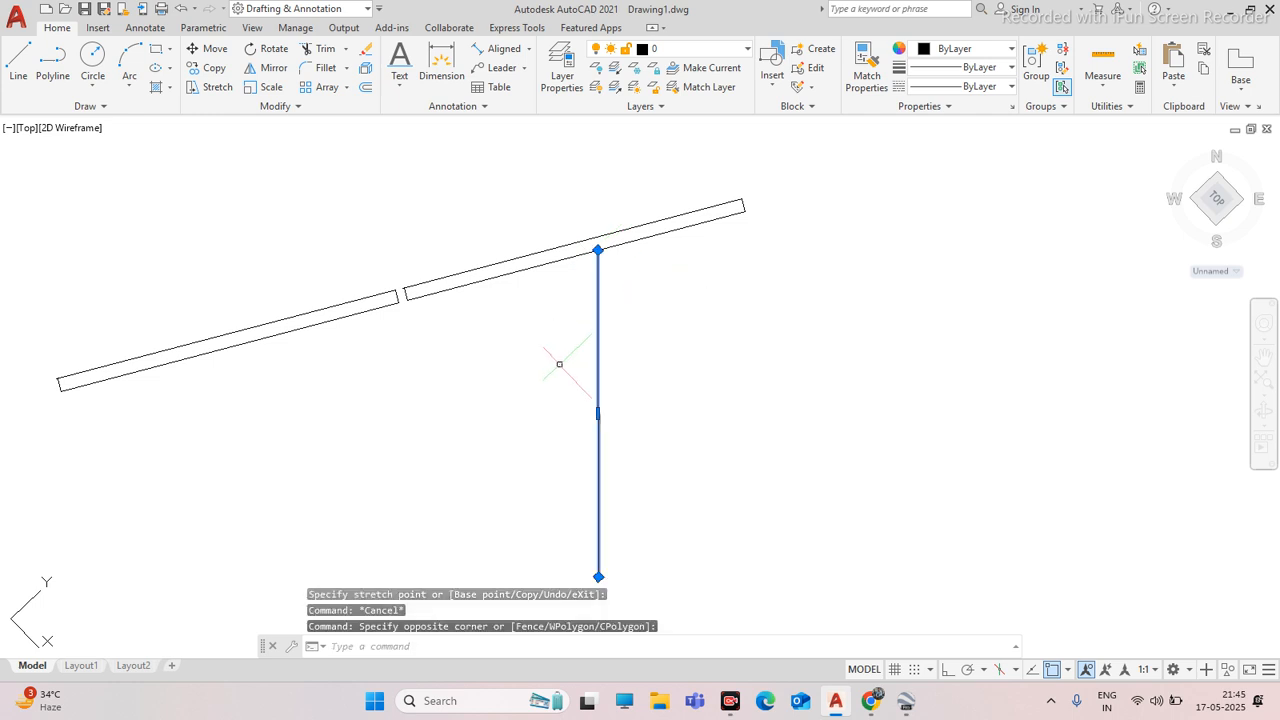
pyautogui.write('co')
pyautogui.press('Return')
pyautogui.click(766, 397)
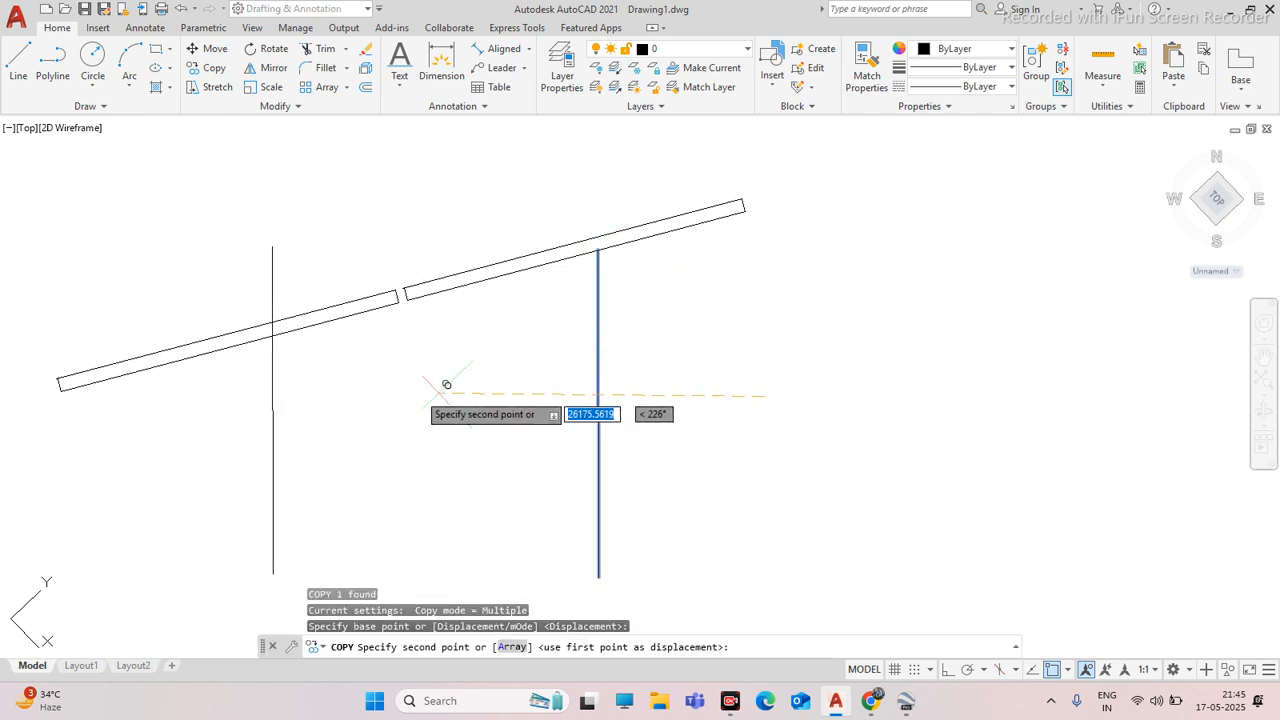
pyautogui.press('F8')
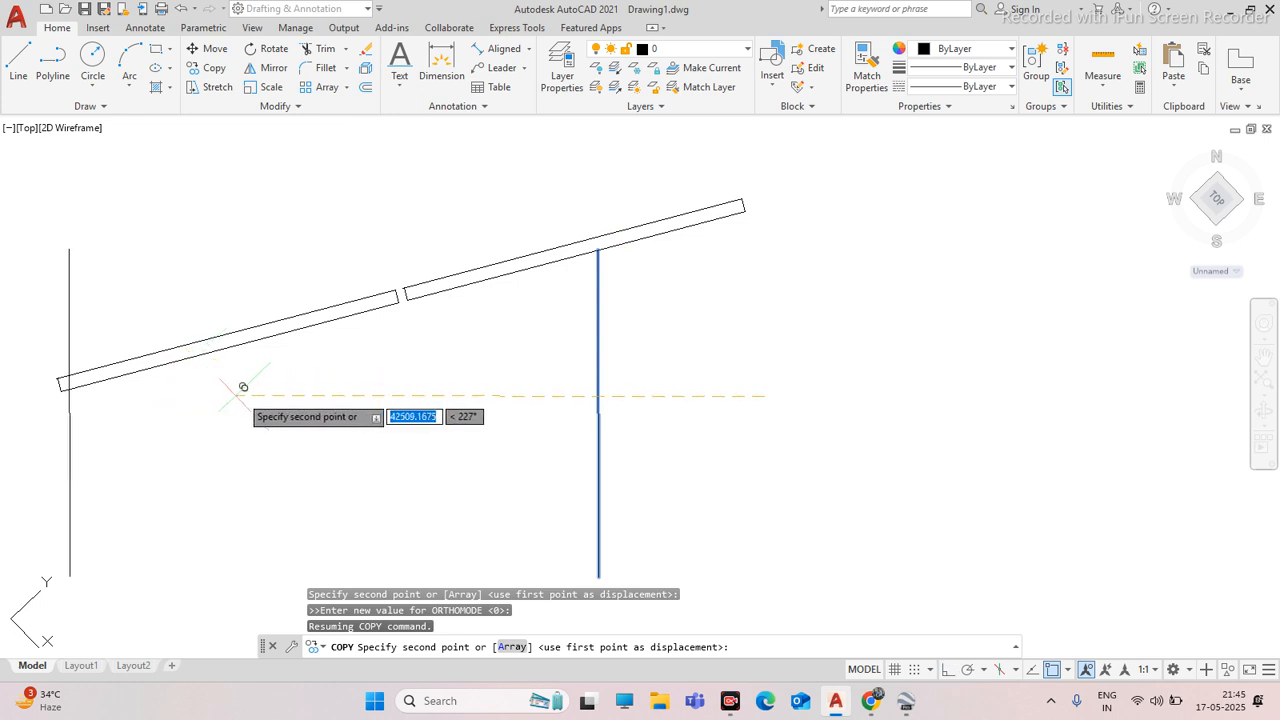
pyautogui.click(358, 390)
pyautogui.press('Escape')
# Shorten the copied support line so its upper end meets the lower edge of the lower tilted strip
pyautogui.click(223, 238)
pyautogui.click(178, 272)
pyautogui.click(188, 252)
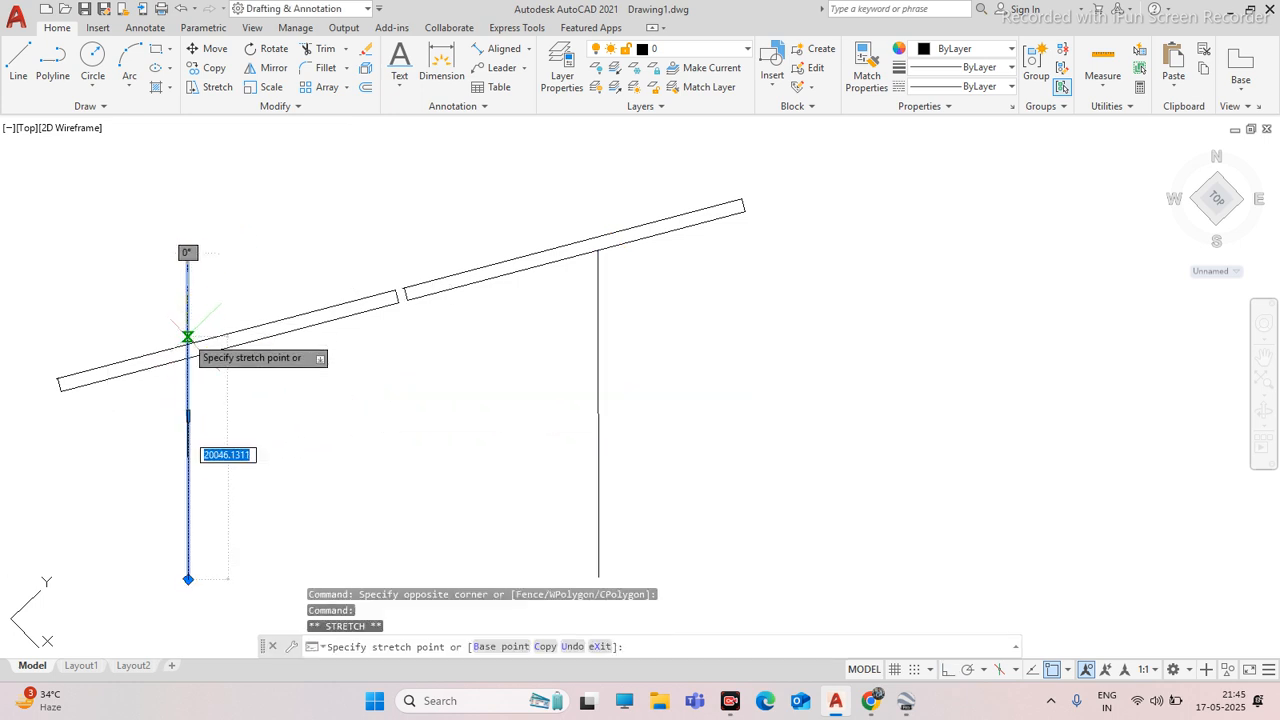
pyautogui.click(188, 357)
pyautogui.press('Escape')
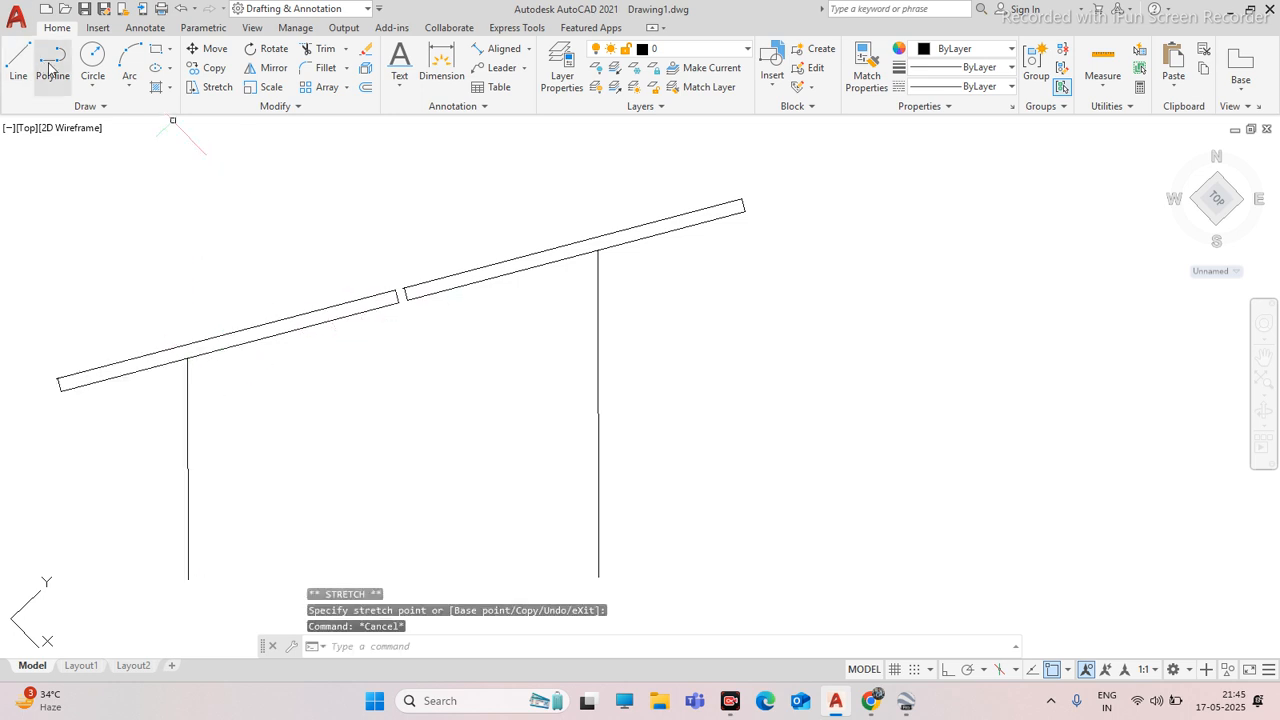
# Draw a vertical polyline downward from the bottom corner of the lower strip's low end, ending near the supports' base level
pyautogui.click(50, 62)
pyautogui.scroll(-4, 411, 224)
pyautogui.scroll(3, 345, 250)
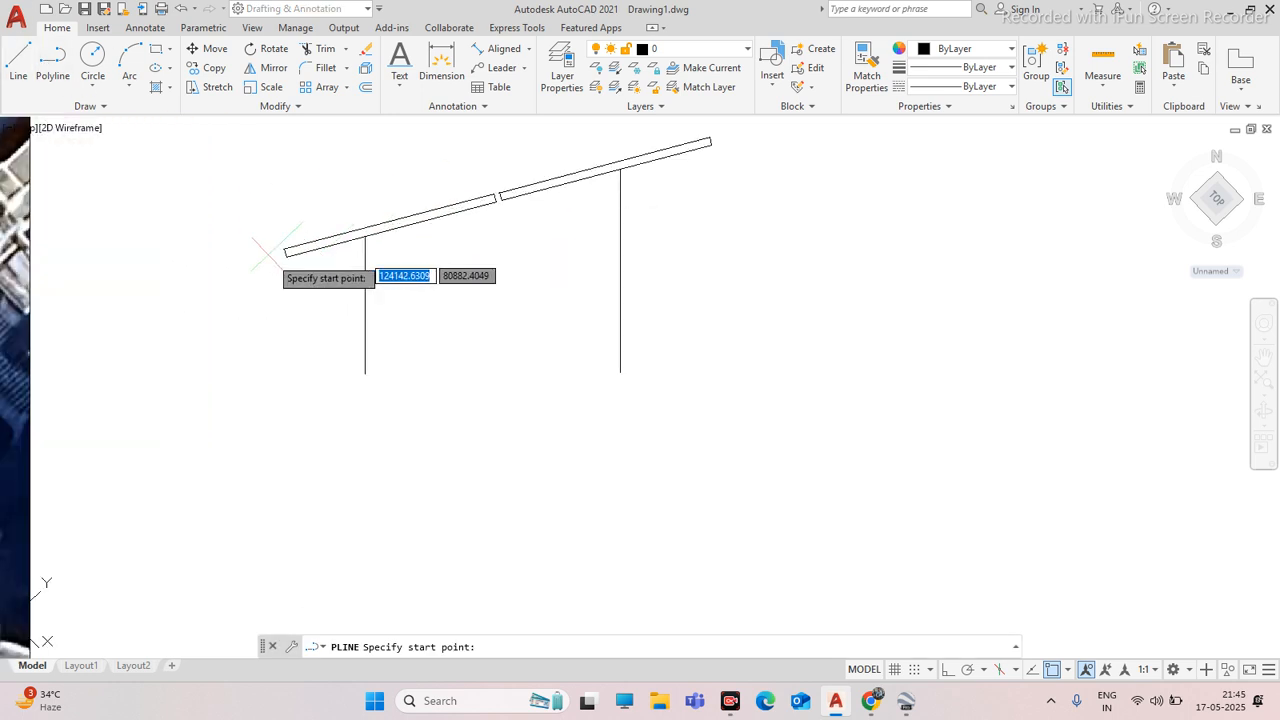
pyautogui.press('F8')
pyautogui.scroll(2, 270, 253)
pyautogui.click(290, 253)
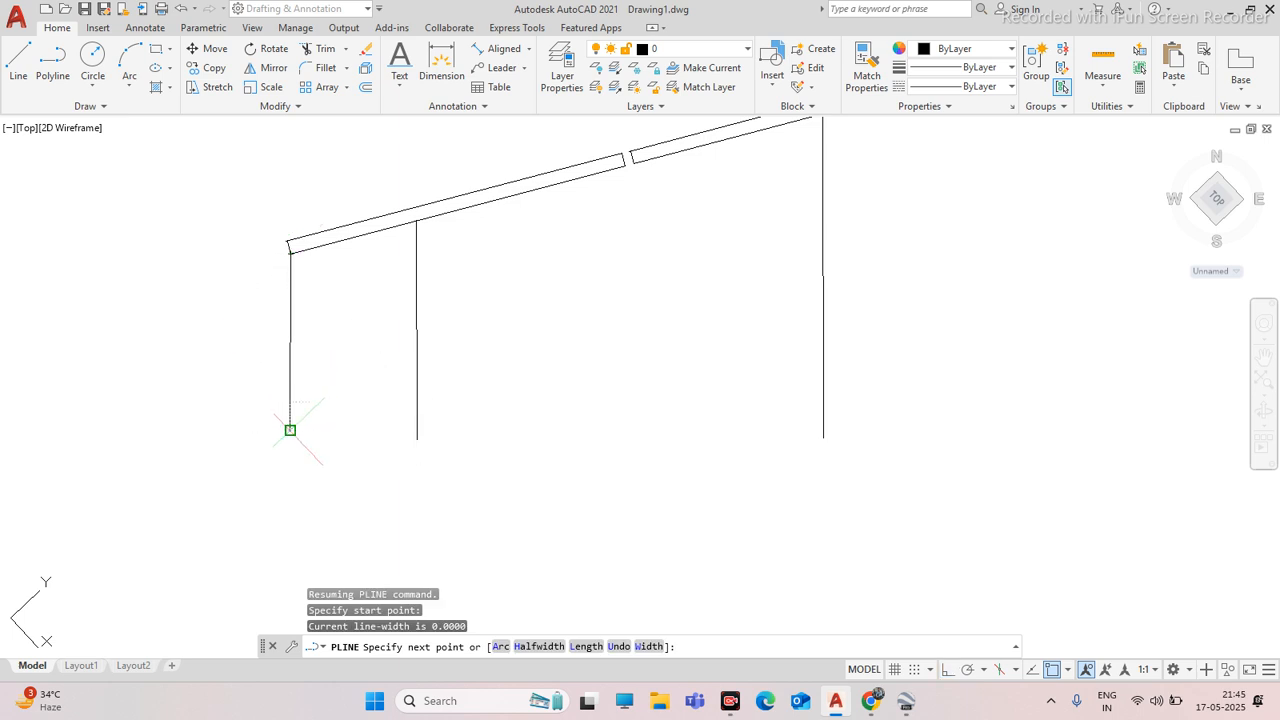
pyautogui.click(290, 430)
pyautogui.press('Escape')
# Shorten the new outer vertical line from its upper end so it stops a little below the tilted strip
pyautogui.click(323, 351)
pyautogui.click(272, 355)
pyautogui.click(291, 252)
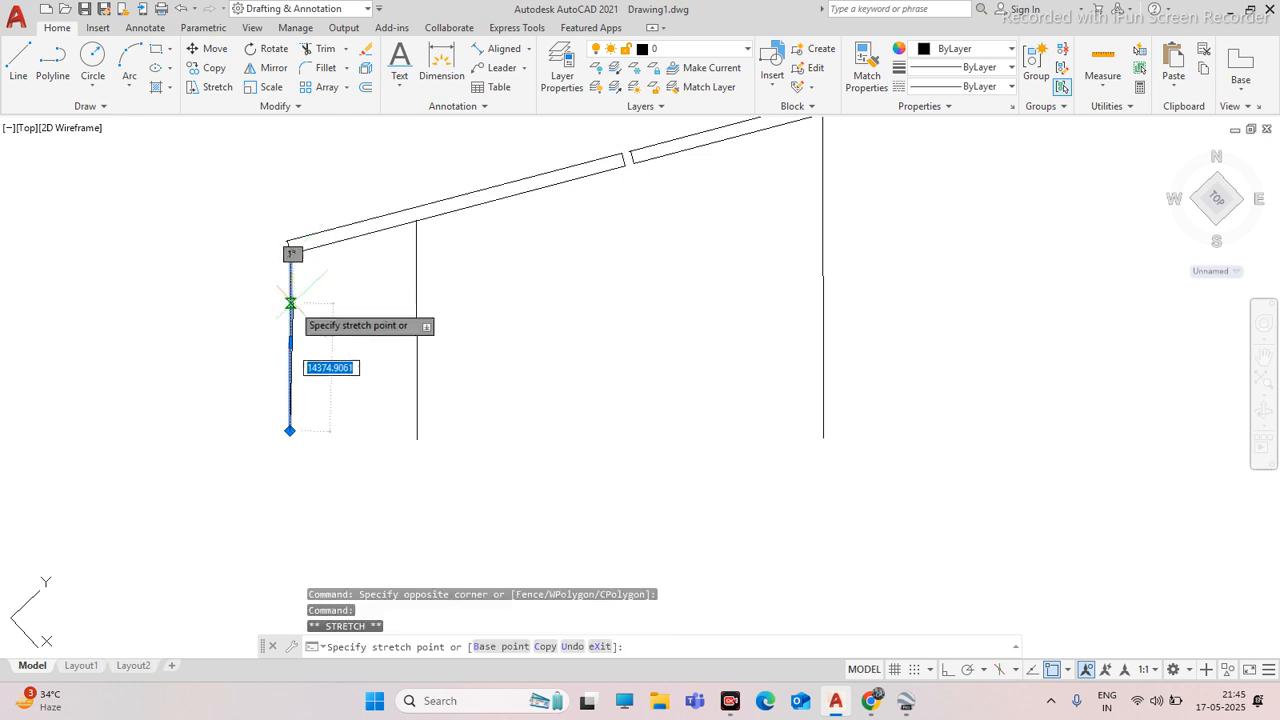
pyautogui.press('Escape')
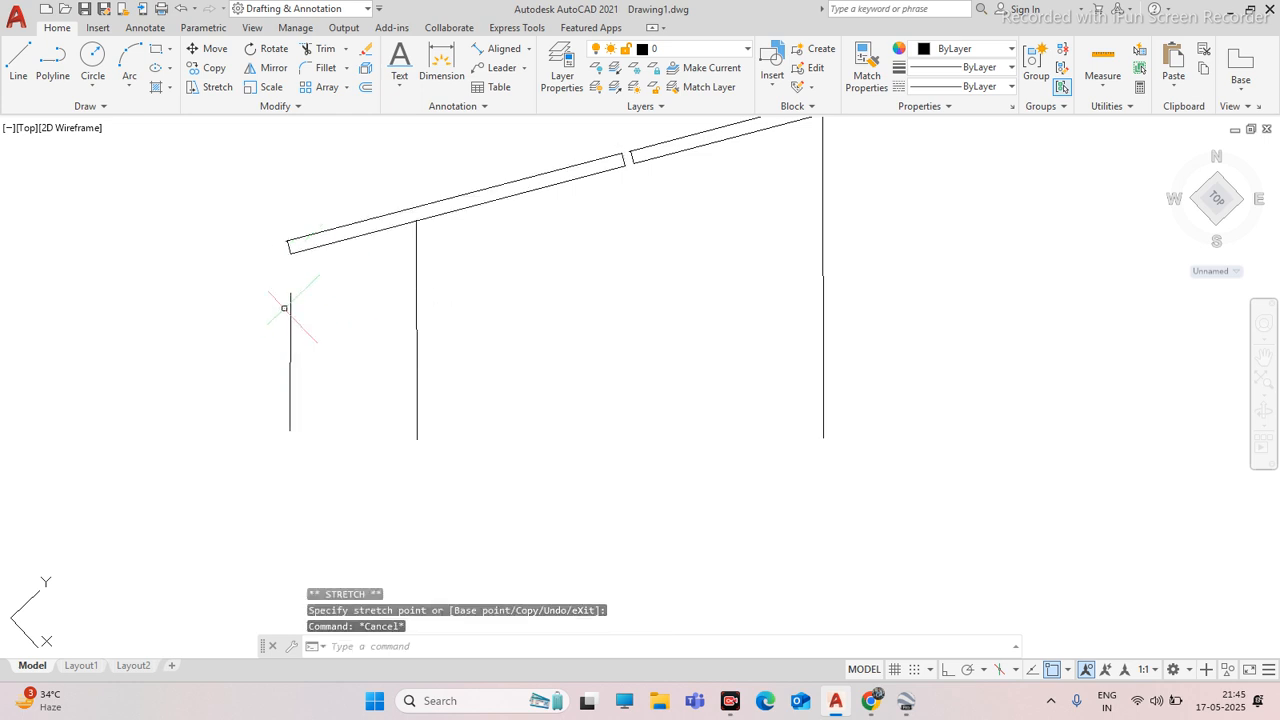
# Draw a nearly horizontal polyline from the short outer line's upper end across both supports and past the taller one
pyautogui.scroll(-1, 417, 322)
pyautogui.scroll(2, 418, 352)
pyautogui.click(451, 323)
pyautogui.click(334, 306)
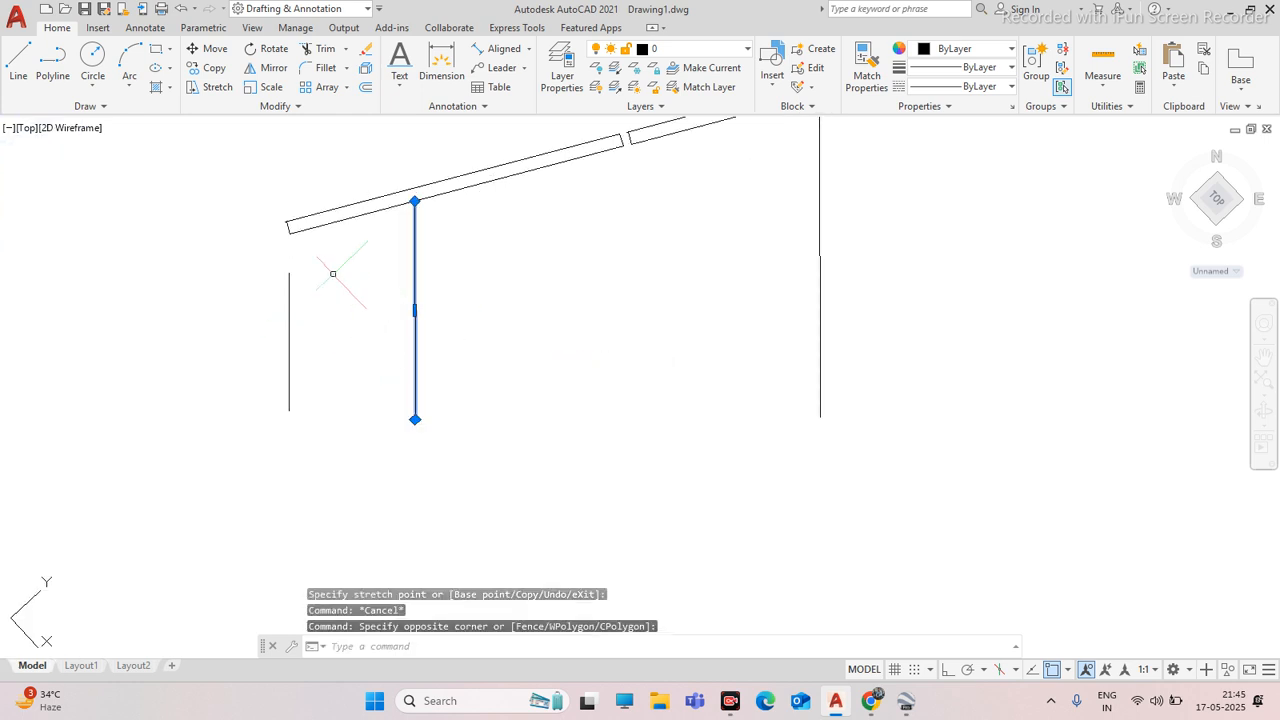
pyautogui.click(792, 285)
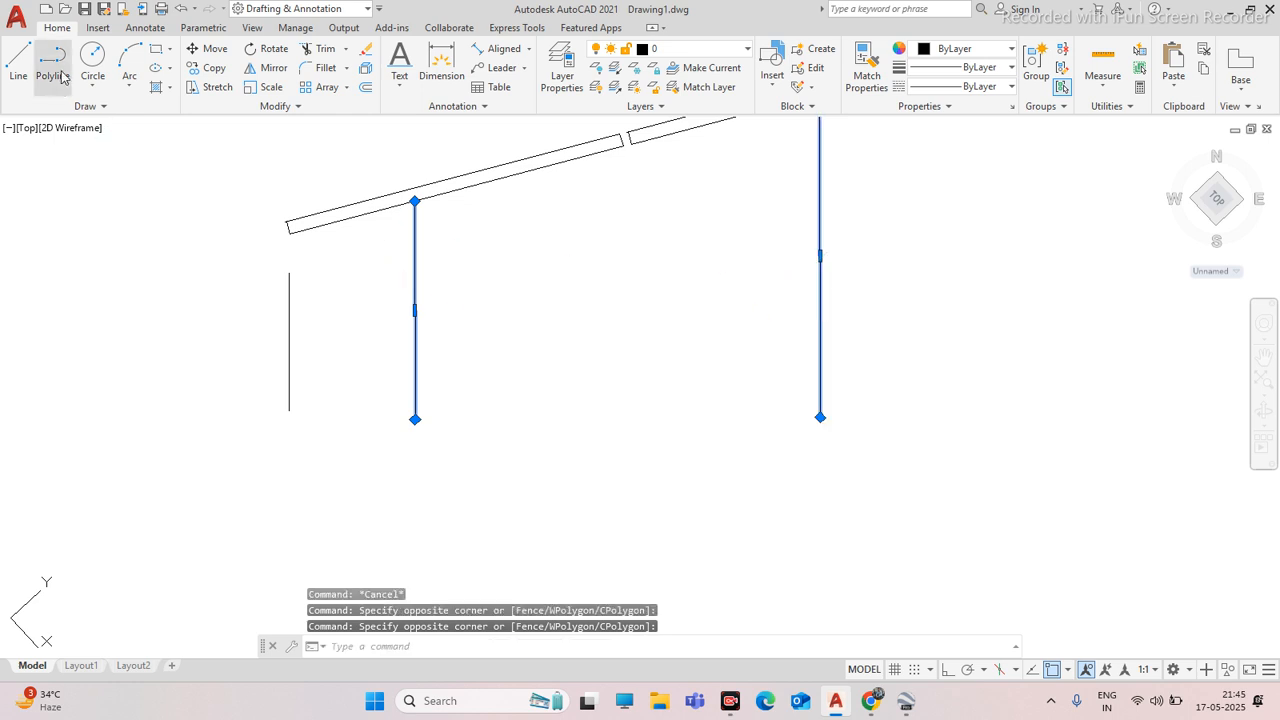
pyautogui.click(61, 77)
pyautogui.click(289, 269)
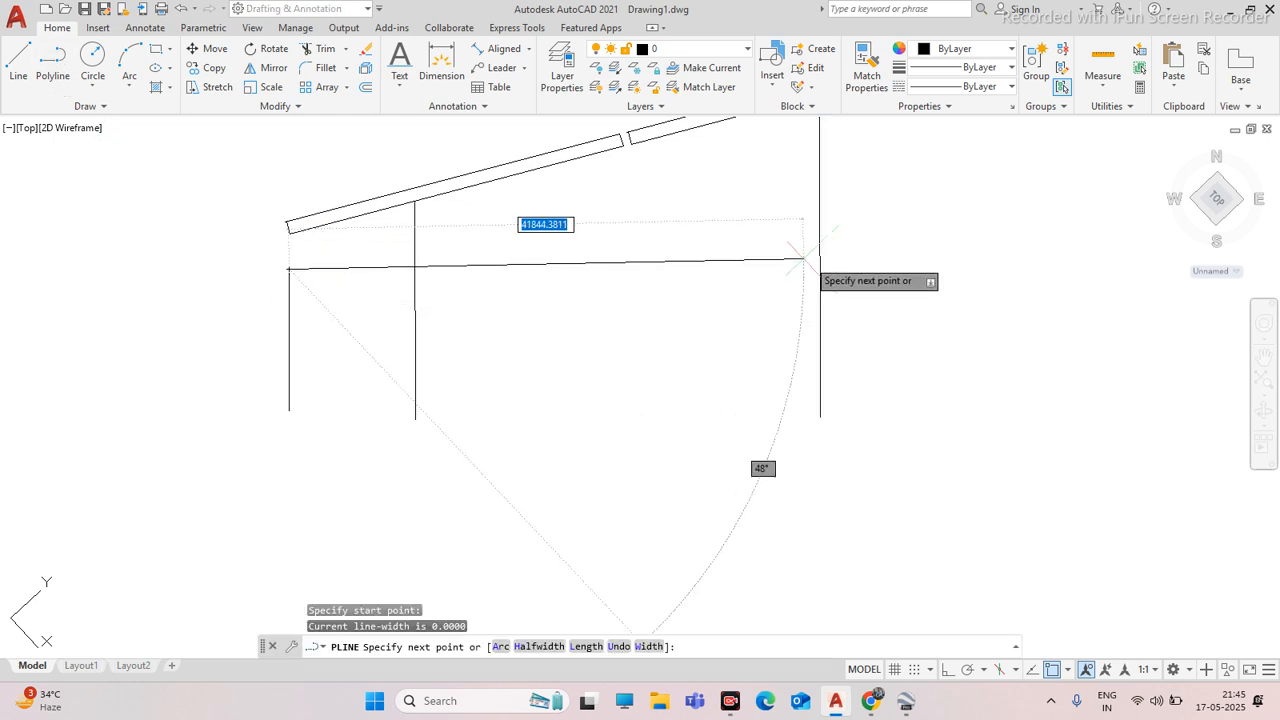
pyautogui.click(930, 254)
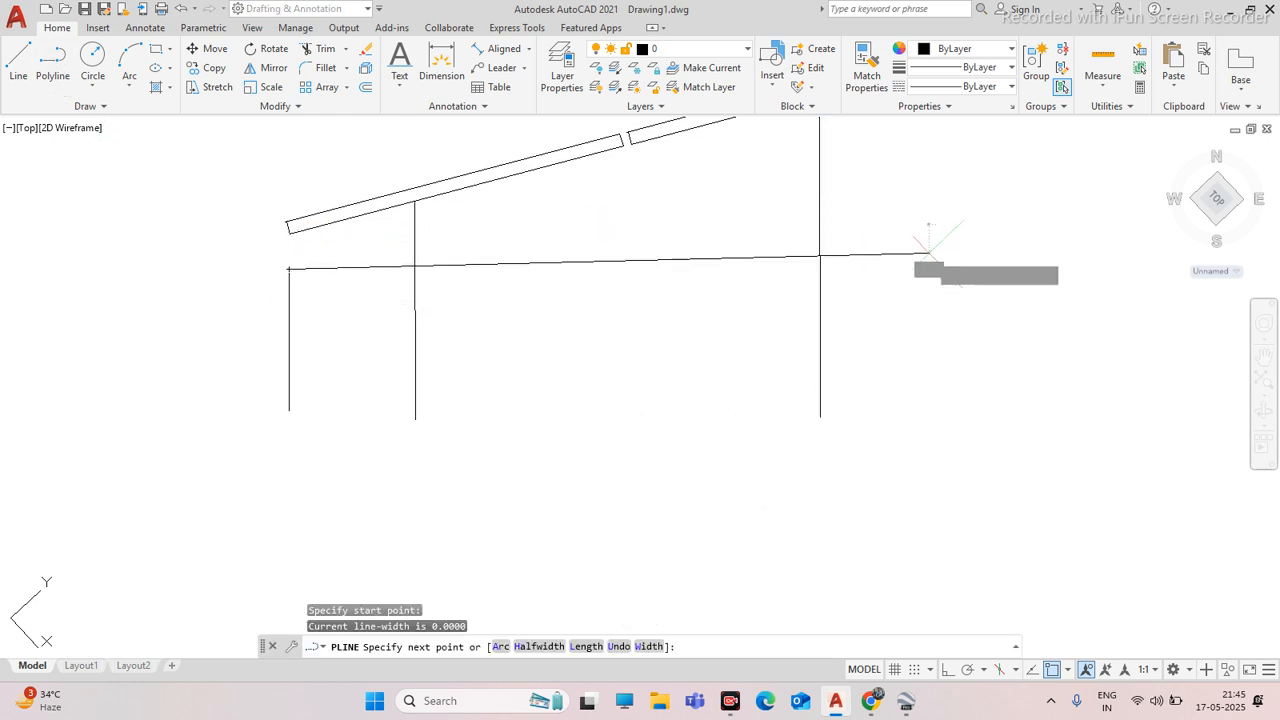
pyautogui.click(930, 254)
pyautogui.press('Escape')
pyautogui.click(926, 256)
pyautogui.scroll(-2, 868, 276)
pyautogui.press('Escape')
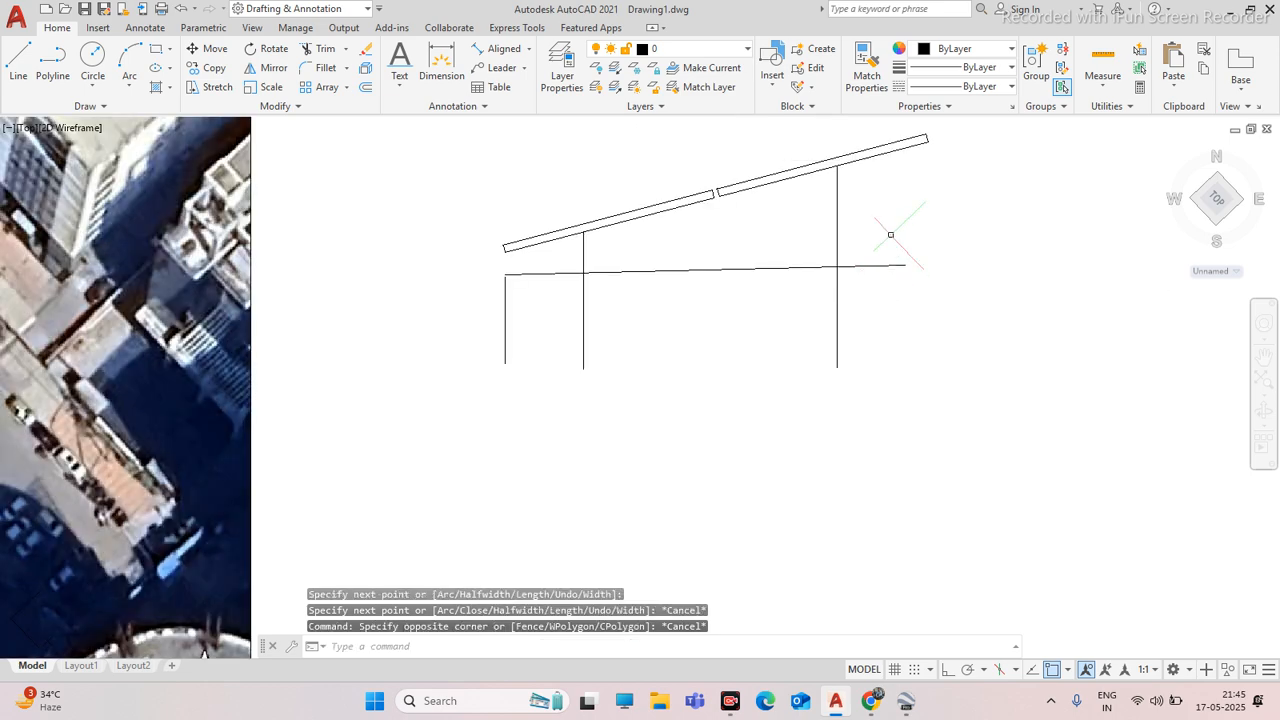
pyautogui.scroll(2, 857, 166)
pyautogui.scroll(-3, 800, 194)
pyautogui.scroll(2, 787, 183)
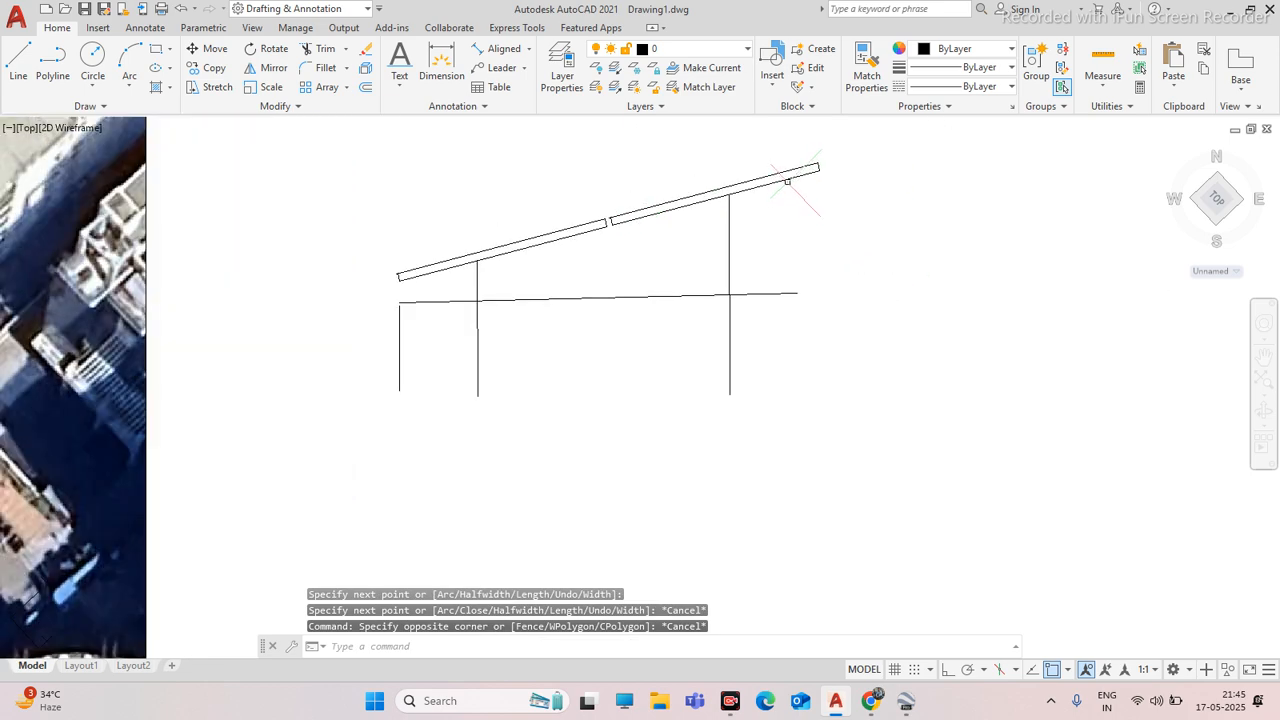
pyautogui.scroll(-4, 730, 245)
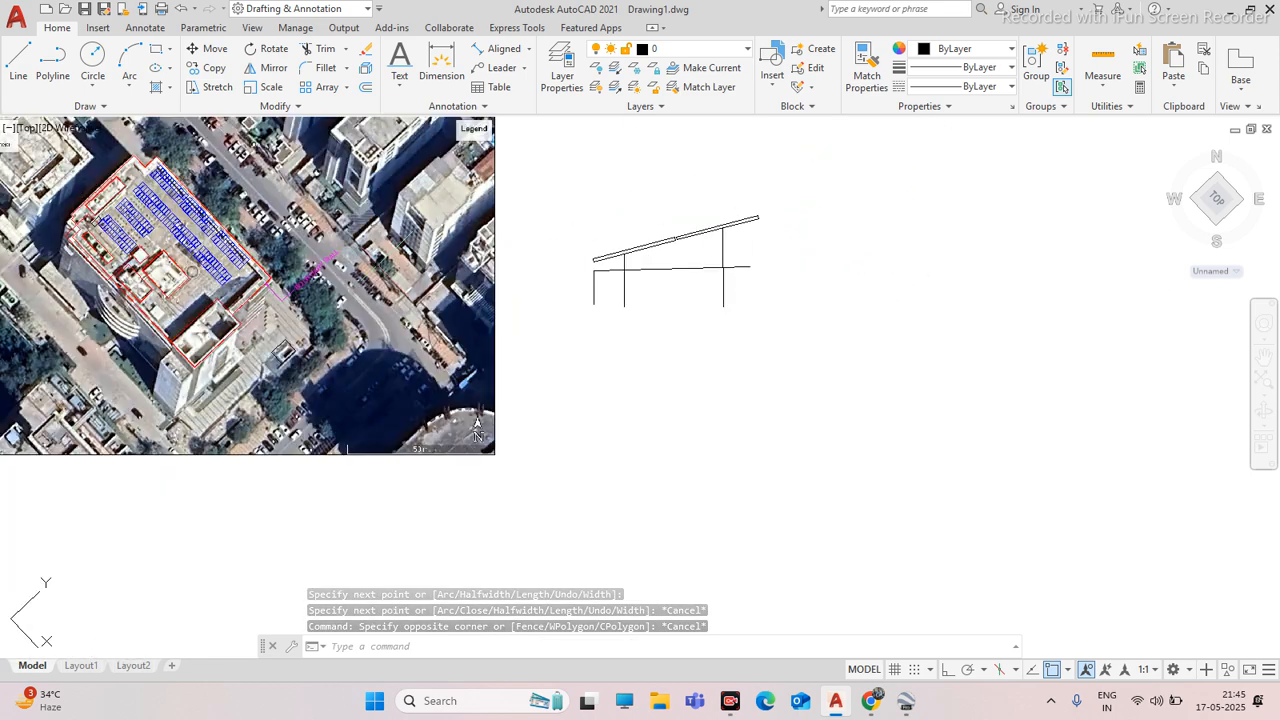
pyautogui.scroll(4, 204, 207)
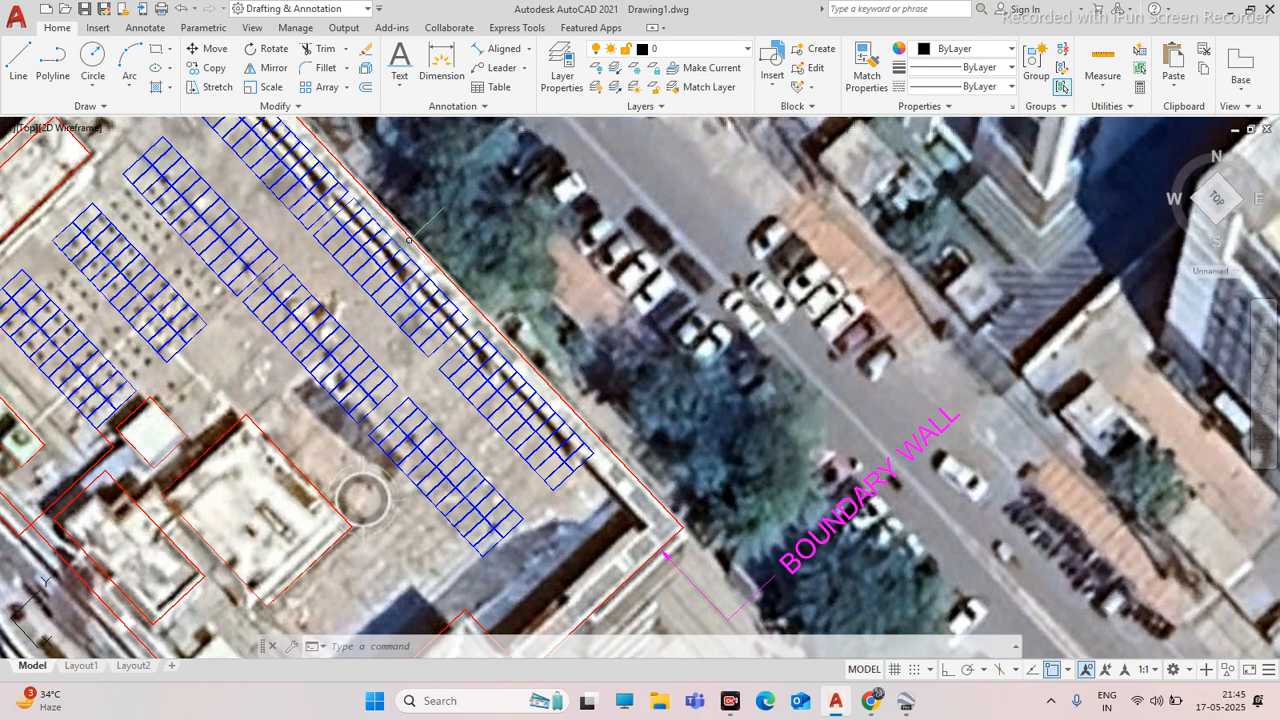
# Move the northernmost panel block beside the boundary wall outward in a straight line, close to the red wall line
pyautogui.scroll(2, 409, 240)
pyautogui.scroll(-5, 413, 244)
pyautogui.scroll(6, 455, 196)
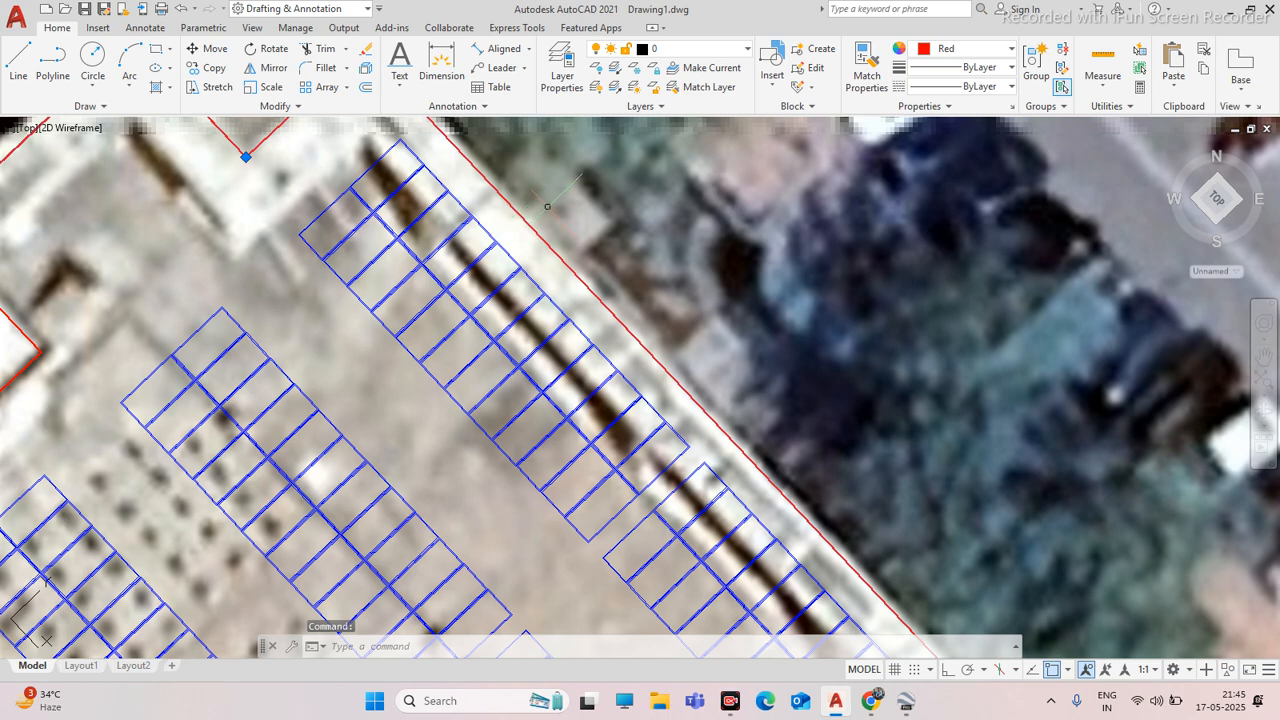
pyautogui.scroll(-4, 450, 265)
pyautogui.scroll(2, 452, 250)
pyautogui.press('Escape')
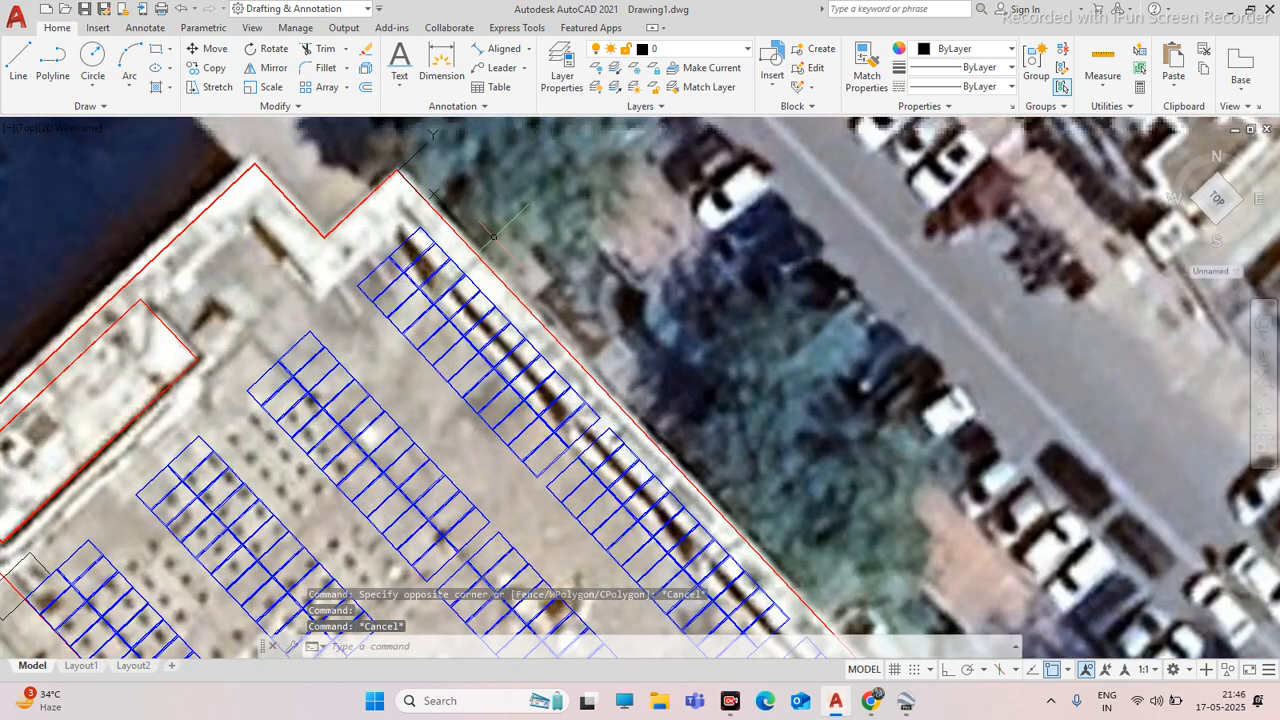
pyautogui.click(441, 244)
pyautogui.write('M')
pyautogui.press('Return')
pyautogui.click(666, 269)
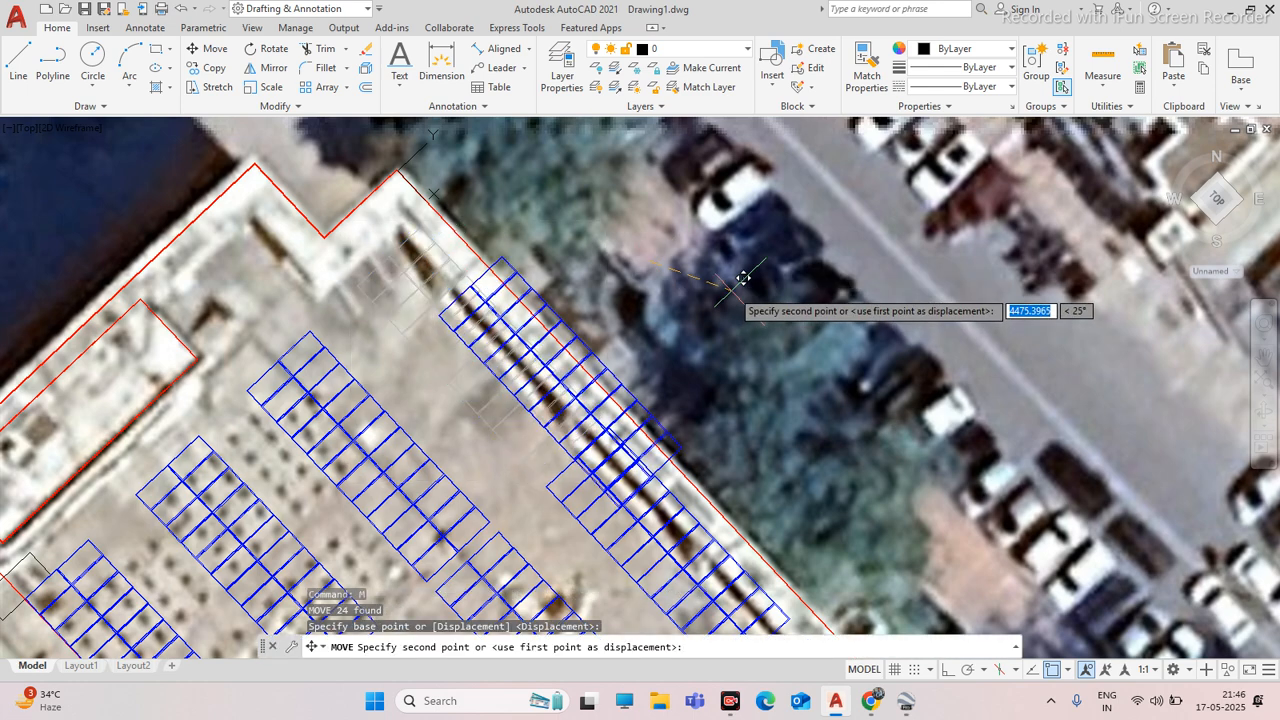
pyautogui.press('shift')
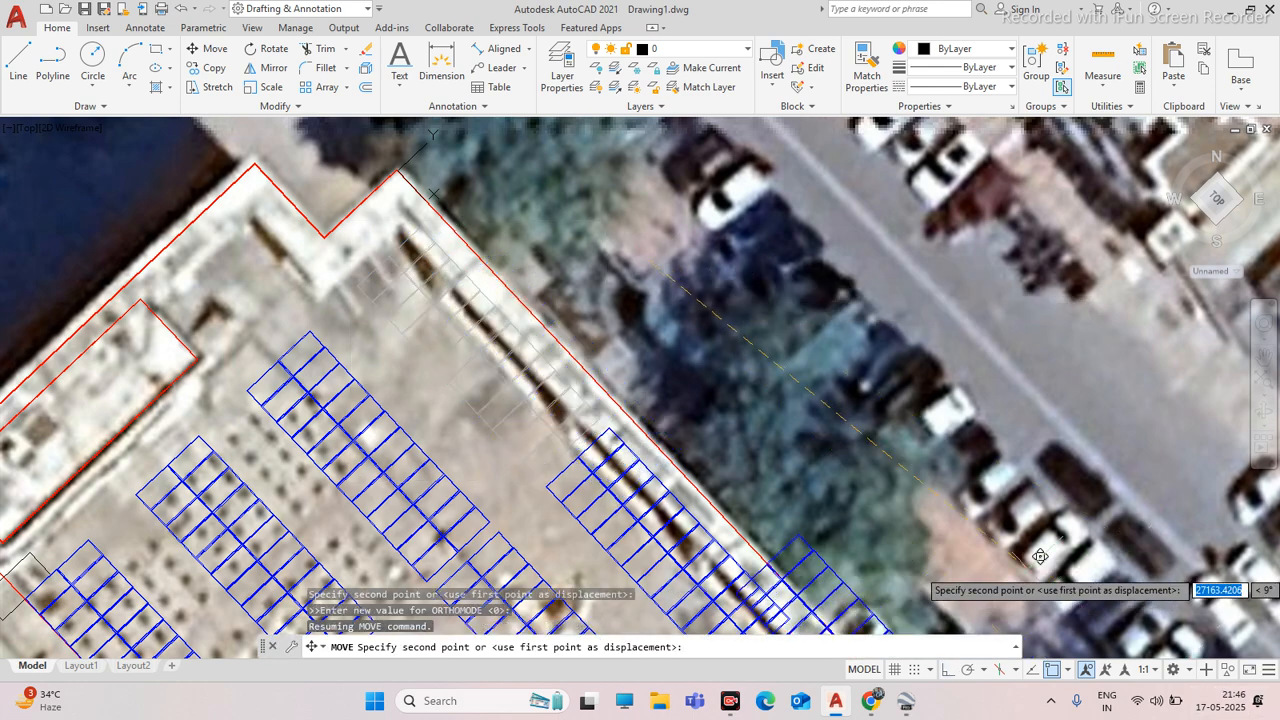
pyautogui.press('F8')
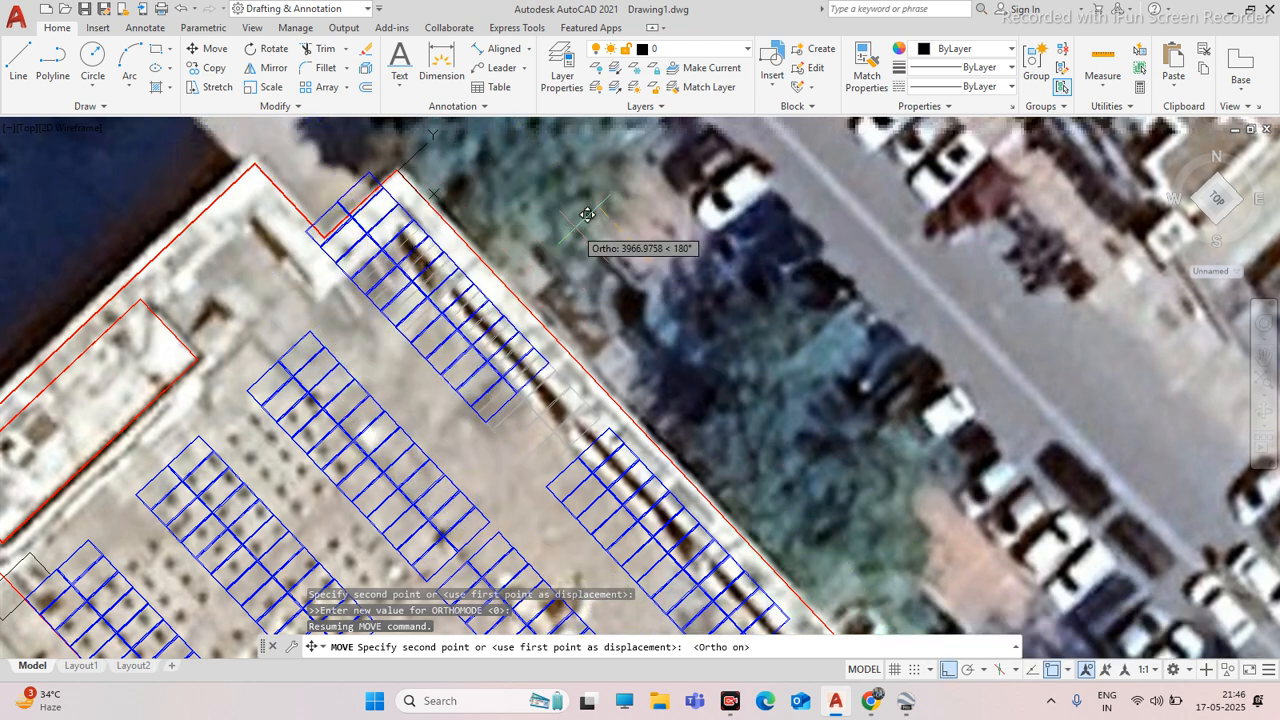
pyautogui.scroll(4, 669, 246)
pyautogui.click(691, 227)
pyautogui.scroll(-2, 633, 214)
pyautogui.scroll(-5, 577, 521)
pyautogui.press('Escape')
# Examine the side view's wall lines and the gap between the outer panel blocks and the red boundary line
pyautogui.scroll(5, 487, 262)
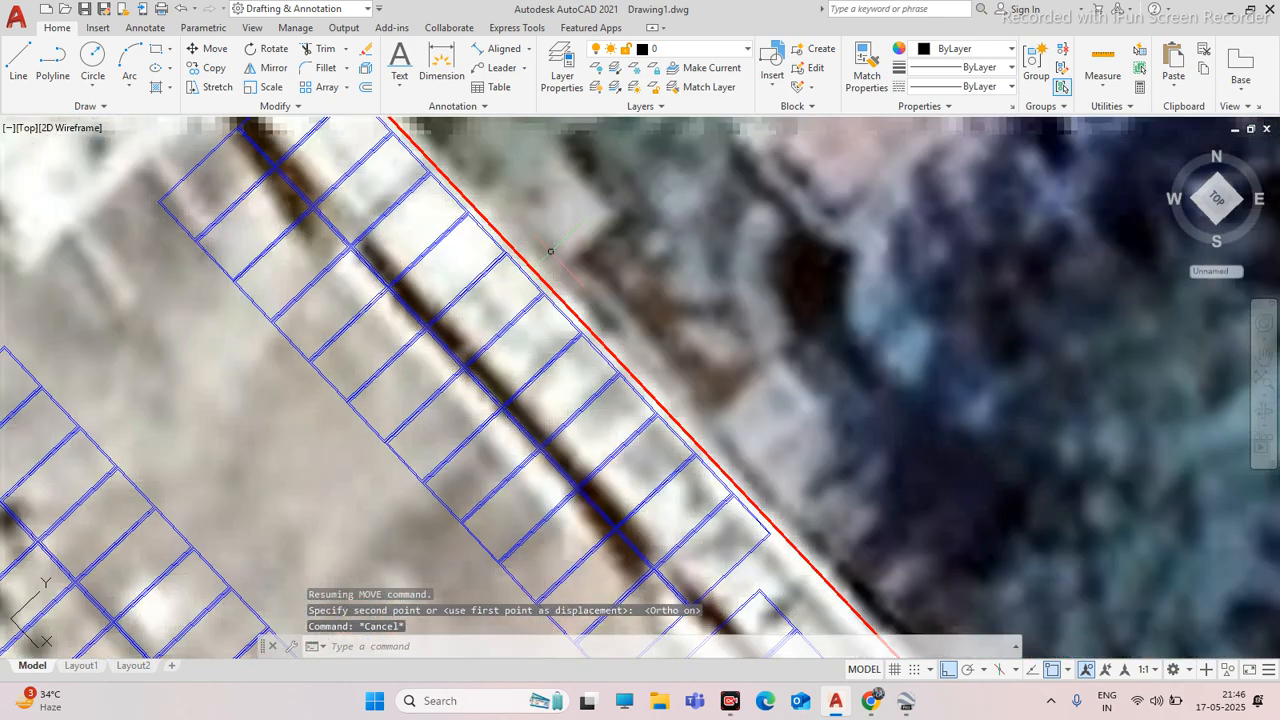
pyautogui.scroll(-3, 487, 262)
pyautogui.scroll(-6, 859, 315)
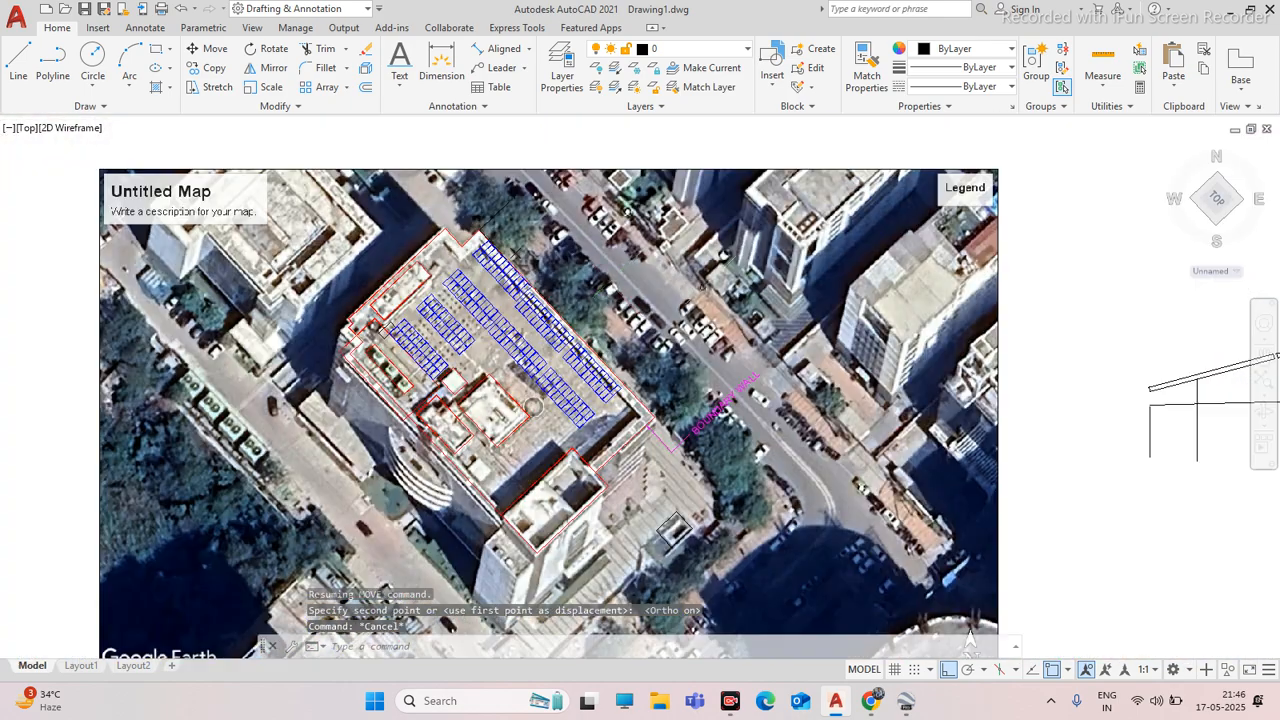
pyautogui.scroll(4, 859, 315)
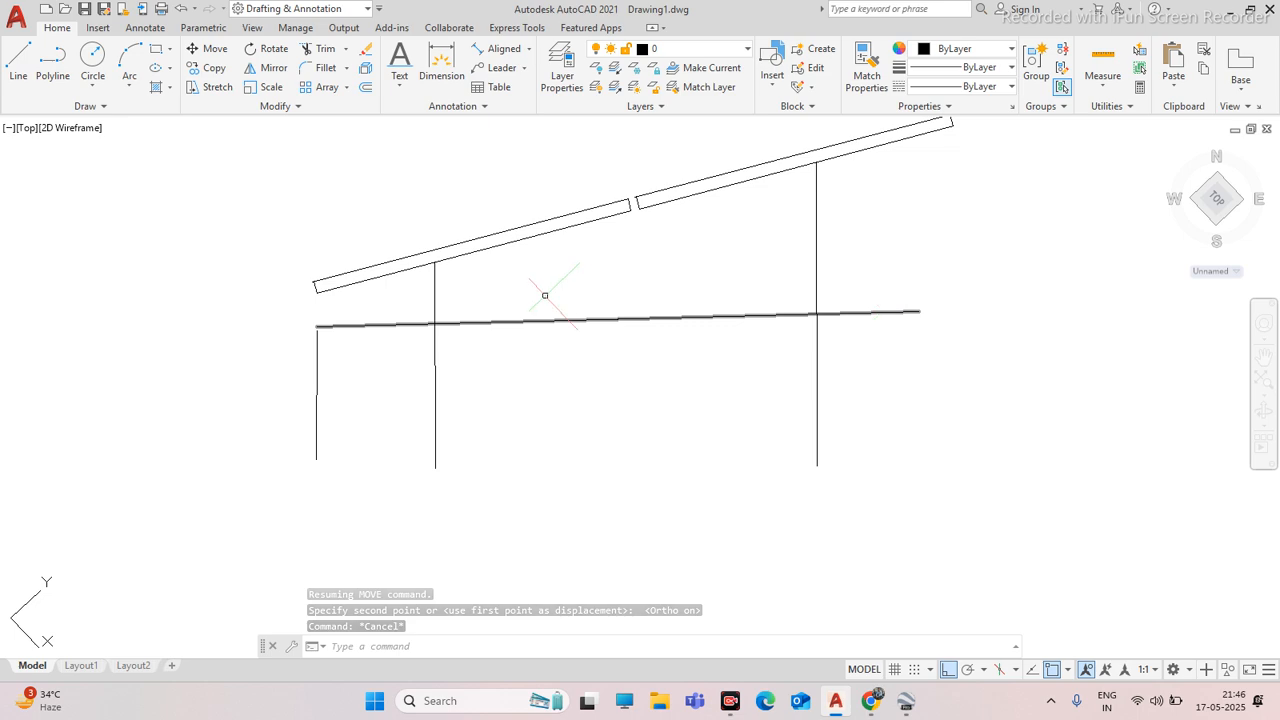
pyautogui.click(348, 311)
pyautogui.click(291, 349)
pyautogui.scroll(-4, 828, 296)
pyautogui.scroll(2, 777, 263)
pyautogui.scroll(-4, 775, 265)
pyautogui.scroll(8, 280, 250)
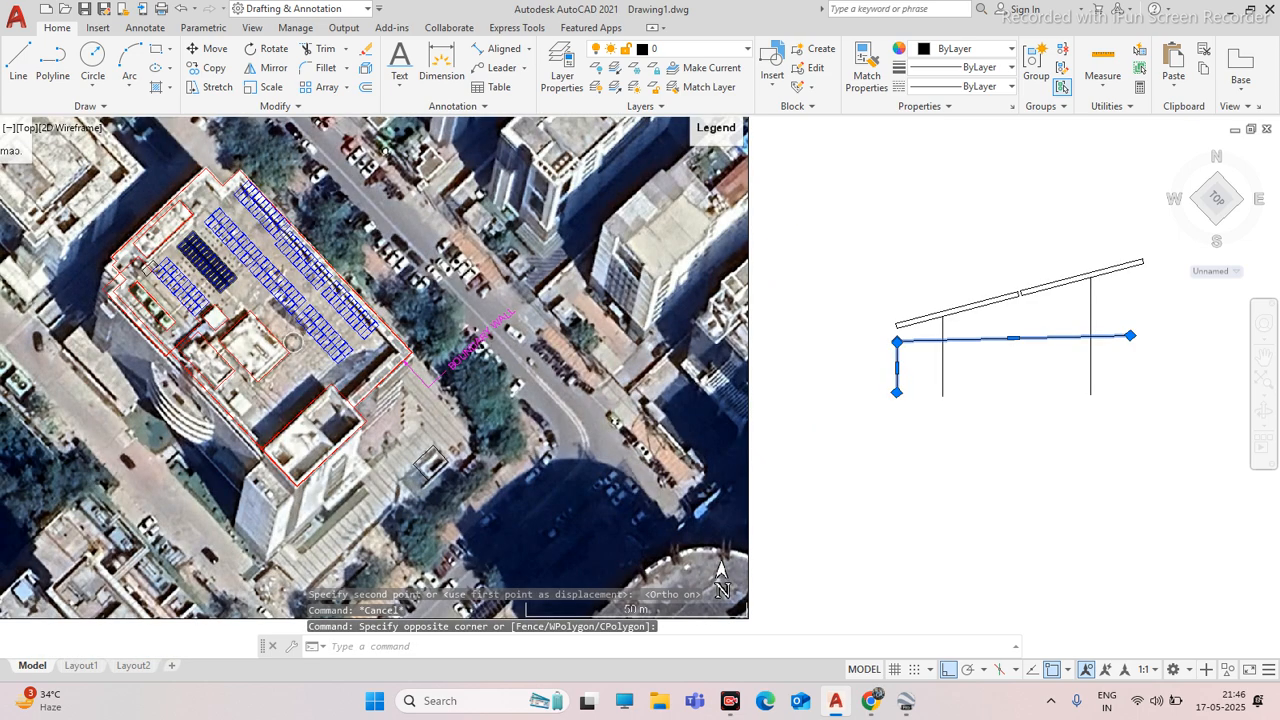
pyautogui.scroll(3, 461, 266)
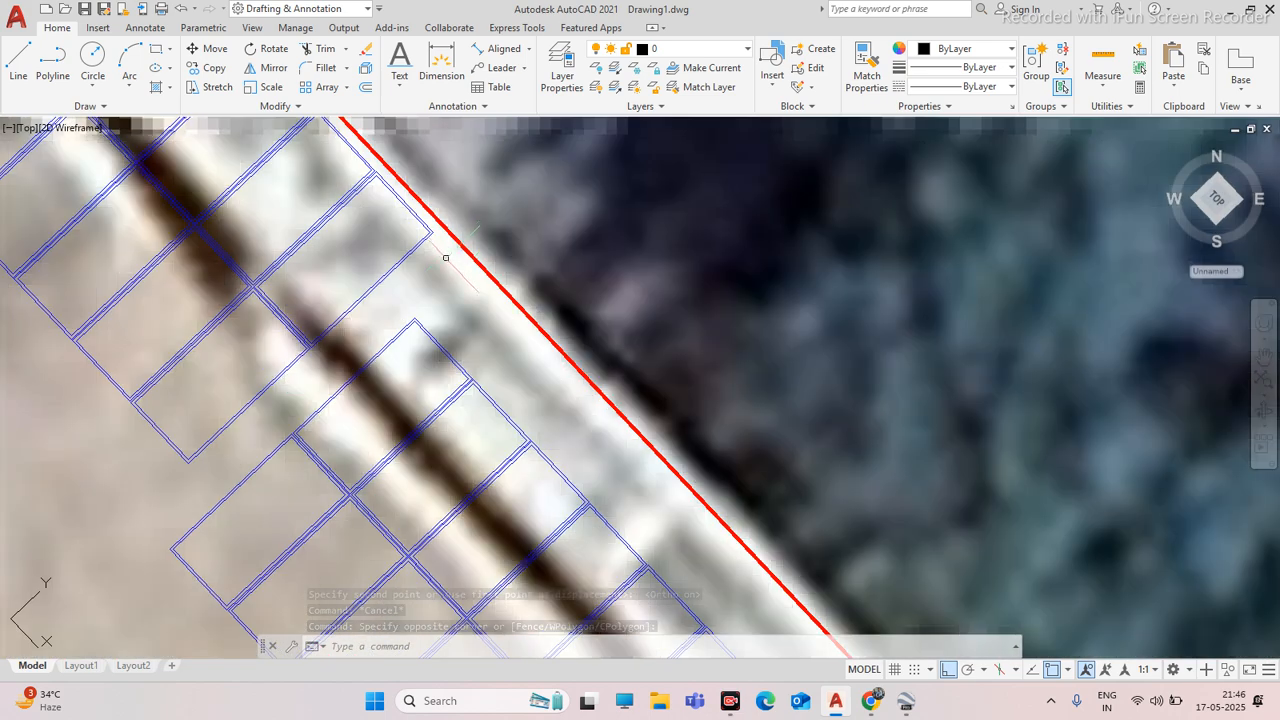
pyautogui.scroll(-4, 430, 264)
pyautogui.scroll(1, 421, 262)
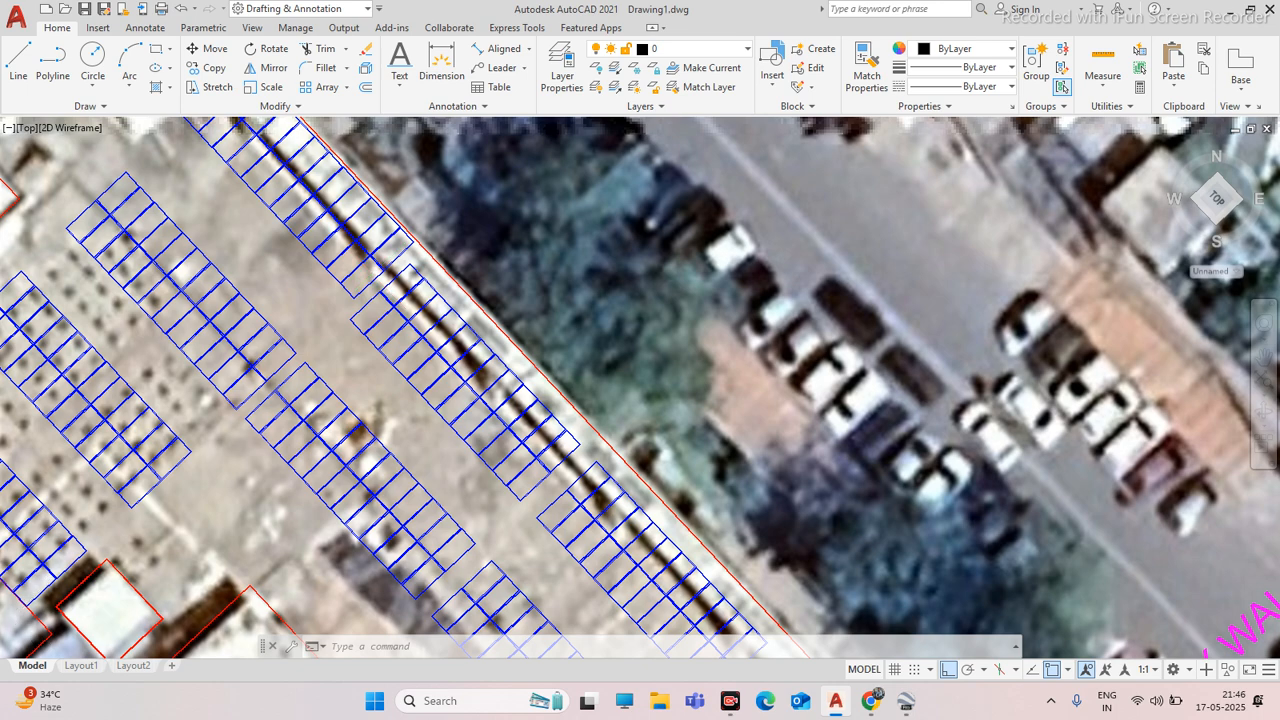
pyautogui.scroll(-5, 421, 262)
pyautogui.scroll(-5, 385, 276)
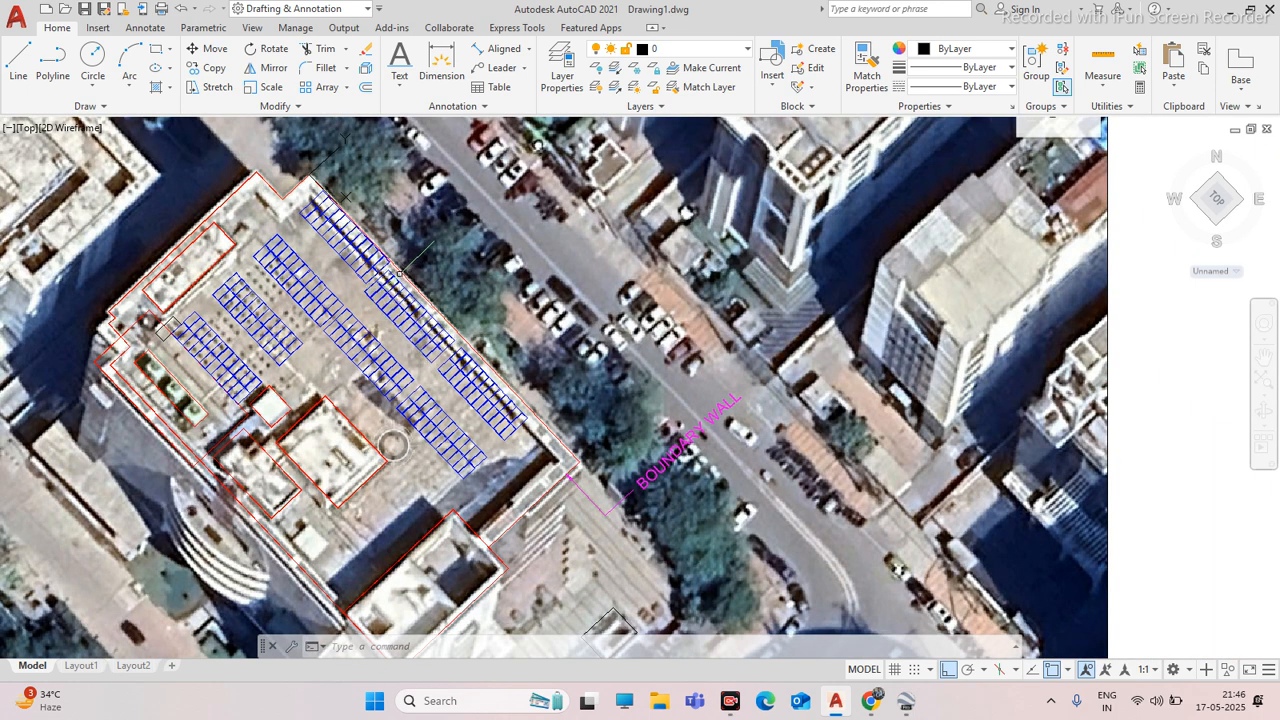
pyautogui.scroll(6, 612, 322)
# Move both tilted strips in the side view straight down so they cross the nearly horizontal wall line
pyautogui.click(674, 309)
pyautogui.click(653, 326)
pyautogui.click(786, 250)
pyautogui.click(758, 284)
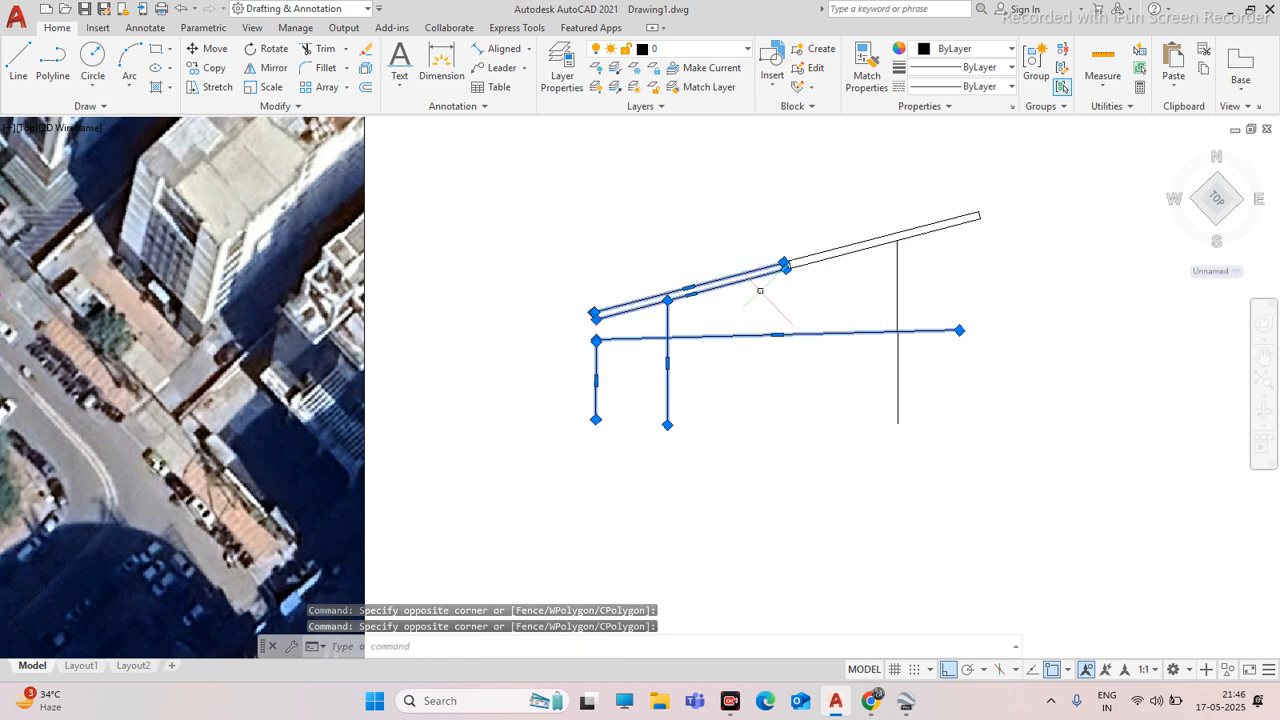
pyautogui.press('Escape')
pyautogui.click(808, 214)
pyautogui.click(777, 281)
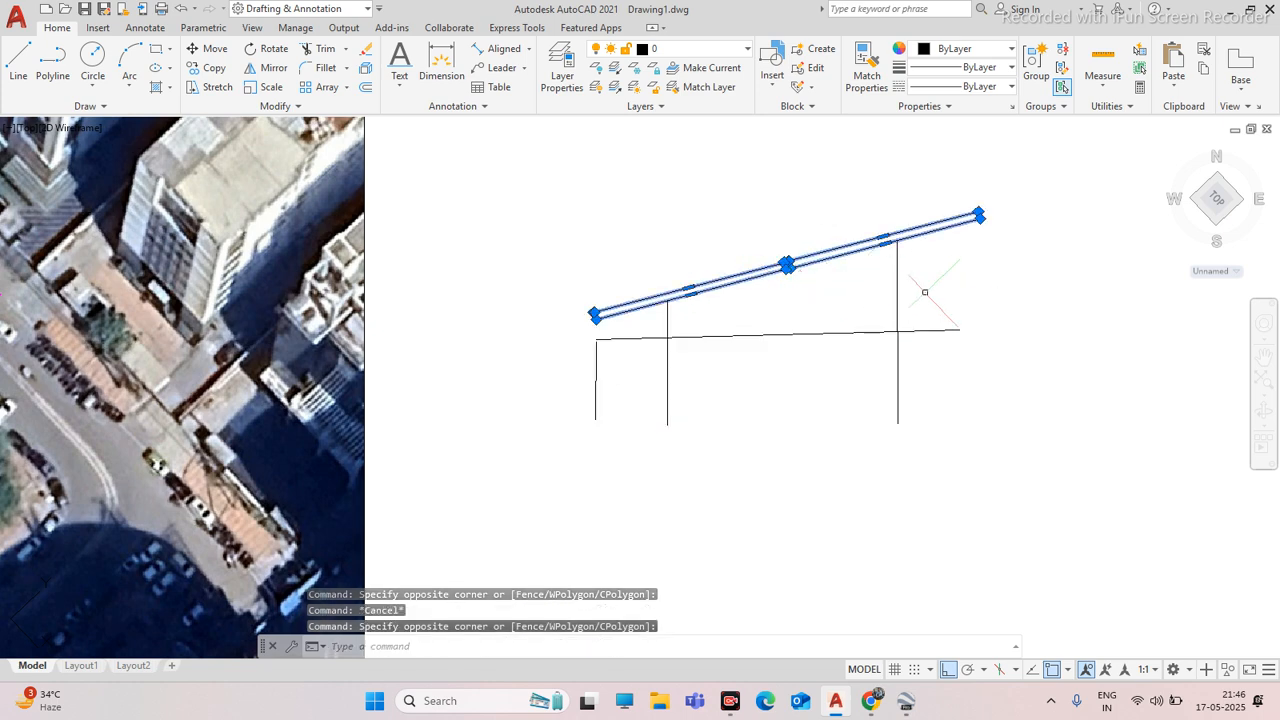
pyautogui.write('m')
pyautogui.press('Return')
pyautogui.click(990, 300)
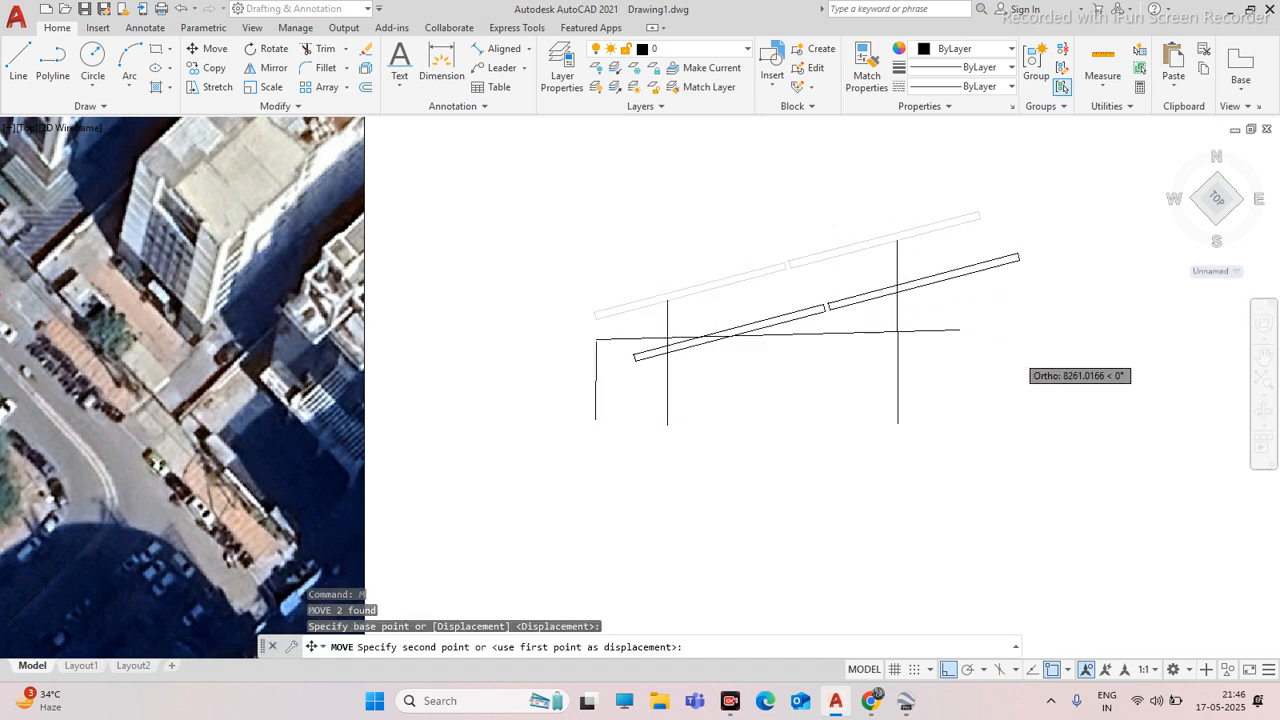
pyautogui.press('F8')
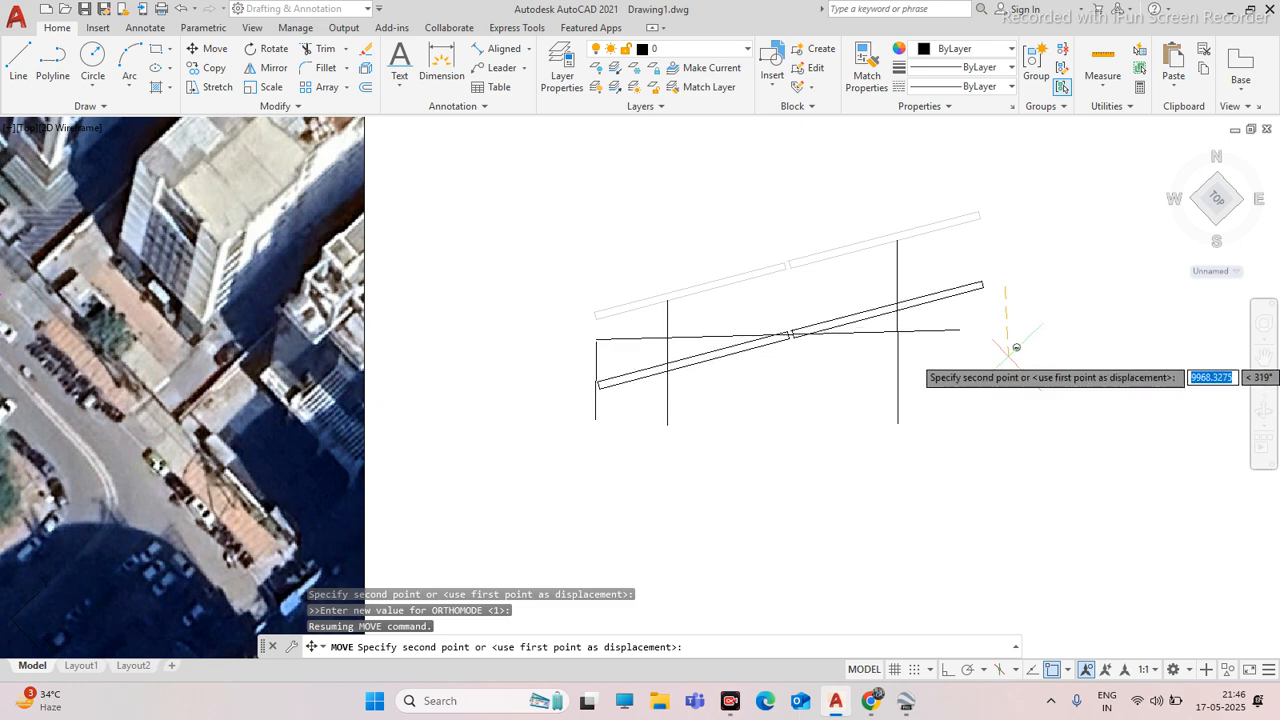
pyautogui.press('Escape')
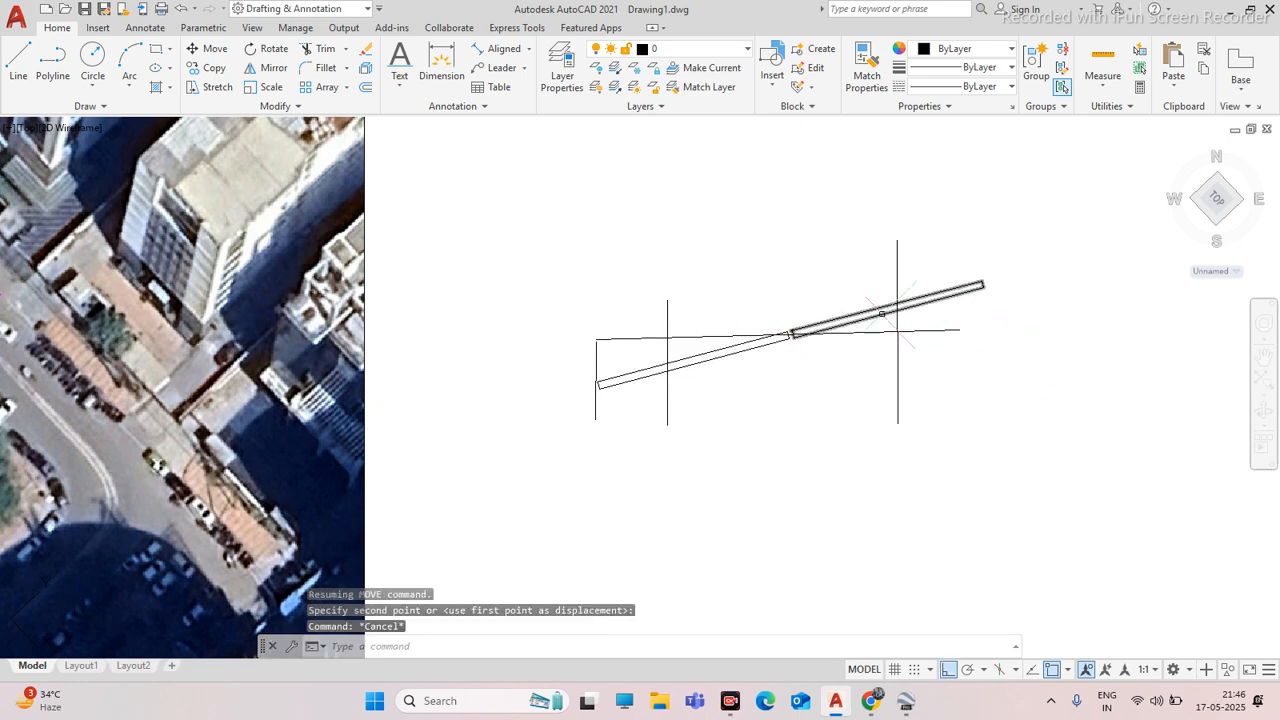
# Examine the staggered panel blocks along the red boundary wall line on the rooftop
pyautogui.scroll(-4, 540, 279)
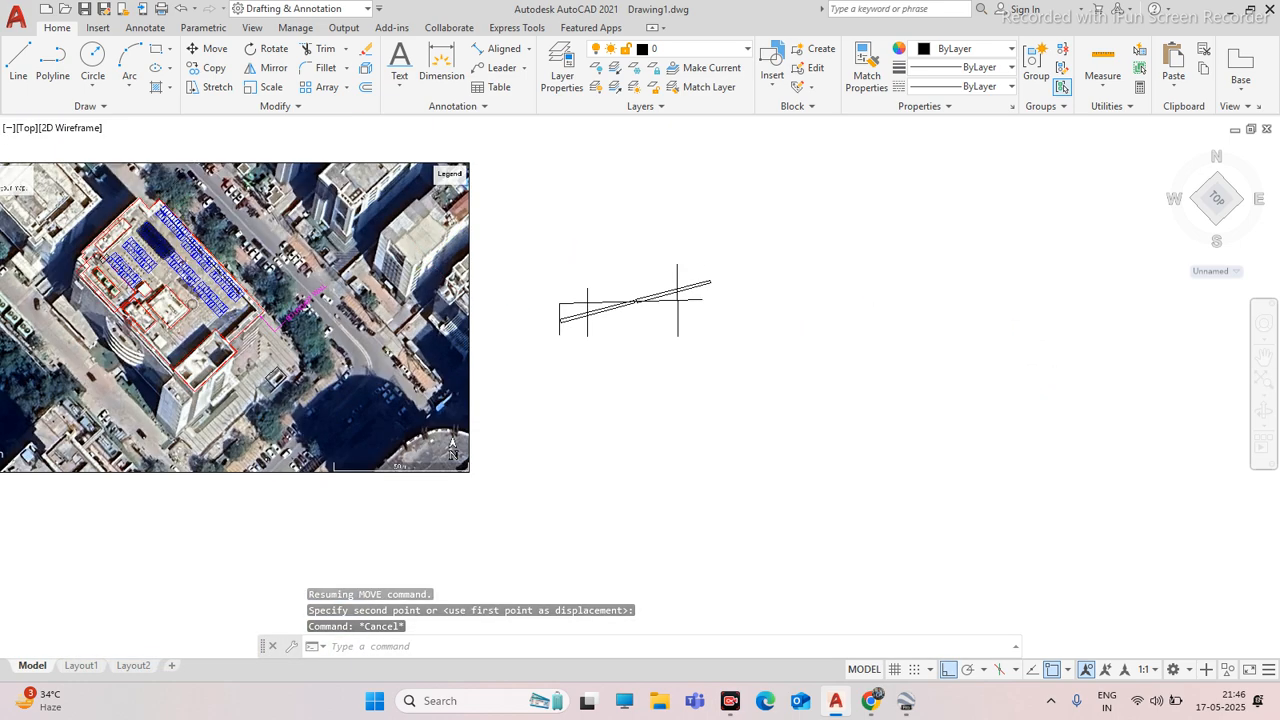
pyautogui.scroll(12, 275, 228)
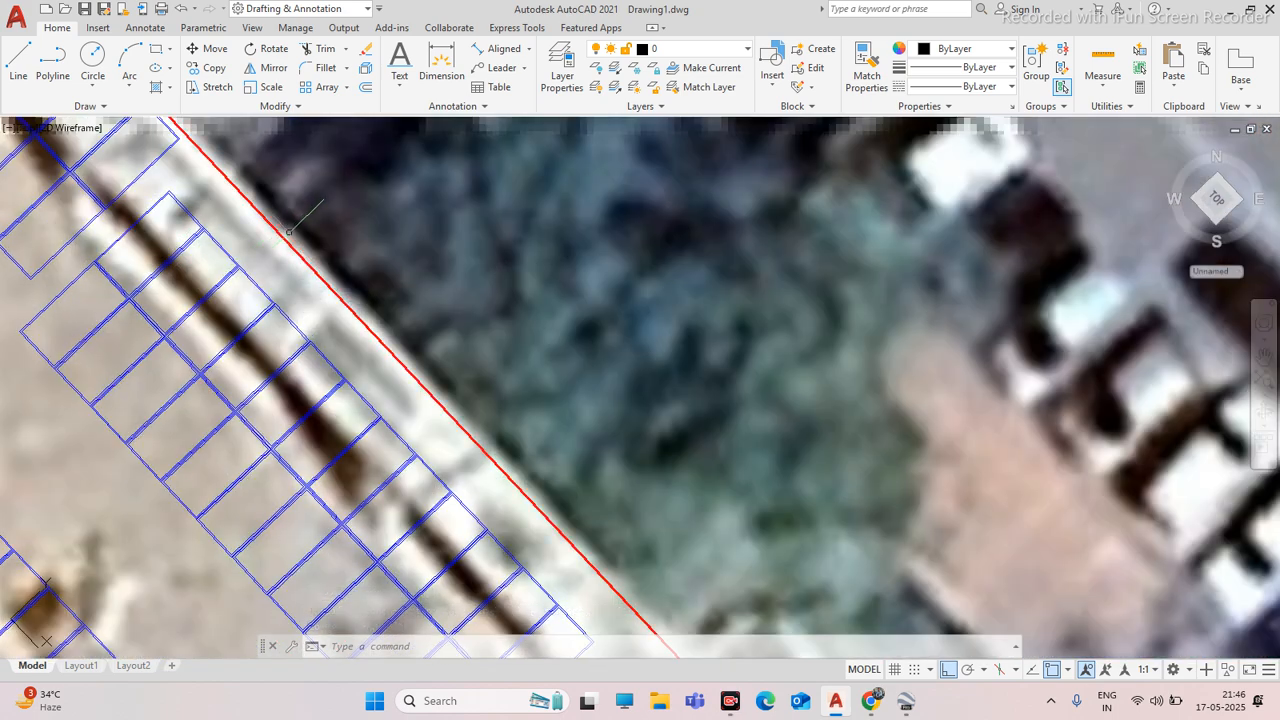
pyautogui.scroll(-8, 342, 260)
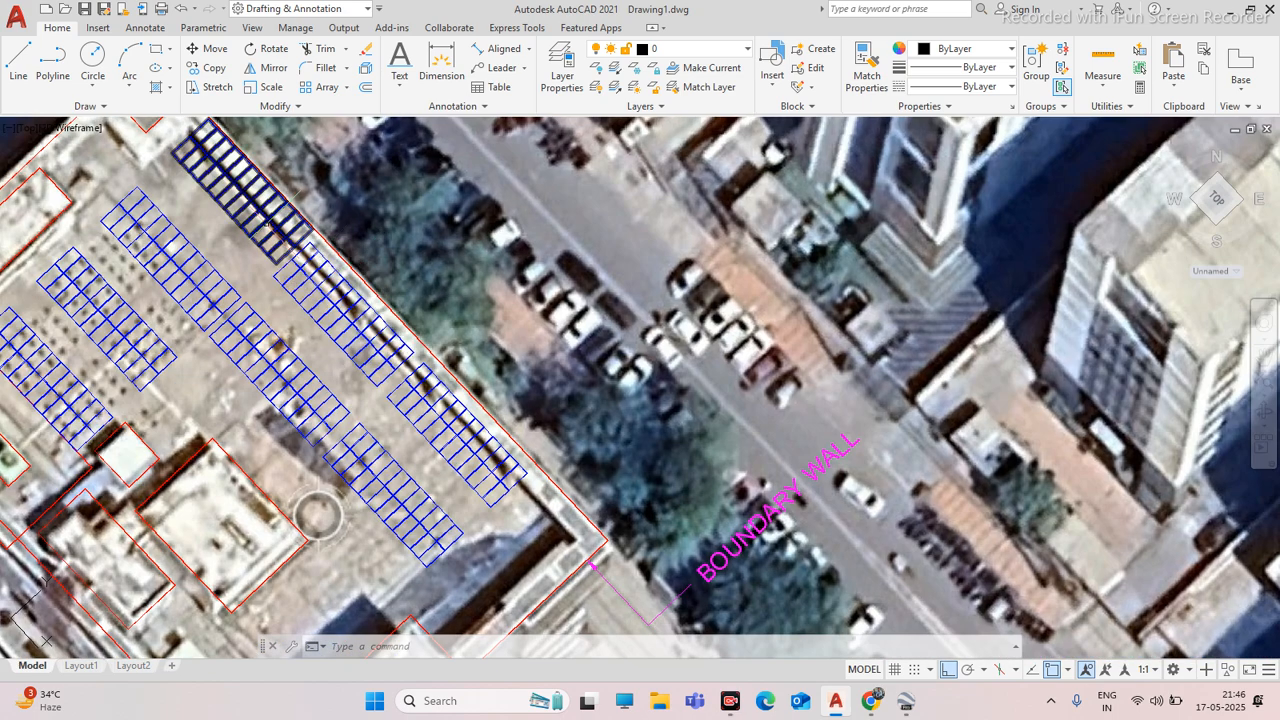
pyautogui.scroll(5, 330, 212)
pyautogui.scroll(-8, 334, 220)
pyautogui.scroll(4, 338, 228)
pyautogui.scroll(3, 338, 228)
pyautogui.scroll(-6, 338, 228)
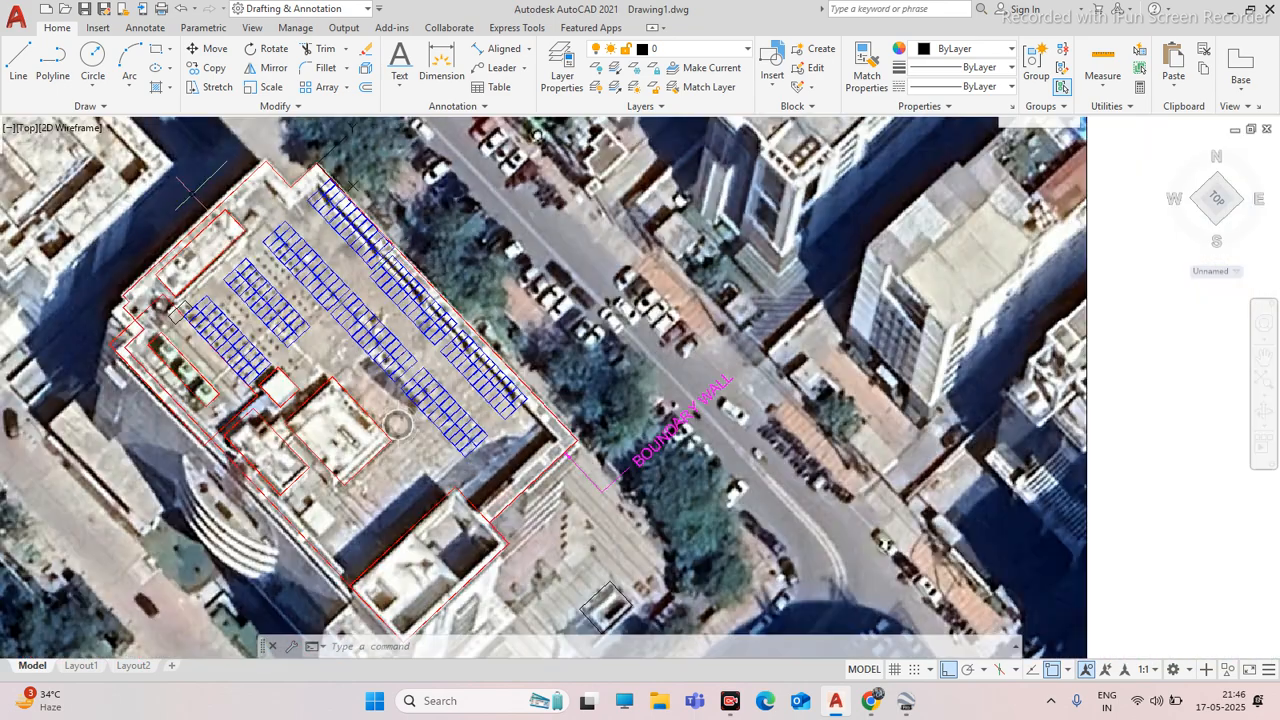
# Draw a diagonal polyline along the inner side of the panel blocks nearest the boundary wall
pyautogui.click(53, 60)
pyautogui.press('F8')
pyautogui.scroll(8, 340, 240)
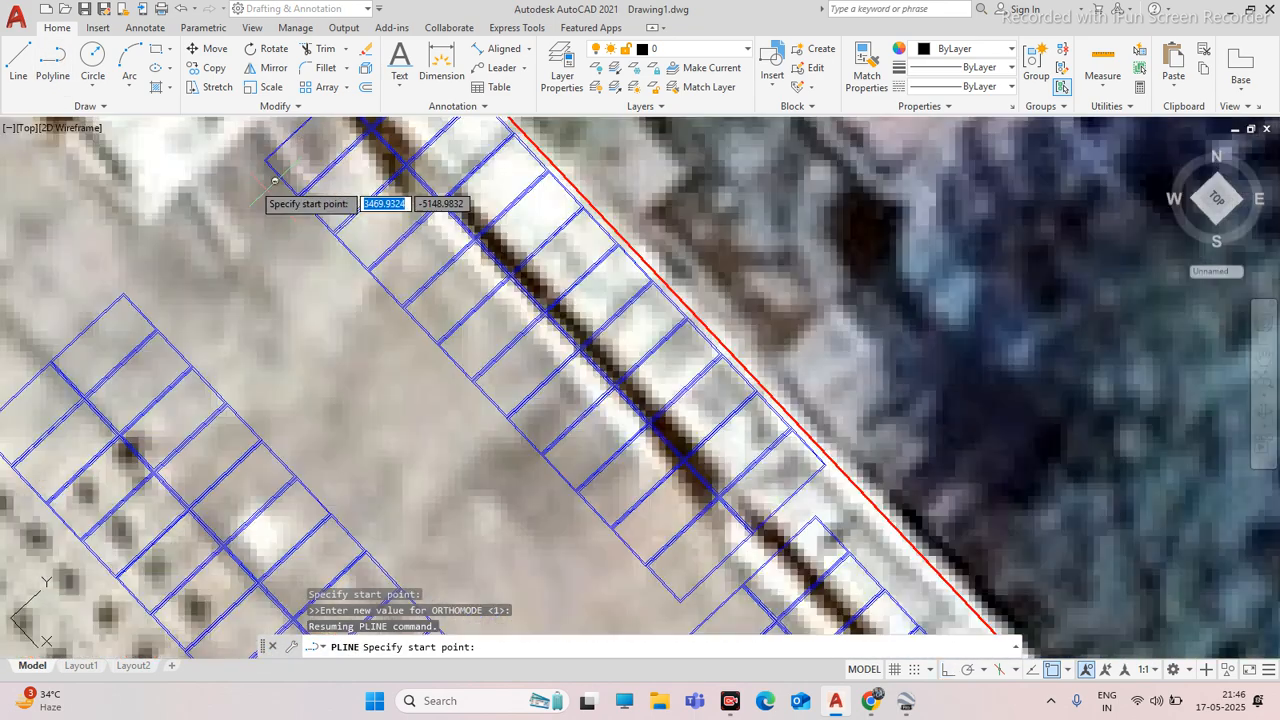
pyautogui.click(240, 178)
pyautogui.scroll(-5, 345, 330)
pyautogui.scroll(4, 420, 400)
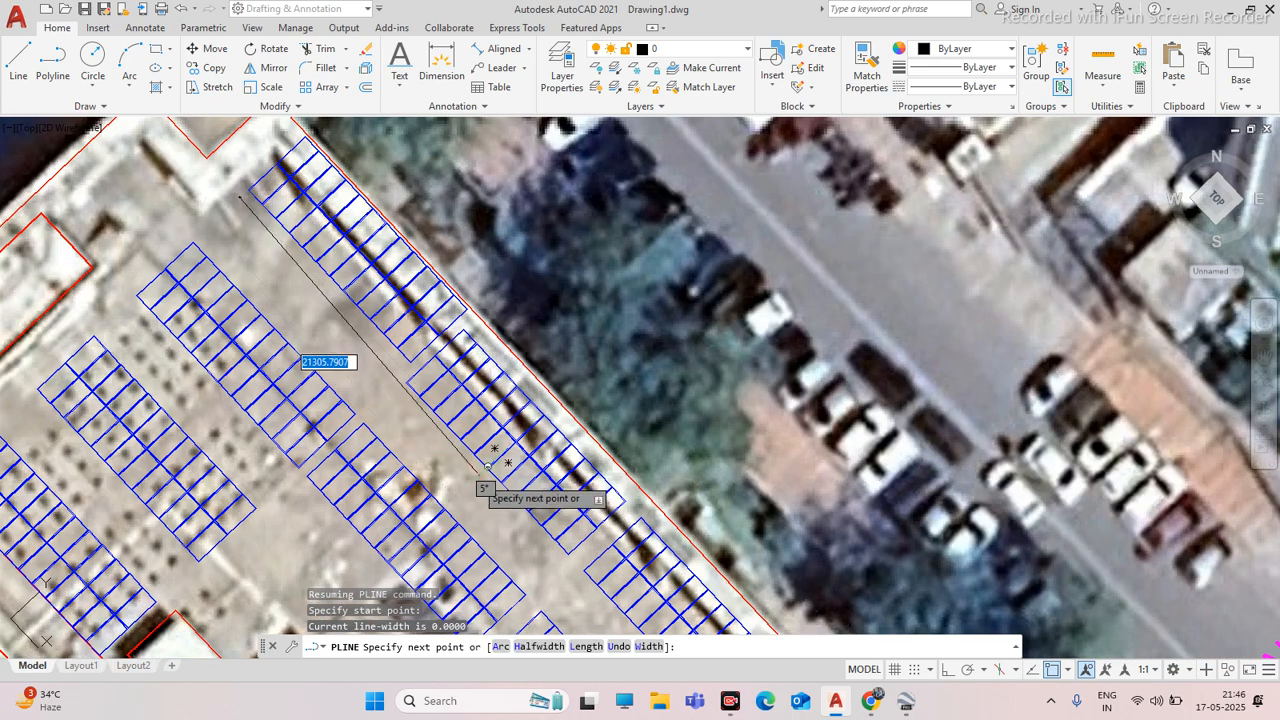
pyautogui.scroll(4, 442, 393)
pyautogui.click(357, 317)
pyautogui.press('Escape')
# Delete the polyline drawn beside the outer panel blocks
pyautogui.scroll(-6, 496, 332)
pyautogui.scroll(6, 495, 338)
pyautogui.click(400, 290)
pyautogui.click(384, 298)
pyautogui.press('Escape')
pyautogui.click(413, 269)
pyautogui.click(388, 288)
pyautogui.press('Delete')
pyautogui.scroll(-10, 386, 289)
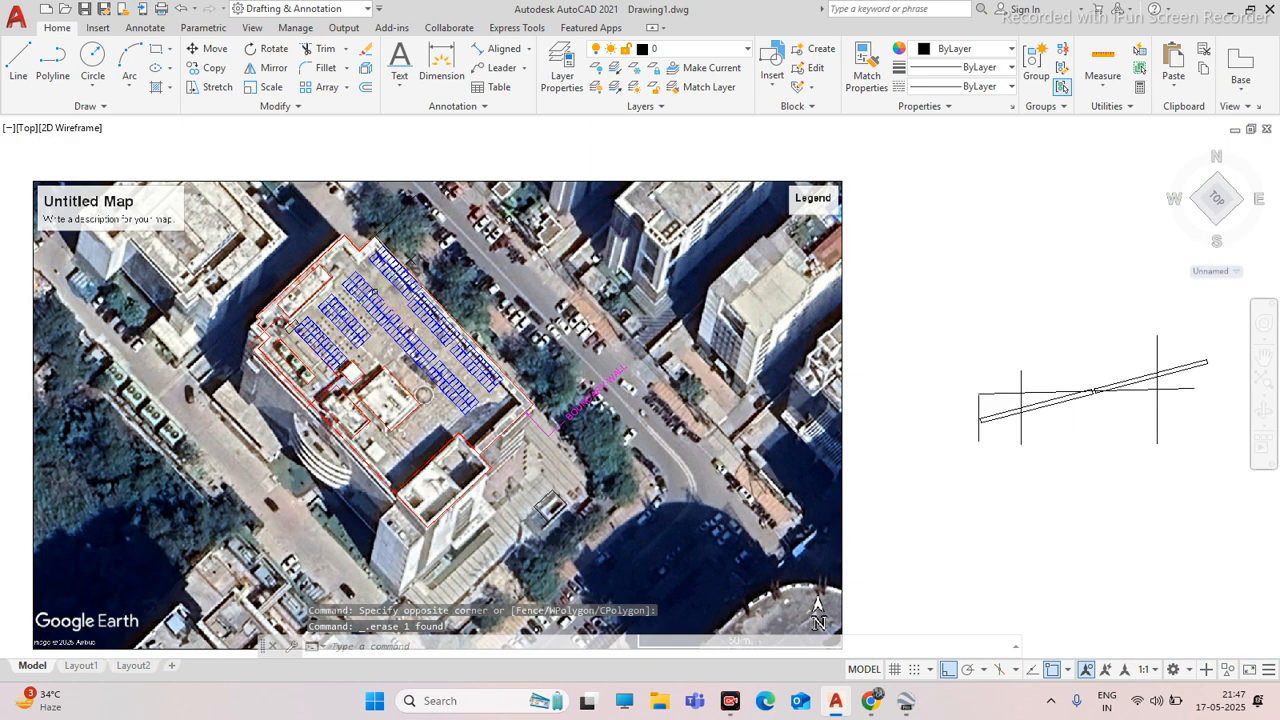
# Delete the whole side-view sketch beside the satellite image, including strips, supports and wall lines
pyautogui.scroll(5, 385, 300)
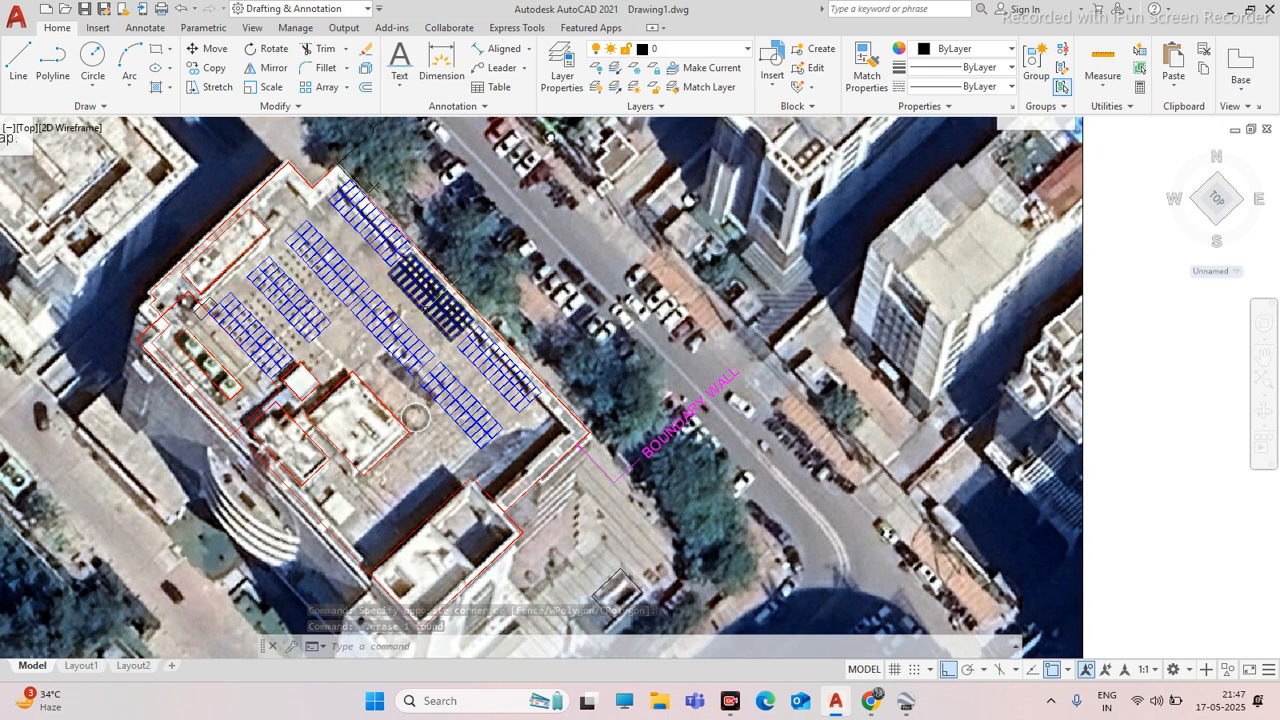
pyautogui.scroll(-8, 424, 330)
pyautogui.scroll(8, 392, 348)
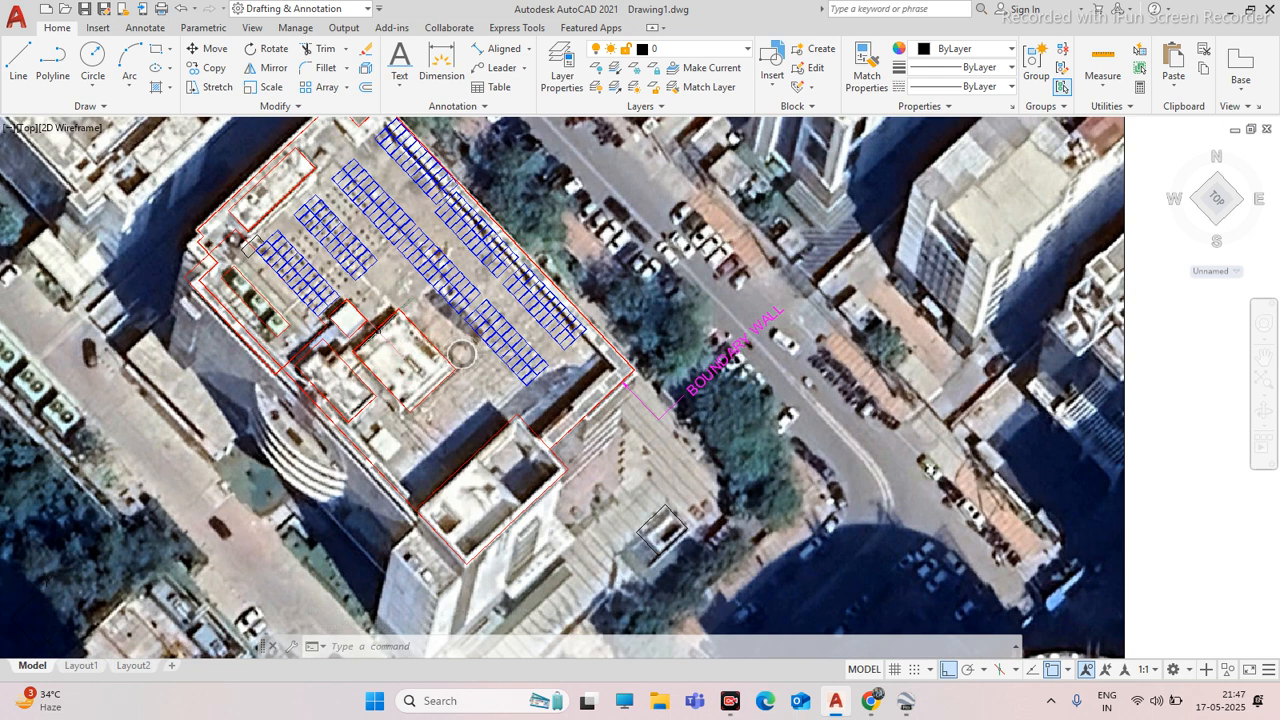
pyautogui.scroll(-8, 427, 301)
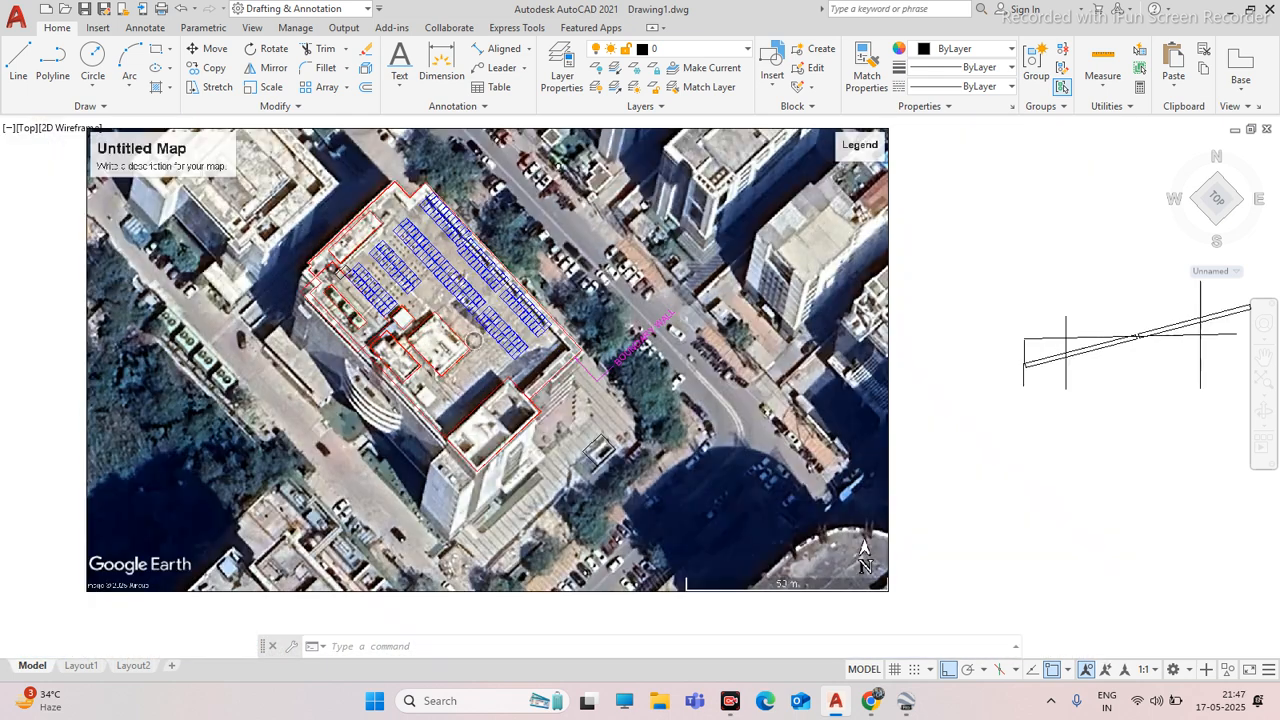
pyautogui.scroll(10, 425, 270)
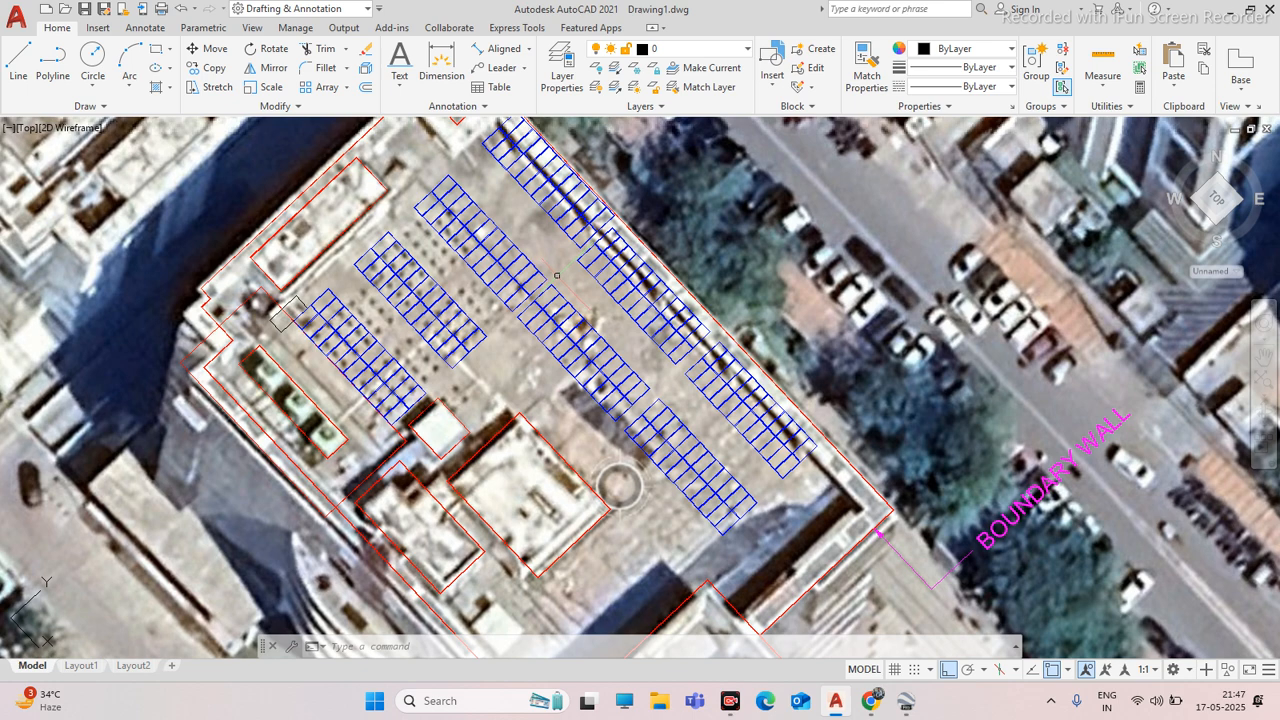
pyautogui.scroll(-5, 547, 261)
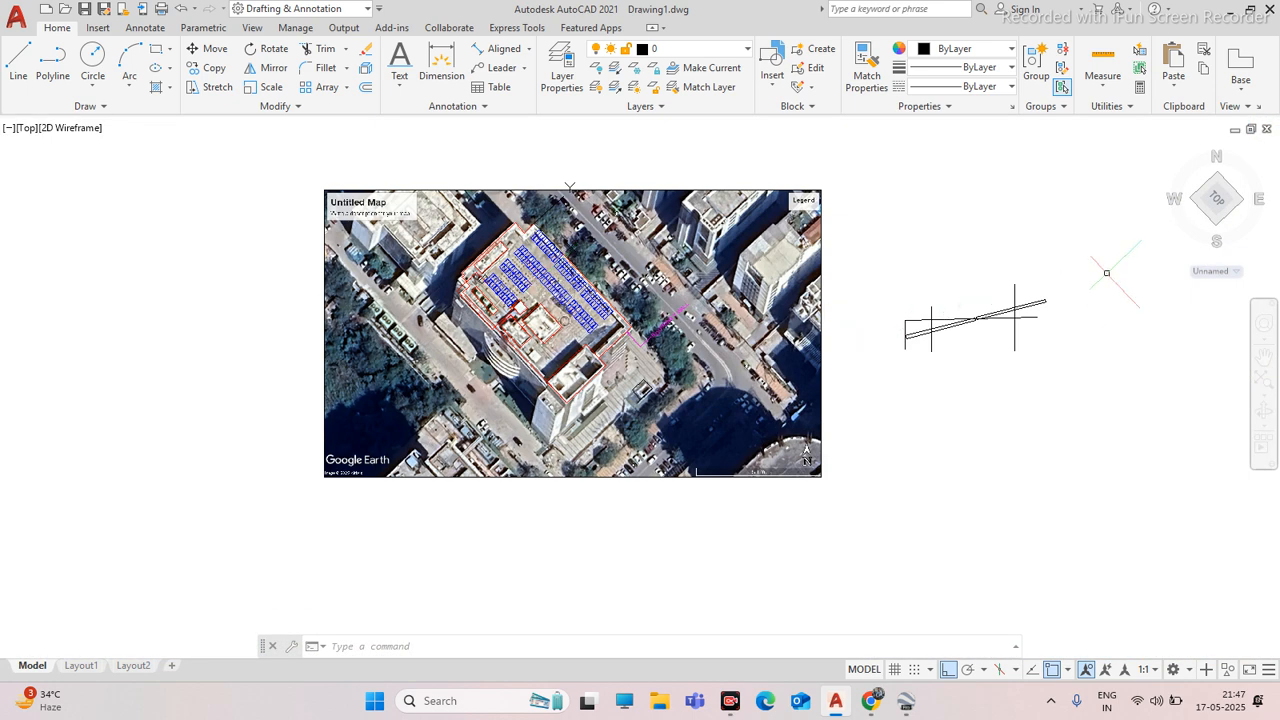
pyautogui.click(1107, 272)
pyautogui.click(875, 382)
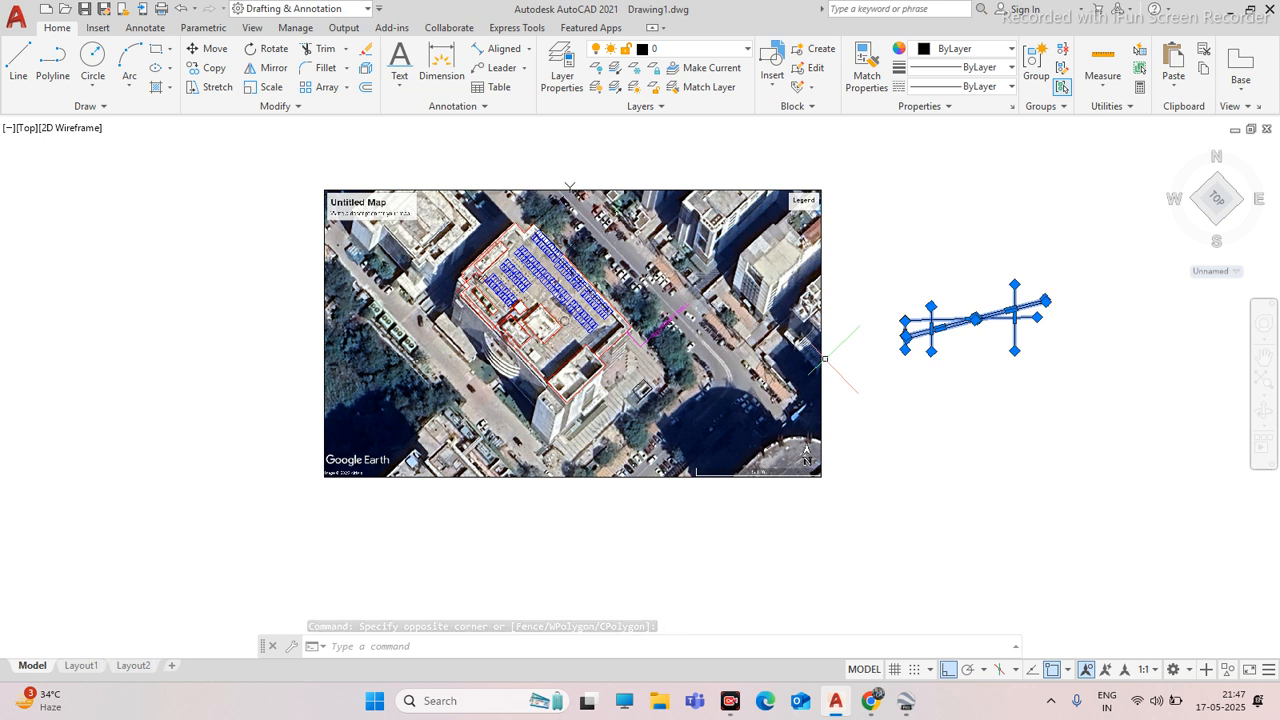
pyautogui.press('Delete')
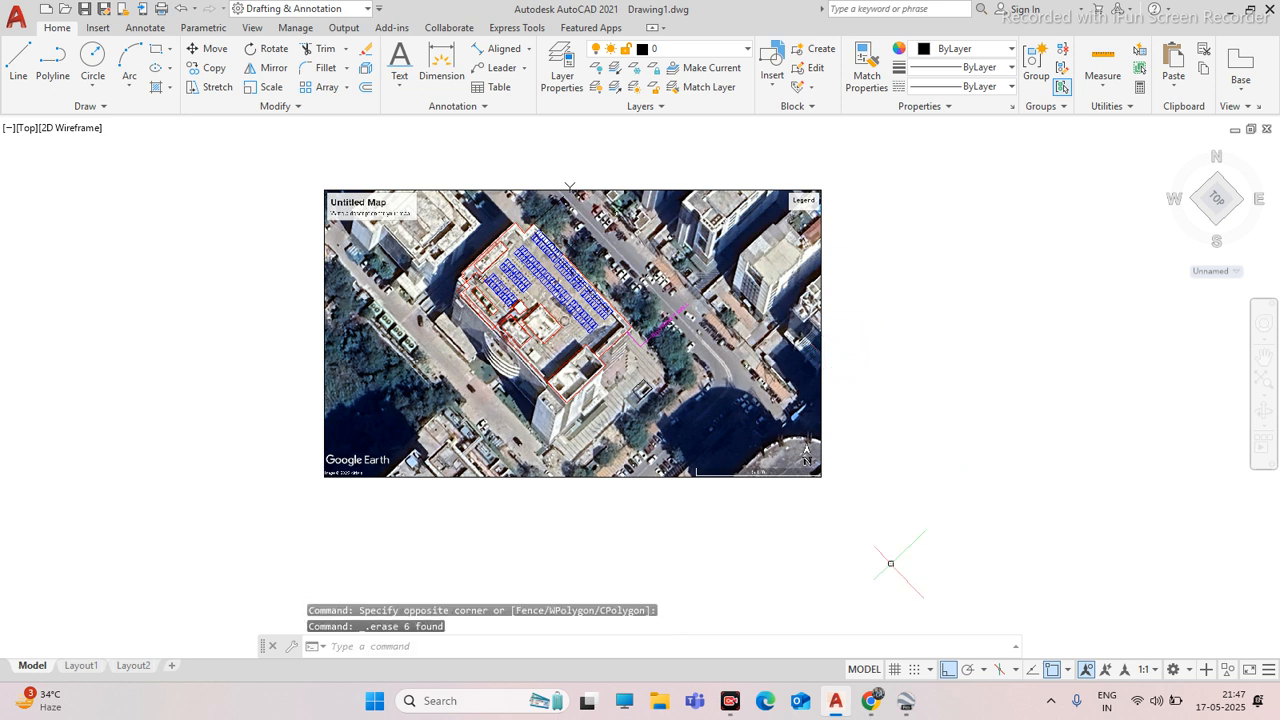
# Switch to Google Earth Pro and inspect the large white and grey shed roof southeast of the measured building
pyautogui.click(906, 701)
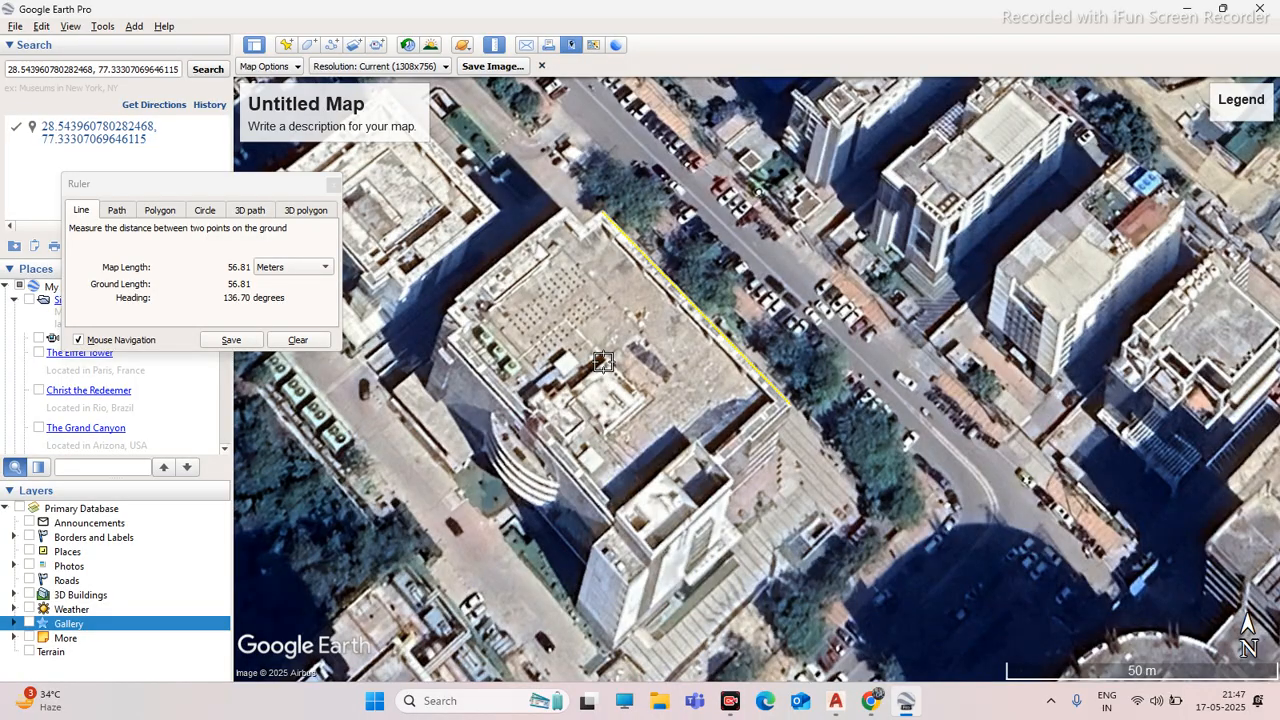
pyautogui.scroll(-5, 782, 337)
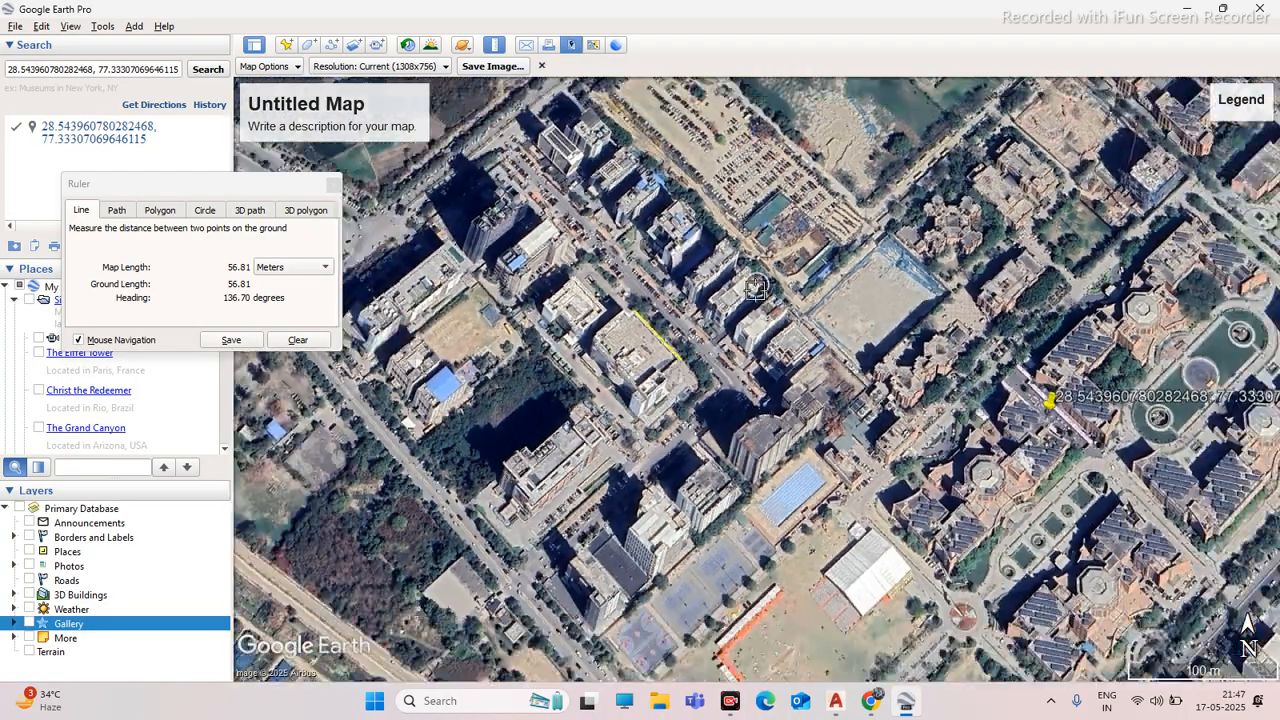
pyautogui.scroll(5, 891, 487)
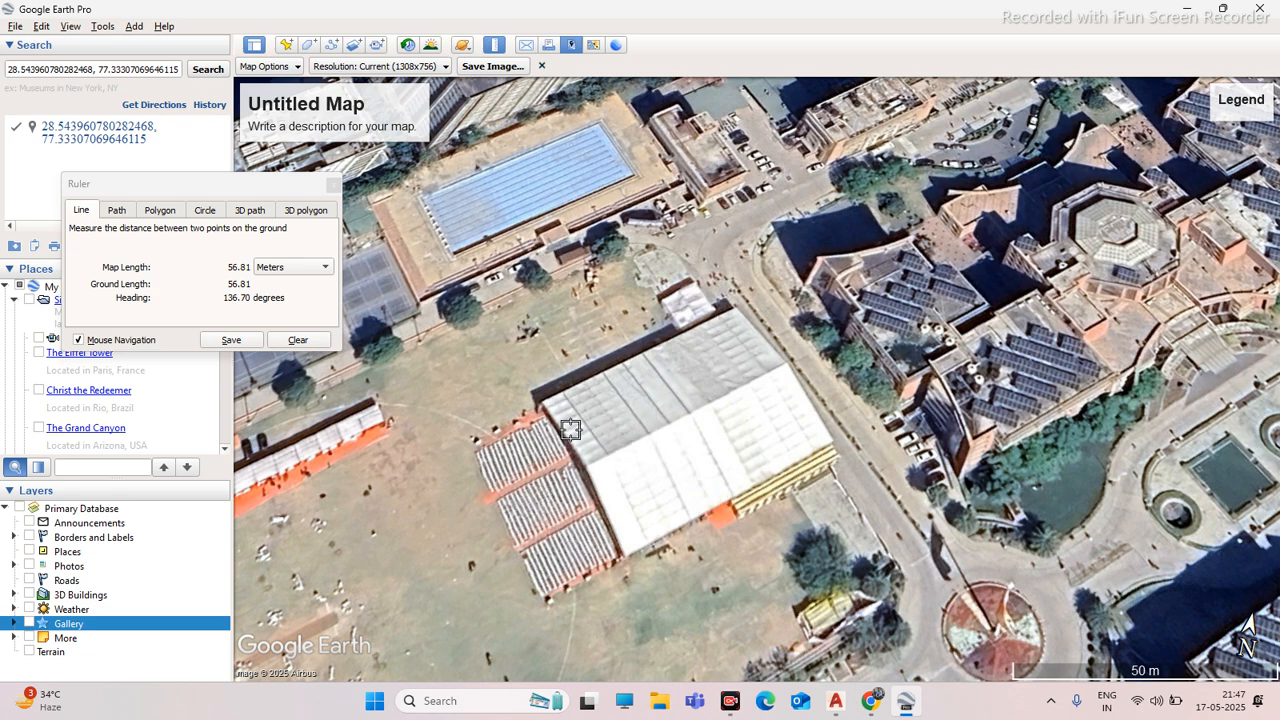
pyautogui.scroll(3, 613, 469)
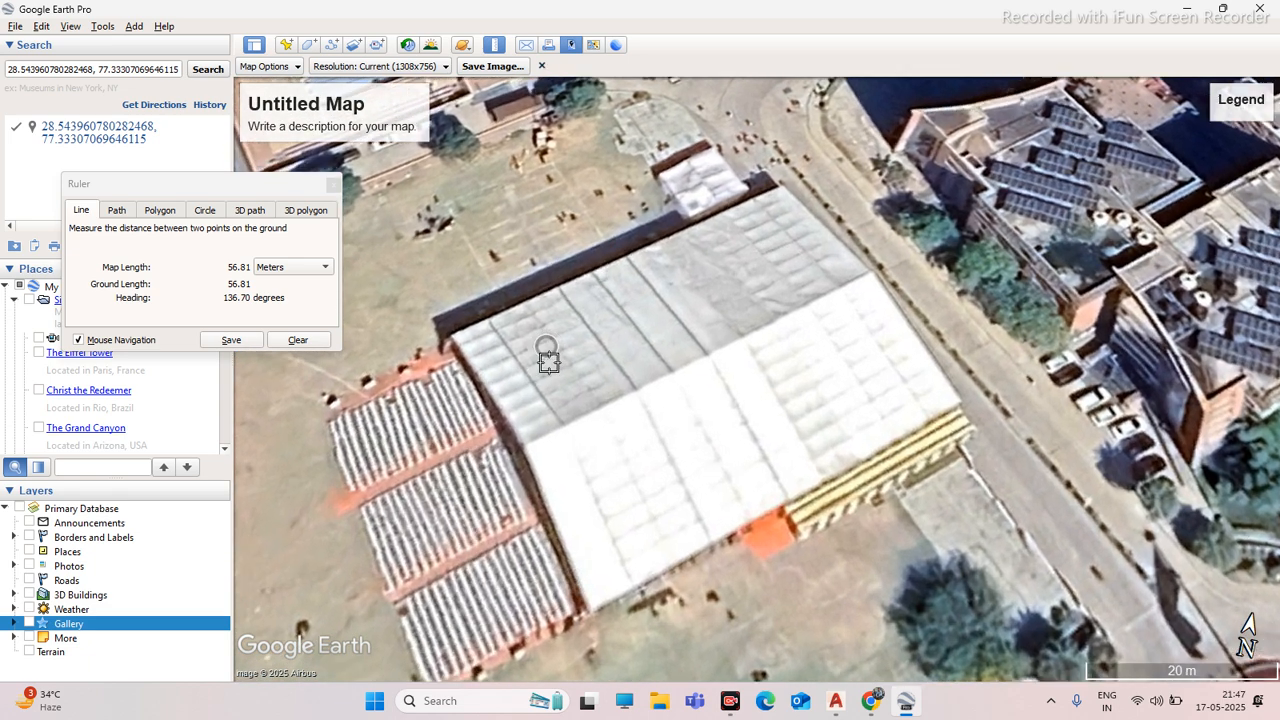
# Rotate the view of the shed roof, switch to Chrome and close the Google Maps page for Amity University Noida
pyautogui.moveTo(549, 362); pyautogui.dragTo(630, 519, button='middle')
pyautogui.scroll(1, 560, 483)
pyautogui.click(878, 706)
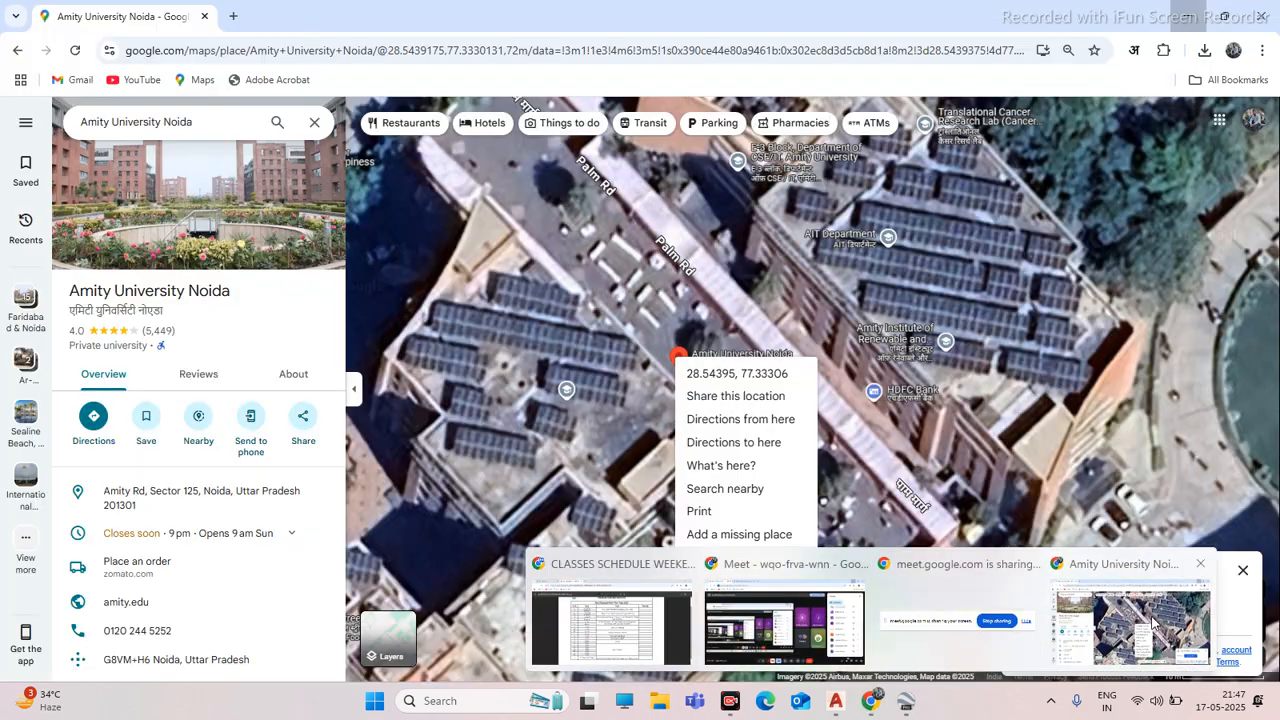
pyautogui.click(1150, 625)
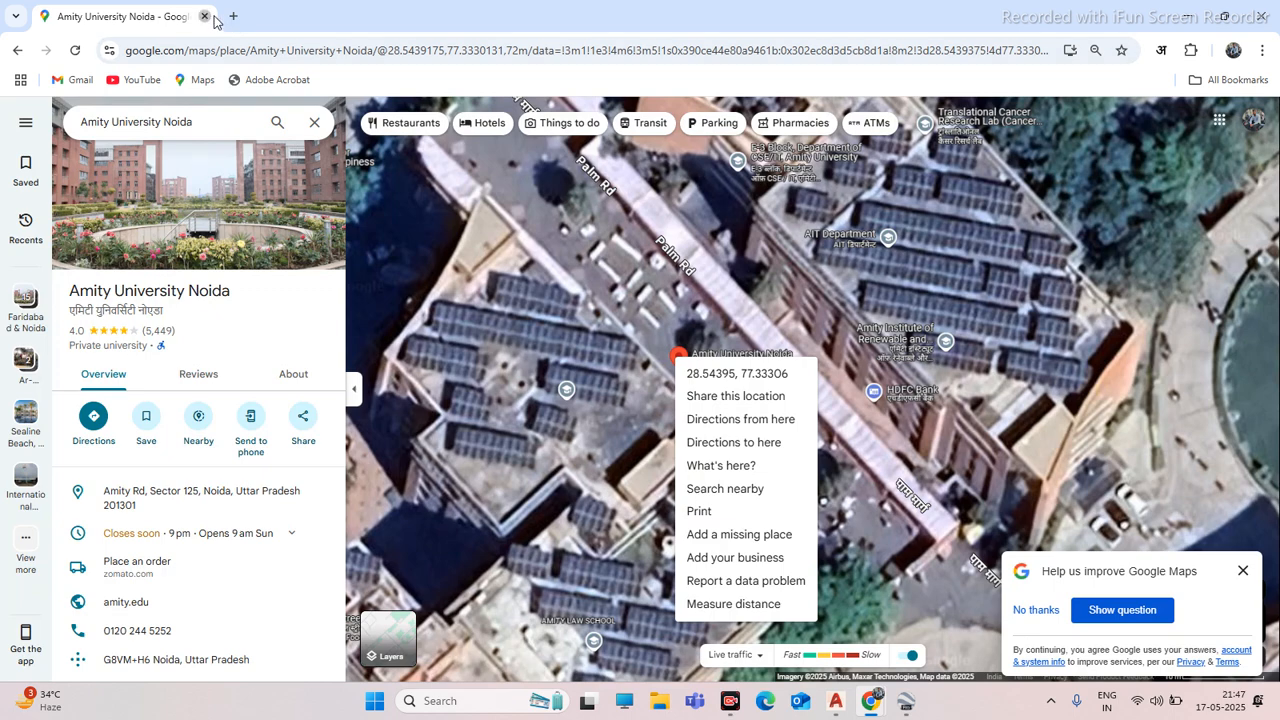
pyautogui.click(208, 17)
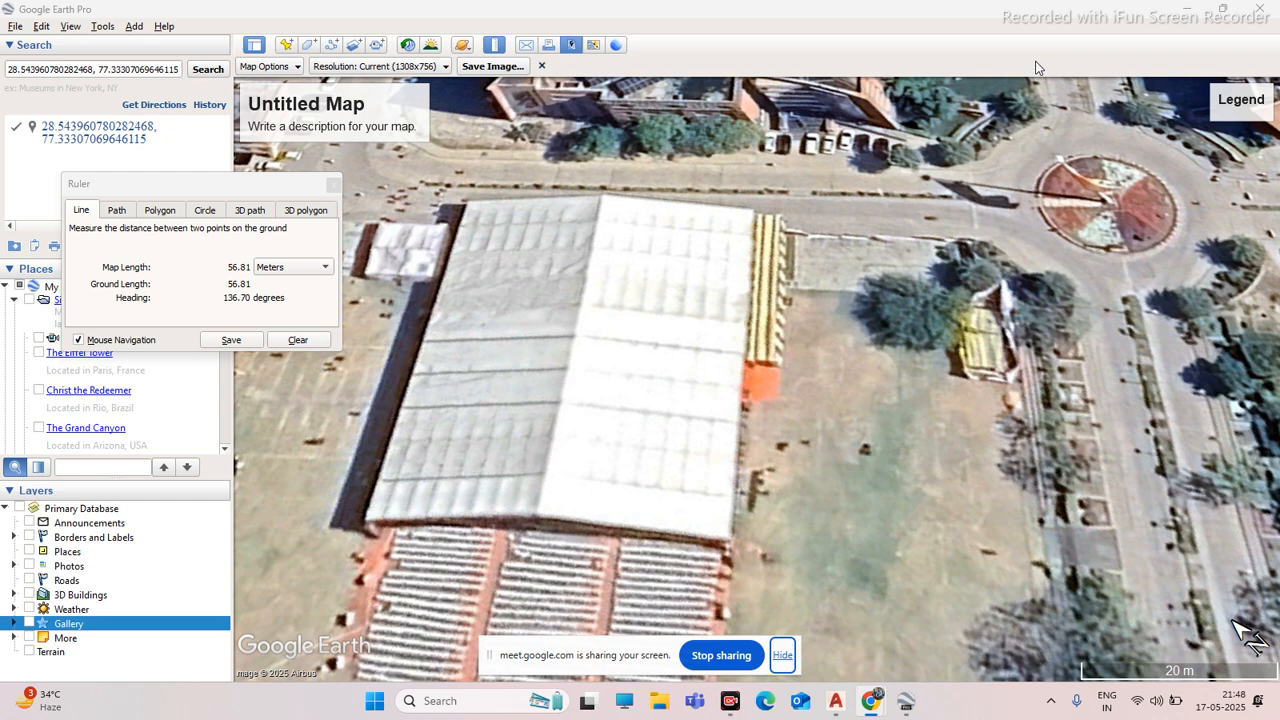
# Return to the Chrome window with the class schedule and search Google for "turbo vents tinshed" in a new tab
pyautogui.click(906, 700)
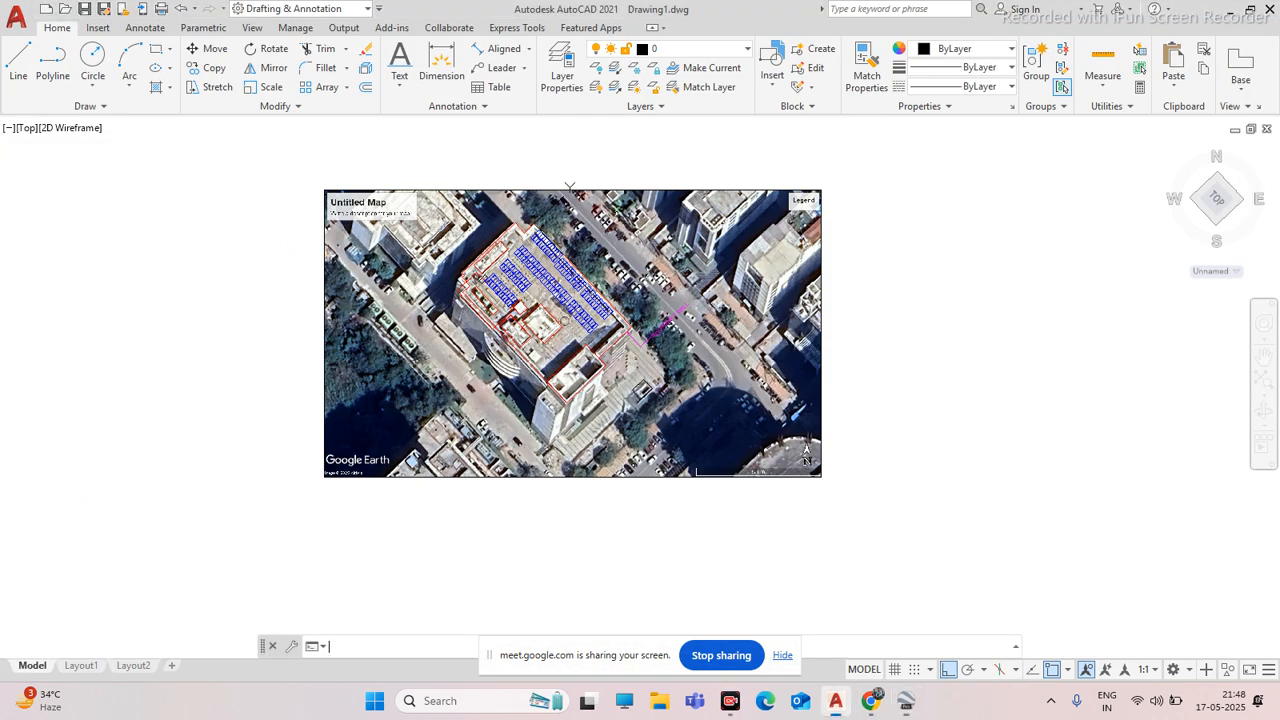
pyautogui.click(869, 700)
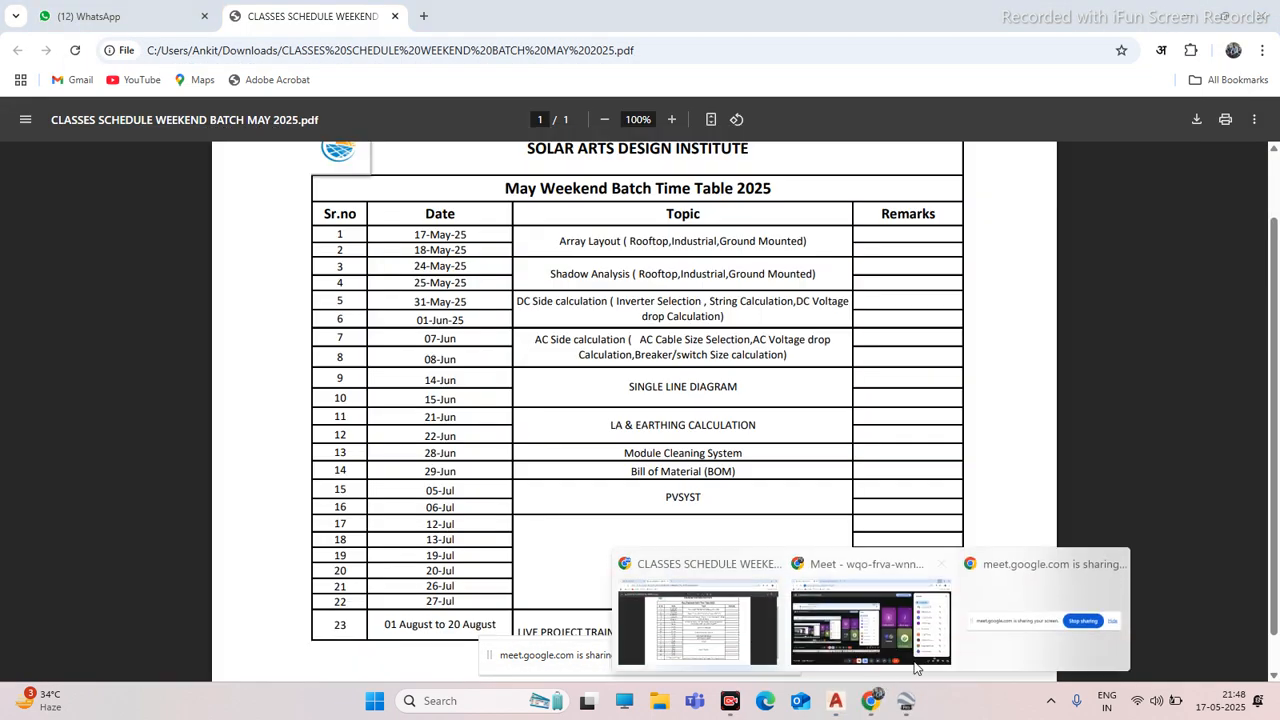
pyautogui.click(980, 653)
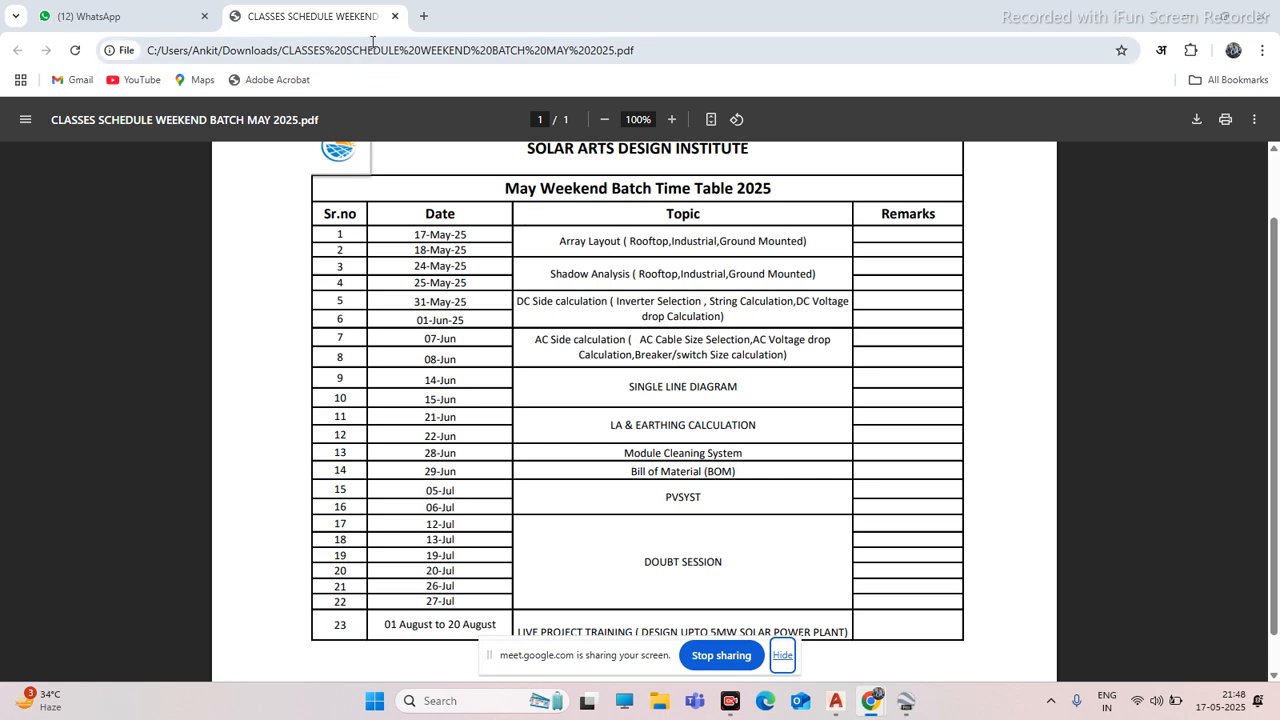
pyautogui.click(425, 17)
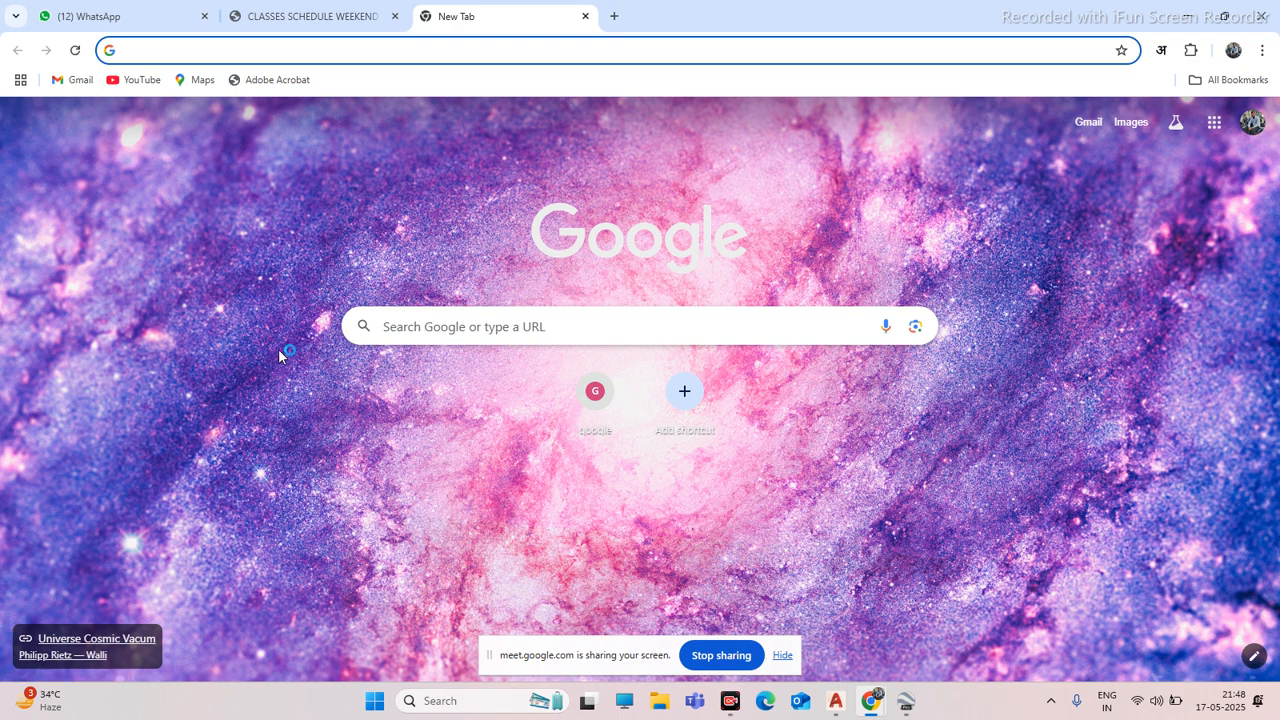
pyautogui.click(405, 331)
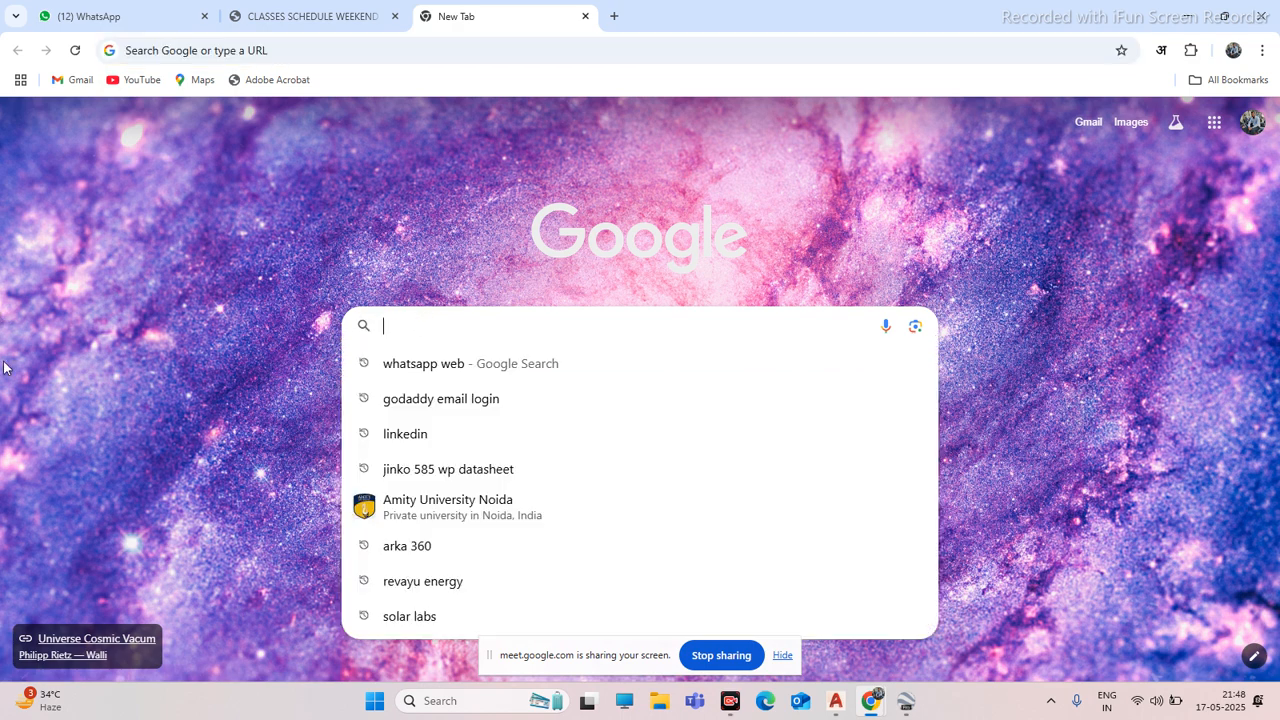
pyautogui.write('tu')
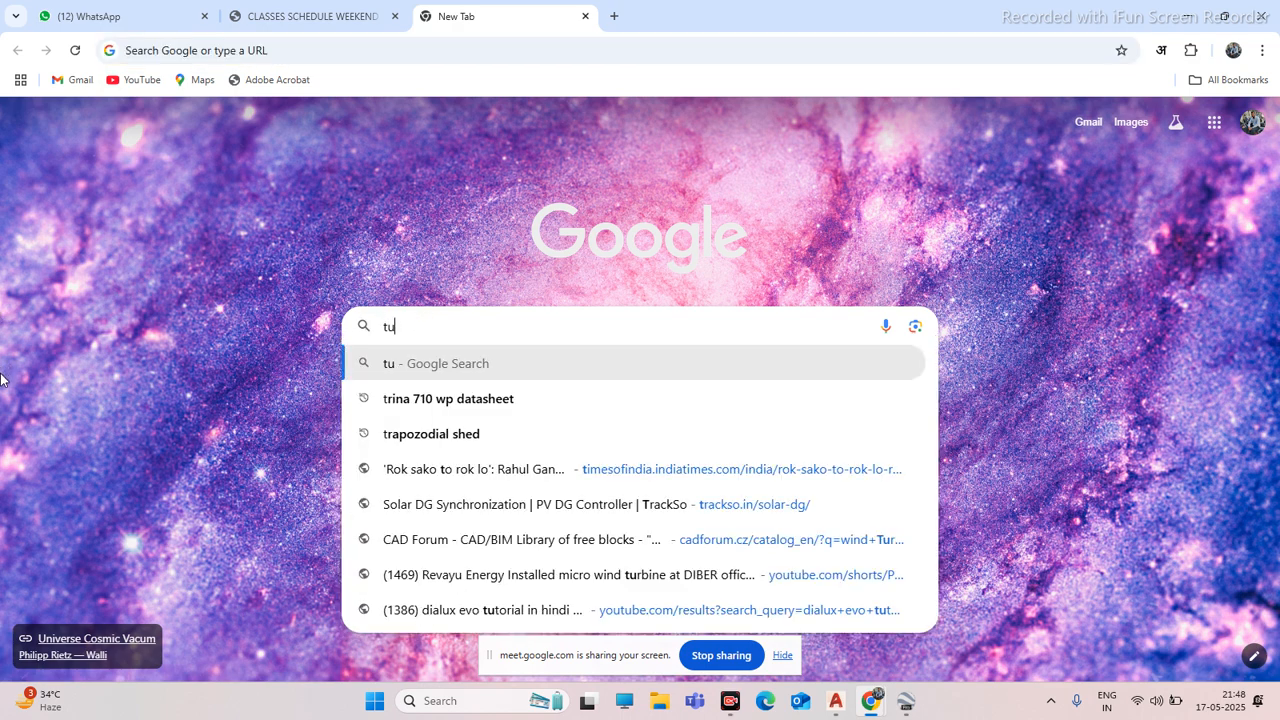
pyautogui.write('rbo vents')
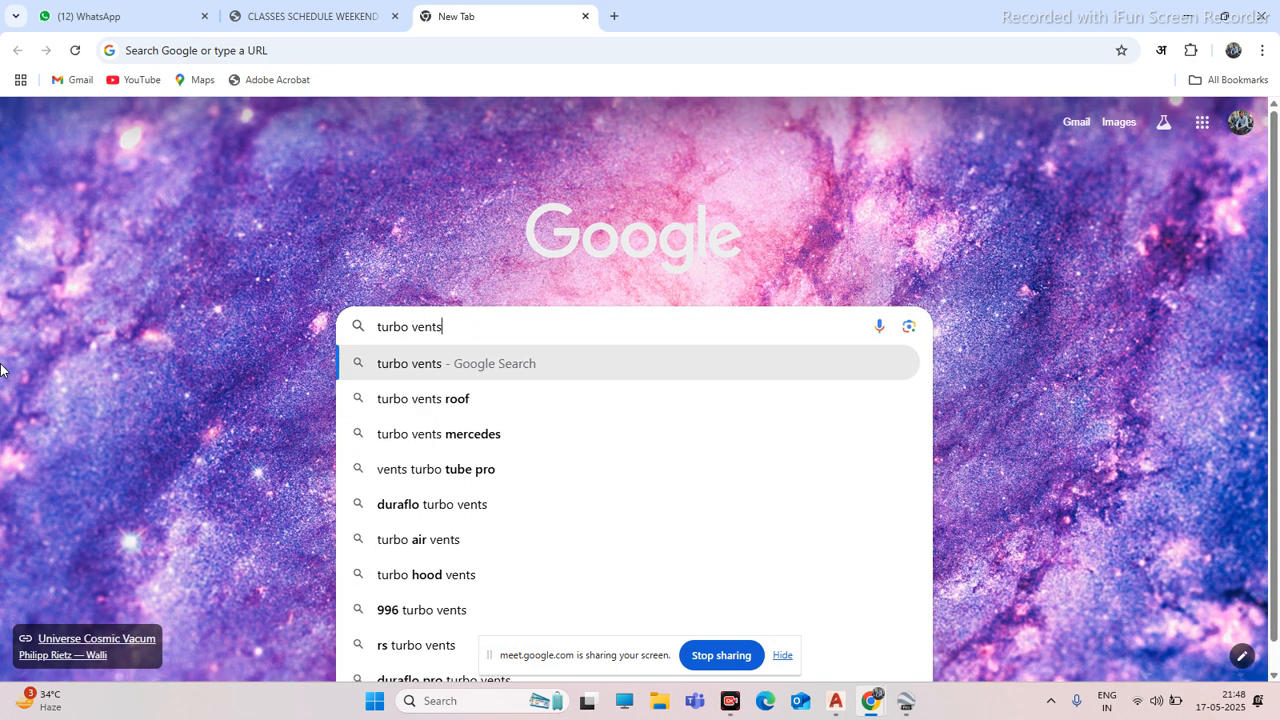
pyautogui.write(' tinshed')
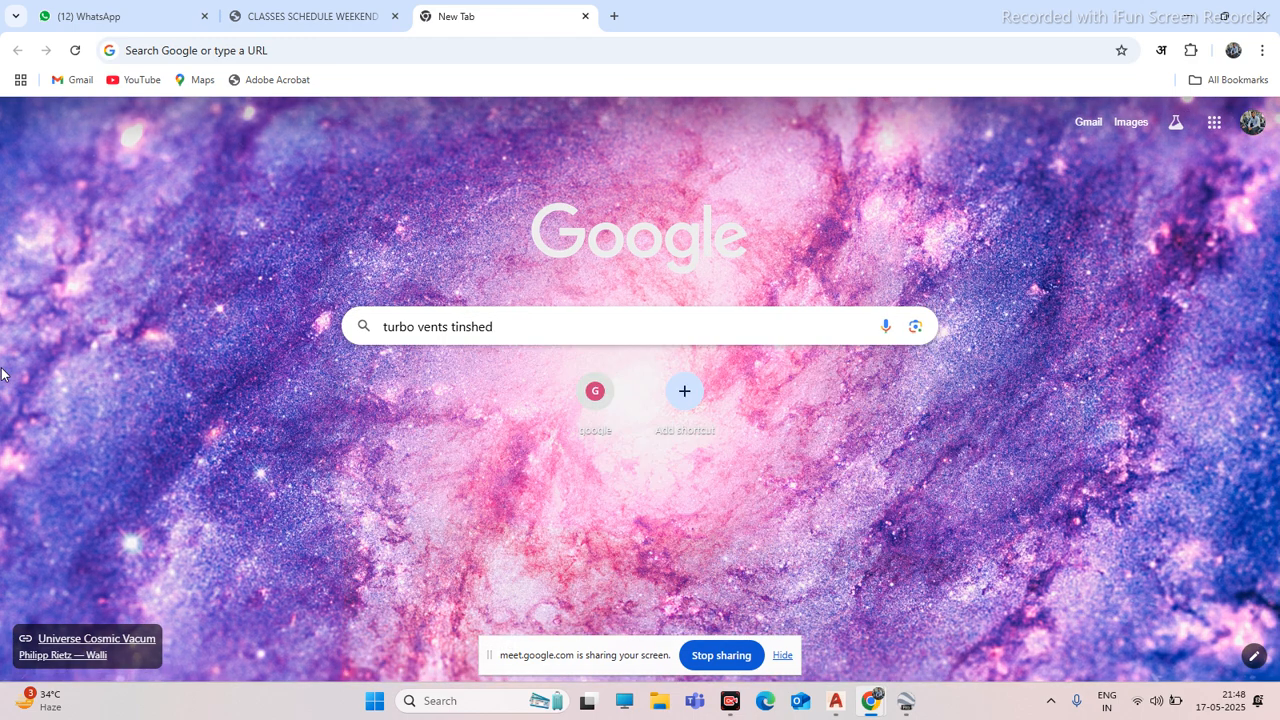
pyautogui.press('Return')
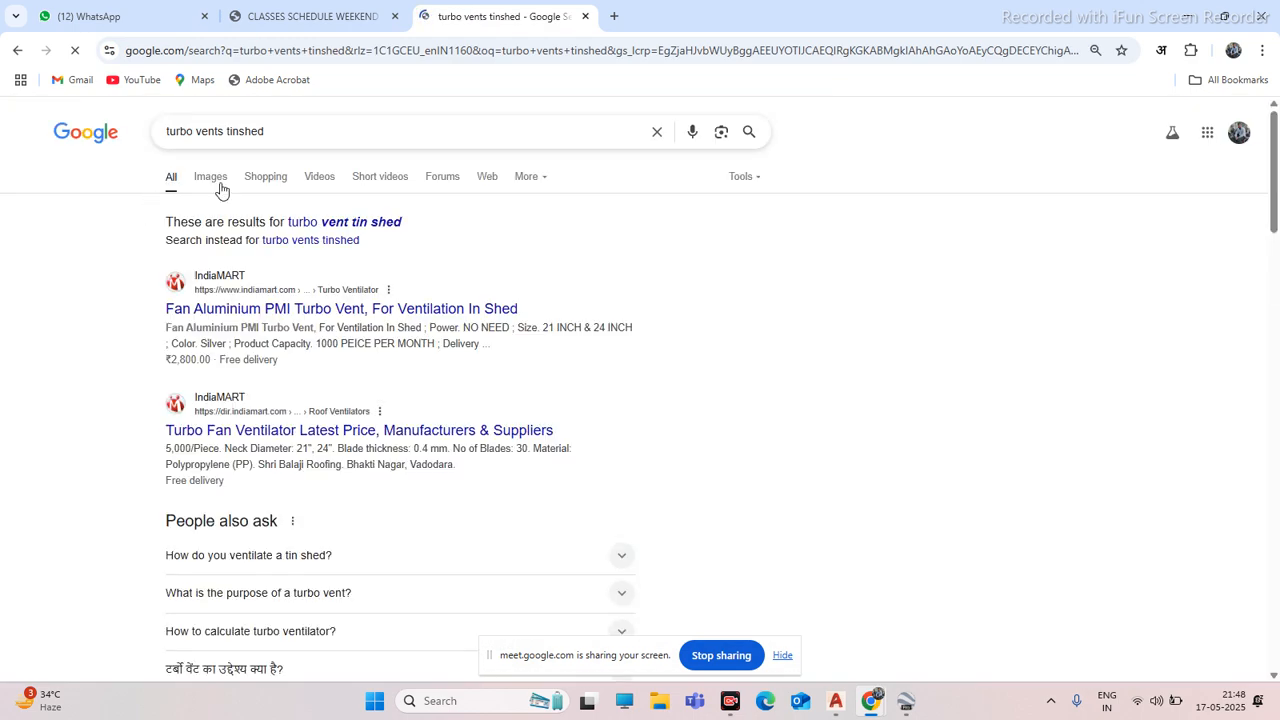
# Show the image results and preview the IndiaMART aluminium turbo vent on a blue shed roof, browsing similar pictures
pyautogui.click(223, 186)
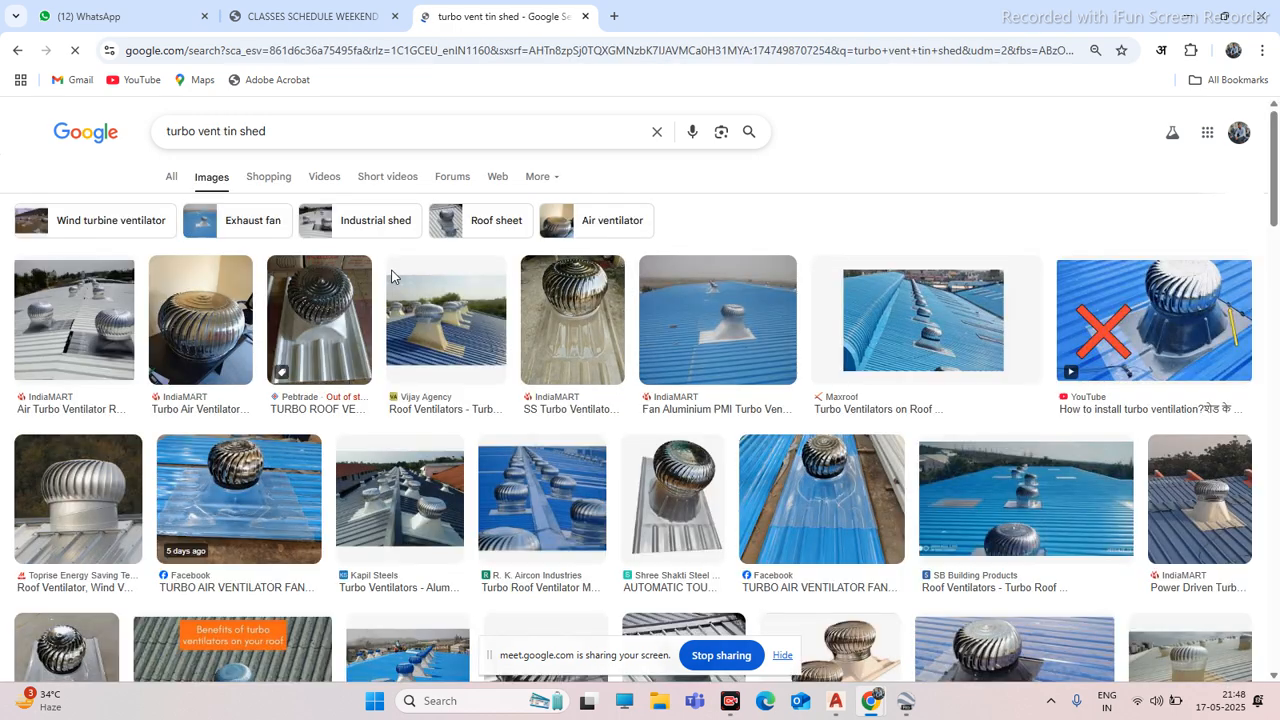
pyautogui.click(746, 348)
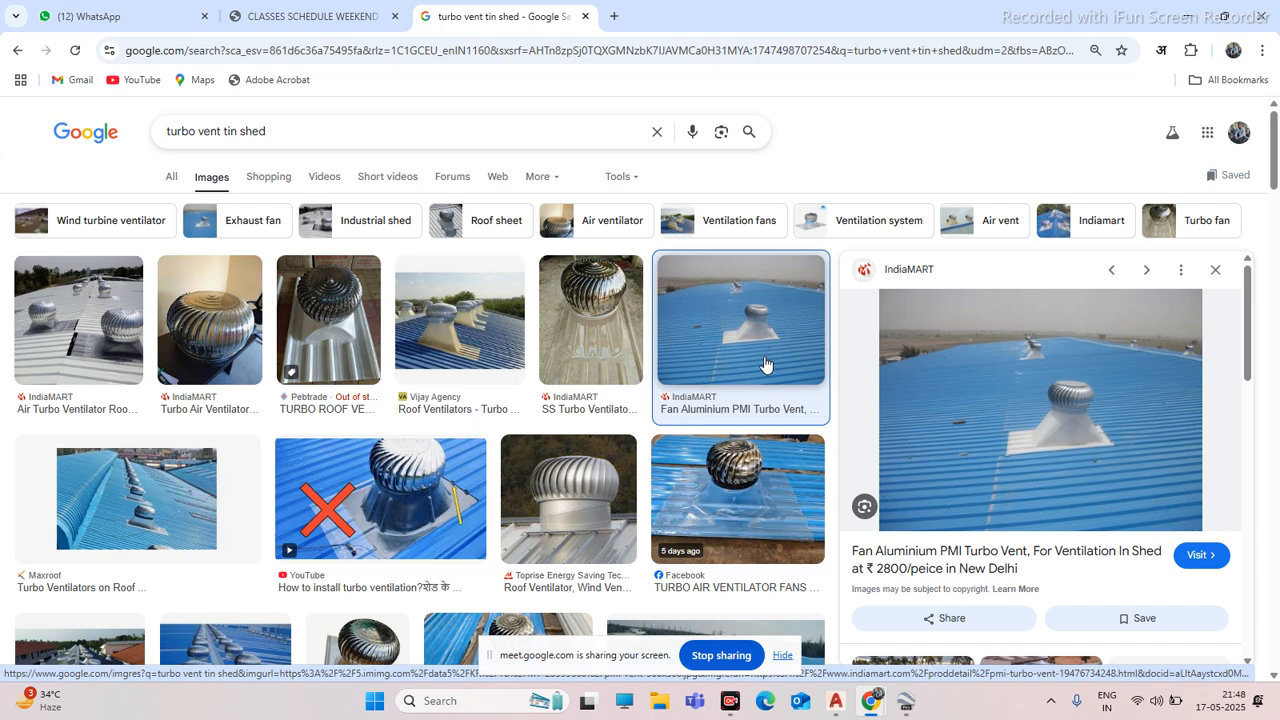
pyautogui.scroll(-3, 760, 370)
pyautogui.scroll(-2, 705, 387)
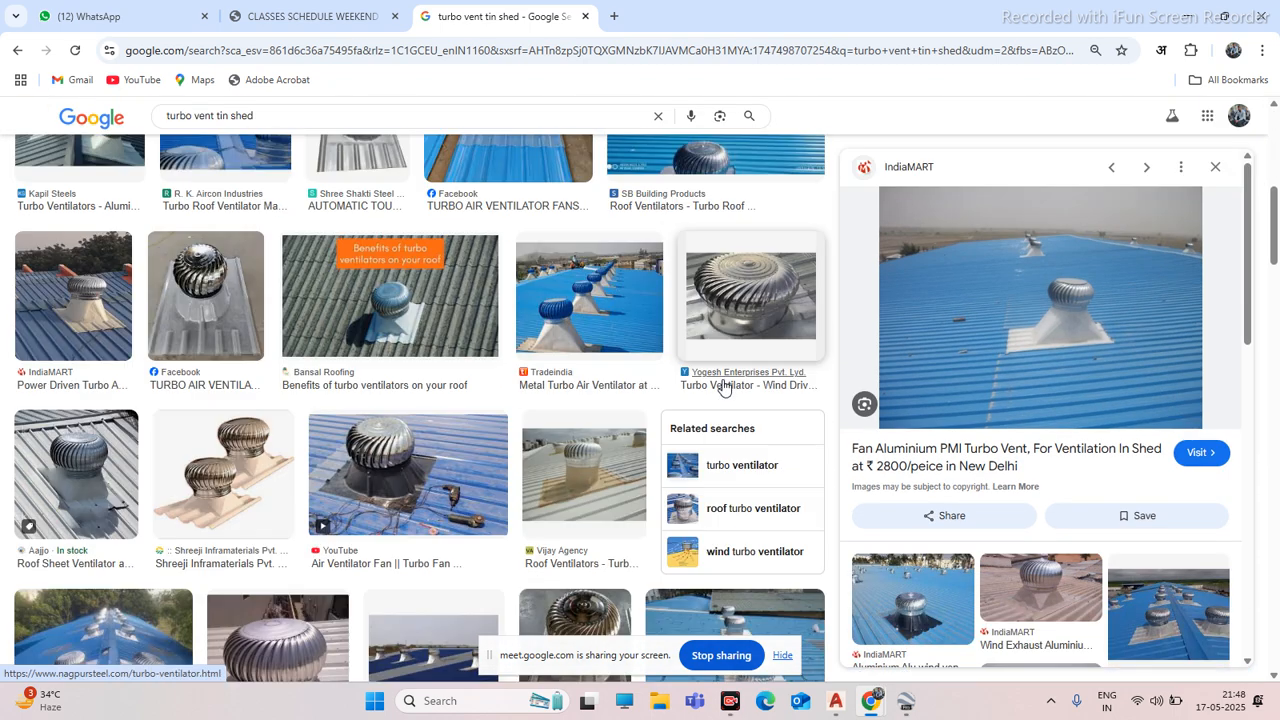
# Switch to Google Earth Pro and examine the white shed and the surrounding campus roofs from farther away
pyautogui.click(906, 701)
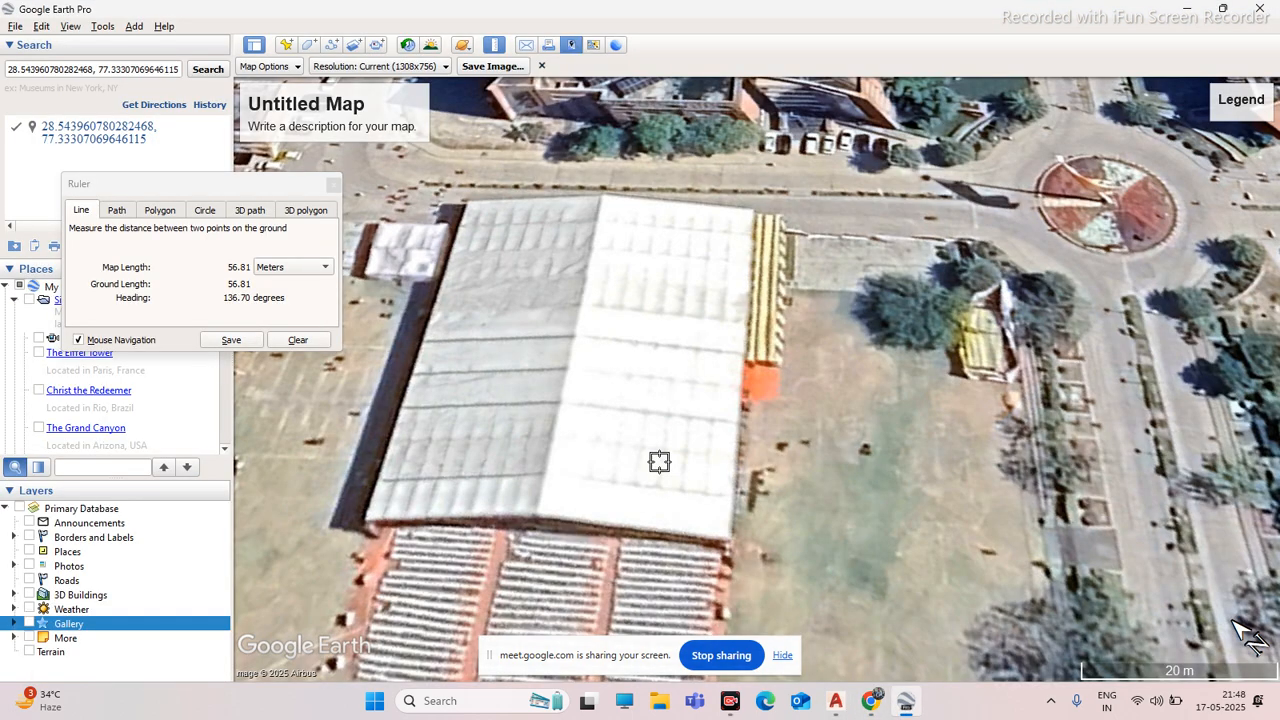
pyautogui.scroll(-5, 625, 415)
pyautogui.scroll(-5, 705, 390)
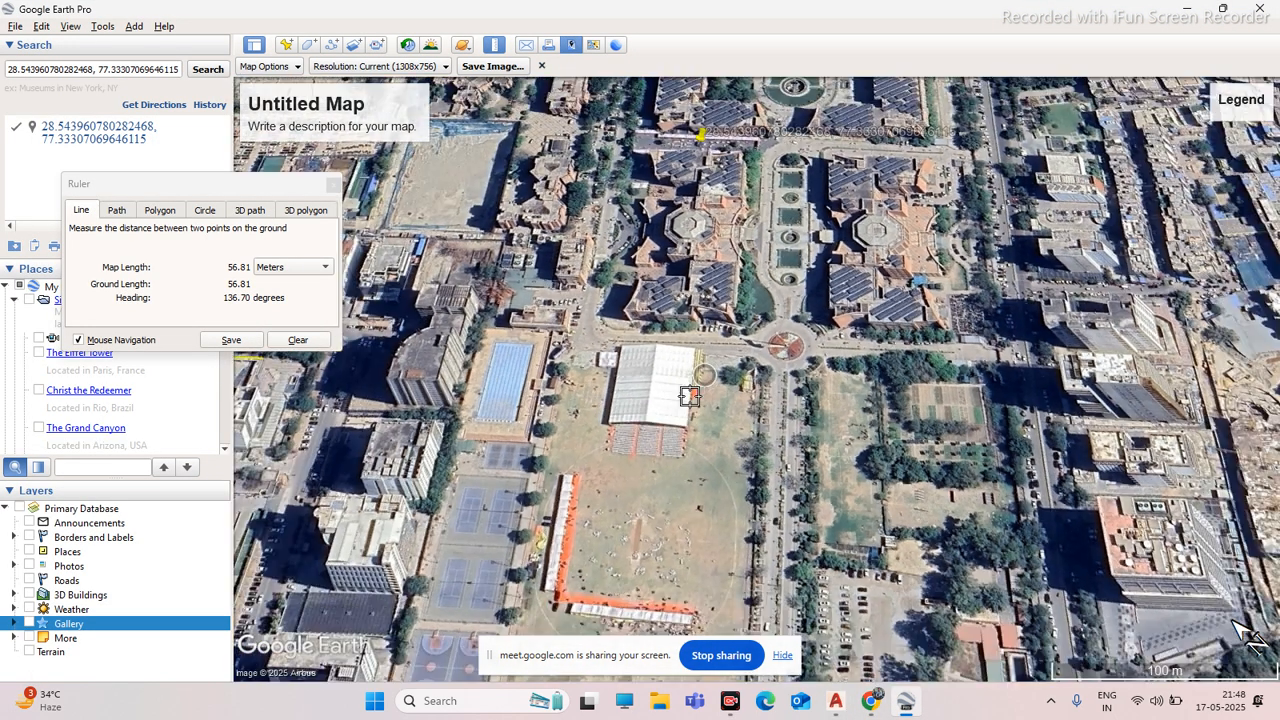
pyautogui.scroll(-5, 683, 389)
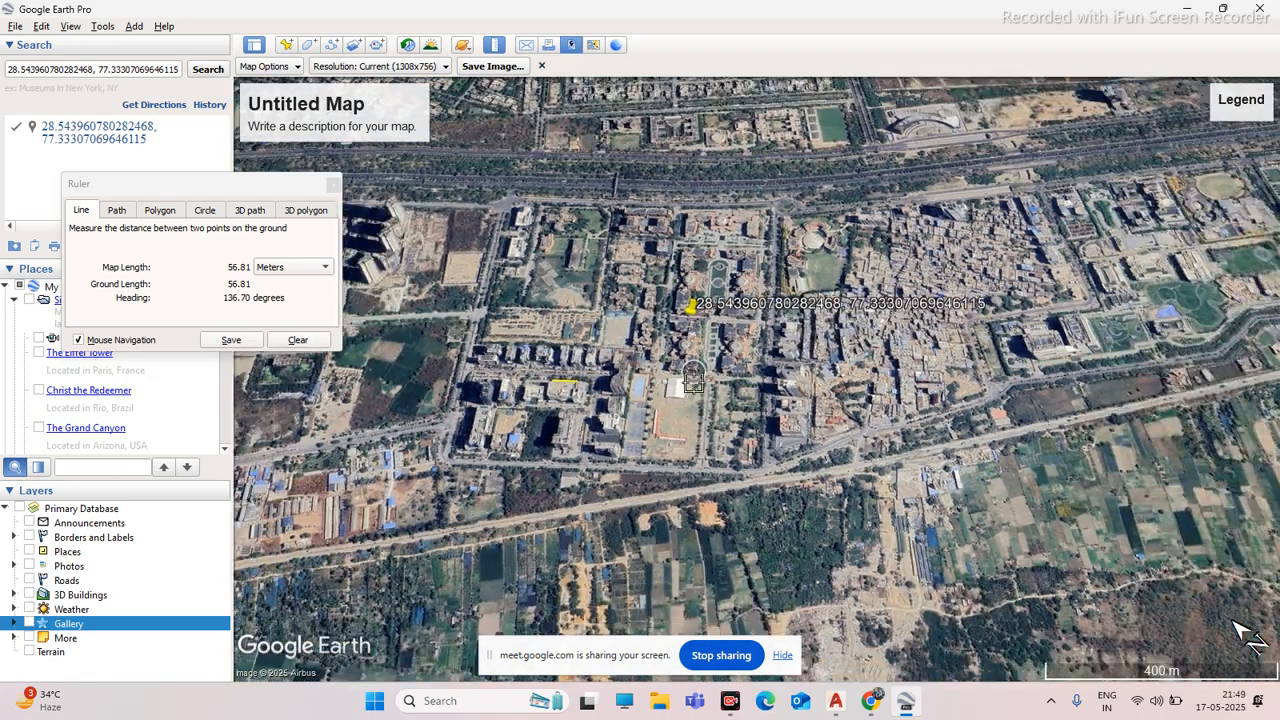
pyautogui.scroll(5, 660, 335)
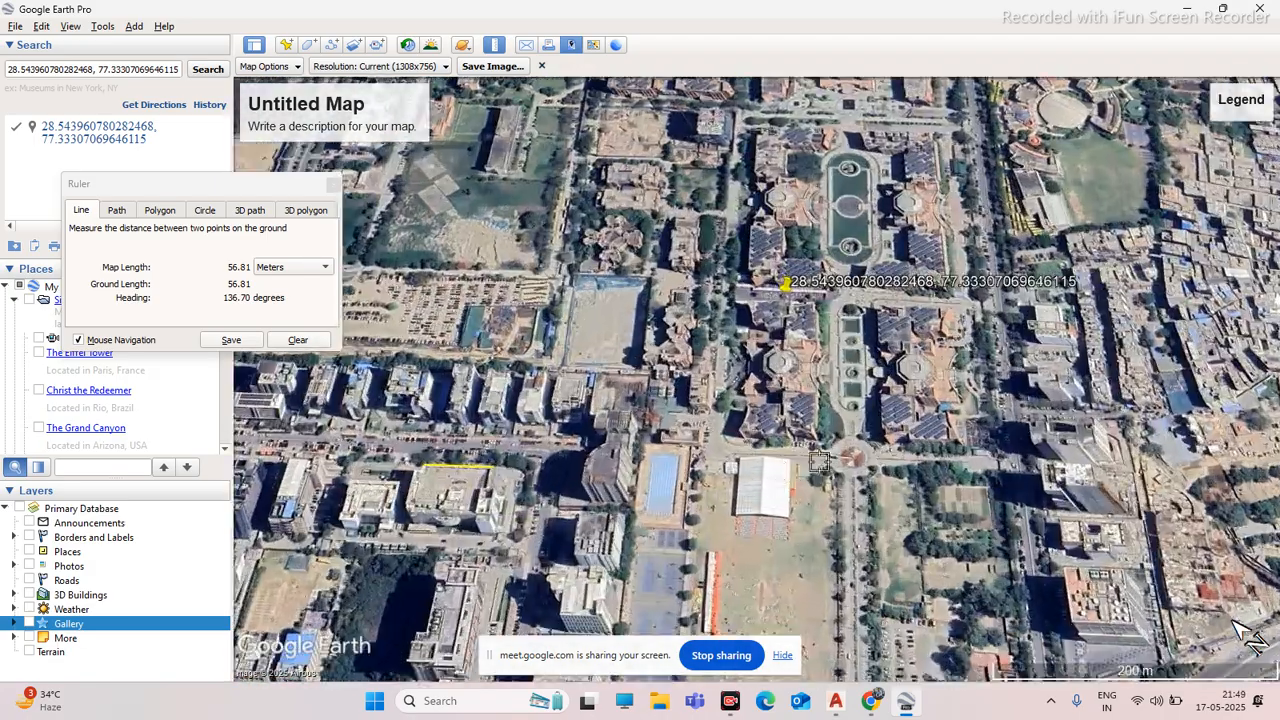
pyautogui.moveTo(834, 443); pyautogui.dragTo(766, 443, button='middle')
pyautogui.scroll(5, 735, 505)
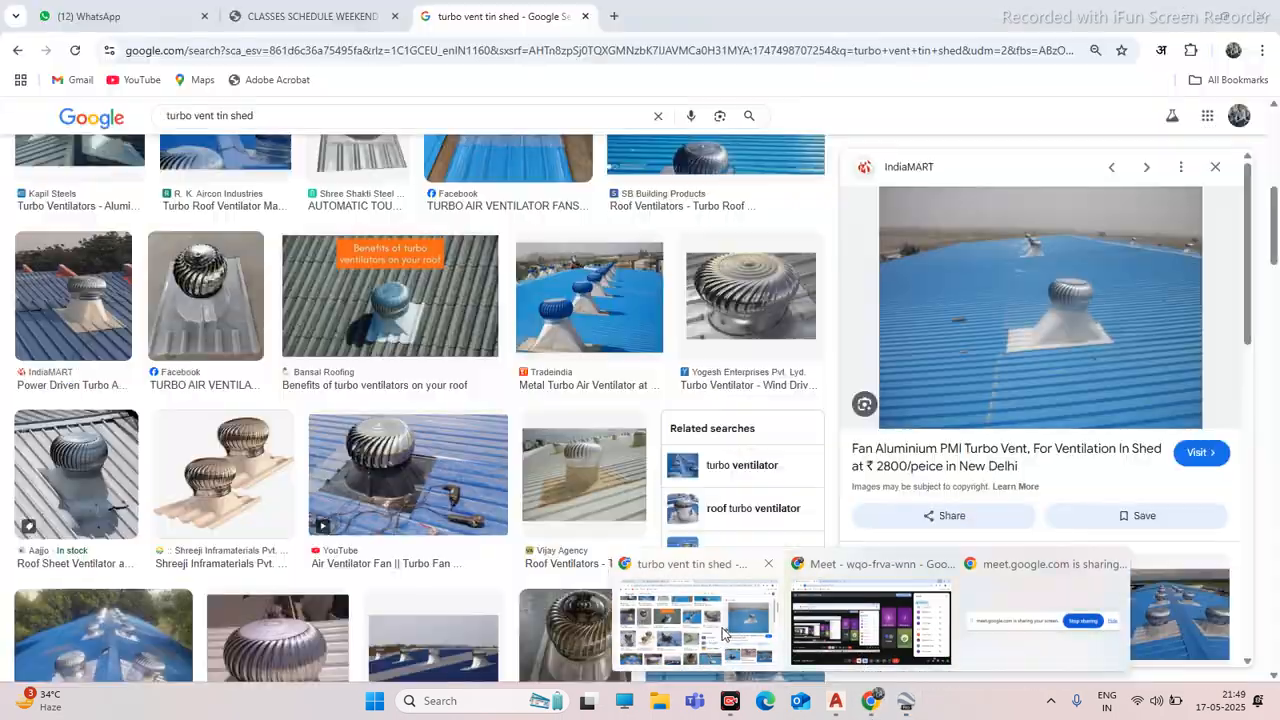
# Return to the turbo vent image results in Chrome and examine the stainless steel roof ventilators along a blue roof ridge
pyautogui.click(660, 600)
pyautogui.scroll(-3, 638, 521)
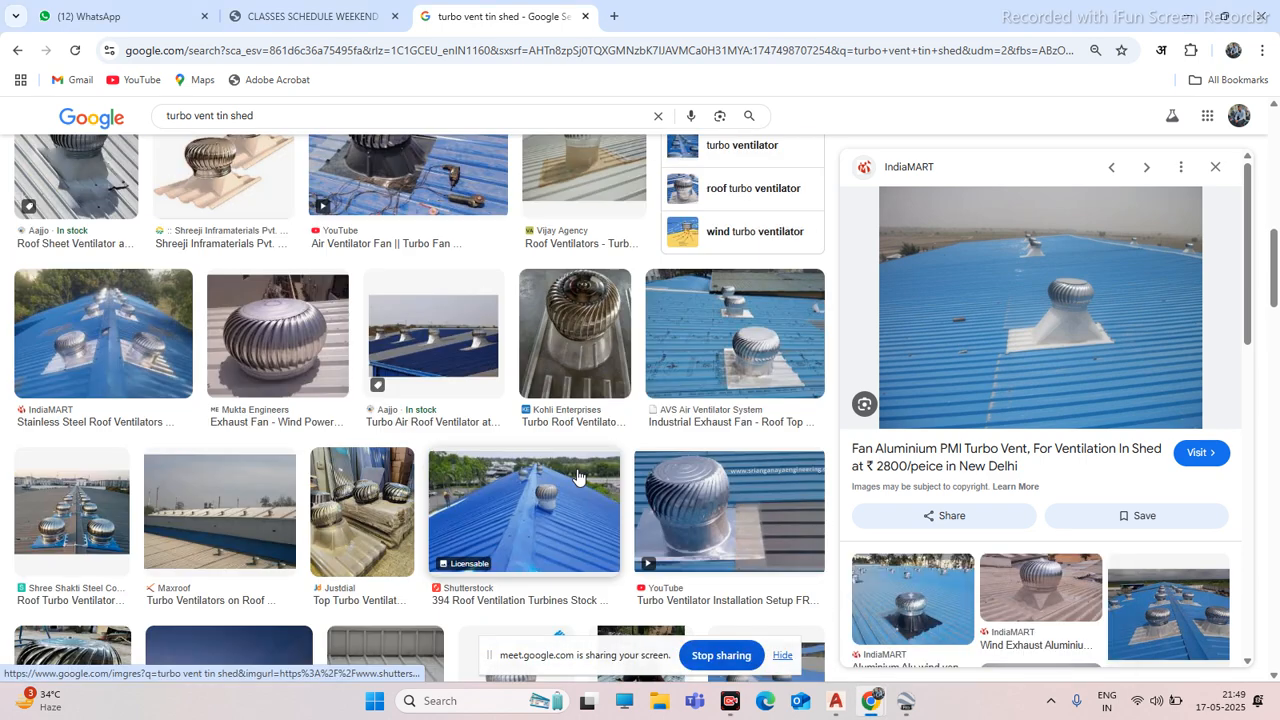
pyautogui.scroll(-1, 230, 370)
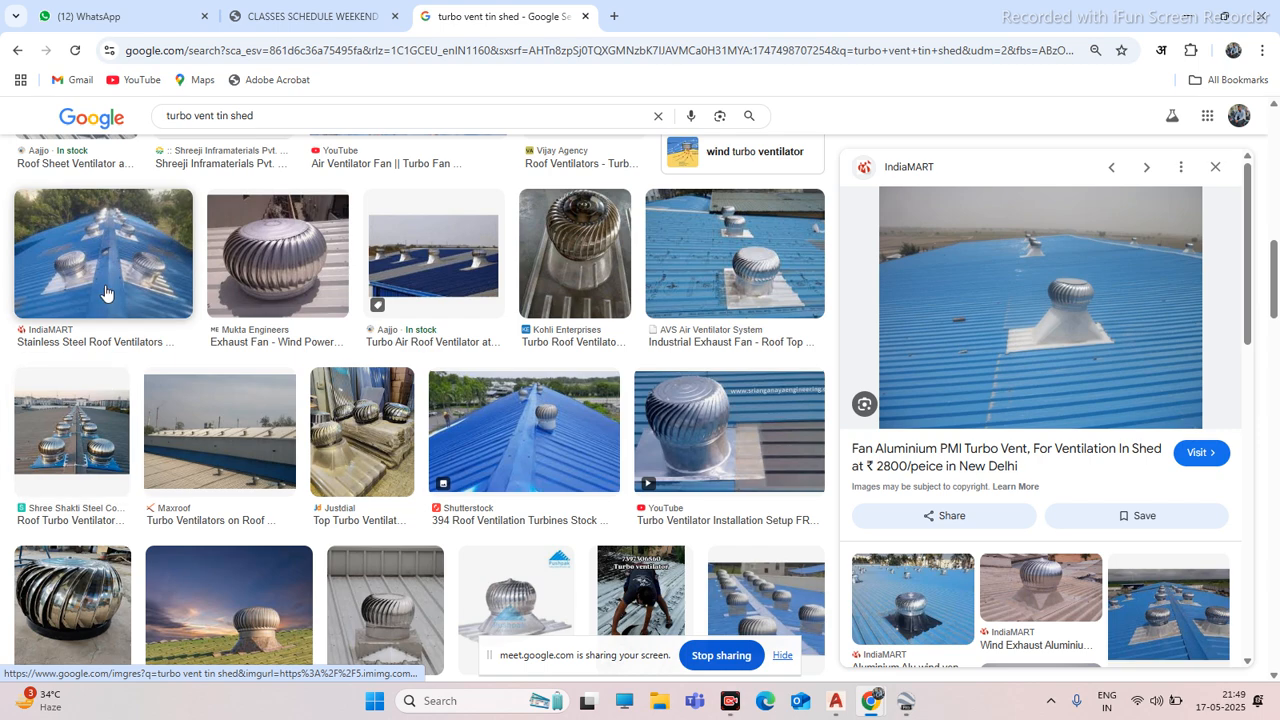
pyautogui.click(106, 293)
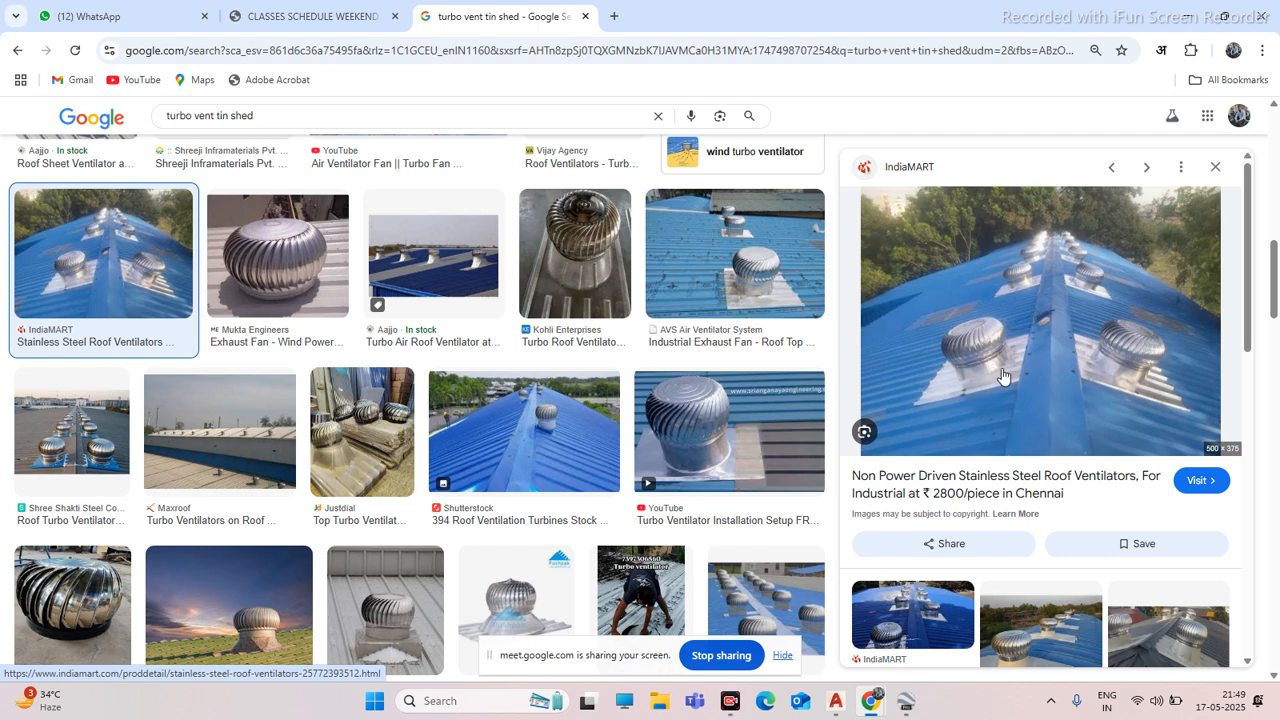
pyautogui.scroll(-3, 975, 377)
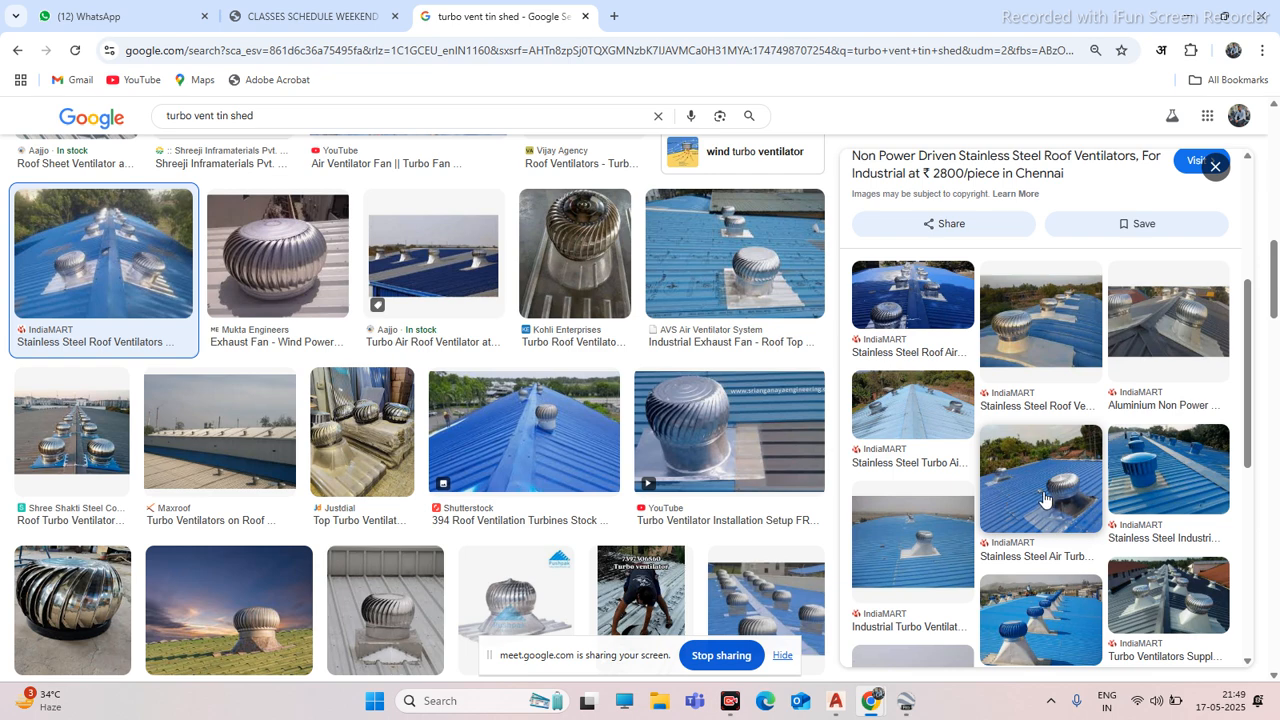
pyautogui.click(1025, 500)
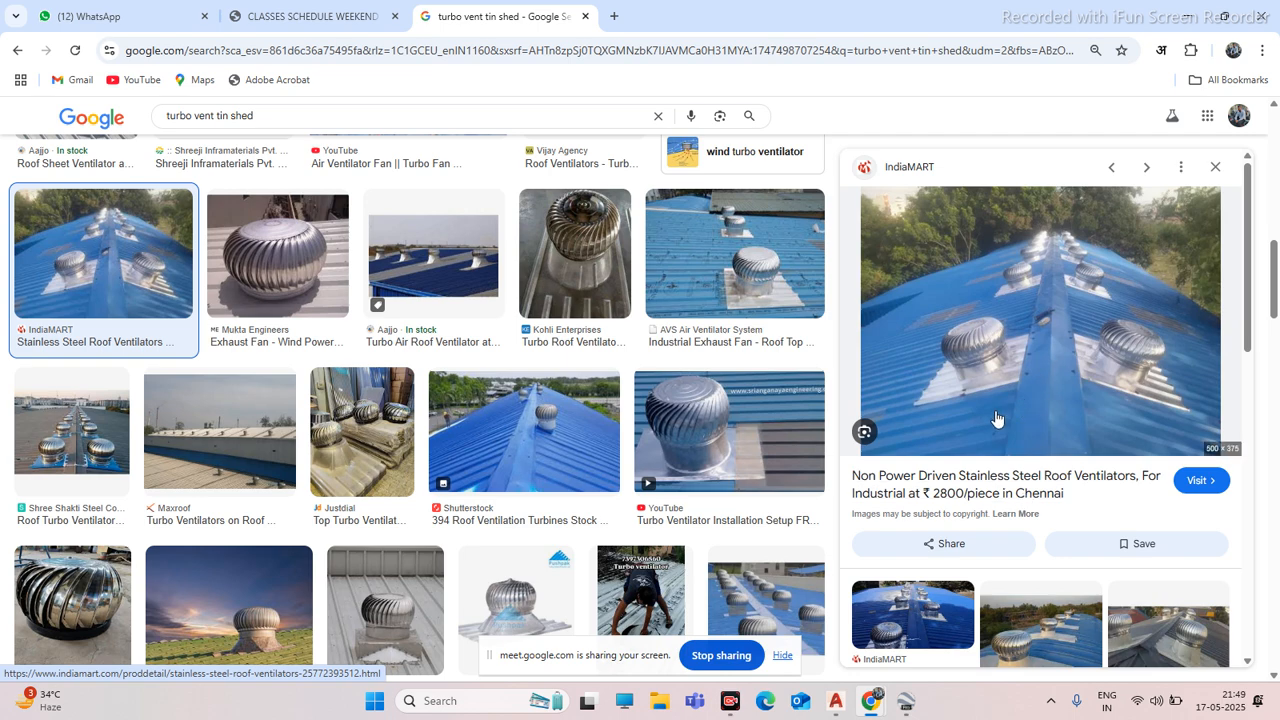
# Switch to the Google Meet call window and hide the screen-sharing notification bar
pyautogui.moveTo(871, 700)
pyautogui.click(847, 630)
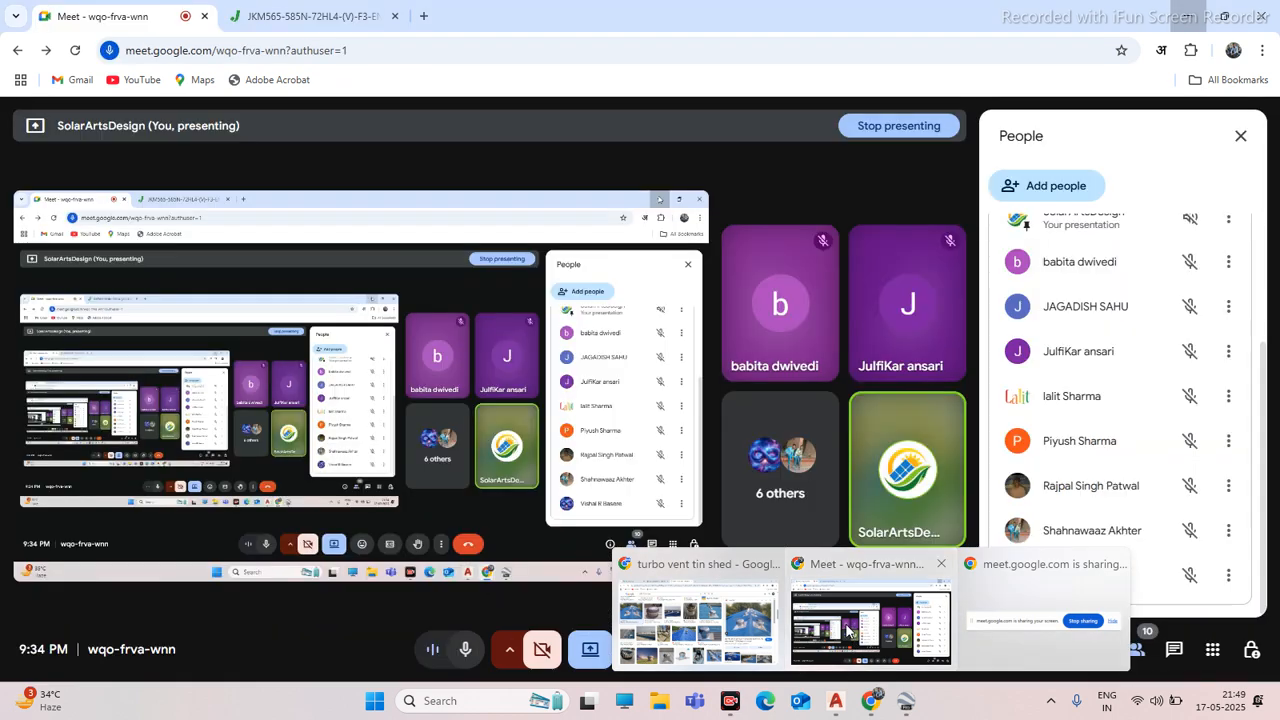
pyautogui.click(847, 630)
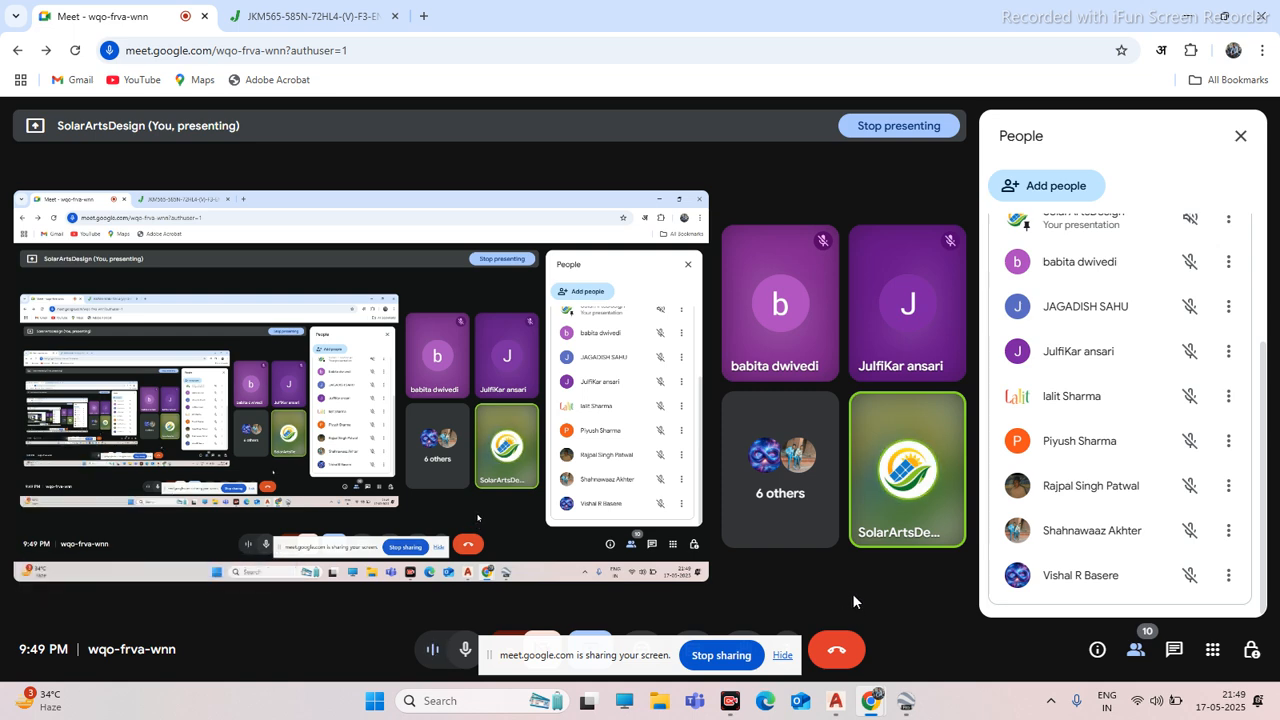
pyautogui.click(783, 655)
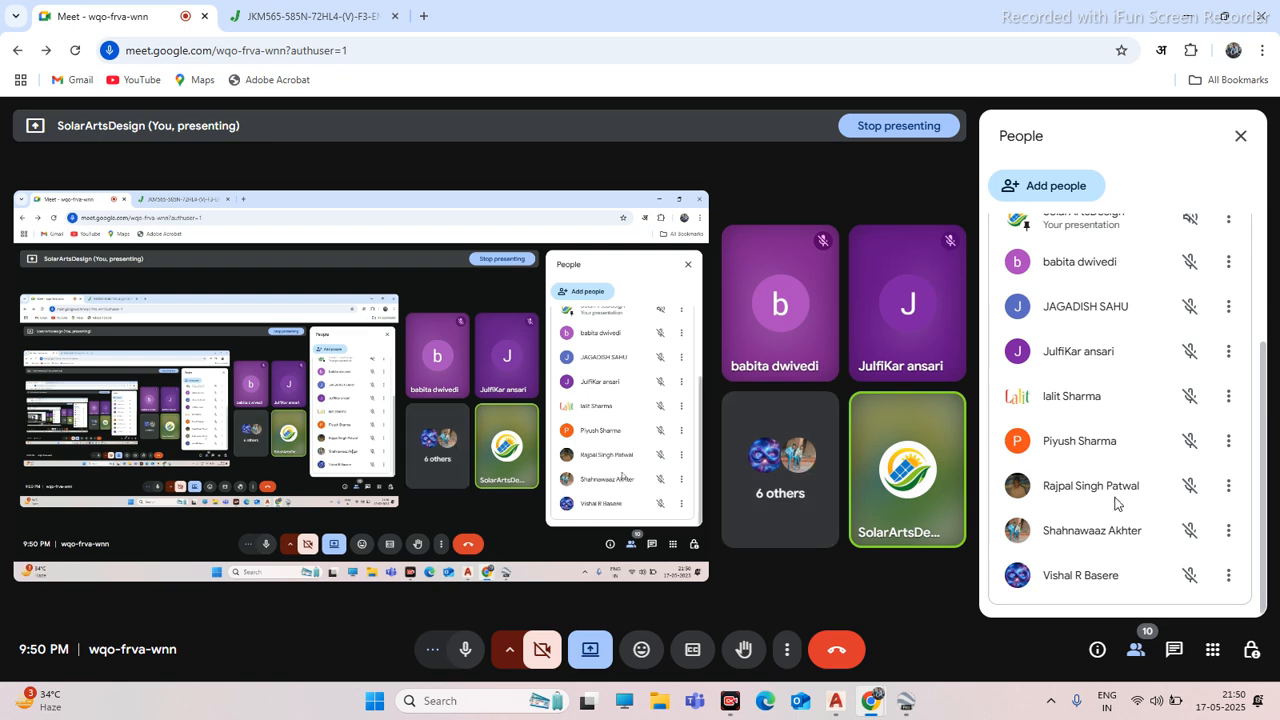
pyautogui.moveTo(892, 487)
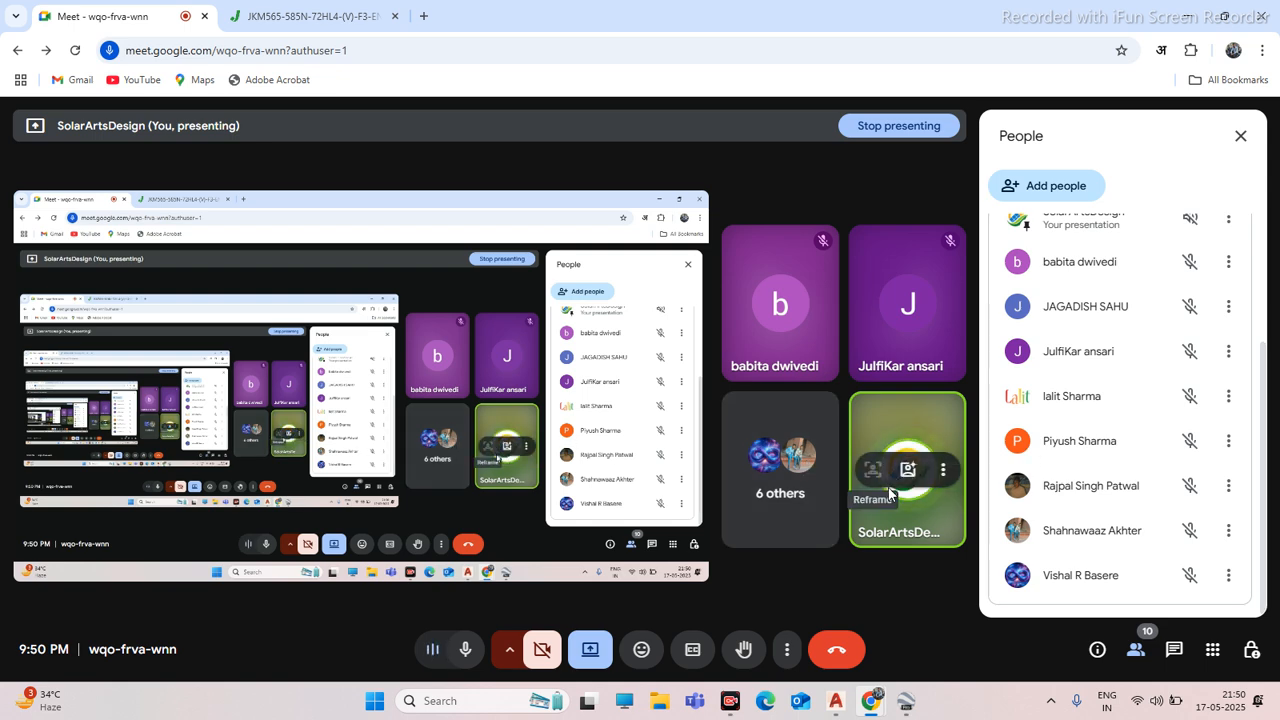